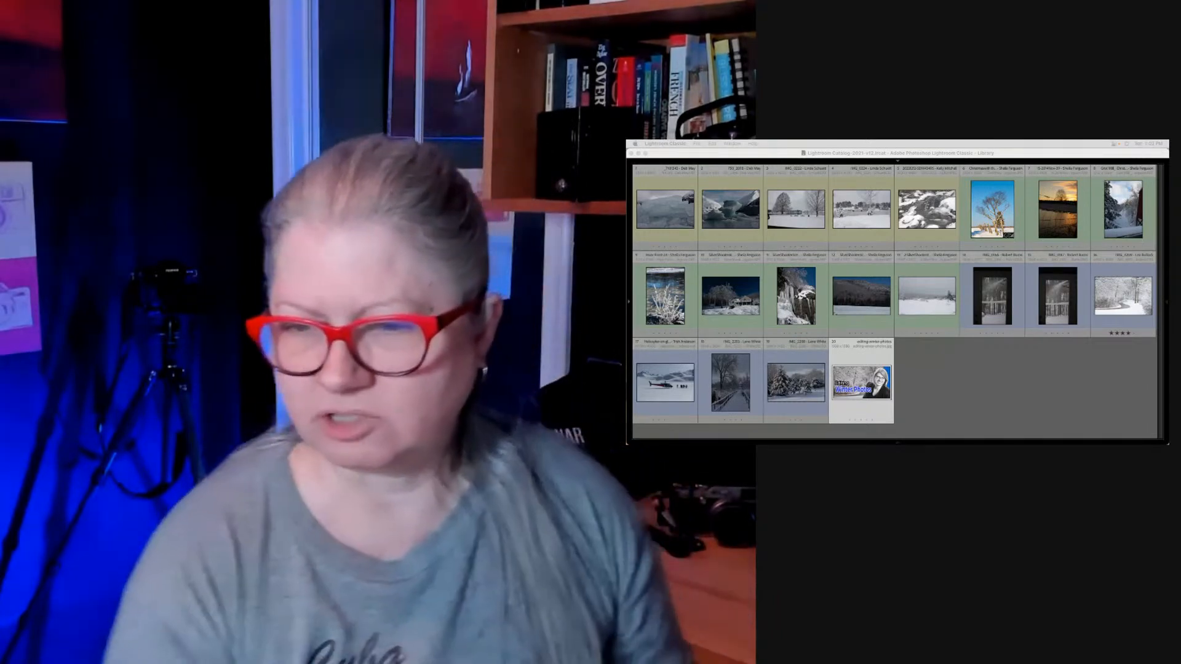
Open the second photo, the floating iceberg 750_2898, in the Develop module and show the filmstrip.
click(987, 369)
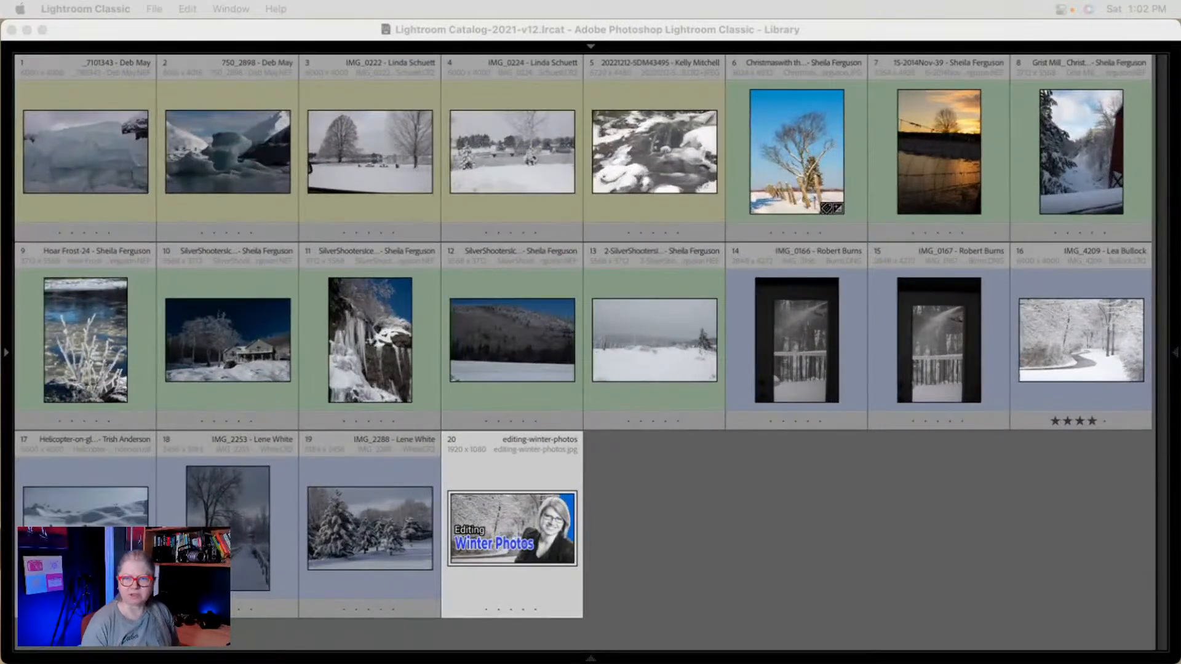
click(834, 485)
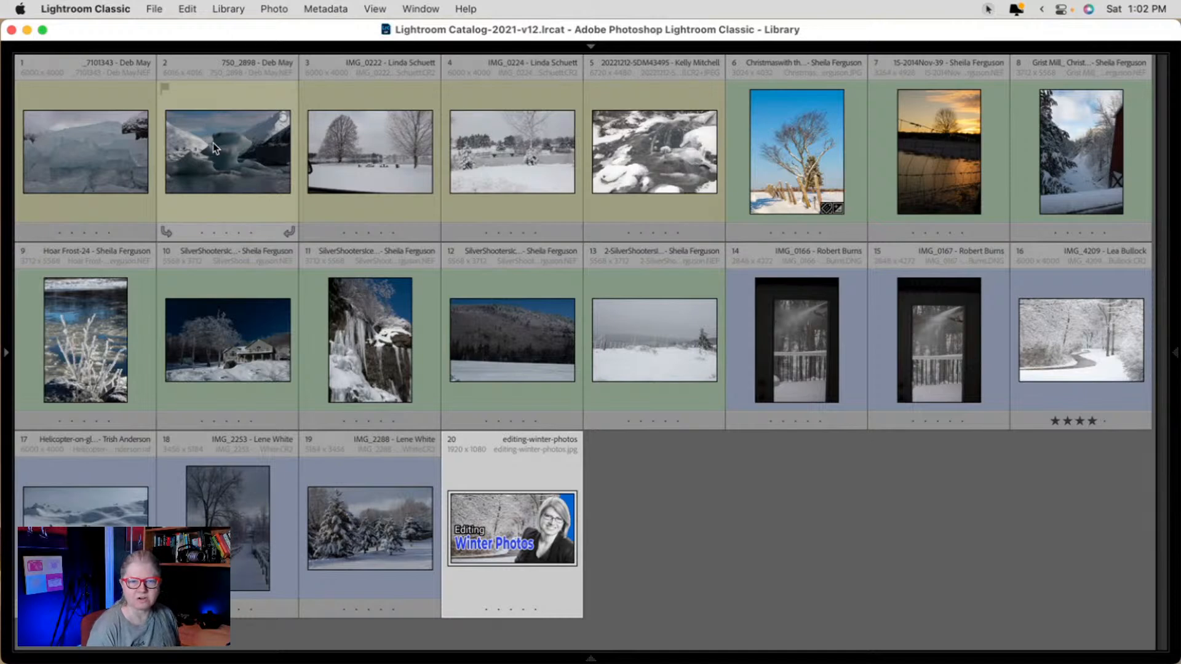
double_click(217, 160)
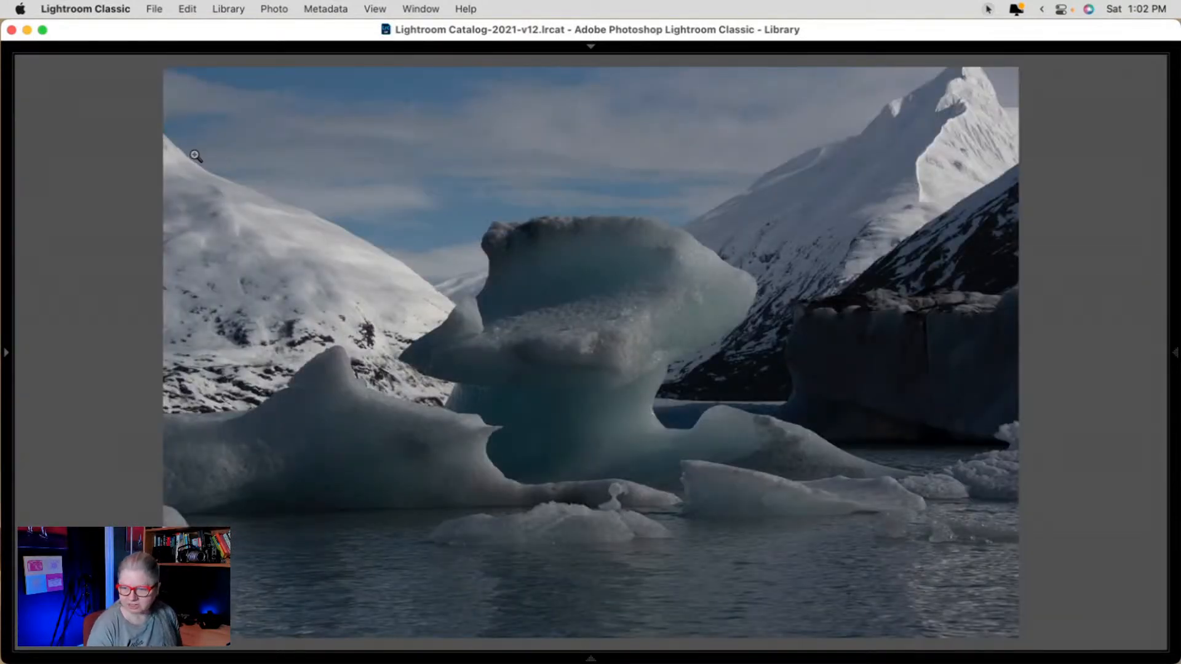
key(d)
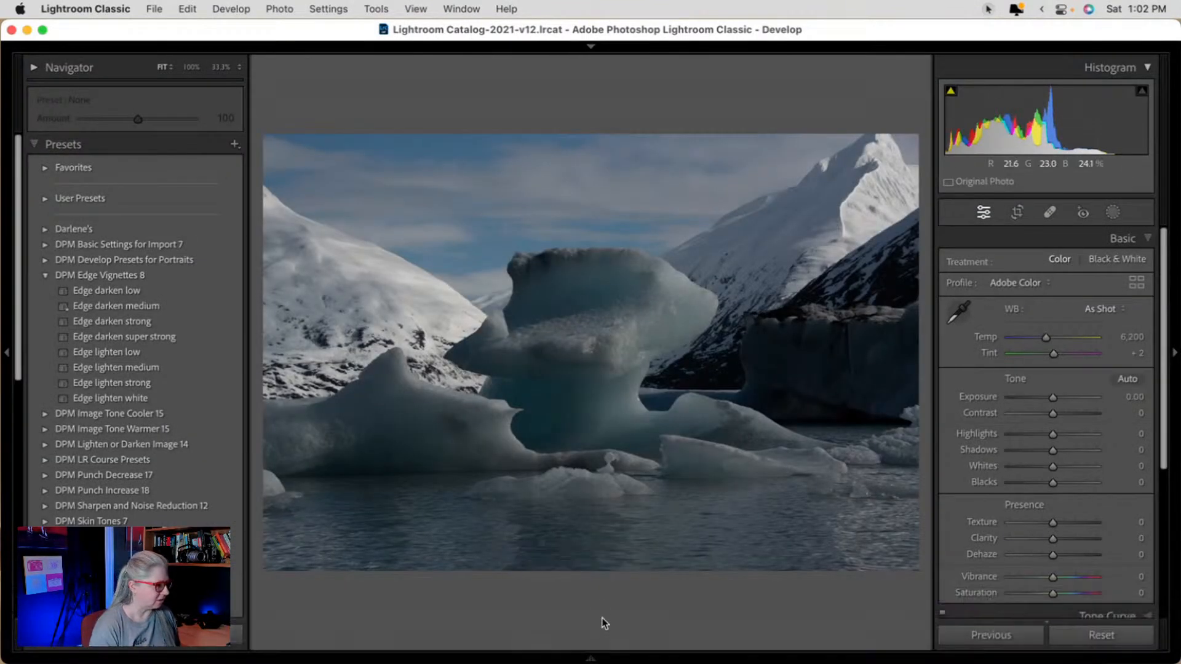
click(591, 659)
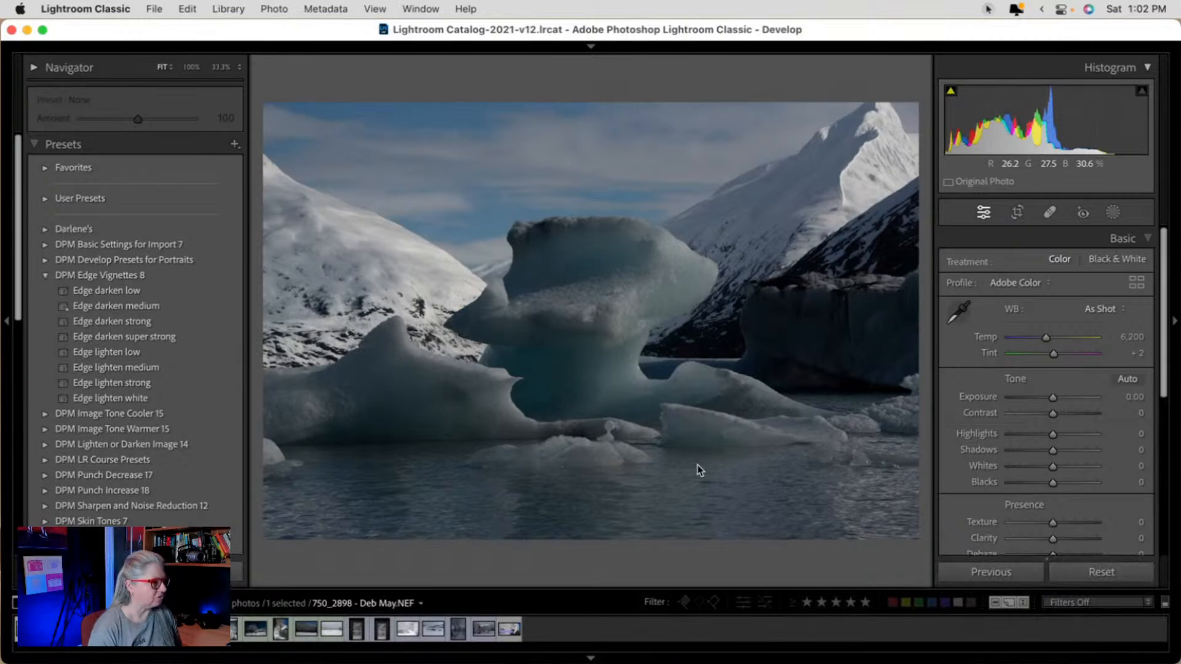
View the iceberg photo in the Library's single-image view and compare it with the neighbouring photo of stacked ice blocks.
key(g)
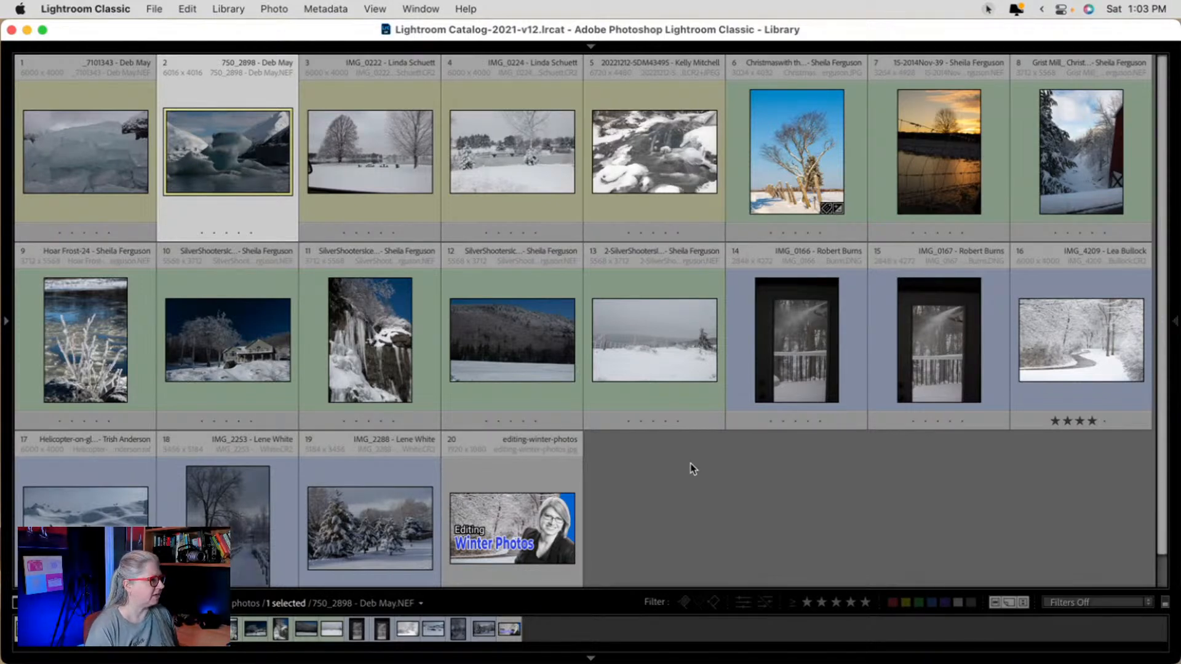
double_click(222, 170)
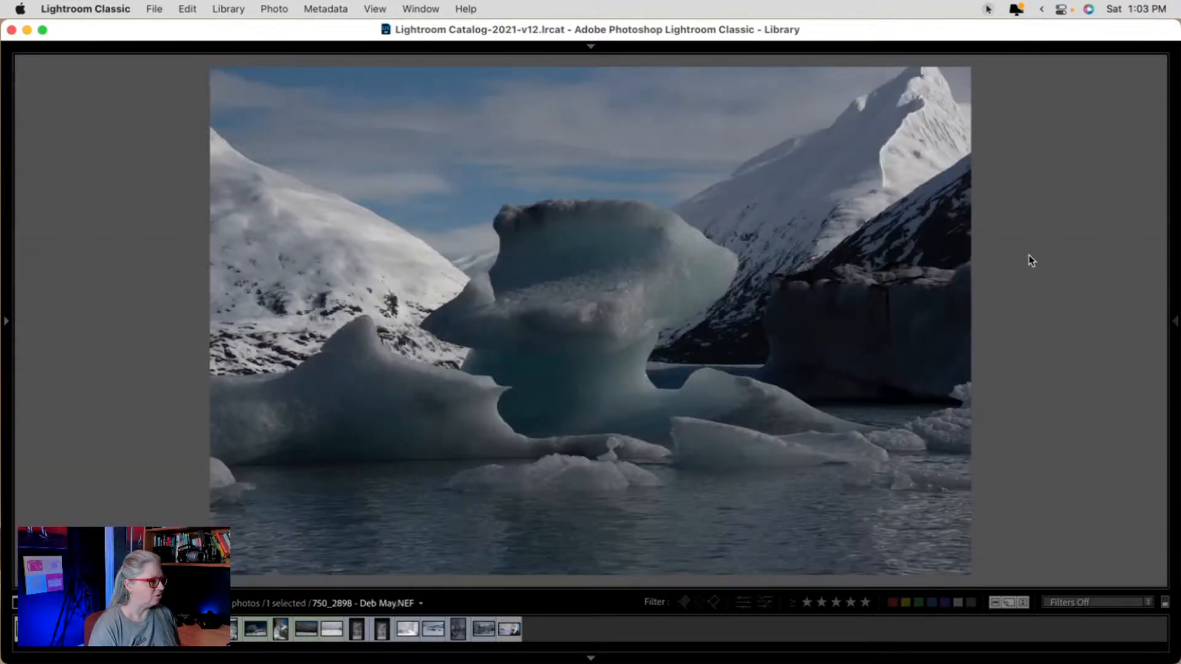
key(Right)
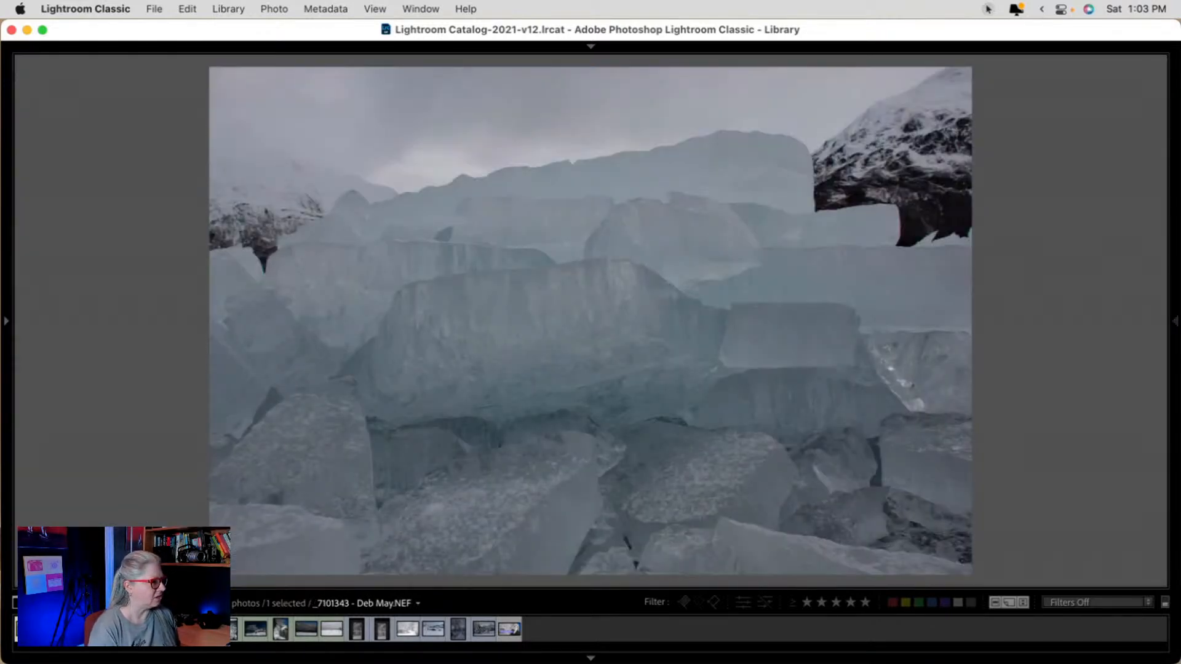
key(Left)
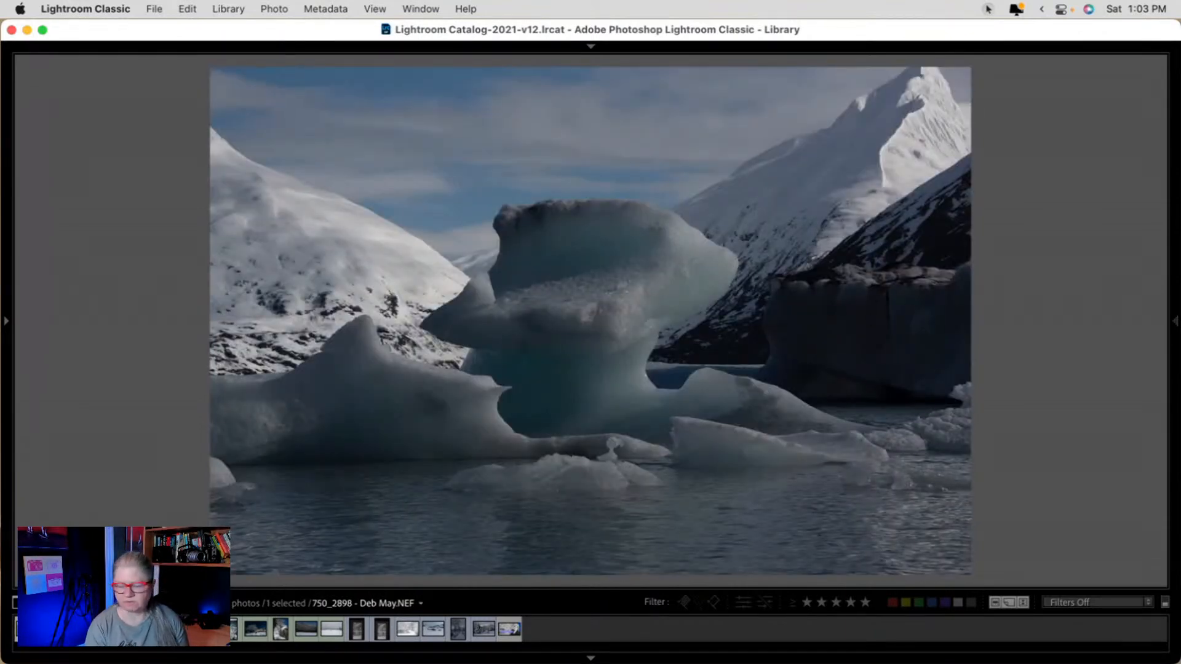
Bring the iceberg photo back into the Develop module and hide the presets panel to enlarge the image area.
key(d)
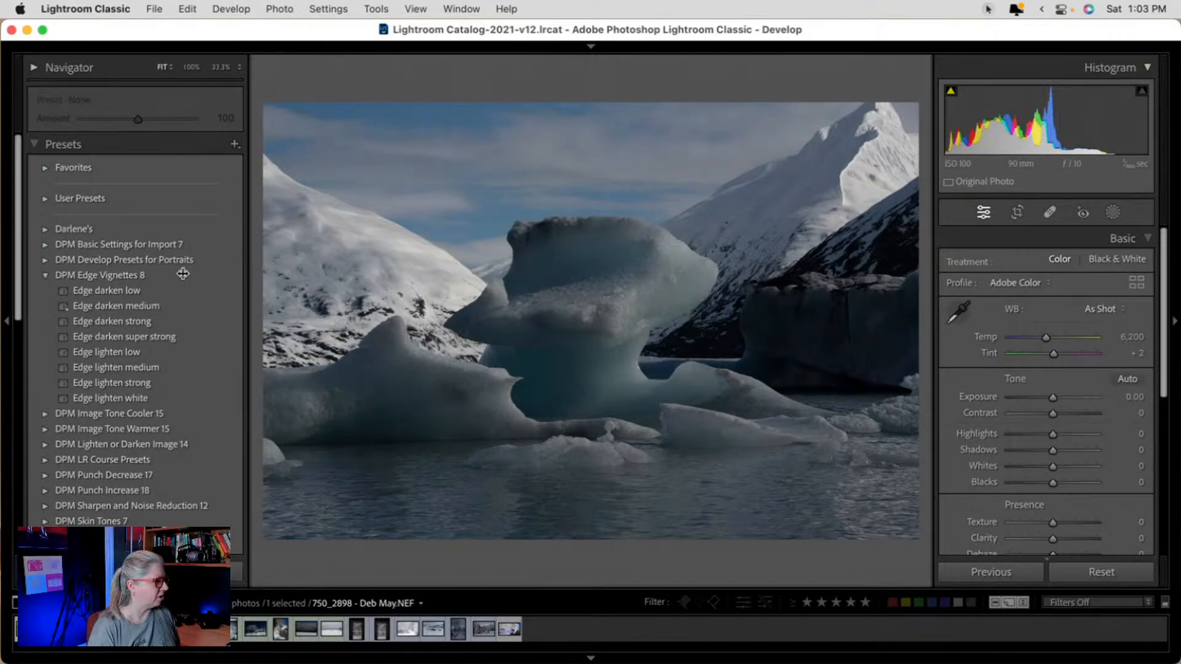
click(234, 336)
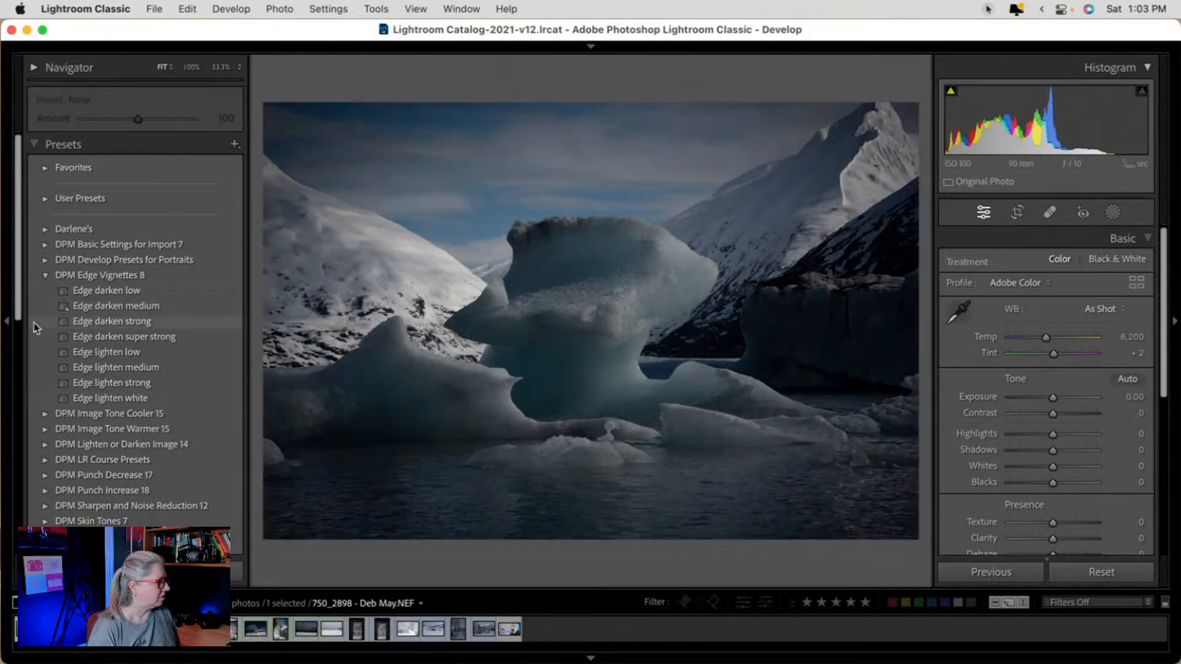
click(5, 323)
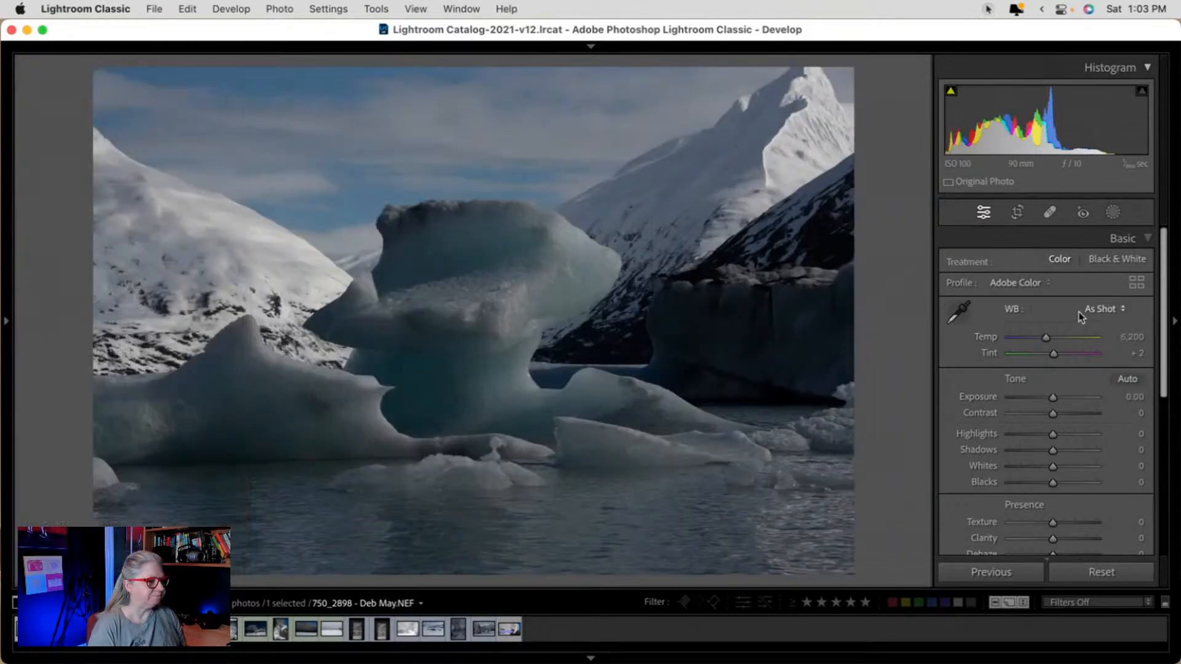
Open the Profile Browser for the iceberg photo and display the info overlay with its exposure and lens details.
click(1137, 286)
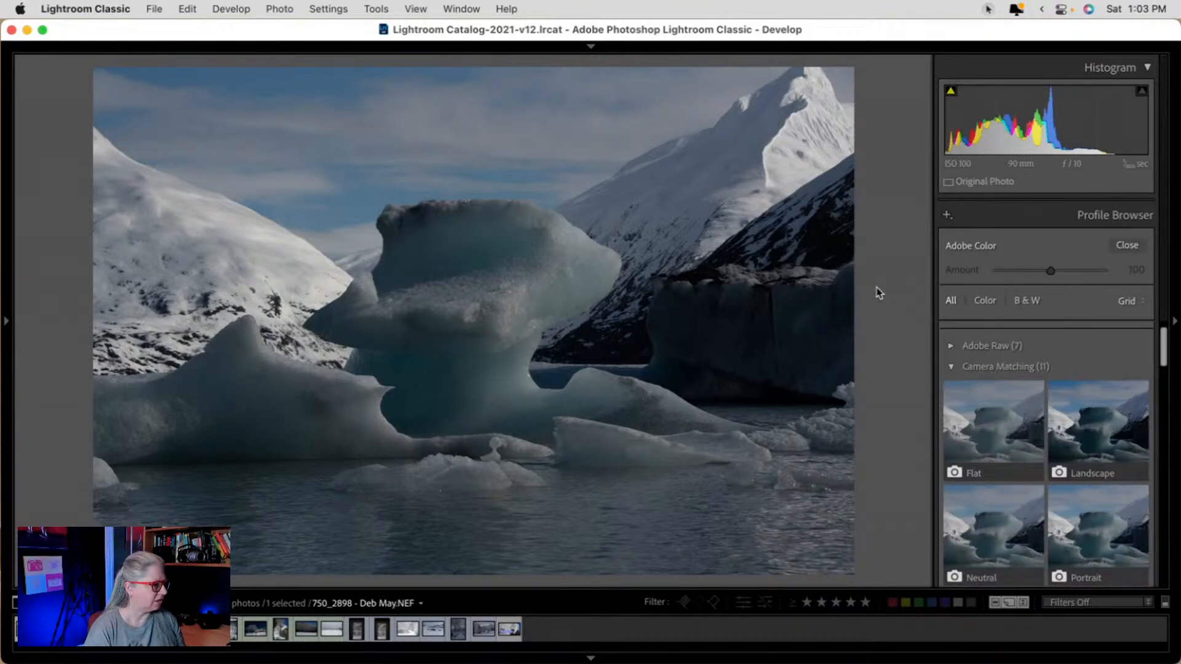
key(i)
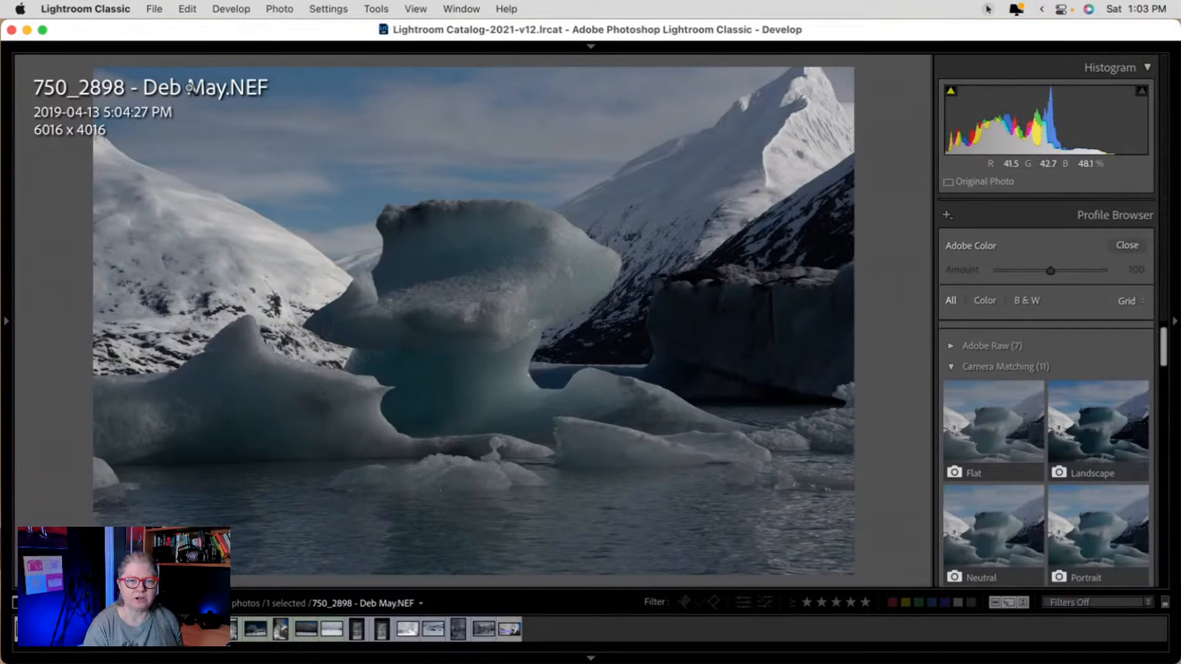
key(i)
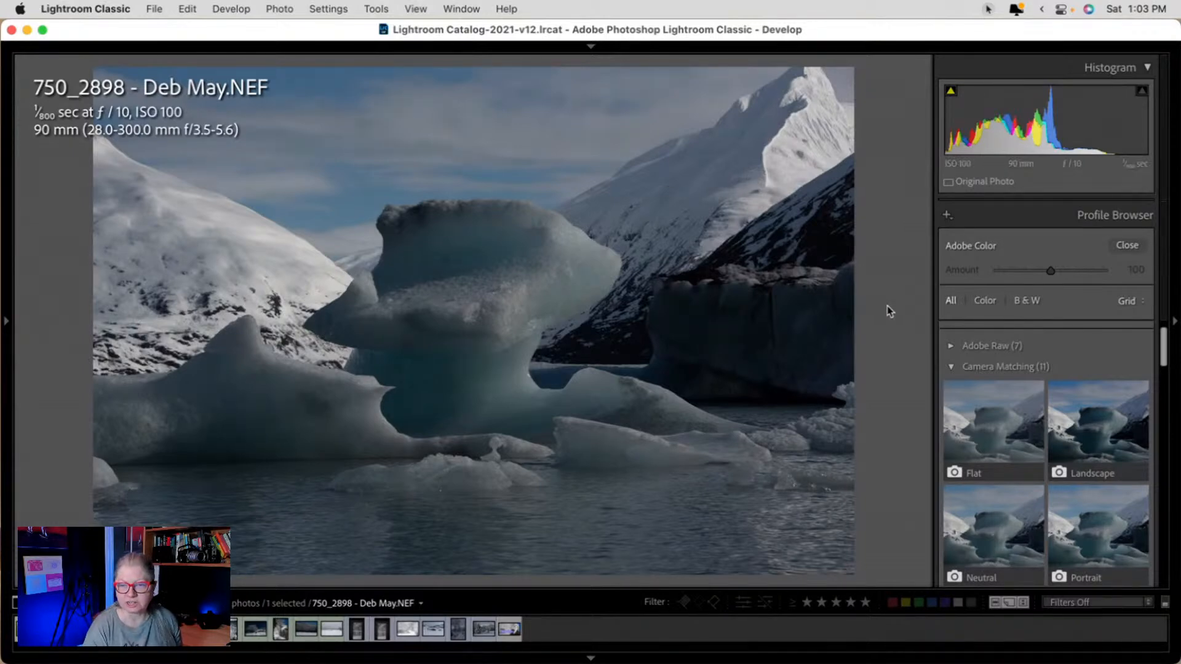
Preview the Camera Matching profiles, apply Camera Portrait to the iceberg photo, and close the Profile Browser.
scroll(1049, 350, down, 3)
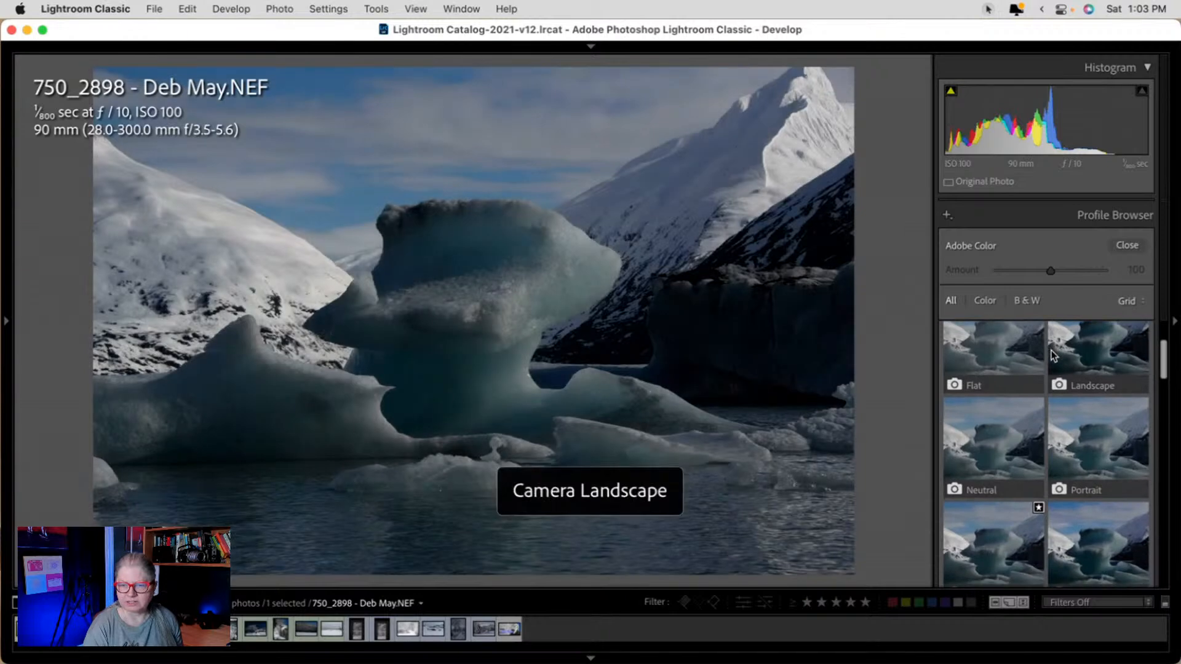
scroll(1061, 369, down, 1)
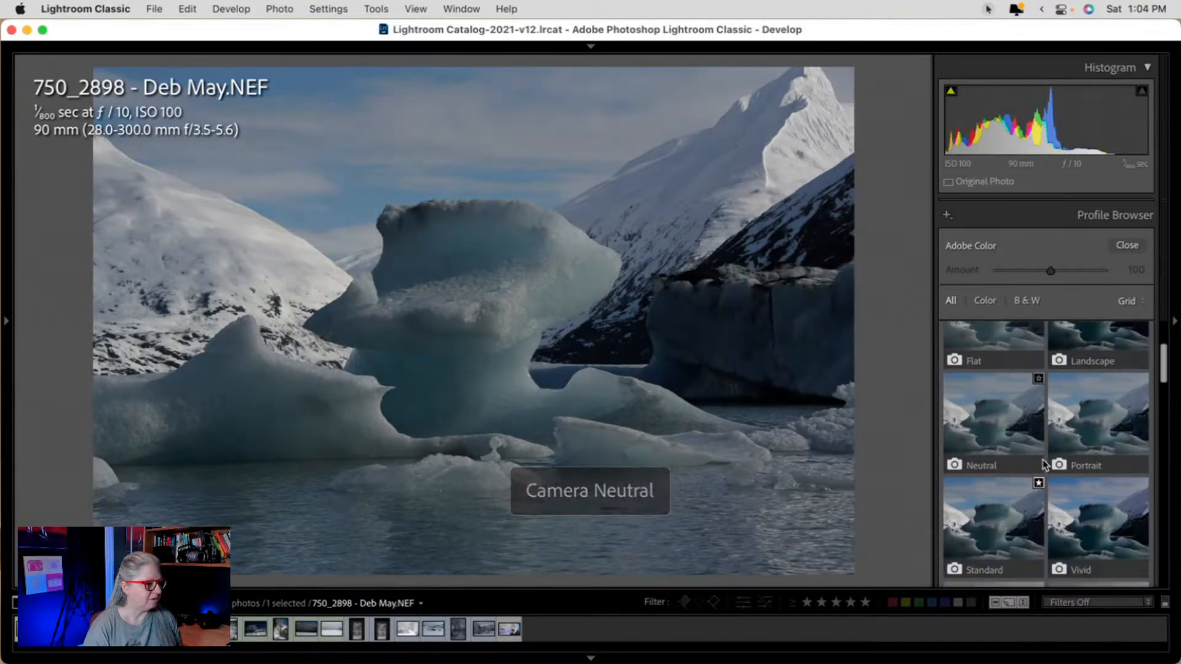
scroll(1061, 350, up, 1)
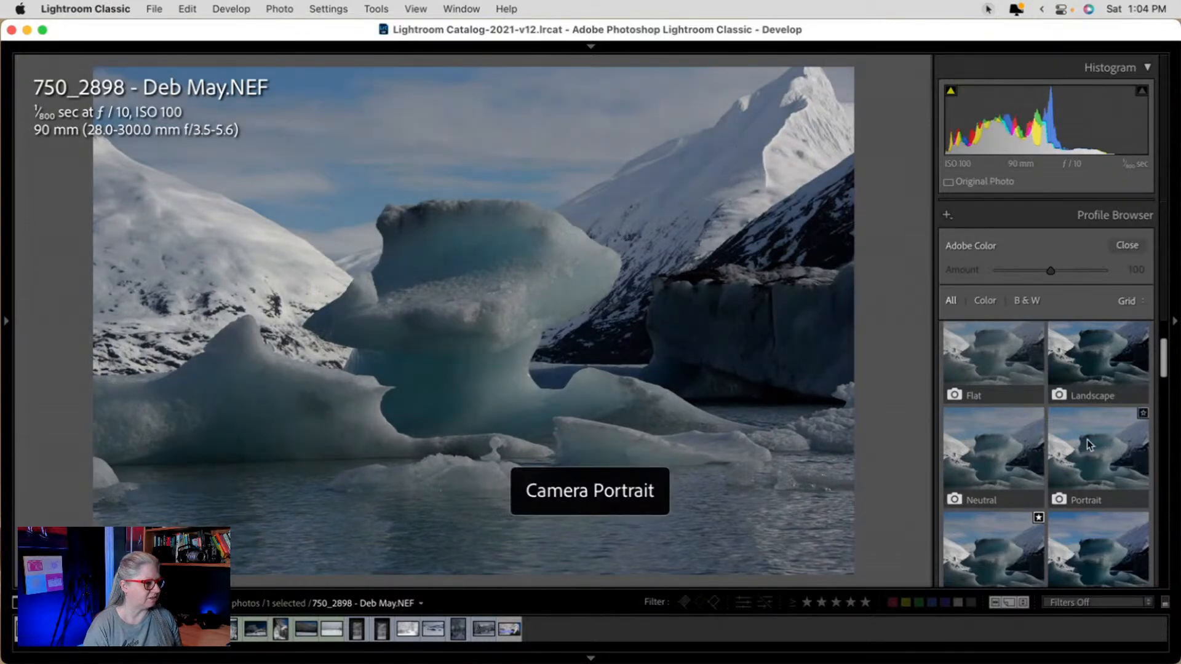
scroll(1087, 439, down, 2)
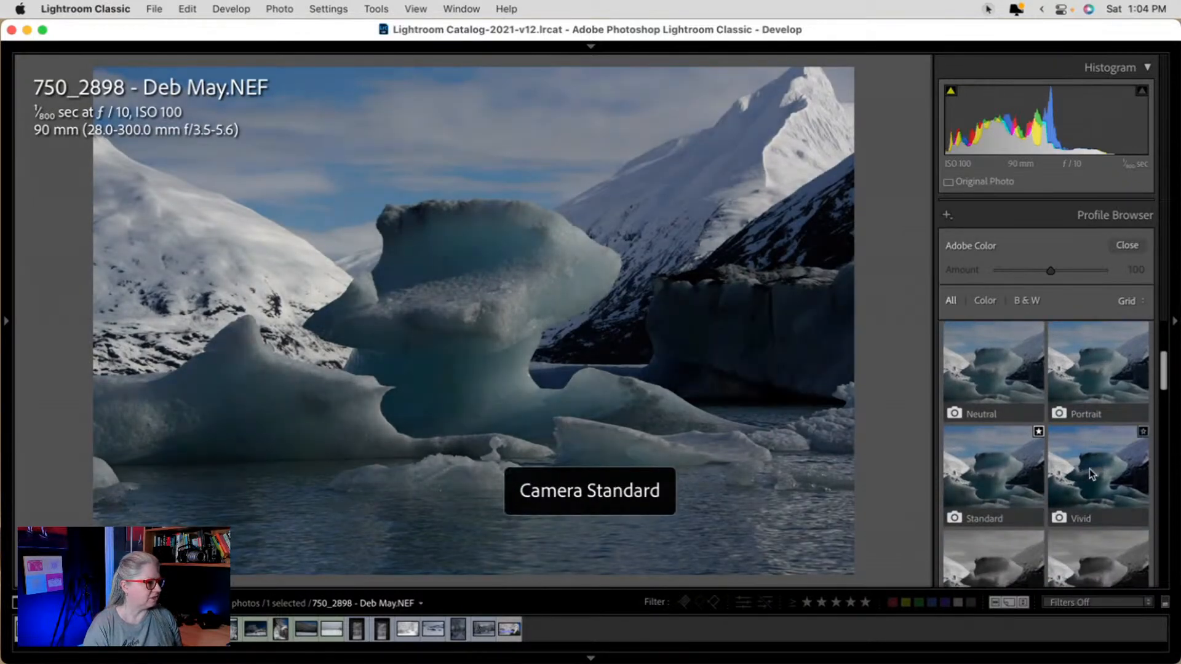
scroll(1116, 469, down, 2)
scroll(1114, 443, up, 4)
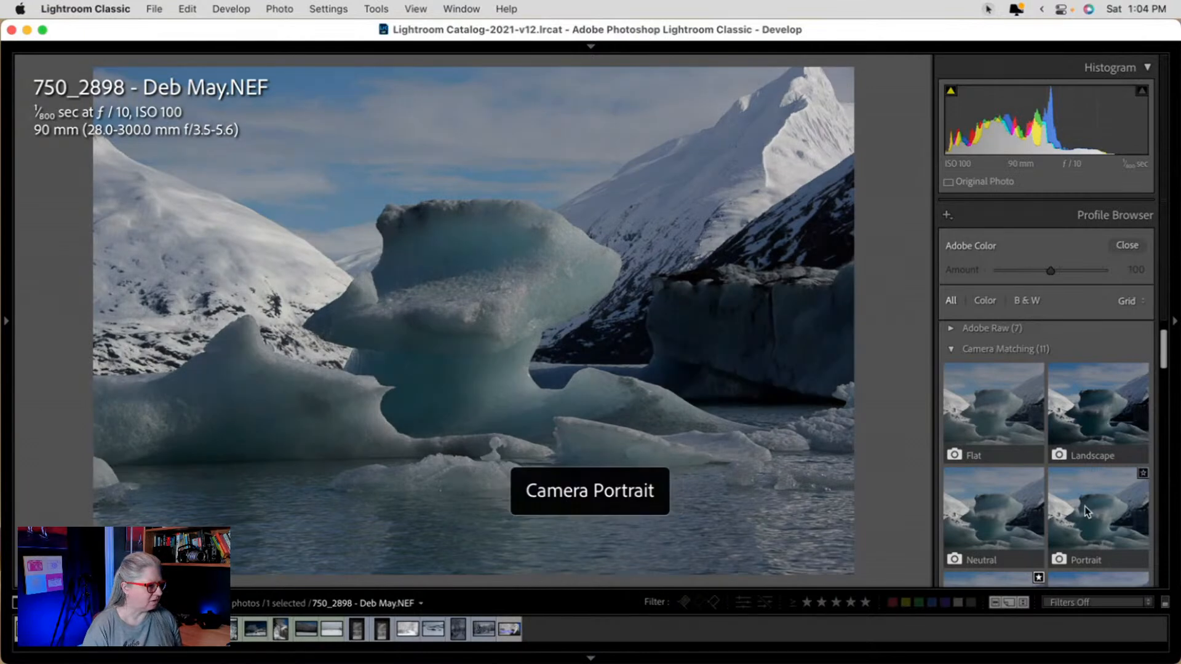
click(1085, 509)
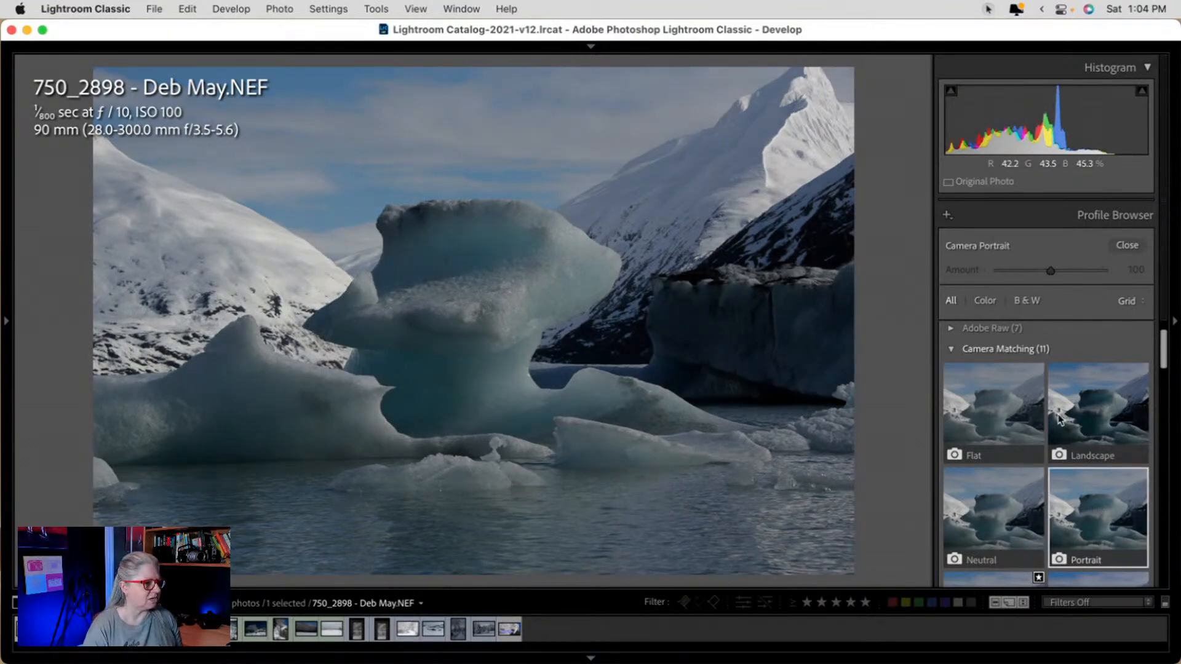
click(1127, 246)
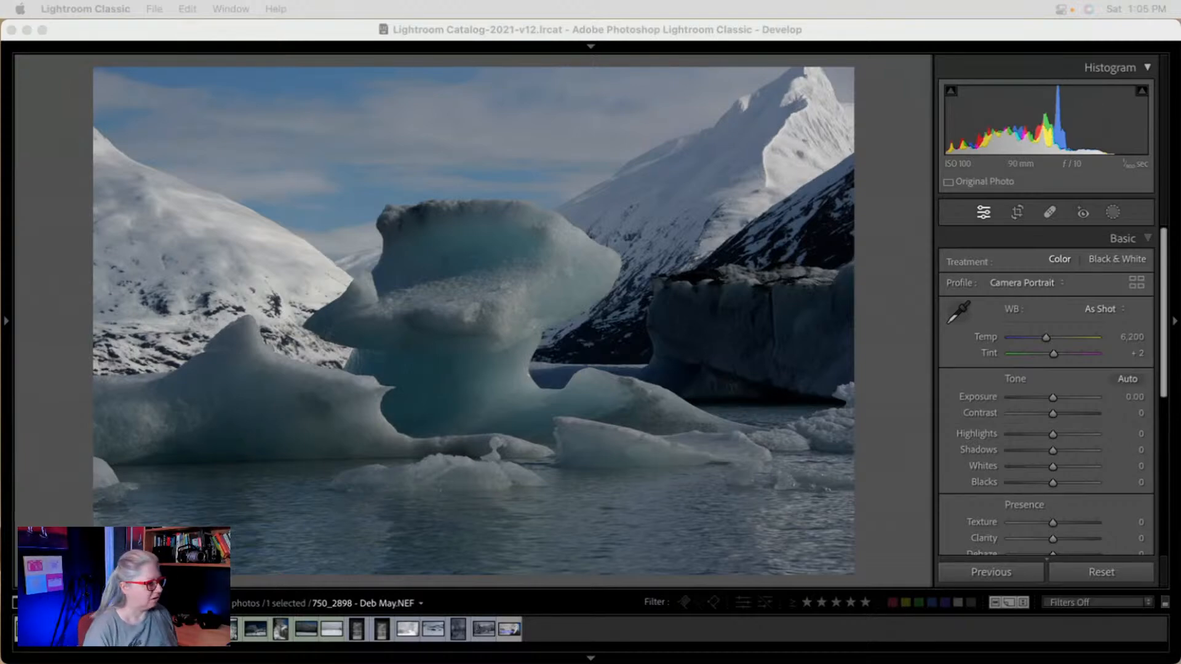
Auto-set the photo's Whites to +64 and Blacks to −15.
click(912, 290)
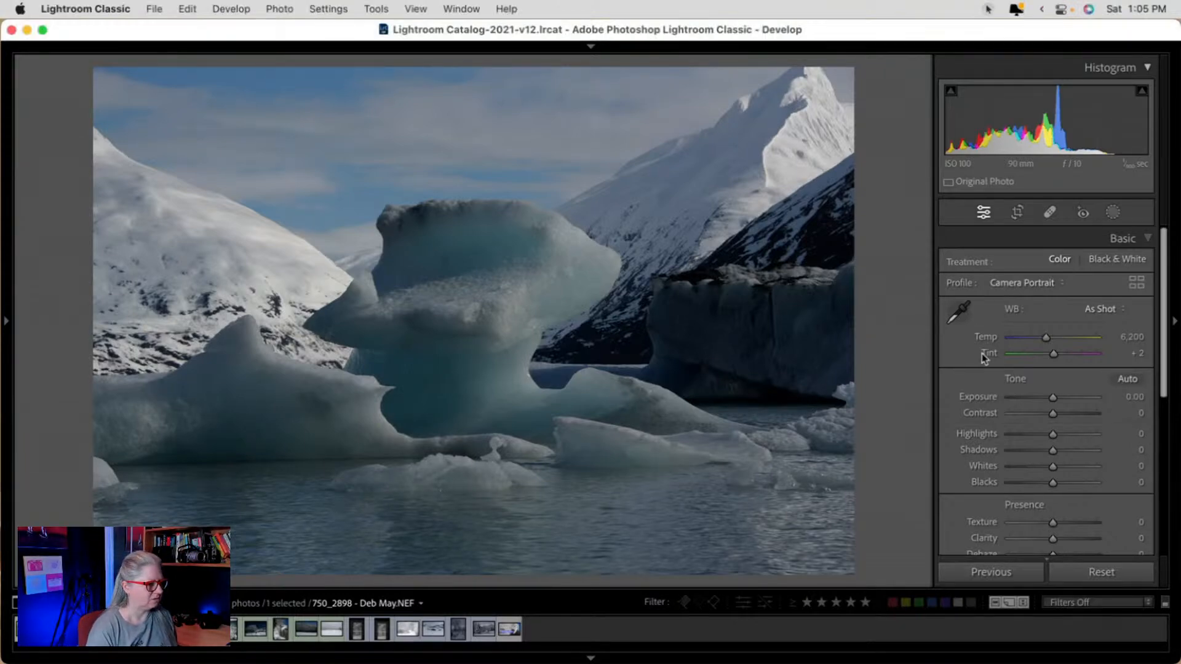
shift+double_click(985, 471)
shift+double_click(983, 483)
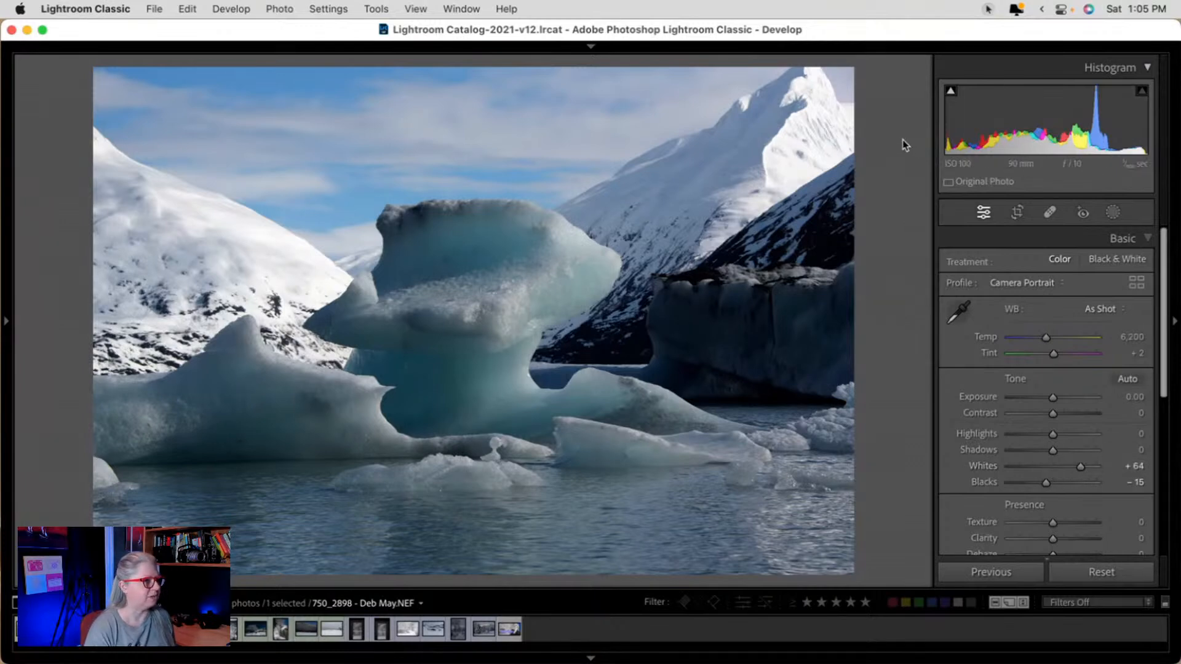
Turn on the on-screen cursor highlighter utility and return to the photo.
click(987, 9)
click(988, 50)
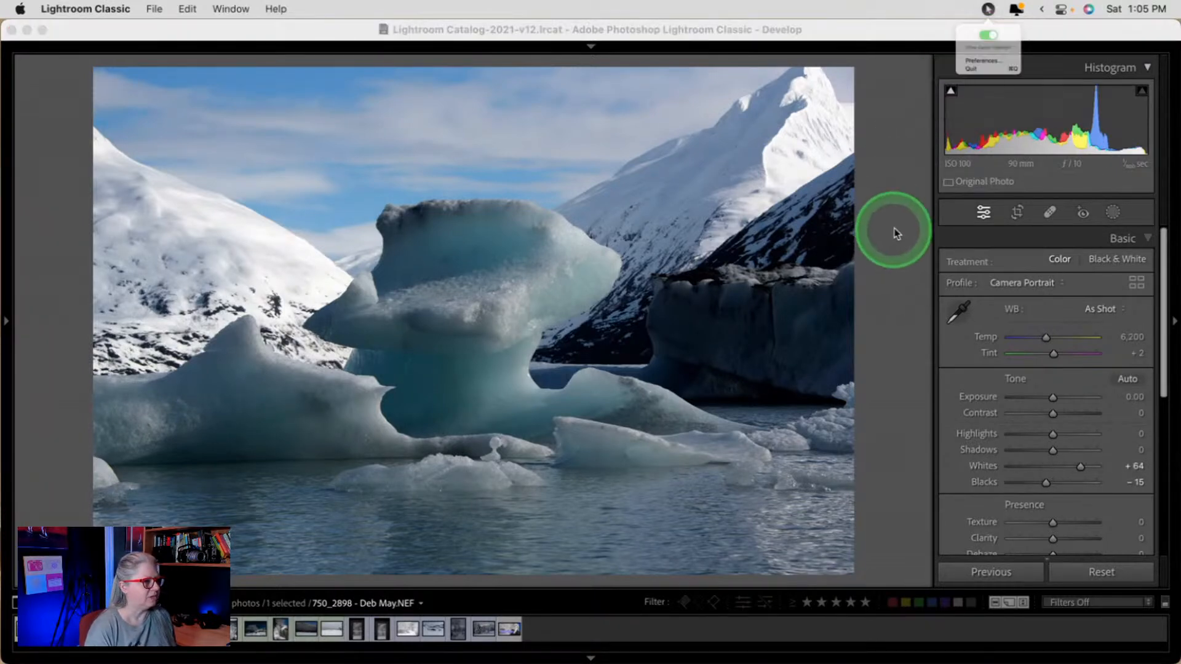
click(891, 231)
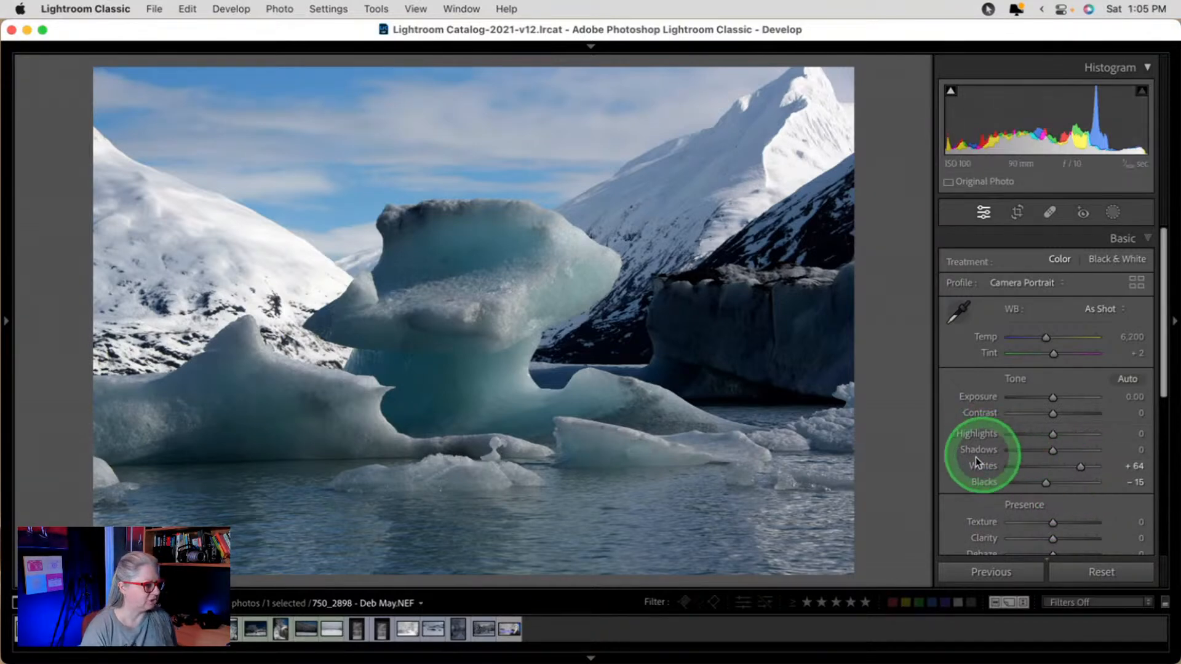
Undo the automatic Whites and Blacks adjustments on the iceberg photo.
key(super+z)
key(super+z)
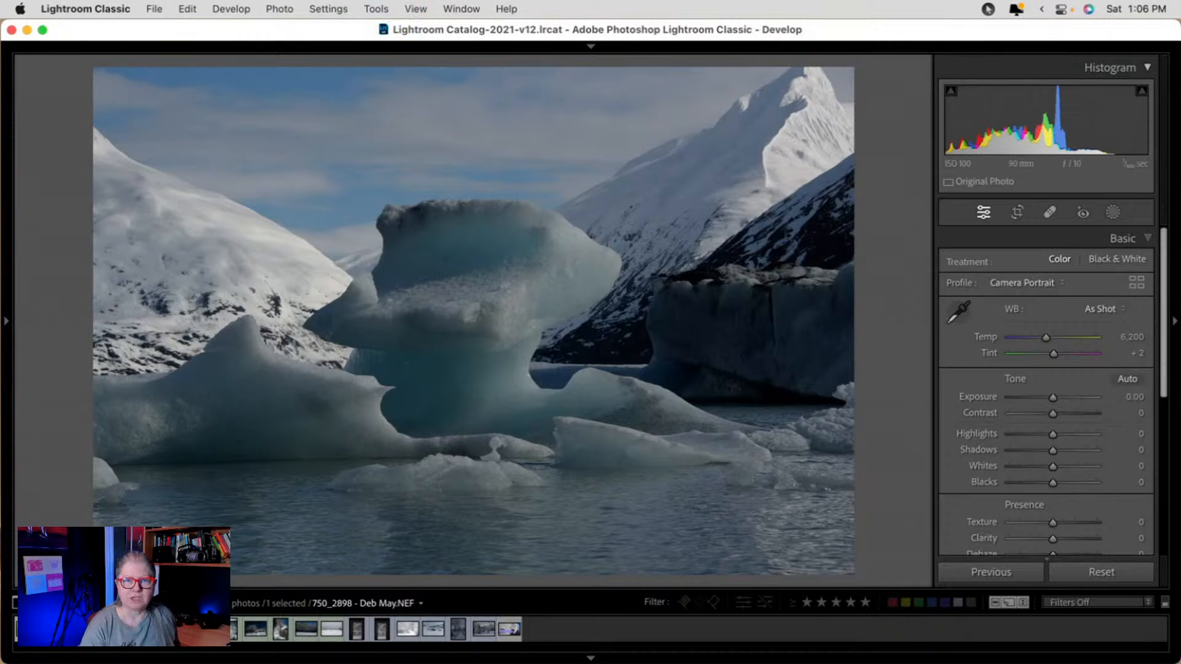
key(super+comma)
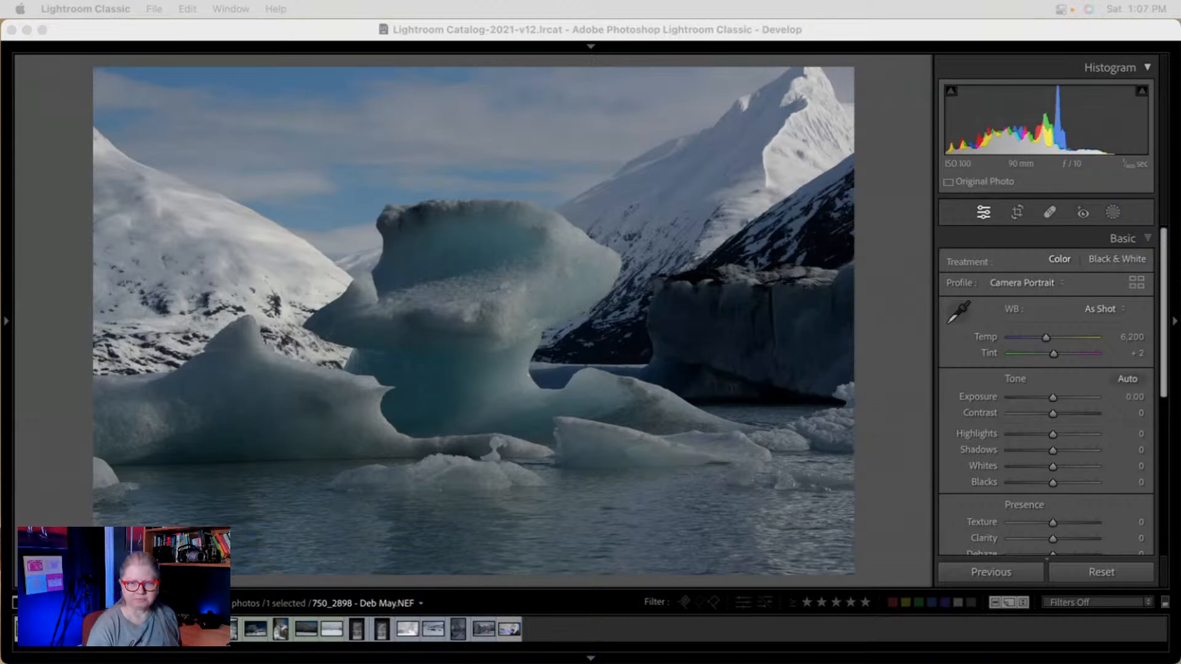
Apply automatic Whites of +64 and Blacks of −15 to the photo, and check the Whites for highlight clipping.
click(910, 419)
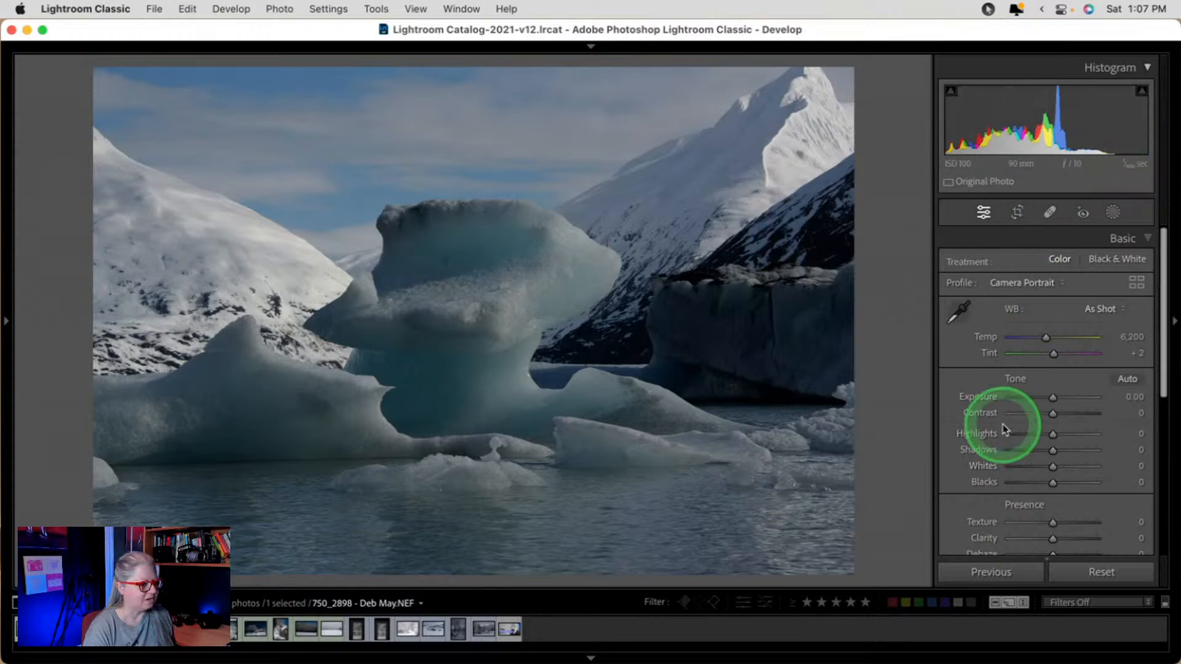
shift+double_click(984, 468)
shift+double_click(983, 482)
click(1078, 469)
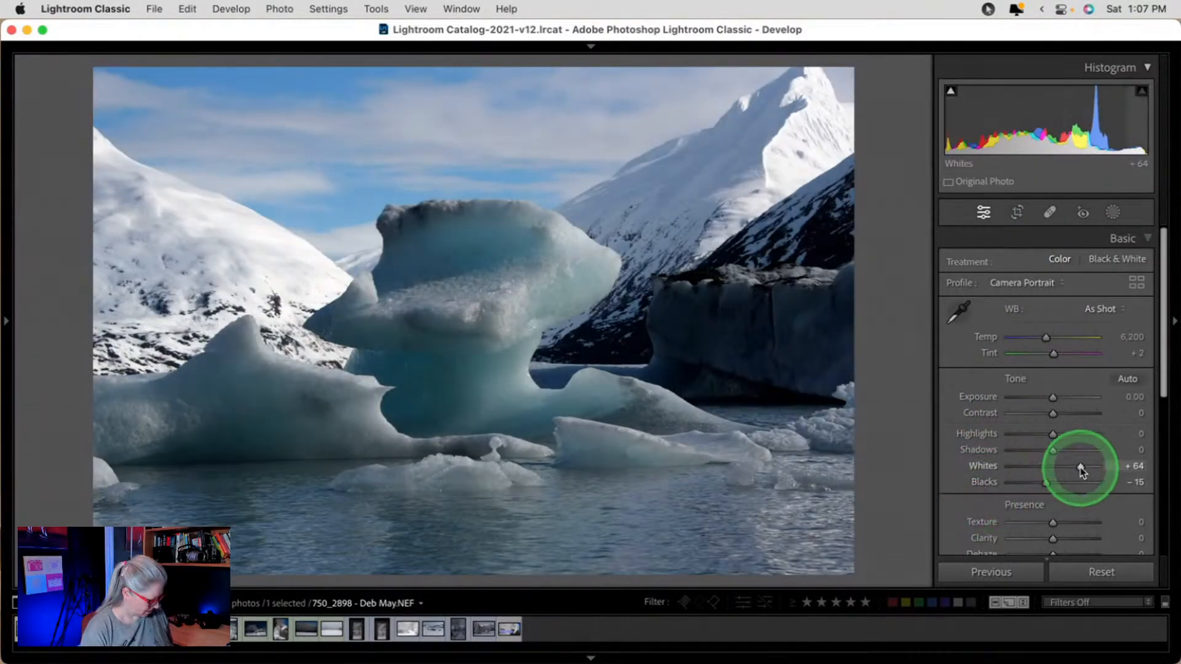
alt+click(1081, 469)
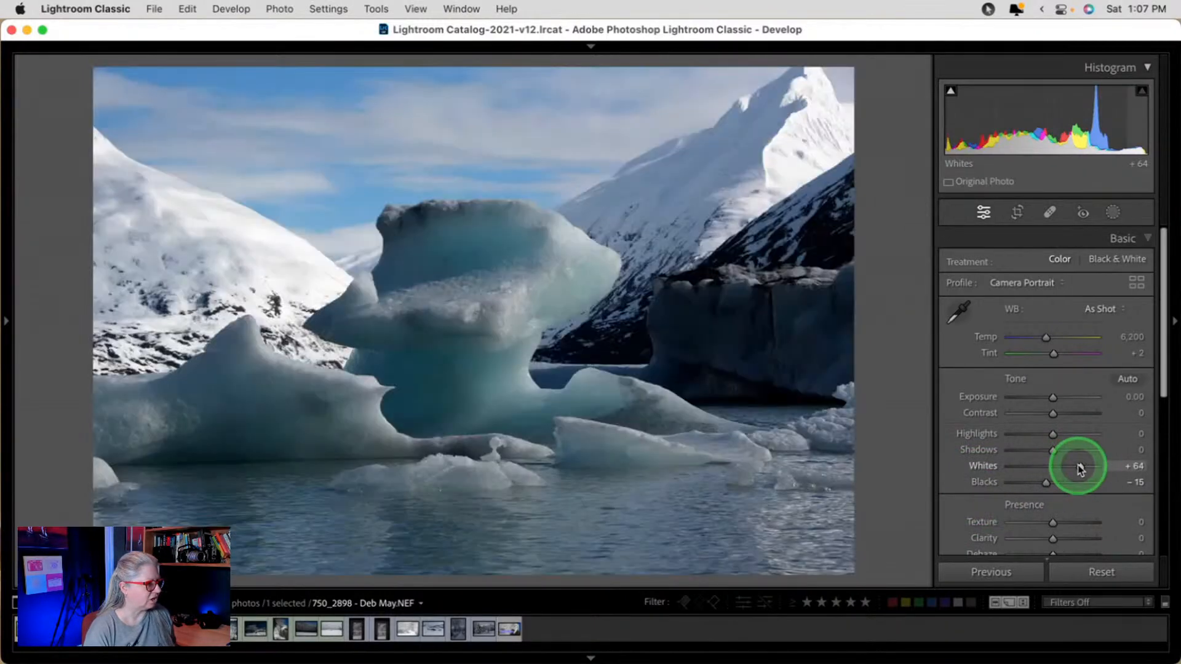
alt+click(1080, 469)
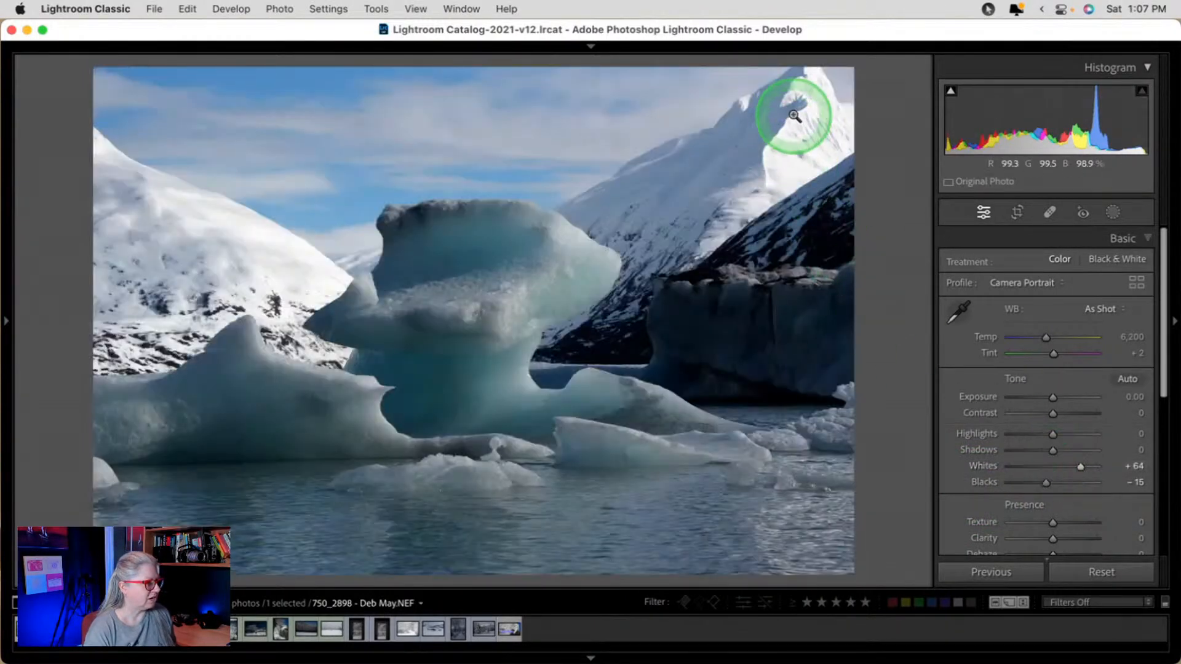
Fine-tune the photo's tone by setting Whites to +62, Highlights to −9 and Blacks to −42.
drag(1081, 466, 1083, 470)
drag(1053, 434, 1049, 436)
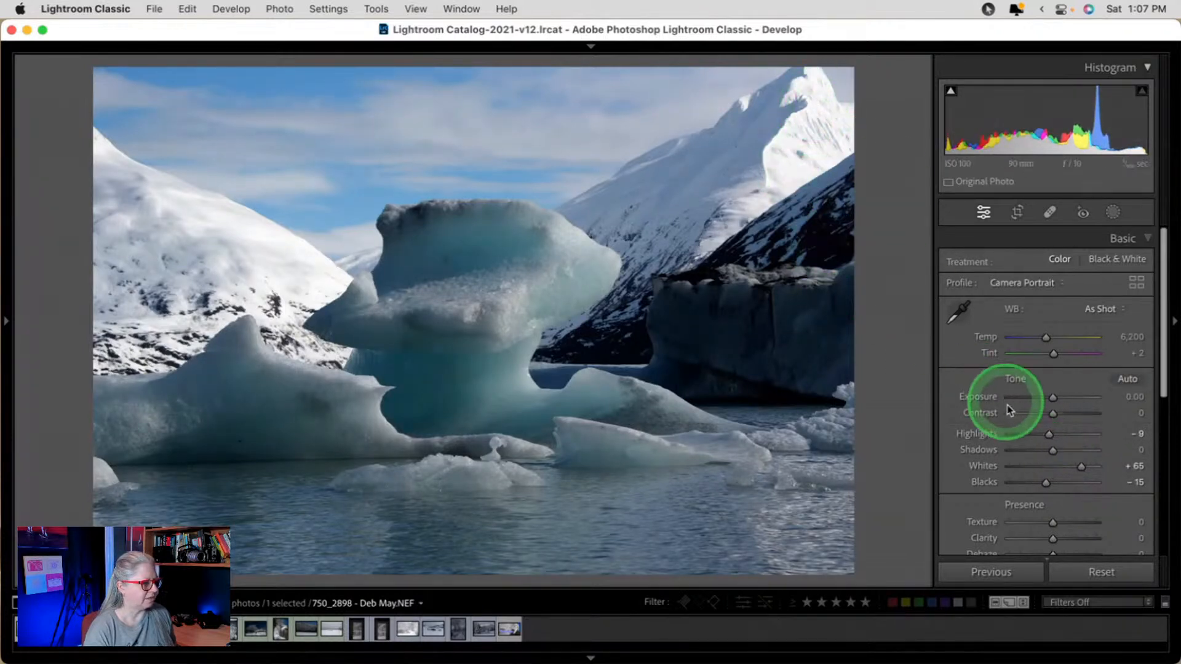
drag(1081, 469, 1080, 467)
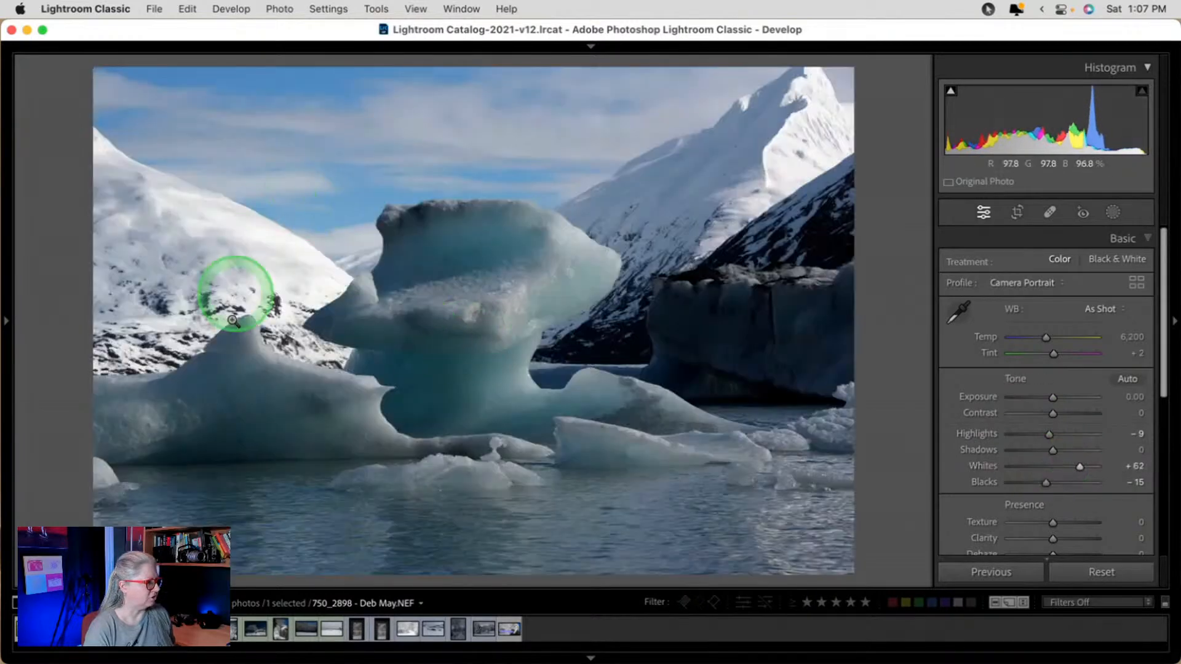
key(alt)
drag(1048, 486, 1026, 486)
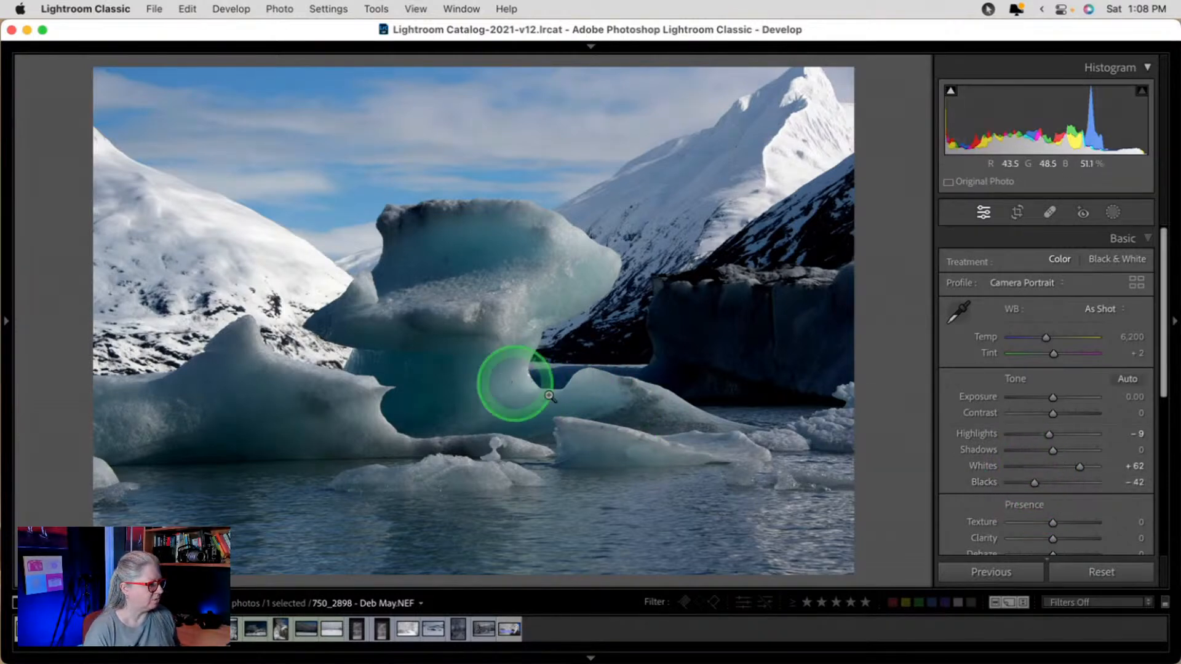
Set Exposure to +0.70, Shadows to +16 and Whites to +48, and compare the photo with its unedited version.
mouse_move(1056, 454)
mouse_down()
mouse_move(1120, 451)
mouse_move(980, 448)
mouse_move(1084, 448)
mouse_move(1057, 442)
mouse_up()
drag(1049, 398, 1059, 399)
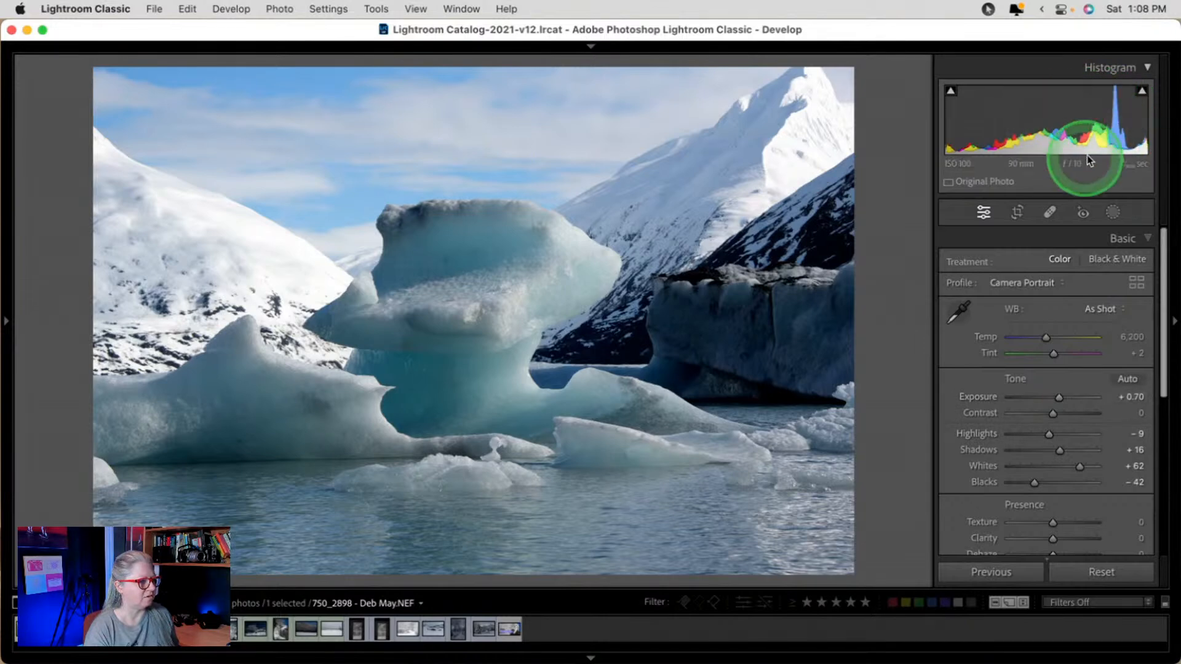
drag(1080, 463, 1074, 466)
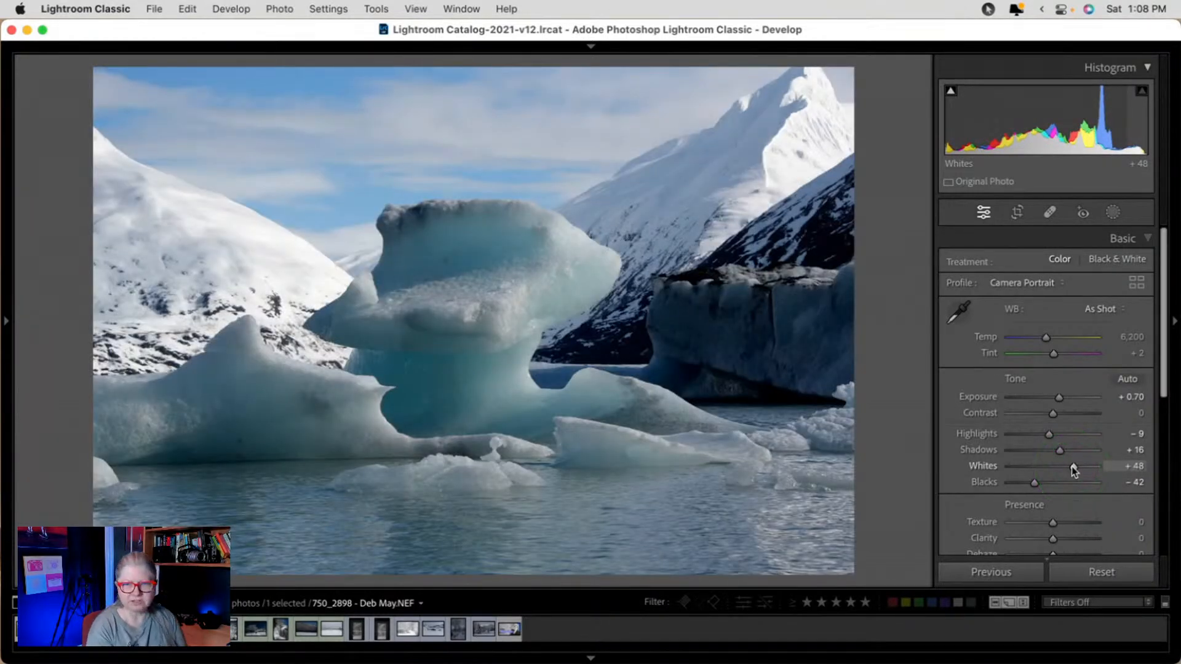
key(backslash)
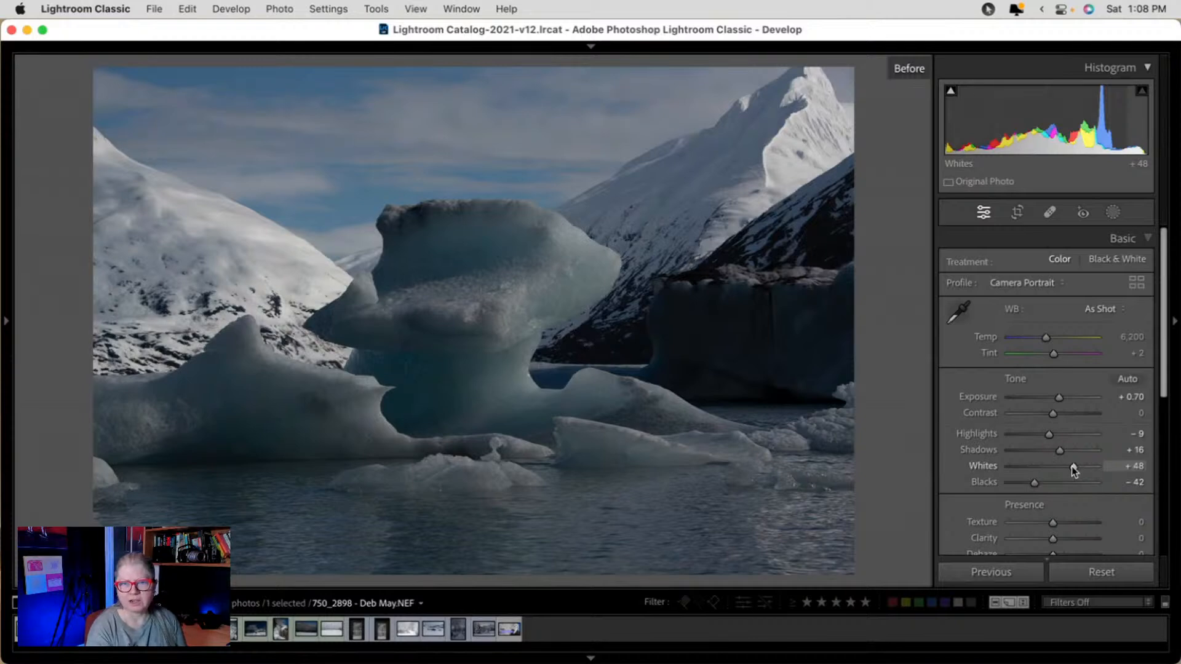
key(backslash)
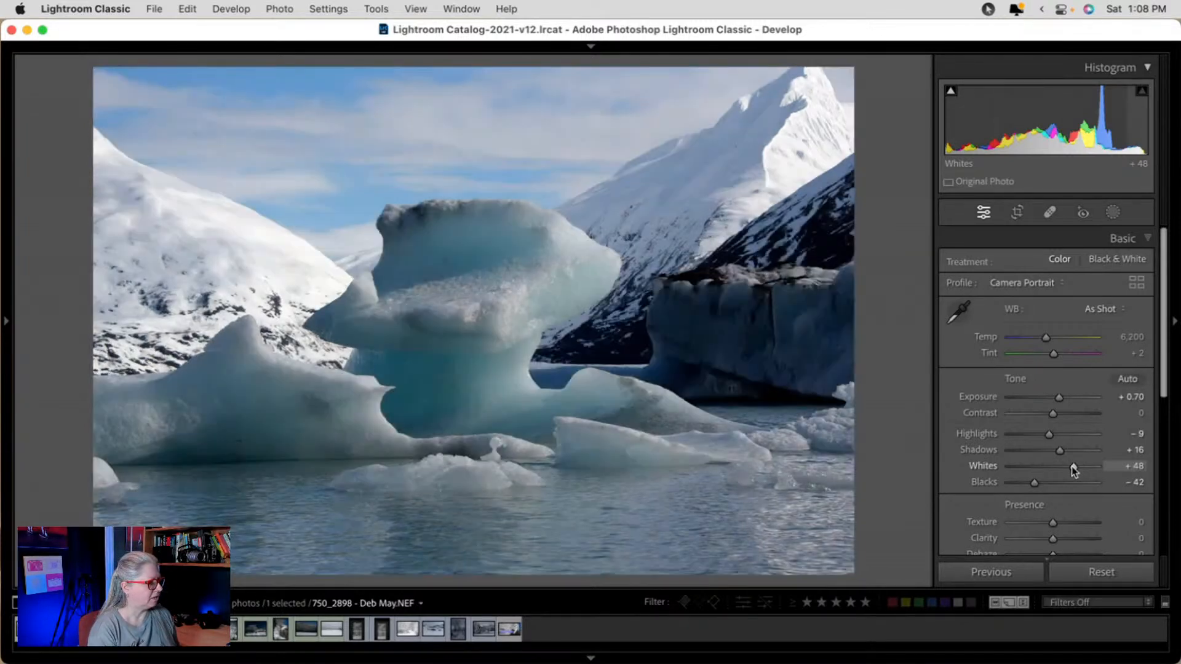
Set the photo's Clarity to +16, and try Texture at +100 before resetting Texture to 0.
click(1051, 470)
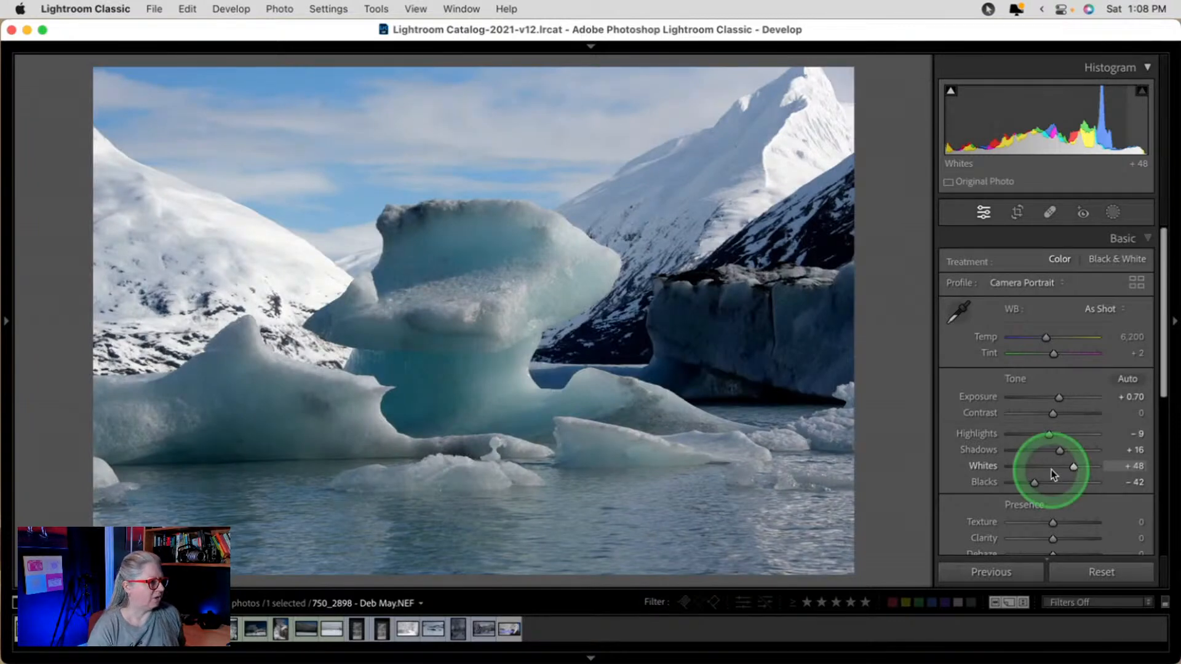
scroll(1053, 475, down, 2)
click(1055, 482)
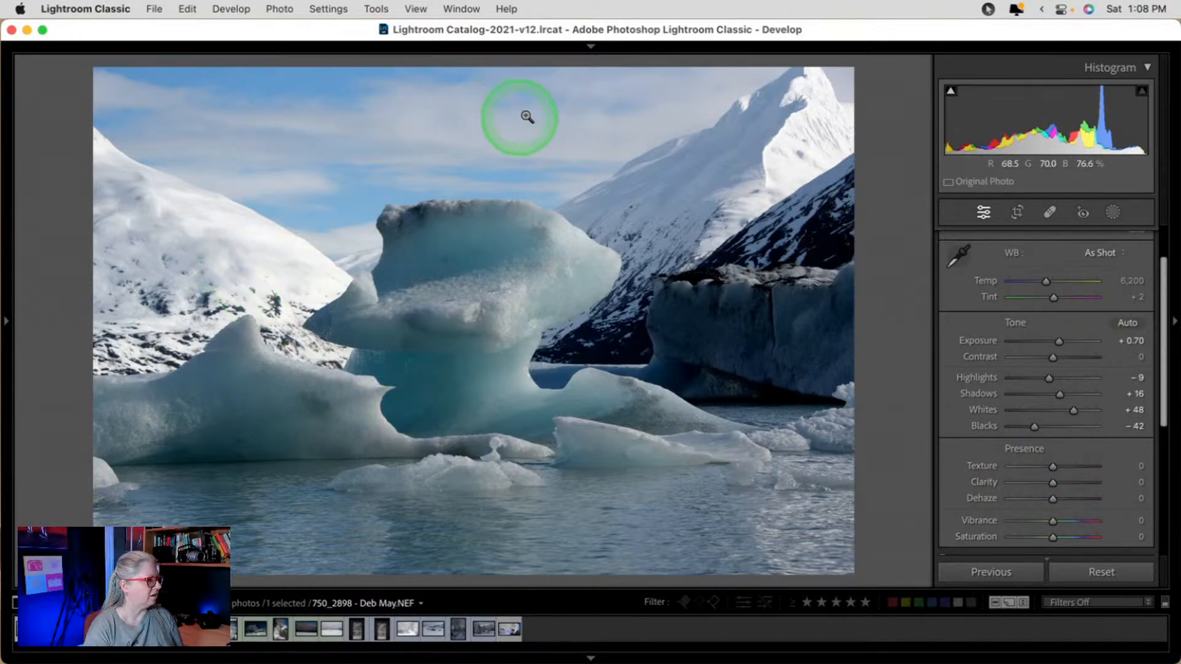
click(1053, 482)
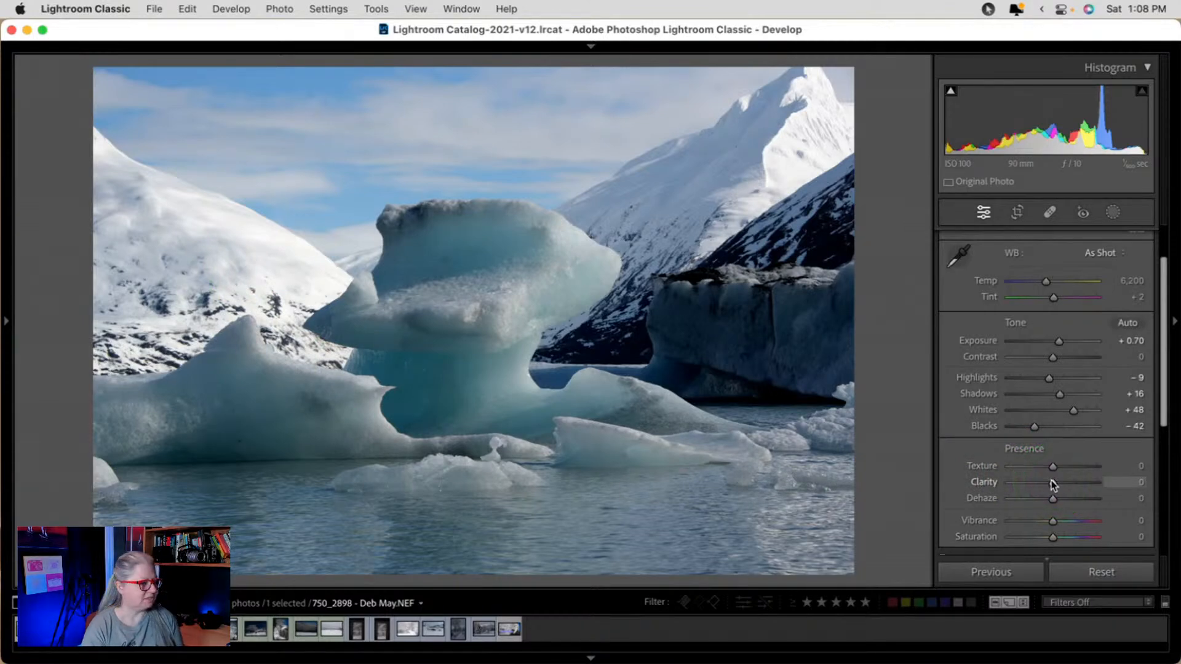
drag(1052, 483, 1141, 467)
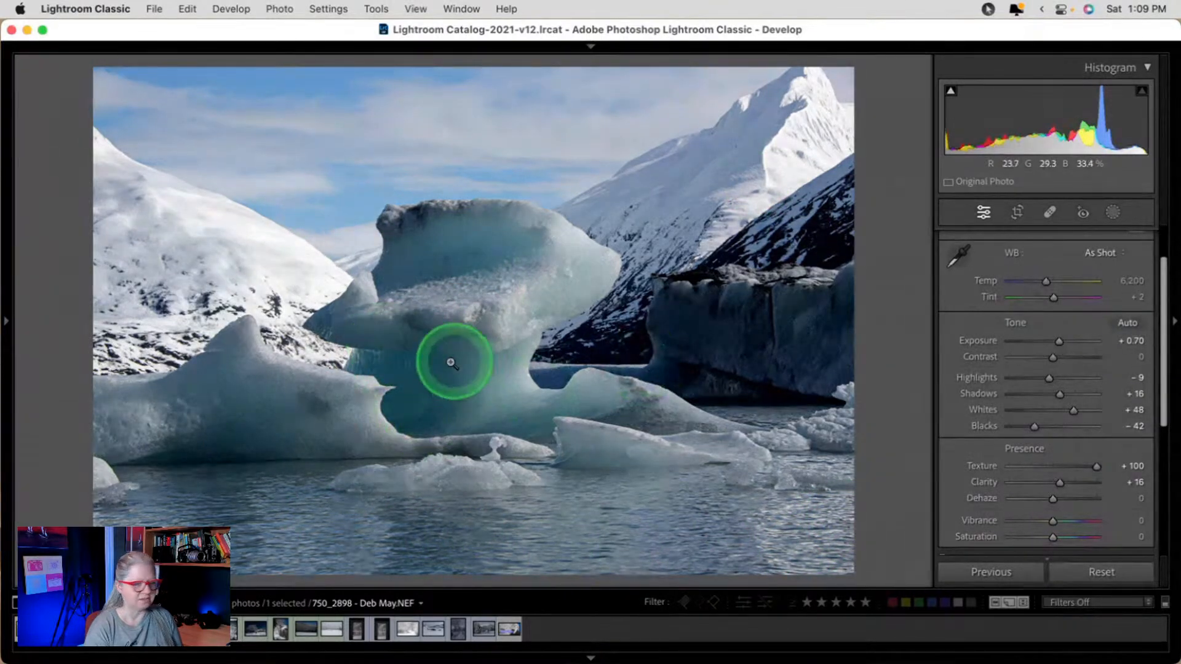
double_click(1093, 469)
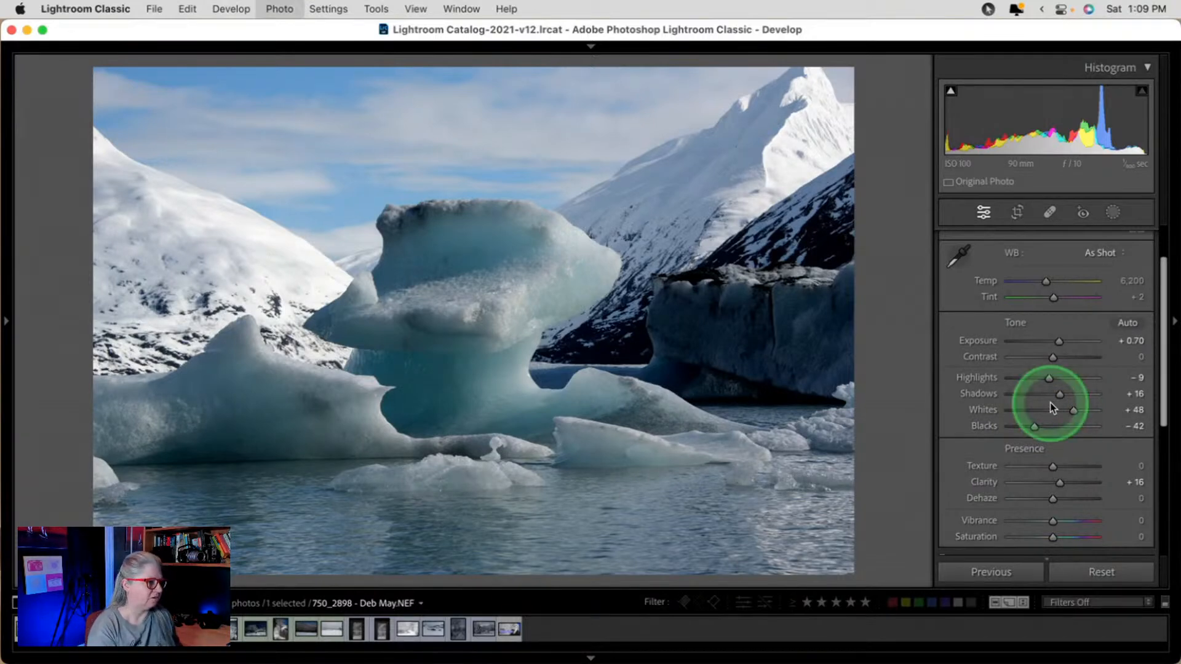
Rotate the iceberg photo 180 degrees and hide all panels to judge the image upside down.
key(super+bracketright)
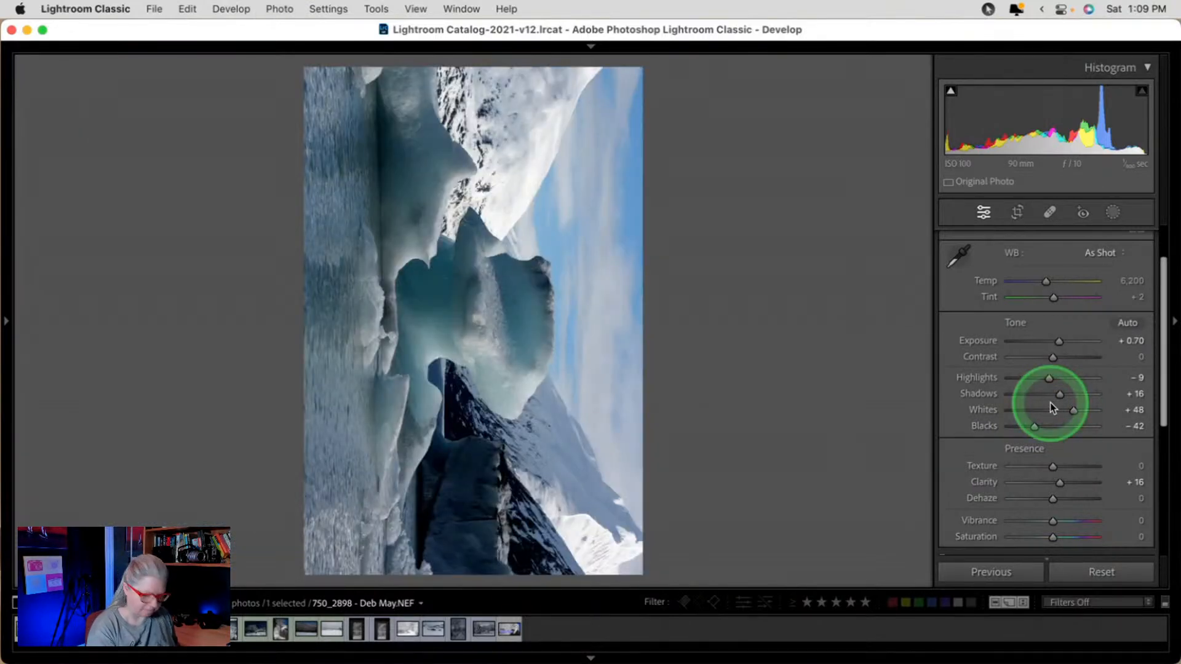
key(super+bracketright)
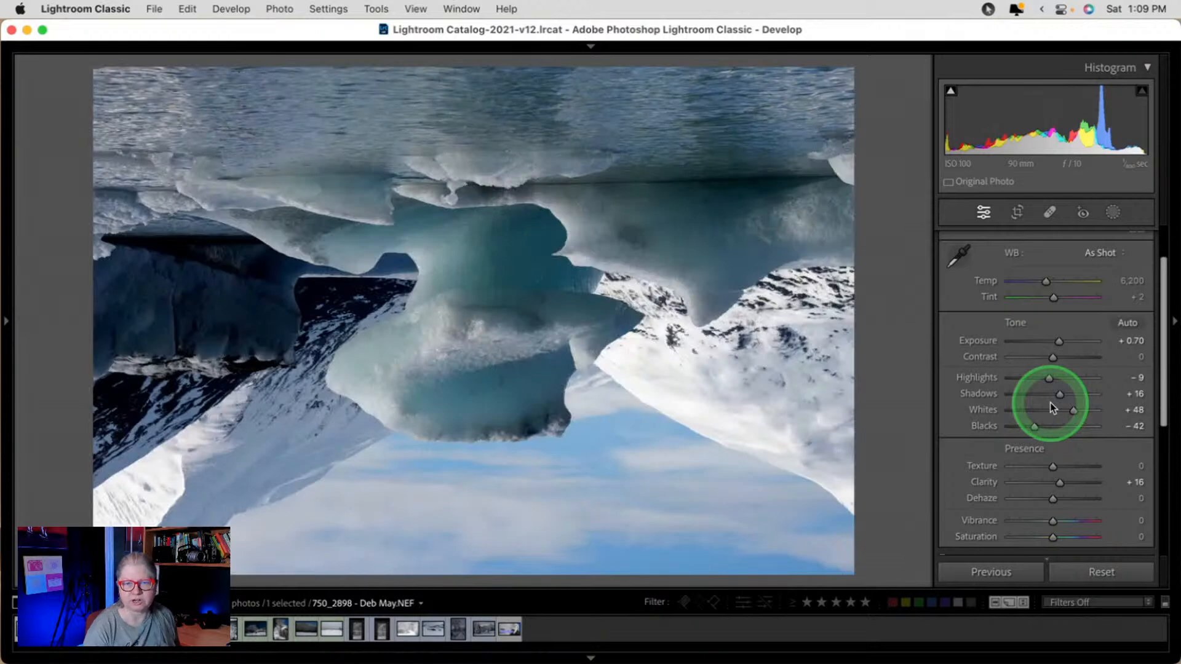
mouse_move(633, 654)
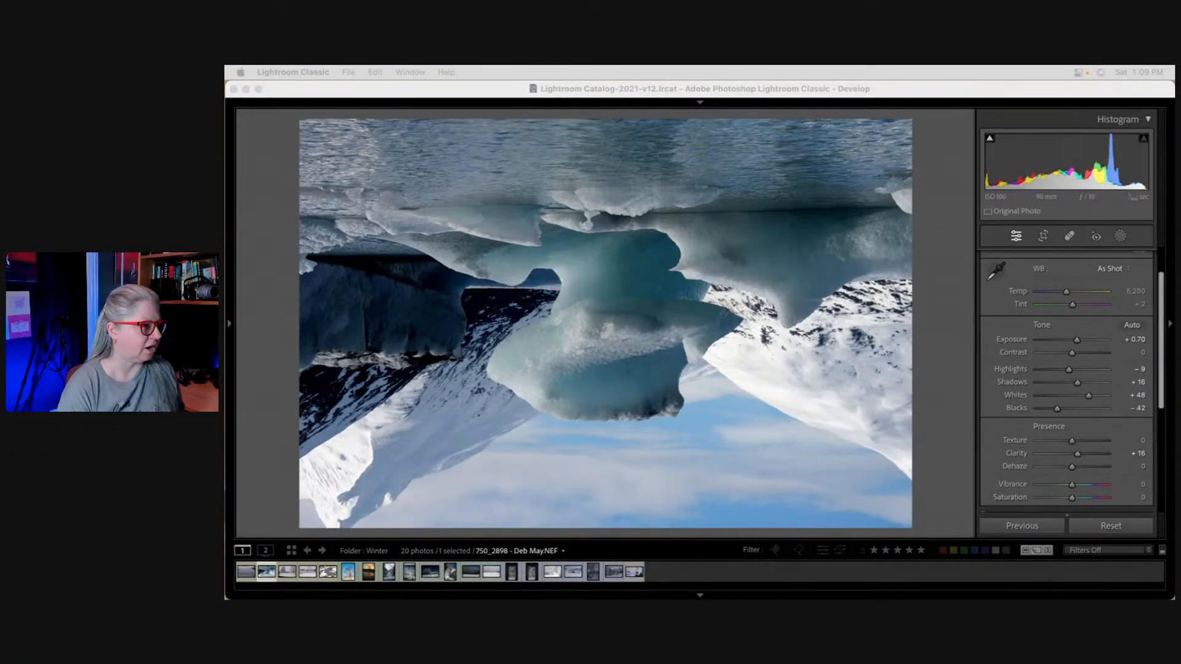
click(941, 434)
key(shift+Tab)
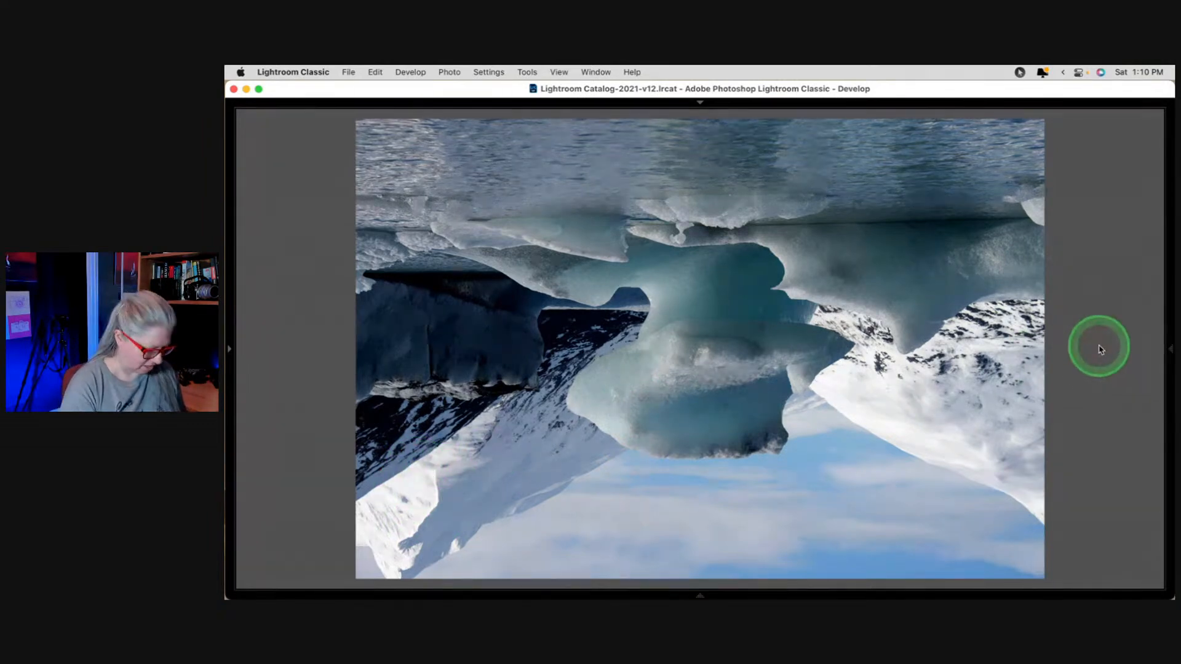
Rotate the photo back upright and restore the develop settings and filmstrip, keeping the presets and module picker hidden.
key(super+bracketright)
key(super+bracketright)
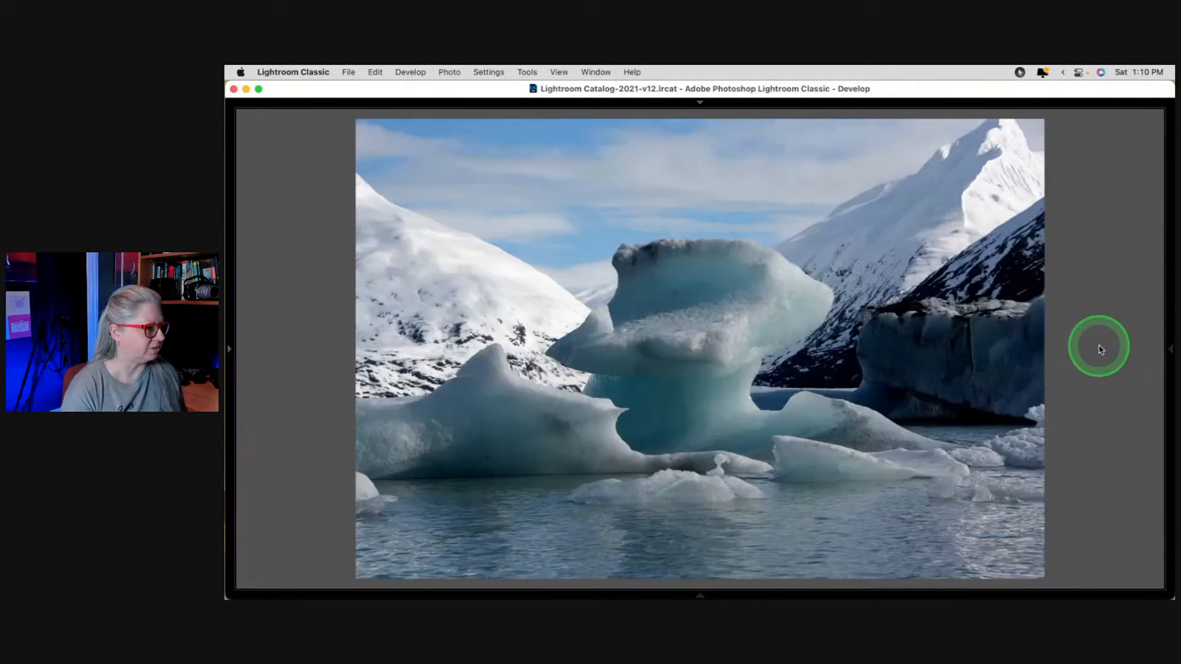
key(shift+Tab)
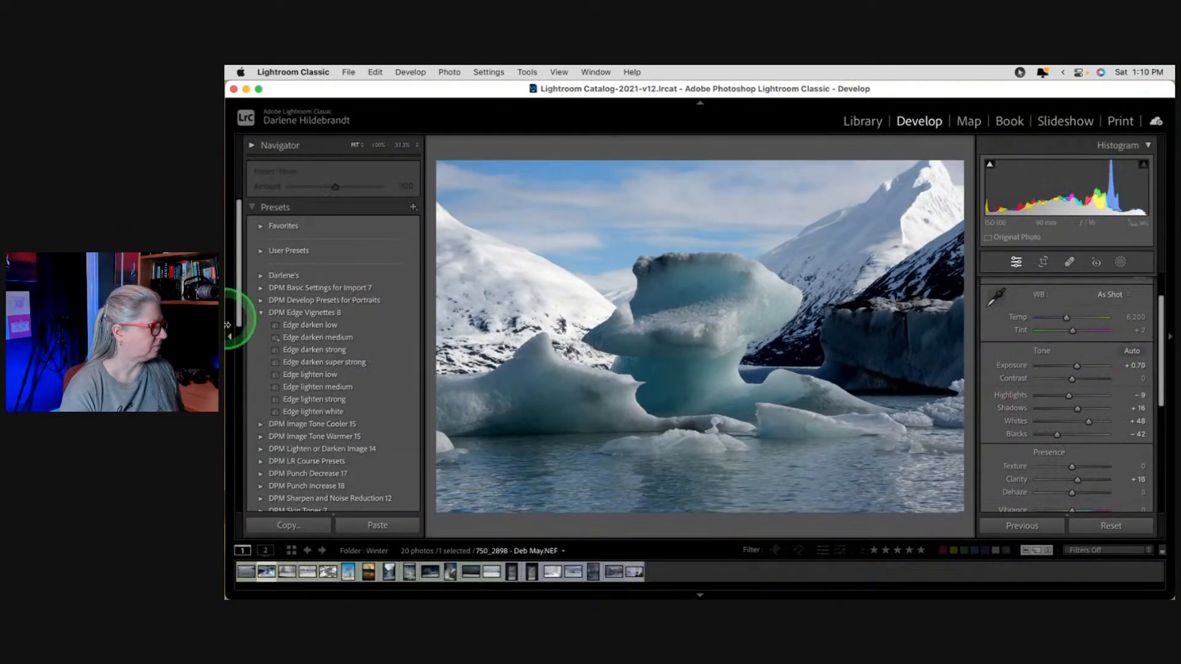
click(228, 326)
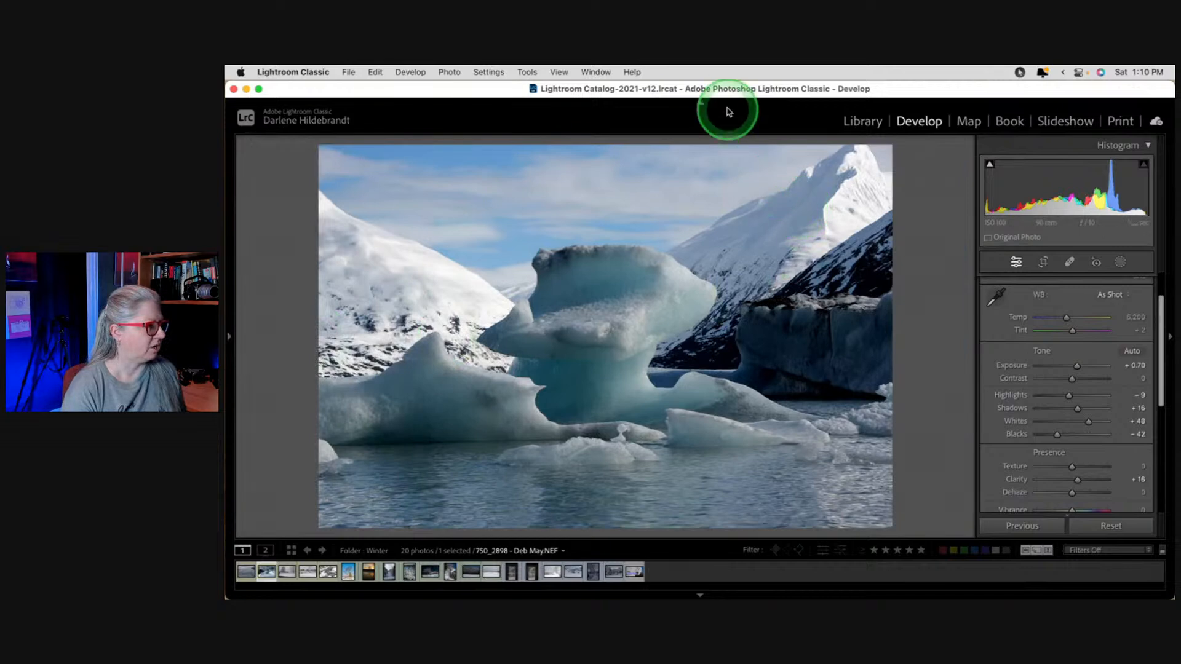
click(700, 102)
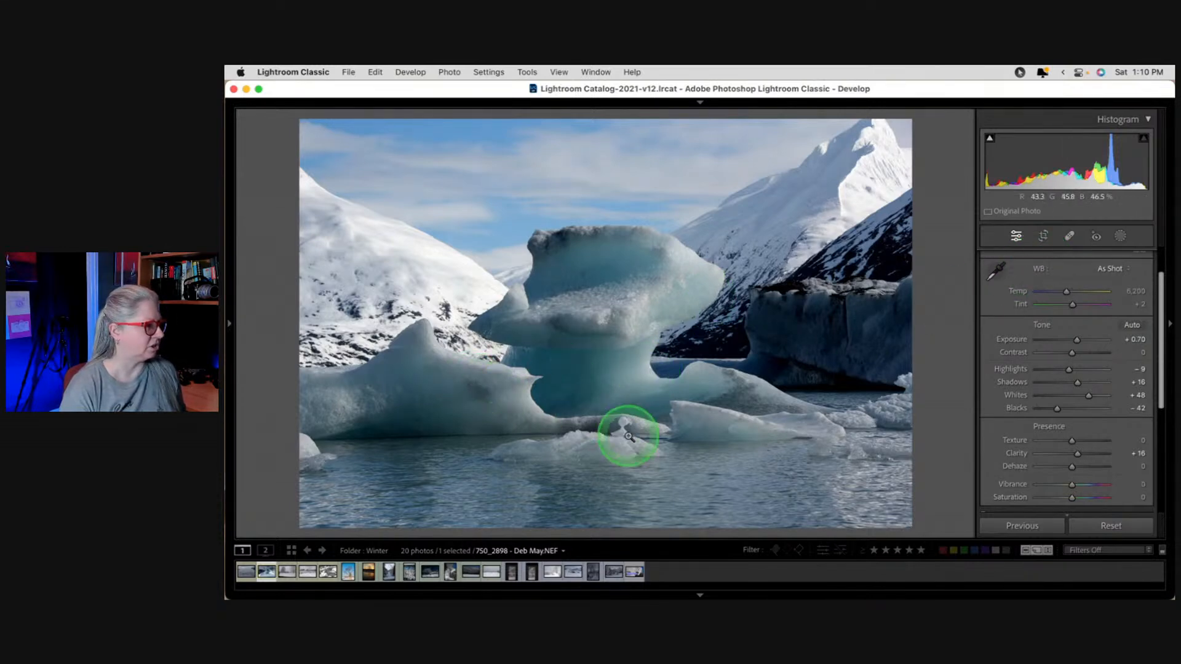
Create a Subject mask on the main iceberg and extend it over the surrounding icebergs with an Objects selection.
click(1119, 238)
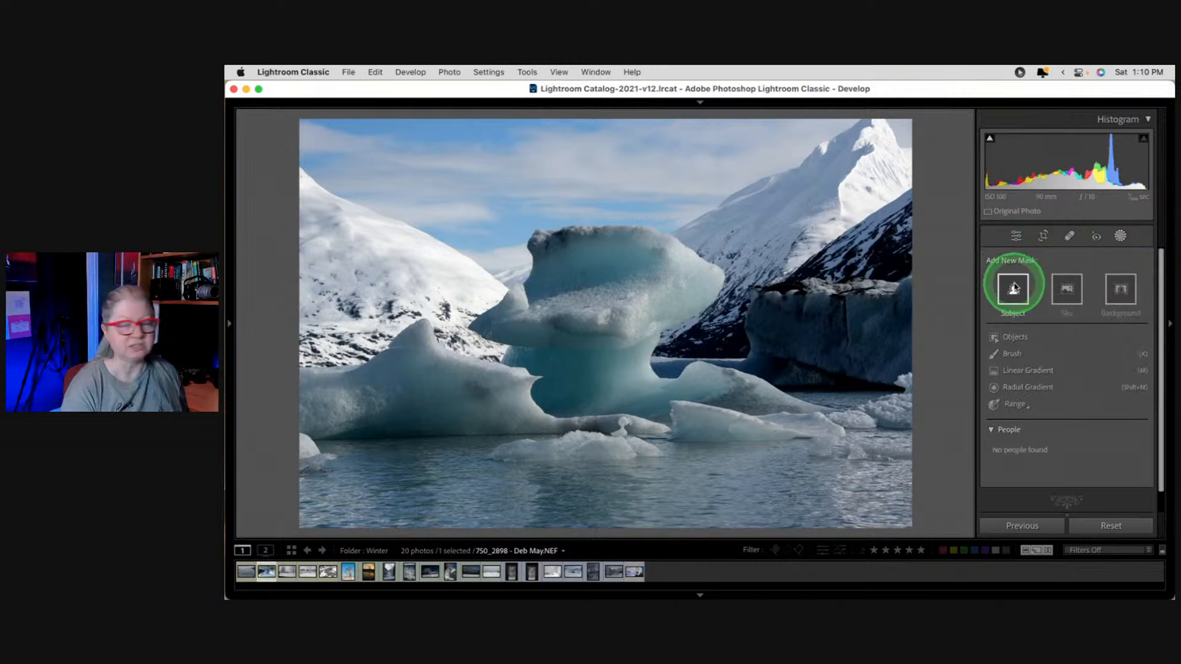
click(1014, 287)
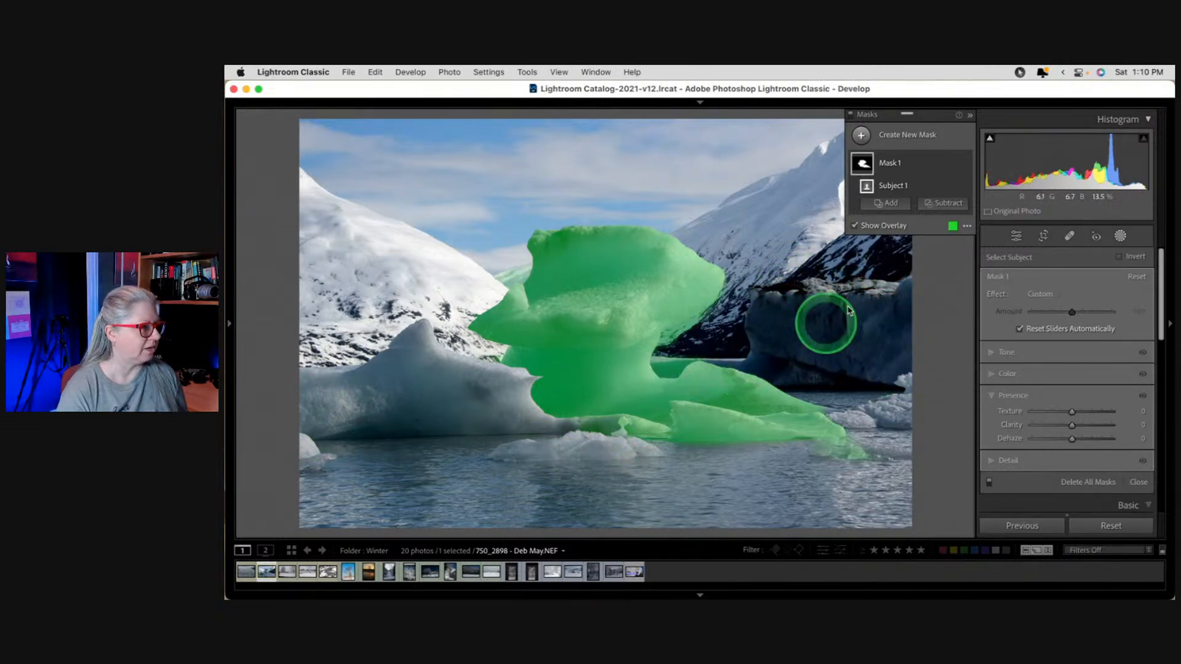
click(891, 203)
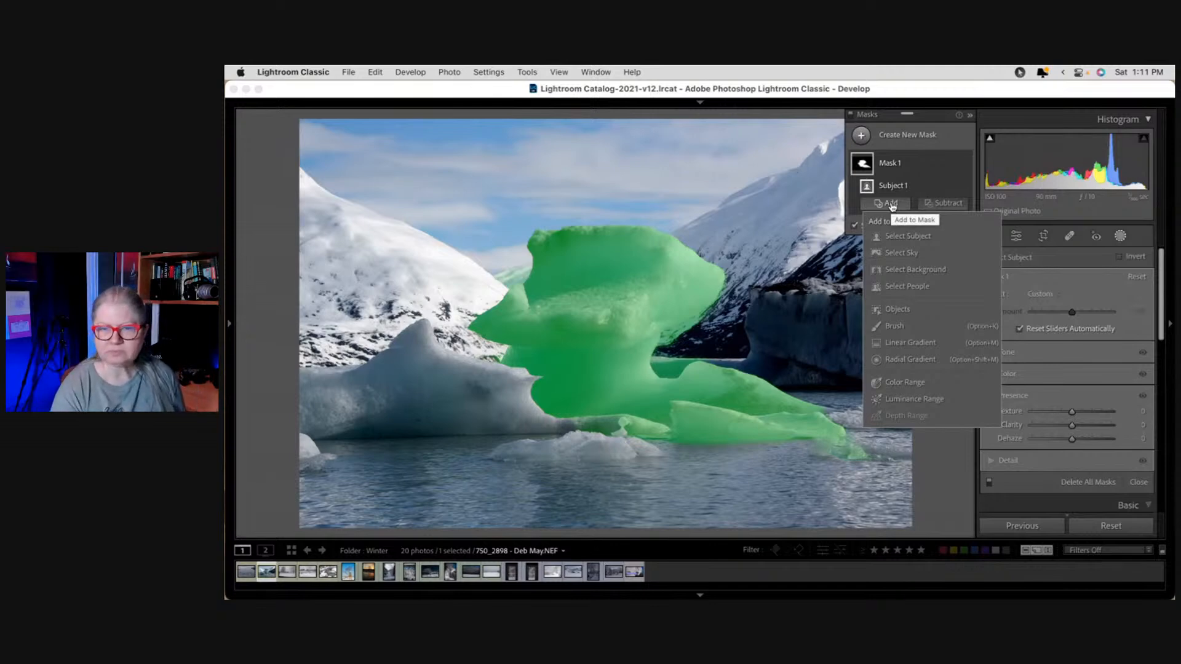
click(896, 309)
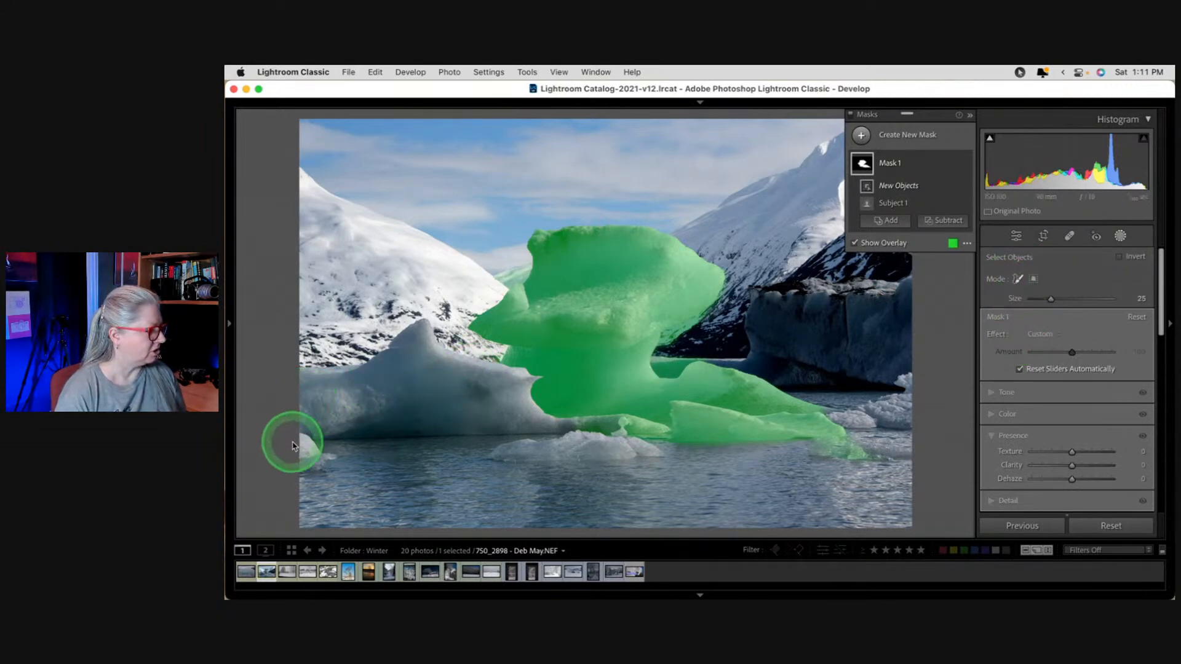
mouse_move(307, 458)
mouse_down()
mouse_move(305, 379)
mouse_move(389, 363)
mouse_move(416, 335)
mouse_move(437, 358)
mouse_move(537, 390)
mouse_move(346, 403)
mouse_move(351, 412)
mouse_move(652, 417)
mouse_move(629, 439)
mouse_move(509, 445)
mouse_move(647, 441)
mouse_move(658, 416)
mouse_move(719, 384)
mouse_move(913, 351)
mouse_move(909, 298)
mouse_move(869, 336)
mouse_move(802, 334)
mouse_move(775, 349)
mouse_move(770, 325)
mouse_move(815, 305)
mouse_move(892, 303)
mouse_move(919, 367)
mouse_move(913, 392)
mouse_move(846, 416)
mouse_up()
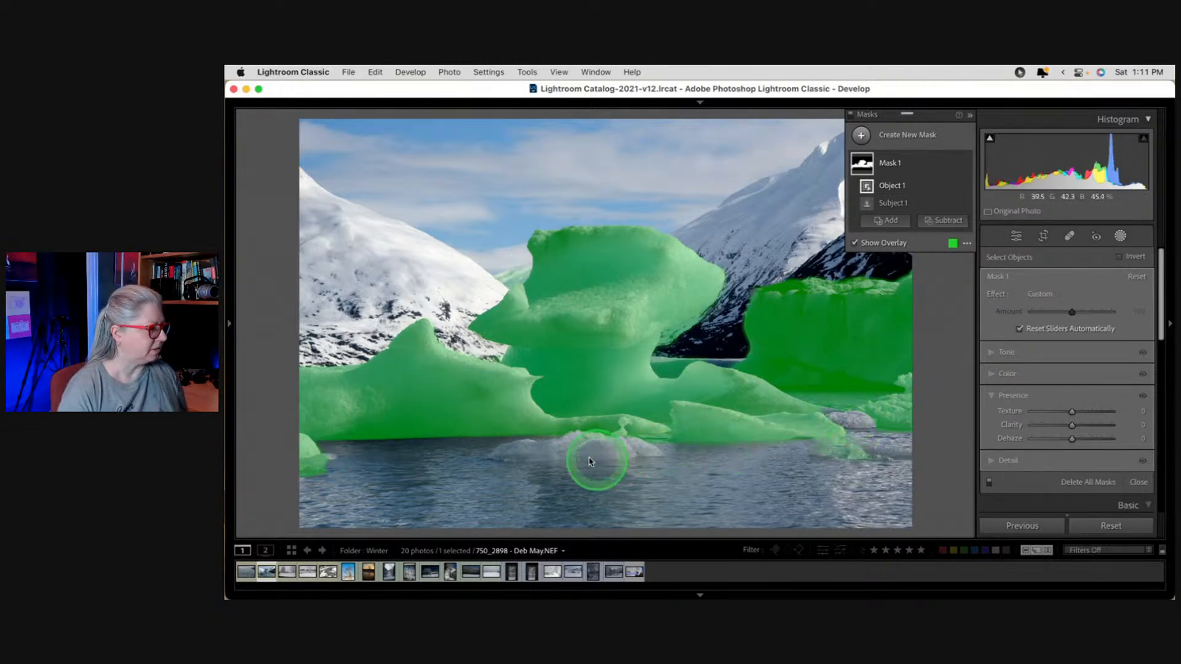
Add the small floating ice pieces to the mask with an Auto Mask brush of size 7.0.
click(886, 220)
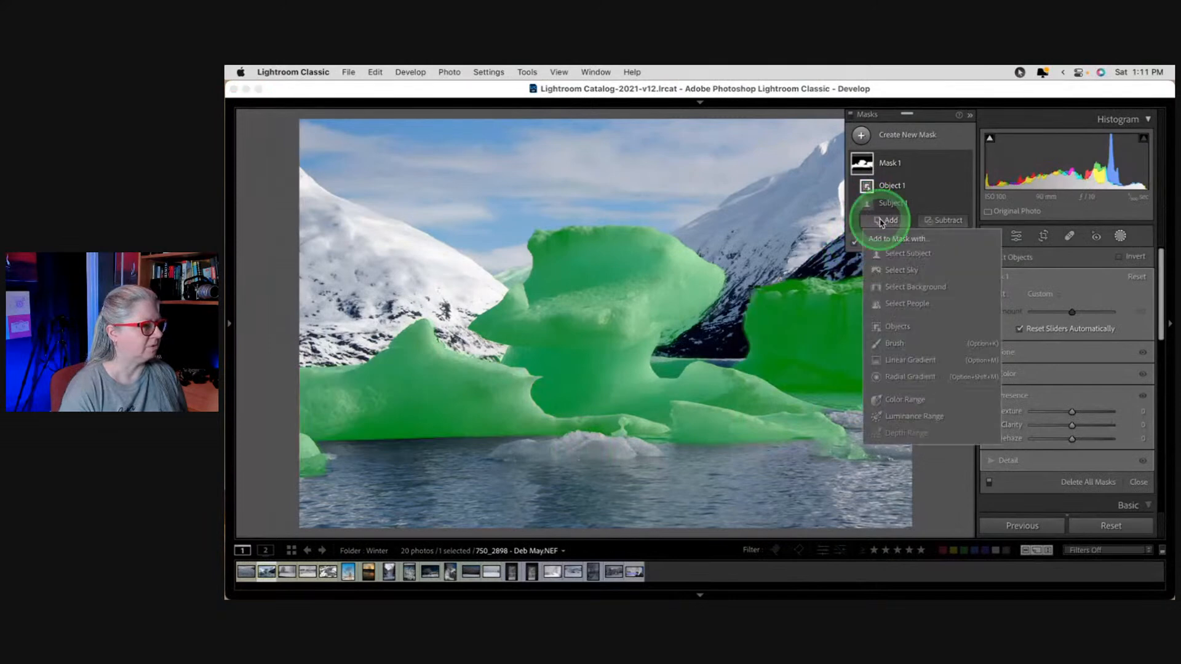
click(896, 344)
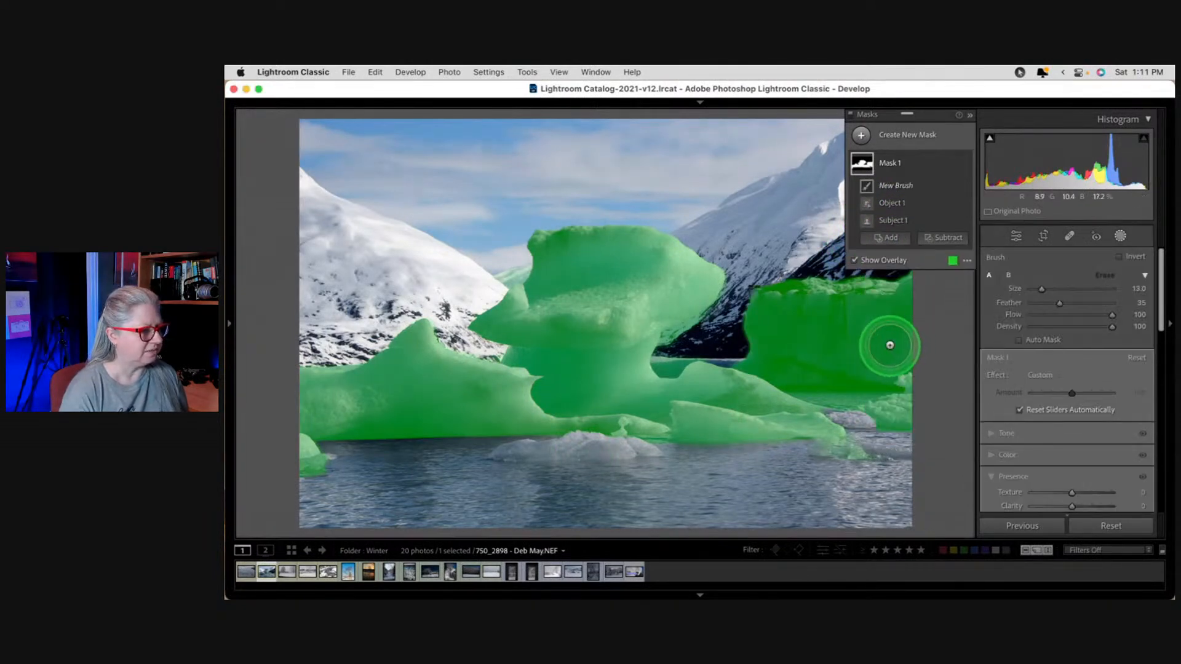
click(1020, 340)
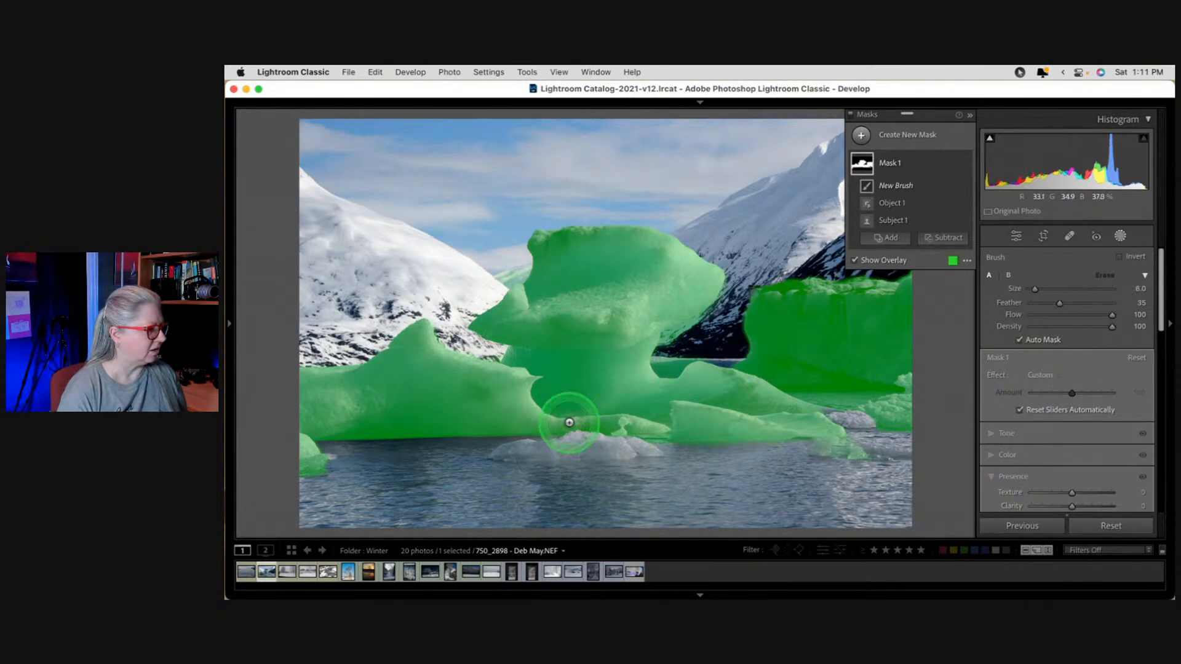
mouse_move(579, 446)
mouse_down()
mouse_move(626, 447)
mouse_move(501, 448)
mouse_up()
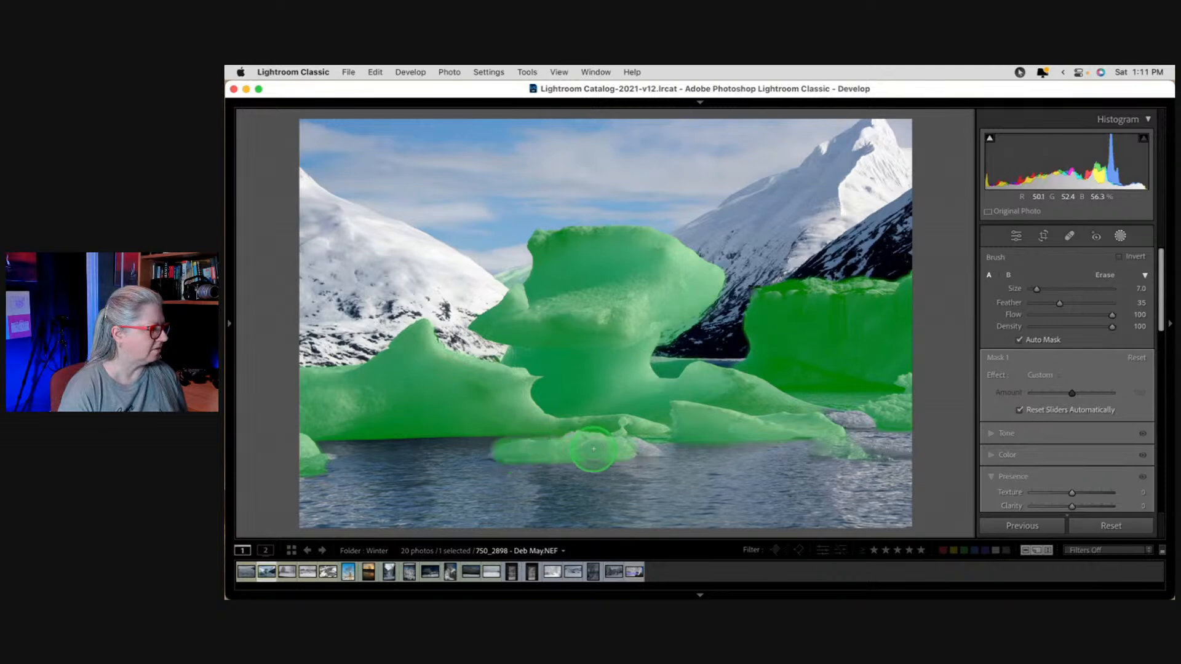
drag(657, 449, 658, 451)
drag(833, 414, 832, 420)
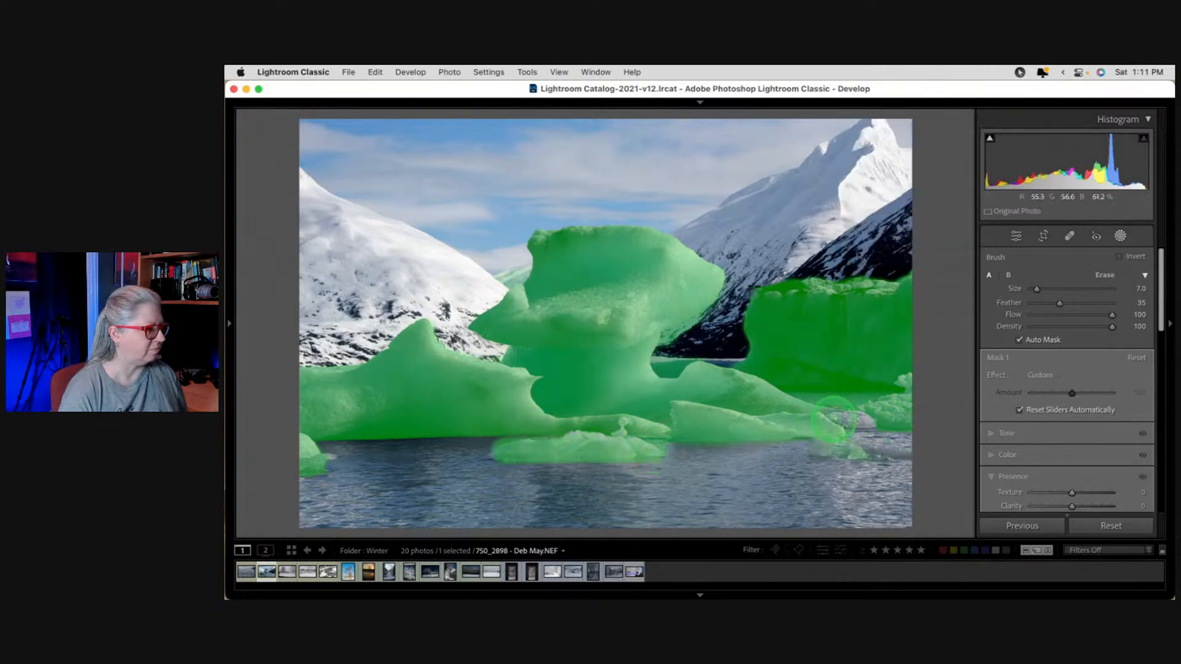
drag(901, 392, 909, 377)
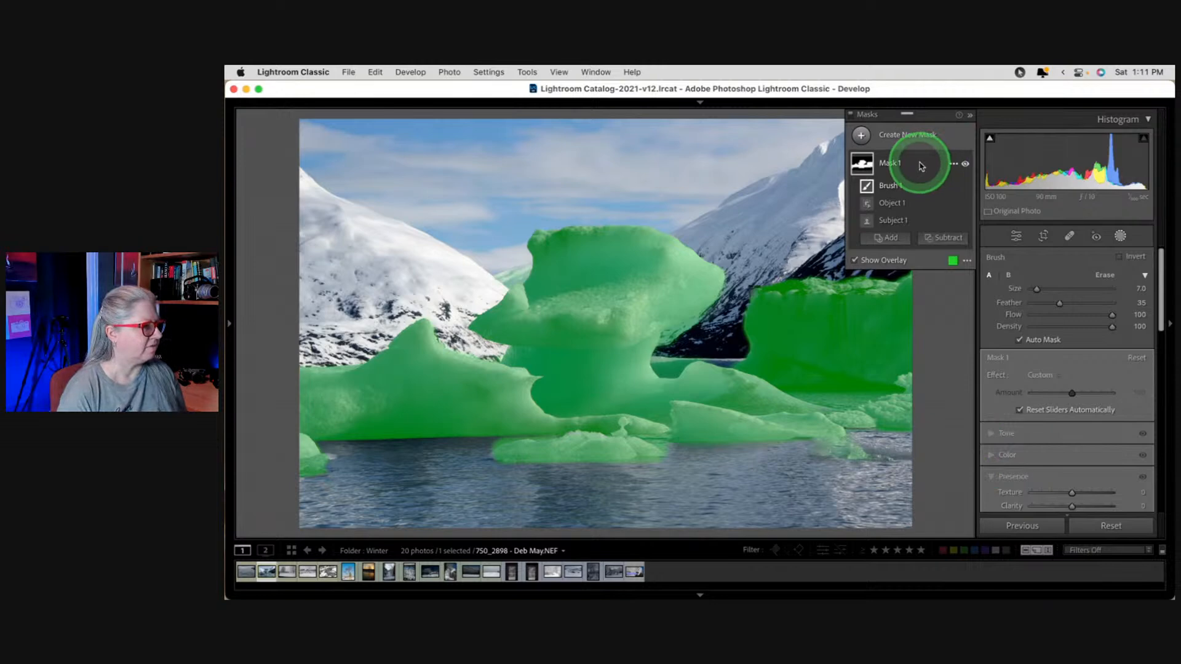
Brighten the masked icebergs with Exposure 0.75 and Whites 13, checking for clipping.
click(921, 164)
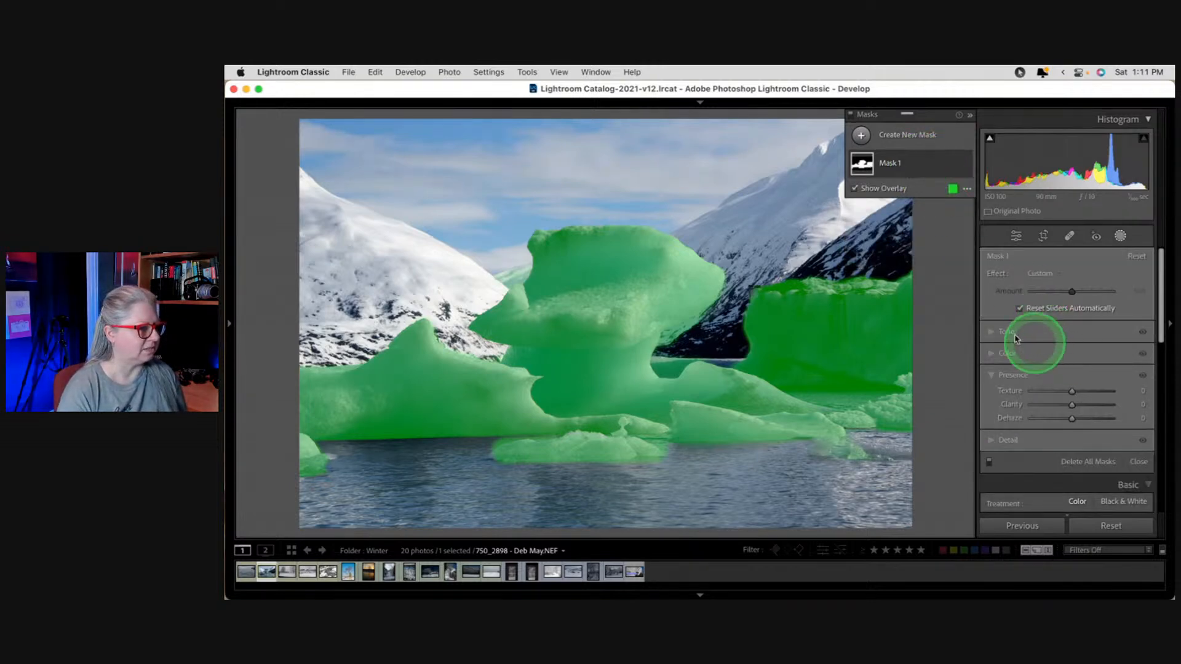
click(991, 333)
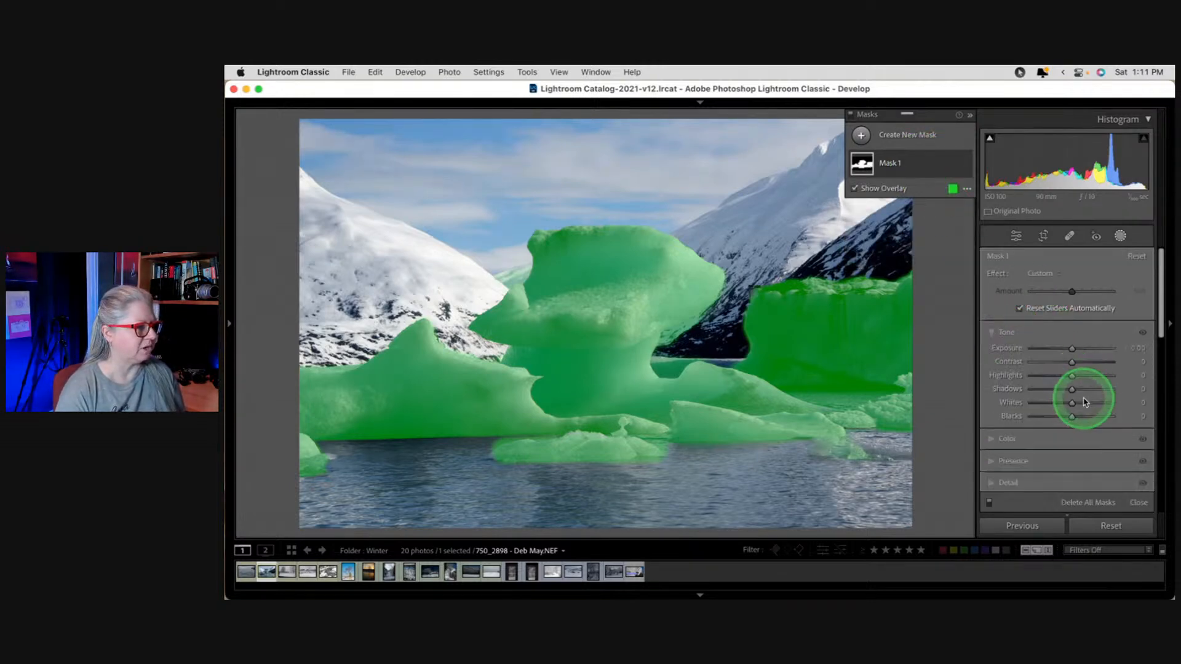
drag(1072, 350, 1078, 350)
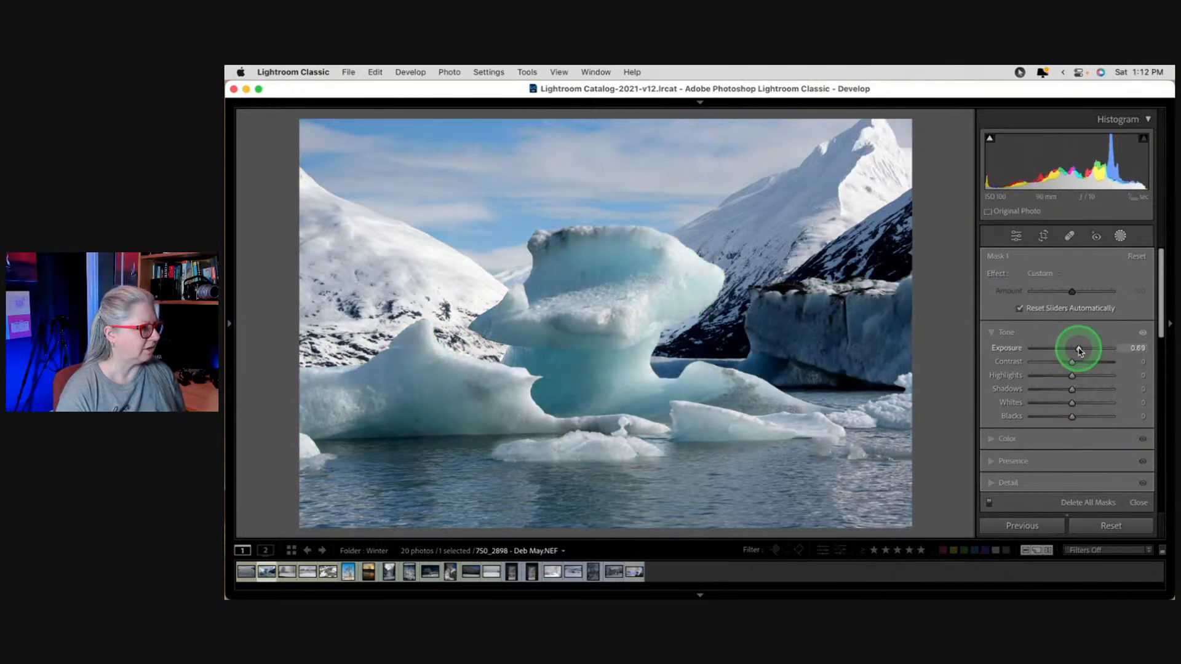
drag(1081, 350, 1081, 350)
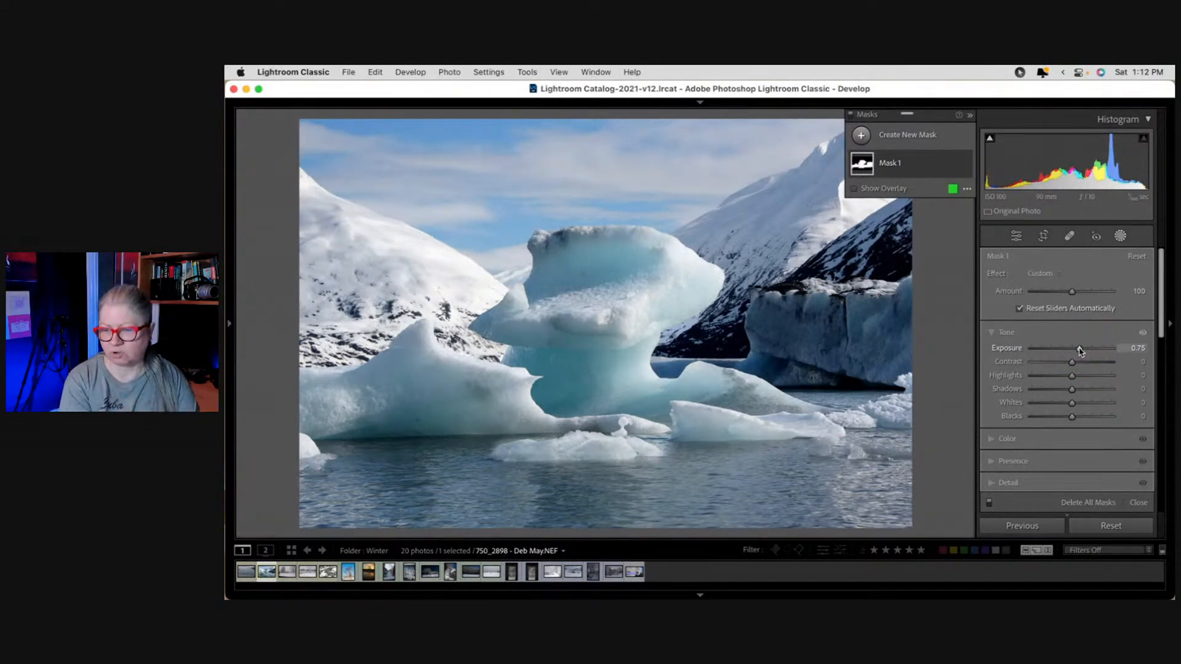
alt+click(1081, 351)
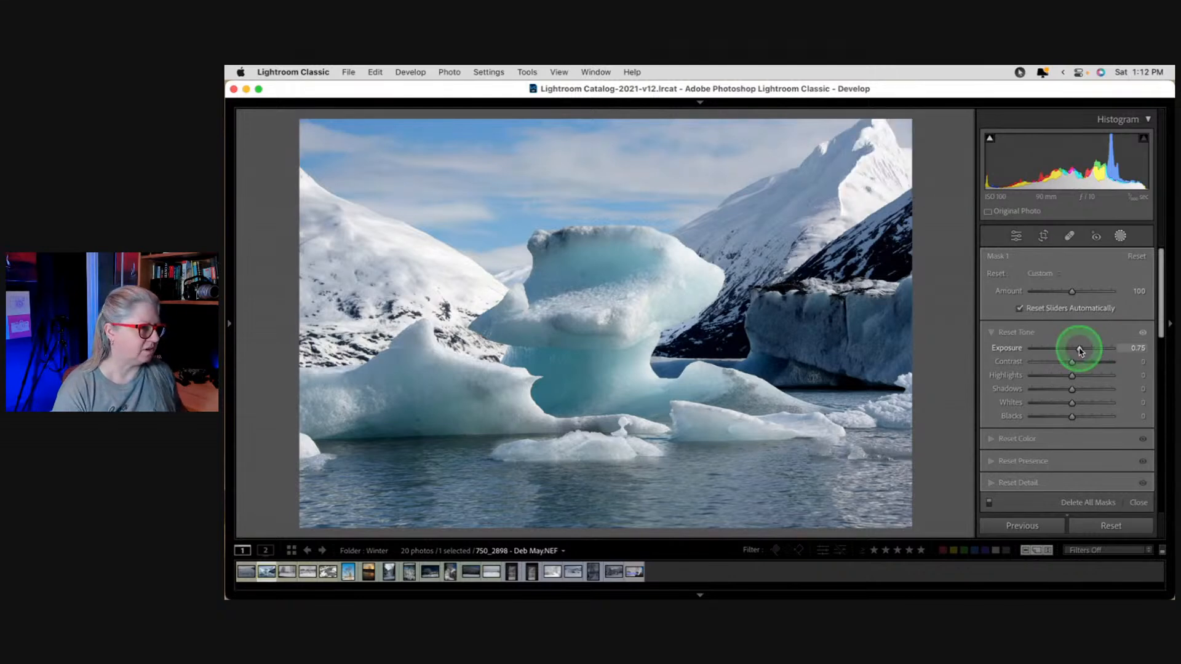
drag(1081, 351, 1081, 351)
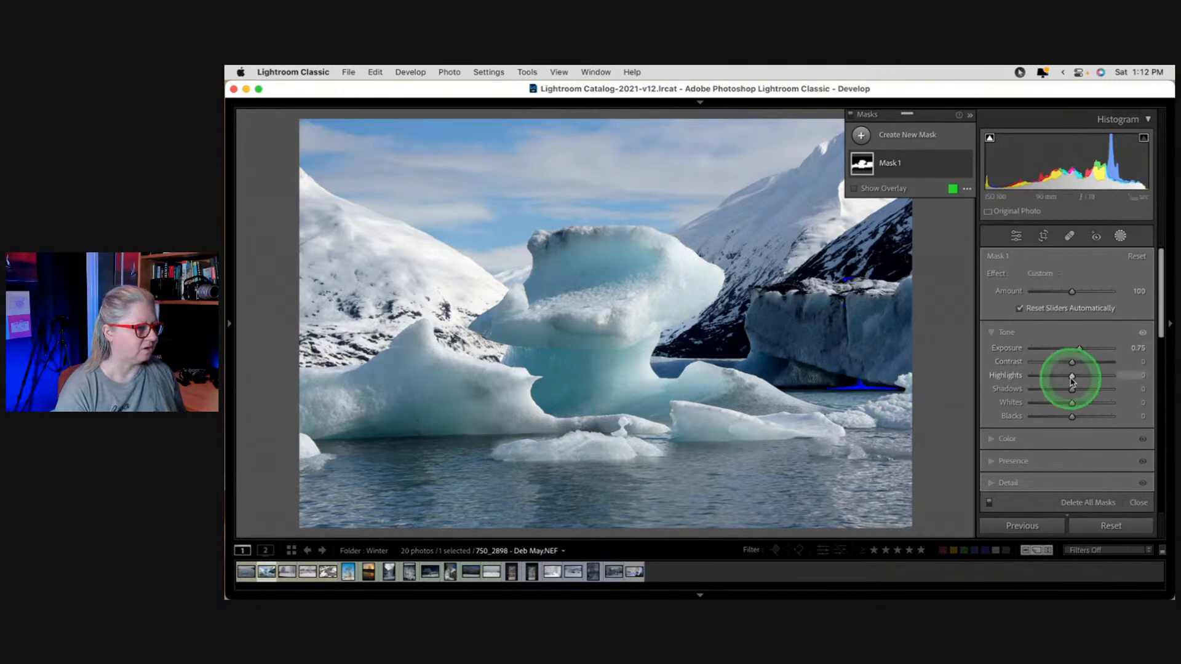
mouse_move(1072, 402)
mouse_down()
mouse_move(1111, 401)
mouse_move(1057, 396)
mouse_move(1084, 395)
mouse_move(1078, 405)
mouse_up()
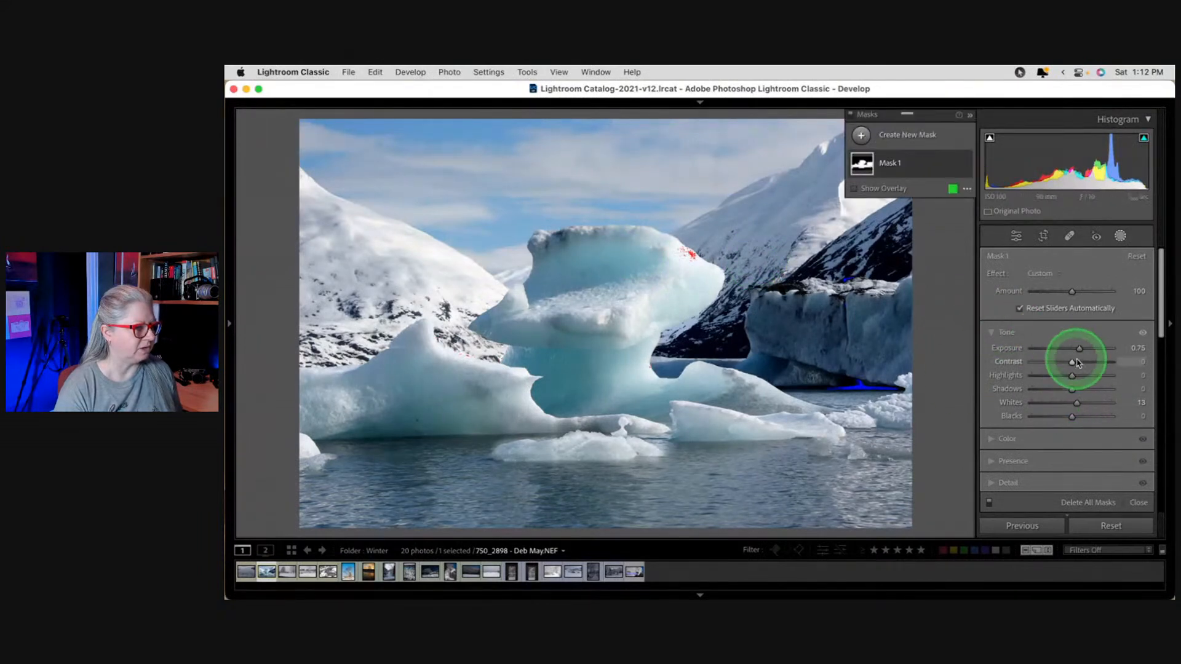
Refine the iceberg mask's tone with Exposure 0.77, Highlights -31, Shadows 18, Whites 11 and Blacks -23.
mouse_move(1080, 351)
mouse_down()
mouse_move(1060, 376)
mouse_move(1077, 404)
mouse_move(1058, 377)
mouse_move(1080, 391)
mouse_move(1080, 350)
mouse_up()
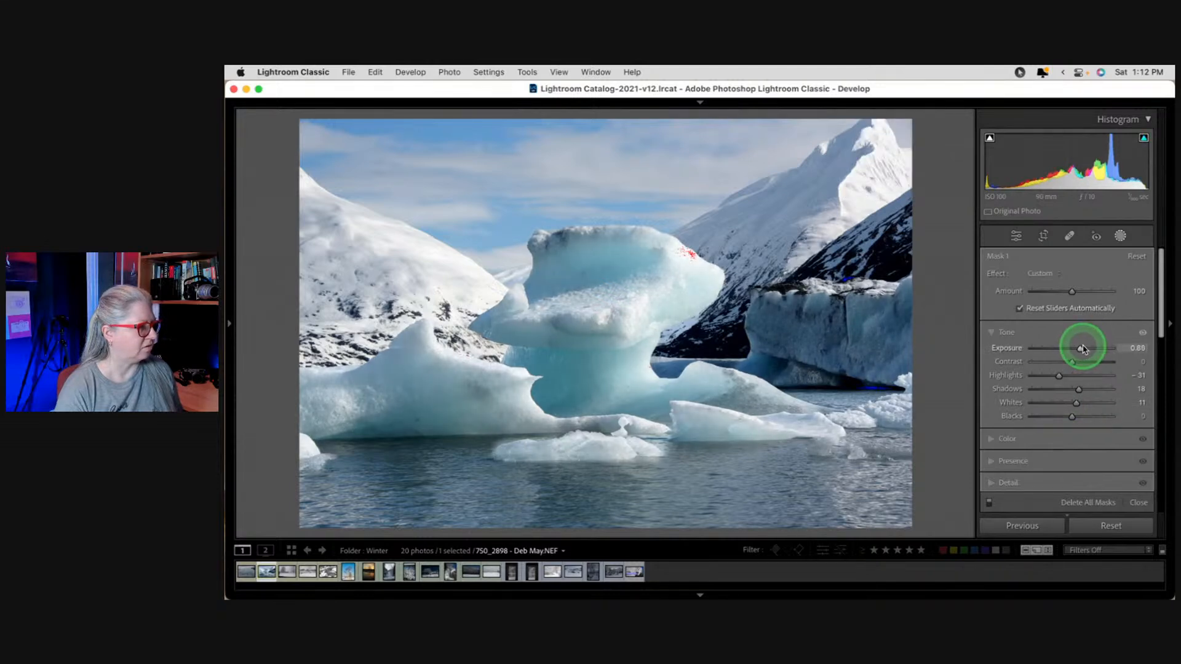
drag(1083, 349, 1083, 349)
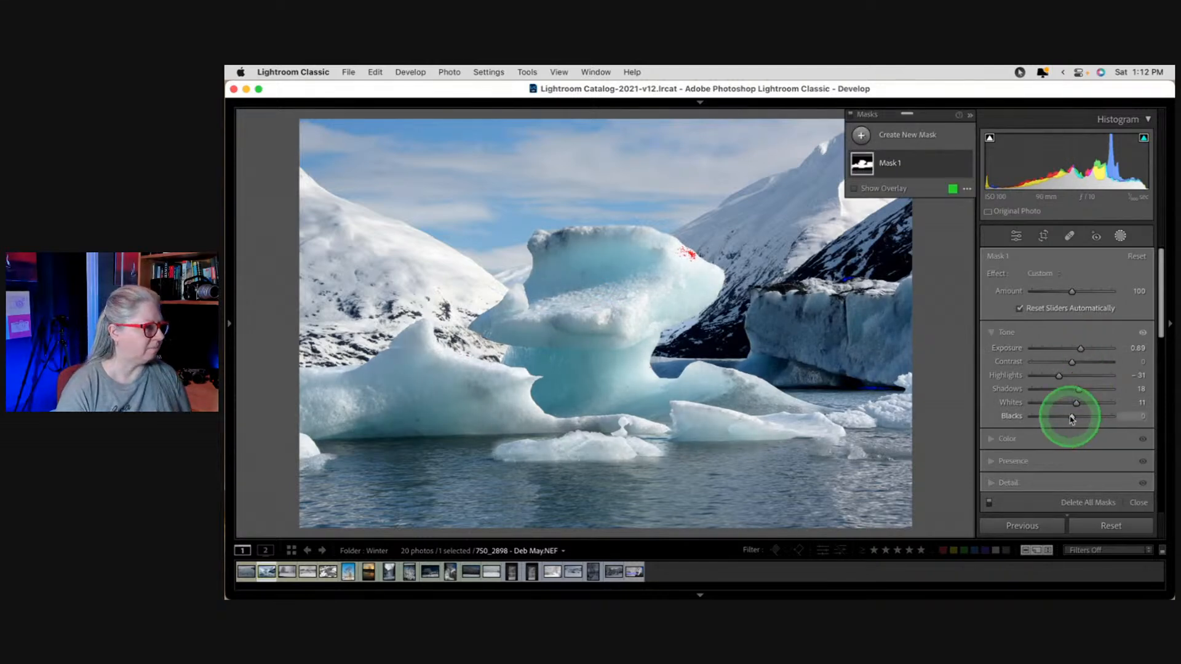
drag(1072, 419, 1063, 418)
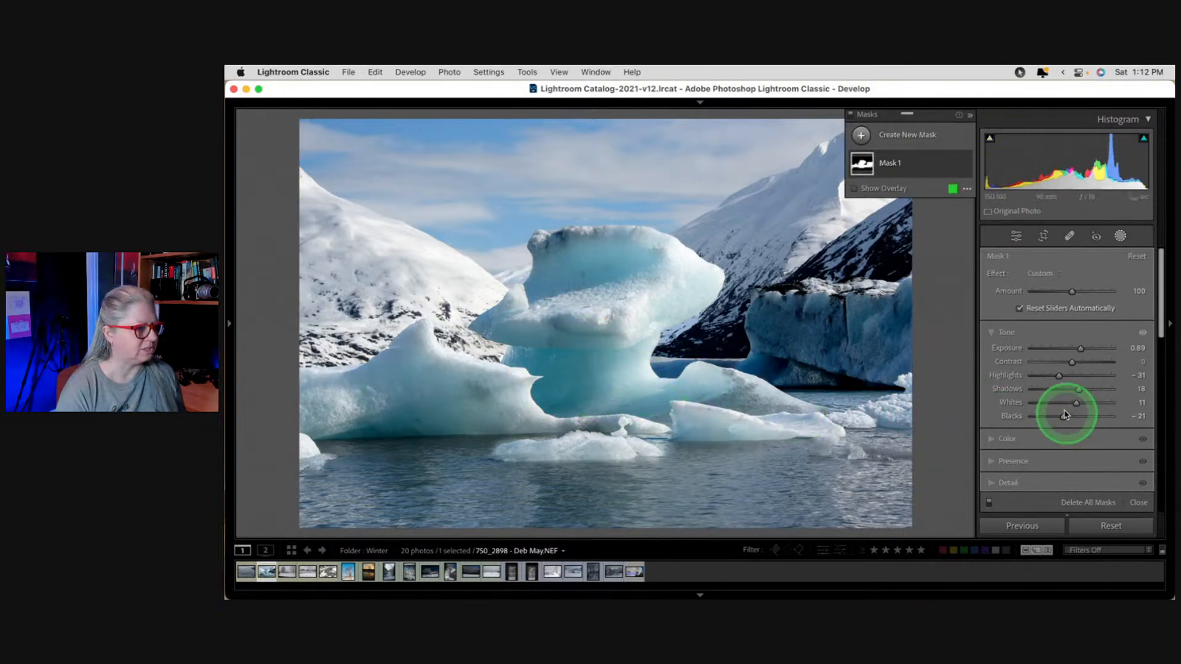
drag(1062, 416, 1061, 416)
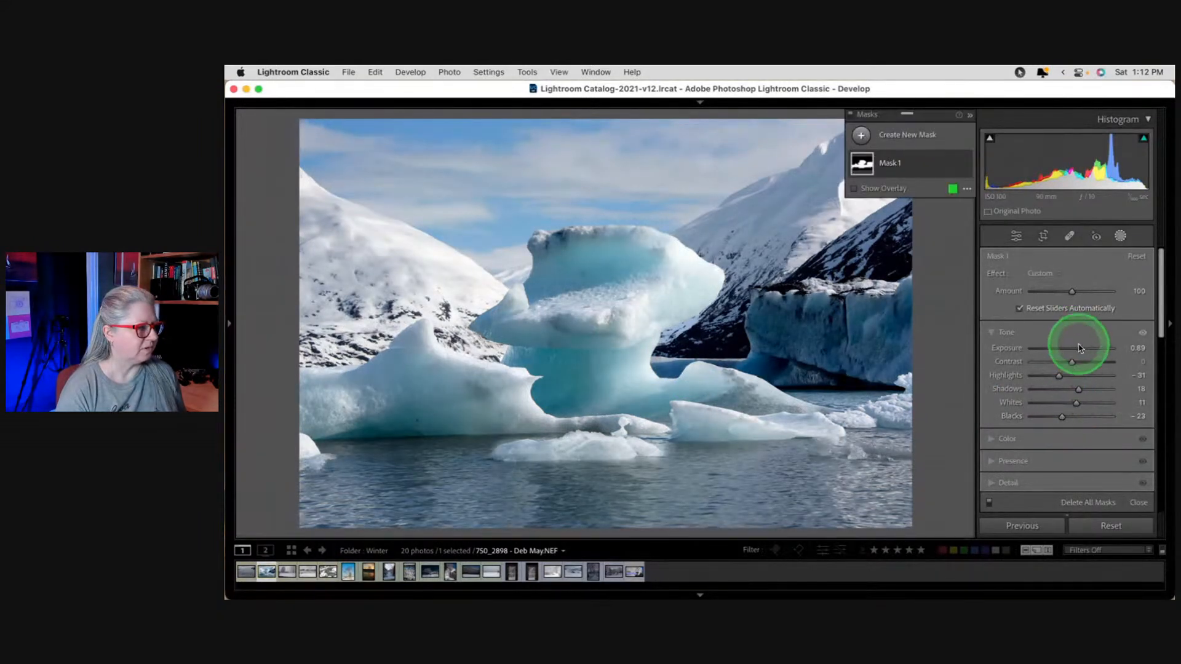
drag(1080, 348, 1080, 350)
Cool the masked ice to Temp -4 and raise its saturation slightly.
click(993, 439)
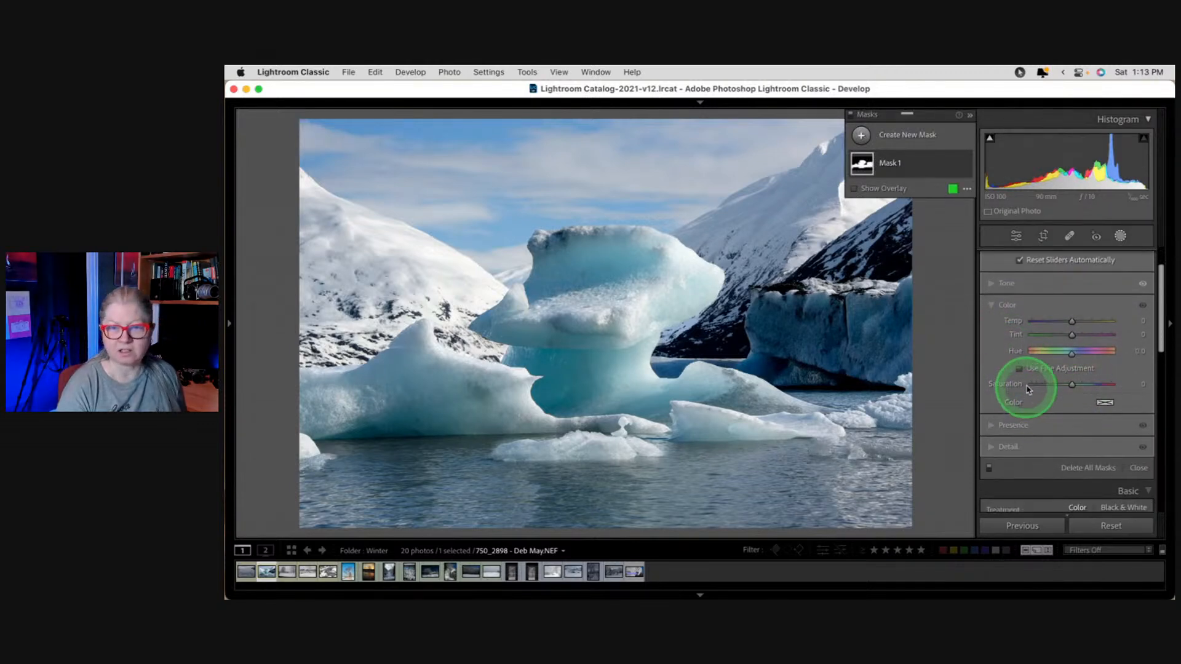
mouse_move(1072, 321)
mouse_down()
mouse_move(1087, 320)
mouse_move(1070, 323)
mouse_up()
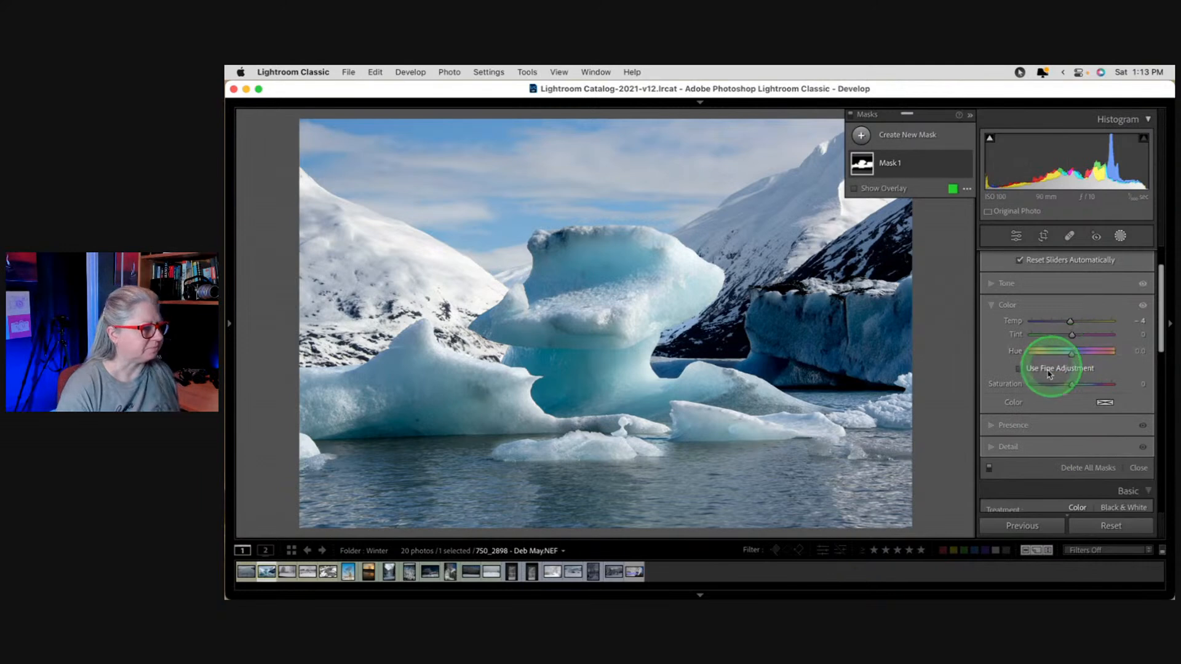
mouse_move(1073, 386)
mouse_down()
mouse_move(1099, 386)
mouse_move(1077, 384)
mouse_up()
Set Texture to 100 on the iceberg mask and adjust its Clarity while viewing the ice up close.
click(990, 426)
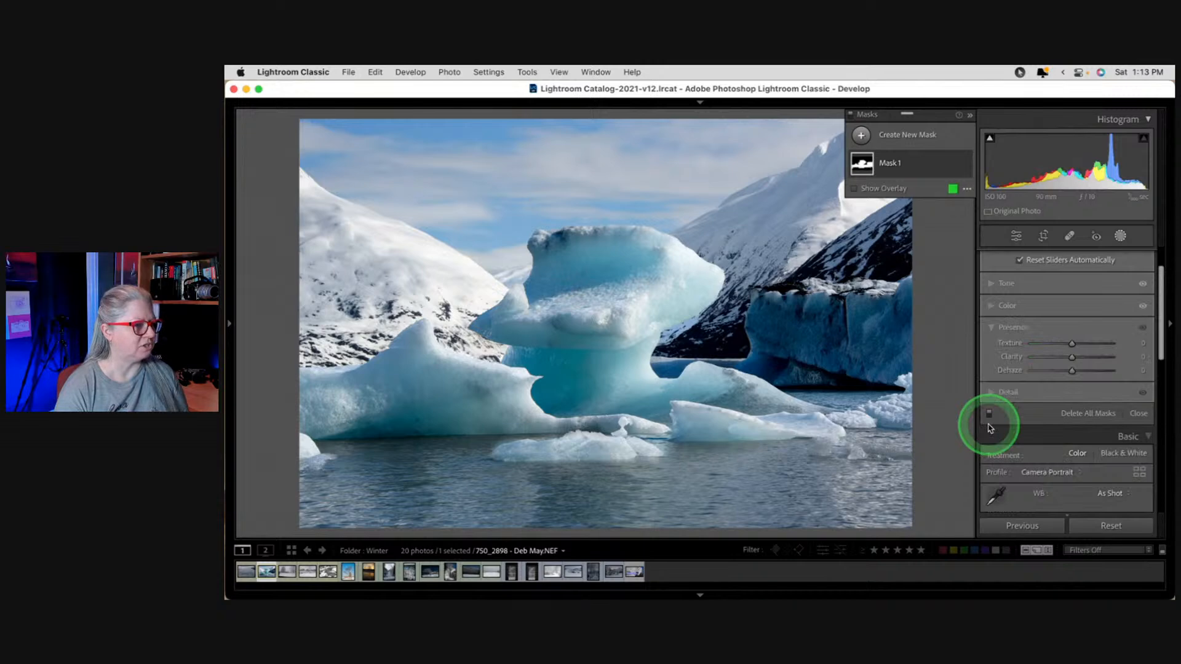
click(1071, 345)
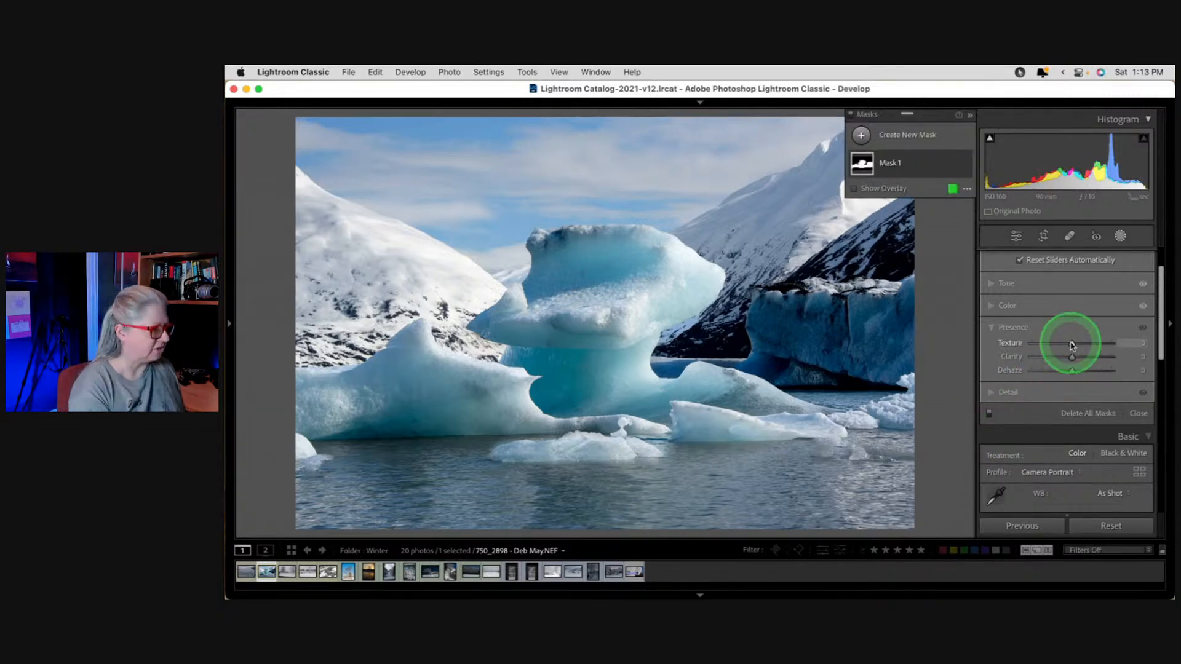
key(super+equal)
key(super+equal)
scroll(537, 265, up, 3)
scroll(537, 265, up, 4)
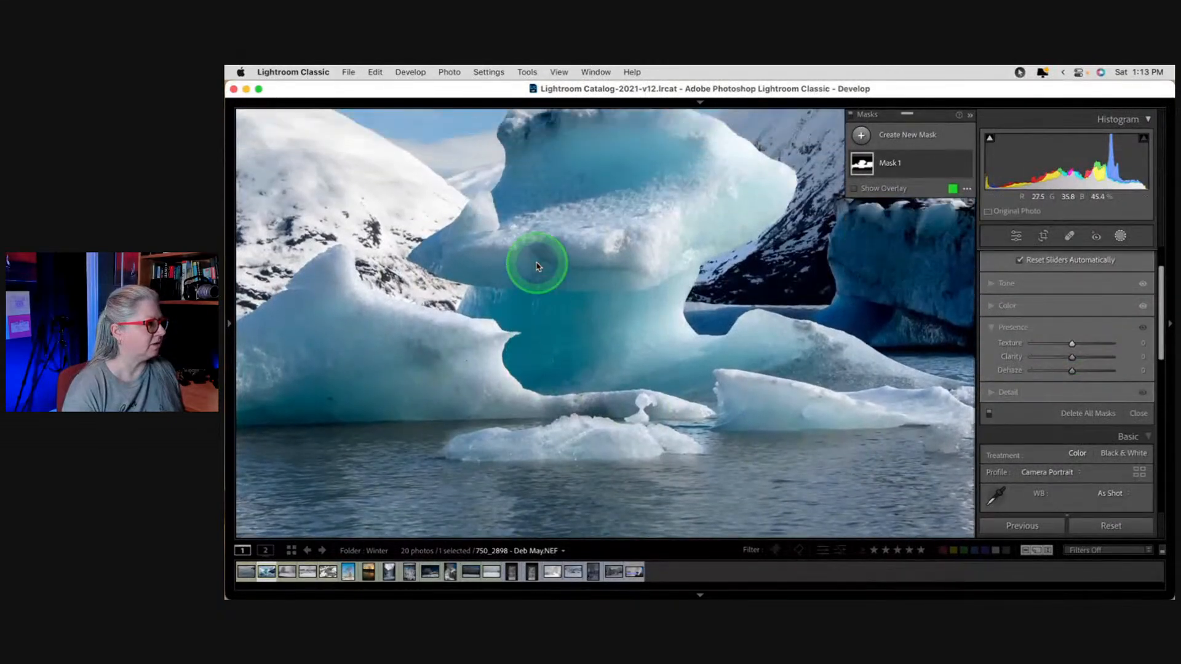
drag(1074, 347, 1146, 345)
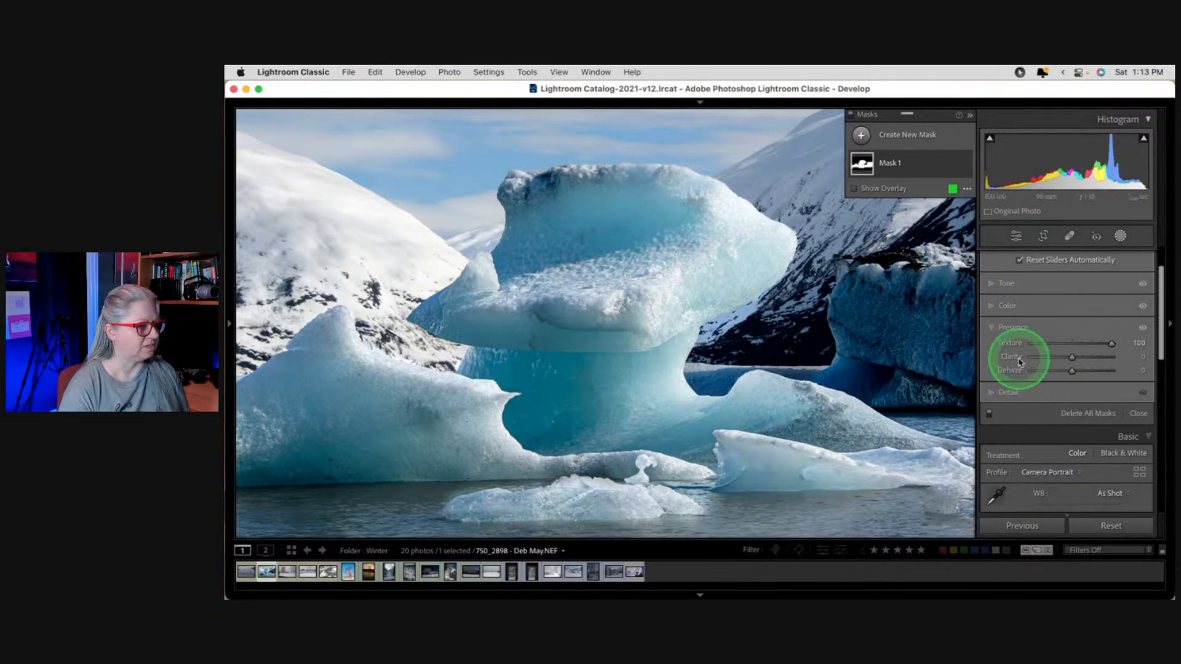
mouse_move(1071, 356)
mouse_down()
mouse_move(1098, 358)
mouse_move(1063, 369)
mouse_up()
Ease the iceberg mask's Blacks to -13 and return to the full photo view.
click(990, 283)
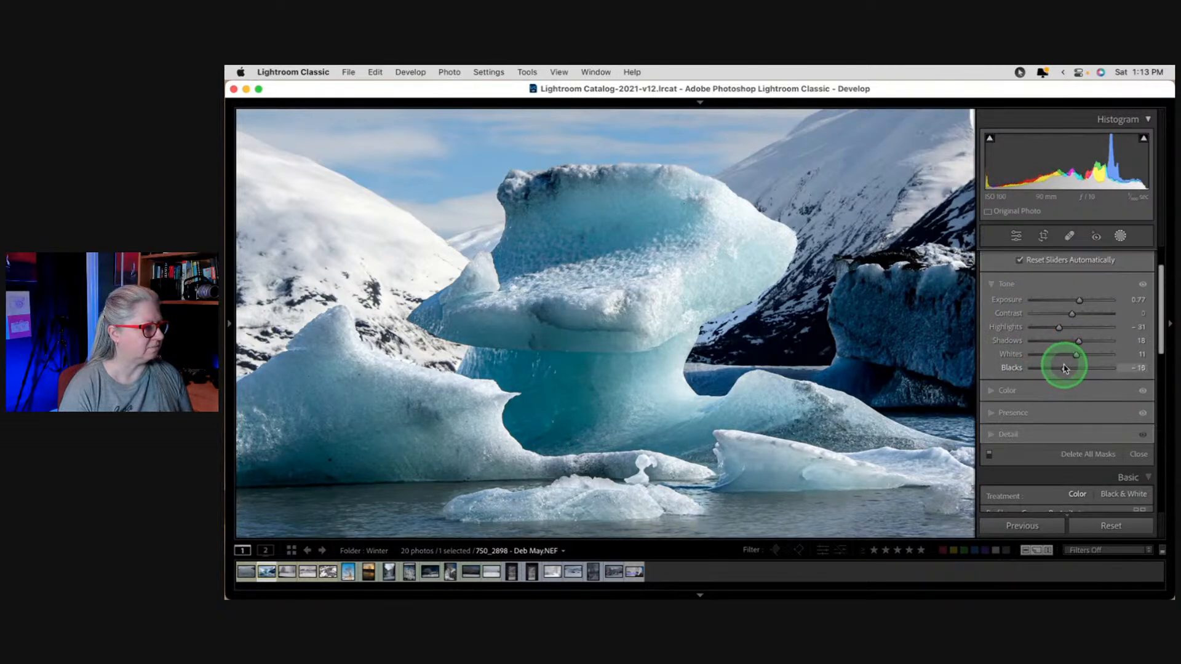
drag(1067, 367, 1068, 368)
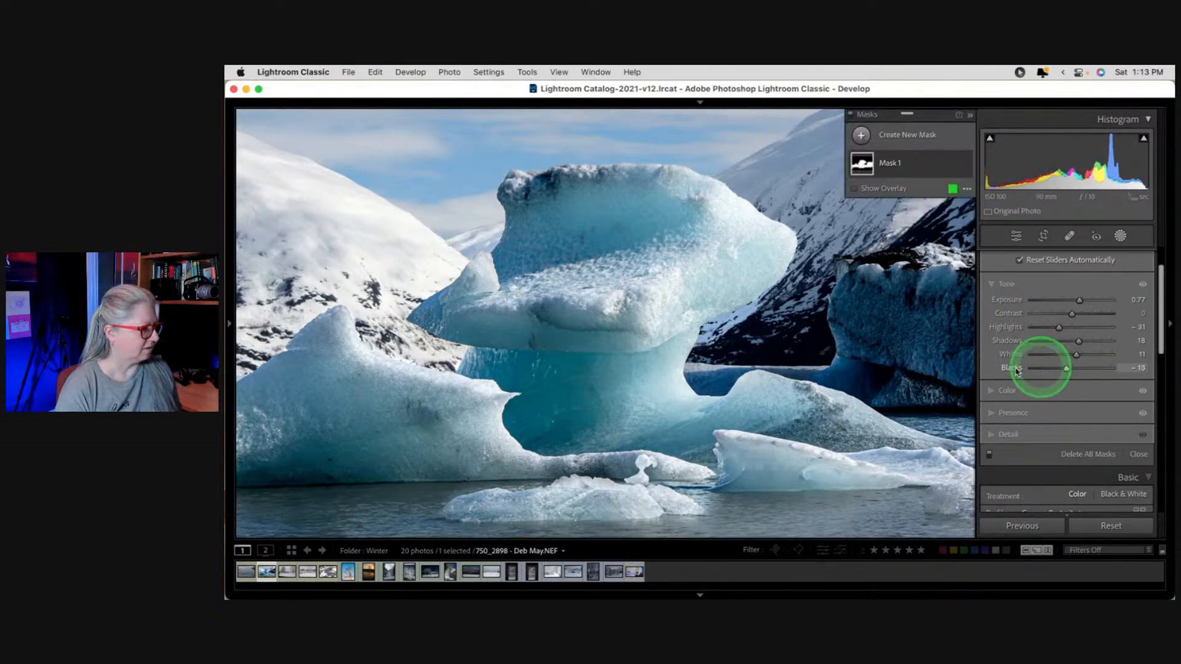
click(746, 366)
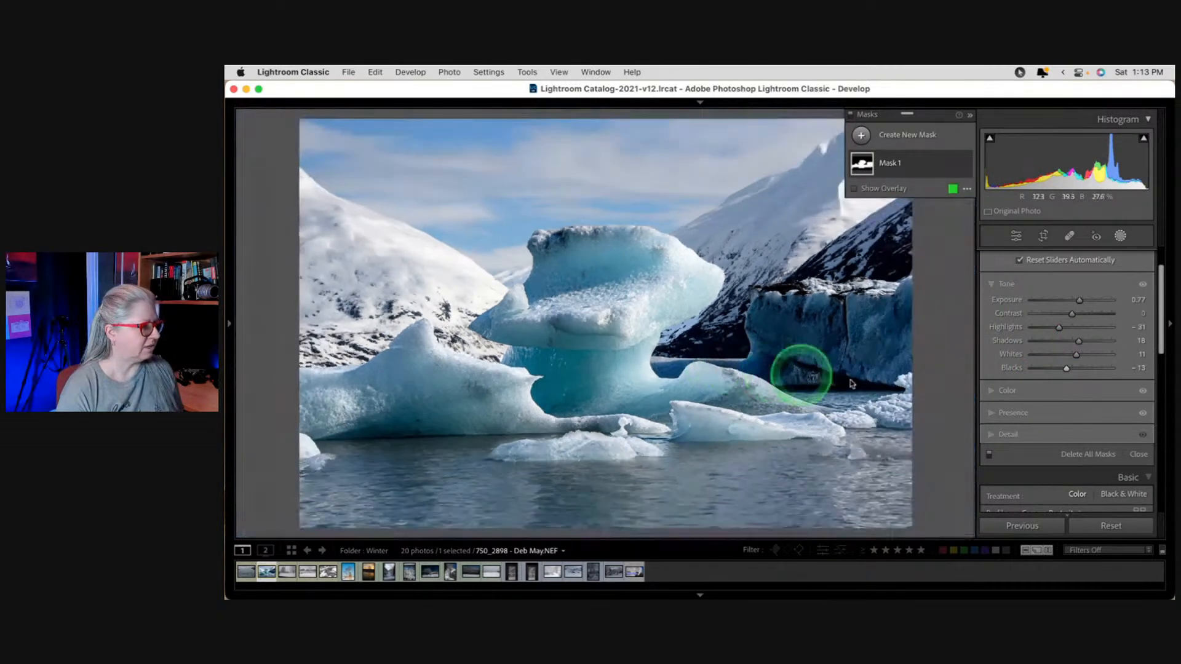
Rename the ice mask as iceberg.
click(954, 163)
click(957, 170)
text(iceberg)
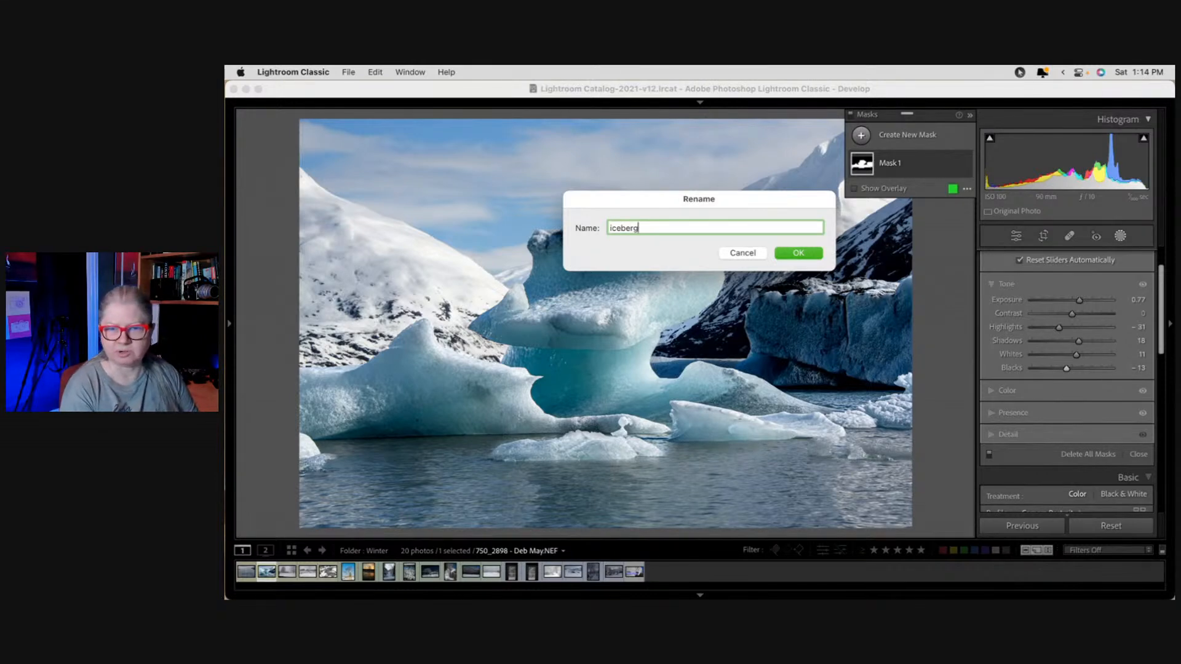
key(Return)
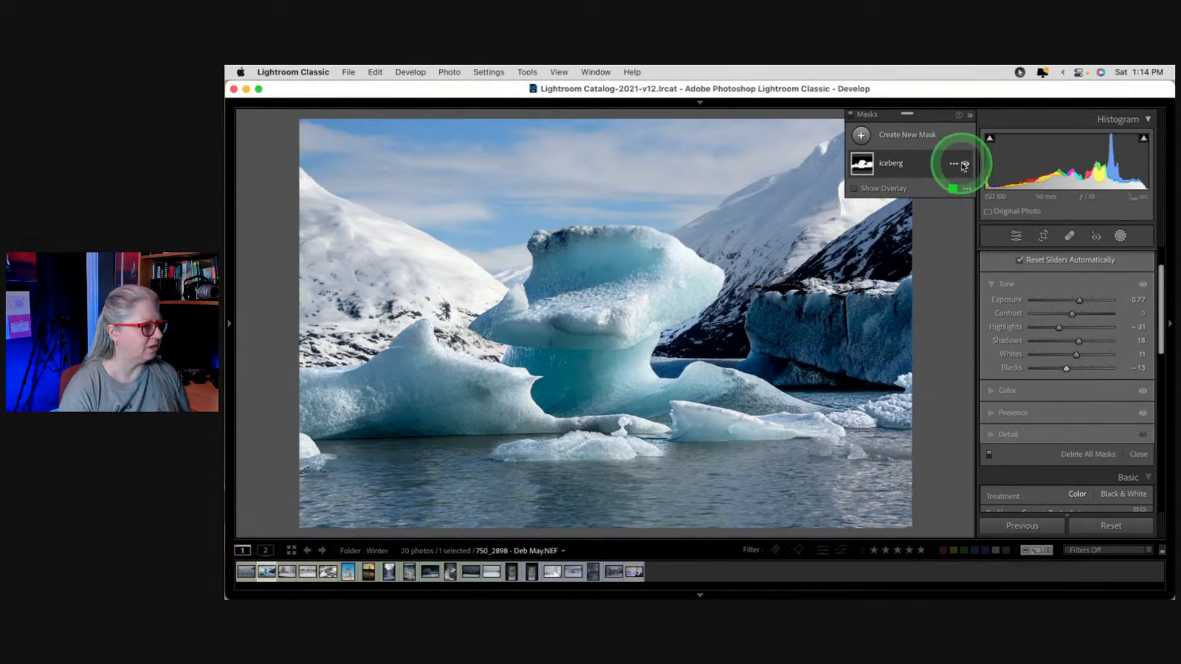
Compare the photo with and without the iceberg mask's adjustments.
click(967, 165)
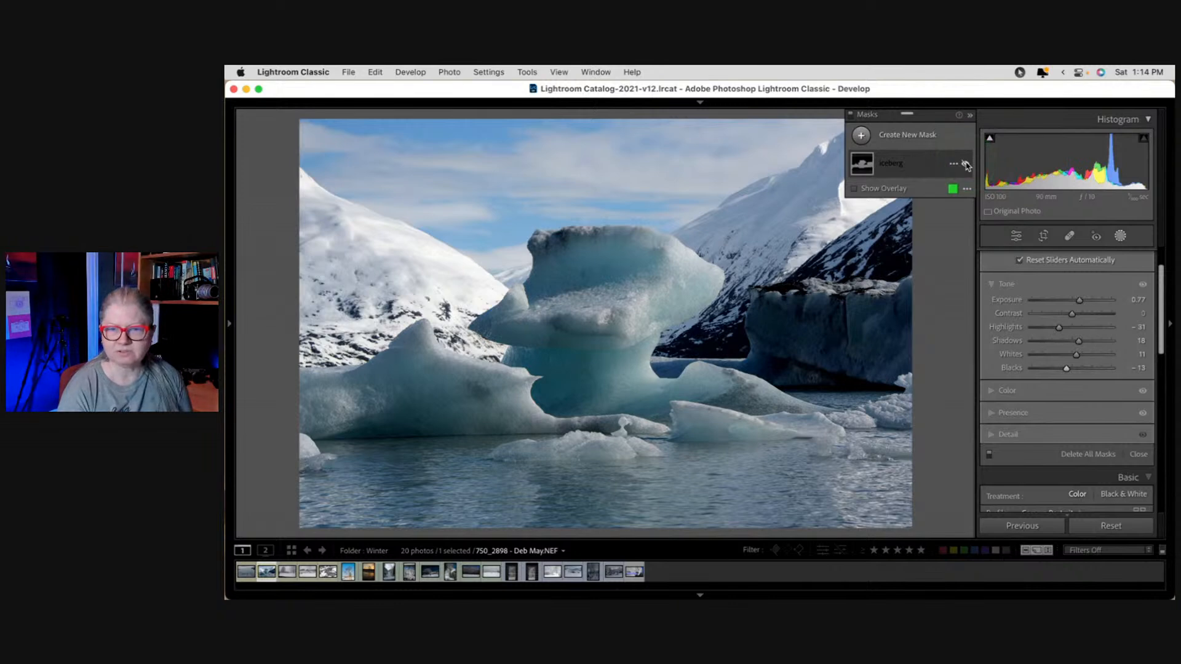
click(967, 165)
click(967, 164)
click(967, 165)
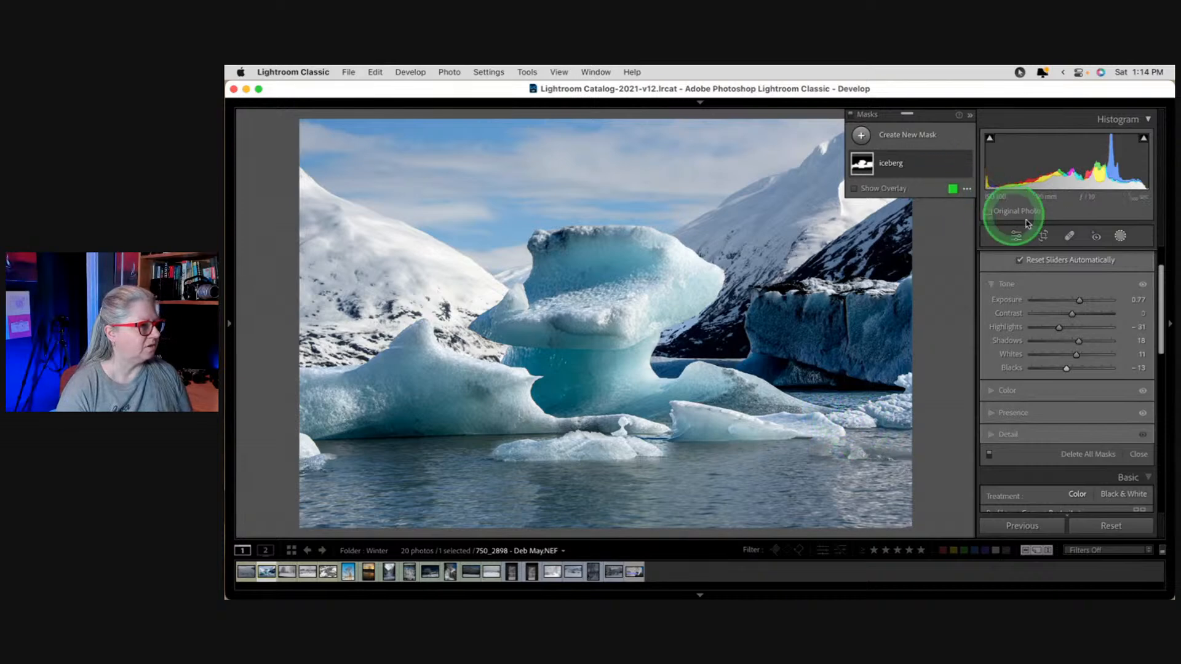
Create a Sky mask with Exposure -0.45 and Whites 22, and move the Masks panel clear of the mountain peak.
click(860, 135)
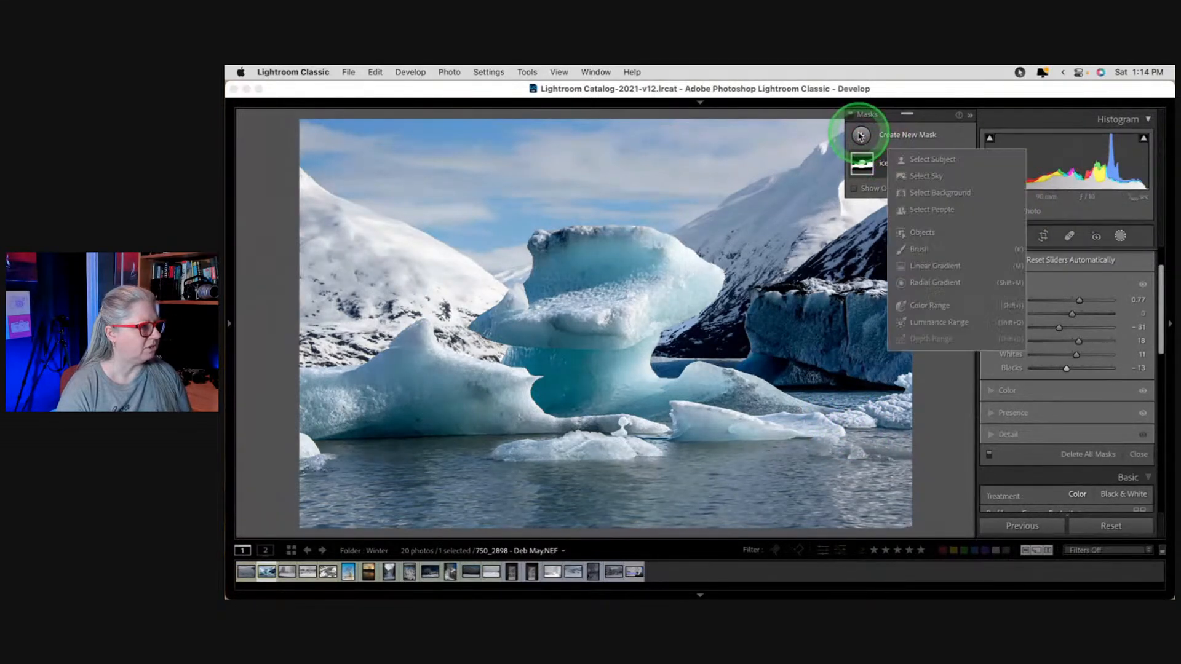
click(922, 178)
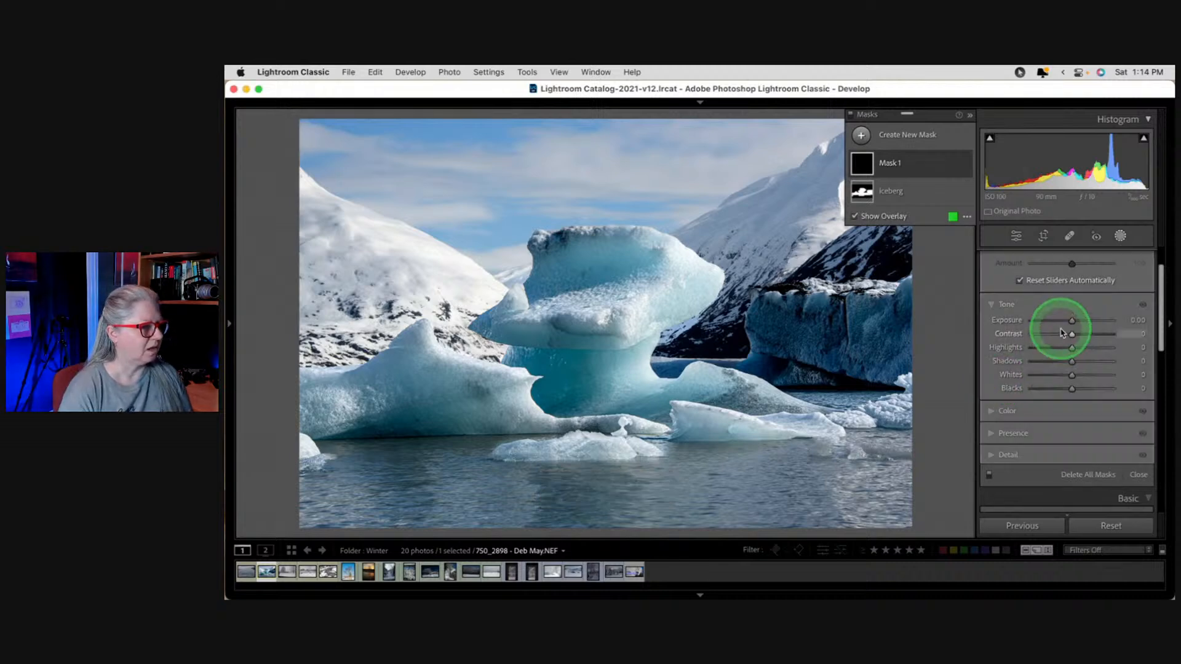
drag(1071, 320, 1069, 322)
drag(1073, 375, 1082, 374)
drag(1067, 322, 1069, 326)
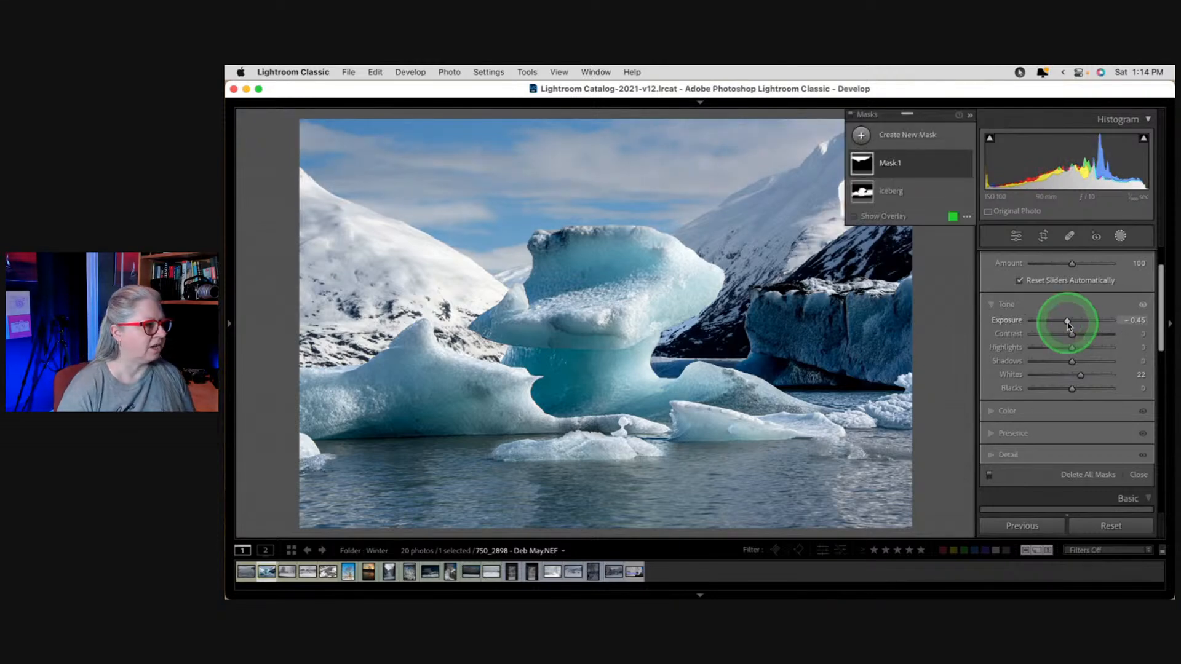
drag(930, 114, 931, 382)
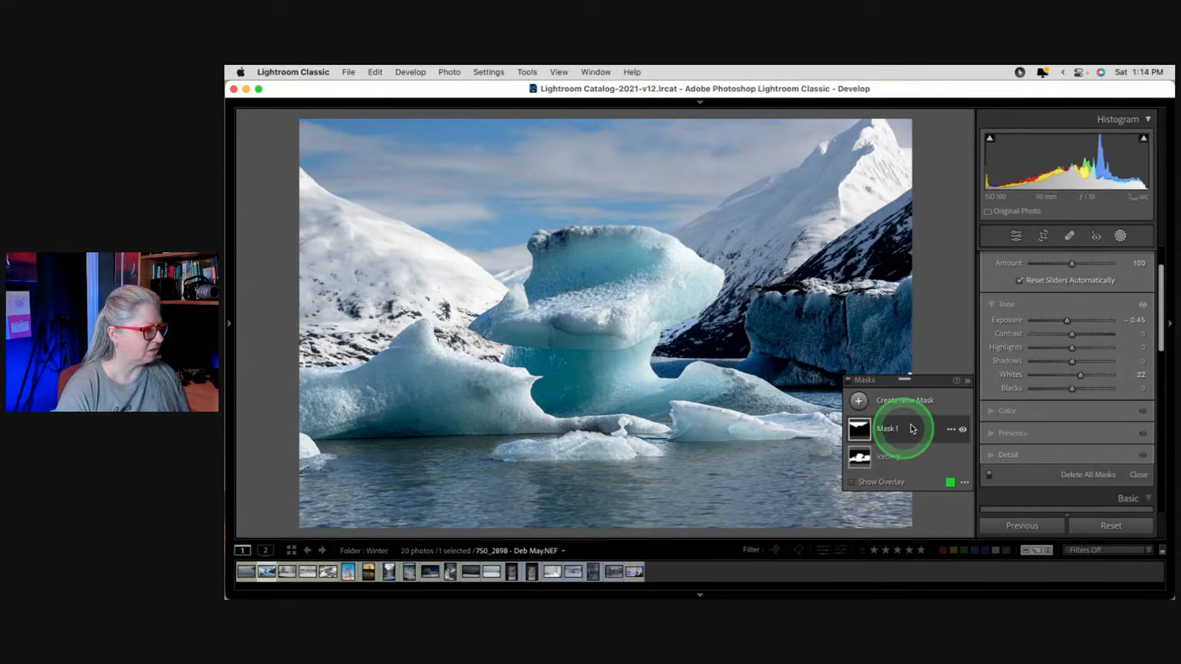
Rename the new sky mask as sky.
click(951, 431)
click(964, 418)
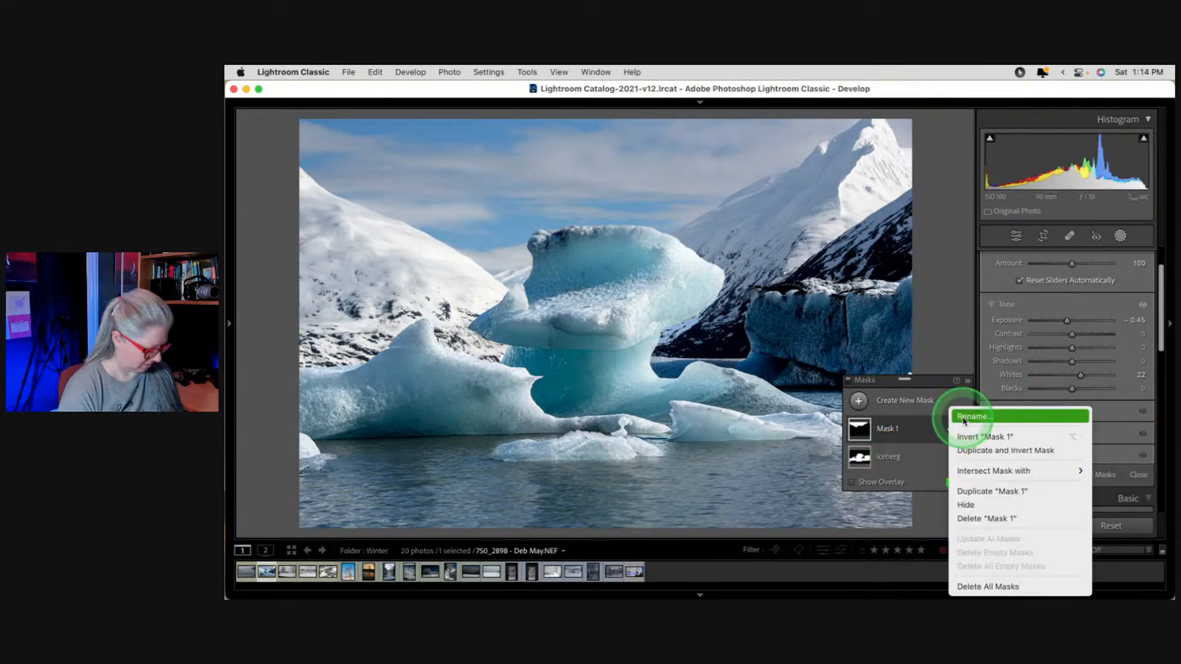
text(sky)
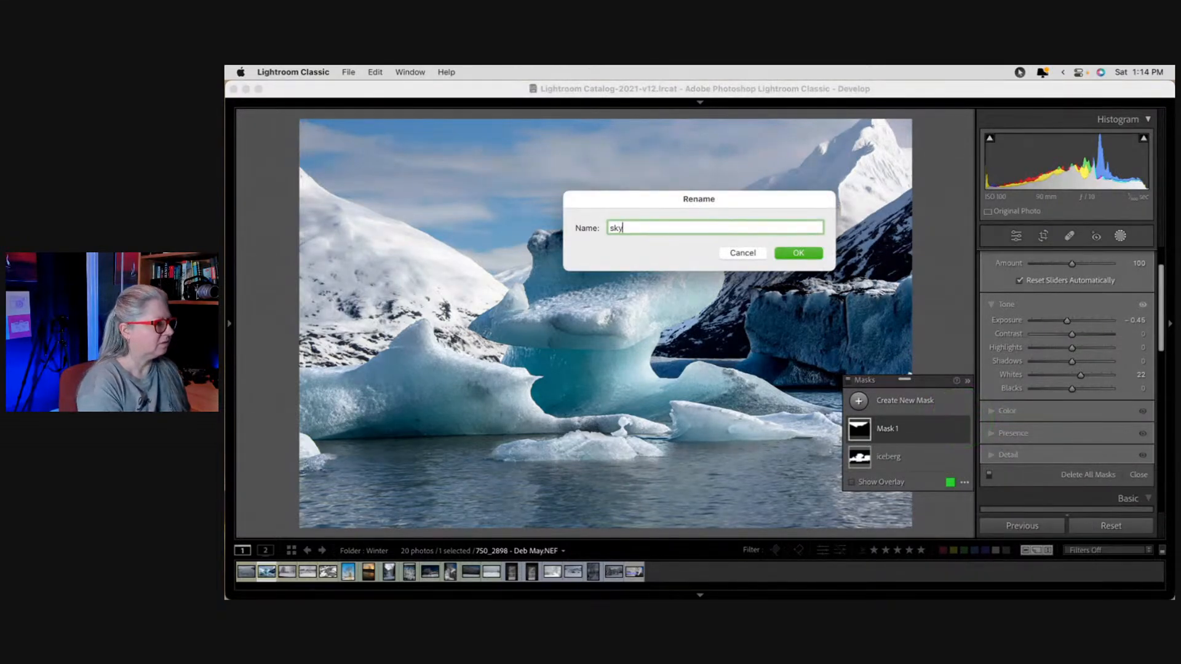
key(Return)
click(859, 401)
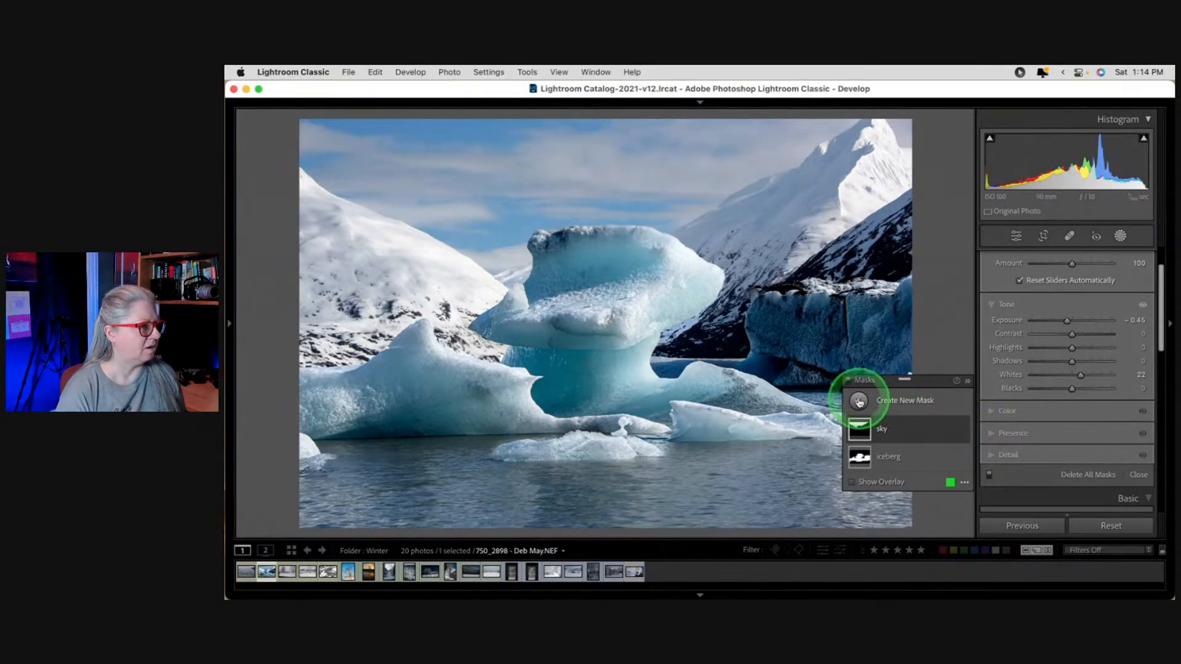
click(925, 275)
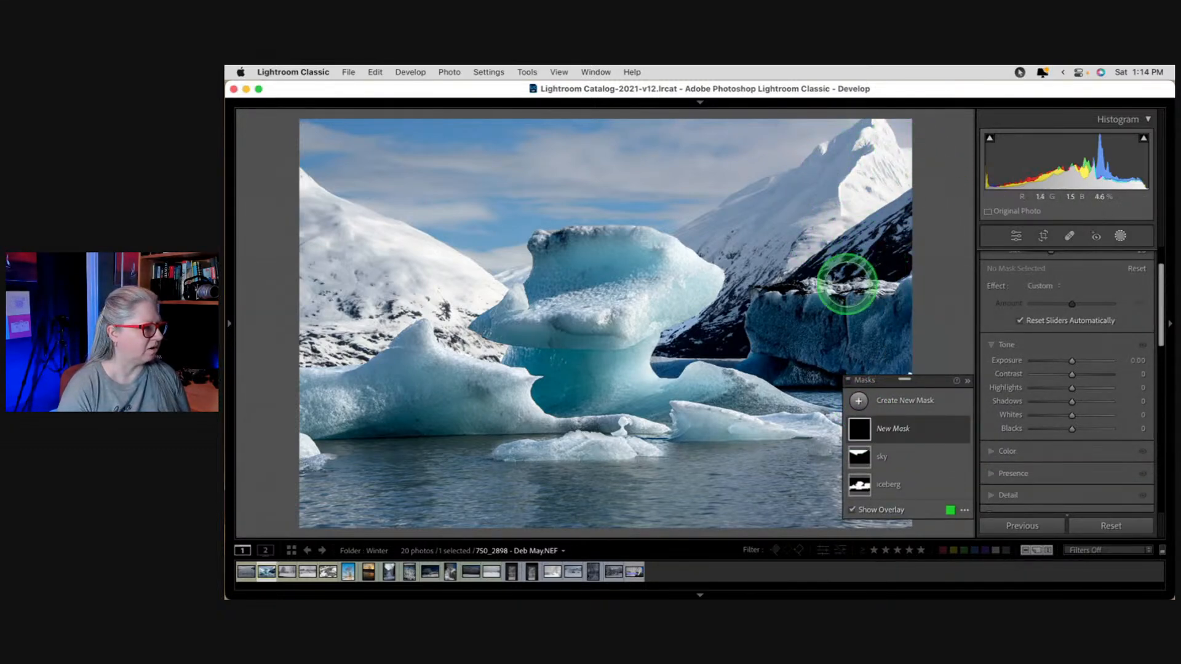
click(919, 429)
key(super+z)
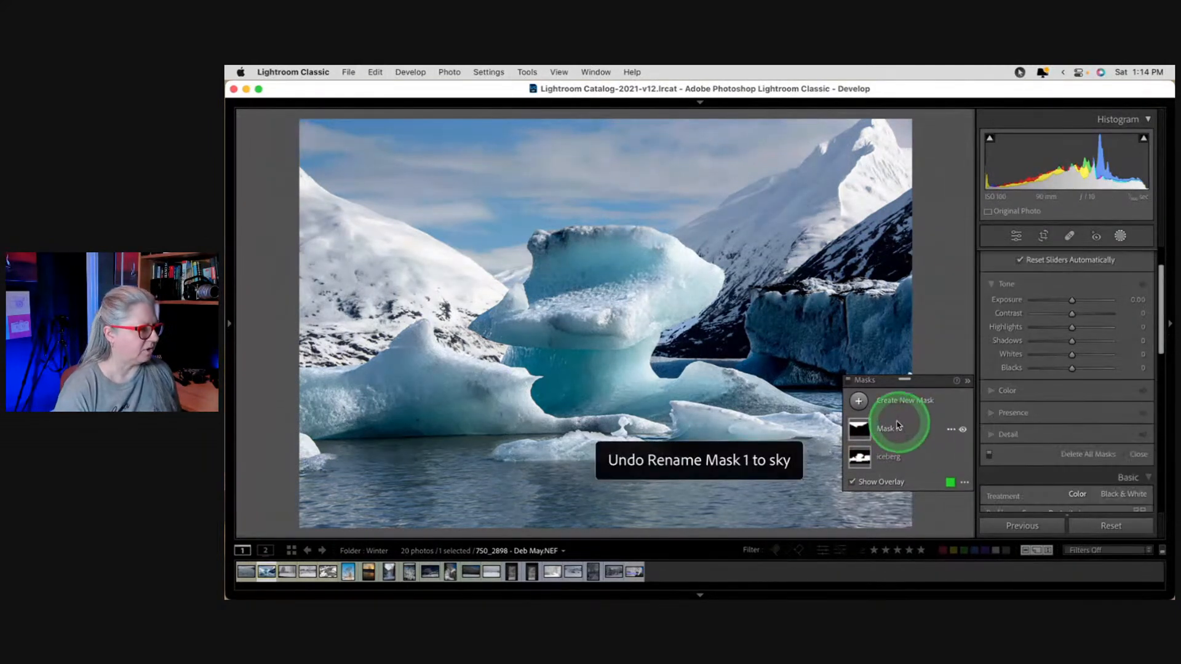
Create a Luminance Range mask sampled from the bright snow on the mountain peak and subtract the subject iceberg from it.
click(859, 402)
click(922, 360)
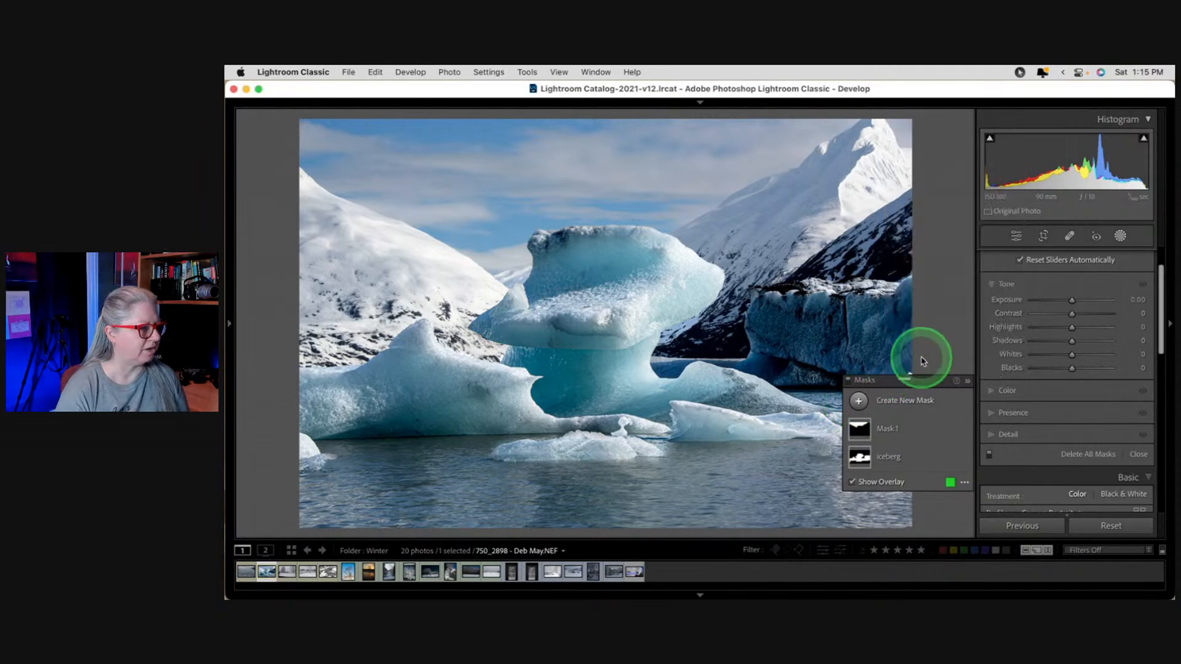
click(857, 192)
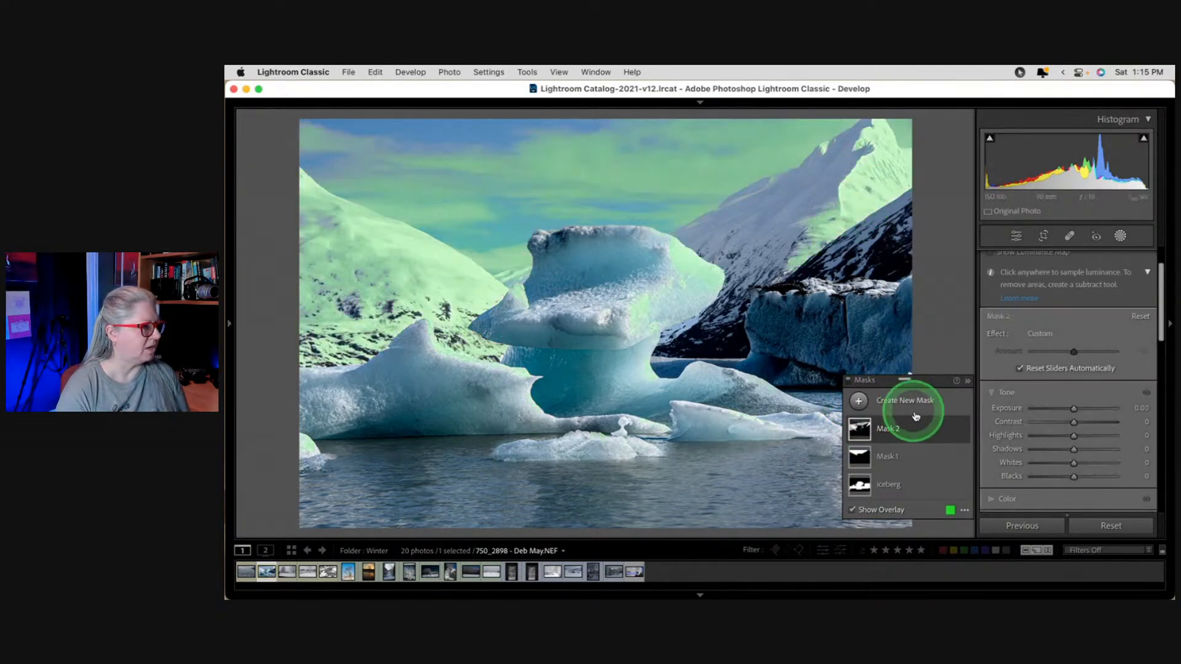
click(929, 430)
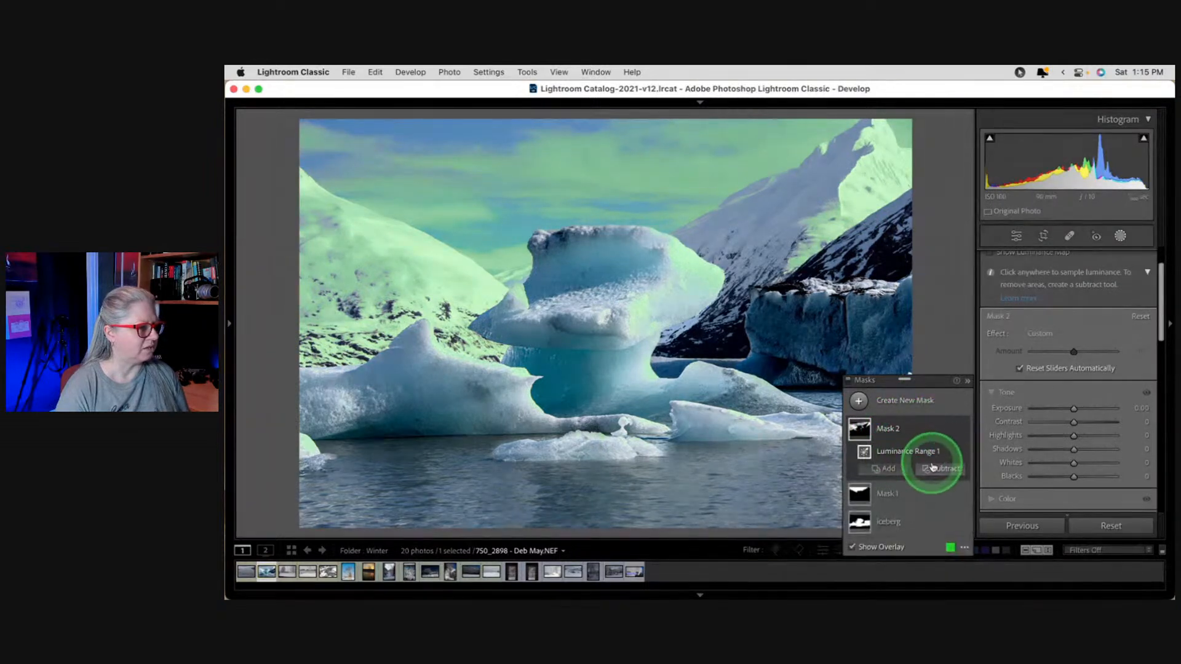
click(936, 469)
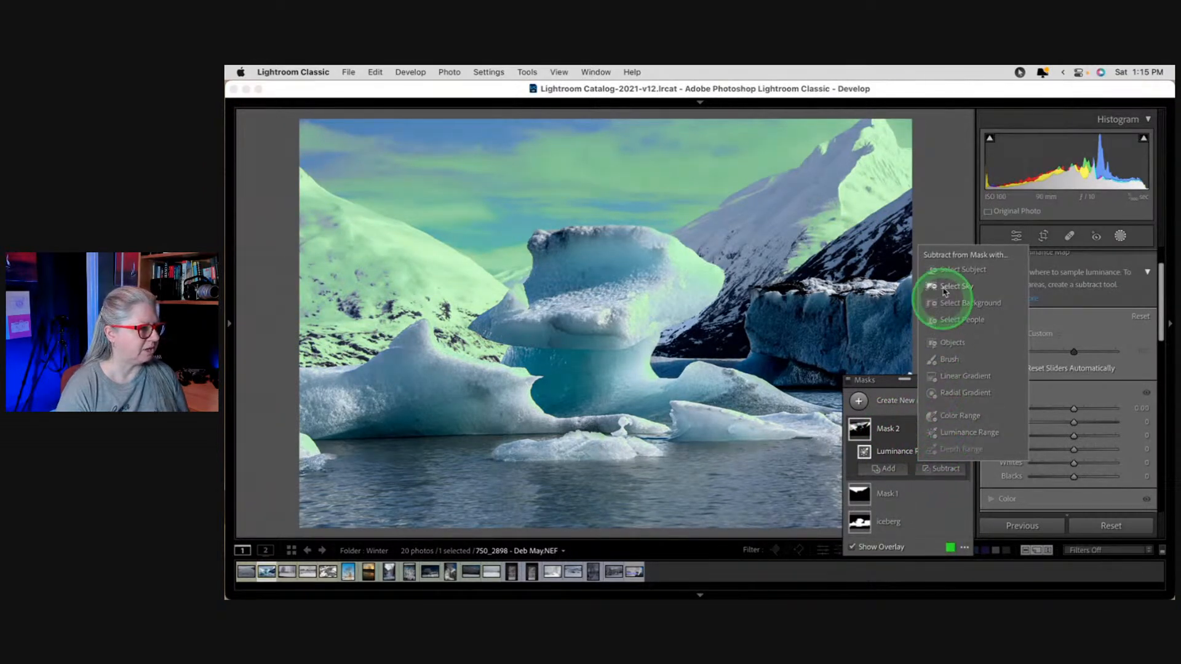
click(956, 268)
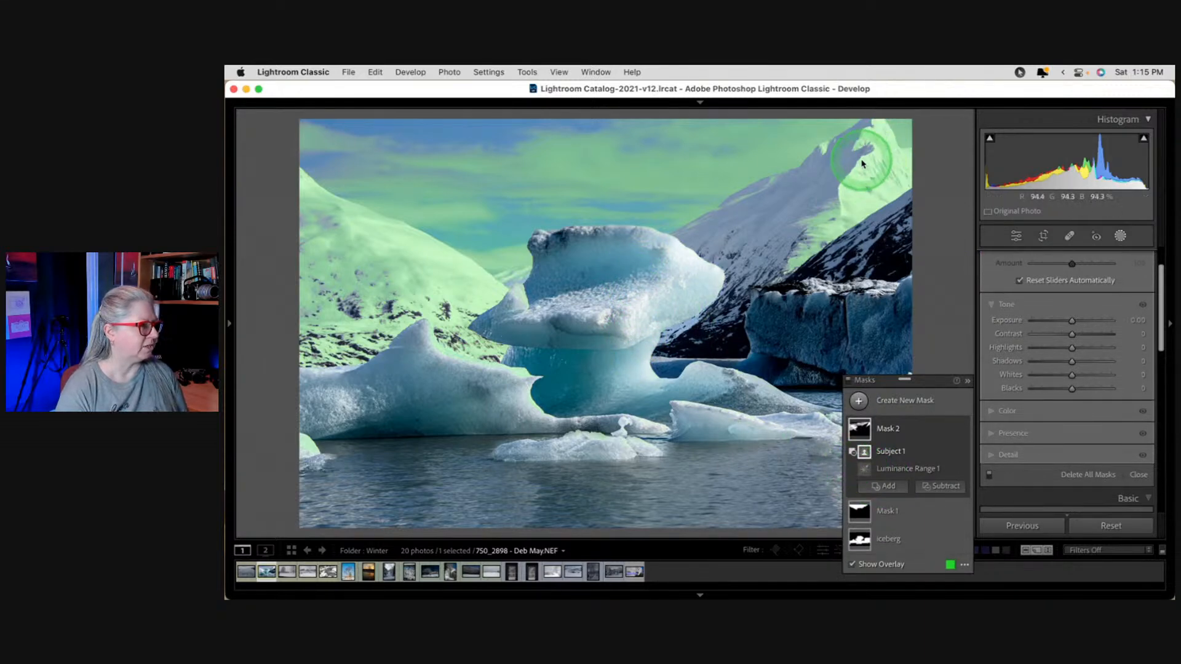
Adjust the mountain snow mask's luminance range to 74/93 at the lower end and 100/100 at the upper end.
scroll(1062, 259, up, 3)
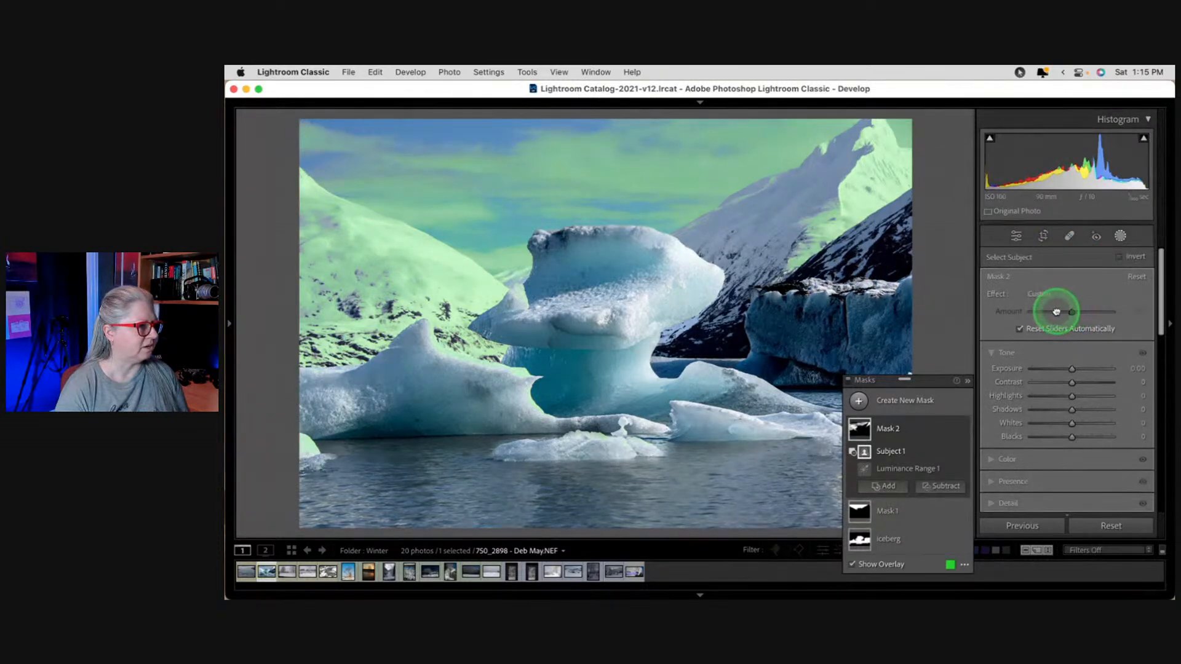
click(910, 469)
drag(1081, 276, 1092, 287)
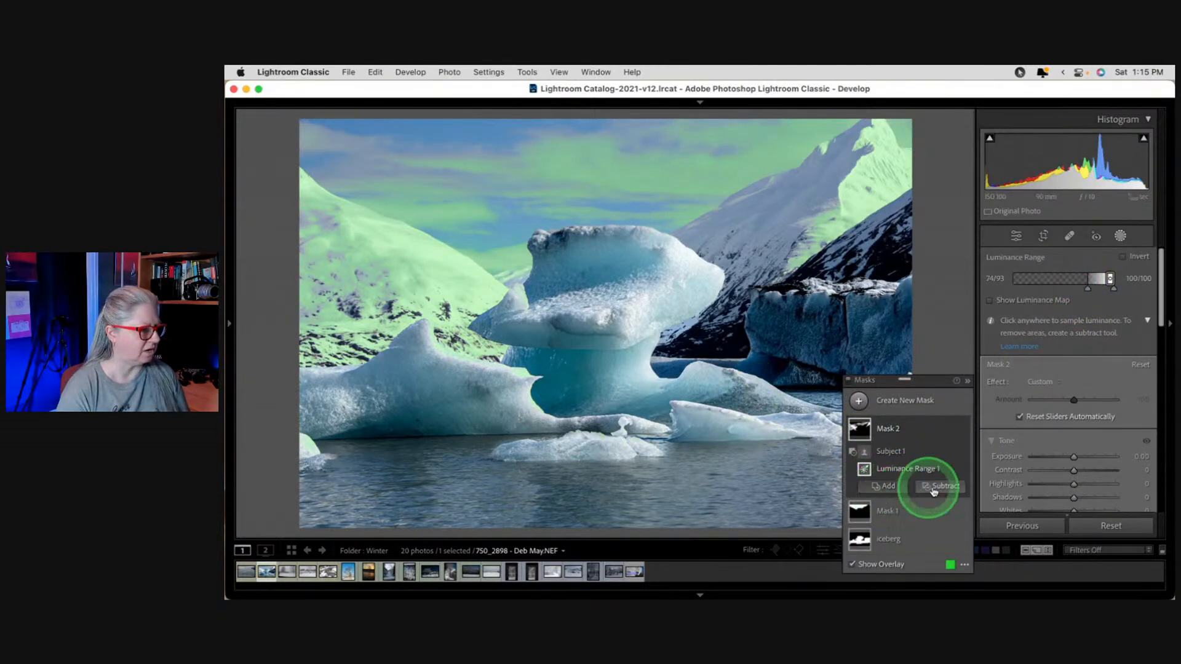
Subtract the sky from the mountain snow mask and collapse its component list.
click(924, 492)
click(953, 293)
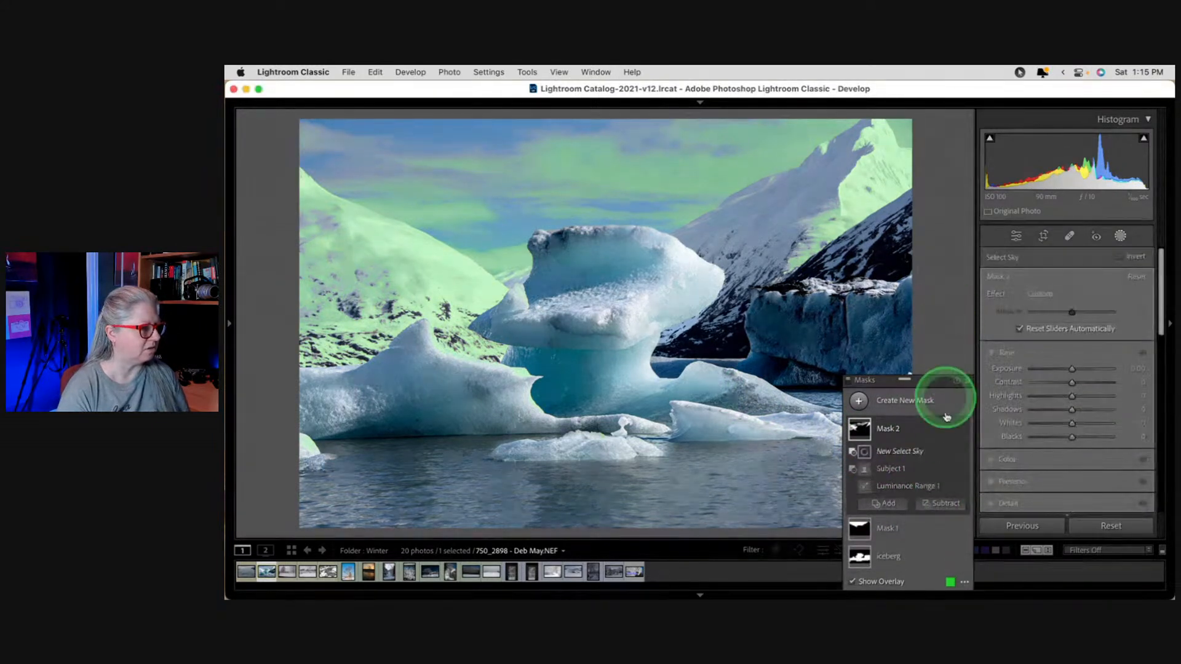
click(947, 434)
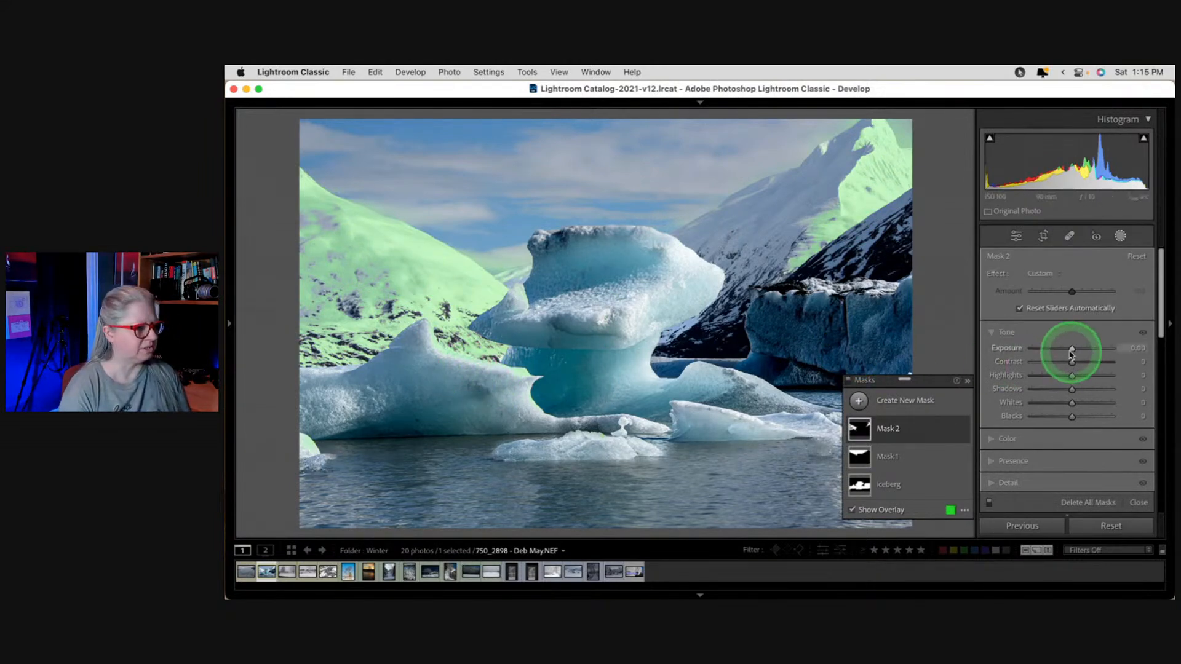
Set the mountain snow mask's exposure to -0.40 and its highlights to -31.
drag(1073, 350, 1068, 350)
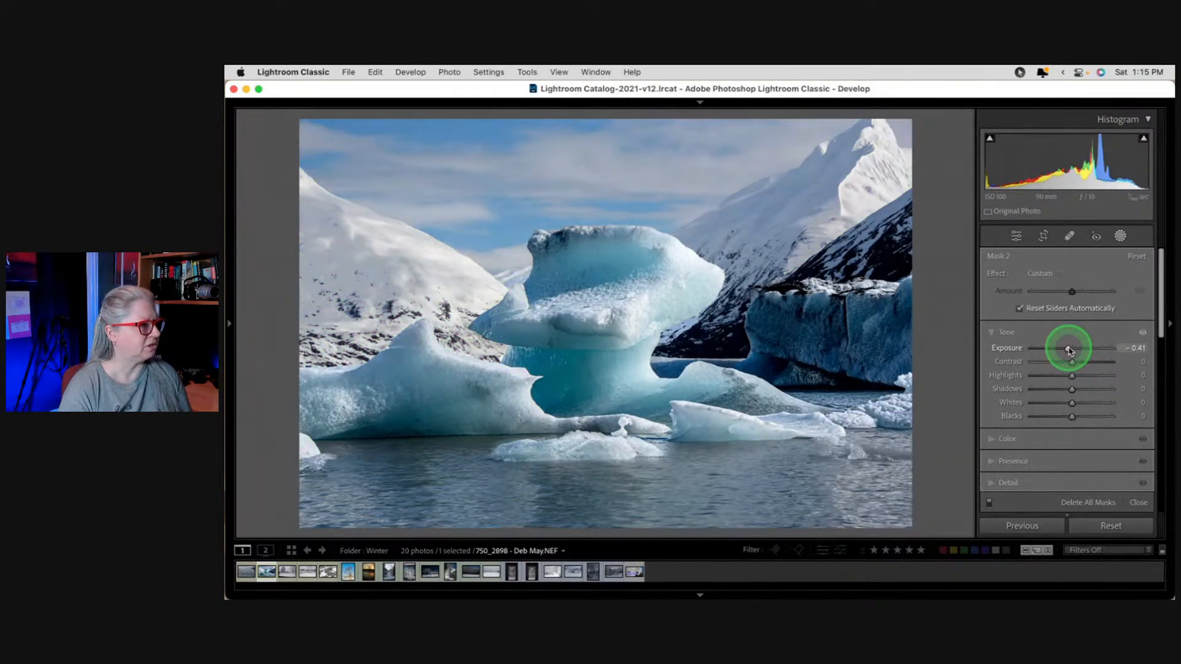
mouse_move(1069, 351)
mouse_down()
mouse_move(1057, 377)
mouse_move(1068, 351)
mouse_up()
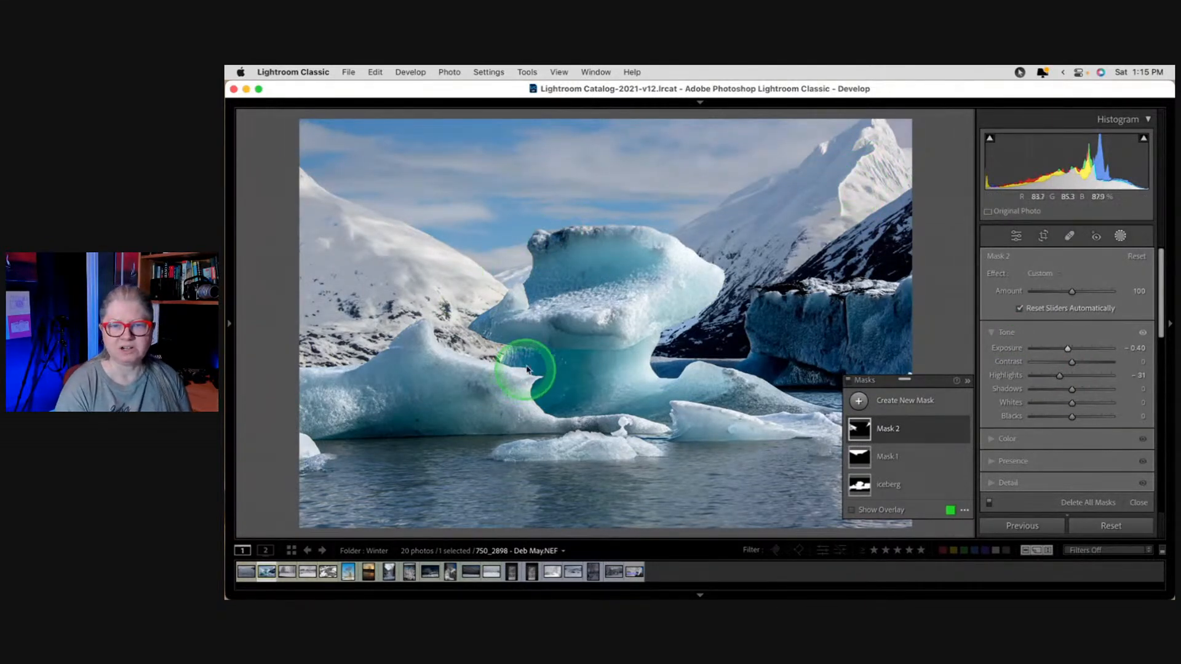
Rename the Mask 1 mask as sky.
mouse_move(858, 460)
click(952, 459)
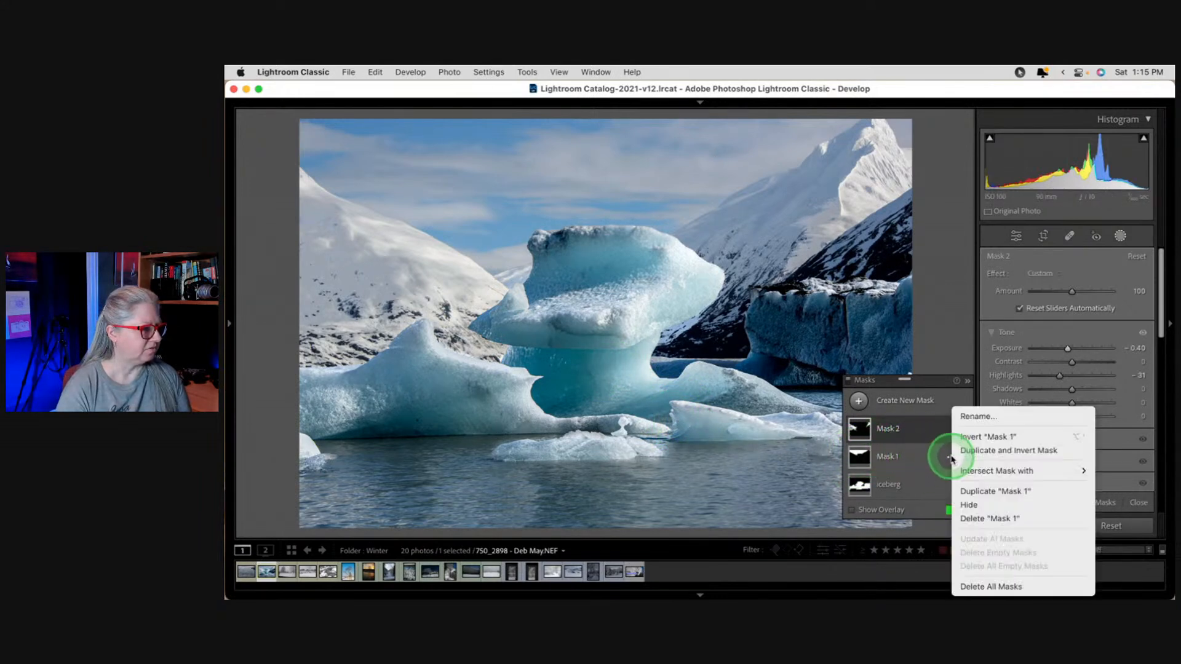
click(968, 416)
text(s)
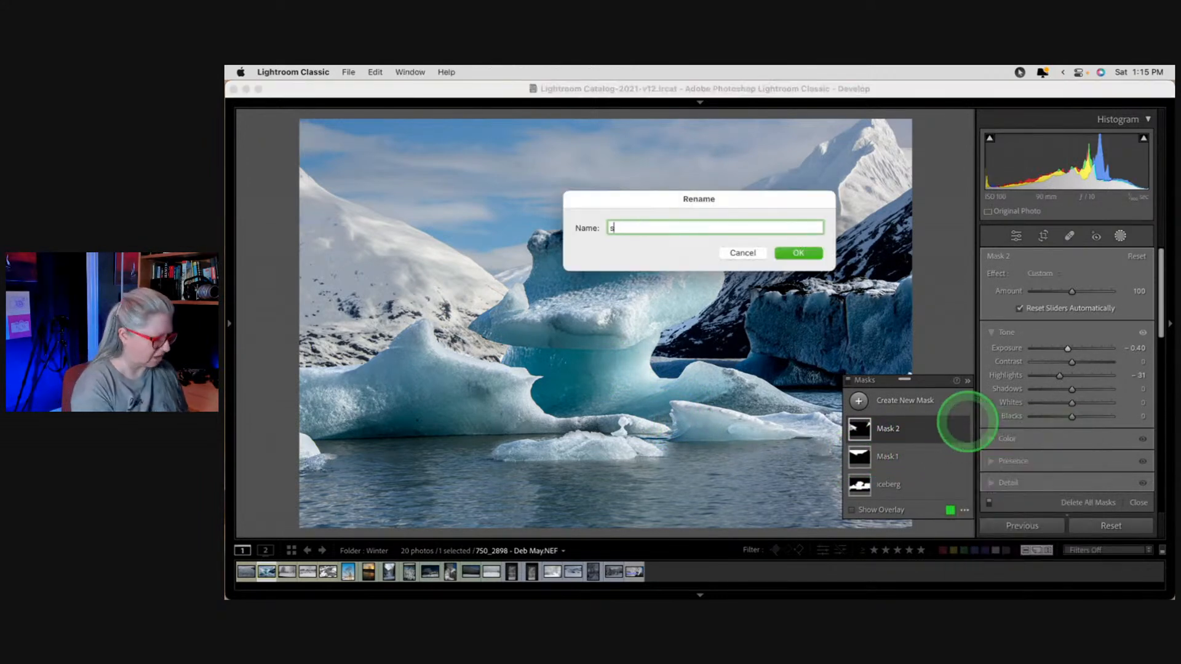
text(ky)
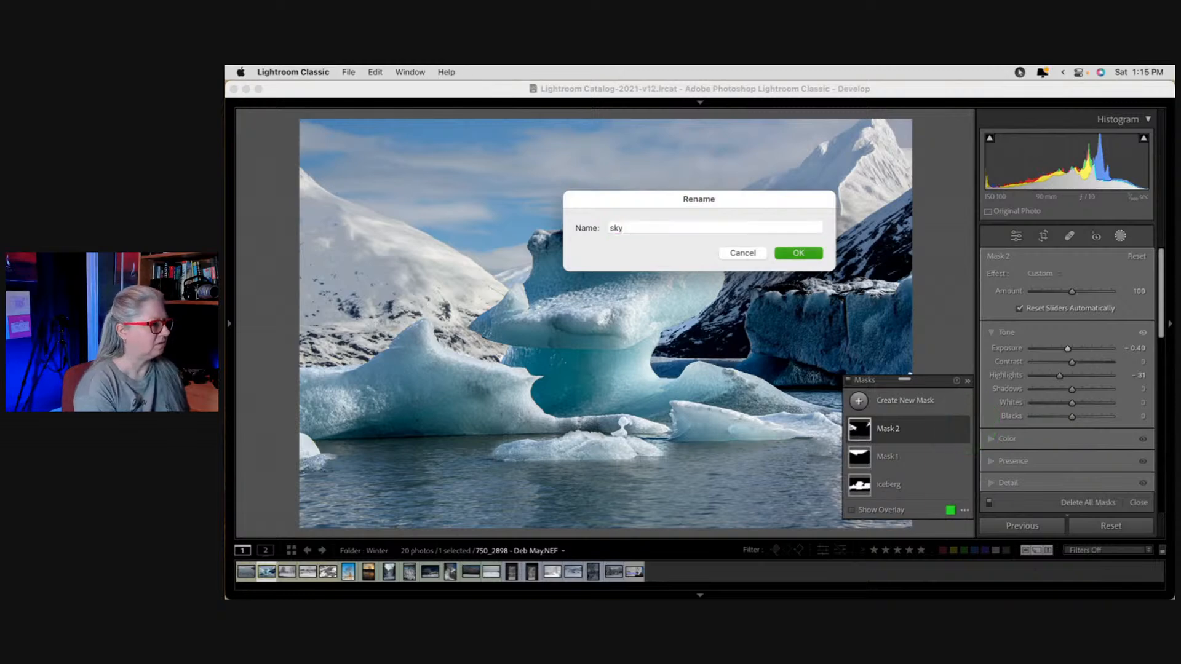
key(Return)
Rename the Mask 2 mask as mountain.
click(951, 429)
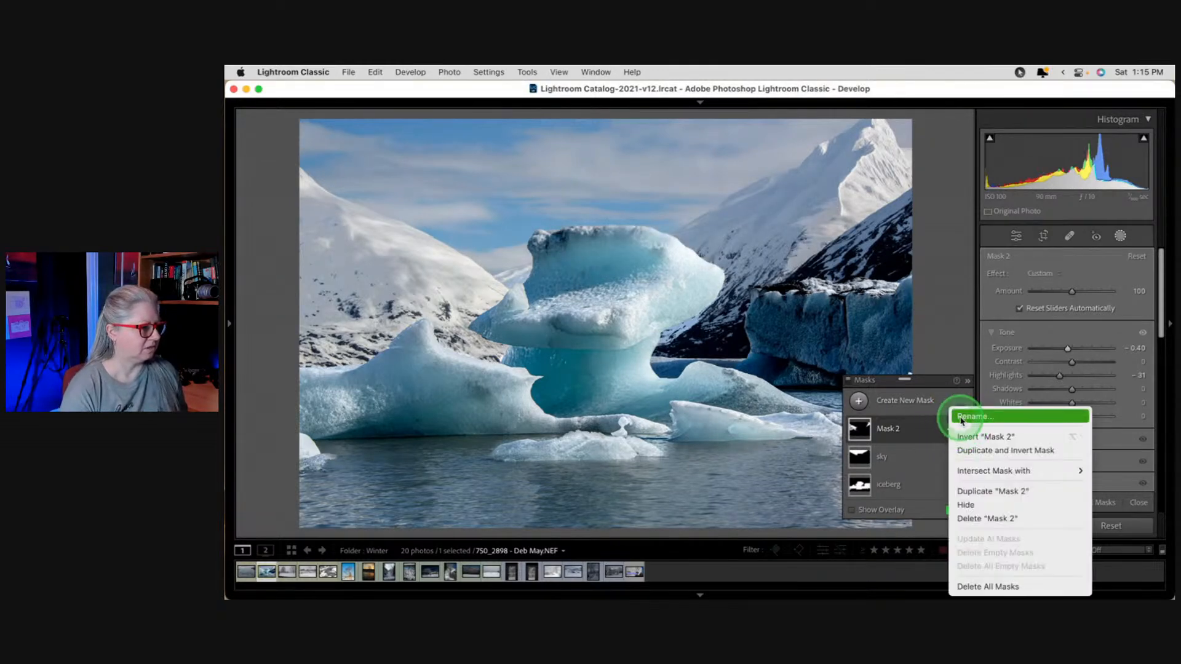
click(958, 417)
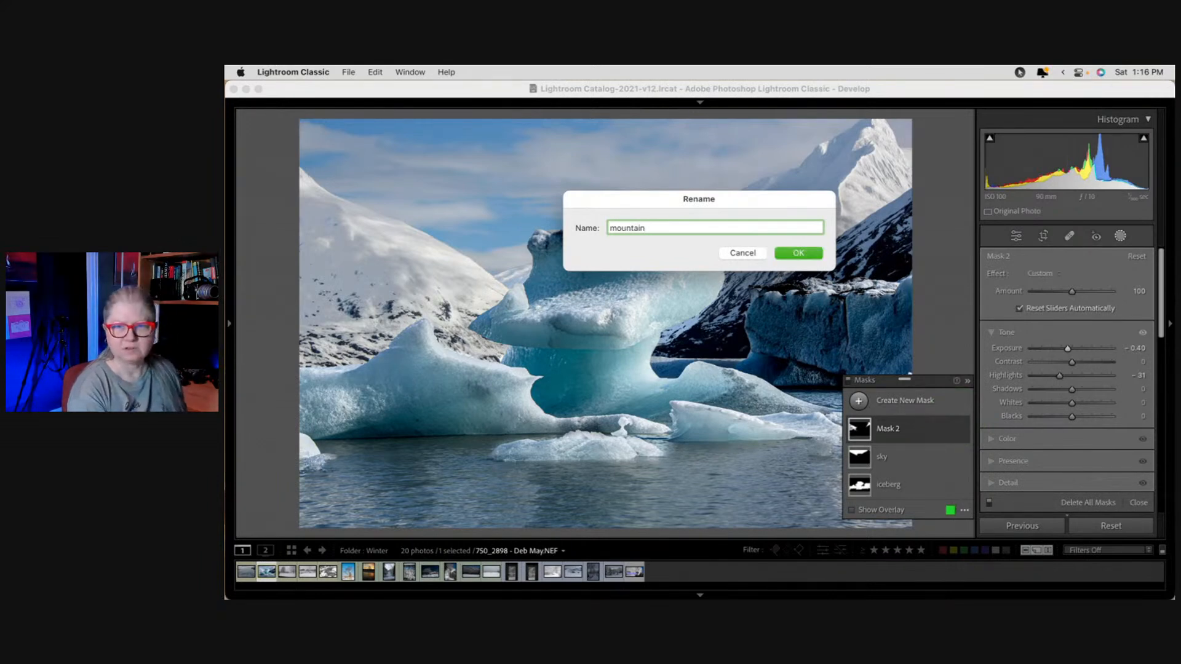
key(Return)
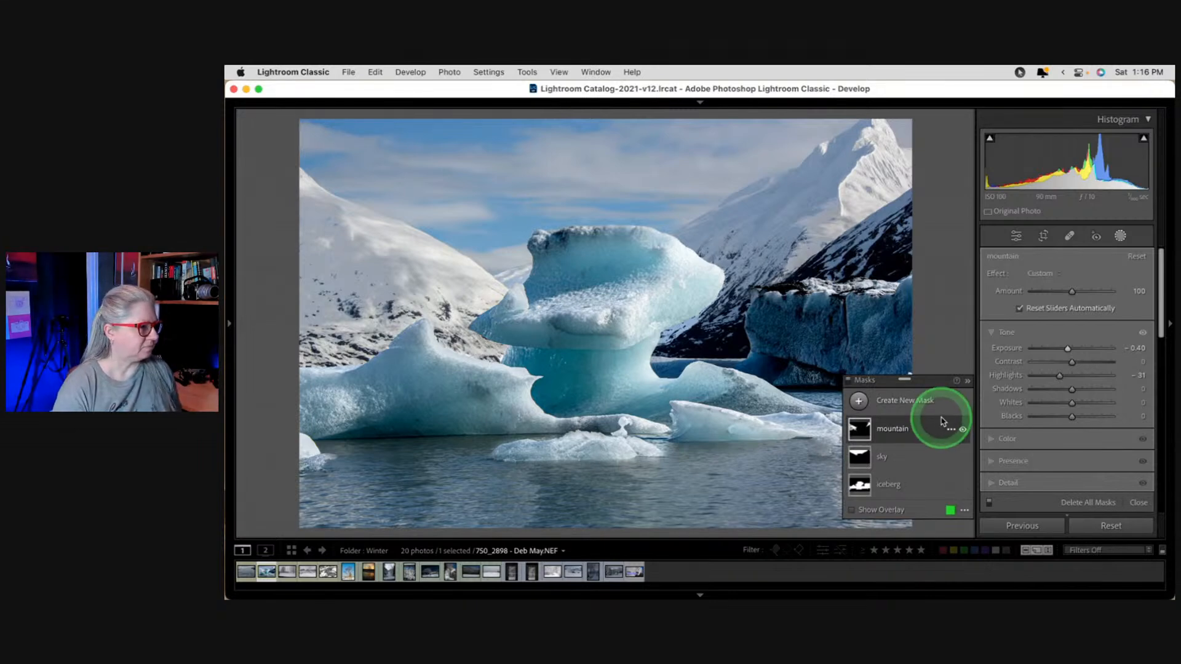
Compare the photo with all masks switched off and on.
drag(925, 382, 965, 346)
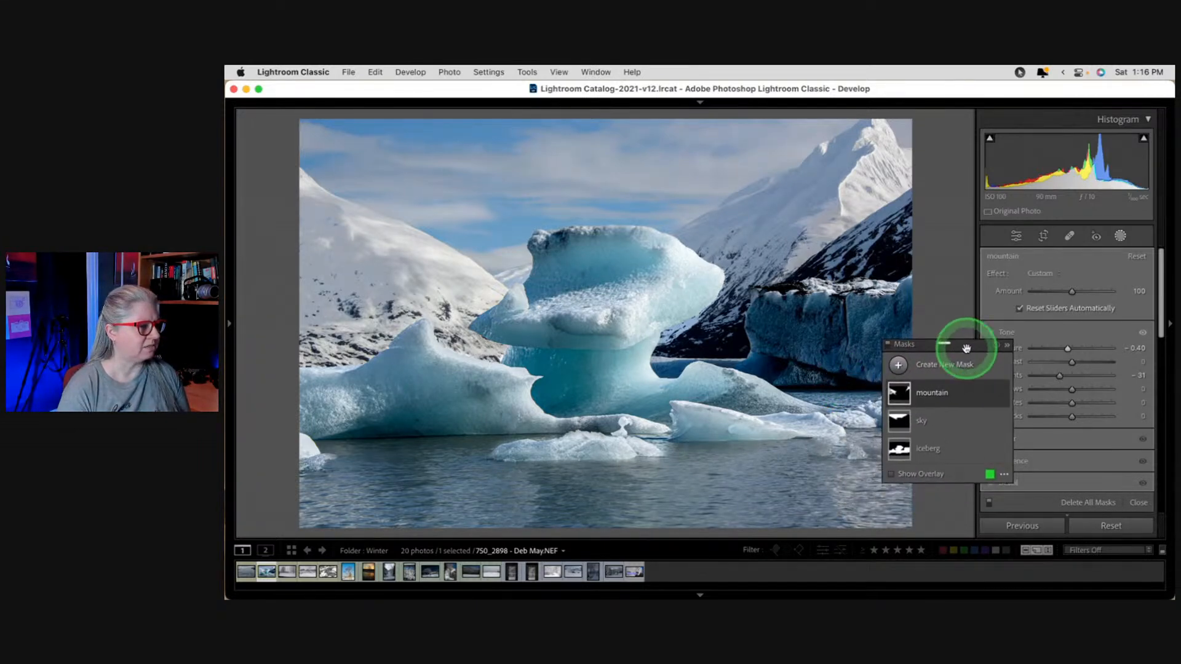
click(889, 345)
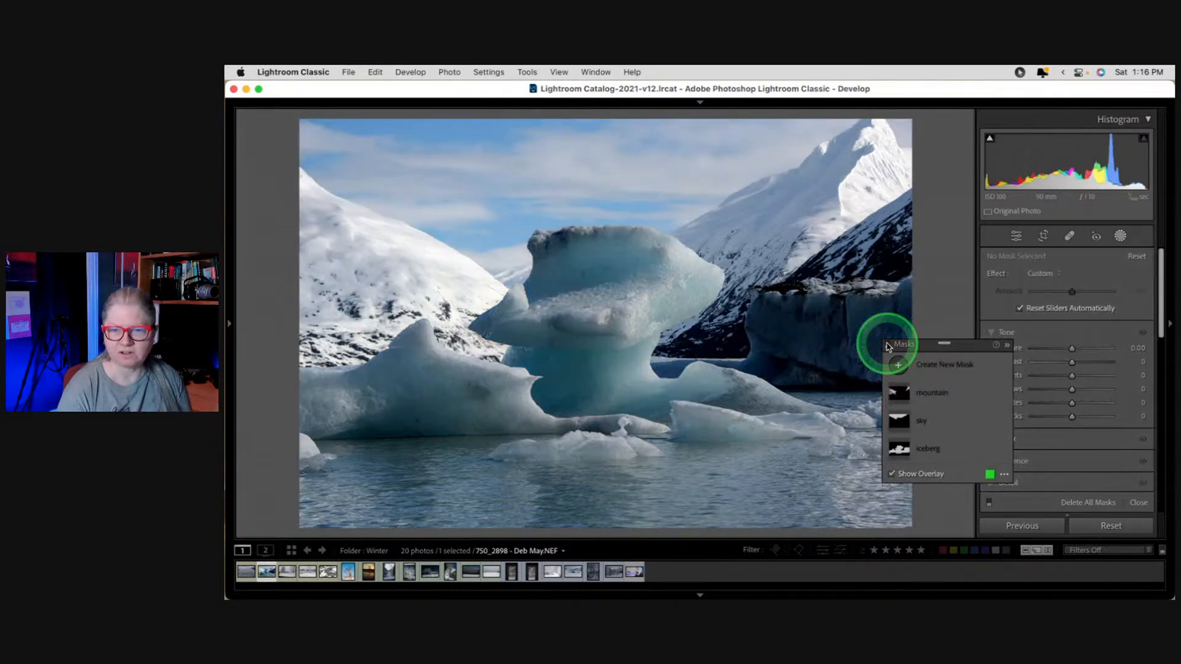
click(888, 345)
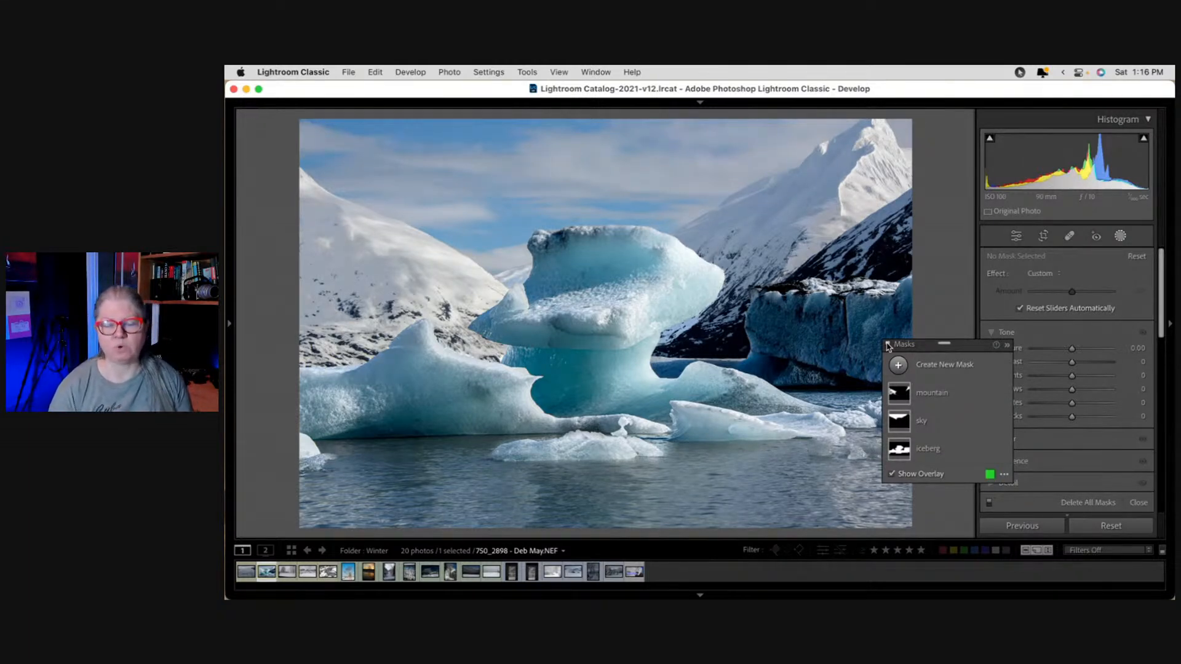
click(888, 345)
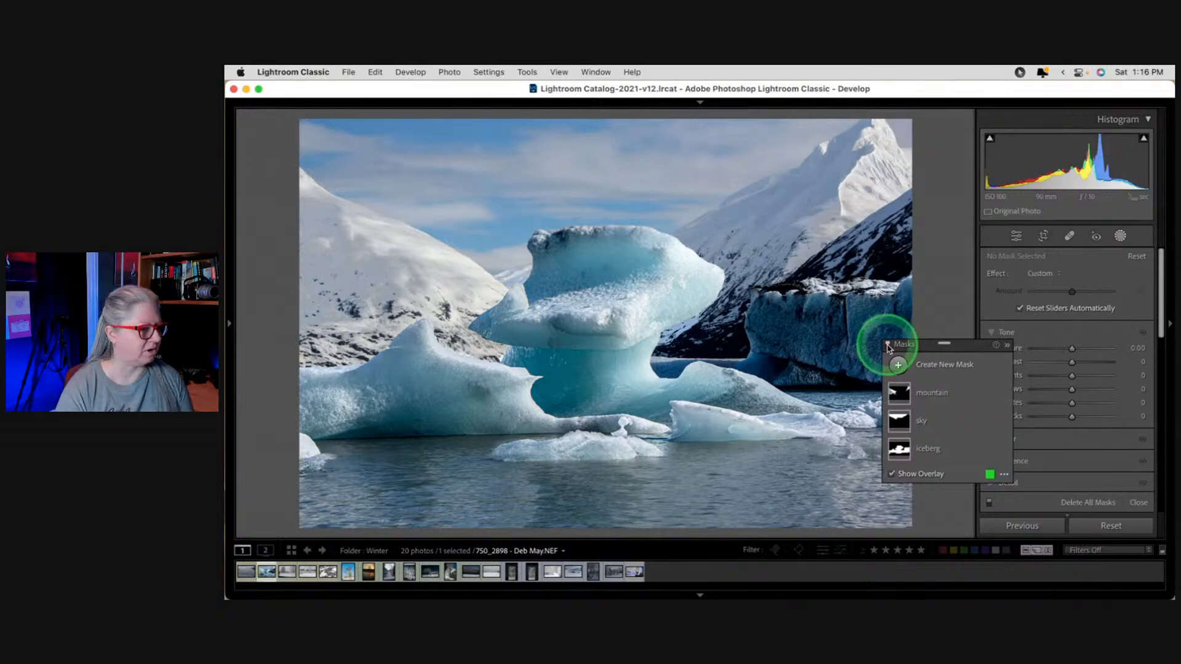
click(888, 345)
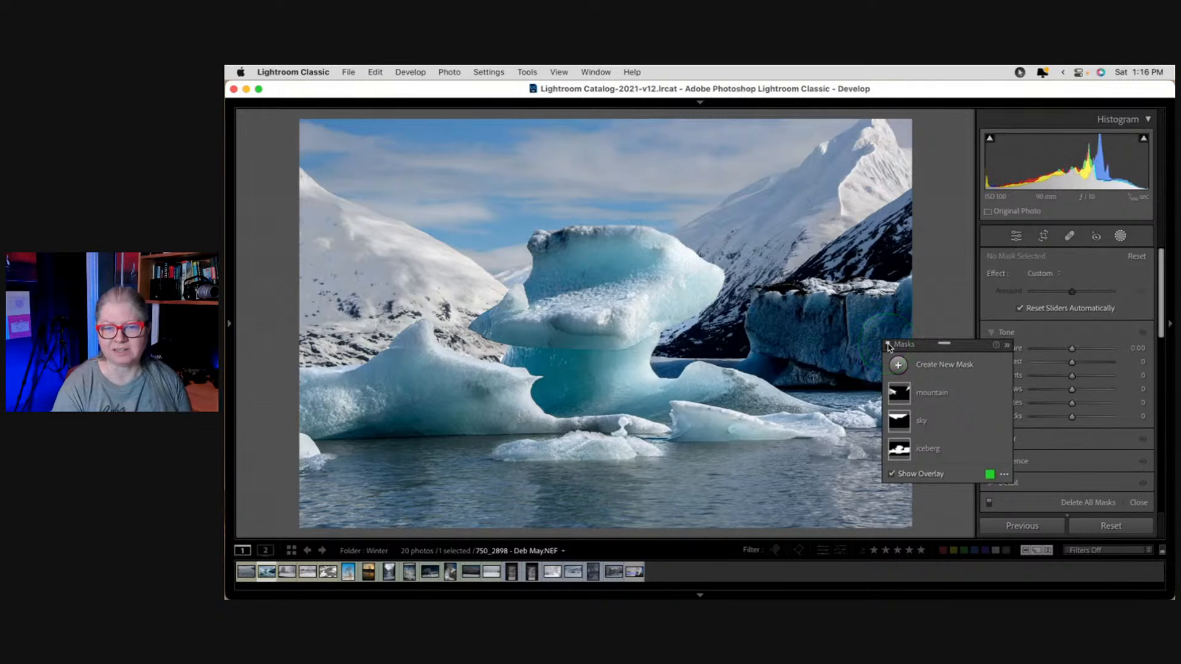
Reduce the iceberg mask's exposure to 0.38 and set its whites to 12.
click(948, 452)
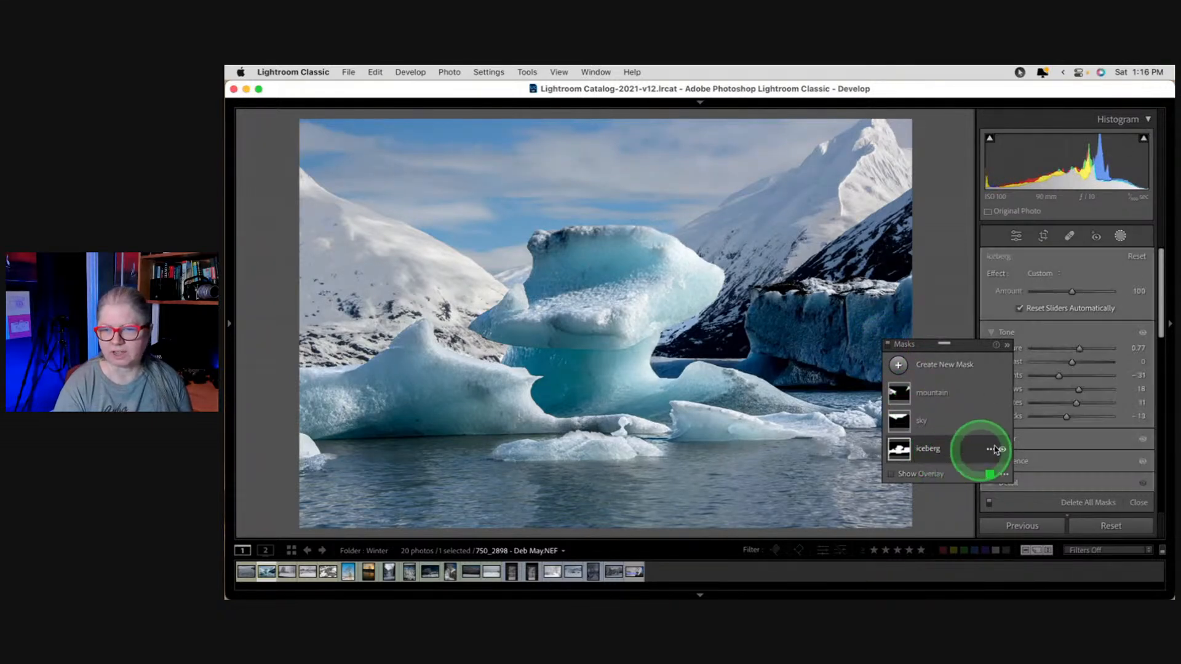
drag(971, 344, 936, 183)
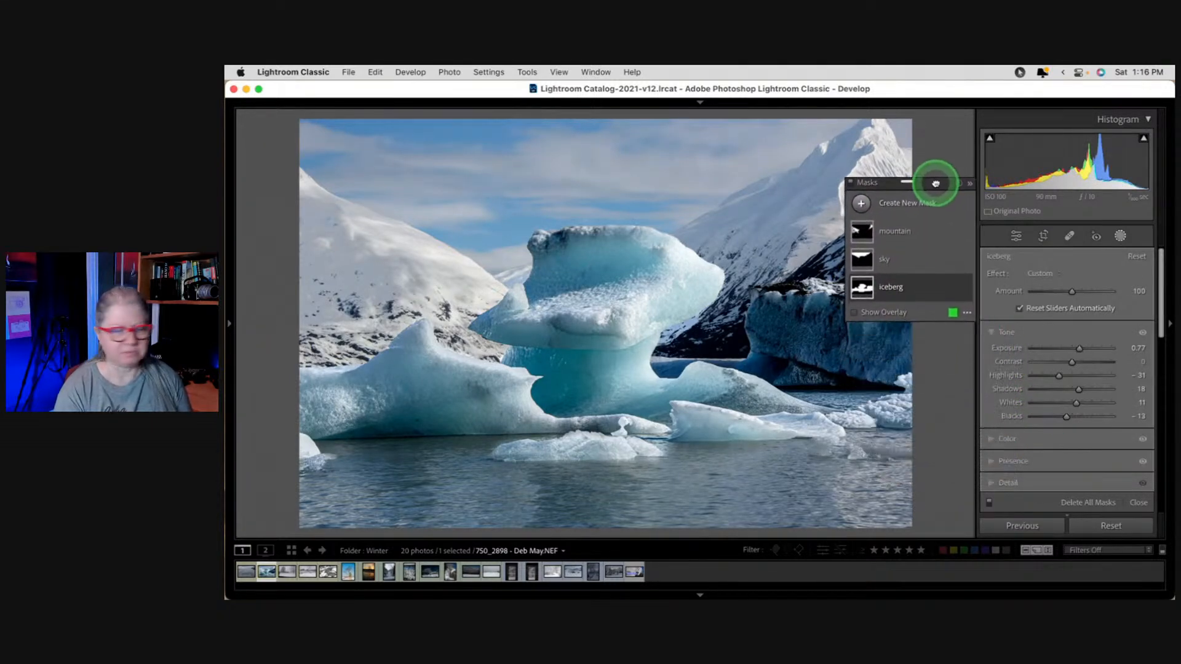
drag(1079, 348, 1077, 351)
drag(1076, 403, 1078, 404)
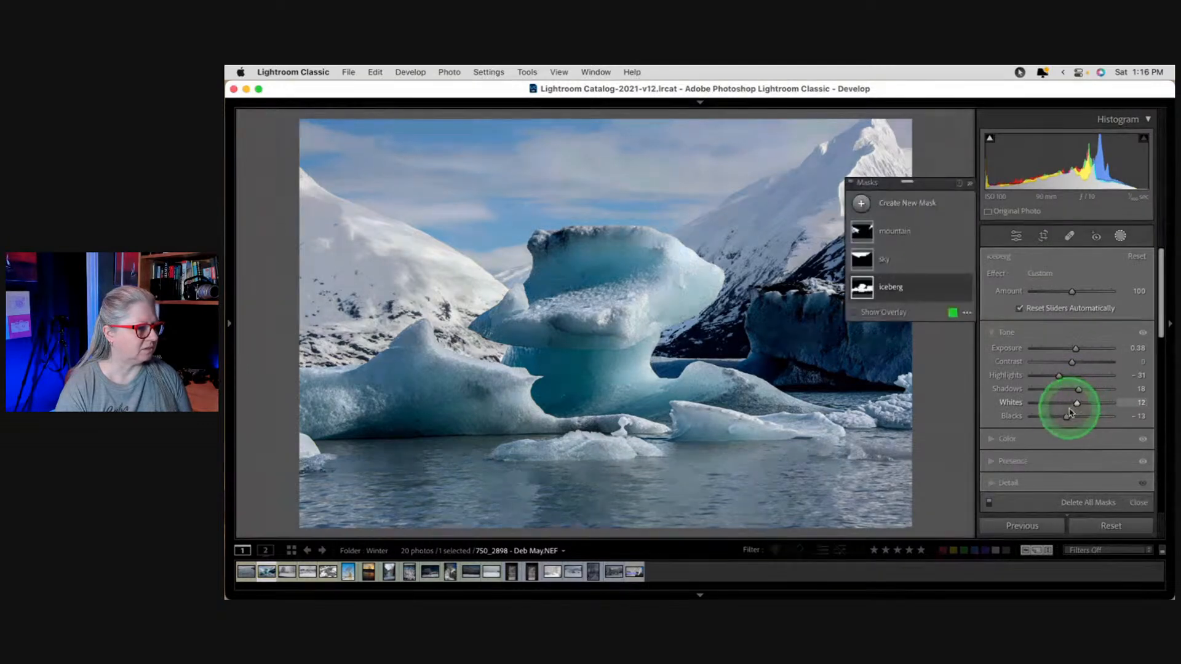
Set the iceberg mask's clarity to 12 and leave masking.
click(991, 462)
drag(1081, 407, 1077, 407)
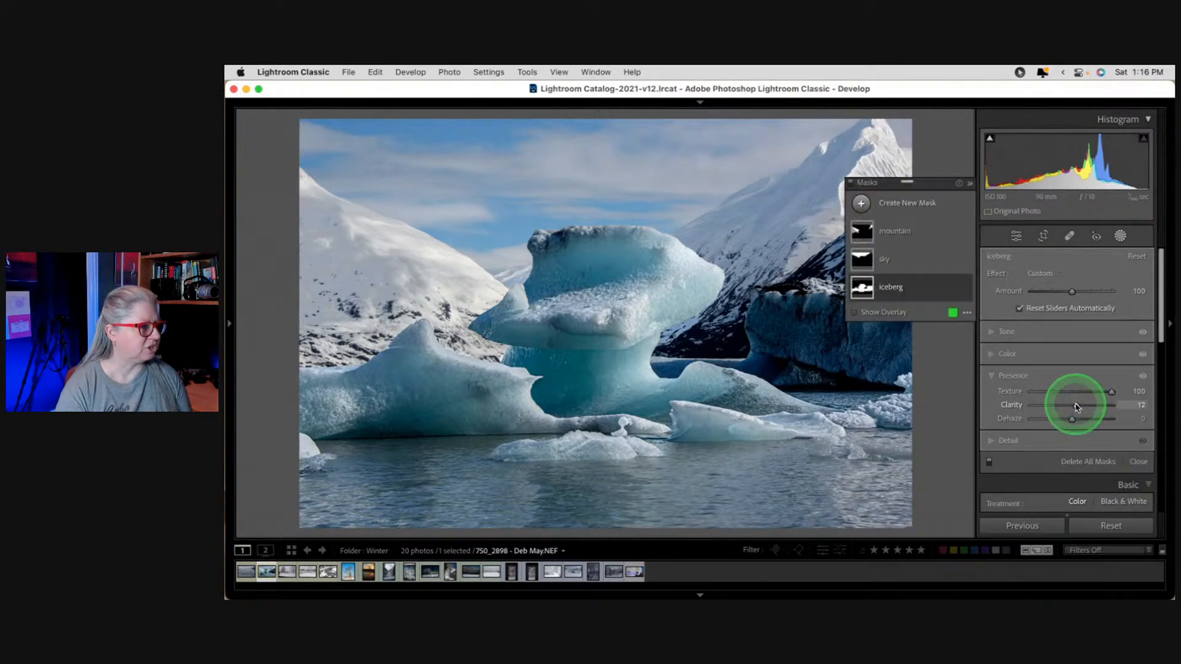
click(1065, 397)
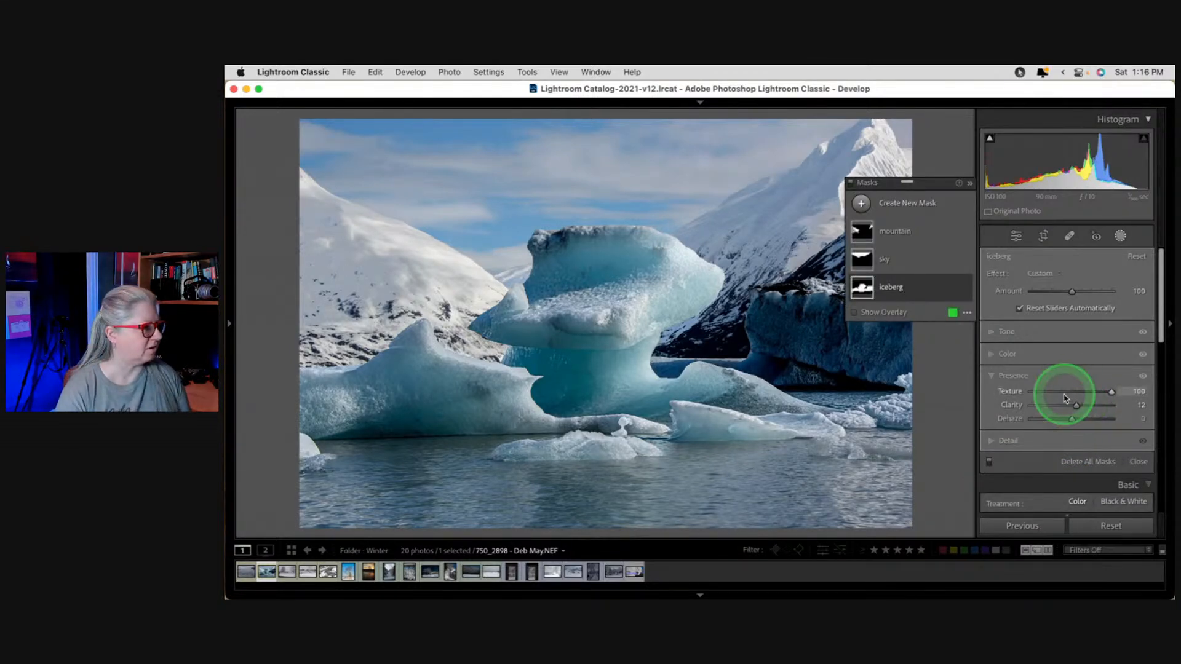
click(1120, 237)
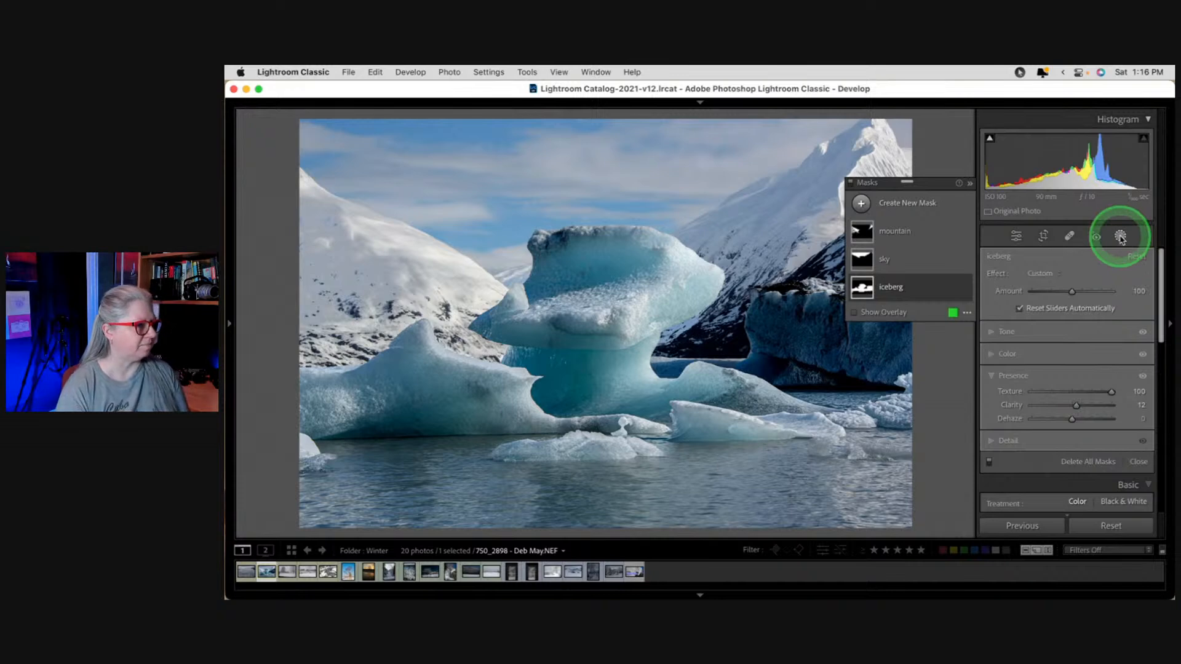
Set the whole photo's exposure to +1.10, highlights to -13, whites to +35 and blacks to -53, and compare it with the original.
click(1075, 386)
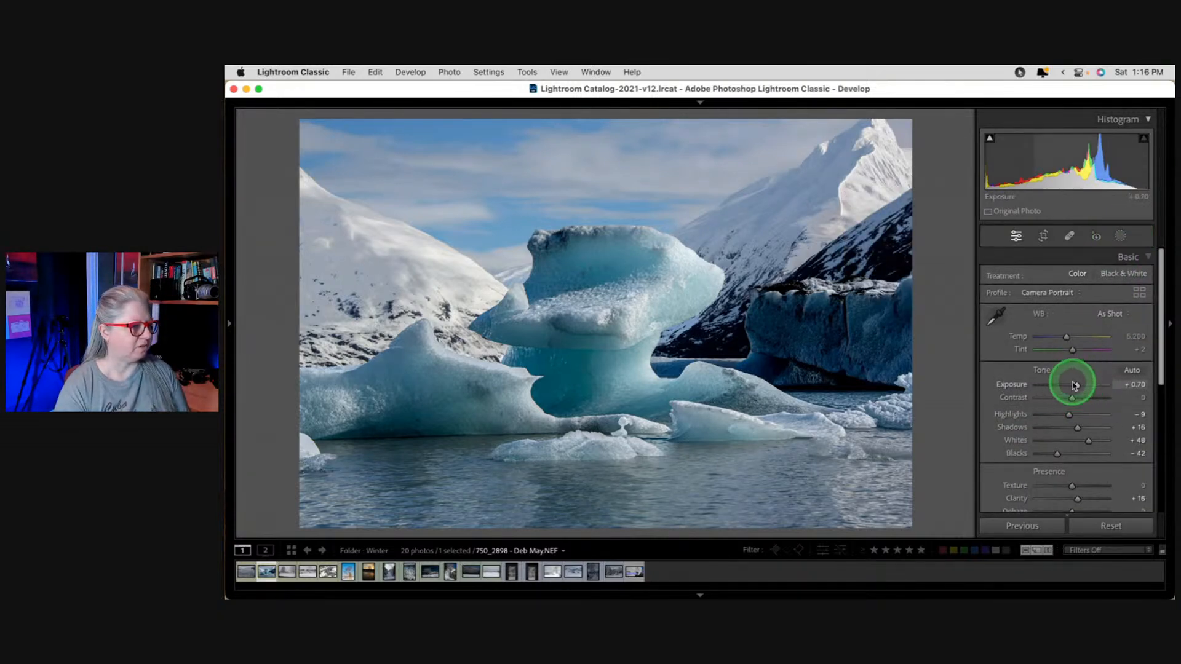
drag(1076, 385, 1077, 385)
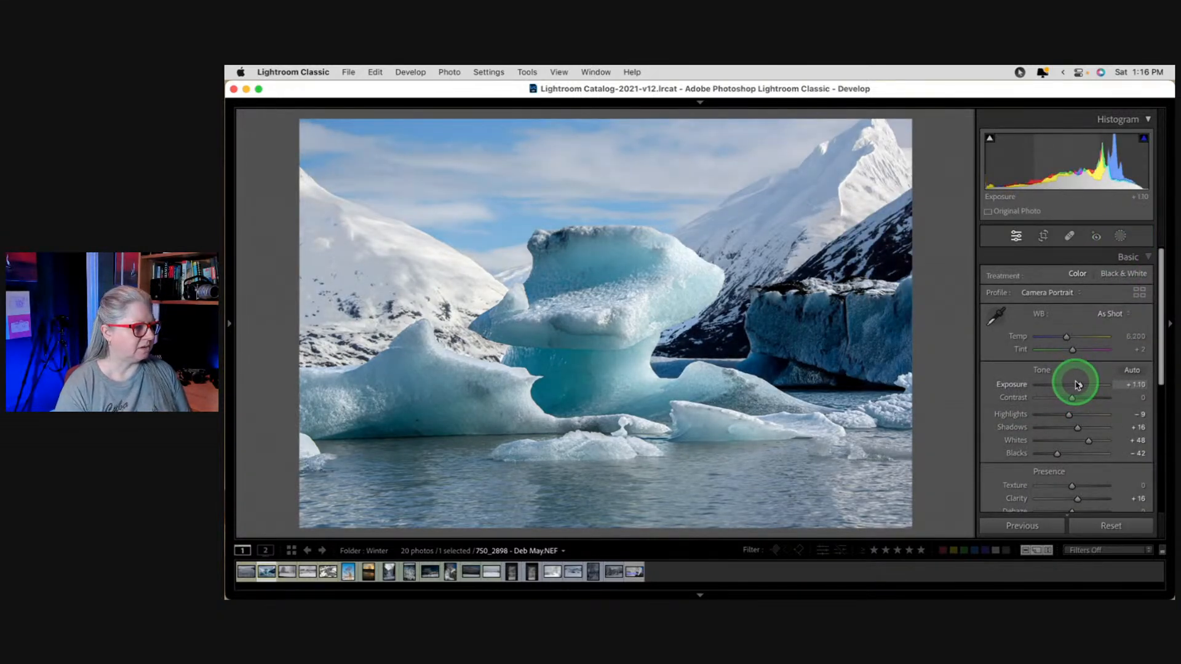
drag(1088, 440, 1089, 443)
click(620, 304)
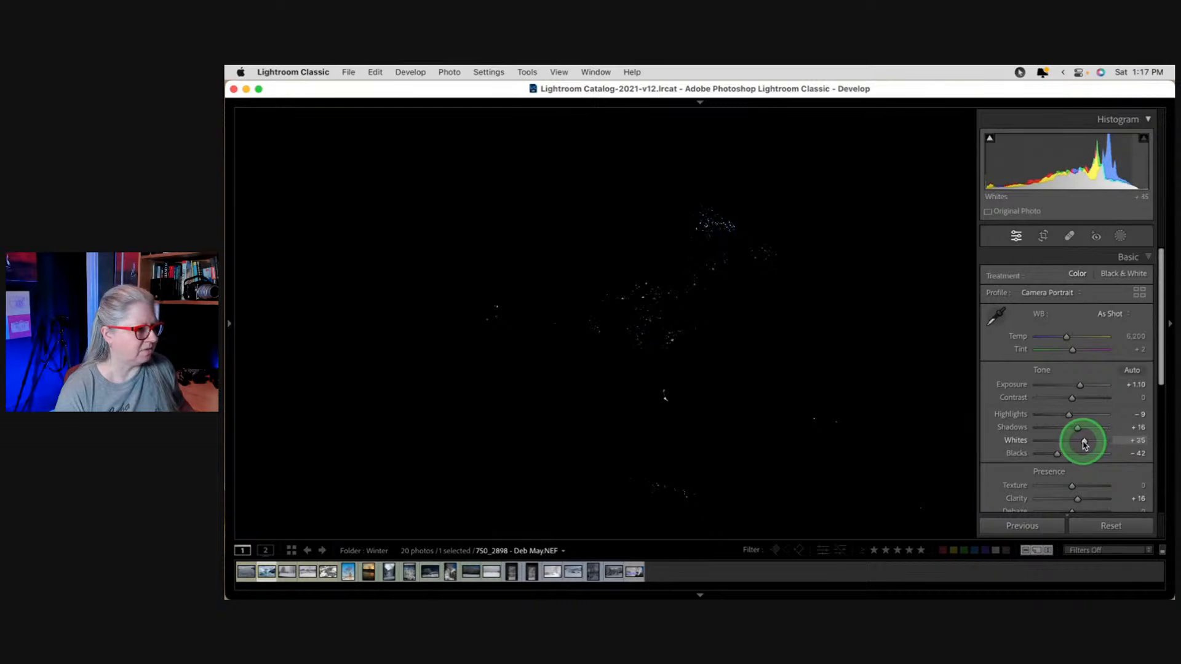
drag(1085, 444, 1052, 454)
click(633, 317)
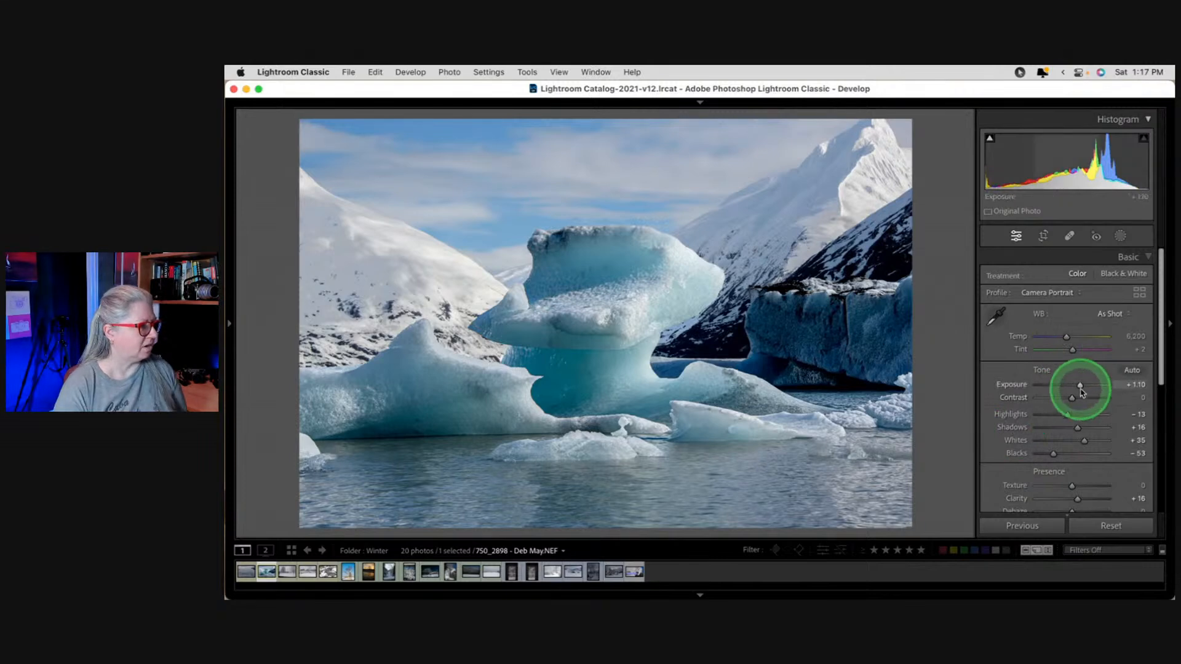
key(backslash)
key(backslash)
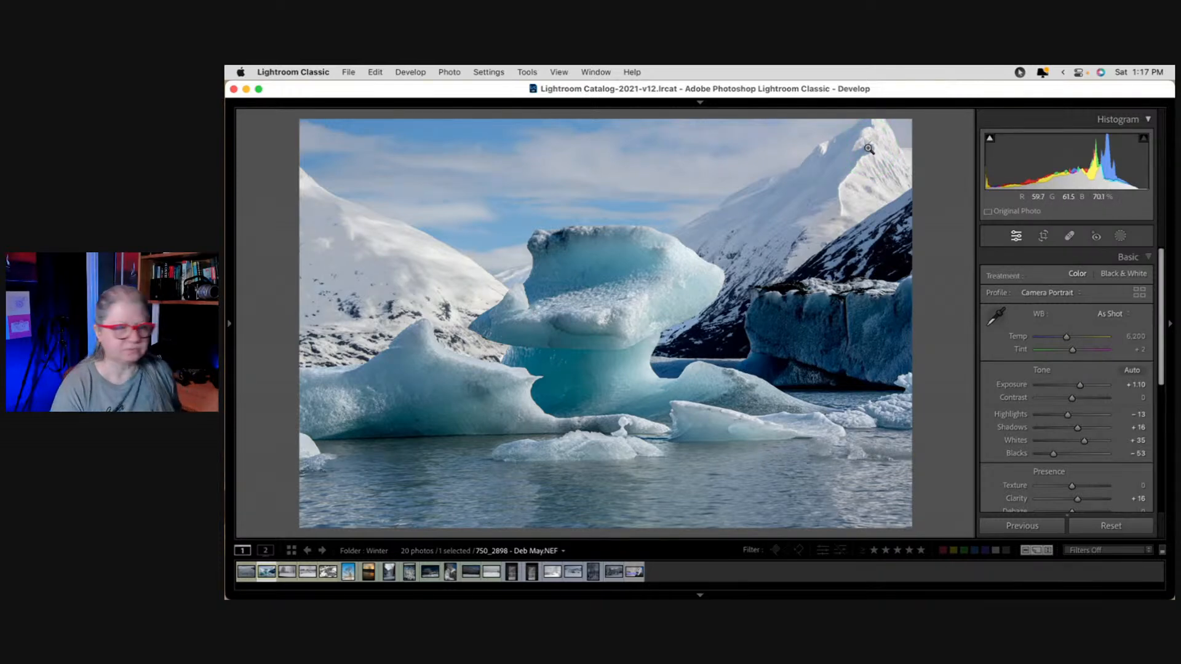
Crop a strip of water off the photo's lower edge and the sky with the mountain peak off its upper edge.
key(r)
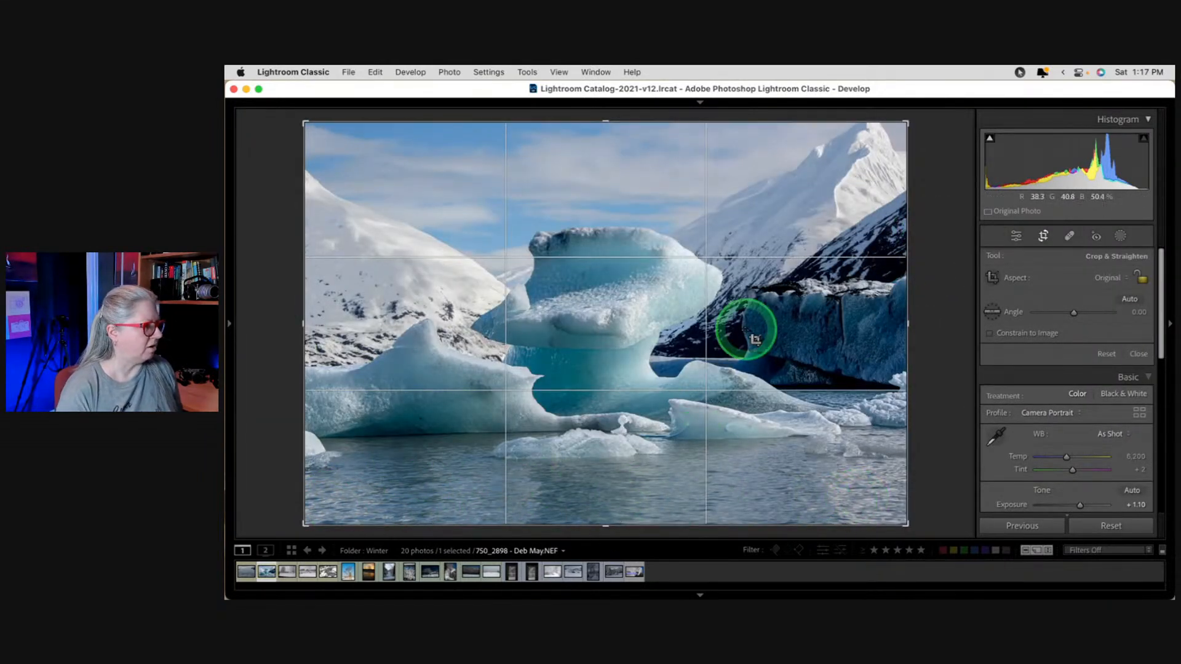
drag(607, 525, 609, 510)
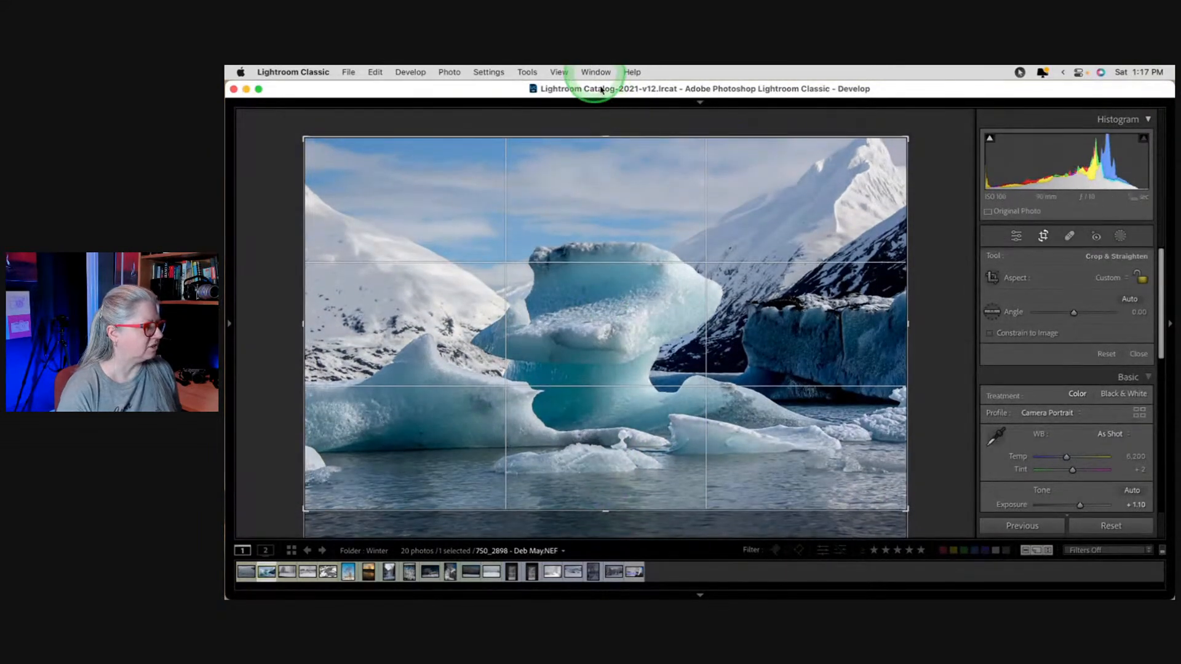
drag(609, 137, 611, 152)
click(1134, 350)
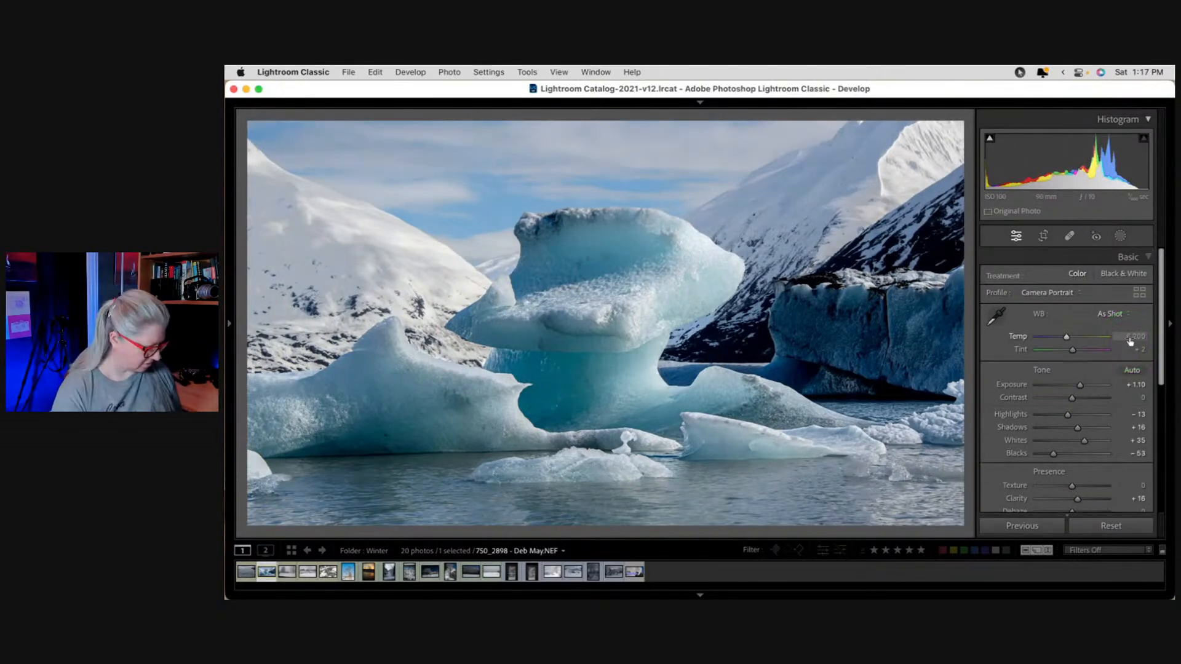
Check the cropped mountain ridge up close and trim the crop's upper edge slightly further.
click(861, 133)
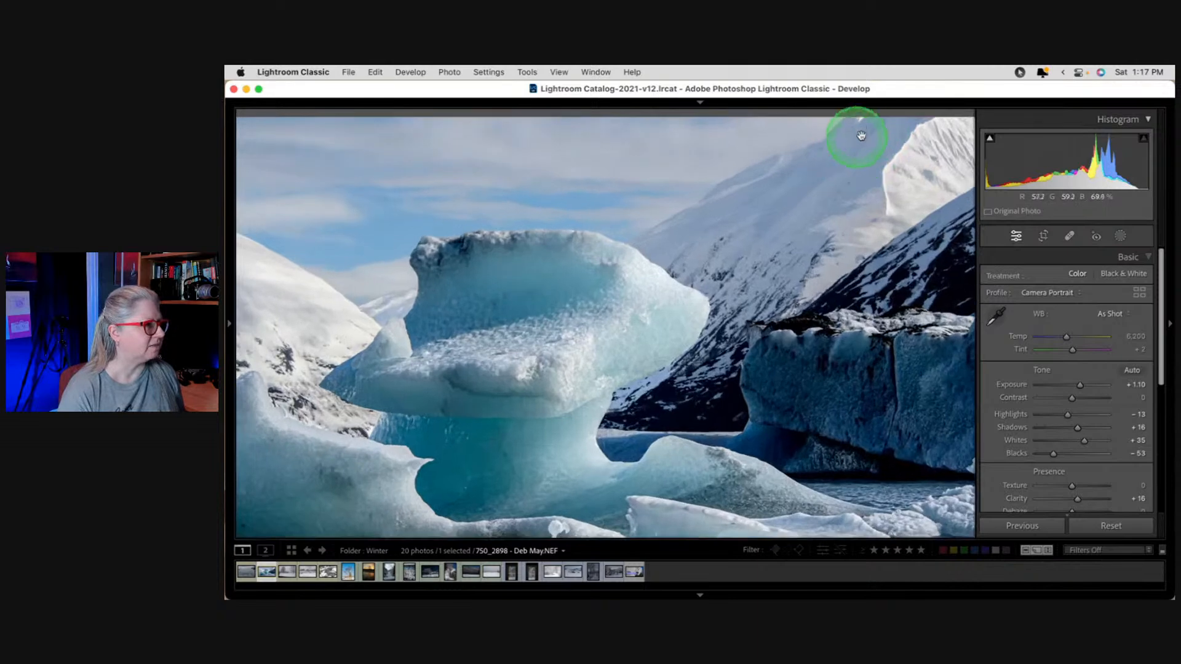
drag(861, 128, 683, 335)
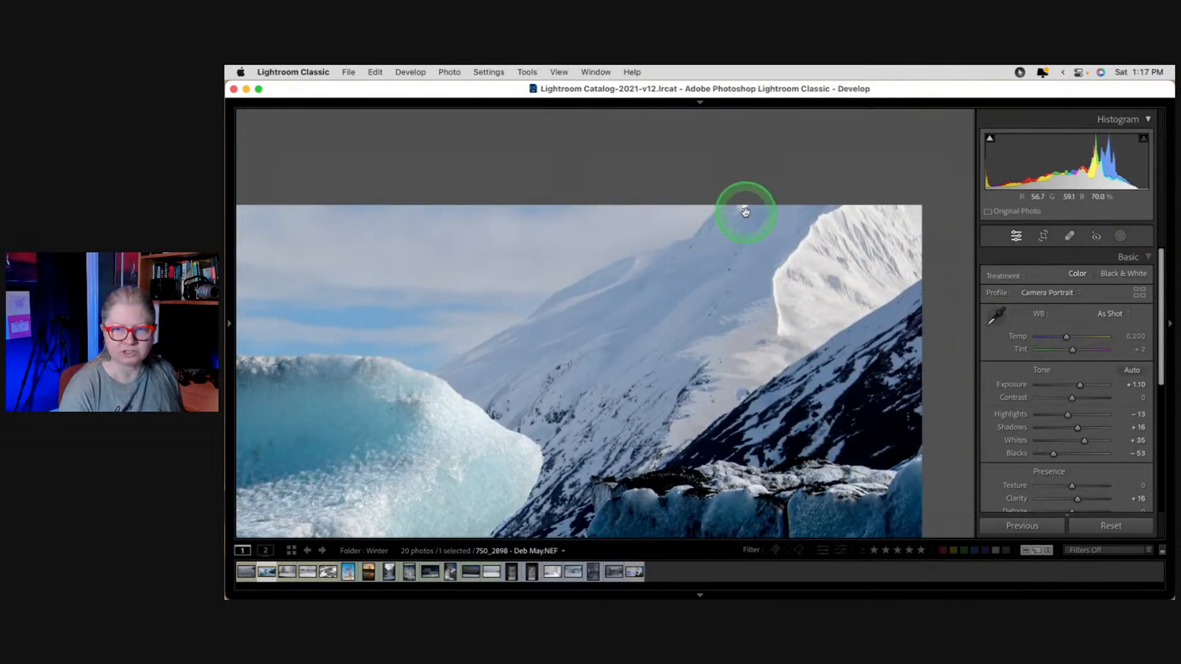
key(r)
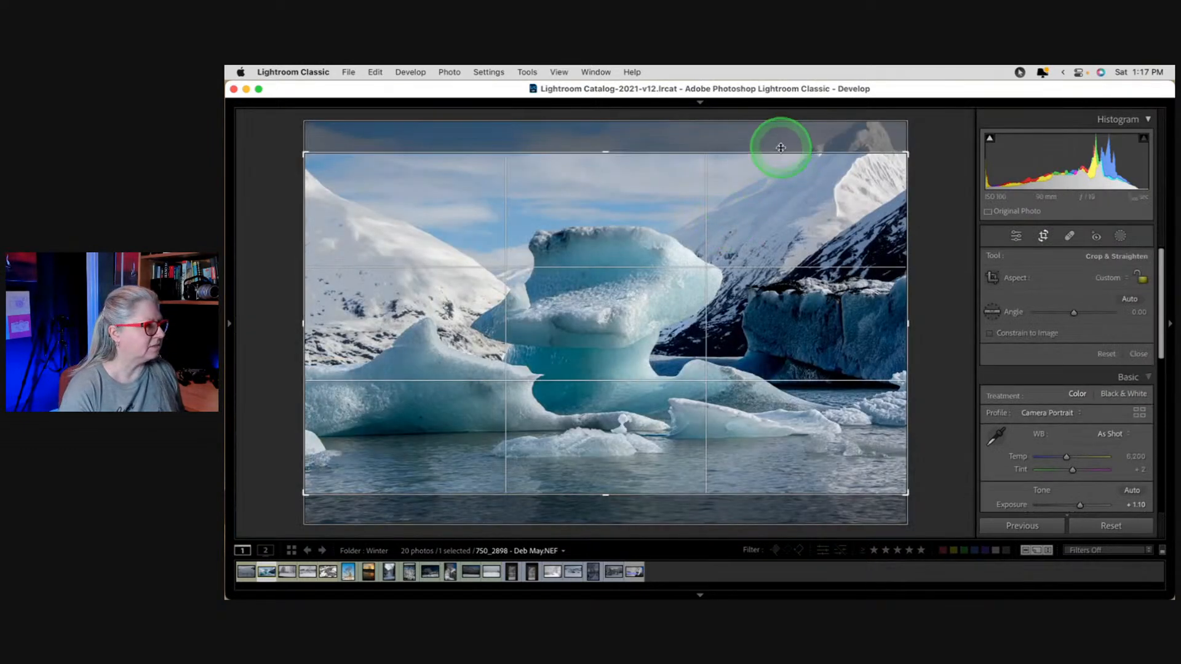
drag(780, 152, 781, 155)
key(Return)
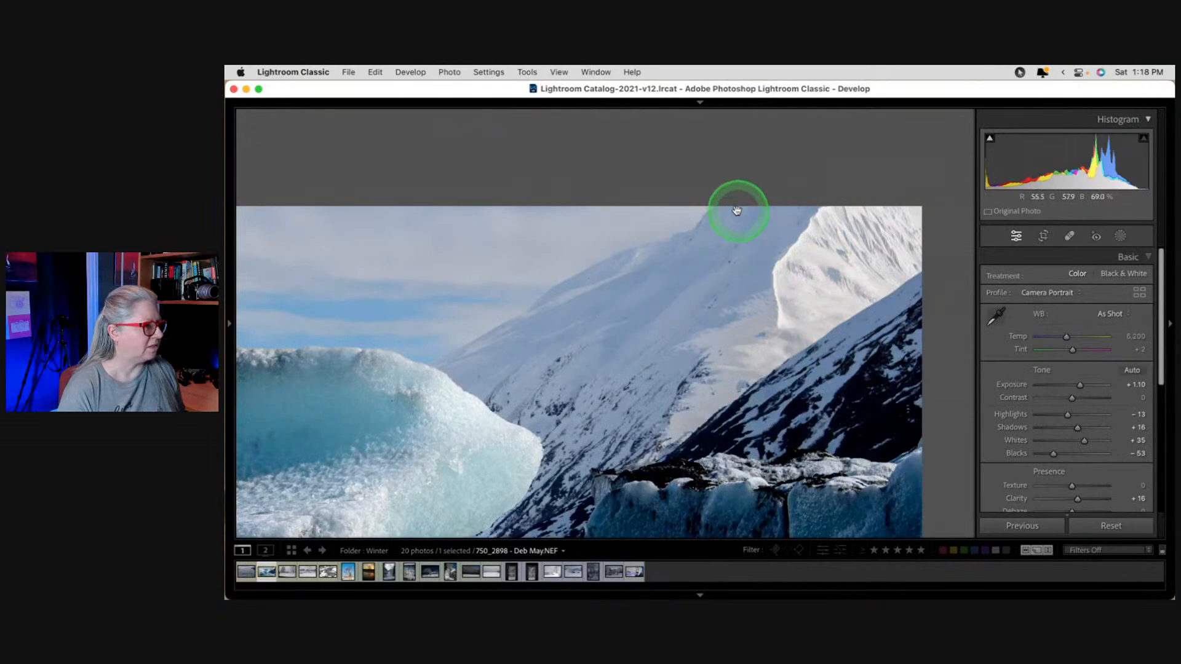
click(706, 272)
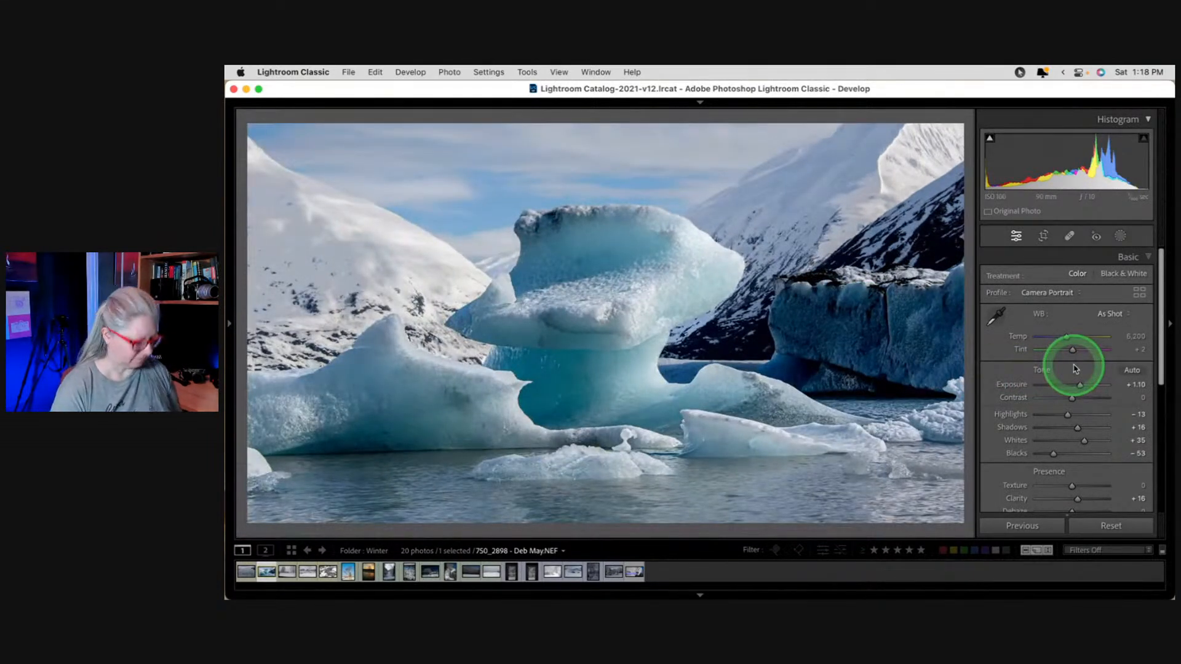
Compare the cropped photo before and after the edits, and reopen its masks.
key(backslash)
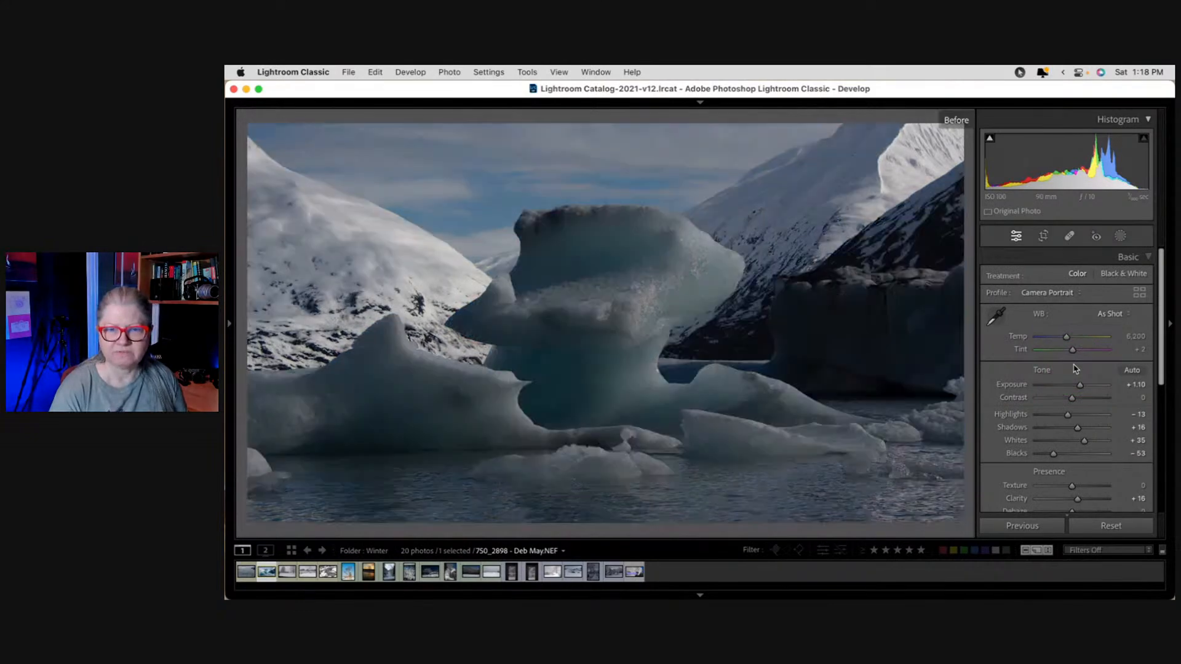
key(backslash)
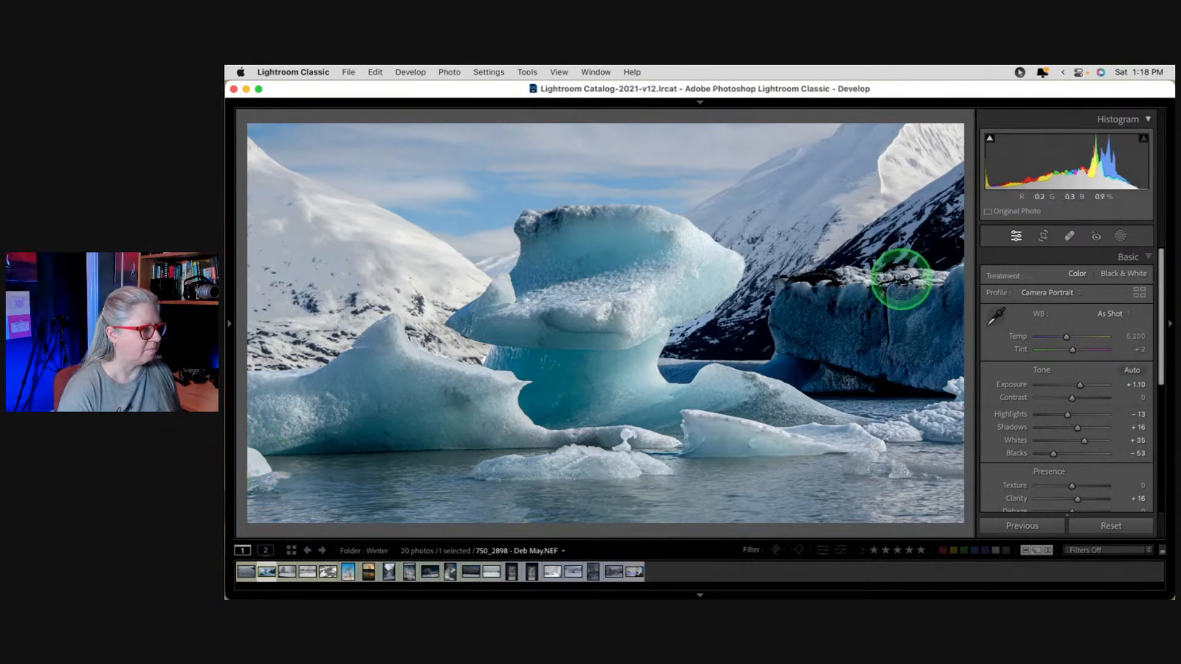
click(1120, 236)
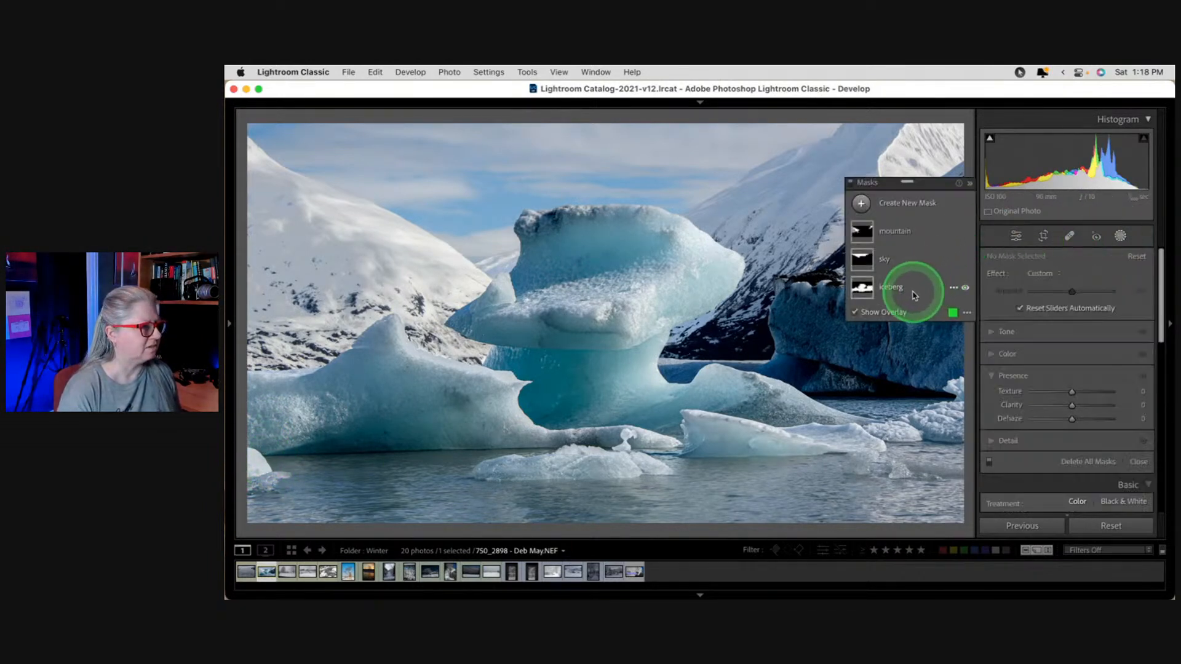
Subtract the small ice chunk at the photo's lower-left edge from the iceberg mask with an object selection.
click(893, 285)
click(915, 284)
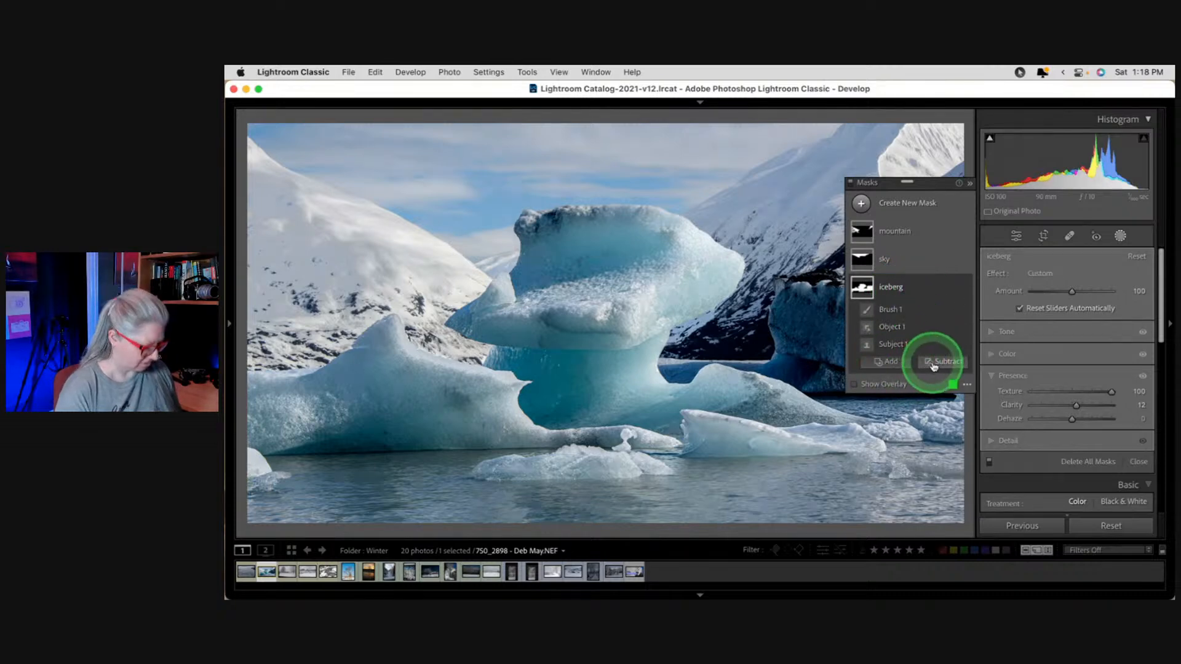
key(o)
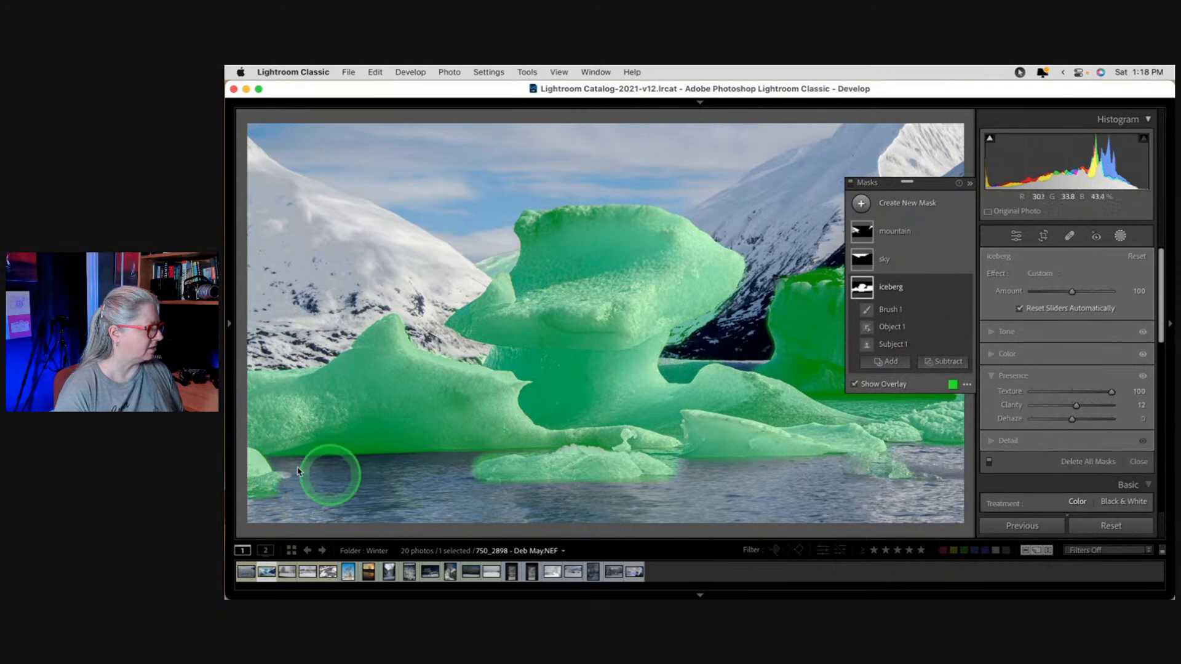
click(938, 362)
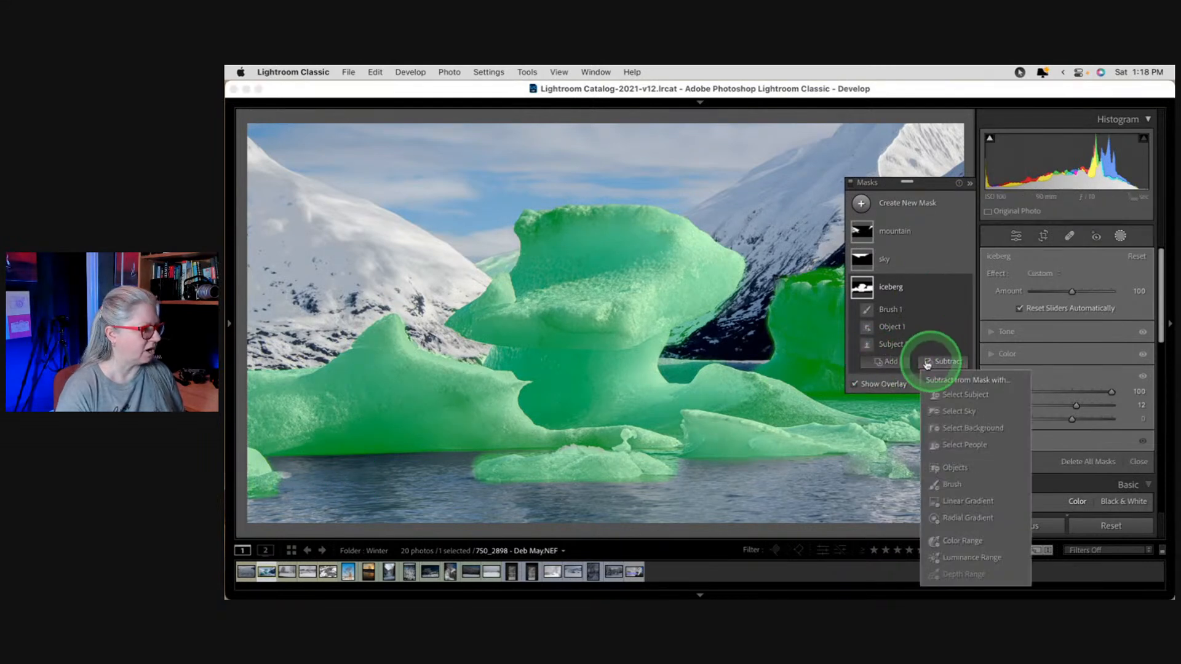
click(953, 467)
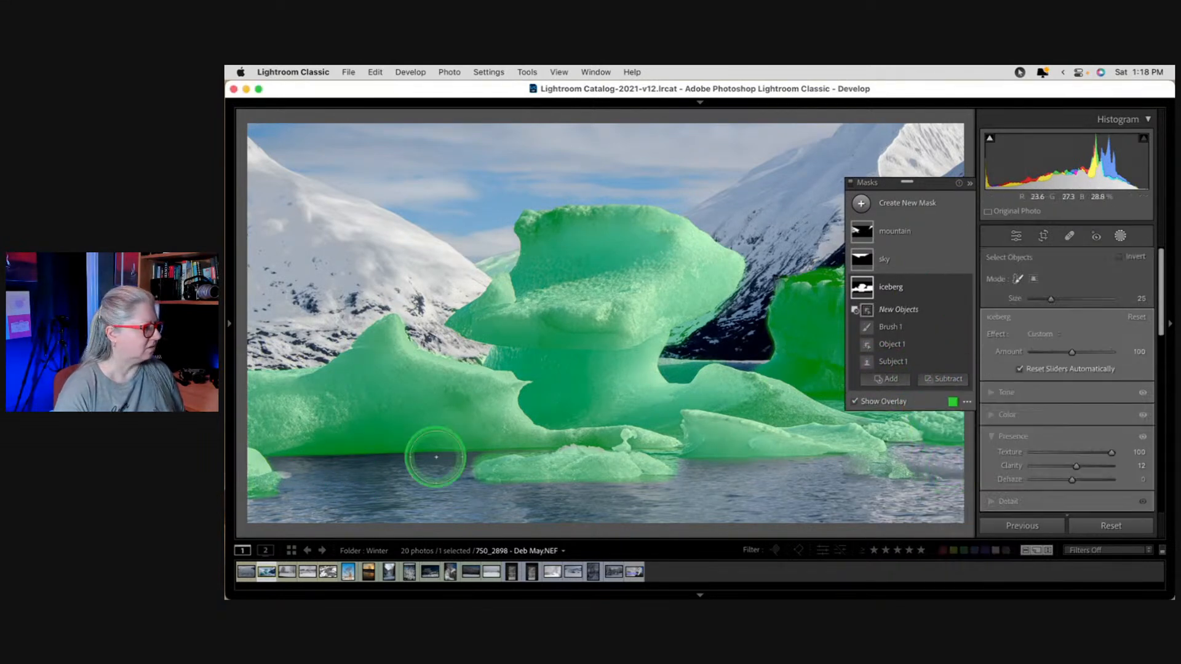
key(bracketleft)
key(bracketleft)
mouse_move(256, 469)
mouse_down()
mouse_move(255, 490)
mouse_move(292, 489)
mouse_move(242, 490)
mouse_move(306, 503)
mouse_move(274, 489)
mouse_up()
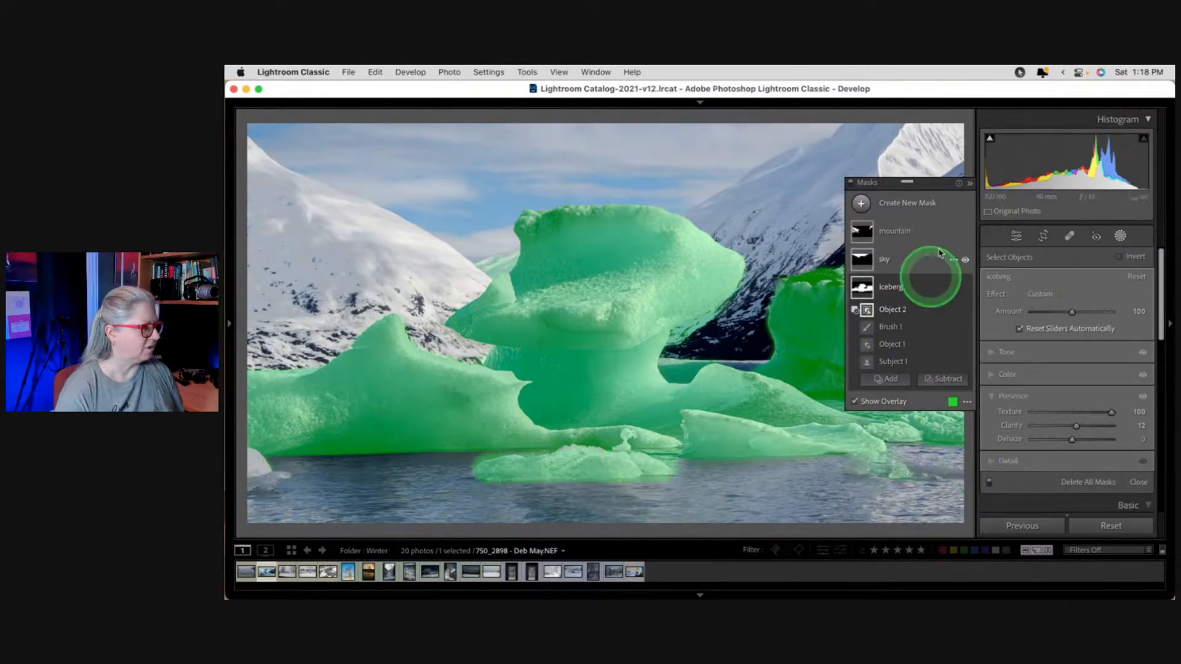
click(919, 286)
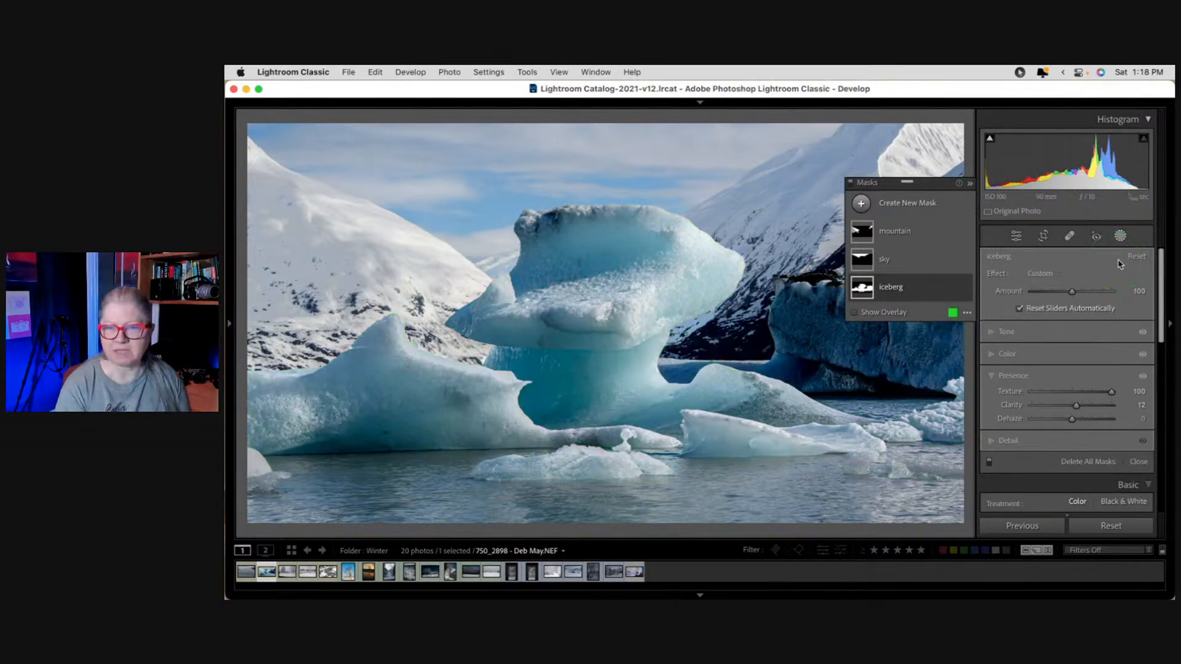
Check the iceberg mask's coverage with the overlay on and off, and close masking.
key(o)
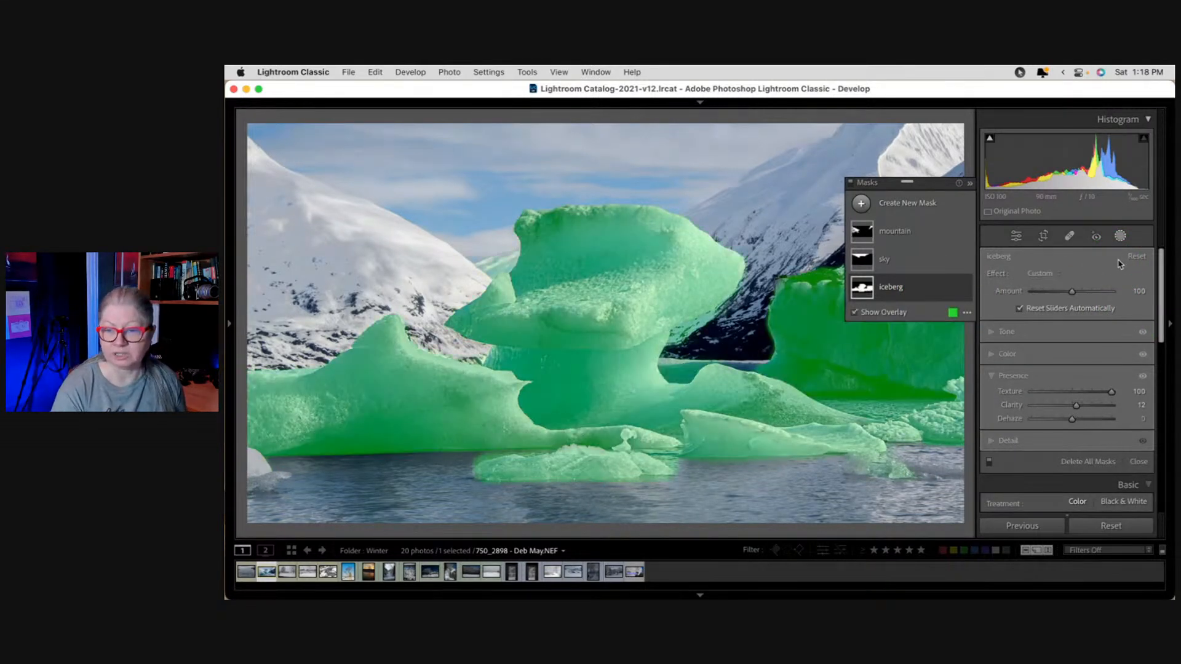
key(o)
key(o)
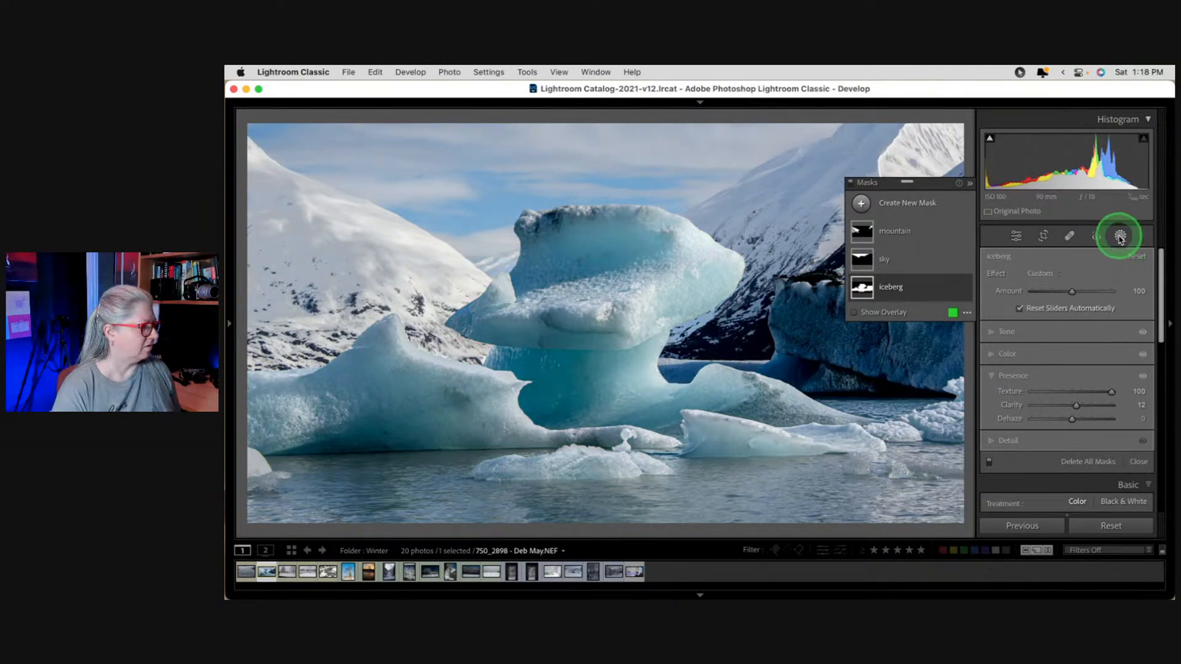
click(1120, 237)
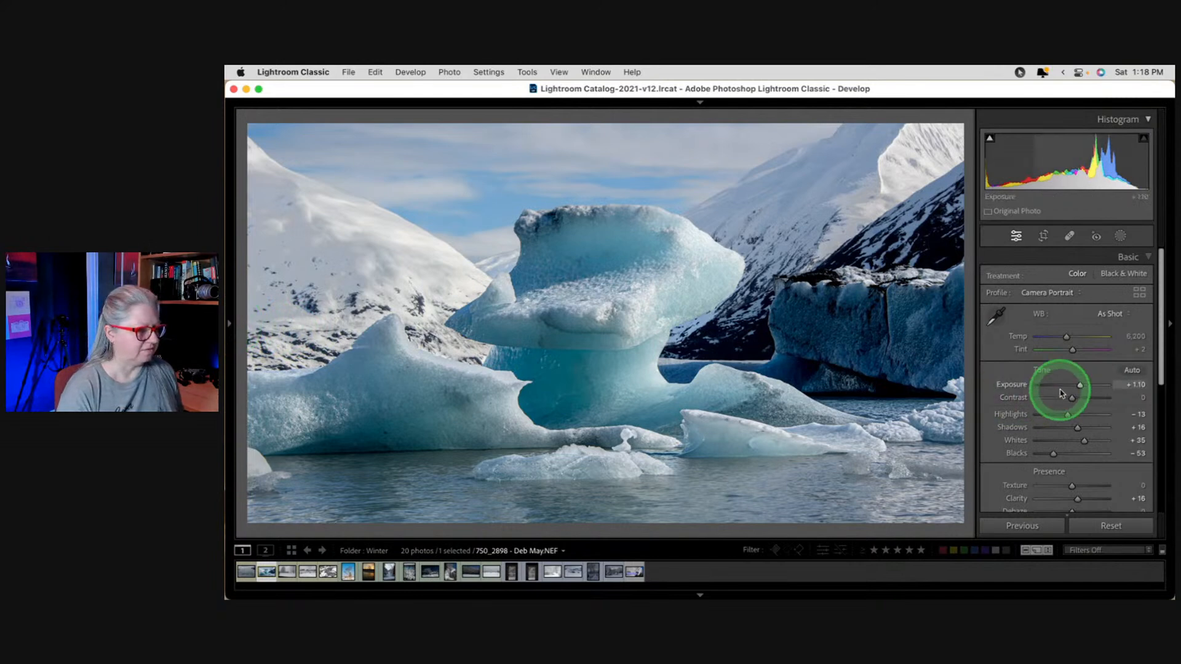
Add a post-crop vignette with amount -20, midpoint 35, roundness +23 and feather 90.
scroll(1060, 392, down, 5)
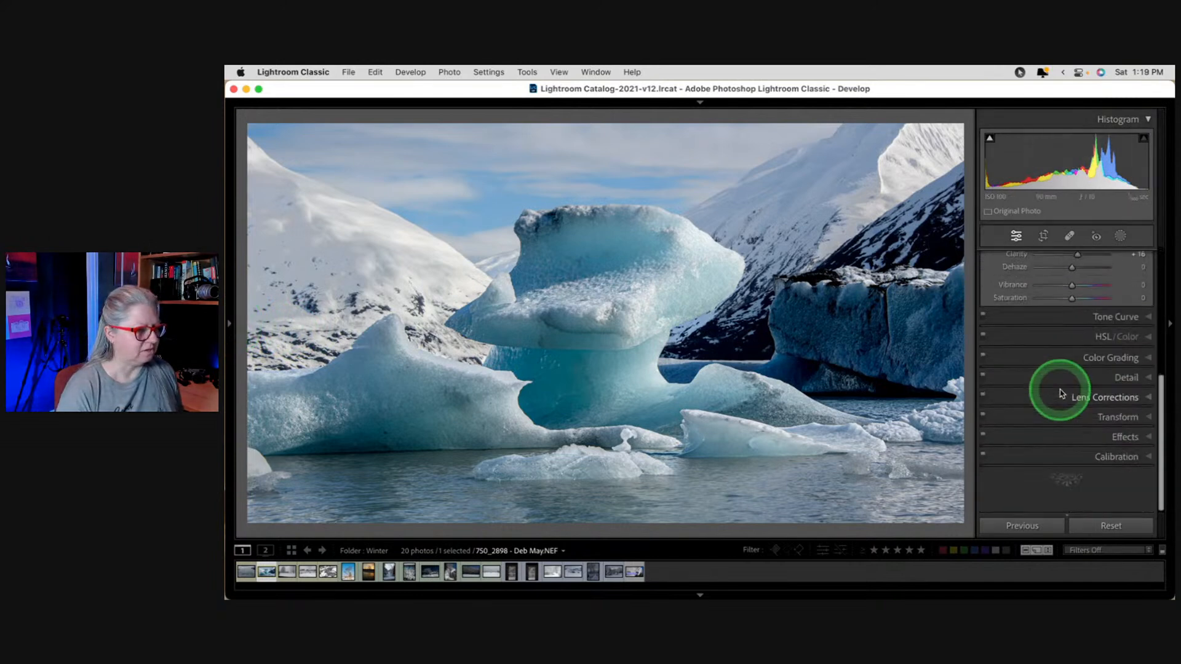
click(1118, 440)
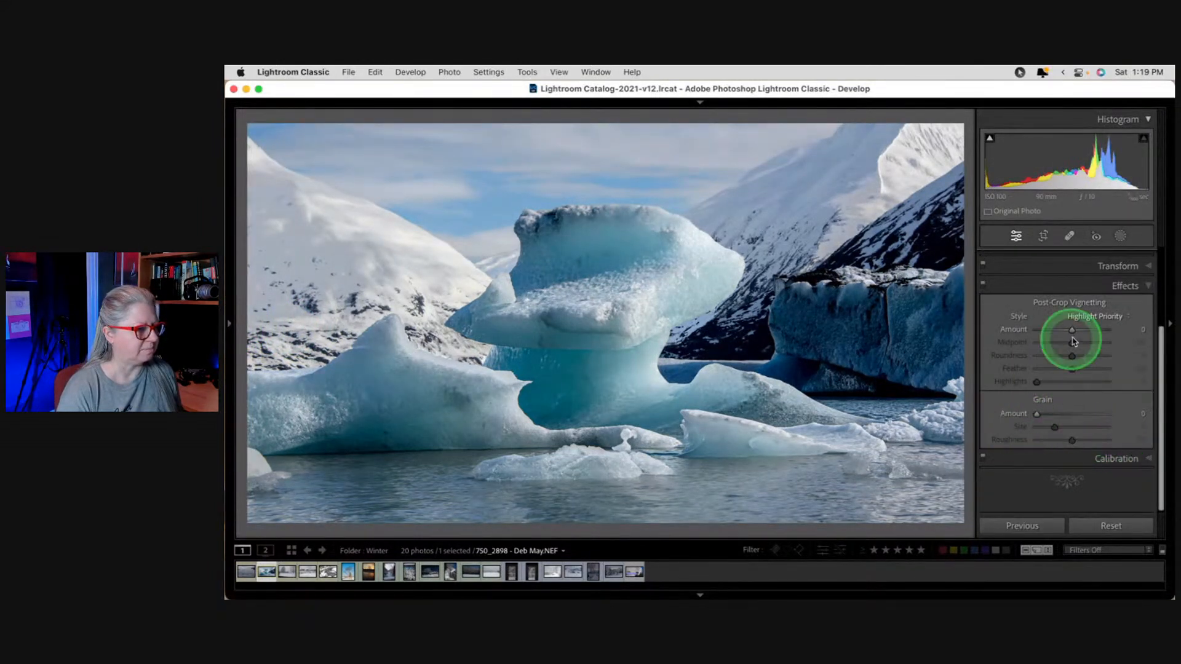
drag(1072, 330, 986, 367)
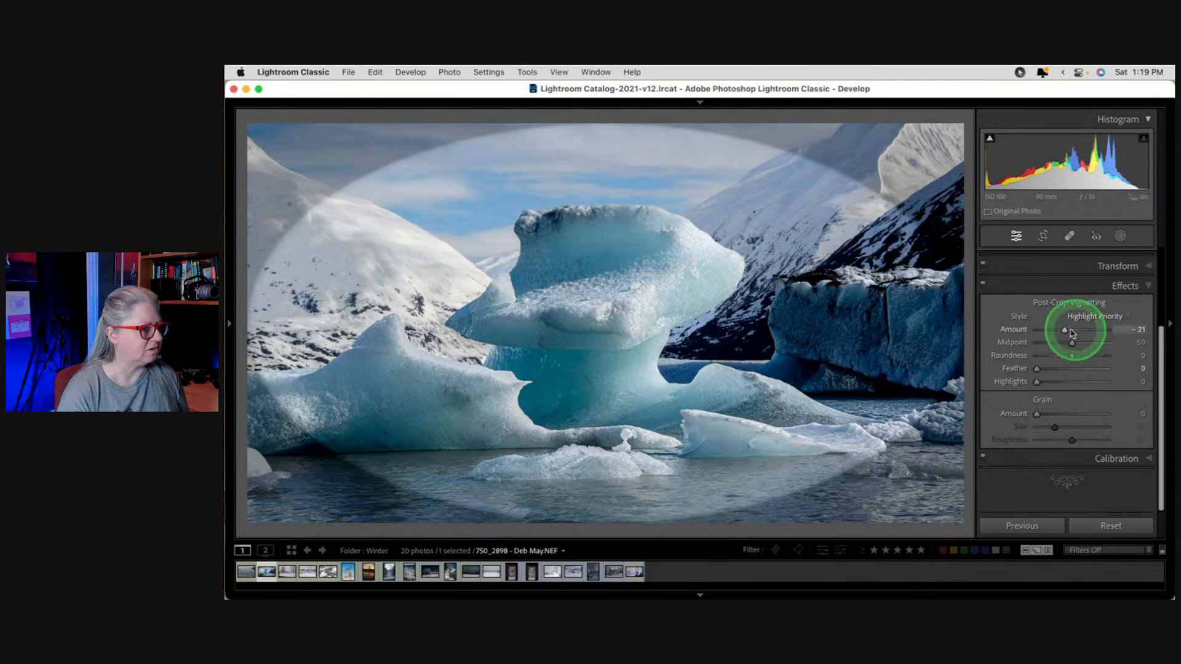
mouse_move(1066, 331)
mouse_down()
mouse_move(1078, 355)
mouse_move(1064, 343)
mouse_up()
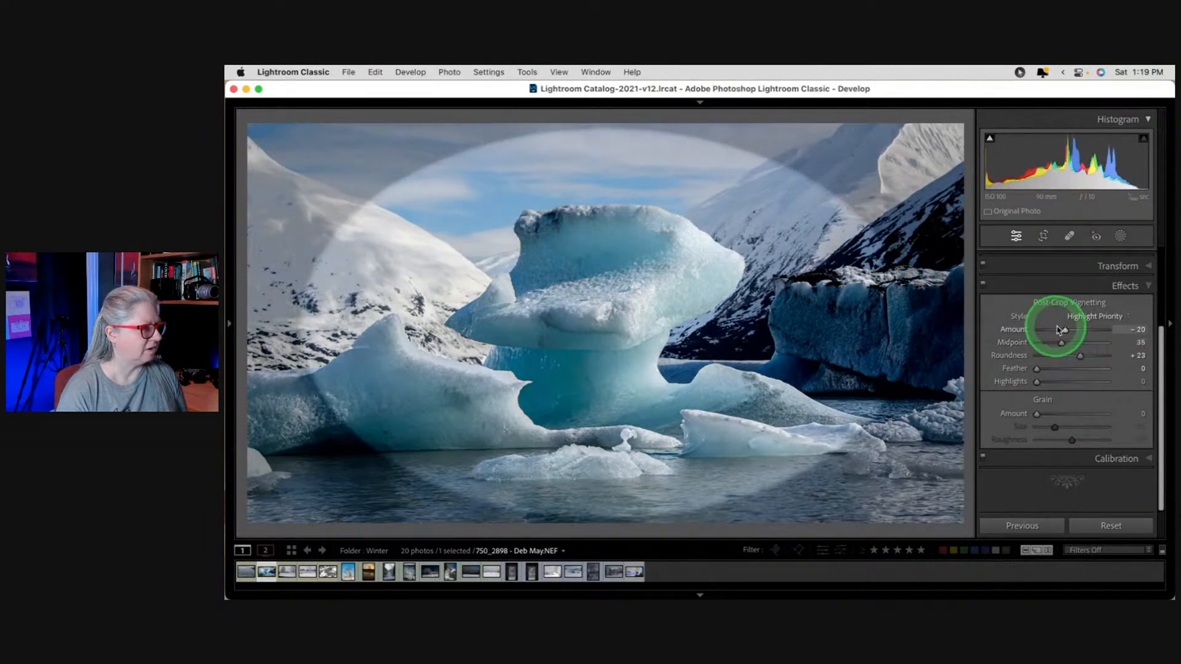
drag(1037, 369, 1100, 369)
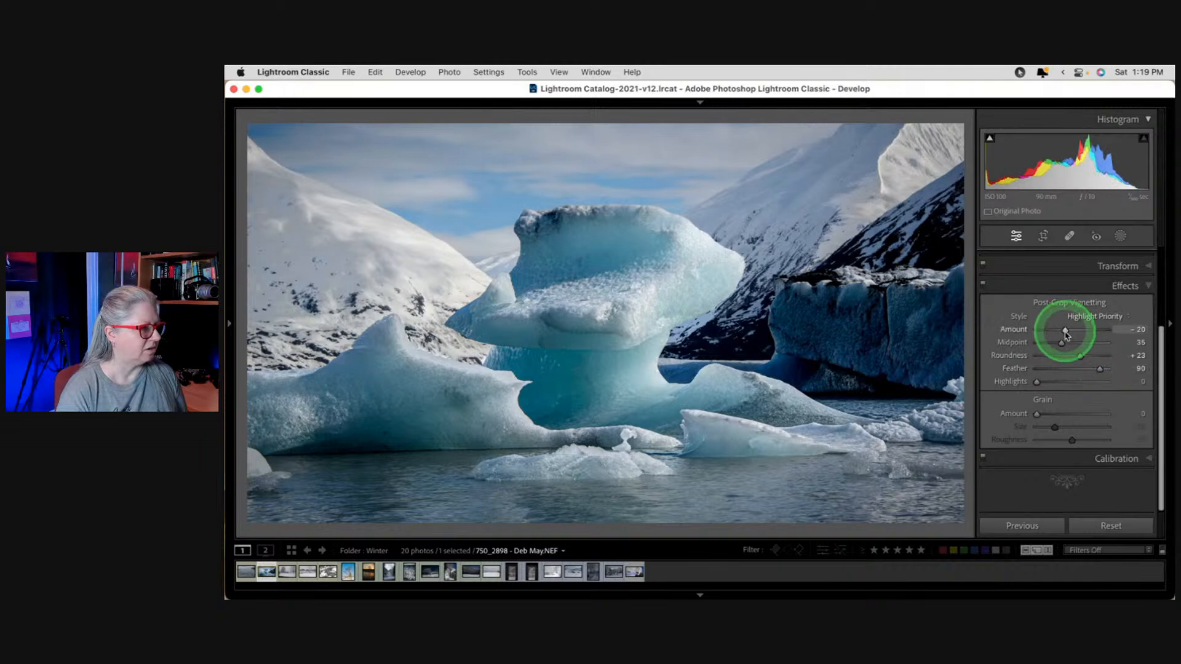
Try a vignette amount of -55, set its highlights to 82, and settle the amount at -25.
mouse_move(1087, 382)
mouse_down()
mouse_move(1028, 382)
mouse_move(1103, 382)
mouse_up()
drag(1067, 329, 1050, 328)
drag(1096, 382, 922, 139)
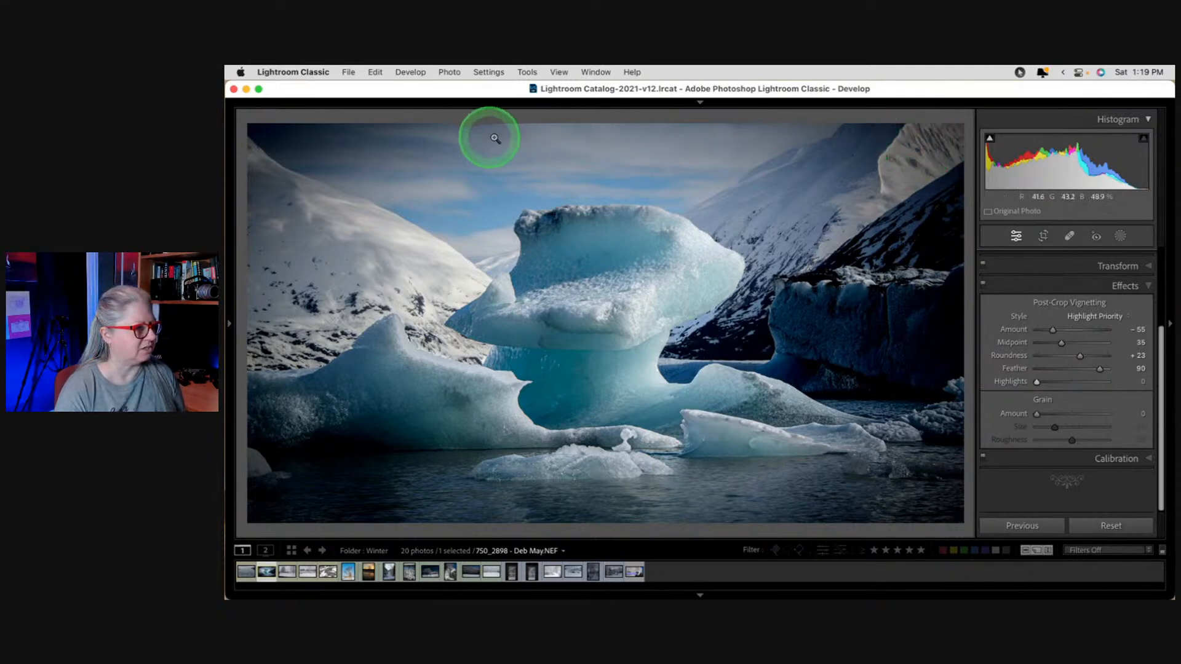
drag(1041, 382, 1095, 382)
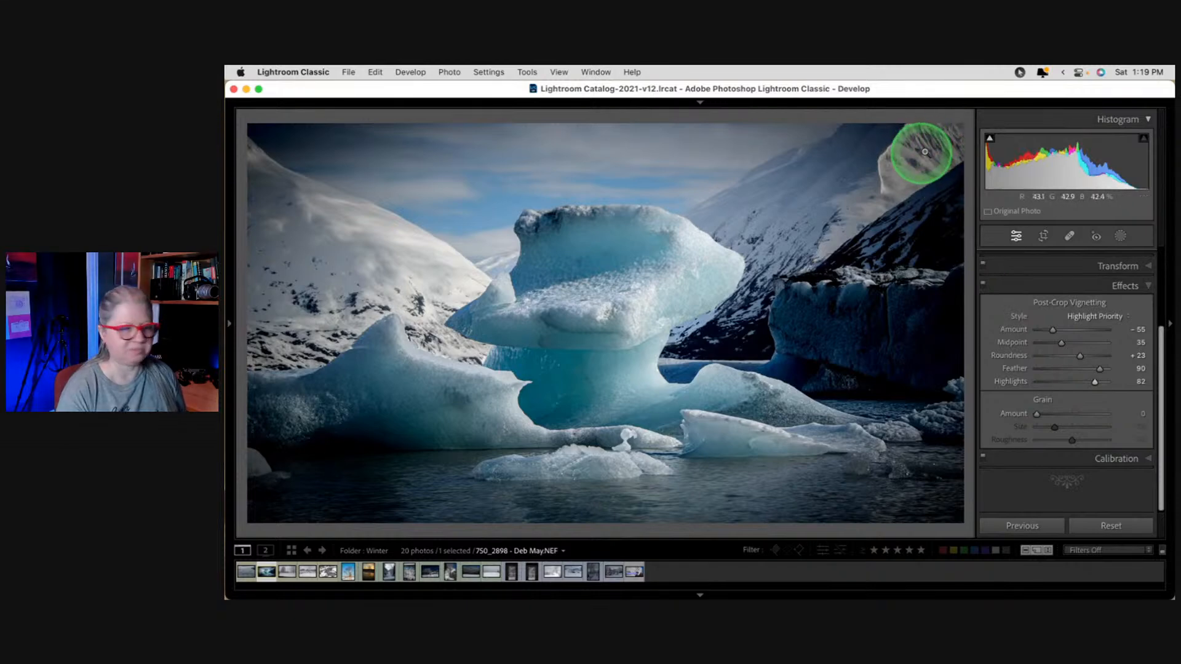
drag(1053, 330, 1065, 332)
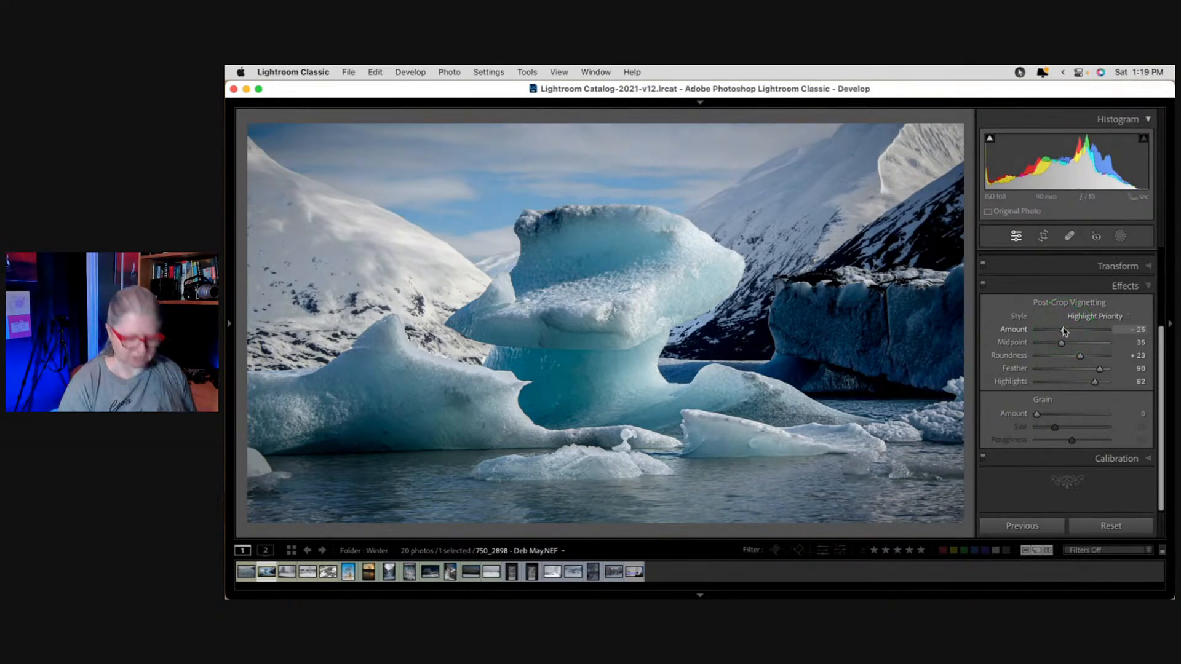
Compare the vignetted iceberg photo with its unedited version several times.
key(backslash)
key(backslash)
key(backslash)
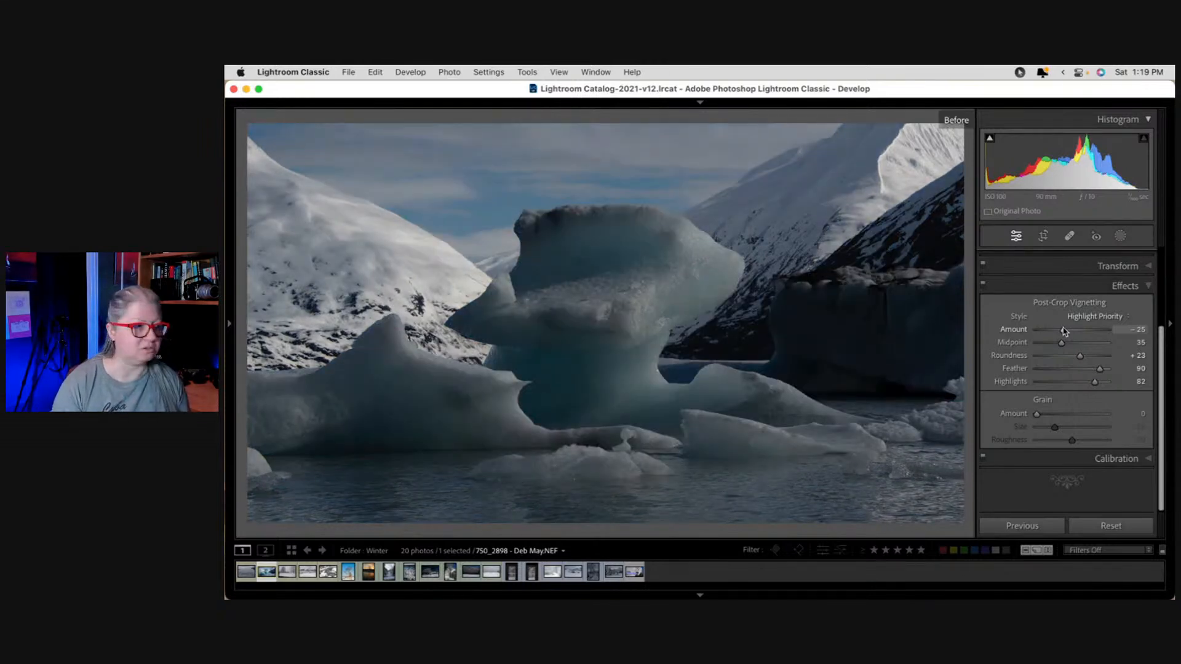
key(backslash)
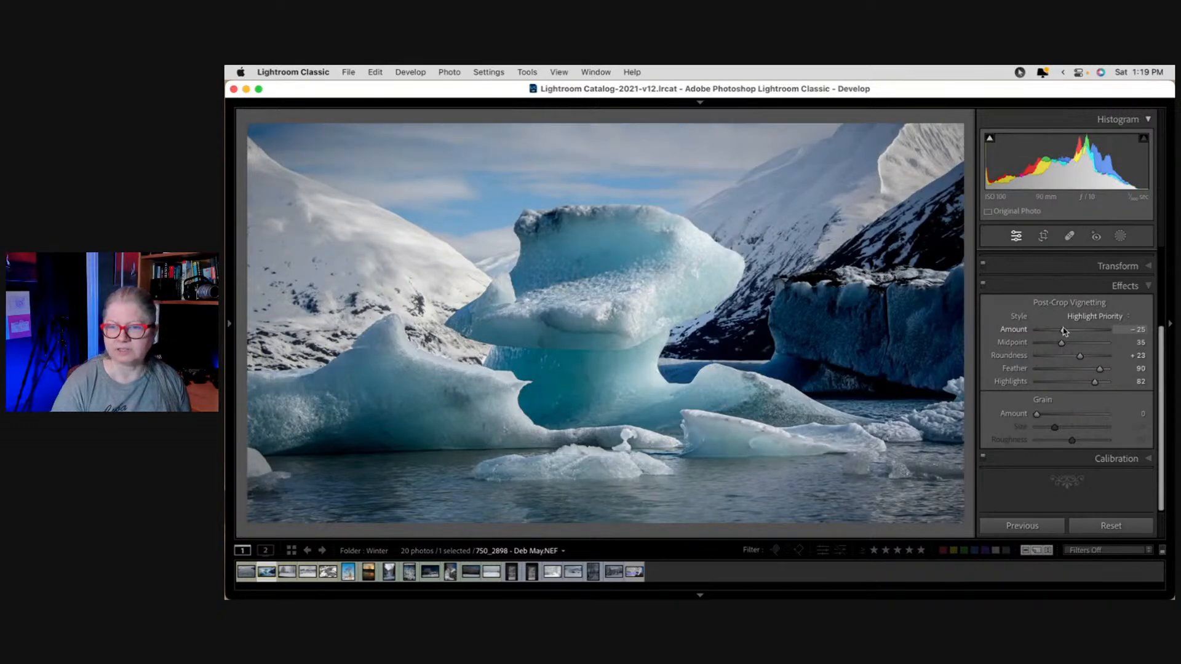
key(backslash)
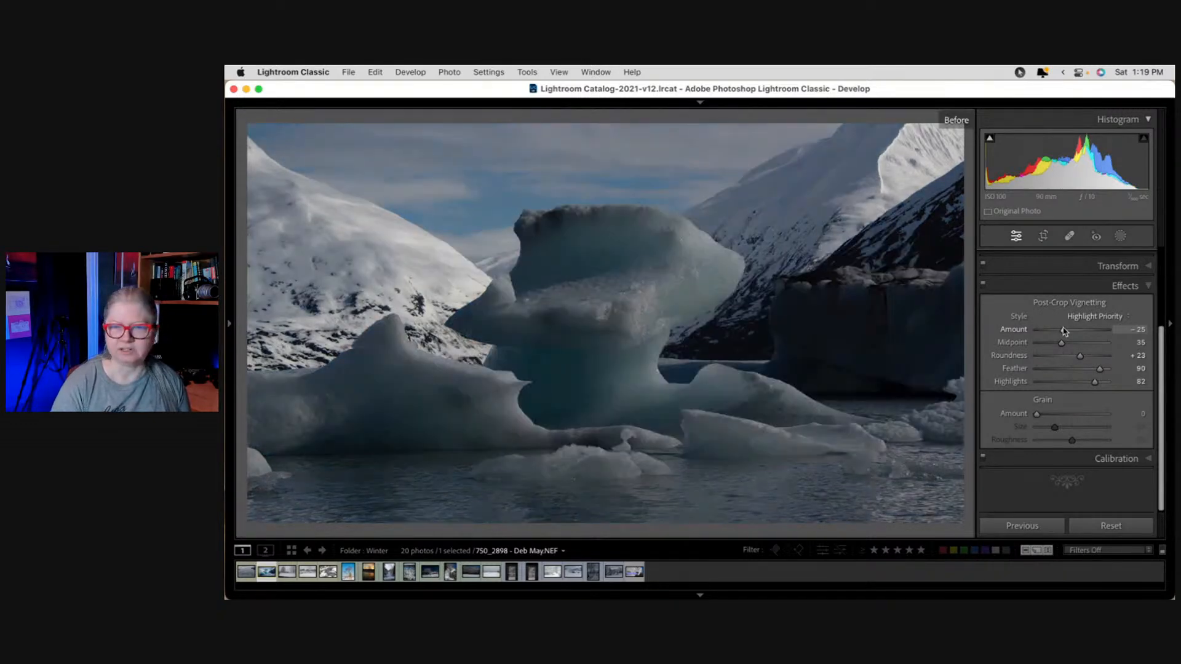
key(backslash)
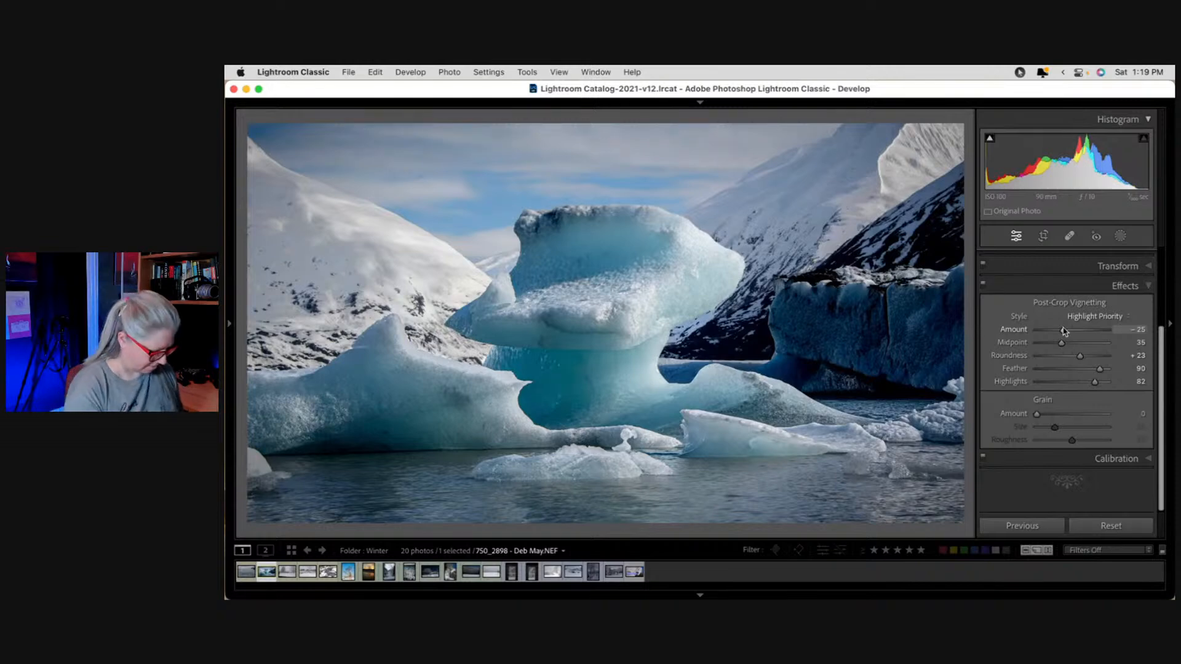
click(1065, 331)
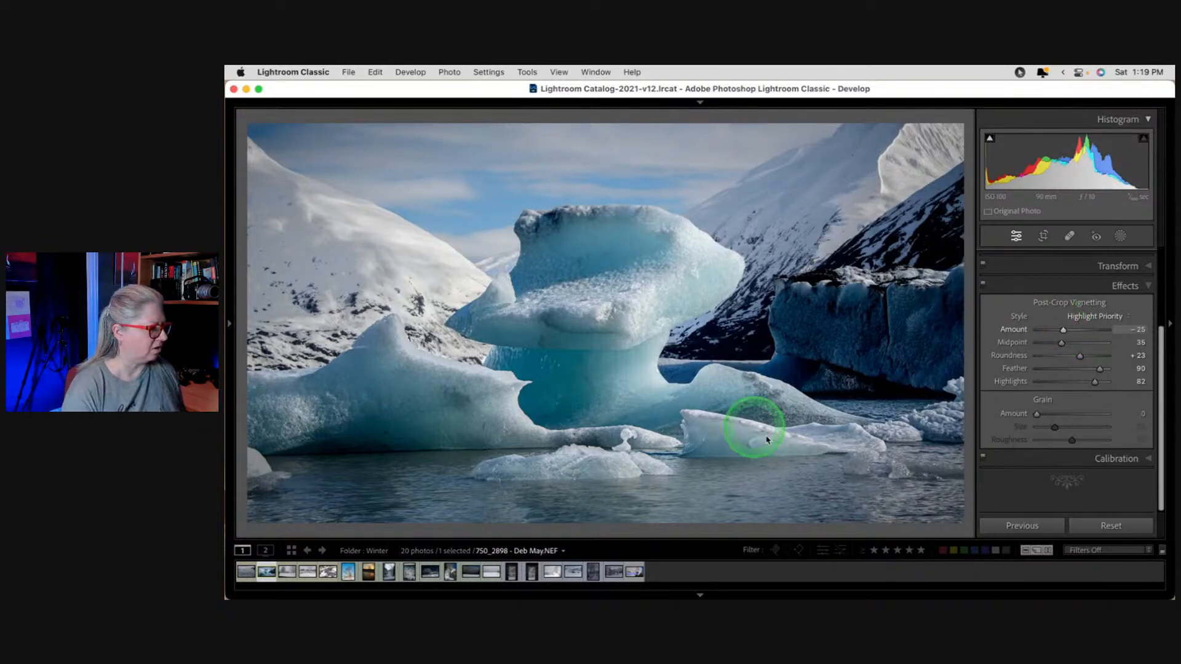
Create a virtual copy of the iceberg photo, reset the copy's edits, and return to the edited original.
key(super+apostrophe)
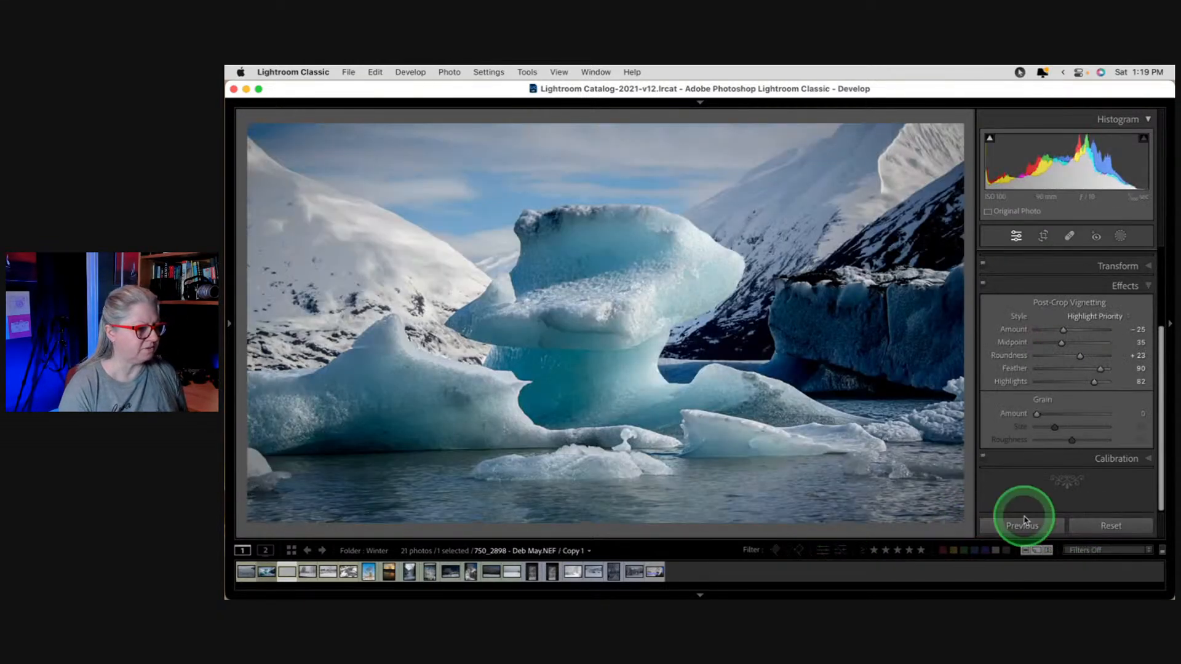
click(1099, 507)
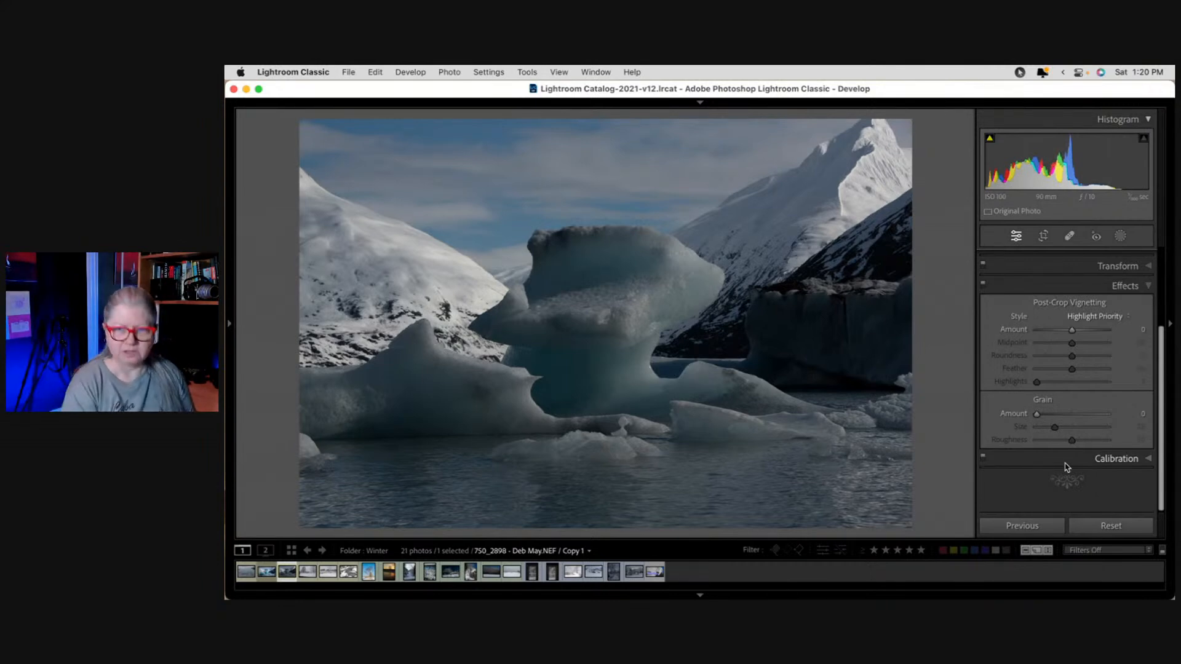
key(Left)
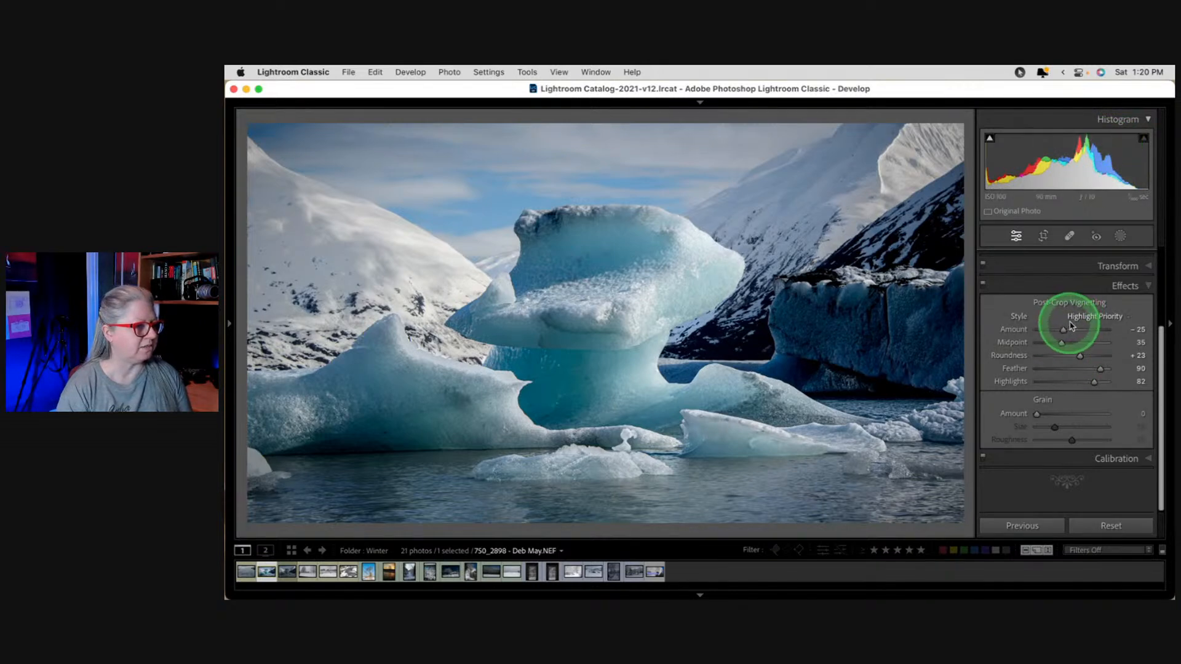
Set the iceberg photo's exposure to +1.25 and check it for clipping.
scroll(1129, 269, up, 5)
click(1127, 257)
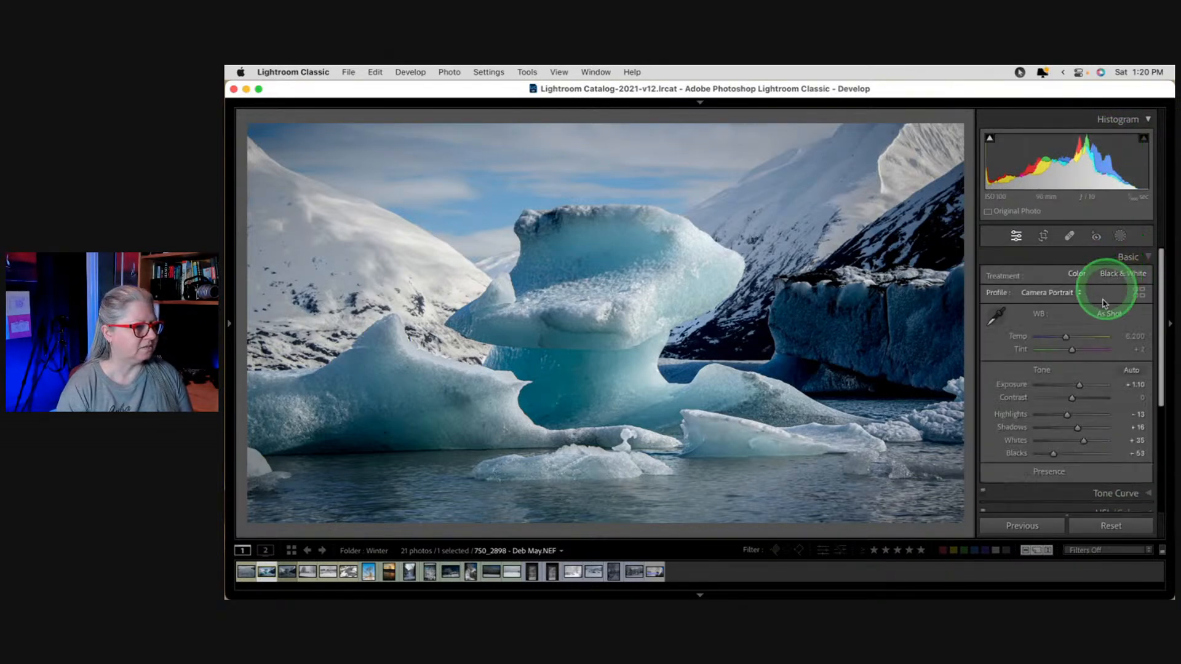
drag(1081, 385, 1082, 385)
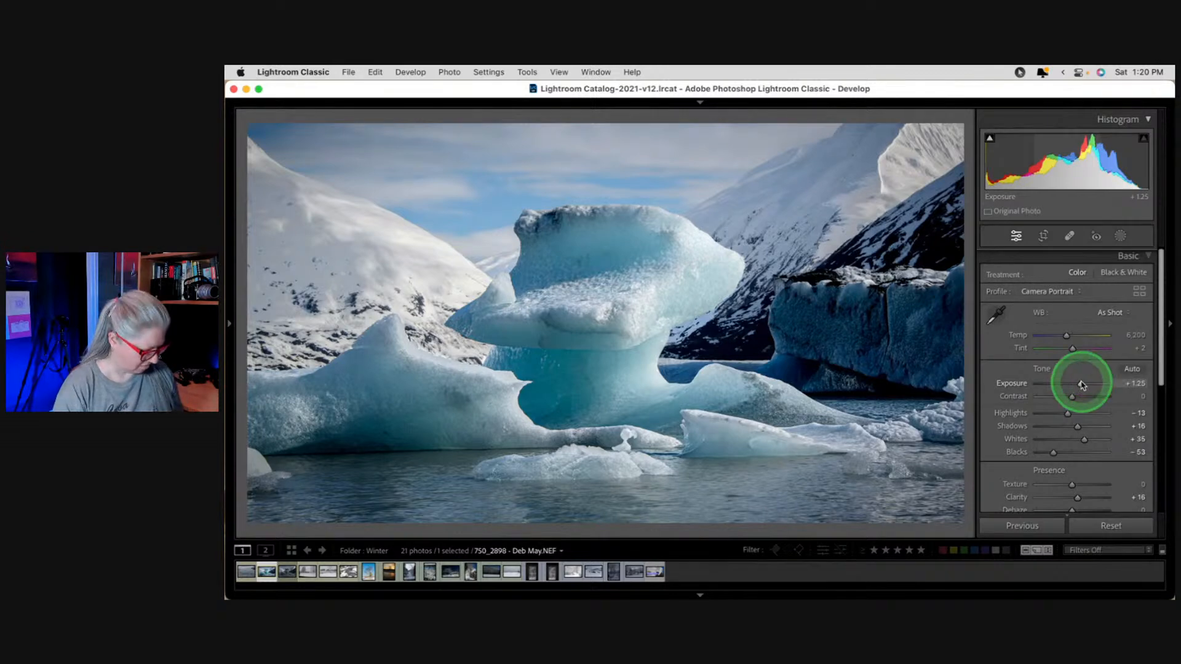
key(j)
key(j)
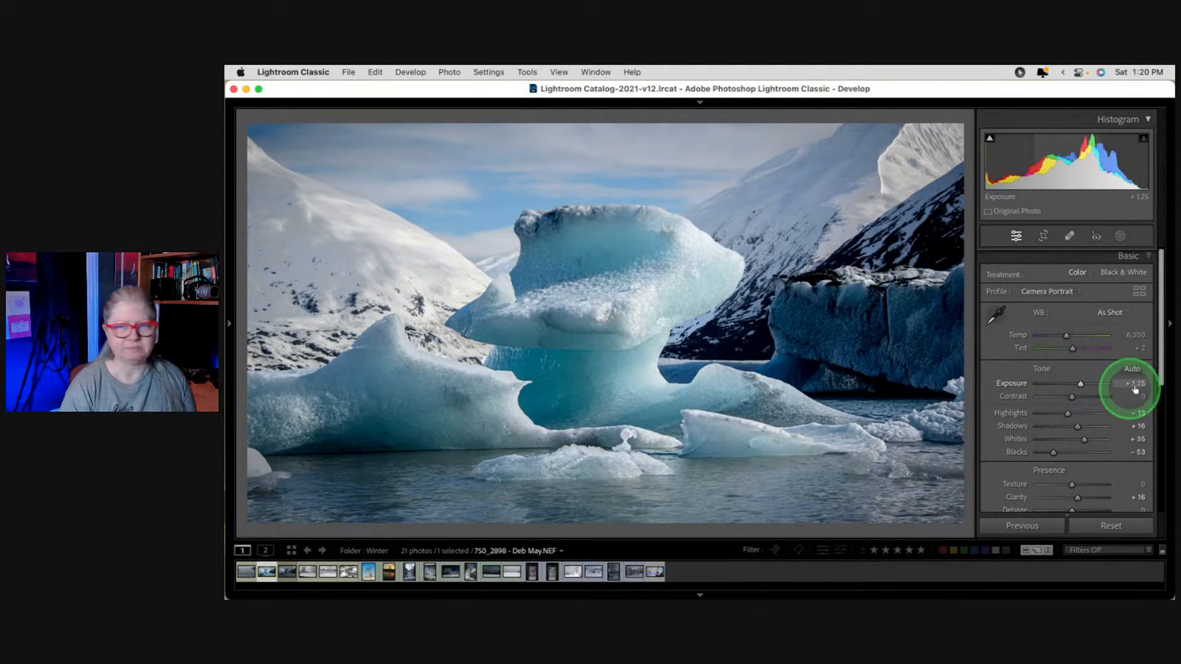
click(1053, 355)
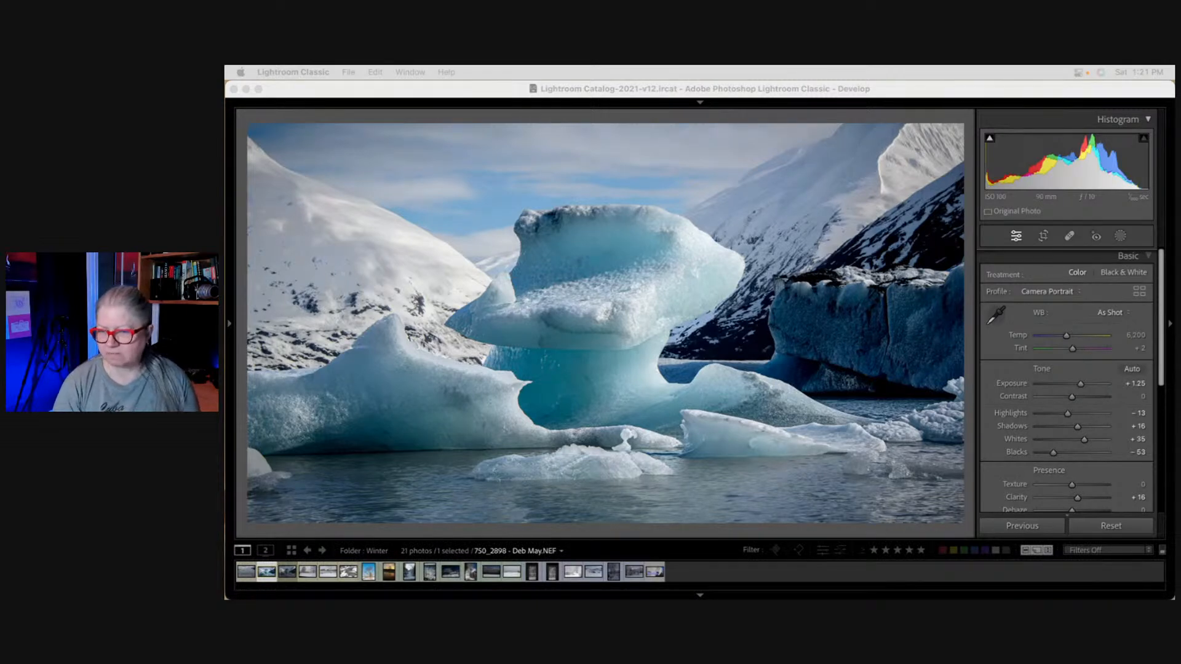
View the photo of stacked ice blocks enlarged from the library grid, and return to developing the edited iceberg photo.
click(833, 530)
key(g)
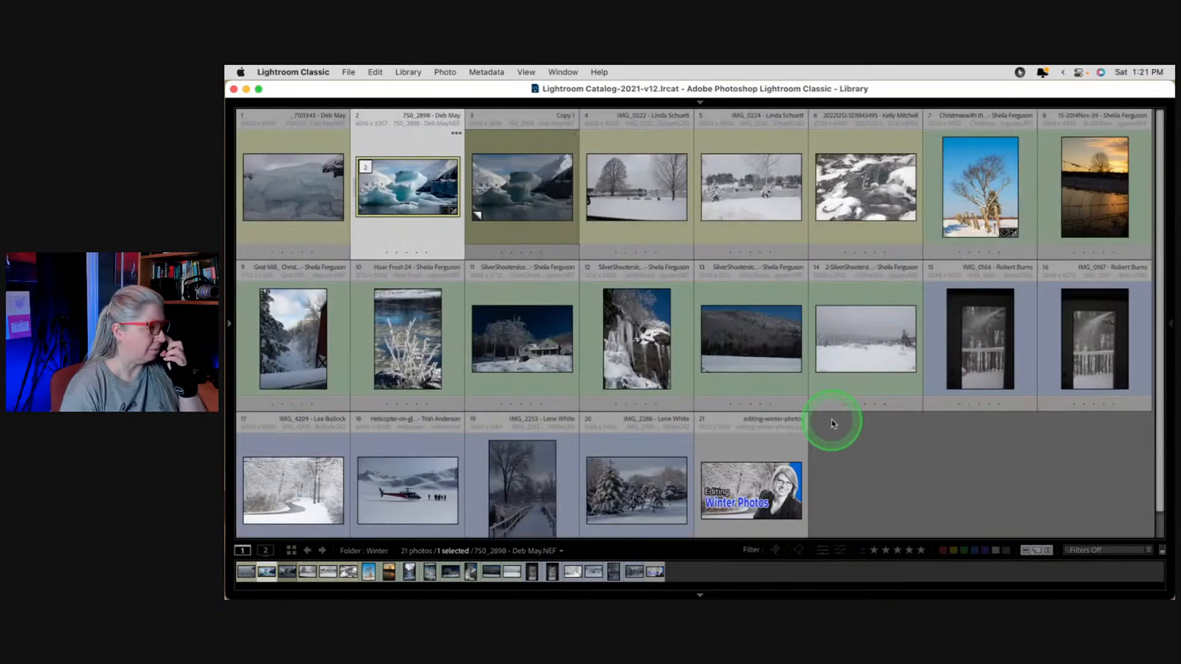
double_click(286, 204)
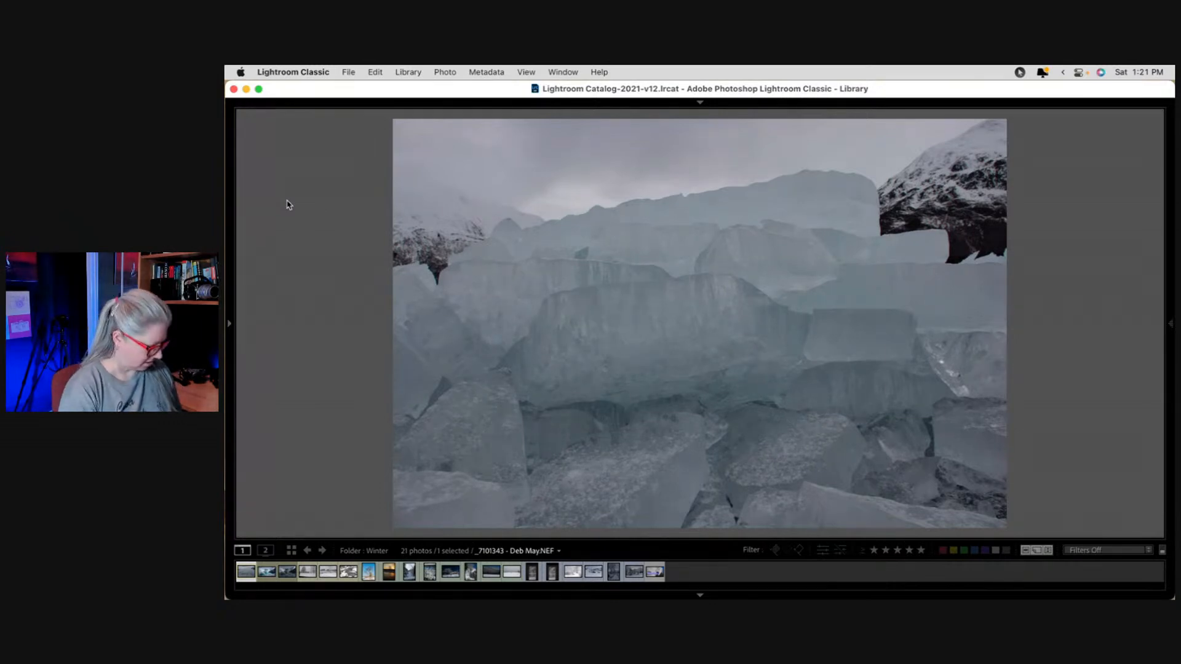
key(Right)
key(d)
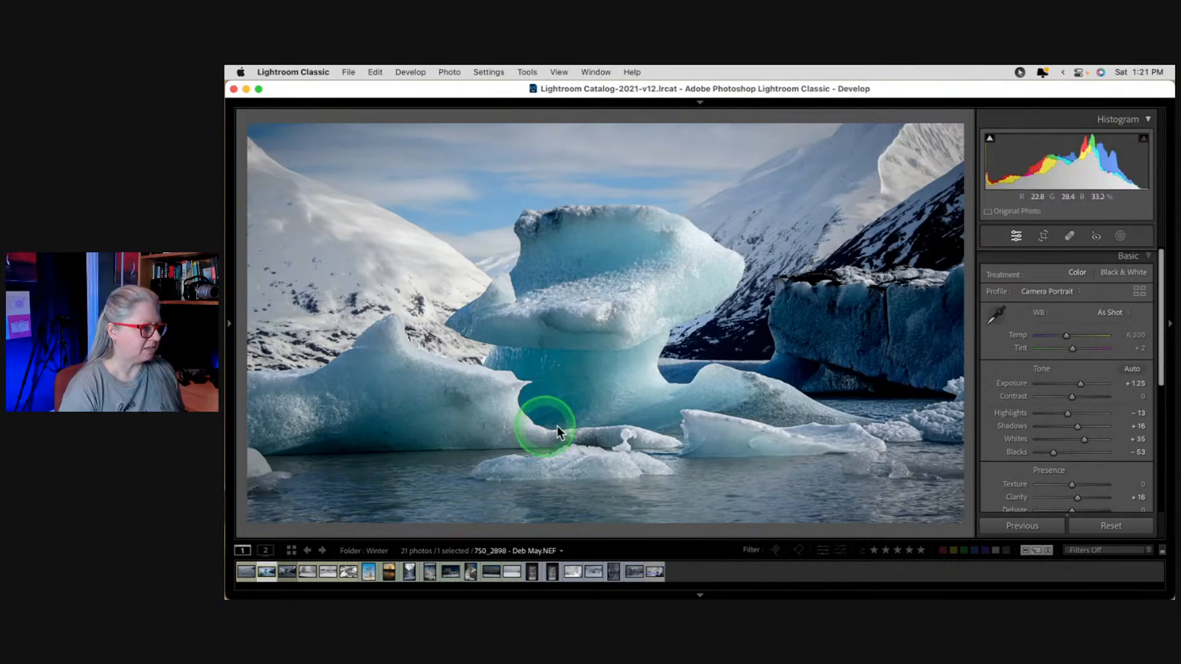
Copy all the iceberg photo's settings except the mountain mask, crop and healing, and paste them onto the photo of stacked ice blocks.
key(super+shift+c)
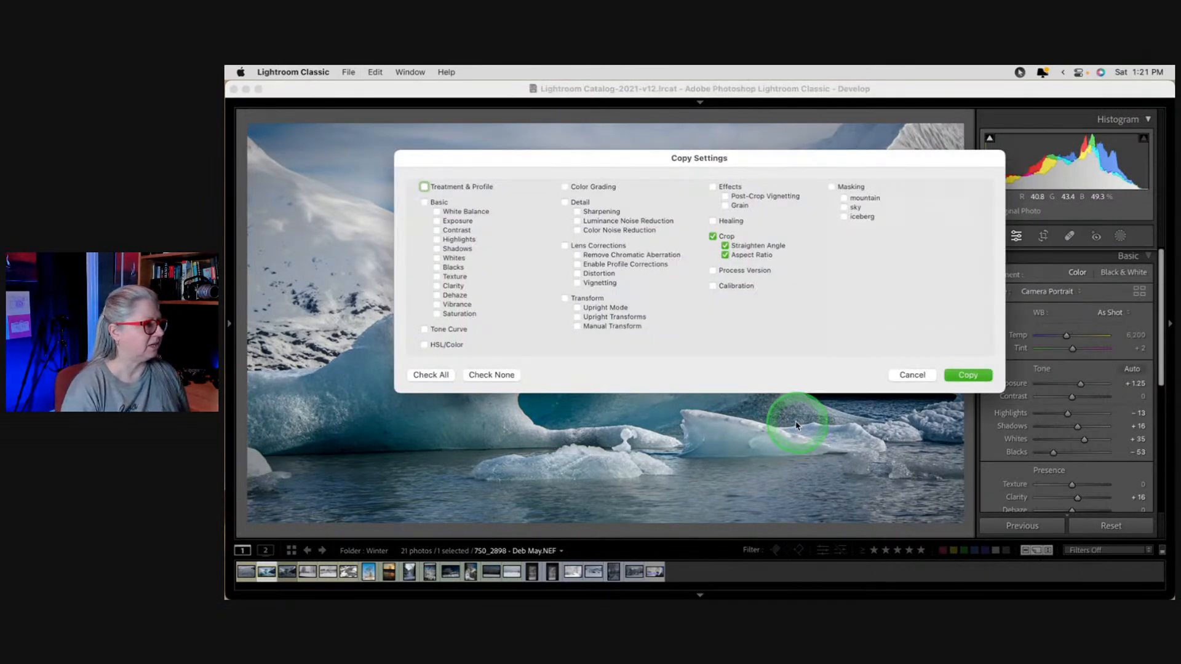
click(442, 374)
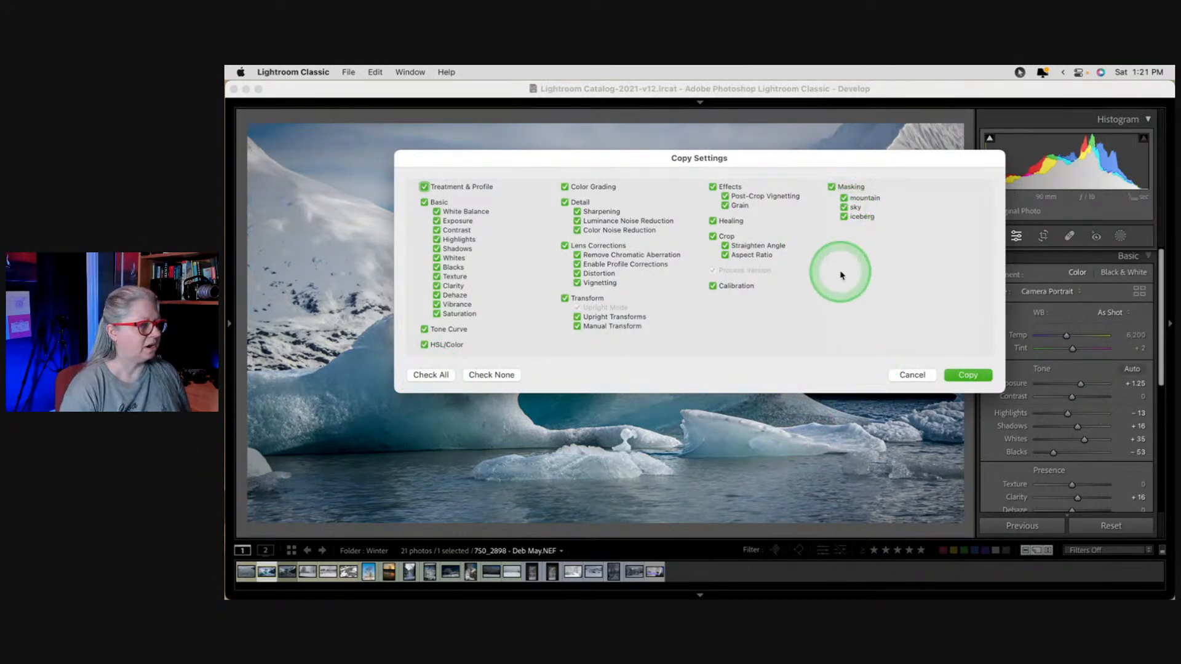
click(843, 198)
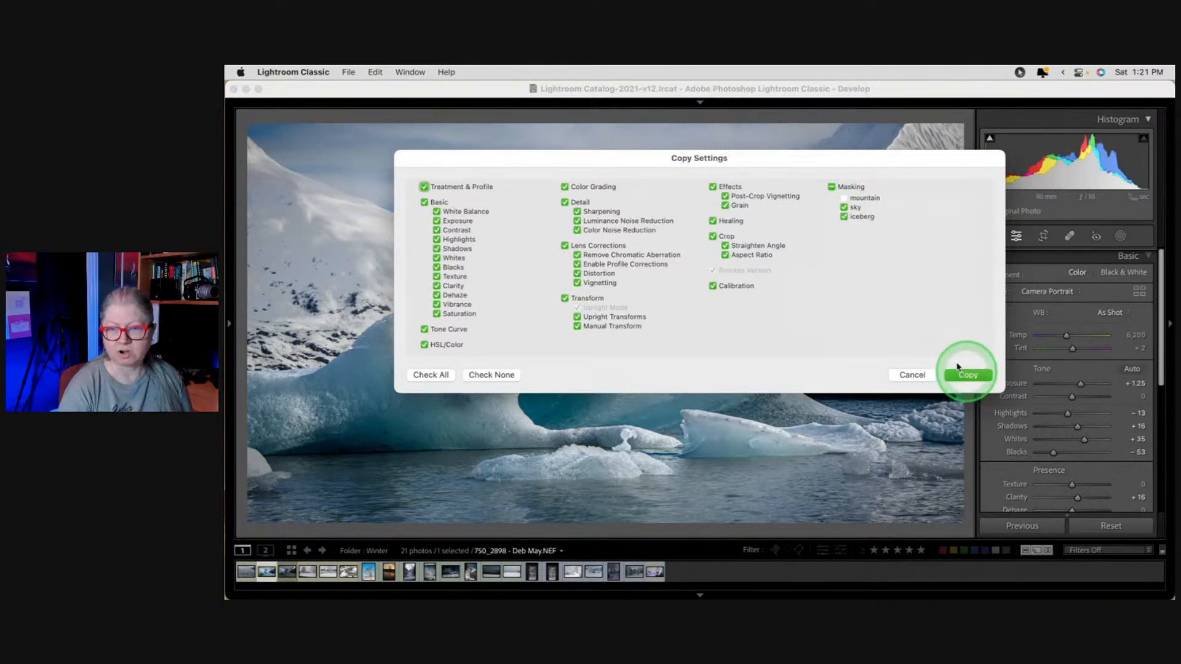
click(713, 236)
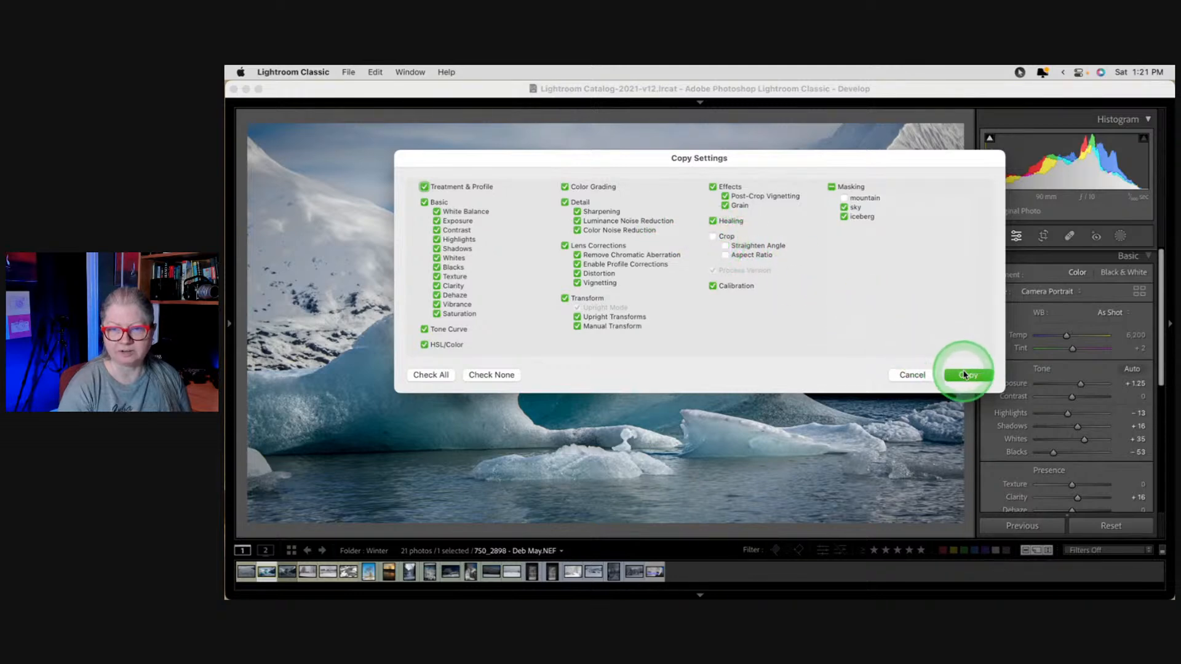
click(727, 221)
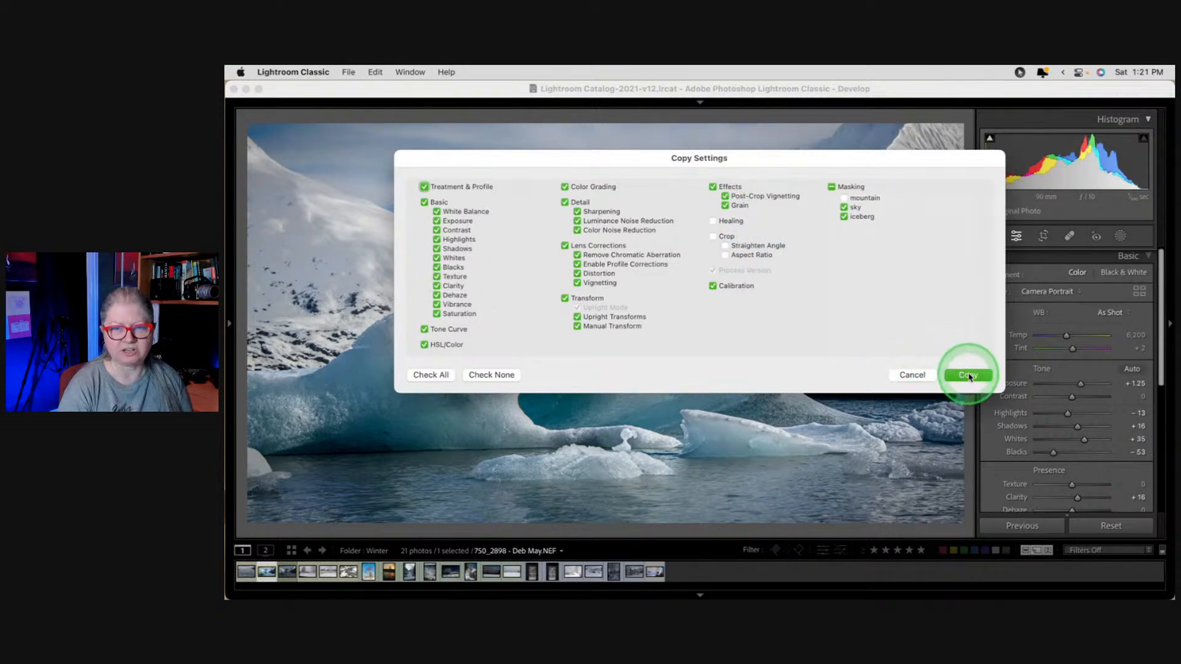
click(968, 376)
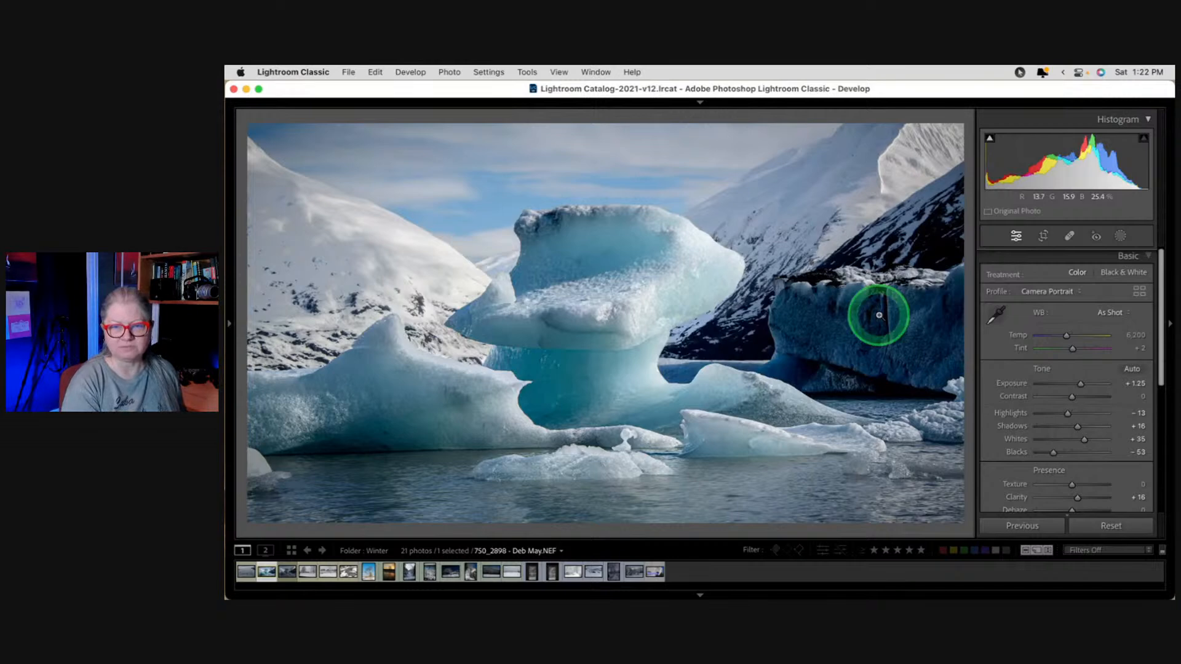
key(Left)
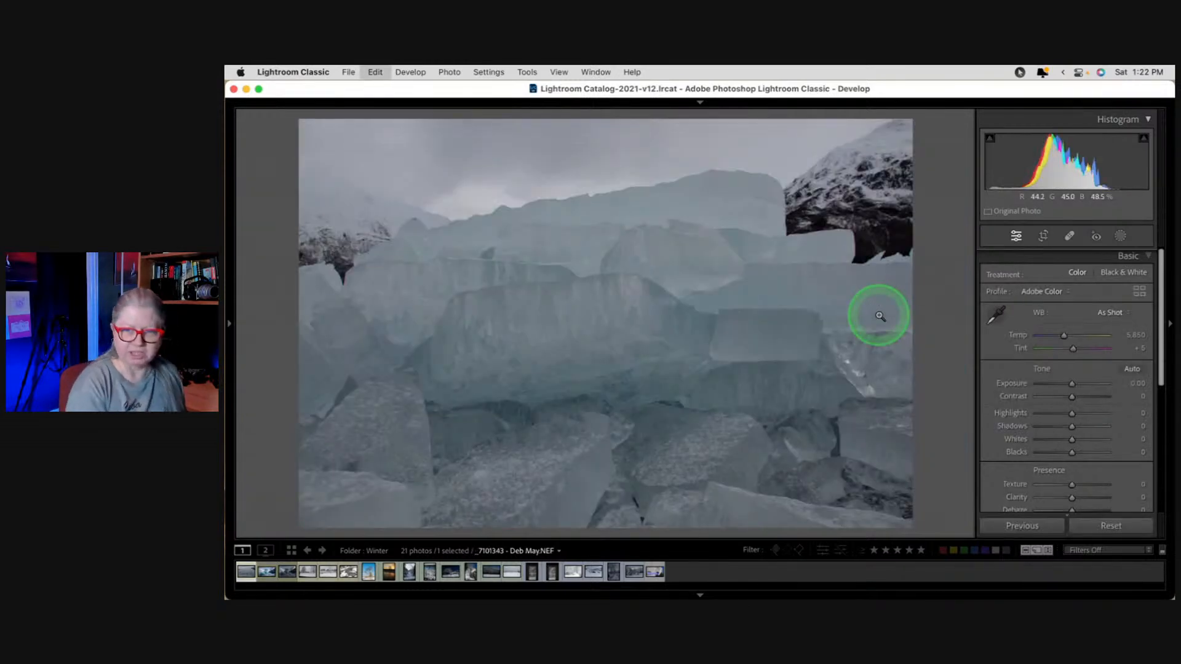
key(super+shift+v)
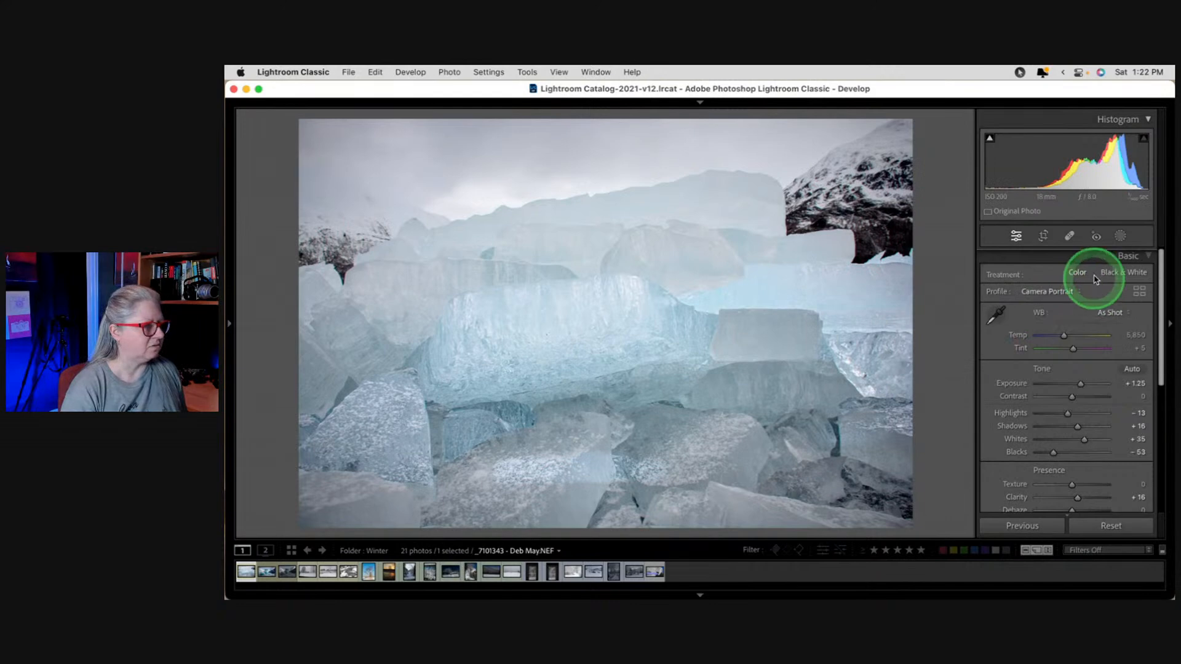
Examine the pasted iceberg and sky masks on the stacked ice photo, checking the area the sky mask covers.
click(1121, 237)
click(926, 228)
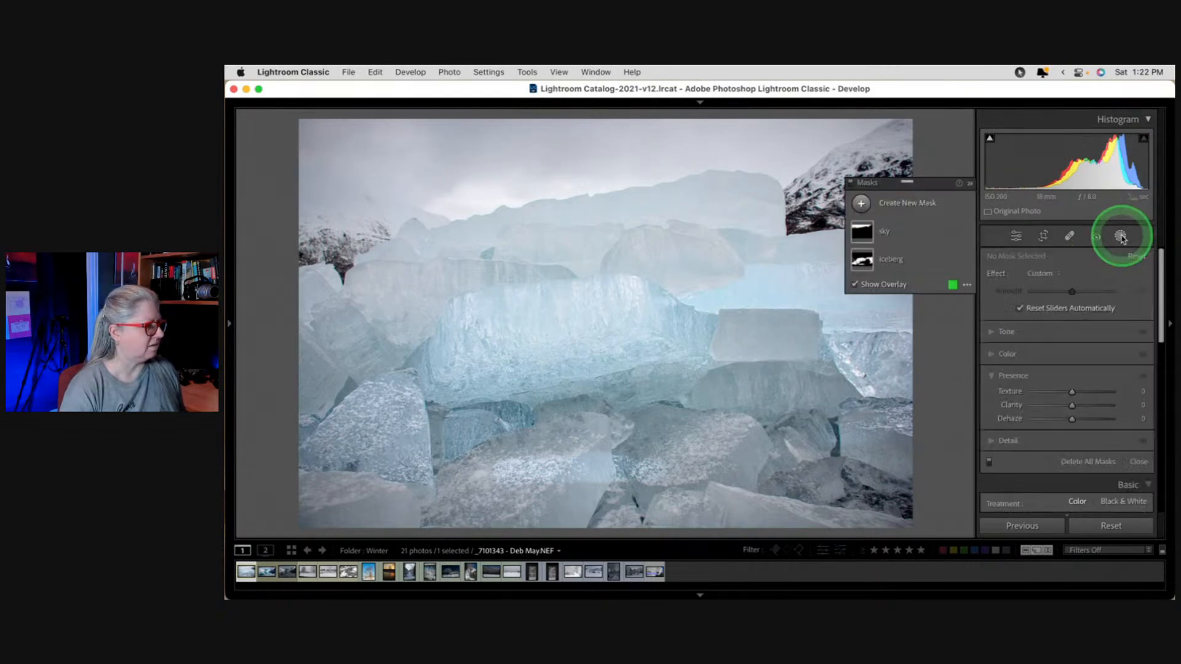
click(918, 263)
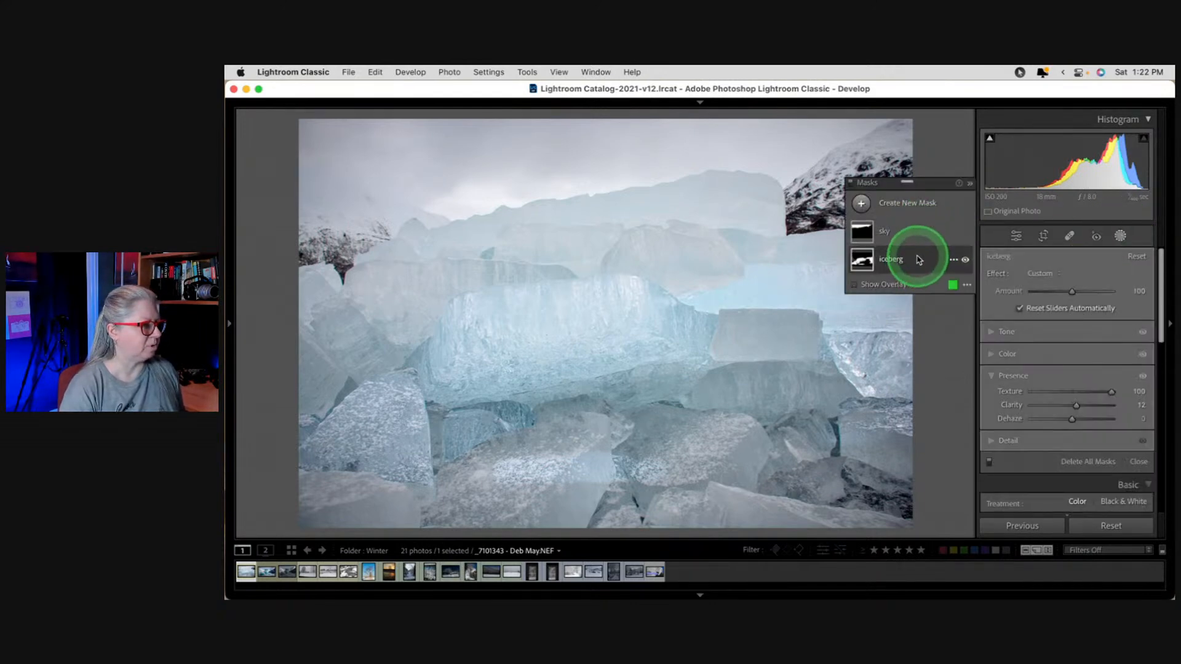
click(912, 233)
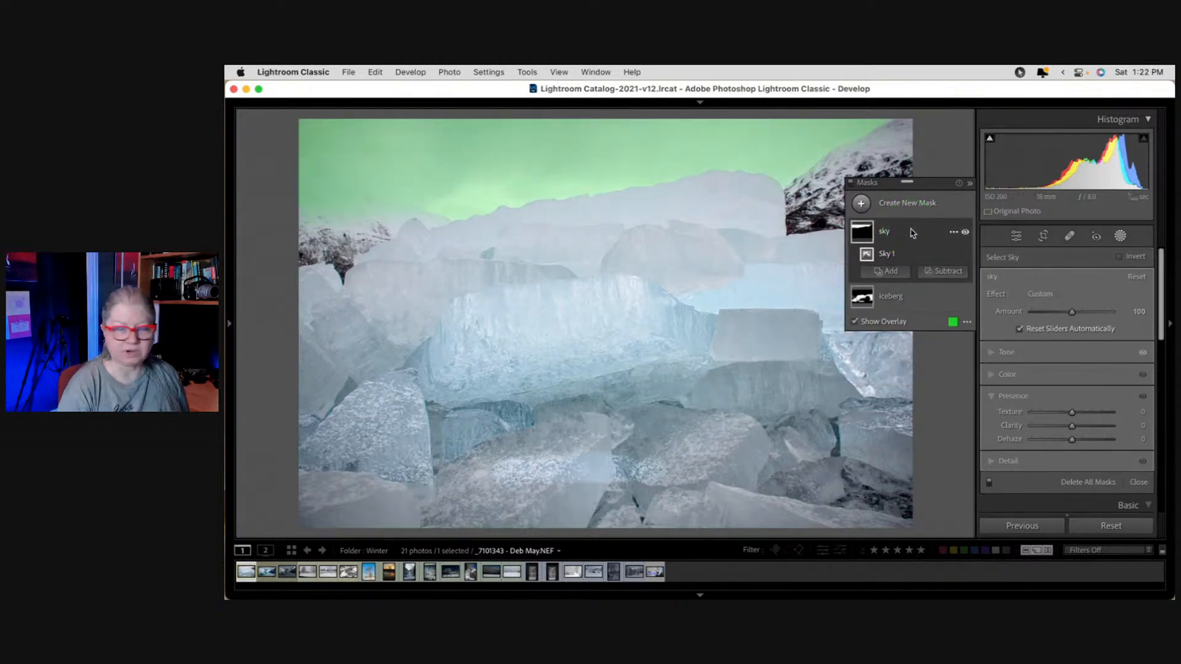
key(o)
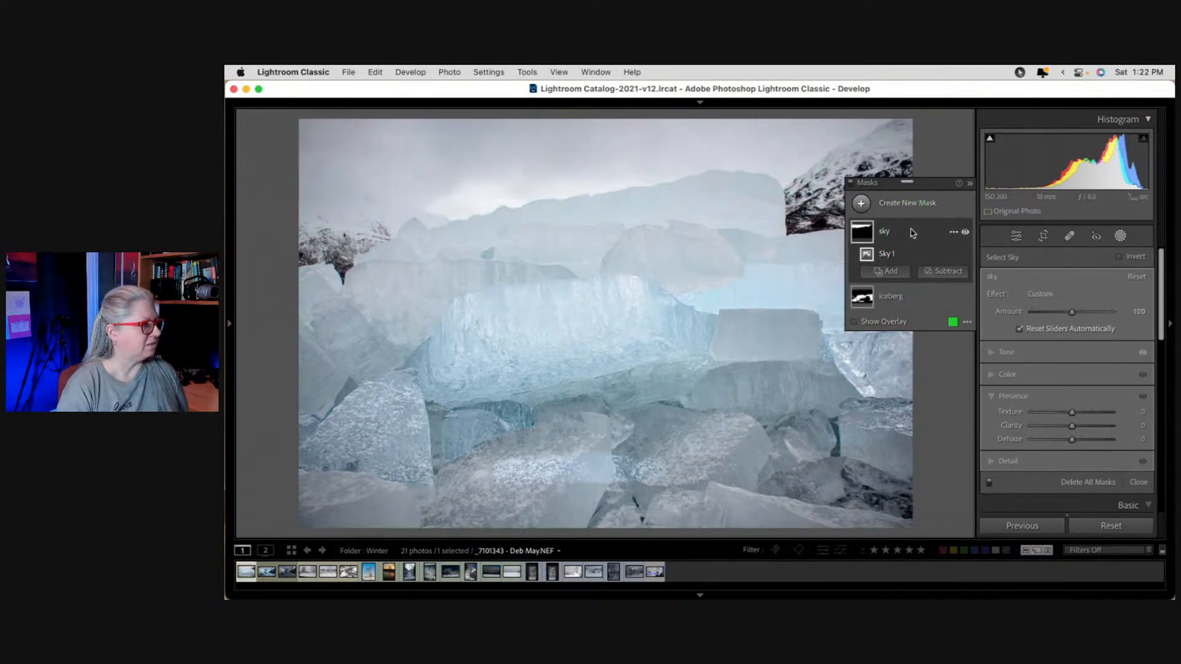
click(912, 232)
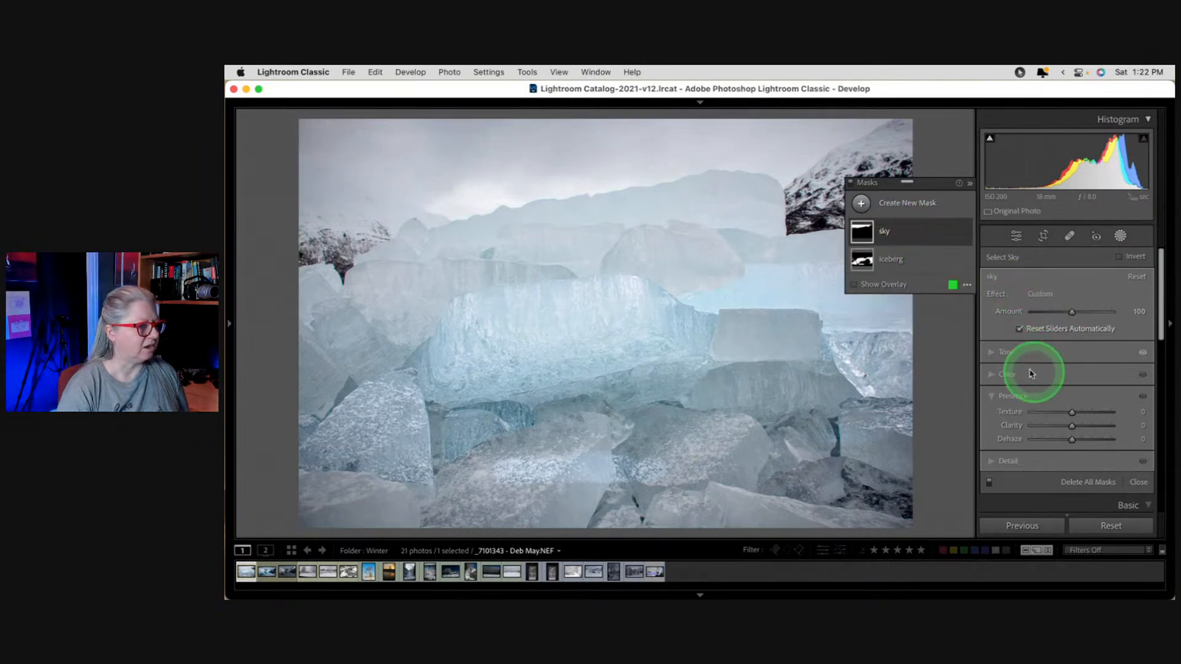
Show the sky mask's tone adjustments and toggle the mask off and on to judge its effect.
click(995, 355)
click(455, 207)
click(965, 233)
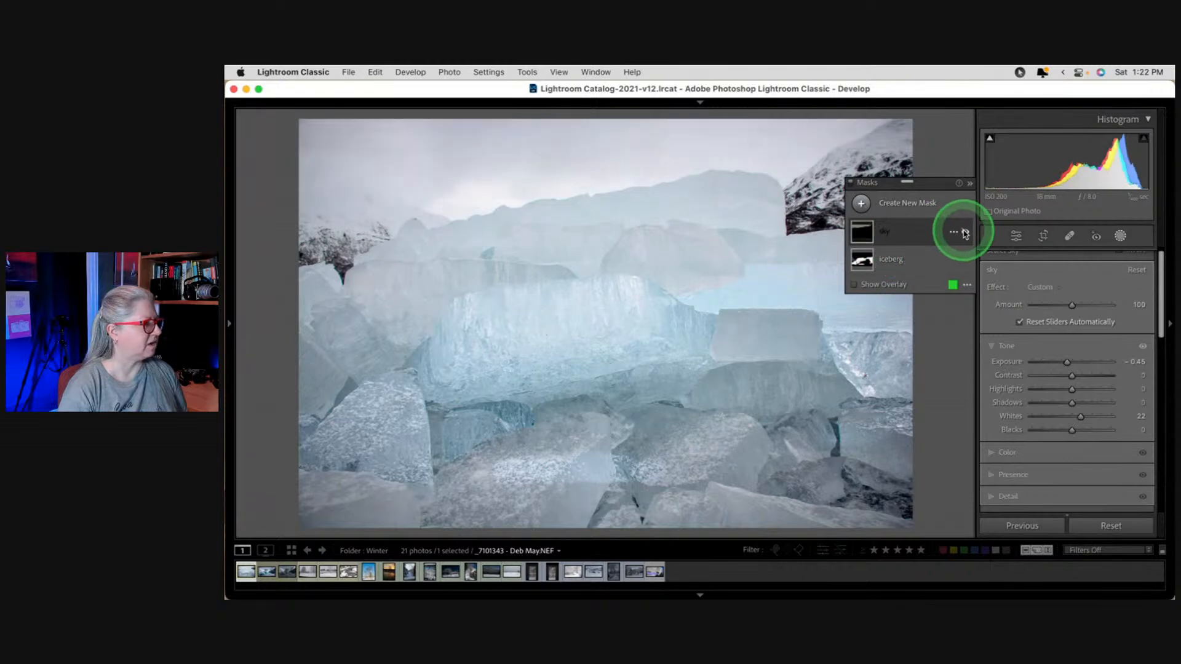
click(964, 233)
click(964, 233)
click(964, 233)
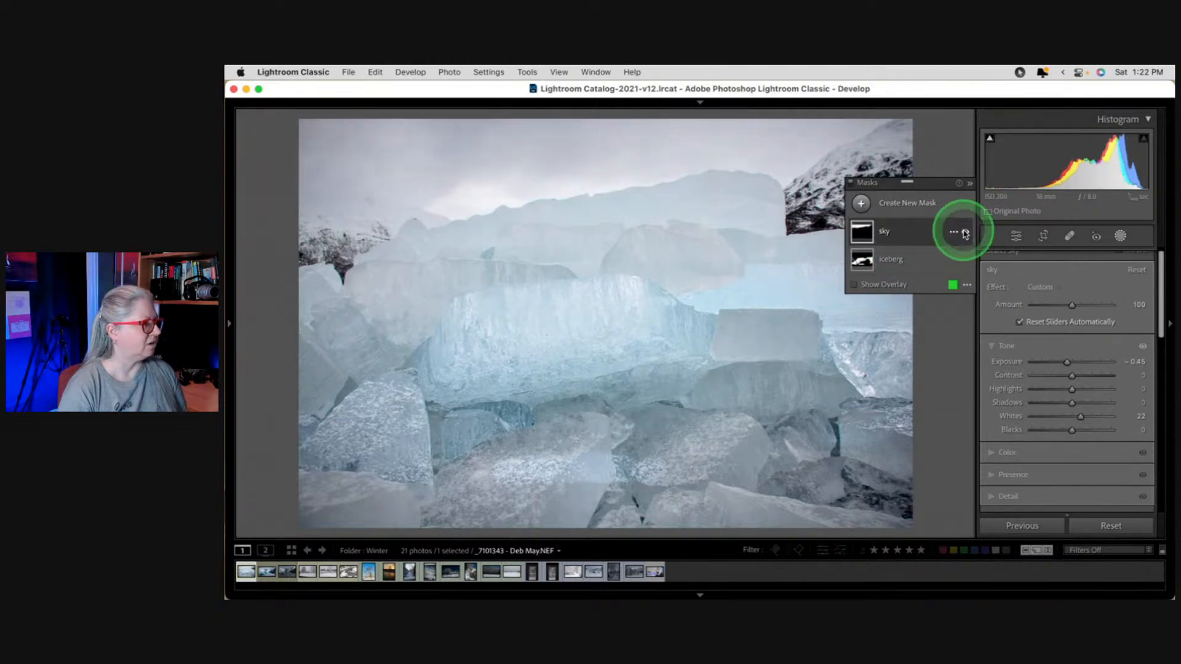
Examine the iceberg mask's components by hiding and showing Subject 1, Object 1 and Brush 1 in turn.
click(906, 259)
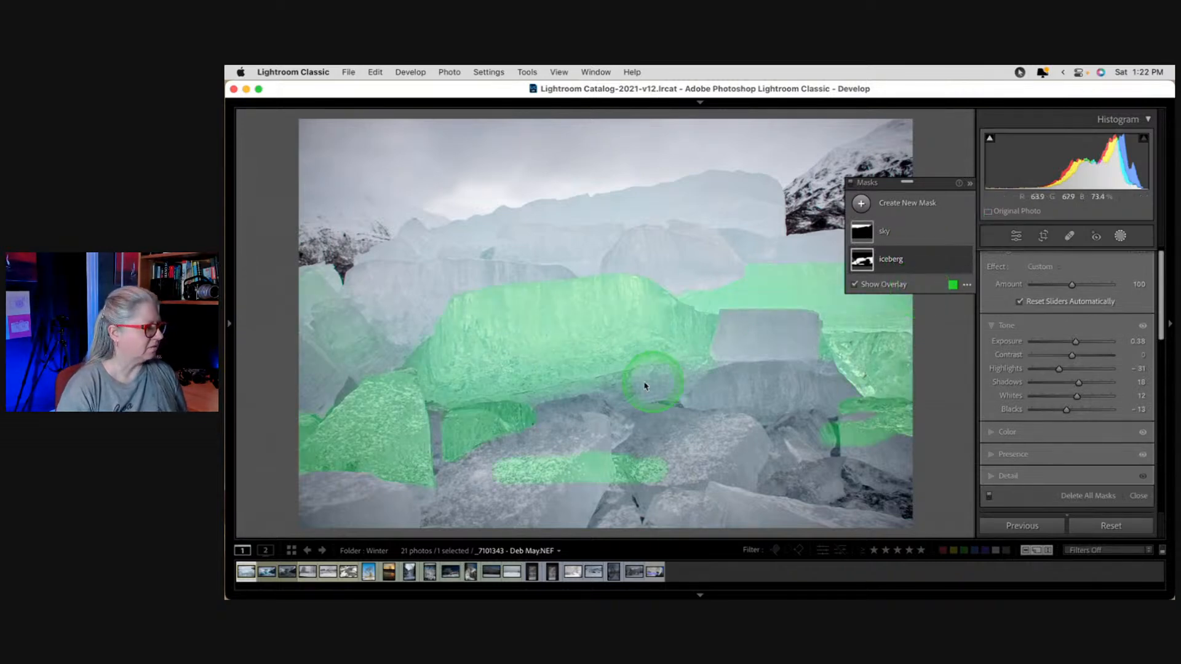
click(909, 258)
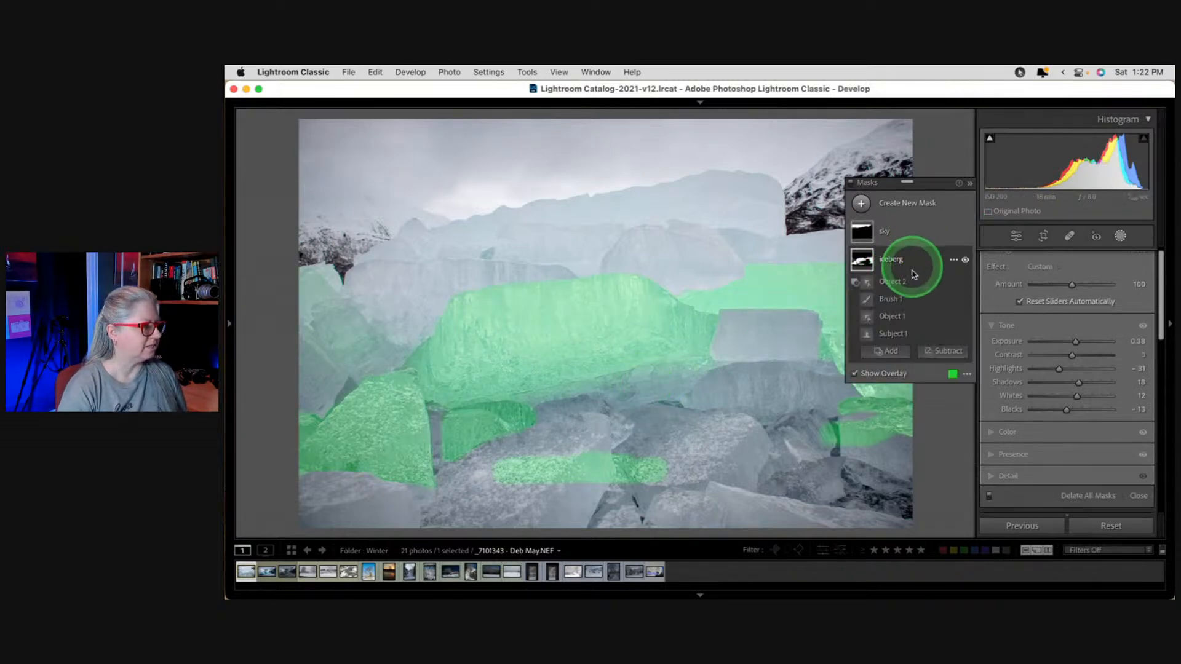
click(914, 334)
click(965, 334)
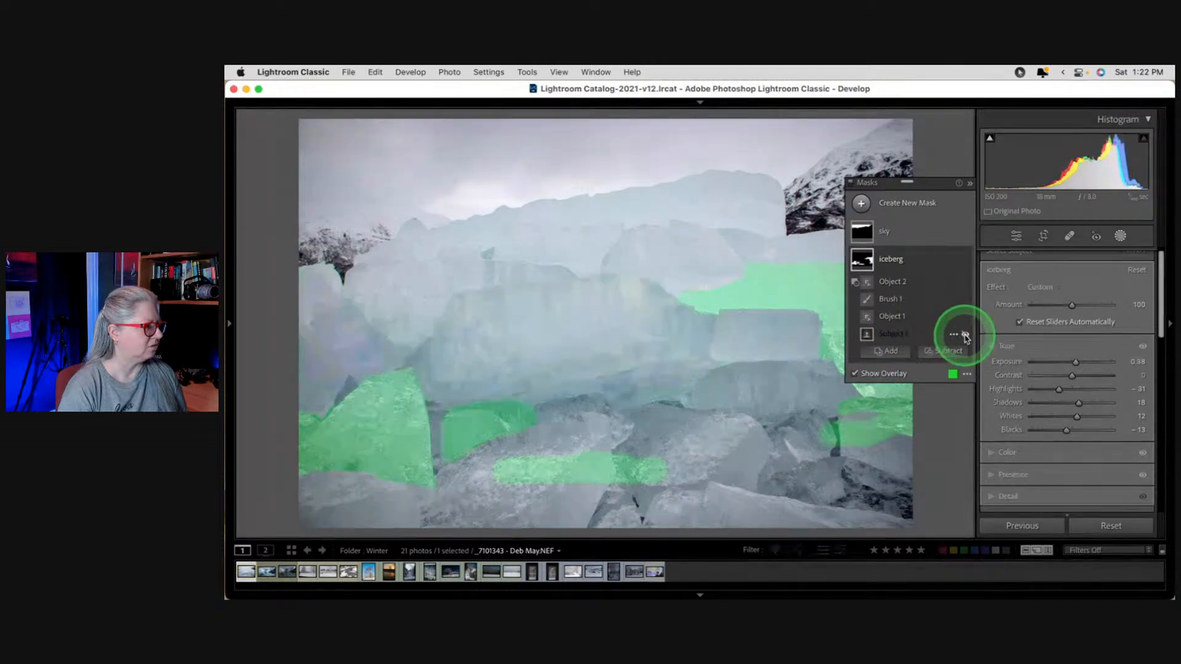
click(917, 316)
click(967, 317)
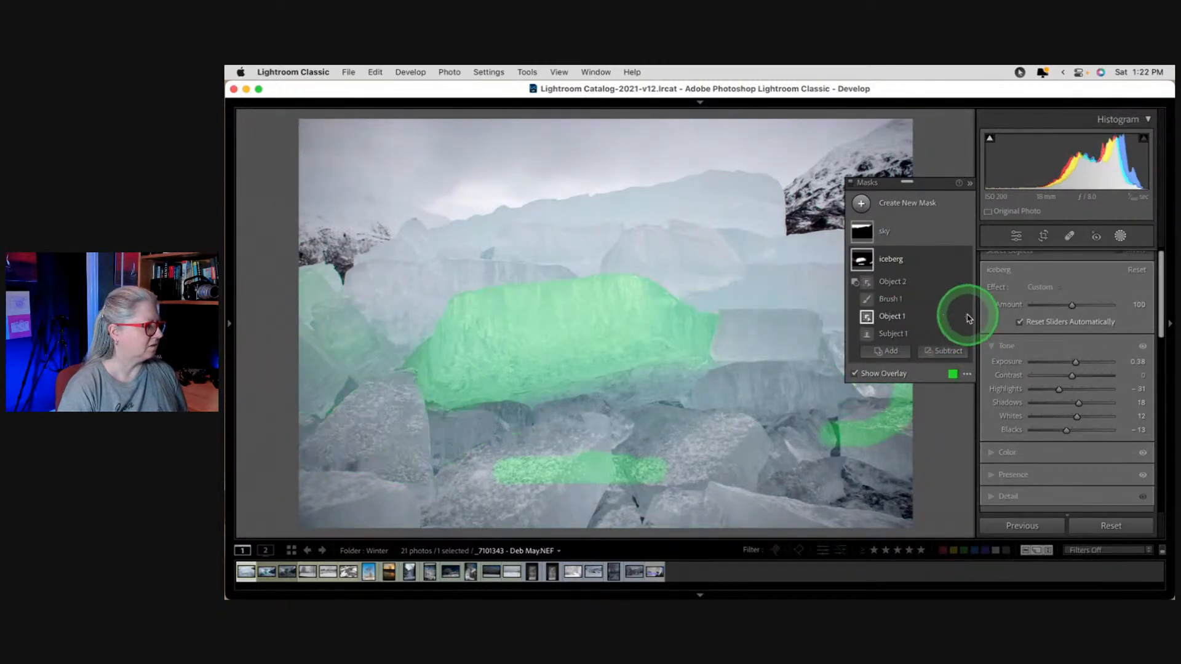
click(966, 318)
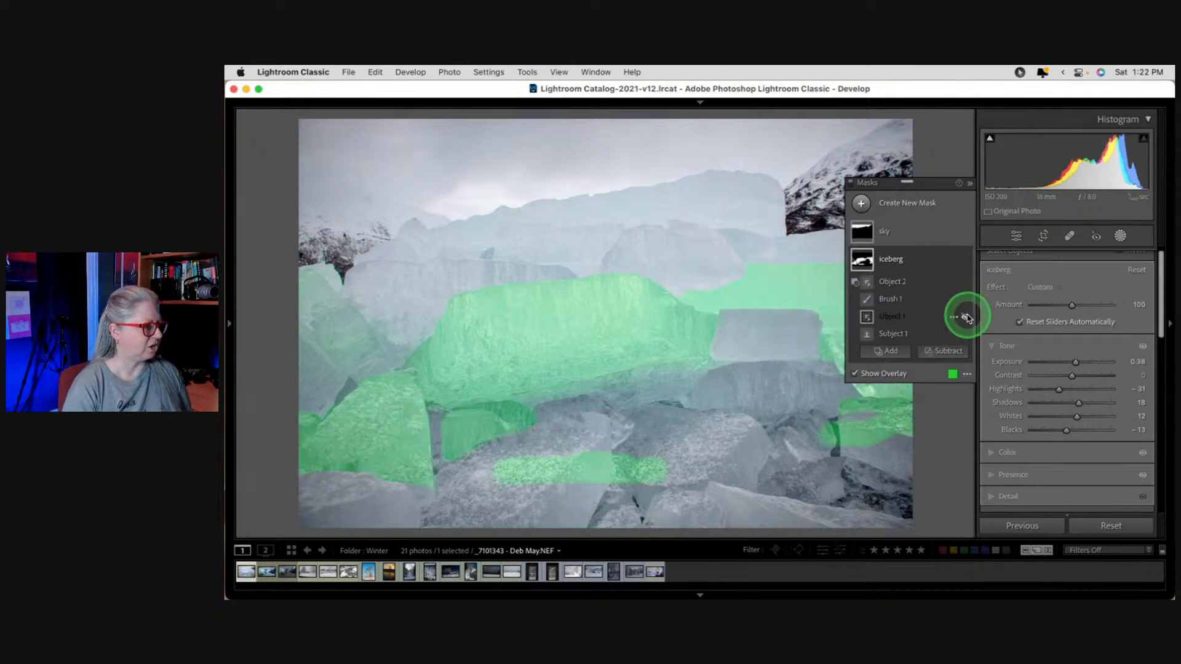
click(929, 310)
click(941, 306)
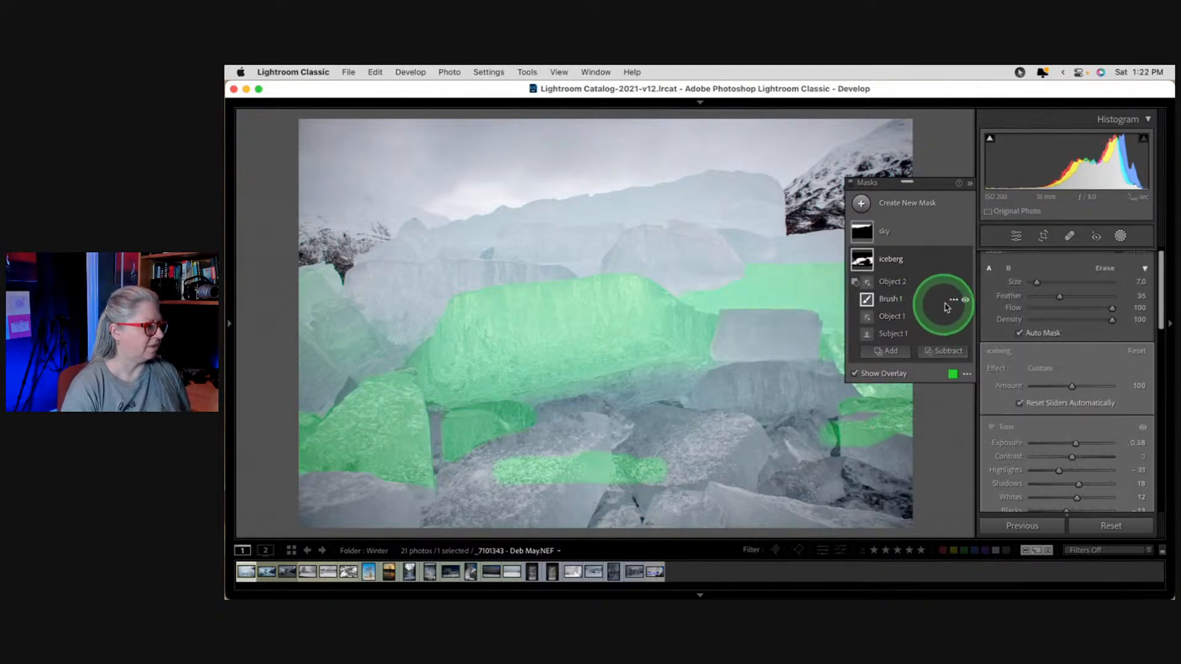
click(965, 302)
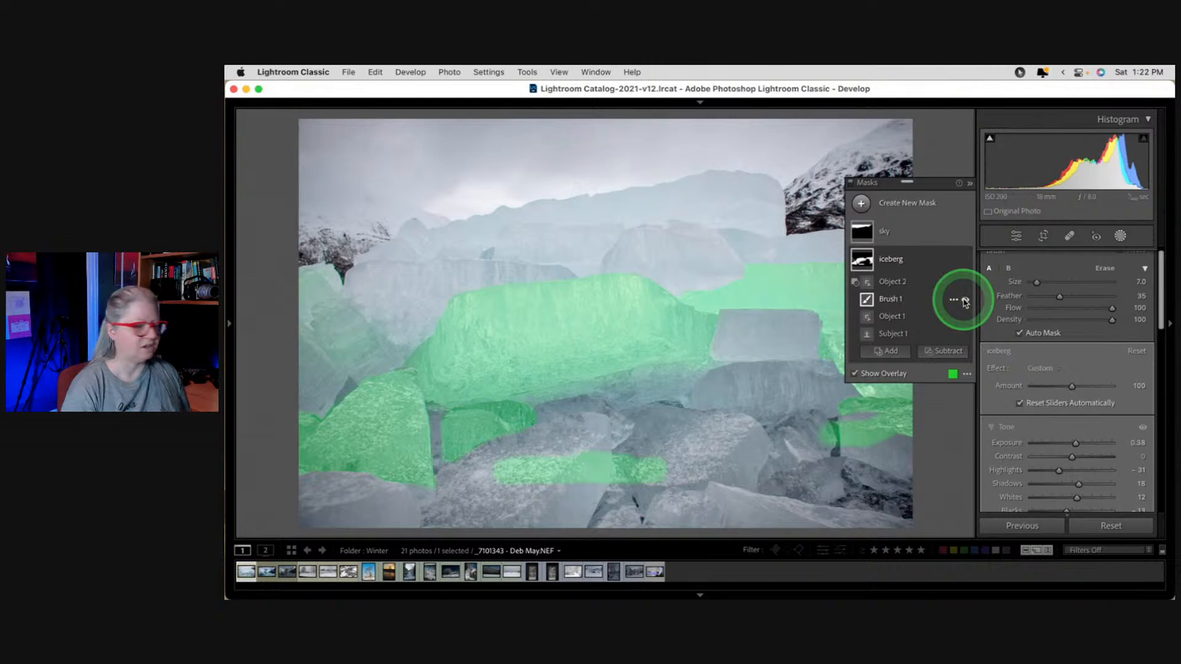
click(965, 302)
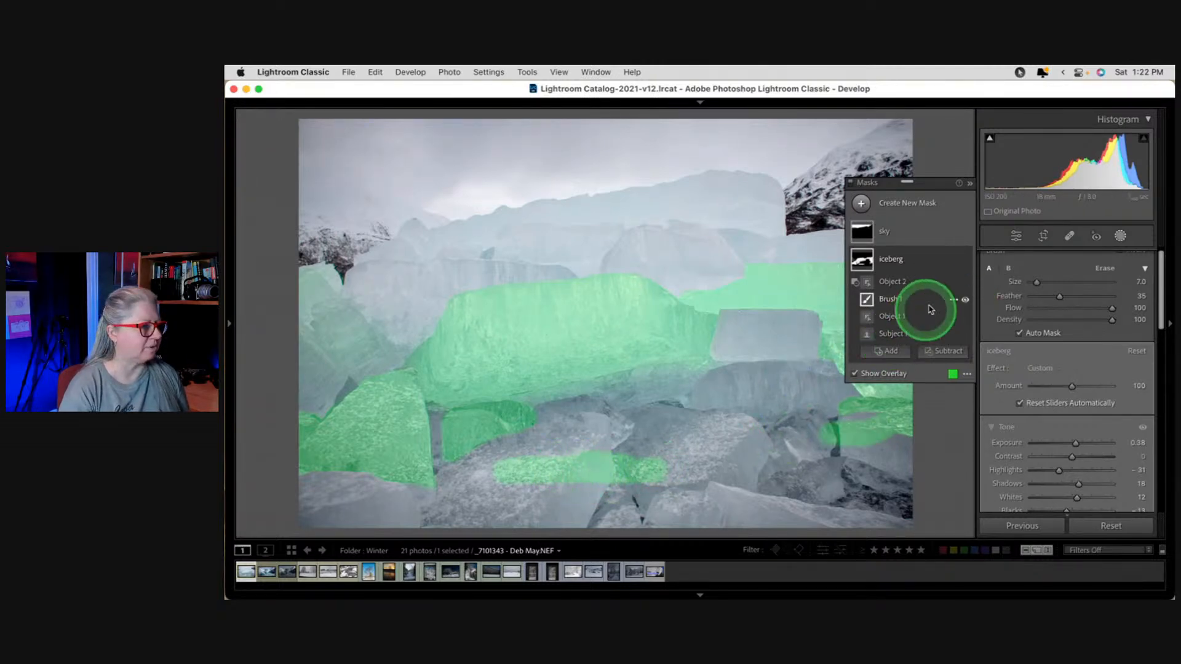
Hide the Brush 1 component of the iceberg mask to check its coverage, and delete it.
click(955, 300)
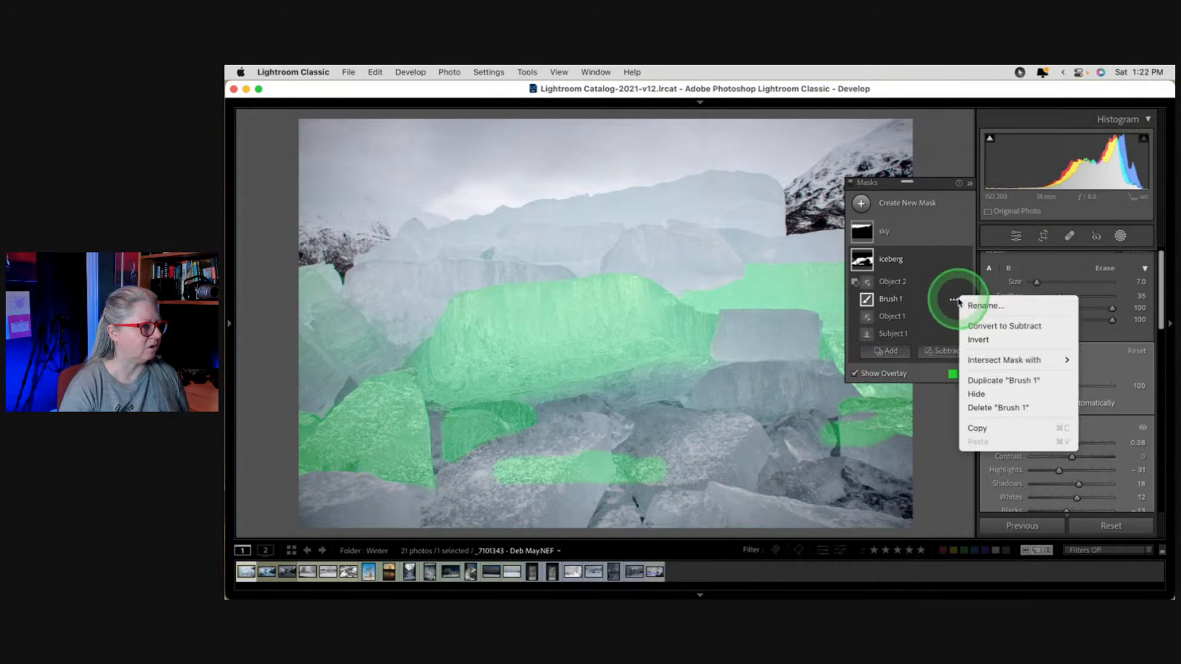
click(975, 394)
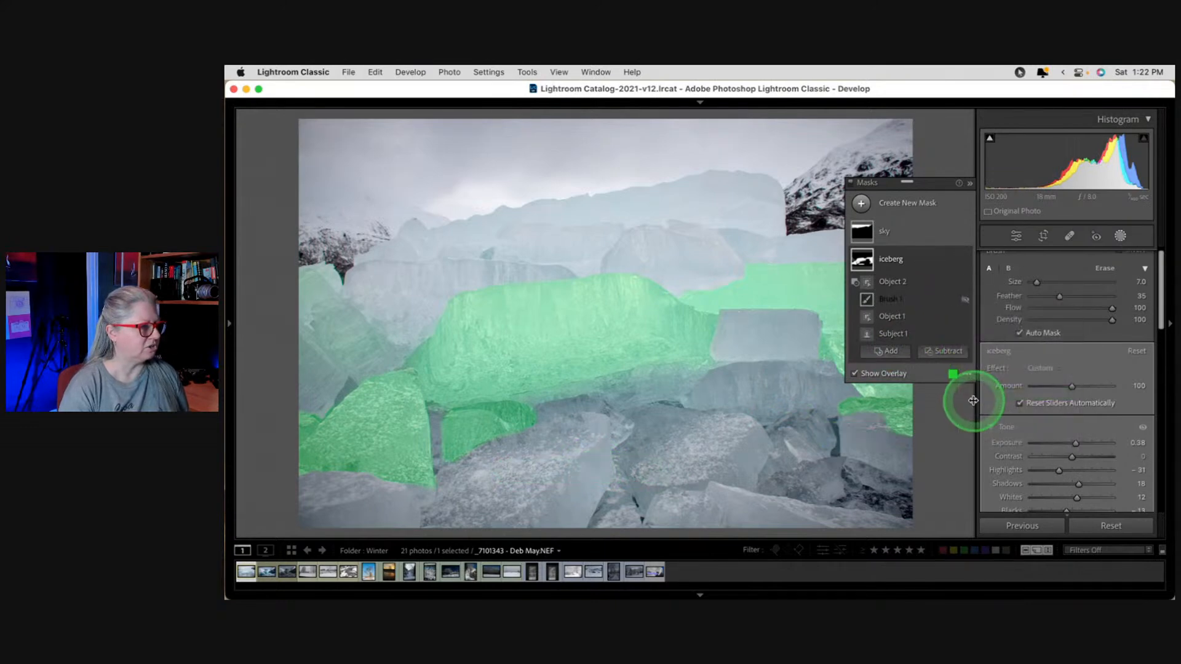
click(955, 300)
click(984, 409)
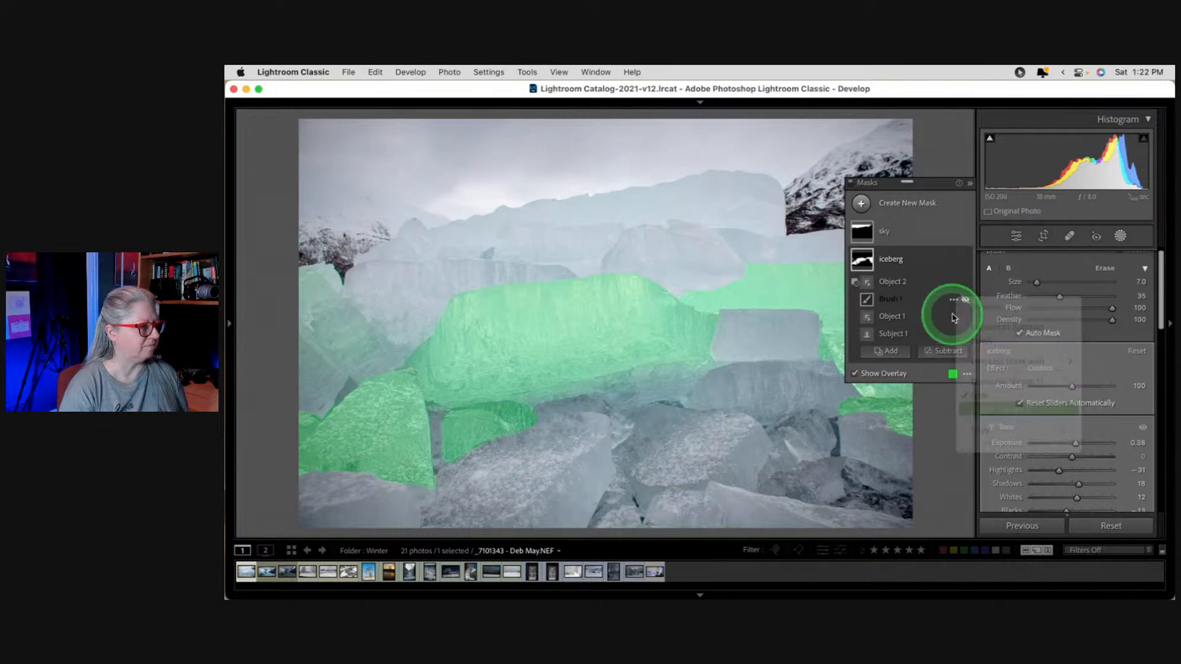
Check the subtracted Object 2 component of the iceberg mask by hiding and showing it, and delete it.
click(926, 287)
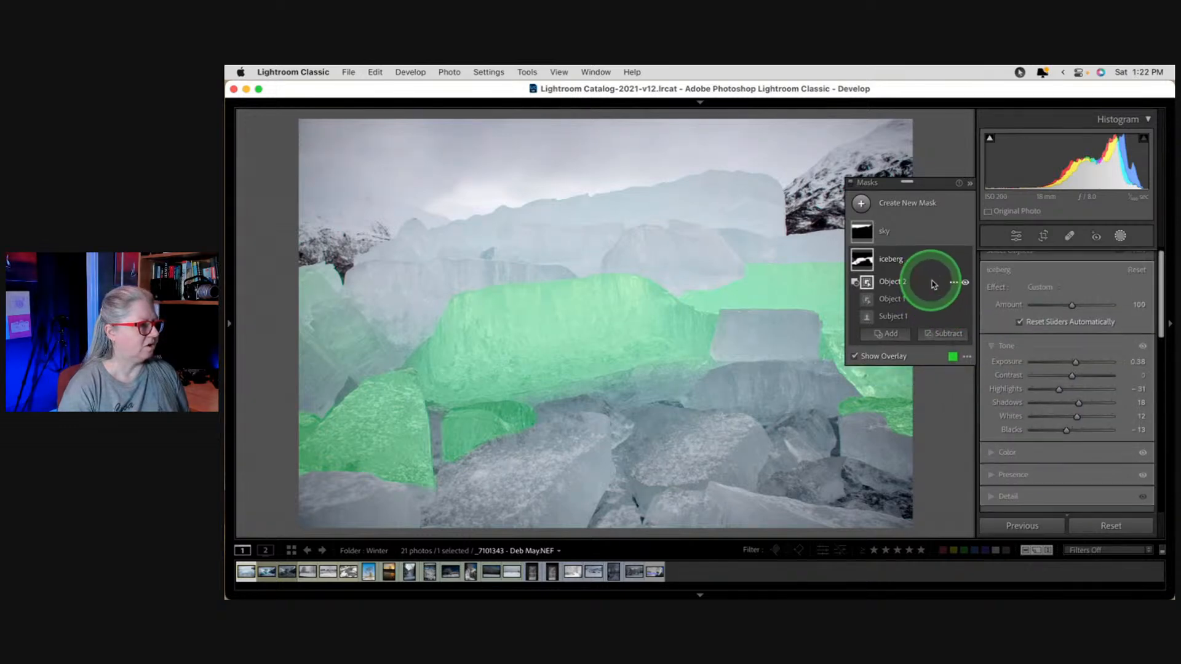
click(965, 282)
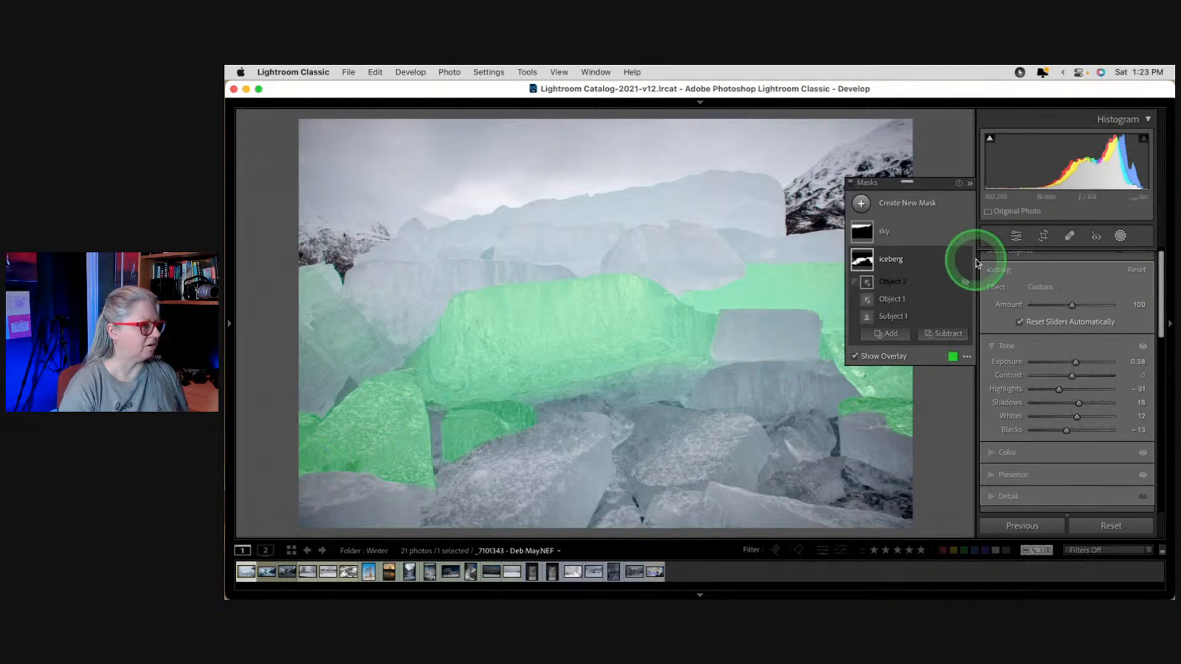
right_click(952, 282)
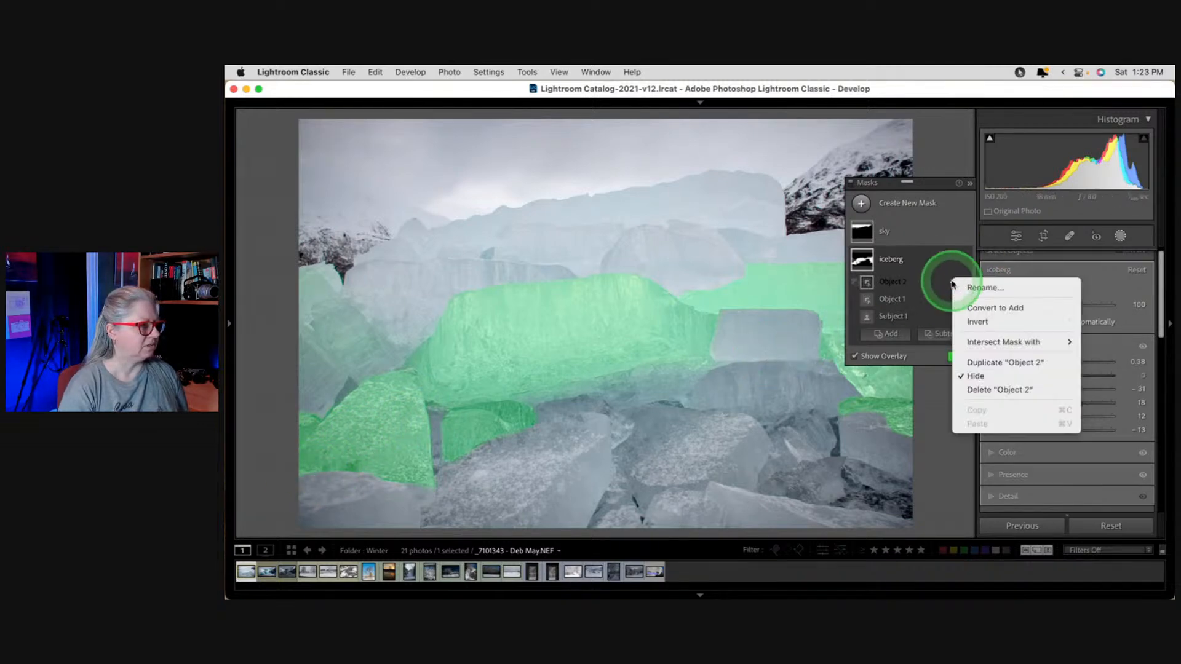
click(964, 377)
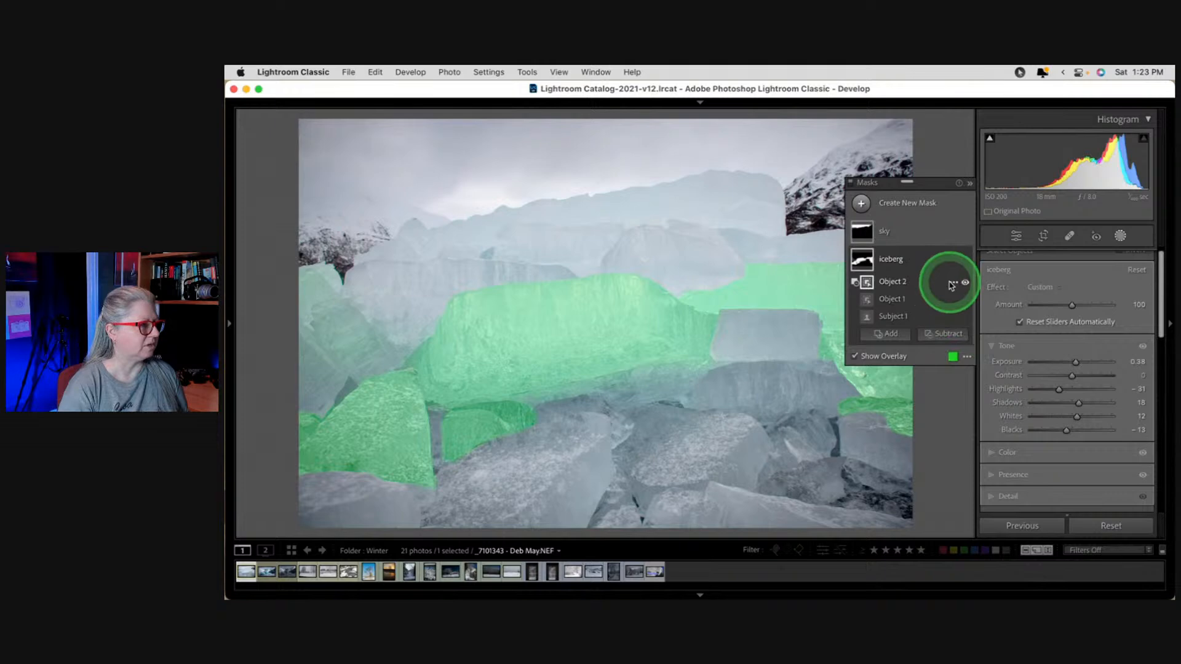
click(951, 284)
click(963, 391)
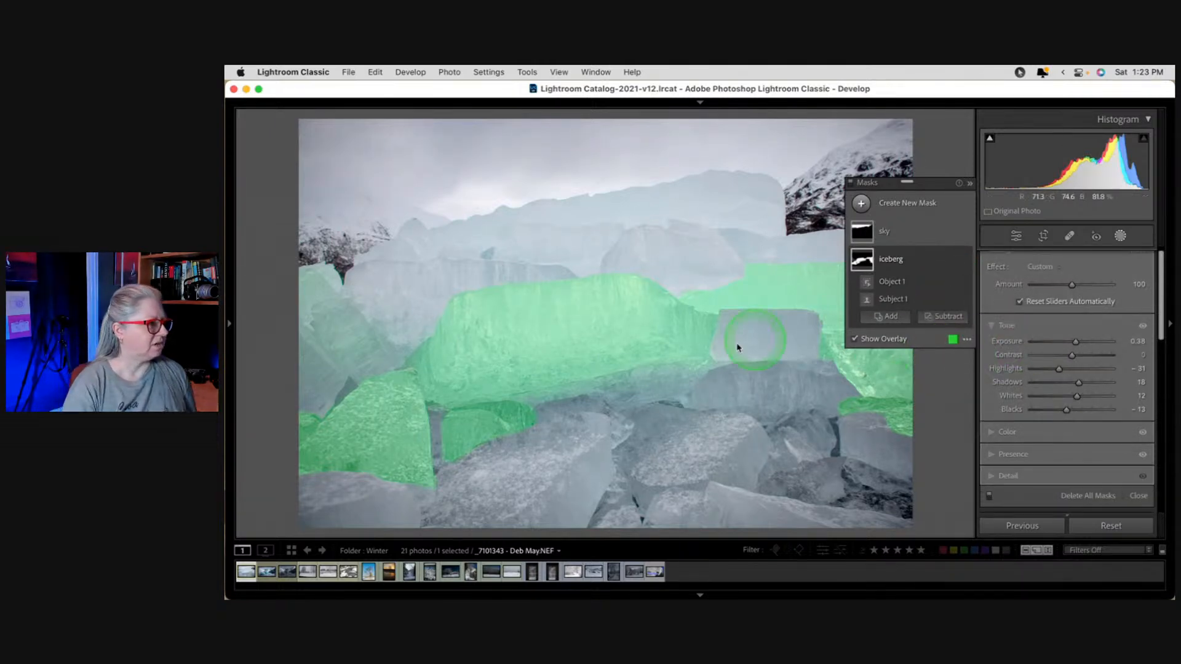
Add an object selection to the iceberg mask using a rectangle around the stacked ice blocks, keeping the Masks panel clear of them.
drag(941, 179, 937, 119)
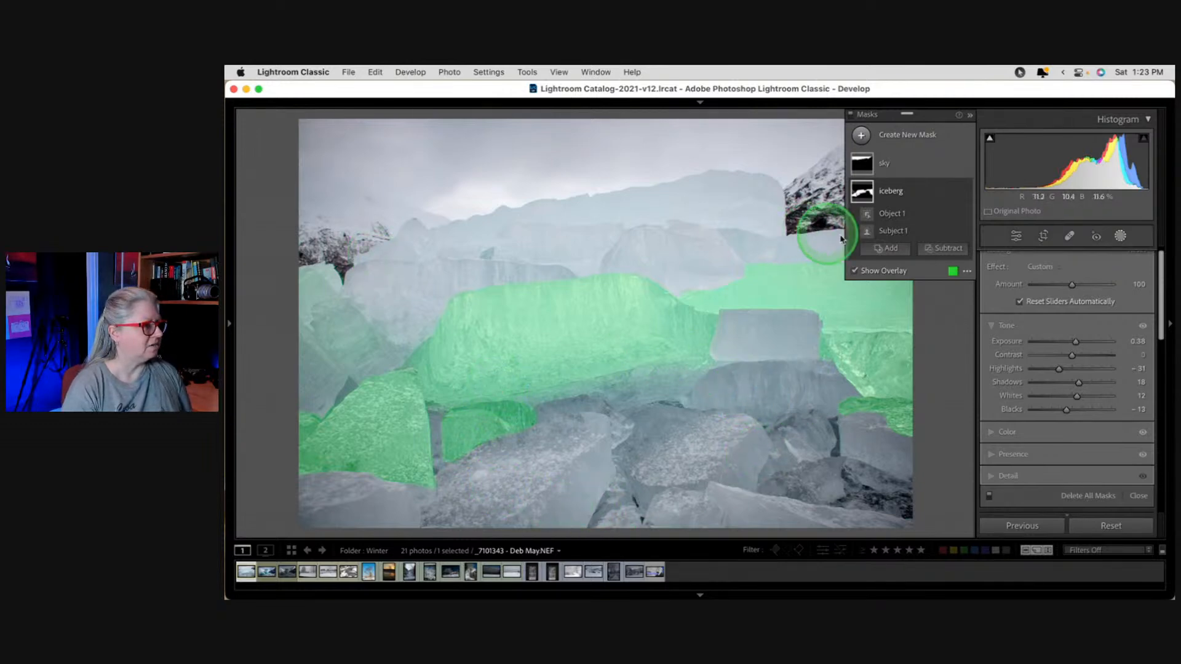
click(891, 248)
click(888, 361)
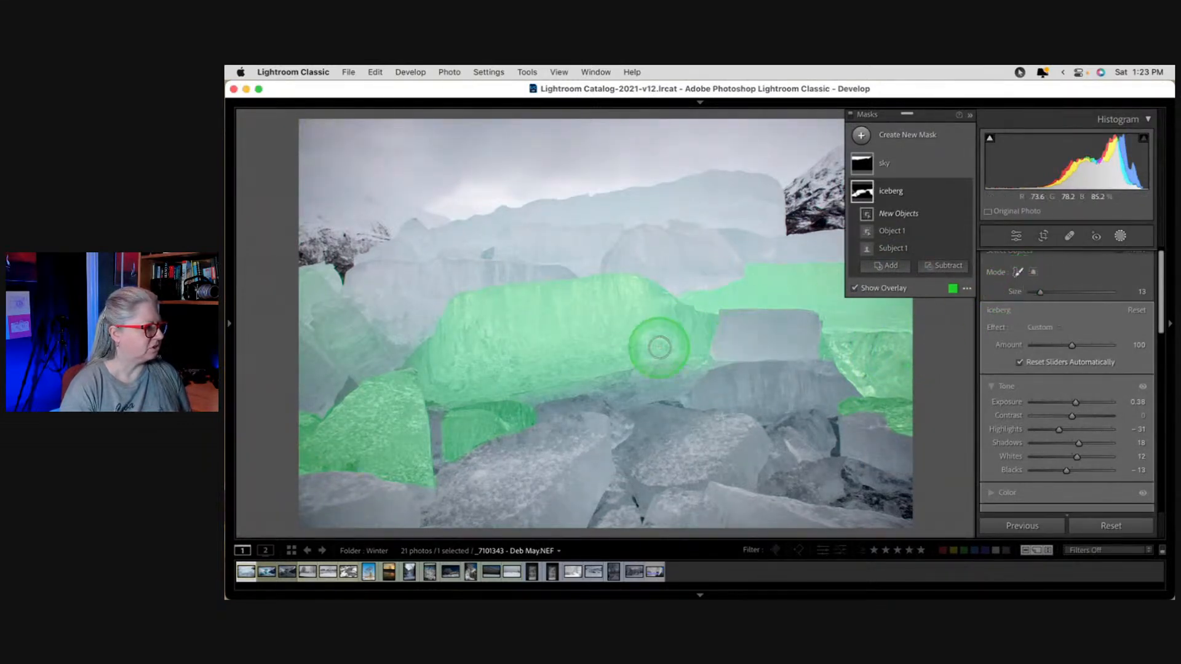
click(1033, 272)
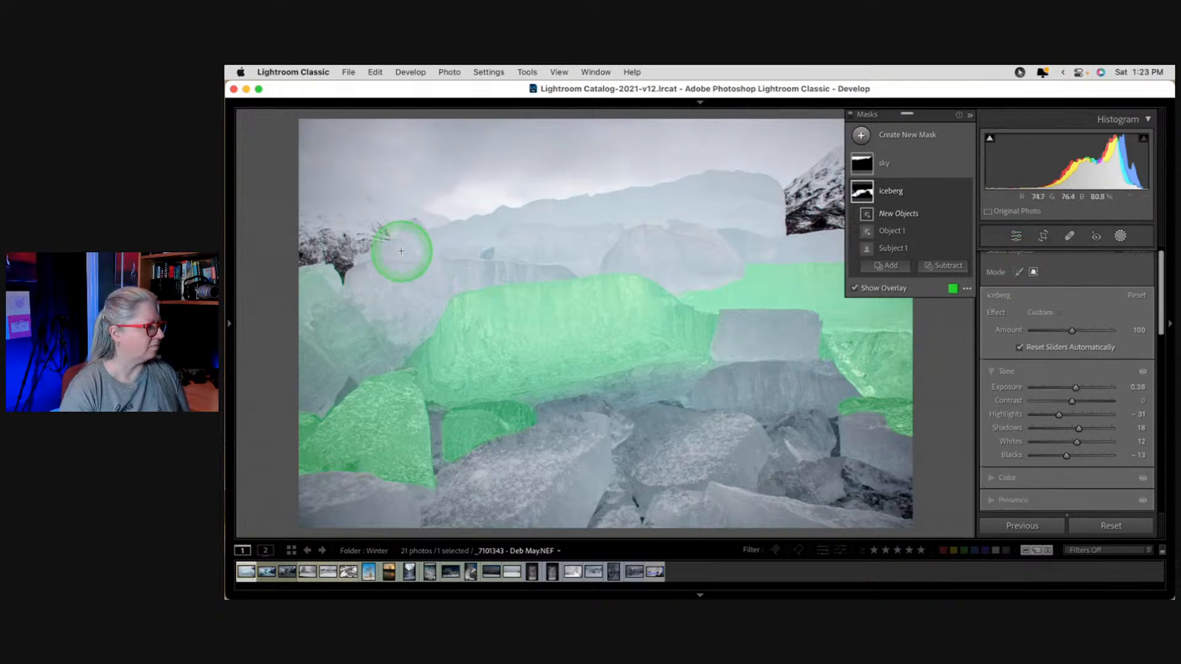
drag(396, 232, 832, 479)
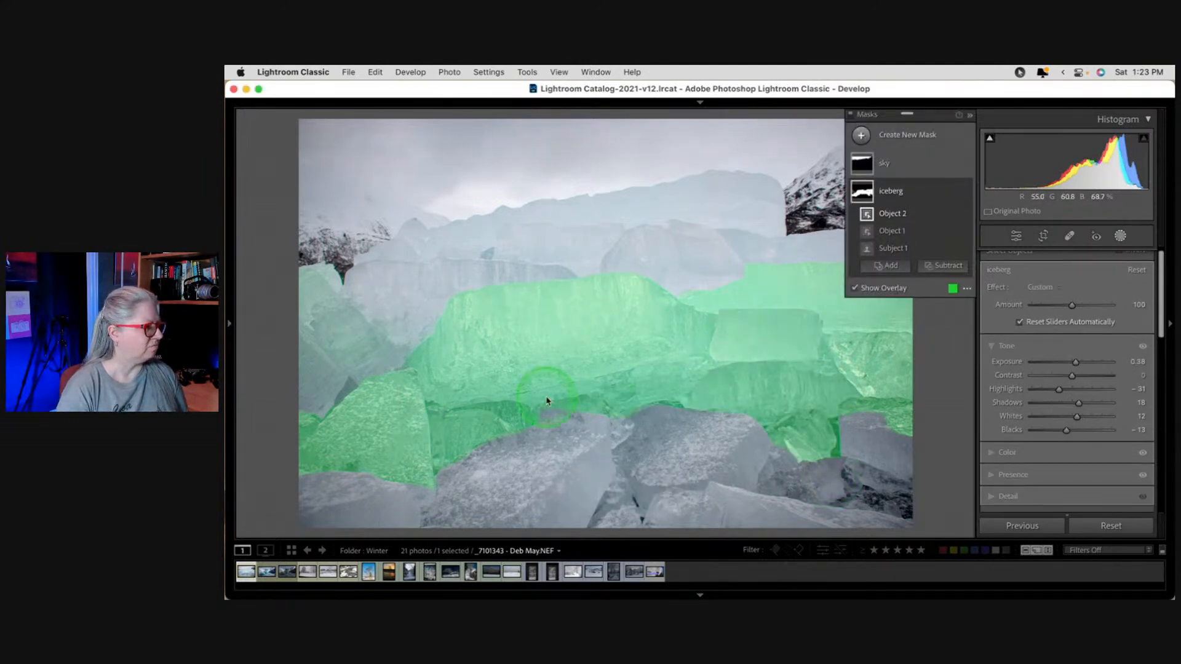
Undo the last object selection added to the iceberg mask, and discard the unused brush component.
click(884, 265)
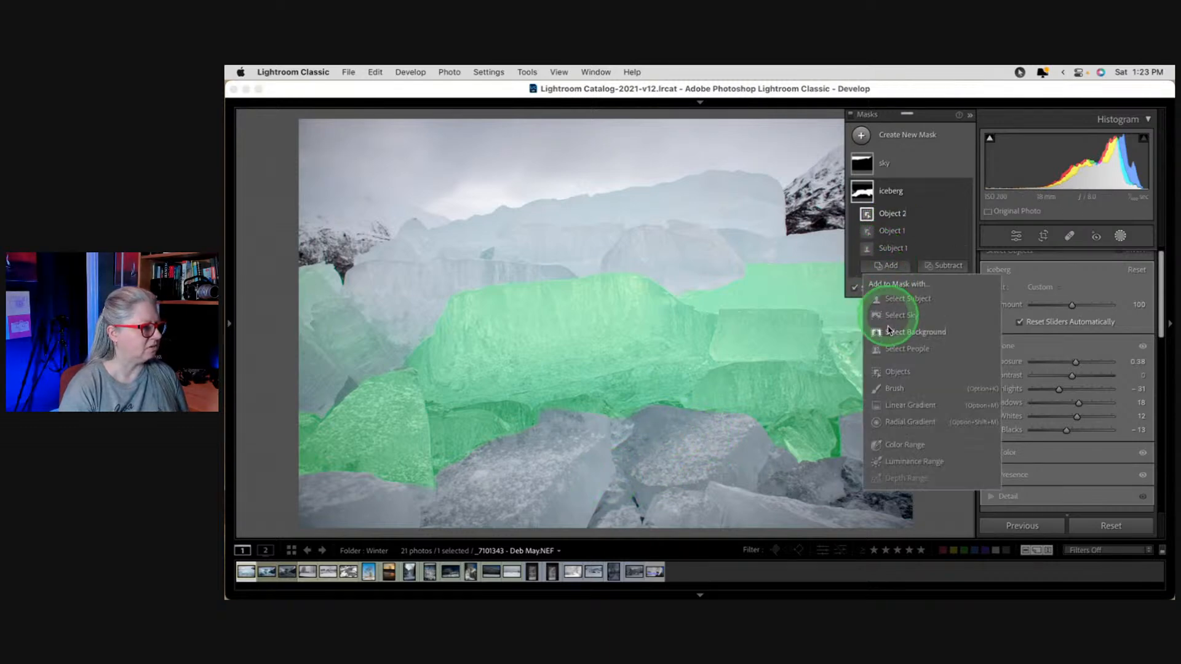
click(891, 386)
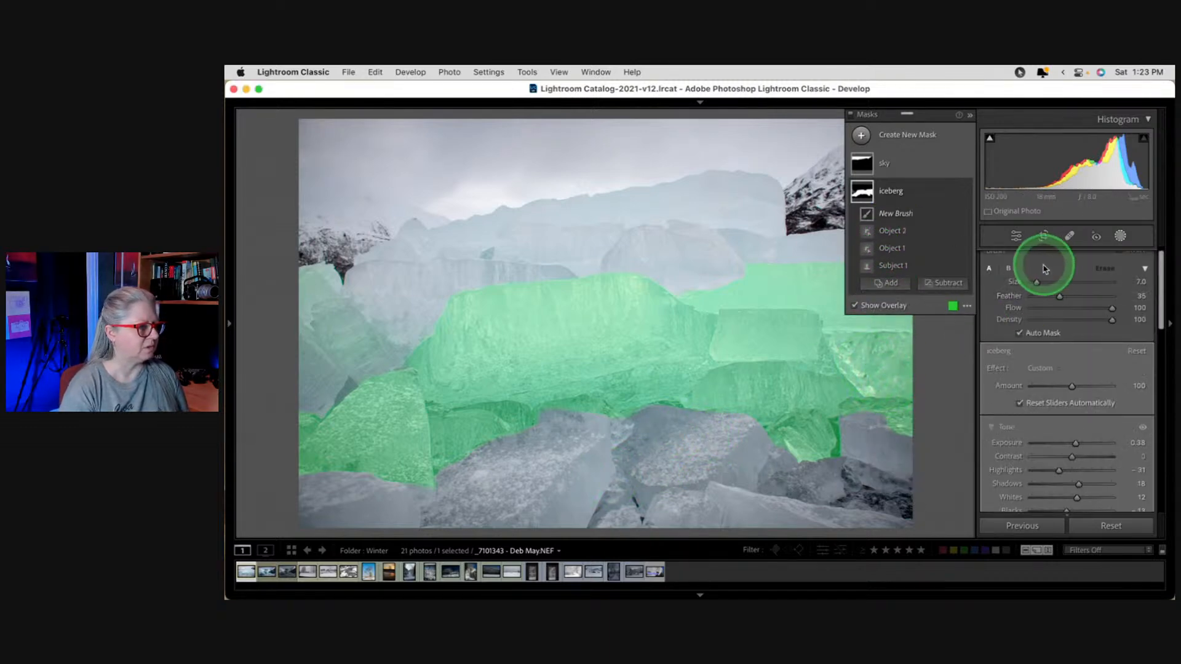
key(super+z)
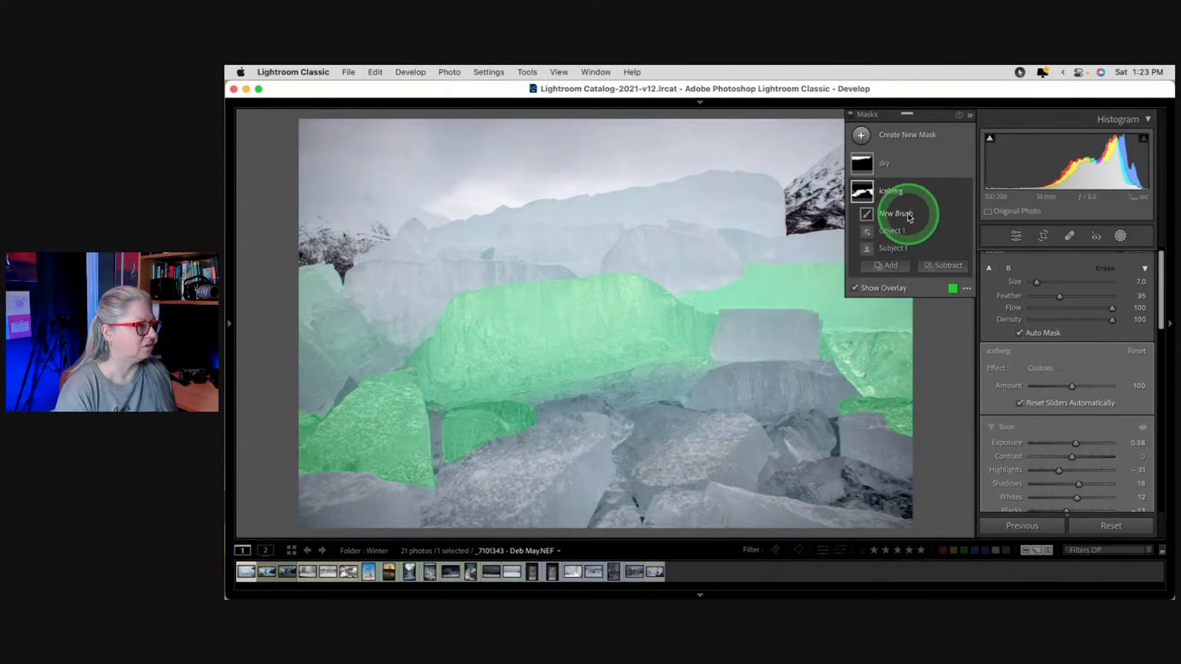
key(super+z)
key(super+z)
right_click(953, 231)
click(993, 342)
click(943, 216)
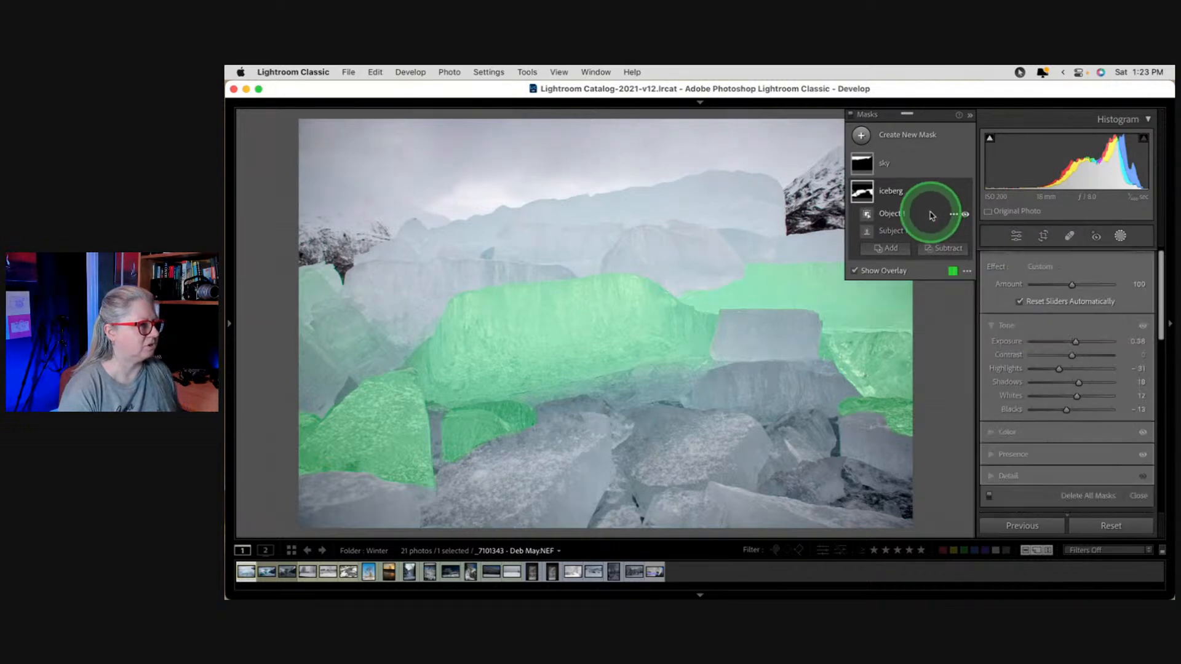
Add an object selection to the iceberg mask by brushing over the stacked ice blocks, and hide the mask overlay.
click(886, 248)
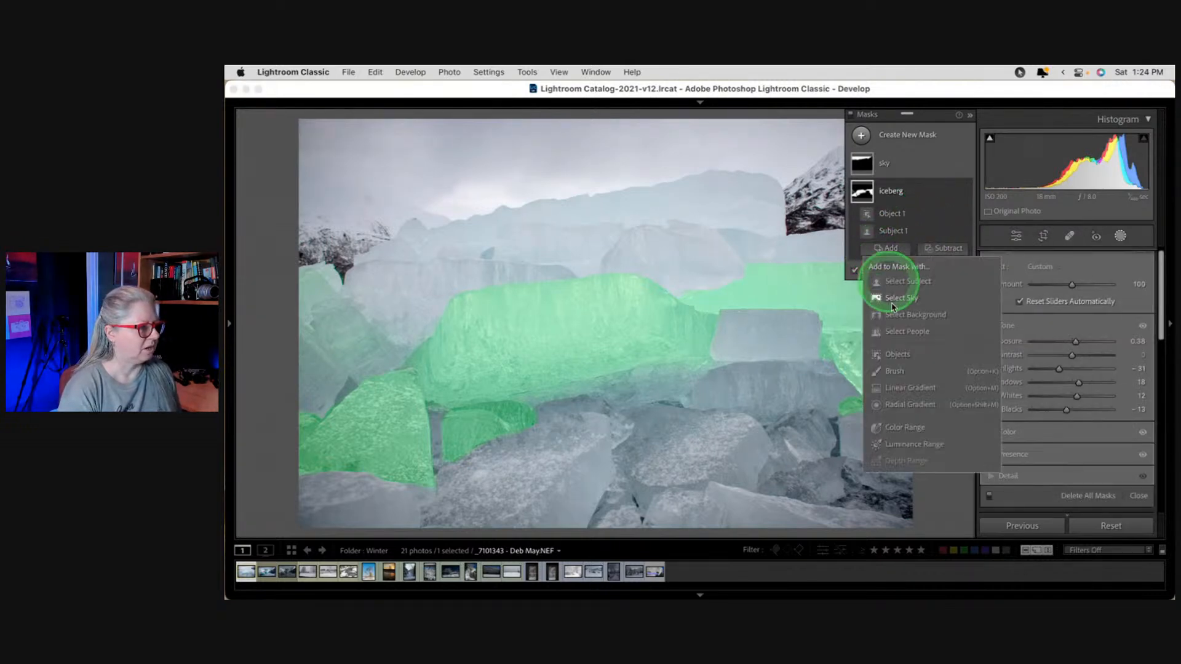
click(895, 355)
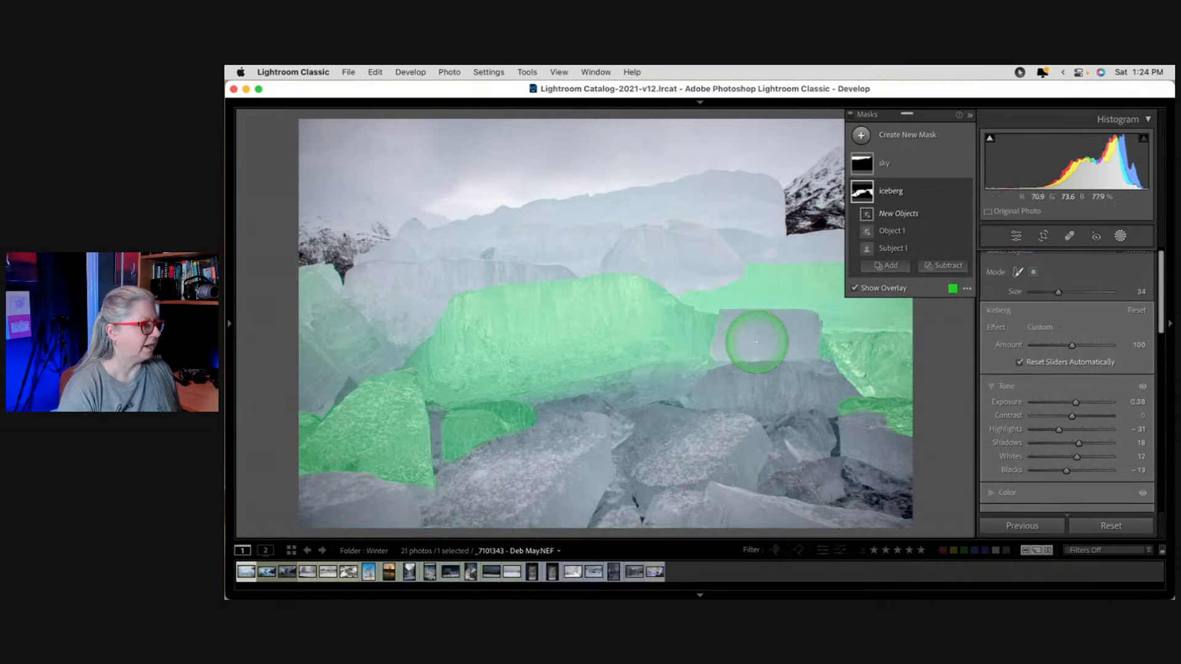
mouse_move(711, 330)
mouse_down()
mouse_move(799, 343)
mouse_move(830, 380)
mouse_move(644, 382)
mouse_move(524, 428)
mouse_move(681, 441)
mouse_move(802, 432)
mouse_move(808, 457)
mouse_move(691, 433)
mouse_move(445, 449)
mouse_move(511, 482)
mouse_move(566, 473)
mouse_move(453, 343)
mouse_move(394, 323)
mouse_move(389, 298)
mouse_move(542, 301)
mouse_move(538, 271)
mouse_move(818, 255)
mouse_move(706, 227)
mouse_move(735, 218)
mouse_move(656, 214)
mouse_move(399, 273)
mouse_up()
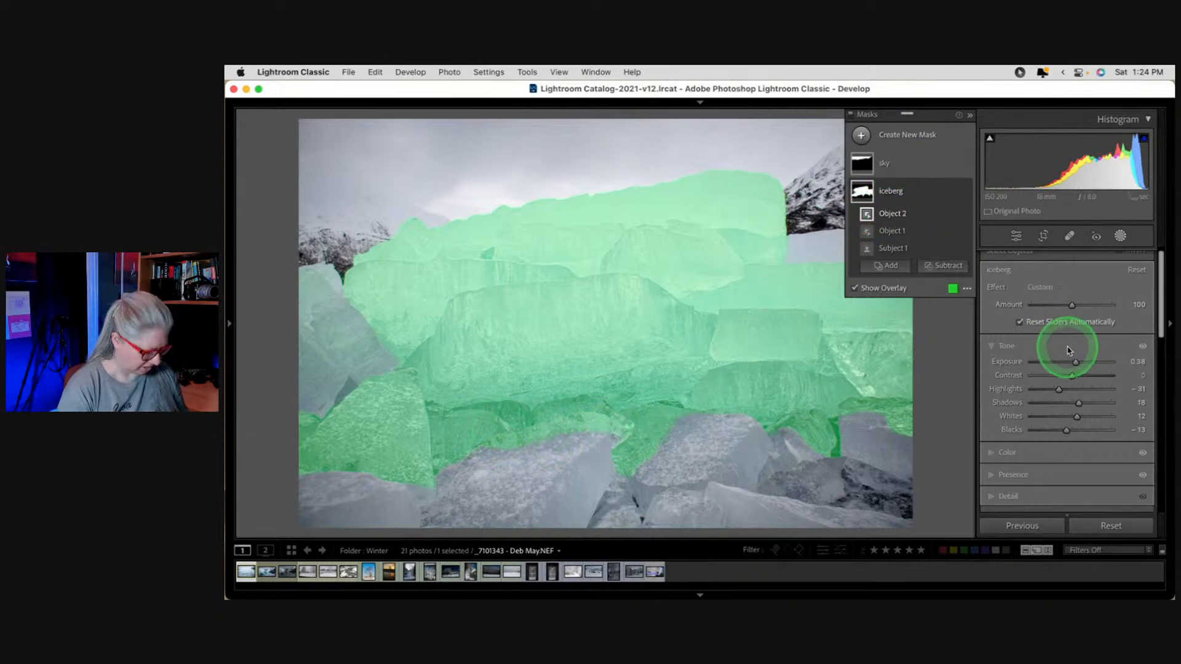
key(o)
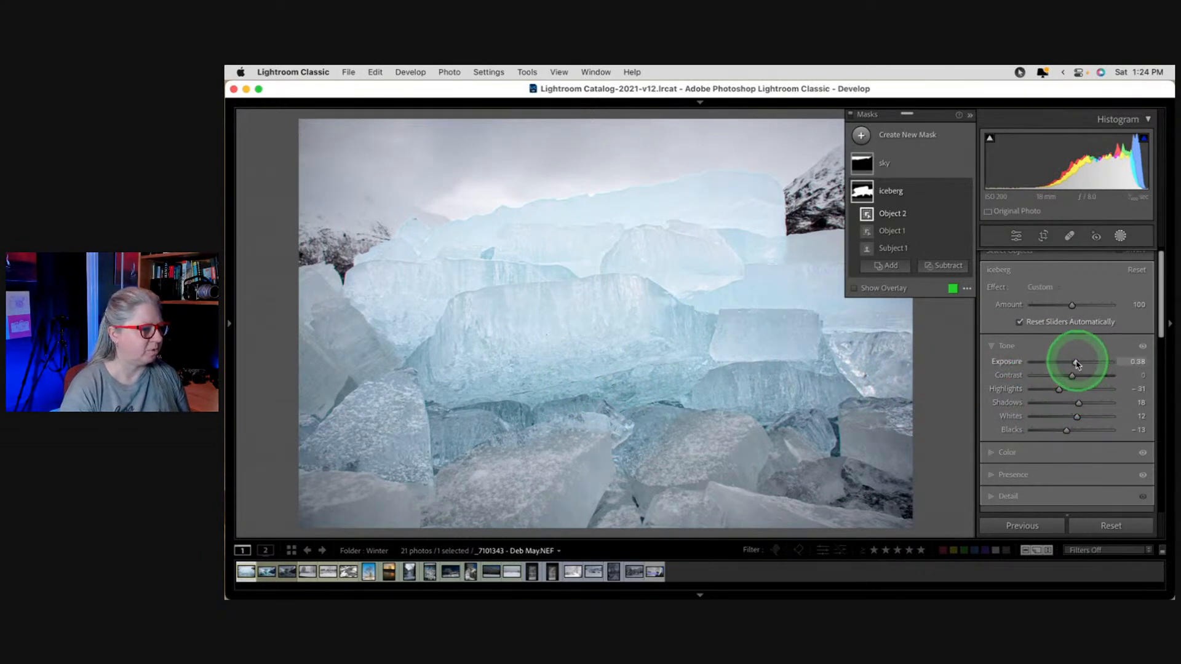
Review the iceberg mask's color and tone adjustments, and delete the iceberg mask.
click(991, 453)
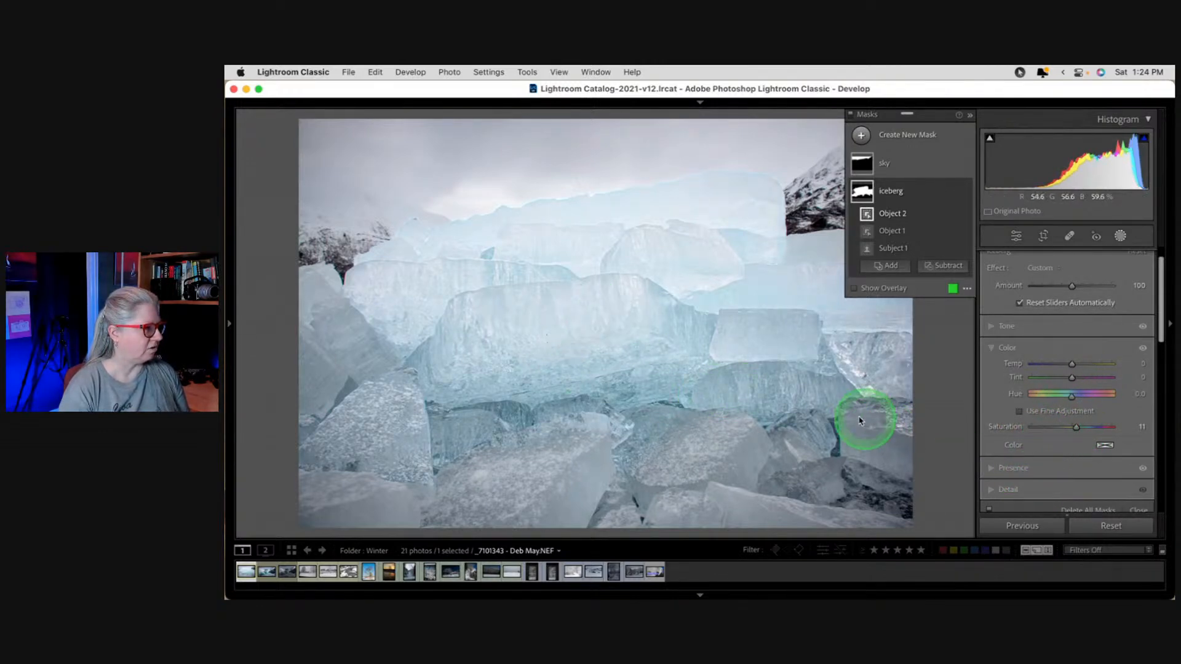
click(992, 327)
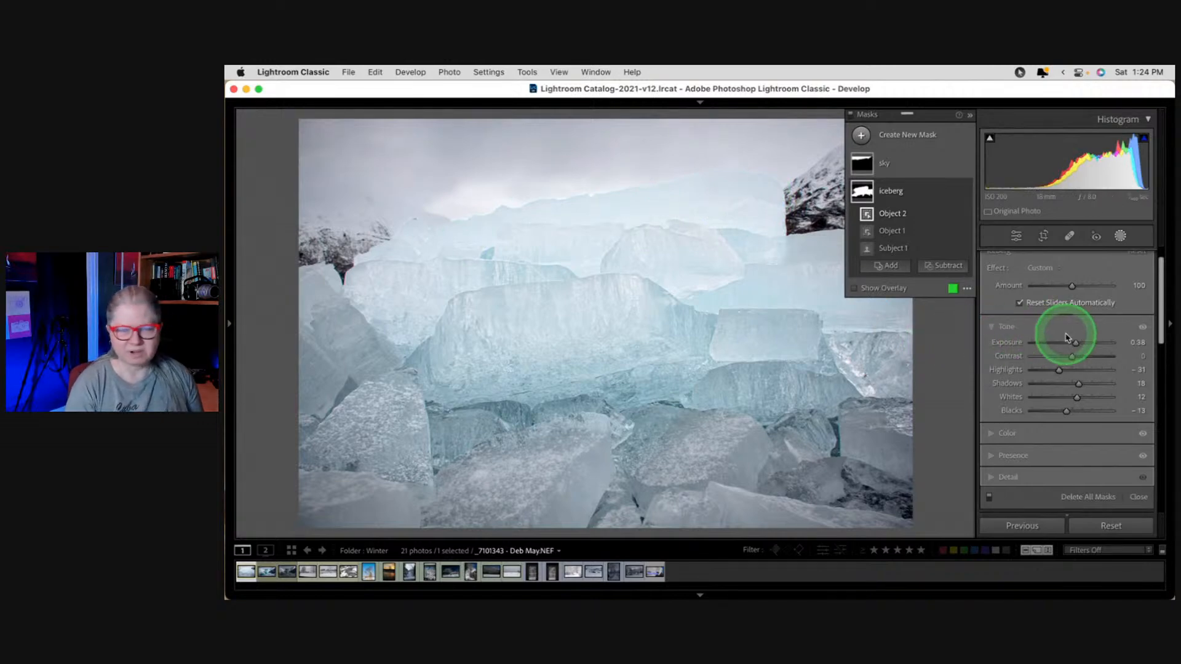
click(953, 193)
click(967, 299)
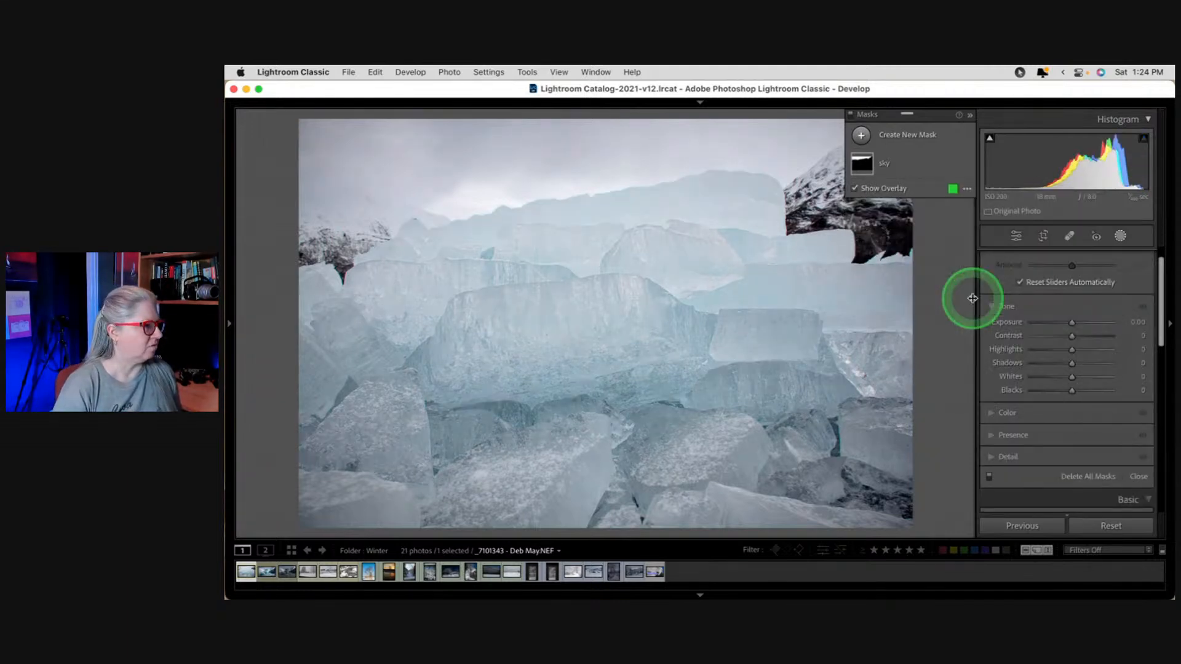
click(932, 291)
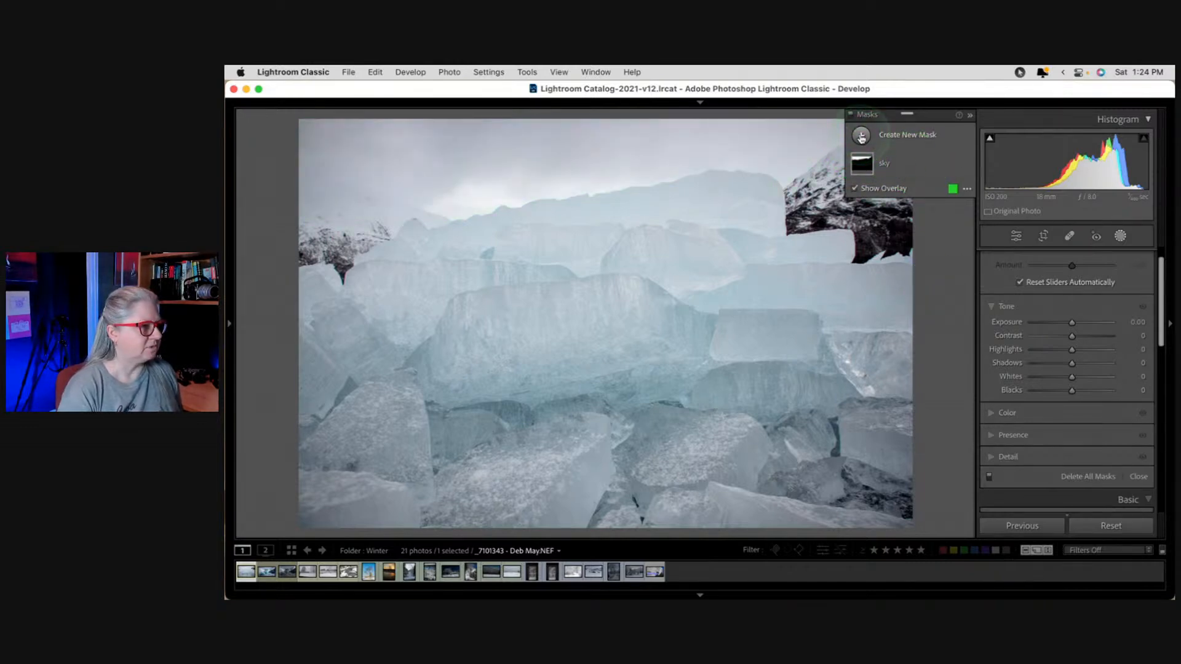
Duplicate and invert the sky mask, and subtract the snowy mountain on the photo's right side from the copy with an object selection.
click(953, 164)
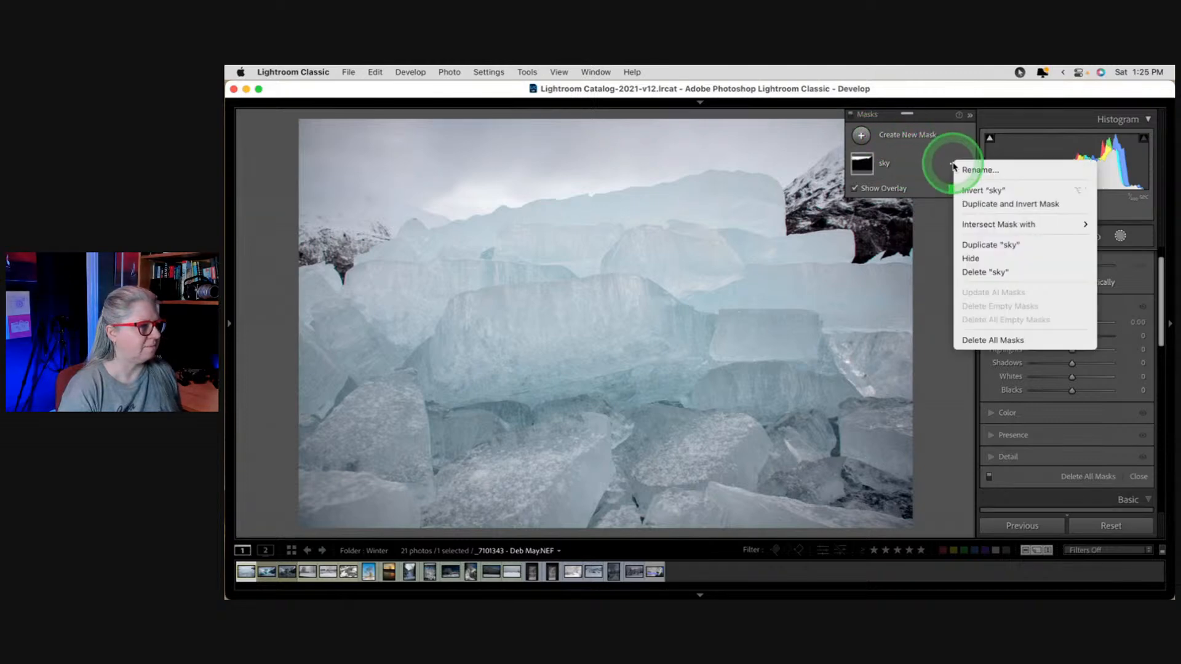
click(984, 204)
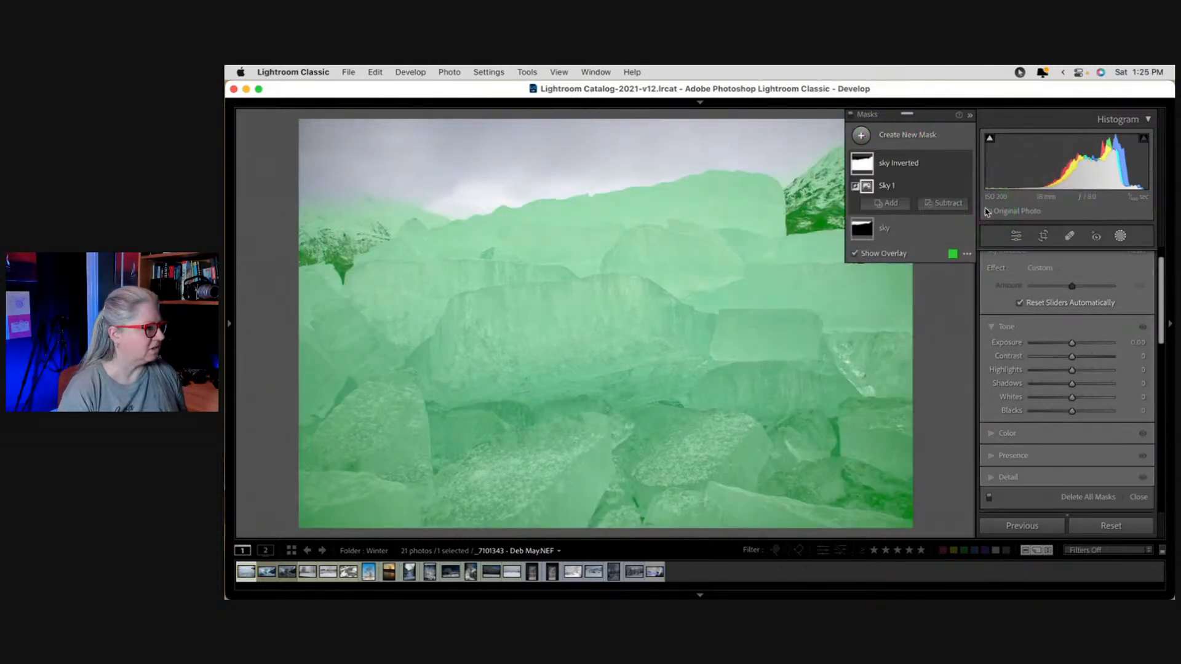
drag(938, 112, 926, 336)
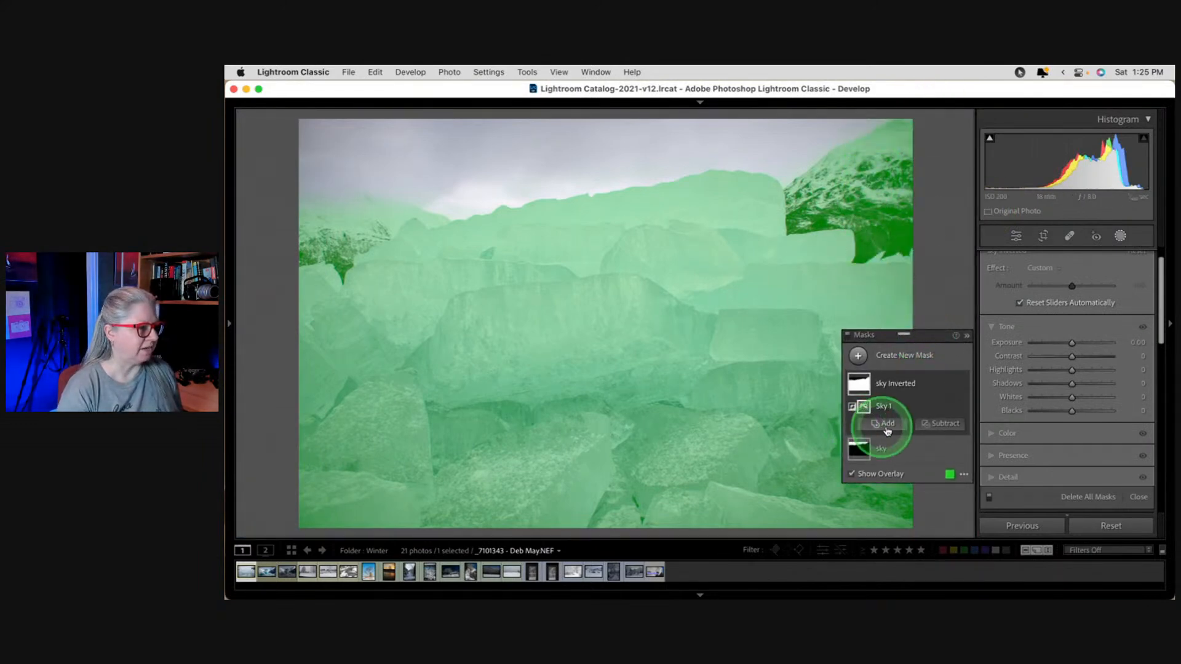
click(938, 424)
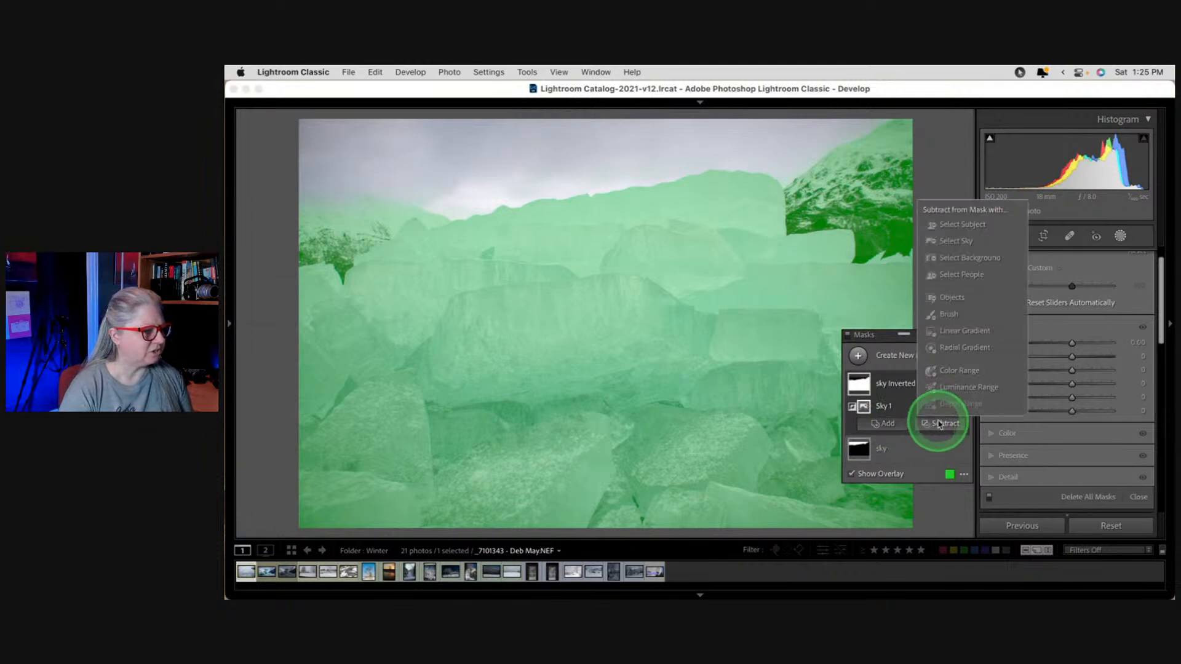
click(954, 297)
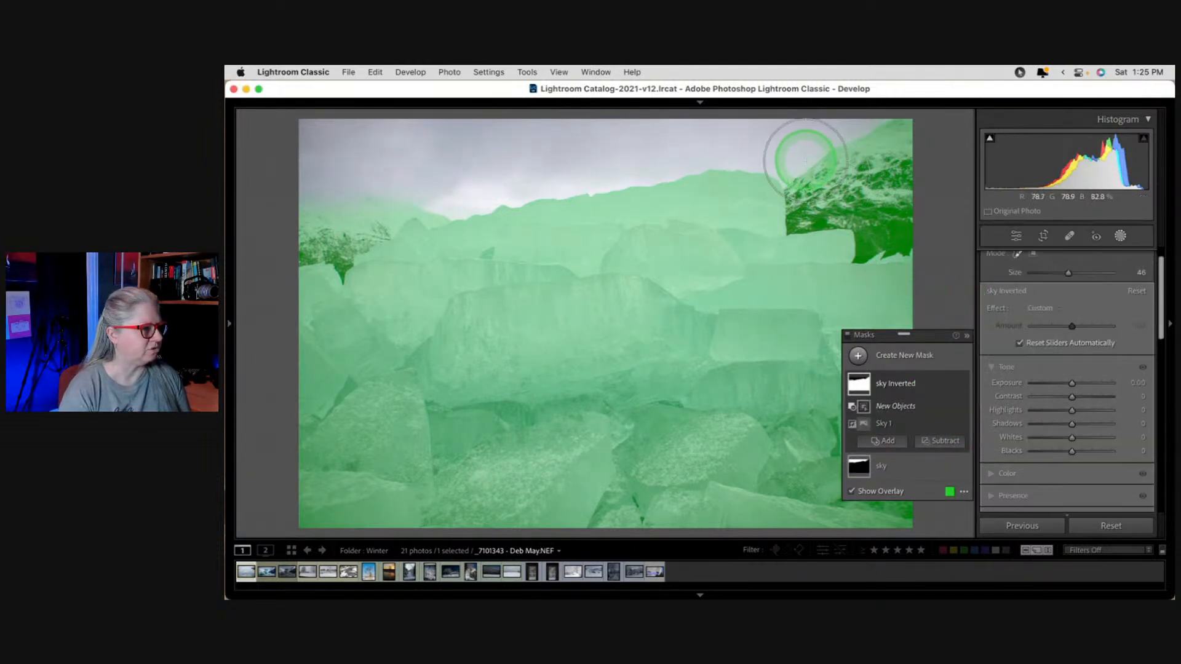
mouse_move(809, 201)
mouse_down()
mouse_move(892, 151)
mouse_move(897, 201)
mouse_move(886, 225)
mouse_up()
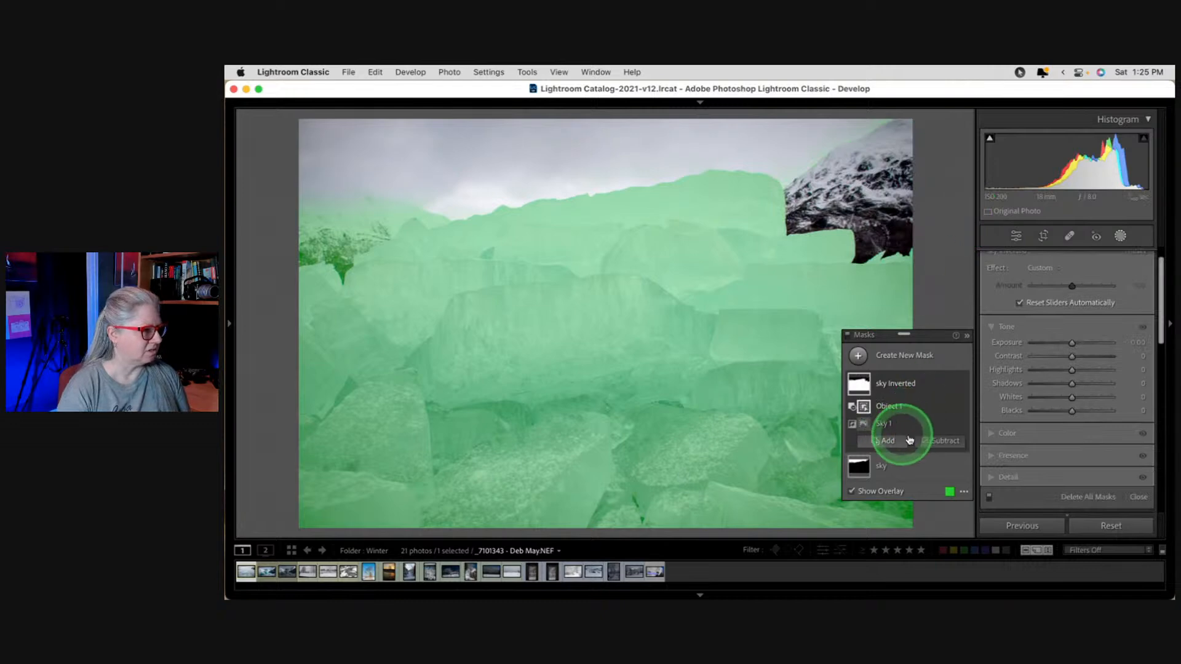
Subtract the snowy slope on the photo's left side from the inverted sky mask with another object selection.
click(936, 442)
click(948, 295)
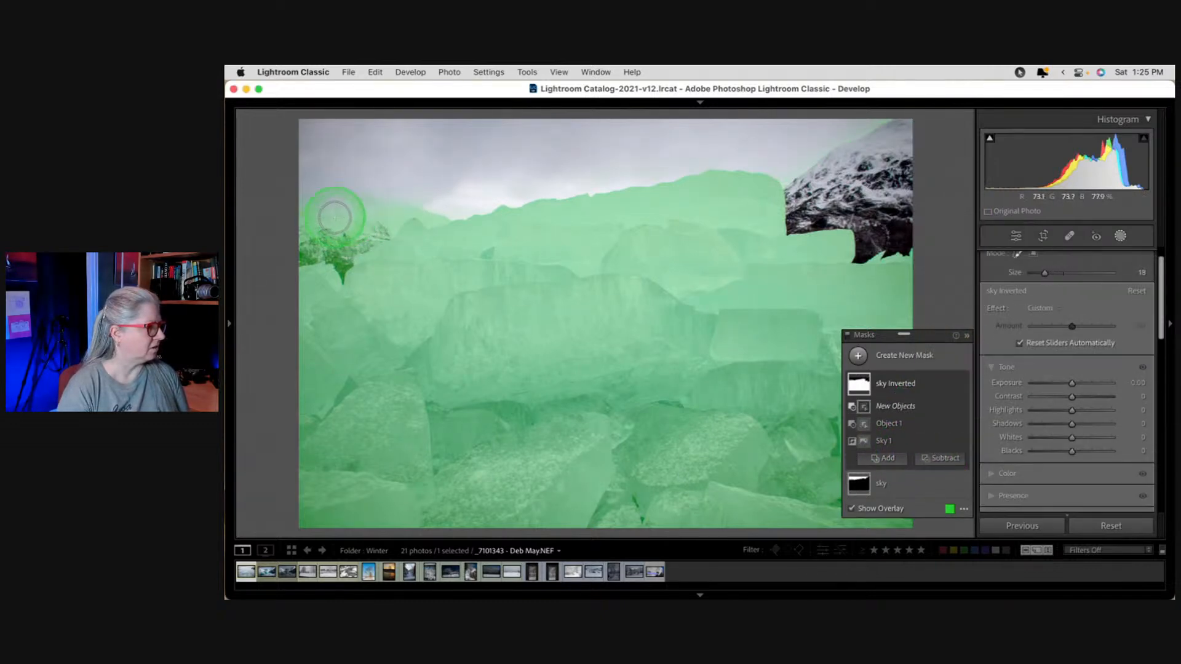
mouse_move(307, 215)
mouse_down()
mouse_move(308, 237)
mouse_move(338, 264)
mouse_move(357, 228)
mouse_move(435, 208)
mouse_move(361, 232)
mouse_move(380, 234)
mouse_move(348, 218)
mouse_up()
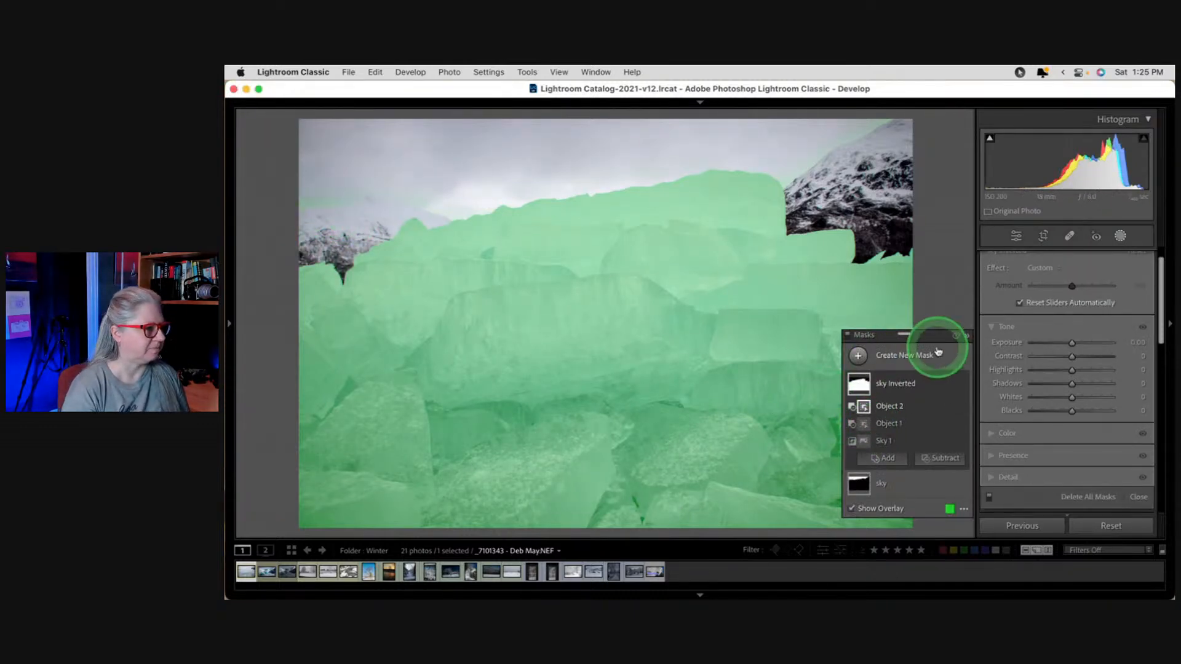
drag(928, 334, 930, 115)
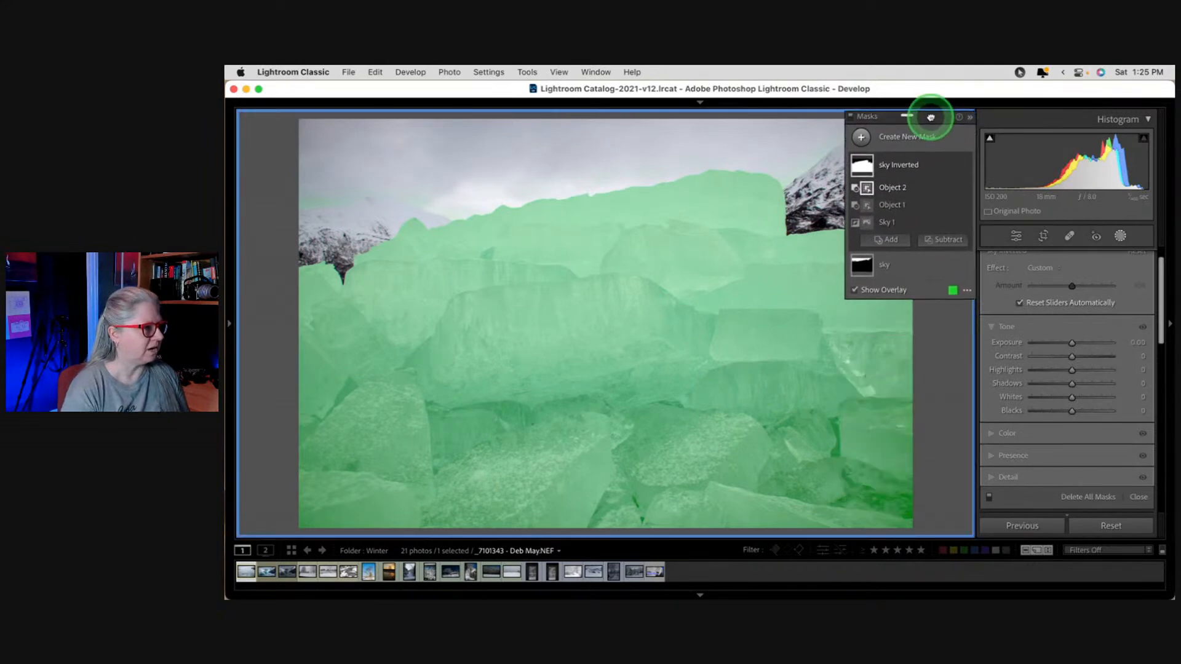
Set the inverted sky mask's Exposure to −0.10, Whites to 16, Blacks to −21 and Temp to −3.
drag(1070, 397, 1077, 394)
drag(1072, 342, 1071, 345)
mouse_move(1059, 419)
mouse_down()
mouse_move(1044, 412)
mouse_move(1075, 411)
mouse_move(1063, 411)
mouse_up()
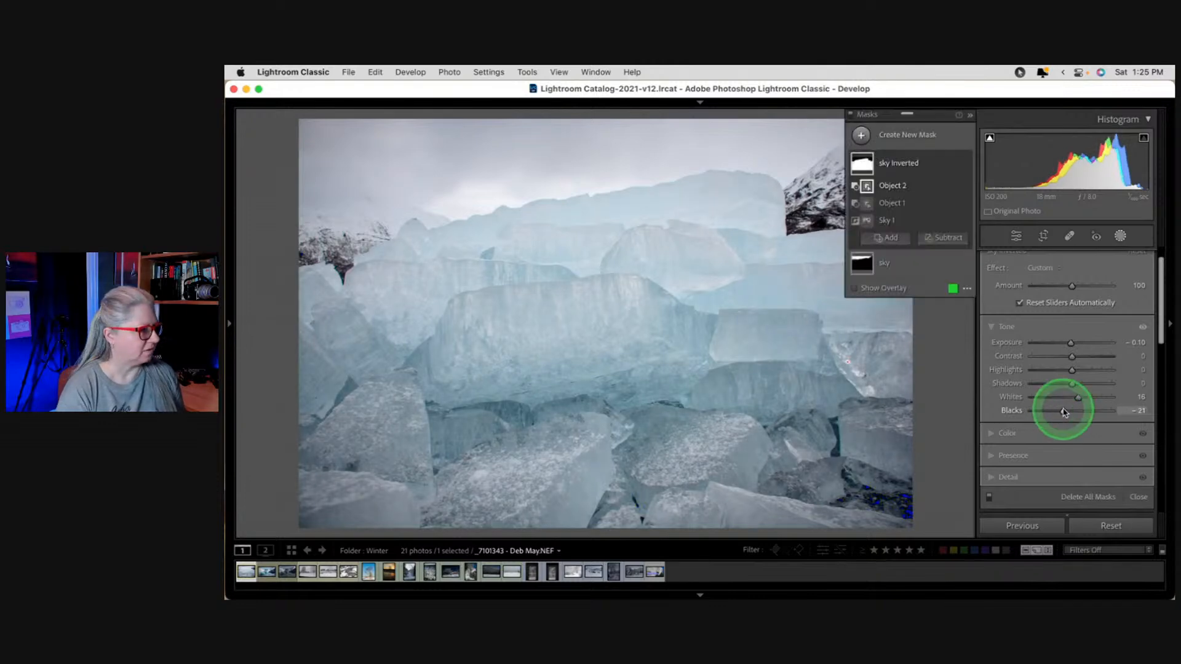
click(1001, 433)
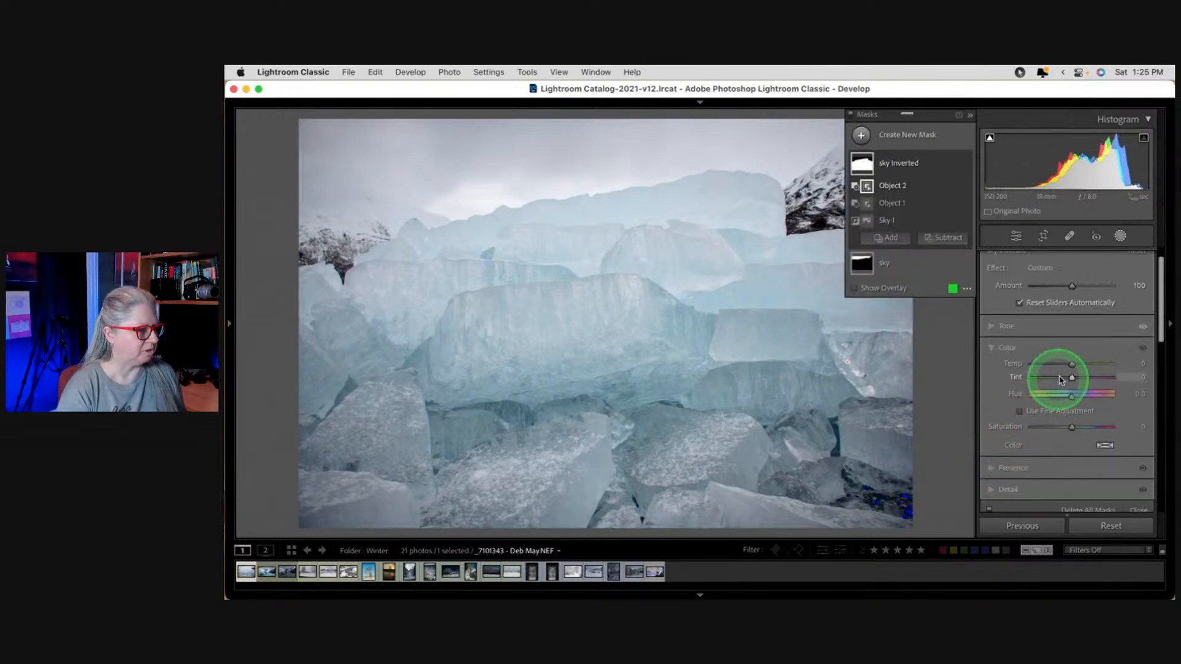
drag(1071, 364, 1071, 368)
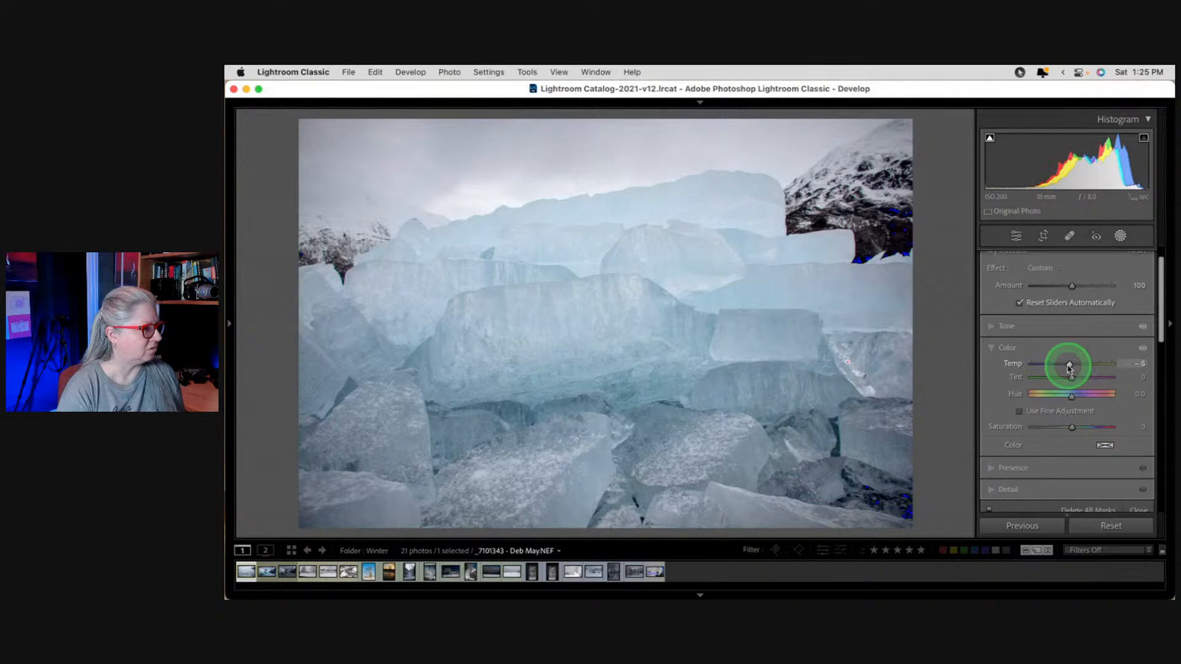
drag(1070, 368, 1070, 365)
click(1059, 395)
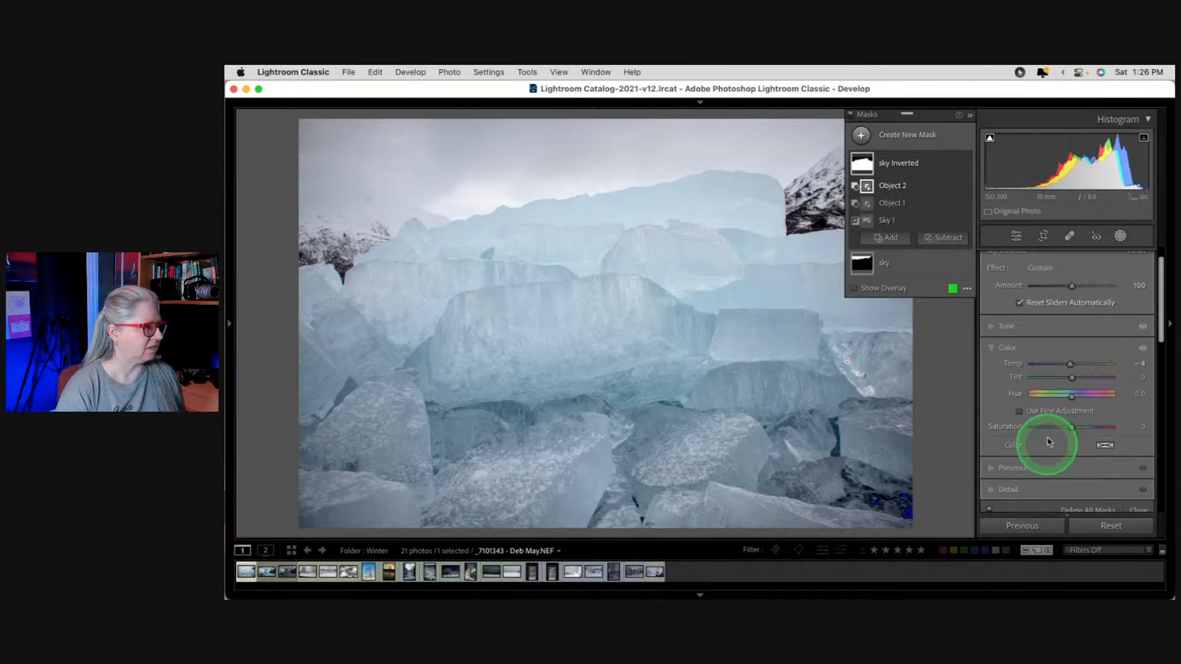
drag(1069, 365, 1070, 364)
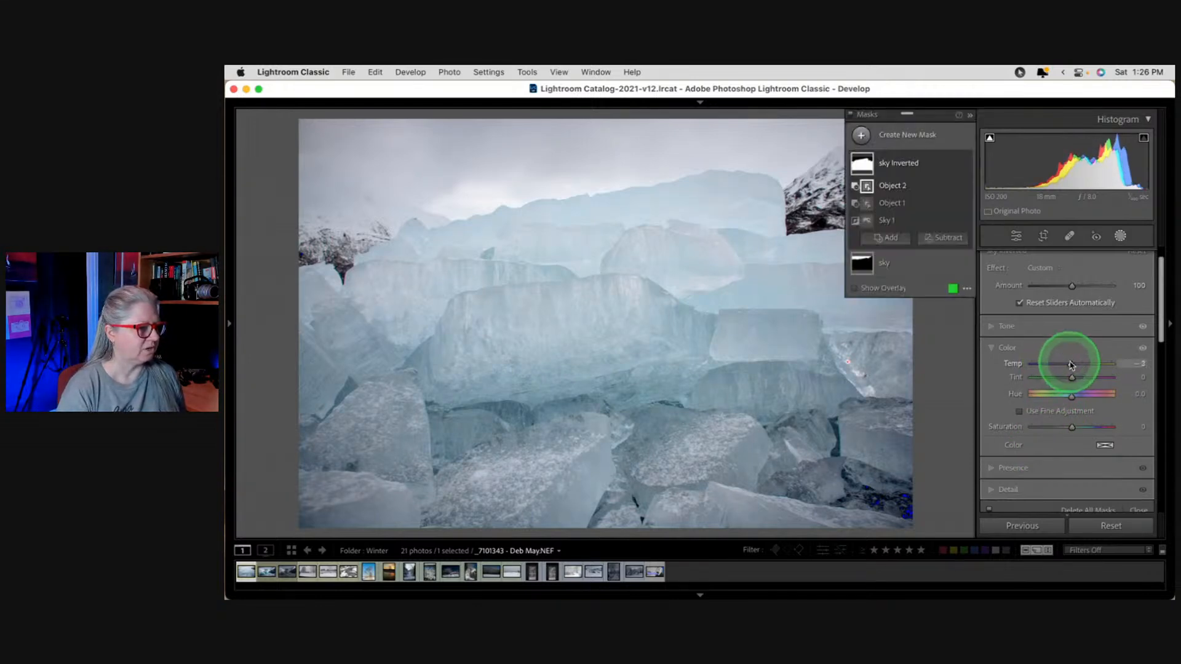
Finish masking and cool the whole photo by setting its white balance temperature to 5,358.
click(1121, 238)
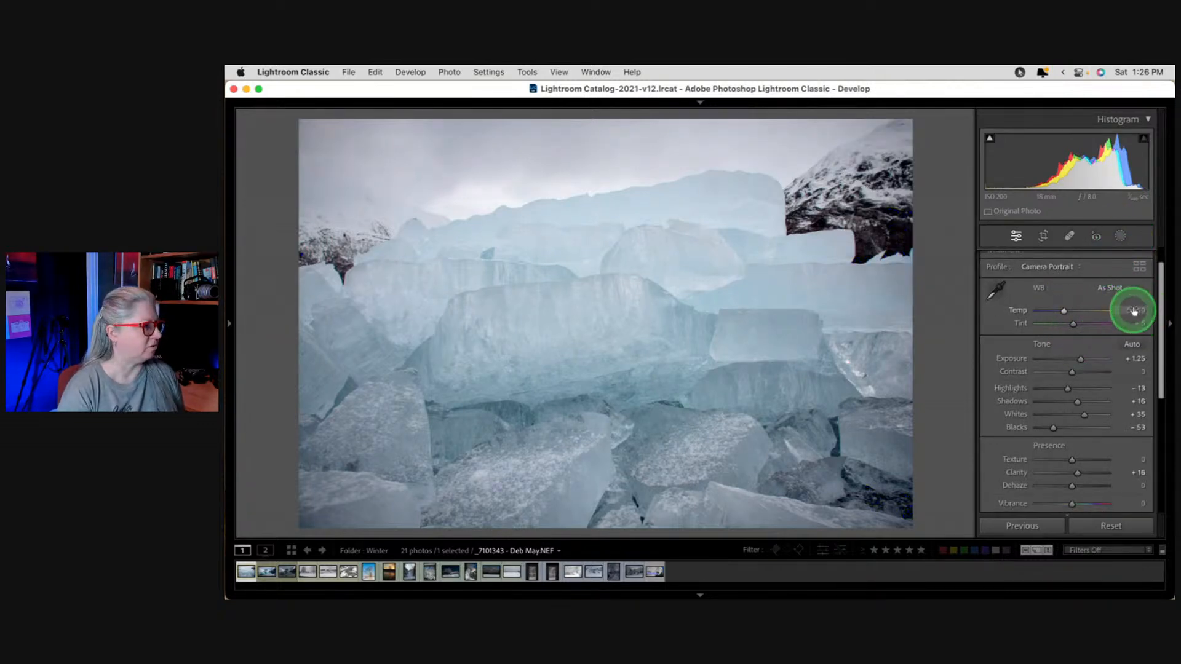
drag(1128, 310, 1126, 310)
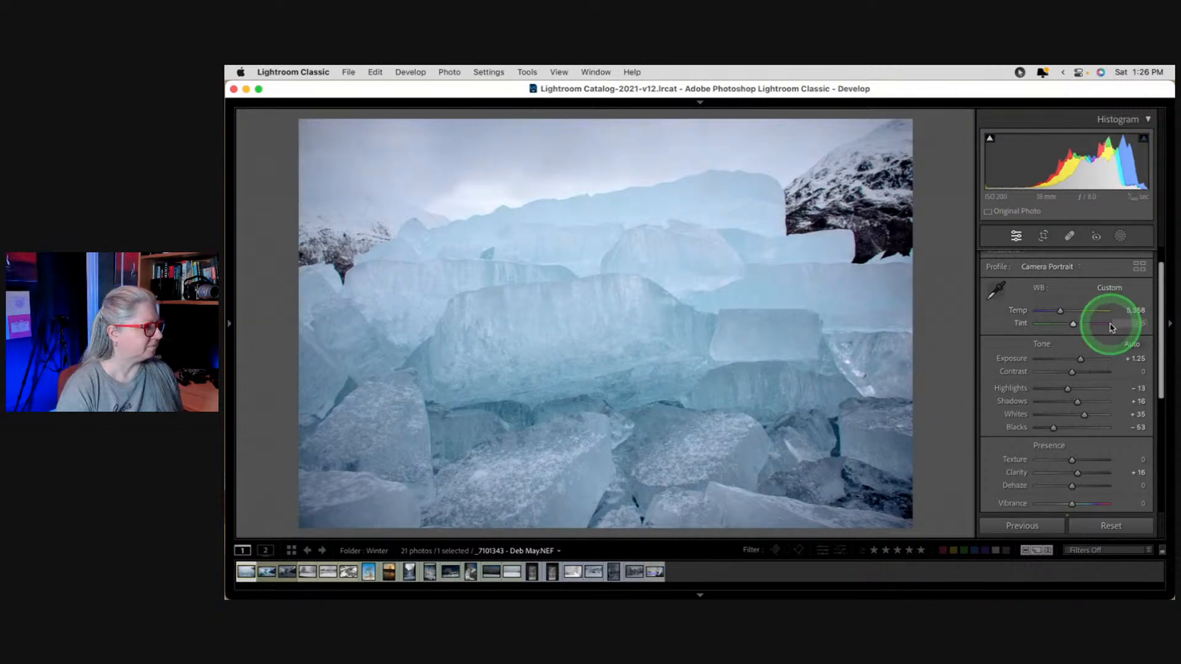
Remove chromatic aberration with the lens corrections, comparing the ice ridge's edge up close with the correction off and on.
click(554, 191)
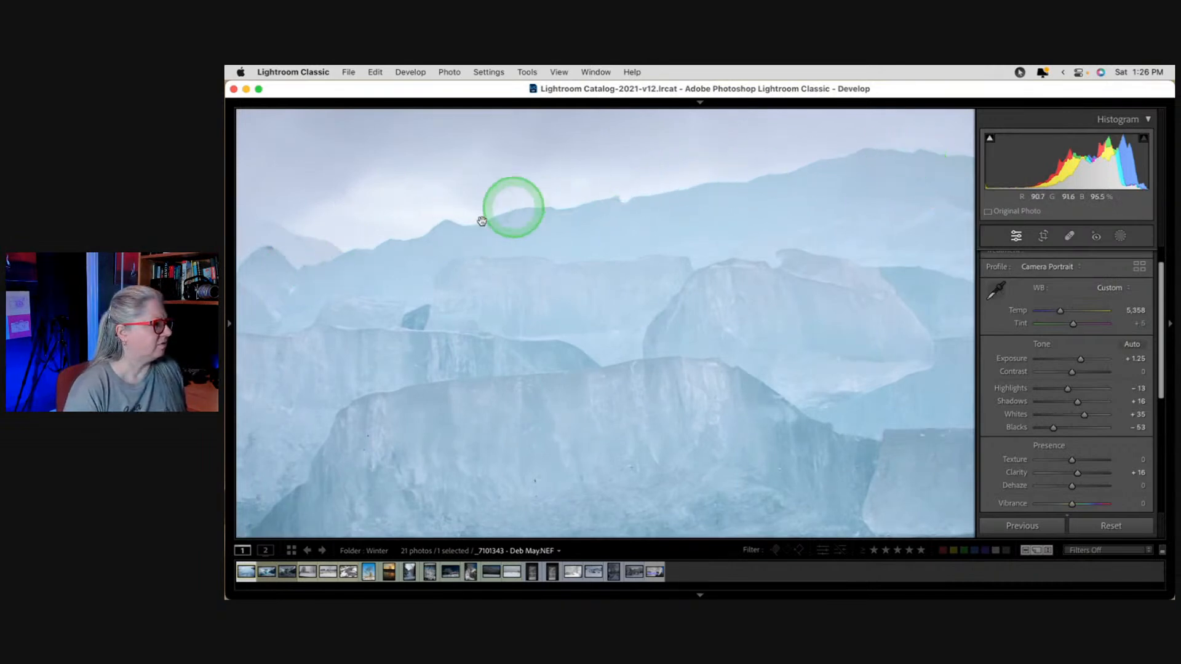
scroll(1132, 369, down, 6)
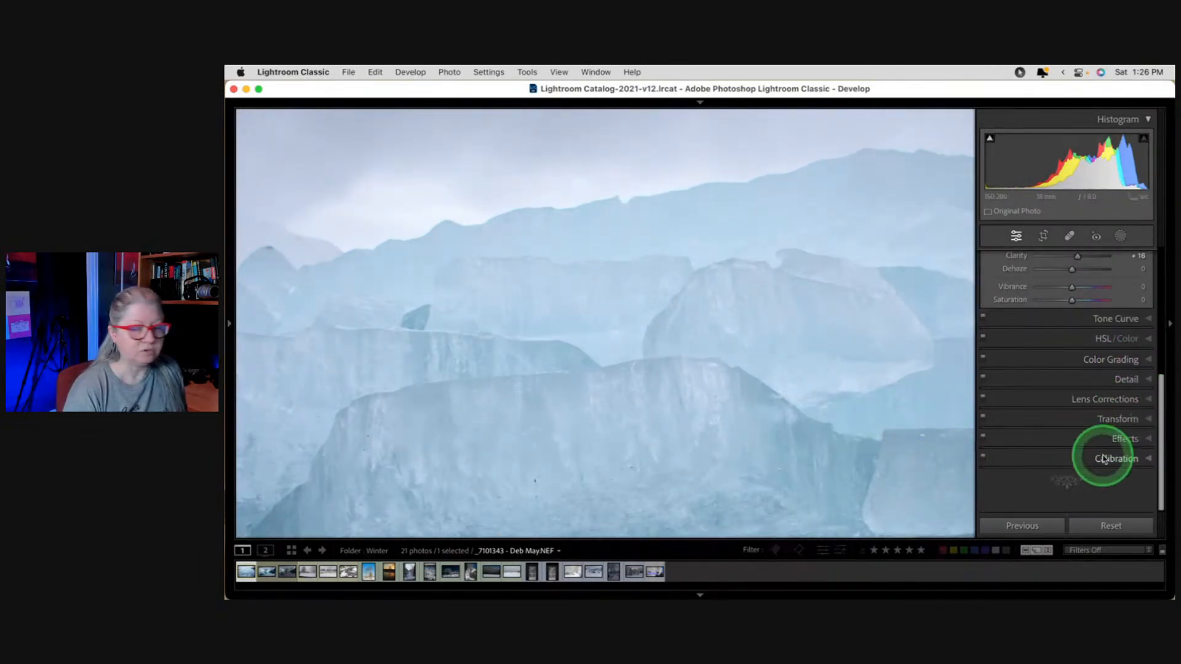
click(1104, 401)
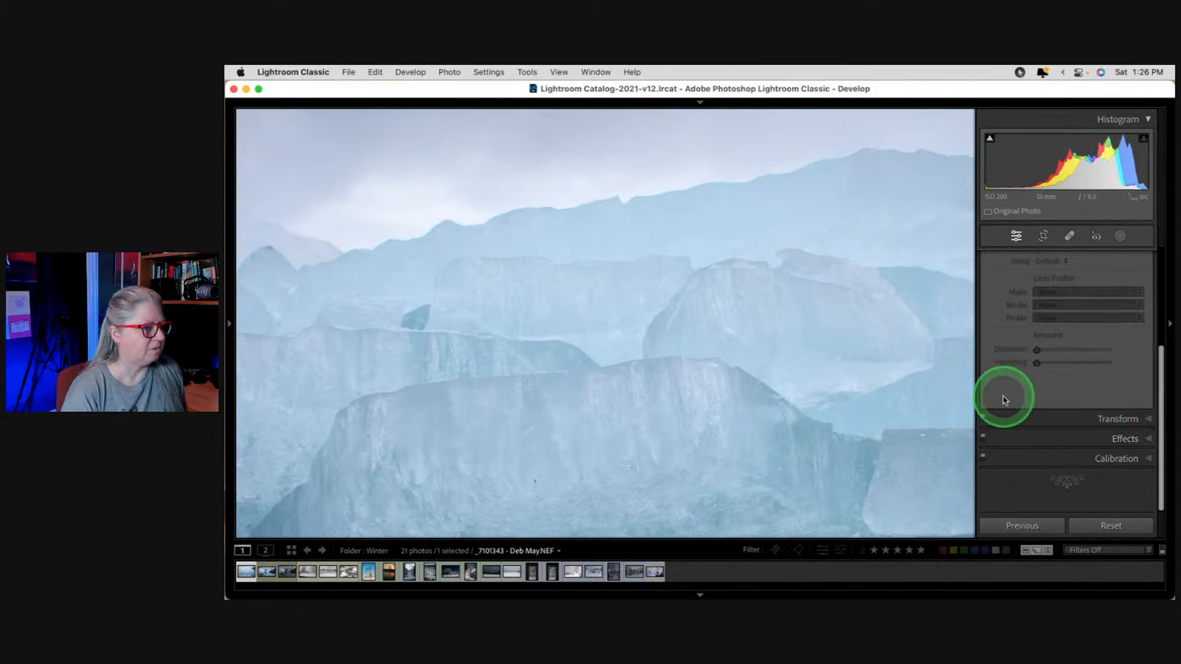
click(1015, 329)
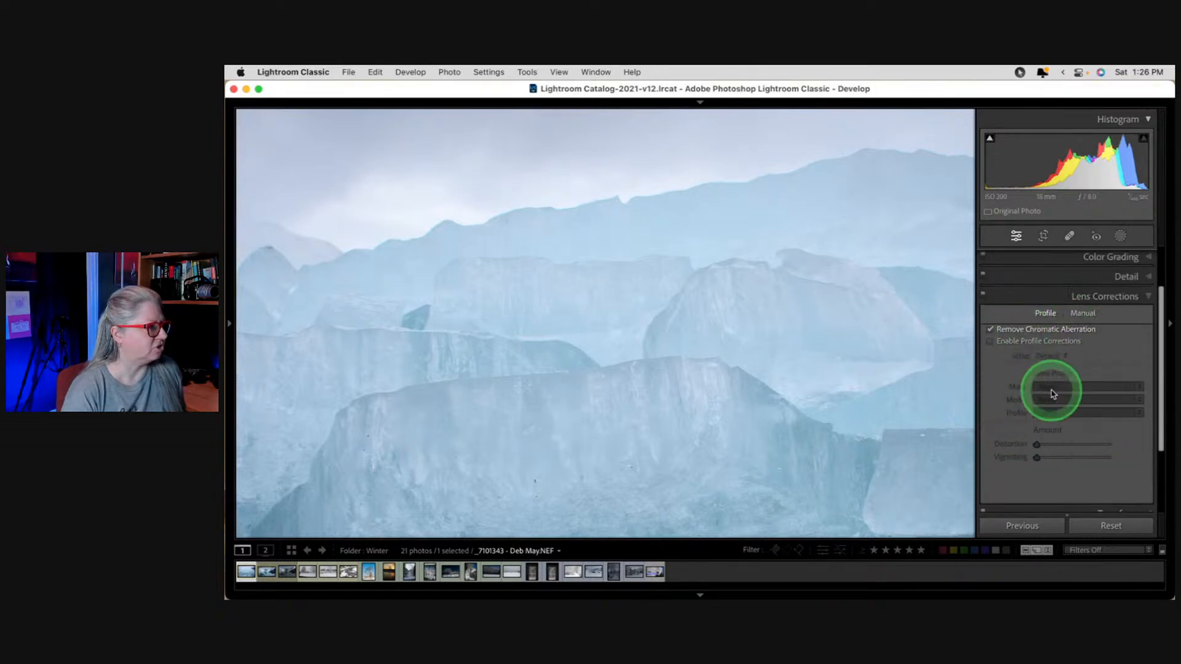
click(760, 294)
drag(759, 295, 605, 315)
click(990, 329)
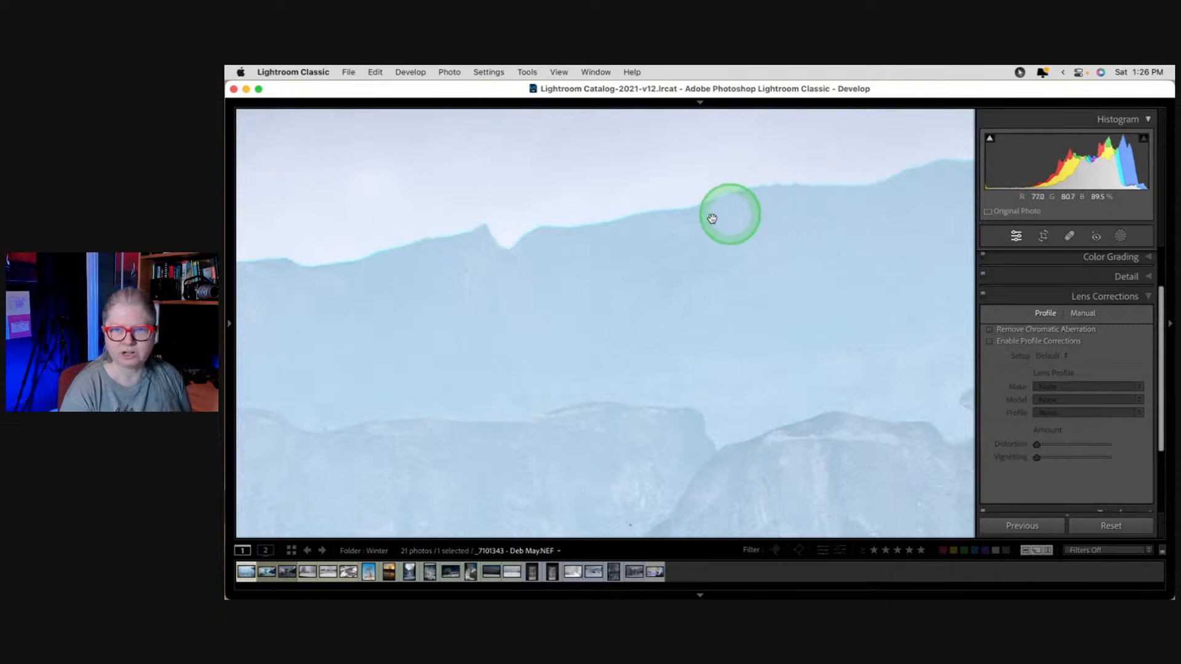
drag(703, 221, 684, 270)
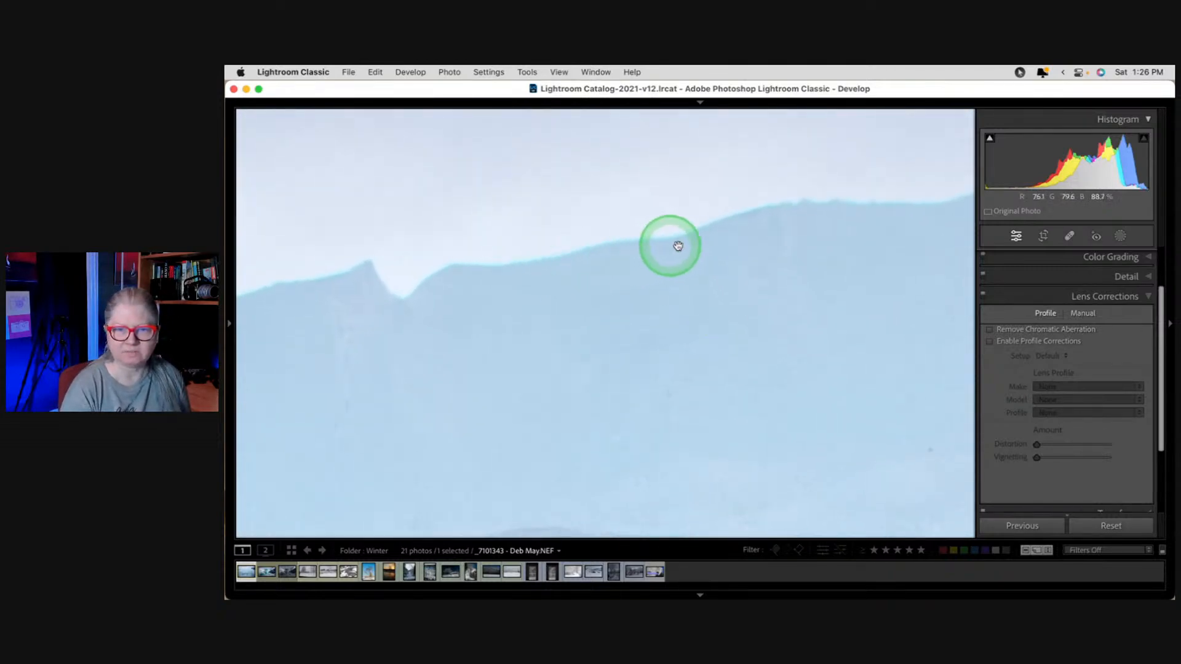
click(656, 313)
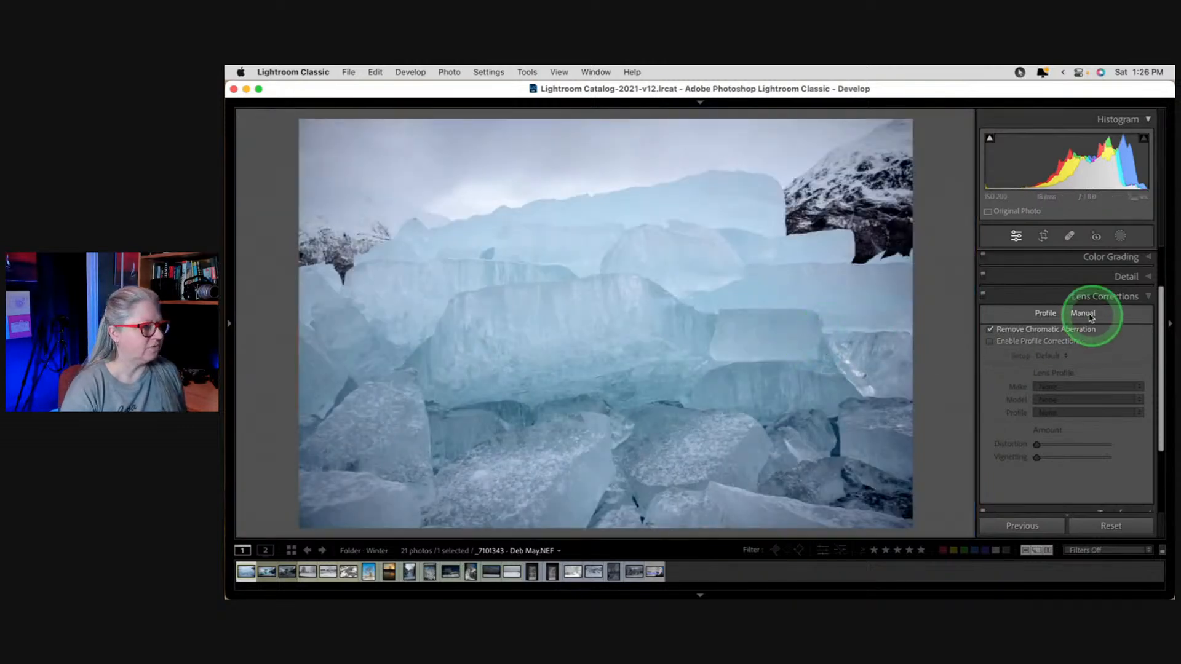
Delete the original sky mask, keeping the inverted one, and leave masking.
click(1101, 297)
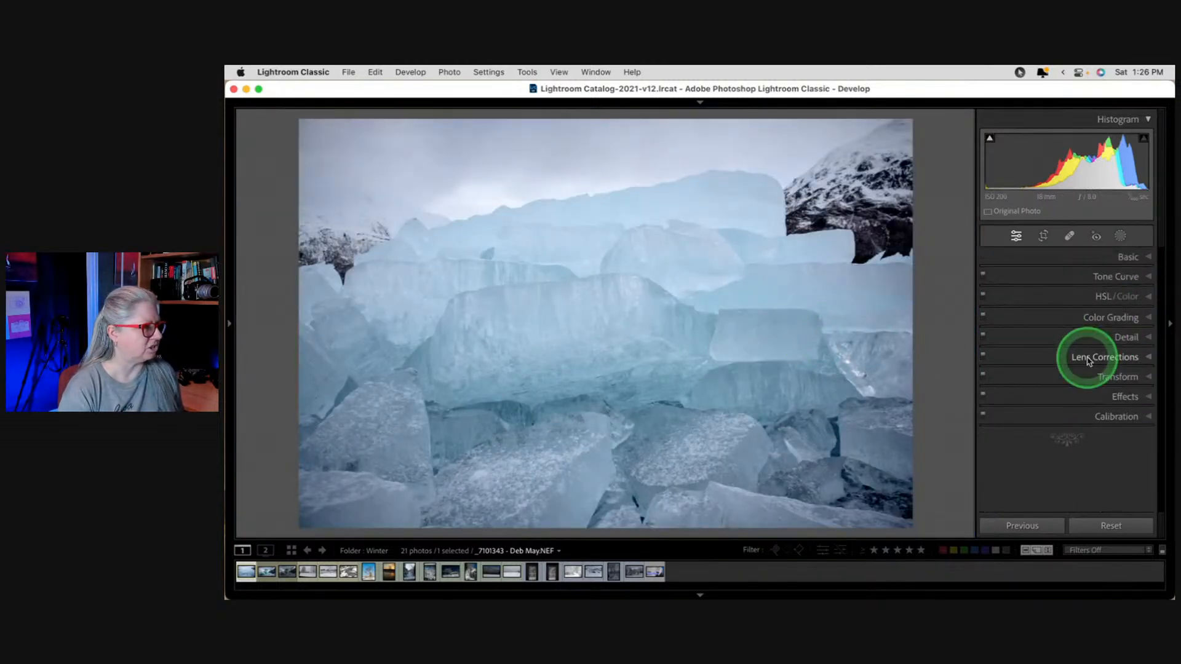
click(1127, 256)
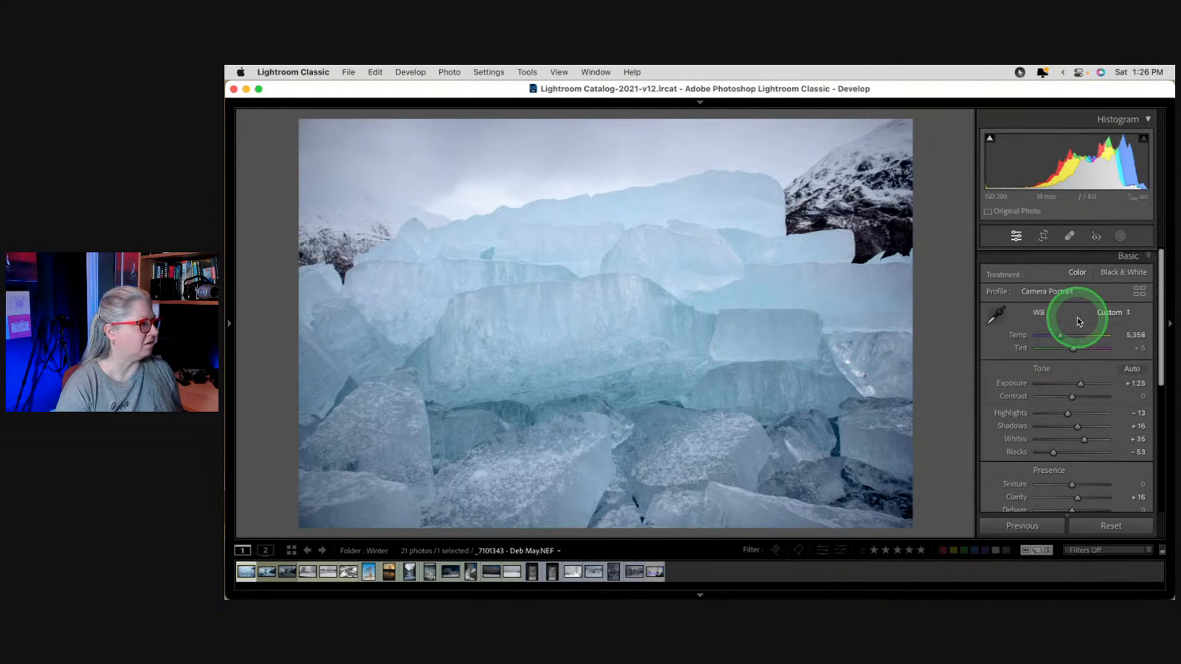
click(1121, 235)
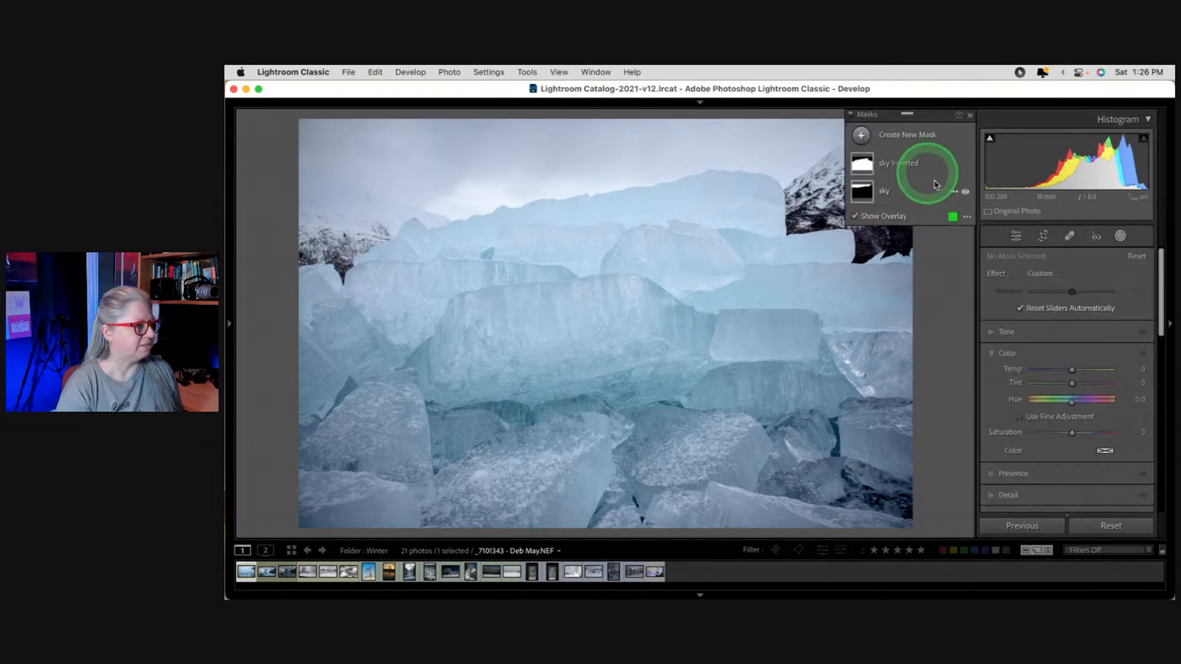
click(953, 192)
click(981, 300)
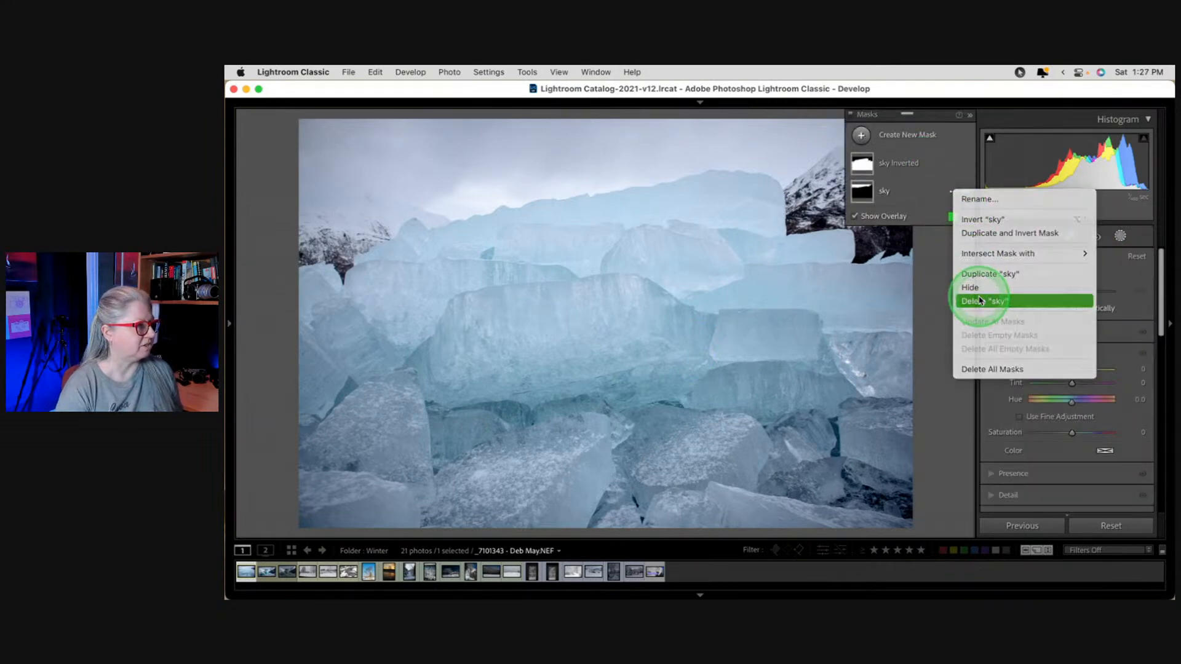
click(1118, 237)
Raise the whole photo's Exposure to +1.35 and Whites to +39, and compare the edit with the before version.
drag(1052, 453, 1057, 453)
drag(1084, 441, 1086, 440)
drag(1080, 384, 1083, 386)
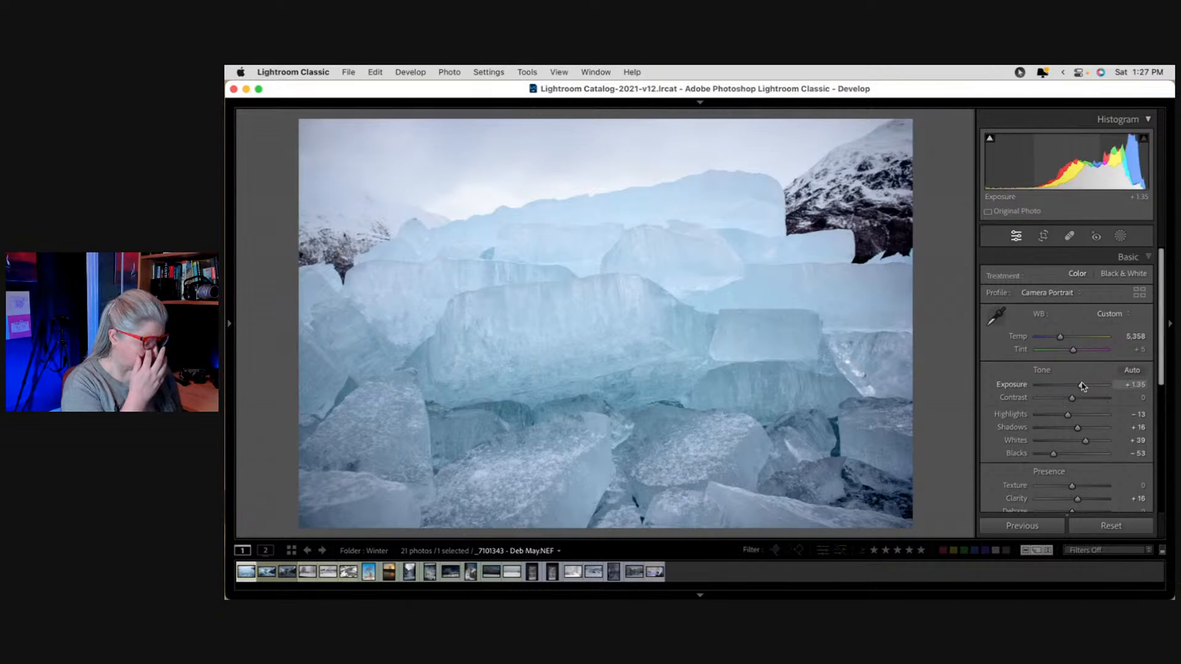
key(backslash)
key(backslash)
key(backslash)
key(backslash)
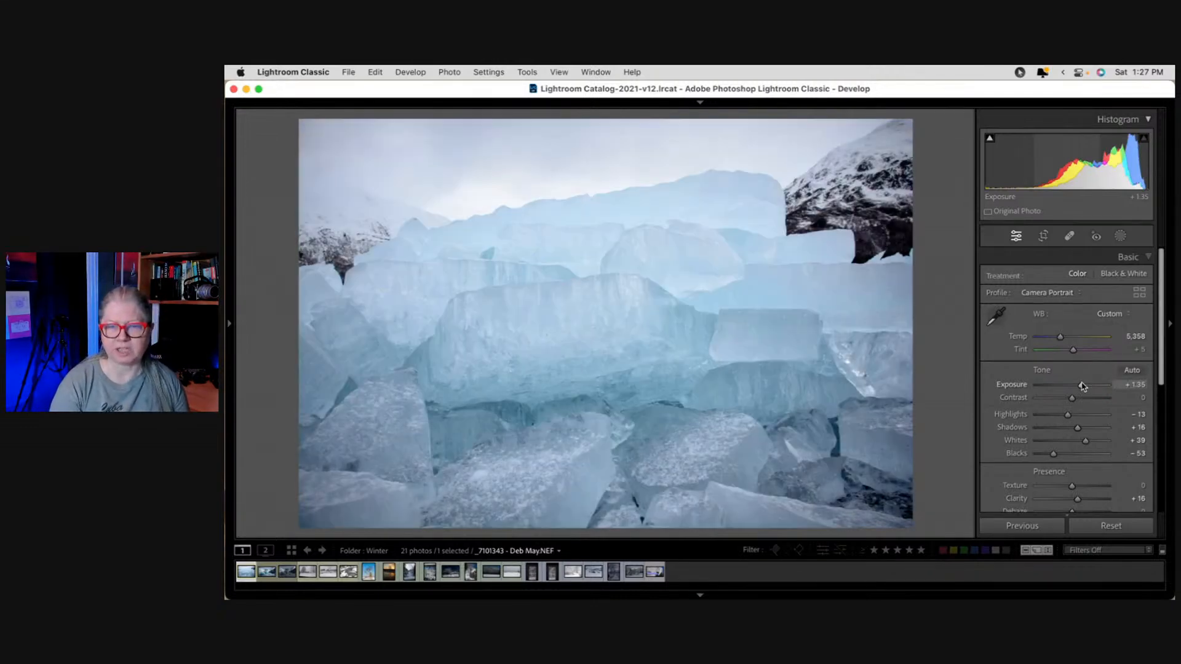
key(backslash)
key(backslash)
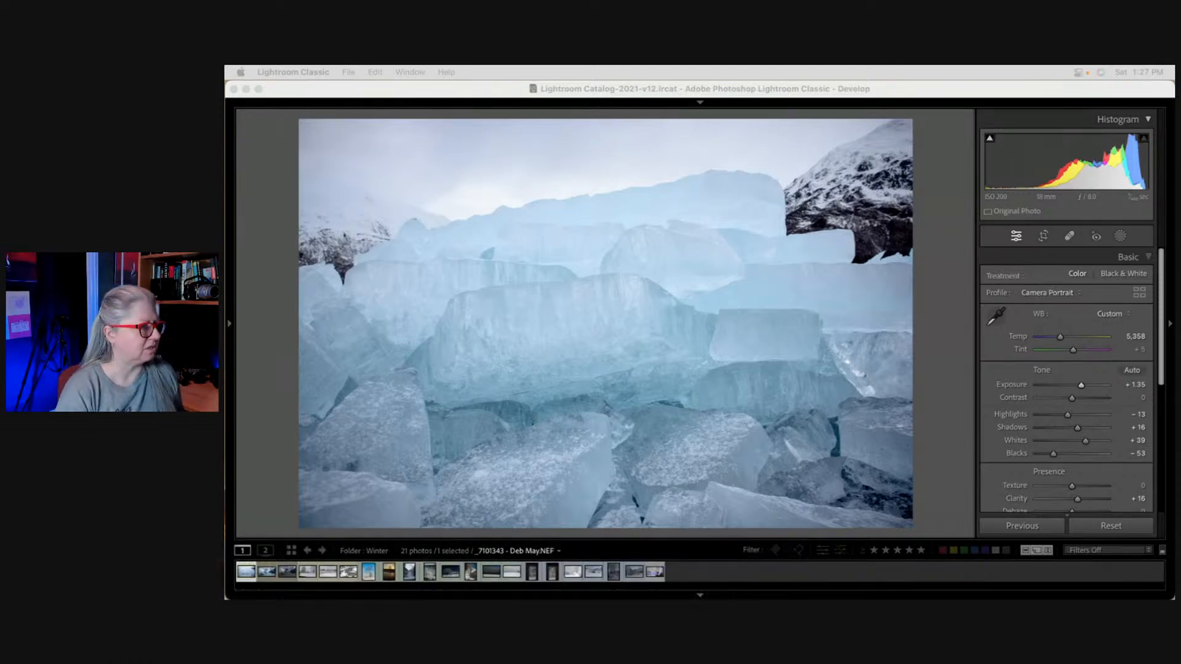
Show the inverted sky mask's overlay and examine its edges up close along the ice ridge and snowy slopes.
click(954, 275)
click(1120, 237)
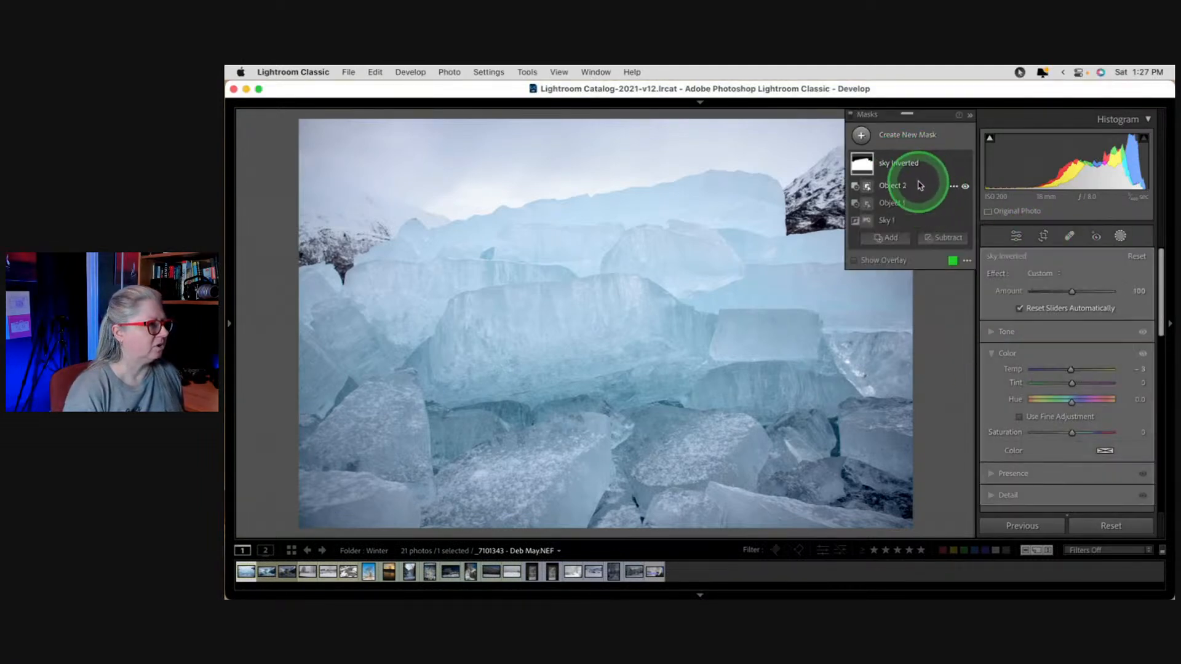
click(919, 185)
key(o)
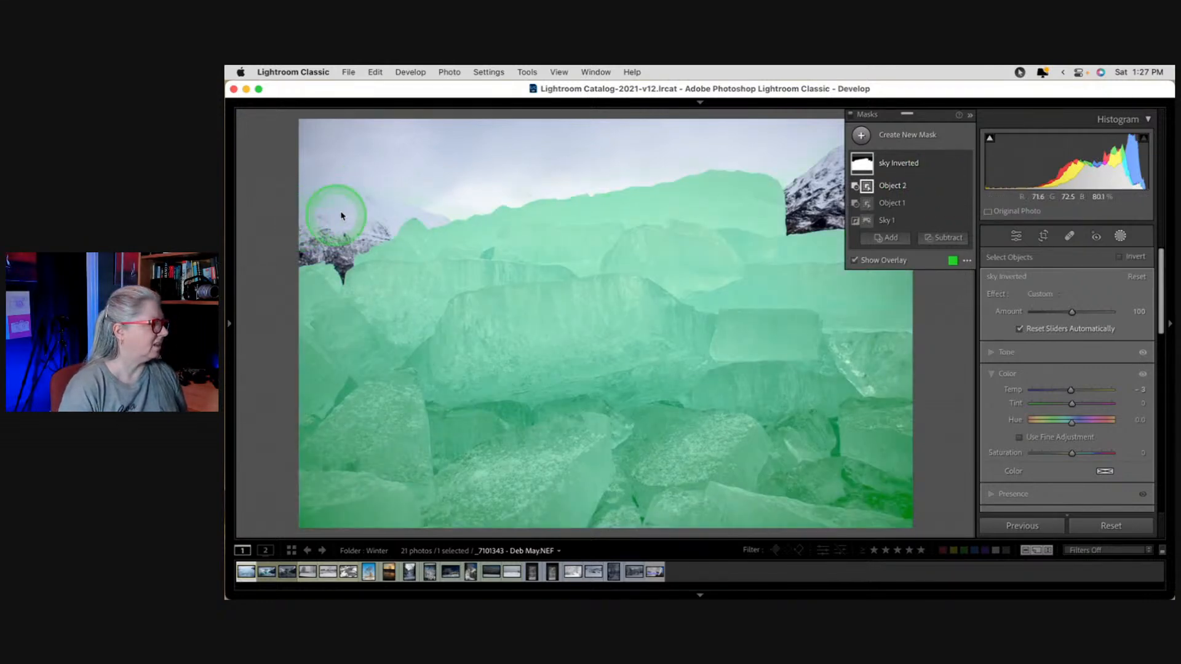
key(super+equal)
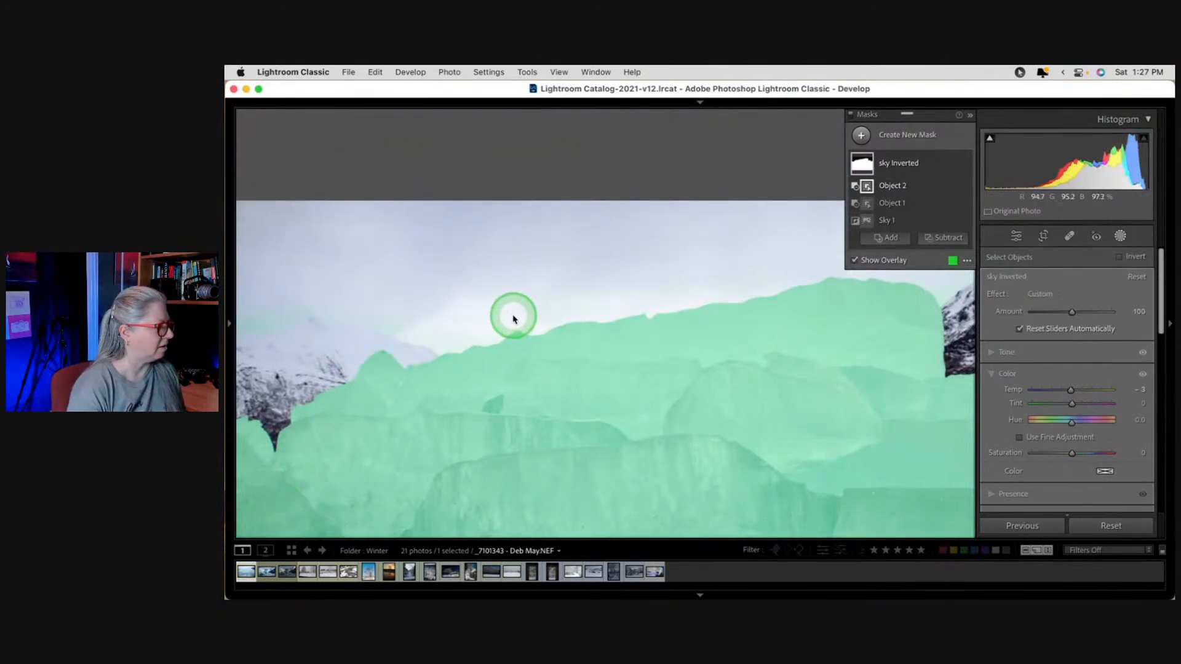
key(super+minus)
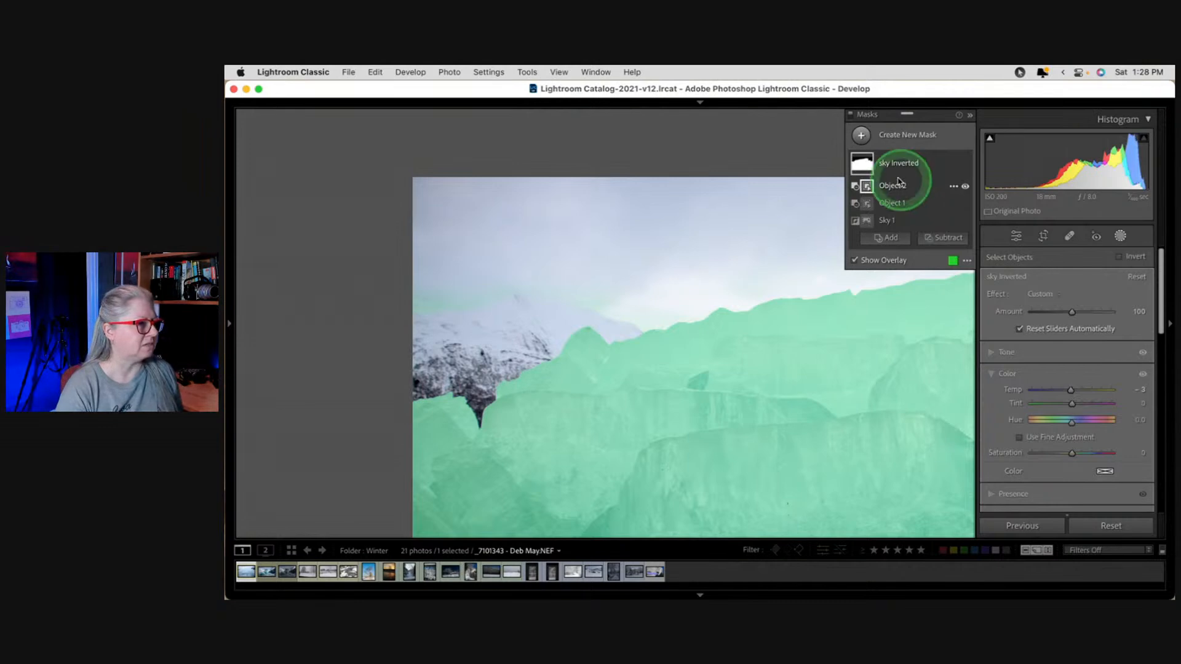
Subtract the stray mask patch above the photo's left snowy slope from the inverted sky mask with a size 11 brush and Auto Mask.
click(861, 135)
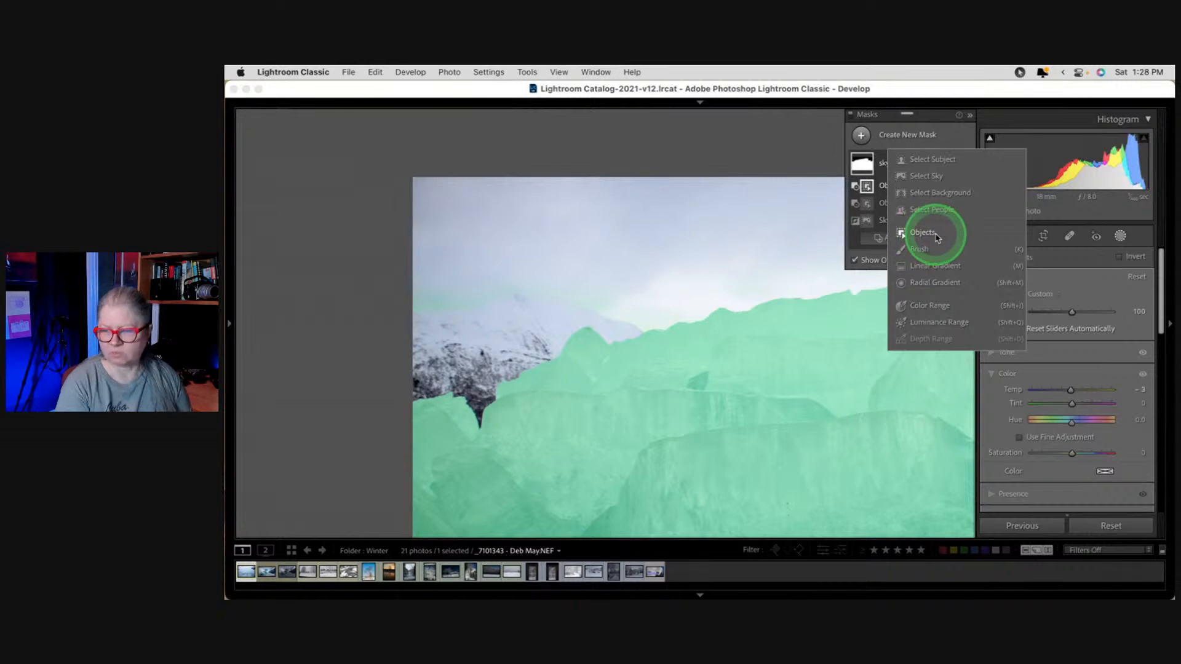
click(897, 132)
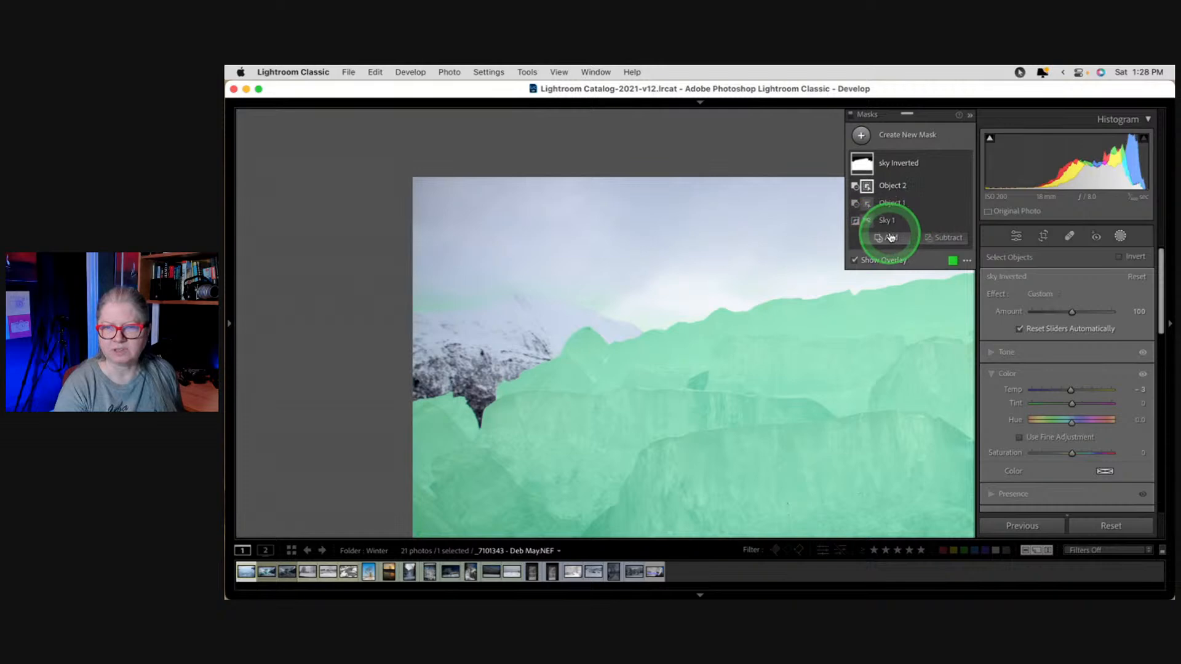
click(942, 239)
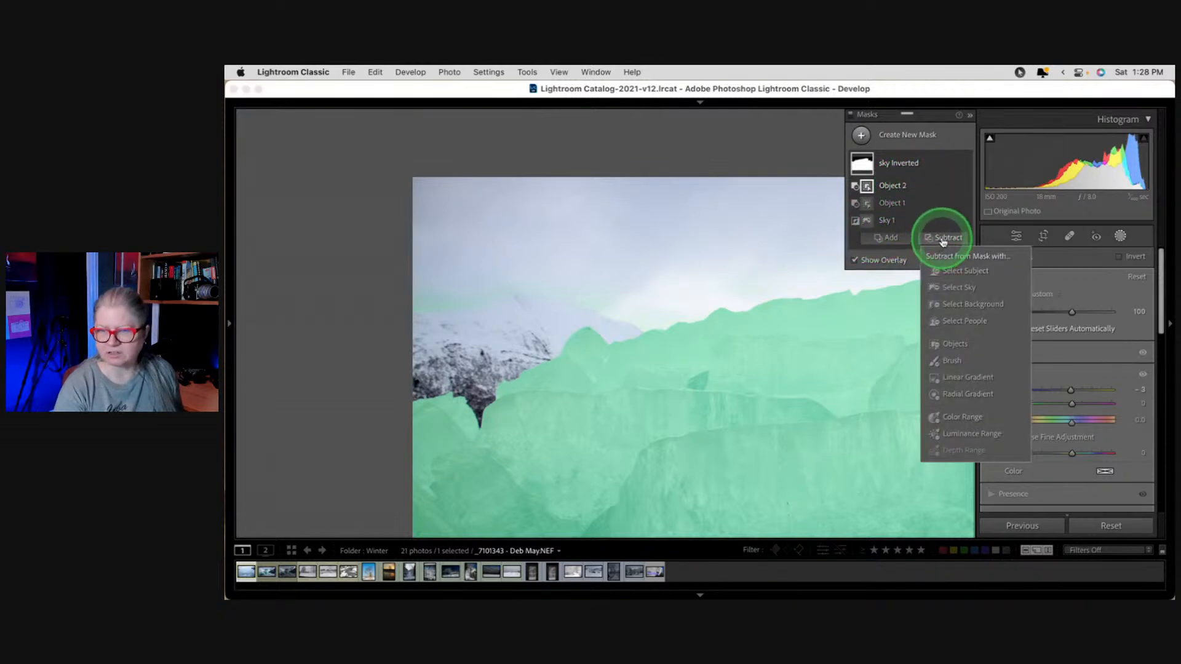
click(944, 361)
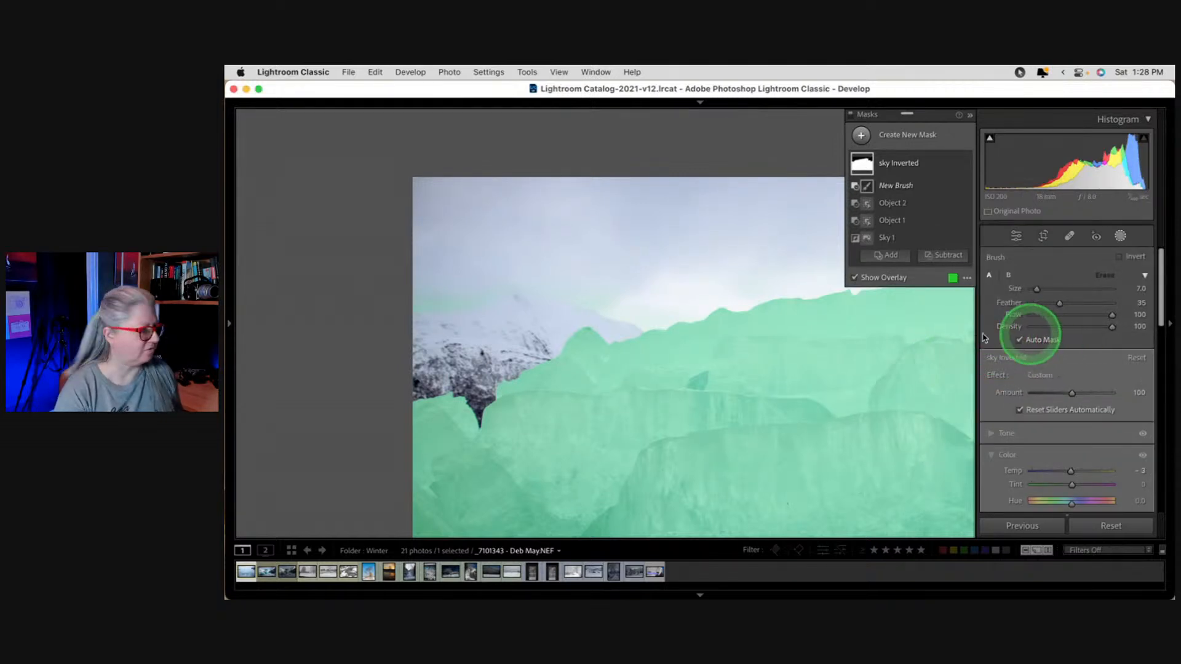
scroll(476, 308, up, 5)
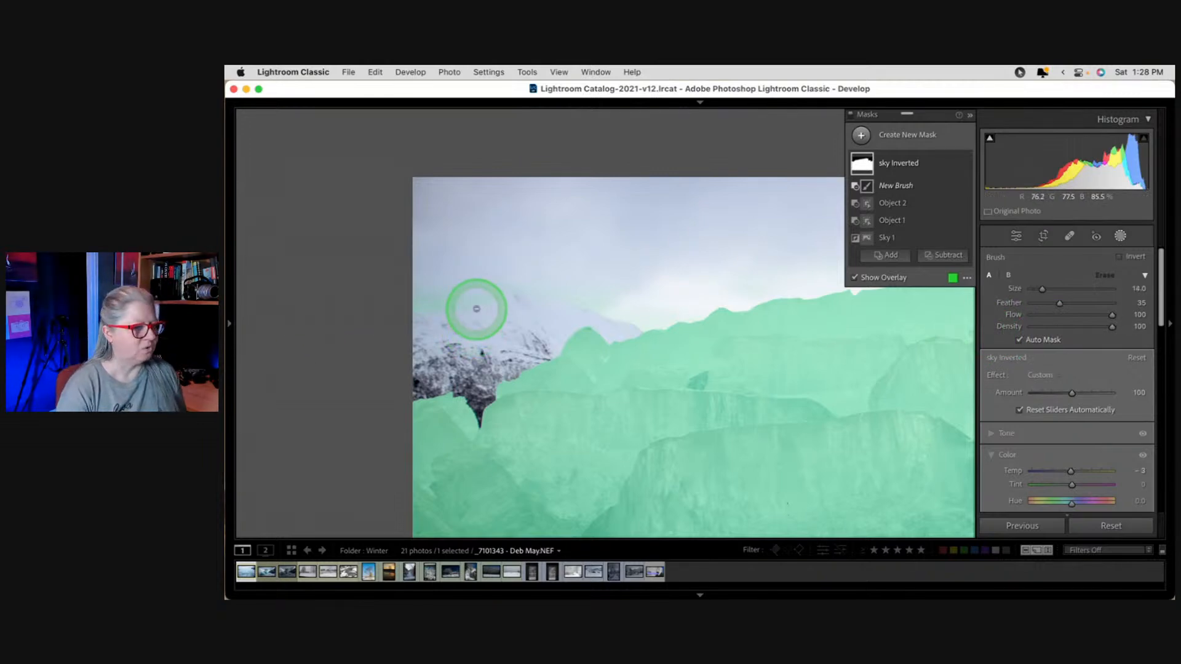
scroll(476, 309, down, 3)
mouse_move(467, 301)
mouse_down()
mouse_move(427, 305)
mouse_move(473, 292)
mouse_move(636, 299)
mouse_move(477, 290)
mouse_move(444, 305)
mouse_move(558, 290)
mouse_move(647, 318)
mouse_move(696, 288)
mouse_move(491, 311)
mouse_move(450, 305)
mouse_move(433, 266)
mouse_move(419, 279)
mouse_move(431, 301)
mouse_up()
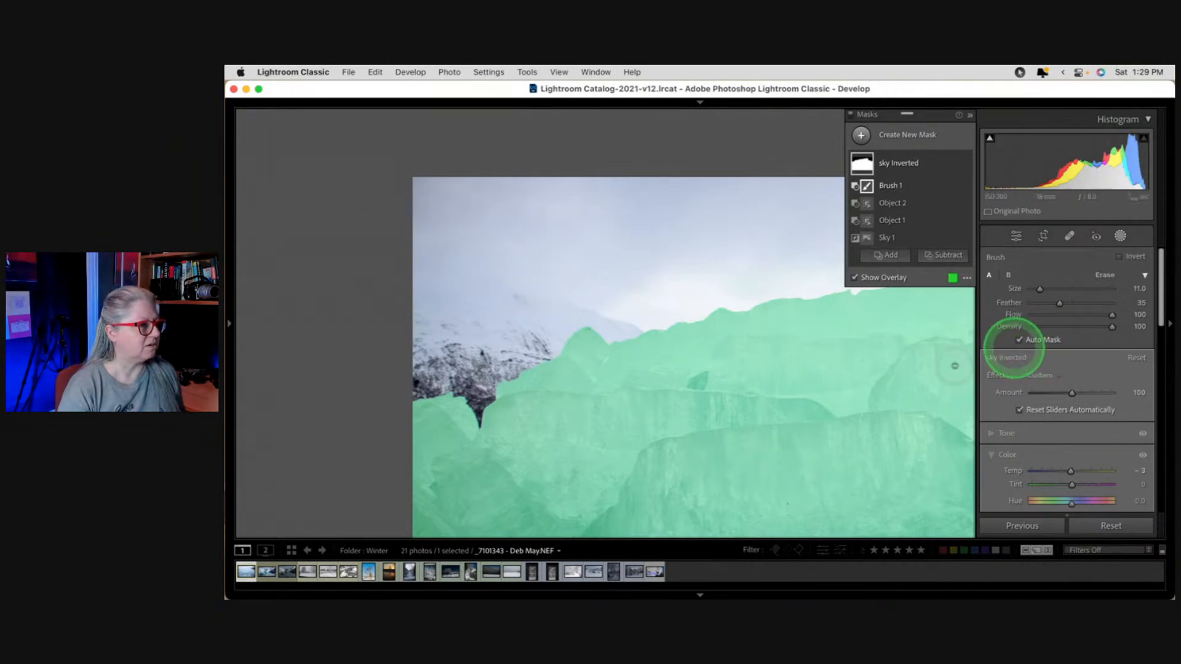
Check the inverted sky mask's edge along the photo's right slope, set its Whites to 12, and finish masking.
drag(645, 273, 274, 301)
drag(530, 288, 292, 292)
mouse_move(615, 240)
mouse_down()
mouse_move(689, 213)
mouse_move(618, 242)
mouse_move(556, 295)
mouse_up()
drag(652, 231, 695, 214)
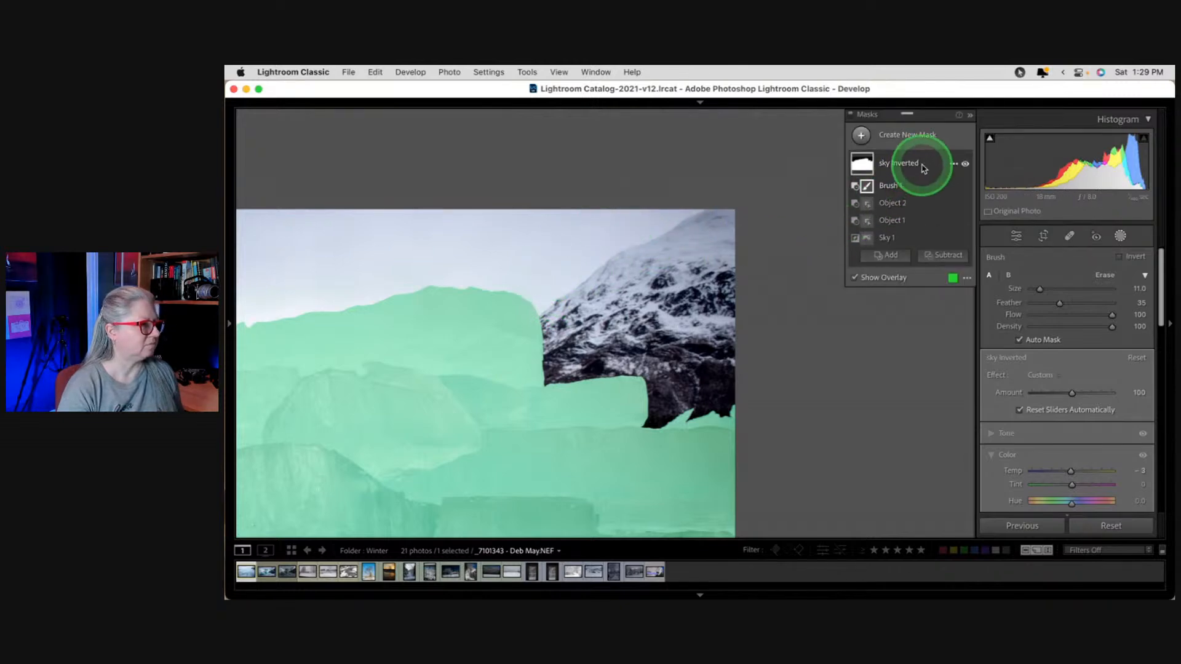
click(924, 168)
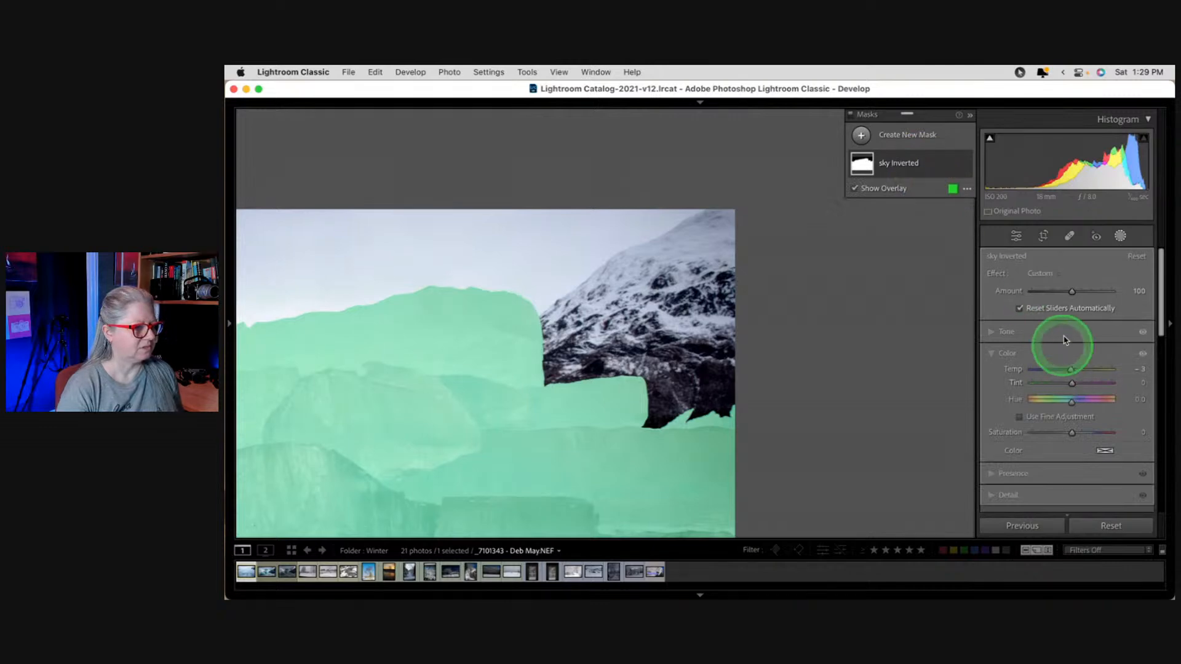
click(996, 335)
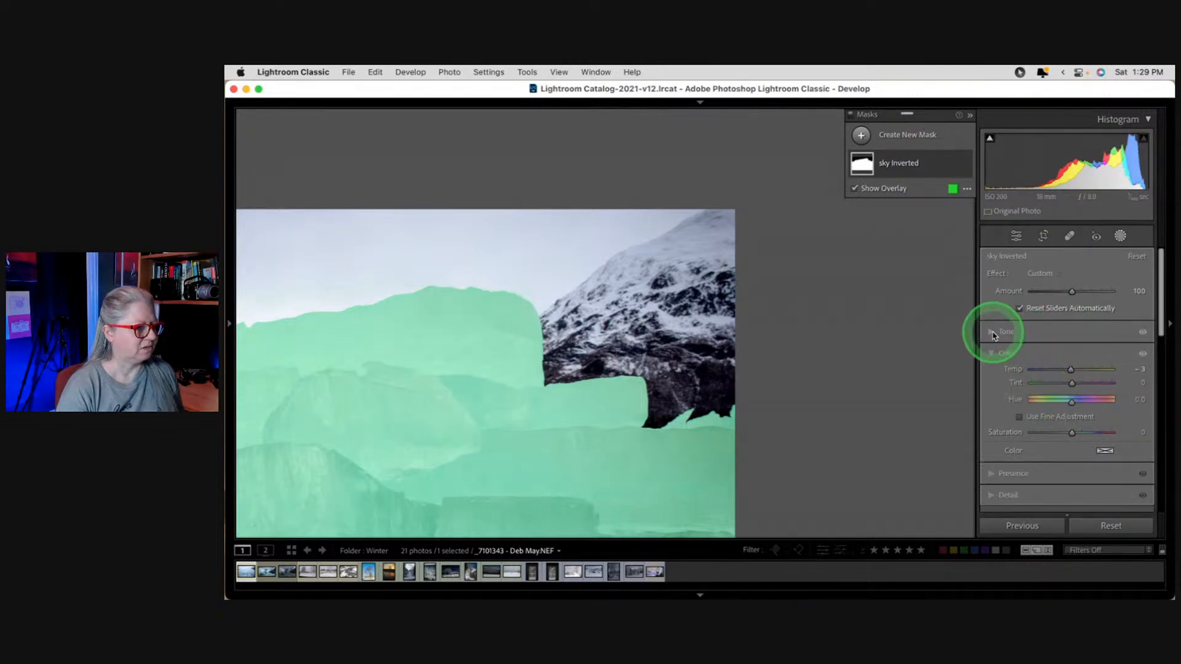
click(1077, 423)
drag(1079, 404, 1076, 404)
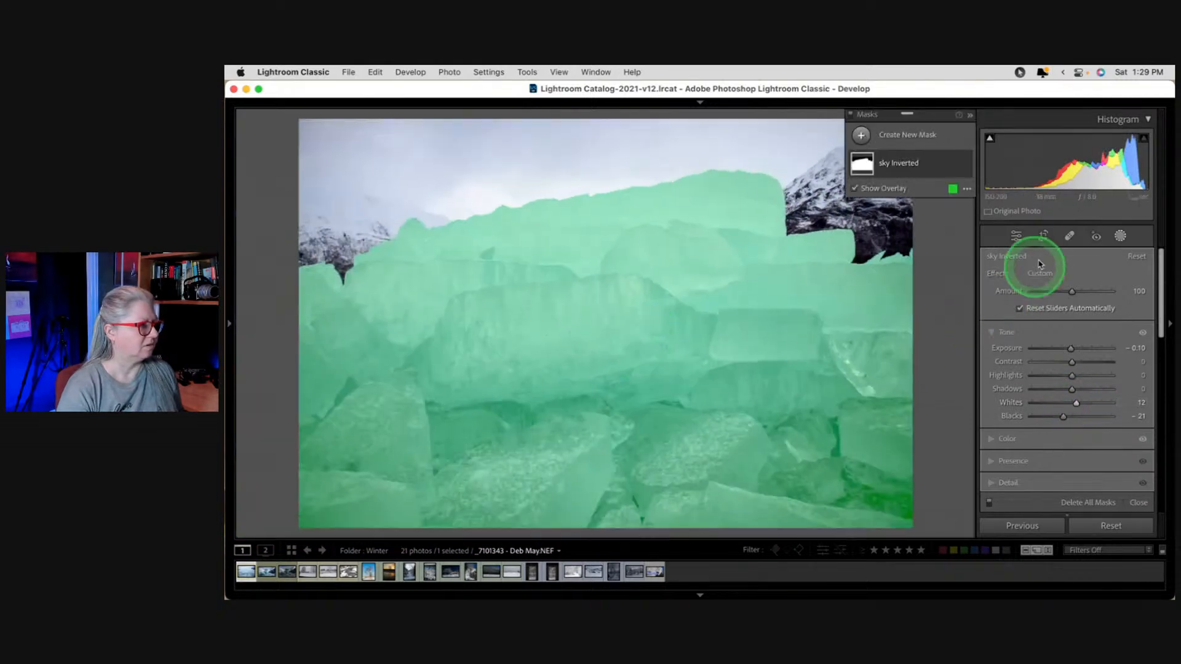
click(1119, 237)
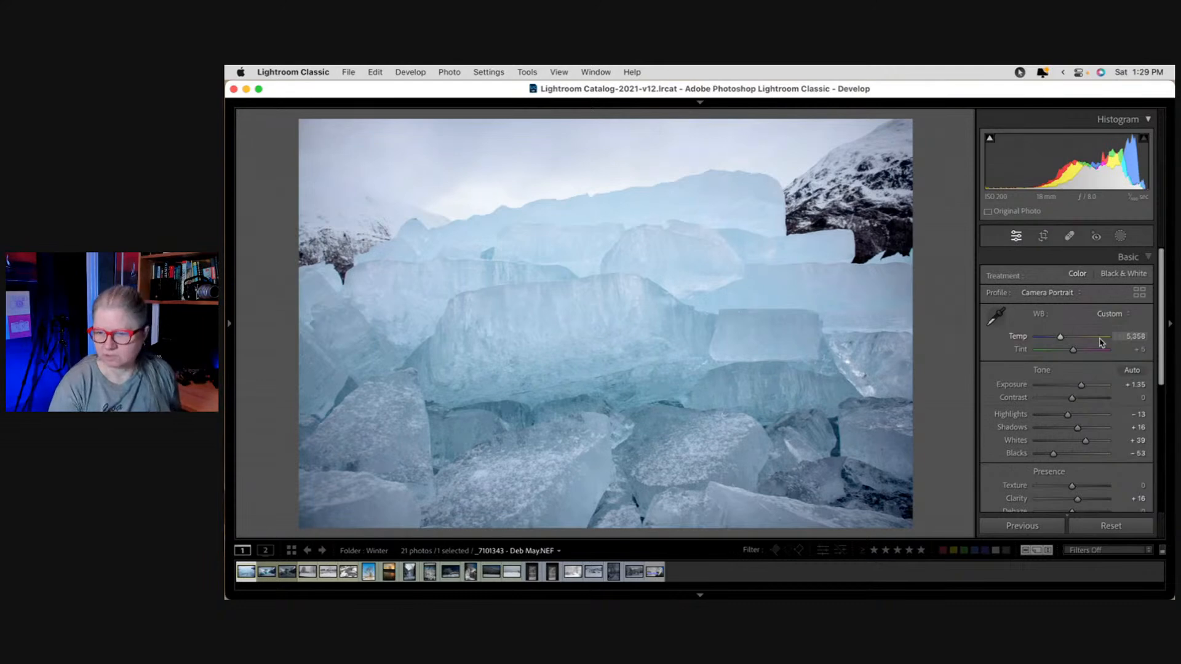
Return to the photo grid and open the snowy boardwalk photo in a large view.
click(1102, 326)
click(932, 300)
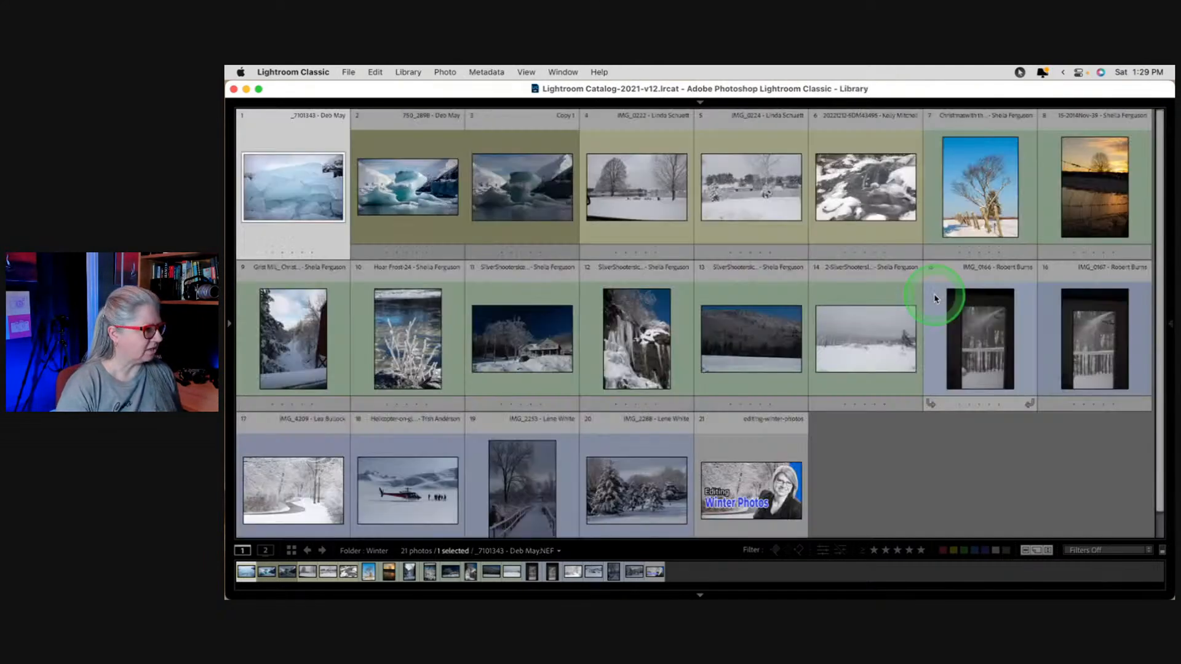
click(941, 307)
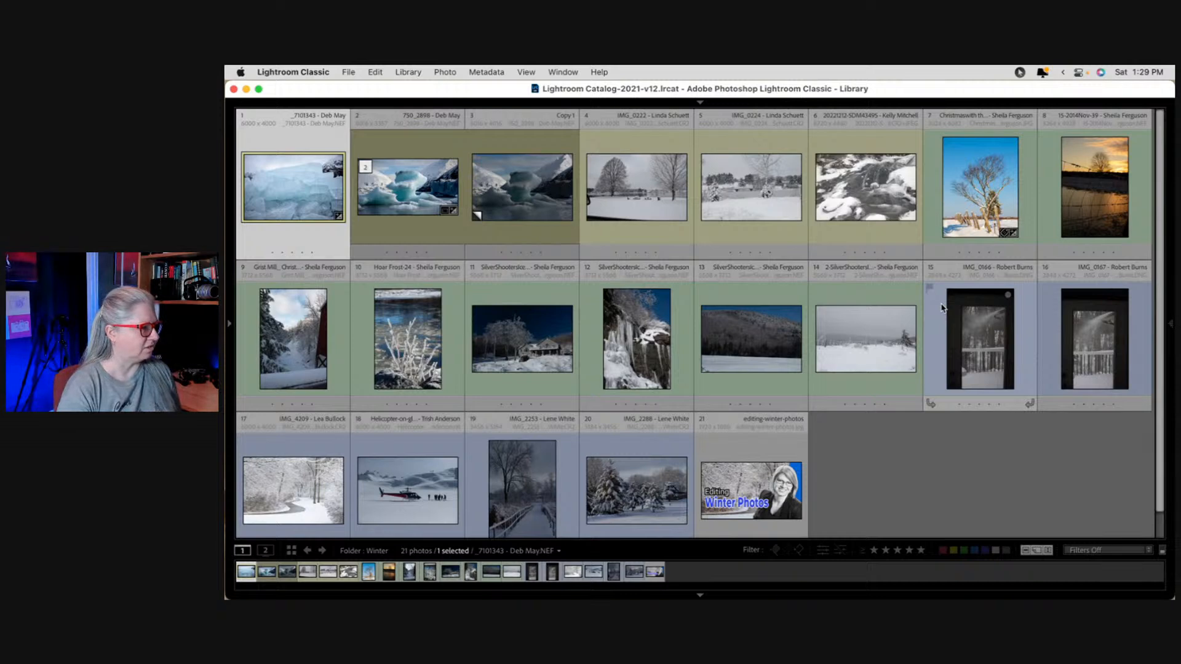
scroll(941, 307, down, 1)
click(909, 424)
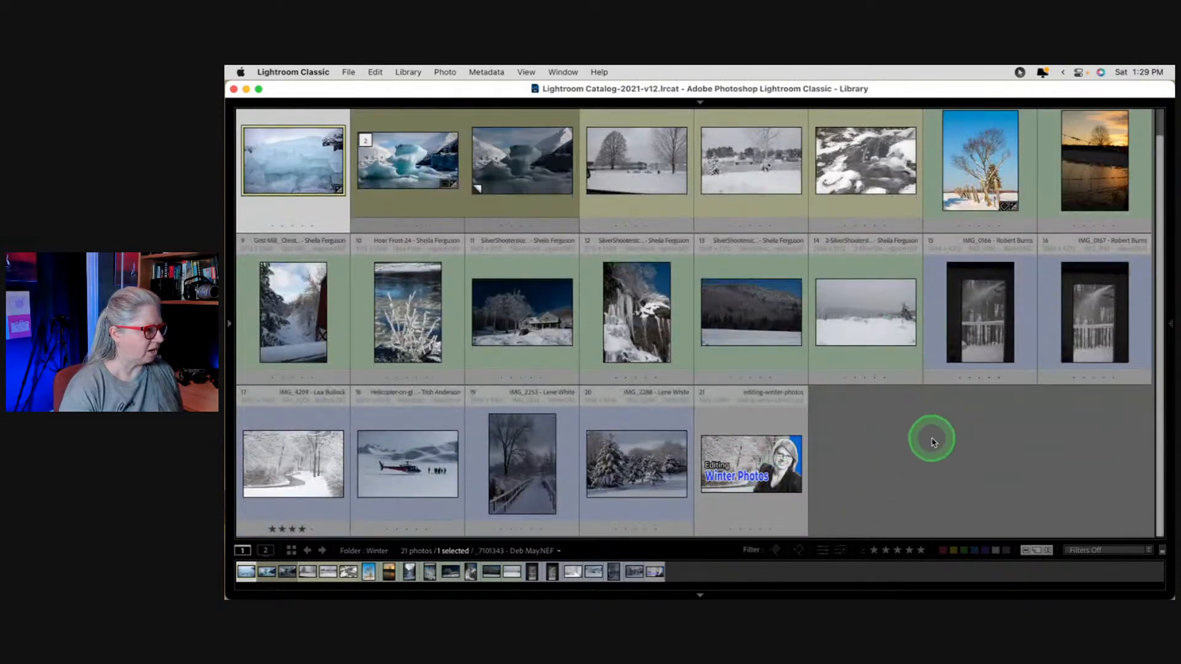
click(513, 475)
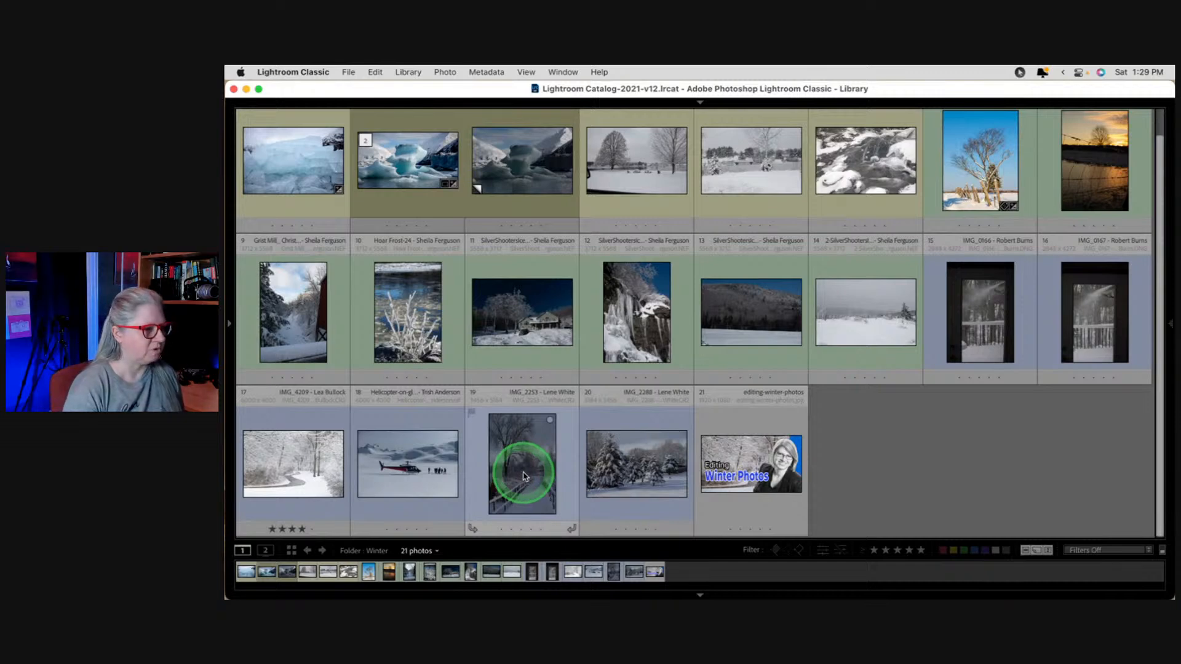
double_click(524, 475)
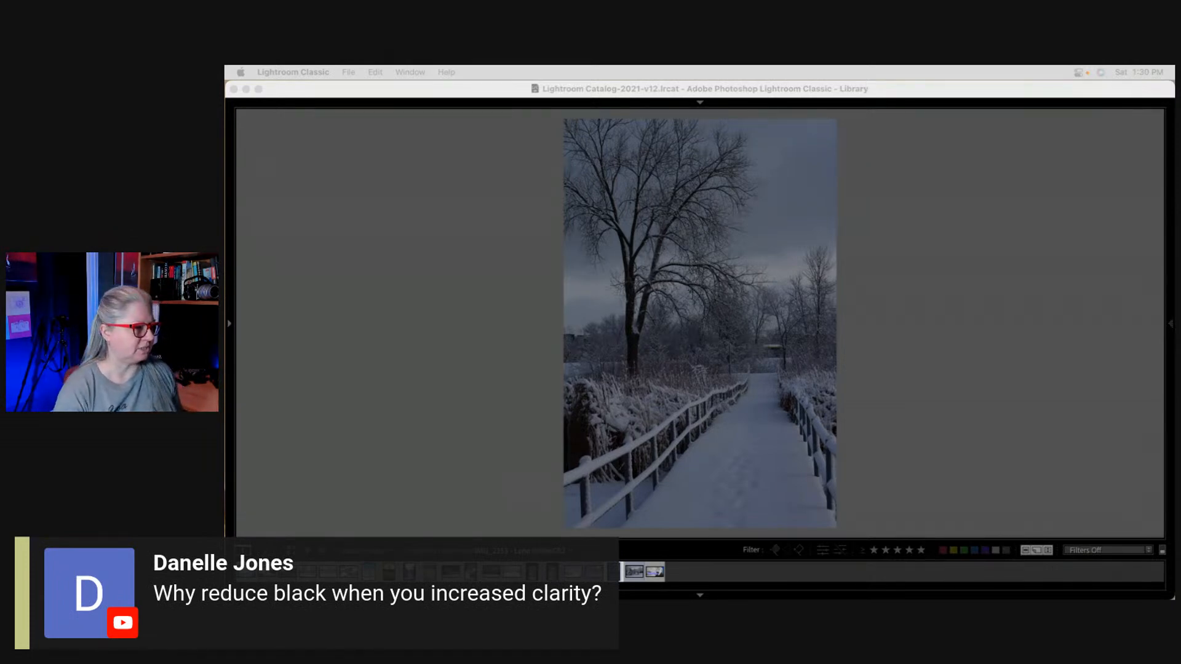
Go back to the photo grid and reopen the stacked ice photo for developing.
click(944, 291)
key(g)
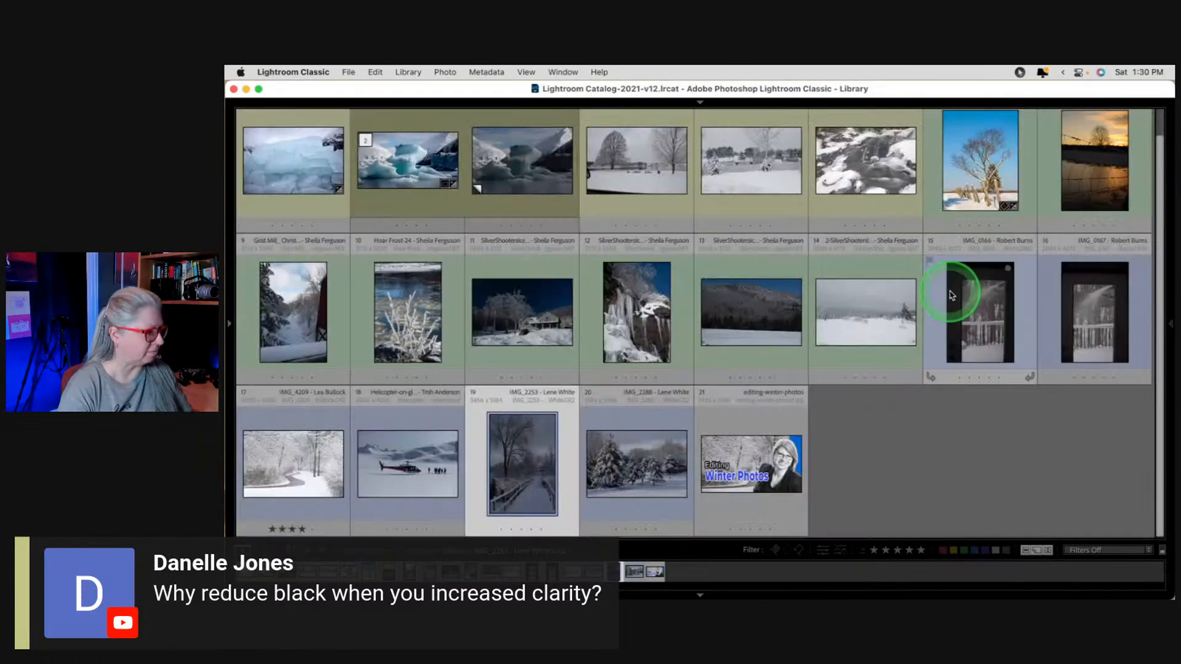
click(396, 167)
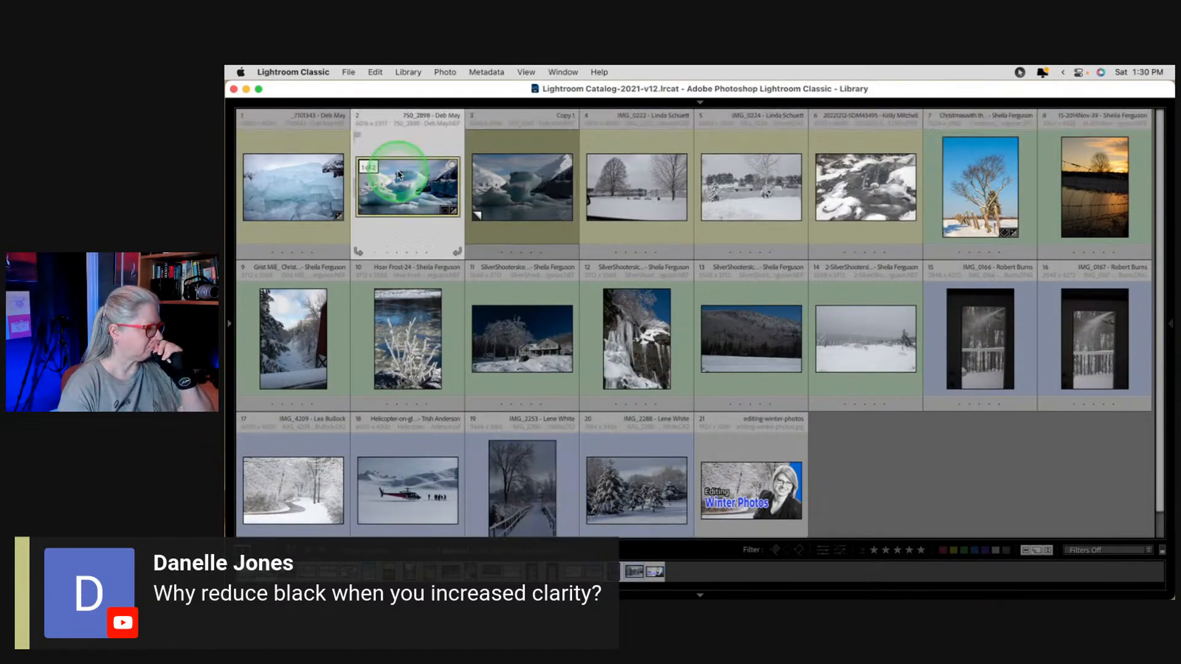
double_click(316, 193)
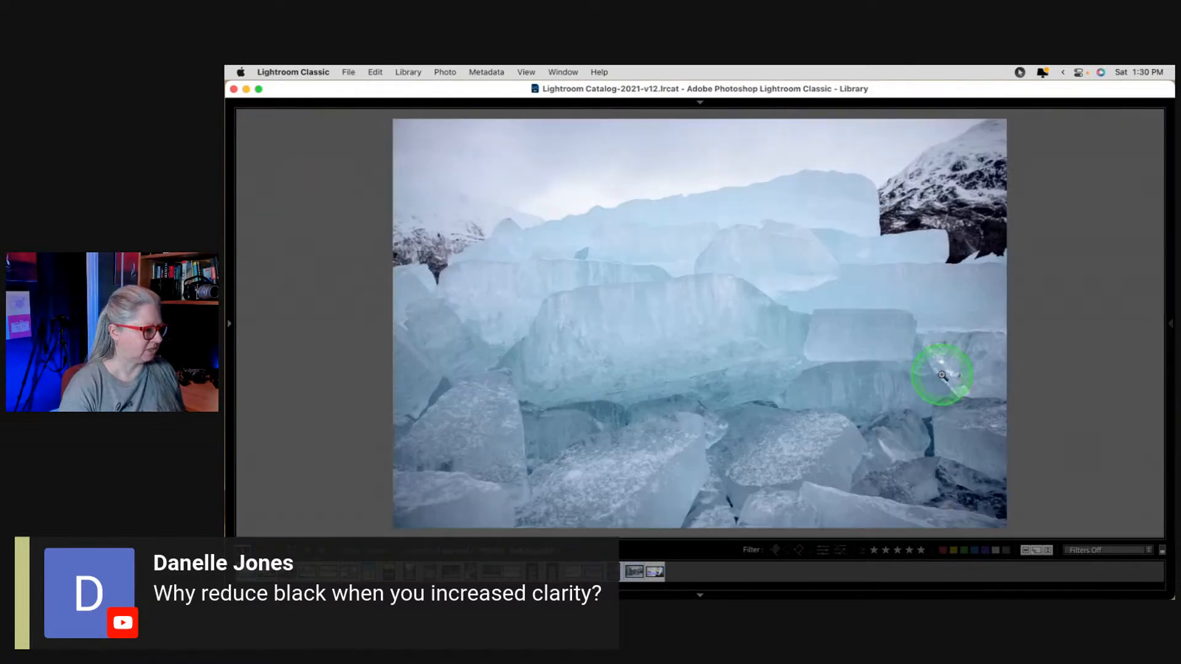
key(d)
scroll(1044, 416, down, 3)
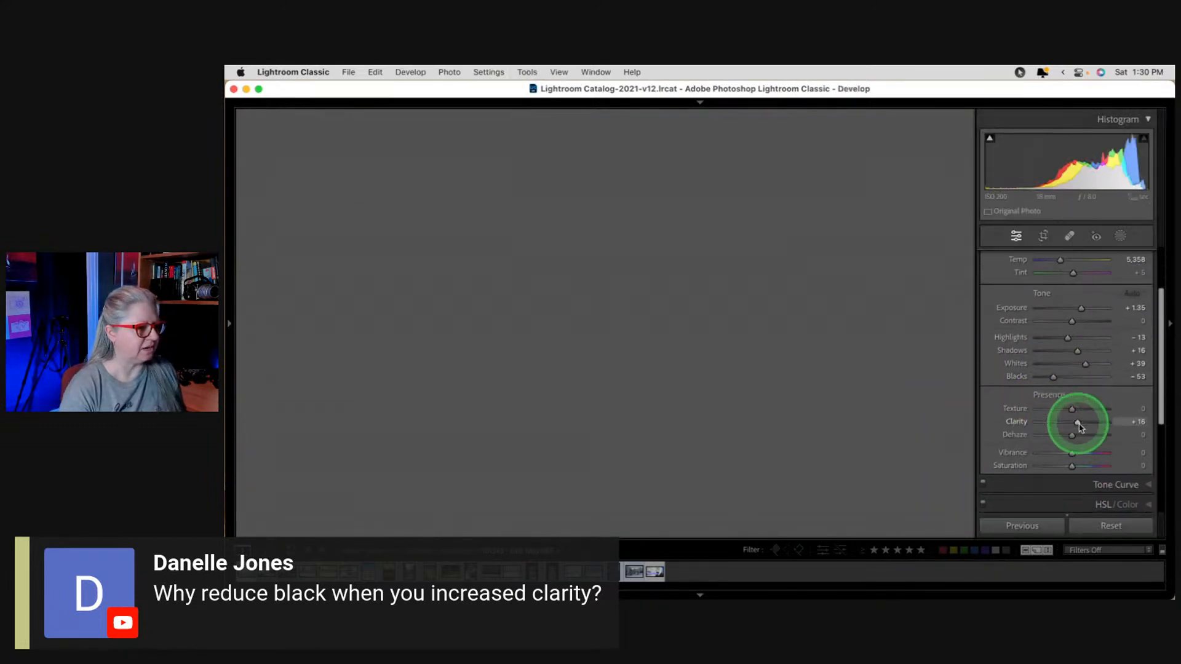
Set the stacked ice photo's Clarity to +55 and Blacks to −46.
mouse_move(1078, 424)
mouse_down()
mouse_move(1123, 423)
mouse_move(1068, 422)
mouse_move(1139, 426)
mouse_move(1025, 422)
mouse_move(1130, 424)
mouse_move(1068, 422)
mouse_move(1105, 419)
mouse_move(1081, 419)
mouse_move(1091, 414)
mouse_up()
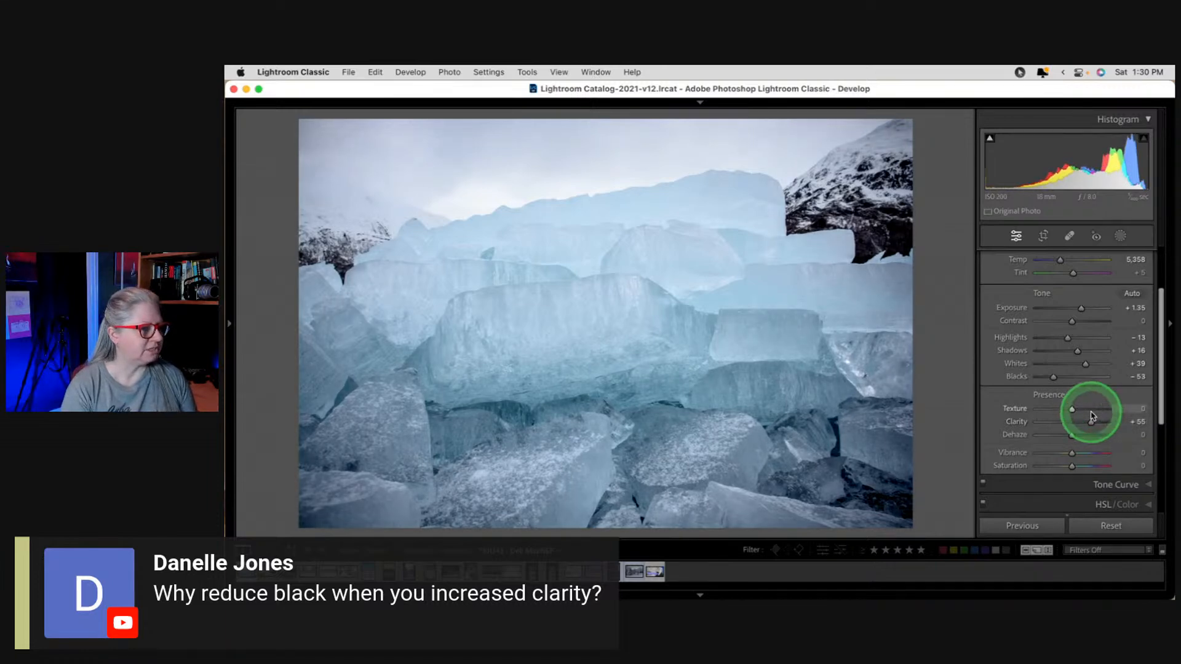
mouse_move(1047, 377)
mouse_down()
mouse_move(1075, 377)
mouse_move(1057, 377)
mouse_up()
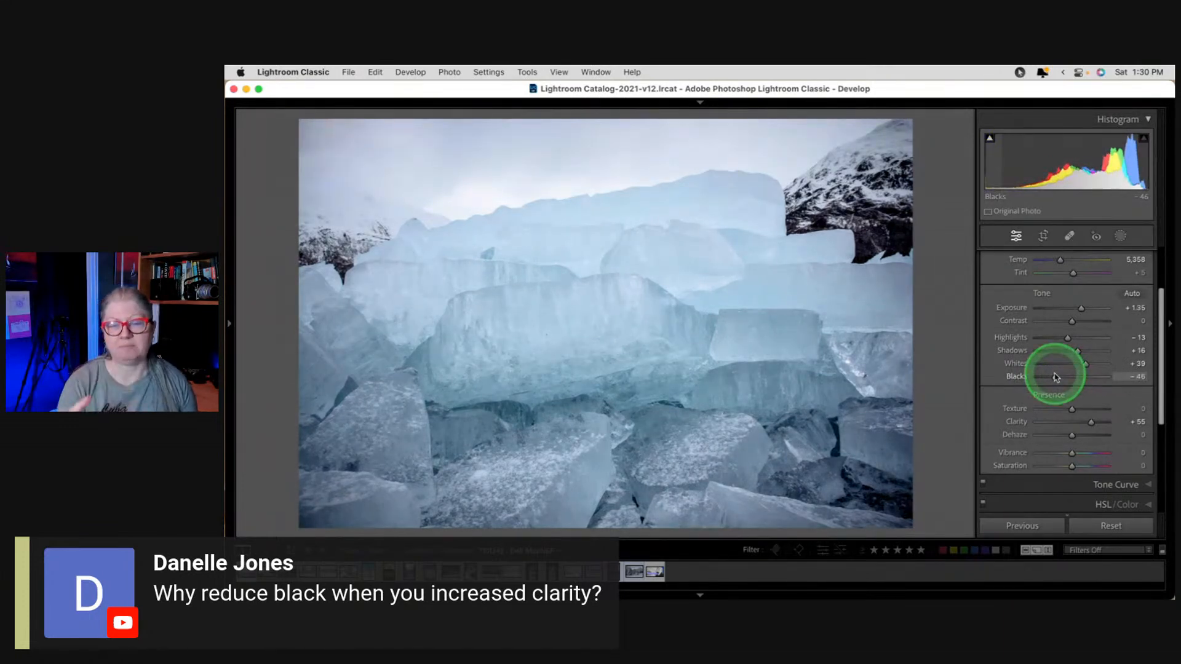
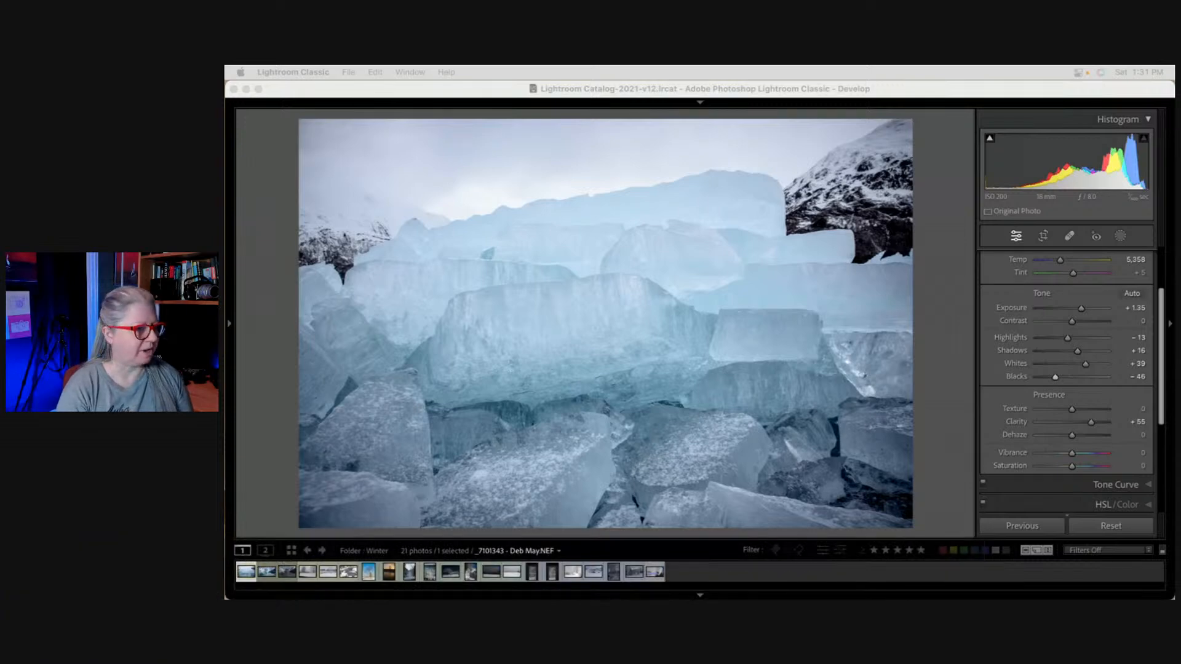
click(957, 308)
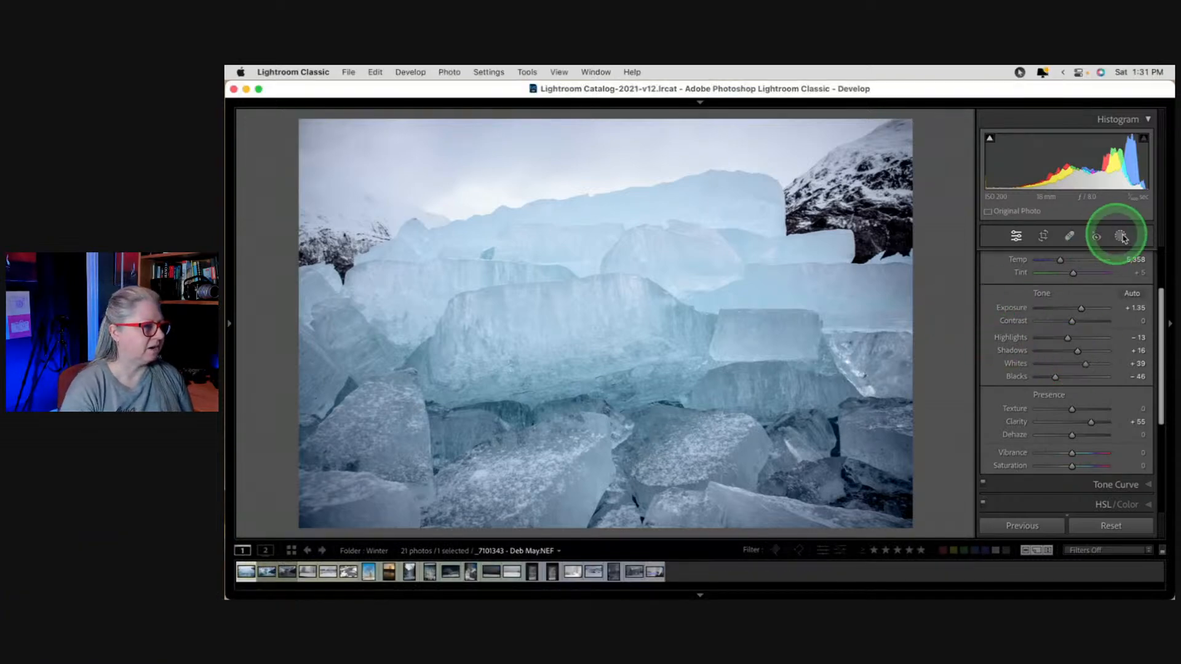
Set the inverted sky mask's Texture to 80 and Clarity to 11 on the stacked ice photo, and finish masking.
click(1121, 236)
click(903, 164)
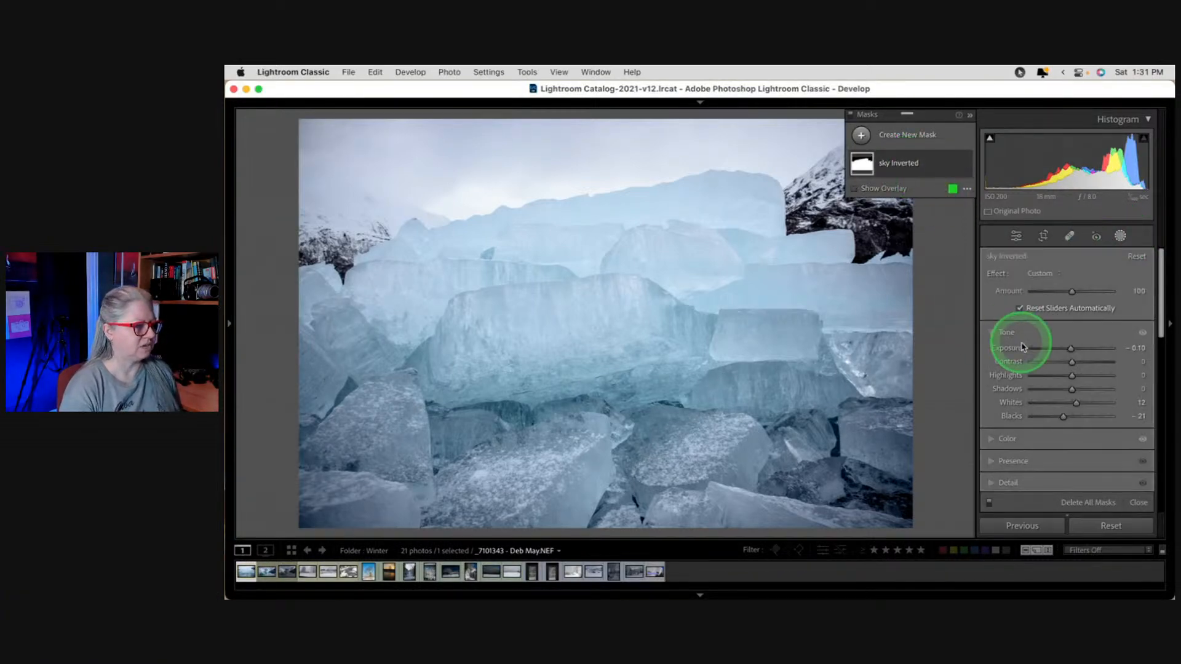
click(993, 461)
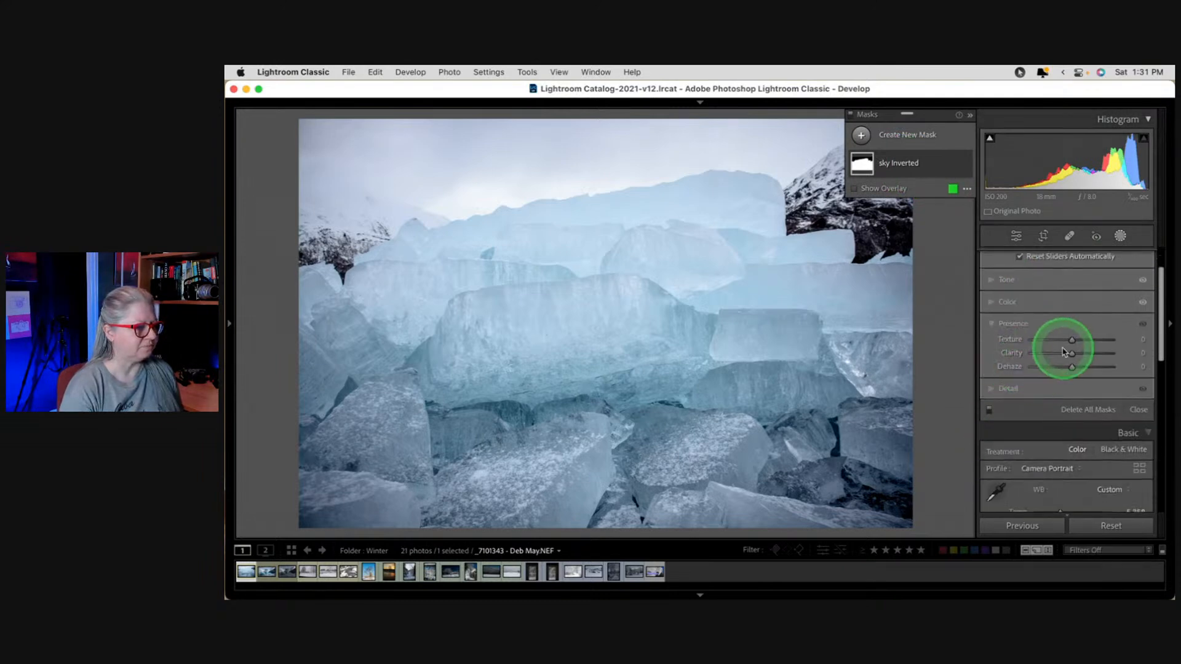
mouse_move(1070, 342)
mouse_down()
mouse_move(1130, 336)
mouse_move(1101, 336)
mouse_move(1077, 355)
mouse_up()
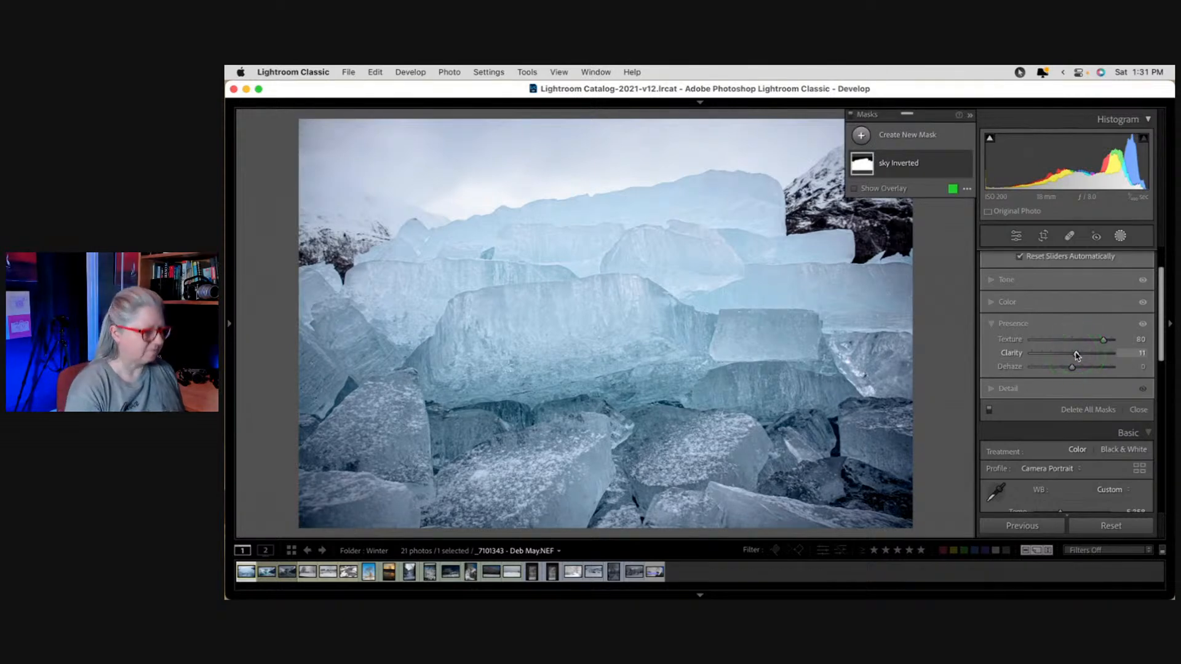
click(1118, 235)
Examine the central ice blocks up close, comparing the unedited and edited versions, and return to the full view.
drag(567, 302, 557, 339)
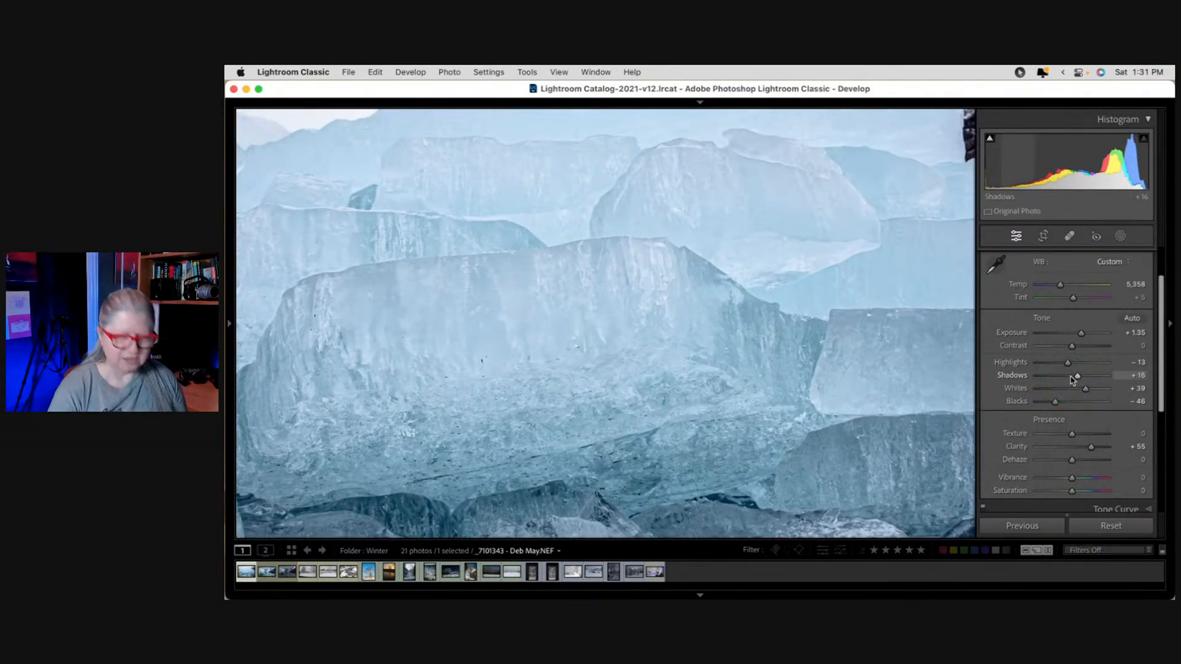
key(backslash)
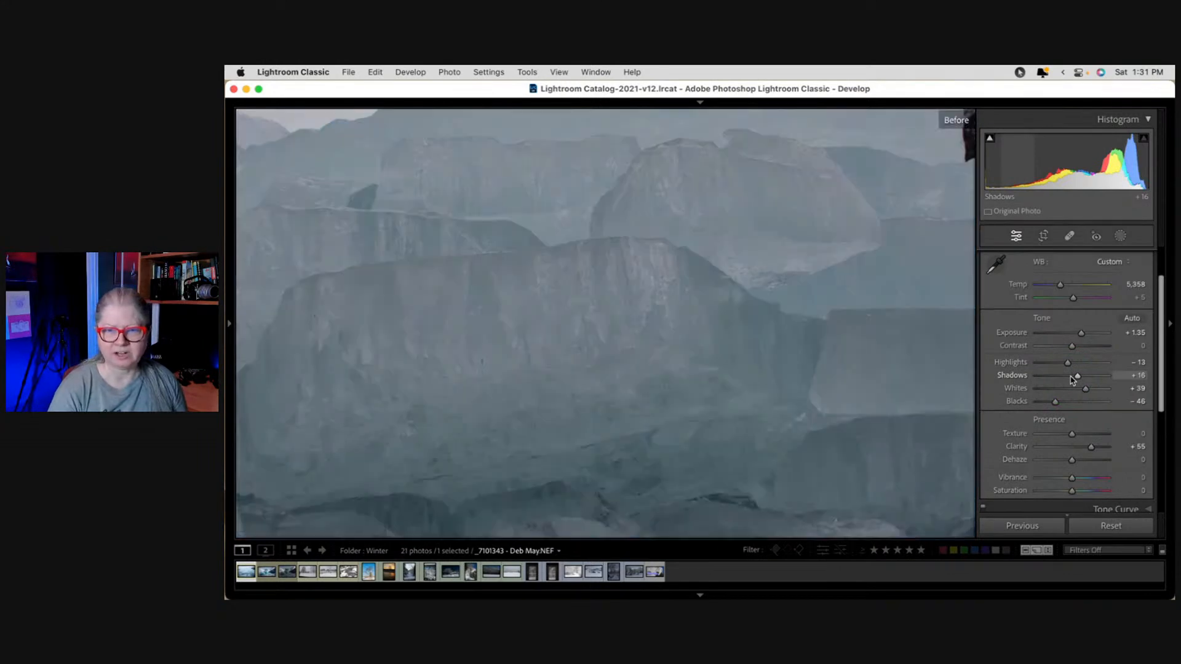
key(backslash)
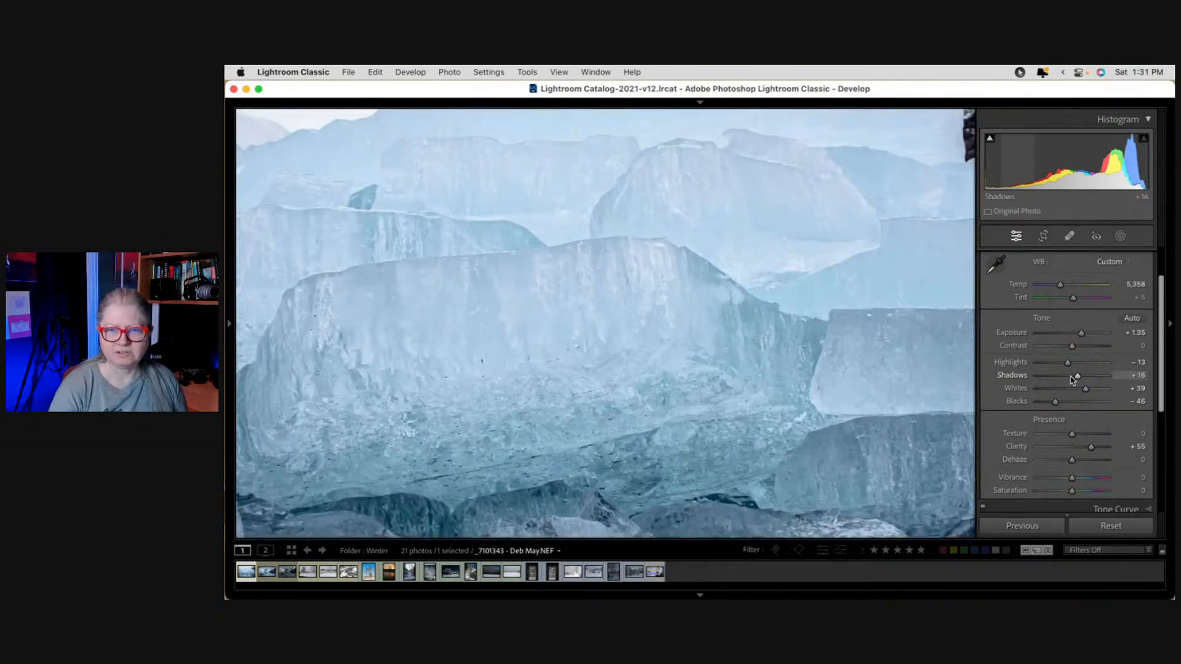
click(712, 342)
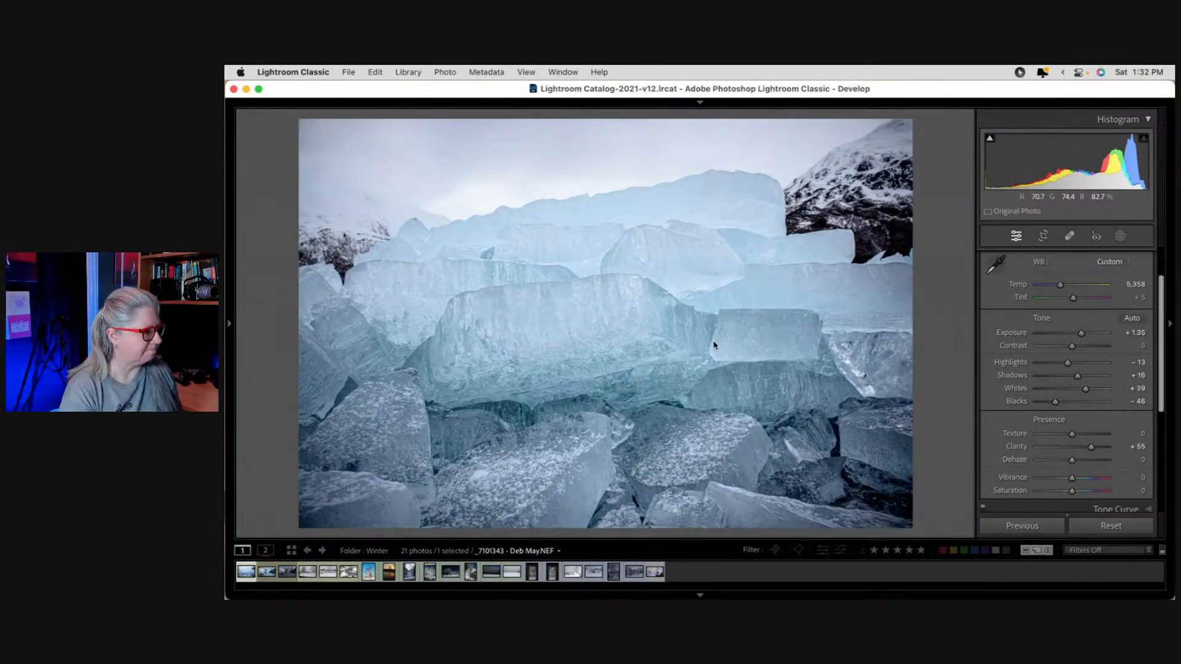
Go back to the photo grid and open the snowy boardwalk photo for developing.
key(g)
scroll(711, 342, down, 2)
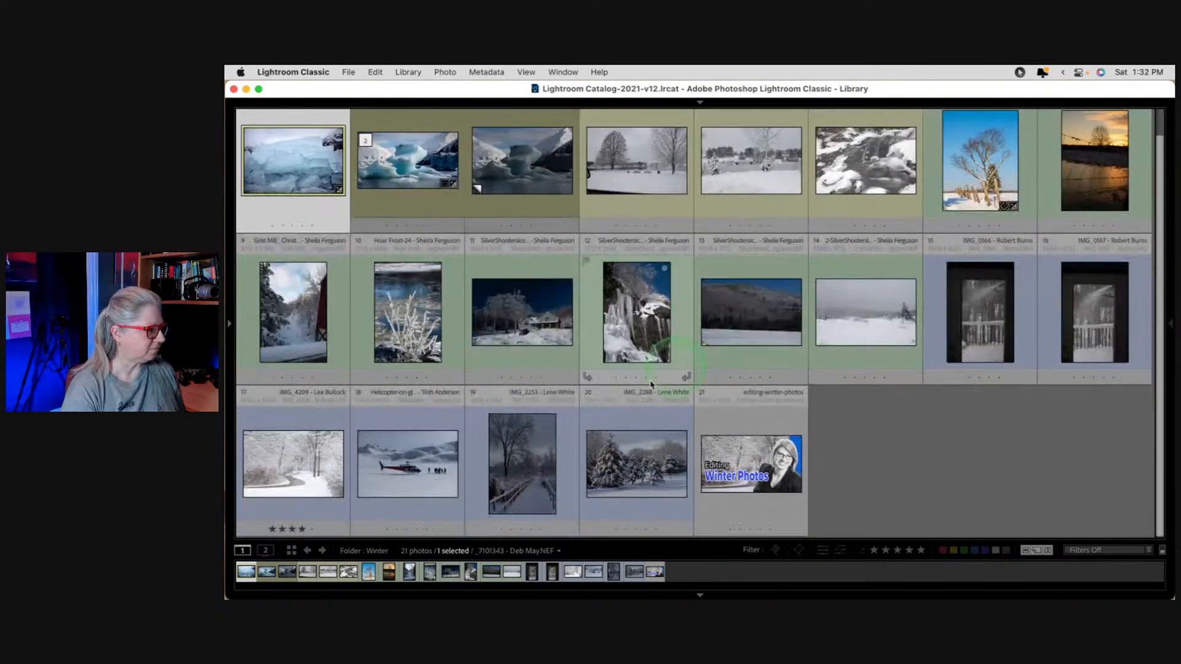
click(524, 469)
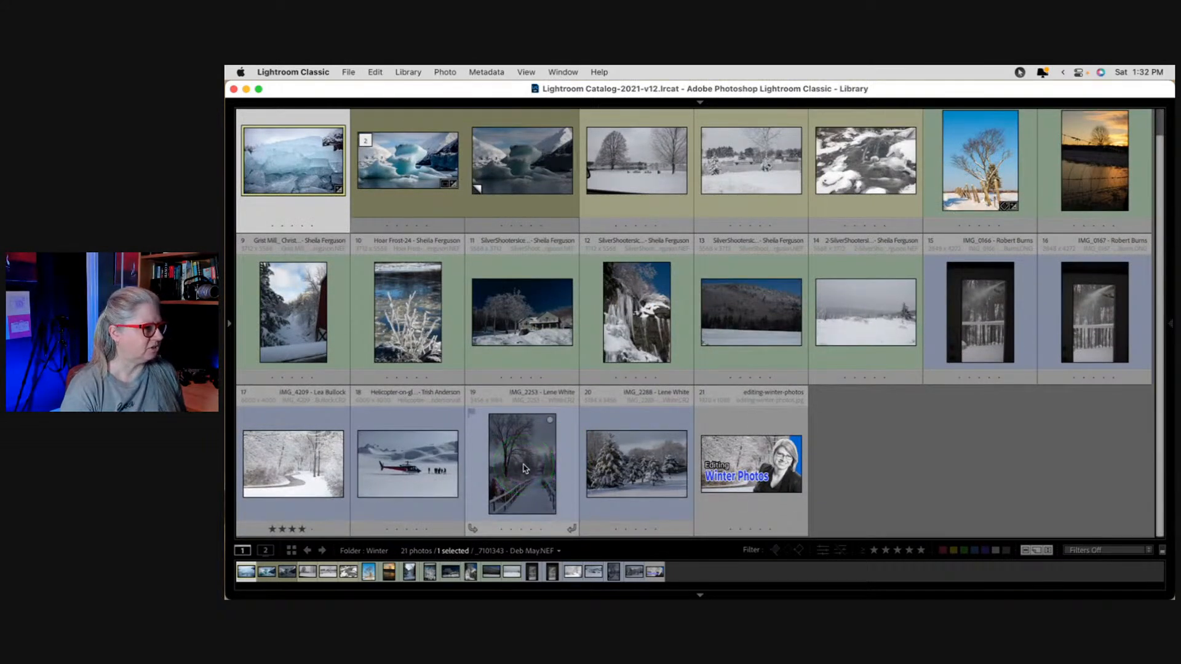
double_click(524, 469)
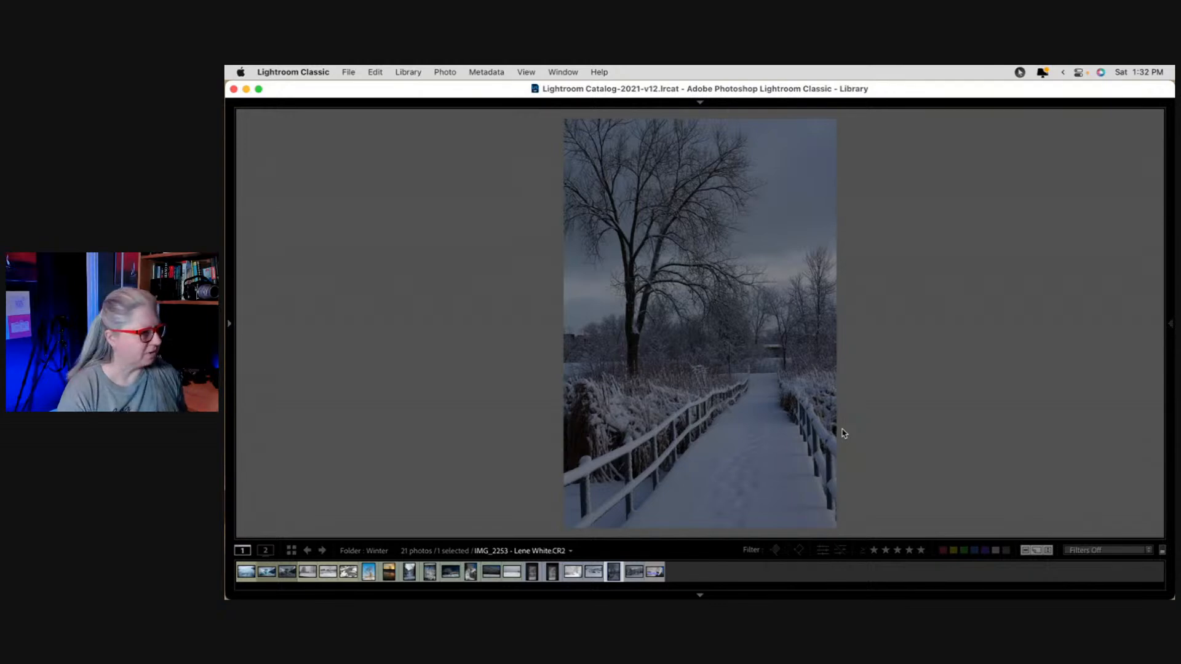
key(d)
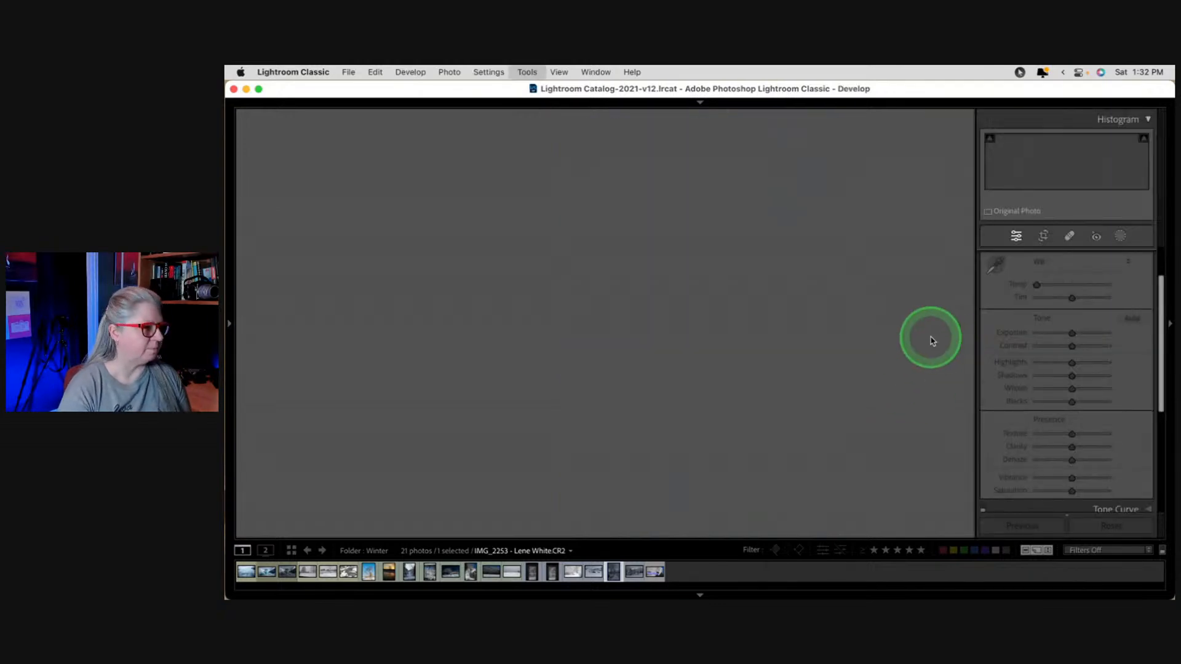
click(1101, 246)
click(1059, 174)
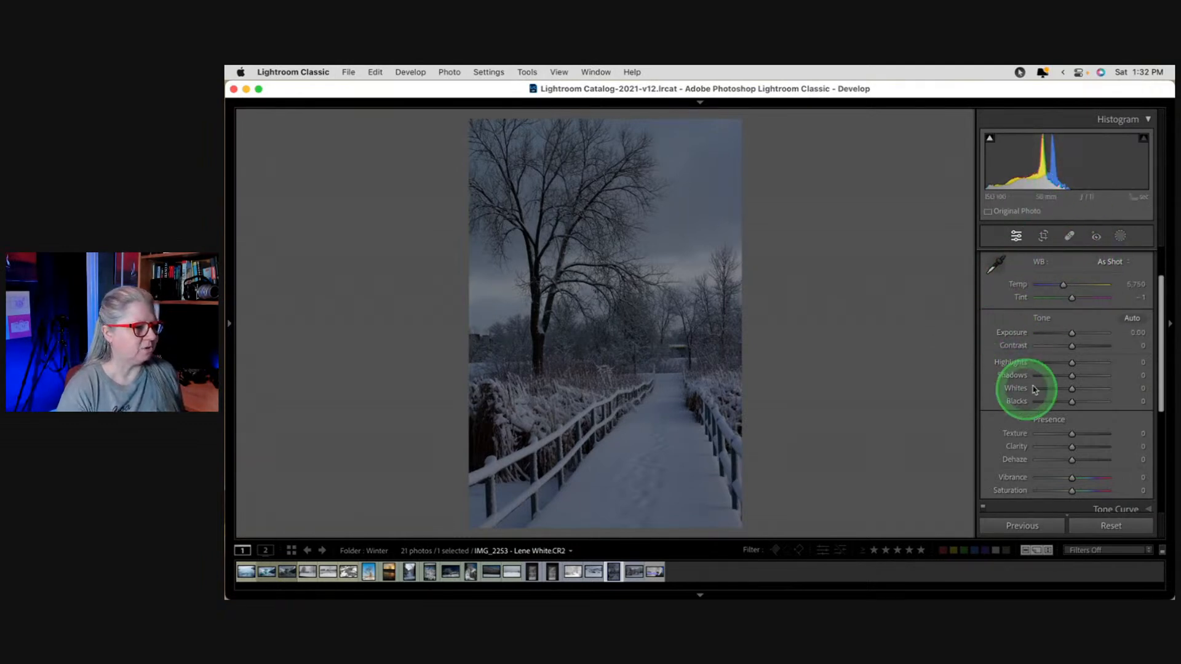
Try an automatic Whites adjustment on the boardwalk photo, and reset Whites to its default.
scroll(1048, 350, up, 2)
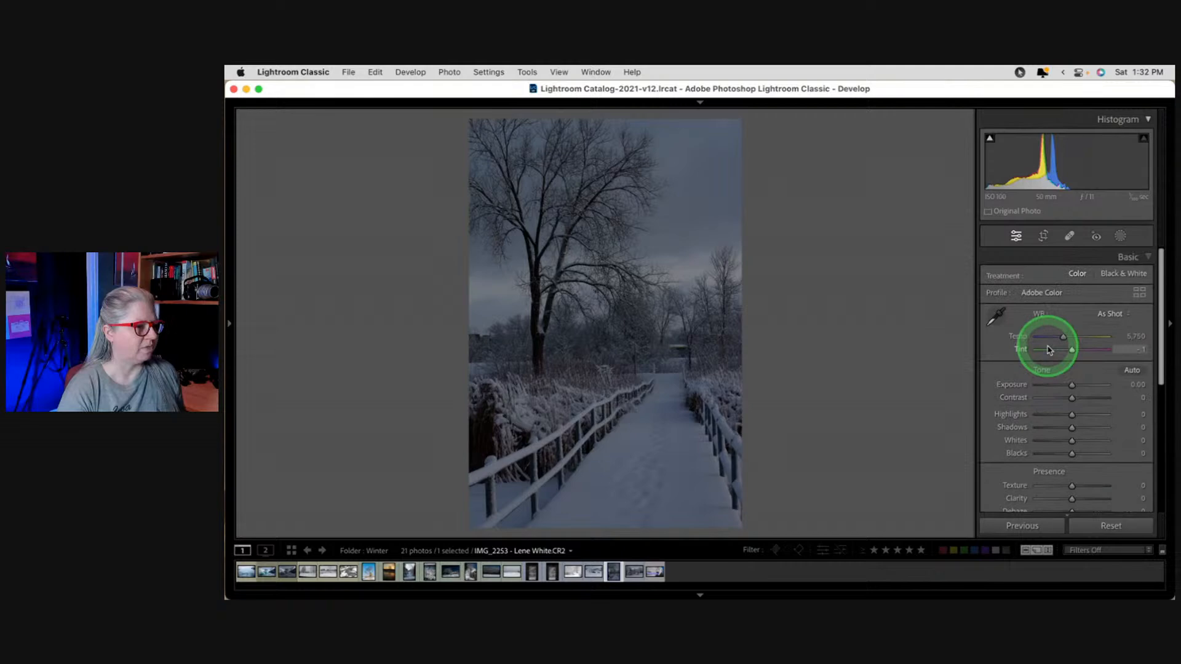
shift+double_click(1017, 441)
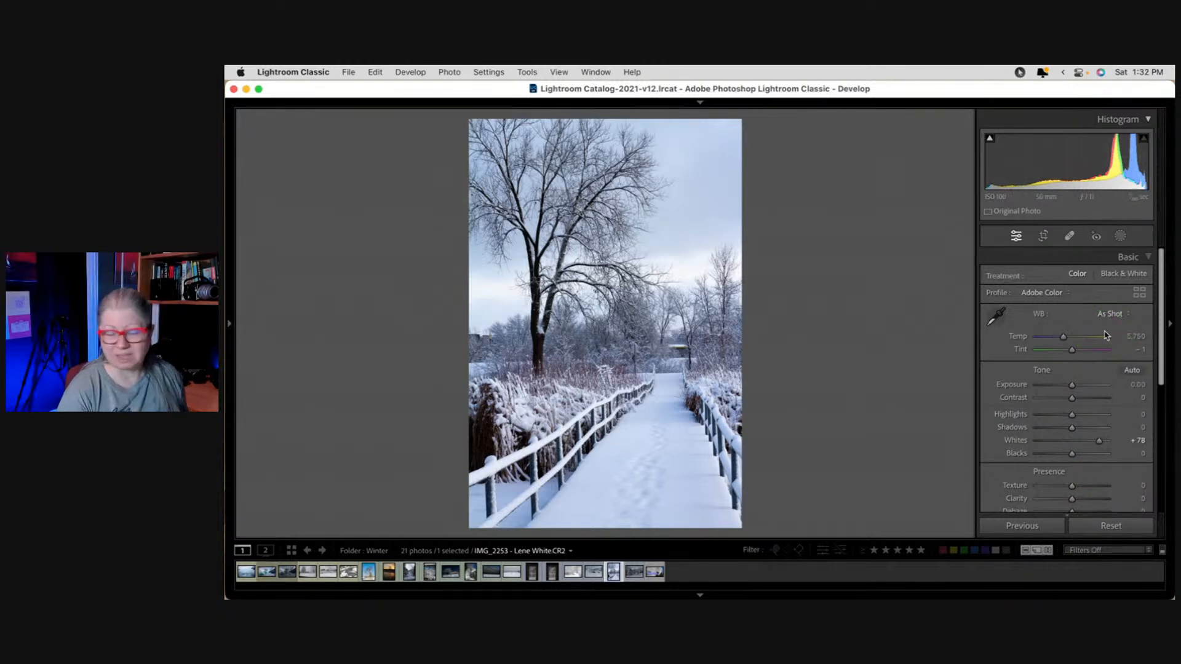
double_click(1015, 440)
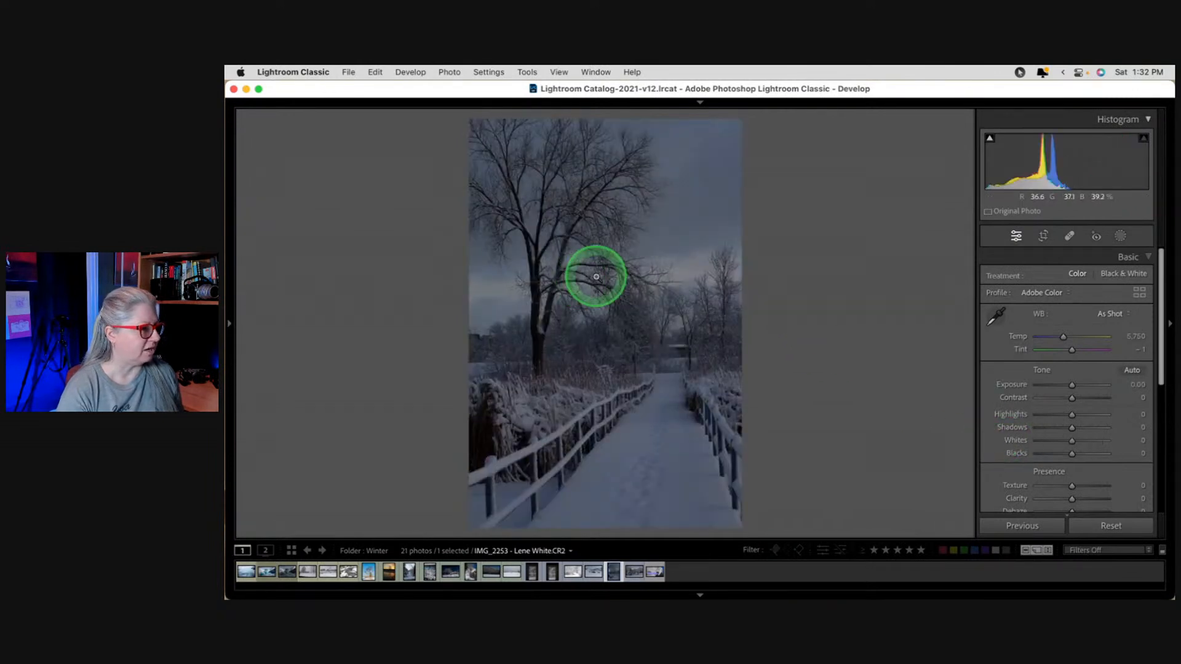
Export the boardwalk photo's source file to Luminar Neo and expand the Develop RAW tool for editing.
right_click(594, 274)
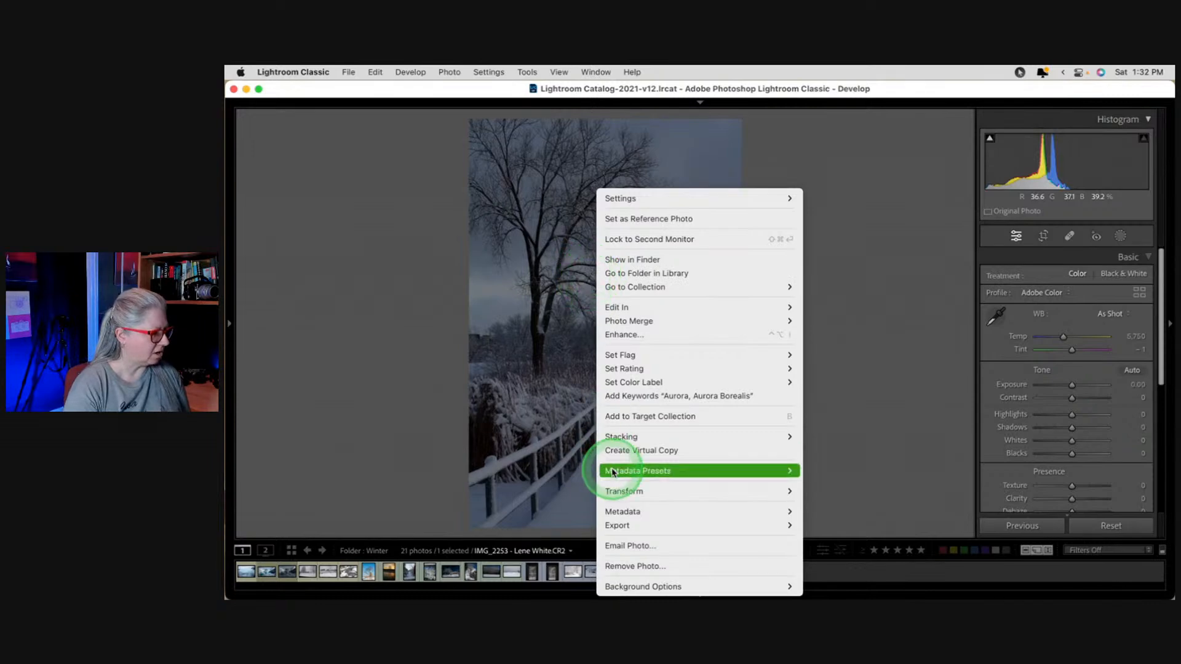
mouse_move(632, 526)
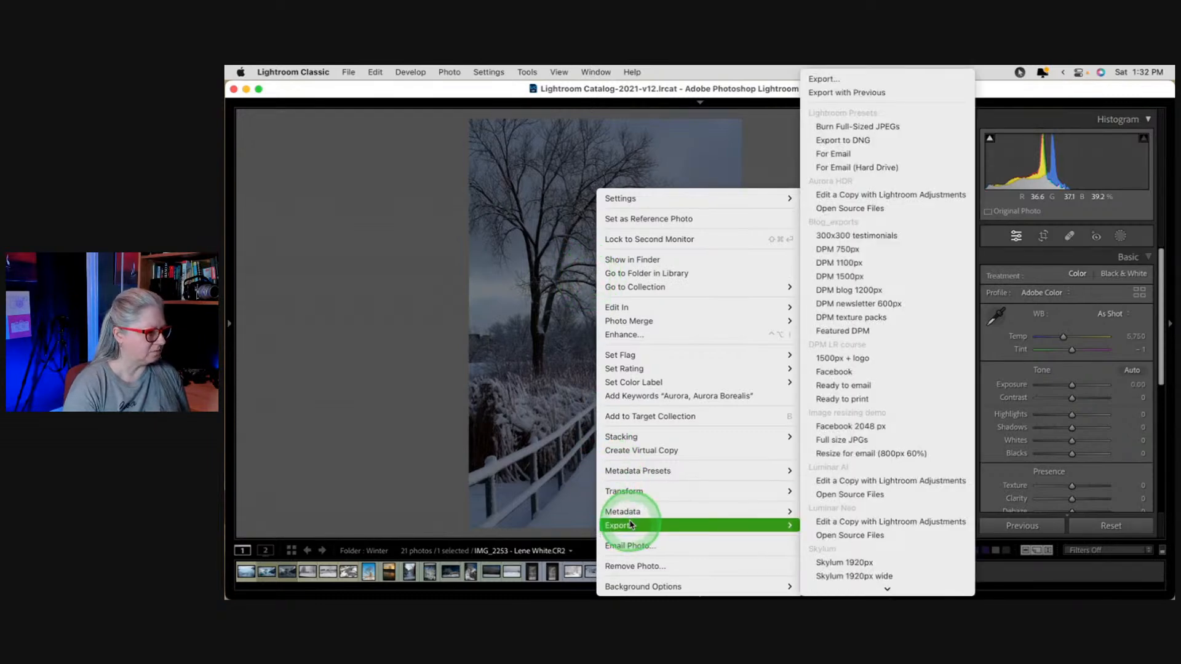
click(843, 536)
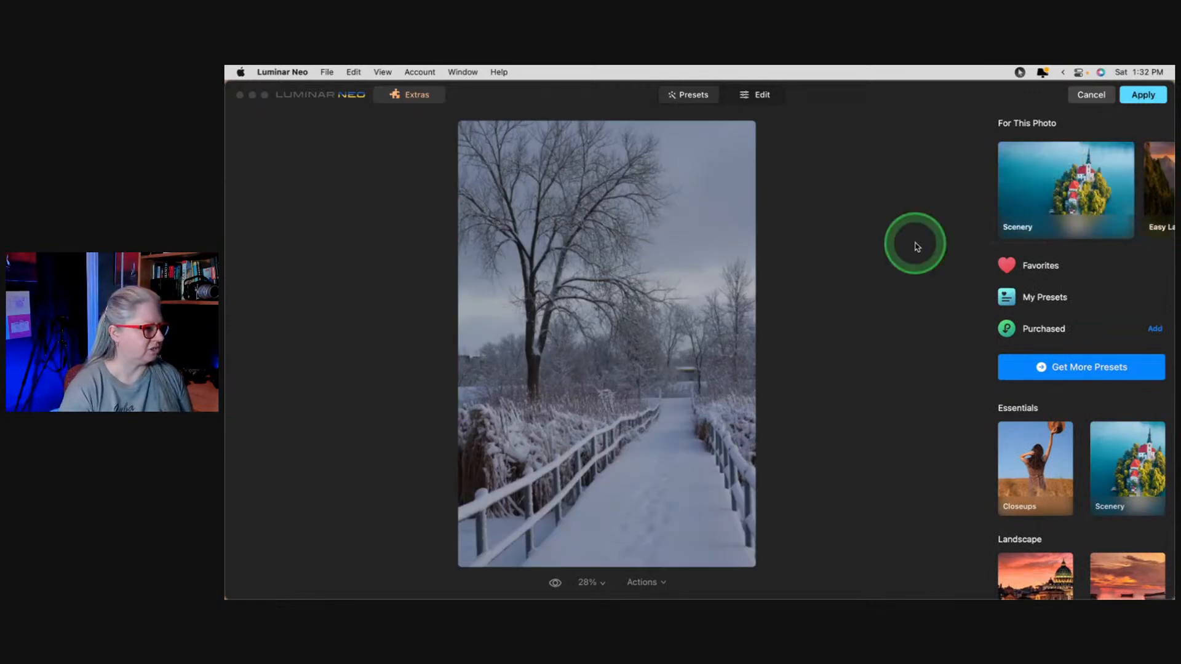
click(767, 97)
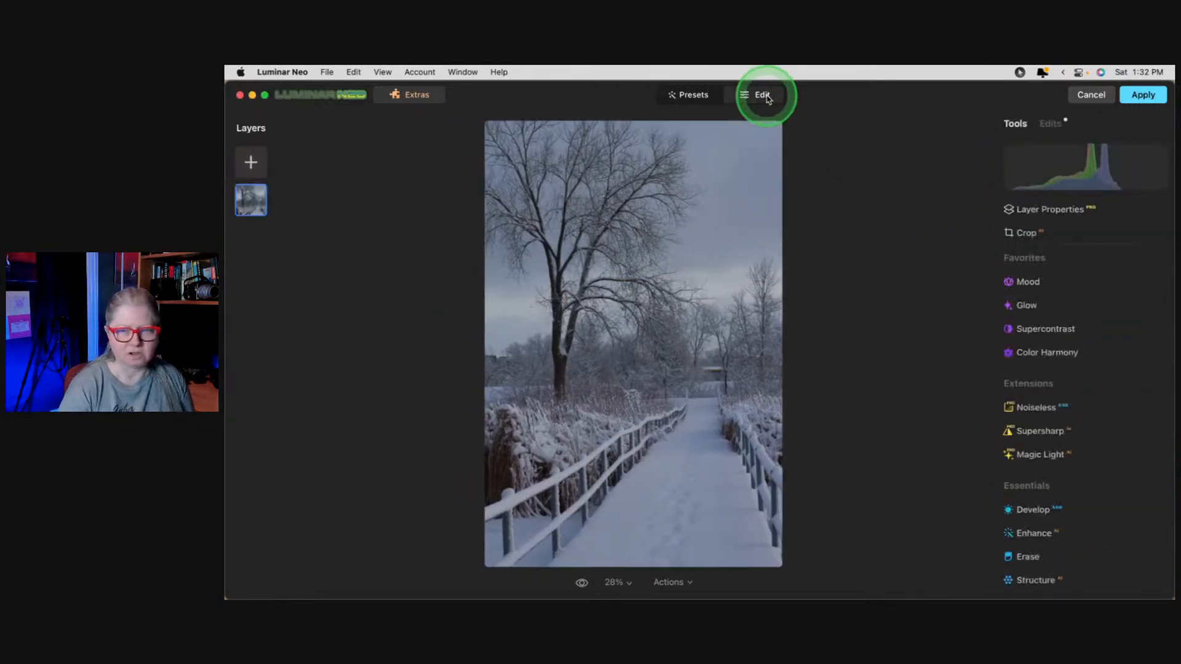
click(904, 333)
click(1014, 513)
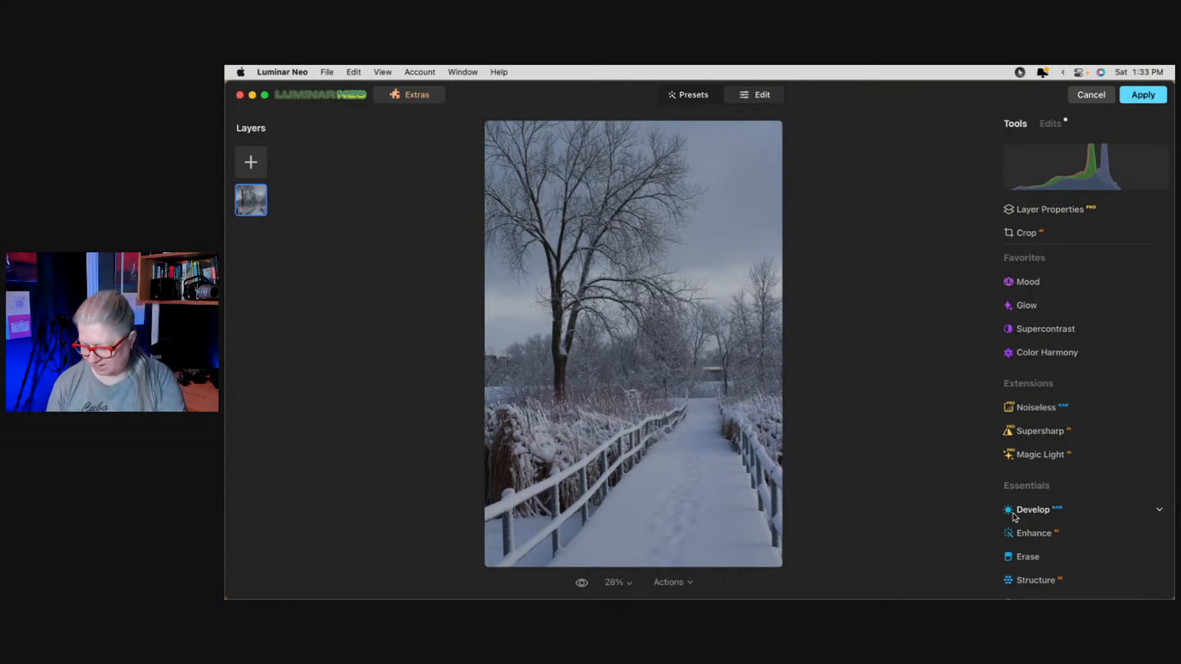
click(1014, 516)
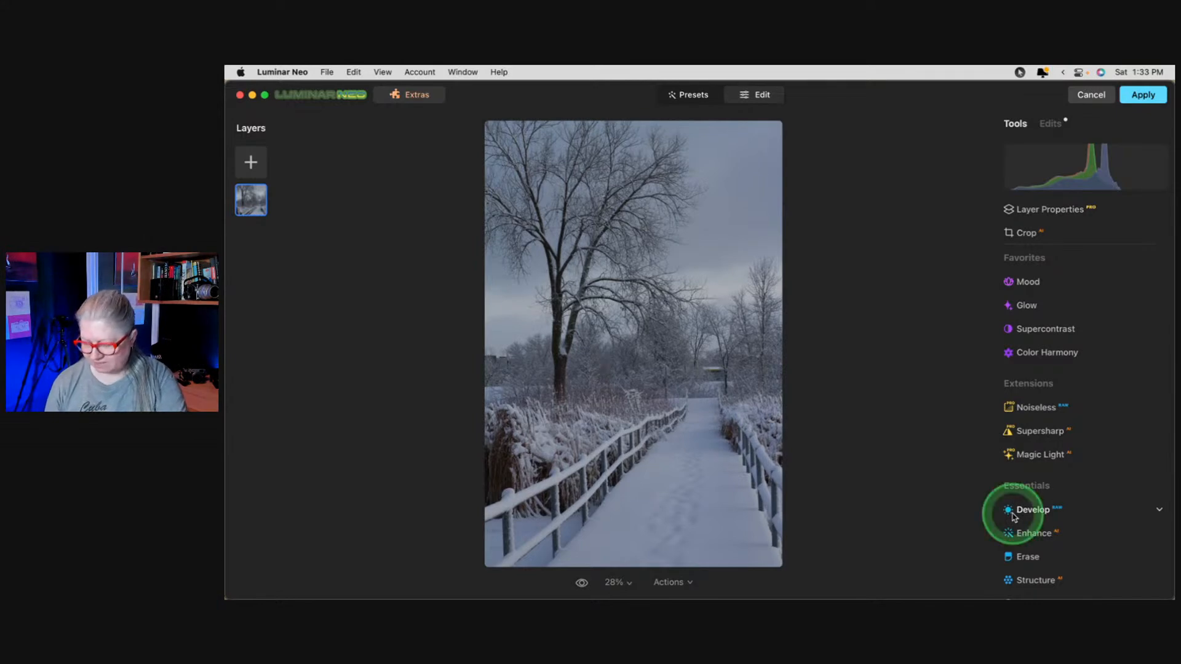
click(1009, 517)
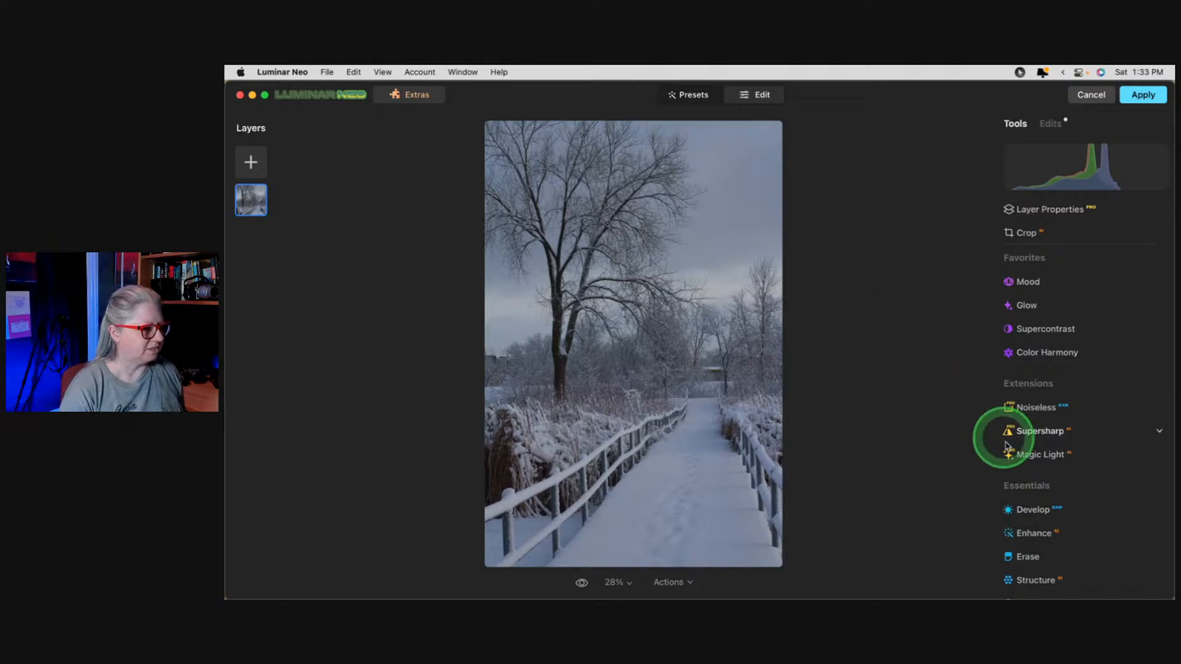
click(1034, 511)
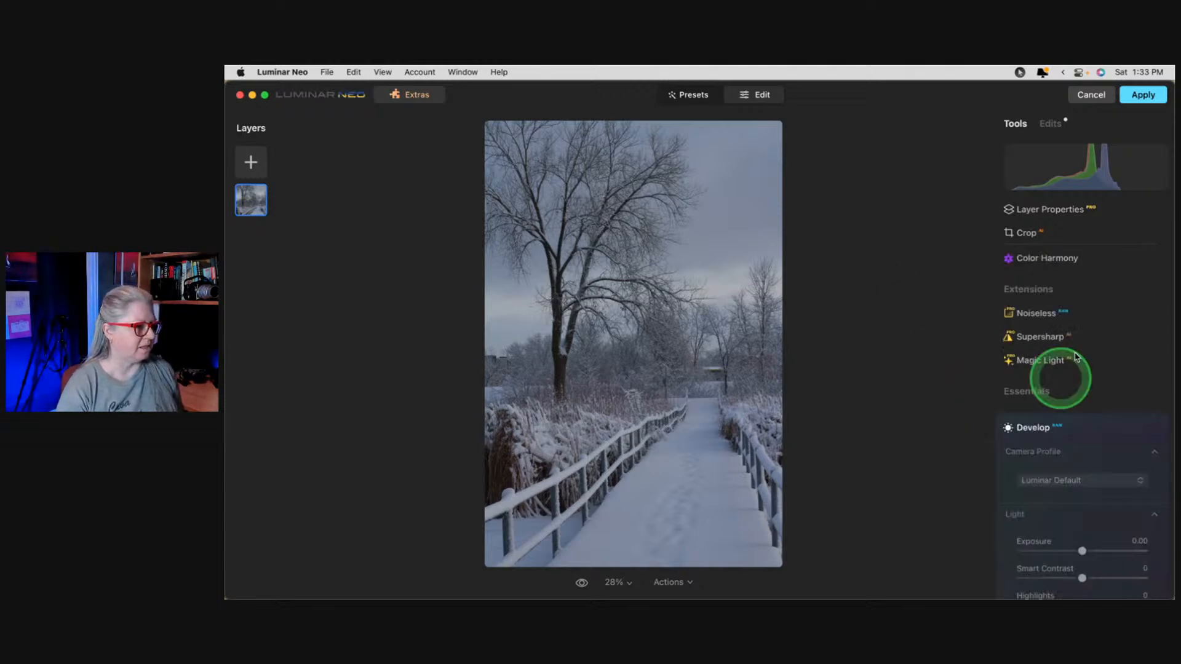
Set the boardwalk photo's camera profile to Camera Landscape.
click(1074, 312)
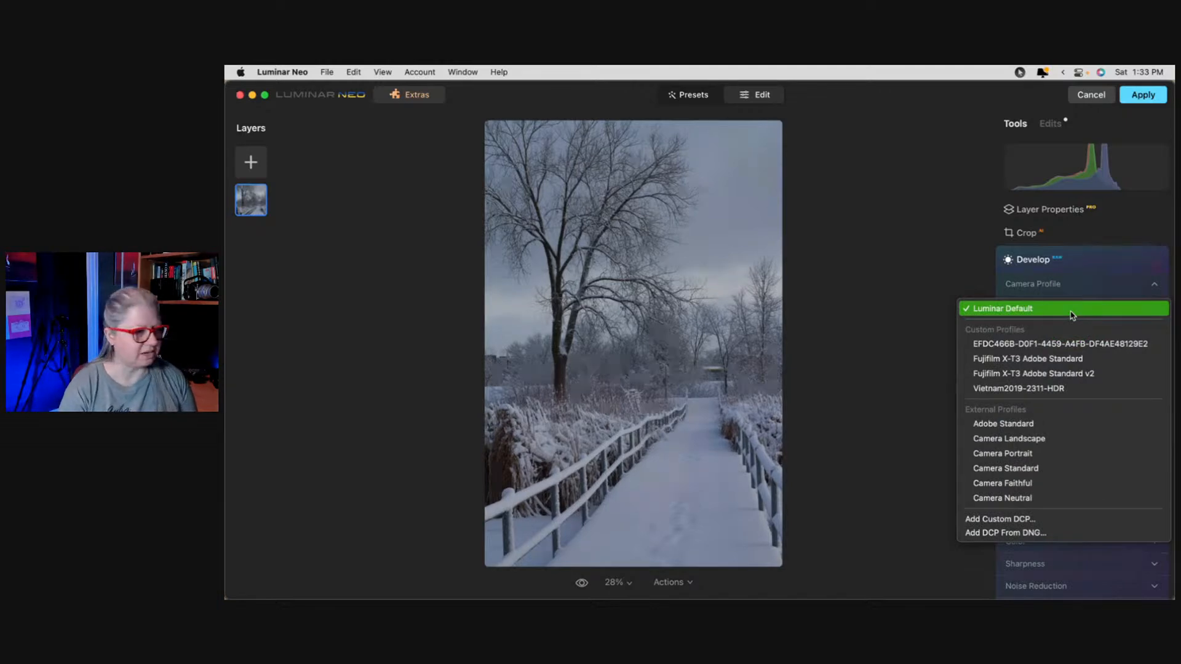
click(1072, 314)
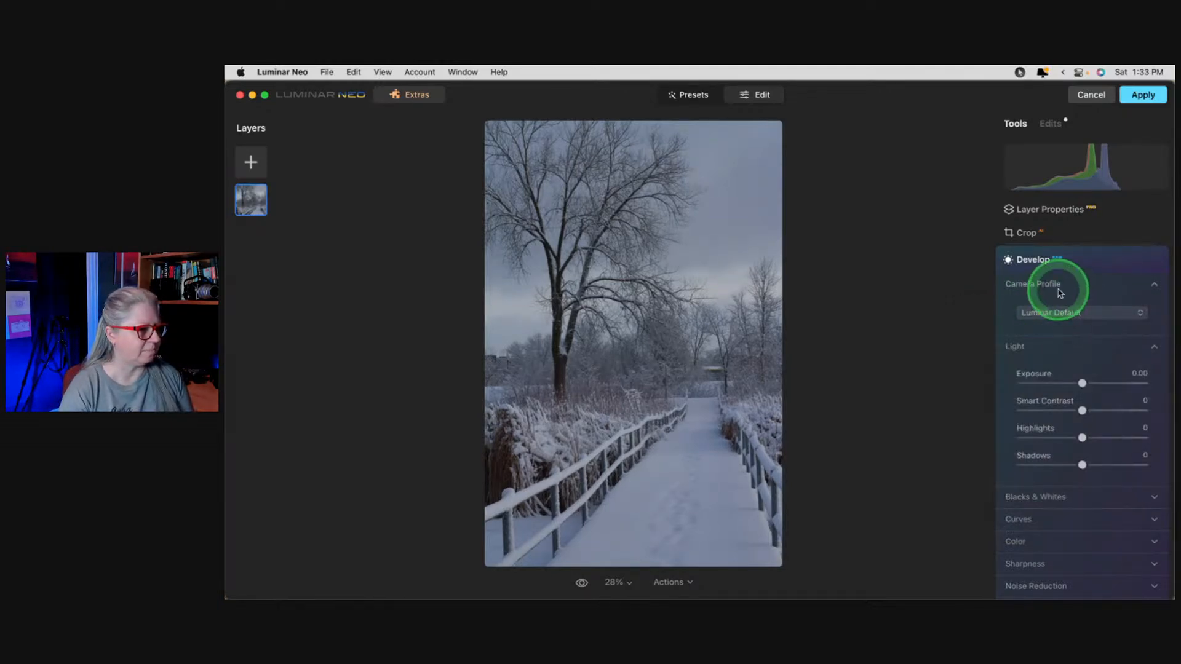
click(1067, 315)
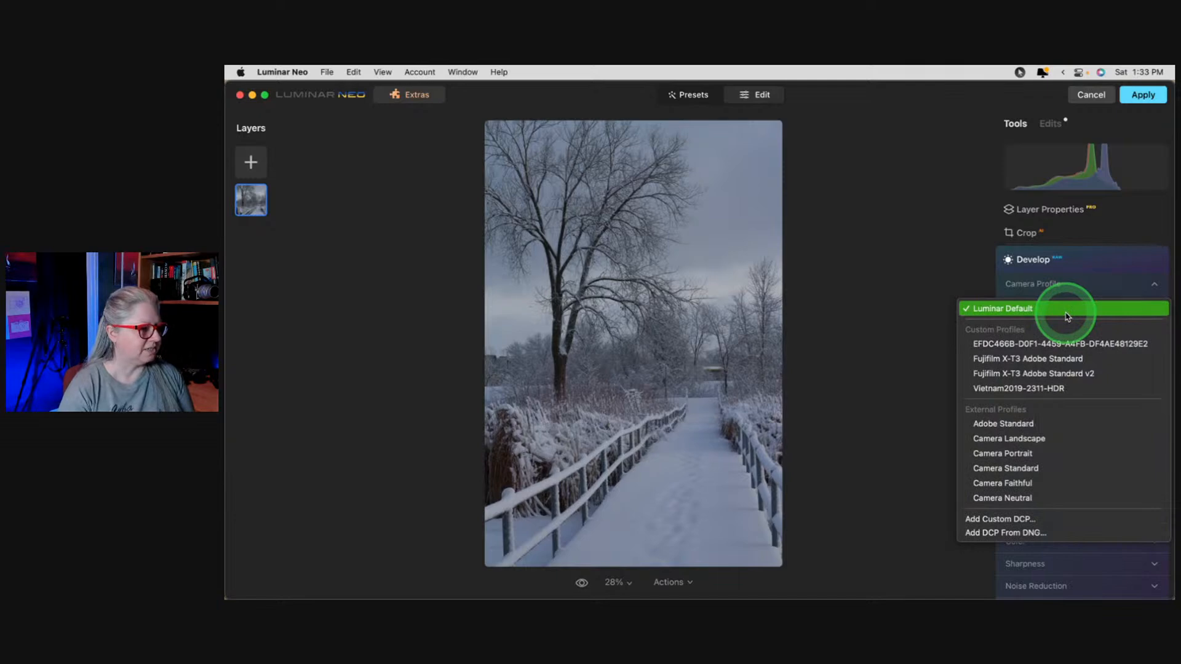
click(1021, 438)
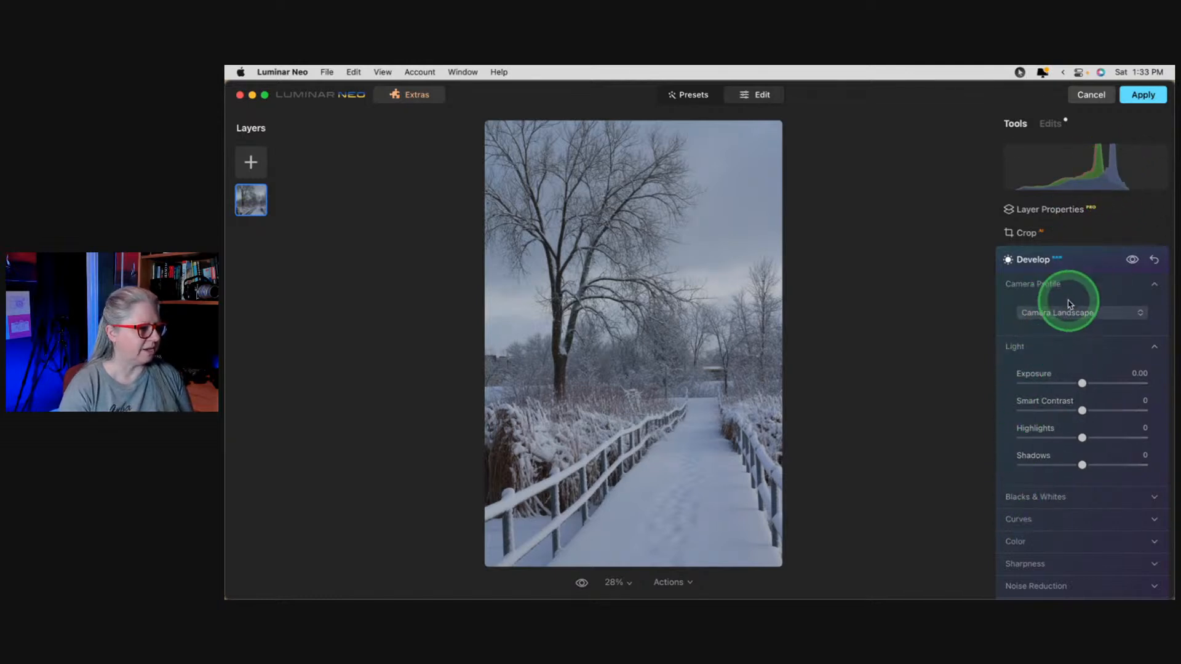
Brighten the boardwalk photo by moving the main curve's white point in to about three quarters of the tonal range.
click(1025, 497)
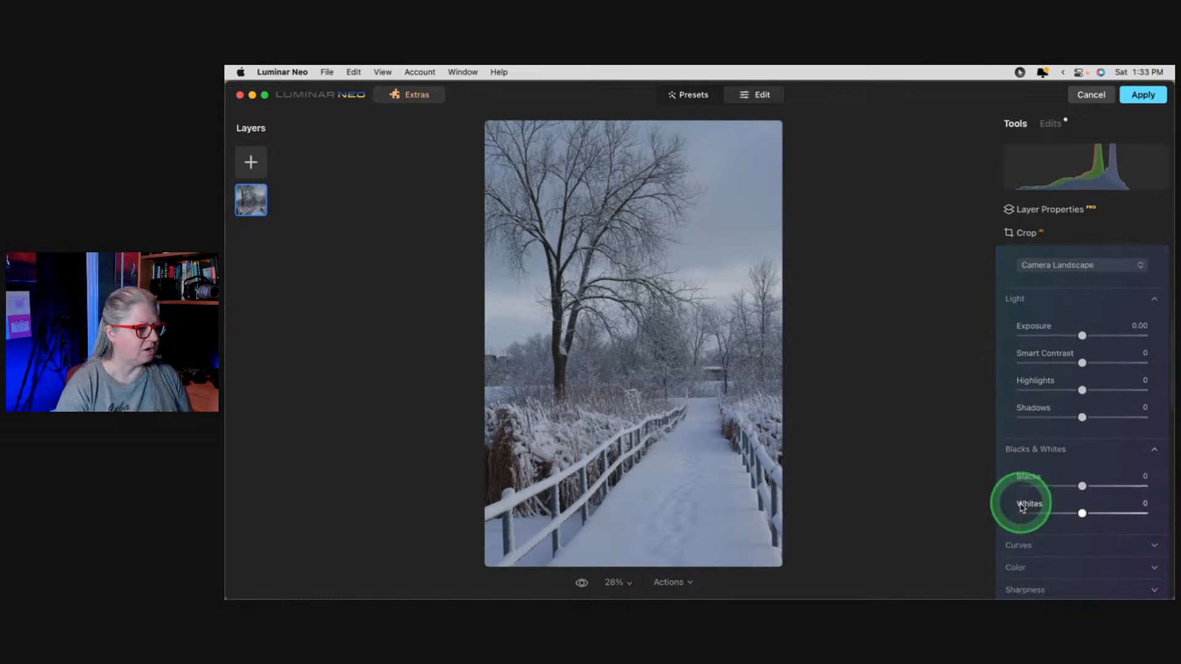
click(1021, 546)
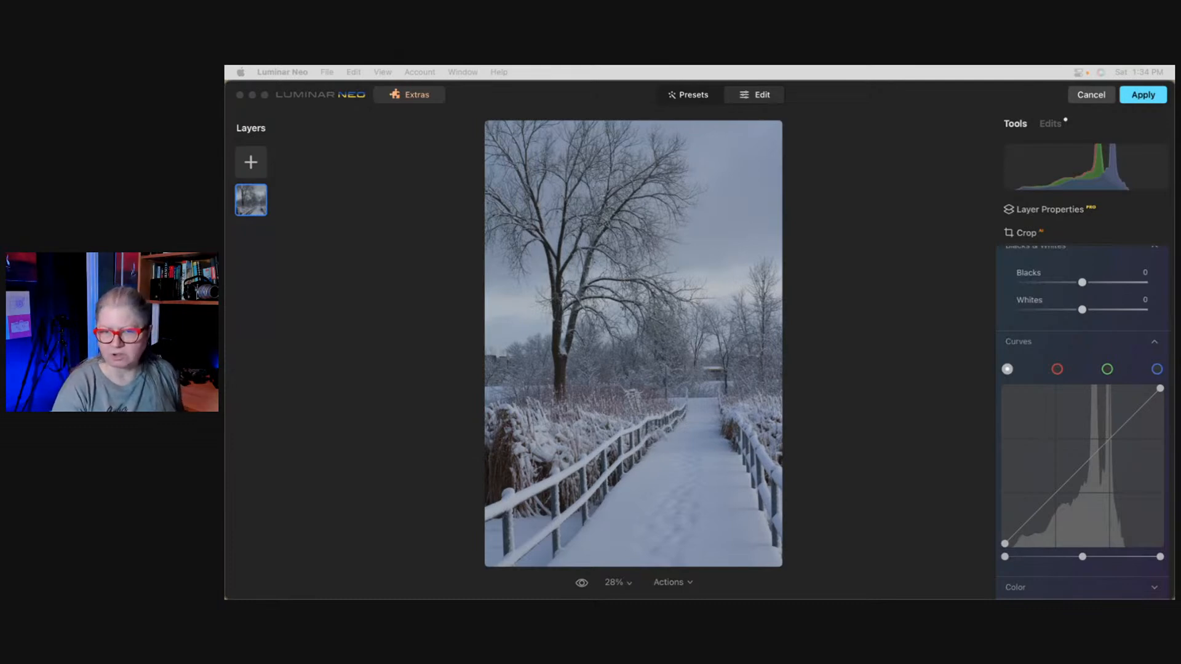
click(913, 413)
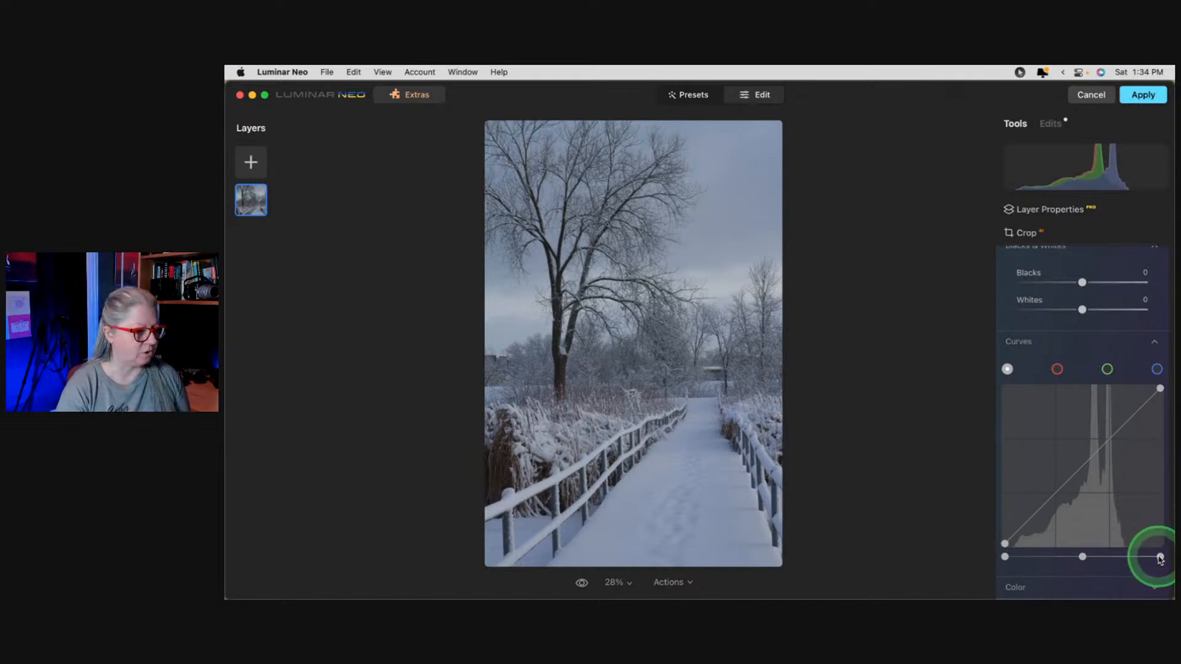
drag(1159, 559, 1143, 557)
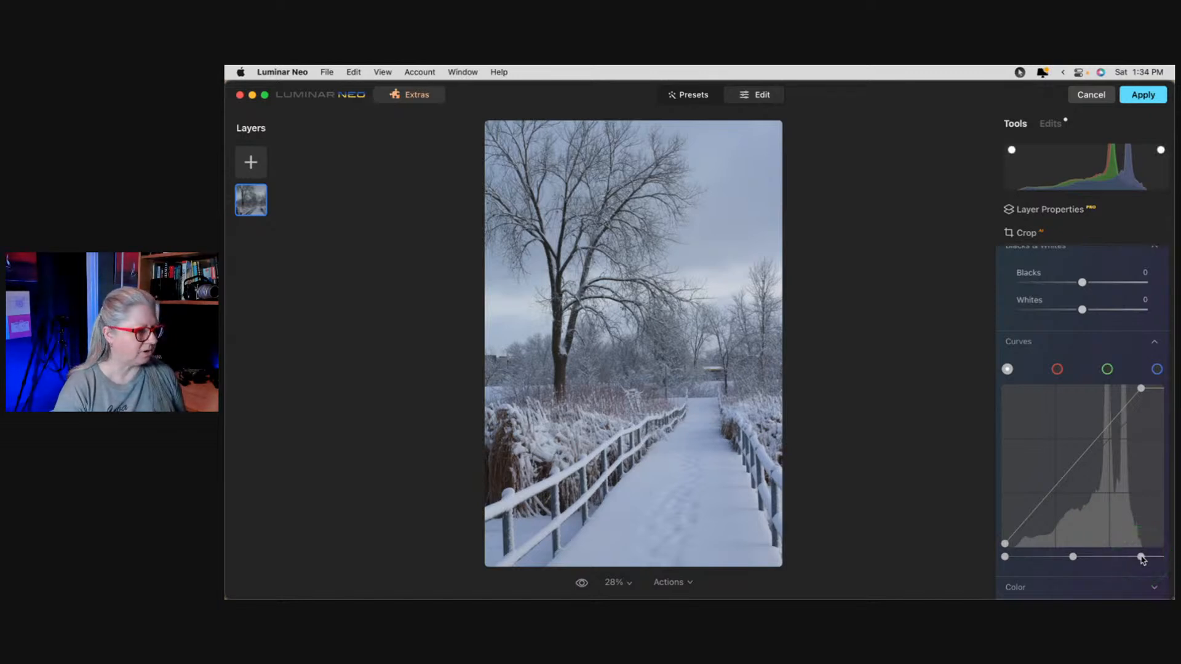
drag(1135, 558, 1121, 557)
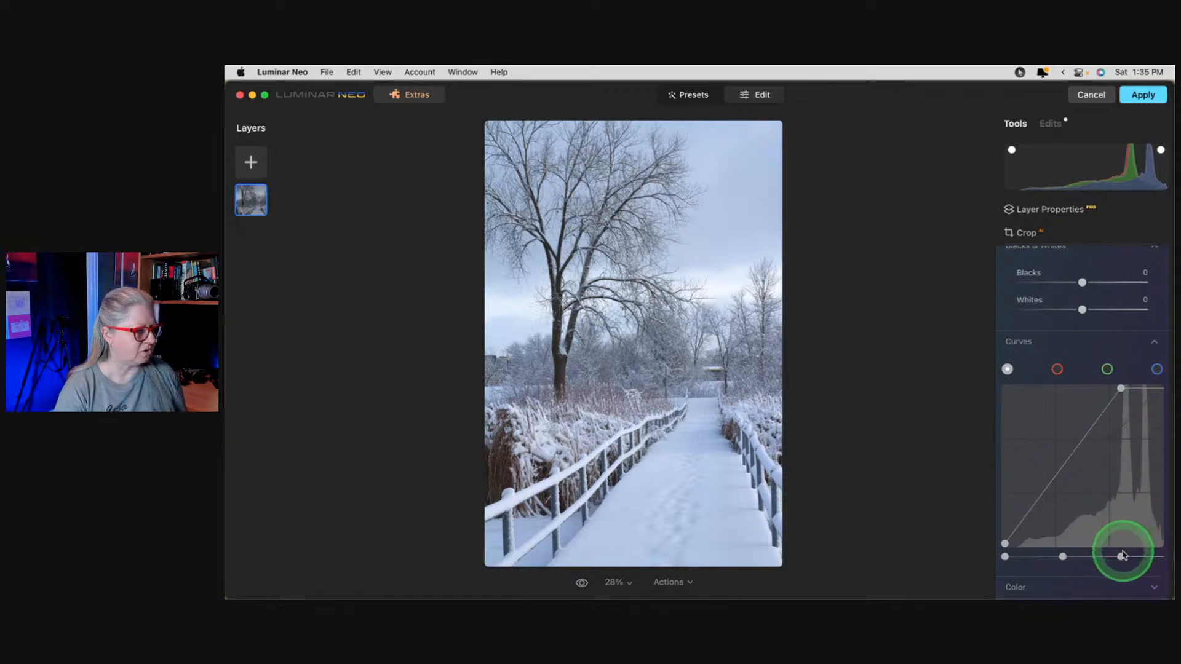
drag(1122, 559, 1121, 558)
Change the boardwalk photo's camera profile to Adobe Standard.
scroll(1111, 397, up, 5)
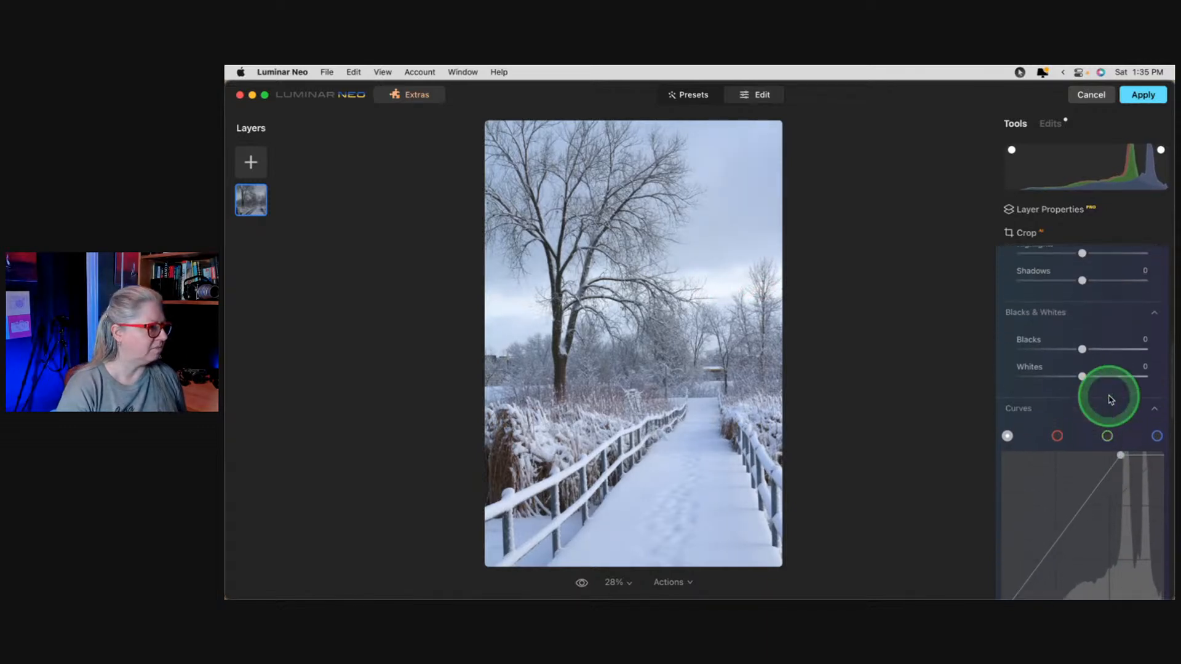
scroll(1109, 398, up, 2)
click(1056, 309)
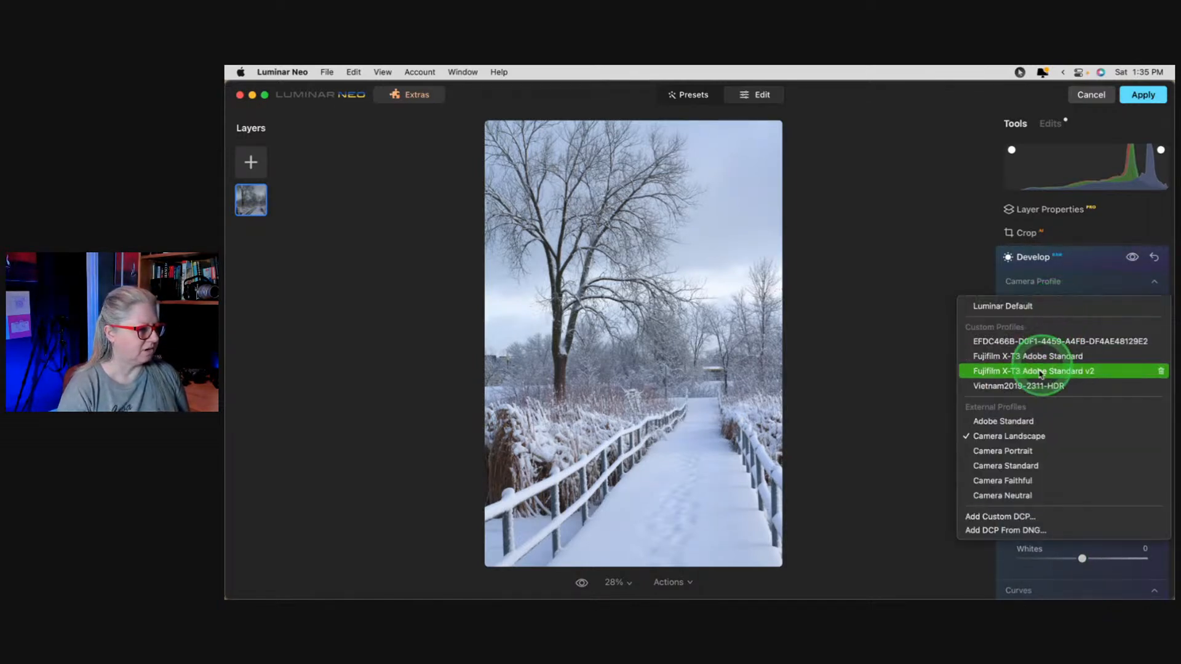
click(1026, 422)
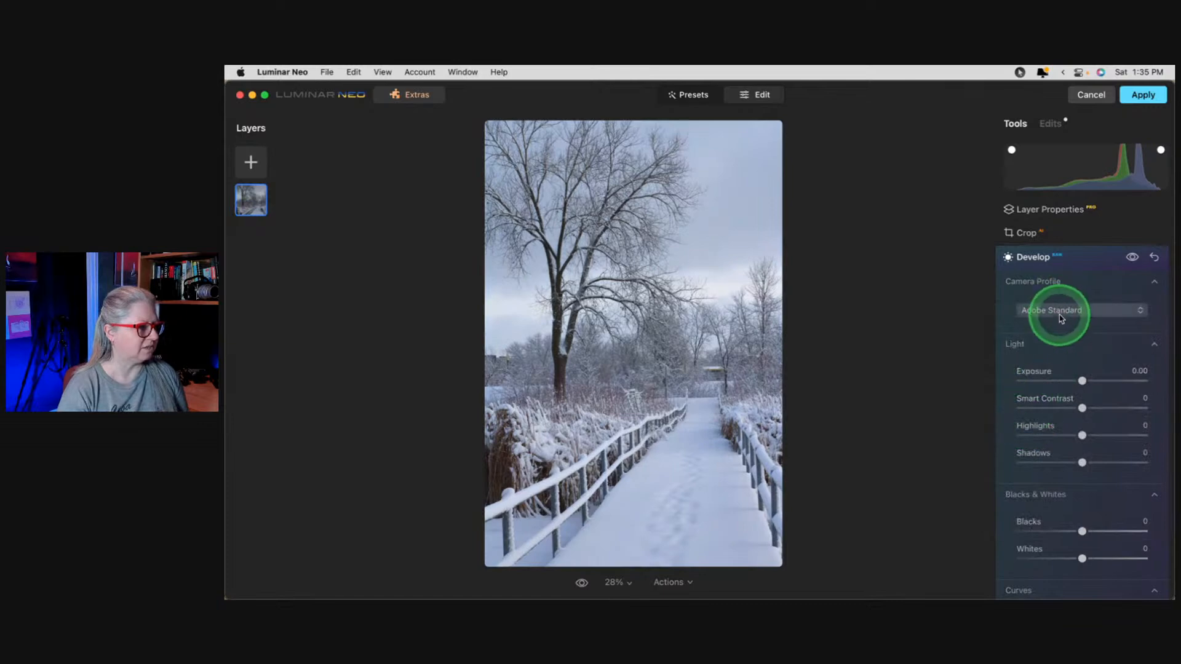
Try the Luminar Default camera profile on the boardwalk photo and return it to Camera Landscape.
click(1055, 312)
click(1052, 308)
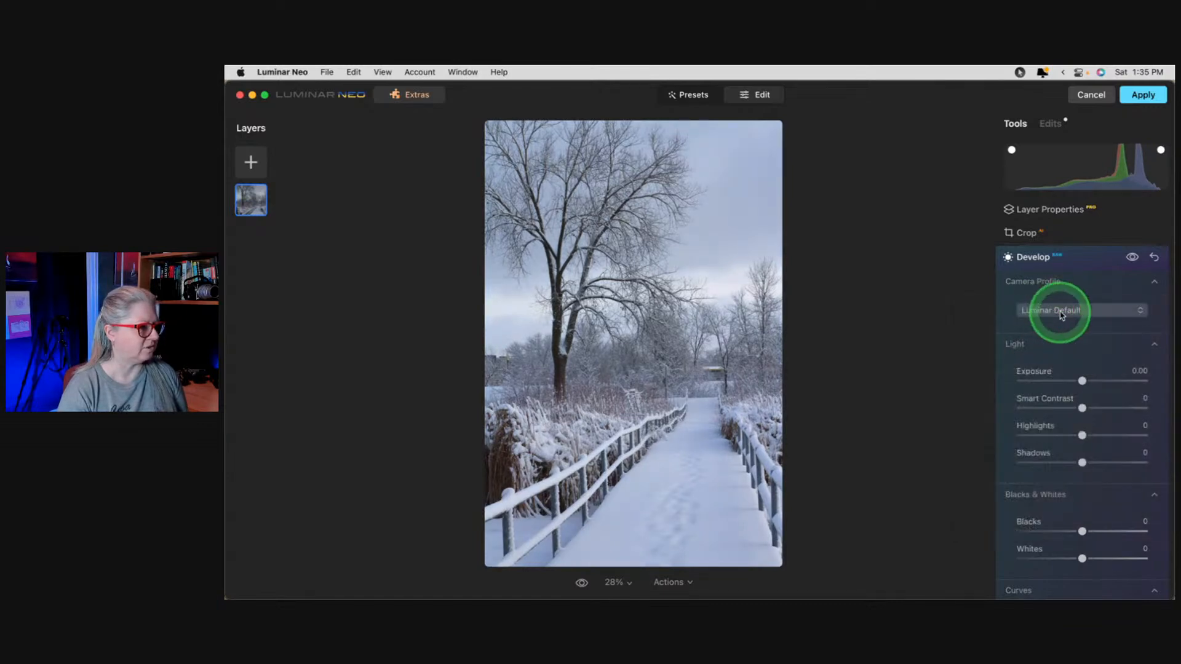
click(1054, 311)
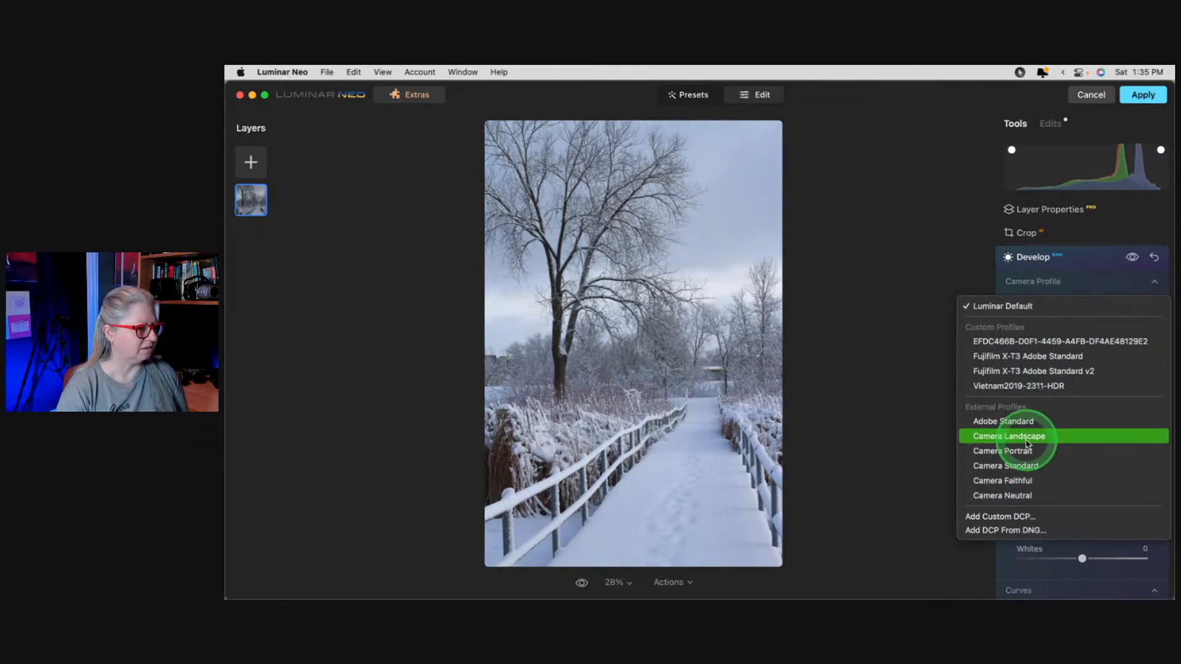
click(1025, 438)
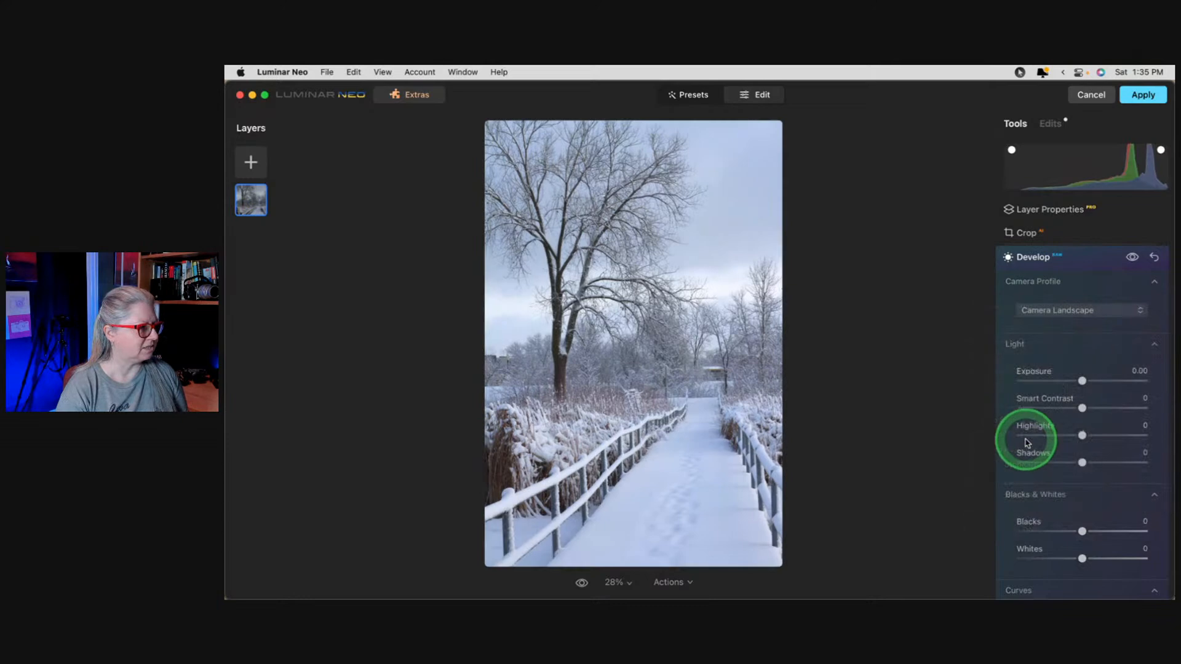
click(1059, 311)
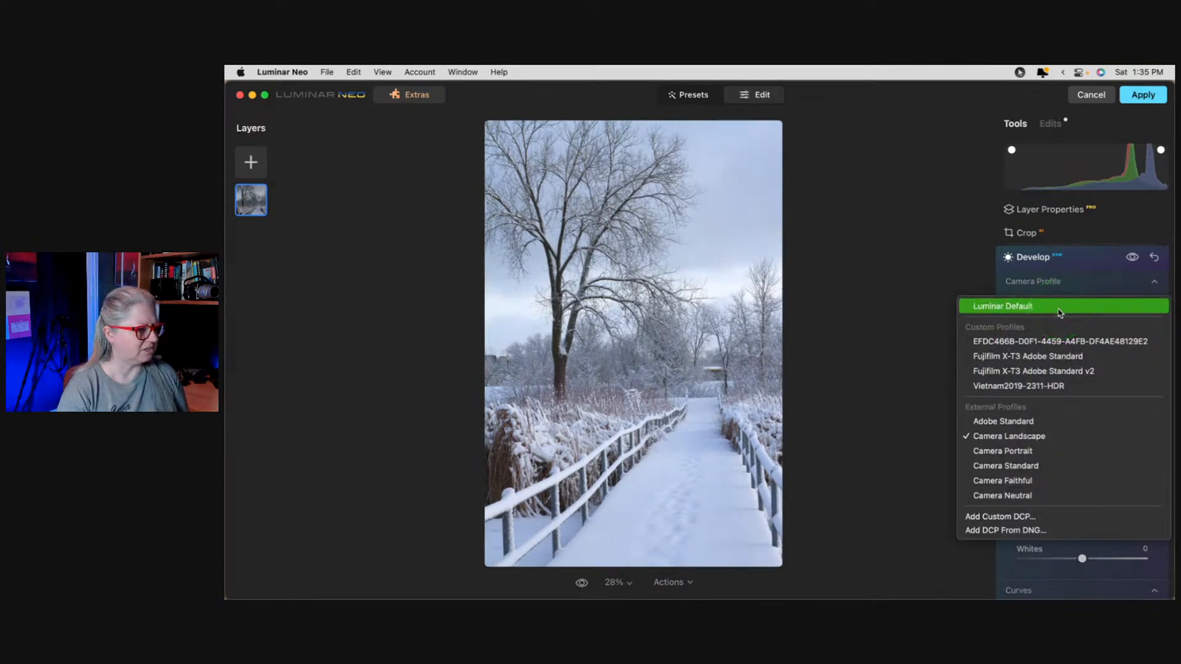
click(1028, 435)
Turn on the clipping overlay and move the main curve's black point in to about one eighth of the tonal range.
scroll(1068, 430, down, 8)
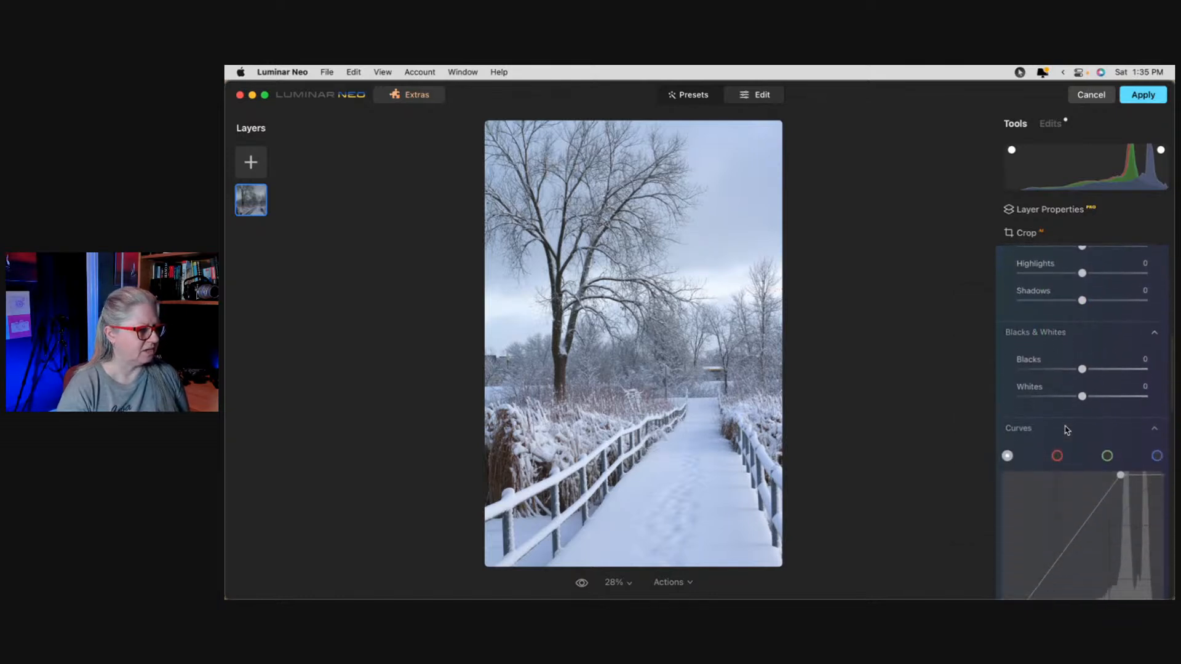
scroll(1067, 430, down, 1)
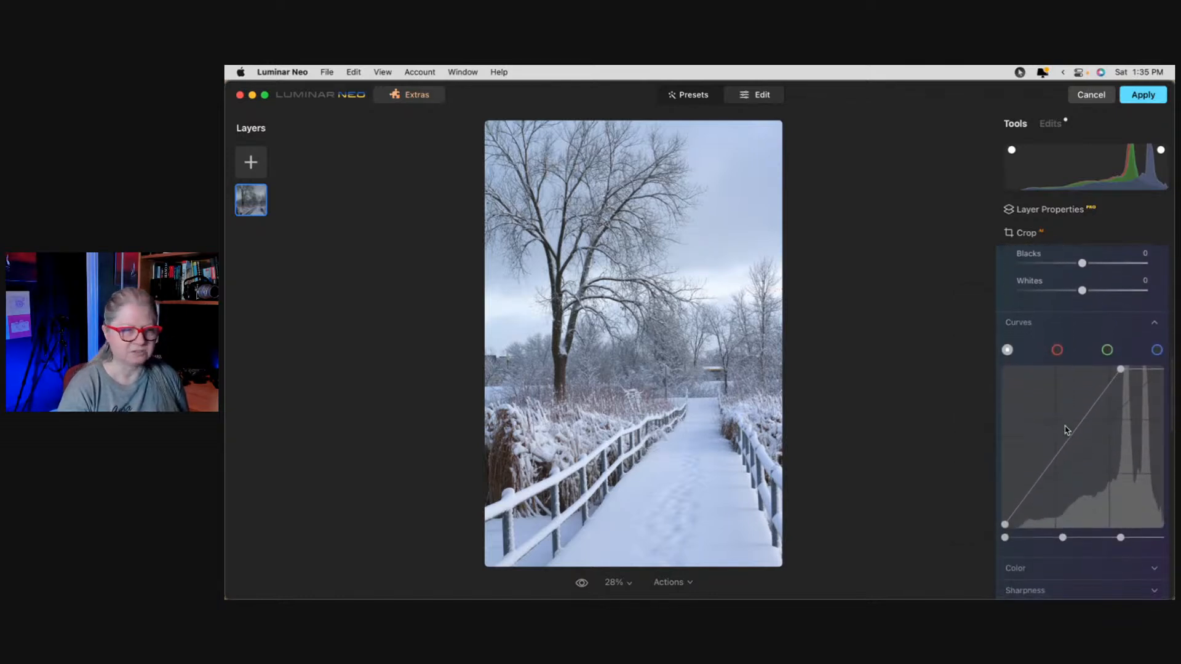
key(j)
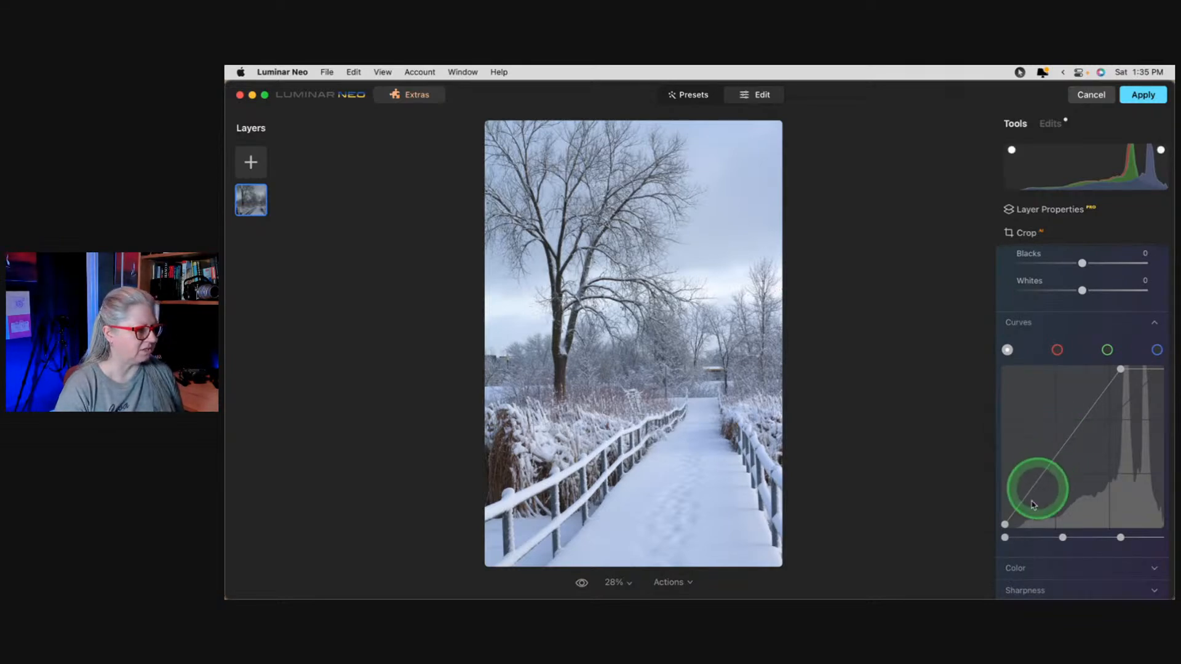
drag(1005, 539, 1037, 540)
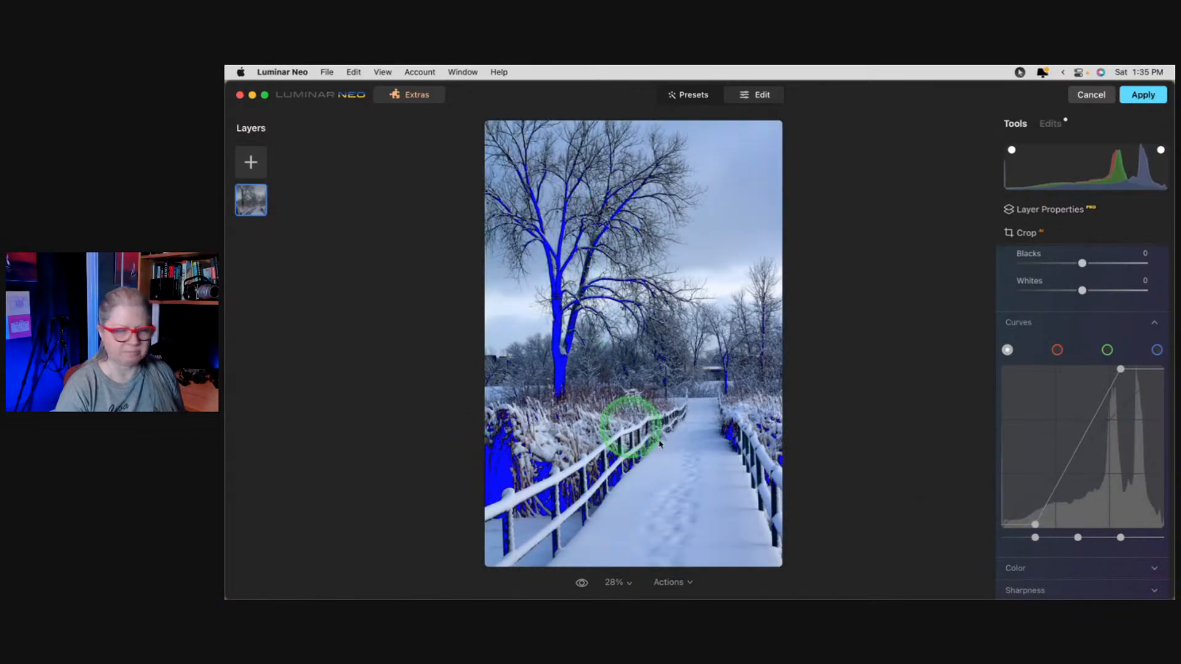
drag(1036, 539, 1023, 540)
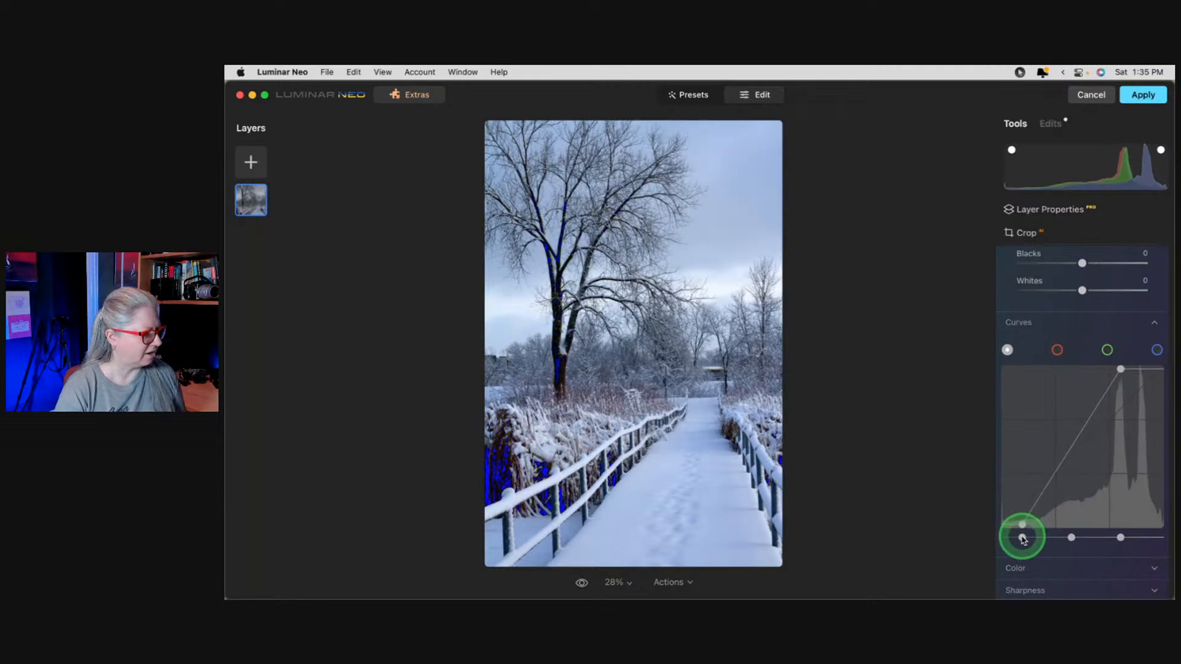
Raise the boardwalk photo's Exposure to 0.37 and lower Highlights to -5.
scroll(1109, 467, up, 2)
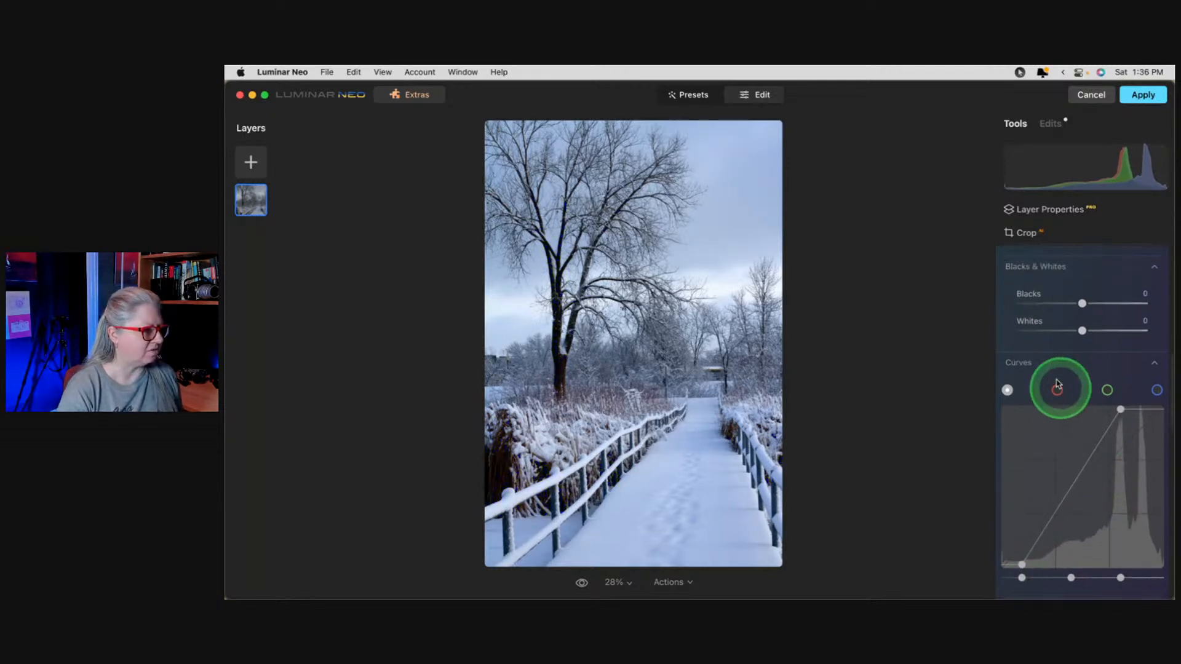
click(1044, 362)
scroll(1043, 360, up, 5)
click(1039, 447)
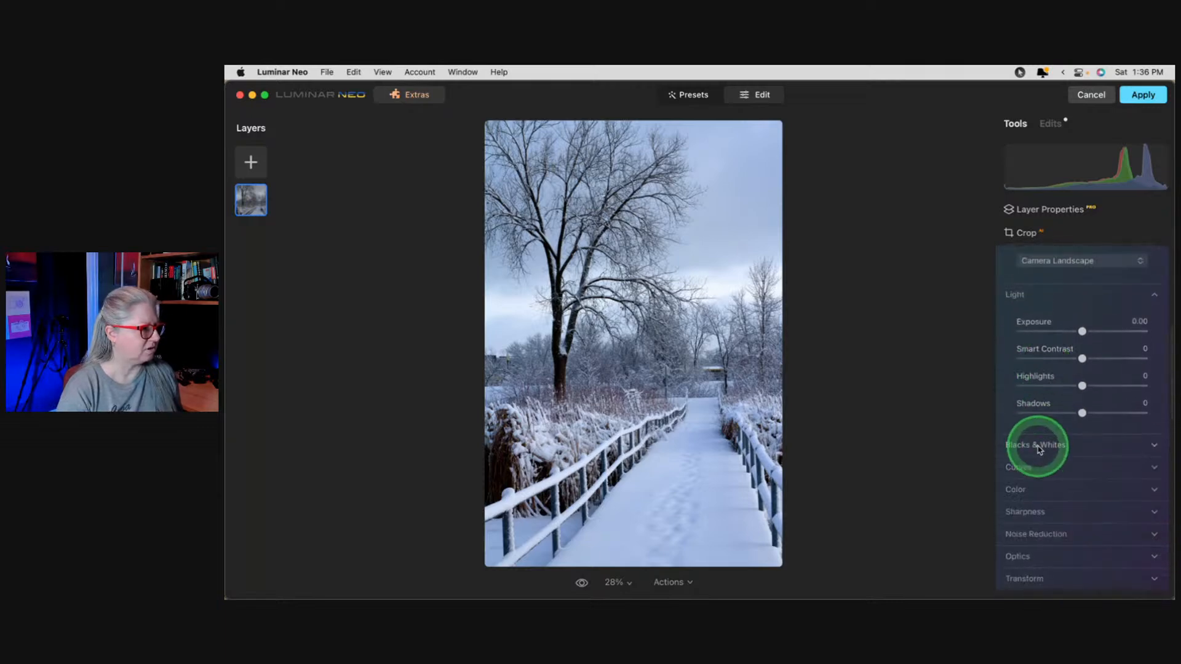
scroll(1038, 448, up, 2)
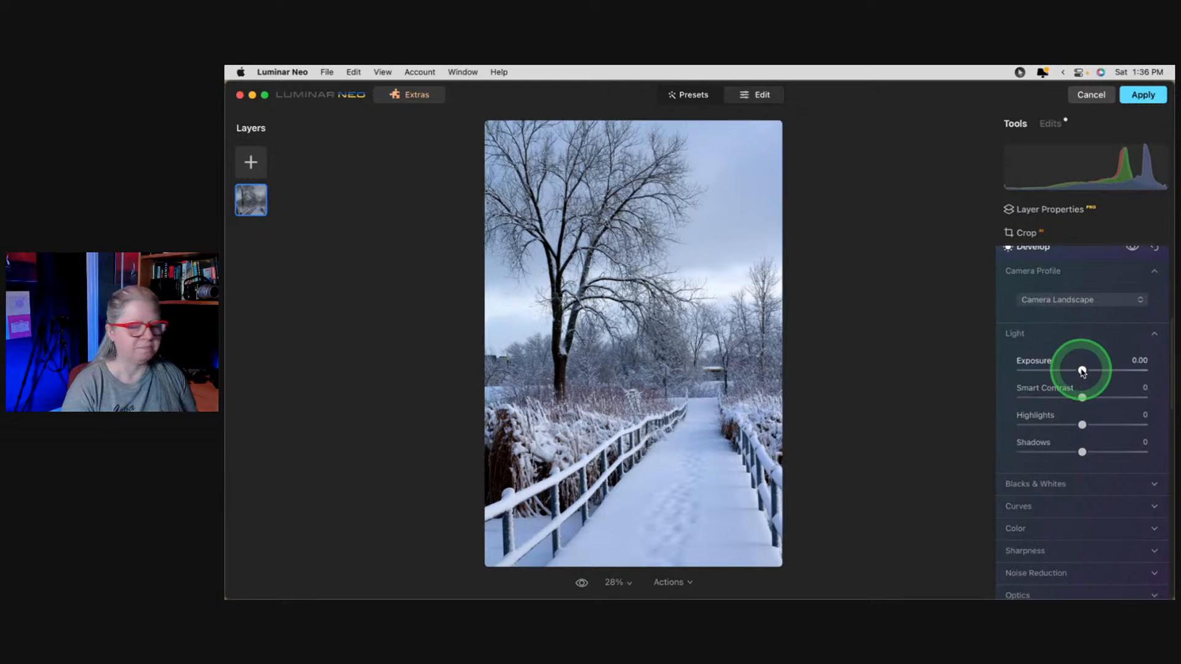
drag(1082, 371, 1087, 371)
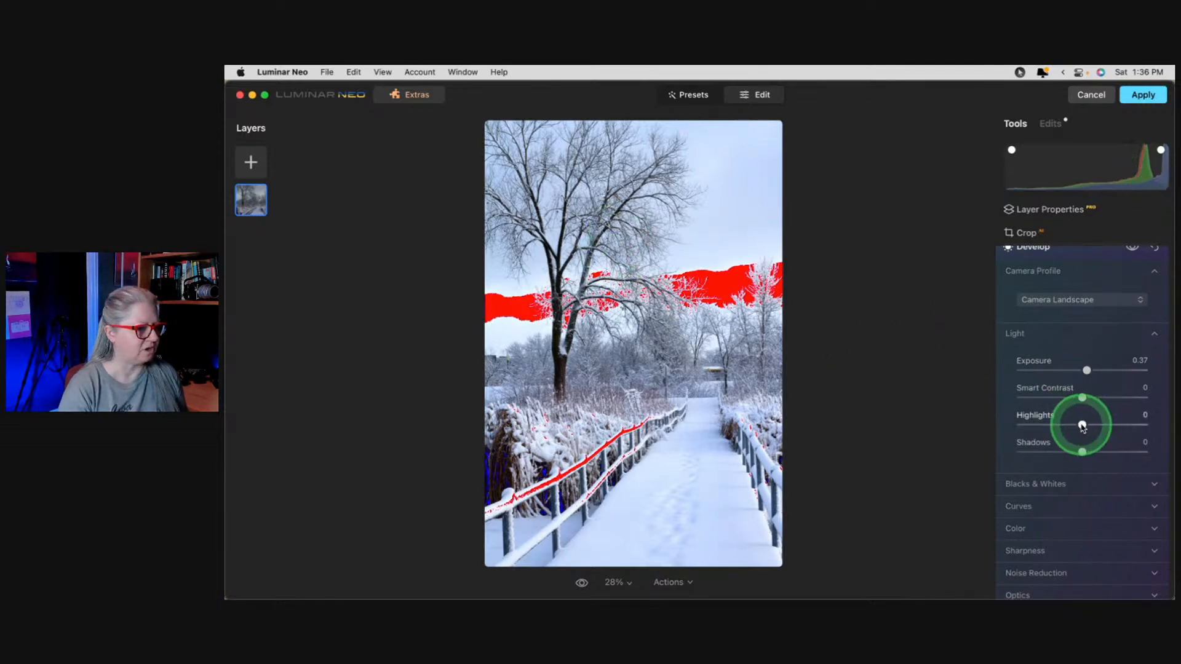
mouse_move(1083, 426)
mouse_down()
mouse_move(1068, 425)
mouse_move(1079, 425)
mouse_up()
Move the main curve's white point outward to about four fifths of the tonal range to reduce the clipped highlights.
click(1020, 506)
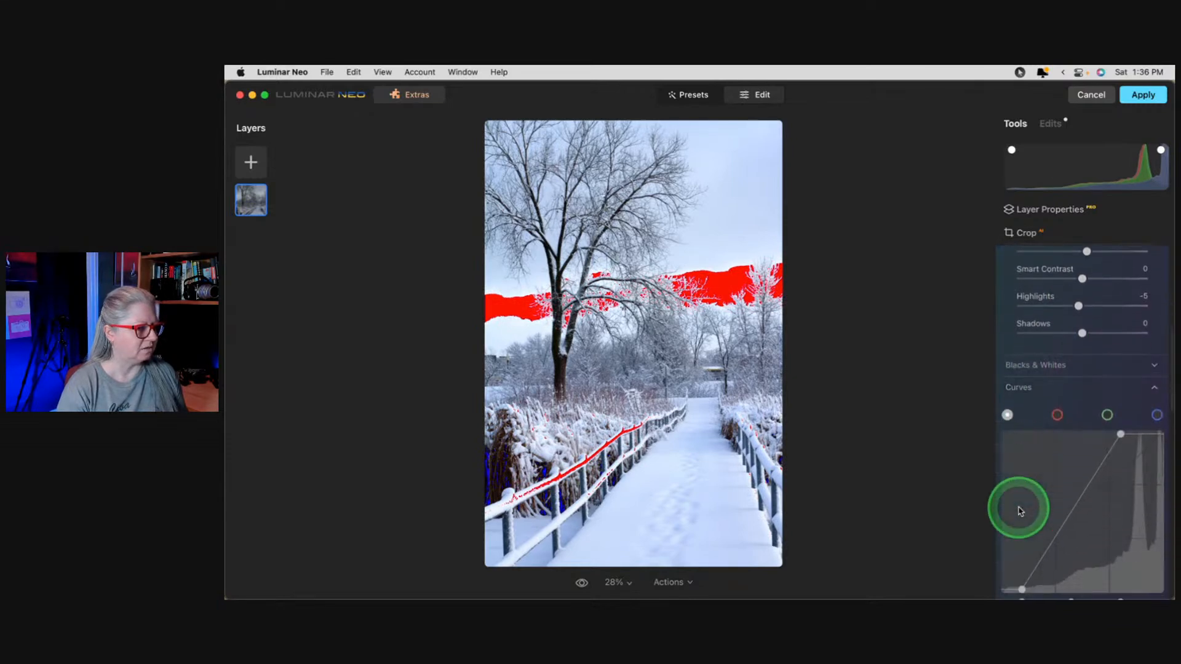
drag(1120, 515, 1133, 515)
click(1078, 467)
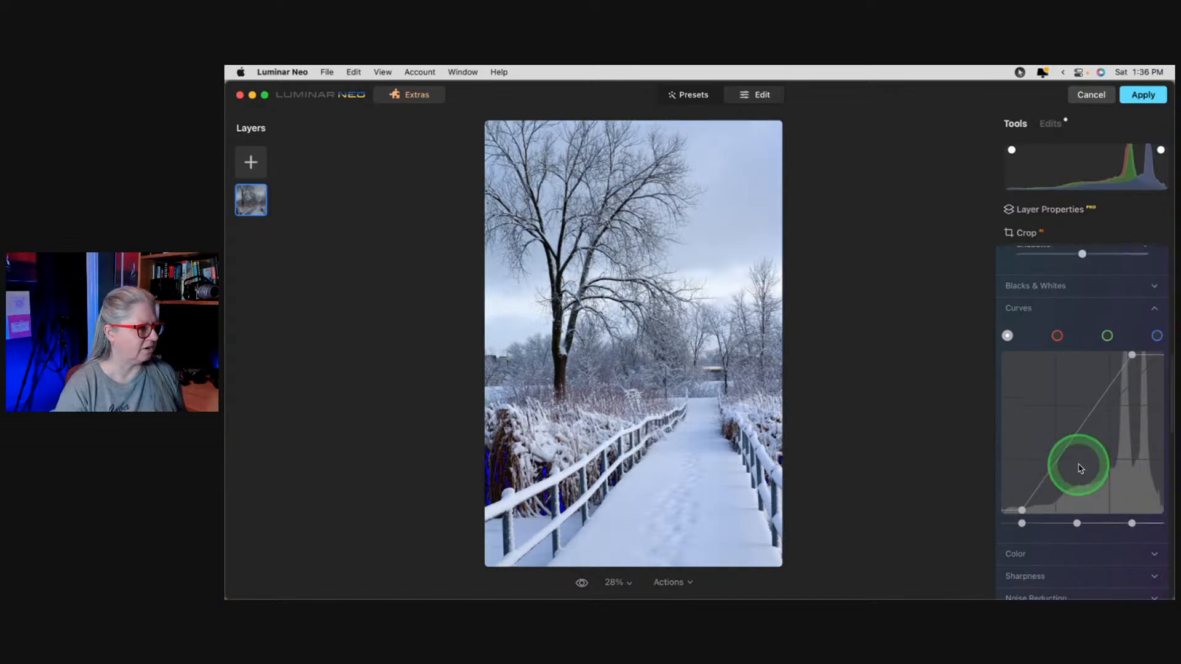
Deepen the boardwalk photo's Blacks to -52 and turn off the clipping overlay.
scroll(1080, 467, up, 3)
scroll(1081, 469, up, 3)
click(1075, 430)
click(1026, 467)
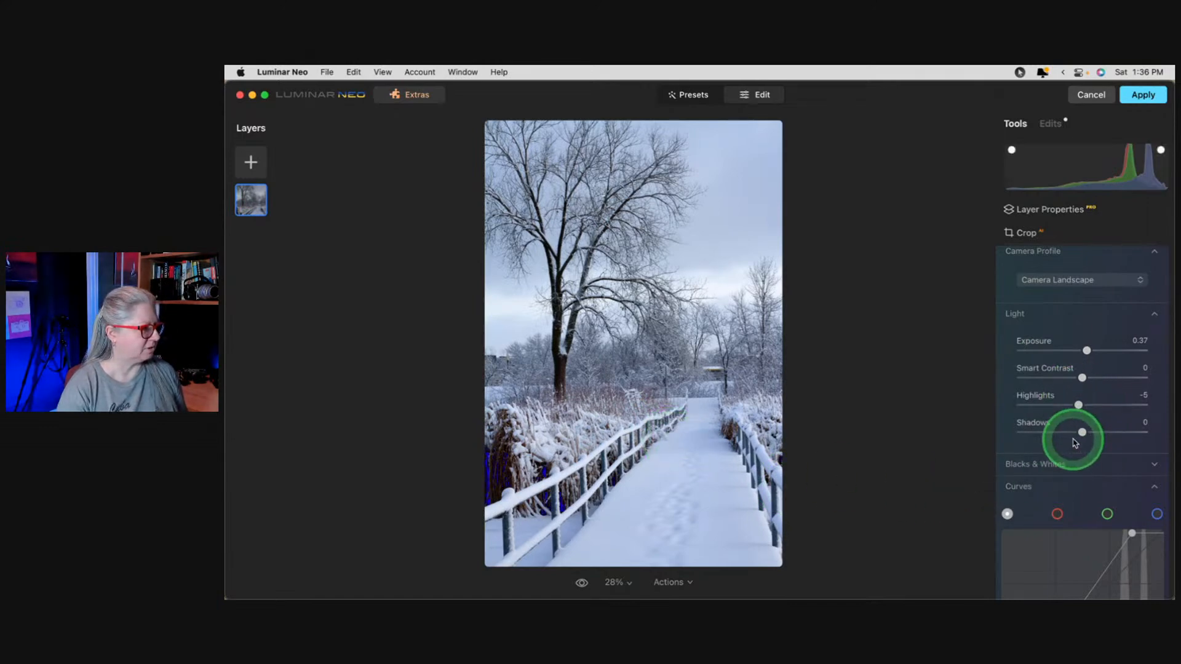
click(1031, 465)
drag(1081, 500, 1049, 500)
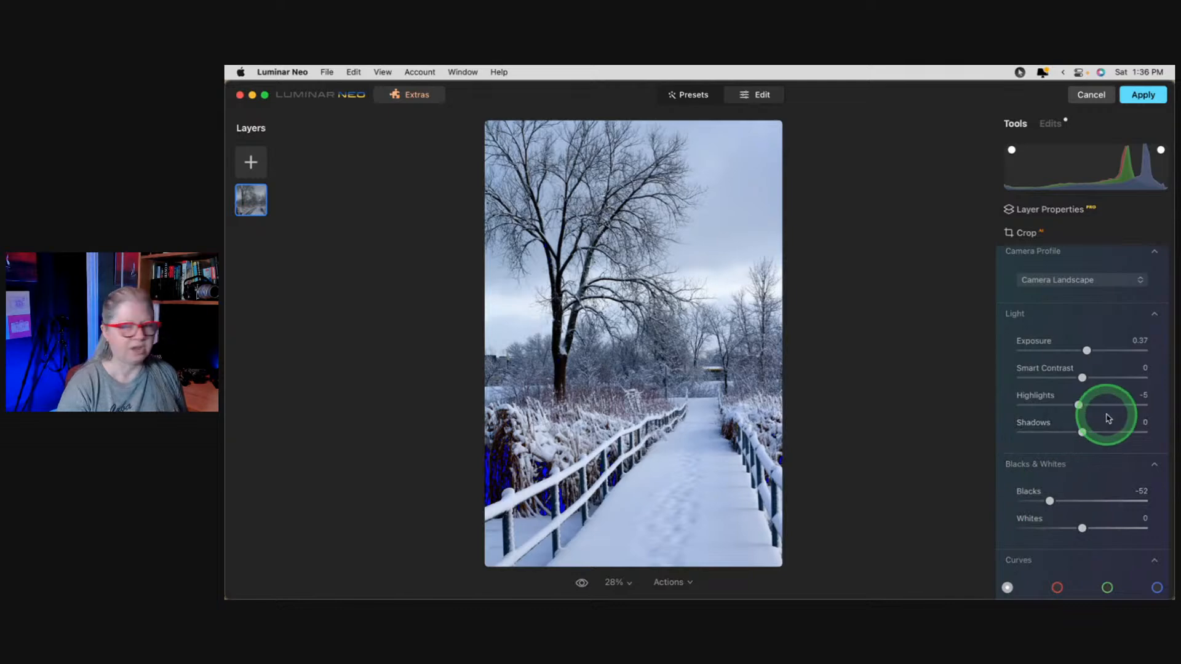
key(j)
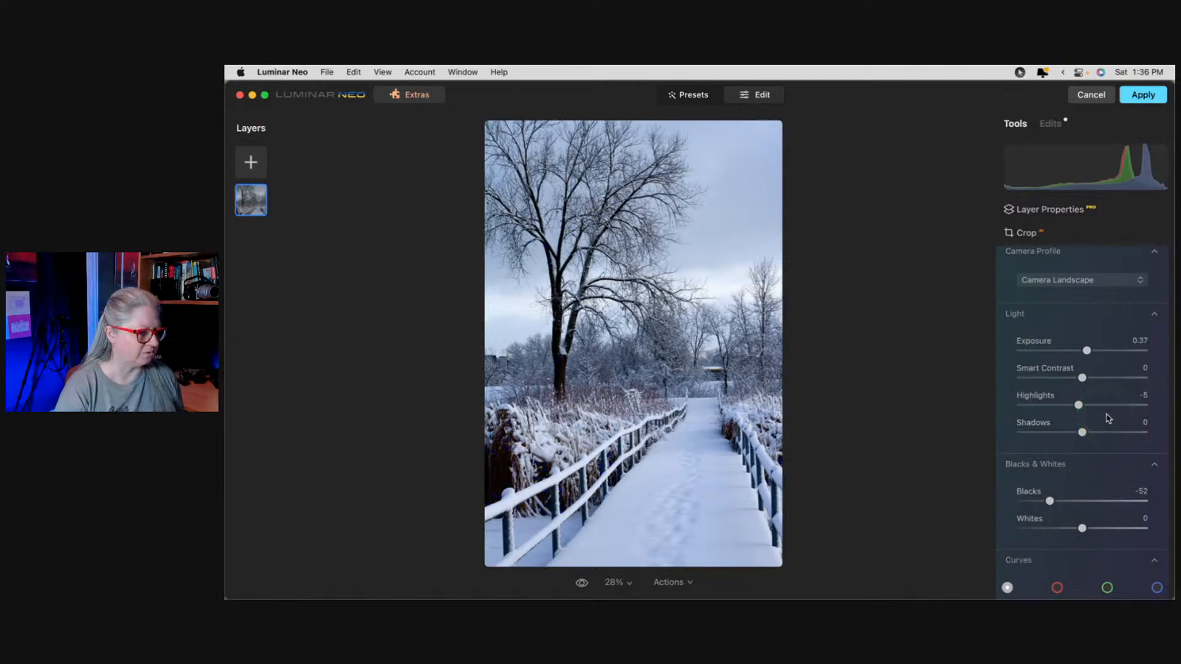
Expand the Develop tool's colour settings and try the Daylight white balance preset.
scroll(1108, 418, down, 3)
click(1051, 443)
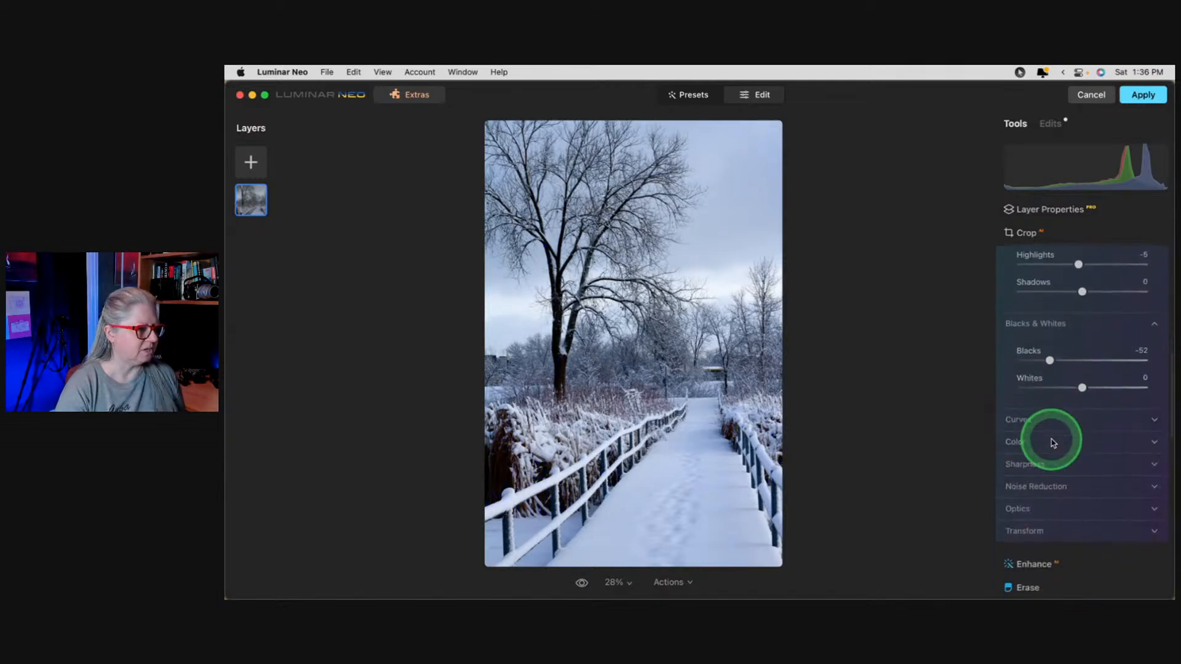
click(1031, 439)
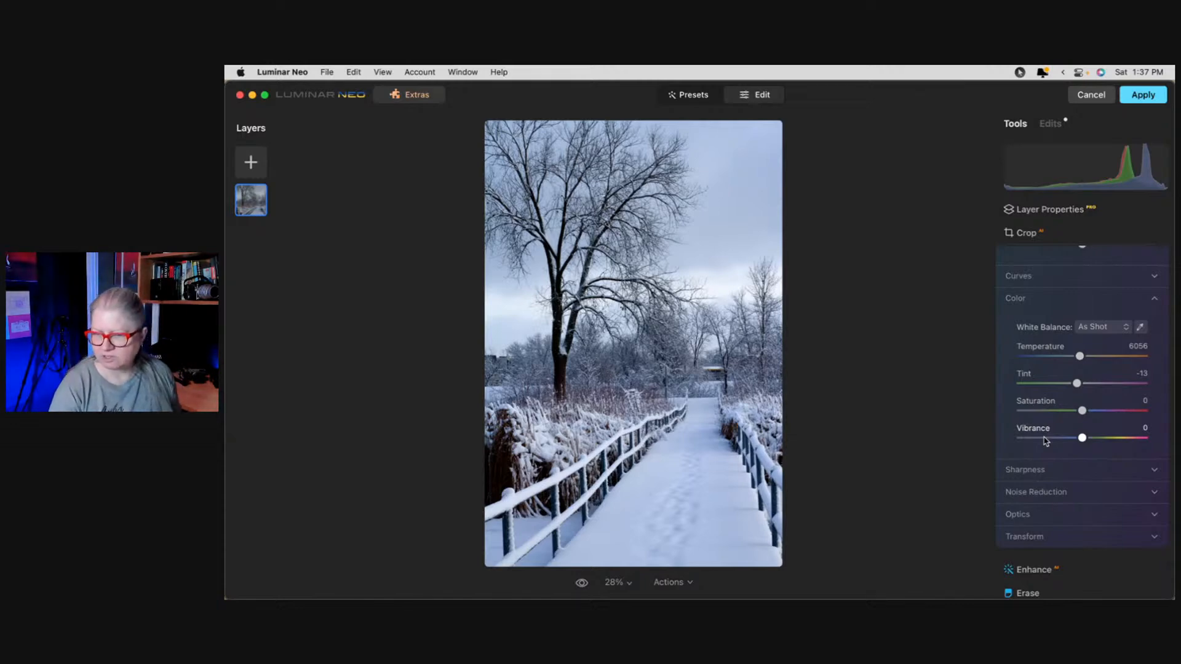
click(1046, 432)
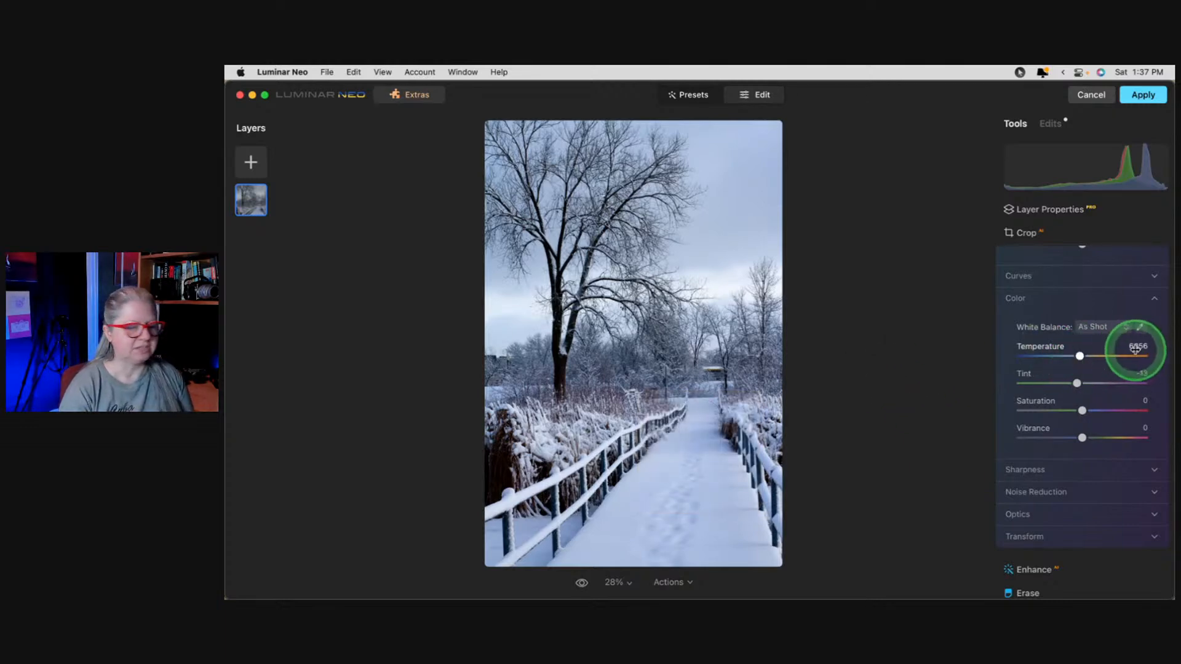
click(1094, 328)
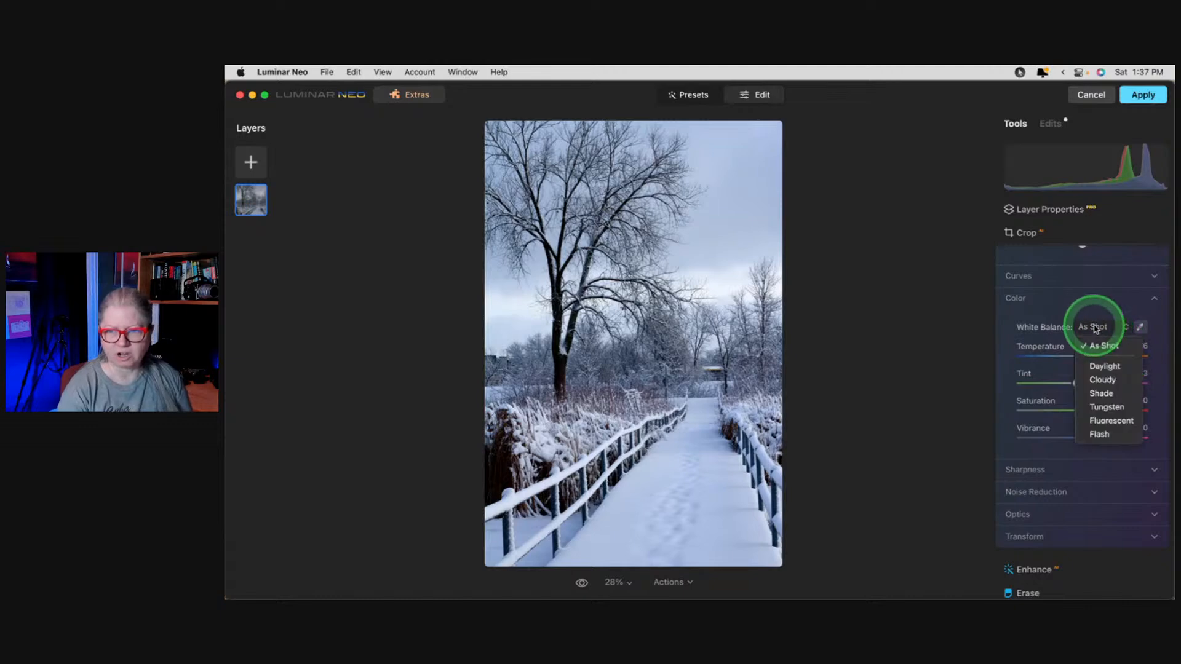
click(1101, 366)
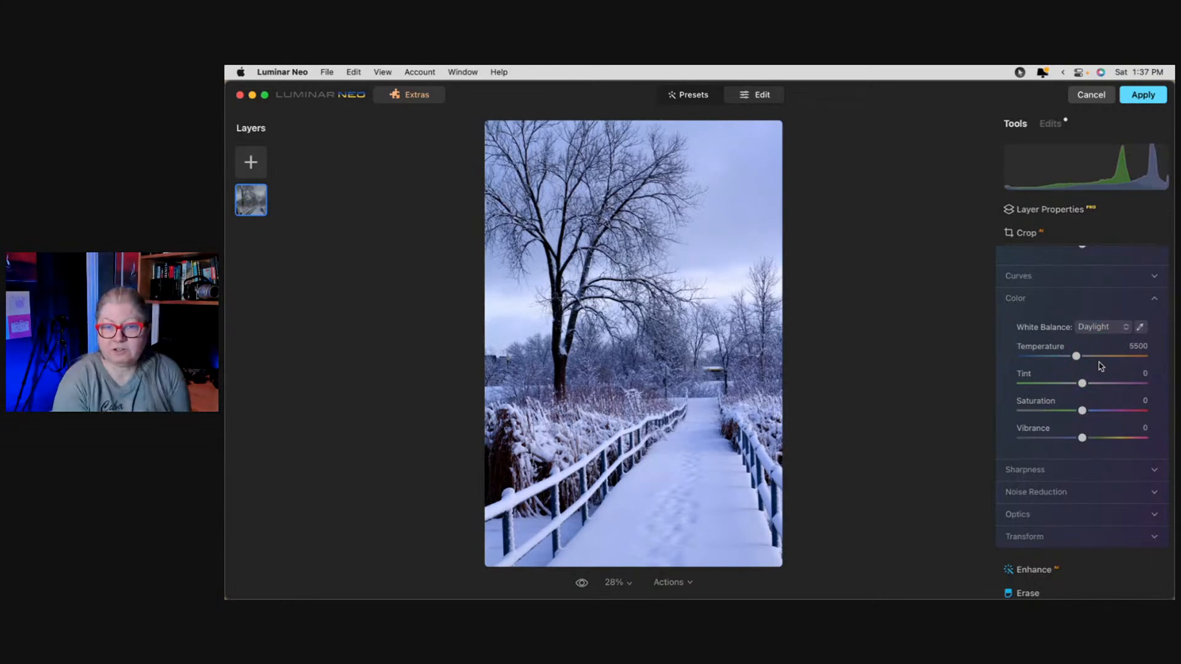
click(1076, 355)
click(1082, 383)
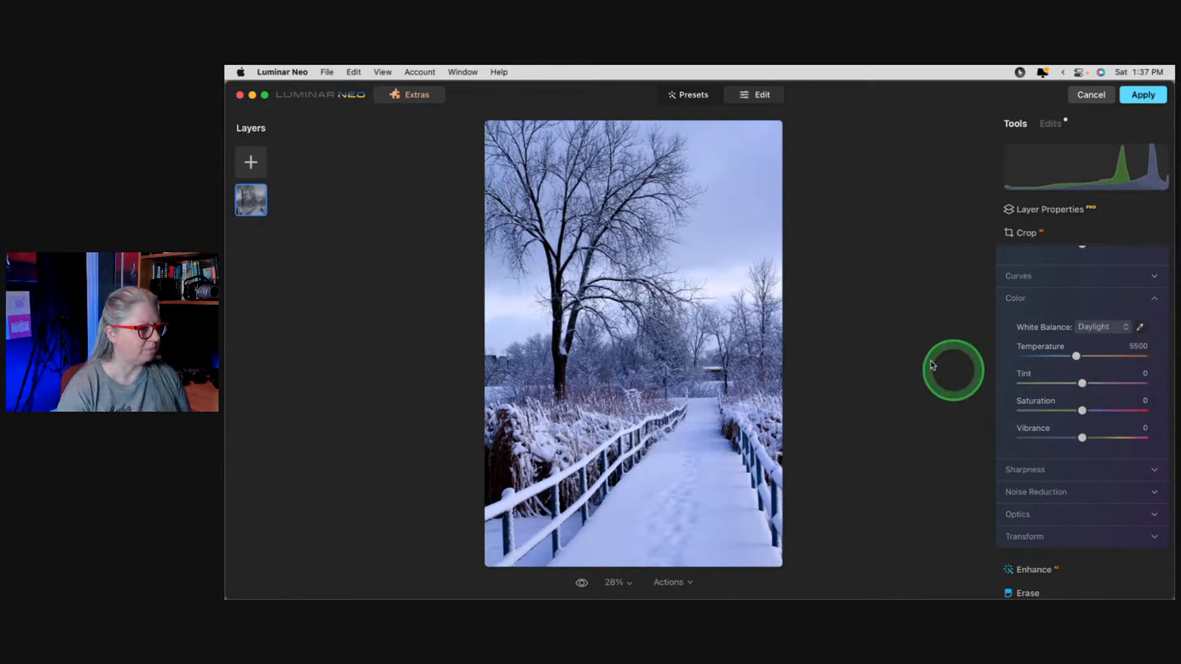
Sample the snow on the boardwalk as the neutral white balance target and cool the Temperature to 6639.
click(1140, 326)
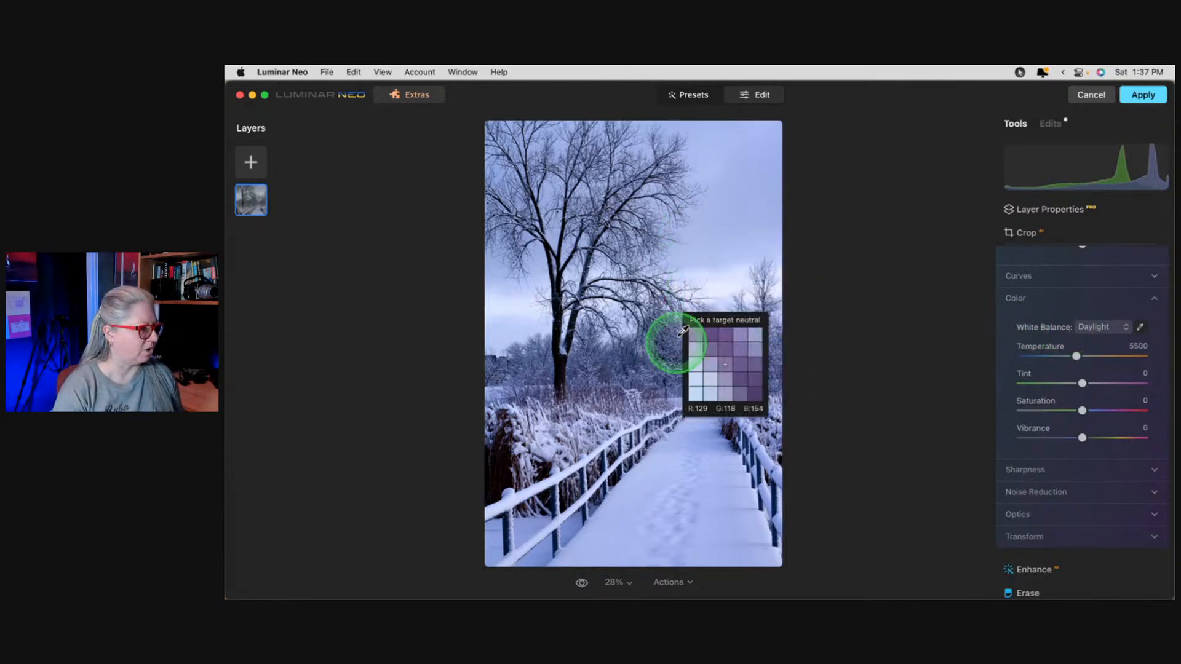
click(653, 468)
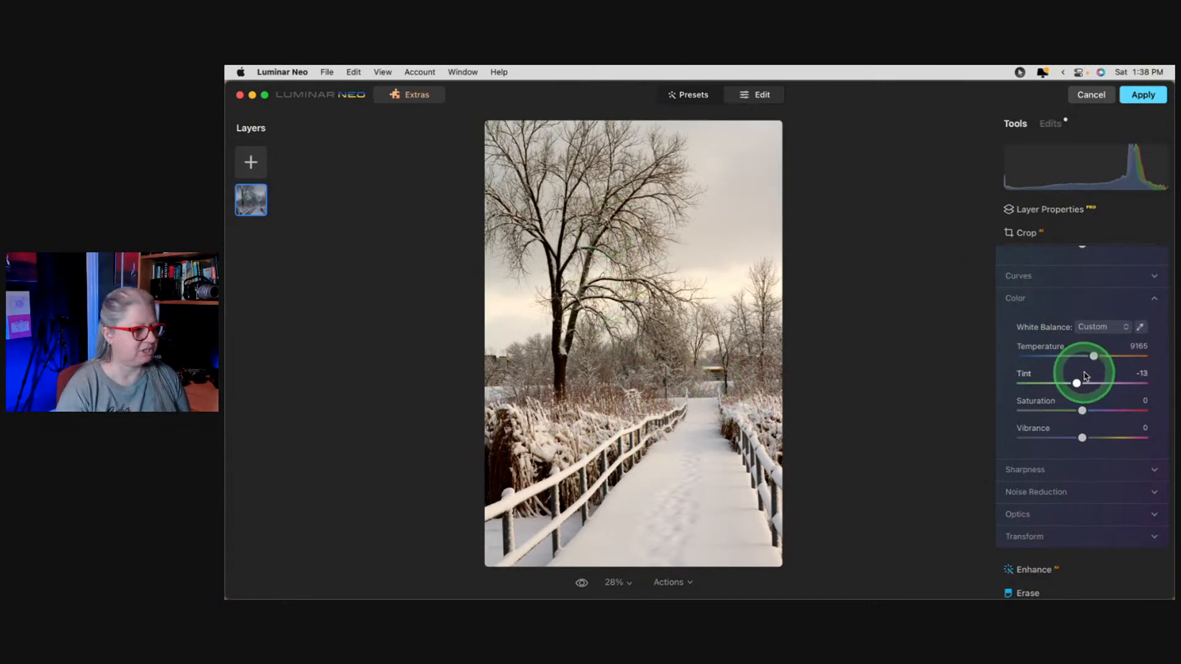
drag(1094, 357, 1080, 356)
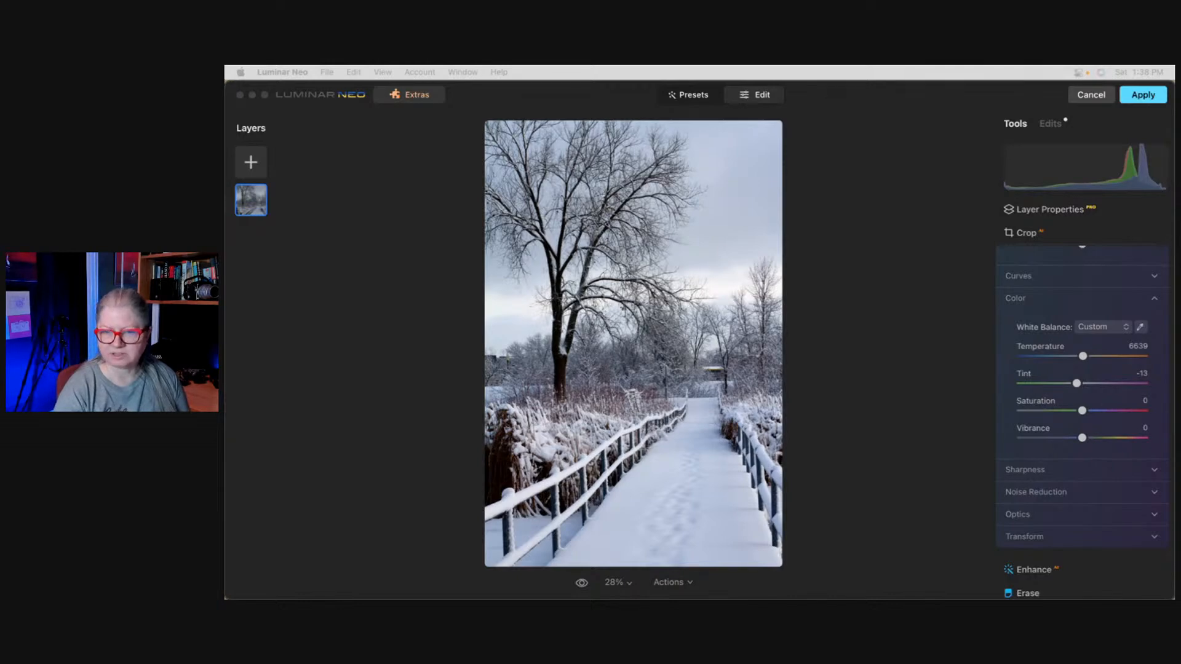
click(923, 383)
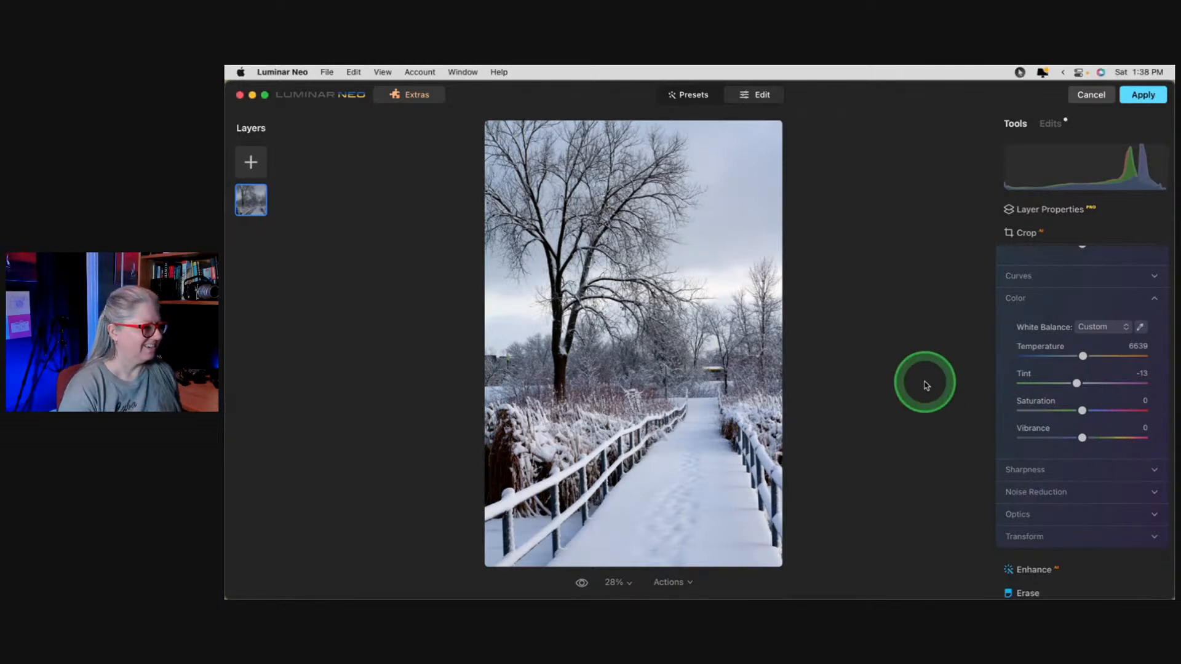
Expand the sharpness settings and set Sharpen to 8 for the boardwalk photo.
click(1026, 469)
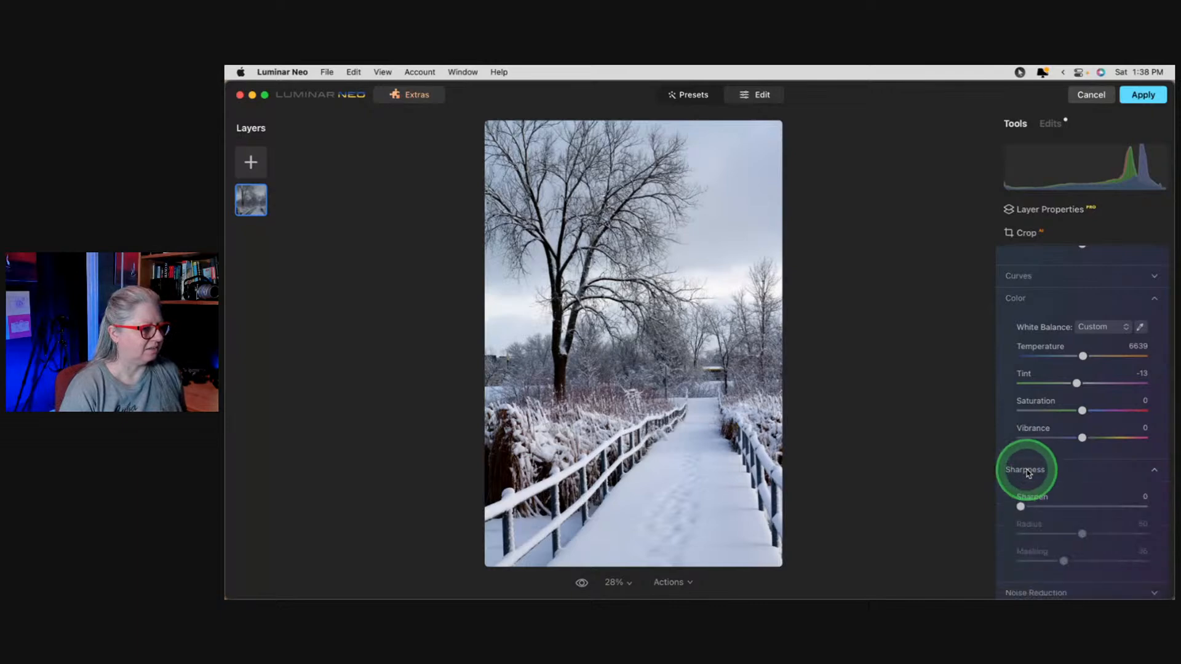
click(1022, 505)
drag(1023, 507, 1032, 507)
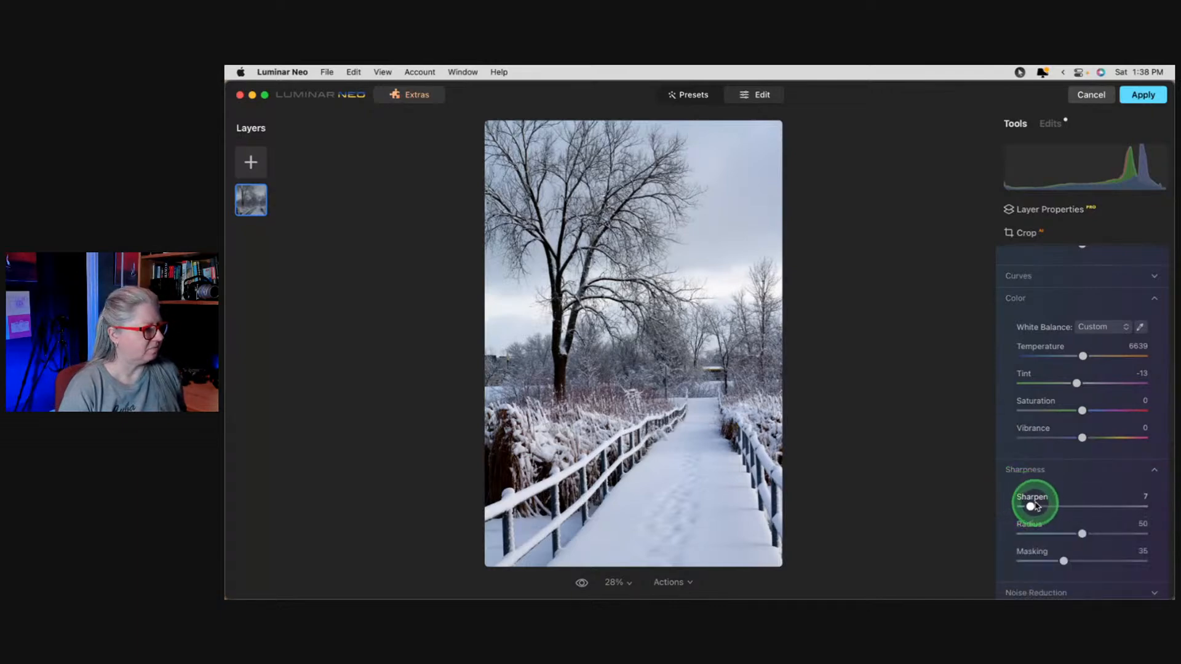
Raise the boardwalk photo's Smart Contrast to 18 and turn on the clipping overlay.
scroll(1083, 351, up, 3)
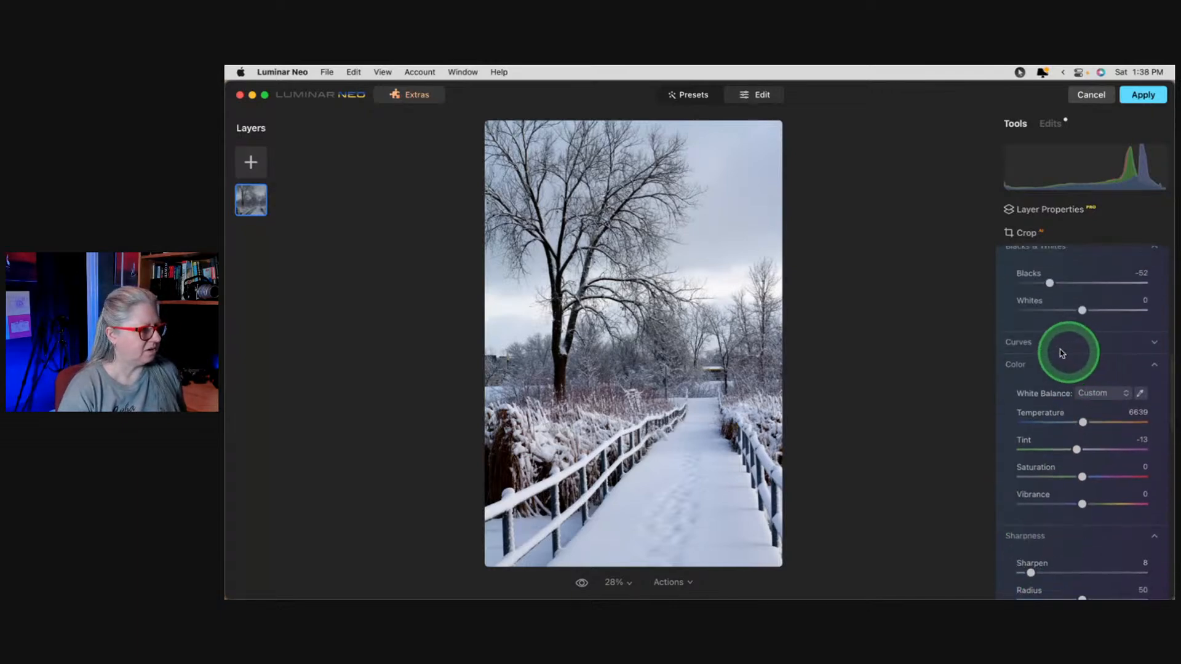
scroll(1070, 347, up, 5)
click(1083, 344)
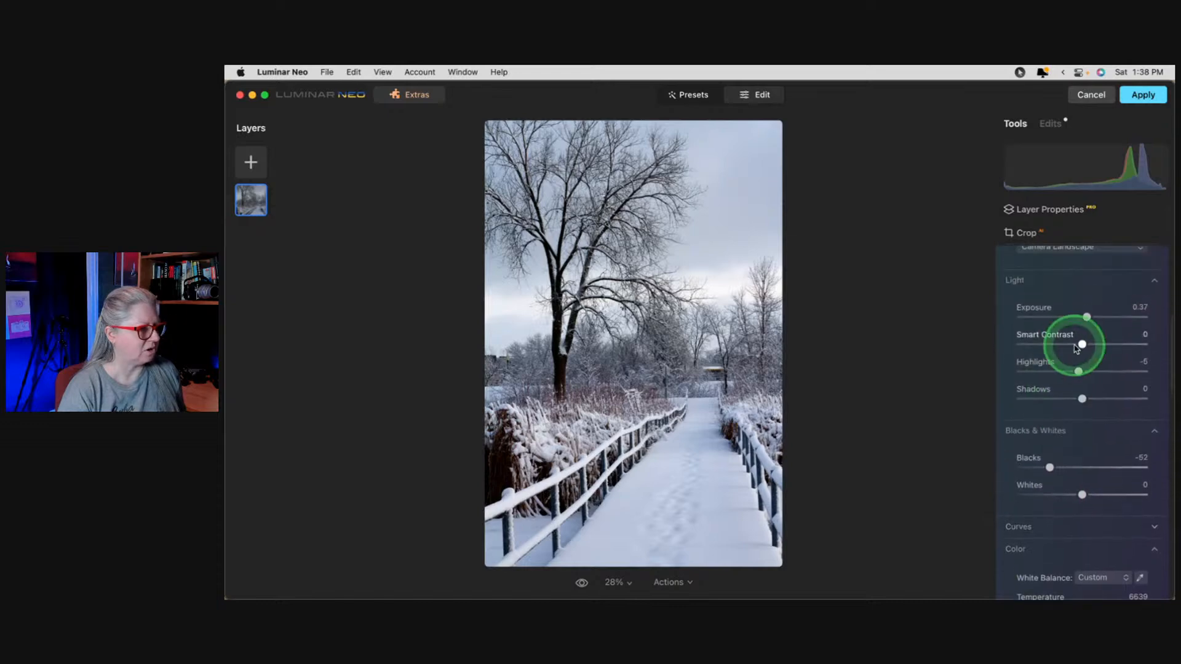
mouse_move(1082, 345)
mouse_down()
mouse_move(1122, 344)
mouse_move(1060, 345)
mouse_move(1124, 344)
mouse_move(1057, 343)
mouse_move(1094, 345)
mouse_up()
key(j)
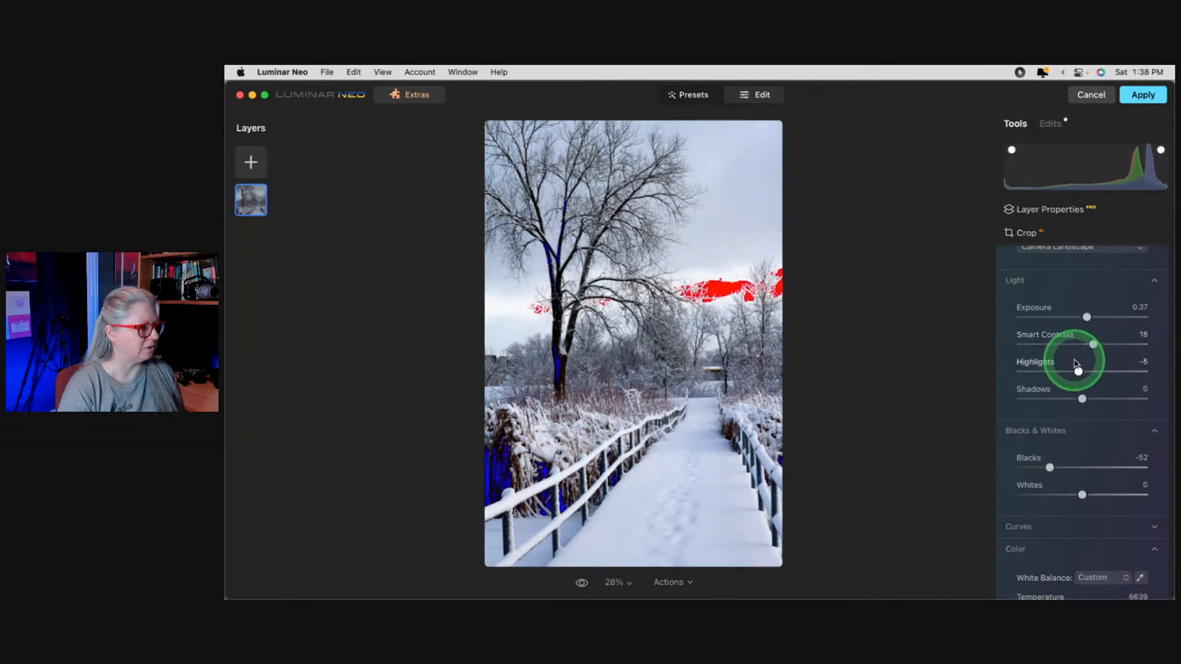
Move the RGB curve's white point slightly toward the highlights to reduce clipping in the sky, and collapse the Develop tool.
scroll(1076, 461, down, 5)
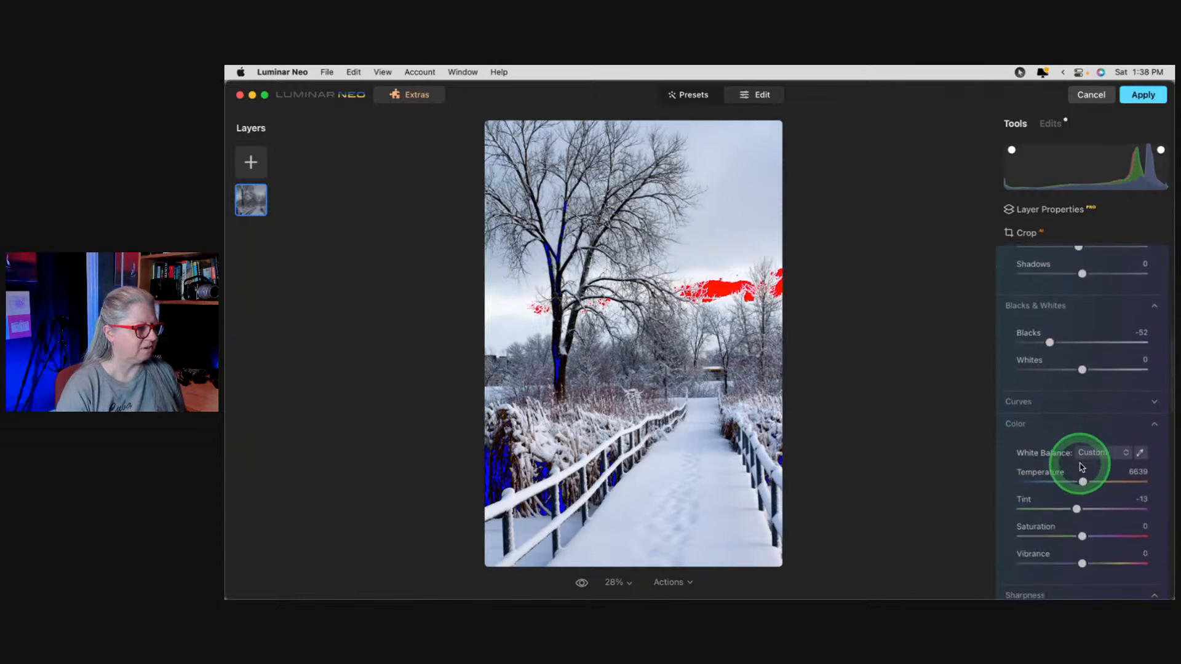
click(1021, 420)
click(1026, 401)
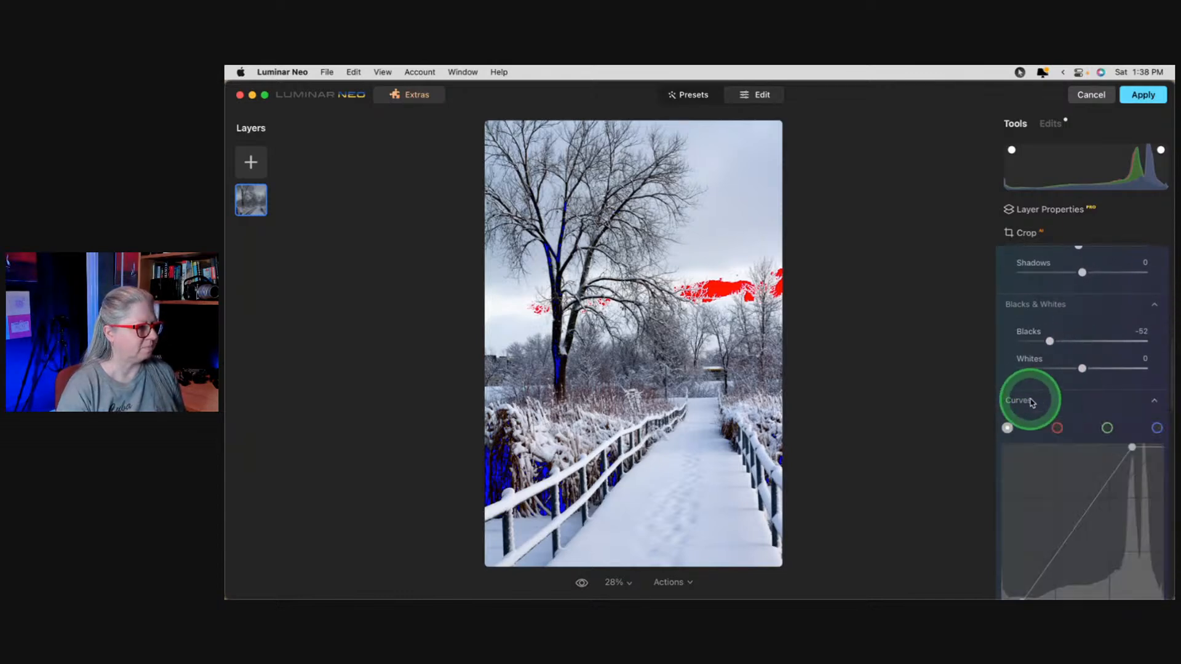
scroll(1081, 483, down, 4)
drag(1132, 517, 1138, 518)
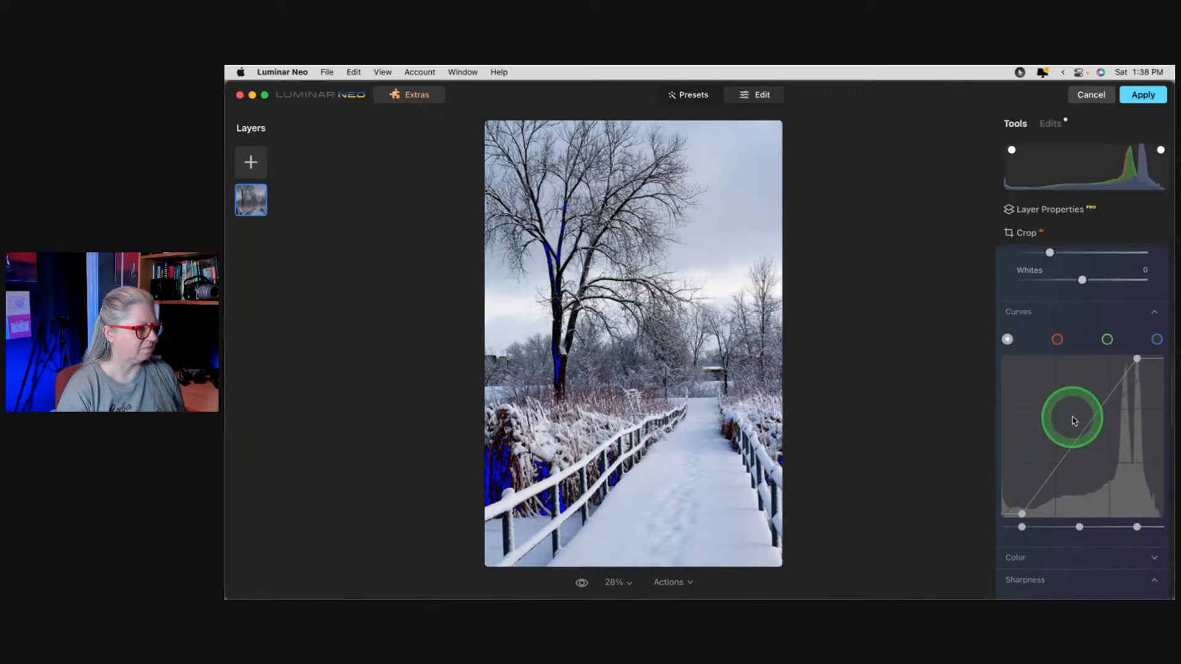
scroll(1072, 414, up, 10)
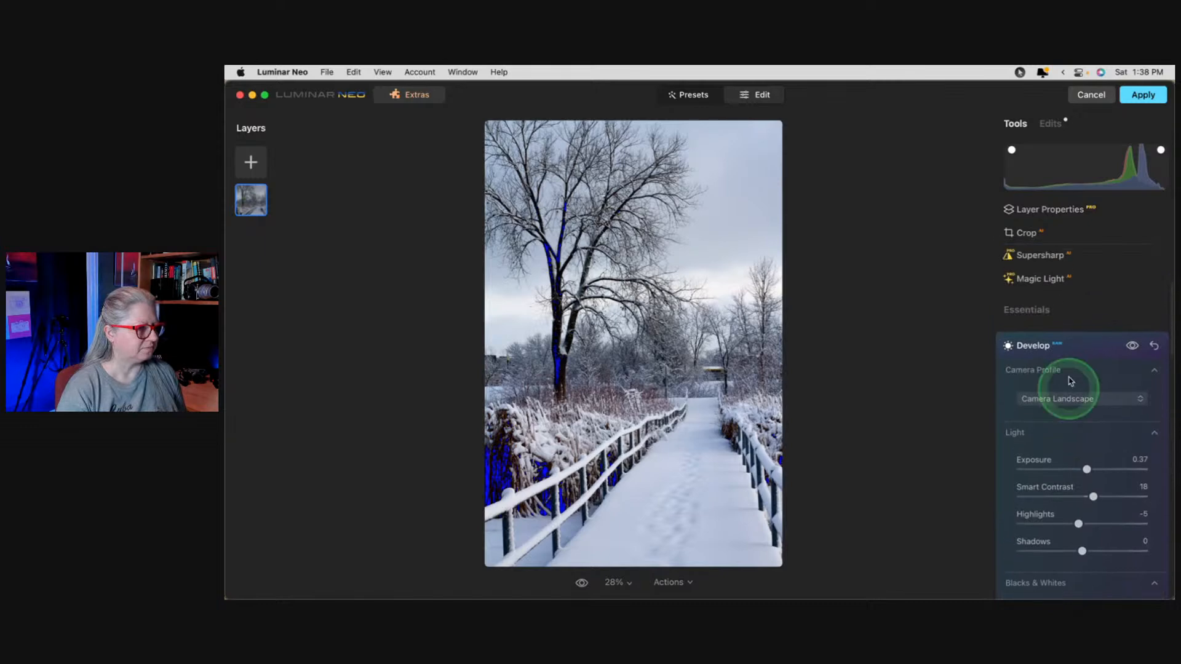
click(1086, 343)
Open the Enhance tool and raise Accent to 66 for the boardwalk photo.
click(1069, 358)
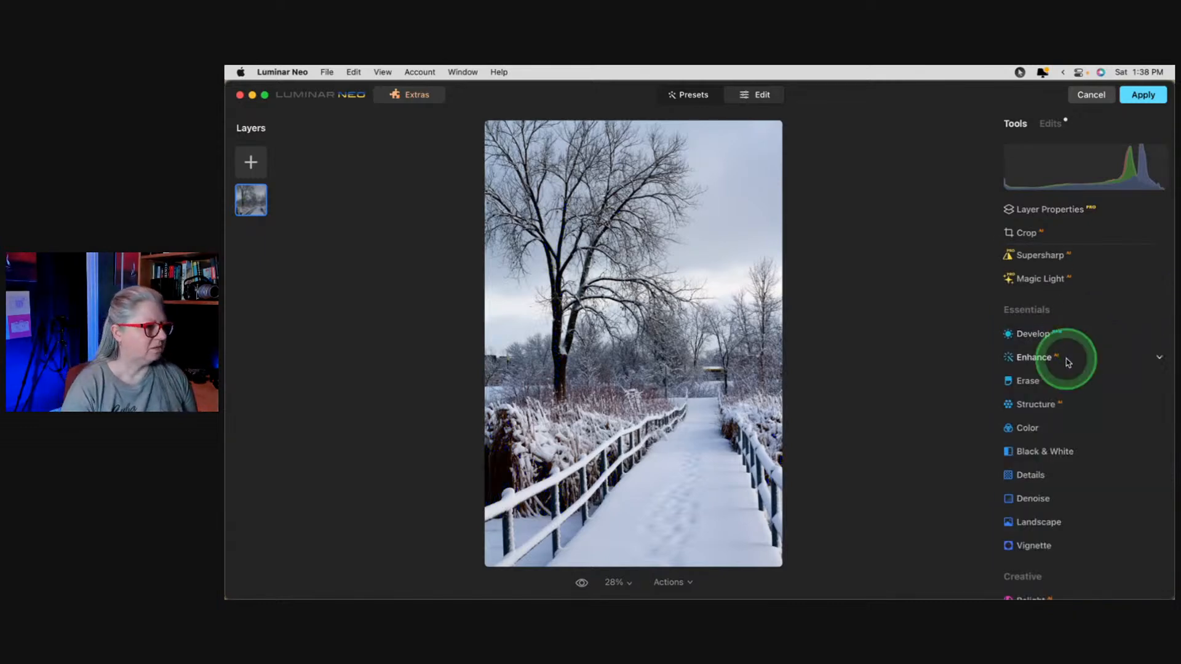
click(1076, 357)
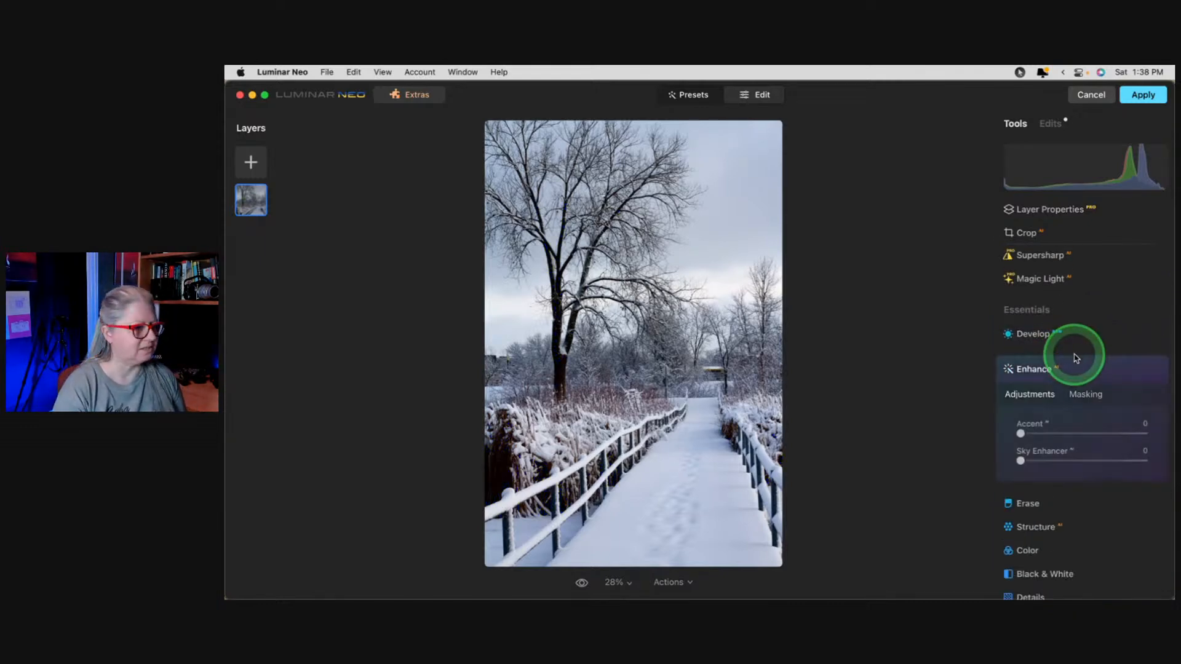
click(1025, 430)
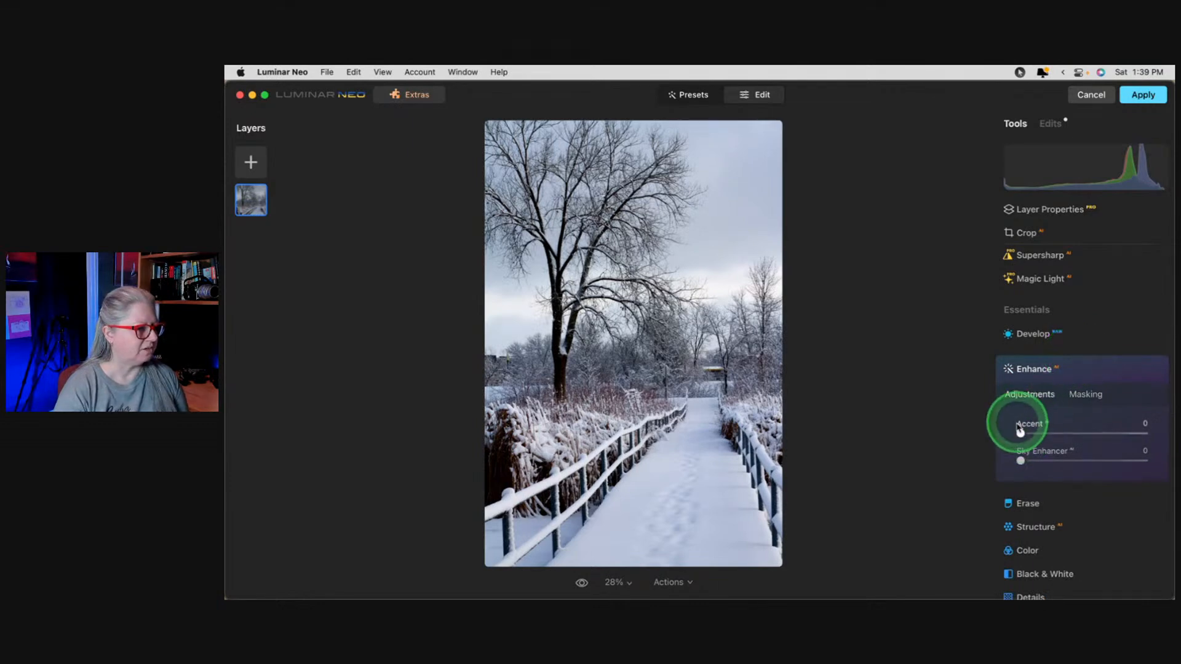
drag(1021, 435, 1104, 432)
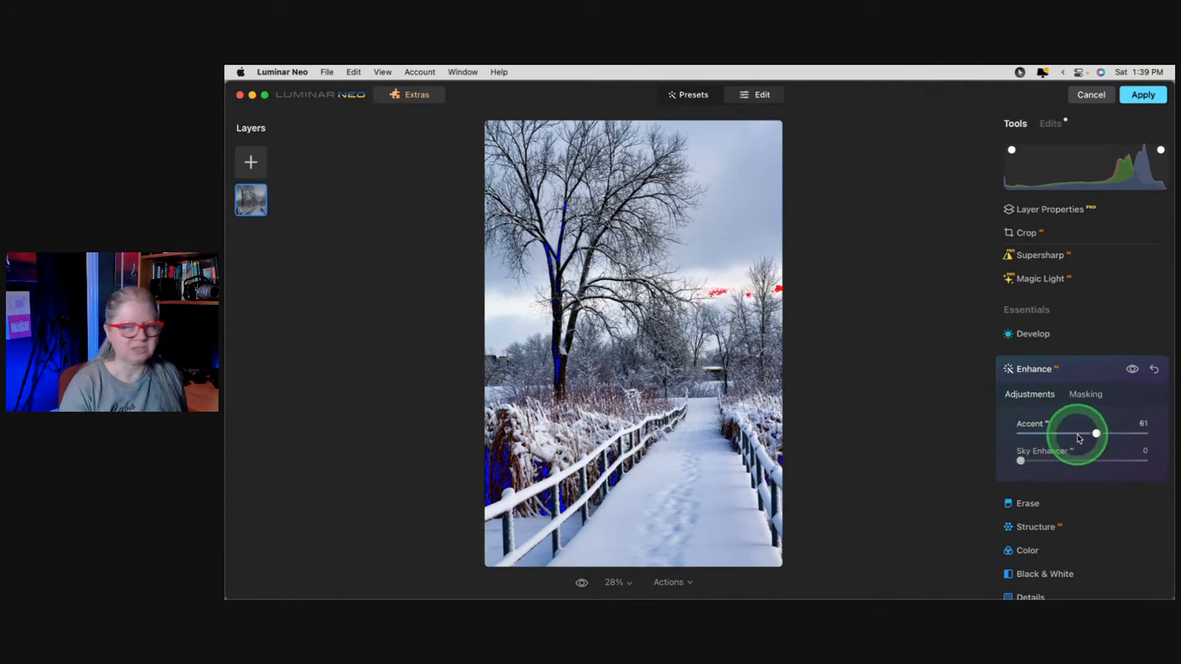
mouse_move(1095, 431)
mouse_down()
mouse_move(1110, 430)
mouse_move(1062, 432)
mouse_move(1102, 430)
mouse_up()
Set Sky Enhancer to 40, compare the photo with and without Enhance, and collapse the tool.
drag(1022, 460, 1070, 458)
click(1131, 370)
click(1132, 371)
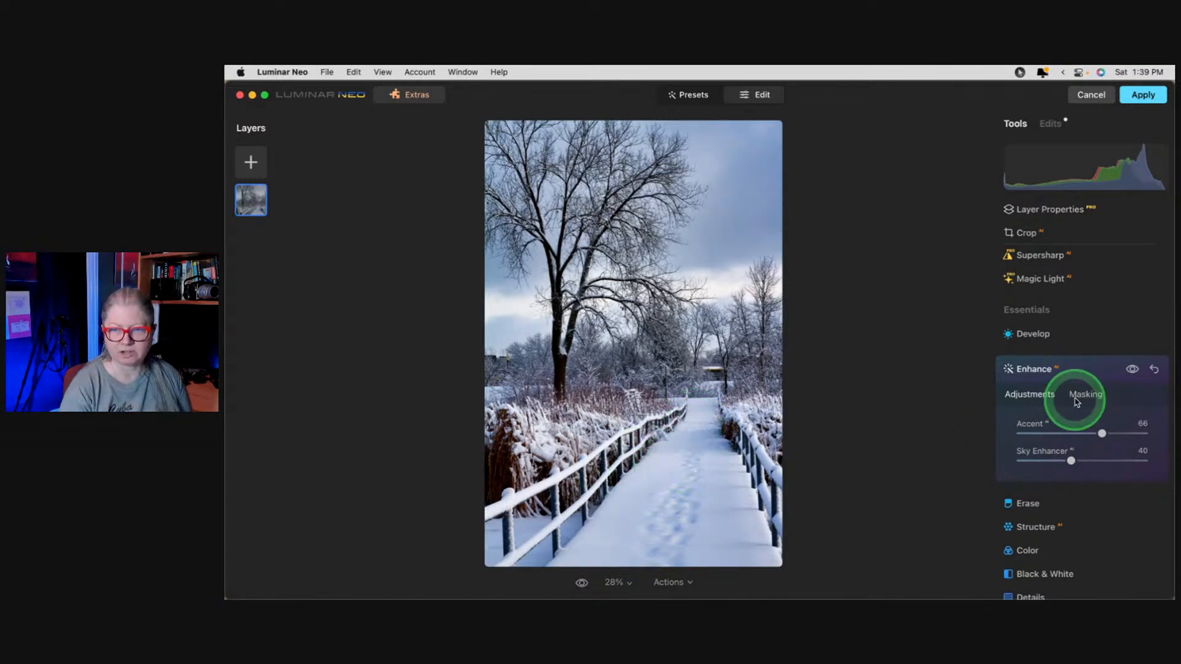
click(1090, 370)
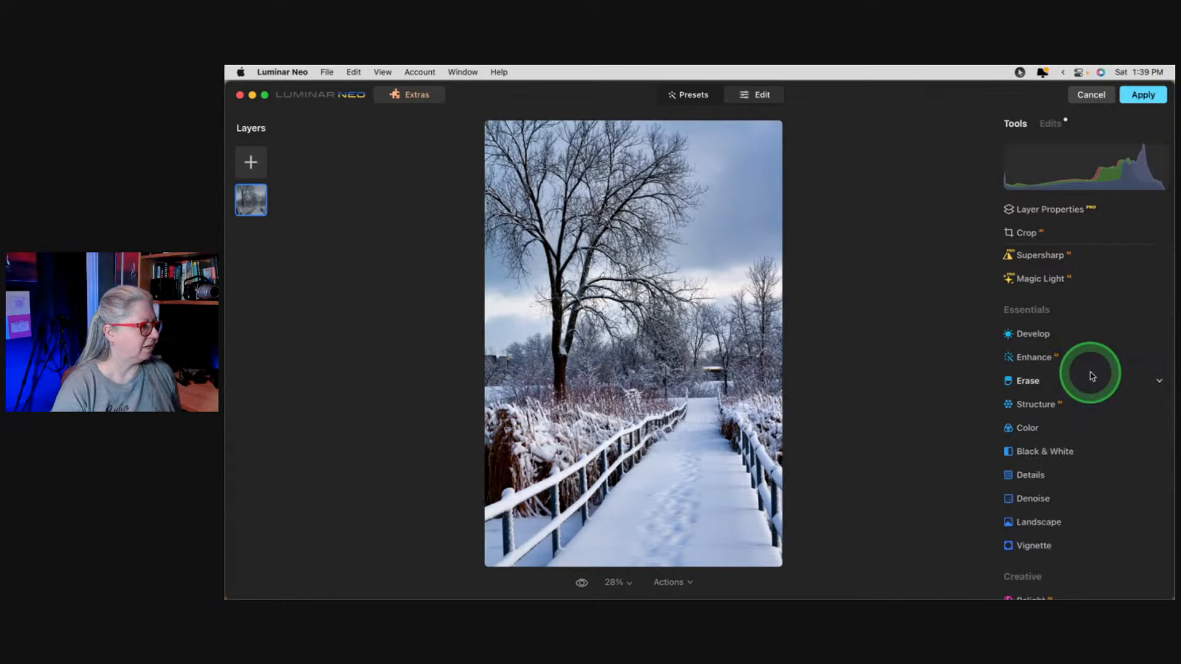
Open the Structure tool, try an Amount of 100, and inspect the sky beside the tree at close range.
scroll(1091, 376, down, 2)
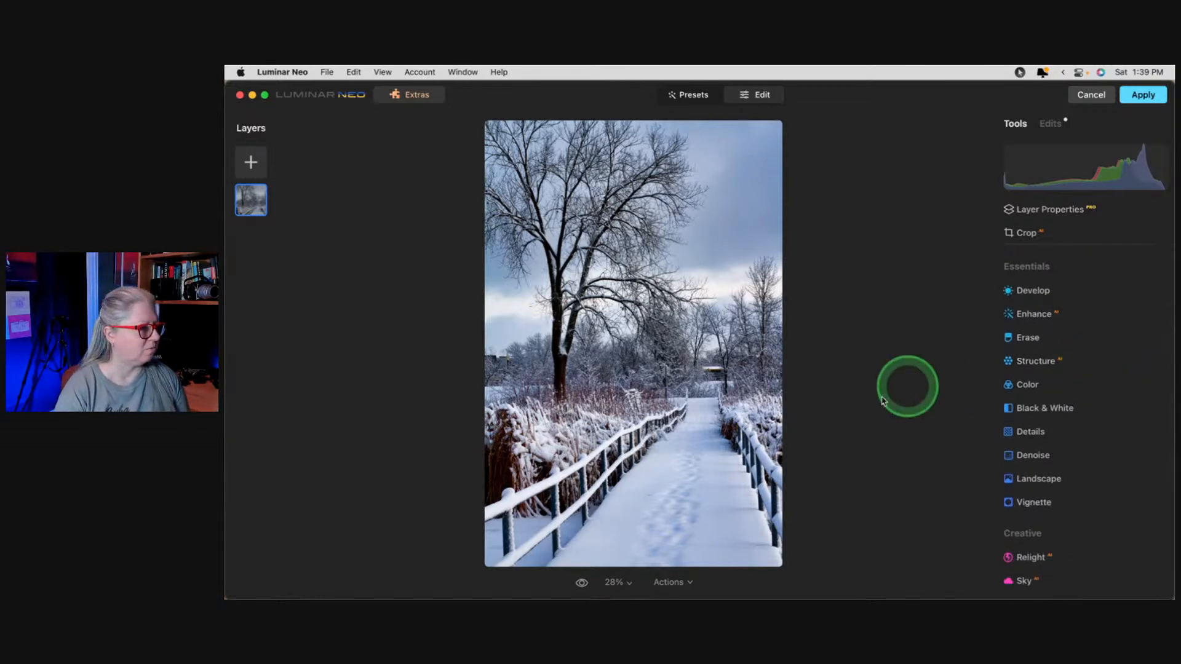
click(1077, 363)
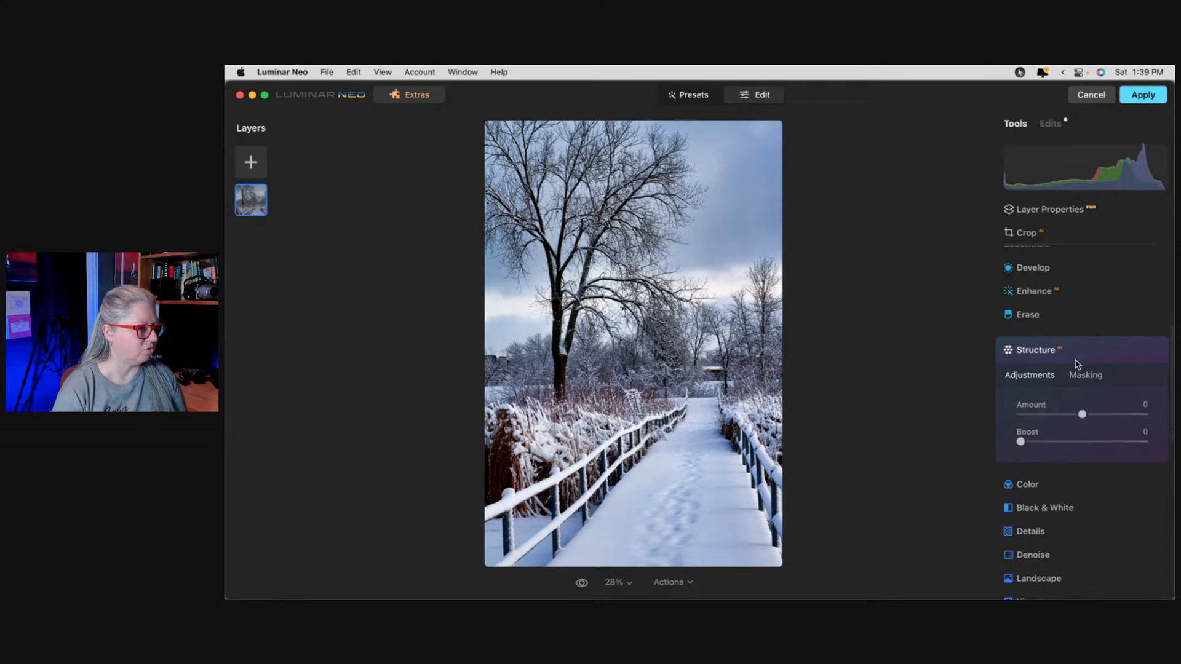
drag(1070, 395, 1162, 407)
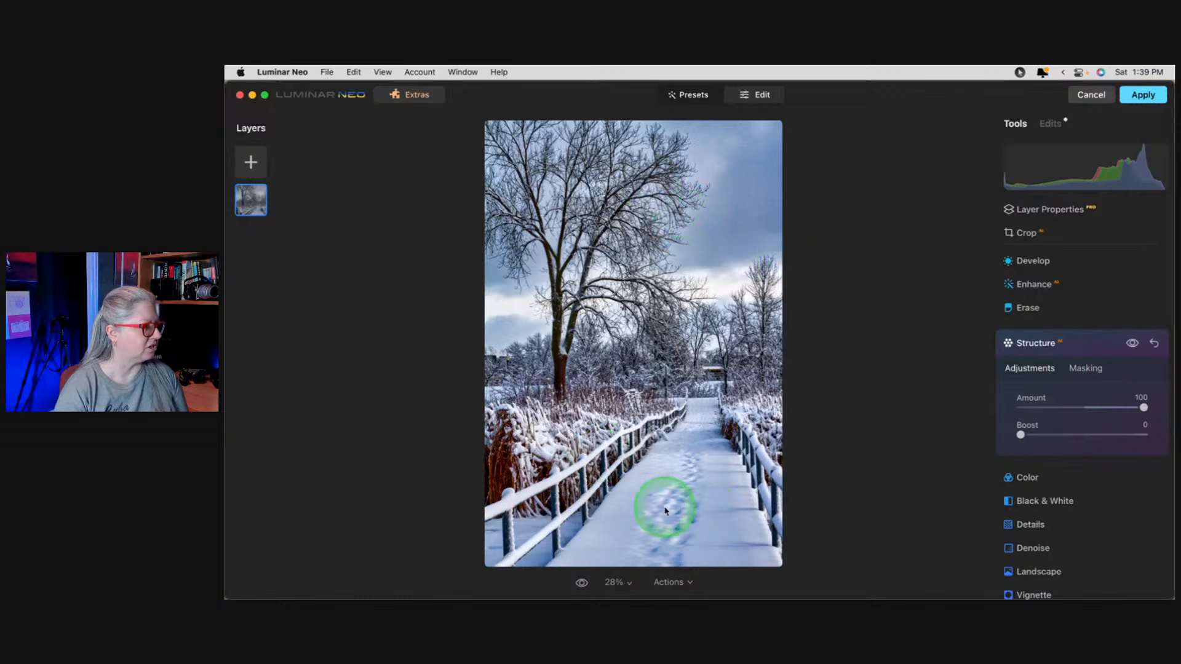
double_click(723, 187)
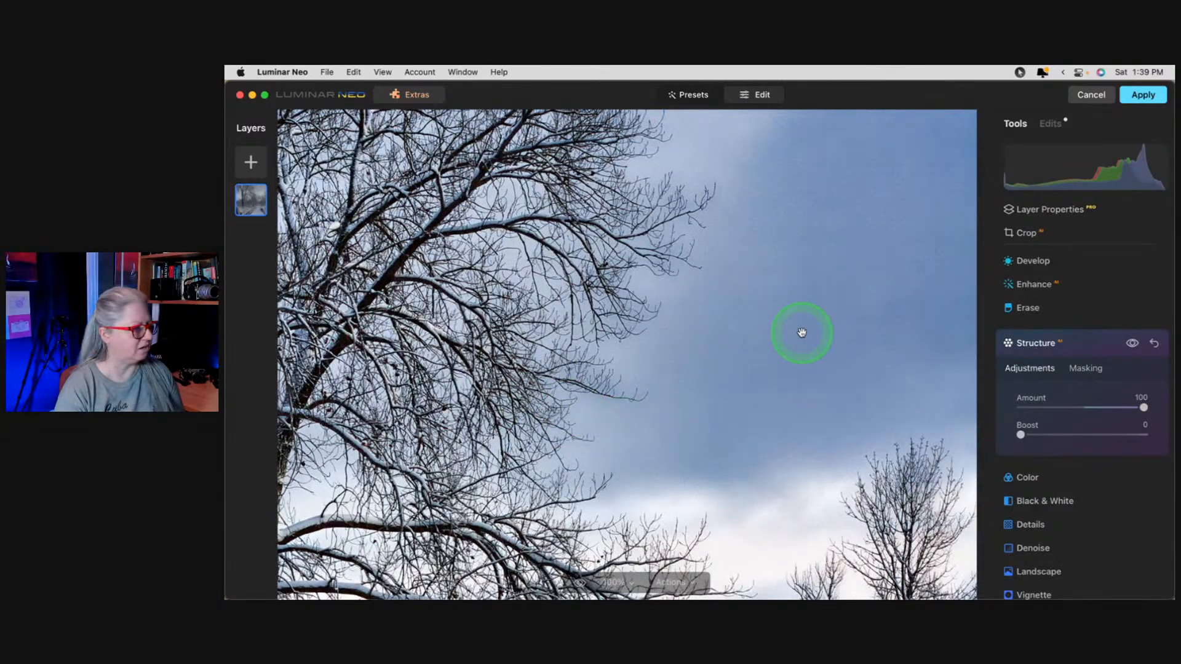
double_click(801, 332)
Set Structure's Amount to 86 and Boost to 85, and inspect the trees and boardwalk railing at close range.
drag(1143, 408, 1135, 407)
drag(1023, 435, 1129, 435)
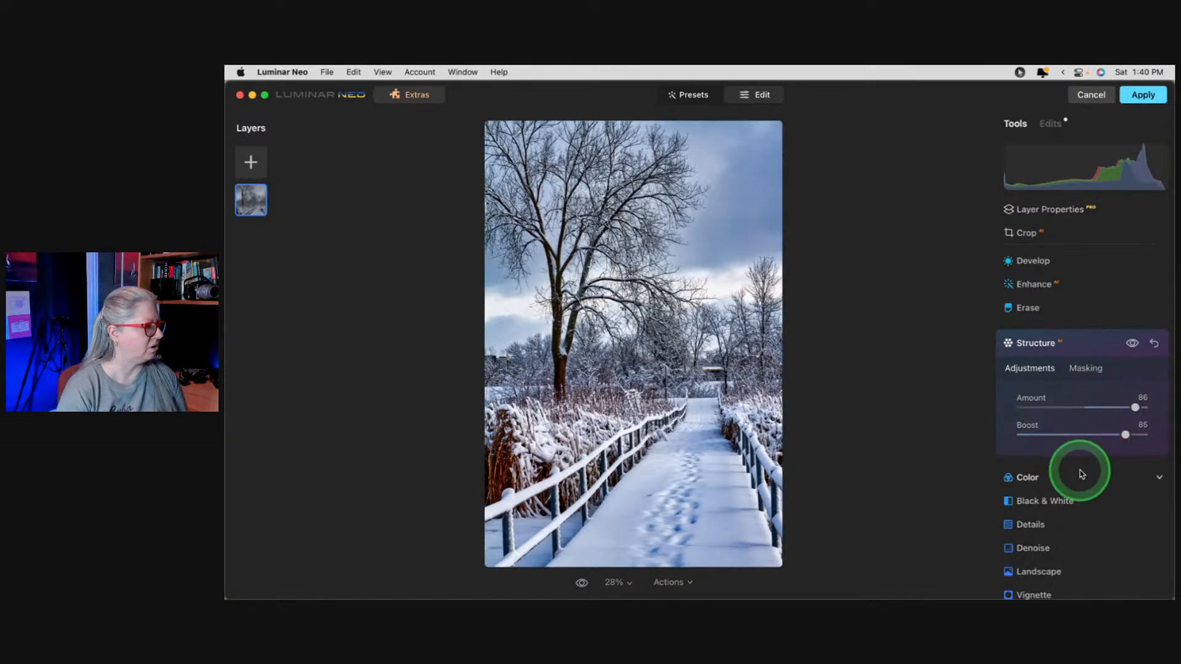
double_click(599, 335)
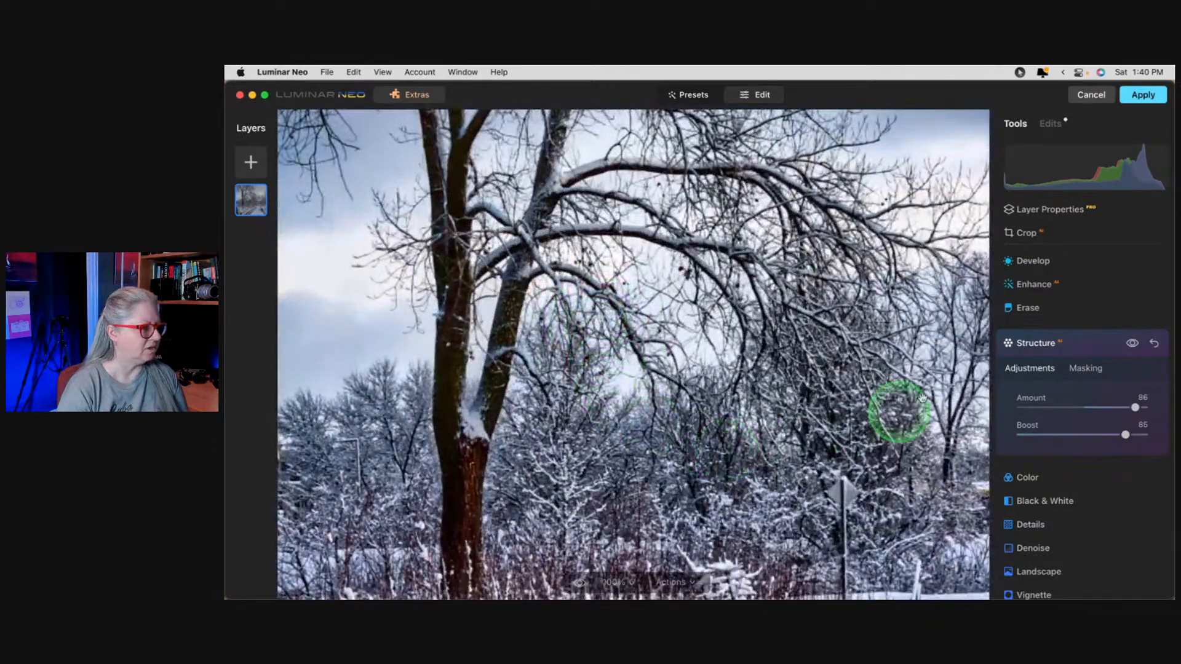
scroll(813, 383, down, 5)
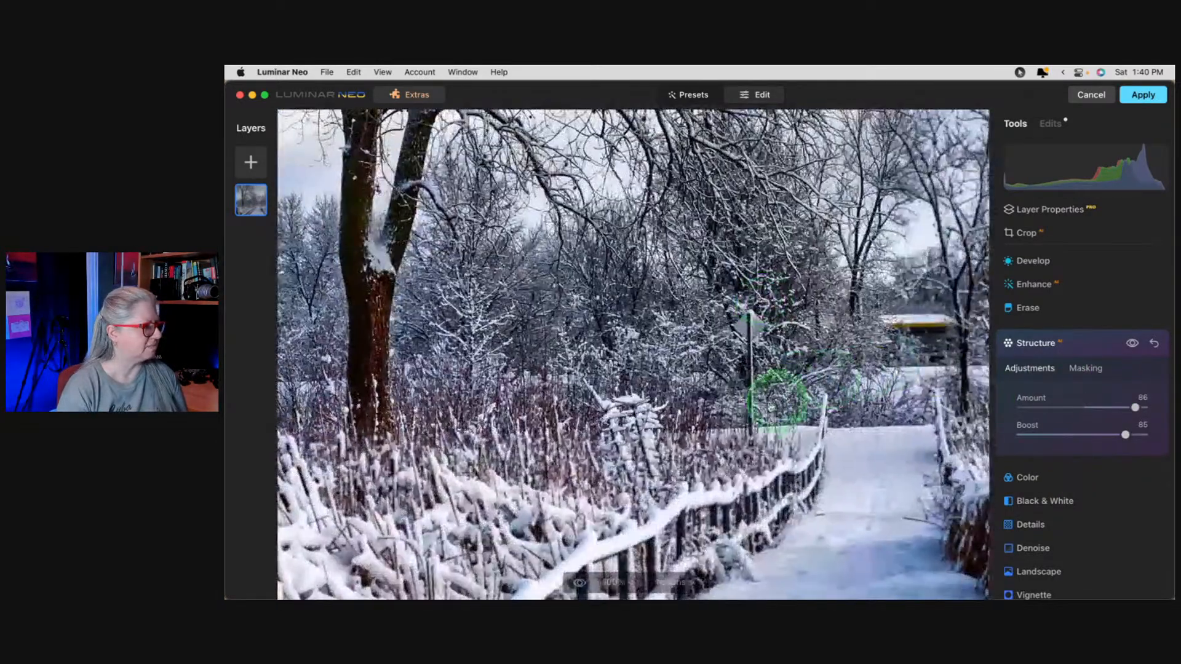
Compare the photo with and without the Structure effect, and return to viewing the whole image.
click(1133, 344)
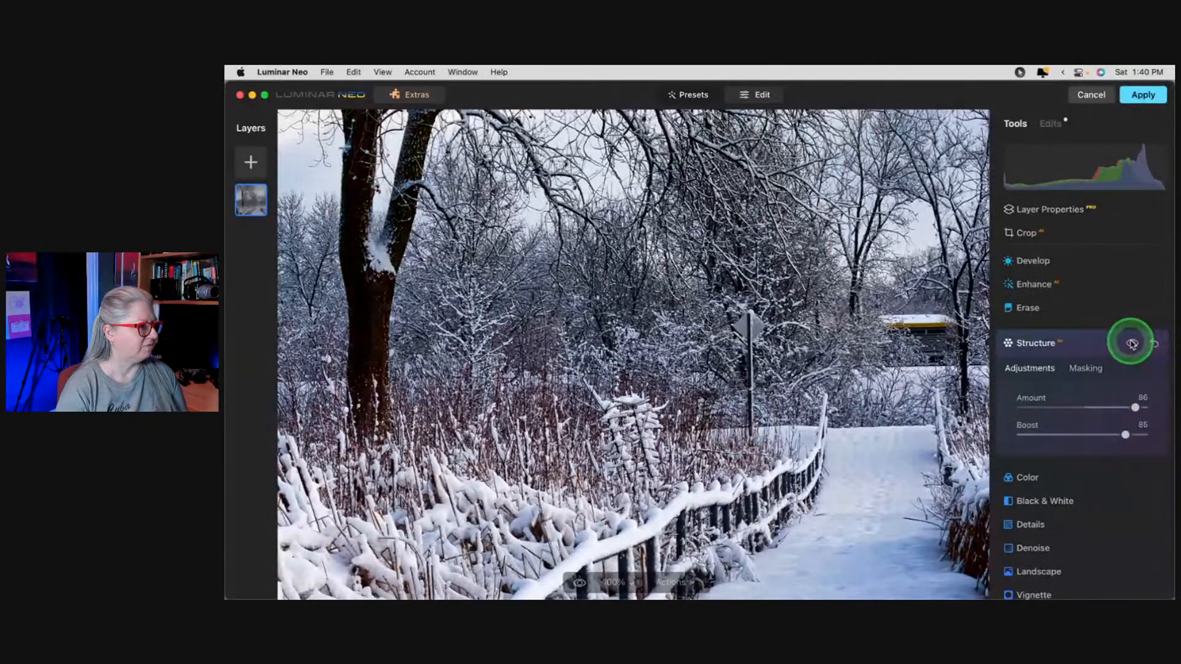
click(1133, 345)
click(1132, 344)
click(1132, 344)
click(835, 381)
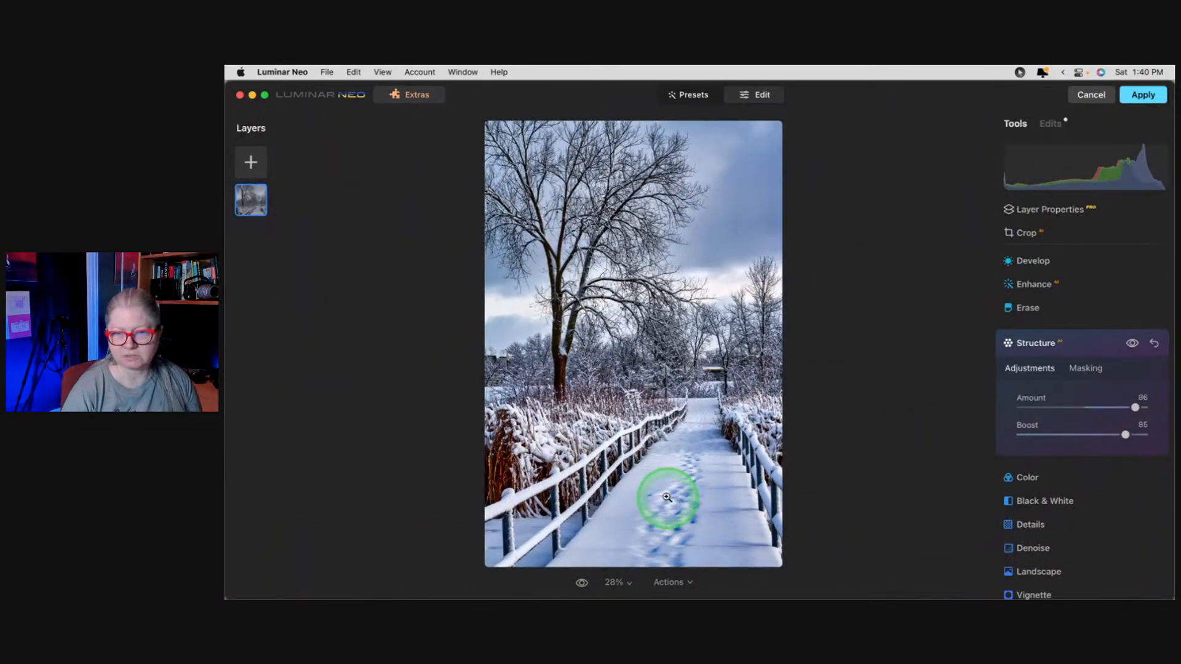
Paint a Structure mask over the footprints on the snowy path with the brush in Paint mode at strength 73.
click(1085, 368)
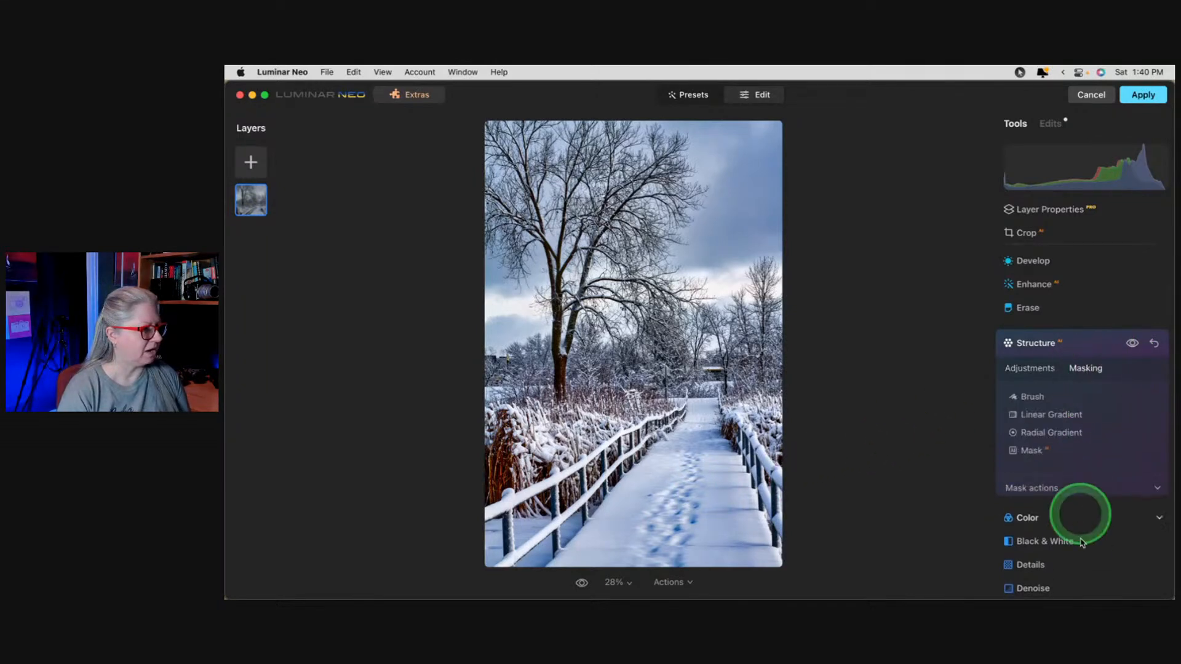
click(1027, 397)
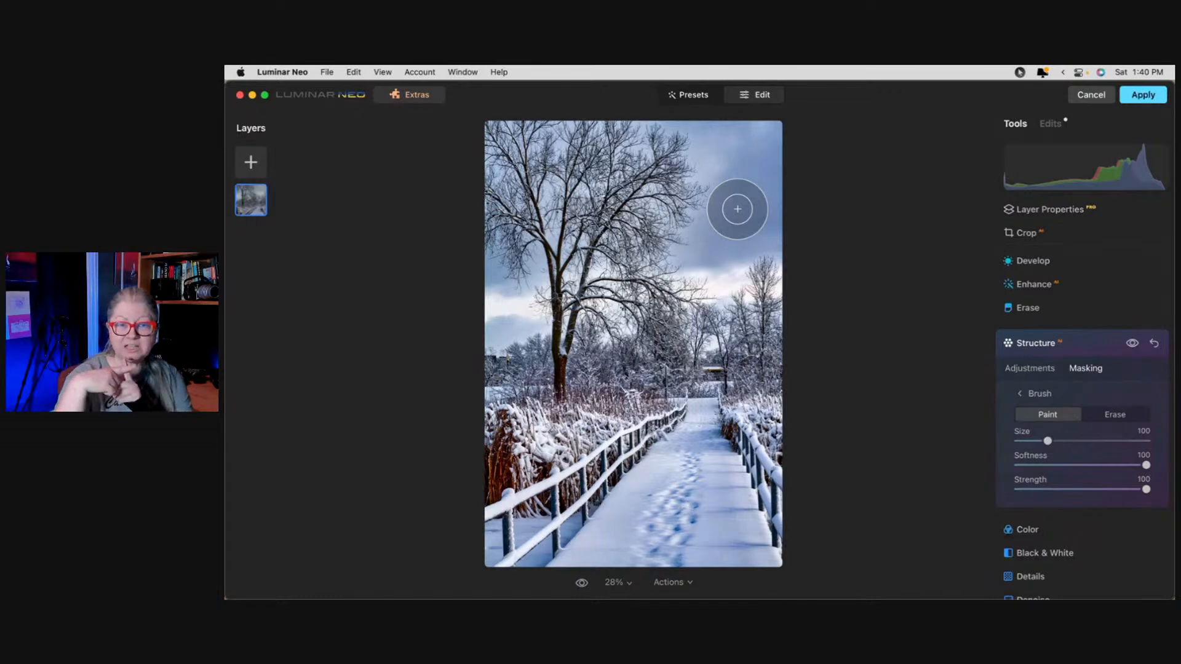
key(alt)
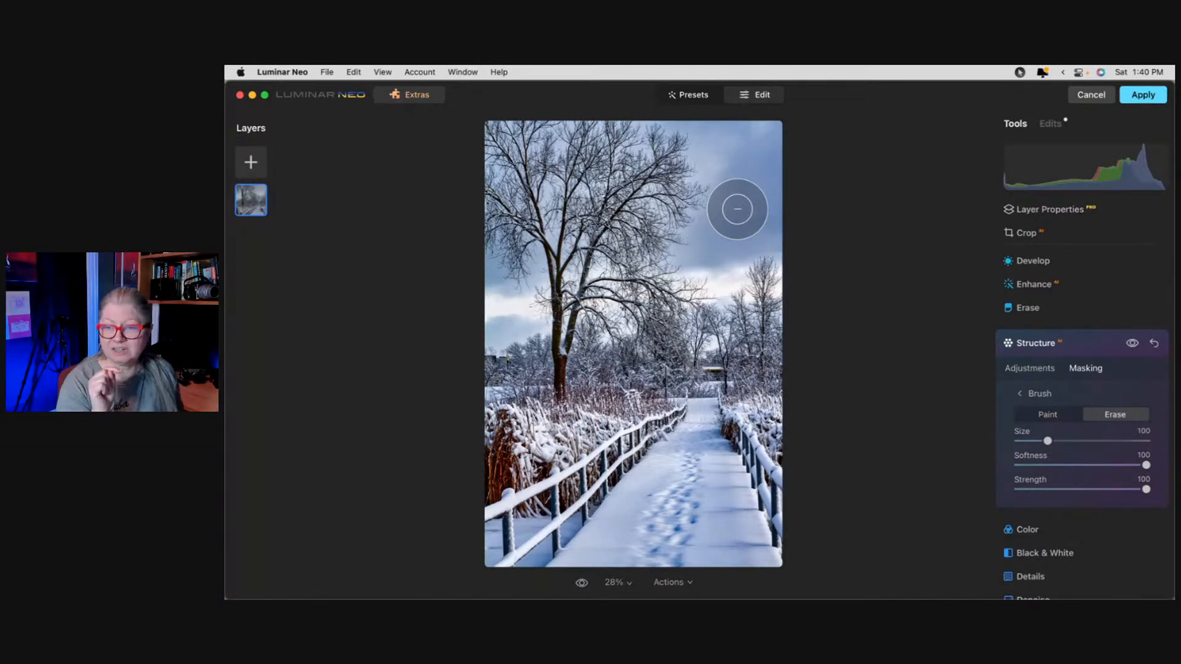
key(x)
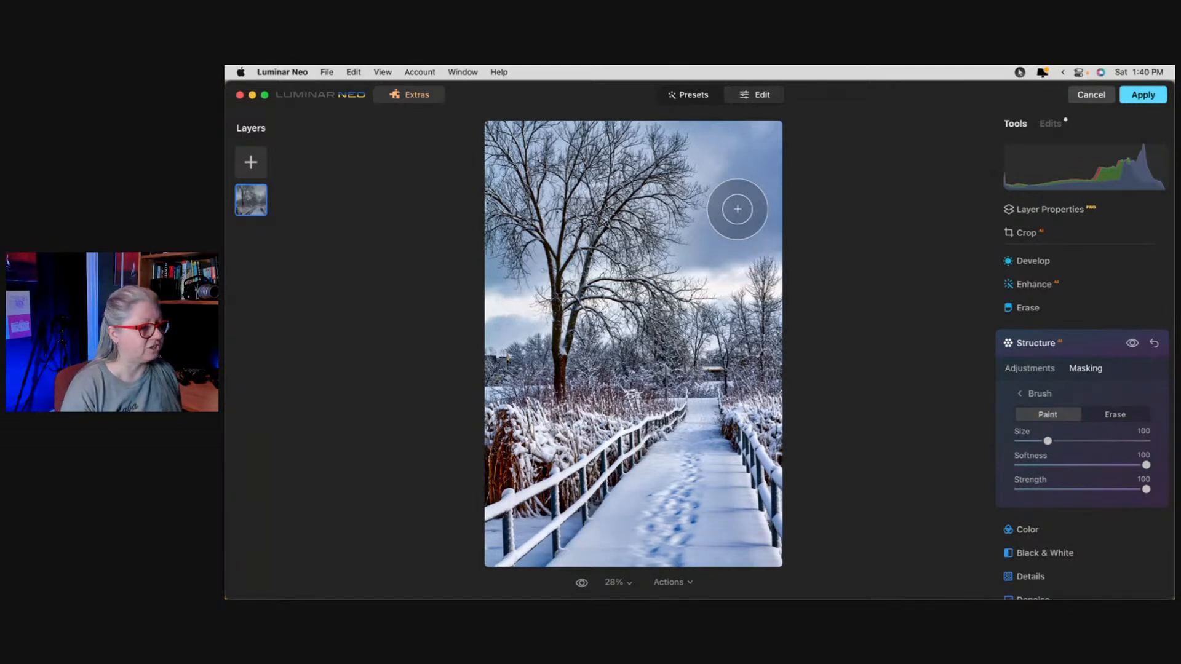
drag(1017, 488, 1116, 489)
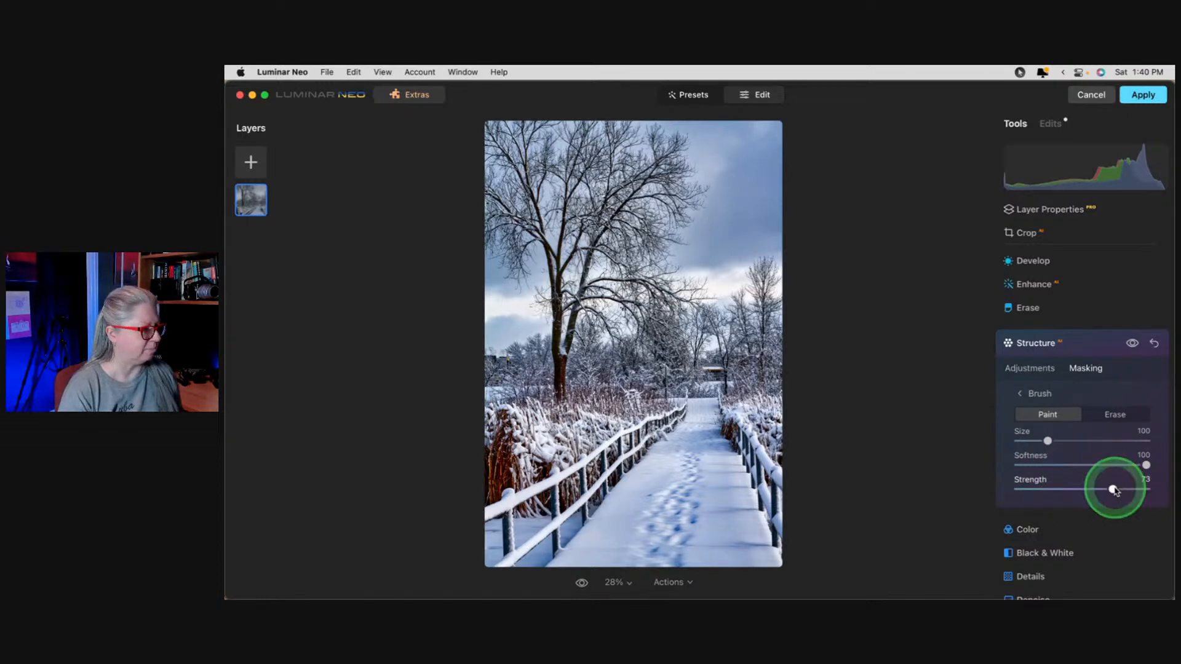
mouse_move(692, 453)
mouse_down()
mouse_move(681, 503)
mouse_move(732, 531)
mouse_move(715, 427)
mouse_move(711, 525)
mouse_move(602, 539)
mouse_move(713, 544)
mouse_move(729, 524)
mouse_move(727, 427)
mouse_move(766, 435)
mouse_move(601, 421)
mouse_move(625, 419)
mouse_move(601, 414)
mouse_move(662, 384)
mouse_move(663, 346)
mouse_move(611, 404)
mouse_move(576, 391)
mouse_move(577, 351)
mouse_move(607, 336)
mouse_move(593, 371)
mouse_move(654, 318)
mouse_move(605, 300)
mouse_move(584, 373)
mouse_move(570, 374)
mouse_move(563, 330)
mouse_move(551, 408)
mouse_move(663, 433)
mouse_move(744, 403)
mouse_move(754, 371)
mouse_move(766, 376)
mouse_move(759, 385)
mouse_move(757, 339)
mouse_move(757, 397)
mouse_move(731, 426)
mouse_move(651, 413)
mouse_move(683, 499)
mouse_up()
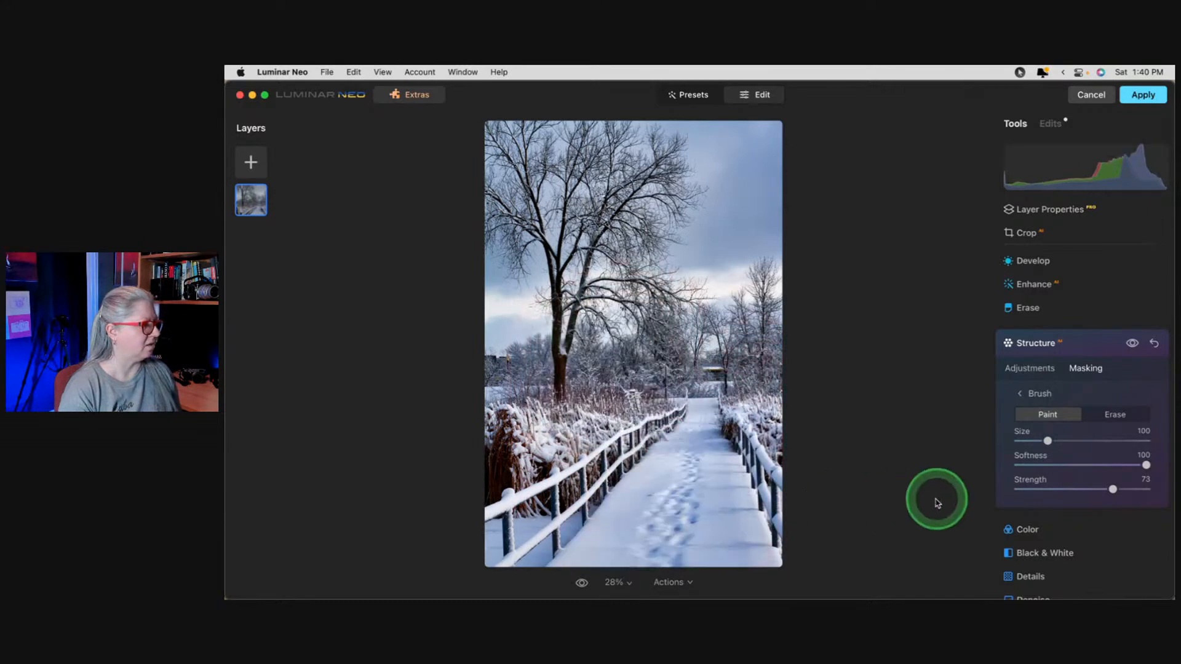
Compare the photo with and without the brushed Structure effect.
click(1133, 345)
click(1132, 344)
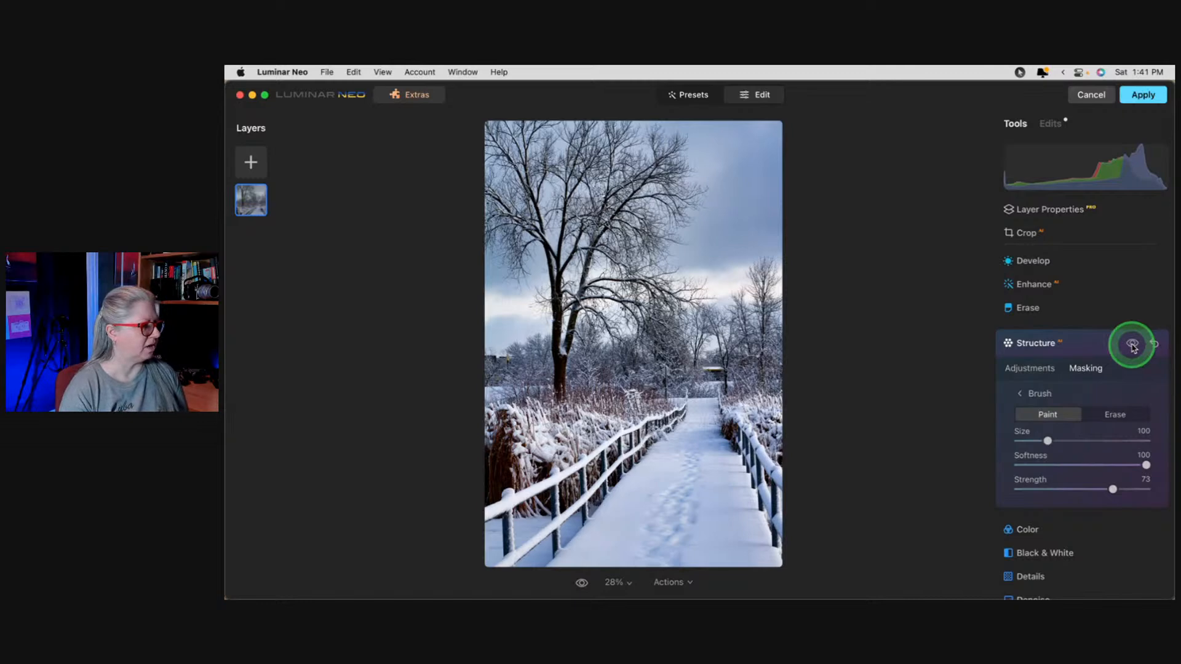
click(1132, 345)
click(1132, 345)
click(1132, 344)
Set the Structure mask brush strength to 64, and the Structure adjustments to Boost 27 and Amount 66.
drag(1113, 489, 1101, 489)
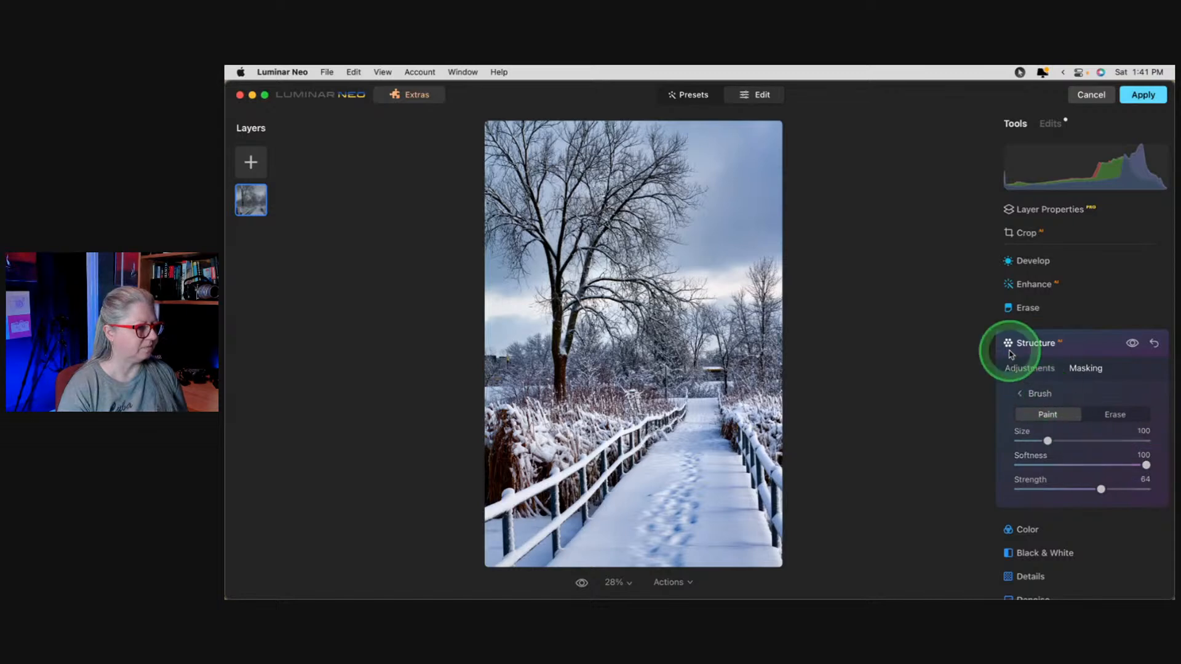
click(1029, 368)
drag(1126, 432, 1053, 434)
drag(1135, 407, 1118, 408)
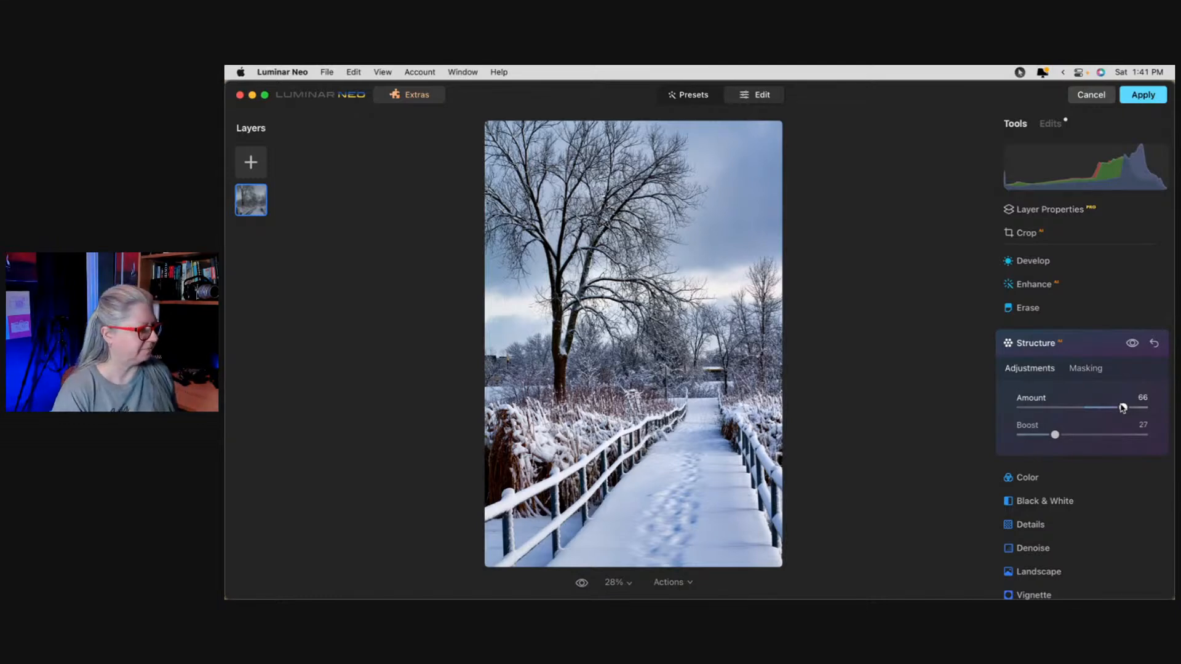
click(1123, 408)
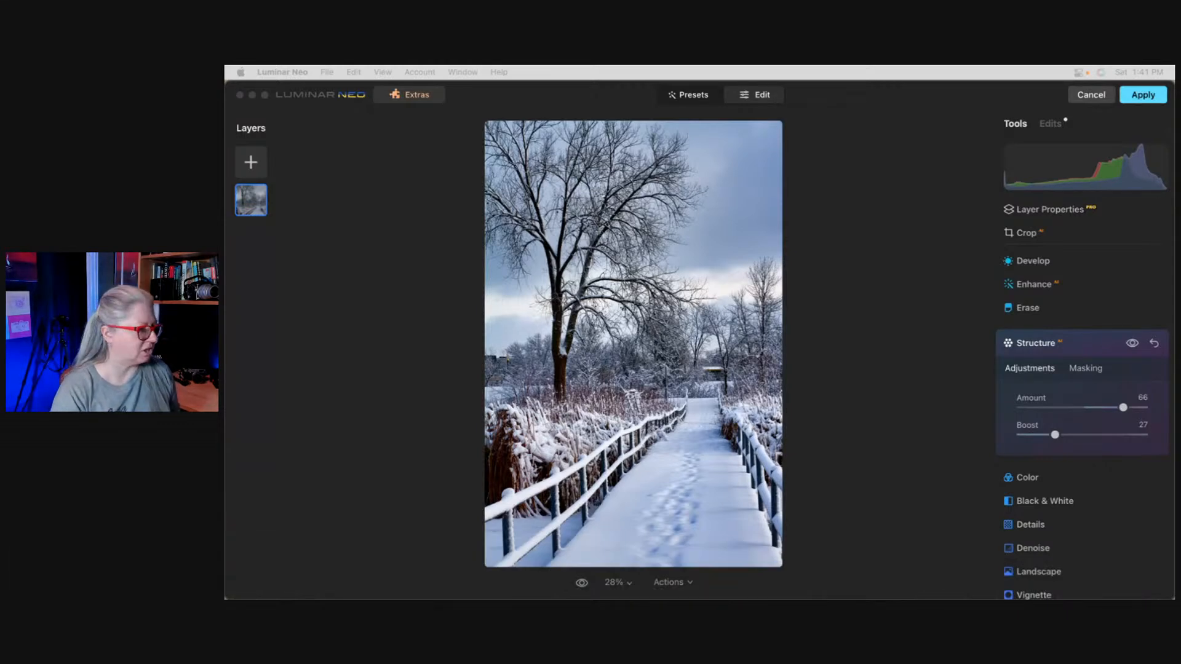
Inspect the snowy path and footprints at 100% magnification, and return to the full image.
click(726, 493)
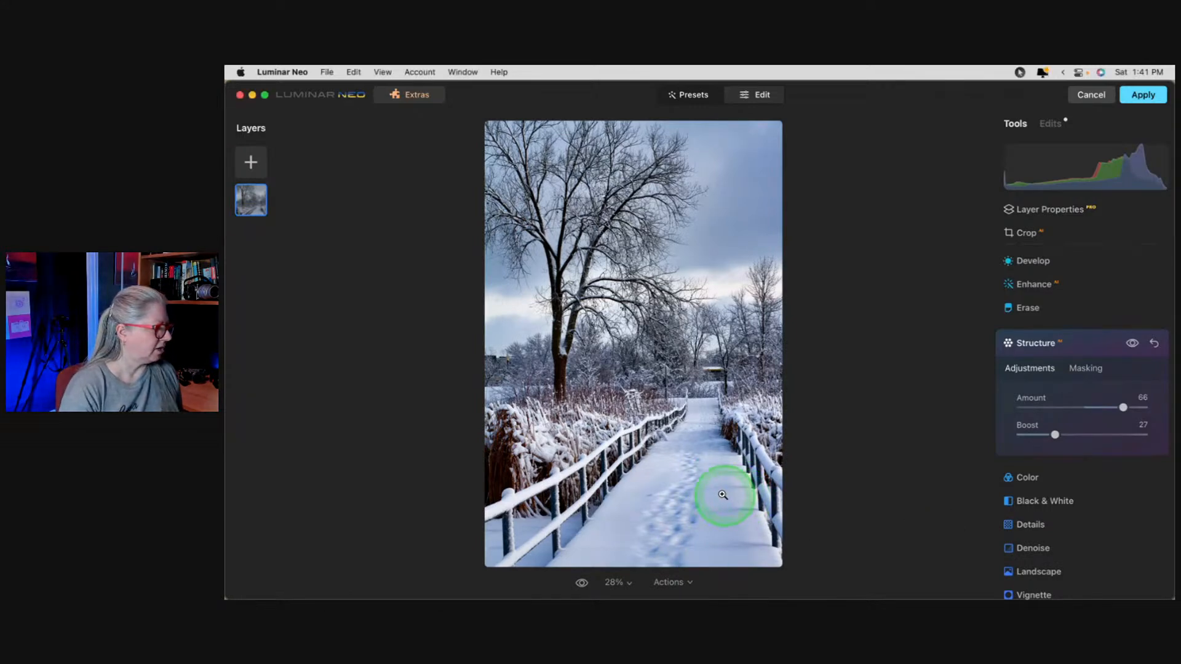
click(724, 495)
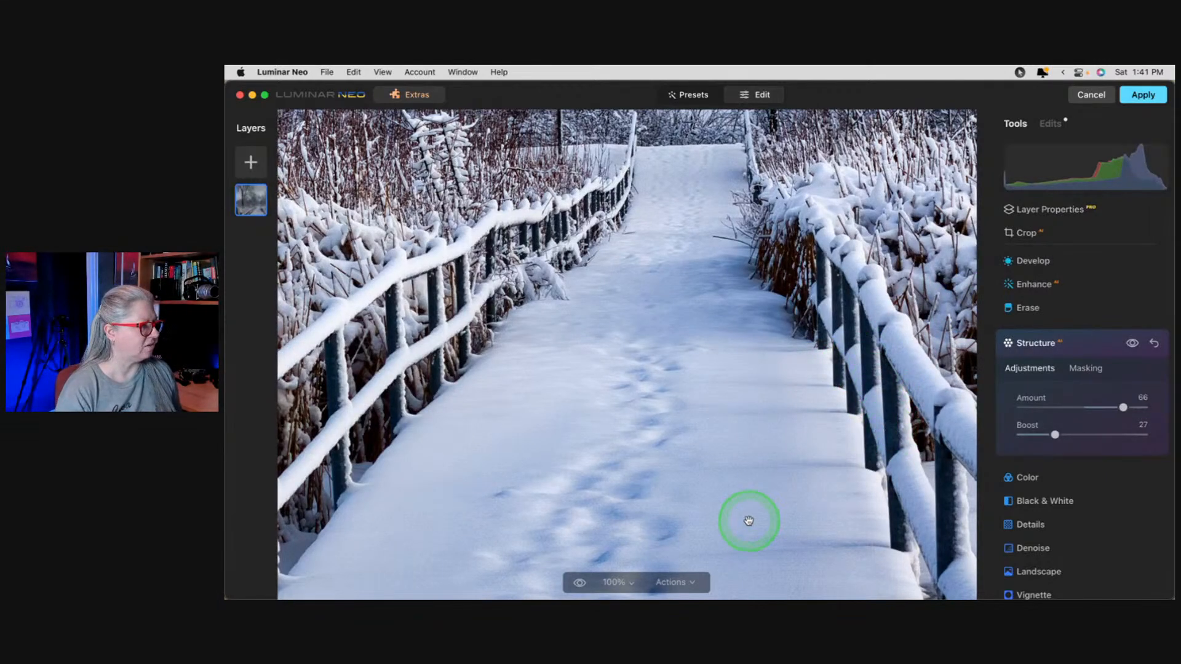
drag(836, 510, 849, 248)
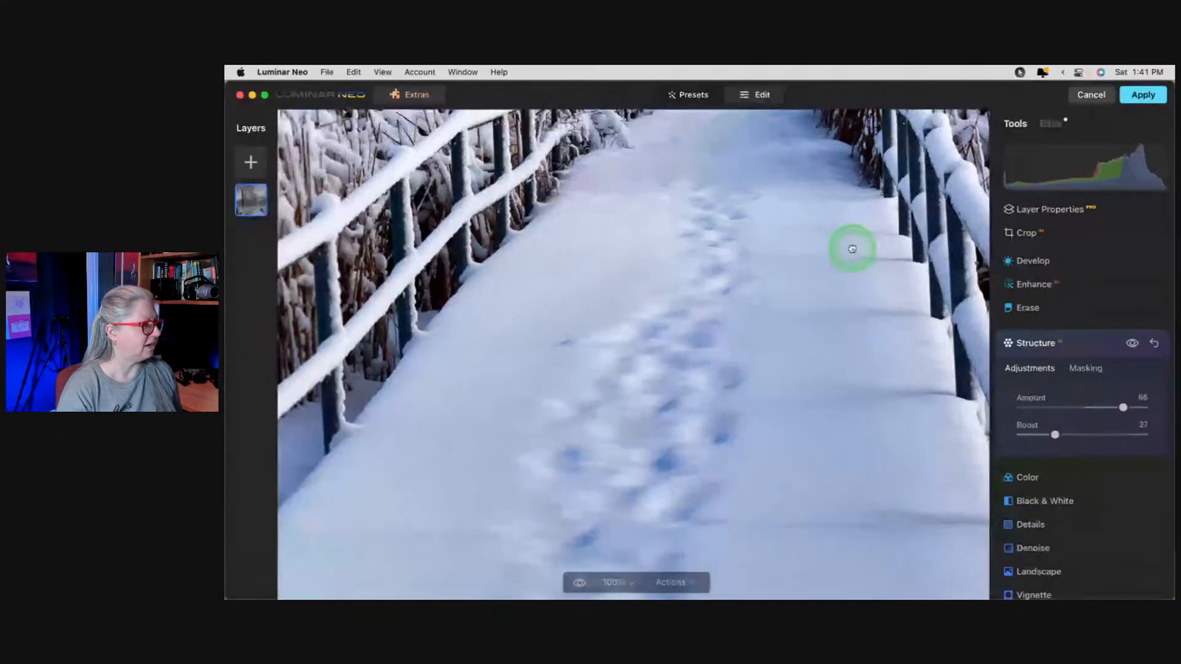
double_click(816, 272)
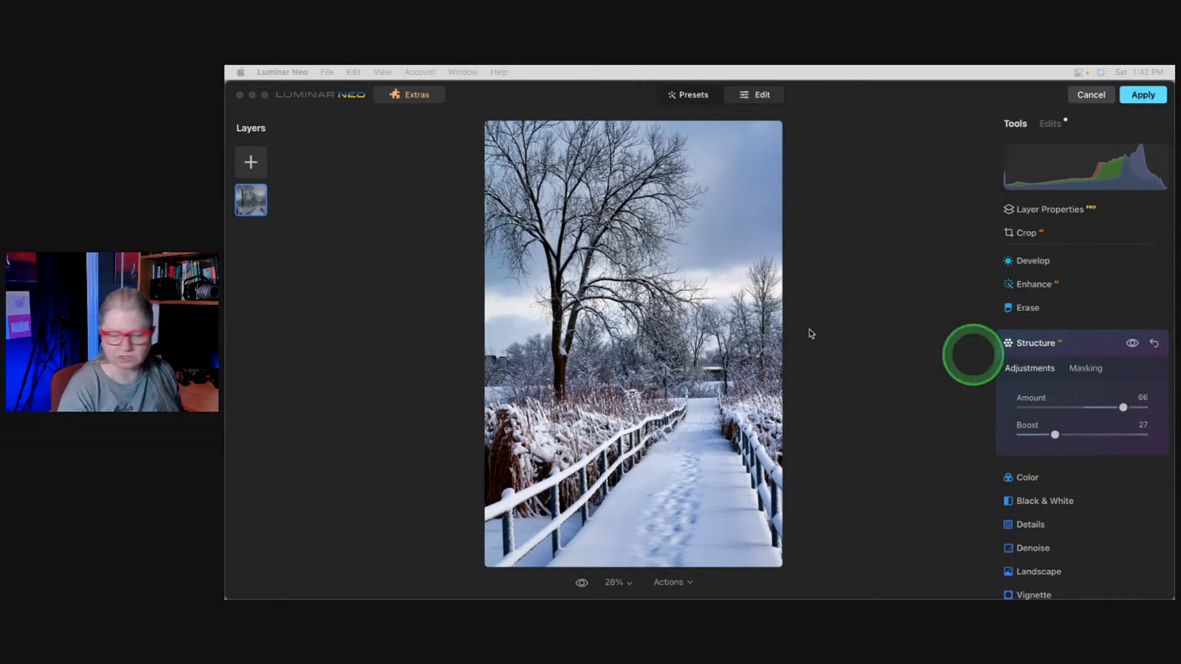
Close the Structure settings and open the Toning tool from the Creative group.
click(923, 301)
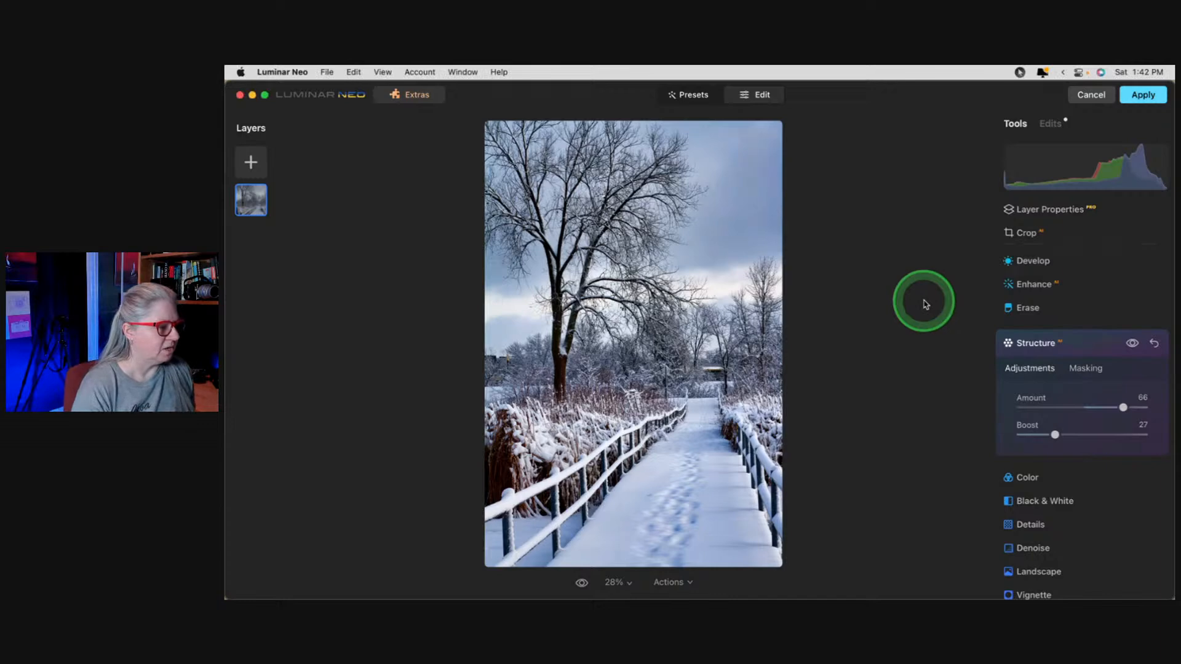
click(1096, 350)
scroll(1096, 350, down, 3)
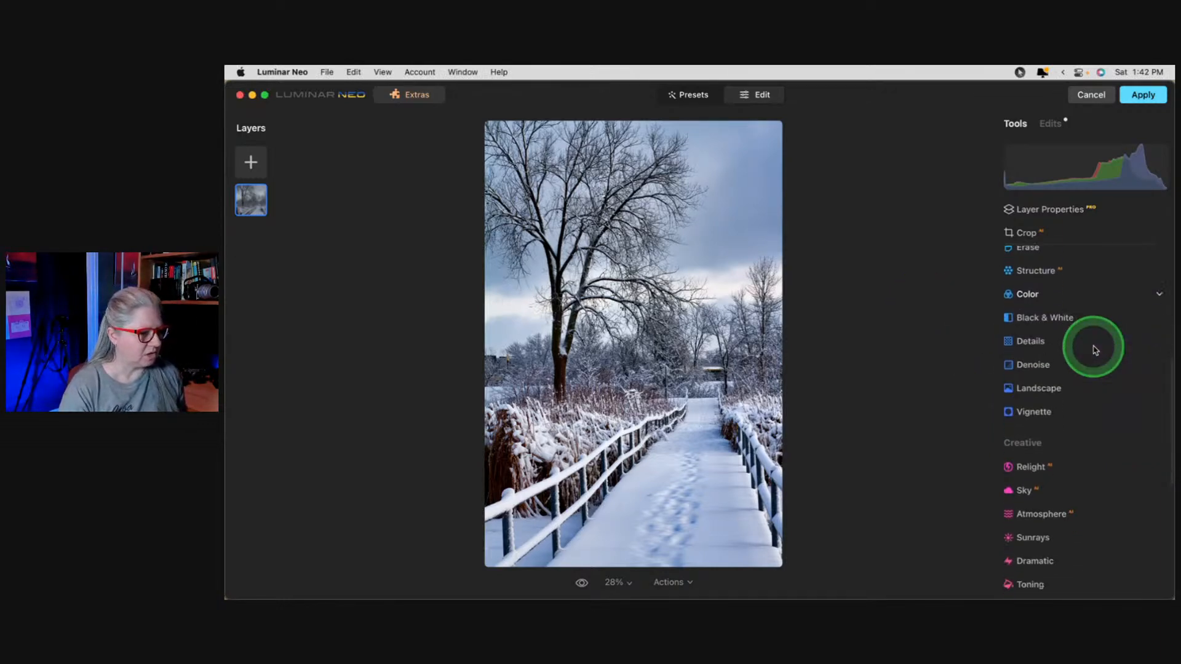
scroll(1095, 350, up, 5)
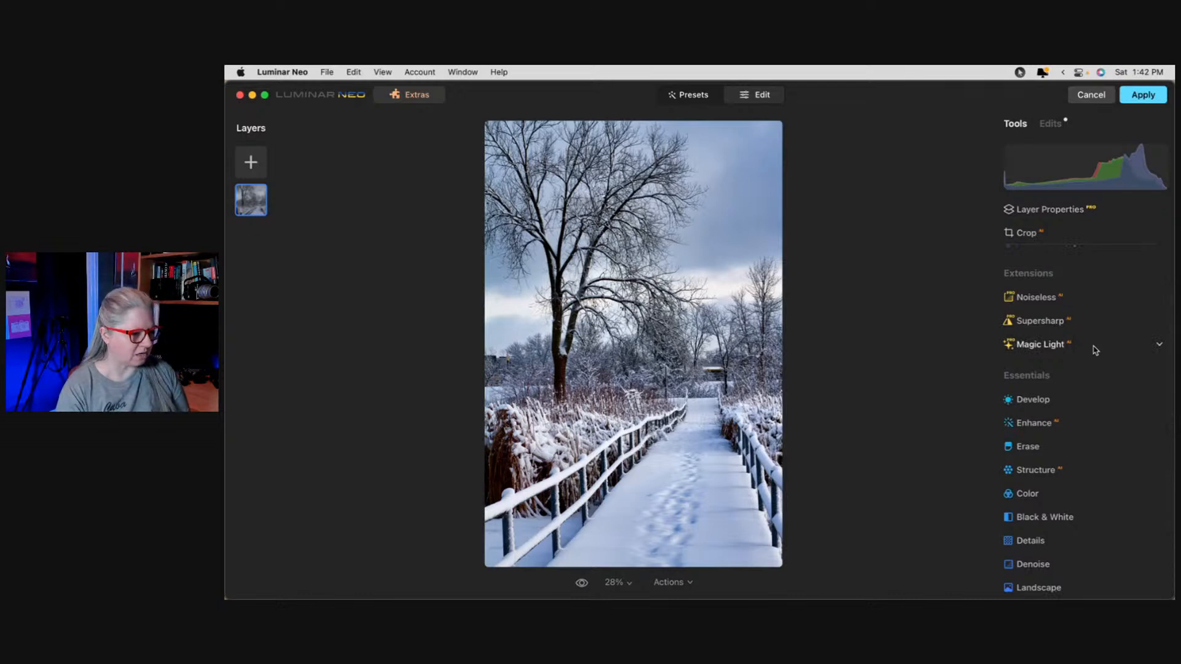
scroll(1096, 349, down, 3)
scroll(1096, 349, down, 6)
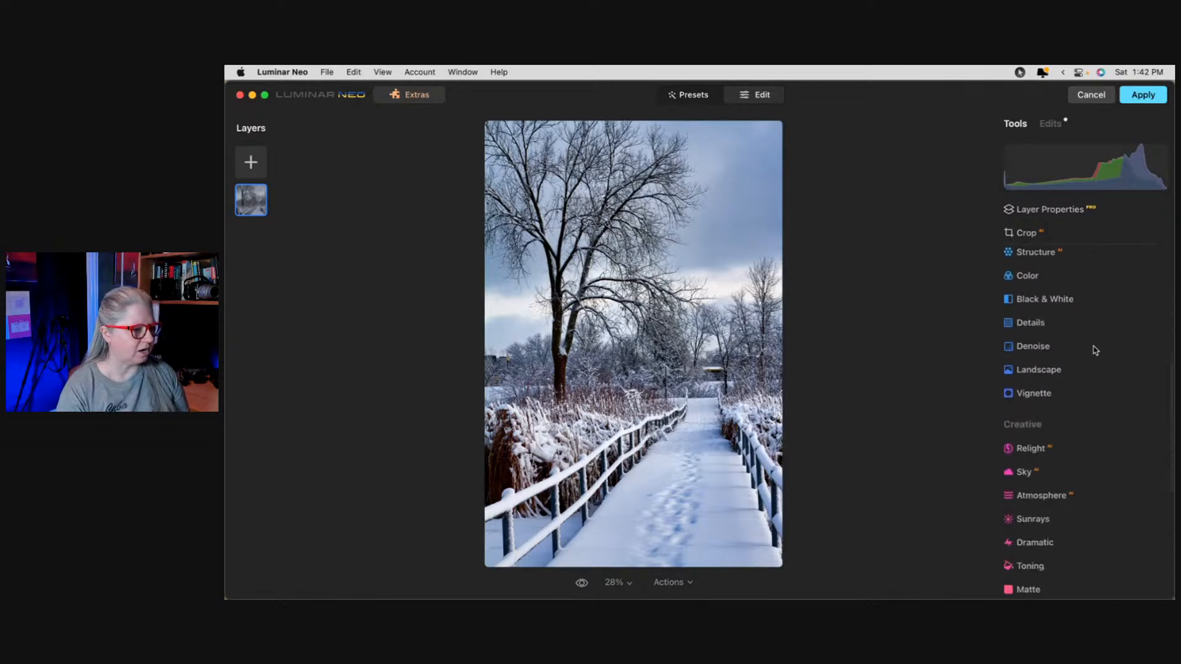
scroll(1095, 350, up, 2)
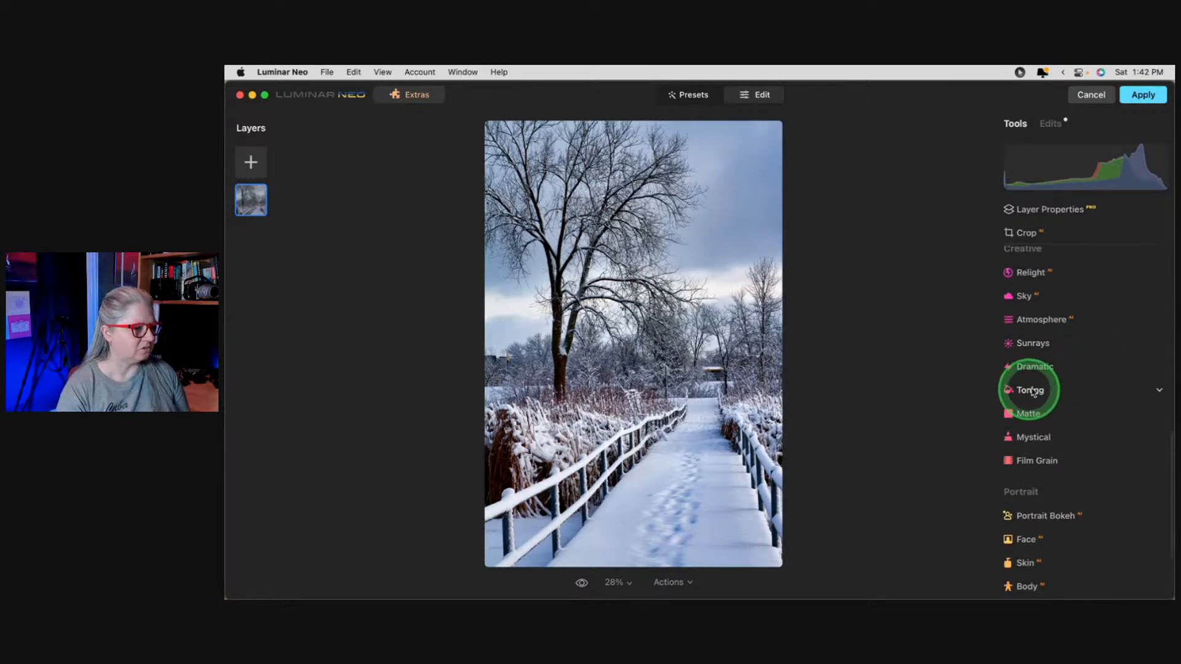
click(1030, 391)
Raise the shadows' saturation in Toning to about 59 and adjust the shadows' hue.
scroll(1055, 272, down, 2)
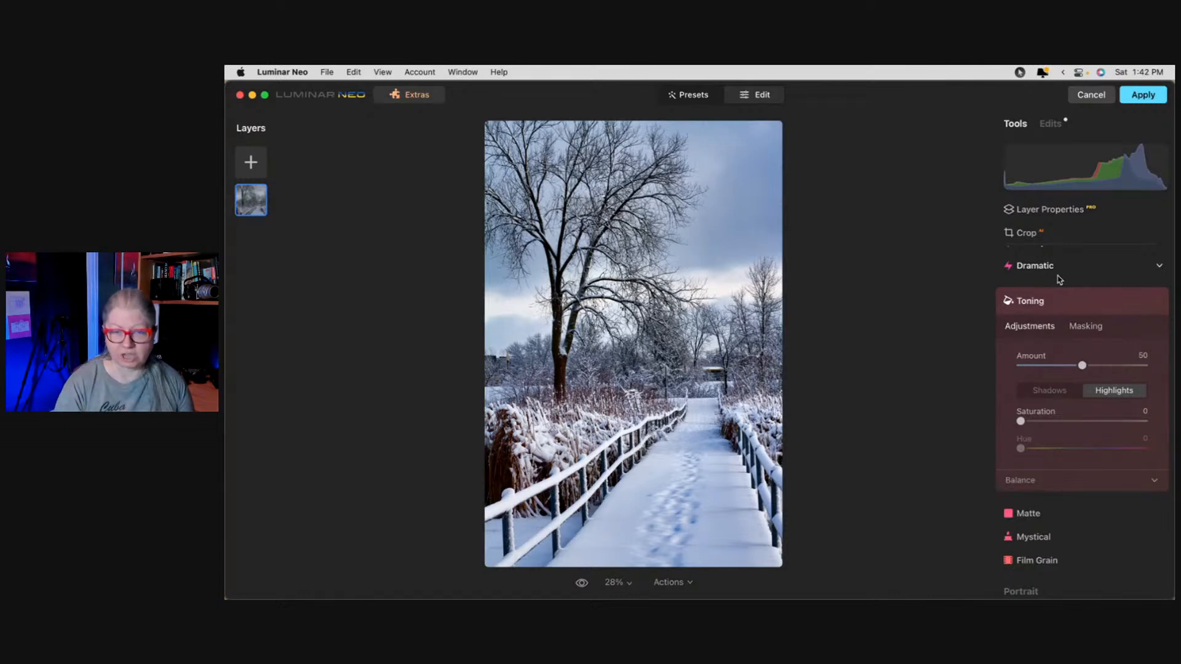
scroll(1015, 538, up, 10)
scroll(1044, 400, up, 1)
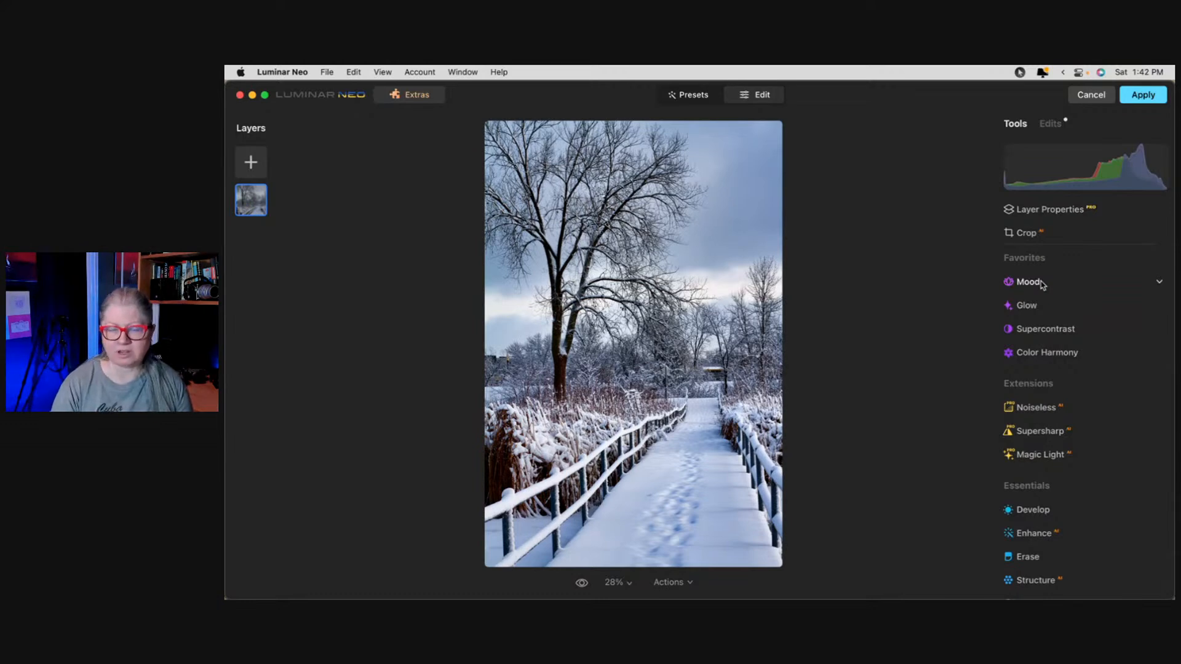
scroll(1052, 289, down, 5)
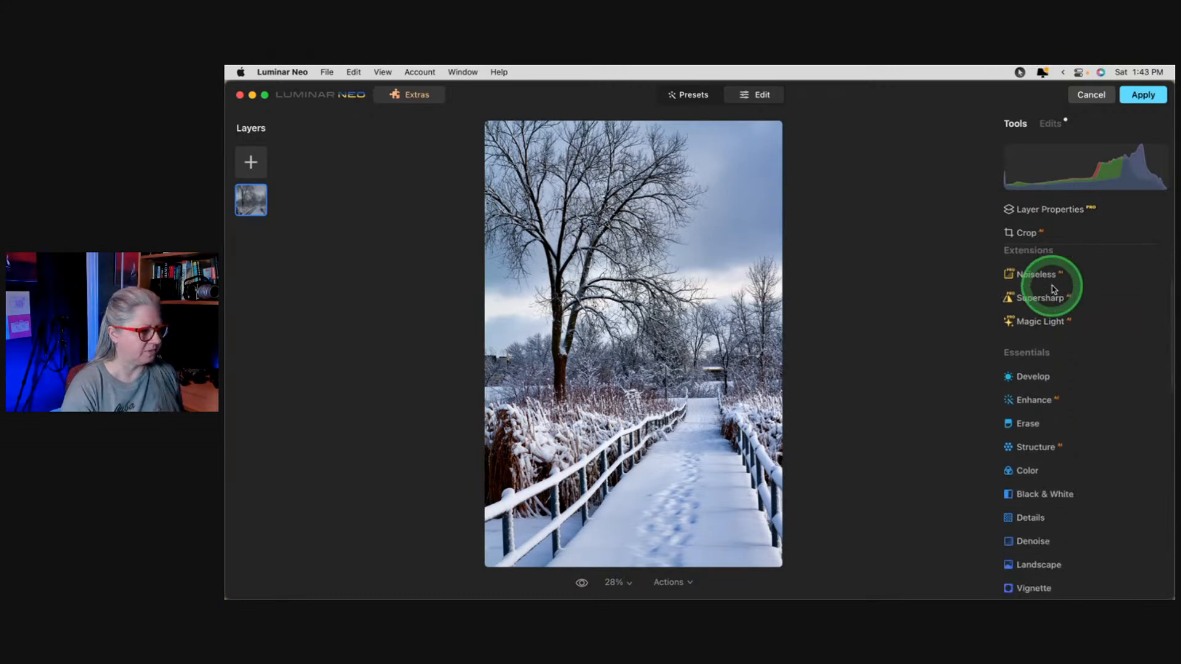
scroll(1036, 454, down, 4)
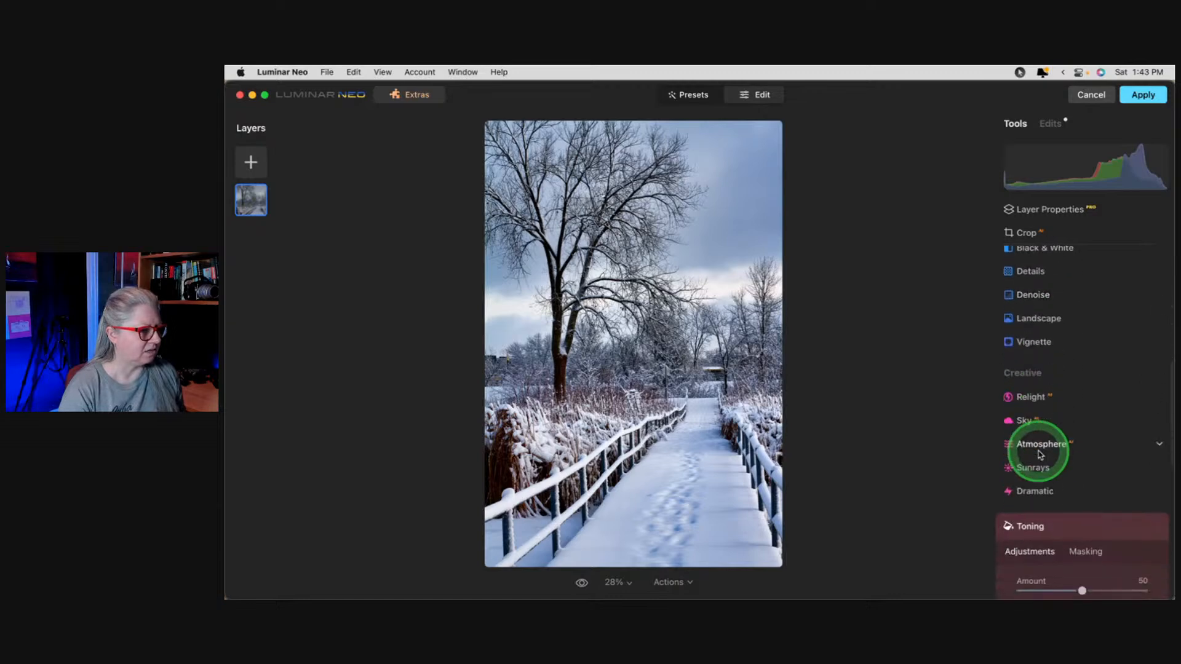
scroll(1038, 472, down, 4)
scroll(1039, 472, down, 2)
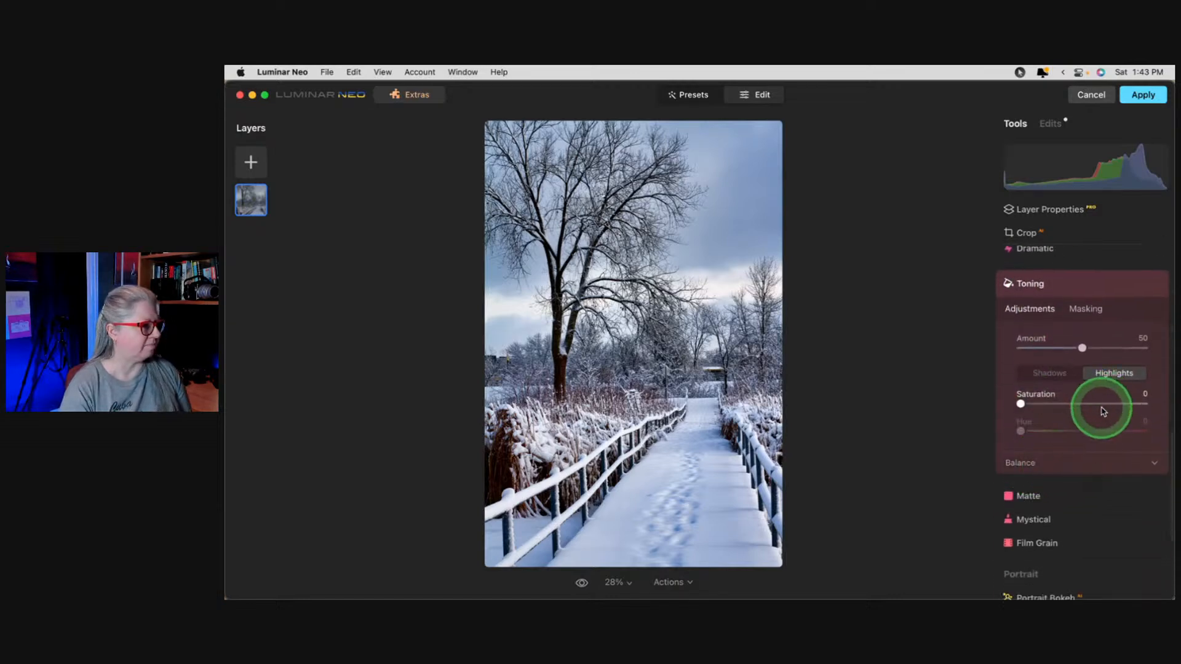
click(1042, 377)
drag(1021, 403, 1095, 401)
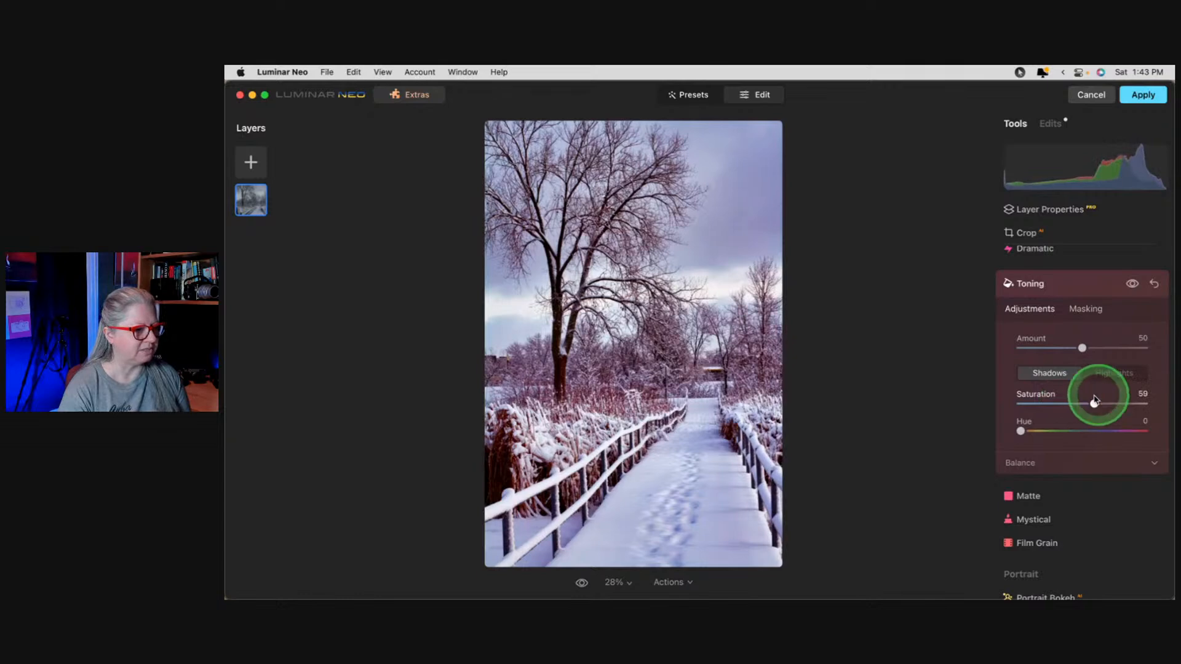
drag(1020, 431, 1089, 403)
Tone the highlights with hue 42 and saturation 28, set the Toning Amount to 69, and compare before and after.
click(1093, 373)
drag(1021, 431, 1056, 404)
mouse_move(1082, 348)
mouse_down()
mouse_move(1117, 349)
mouse_move(1106, 351)
mouse_up()
click(1132, 286)
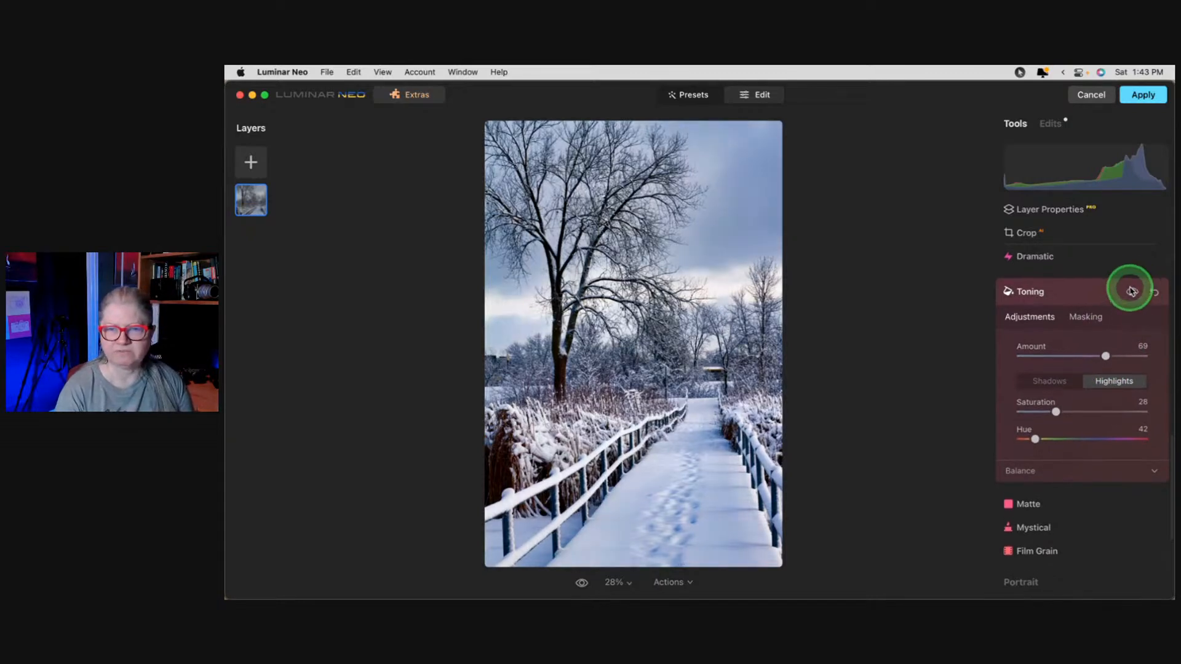
click(1132, 292)
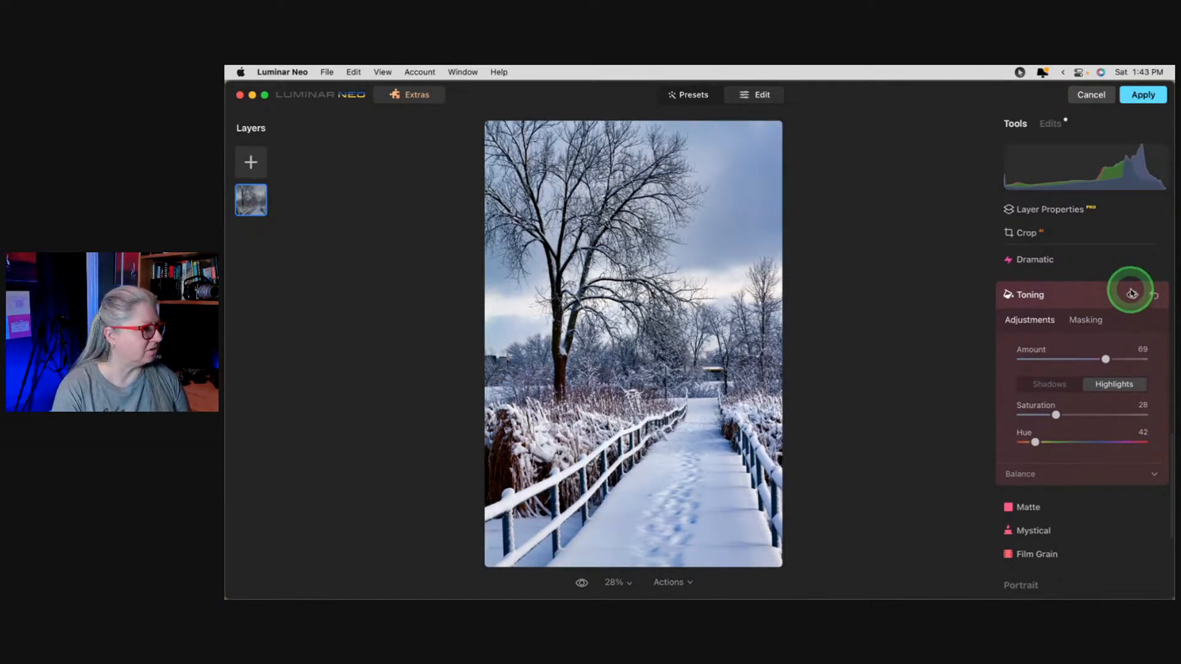
Raise the highlights' saturation, and set the Toning shadows to hue 218 and saturation 49.
drag(1055, 414, 1081, 410)
click(1110, 382)
click(1039, 386)
click(1099, 433)
click(1092, 413)
Compare the photo with and without the adjusted shadow toning.
click(1131, 291)
click(1132, 292)
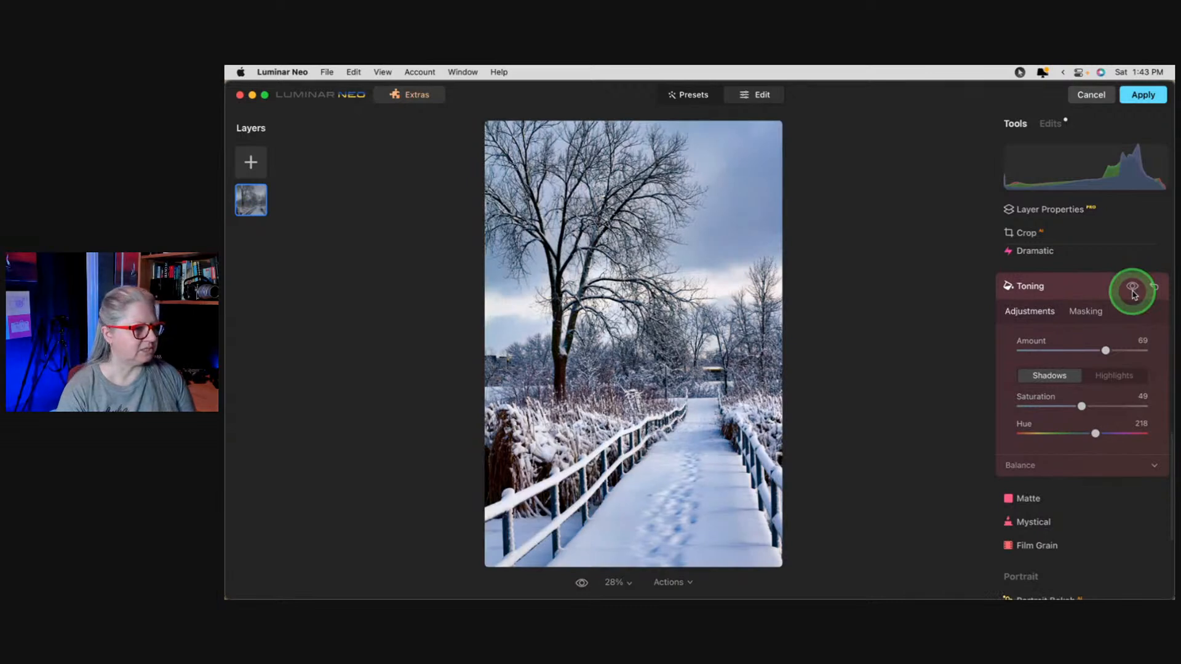
click(1133, 292)
click(1133, 292)
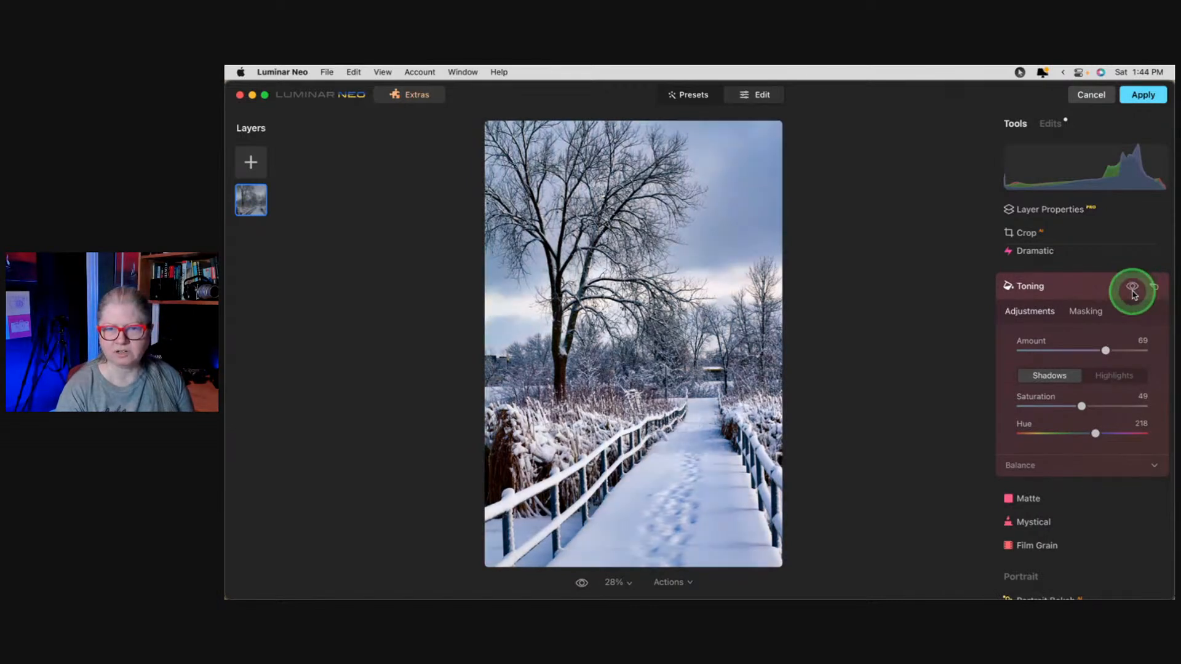
click(1133, 292)
click(1133, 291)
click(1133, 292)
Set the saturation of the Toning highlights to 35.
click(1066, 351)
click(1114, 372)
drag(1101, 403, 1064, 398)
Compare the photo before and after the complete Toning effect.
click(1132, 279)
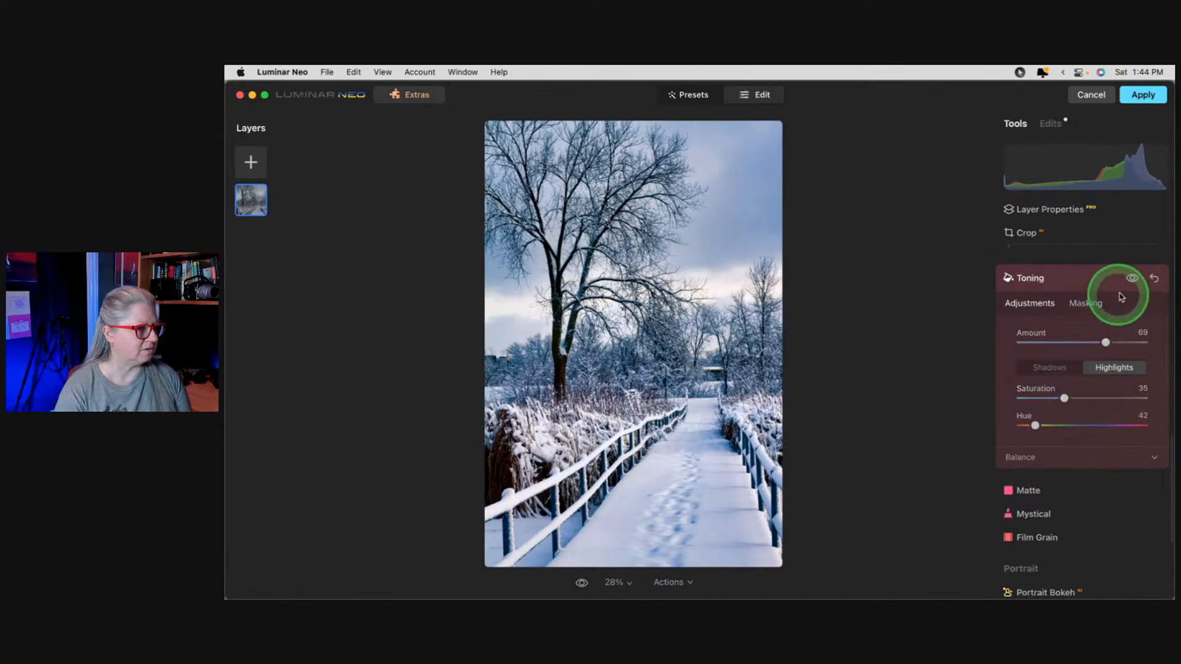
scroll(1132, 281, up, 1)
scroll(1133, 281, down, 1)
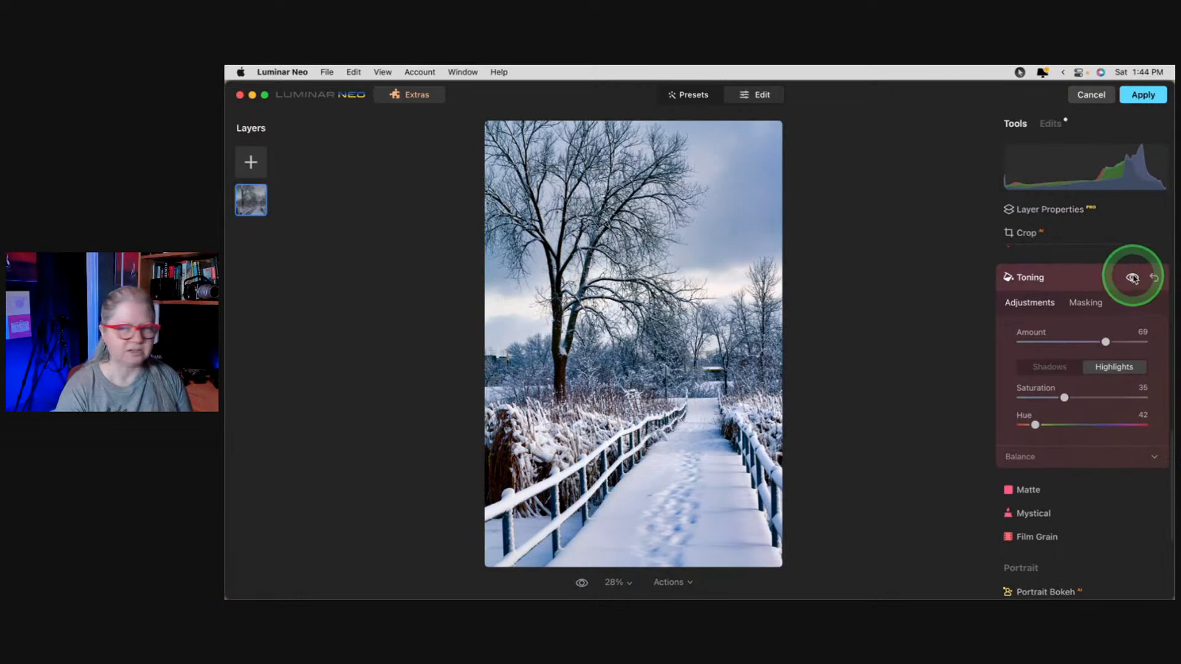
scroll(1134, 280, up, 1)
click(1134, 279)
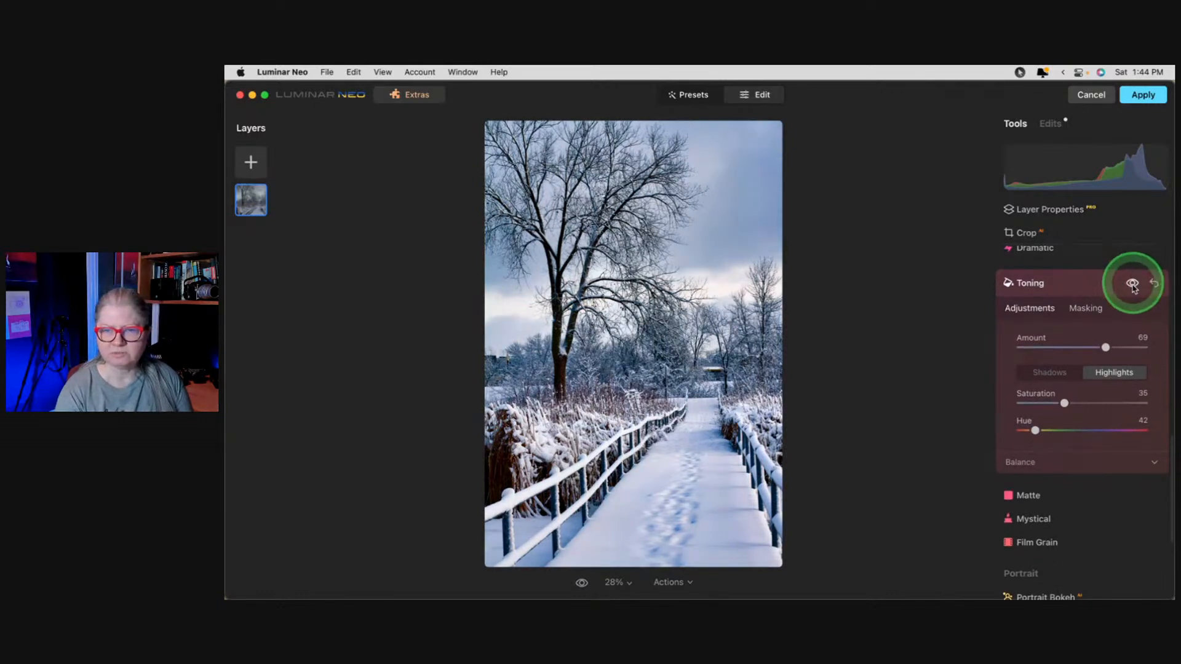
click(1132, 283)
click(1132, 284)
scroll(1132, 284, down, 1)
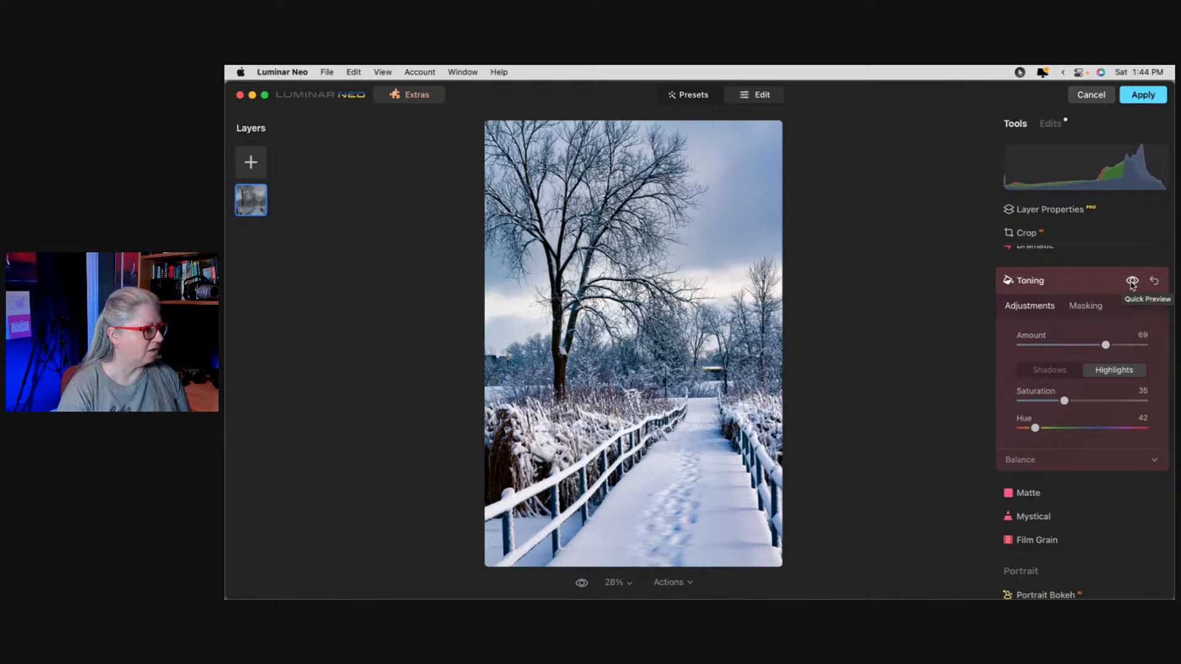
Lower the saturation of the Toning shadows and reduce the overall Toning amount.
click(1050, 369)
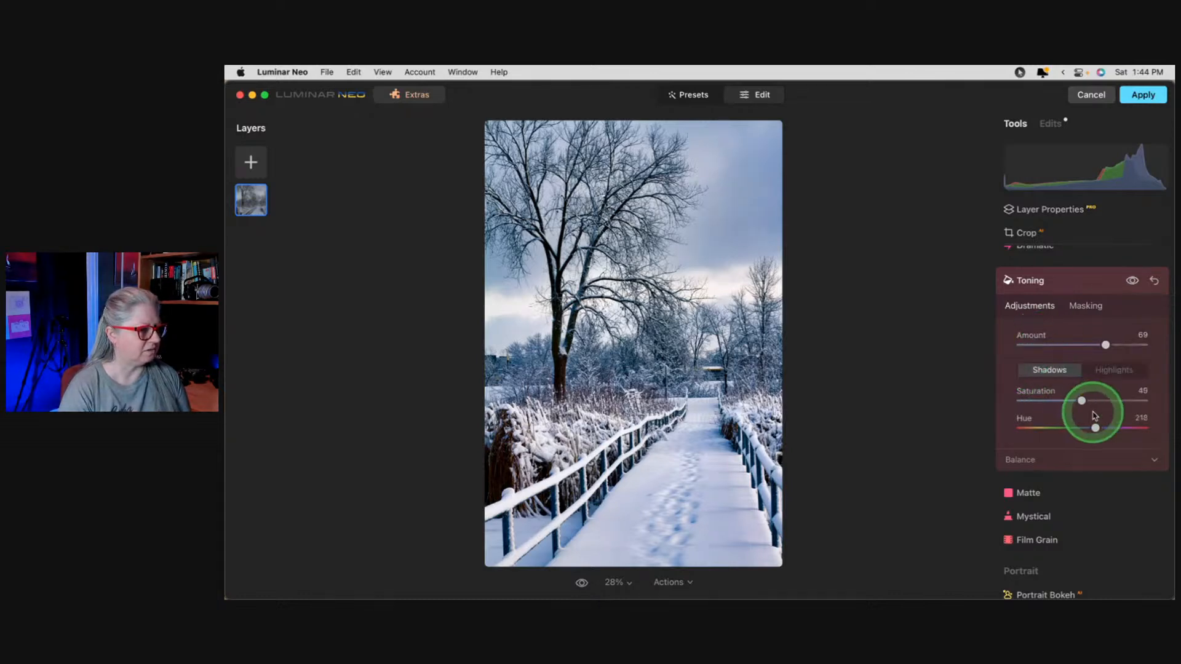
drag(1082, 403, 1067, 401)
drag(1106, 346, 1092, 344)
click(1073, 278)
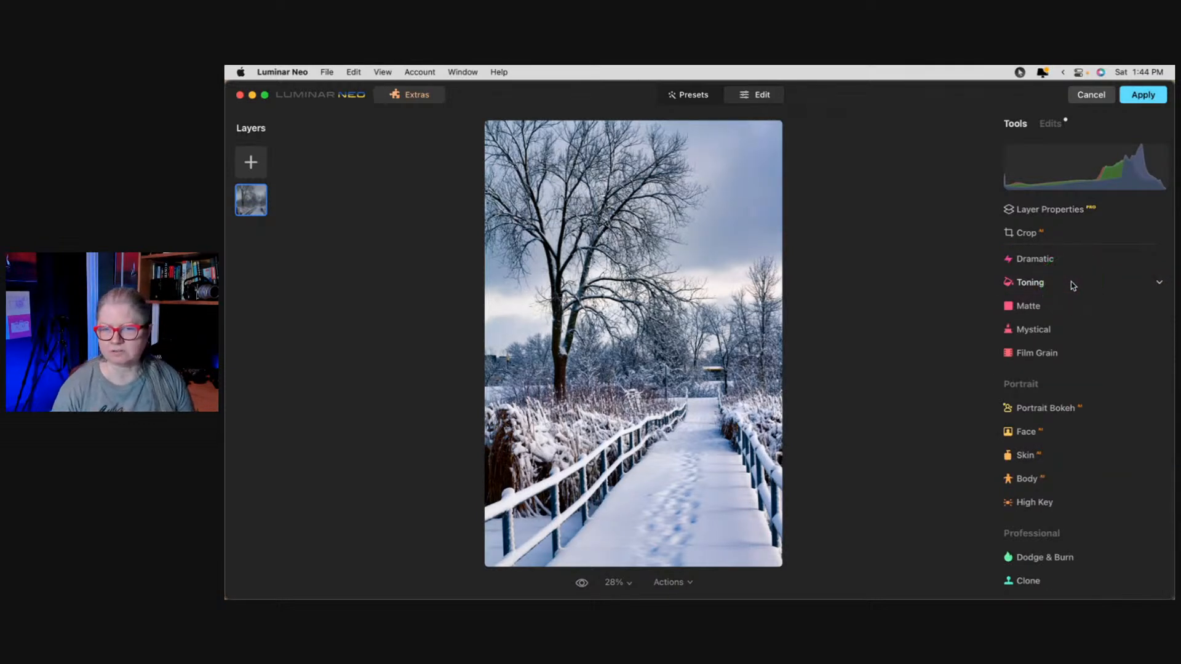
Compare the edited photo with the unedited original.
key(backslash)
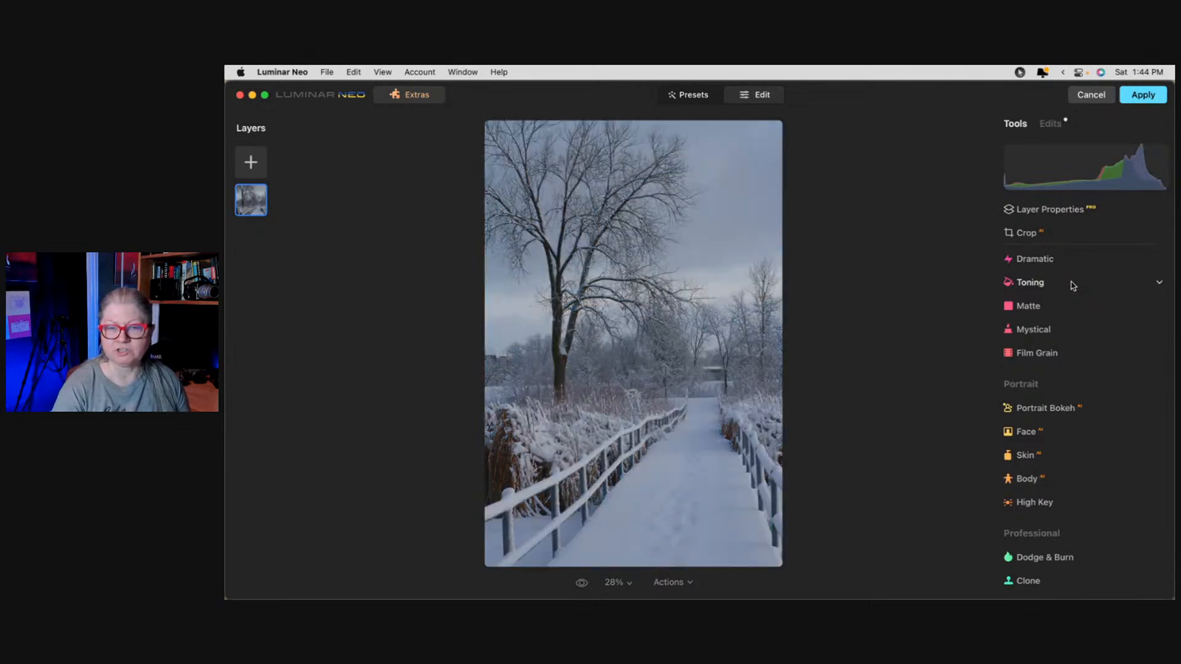
key(backslash)
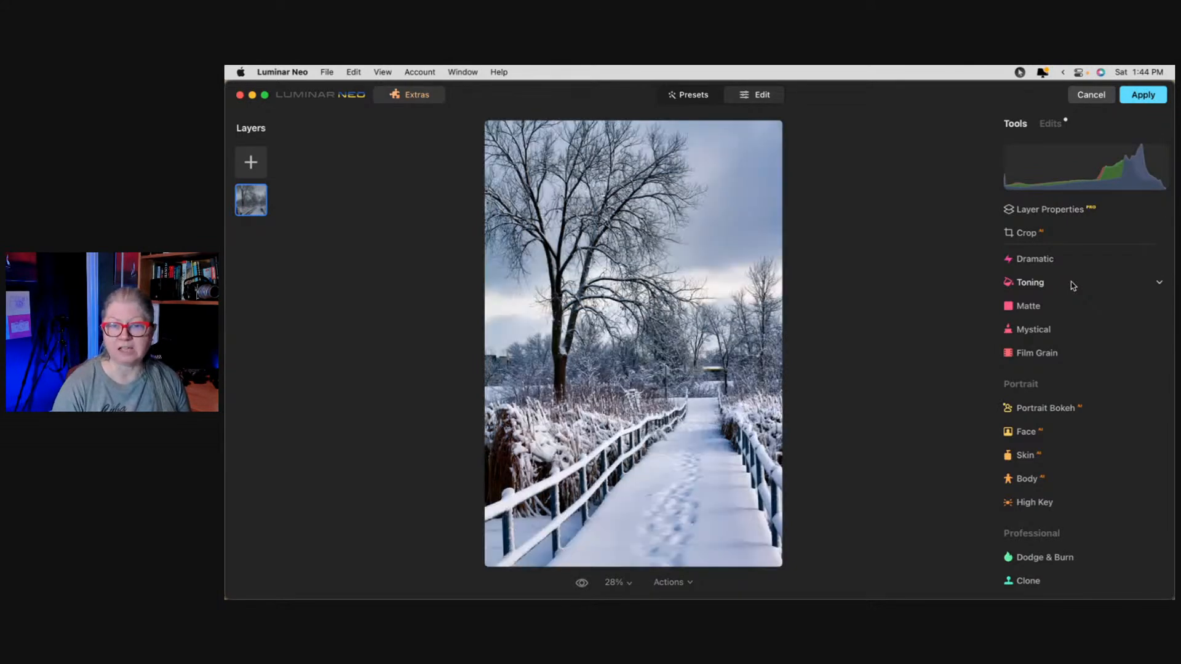
key(backslash)
key(backslash)
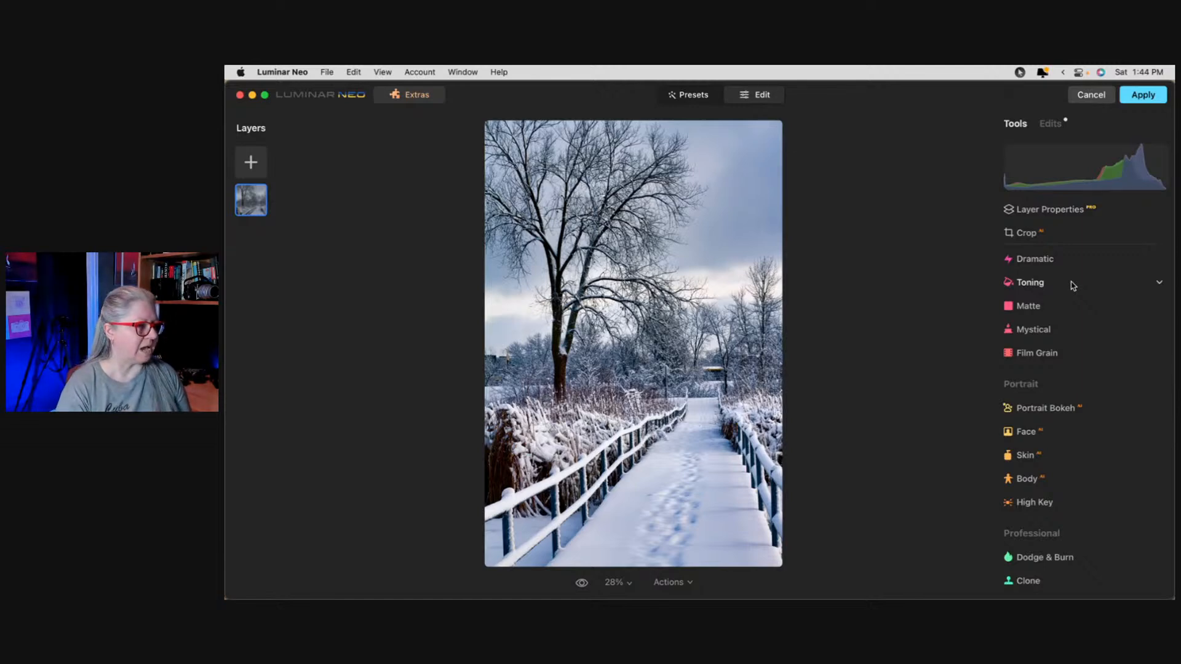
click(1074, 317)
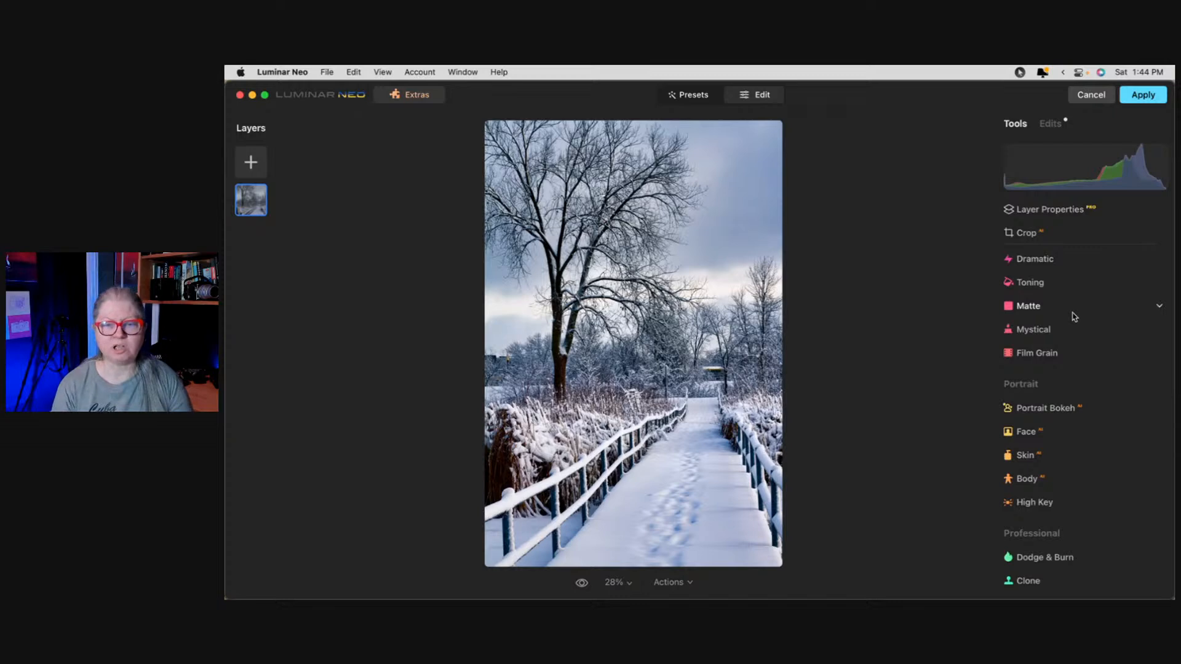
click(1080, 325)
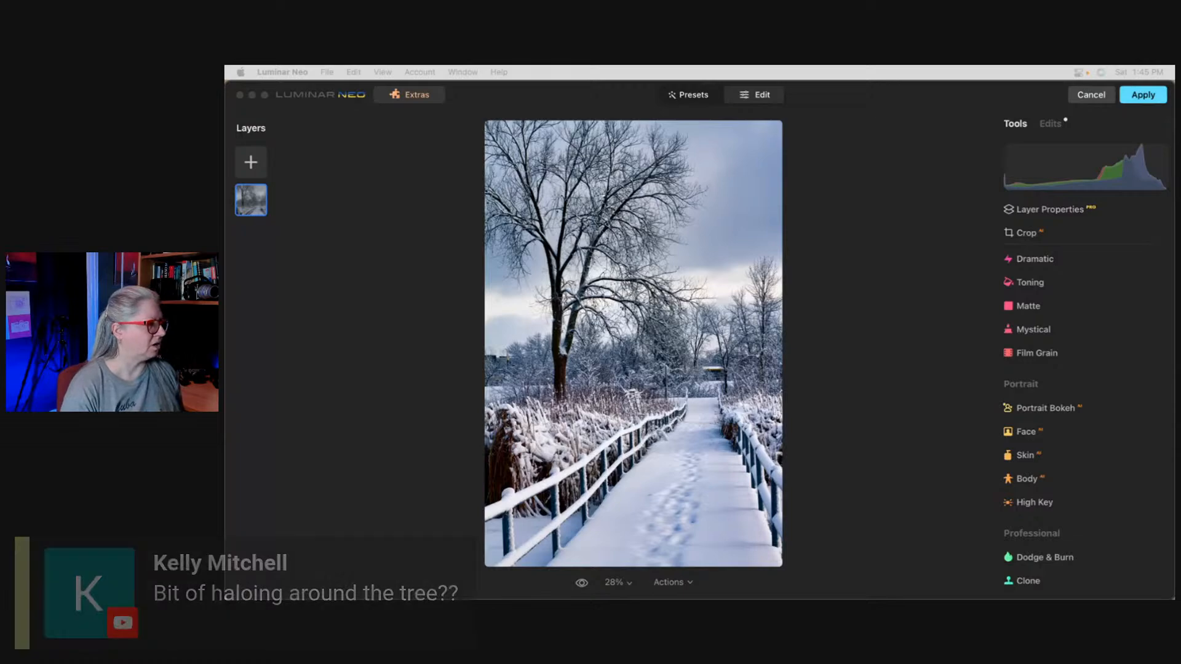
Examine the tree branches against the sky up close for halos, and return to the full photo.
click(554, 186)
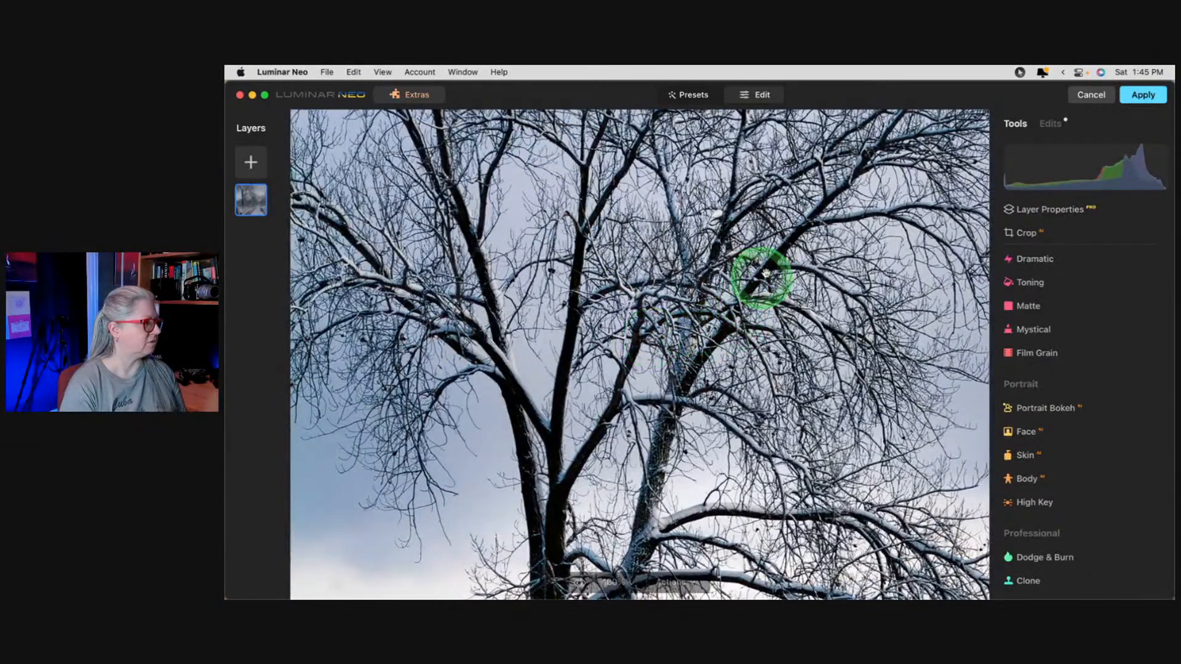
drag(796, 253, 647, 323)
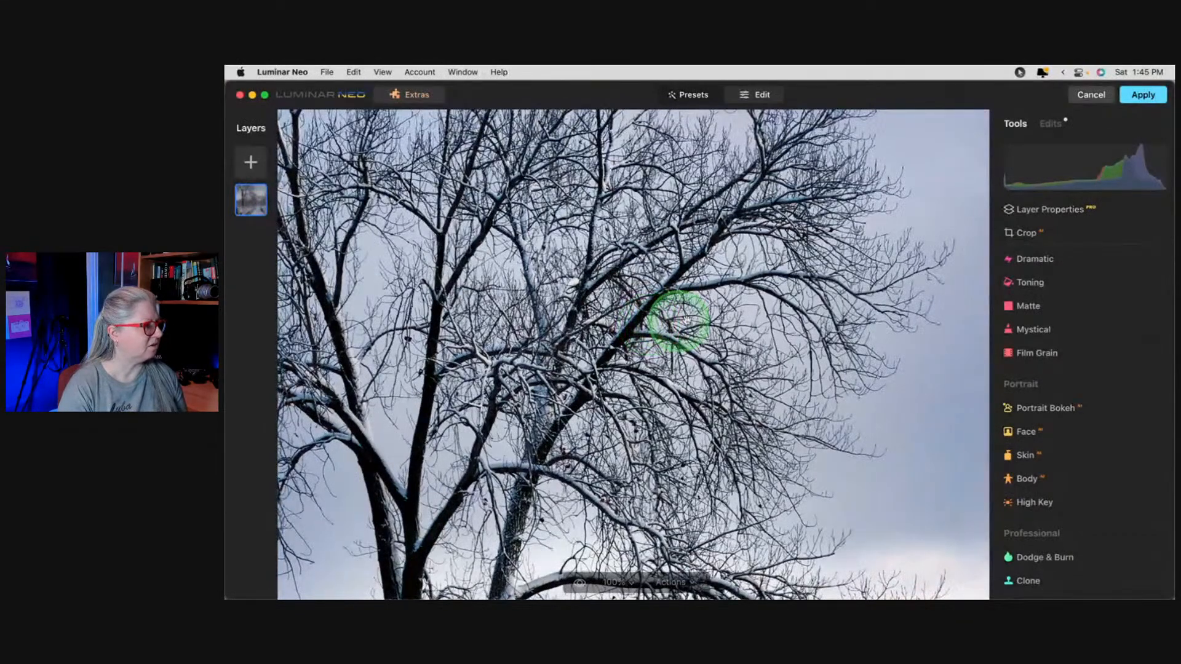
click(598, 261)
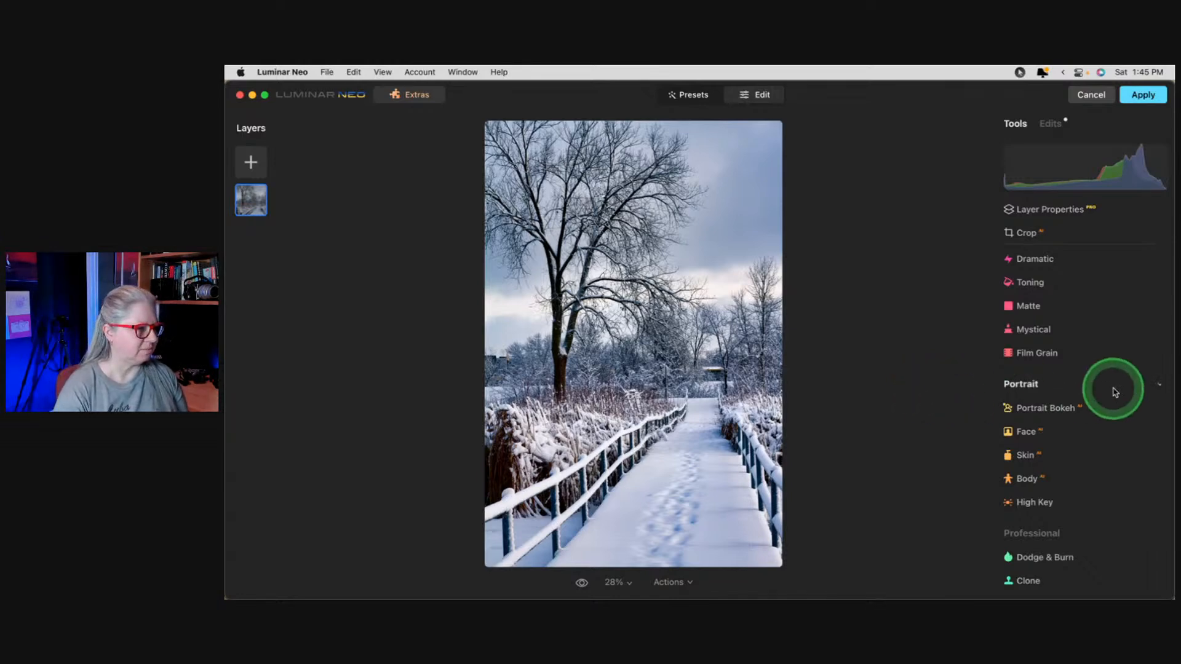
Open the Vignette tool with its advanced settings and set the vignette amount to 100.
scroll(1114, 391, up, 1)
scroll(1113, 388, up, 3)
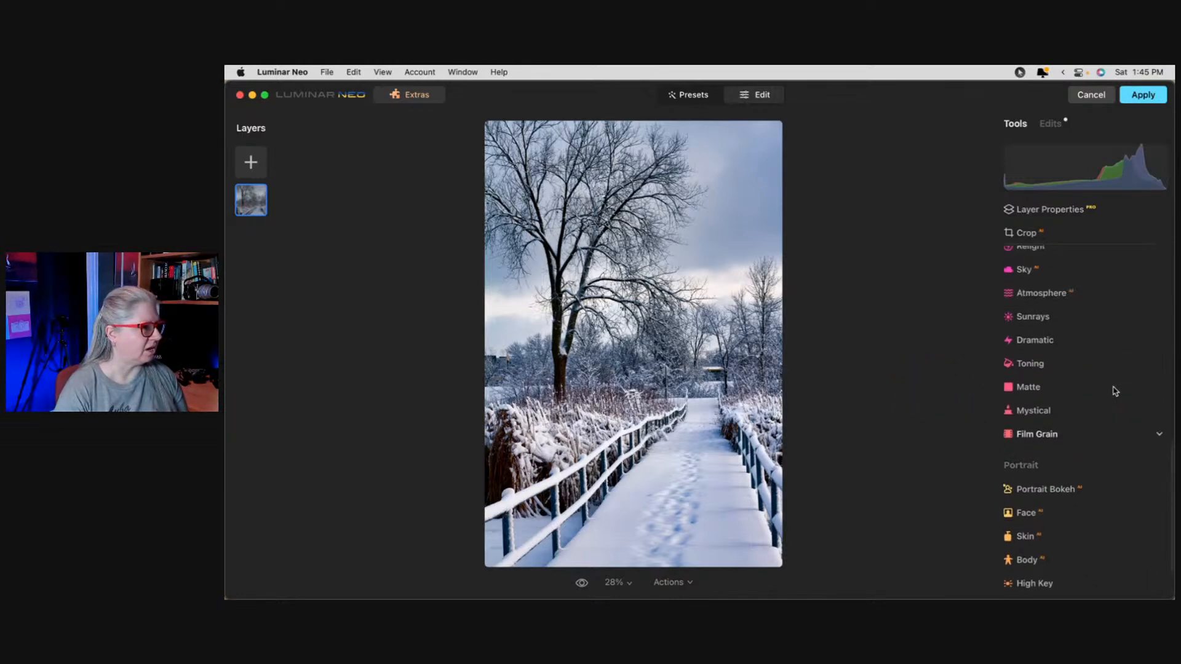
scroll(1045, 393, up, 5)
click(1035, 336)
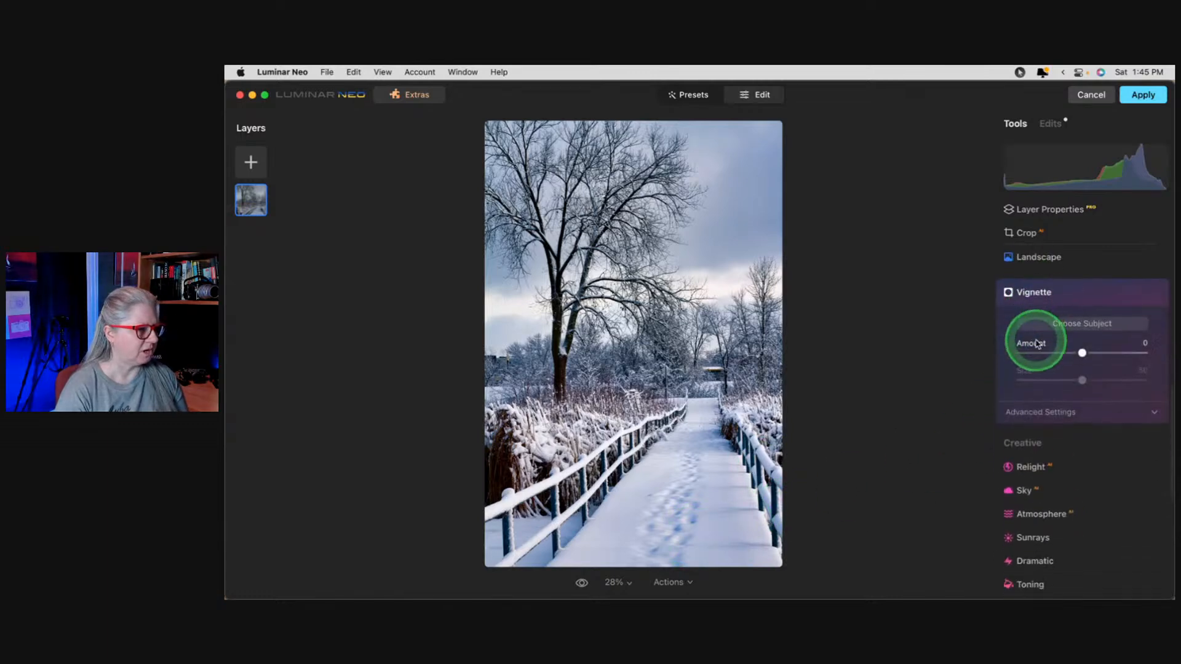
click(1036, 408)
drag(1081, 352, 1151, 352)
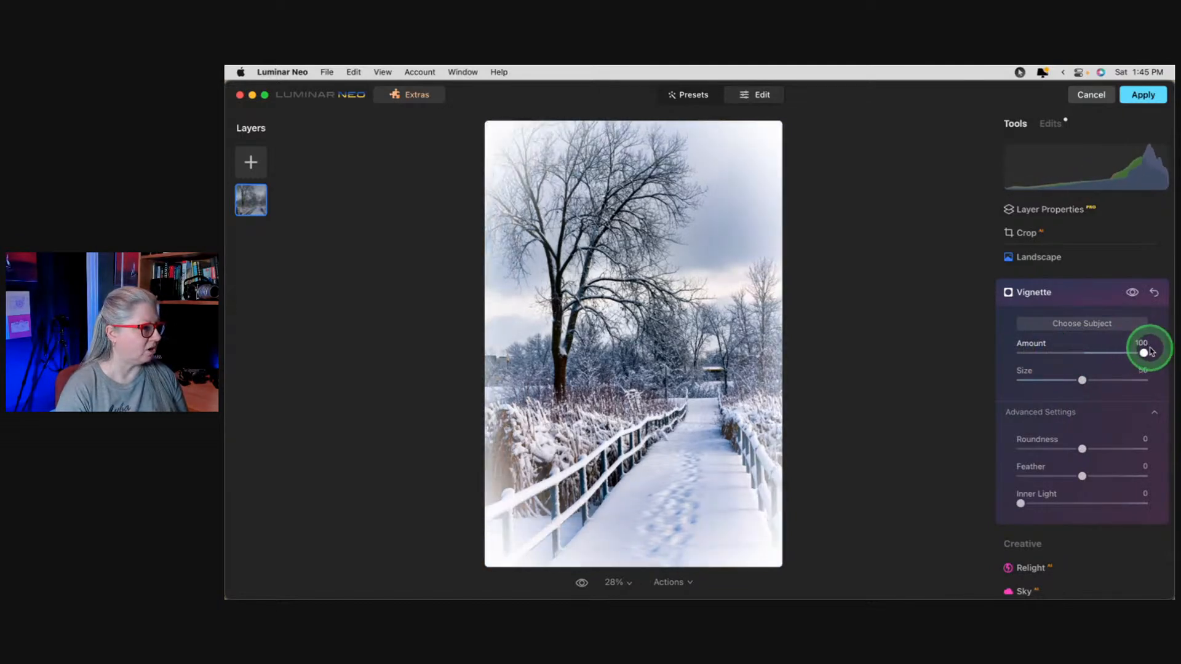
Shape the white vignette with roundness 39, size 27 and feather 63, and set its amount to 72.
drag(1082, 449, 1107, 448)
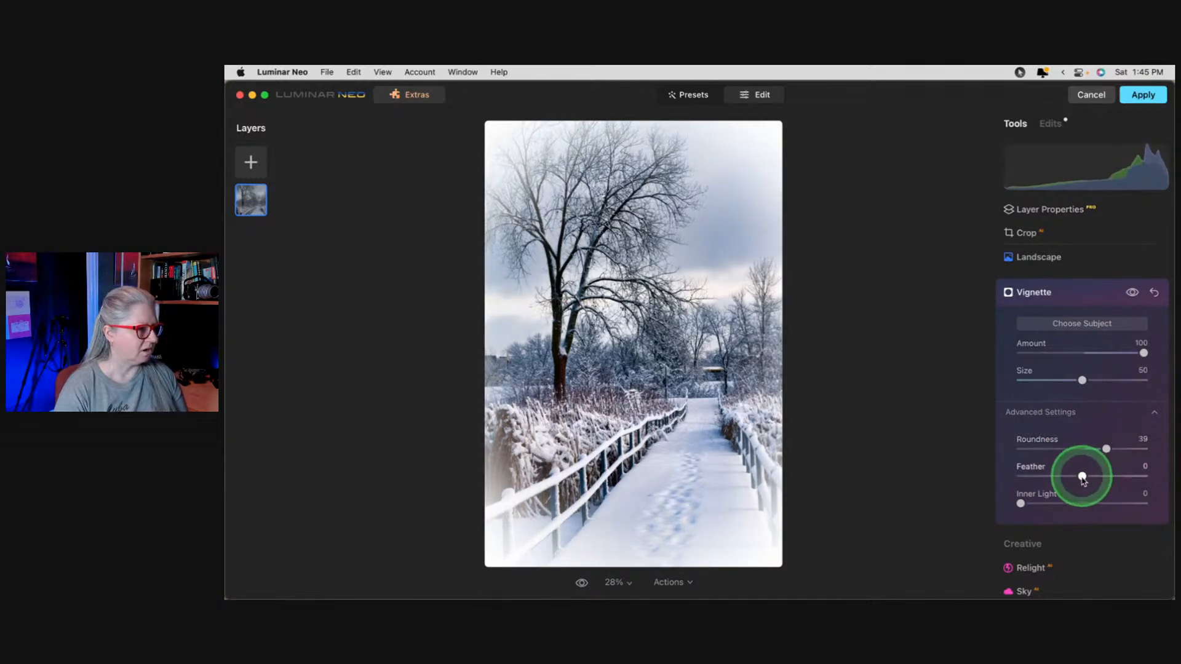
drag(1082, 380, 1052, 379)
drag(1082, 478, 1121, 476)
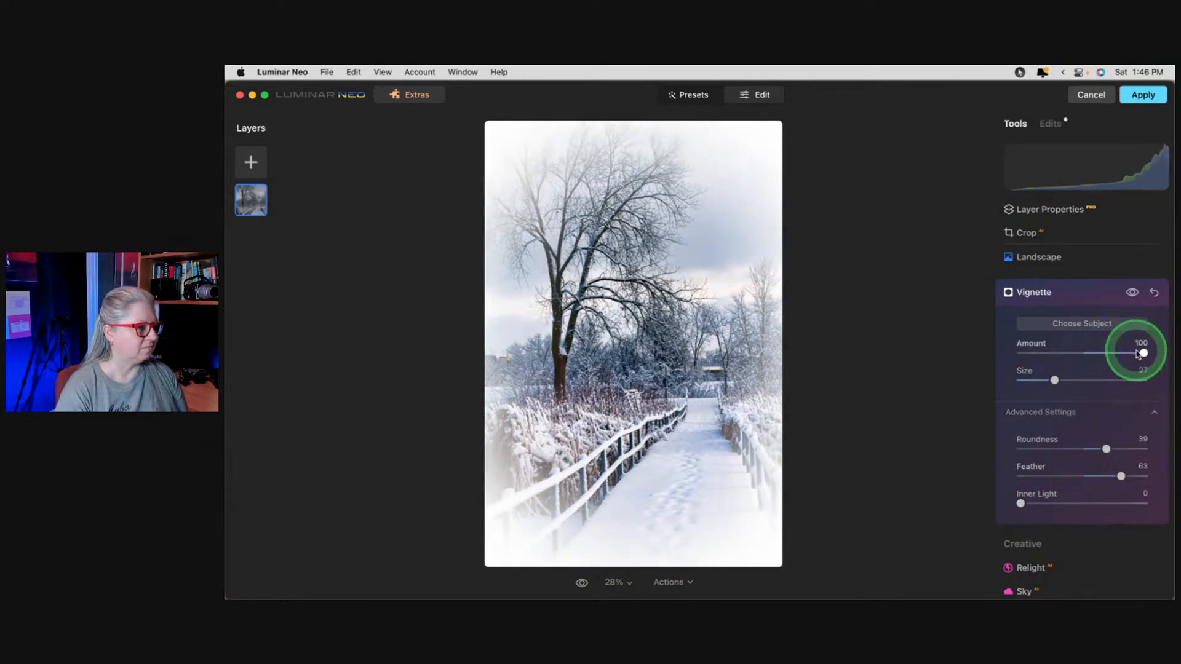
mouse_move(1142, 352)
mouse_down()
mouse_move(1114, 352)
mouse_move(1142, 349)
mouse_up()
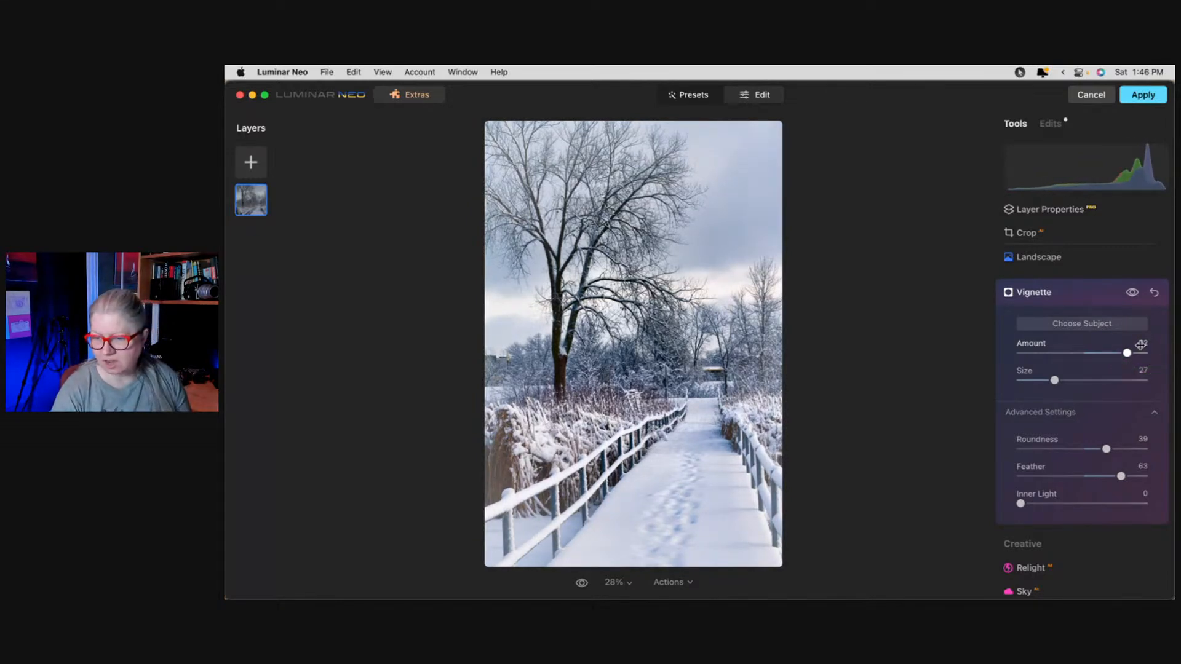
click(1127, 352)
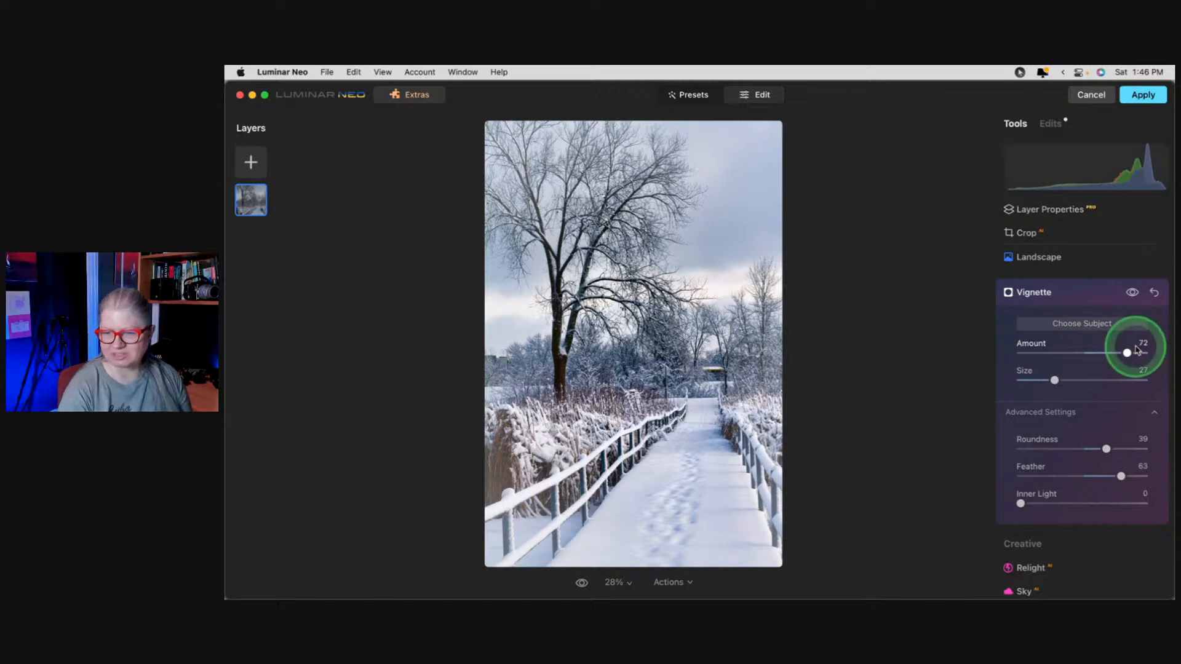
Make the vignette dark with amount -64, feather -100 and size 67.
drag(1127, 353, 1066, 352)
drag(1056, 476, 1021, 477)
drag(1068, 352, 1065, 380)
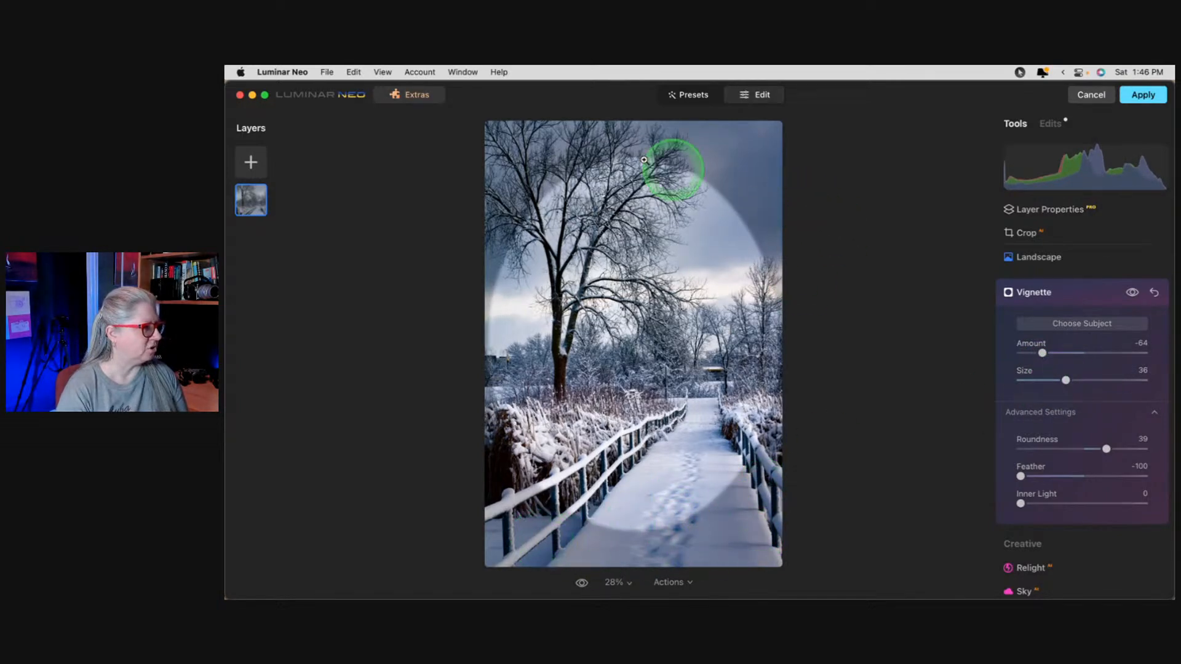
drag(1066, 380, 1107, 381)
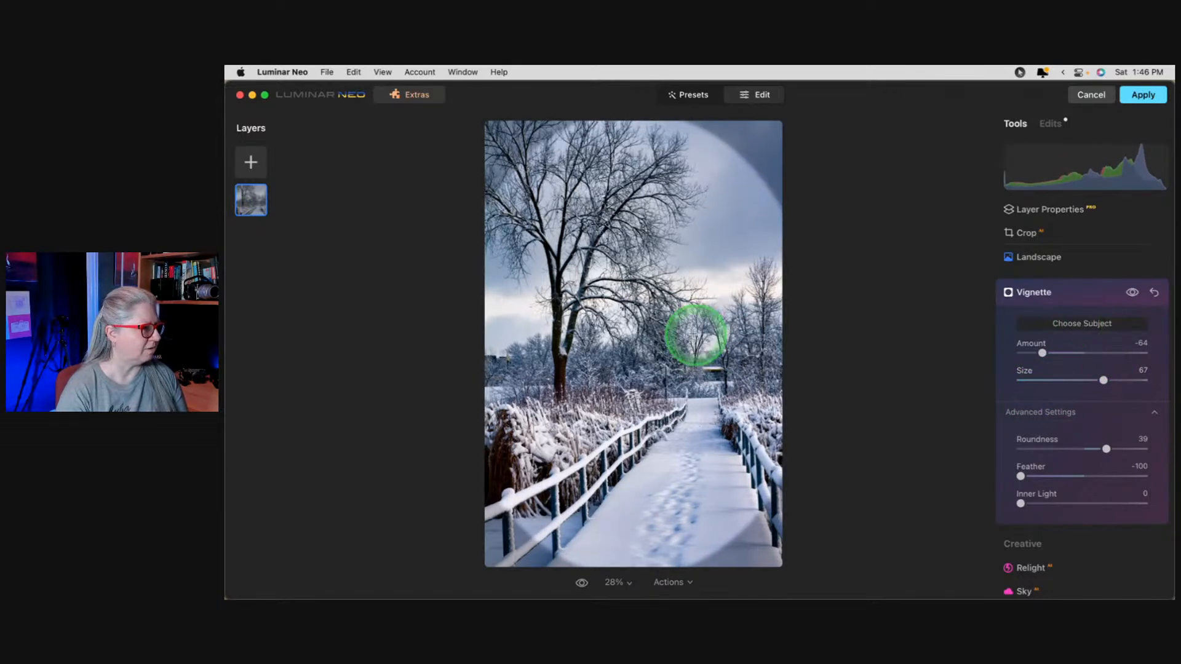
Move the vignette's centre higher in the photo and set its roundness to 30.
drag(654, 320, 653, 307)
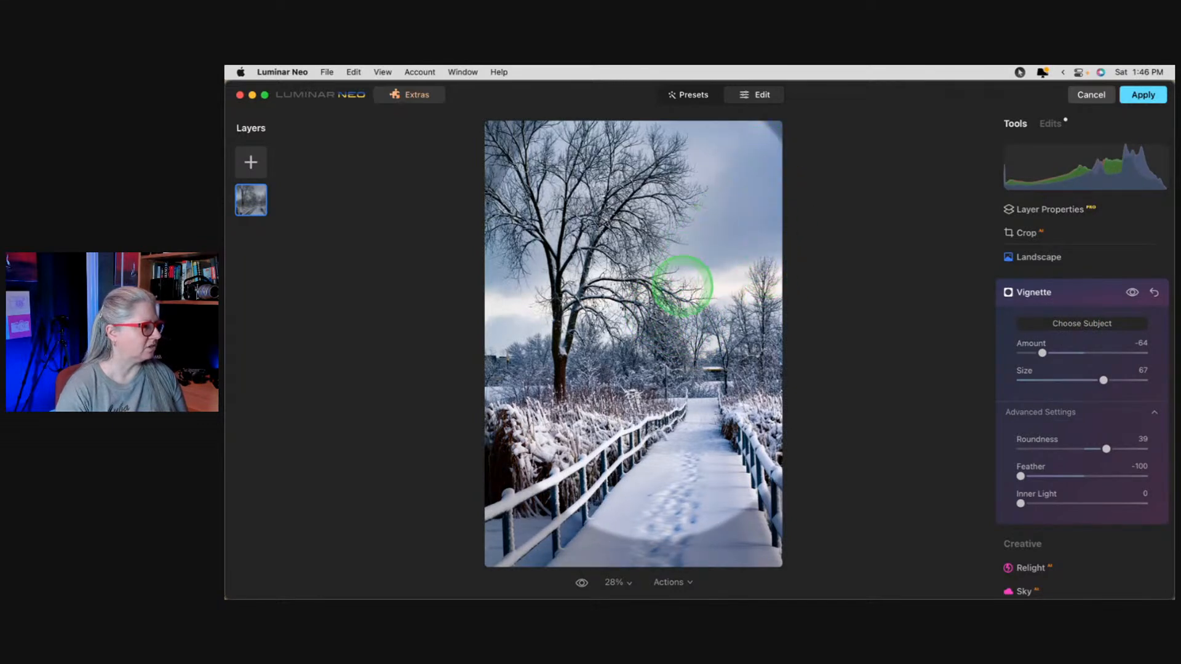
mouse_move(1102, 449)
mouse_down()
mouse_move(1088, 445)
mouse_move(1133, 444)
mouse_move(1101, 448)
mouse_up()
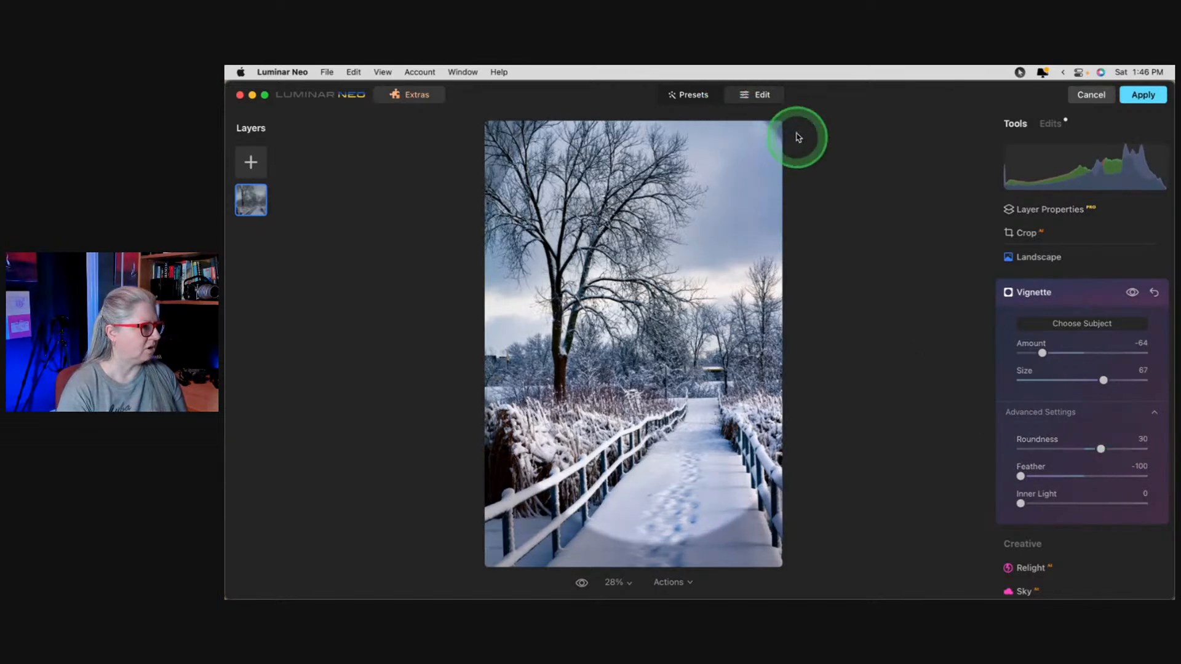
click(654, 265)
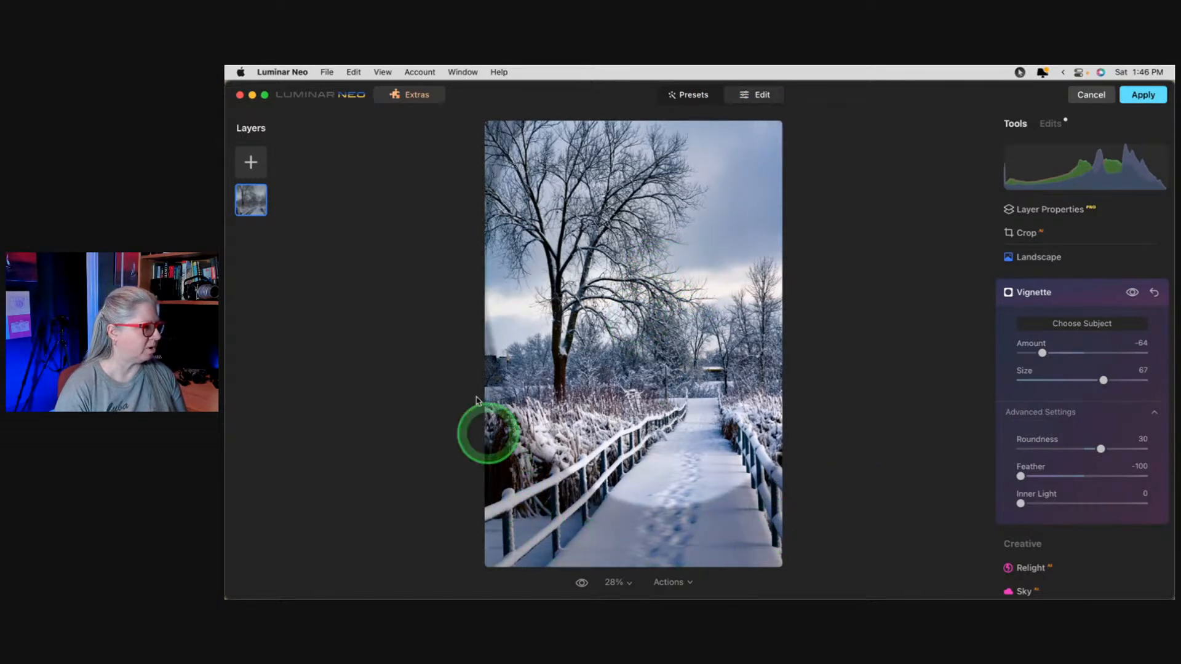
Soften the vignette with feather 71 and amount -49, and compare the photo with and without it.
drag(1014, 477, 1137, 473)
mouse_move(1043, 352)
mouse_down()
mouse_move(1016, 352)
mouse_move(1109, 353)
mouse_move(1041, 354)
mouse_move(1068, 353)
mouse_move(1052, 353)
mouse_up()
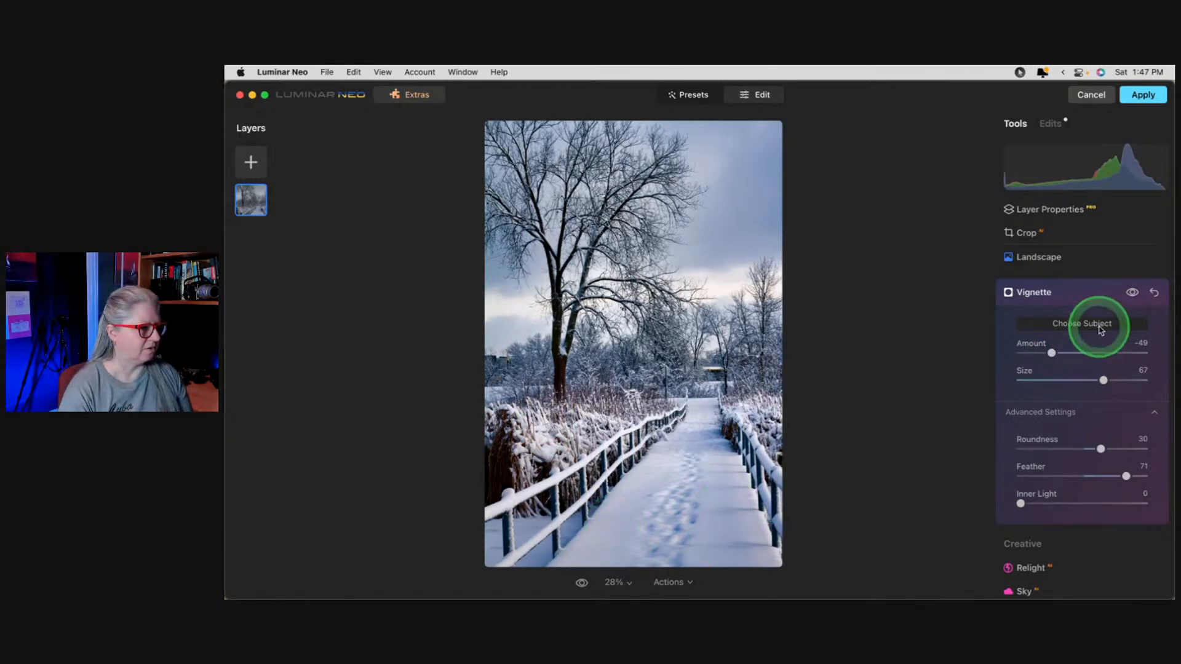
click(1132, 293)
click(1132, 293)
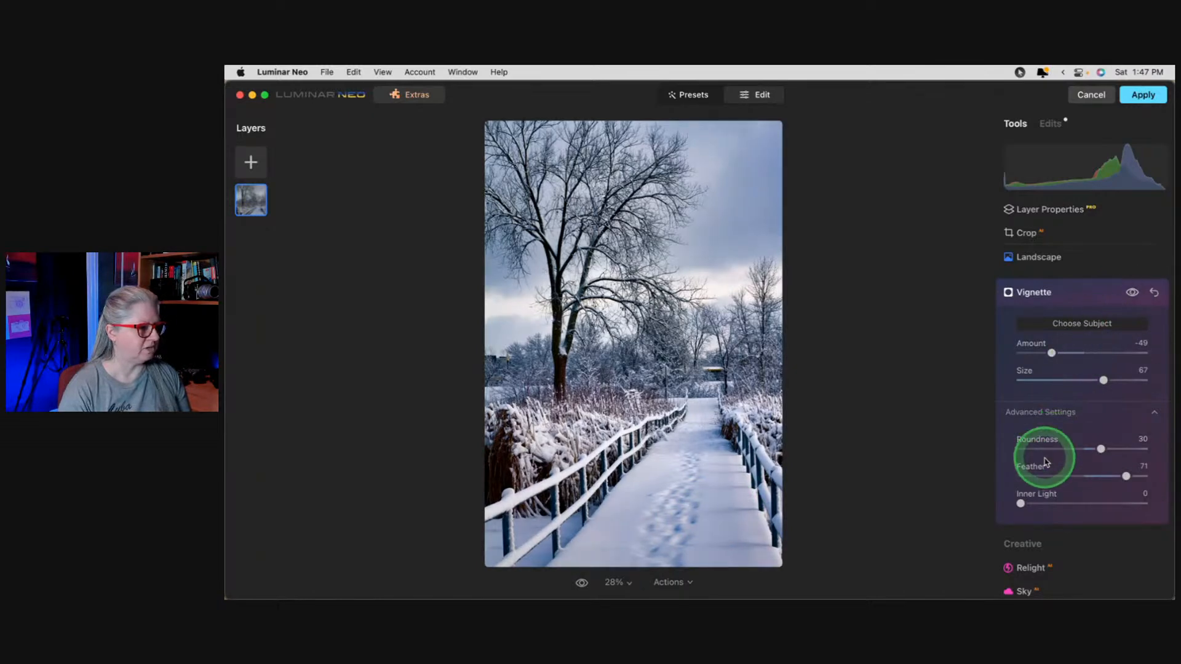
Harden the vignette's edge with feather -84 and set its amount to -63.
click(1040, 476)
click(1042, 353)
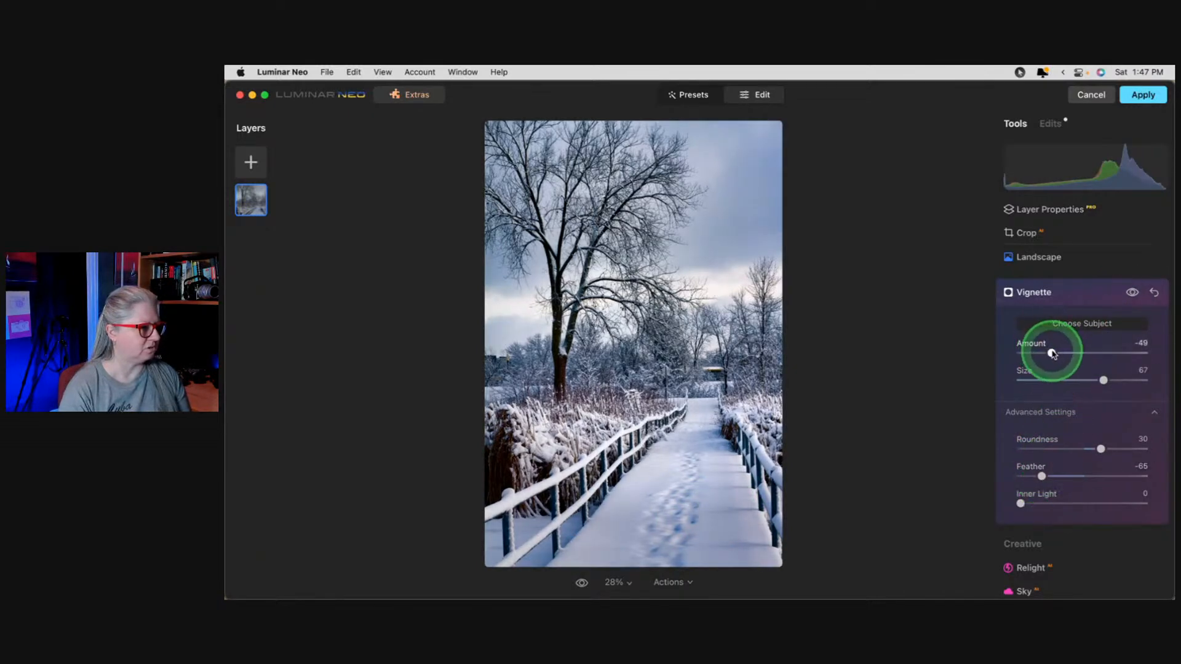
drag(1041, 476, 1030, 476)
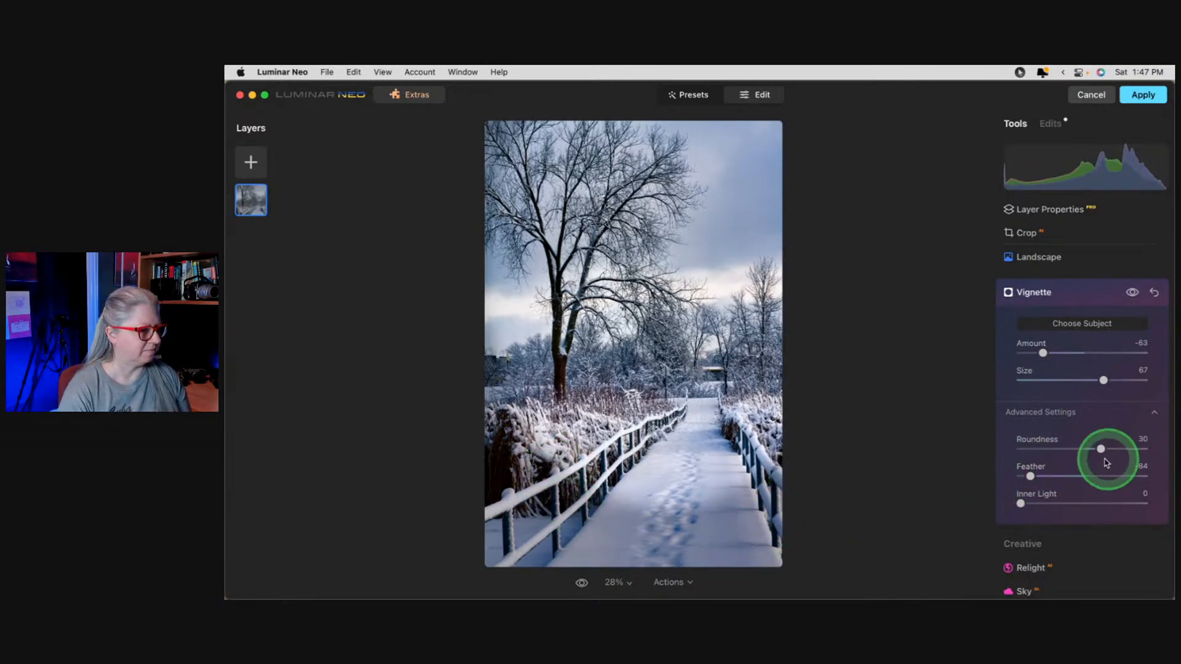
Set the vignette's feather to 65 and amount to -48, and compare the photo with and without it.
drag(1029, 476, 1122, 476)
drag(1043, 353, 1051, 353)
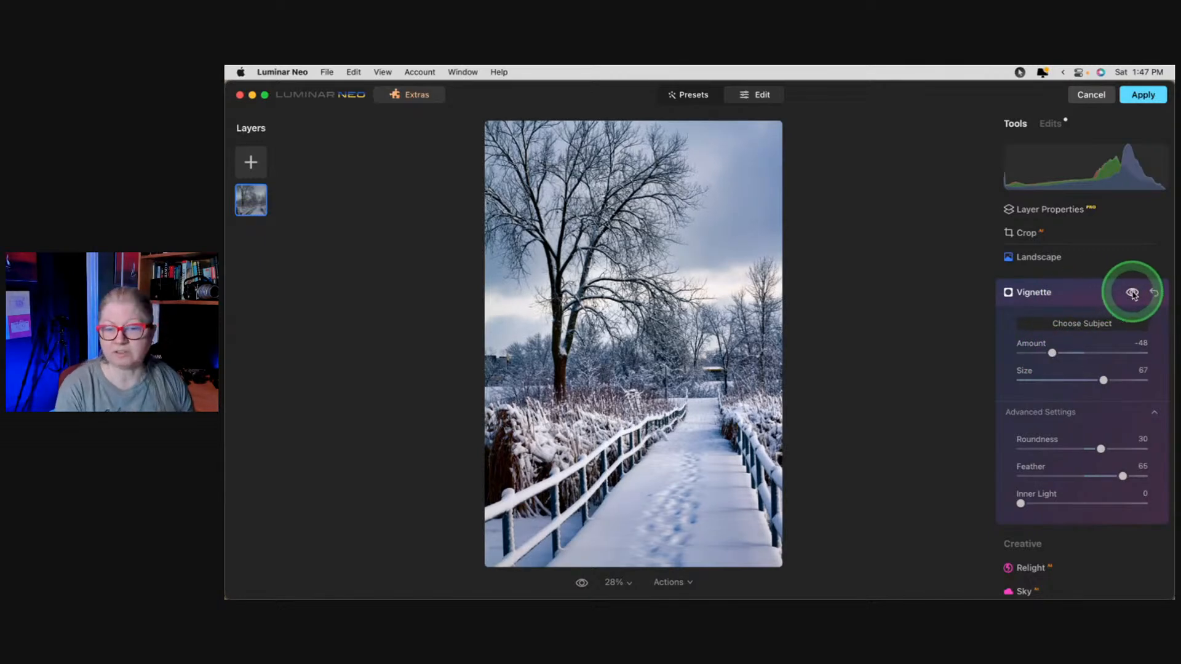
click(1134, 293)
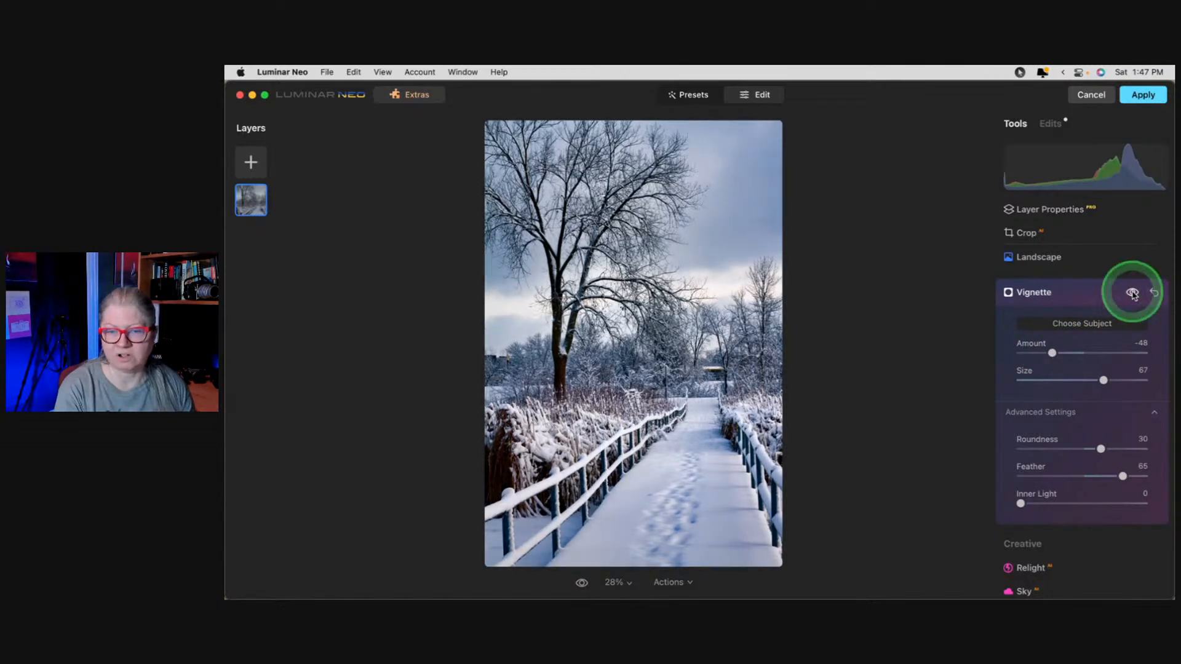
click(1134, 295)
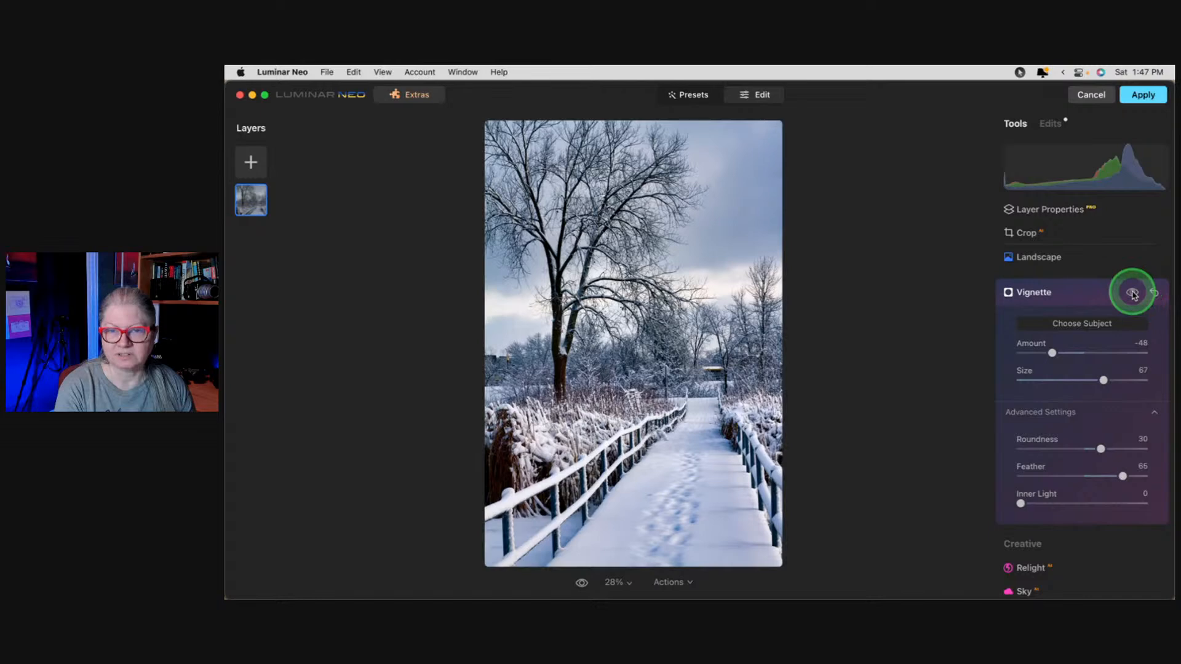
click(1073, 295)
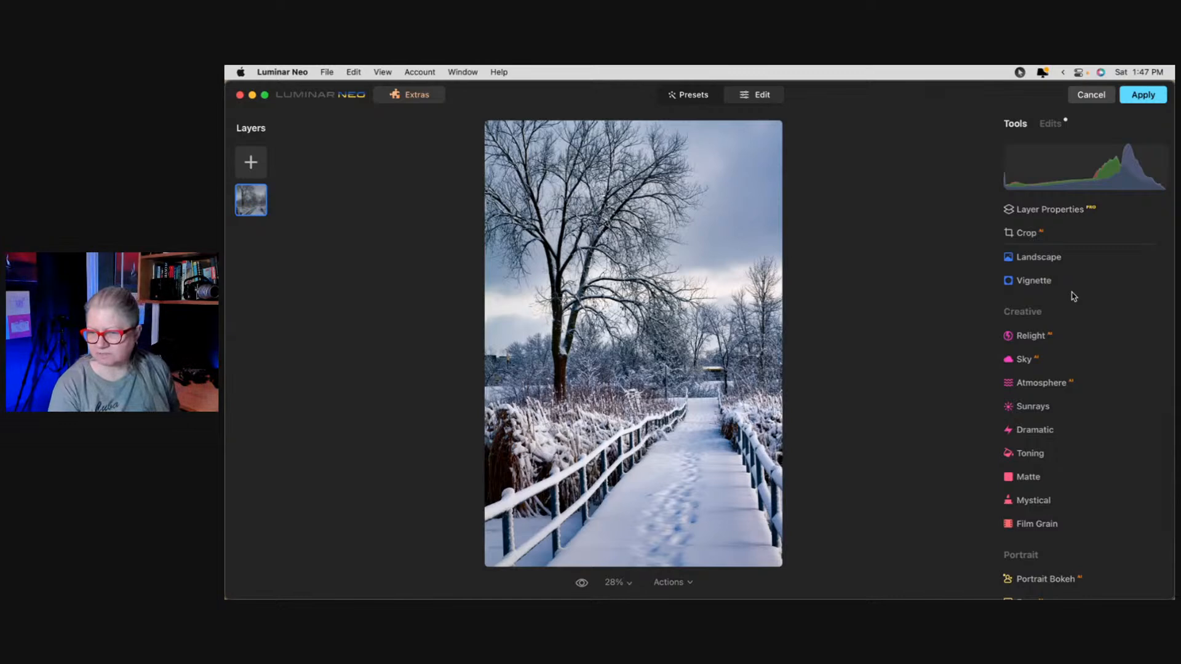
click(1048, 308)
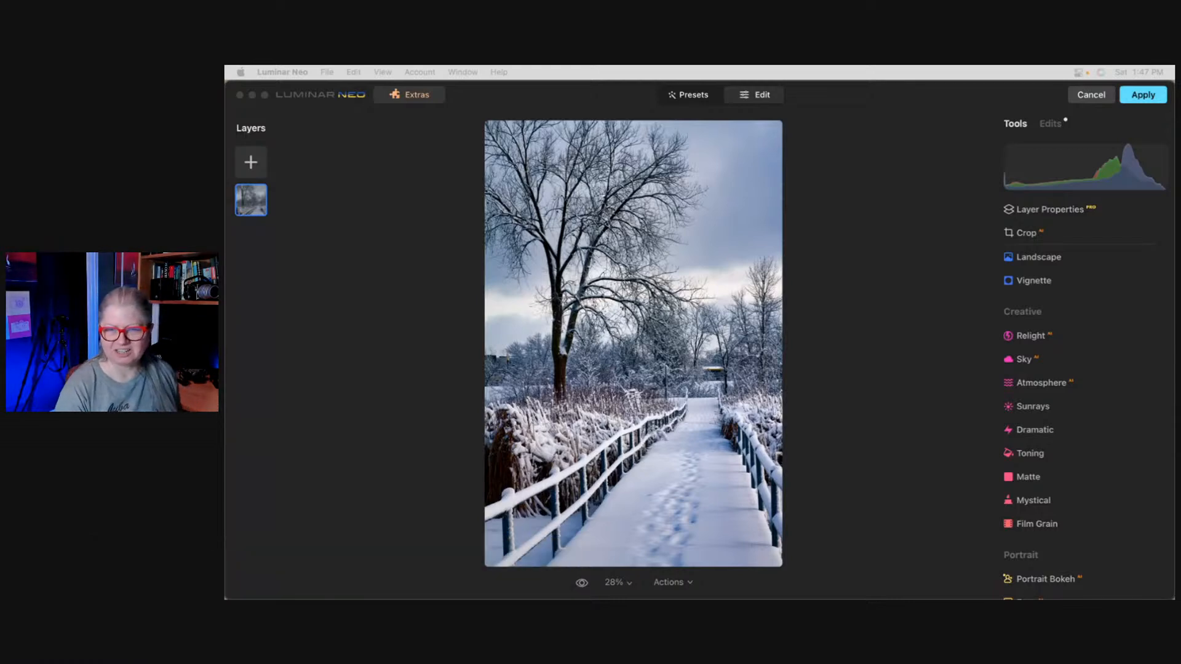
click(870, 253)
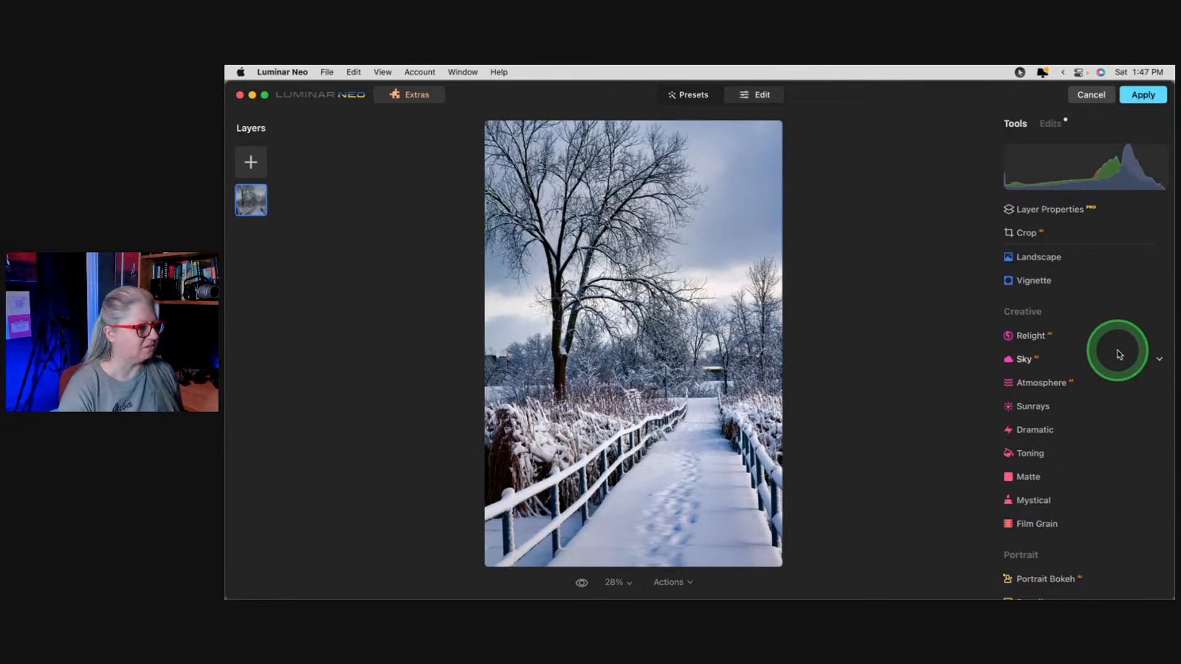
Open the Mood tool and set its amount to 56.
scroll(1118, 352, up, 4)
scroll(1119, 354, up, 5)
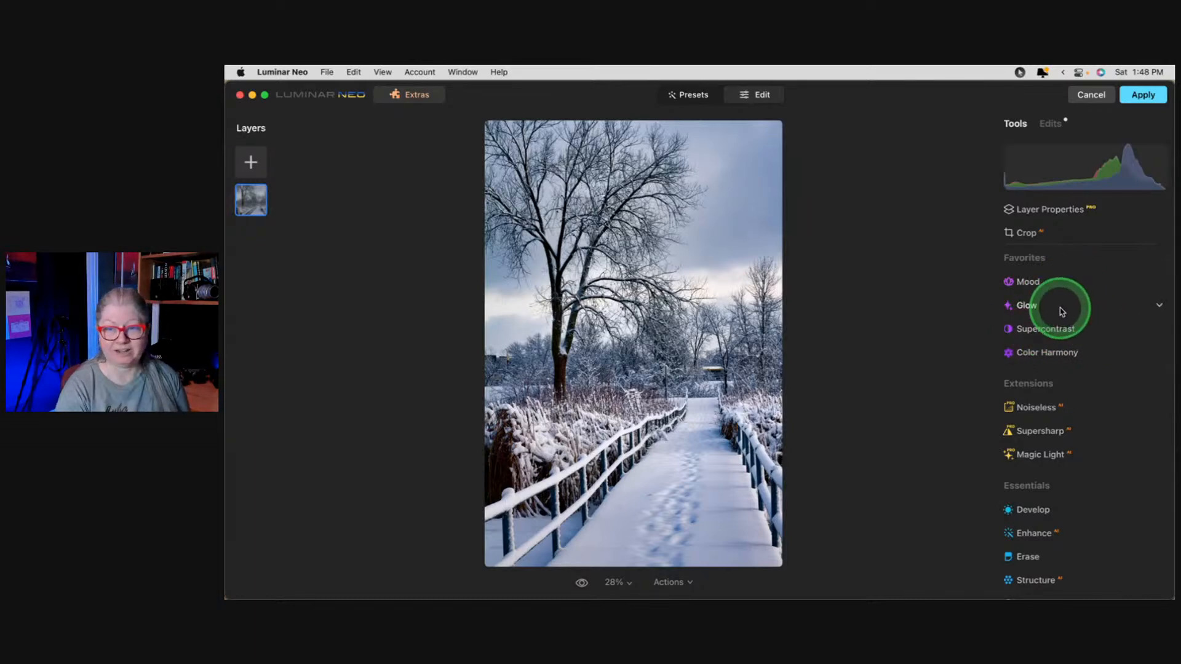
click(1038, 283)
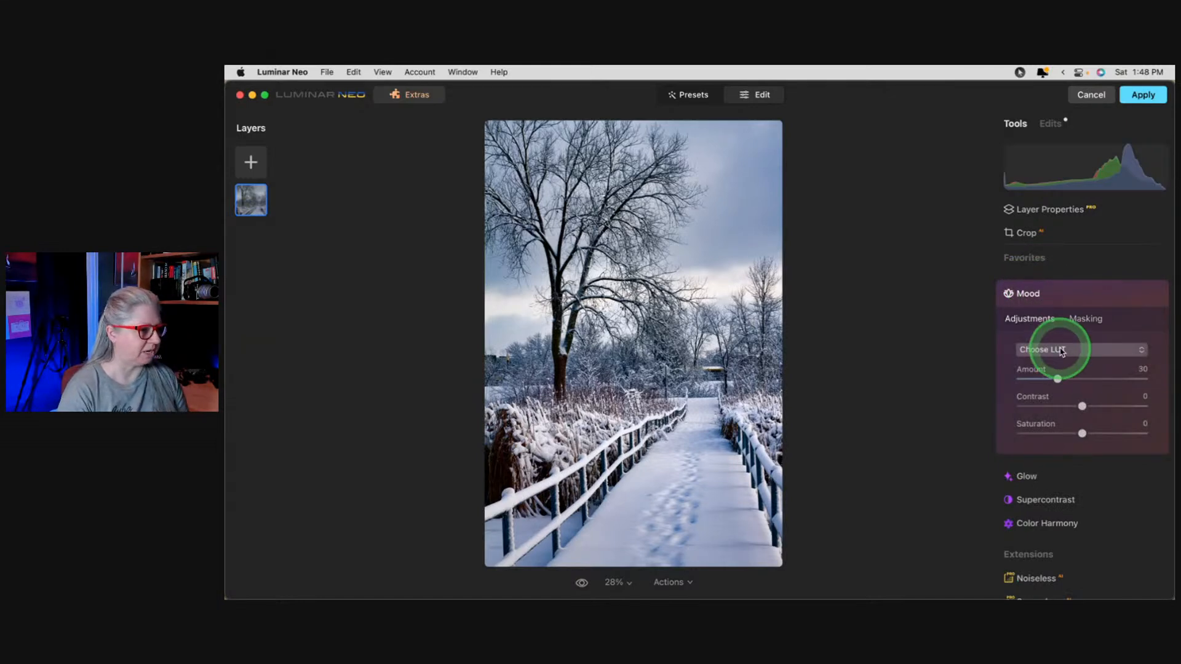
drag(1049, 377, 1090, 378)
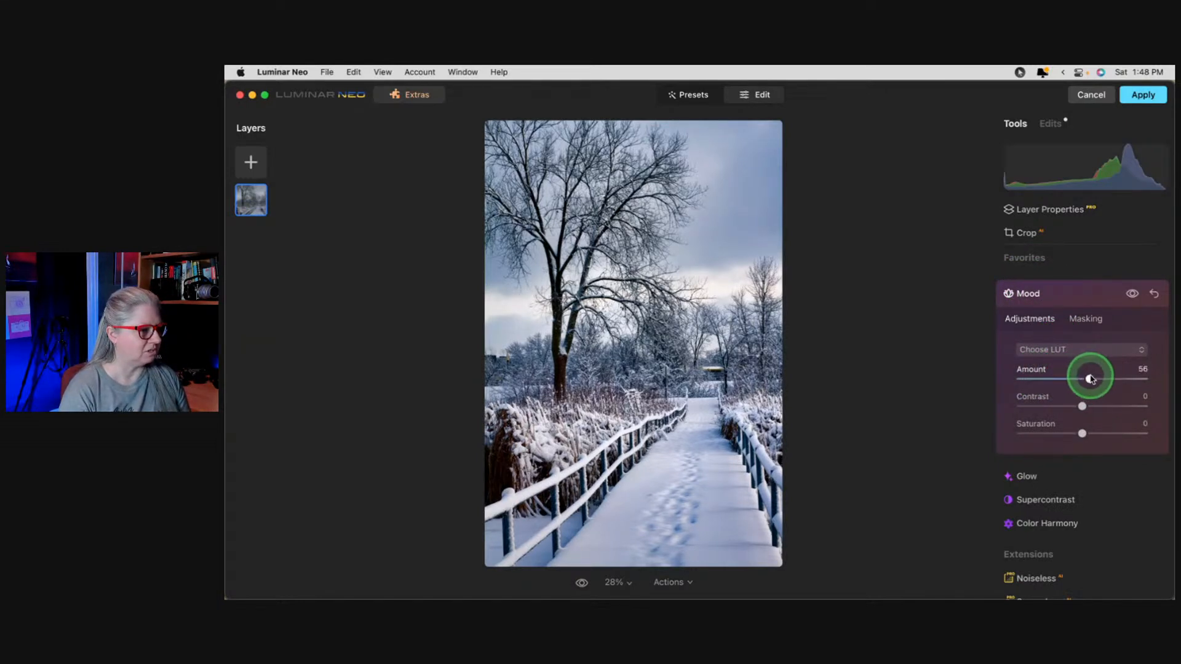
Try the custom Icey Blue LUT in the Mood tool with an amount of 68.
click(1065, 351)
click(1044, 409)
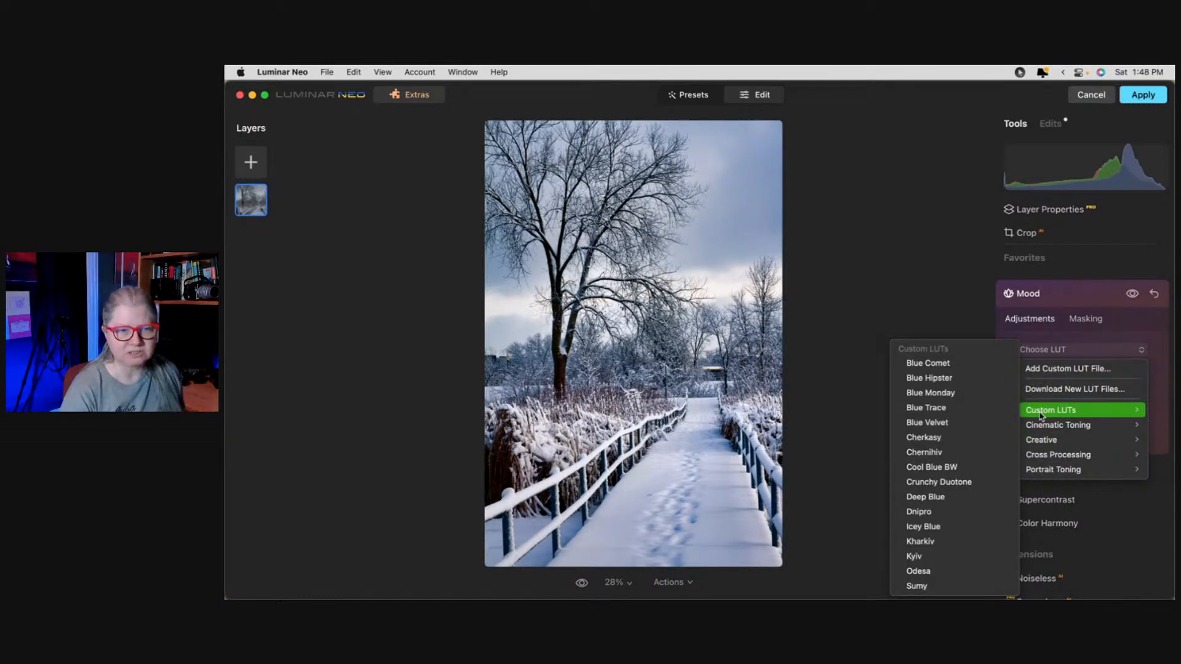
click(1041, 417)
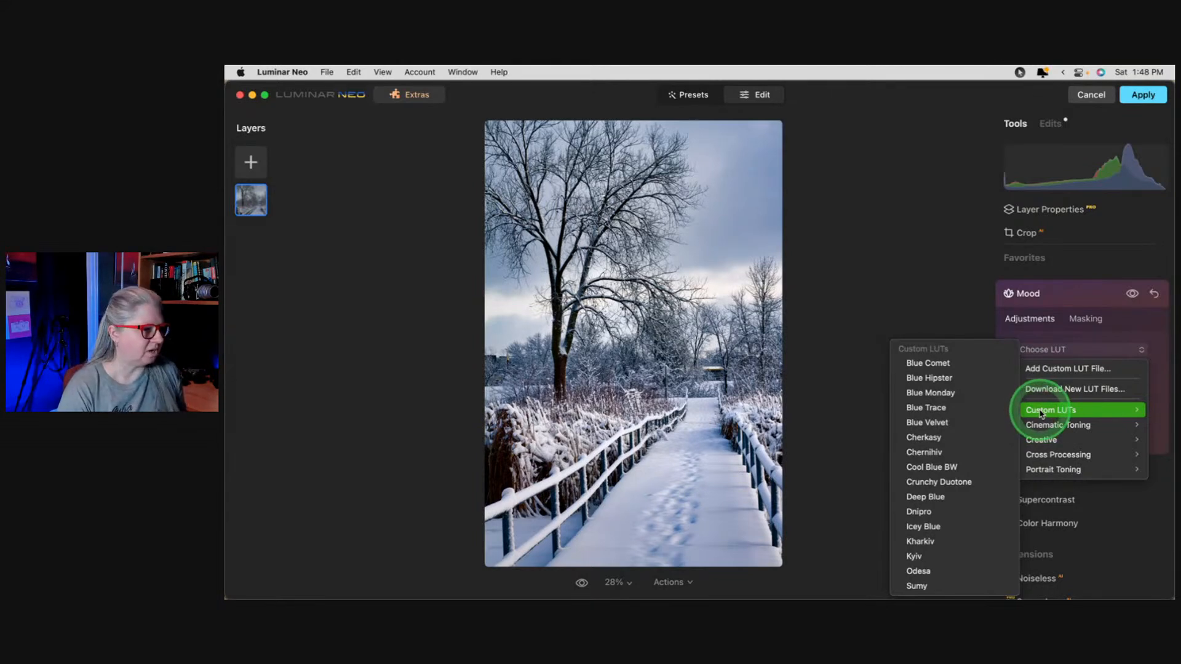
click(923, 526)
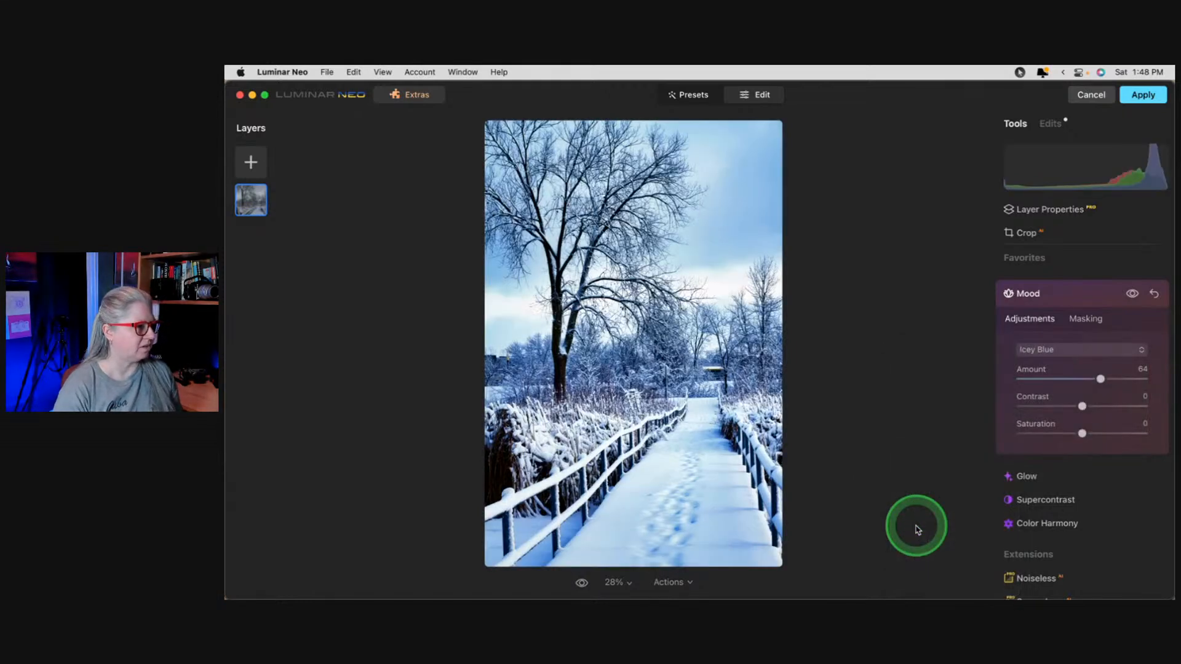
mouse_move(1101, 379)
mouse_down()
mouse_move(1031, 379)
mouse_move(1105, 378)
mouse_up()
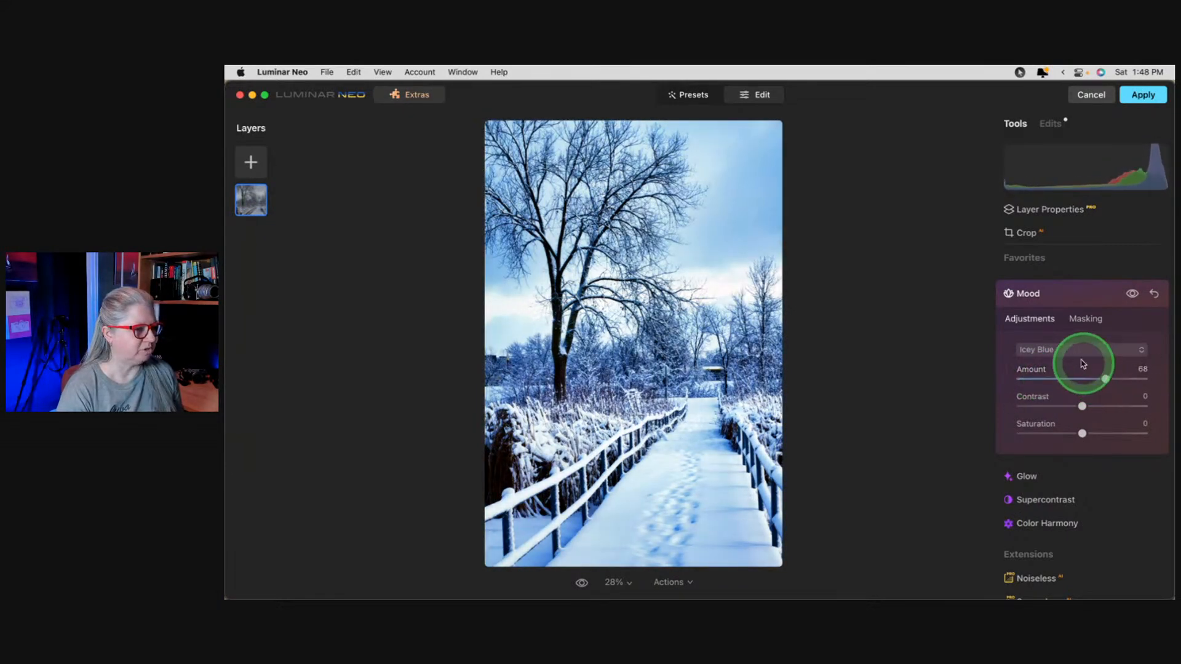
Try the custom Dnipro LUT on the photo and reduce the strength of its warm effect.
click(1074, 350)
mouse_move(1047, 412)
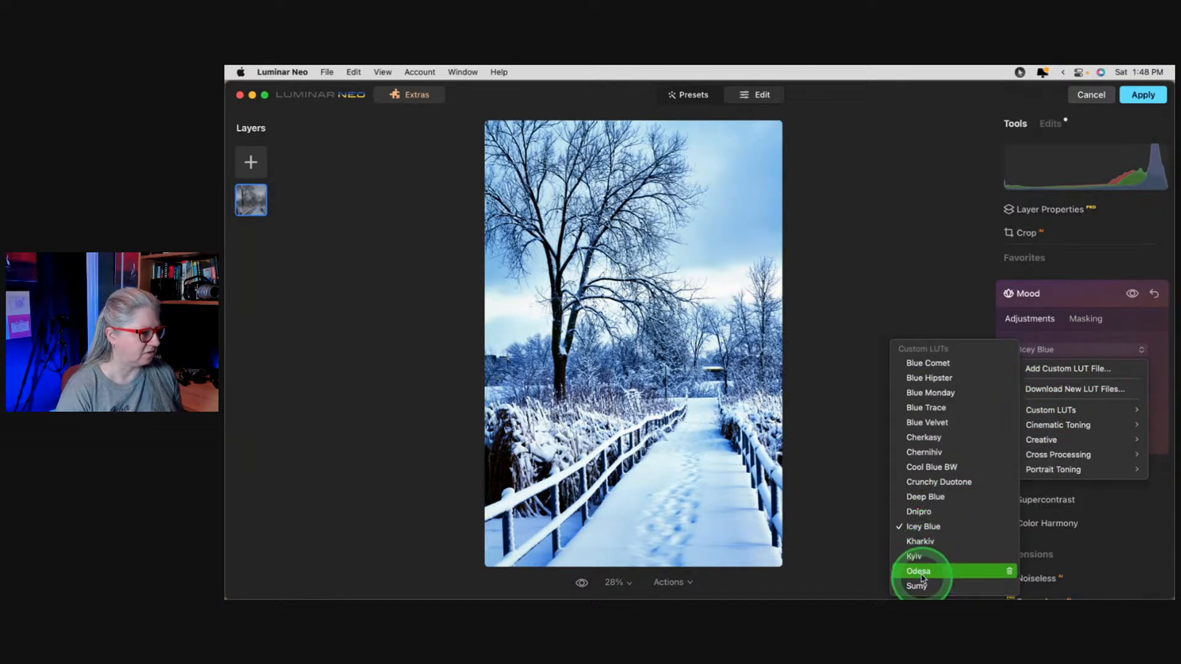
click(915, 514)
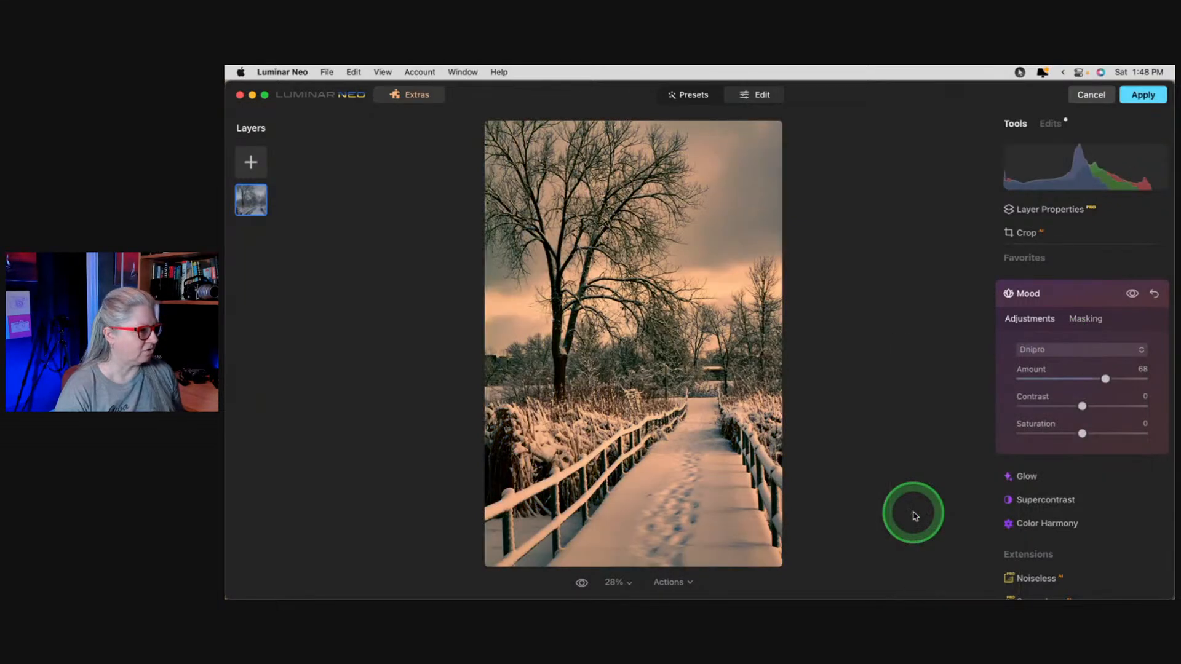
drag(1113, 379, 1071, 380)
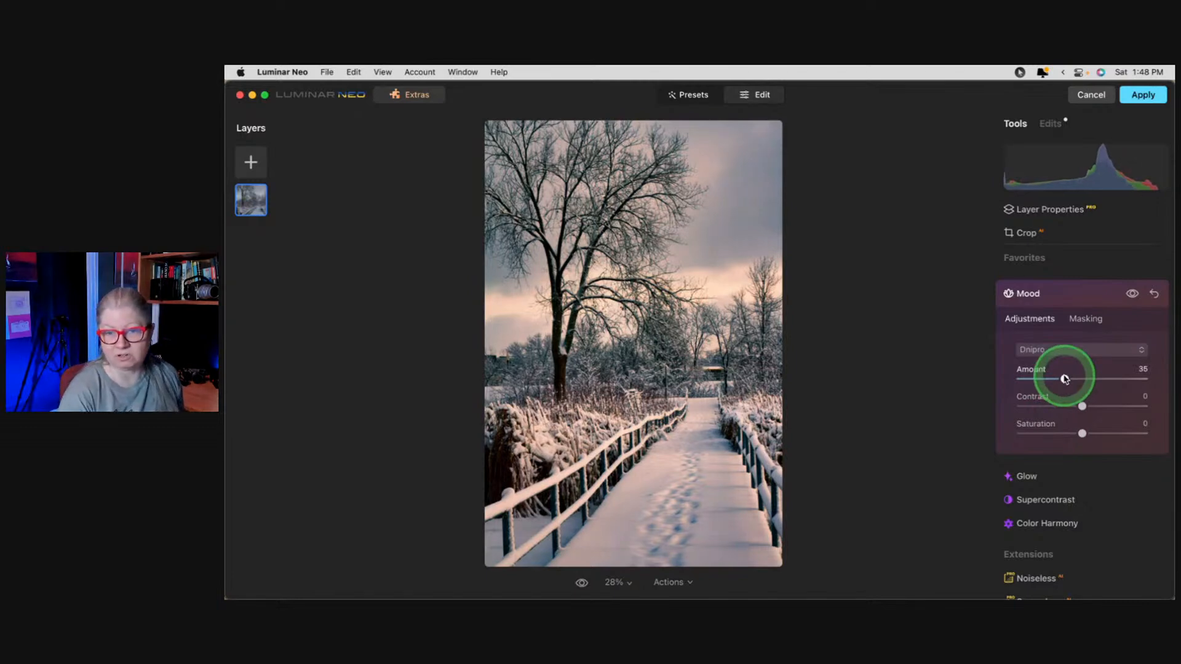
mouse_move(1064, 380)
mouse_down()
mouse_move(1081, 377)
mouse_move(1044, 377)
mouse_move(1070, 378)
mouse_up()
Try the custom Cherkasy LUT at various strengths, followed by the Chernihiv LUT at amount 52.
click(1058, 354)
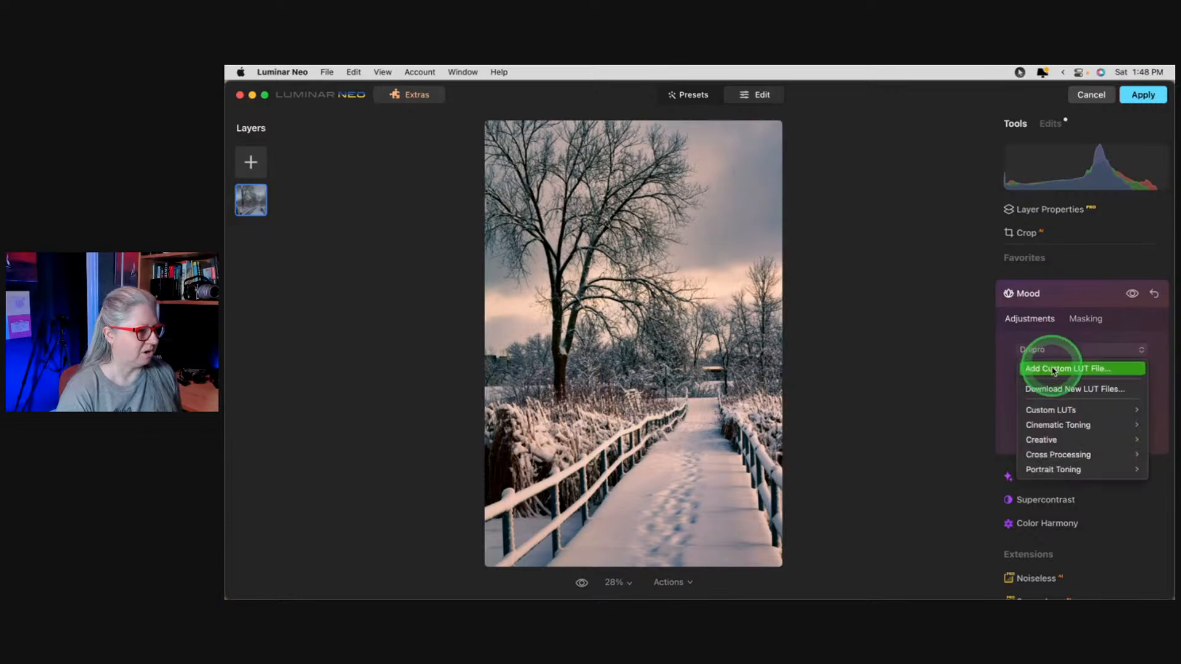
mouse_move(1048, 411)
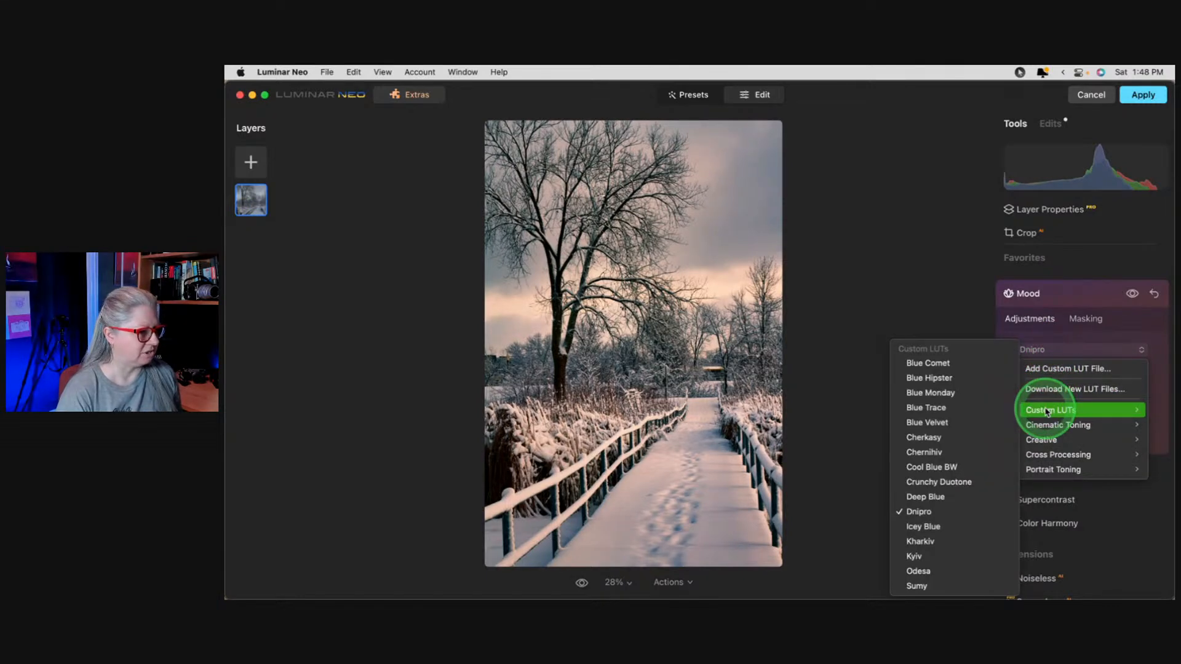
click(959, 438)
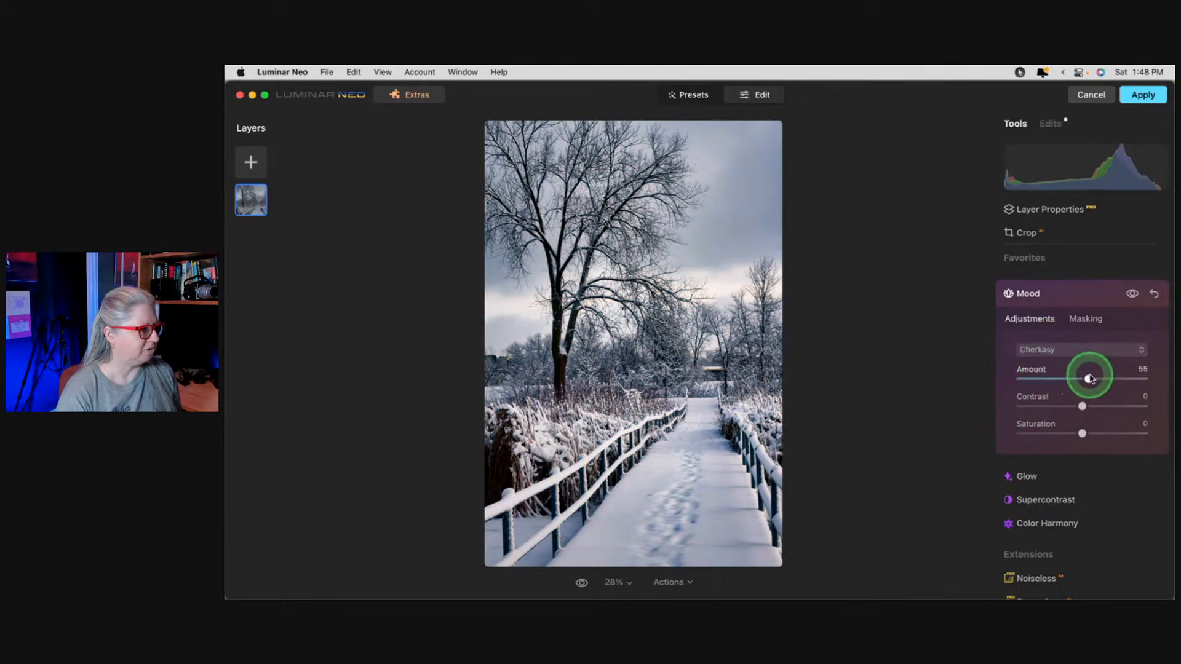
click(1061, 350)
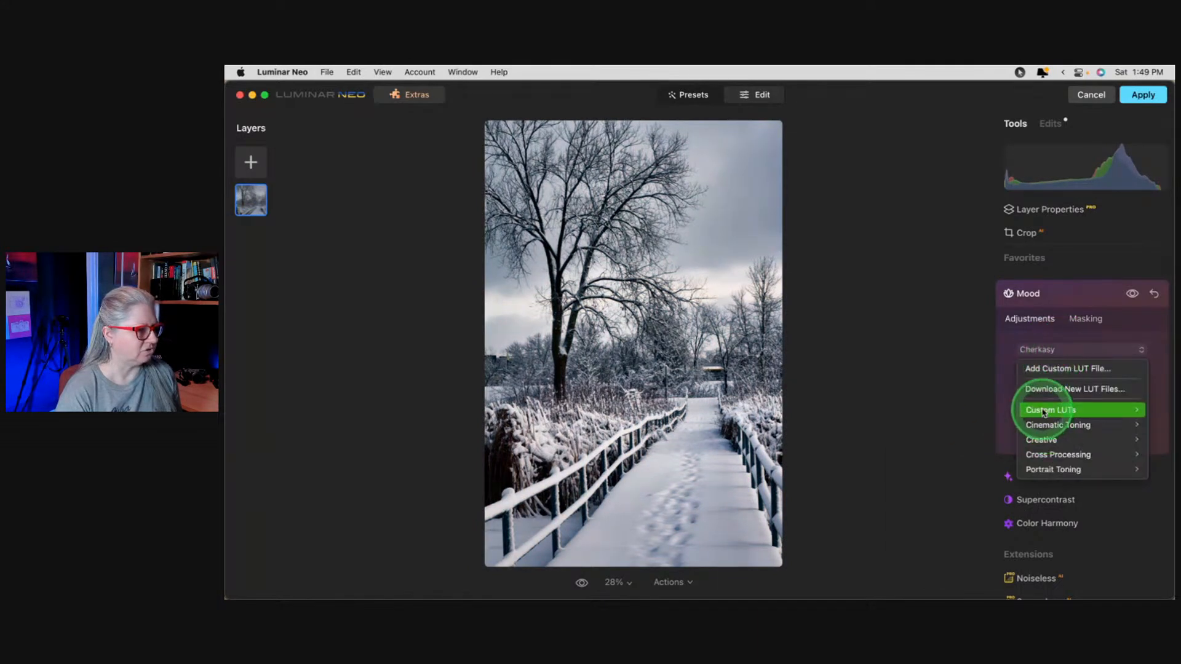
mouse_move(1041, 412)
click(924, 452)
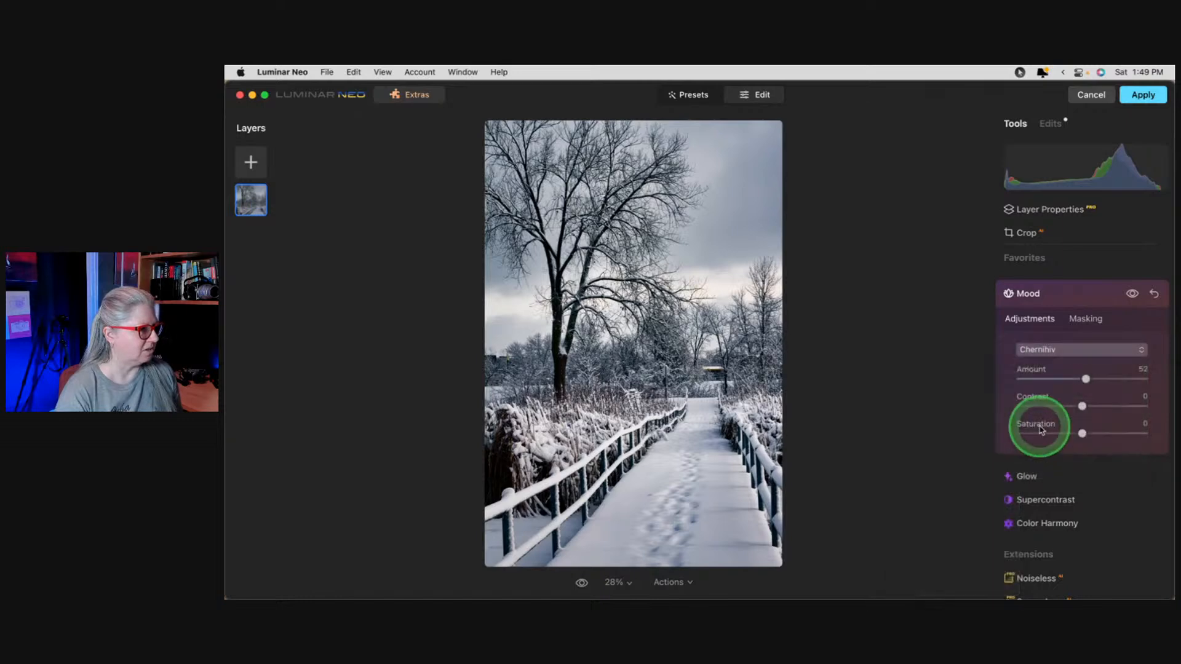
Try the custom Kharkiv LUT in the Mood tool with its amount set to 64.
click(1048, 351)
mouse_move(1041, 409)
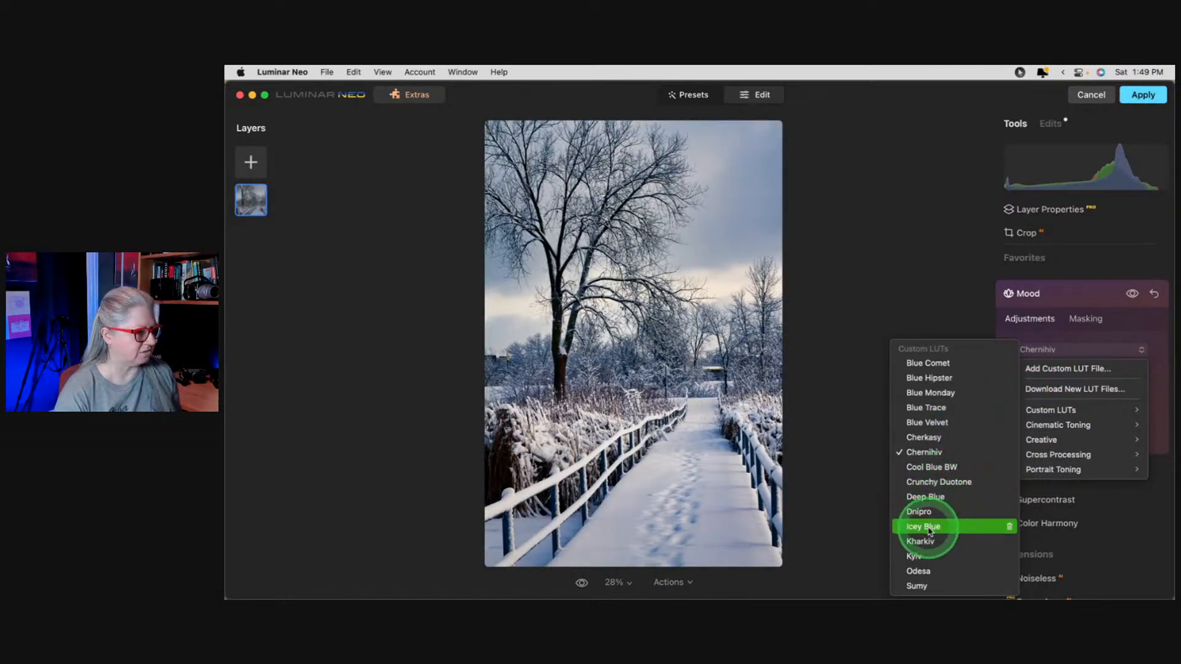
click(927, 544)
drag(1055, 384, 1103, 386)
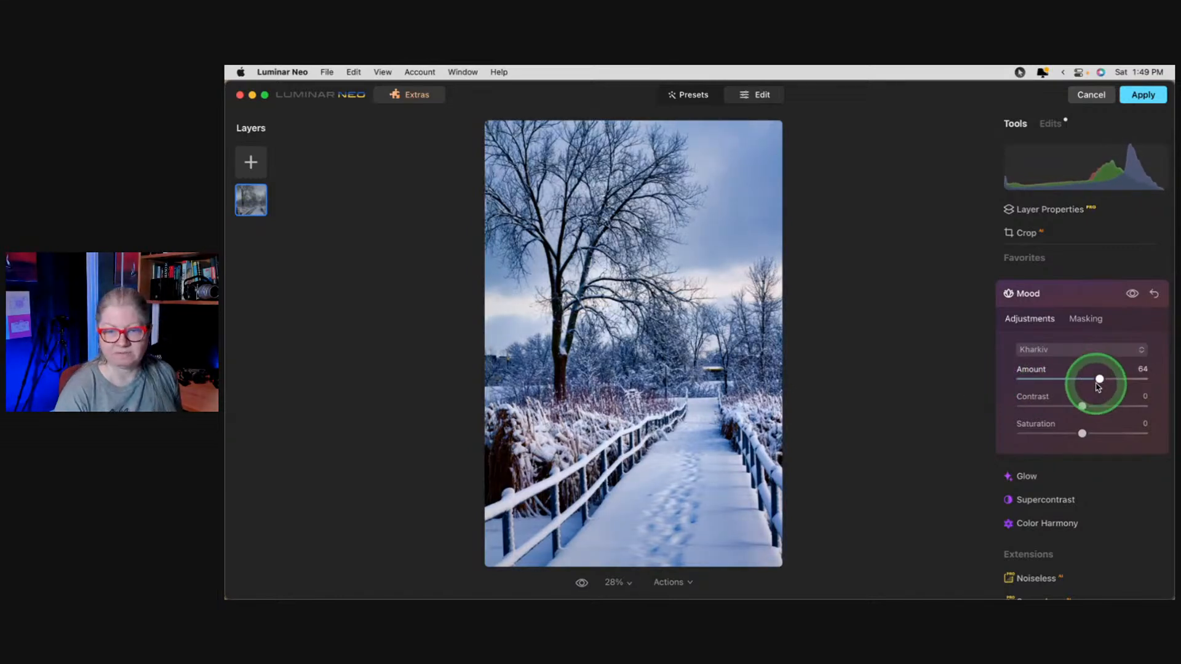
Switch the Mood LUT to Dnipro for comparison and return to Kharkiv.
click(1054, 349)
mouse_move(1052, 410)
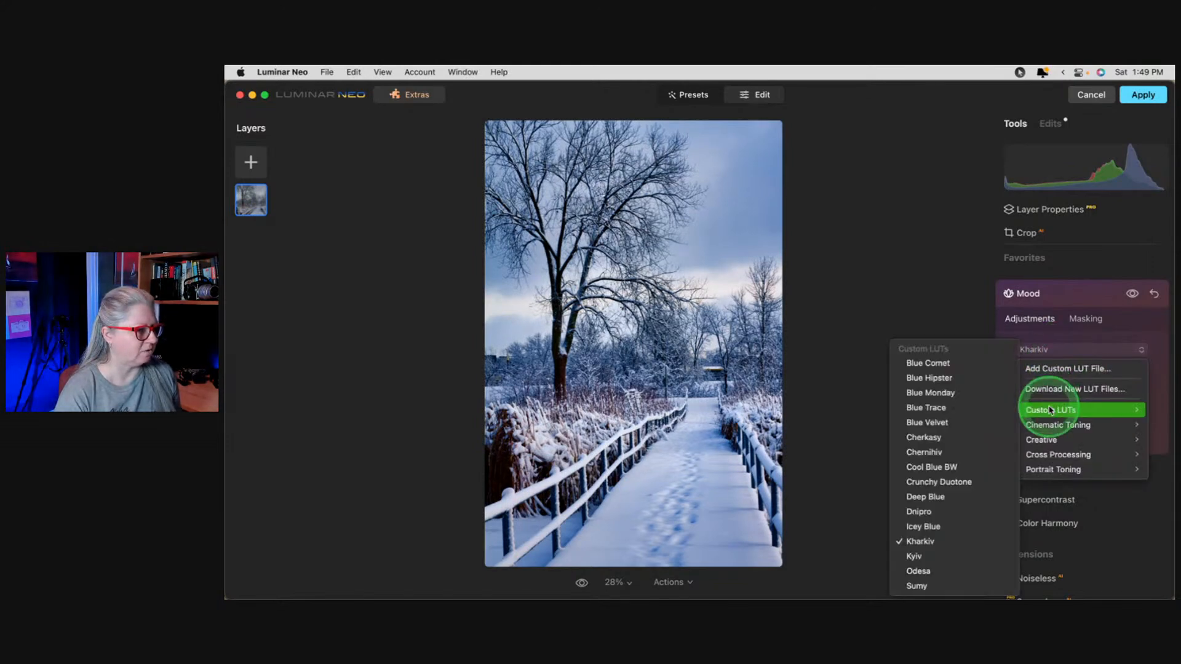
click(918, 513)
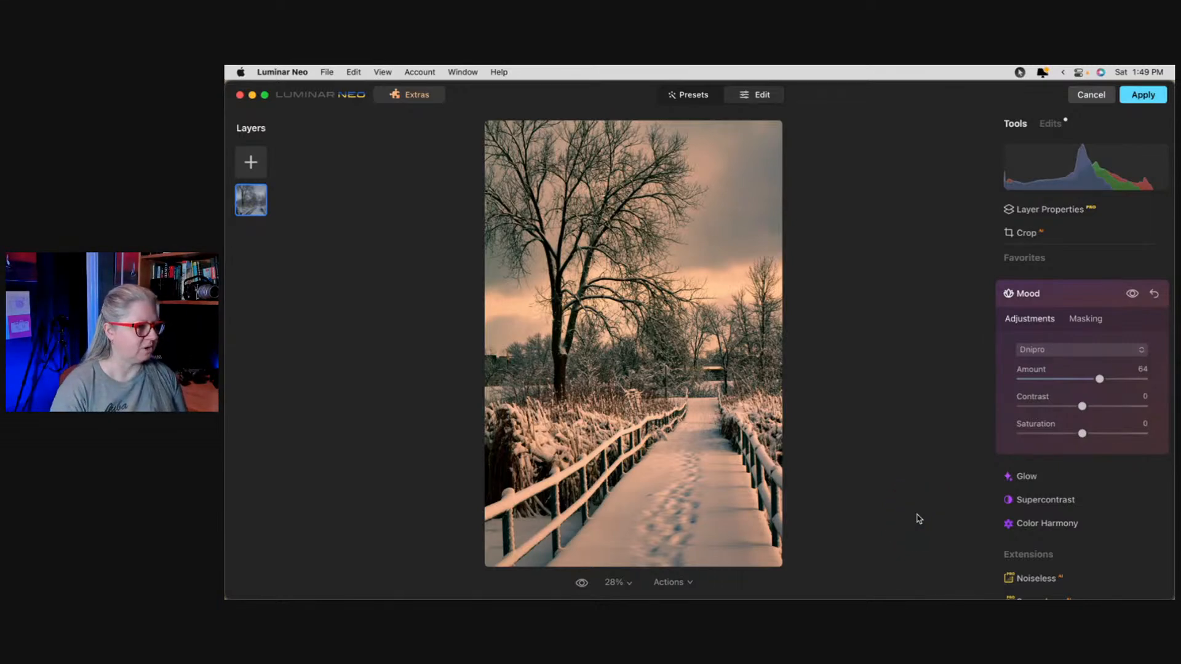
click(1063, 357)
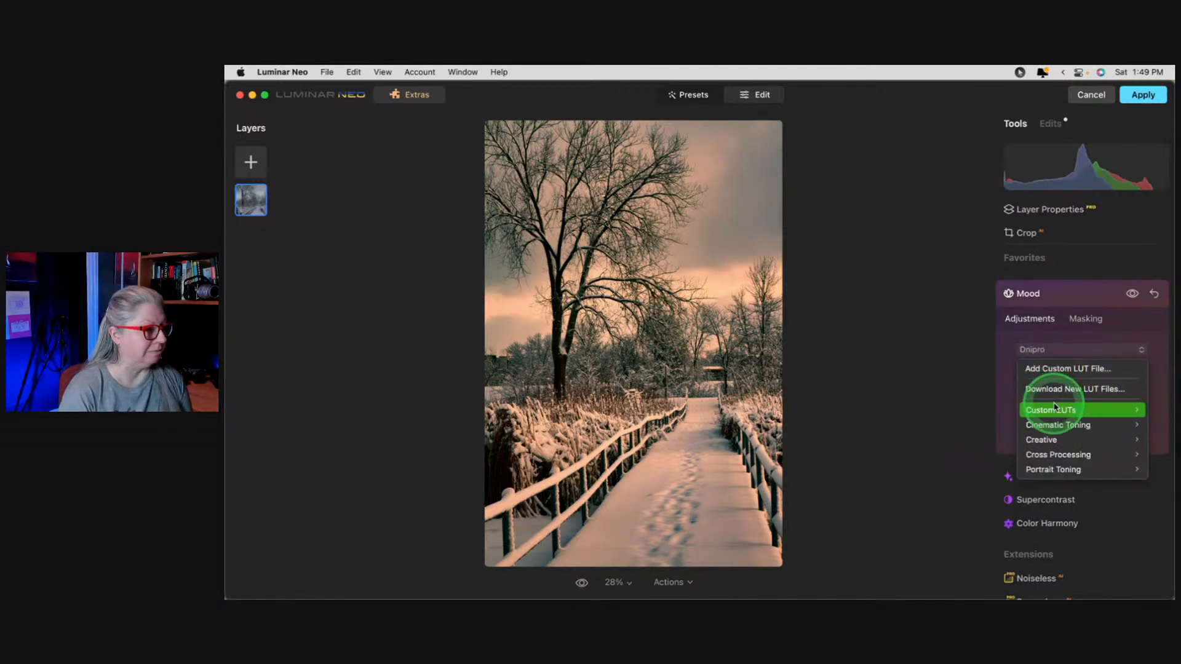
mouse_move(1055, 406)
click(921, 541)
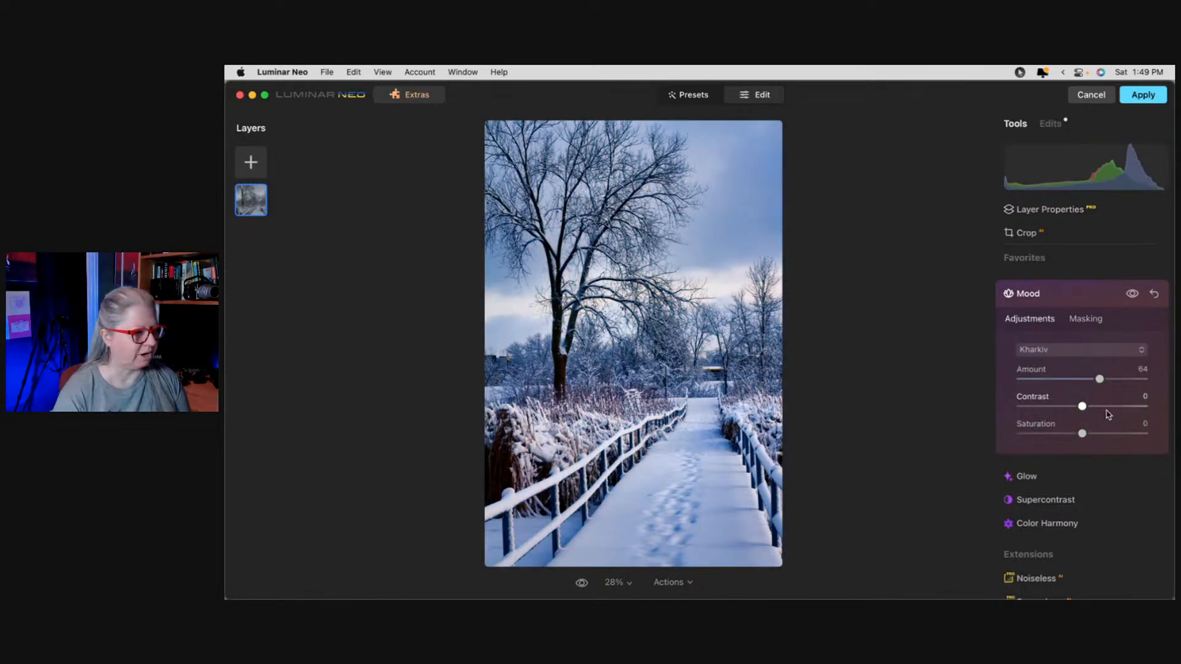
Try the custom Kyiv LUT, followed by the Odesa LUT with its amount raised to about 76.
click(1051, 352)
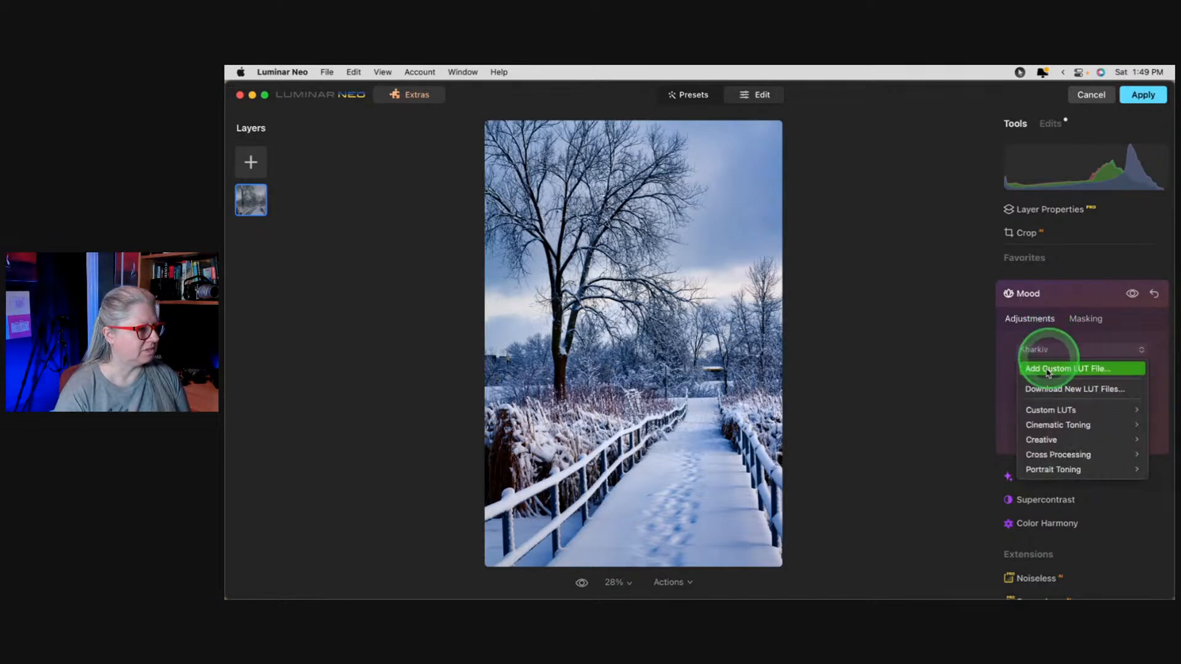
click(1046, 410)
click(936, 556)
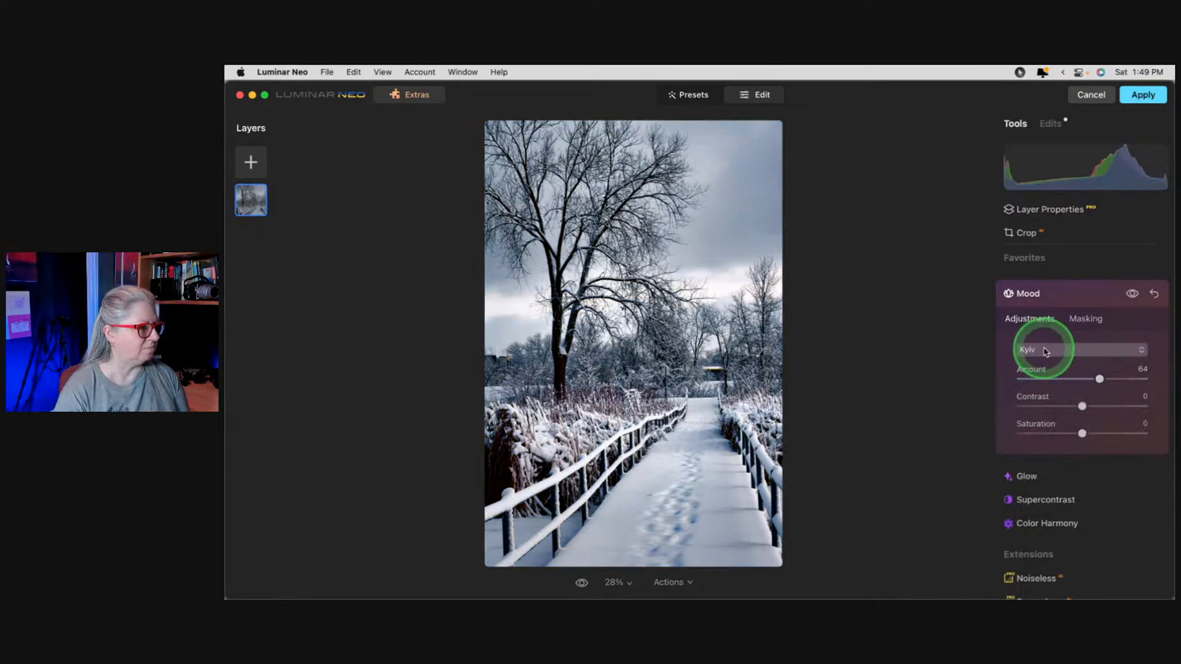
click(1046, 351)
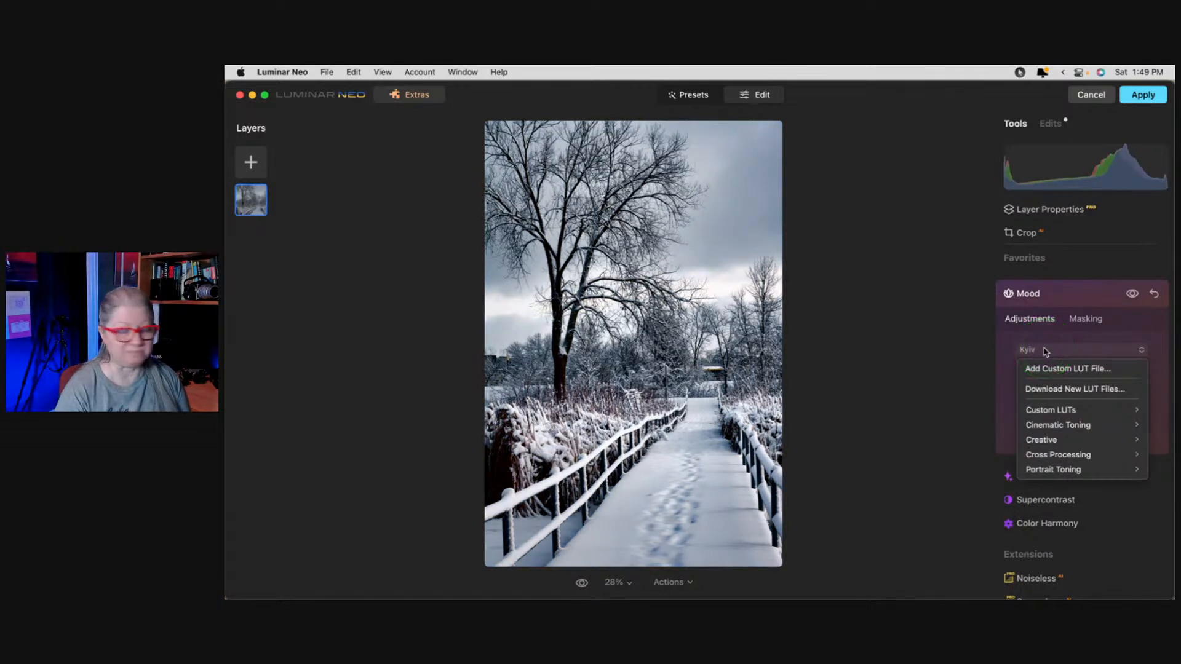
drag(1045, 408, 945, 570)
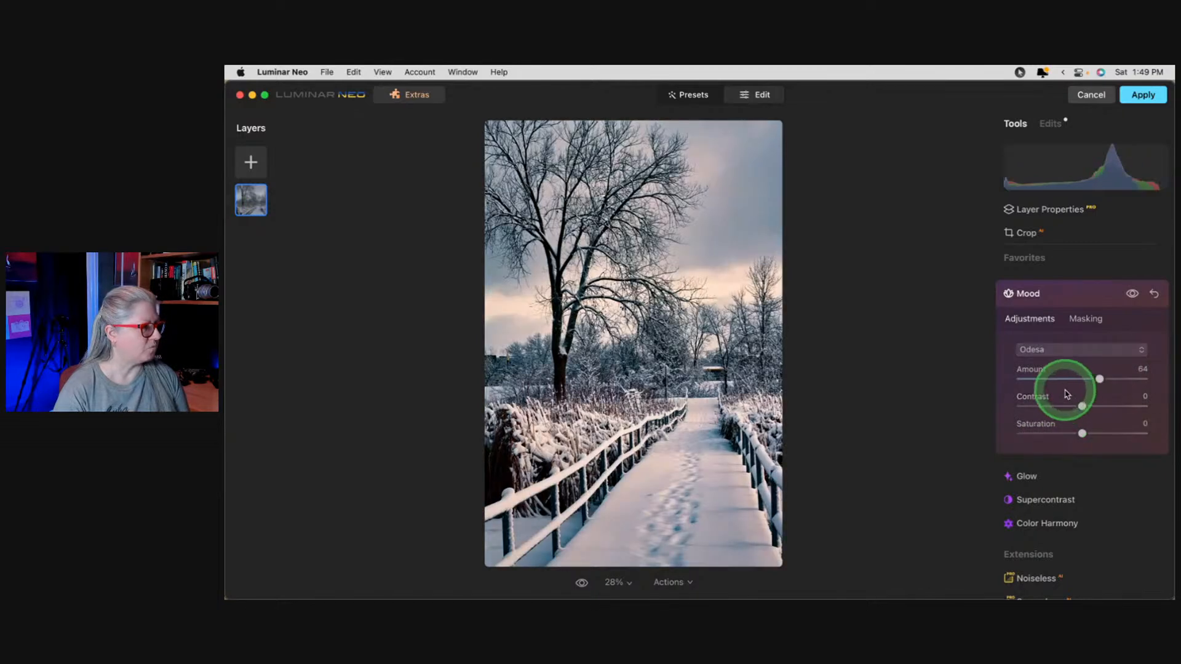
mouse_move(1100, 379)
mouse_down()
mouse_move(1123, 381)
mouse_move(1002, 378)
mouse_move(1117, 379)
mouse_up()
Try the custom Sumy LUT, followed by the Dnipro LUT with an amount of 64.
click(1046, 349)
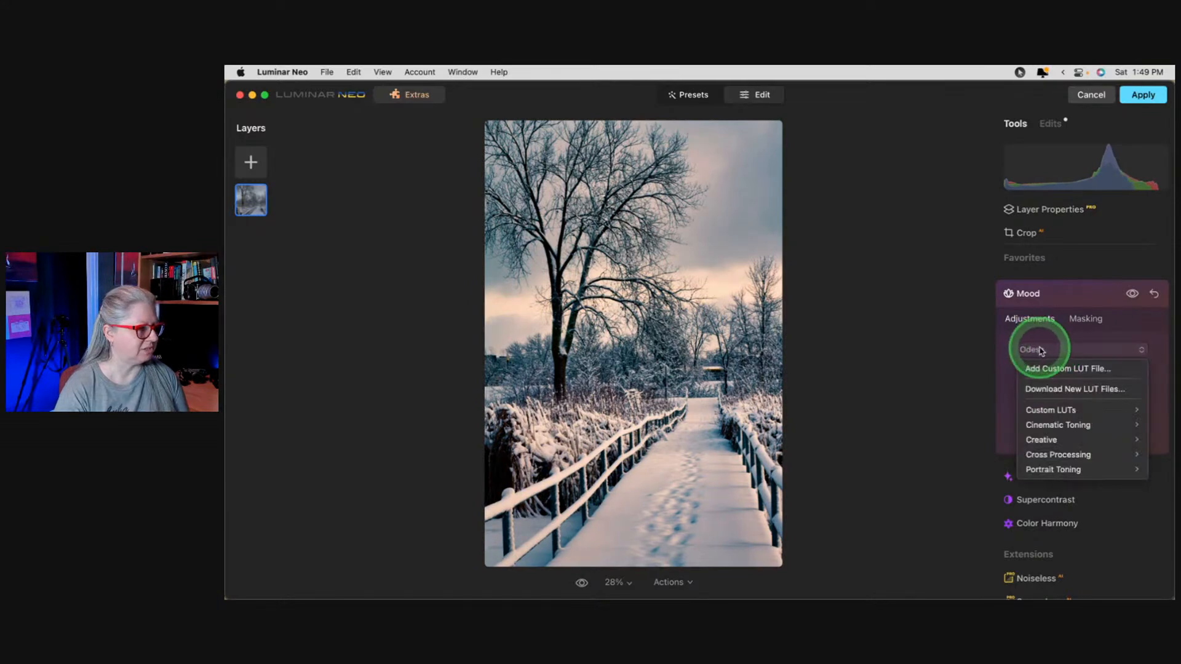
mouse_move(1046, 407)
click(960, 585)
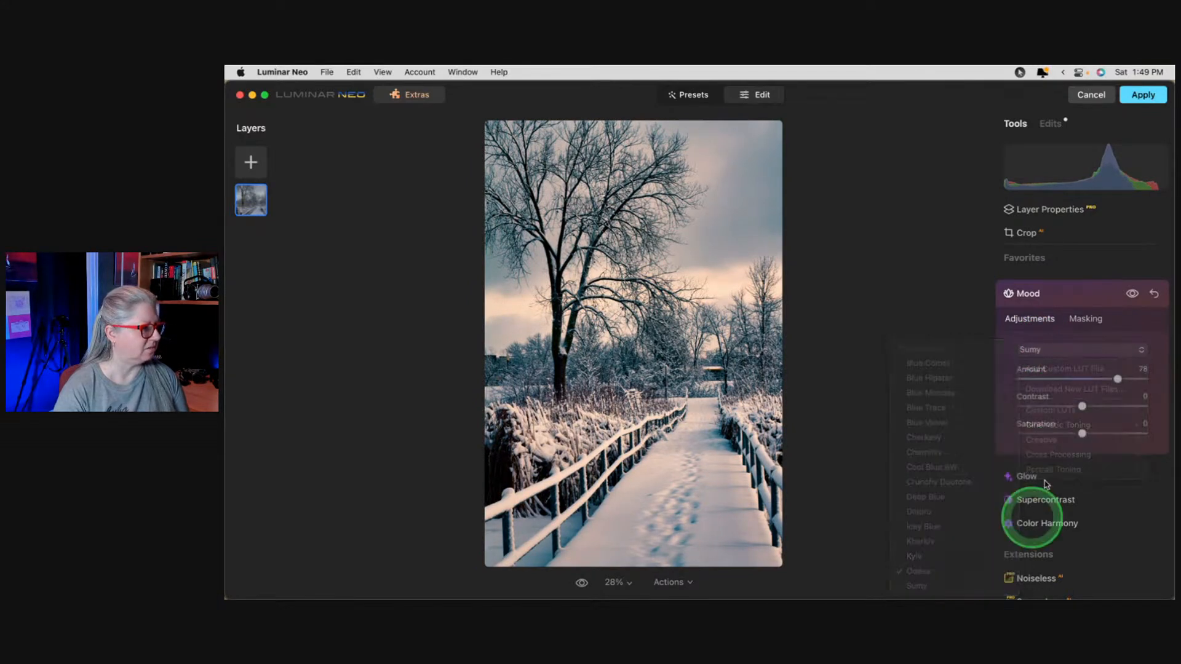
click(1047, 348)
mouse_move(1045, 412)
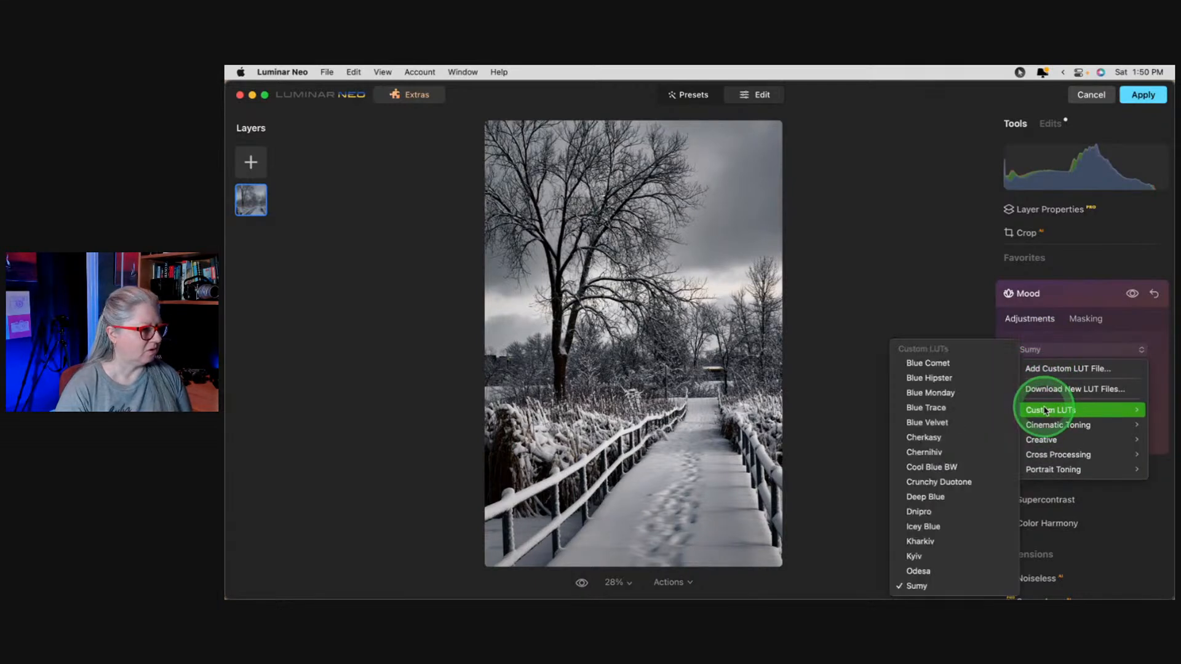
click(945, 504)
drag(1117, 378, 1098, 378)
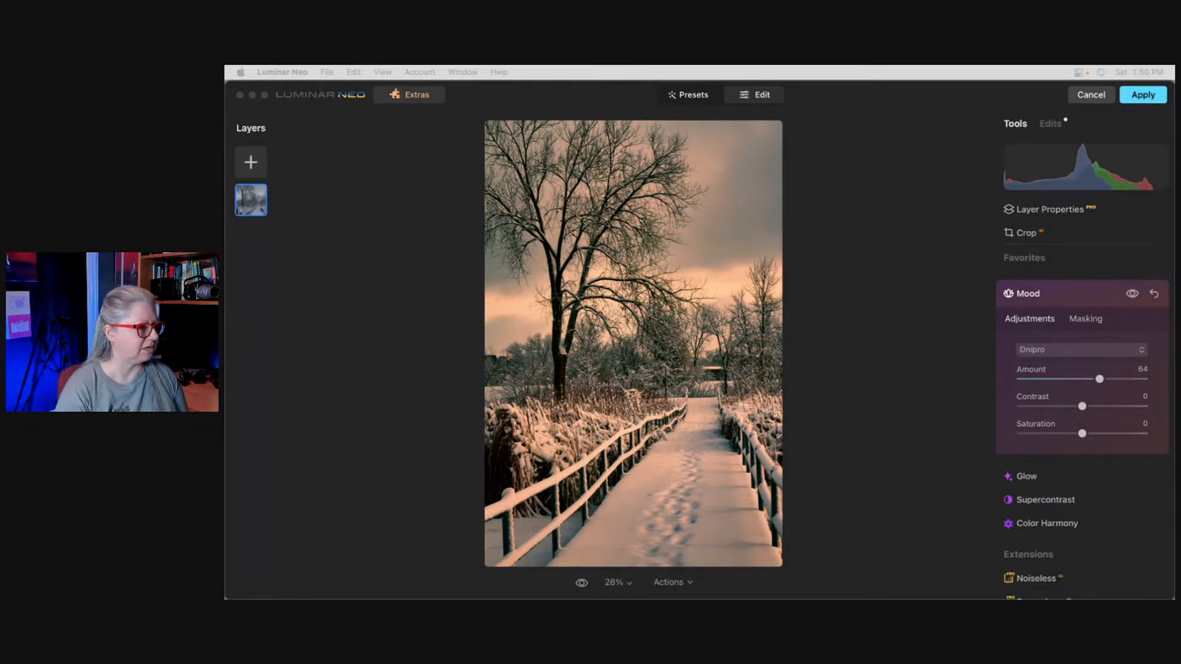
Apply the custom Kharkiv LUT, set the Mood amount to 32 and saturation to 58, and preview the effect.
click(1045, 350)
click(1031, 410)
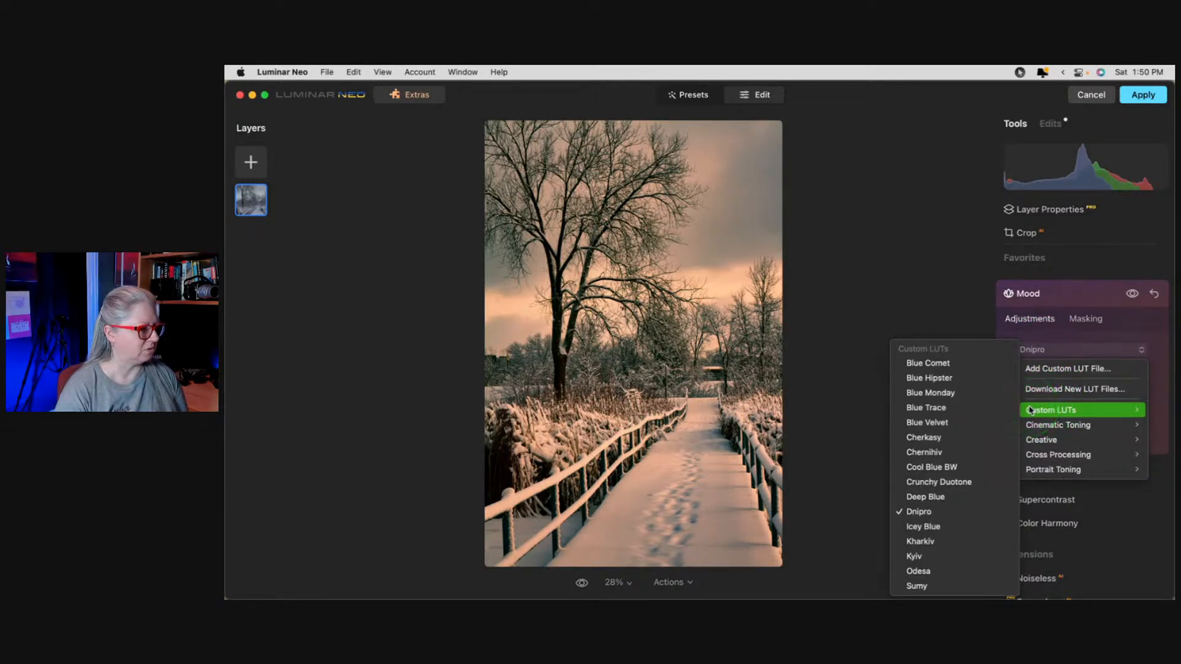
click(920, 541)
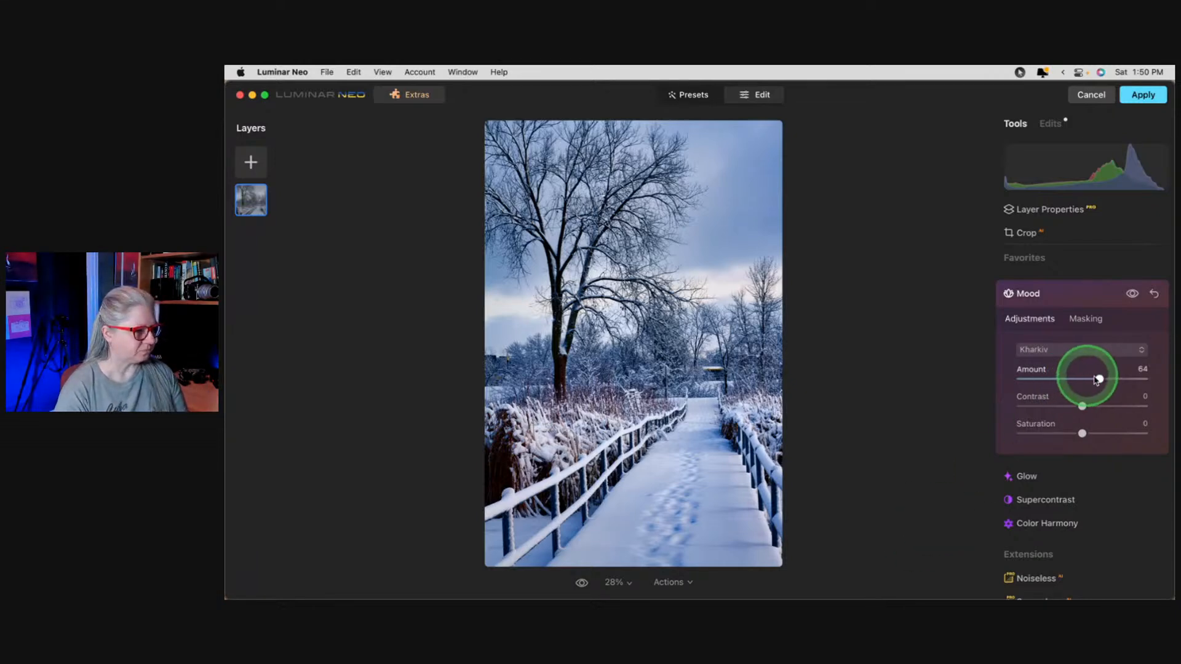
mouse_move(1100, 379)
mouse_down()
mouse_move(1028, 377)
mouse_move(1135, 379)
mouse_move(999, 381)
mouse_move(1076, 378)
mouse_up()
drag(1082, 436, 1118, 433)
mouse_move(1076, 379)
mouse_down()
mouse_move(1088, 374)
mouse_move(1059, 379)
mouse_up()
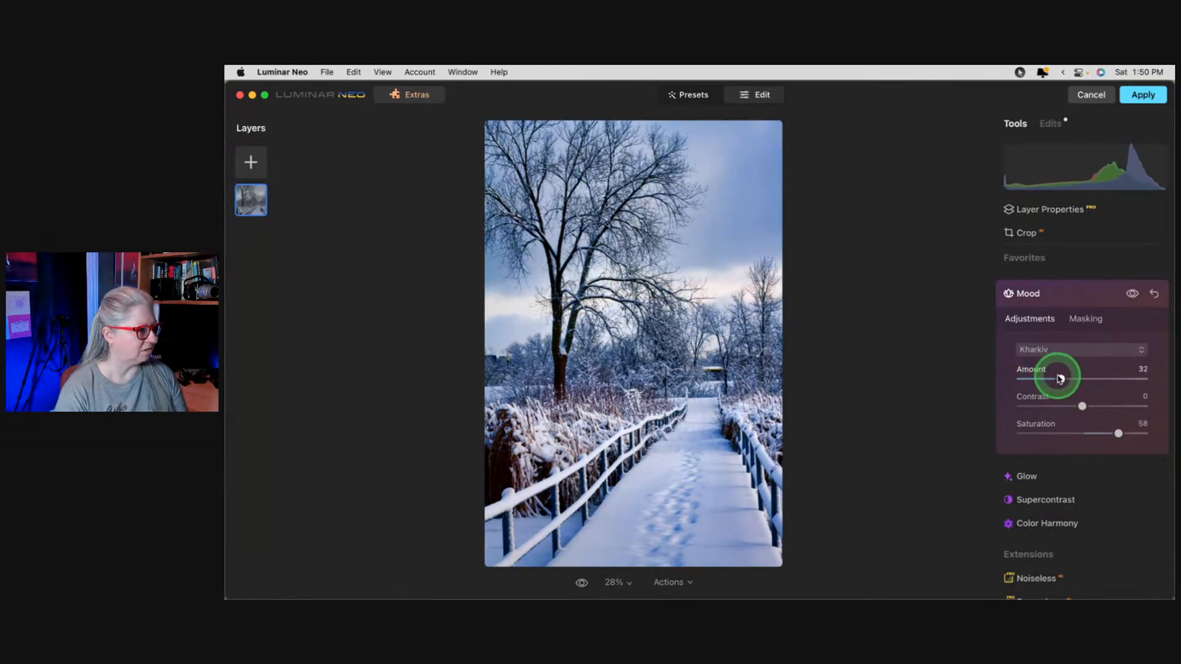
click(1137, 294)
Set the Mood amount to 62, contrast to -40 and saturation to 15, and compare the photo with and without it.
drag(1082, 407, 1097, 378)
mouse_move(1046, 407)
mouse_down()
mouse_move(1092, 433)
mouse_move(1050, 404)
mouse_move(1099, 404)
mouse_move(1010, 404)
mouse_move(1066, 409)
mouse_up()
double_click(1119, 434)
click(1131, 295)
click(1132, 294)
click(1132, 295)
click(1132, 294)
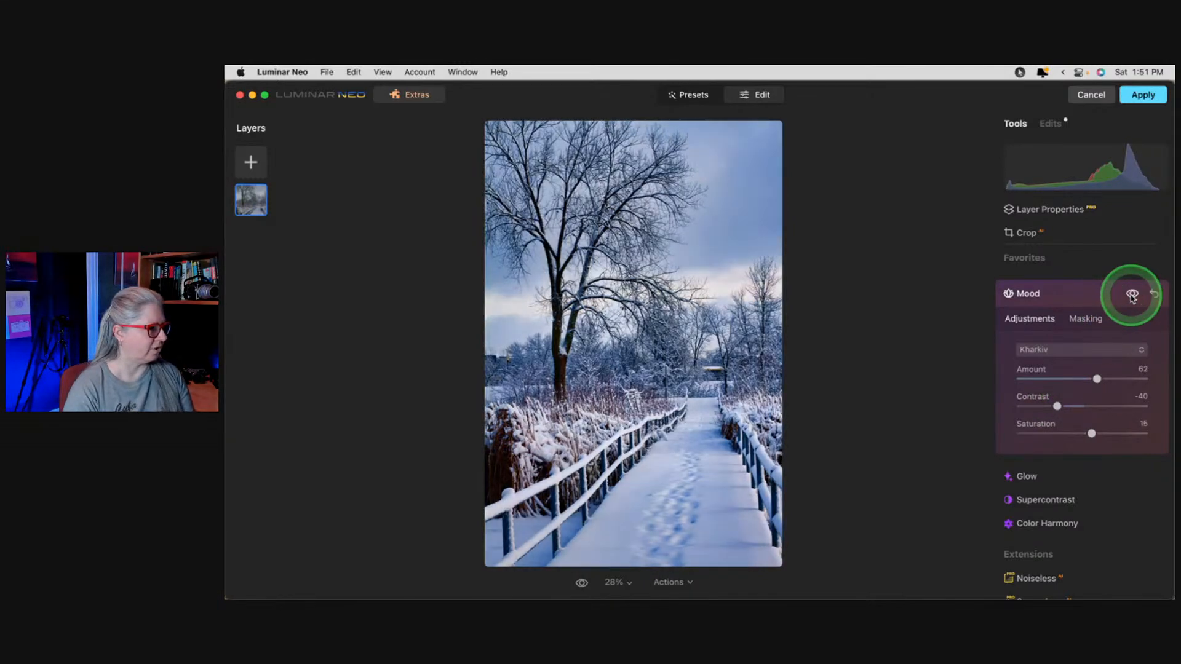
Brush the Mood effect off the bright sky near the horizon and the boardwalk, using the mask's Erase mode at strength 28.
click(1069, 488)
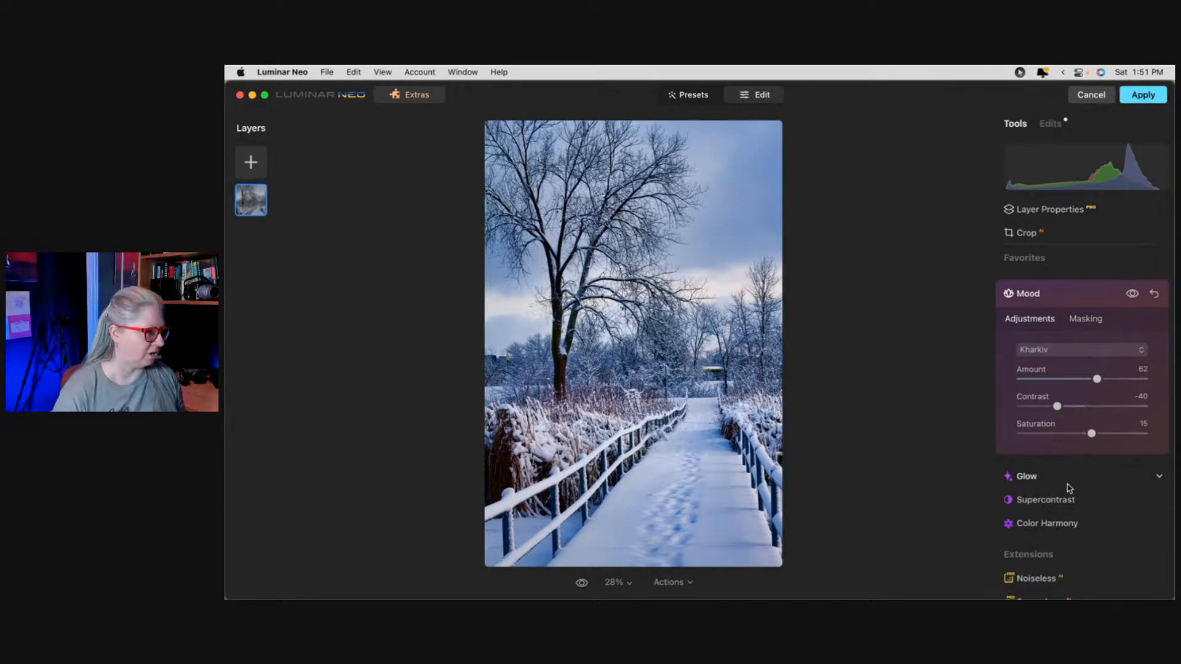
click(778, 450)
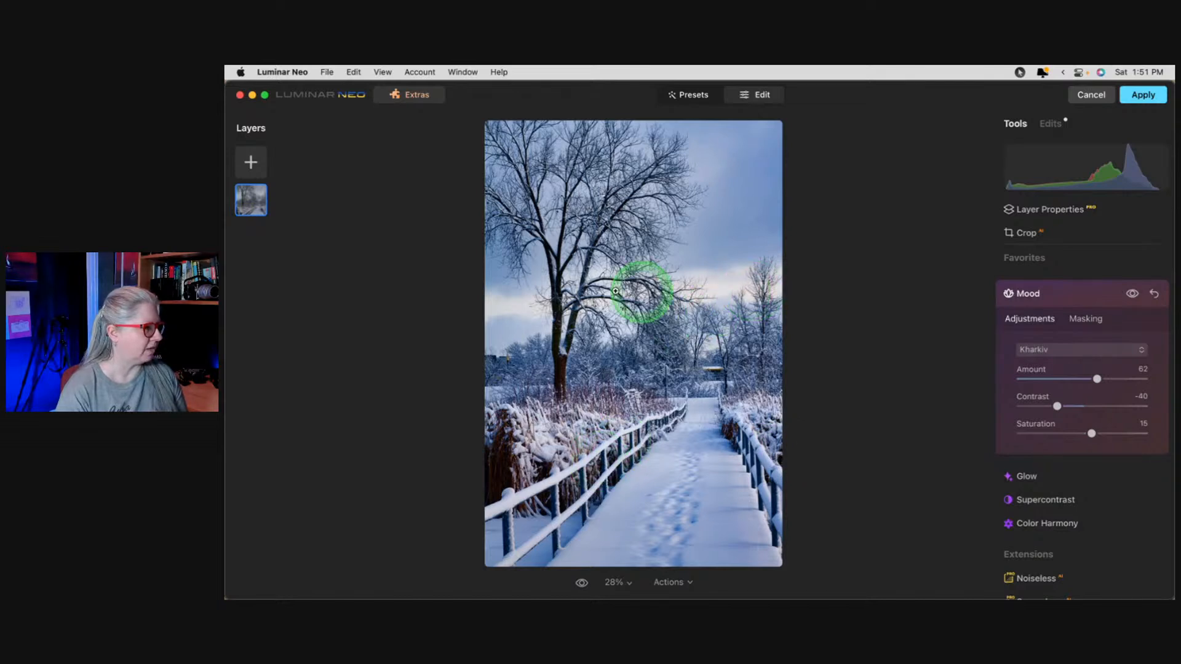
click(1099, 324)
click(1036, 343)
click(1054, 440)
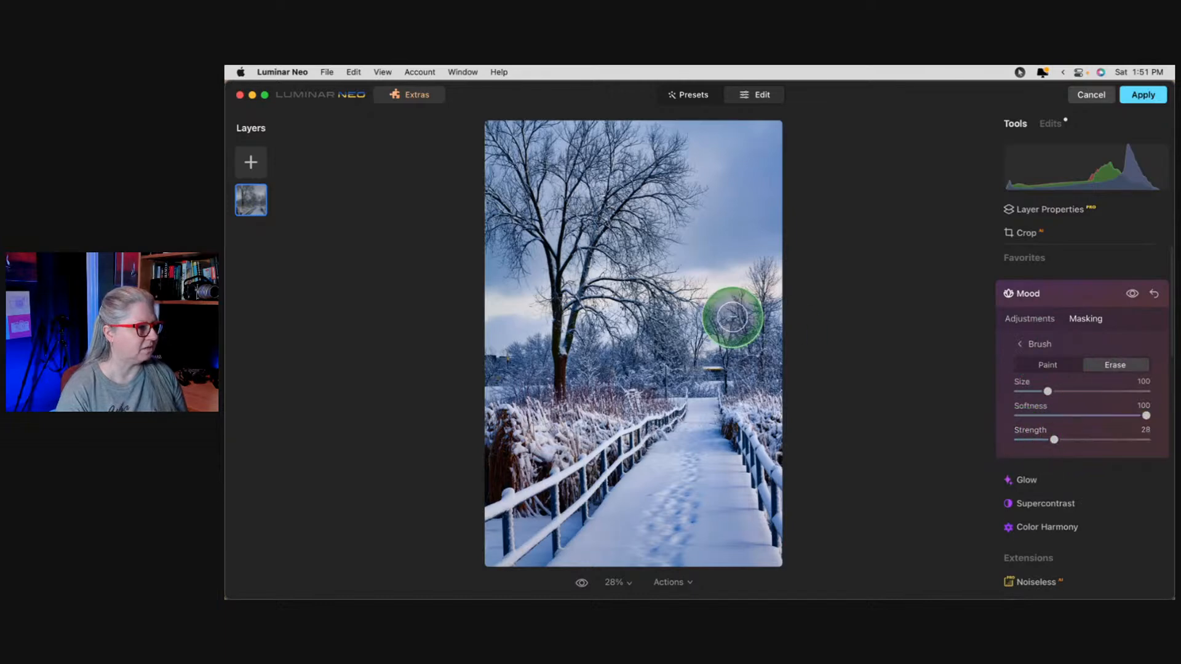
mouse_move(715, 286)
mouse_down()
mouse_move(490, 316)
mouse_move(718, 274)
mouse_move(860, 293)
mouse_up()
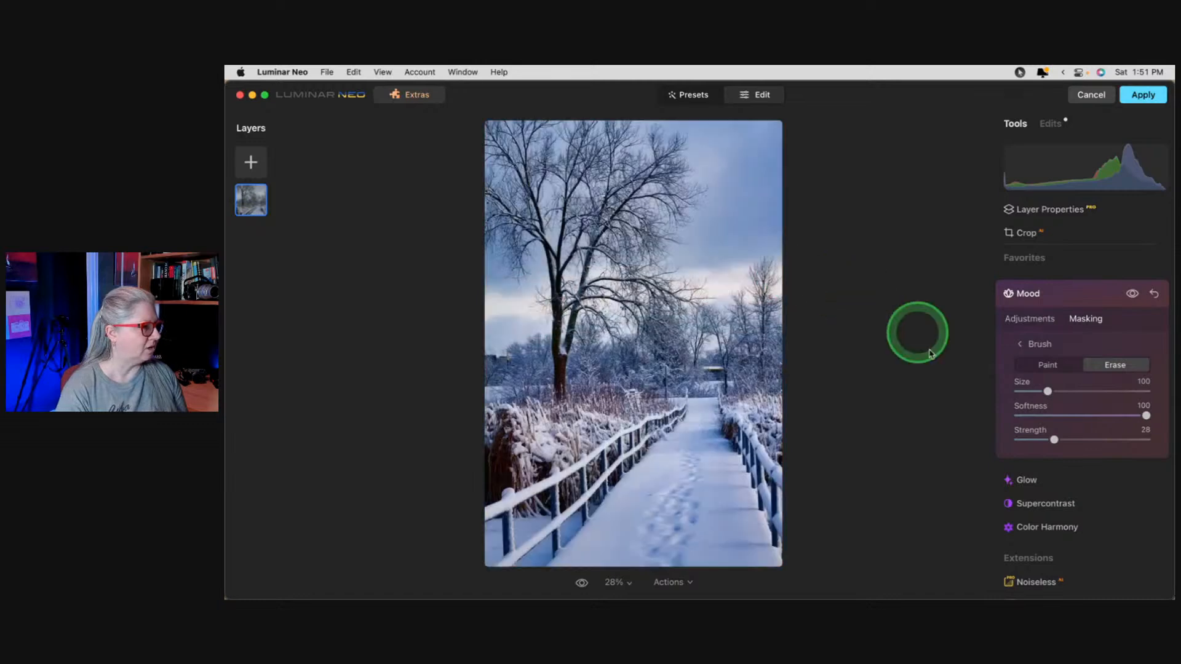
mouse_move(699, 424)
mouse_down()
mouse_move(719, 504)
mouse_move(675, 415)
mouse_move(643, 503)
mouse_move(647, 491)
mouse_move(683, 495)
mouse_move(707, 460)
mouse_move(702, 398)
mouse_move(728, 497)
mouse_move(683, 529)
mouse_move(627, 514)
mouse_up()
mouse_move(698, 422)
mouse_down()
mouse_move(701, 495)
mouse_move(690, 439)
mouse_move(655, 525)
mouse_move(700, 401)
mouse_up()
drag(749, 285, 556, 301)
mouse_move(497, 310)
mouse_down()
mouse_move(707, 285)
mouse_move(812, 289)
mouse_up()
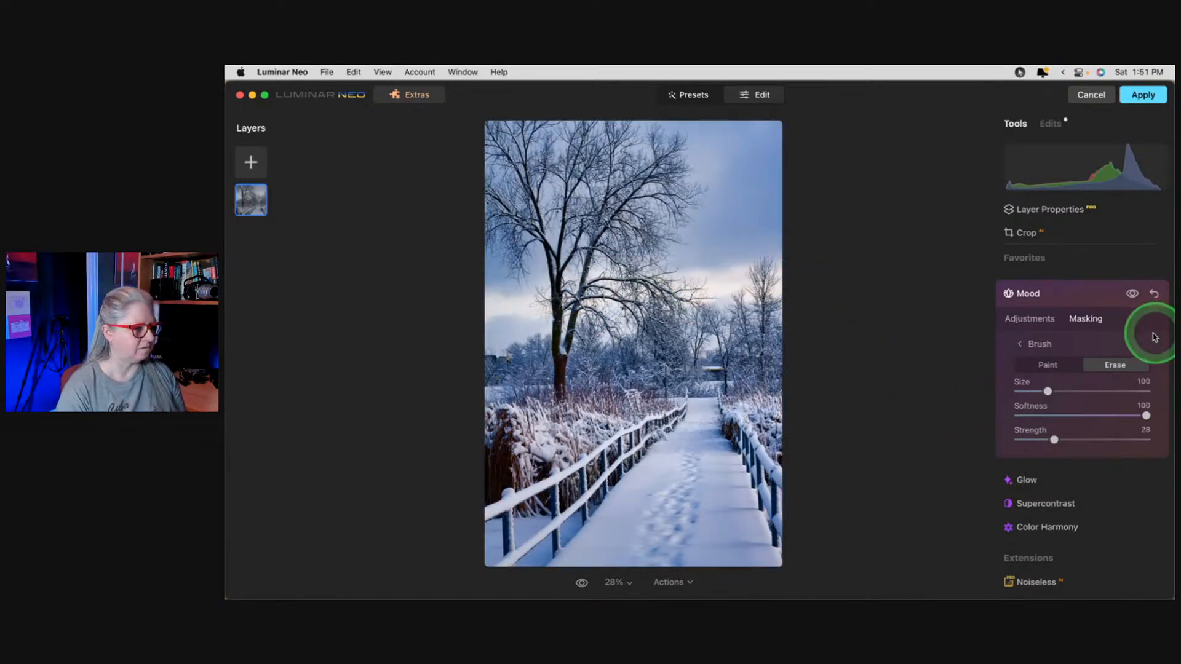
Erase more of the Mood effect from the bright horizon sky and the boardwalk at strength 77, and compare the photo with and without it.
click(1133, 294)
drag(1054, 440, 1118, 440)
mouse_move(699, 293)
mouse_down()
mouse_move(751, 298)
mouse_move(667, 290)
mouse_move(492, 314)
mouse_up()
mouse_move(699, 409)
mouse_down()
mouse_move(696, 441)
mouse_move(690, 419)
mouse_move(648, 501)
mouse_move(701, 418)
mouse_move(713, 503)
mouse_up()
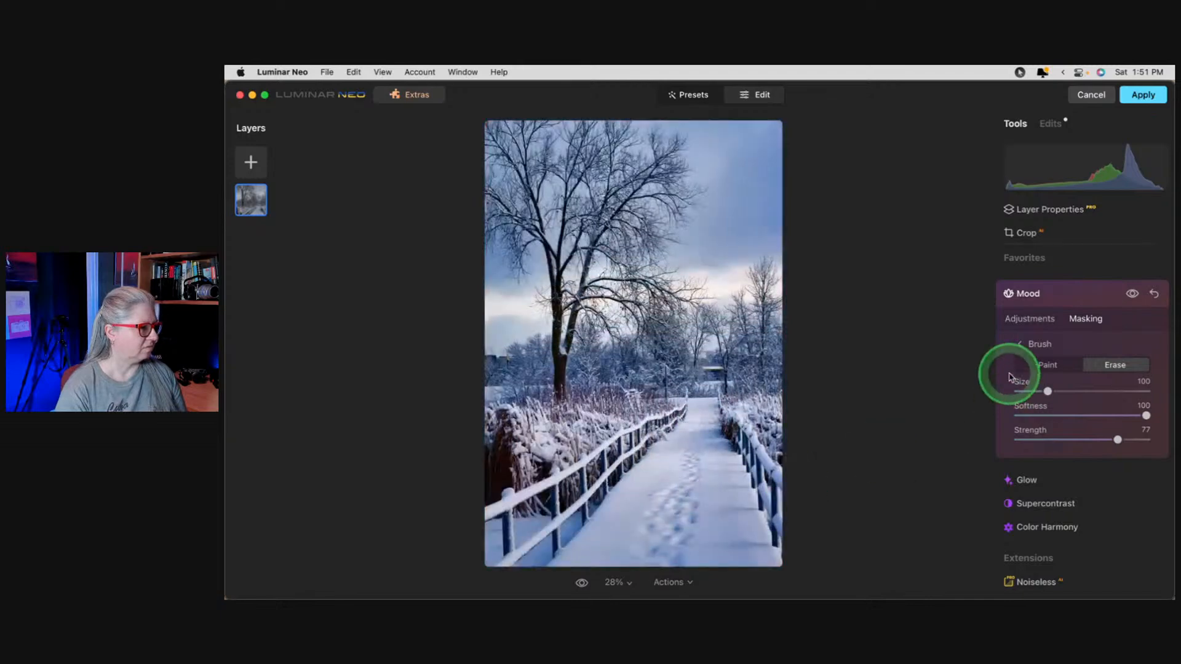
click(1132, 295)
click(1132, 294)
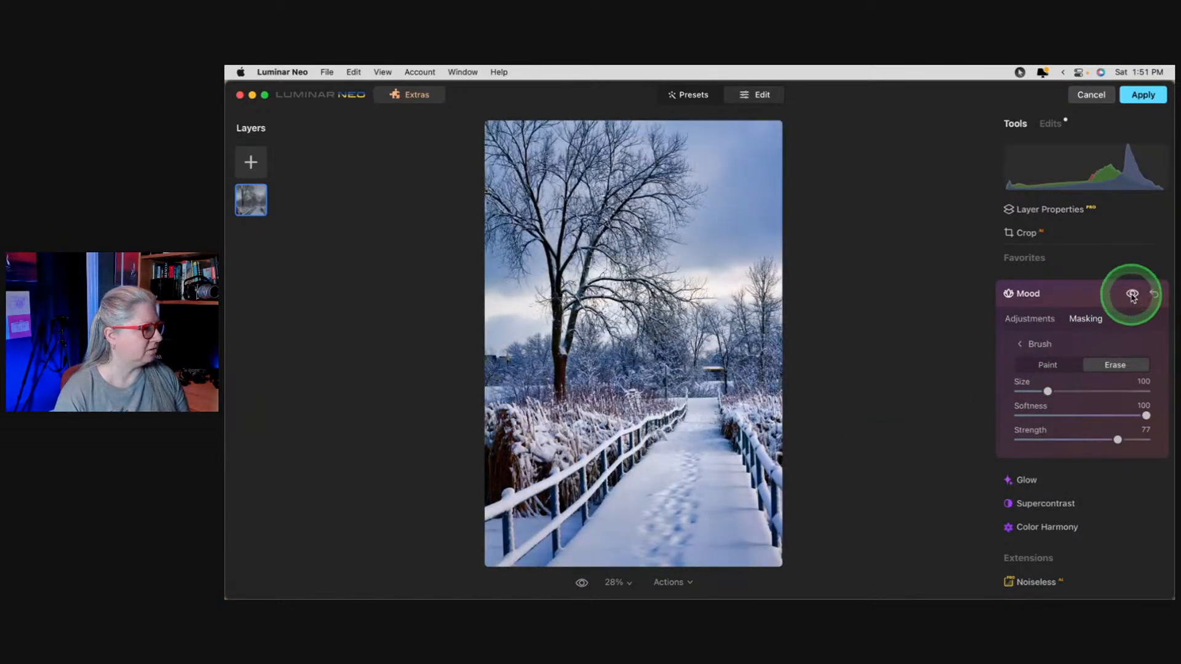
click(1133, 295)
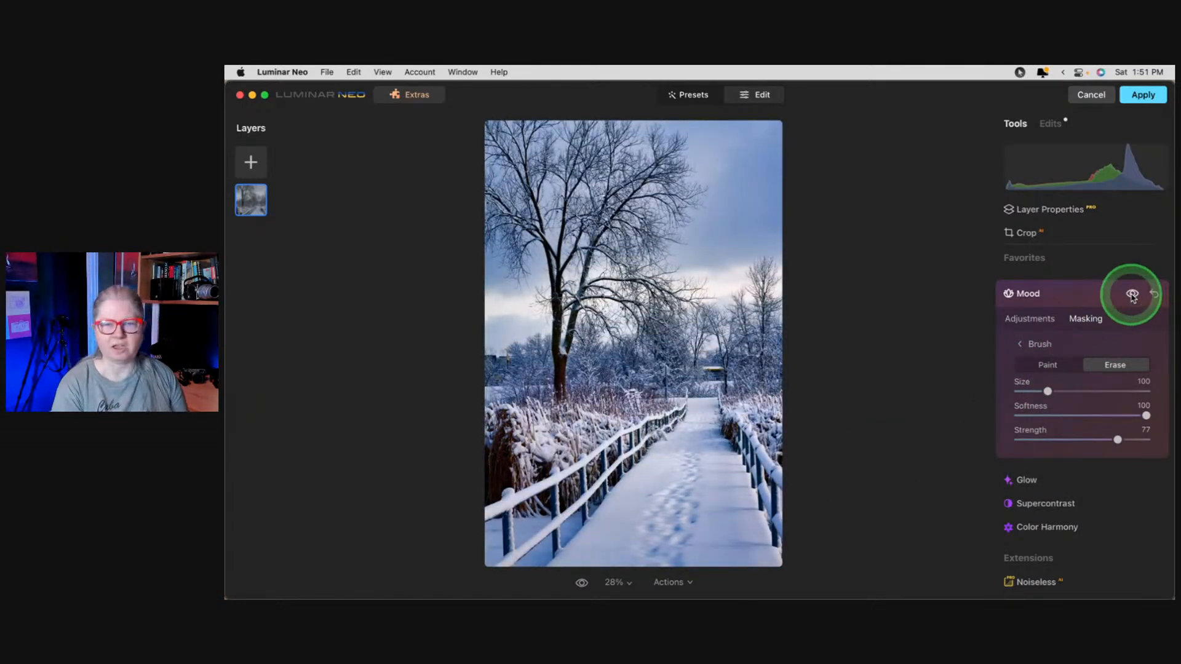
click(1072, 295)
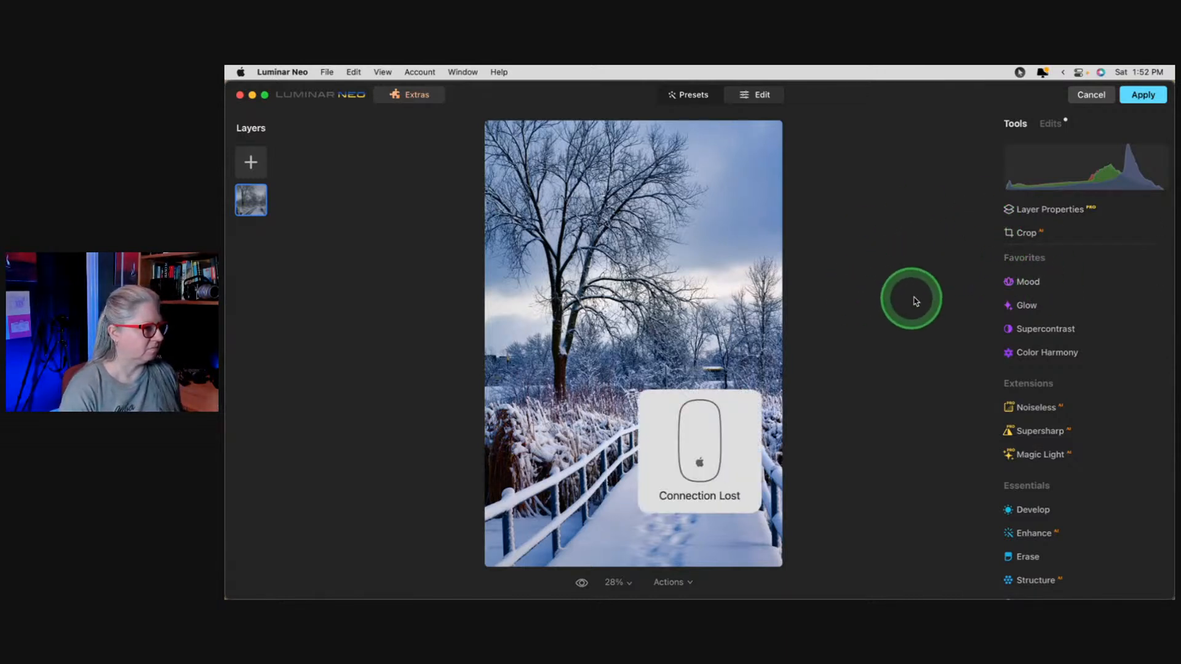
Add an Orton Effect glow with an amount of 33 and brightness of -53.
click(1028, 303)
click(1053, 374)
click(1073, 421)
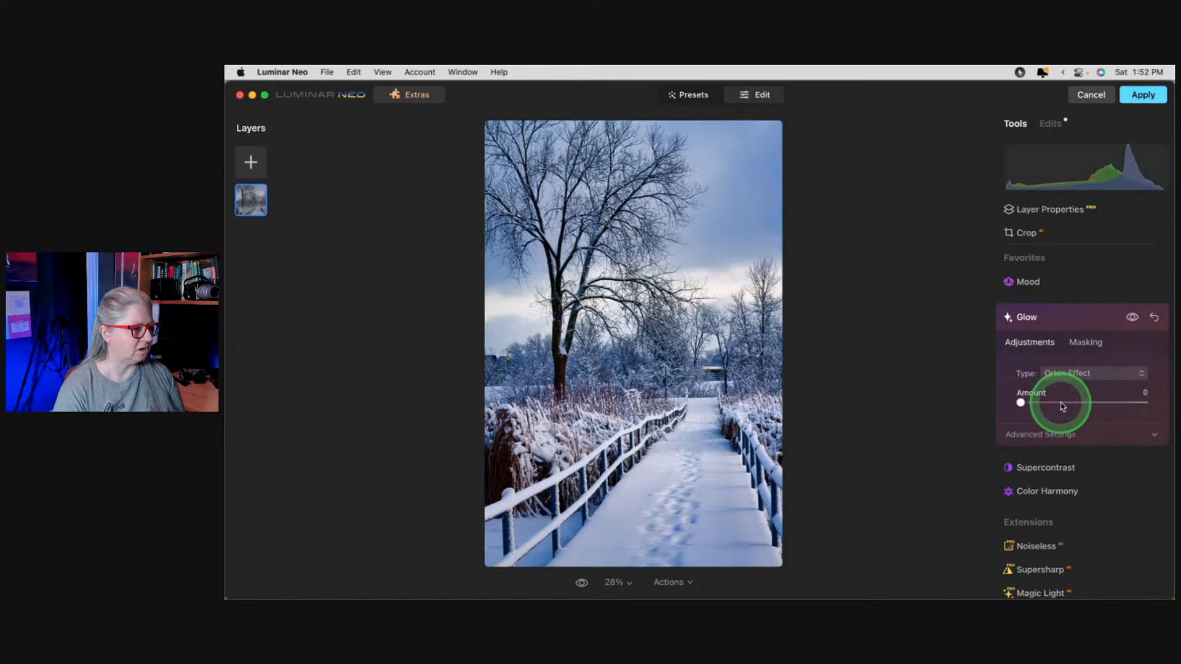
click(1062, 402)
click(1049, 435)
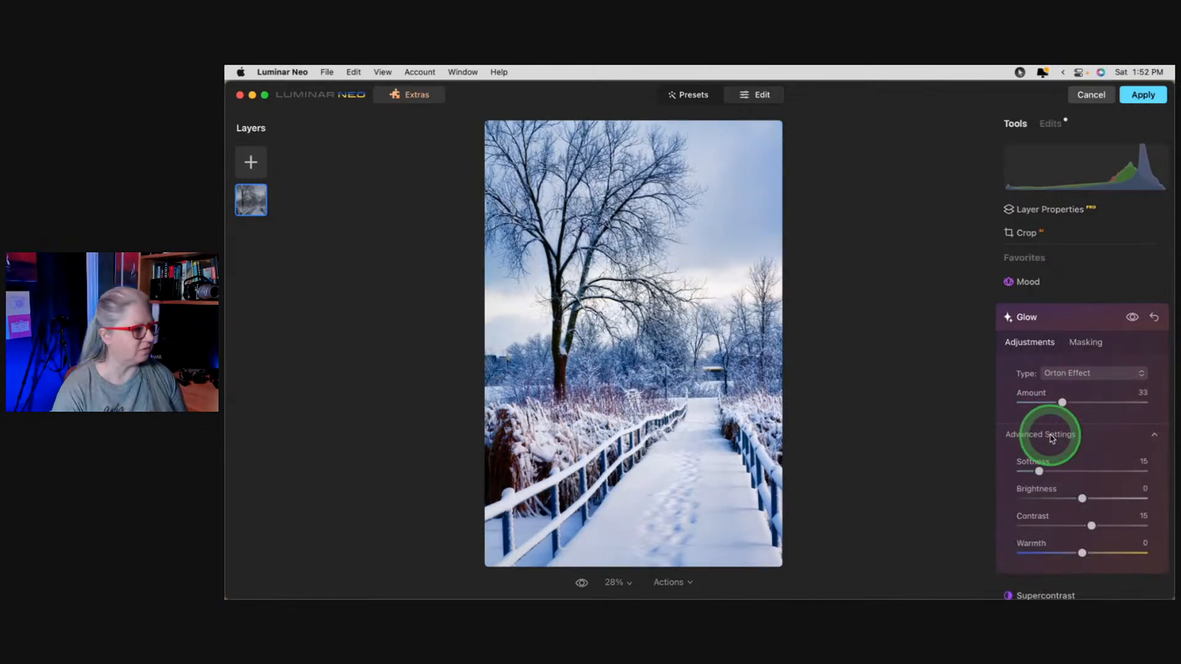
mouse_move(1062, 402)
mouse_down()
mouse_move(1090, 404)
mouse_move(1063, 402)
mouse_up()
drag(1090, 525, 1050, 500)
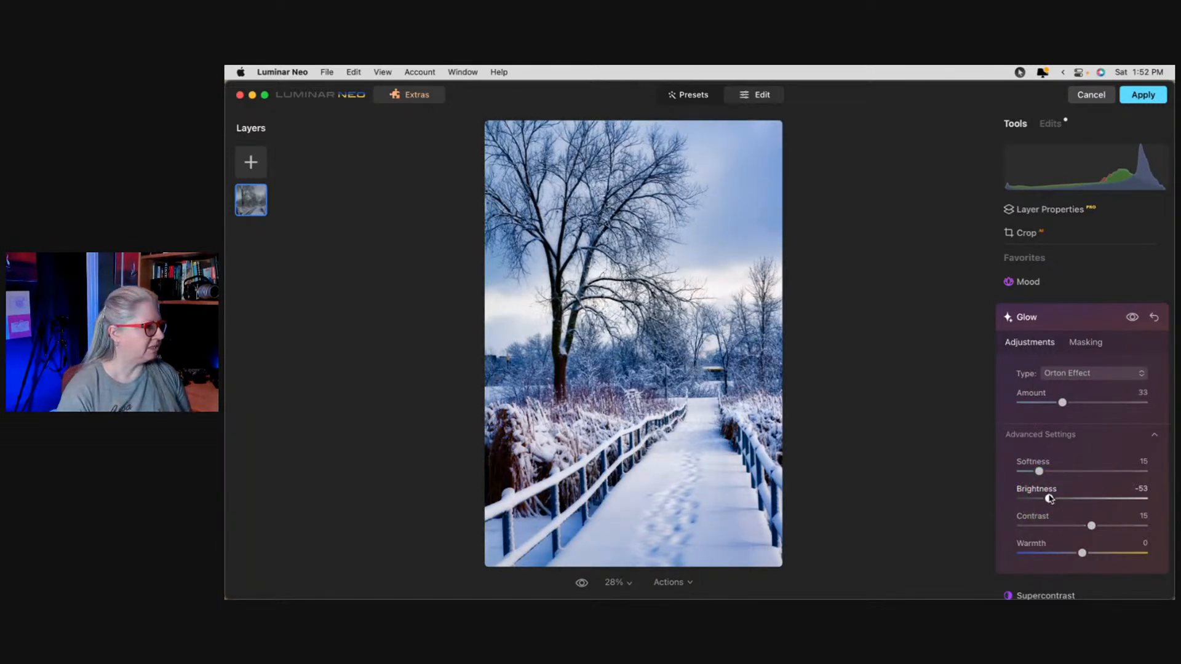
click(1050, 499)
click(735, 343)
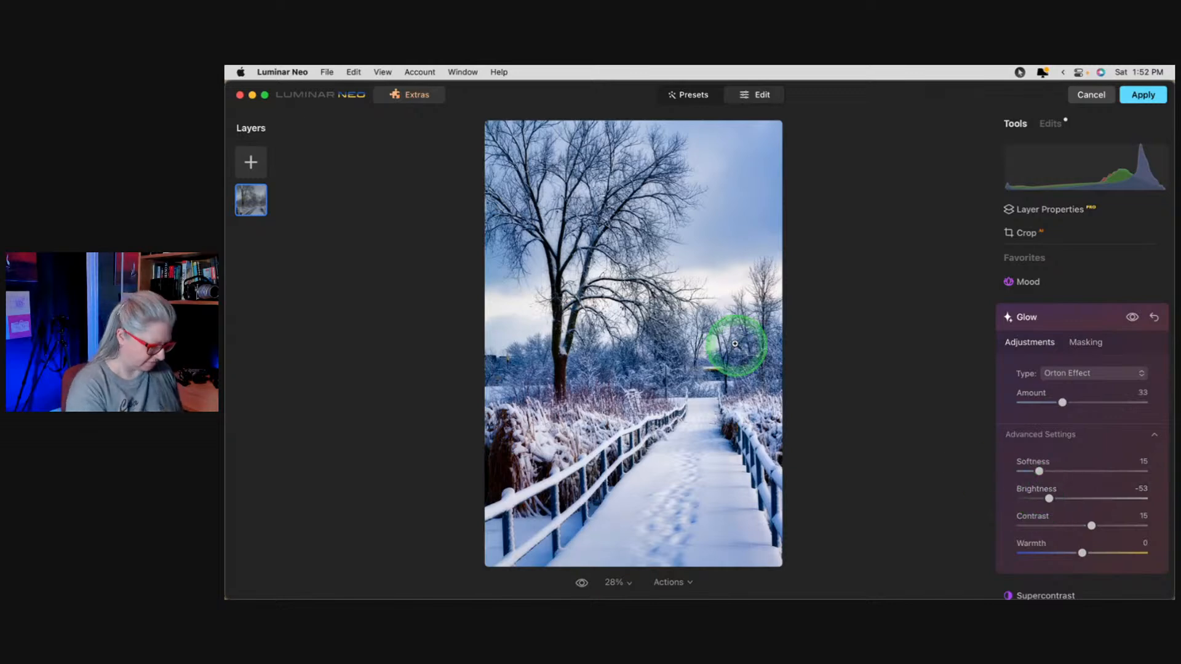
Inspect the glow on the tree at closer zoom, try the Orton Effect Soft type and return to Orton Effect.
key(super+equal)
key(super+equal)
key(super+equal)
drag(773, 253, 769, 352)
click(1132, 318)
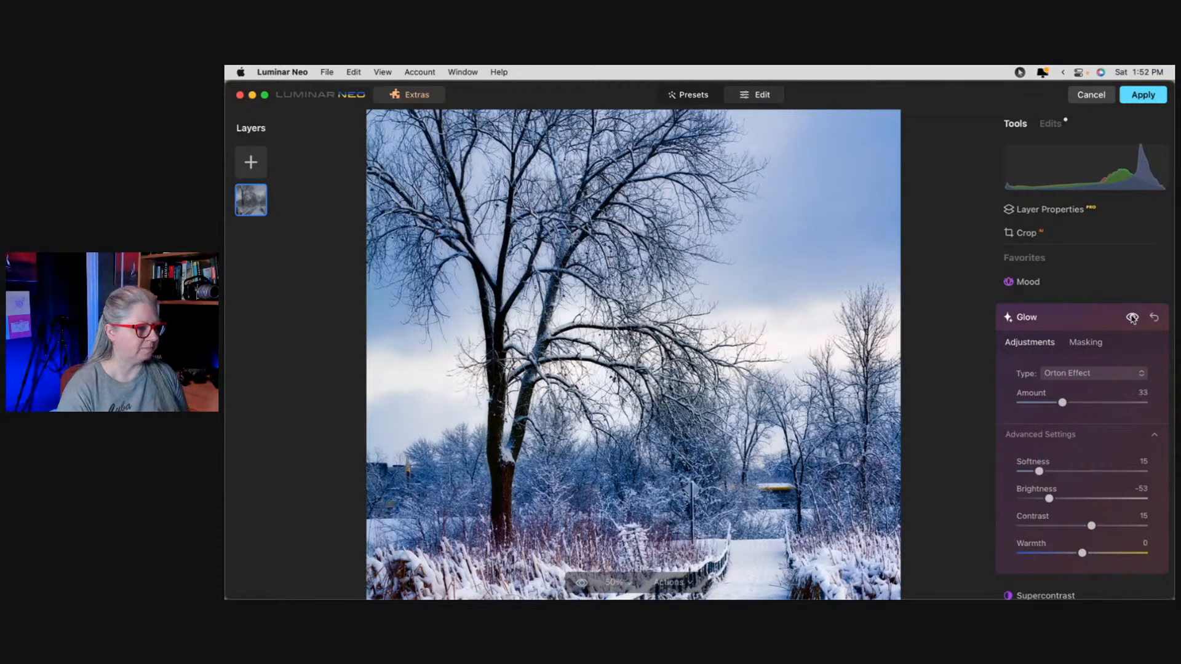
click(1092, 373)
click(1075, 430)
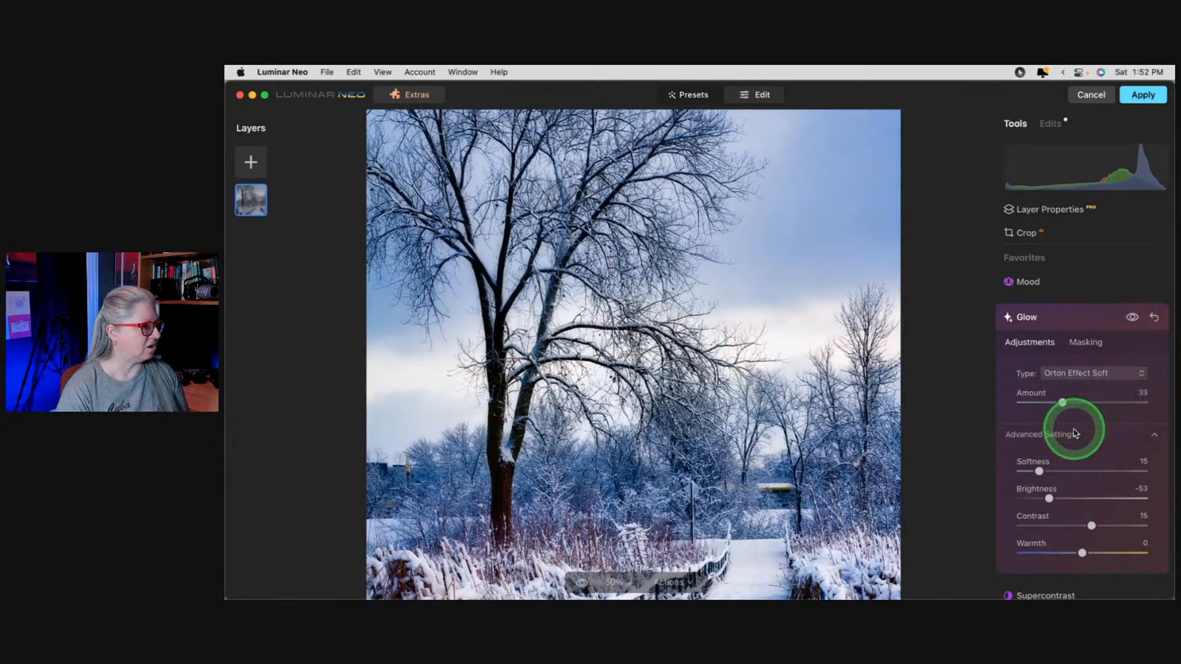
click(1076, 375)
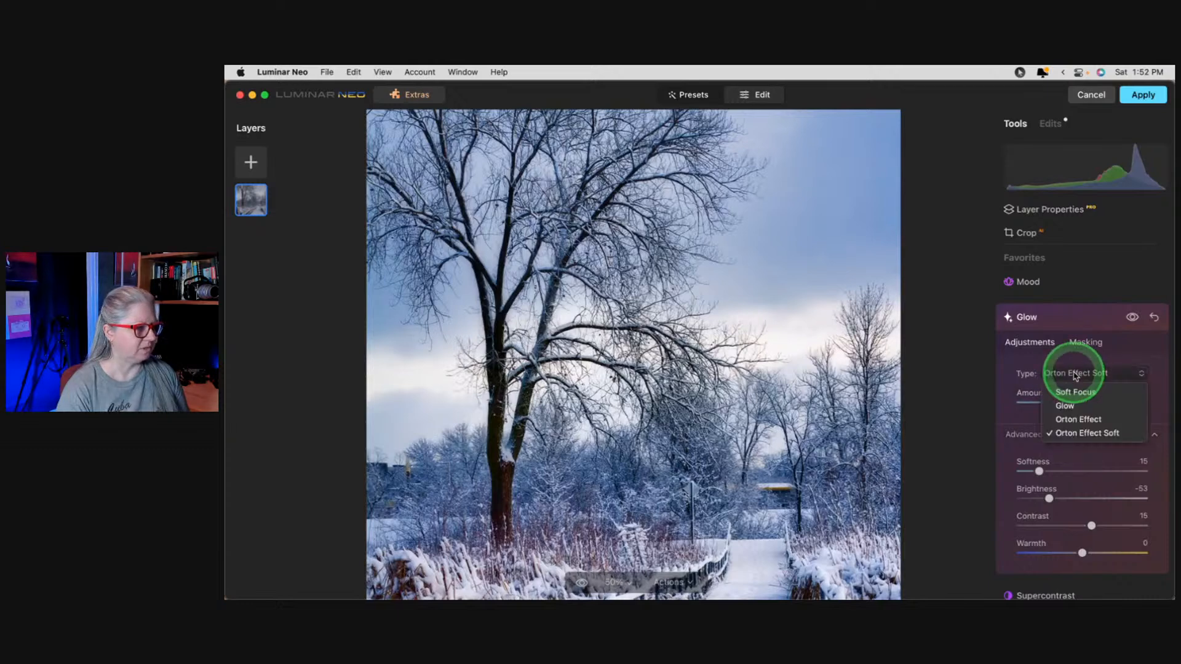
click(1077, 419)
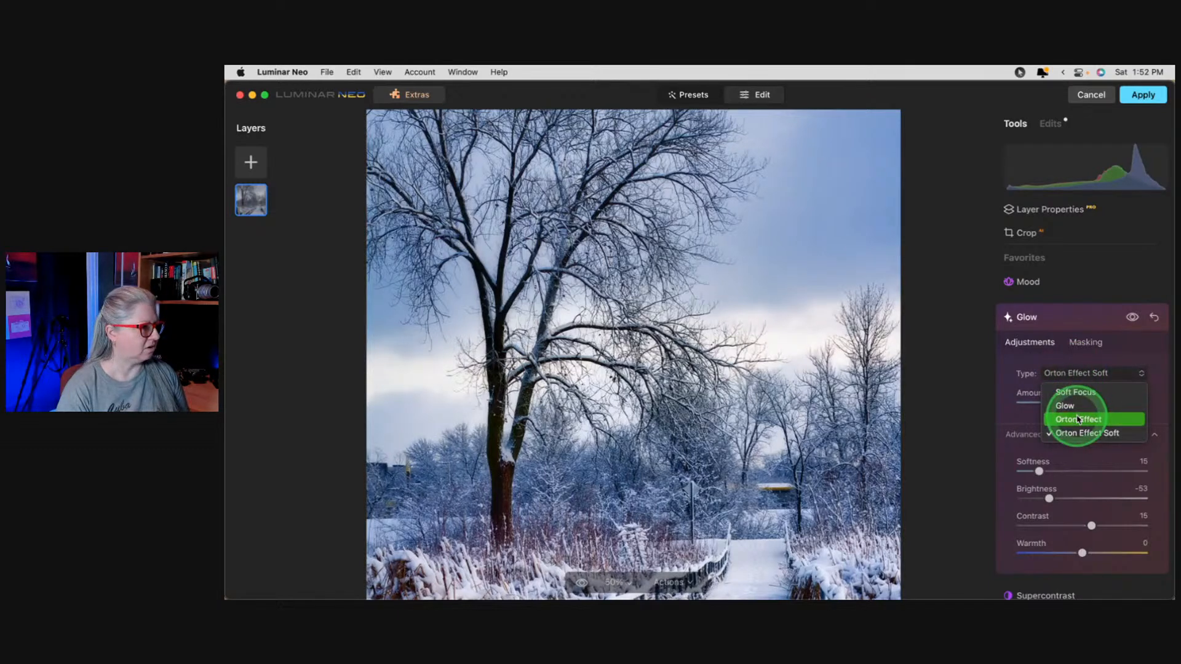
click(1095, 319)
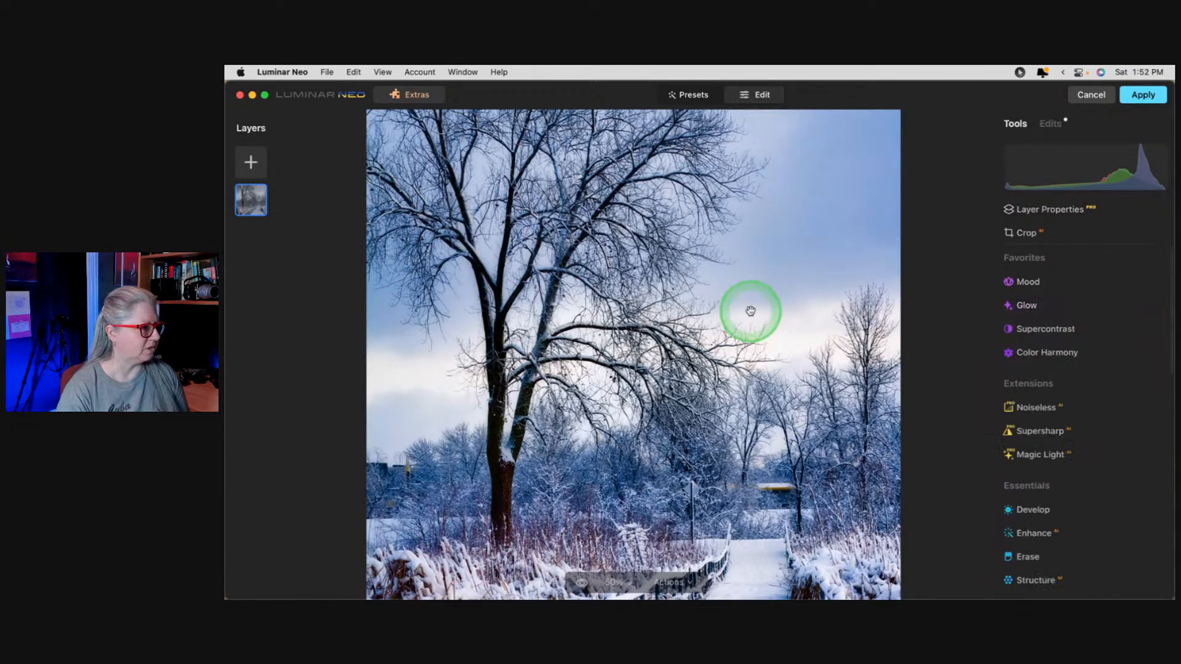
click(749, 312)
Try the Mystical effect on the photo and reset its amount to 0.
scroll(1045, 387, down, 2)
scroll(1048, 386, down, 15)
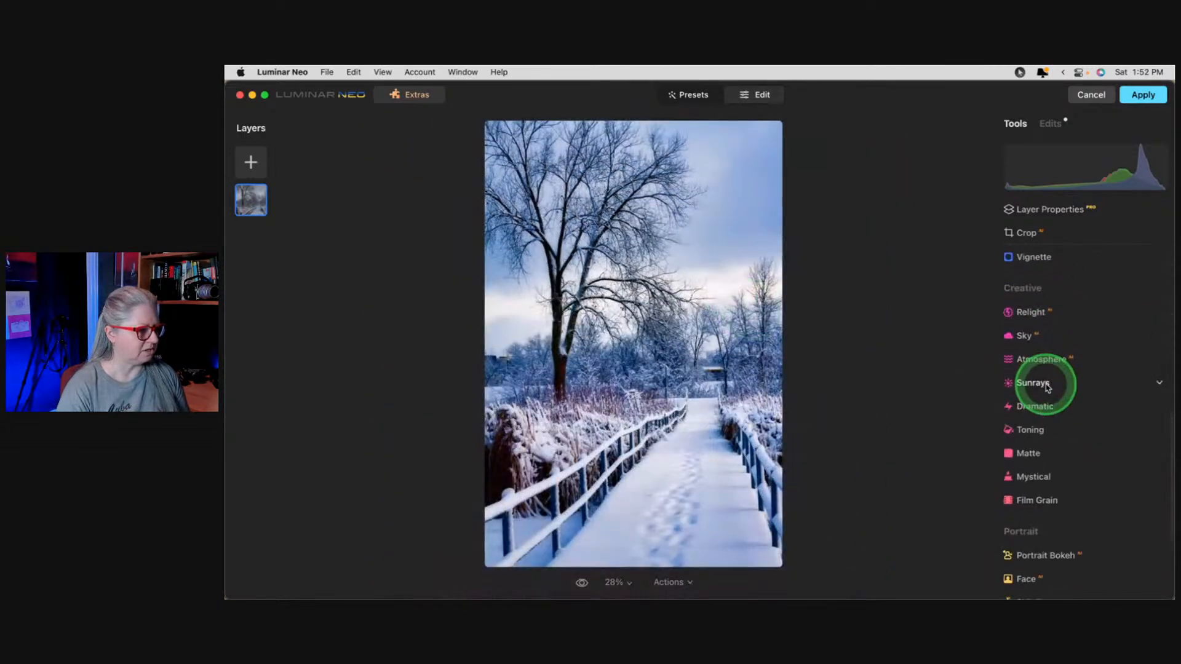
click(1039, 368)
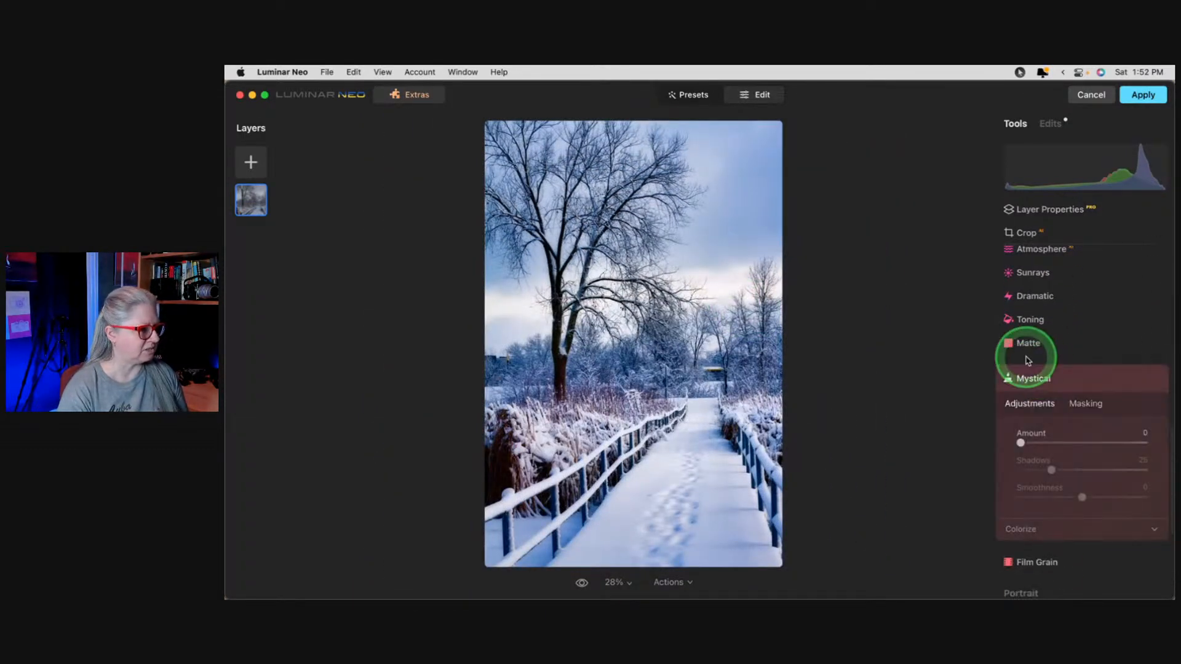
drag(1070, 442, 822, 443)
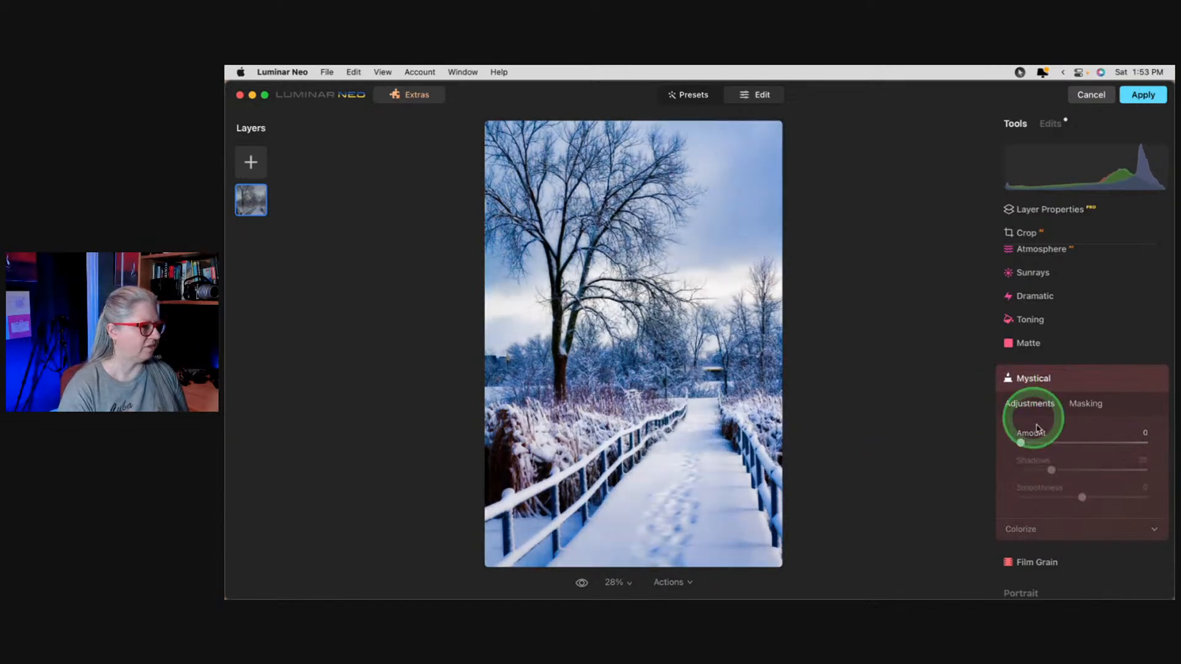
click(1102, 385)
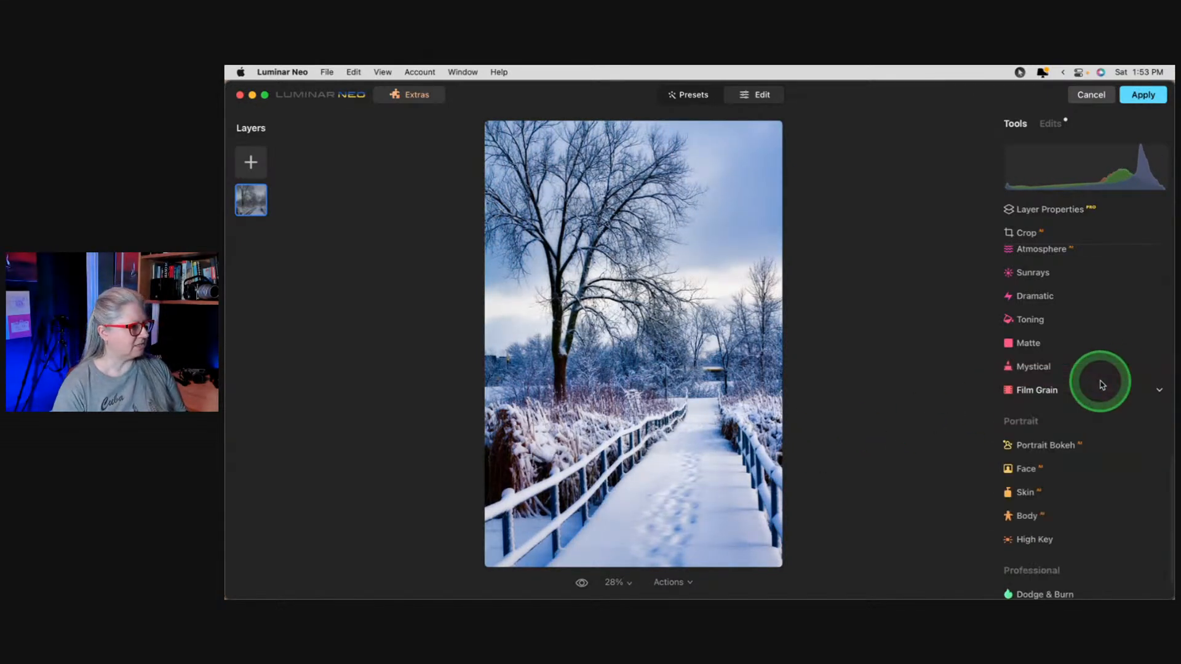
Compare the edited photo with the original, and apply the edits to return it to Lightroom Classic.
key(backslash)
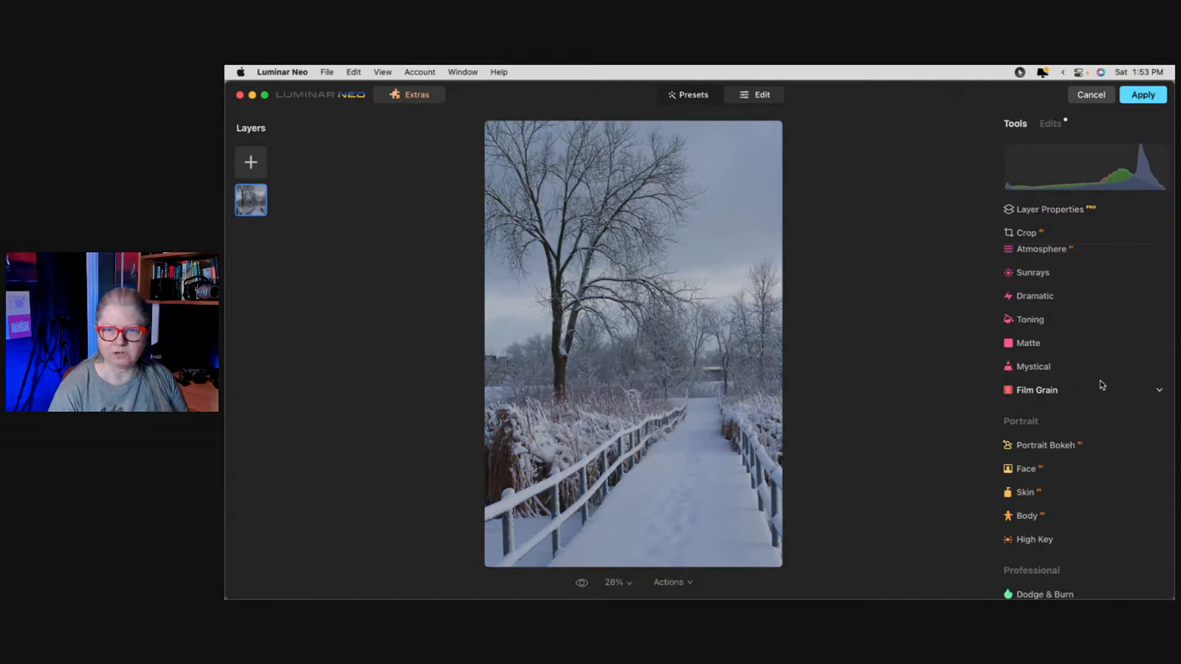
key(backslash)
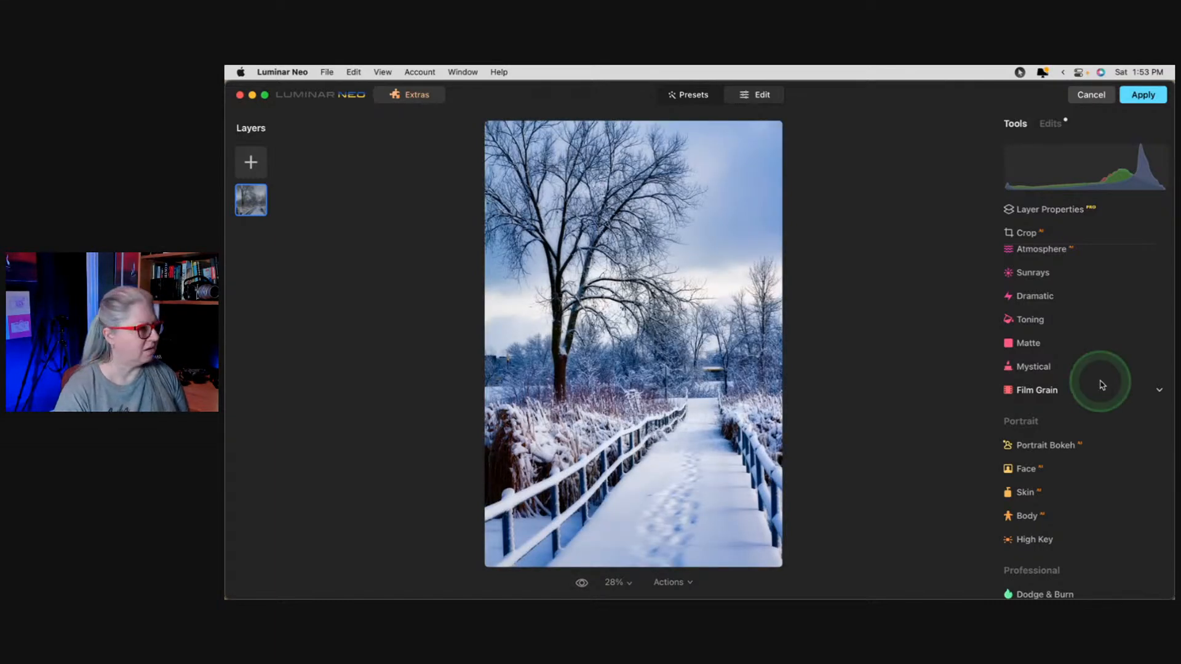
click(1141, 95)
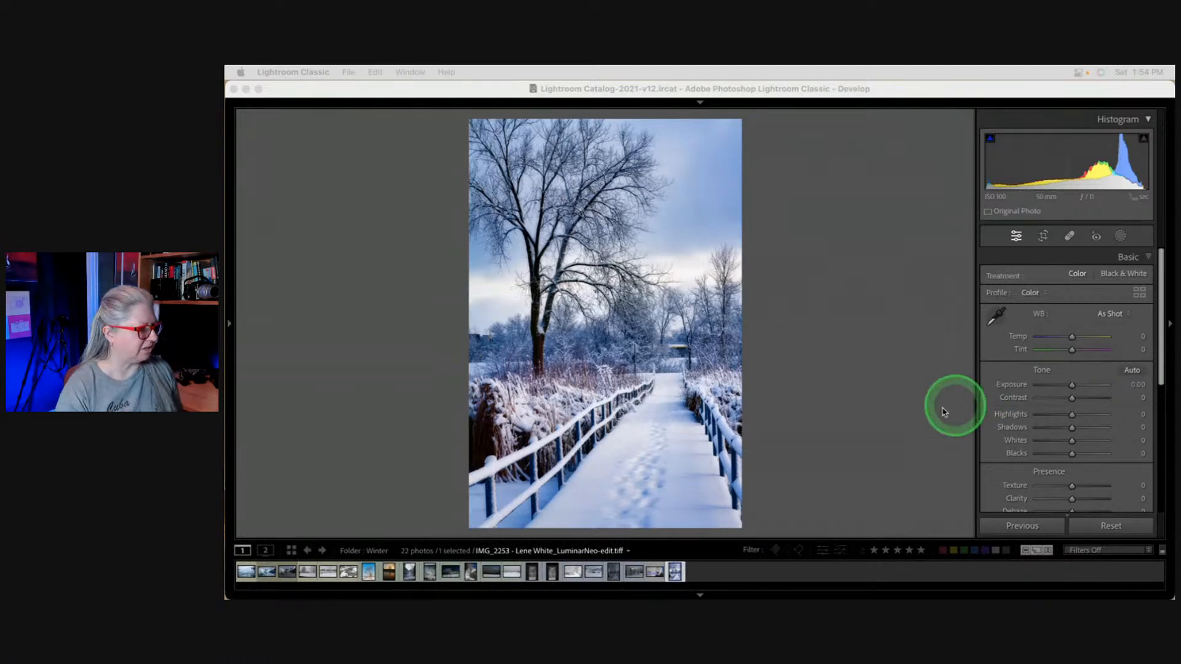
Move the dark IMG_2253 original beside its Luminar Neo edit in the library grid and open the original in Develop.
click(851, 329)
key(g)
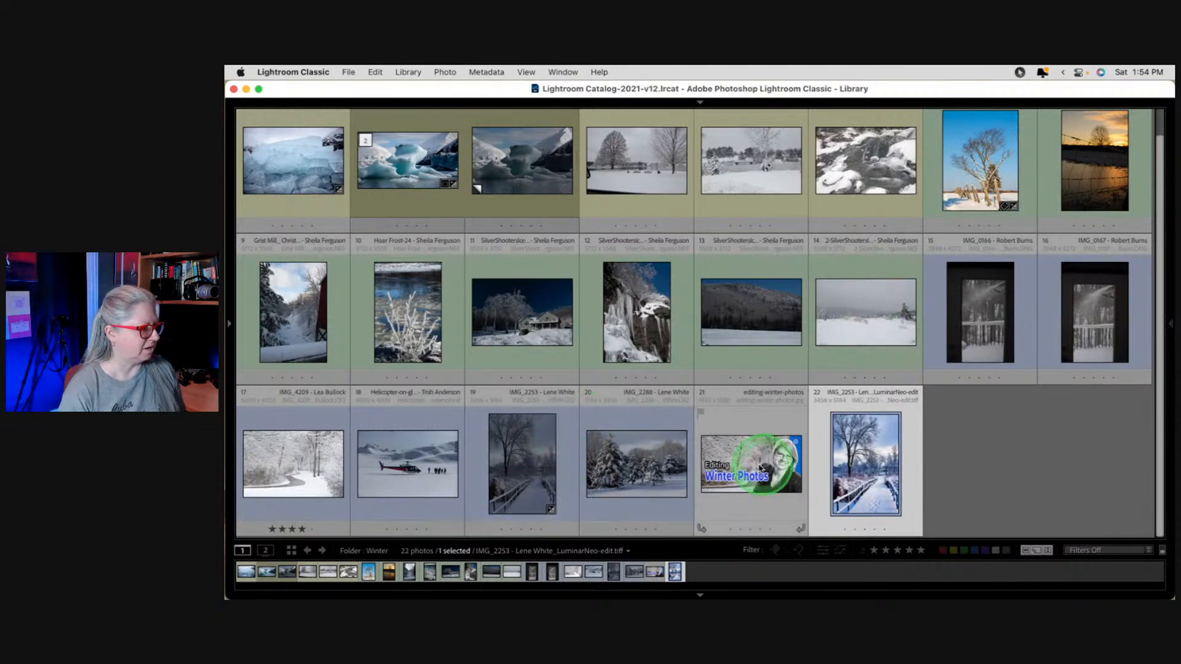
drag(767, 470, 800, 470)
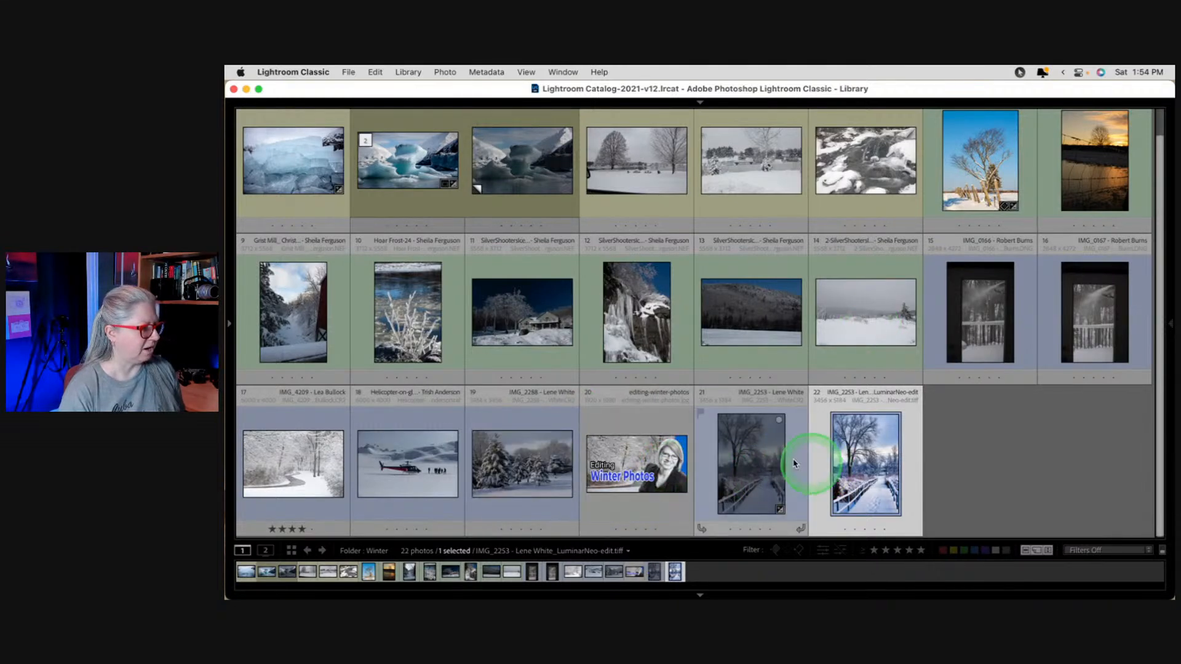
double_click(744, 471)
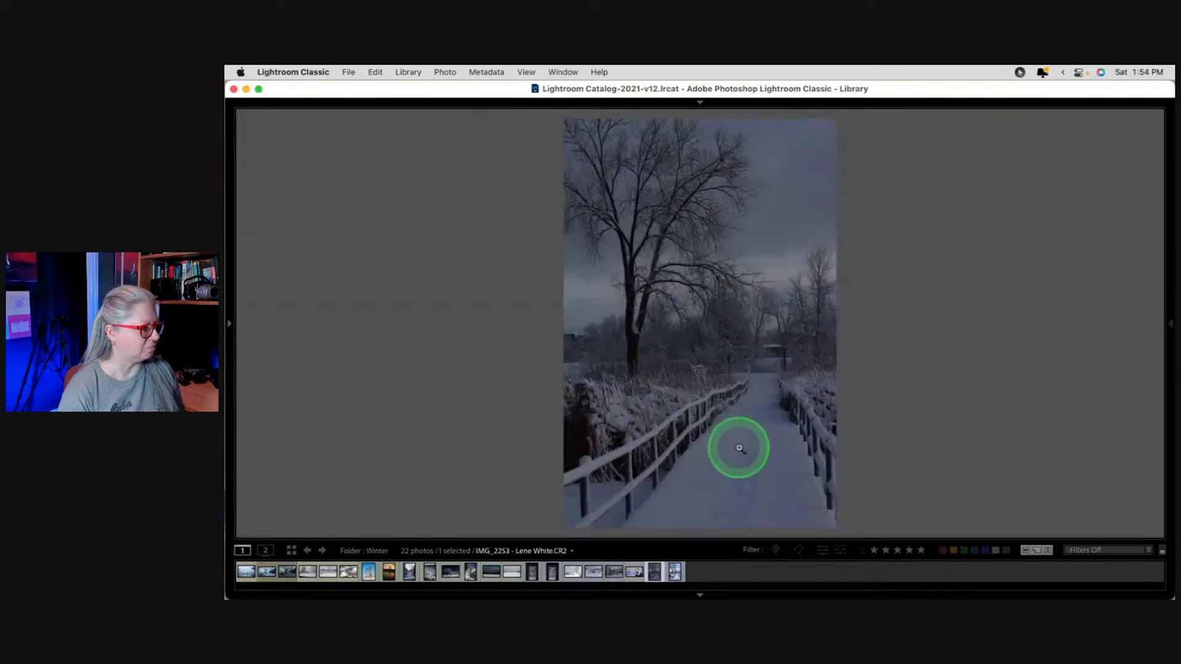
key(d)
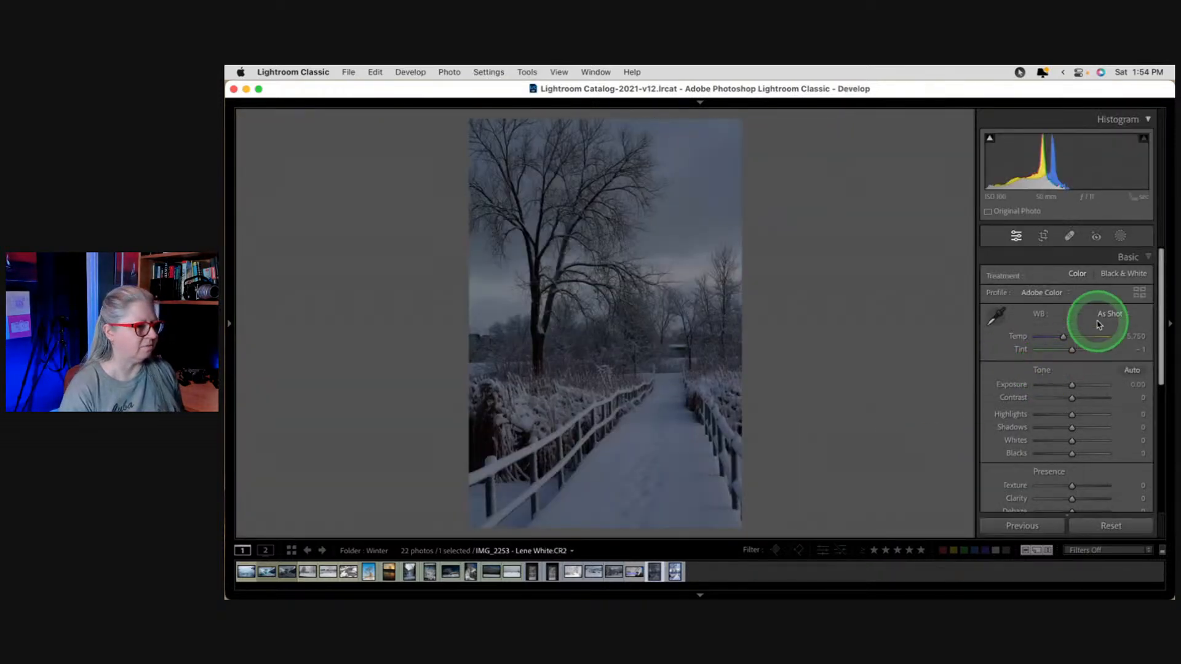
Apply the Camera Landscape profile to the original and set whites to +70, blacks to -6 and exposure to +0.45.
click(1139, 293)
click(1109, 394)
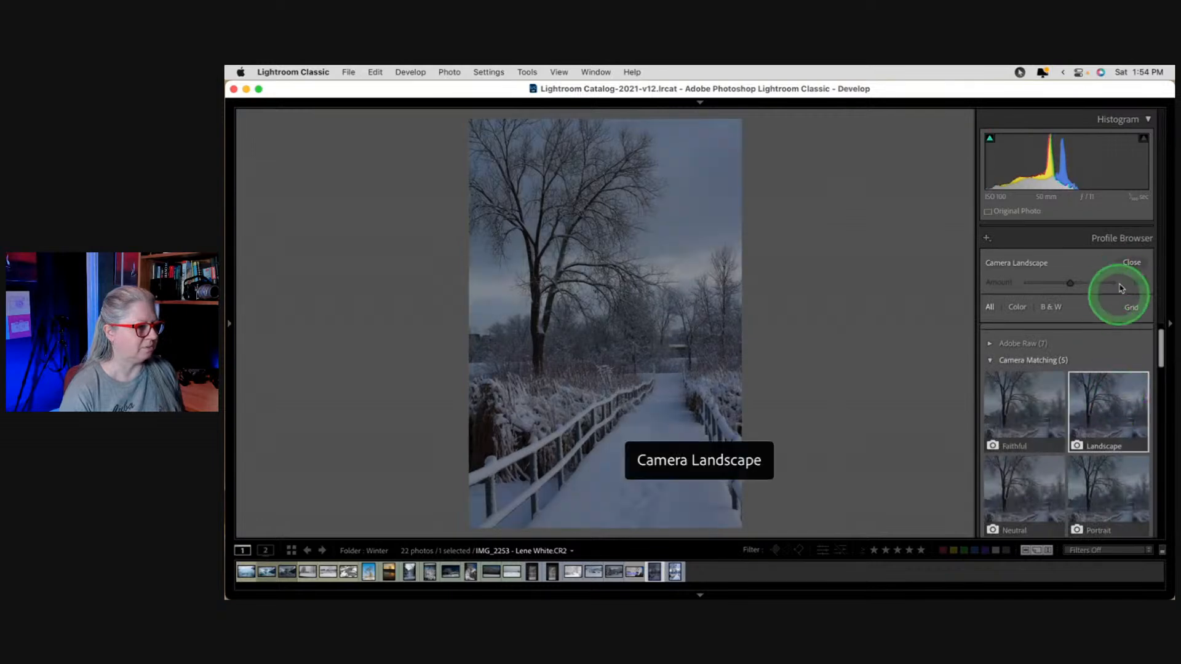
click(1131, 263)
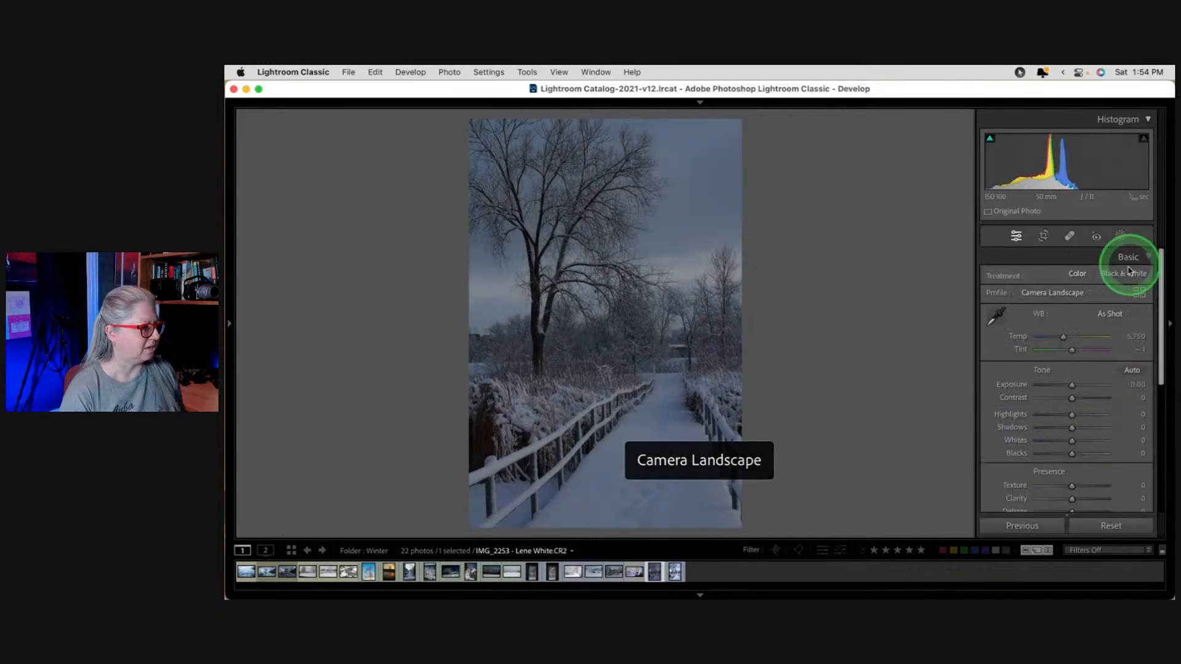
shift+double_click(1018, 440)
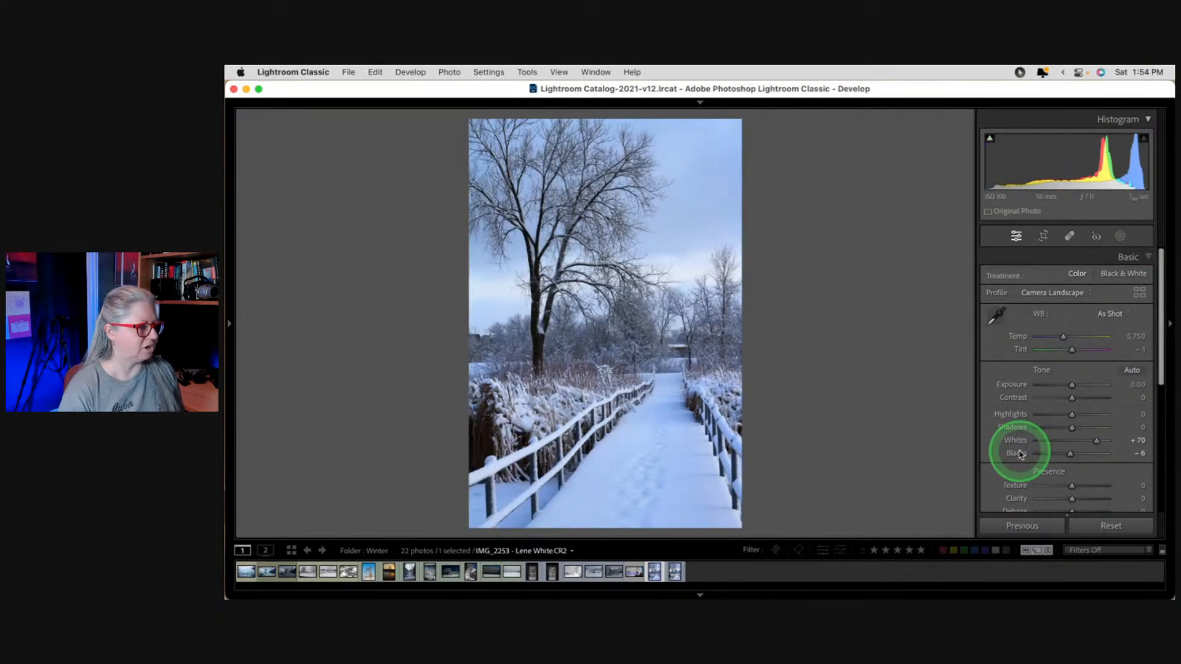
drag(1071, 385, 1075, 386)
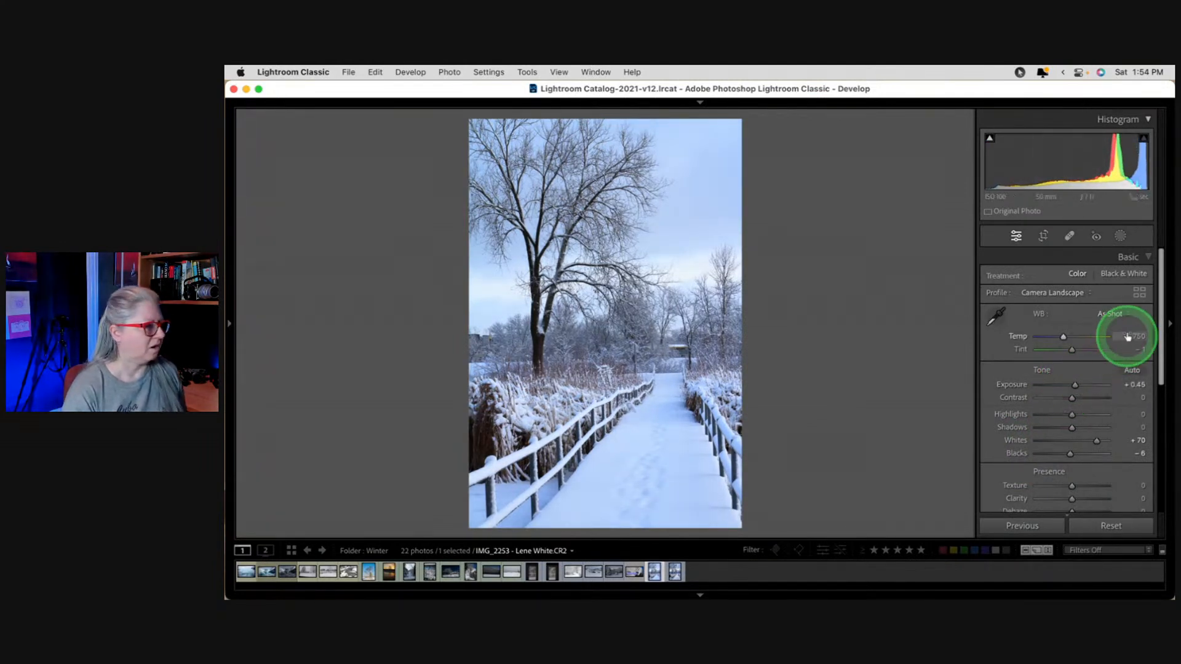
Set the original's white balance to Daylight at 5,500 and adjust its tint to -6.
click(1110, 314)
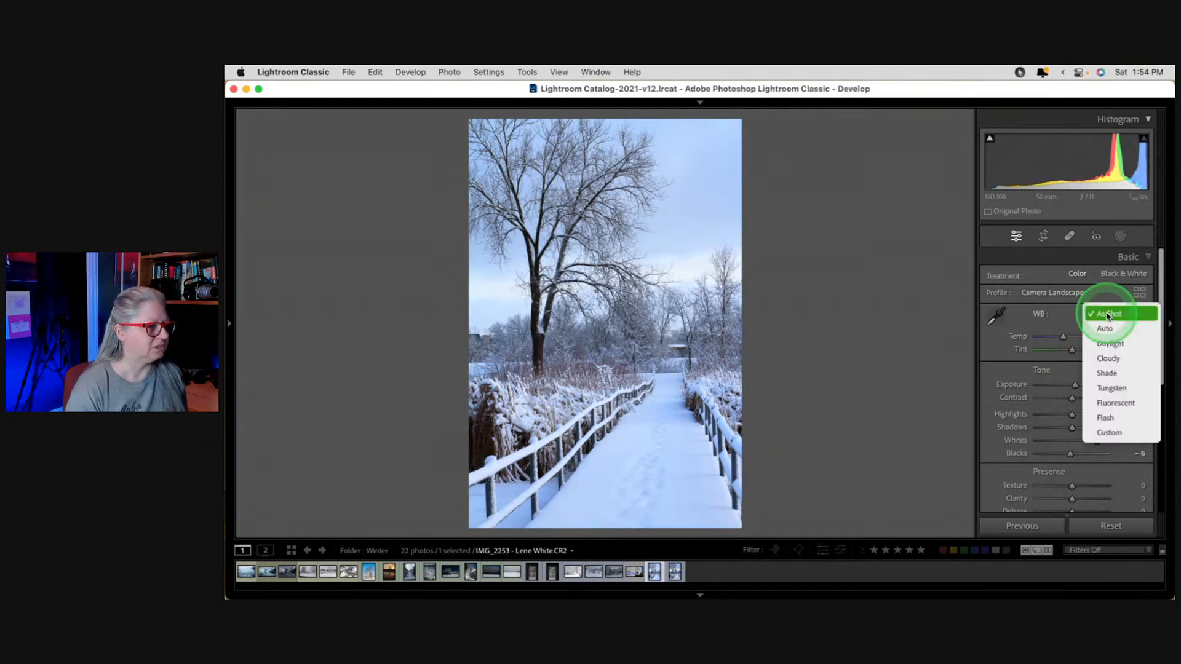
click(1112, 345)
mouse_move(1133, 350)
mouse_down()
mouse_move(1121, 349)
mouse_move(1131, 350)
mouse_up()
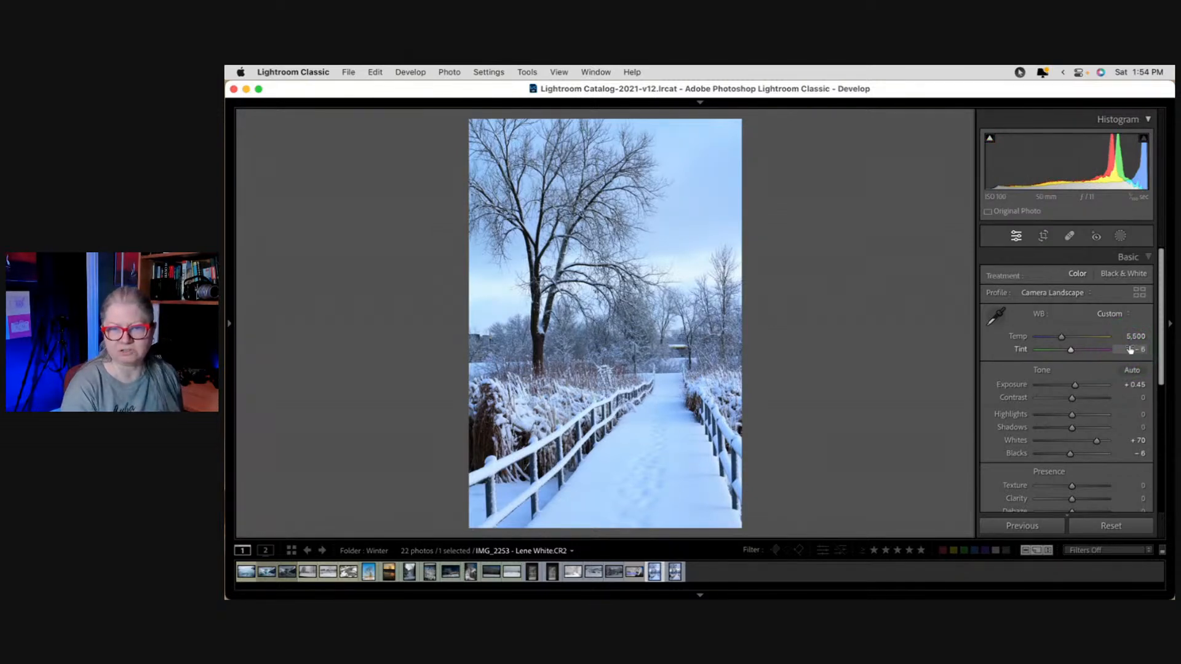
Compare the Luminar Neo edited TIFF with the adjusted CR2 original.
key(Right)
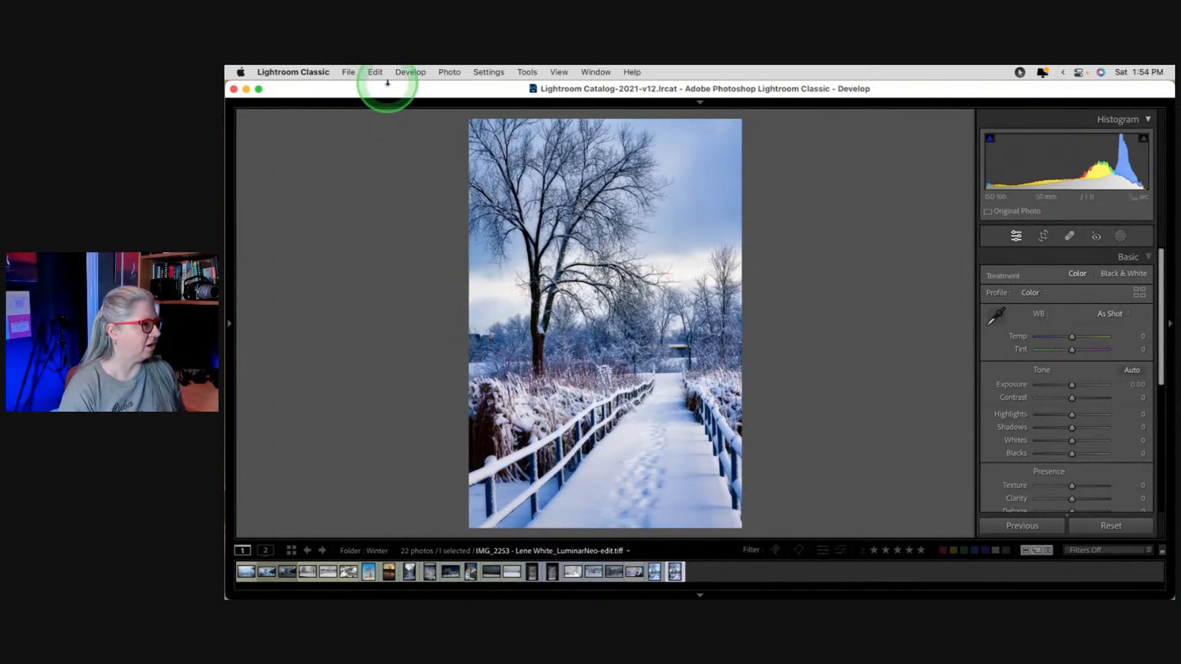
click(411, 71)
click(378, 72)
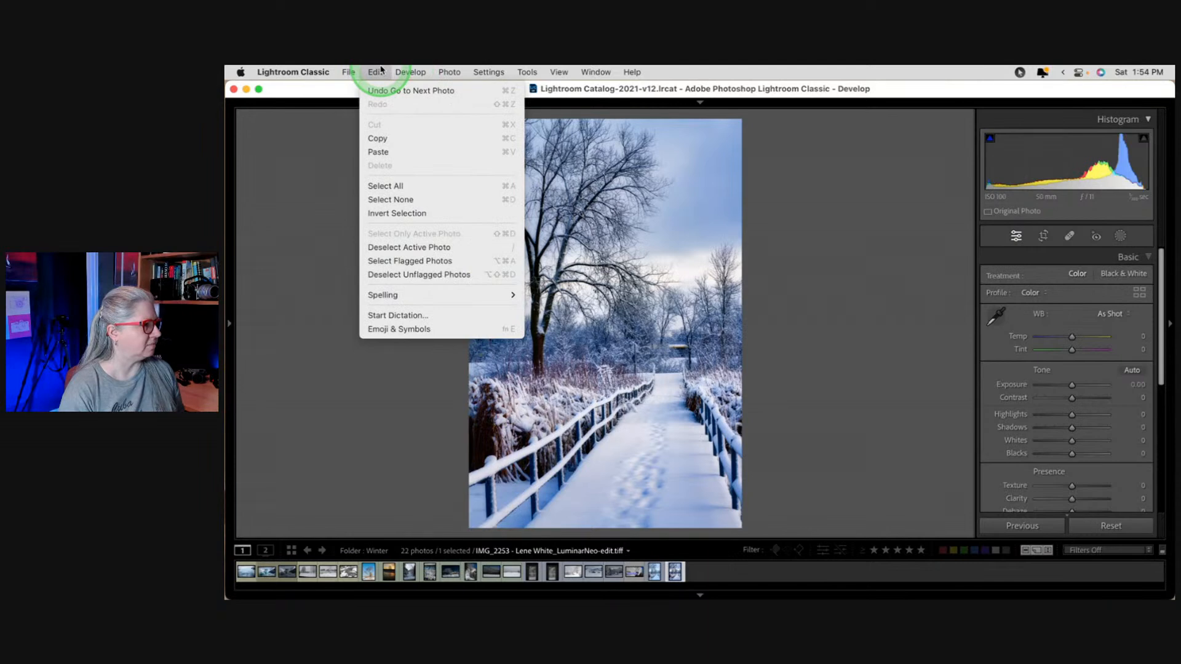
click(435, 71)
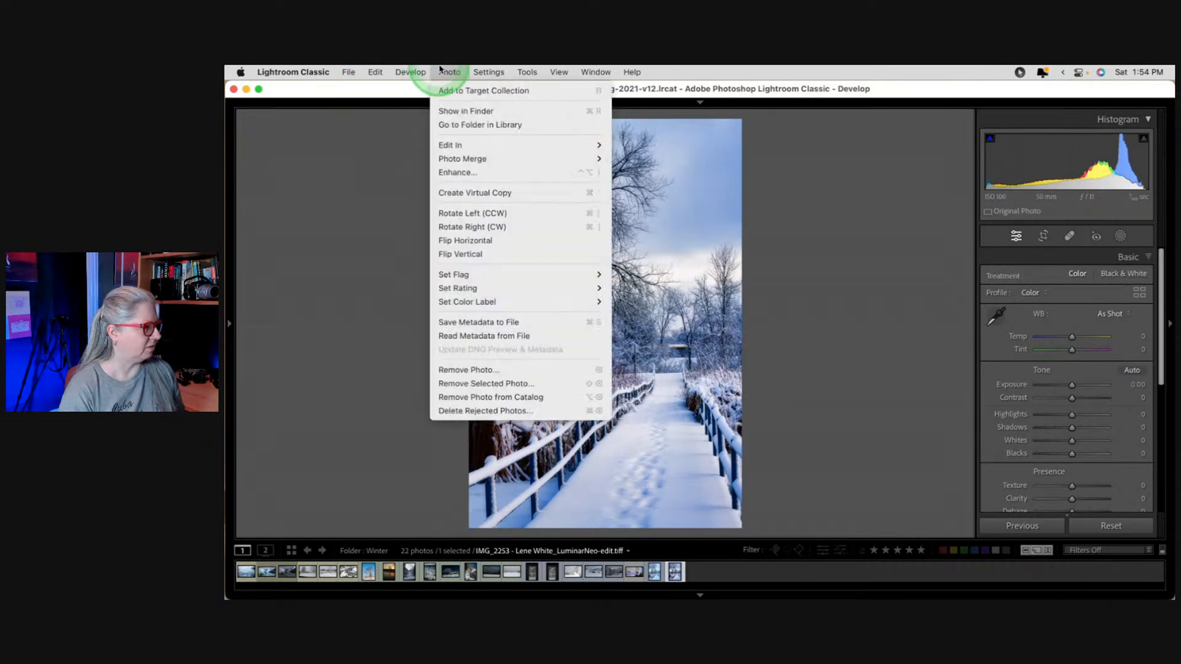
click(880, 340)
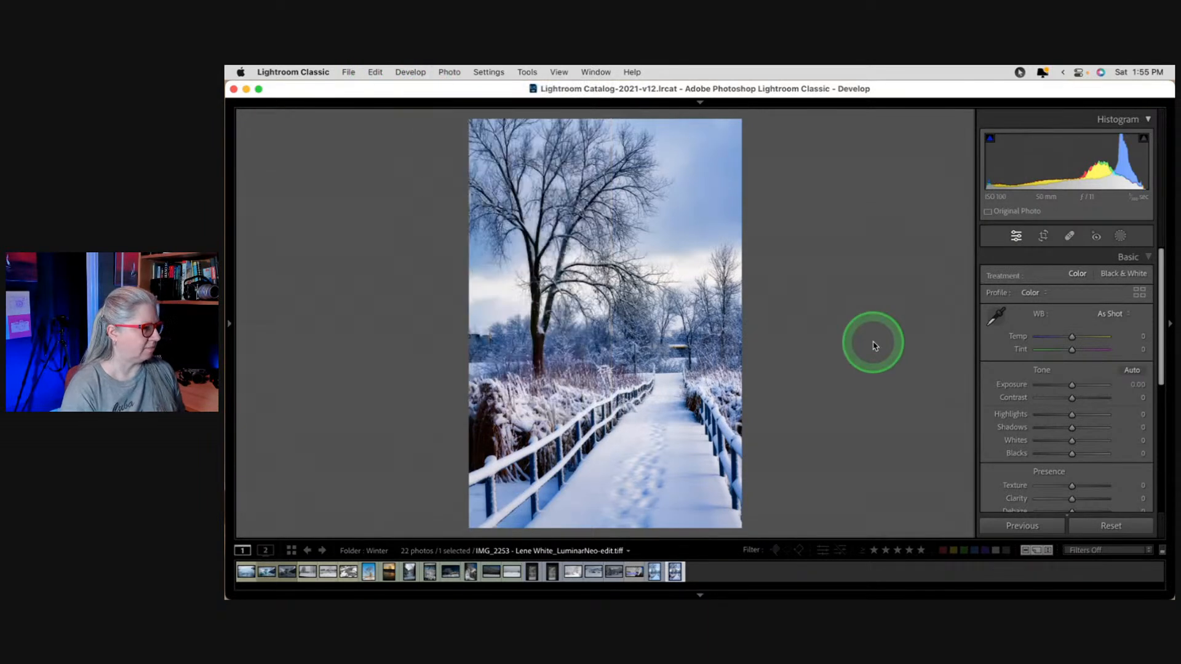
key(Left)
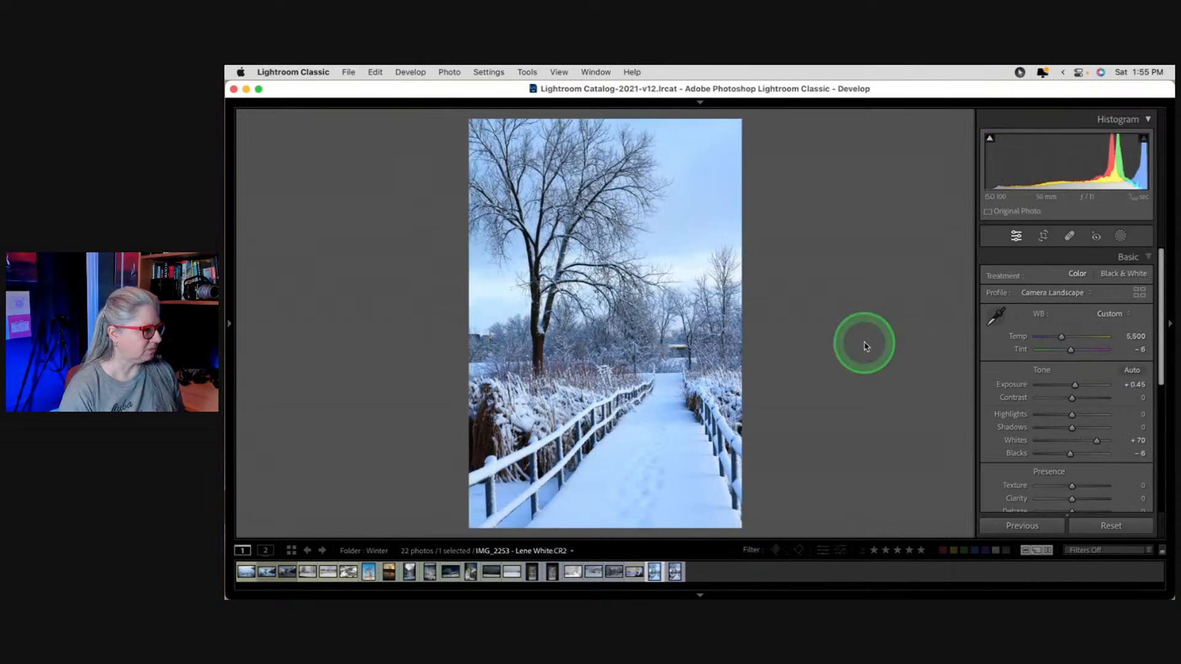
Set the boardwalk original's clarity to +30, whites to +51, exposure to +0.80 and texture to +44.
drag(1072, 498, 1083, 501)
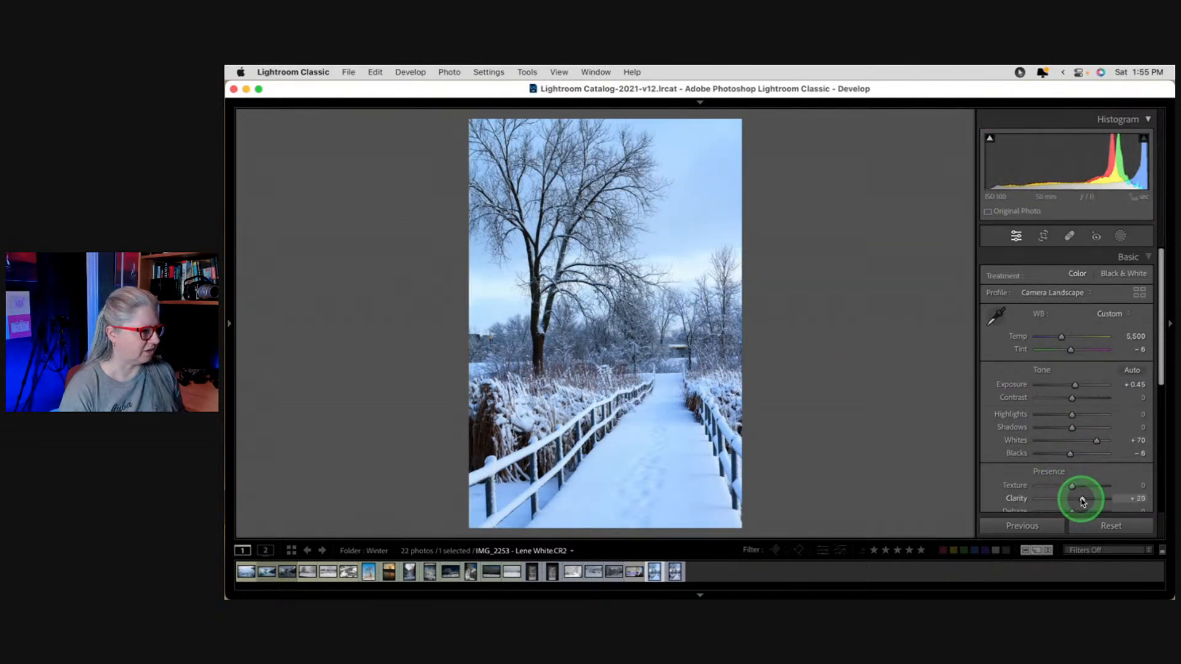
drag(1096, 440, 1086, 440)
drag(1075, 384, 1078, 385)
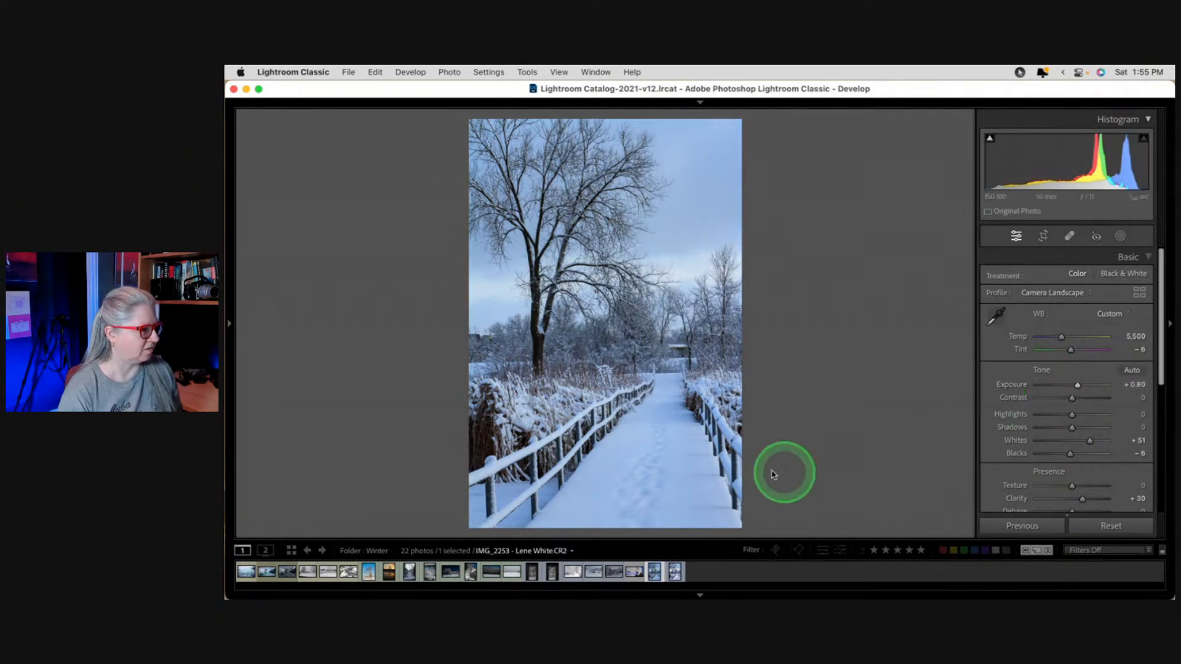
drag(1072, 486, 1086, 488)
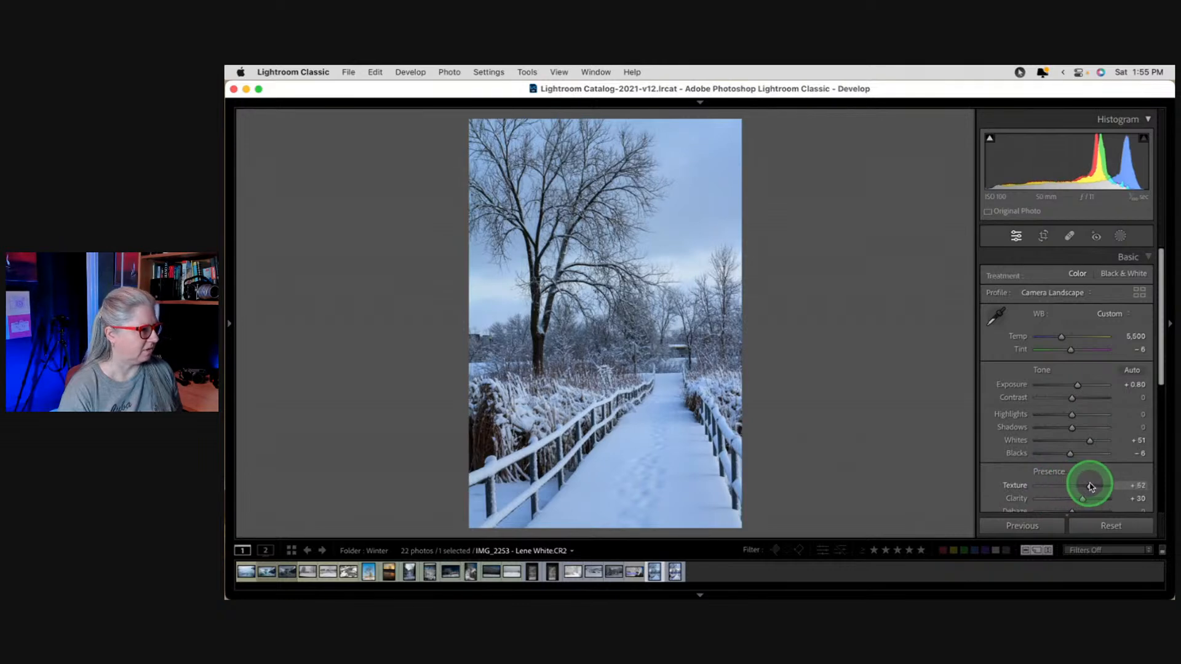
Sample white balance from the snow on the boardwalk original and cool its temperature to 6,609.
drag(1133, 336, 1130, 336)
click(996, 316)
click(624, 444)
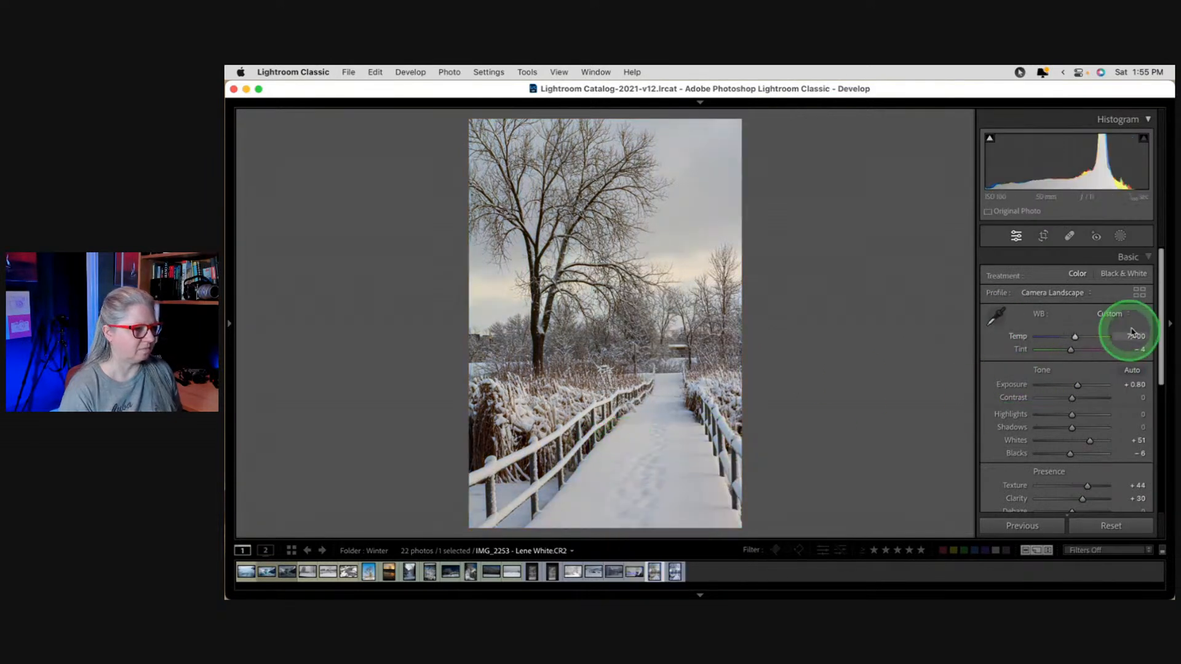
drag(1127, 335, 1121, 335)
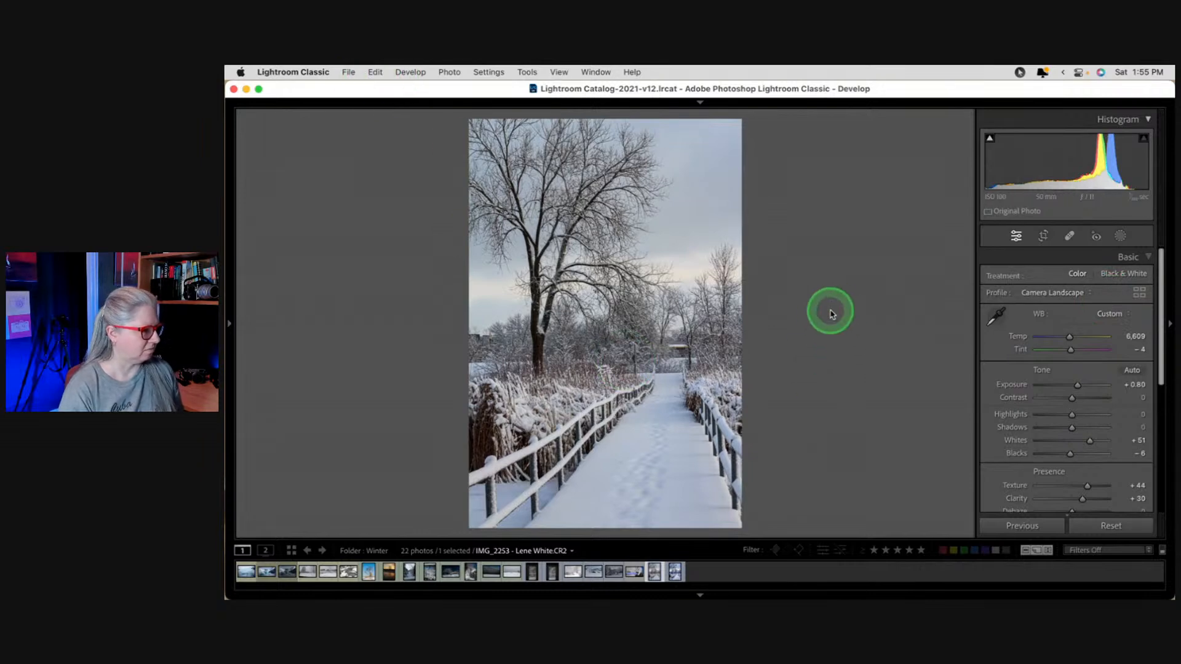
Create a virtual copy of the Luminar Neo edited TIFF and flip it horizontally.
key(Right)
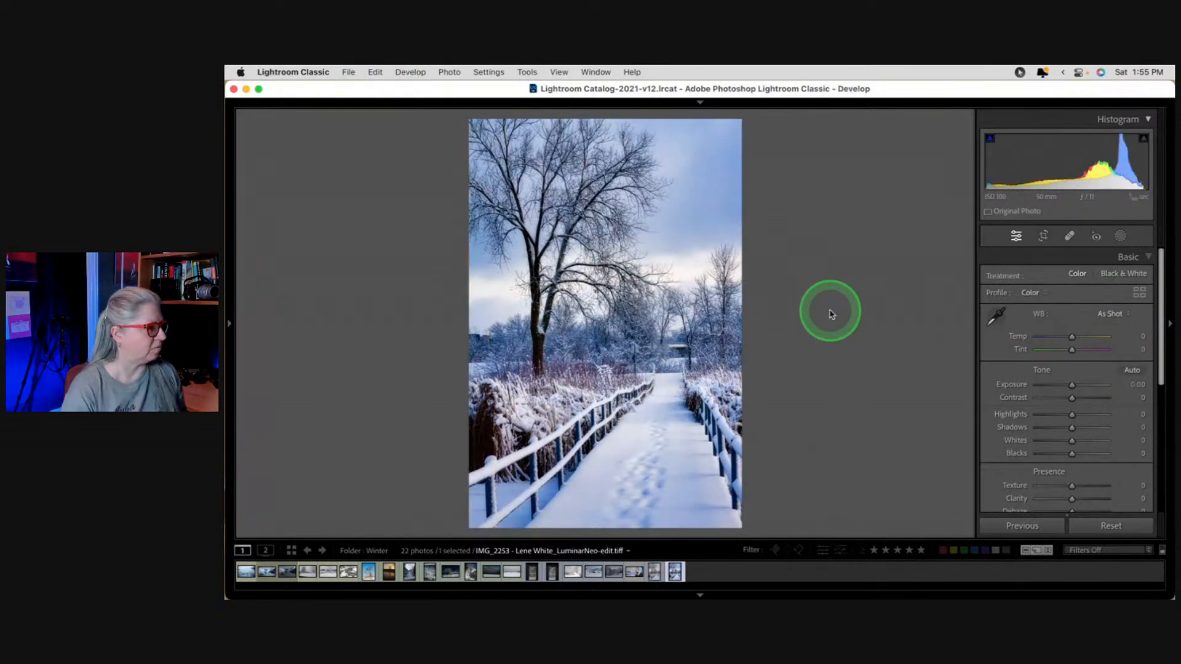
key(super+apostrophe)
click(449, 72)
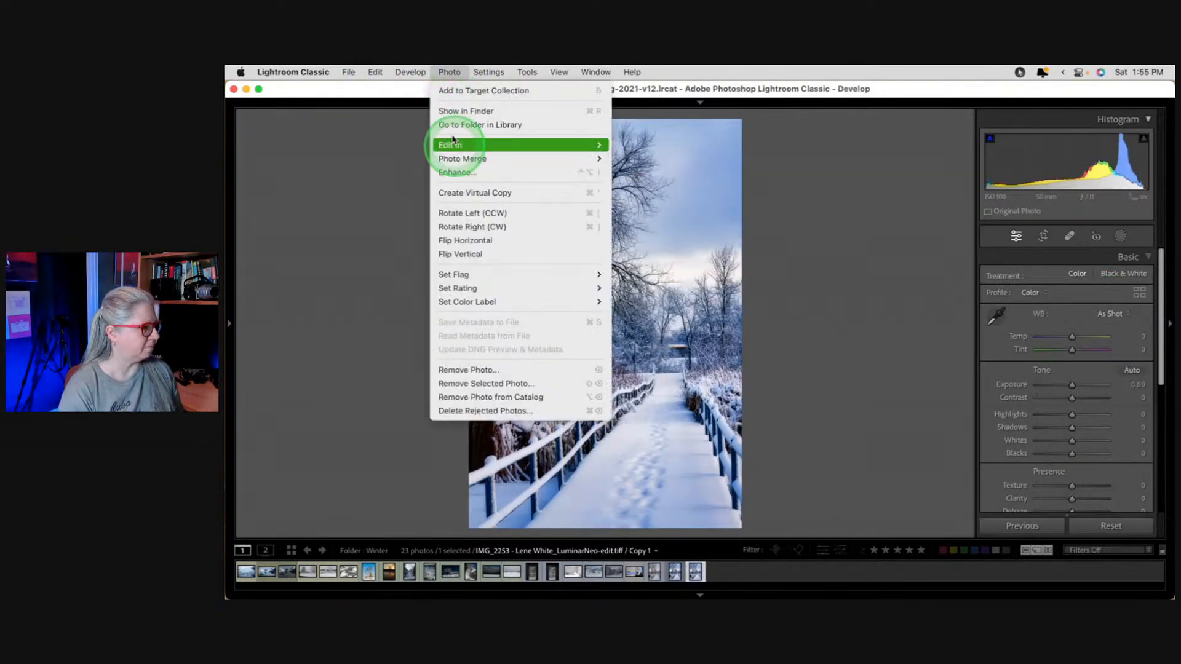
click(452, 241)
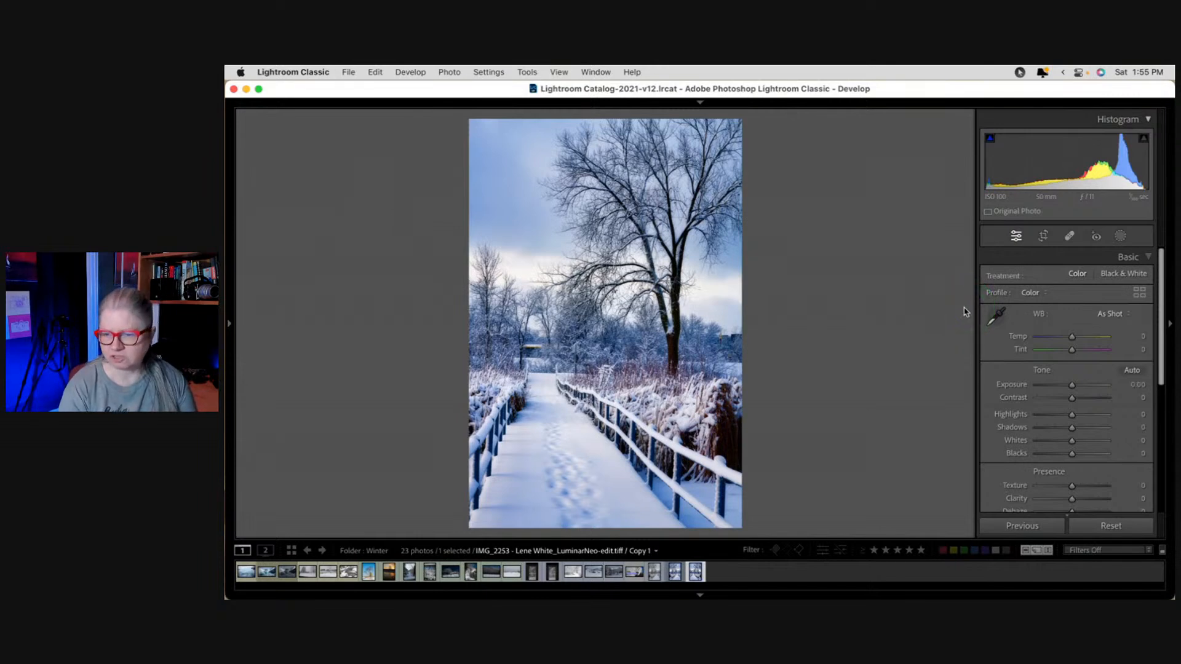
Compare the horizontally flipped virtual copy with the unflipped Luminar Neo TIFF.
key(Left)
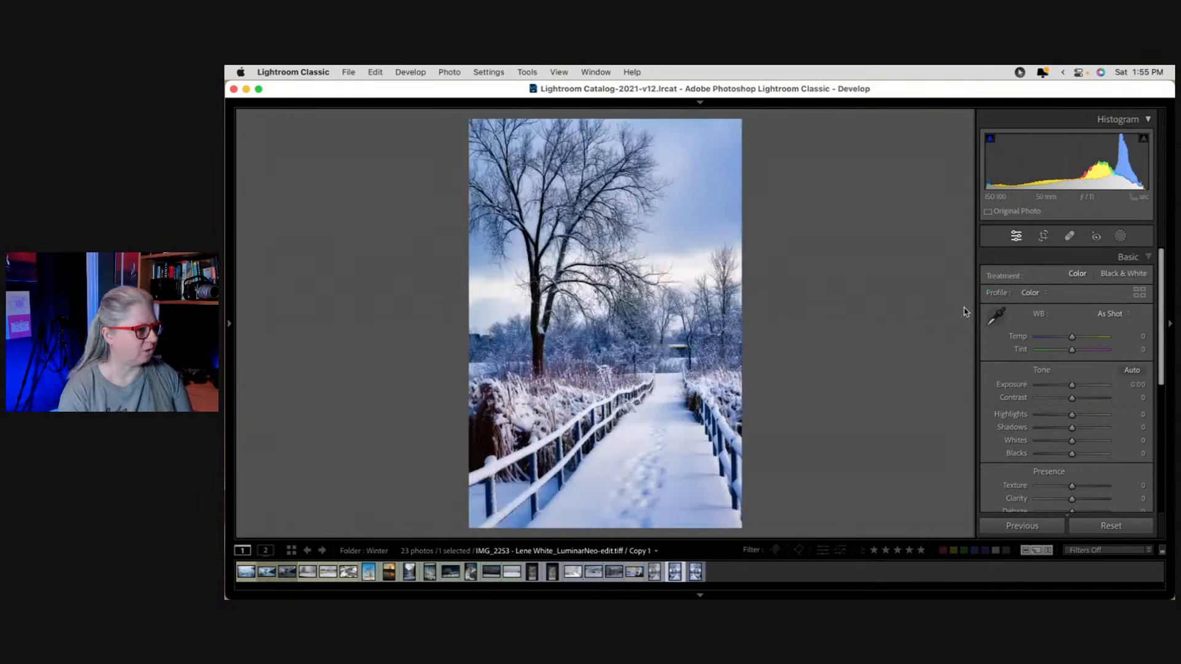
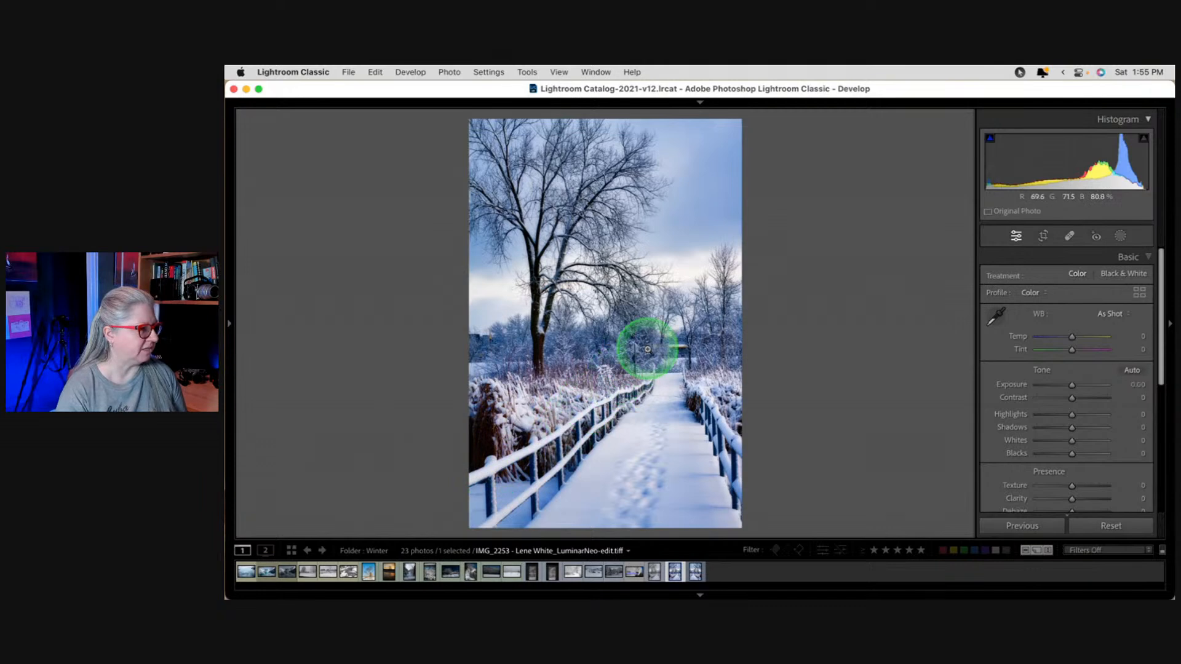
key(Right)
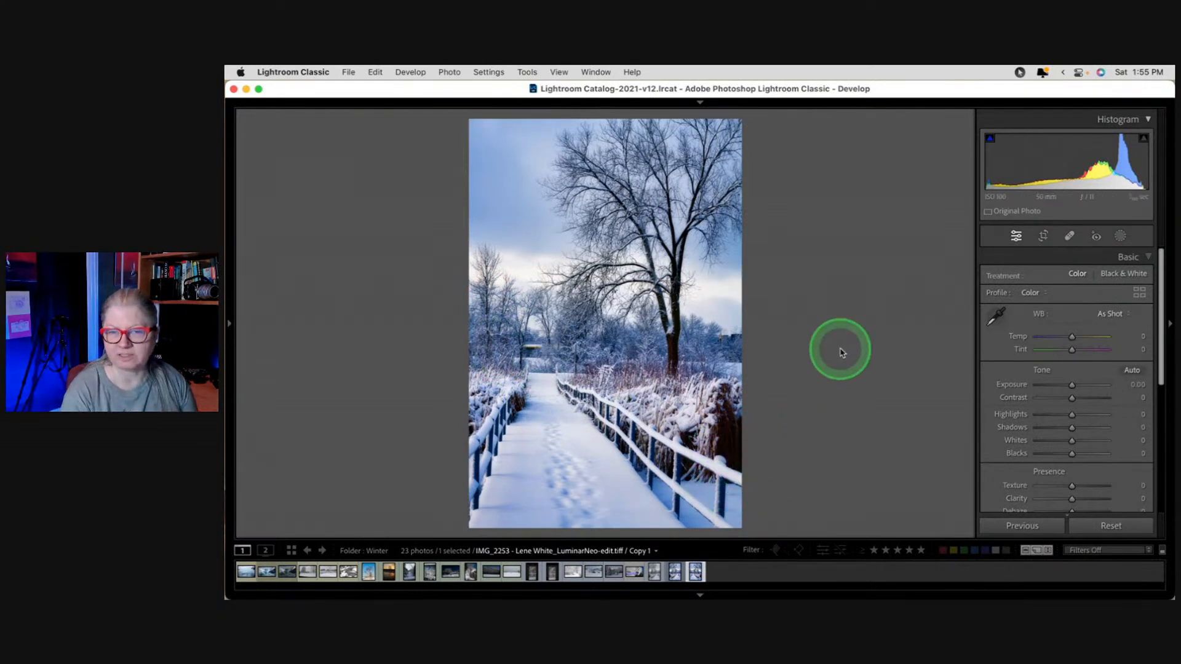
key(Left)
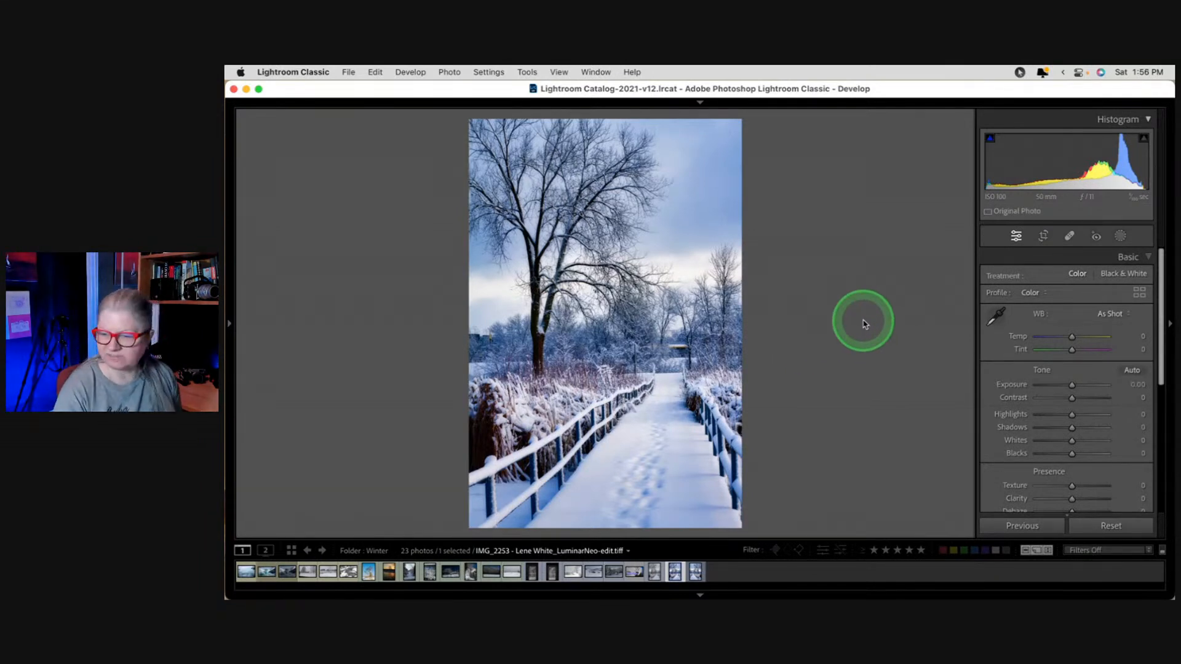
Open the icy waterfall photo 20221212-SDM43495 from the library grid in Develop and cycle through its info overlay.
key(g)
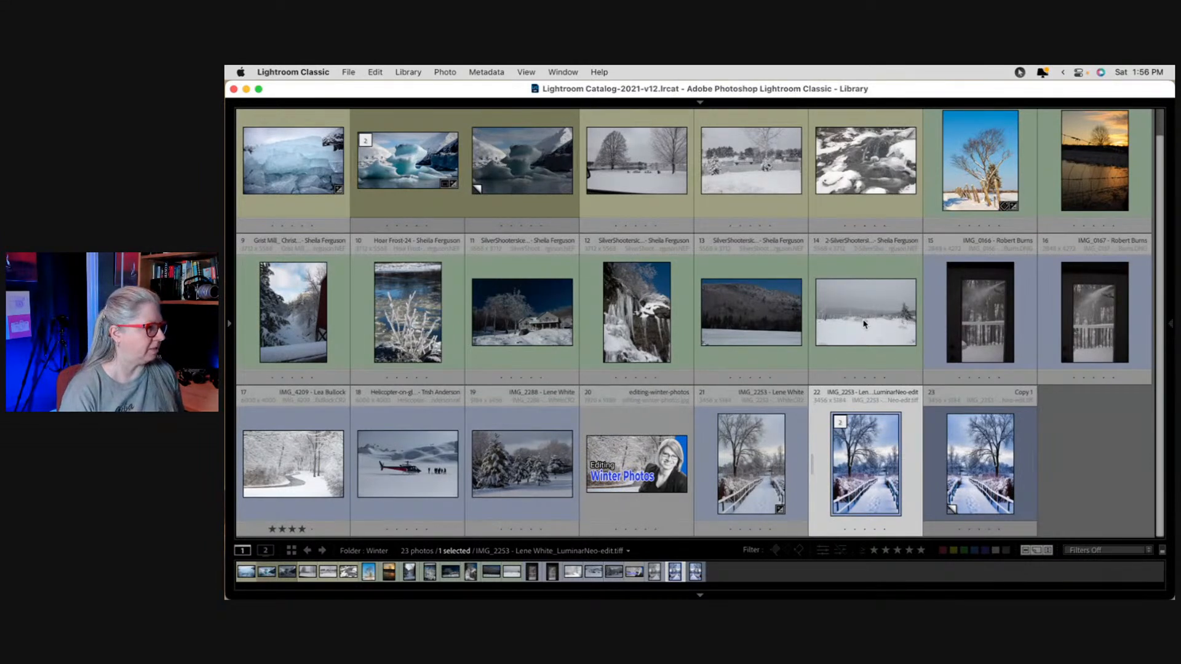
scroll(865, 324, up, 1)
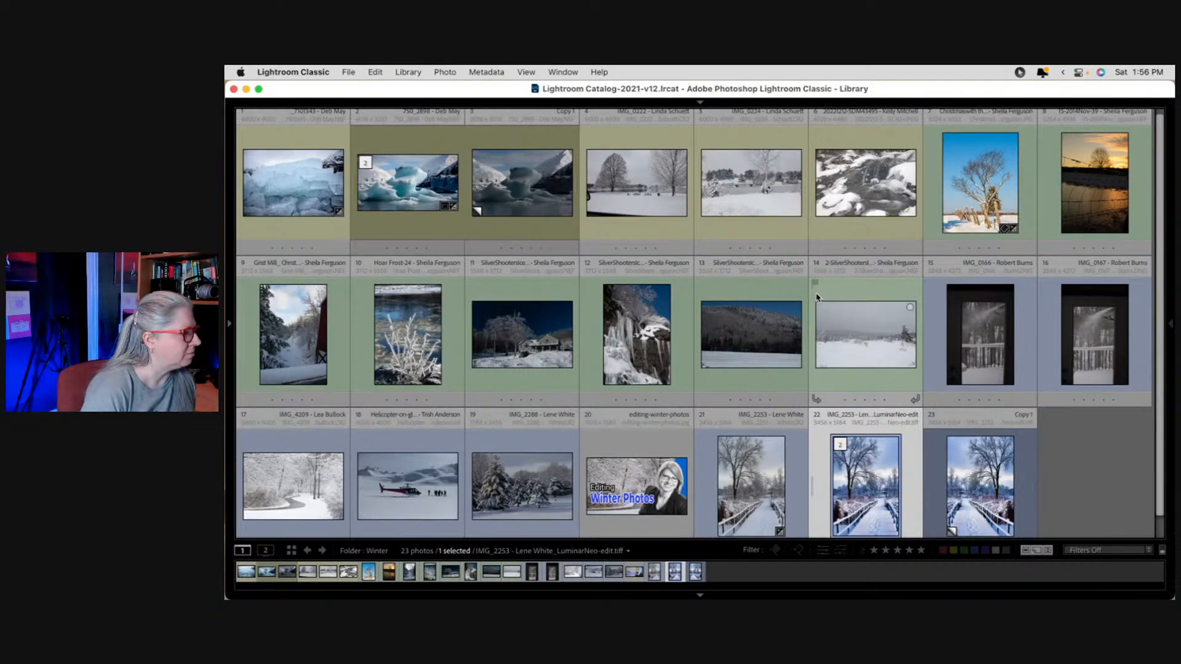
scroll(817, 297, up, 1)
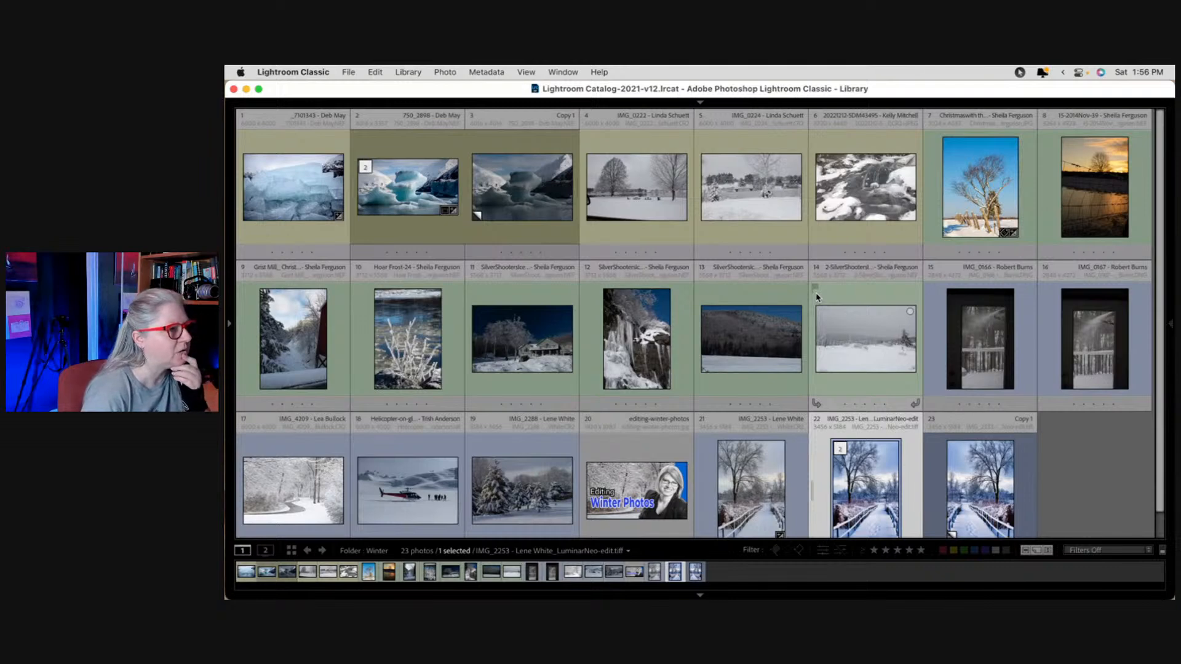
click(853, 195)
double_click(853, 195)
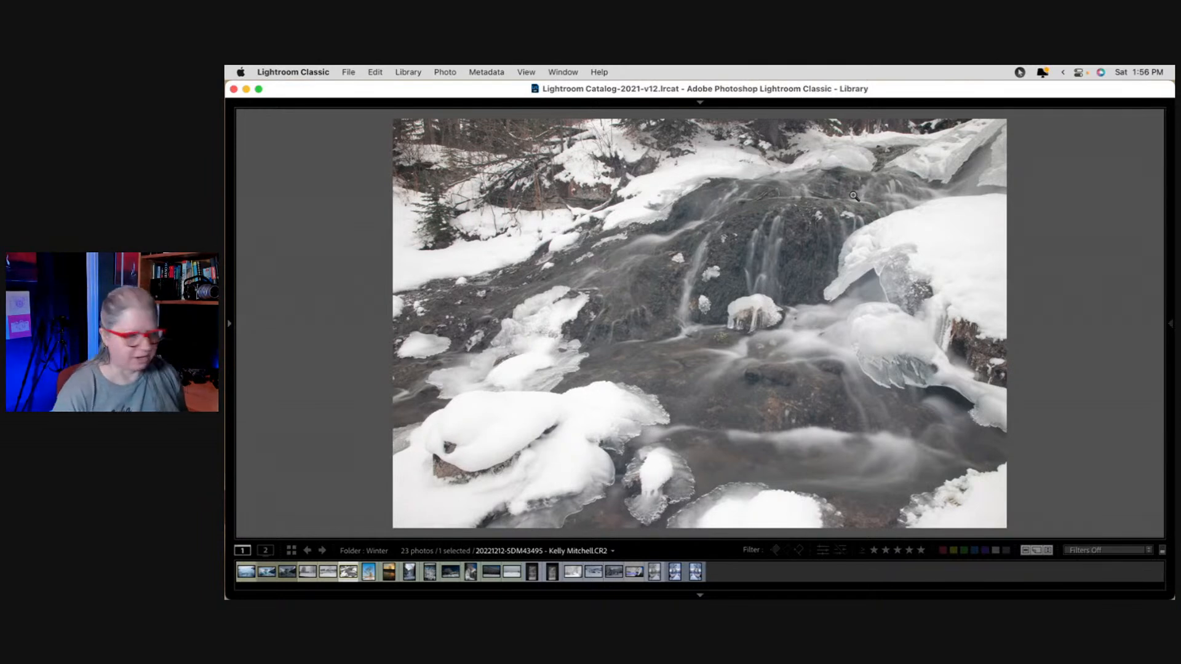
key(d)
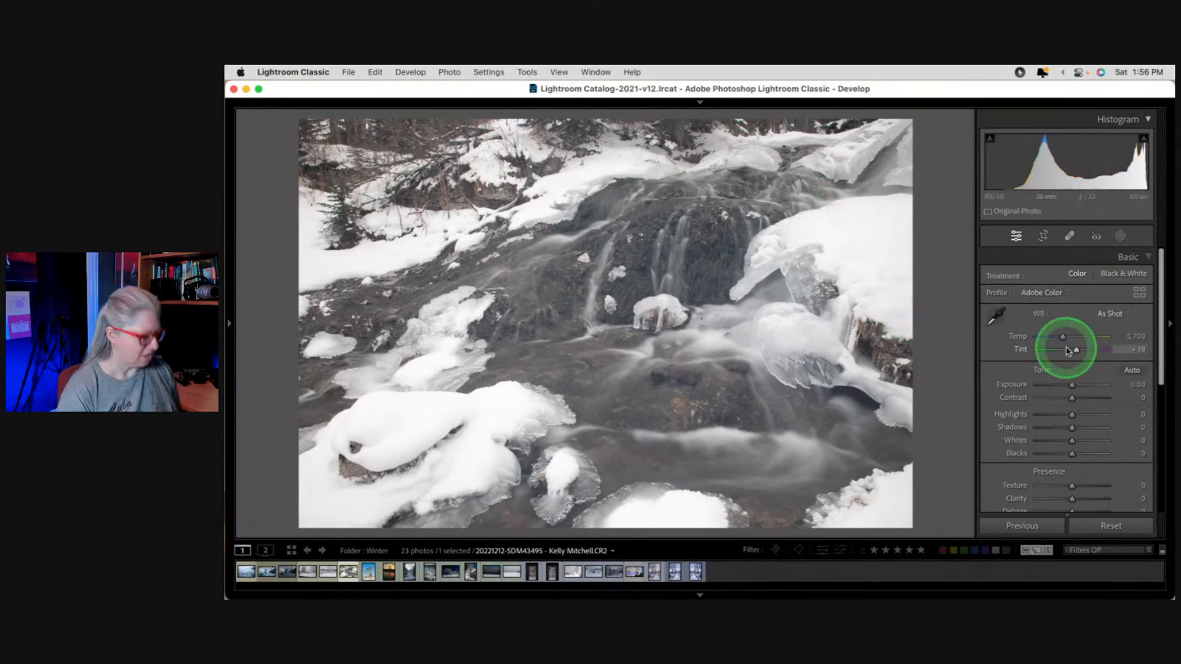
key(i)
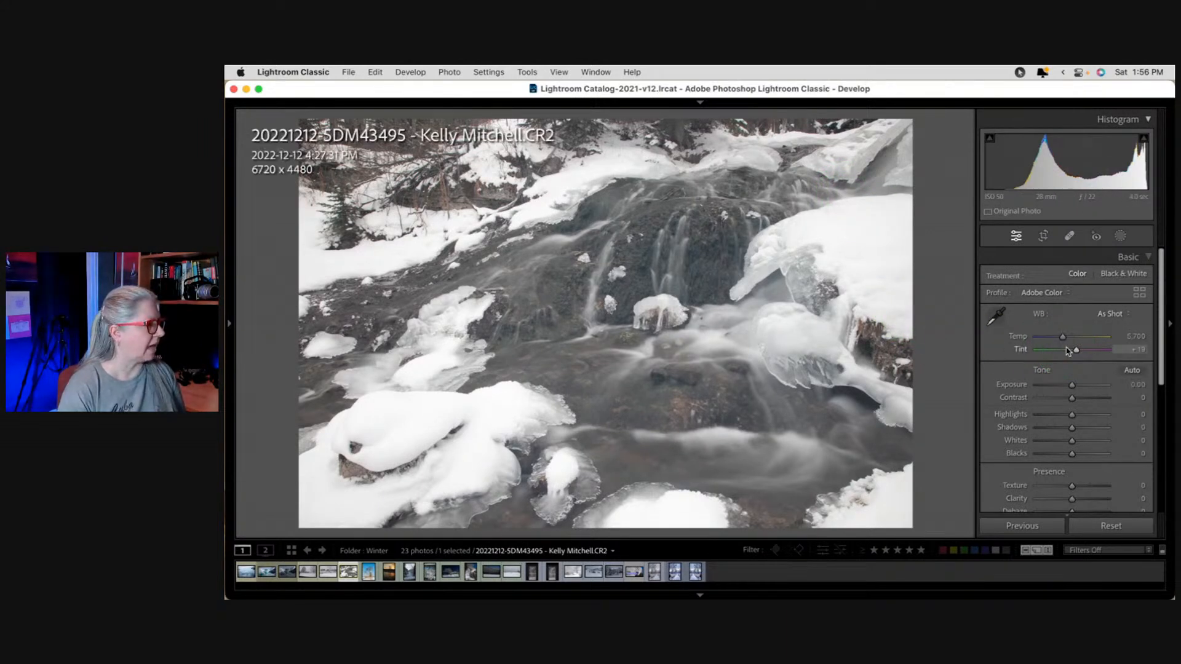
key(i)
key(i)
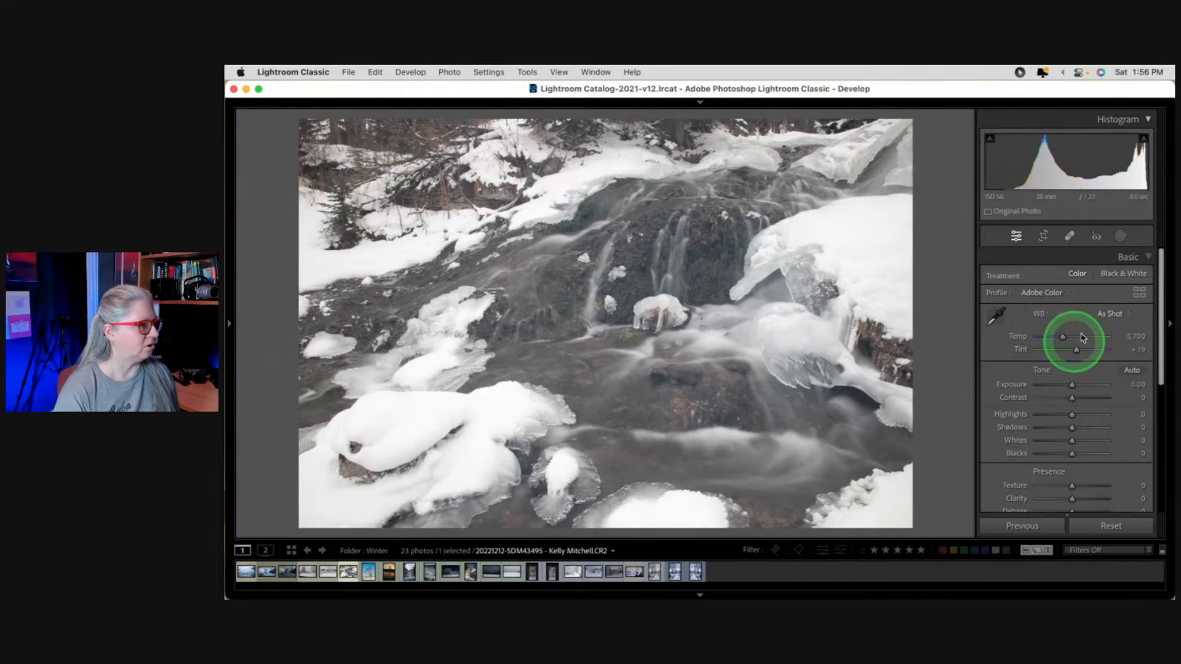
Preview the Camera Matching profiles on the waterfall photo and apply Camera Portrait.
click(1139, 294)
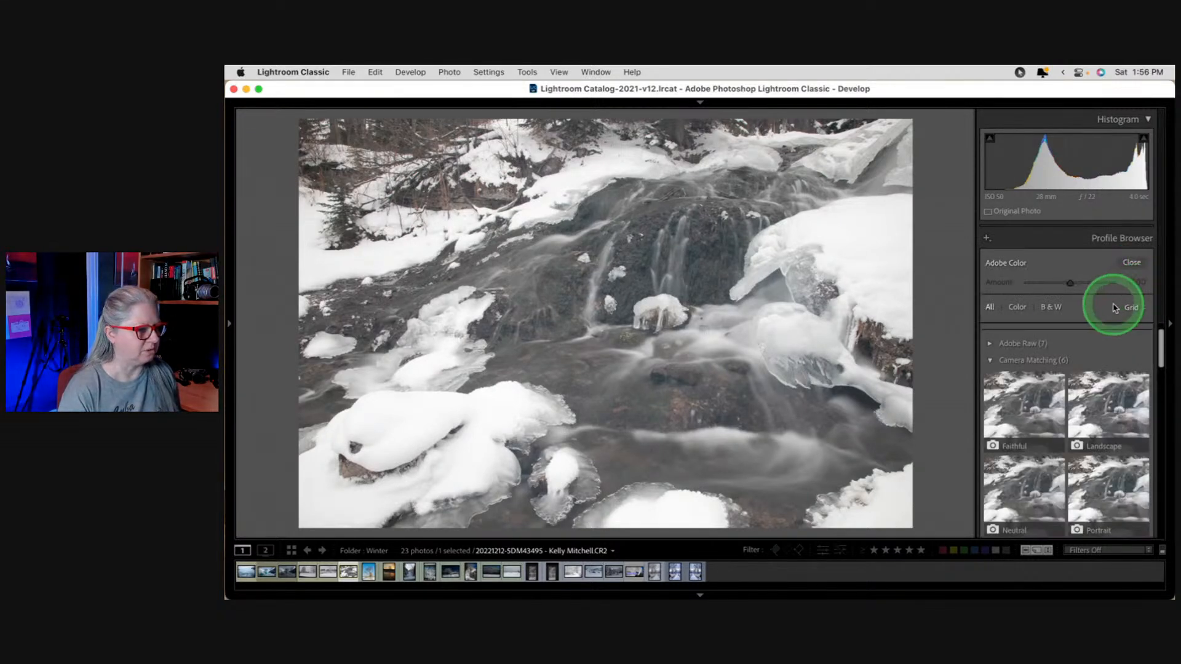
click(1116, 428)
click(1108, 489)
click(1022, 413)
click(1095, 426)
click(1028, 400)
click(1028, 474)
scroll(1027, 475, down, 2)
click(1028, 473)
scroll(1028, 474, down, 1)
click(1028, 474)
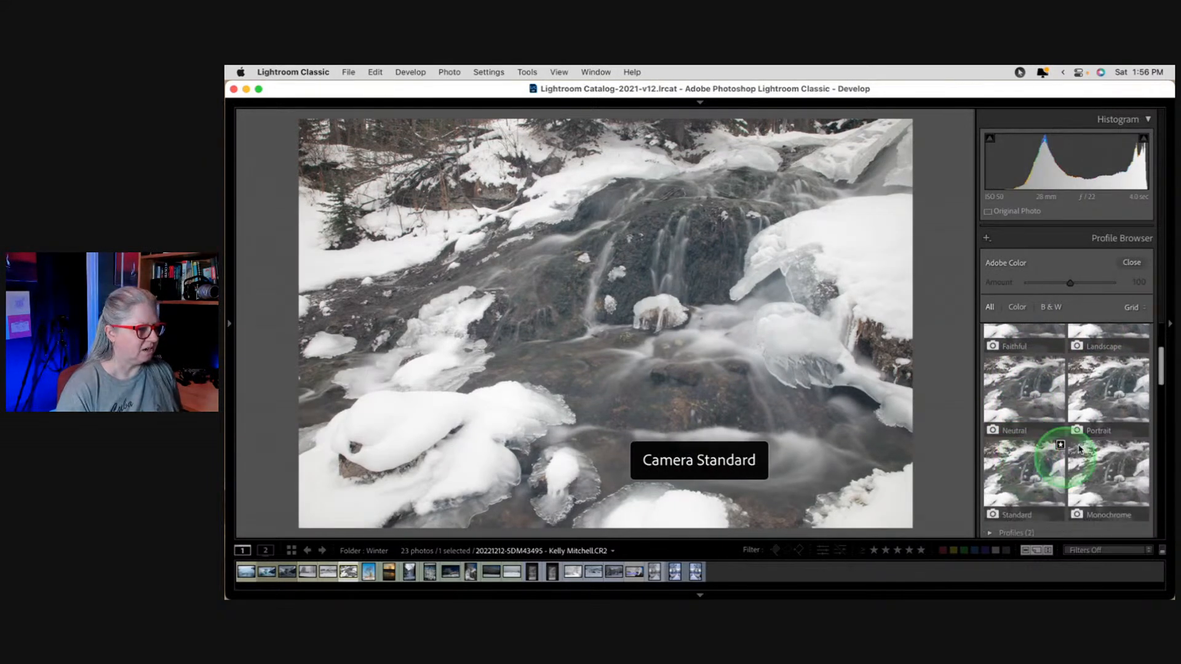
click(1115, 391)
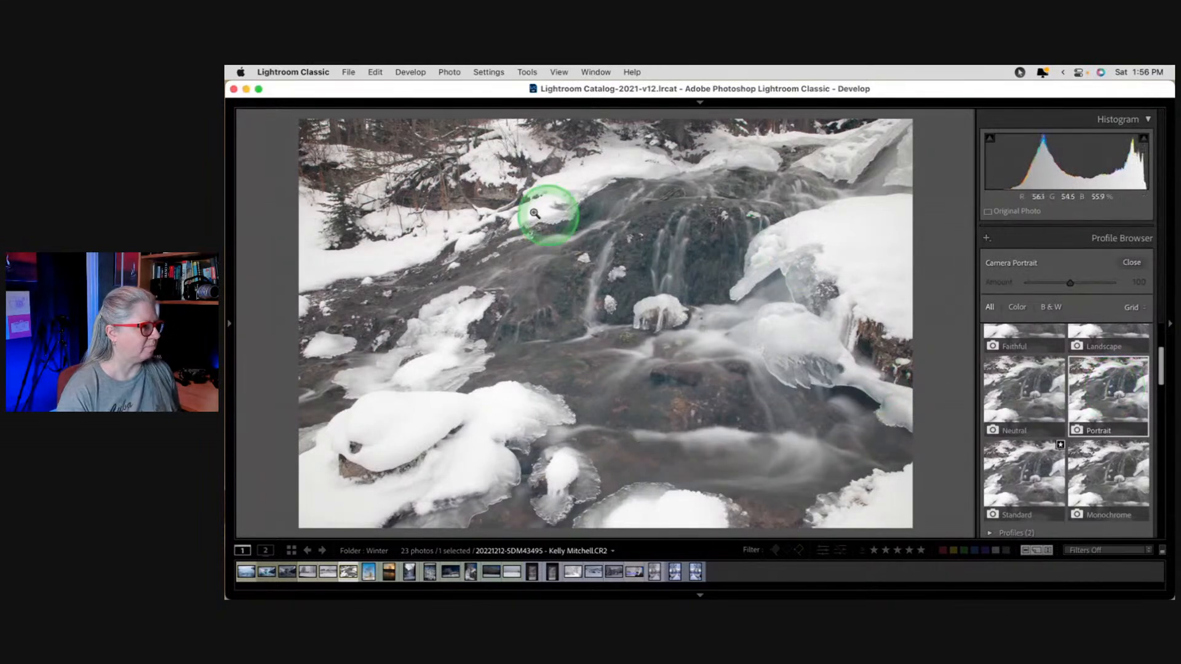
click(1131, 264)
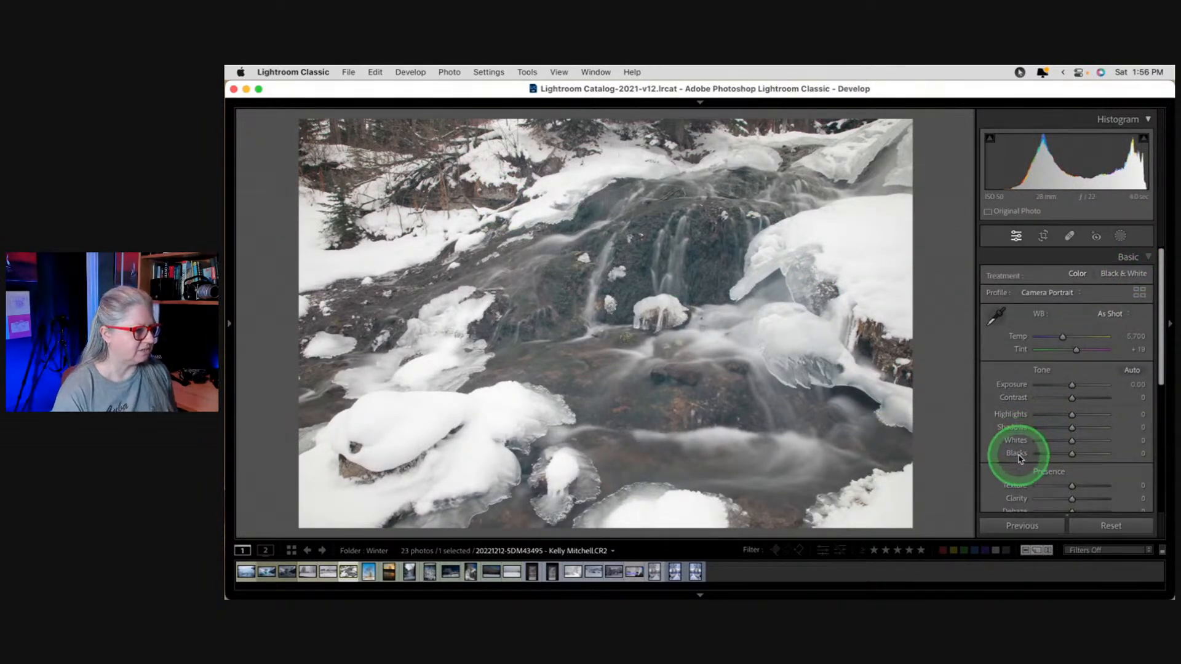
Set blacks to -65, exposure to -0.35, shadows to +43, whites to +36 and highlights to -42, and check the snow detail up close.
drag(1020, 457, 1023, 444)
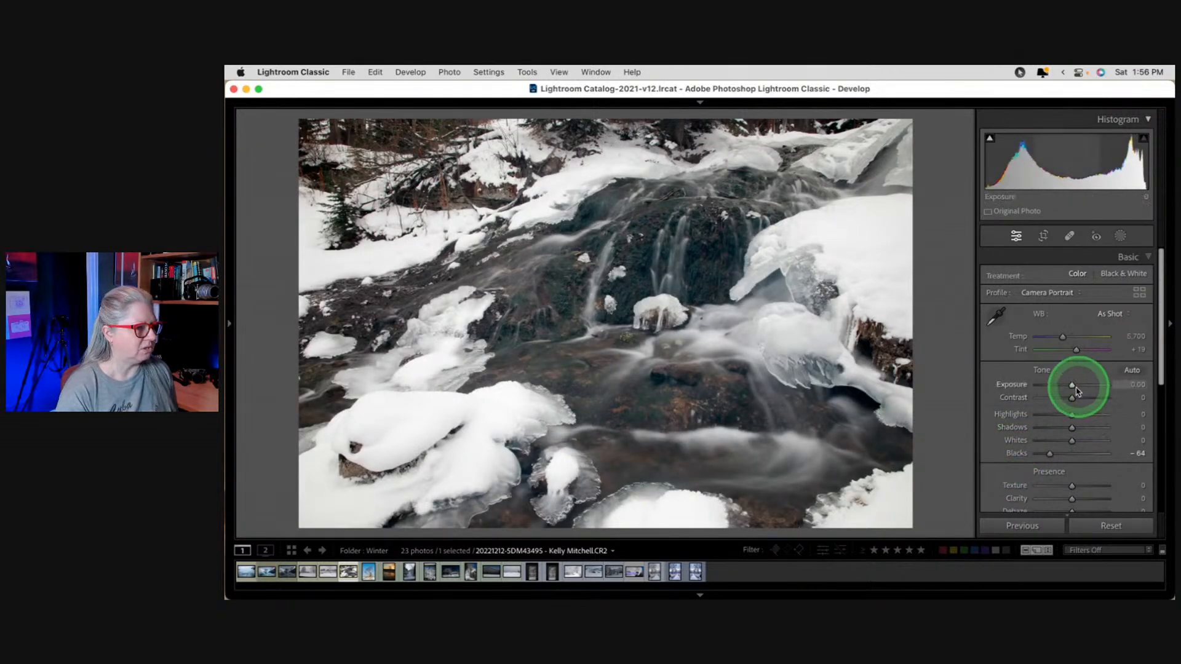
drag(1073, 386, 1072, 385)
drag(1019, 457, 1087, 427)
drag(1072, 414, 1058, 416)
drag(838, 256, 675, 361)
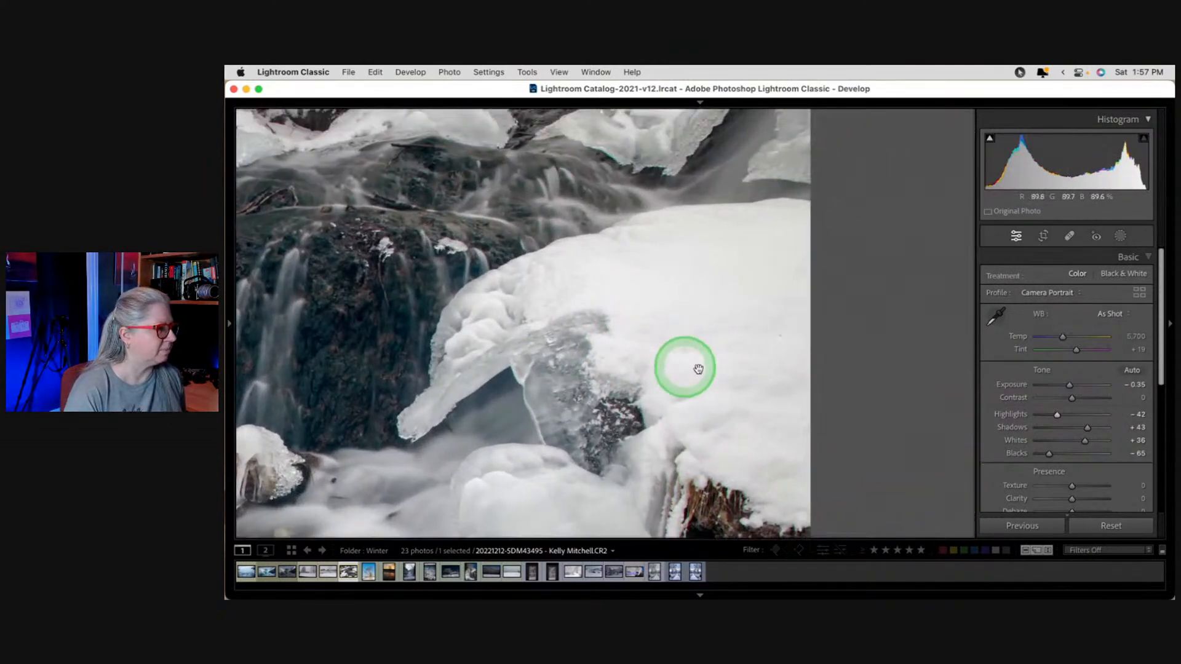
click(668, 403)
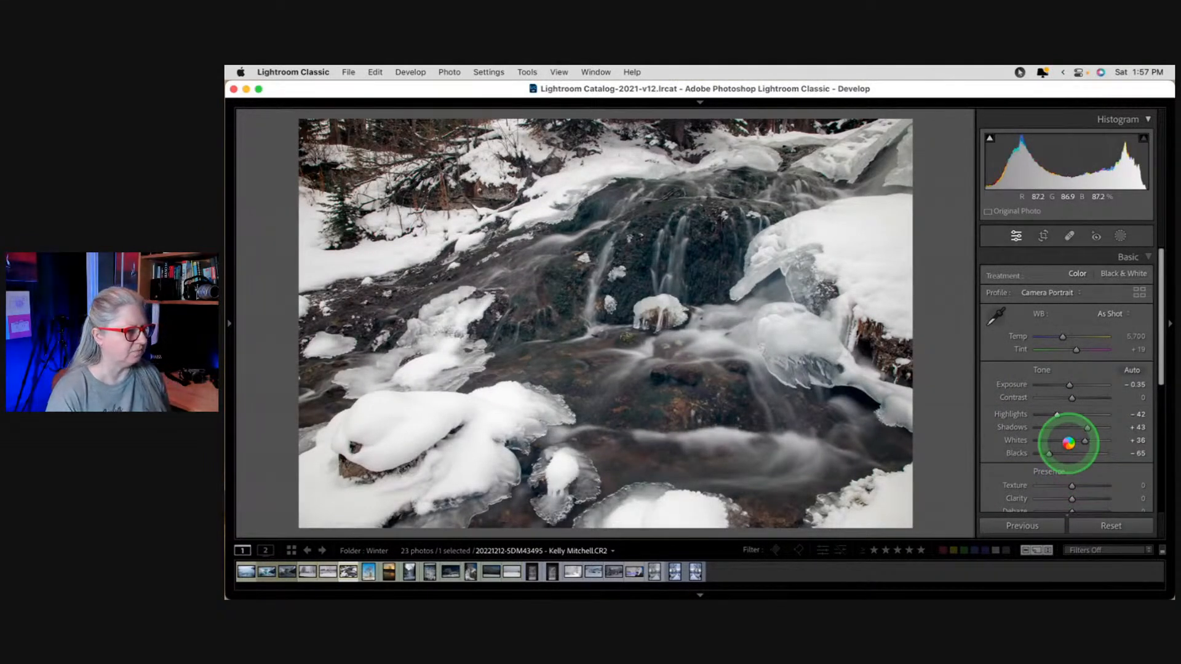
Set the waterfall photo's clarity to +16 and its texture to +92.
scroll(1069, 442, down, 2)
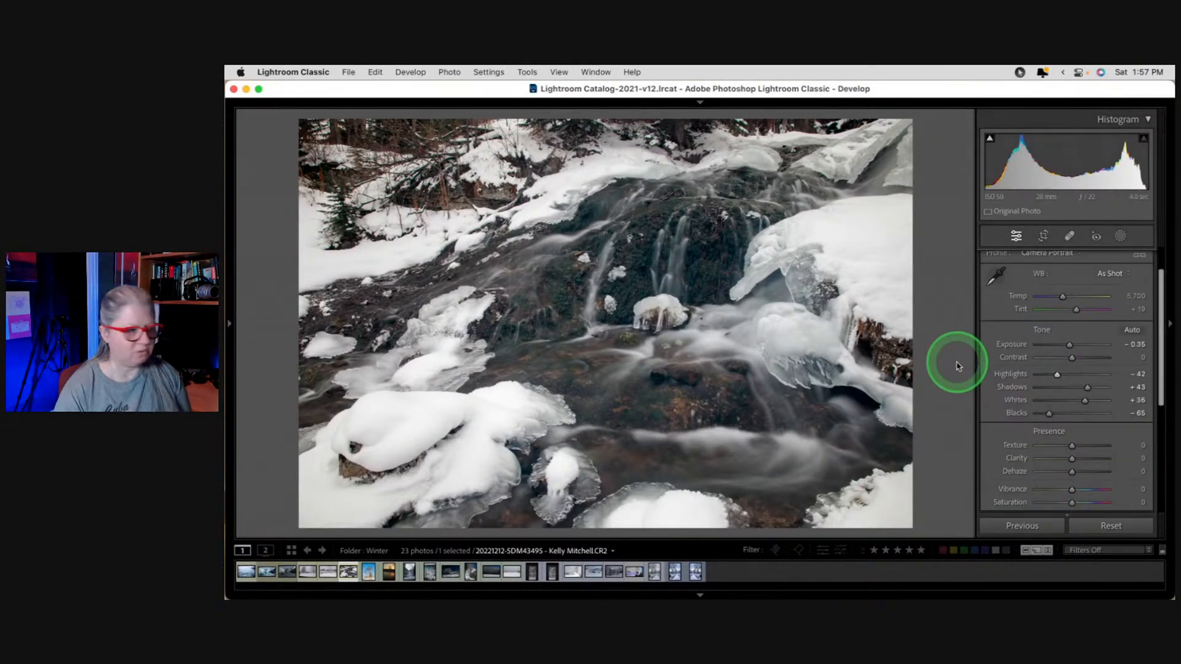
scroll(1141, 427, down, 2)
drag(1072, 411, 1100, 396)
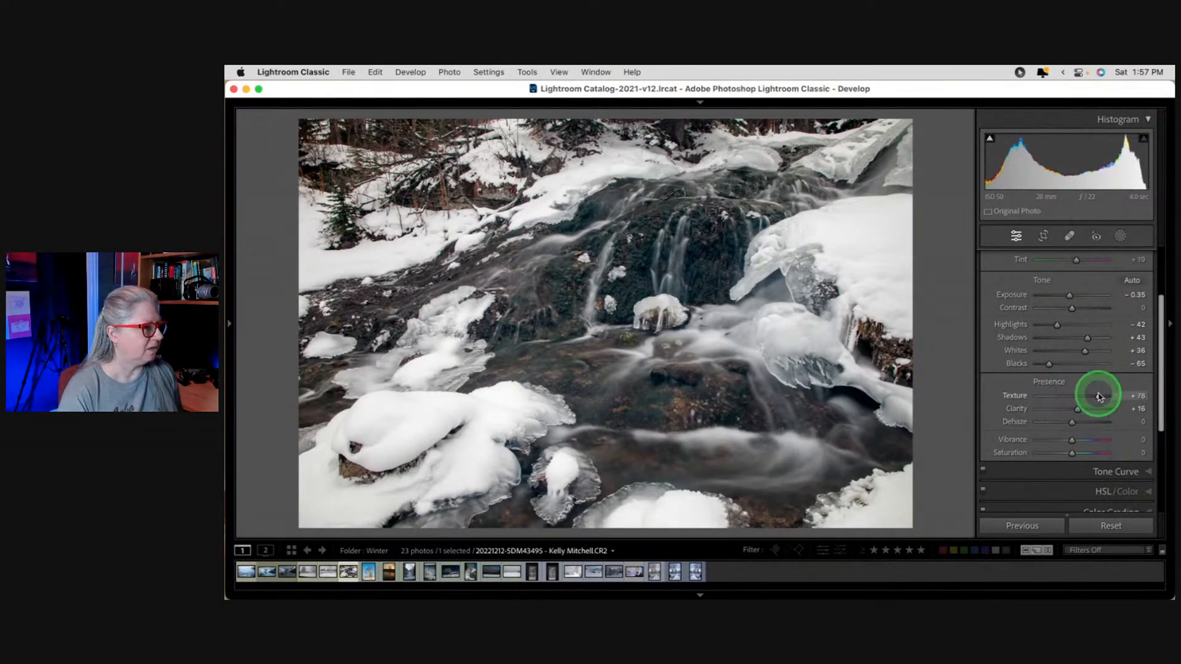
Inspect the snow detail up close while setting whites to +28, exposure to -0.50 and highlights to -73.
click(865, 257)
drag(852, 278, 746, 318)
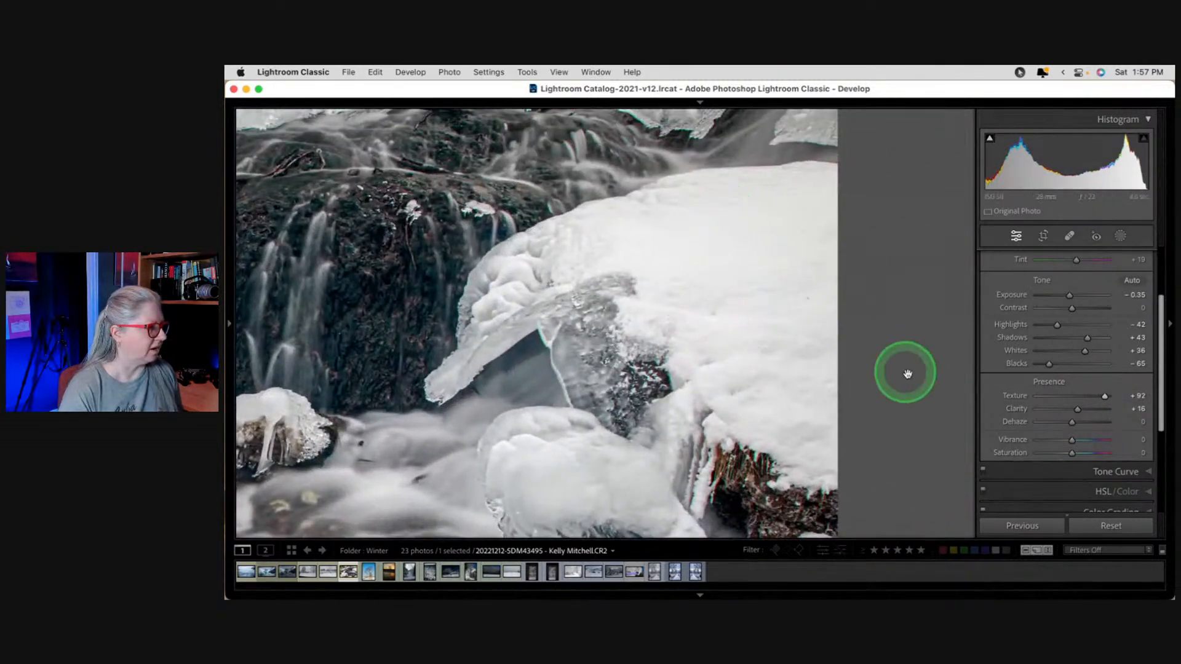
alt+click(1086, 351)
drag(1086, 352, 1081, 351)
drag(1070, 297, 1069, 296)
drag(1058, 325, 1051, 326)
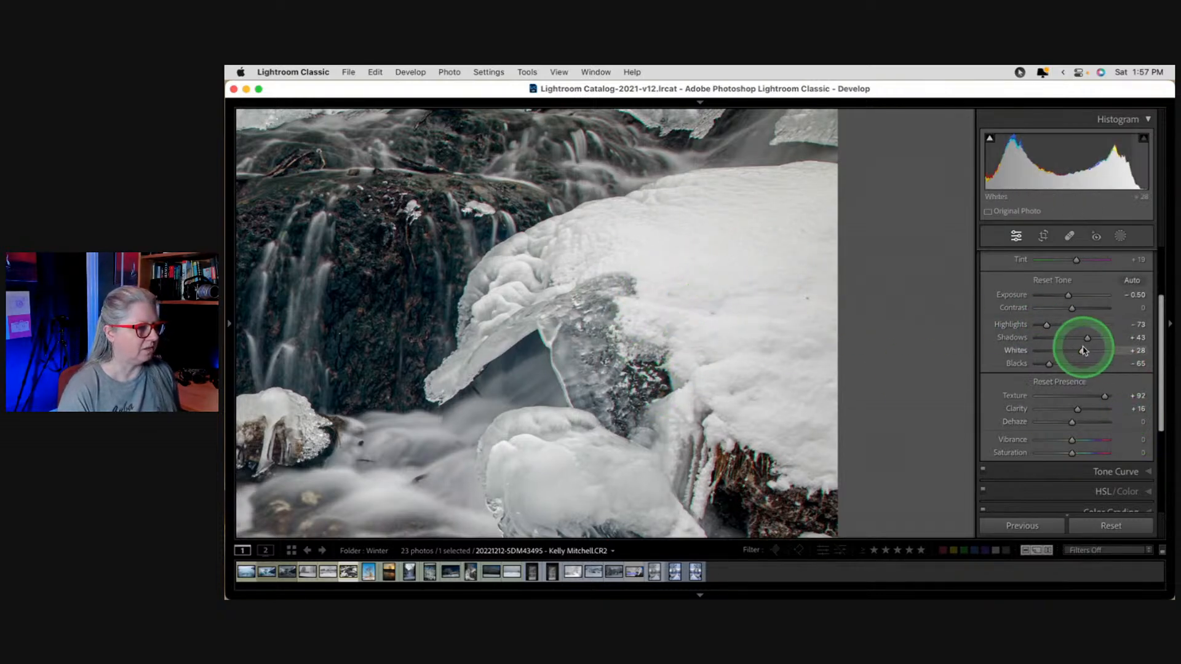
alt+click(1082, 350)
drag(646, 301, 664, 306)
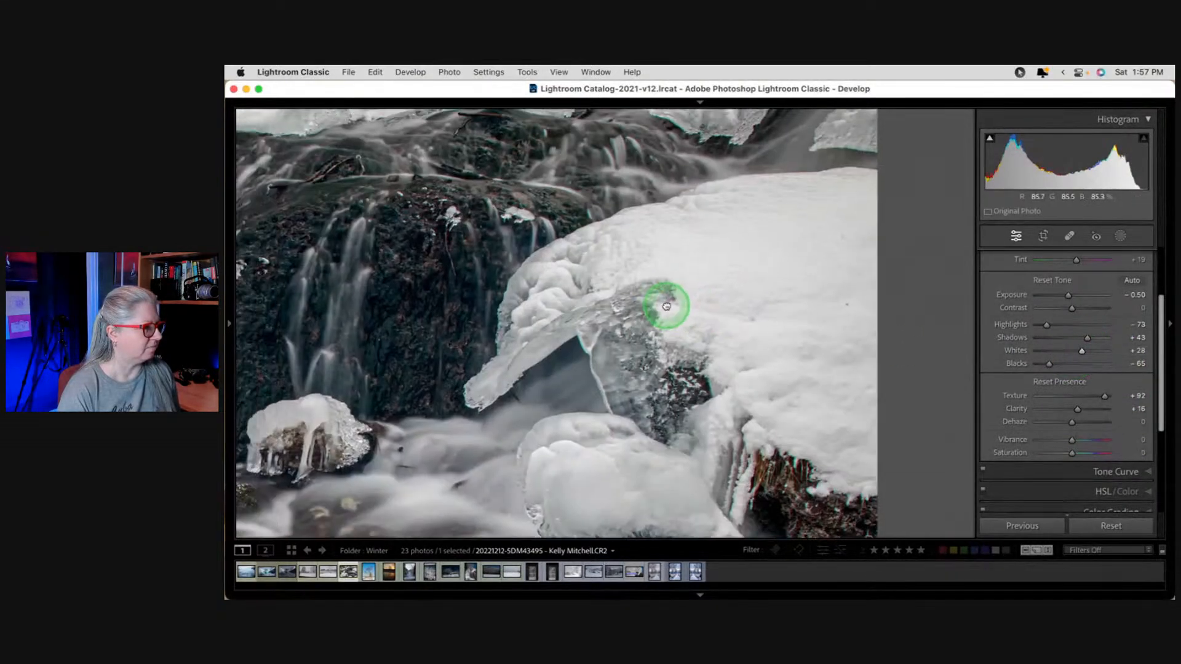
click(665, 307)
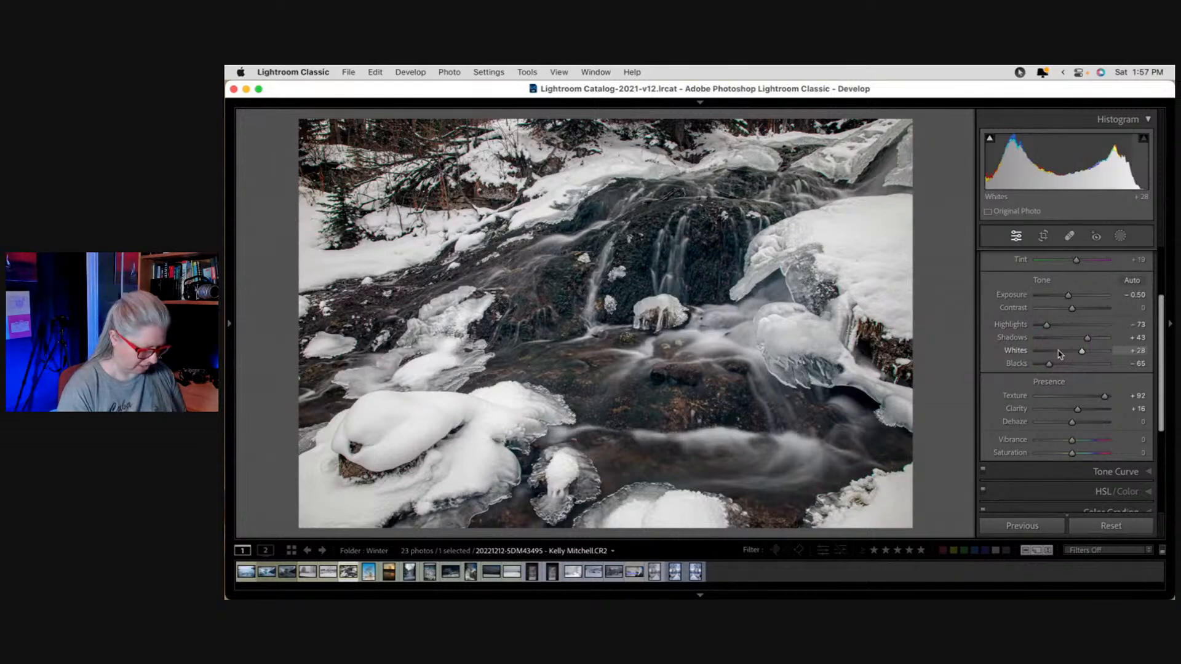
Reduce the waterfall photo's texture to +31 and open the masking tools.
drag(1105, 395, 1081, 392)
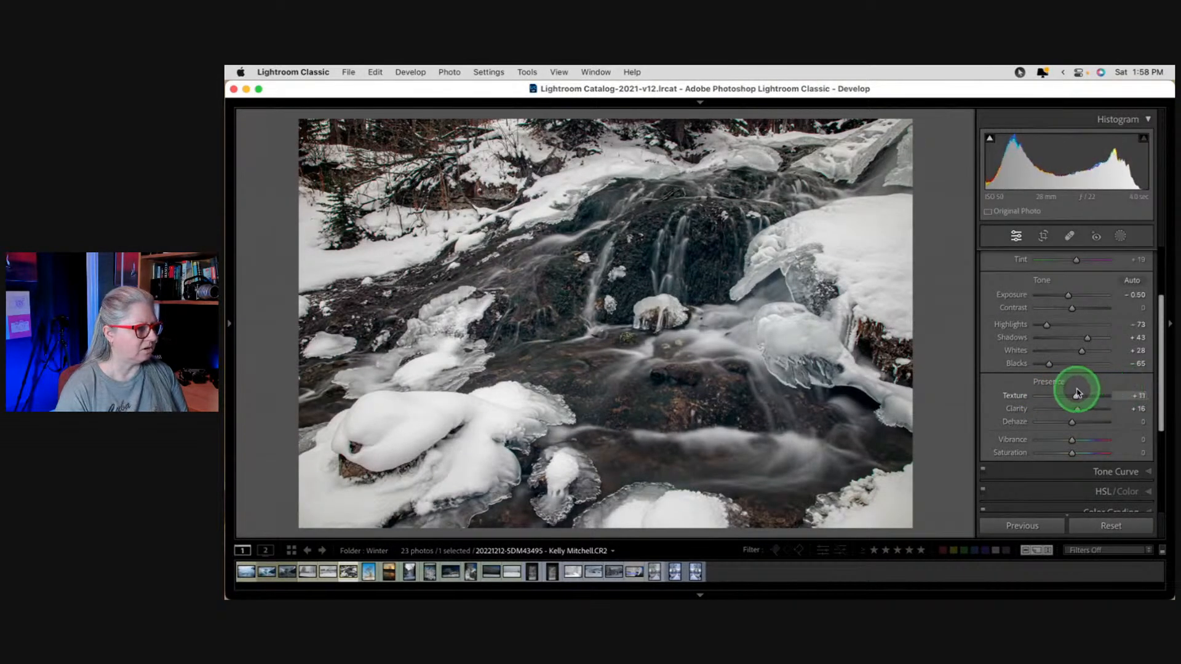
drag(1083, 392, 1085, 391)
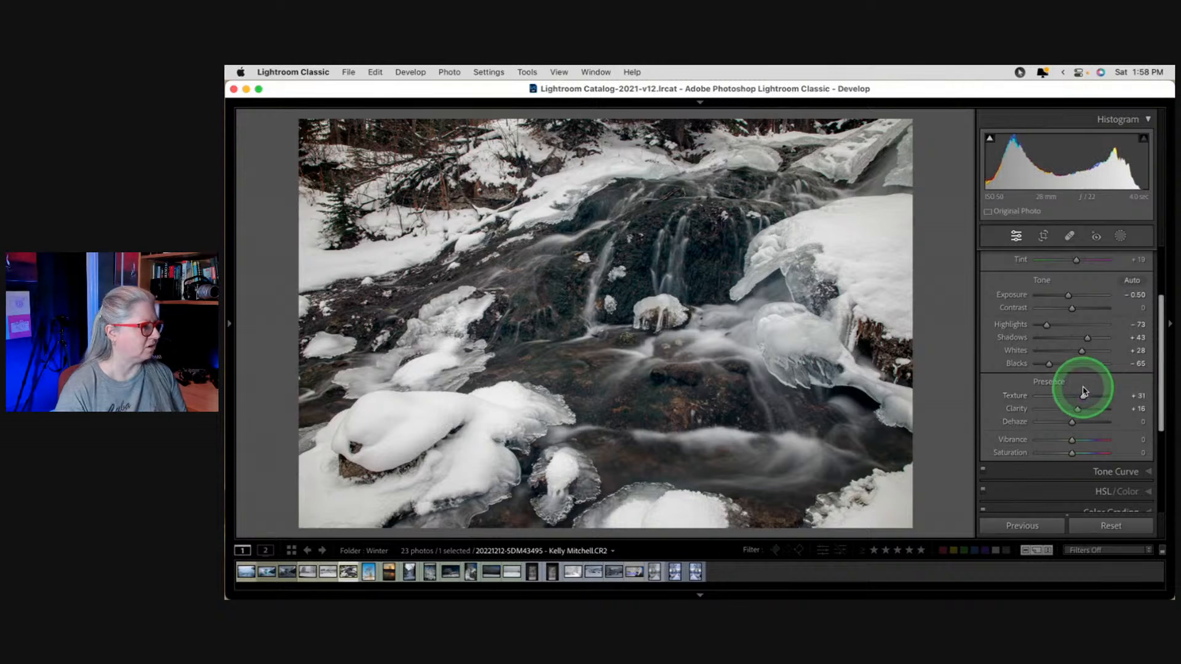
click(1120, 236)
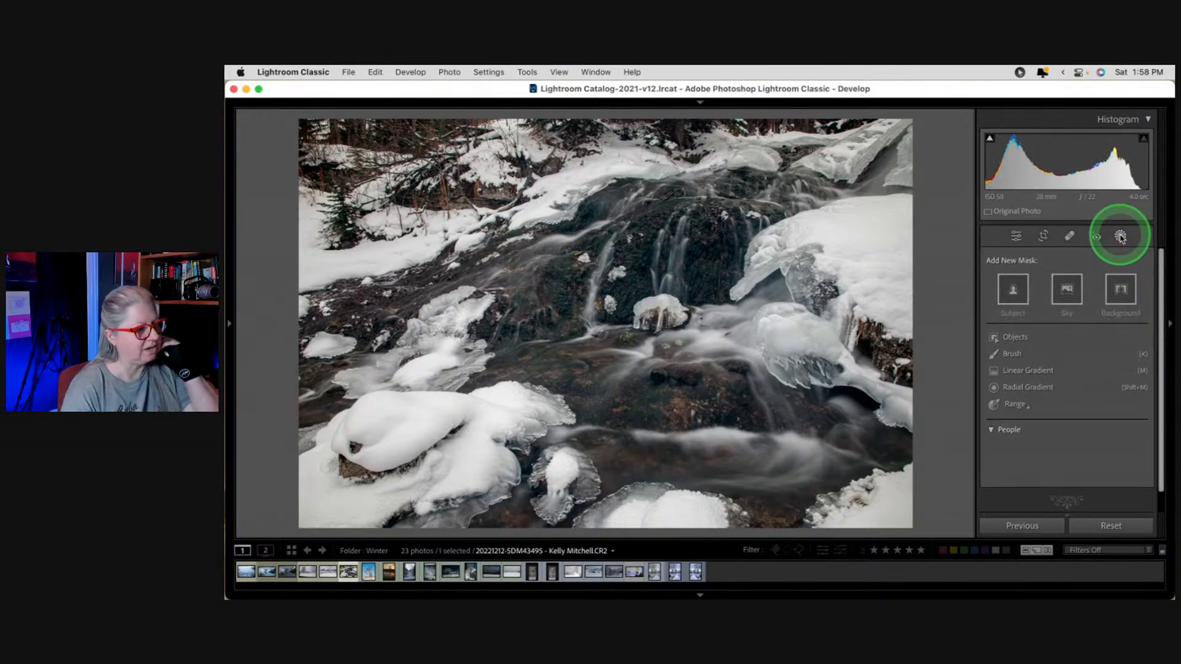
Create a subject mask of the foreground snow mound and add object selections for the large snowbank and the small ice chunk.
click(1012, 289)
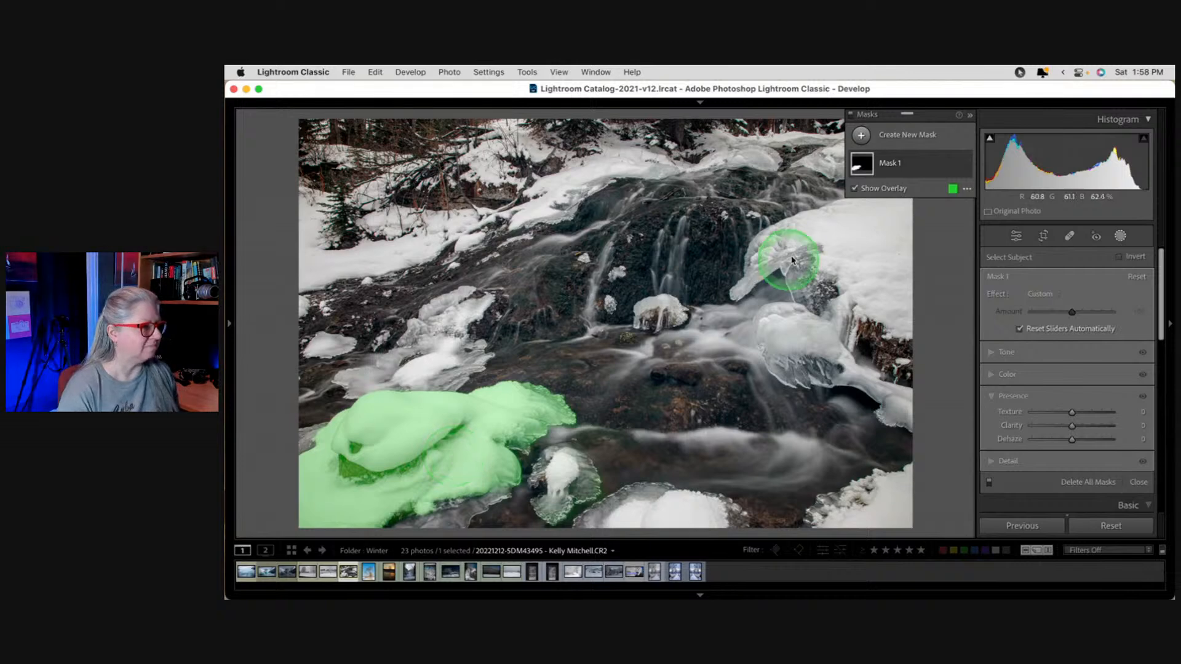
mouse_move(920, 164)
click(892, 204)
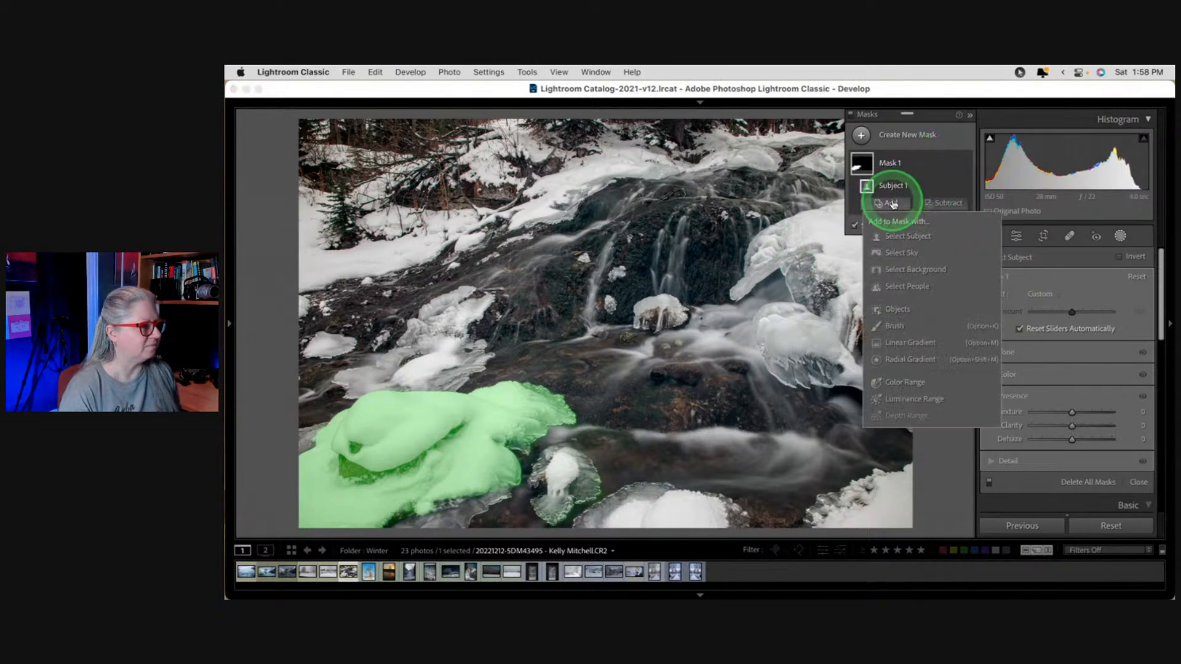
click(897, 309)
mouse_move(776, 320)
mouse_down()
mouse_move(899, 401)
mouse_move(783, 348)
mouse_move(786, 364)
mouse_move(824, 340)
mouse_move(820, 268)
mouse_move(815, 290)
mouse_move(774, 263)
mouse_move(753, 265)
mouse_move(821, 226)
mouse_move(892, 212)
mouse_move(905, 375)
mouse_move(875, 374)
mouse_move(839, 332)
mouse_move(902, 276)
mouse_move(900, 312)
mouse_move(823, 232)
mouse_move(912, 260)
mouse_move(838, 312)
mouse_move(799, 282)
mouse_move(928, 364)
mouse_move(893, 517)
mouse_move(820, 517)
mouse_move(890, 488)
mouse_move(883, 515)
mouse_move(678, 526)
mouse_move(731, 513)
mouse_move(544, 487)
mouse_move(562, 472)
mouse_move(578, 482)
mouse_move(546, 482)
mouse_move(557, 465)
mouse_up()
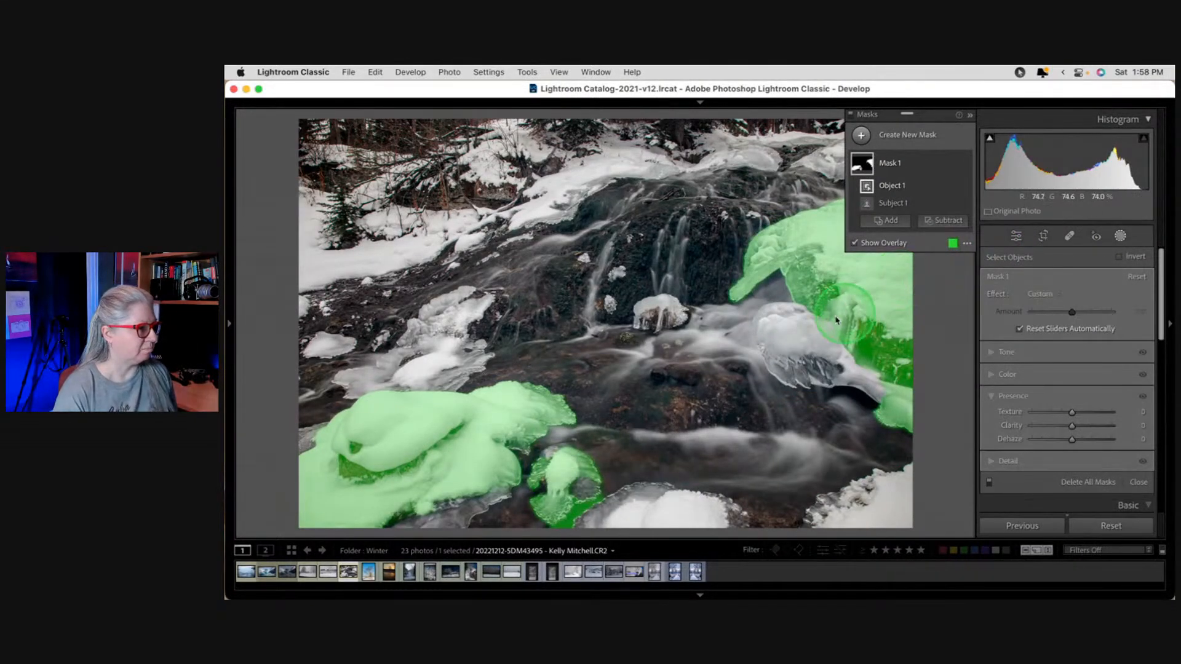
Extend the mask with an auto-masked brush over the remaining ice and snow patches beside and in front of the stream.
click(897, 219)
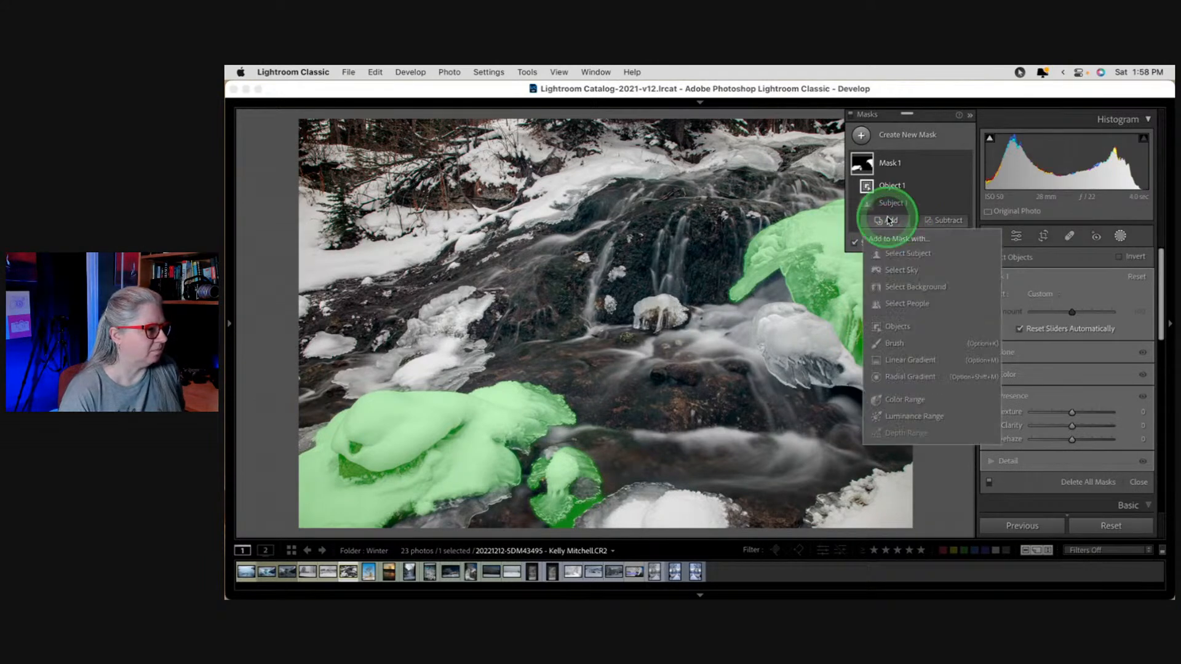
click(895, 345)
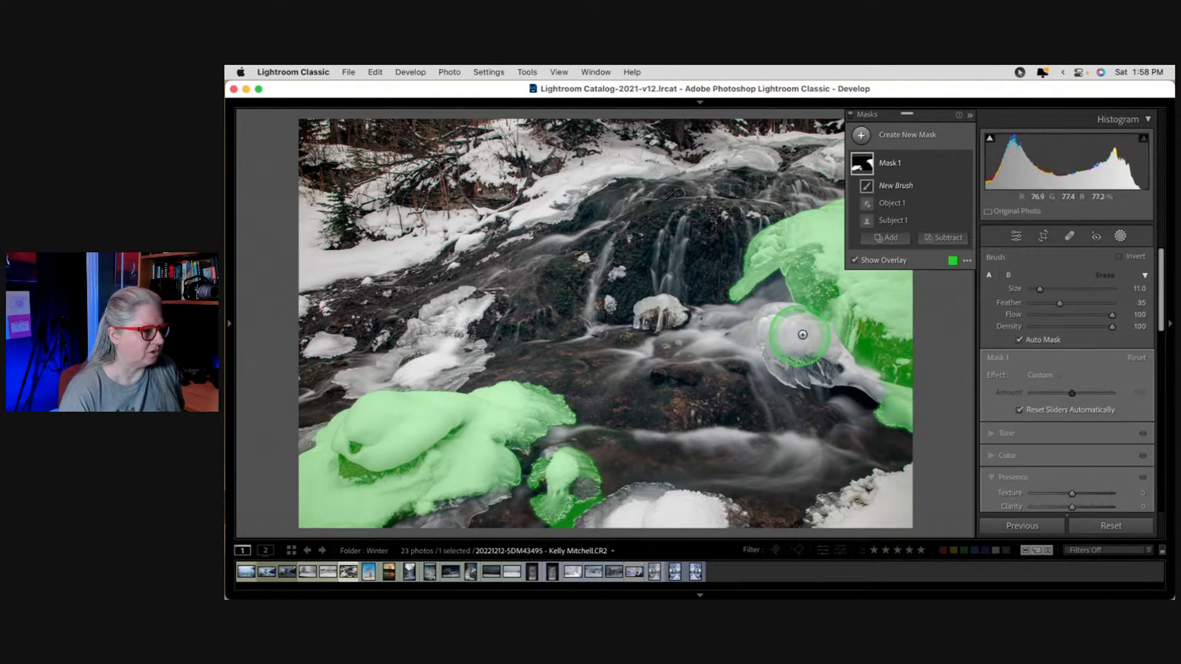
drag(802, 334, 779, 327)
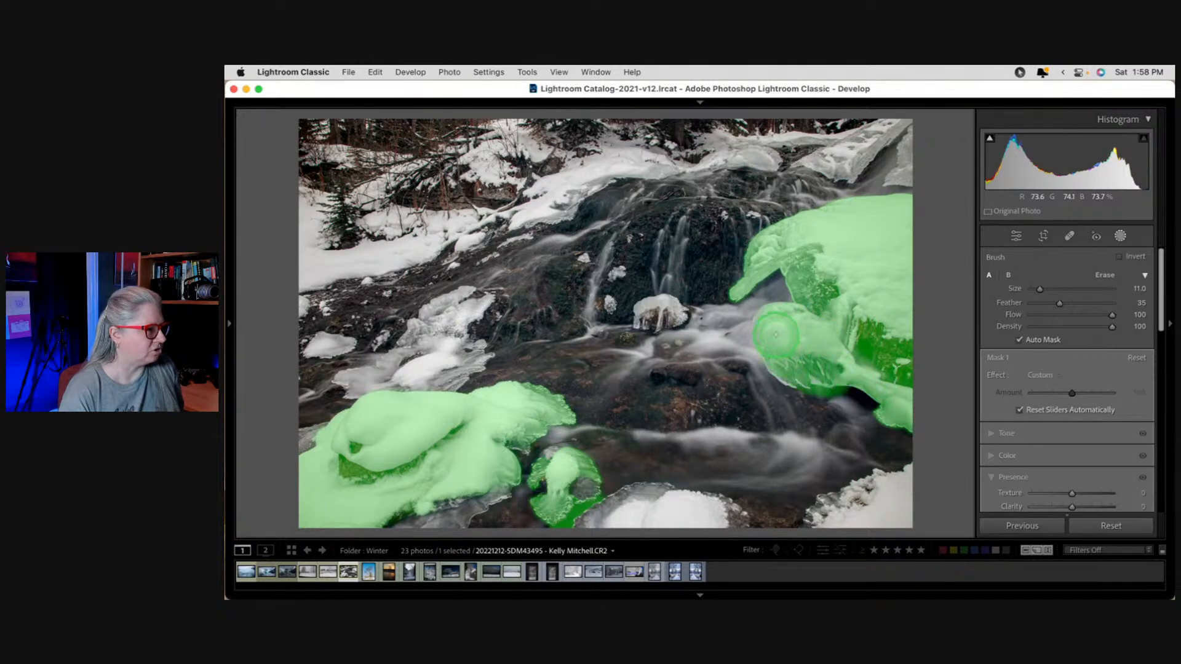
mouse_move(633, 493)
mouse_down()
mouse_move(652, 517)
mouse_move(719, 524)
mouse_up()
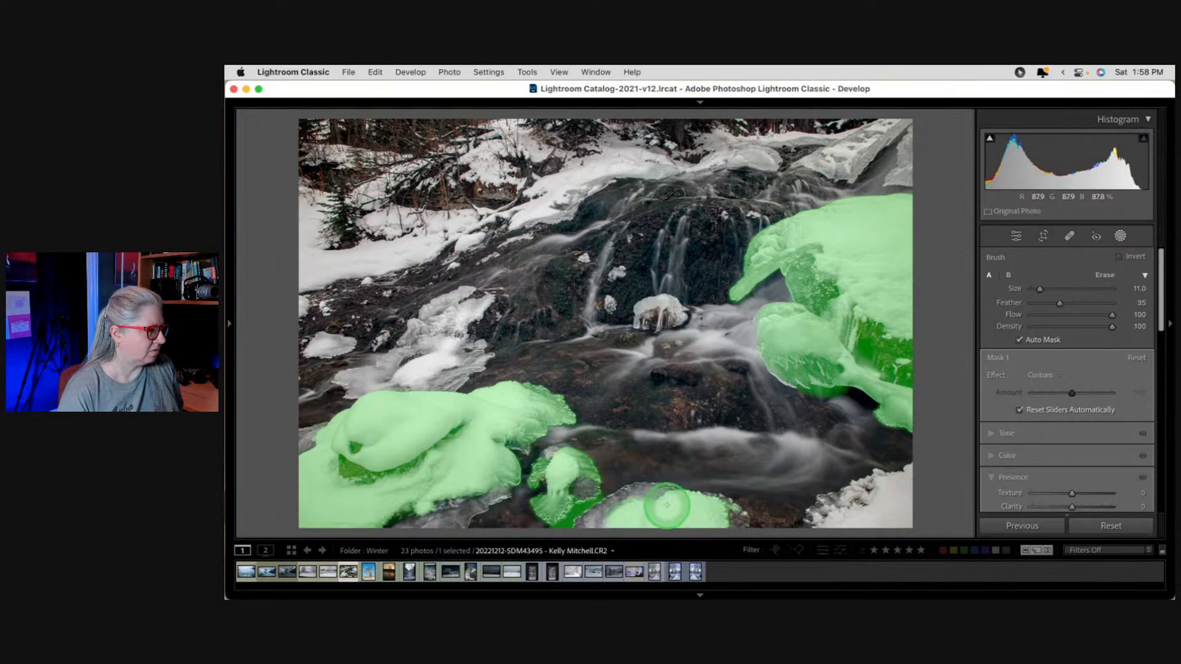
drag(579, 489, 577, 487)
mouse_move(849, 501)
mouse_down()
mouse_move(904, 483)
mouse_move(852, 504)
mouse_up()
mouse_move(467, 492)
mouse_down()
mouse_move(420, 520)
mouse_move(460, 498)
mouse_move(479, 440)
mouse_move(355, 453)
mouse_move(458, 366)
mouse_up()
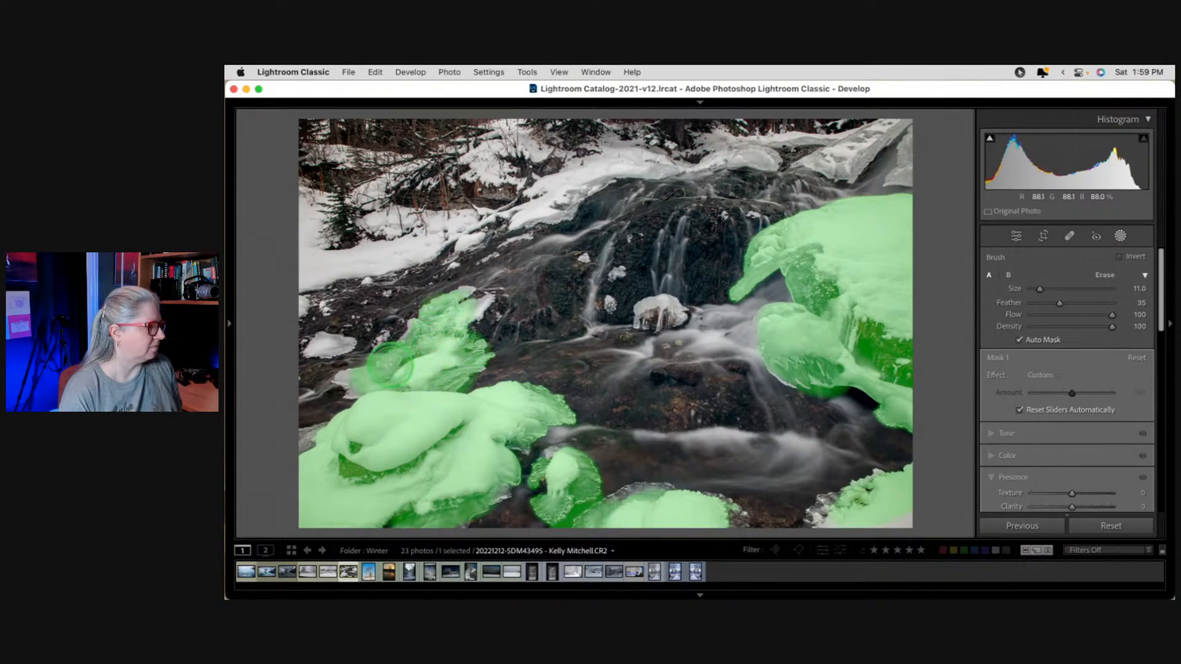
drag(366, 377, 368, 375)
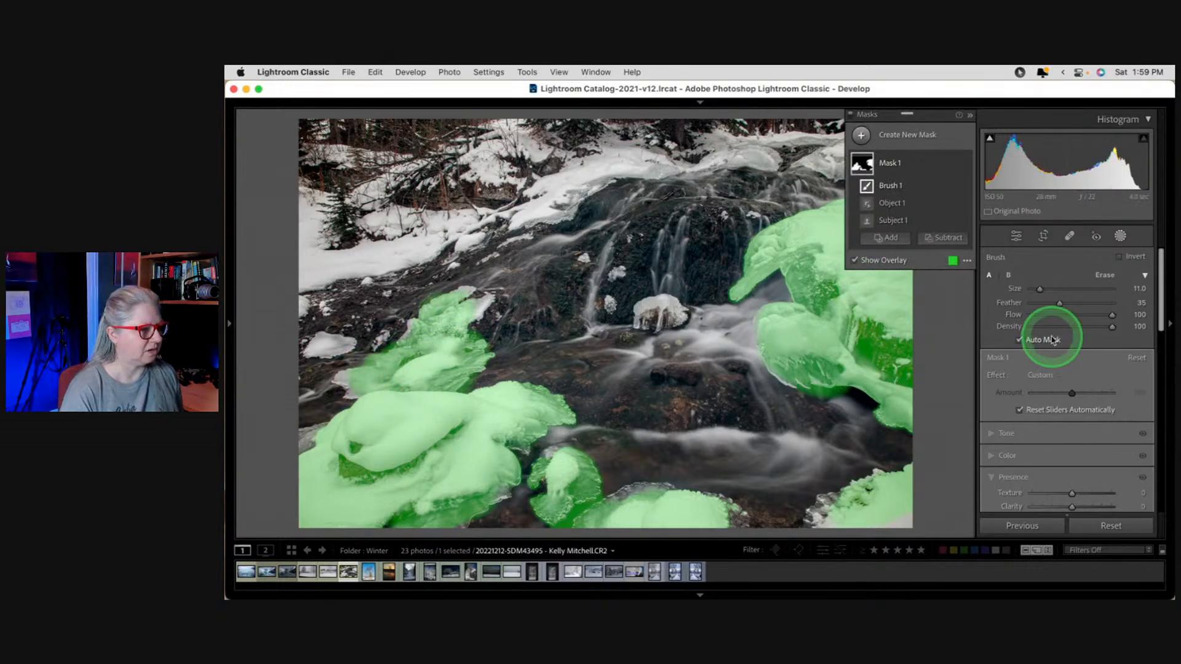
Set the snow mask's texture to 86 and clarity to 8, and close the masking tools.
scroll(1052, 338, down, 3)
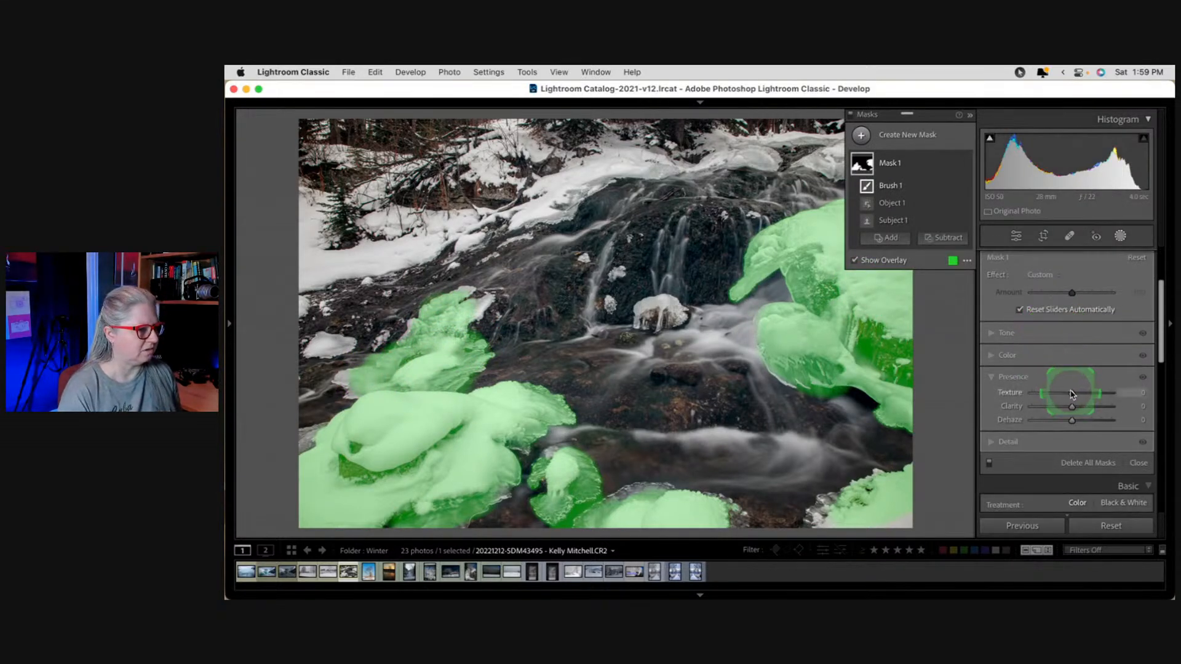
drag(1071, 393, 1099, 392)
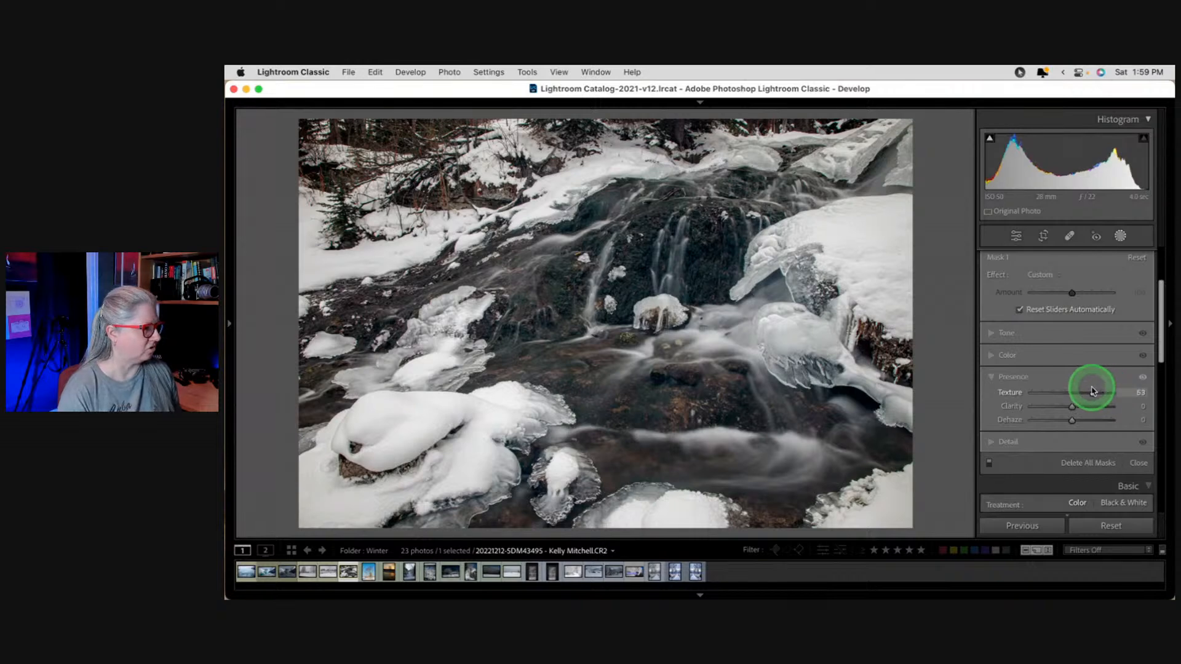
mouse_move(1099, 389)
mouse_down()
mouse_move(978, 390)
mouse_move(1142, 387)
mouse_move(1077, 407)
mouse_up()
click(1074, 407)
scroll(1078, 407, up, 4)
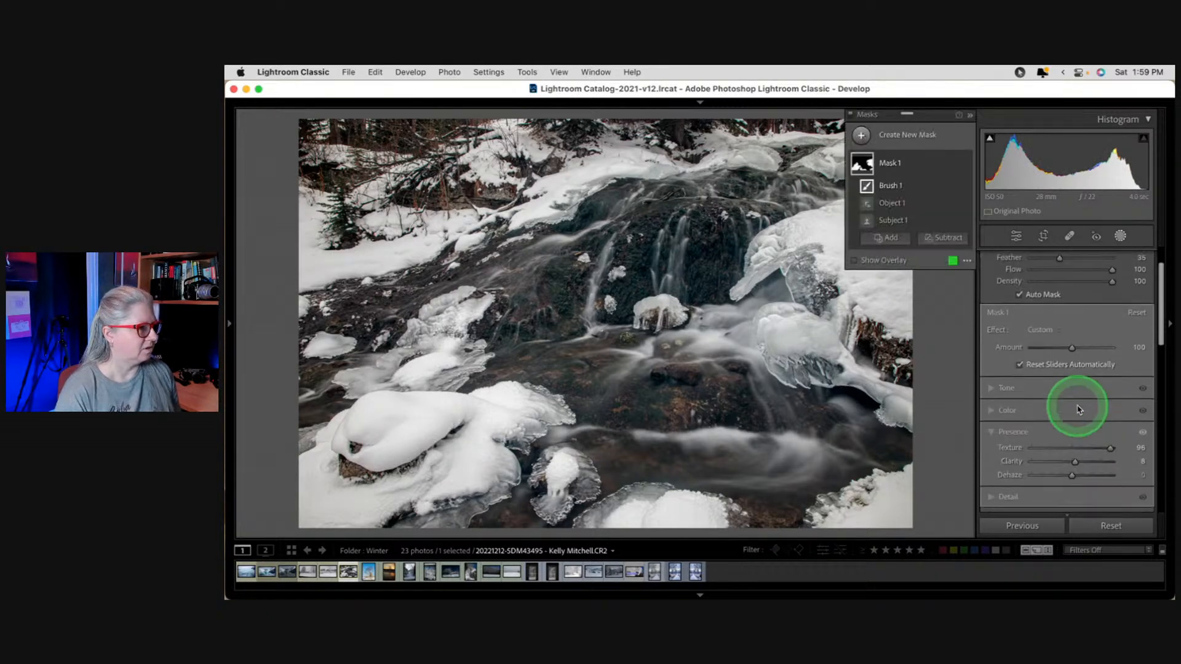
click(1128, 237)
click(1096, 358)
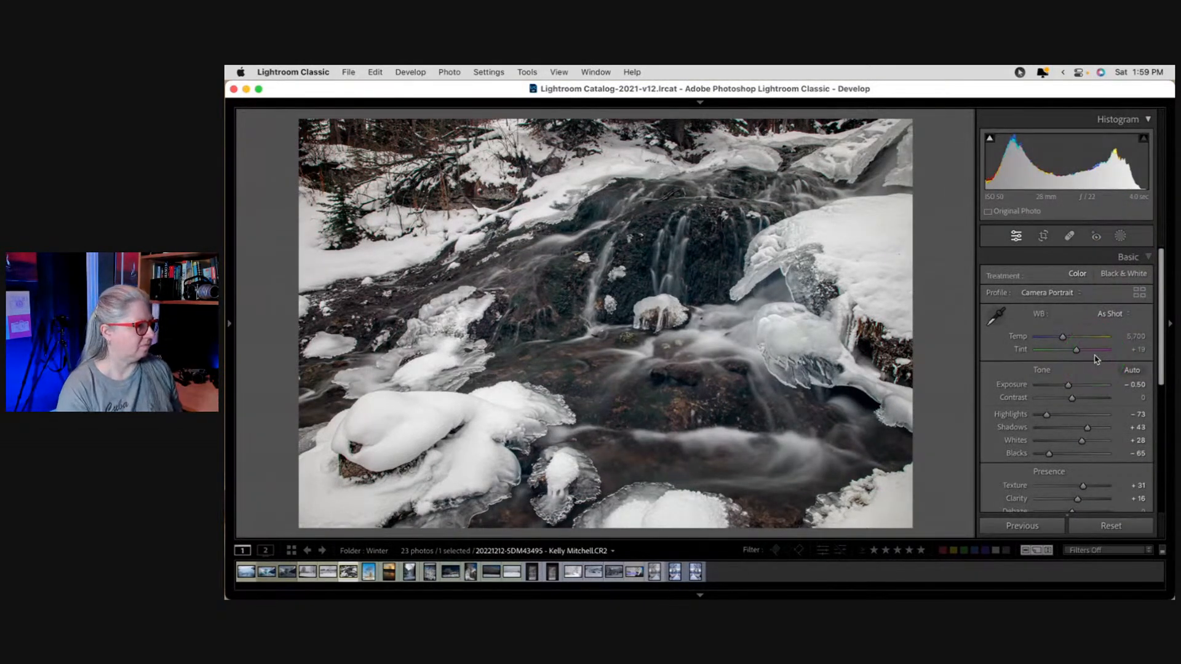
Apply the Edge darken medium vignette preset to the waterfall photo and set the exposure to -0.45.
scroll(1097, 359, down, 5)
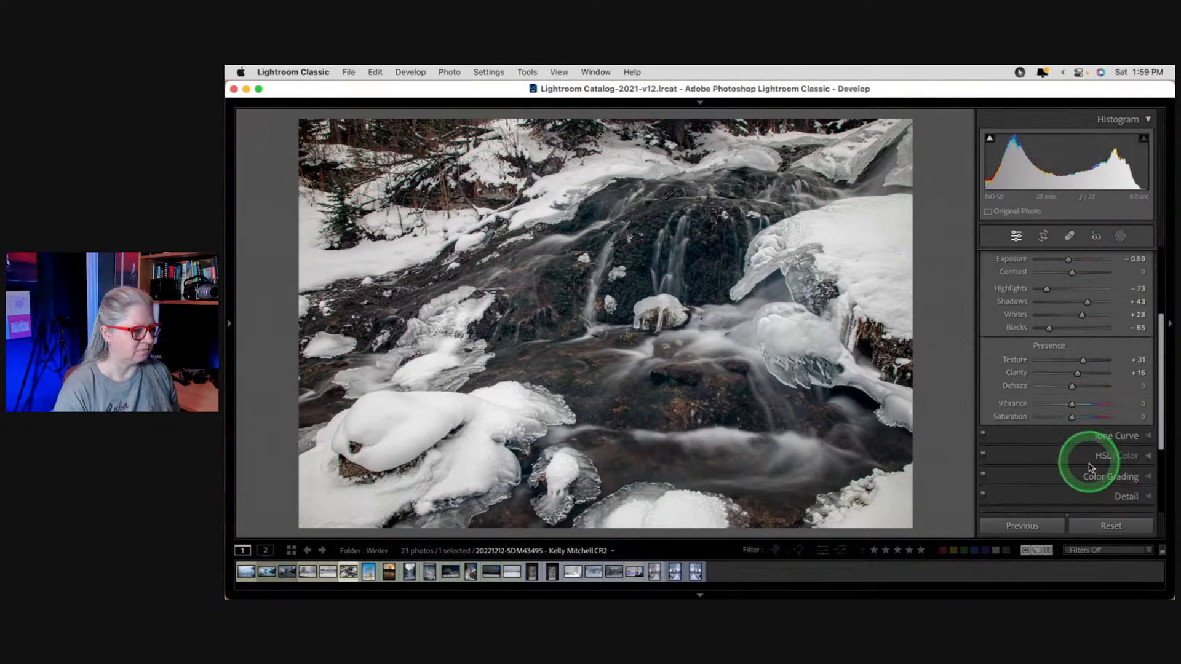
click(229, 324)
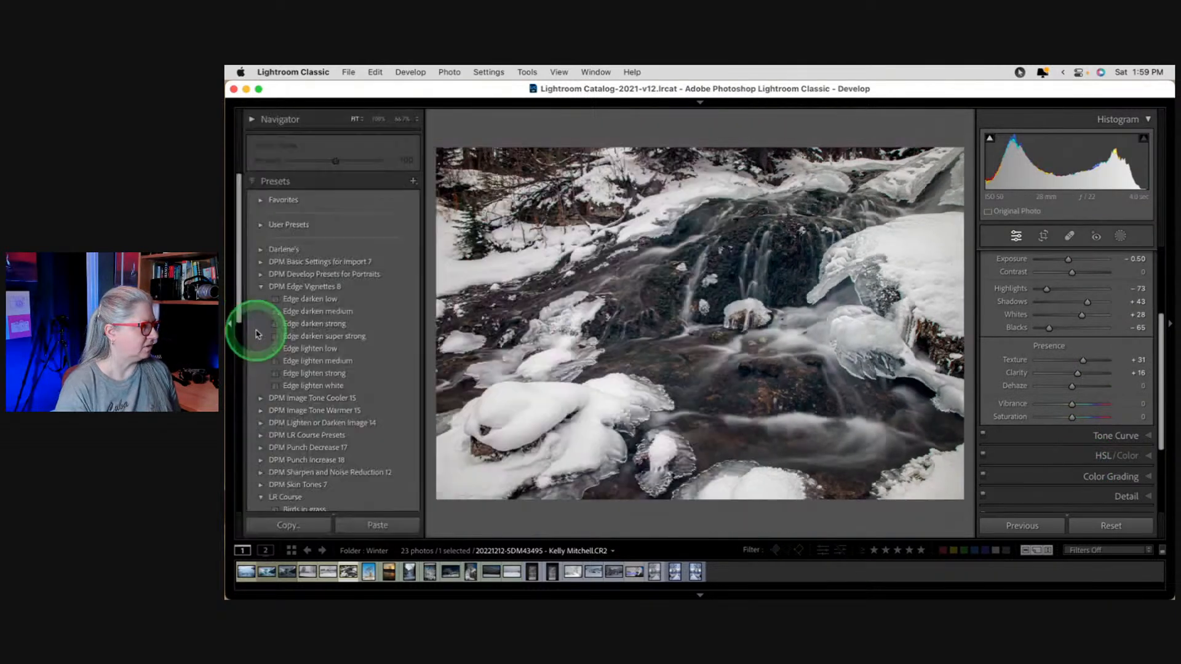
click(302, 312)
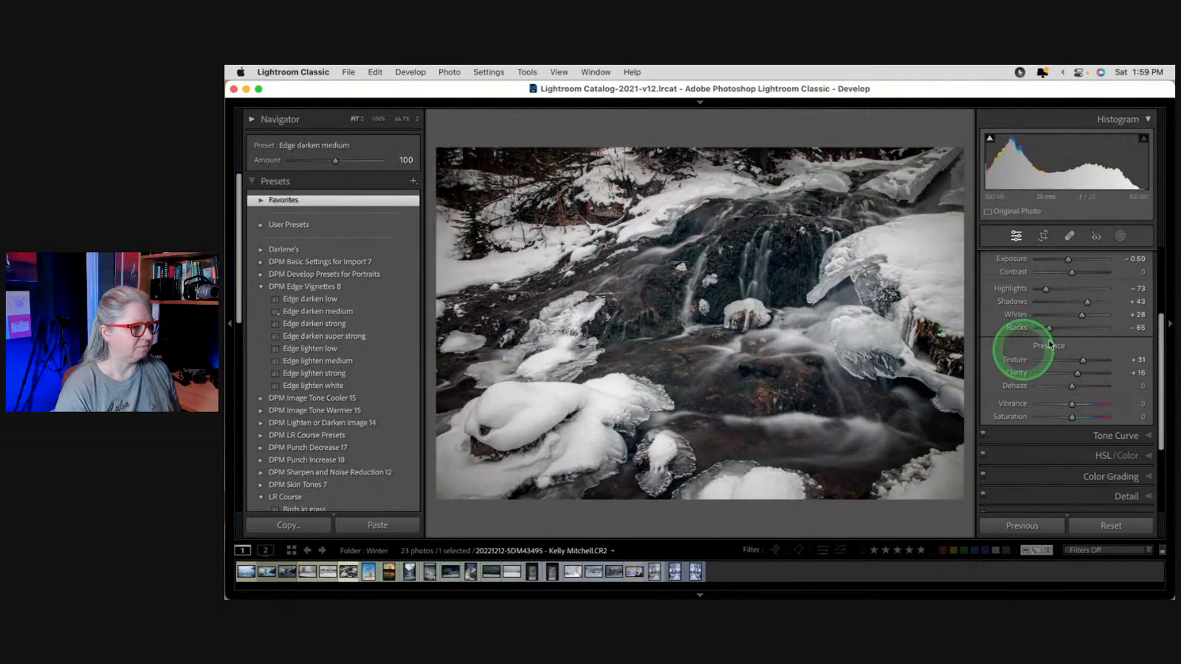
scroll(1110, 293, up, 3)
drag(1070, 335, 1071, 336)
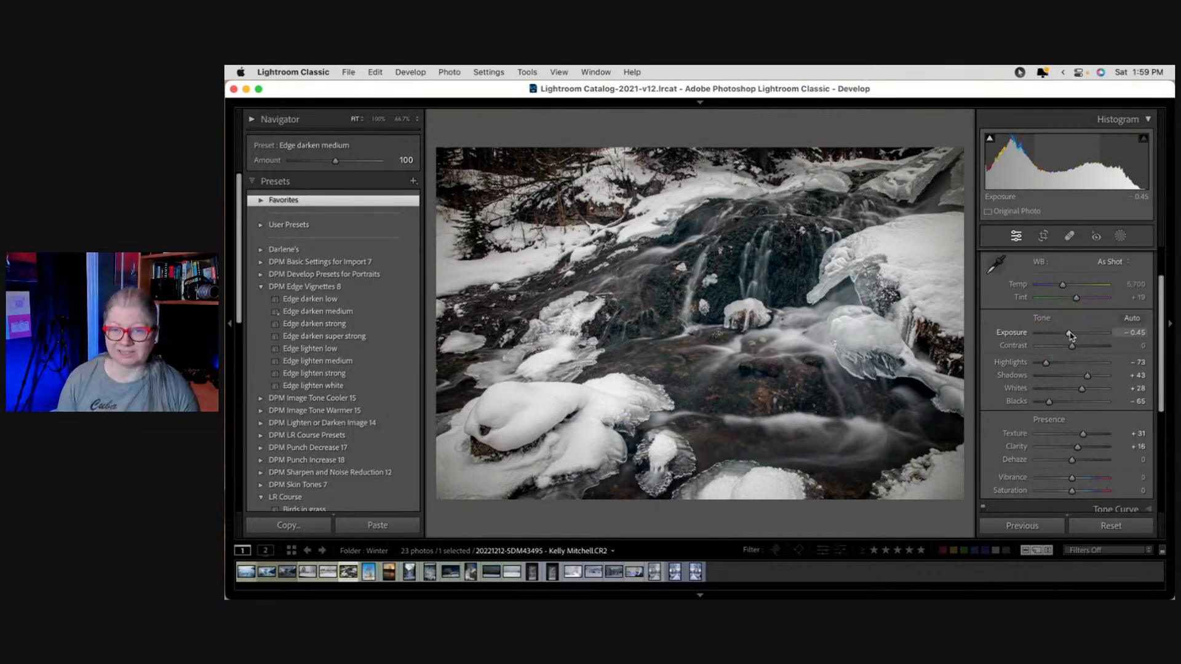
Convert the waterfall photo to black and white, undoing and reapplying the conversion to compare it with the color version.
scroll(1071, 335, up, 2)
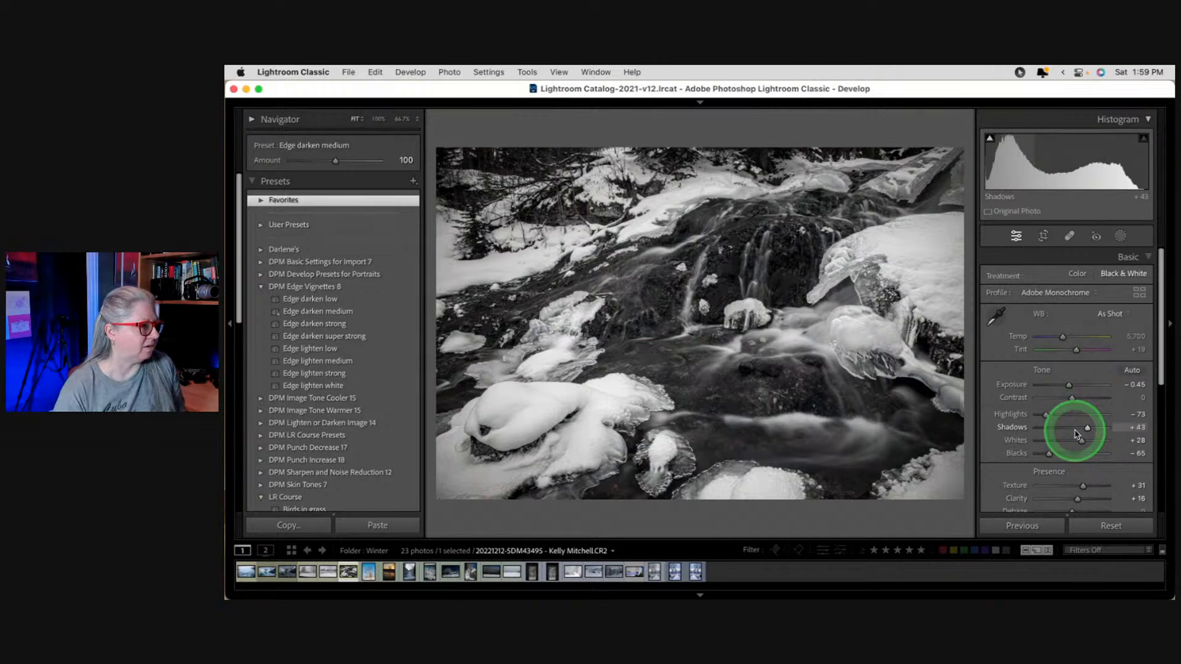
key(super+z)
click(1121, 272)
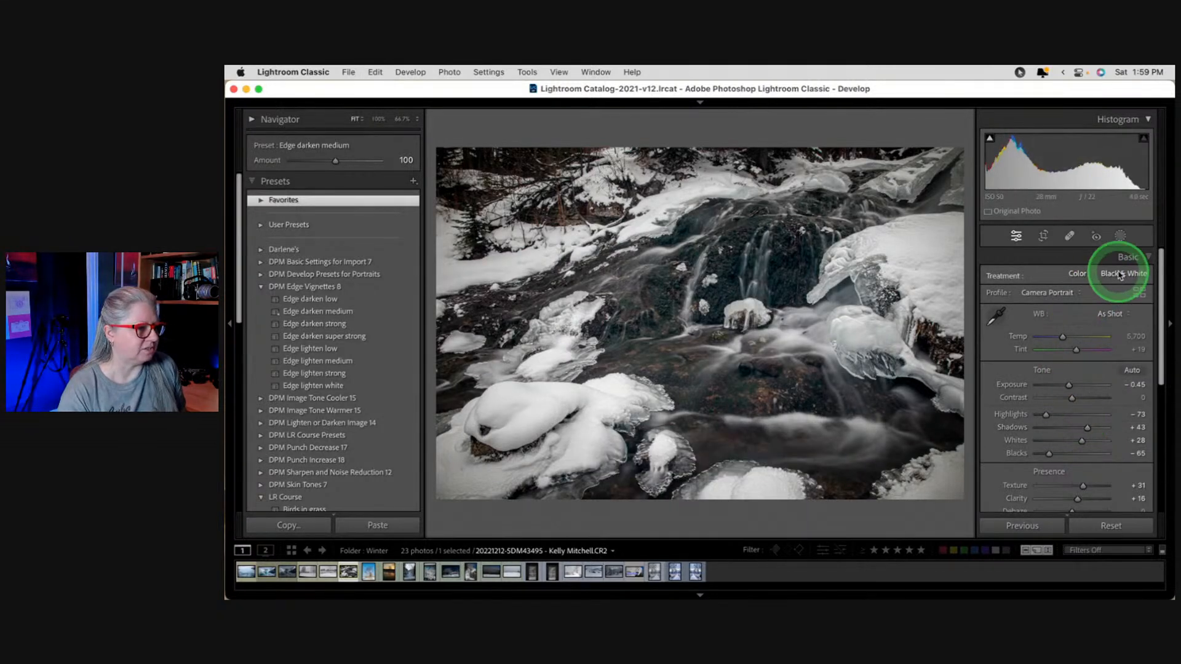
Tint the black-and-white photo's shadows blue in Color Grading with hue 231 and saturation 47.
scroll(1088, 407, down, 6)
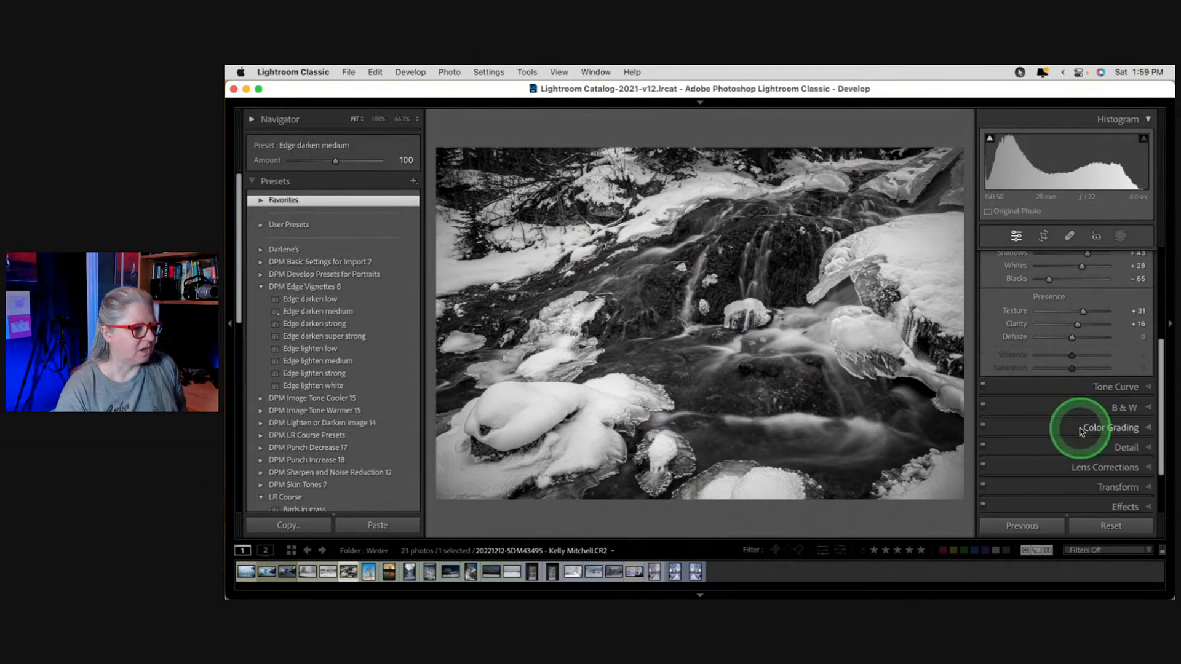
click(1077, 424)
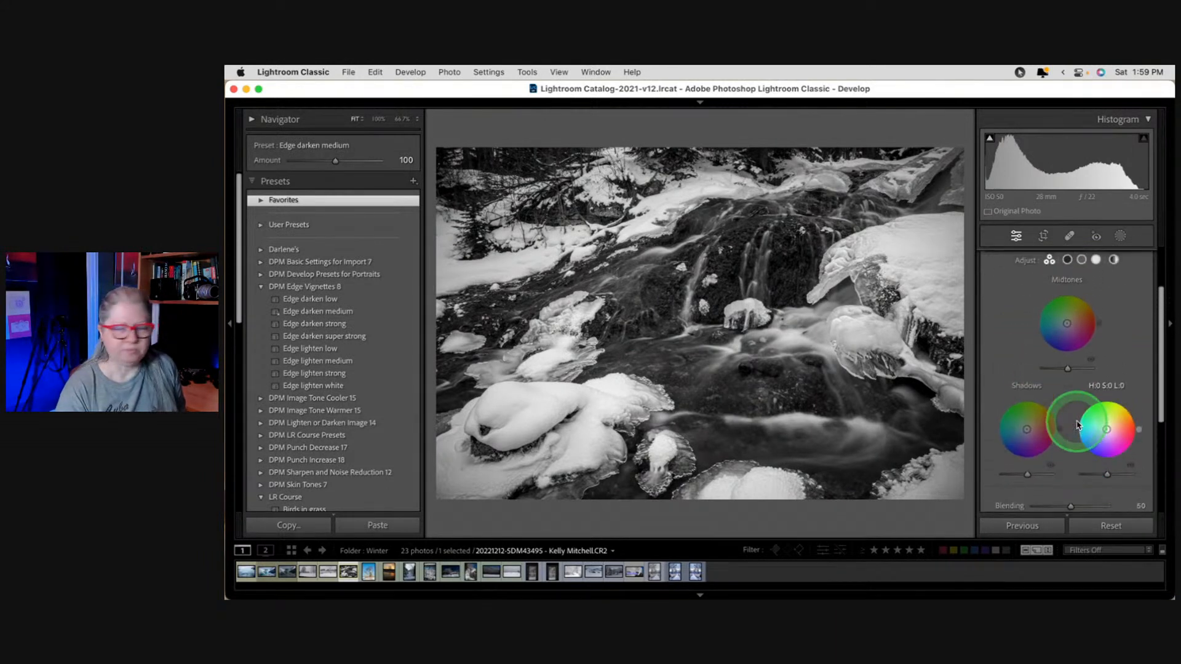
scroll(1077, 425, up, 1)
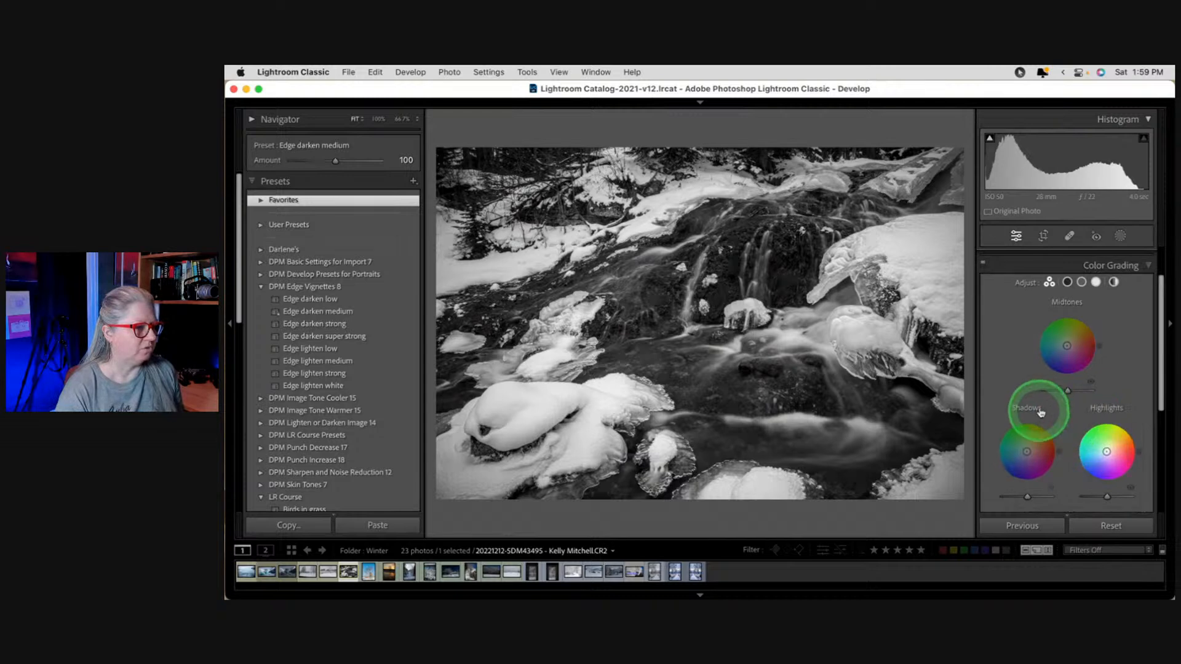
click(1066, 282)
scroll(1039, 406, down, 1)
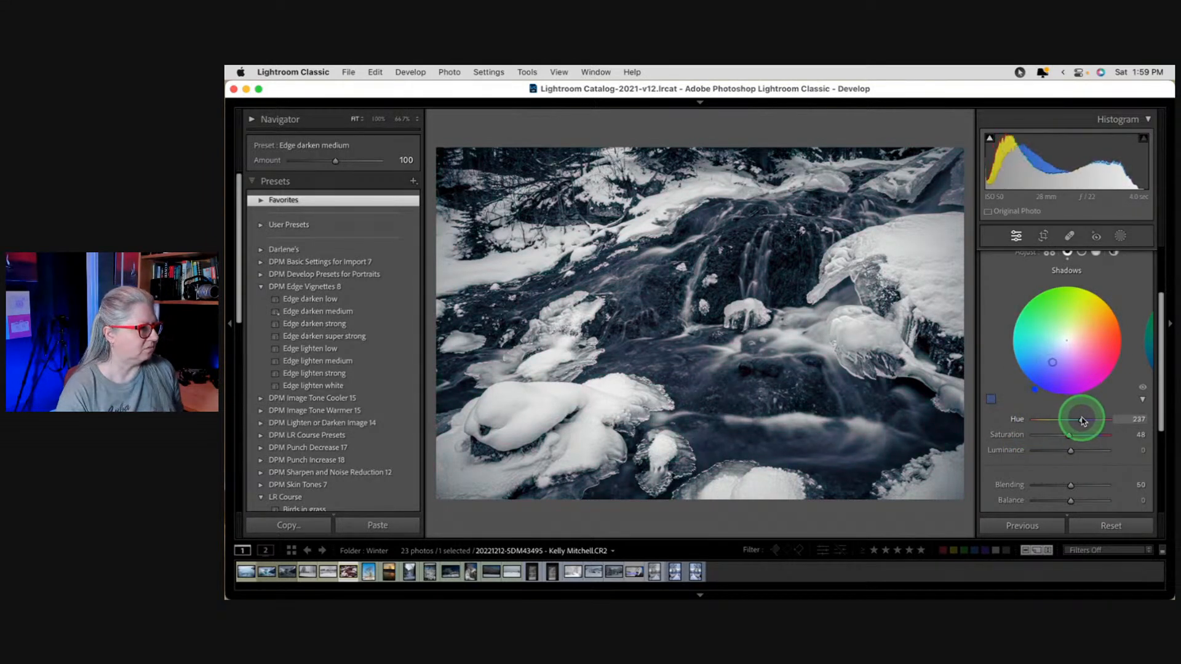
click(1068, 436)
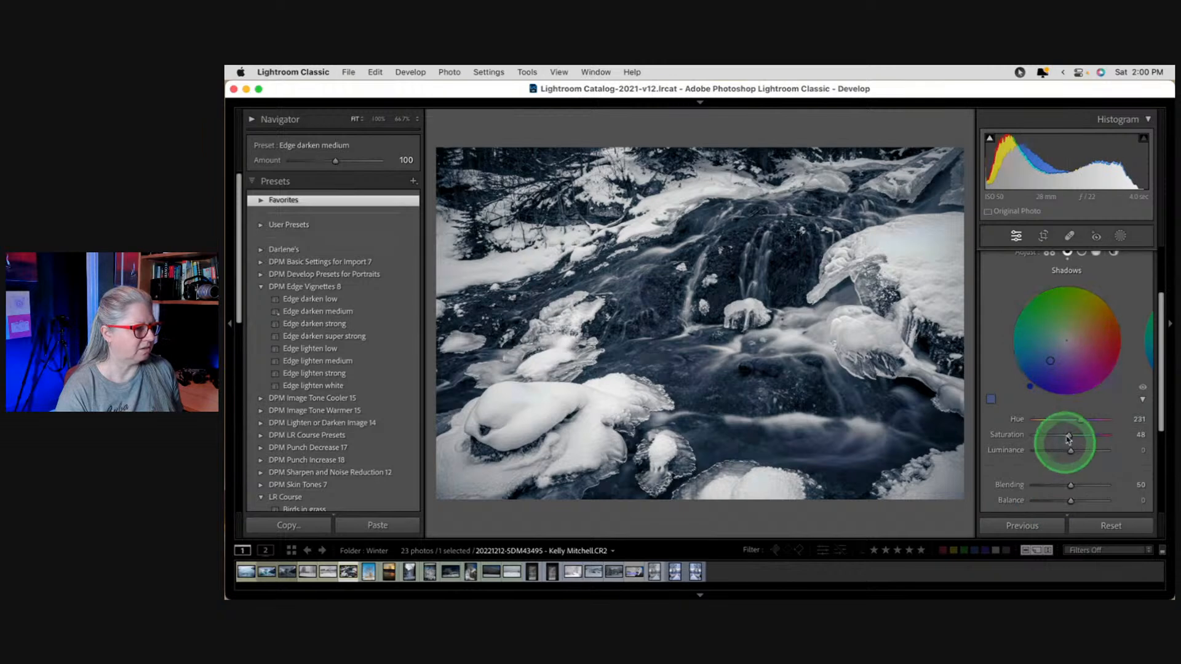
mouse_move(1039, 436)
mouse_down()
mouse_move(1102, 433)
mouse_move(1069, 435)
mouse_up()
scroll(1072, 325, up, 2)
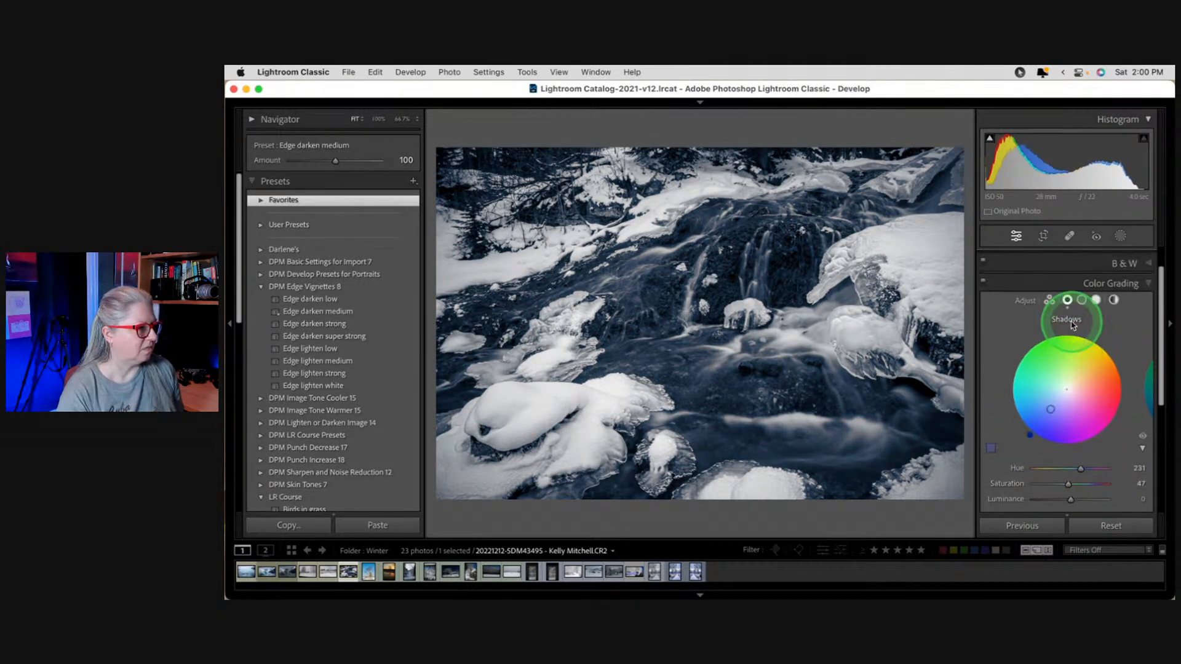
Tint the highlights a pale yellow in Color Grading with hue 62 and saturation 11.
click(1096, 299)
scroll(1070, 434, down, 1)
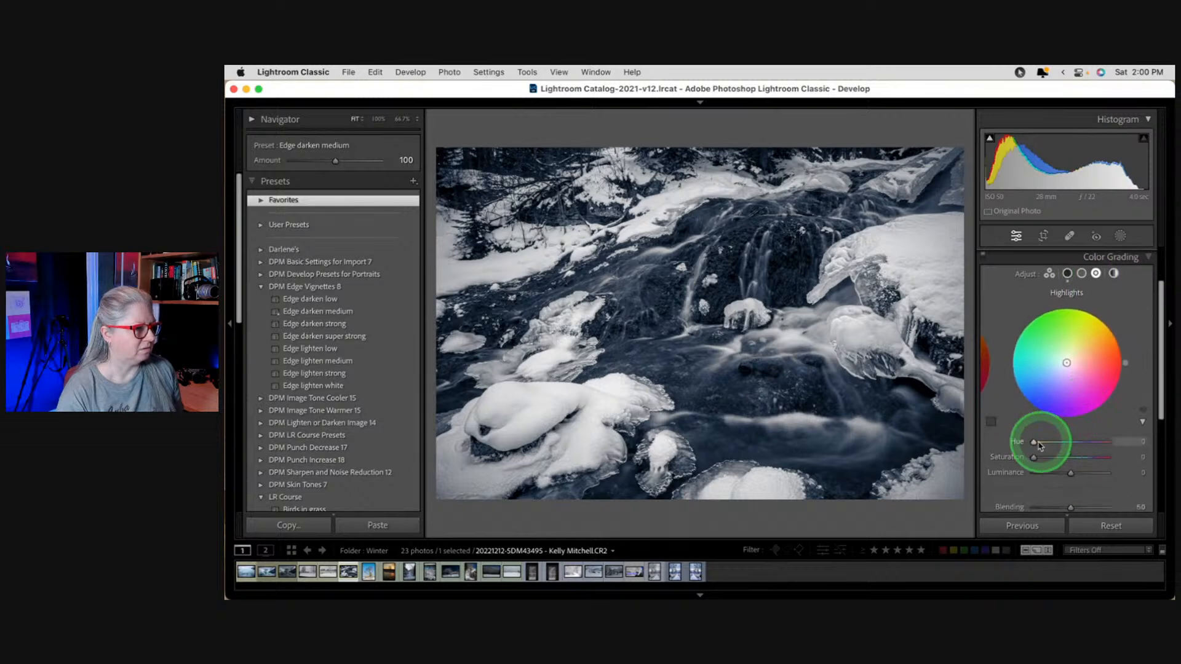
drag(1063, 458, 1066, 457)
drag(1034, 441, 1040, 445)
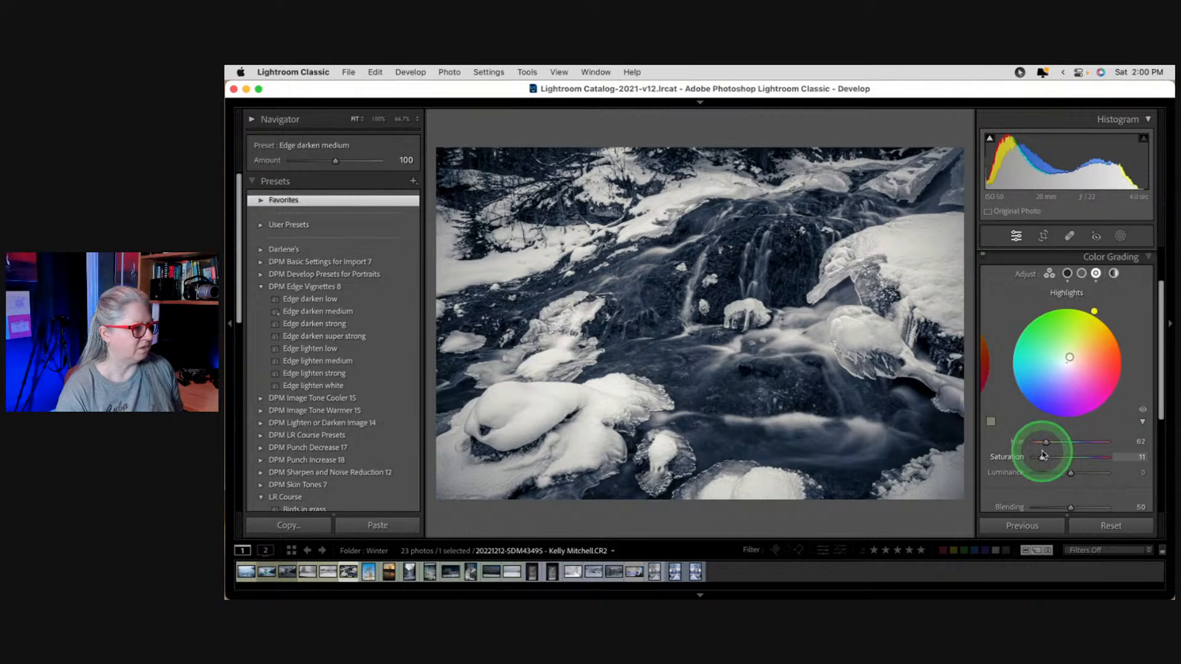
drag(1043, 455, 1044, 456)
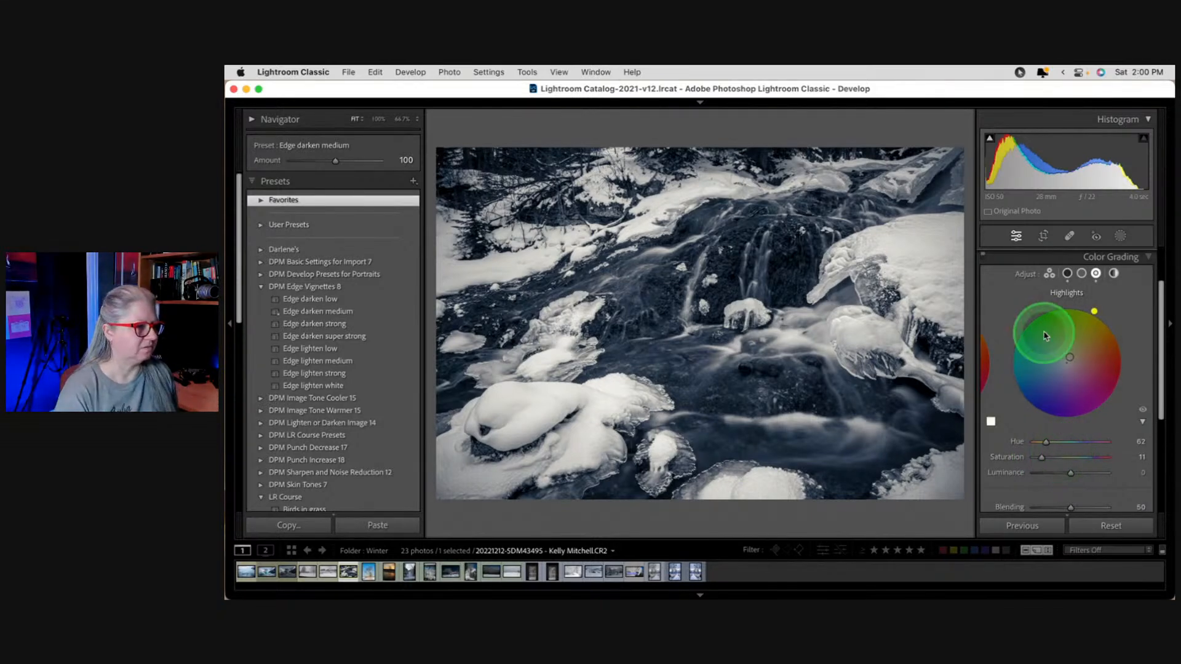
Set the shadow tint's hue to 246 and compare the toned photo with its original version.
click(1068, 273)
drag(1080, 442, 1085, 444)
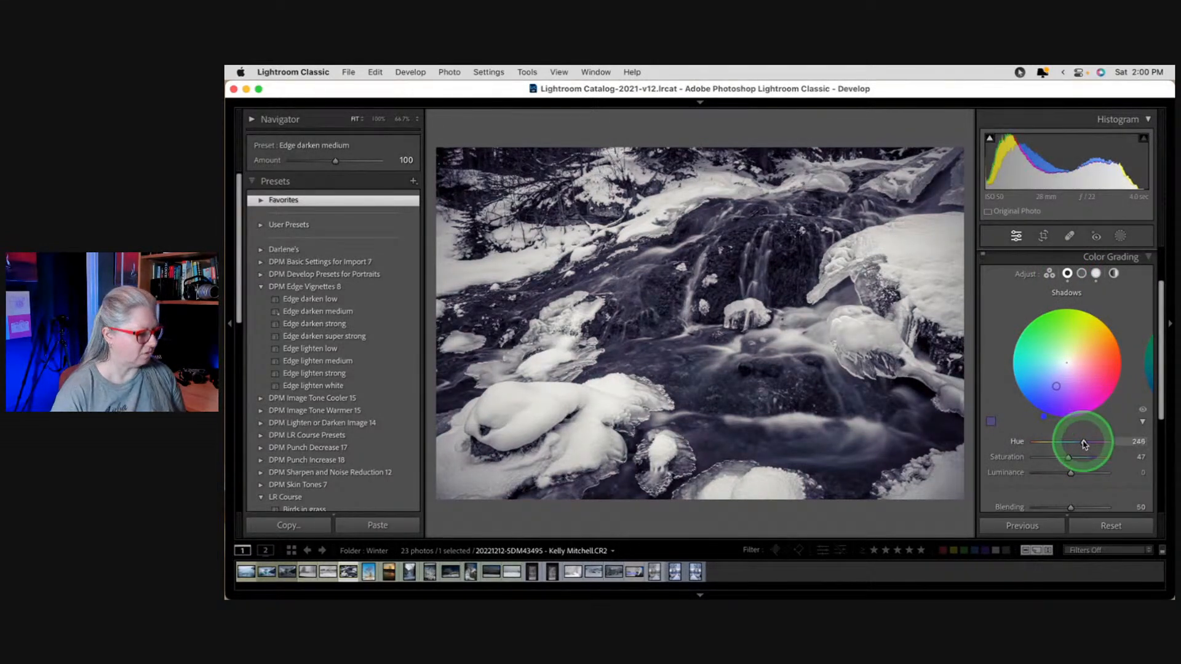
key(backslash)
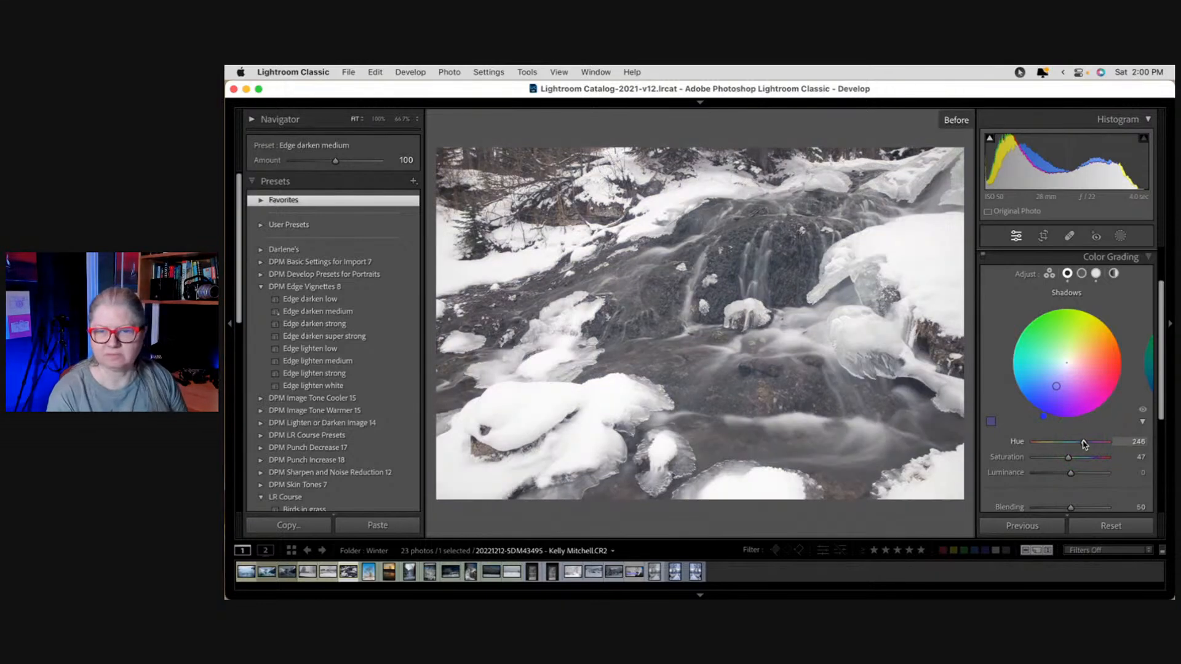
key(backslash)
key(backslash)
key(backslash)
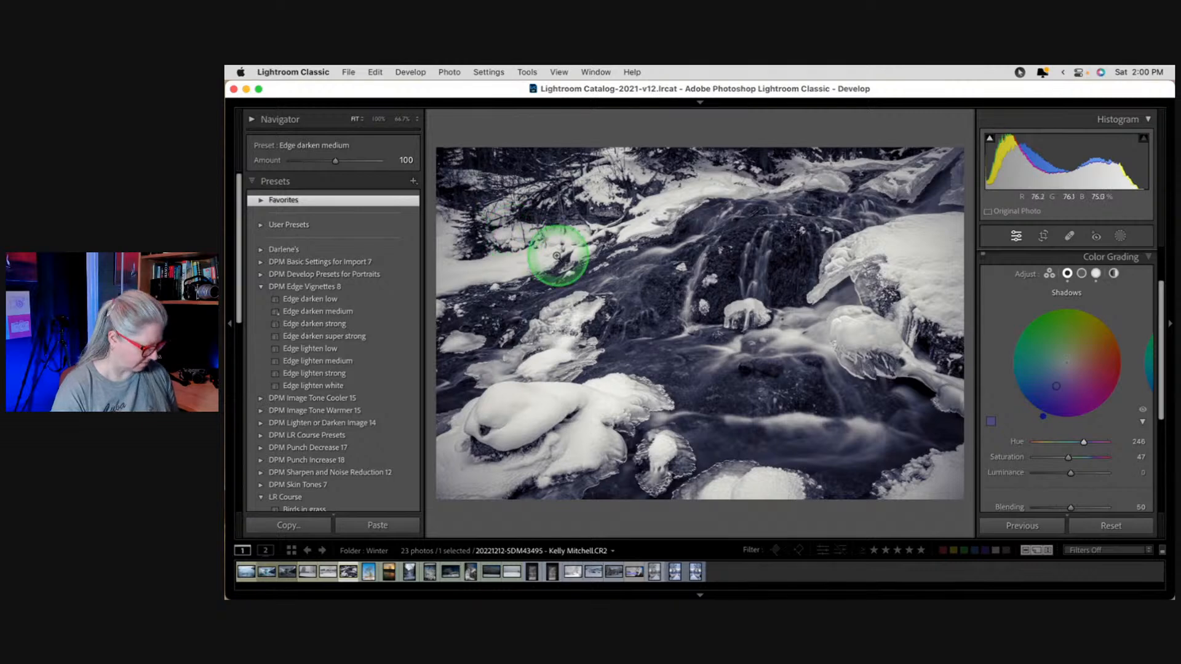
Try cropping a strip of forest off the photo's upper edge, and undo the crop.
key(r)
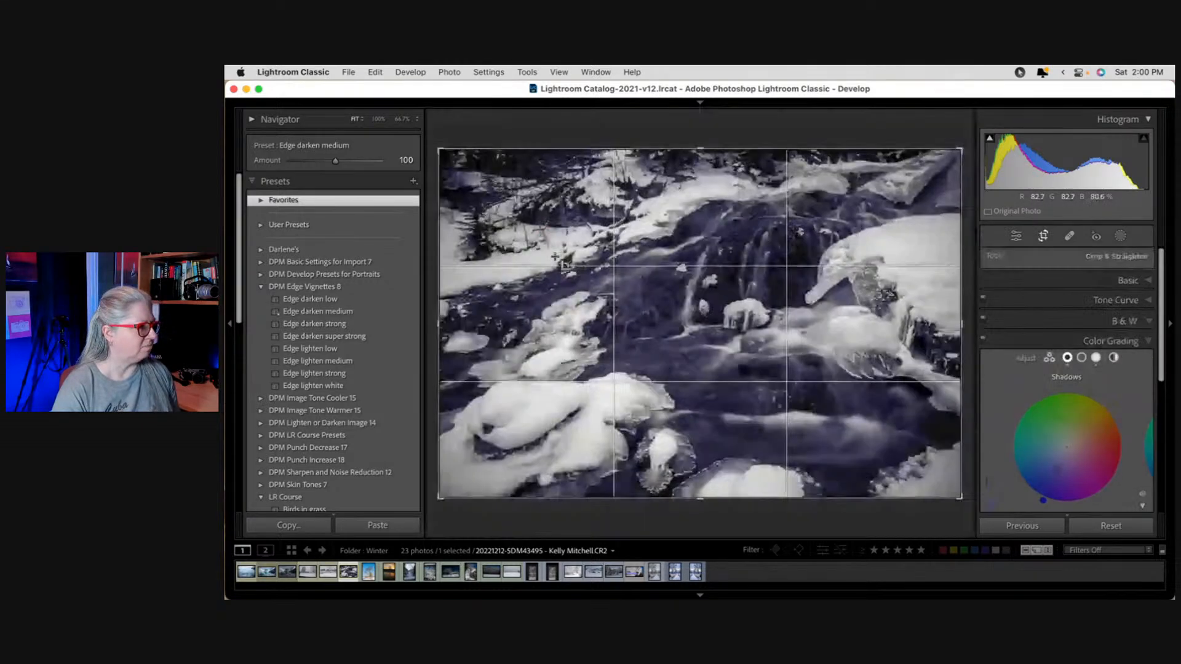
mouse_move(617, 152)
mouse_down()
mouse_move(614, 174)
mouse_move(612, 157)
mouse_up()
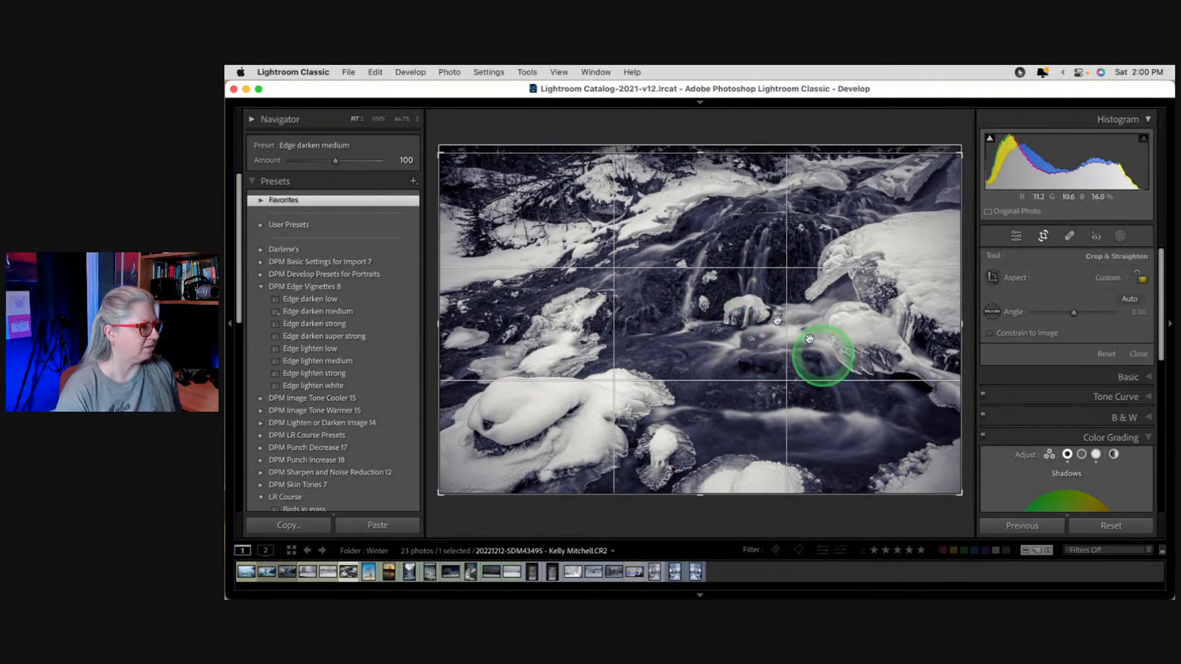
drag(522, 153, 522, 162)
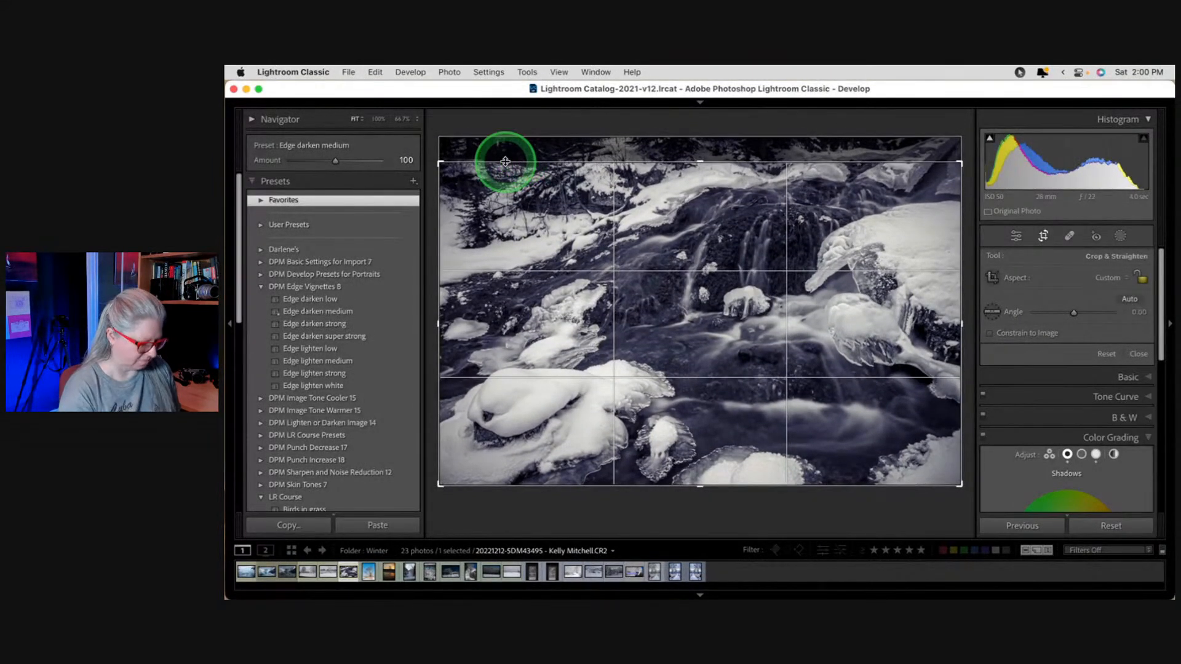
key(Return)
key(super+z)
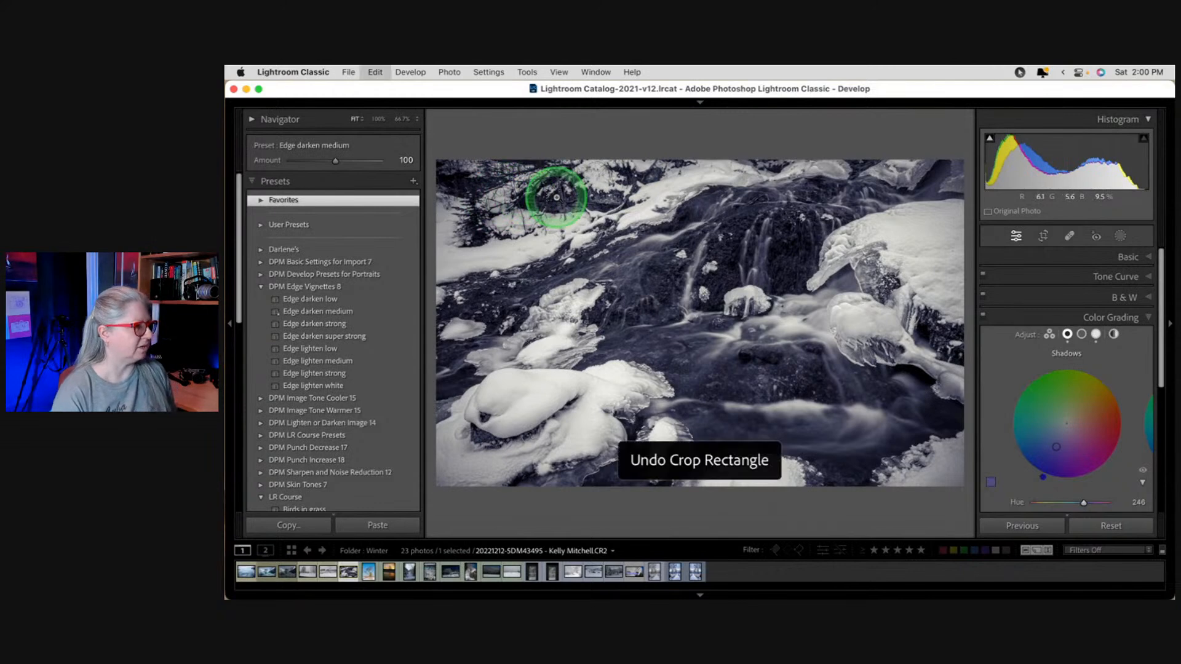
Reset the waterfall photo's crop to the full frame.
key(r)
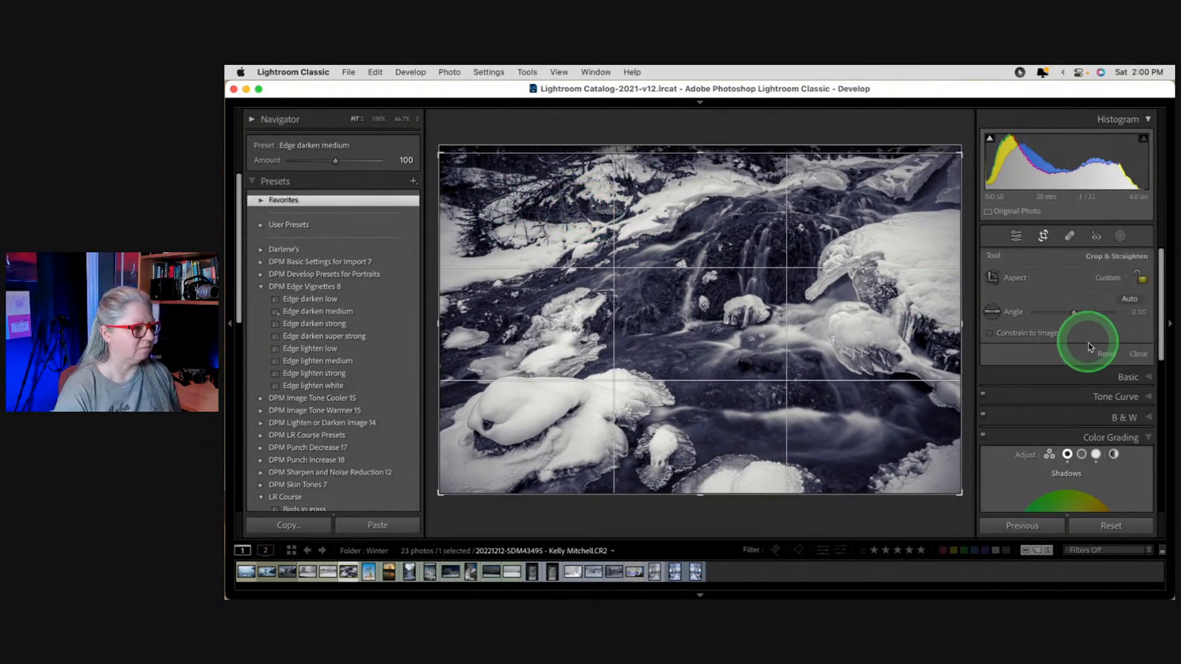
click(1106, 353)
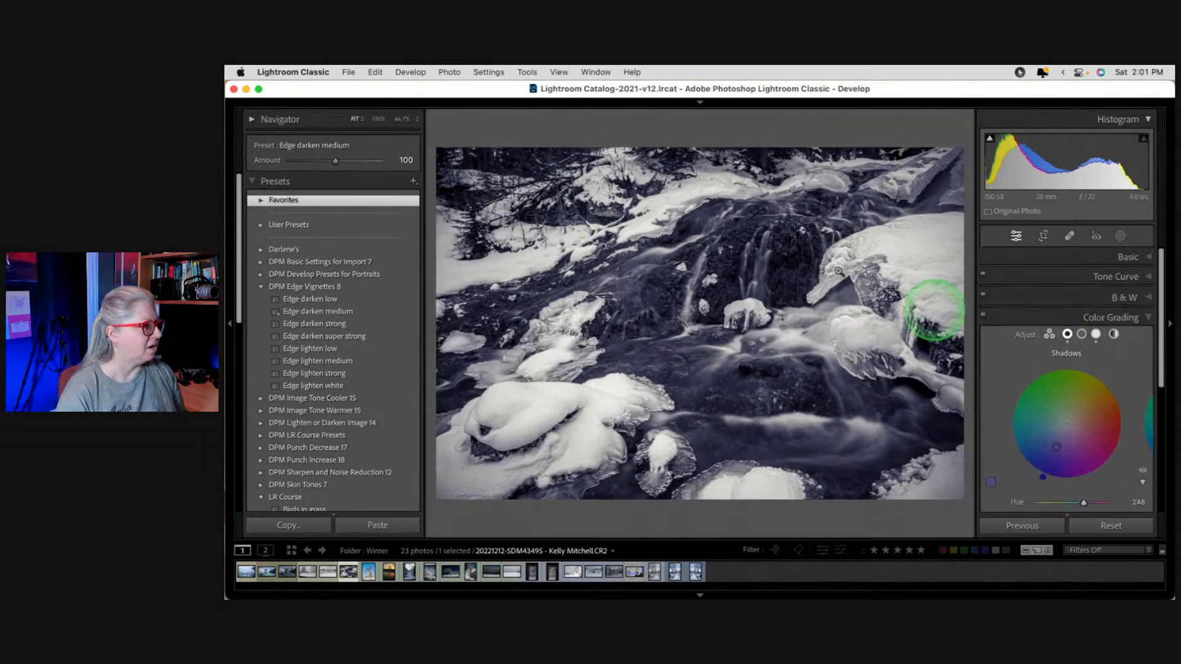
Rename the existing snow mask, Mask 1, as ice.
click(1121, 236)
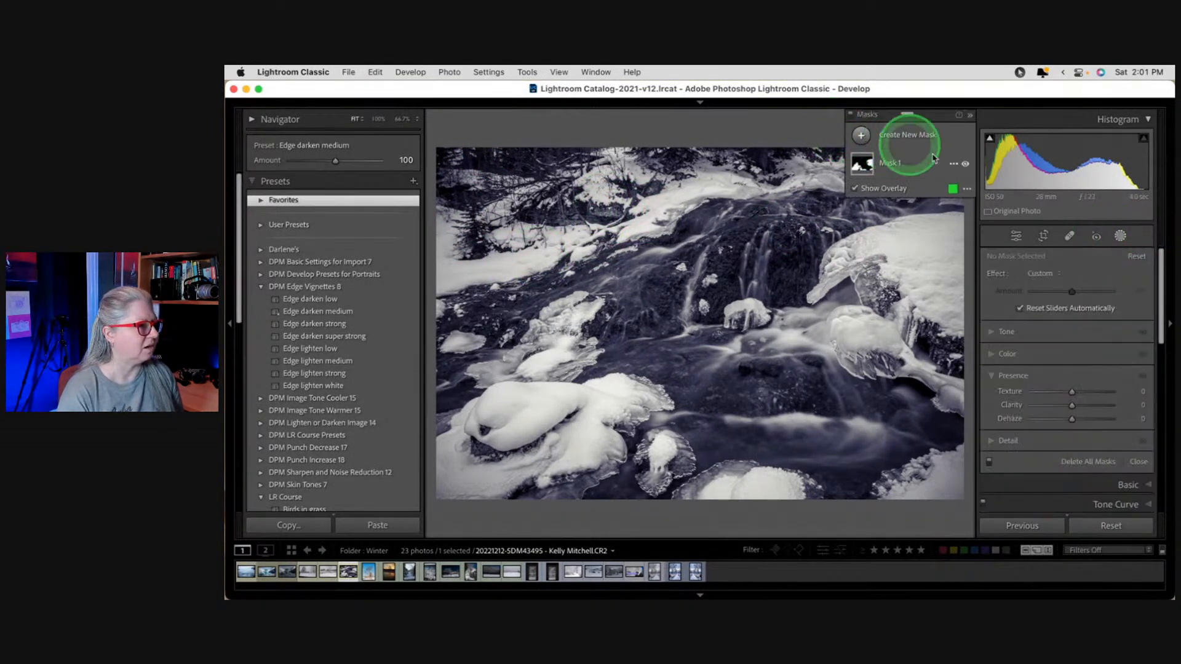
click(953, 163)
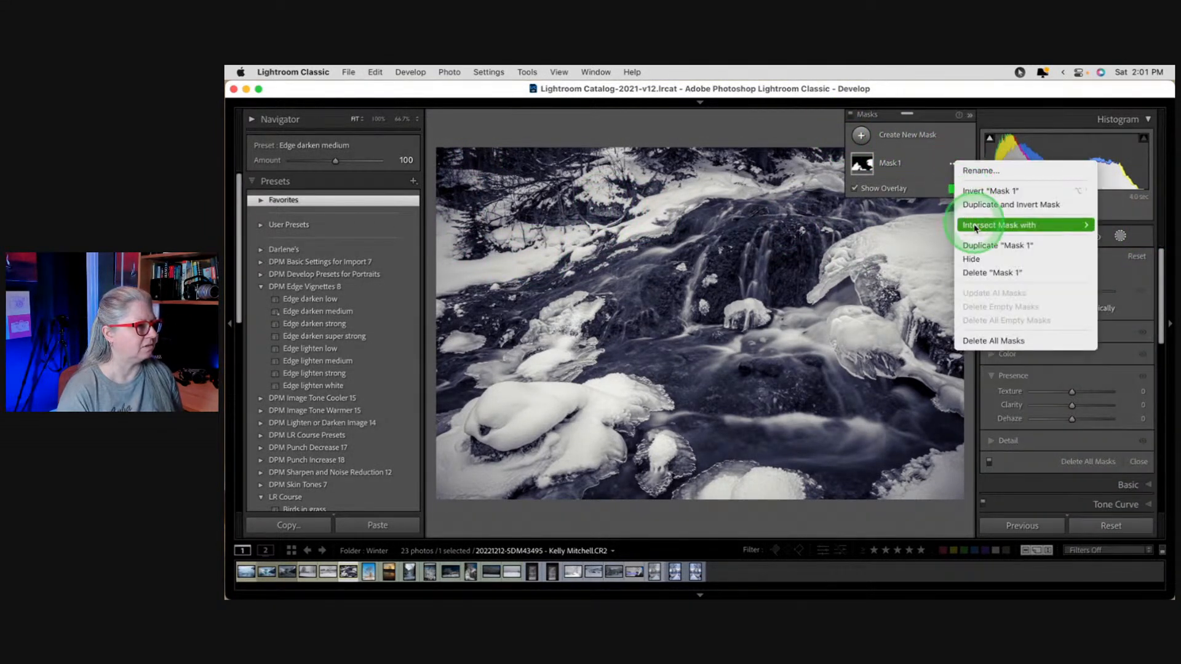
click(978, 171)
text(ice)
key(Return)
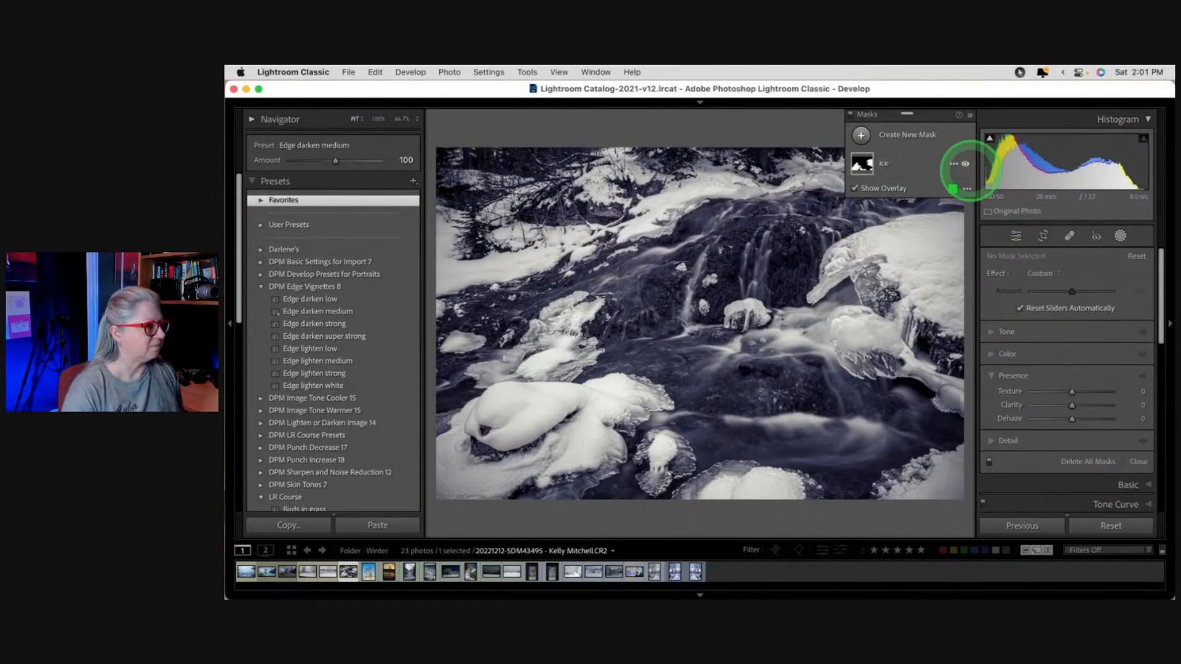
Add a linear gradient mask over the forest along the photo's upper edge, slanted to follow the snowy slope.
click(861, 134)
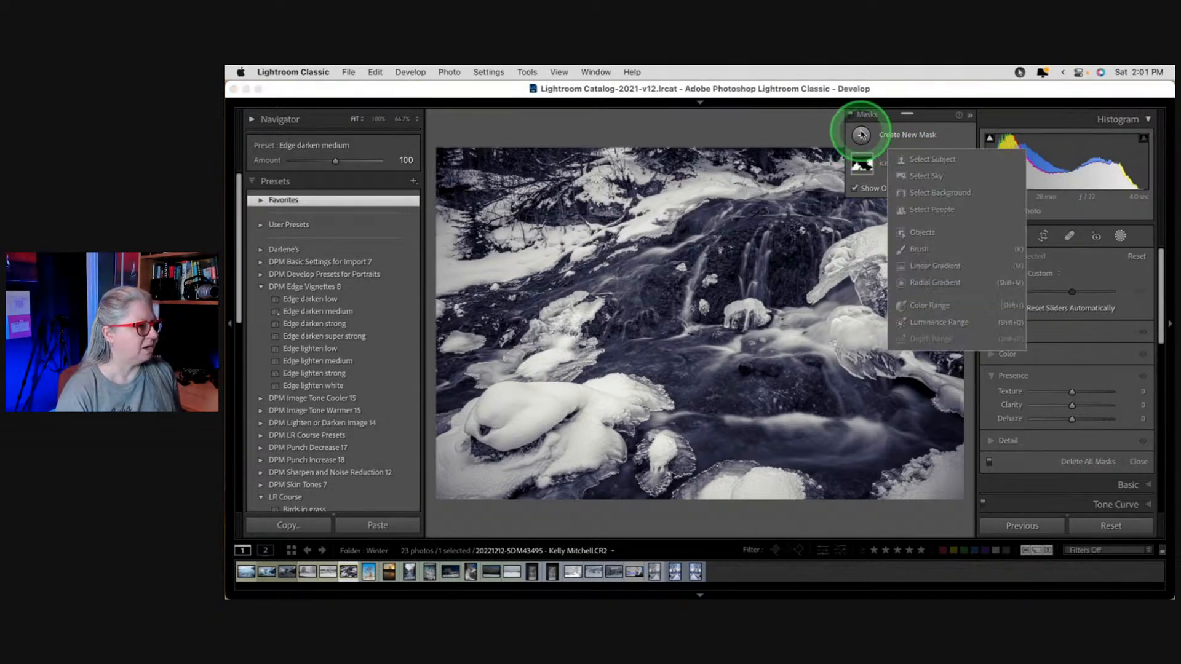
click(929, 269)
drag(612, 175, 634, 246)
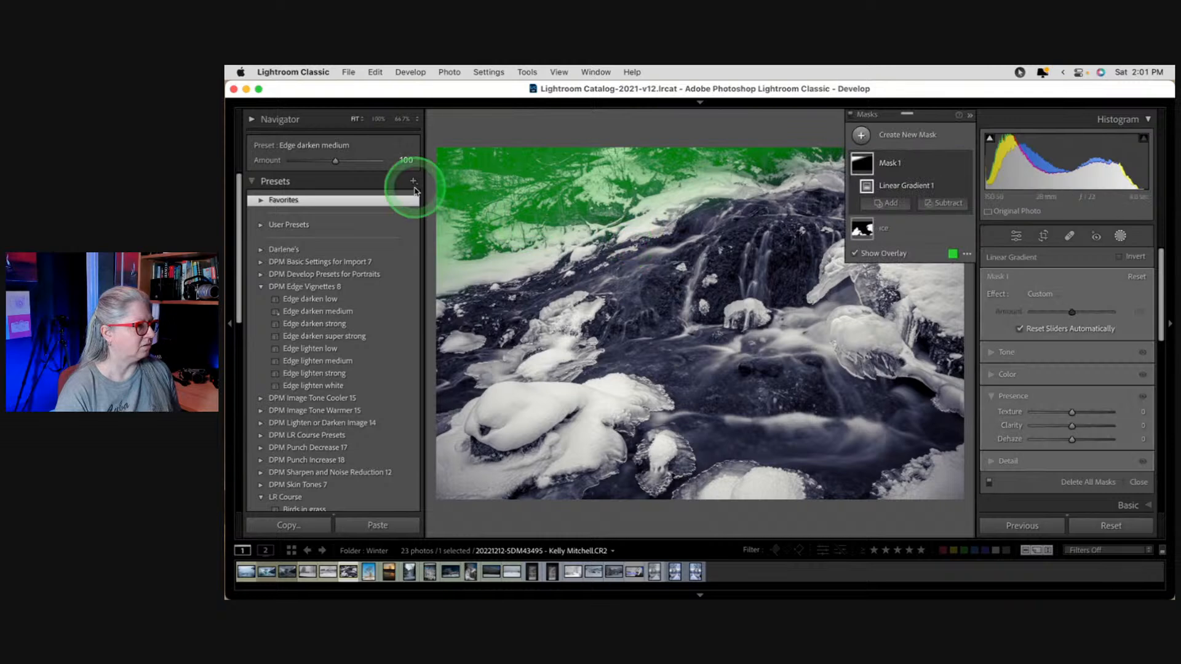
drag(620, 206, 618, 217)
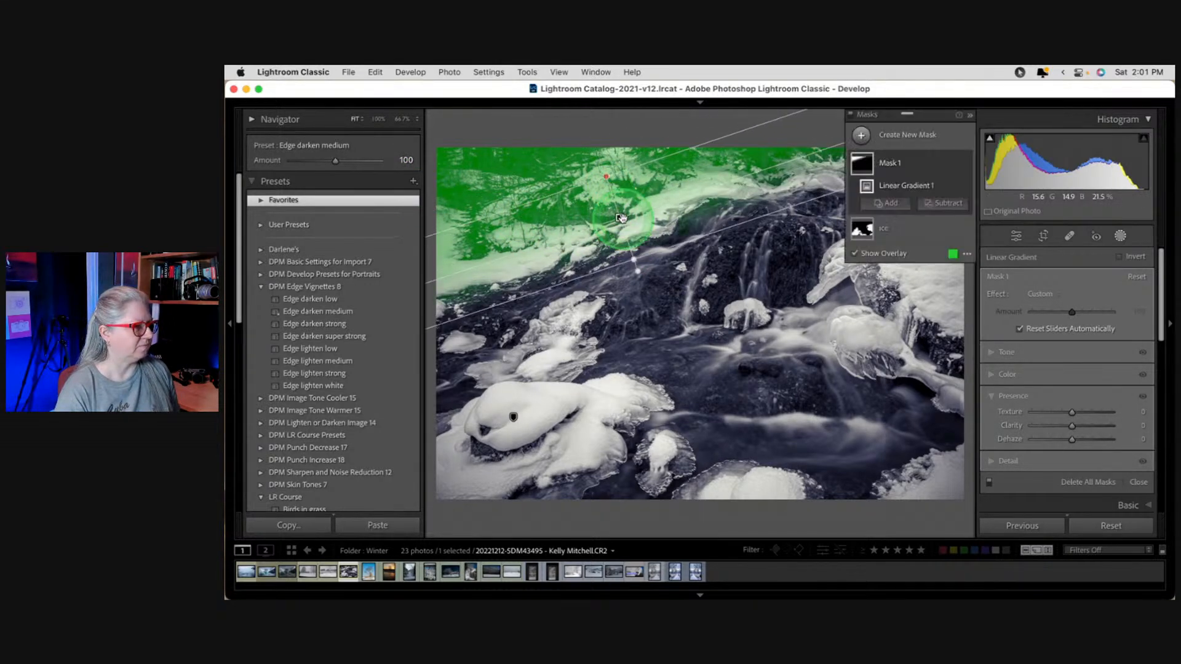
Soften the forest gradient with Texture -47, Clarity -19 and Sharpness -100.
drag(1071, 413, 1064, 414)
drag(1068, 429, 1064, 424)
scroll(1085, 413, down, 1)
click(1086, 413)
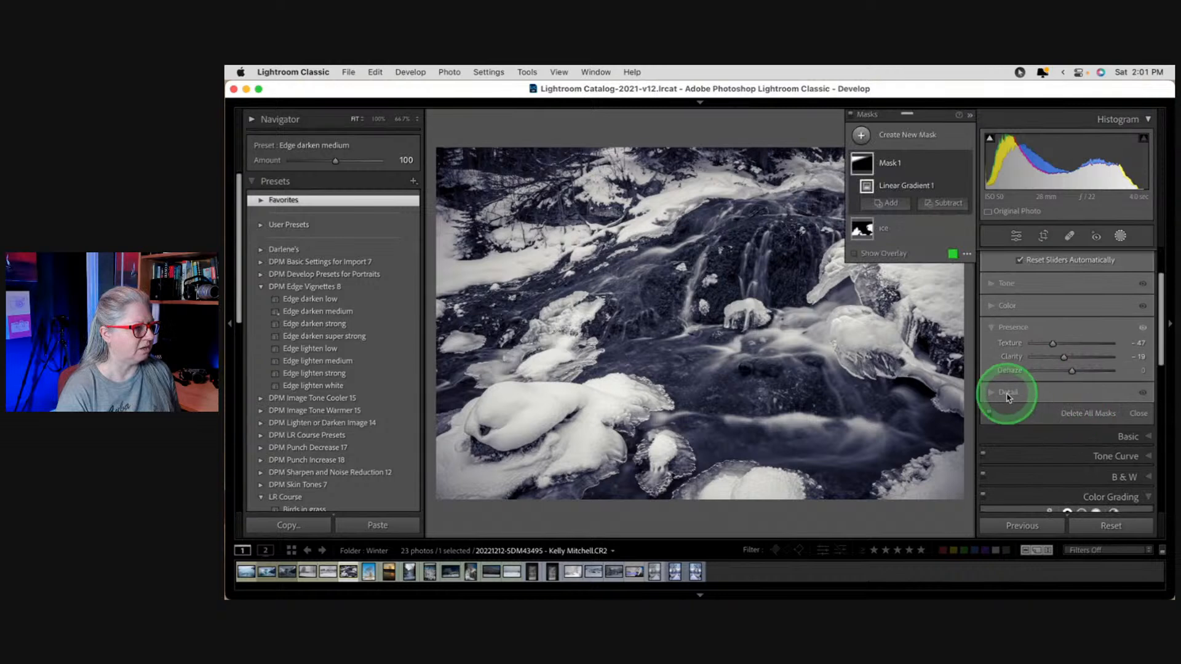
click(991, 395)
drag(1074, 364, 1001, 368)
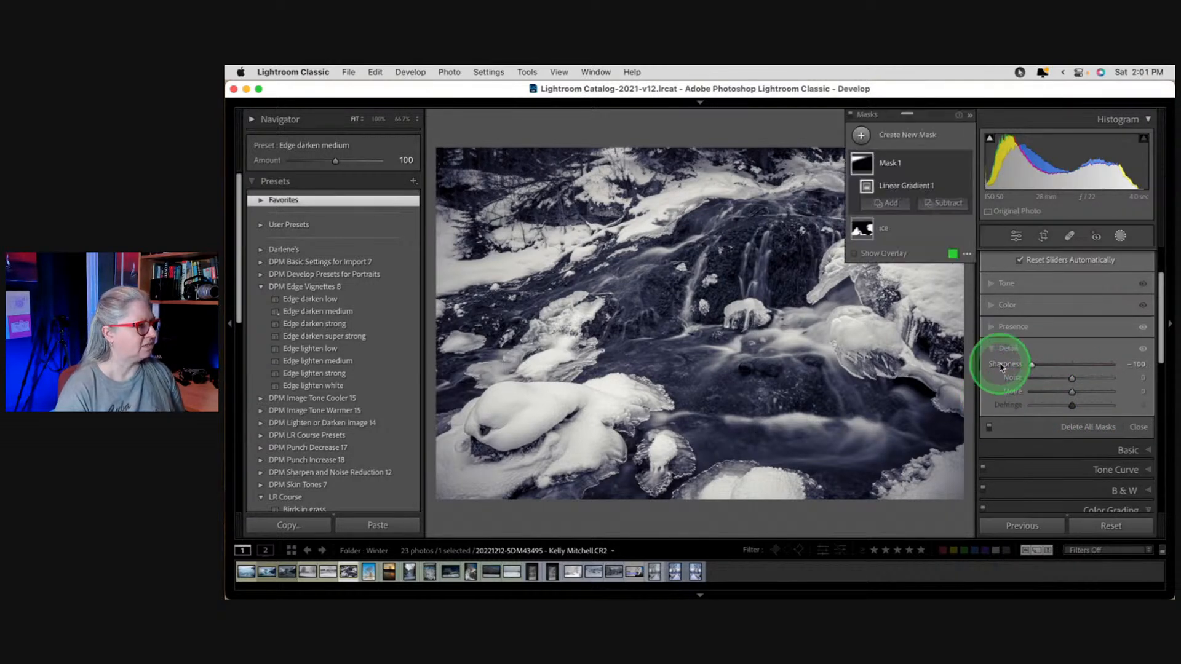
Compare the photo with the forest gradient mask hidden and shown.
click(966, 165)
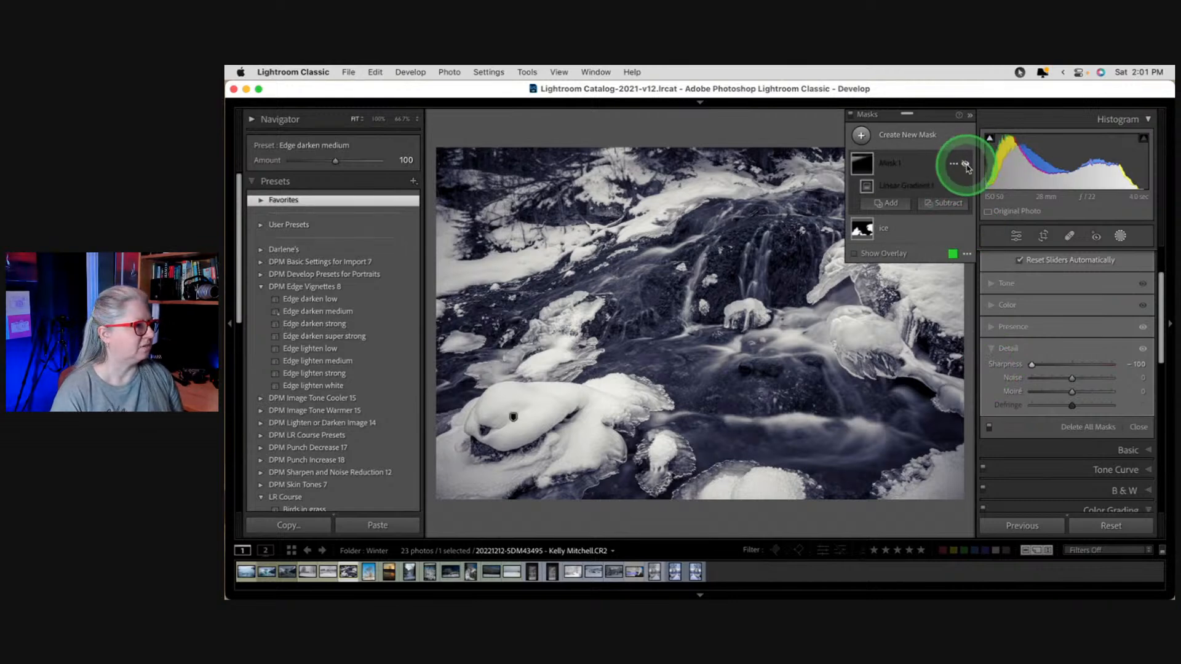
click(966, 165)
click(967, 166)
click(967, 166)
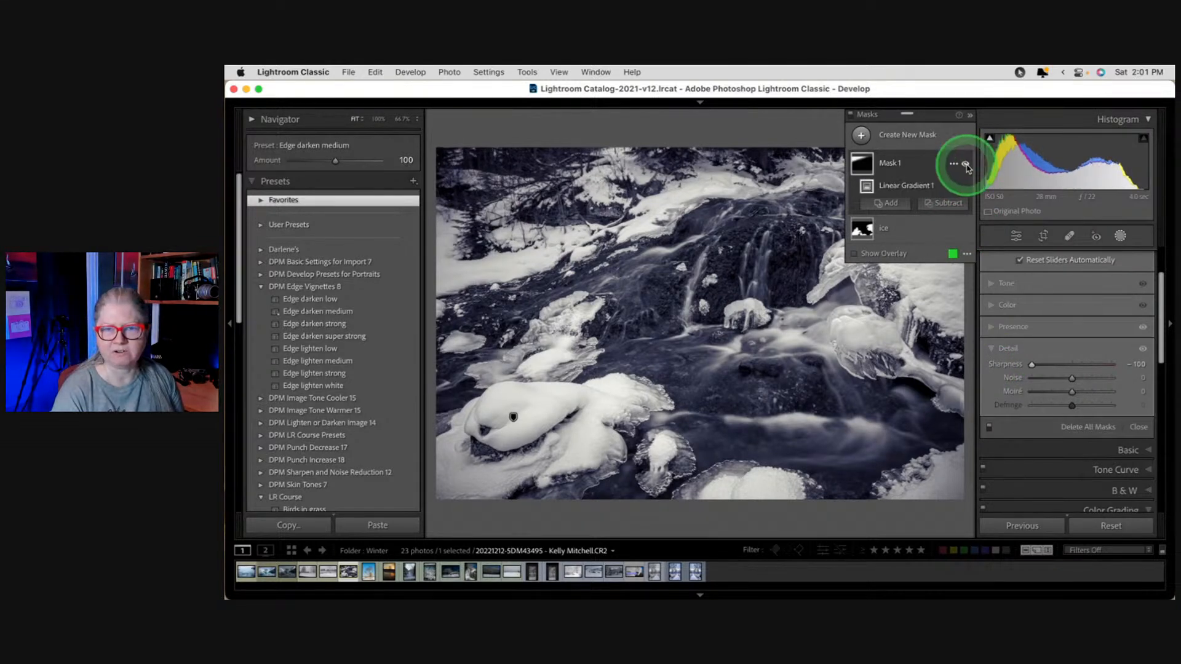
click(967, 166)
click(967, 166)
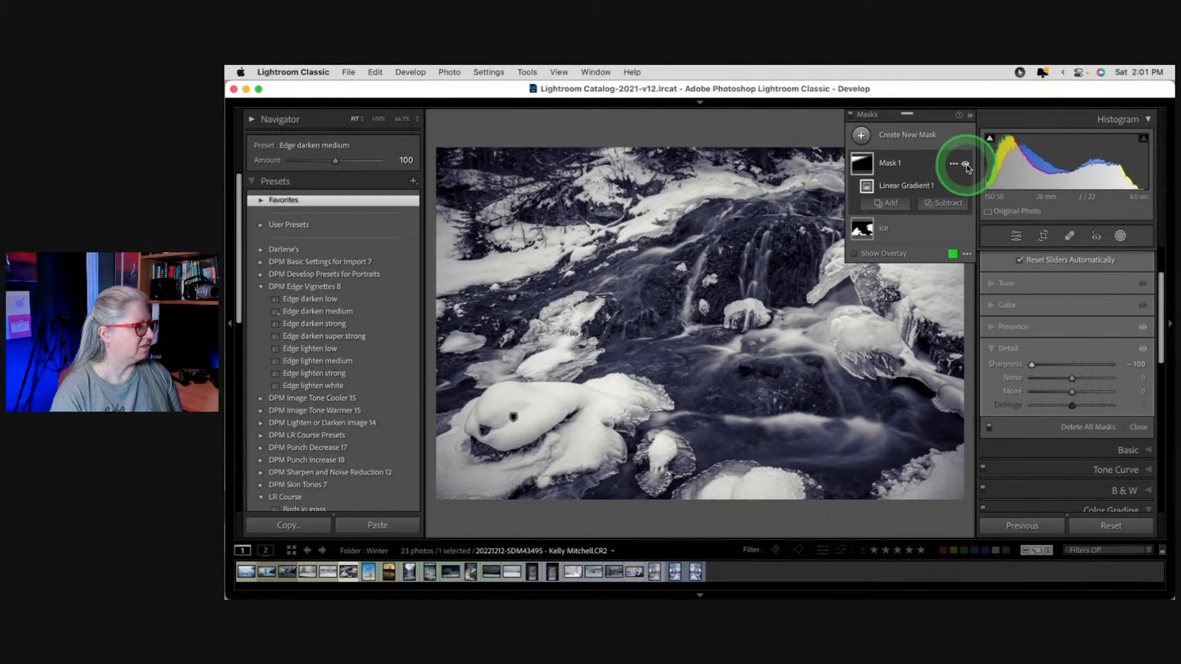
Fine-tune the linear gradient's placement over the forest and finish masking.
drag(617, 214, 622, 224)
drag(806, 162, 811, 166)
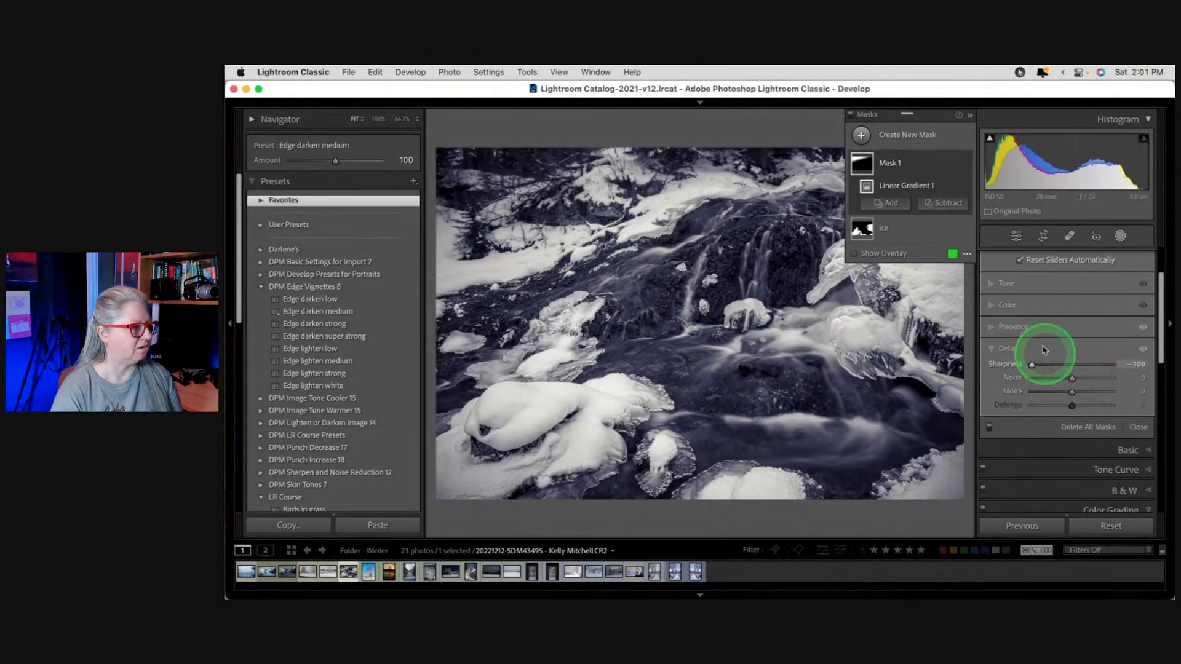
click(1120, 237)
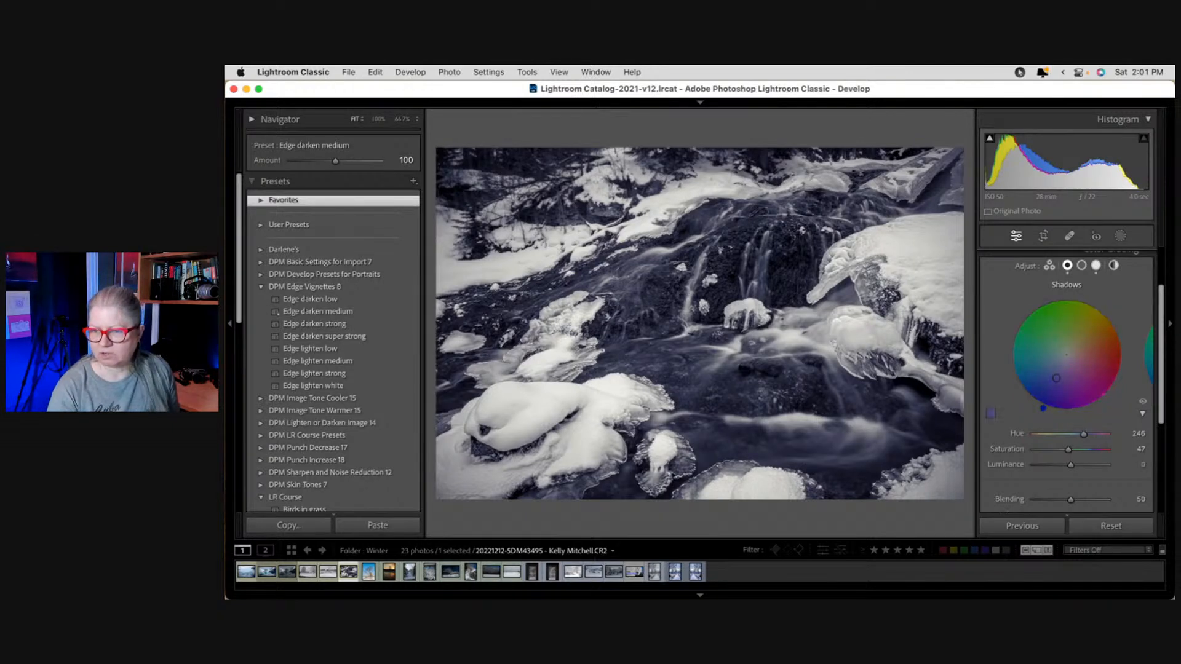
Examine the ice mask's overlay clear of the Masks panel and review its Presence settings.
key(super+Tab)
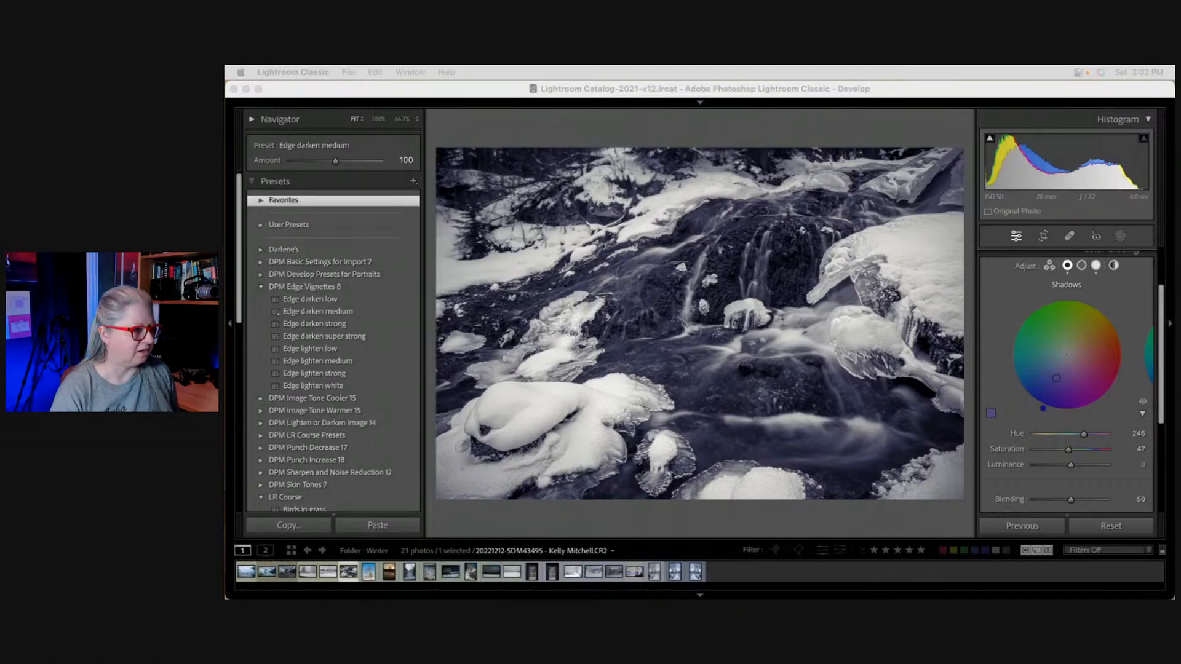
click(1119, 235)
click(918, 195)
key(o)
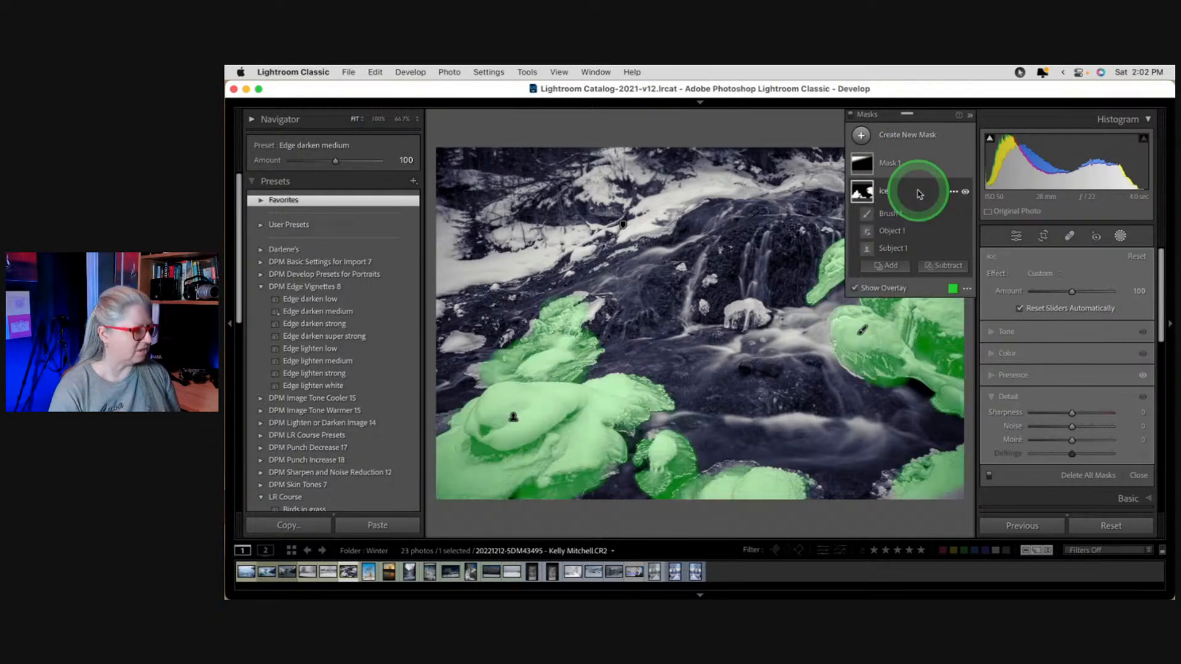
click(535, 437)
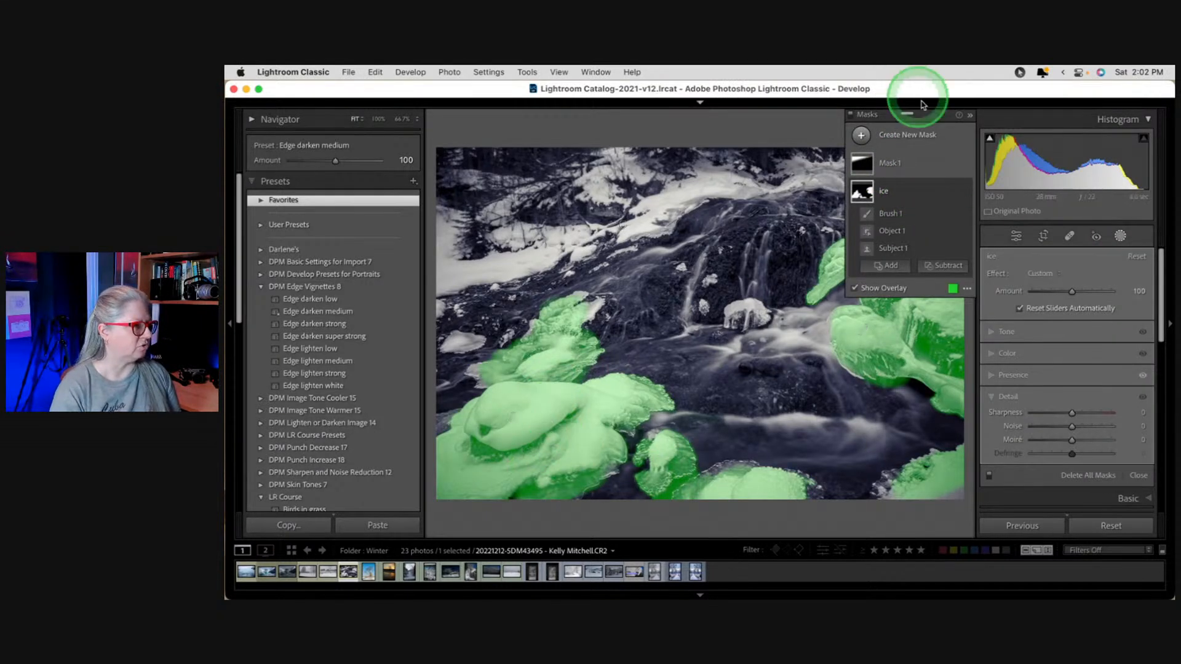
drag(938, 117, 411, 149)
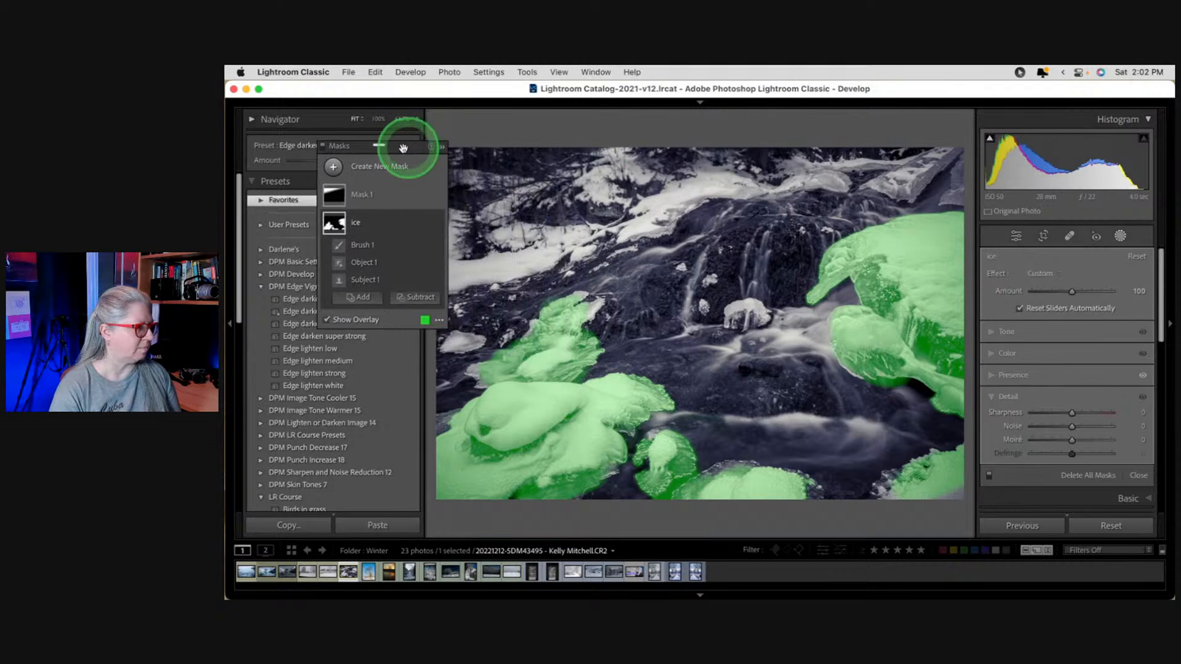
click(996, 375)
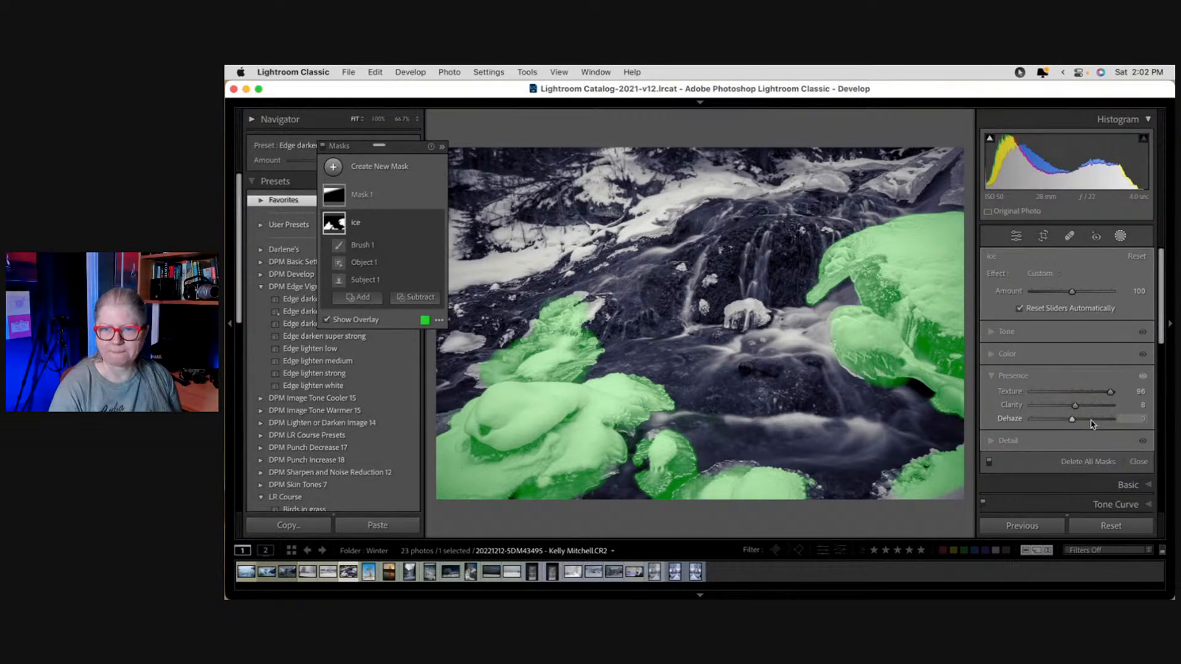
click(1120, 236)
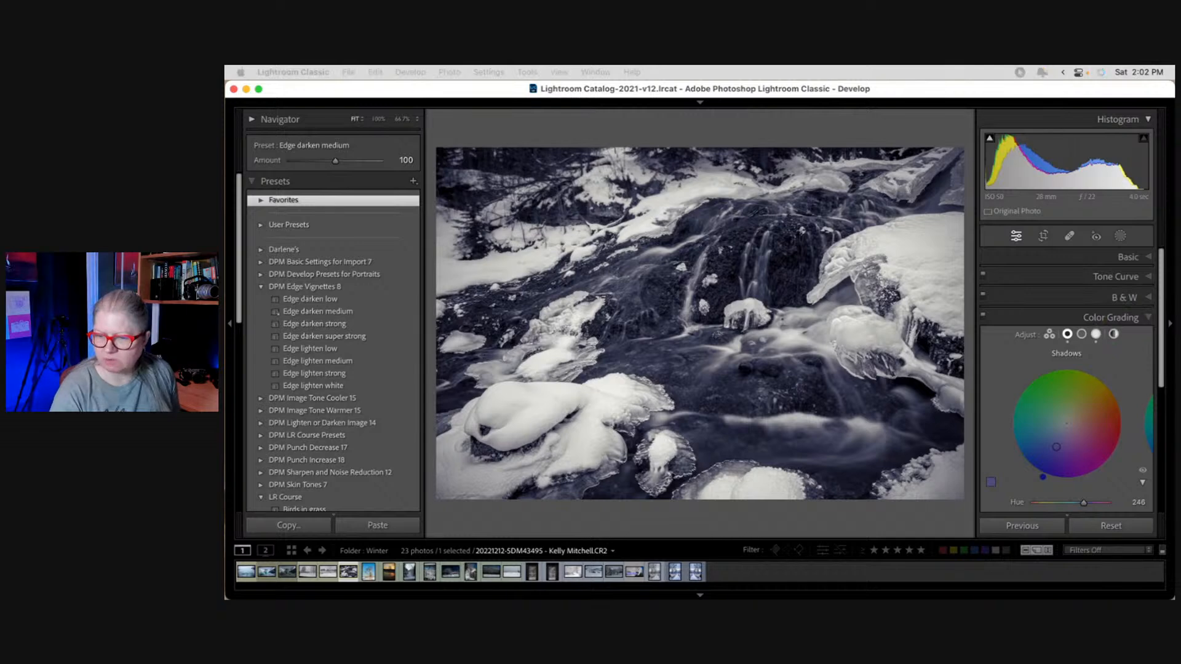
key(super+shift+e)
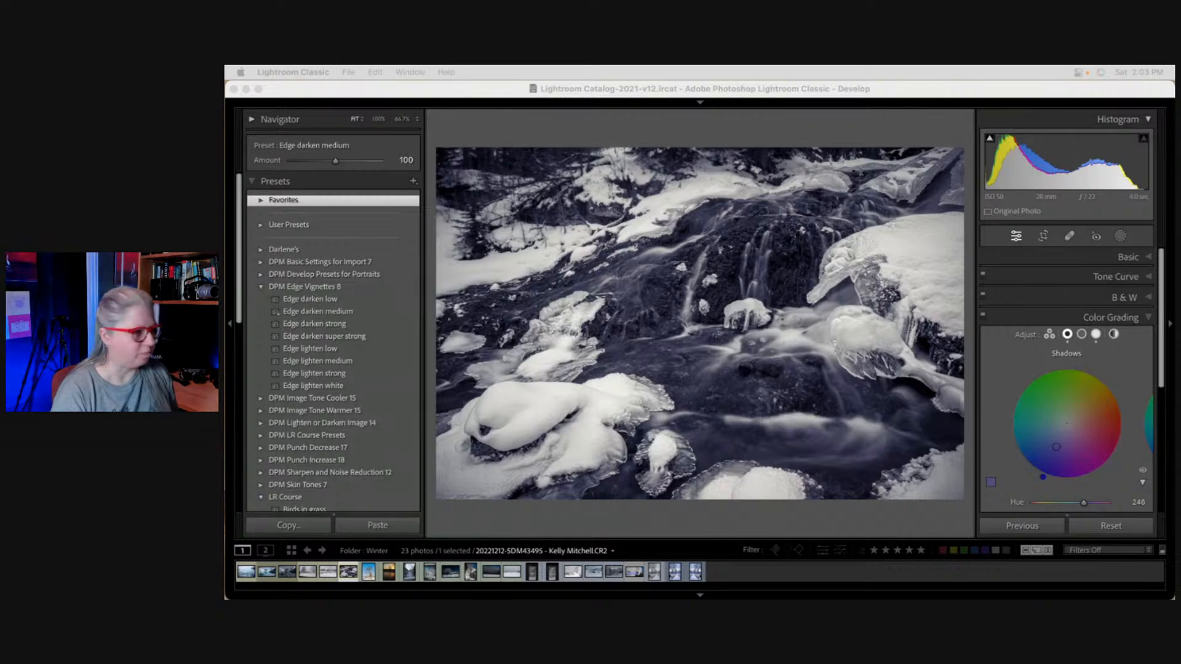
click(791, 126)
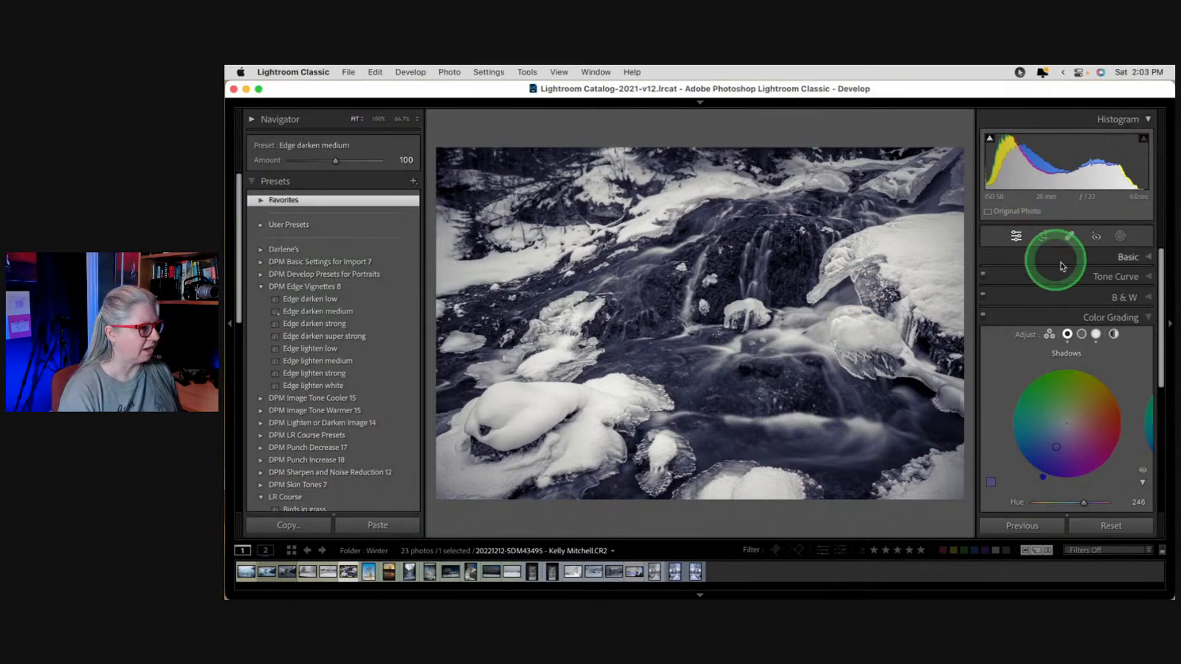
Create a brush mask and paint it over the waterfall and the stream flowing below it.
click(1120, 237)
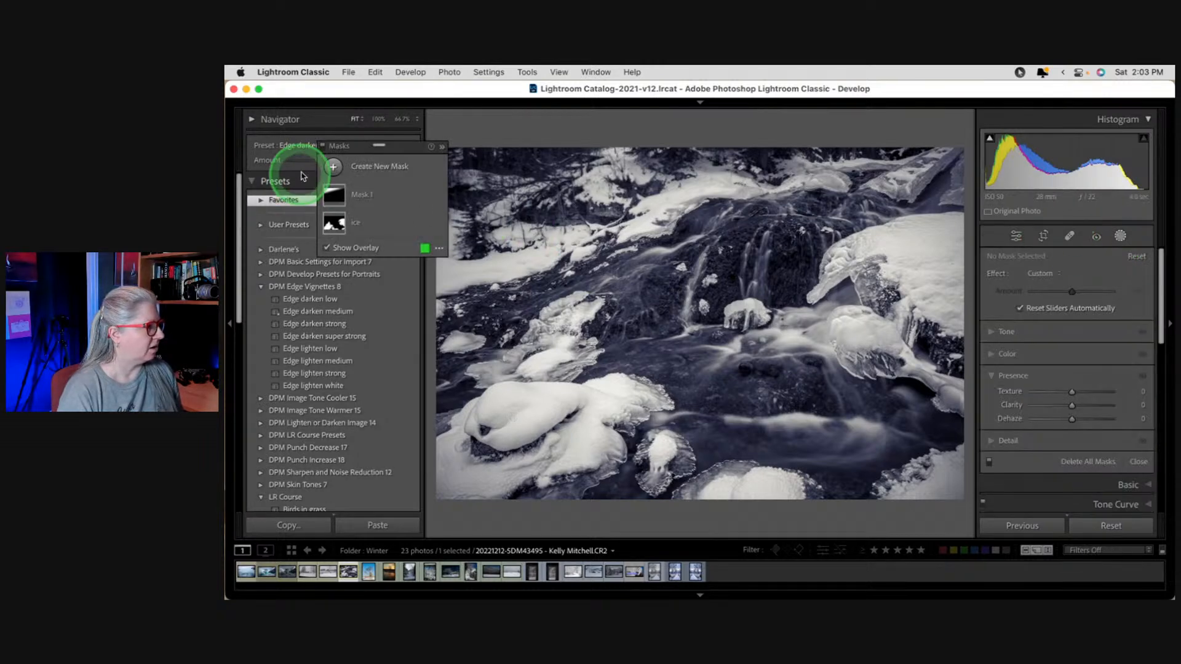
click(333, 166)
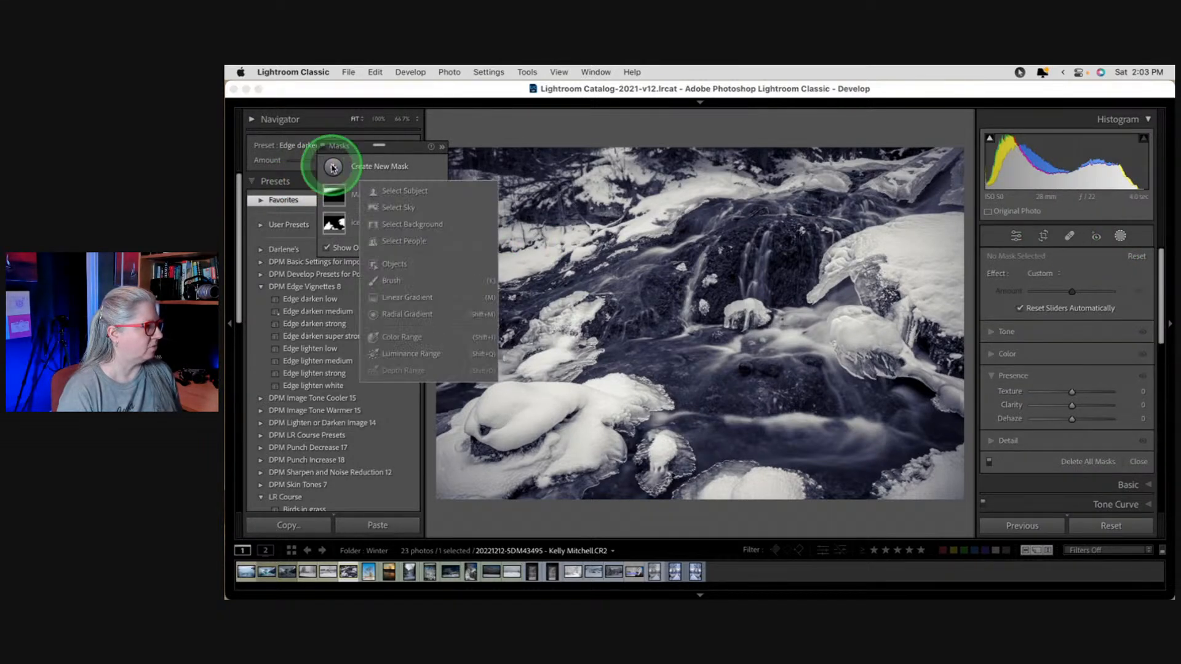
click(390, 281)
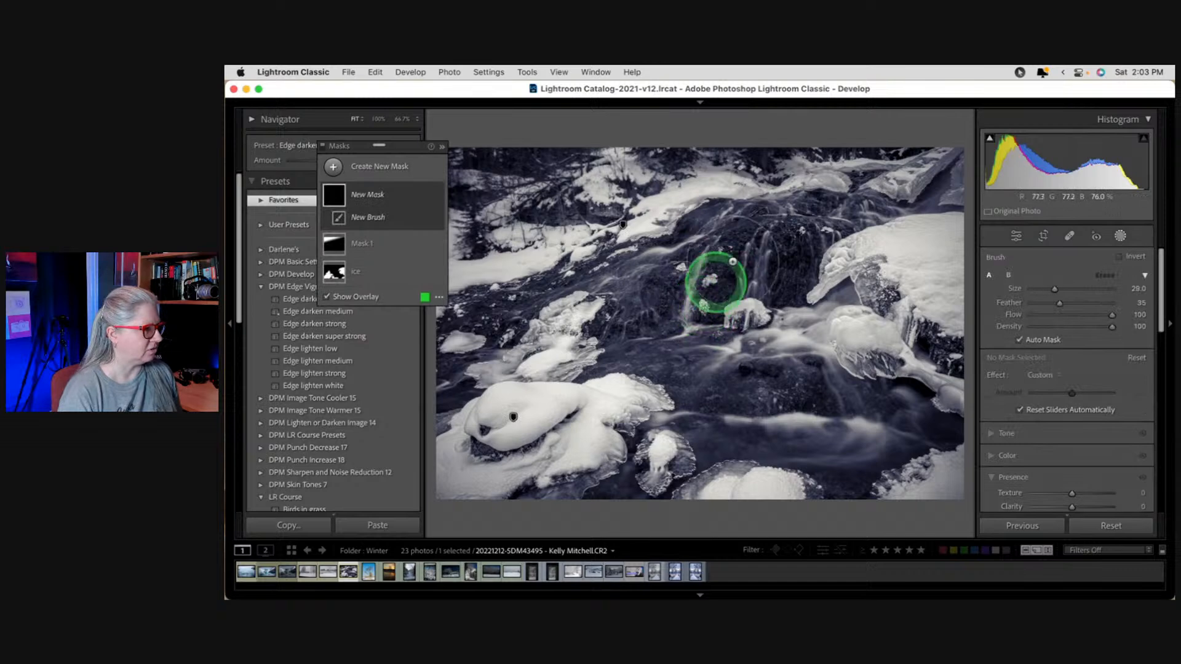
mouse_move(791, 232)
mouse_down()
mouse_move(677, 269)
mouse_move(812, 231)
mouse_move(671, 277)
mouse_move(651, 295)
mouse_move(705, 360)
mouse_move(861, 425)
mouse_move(699, 369)
mouse_up()
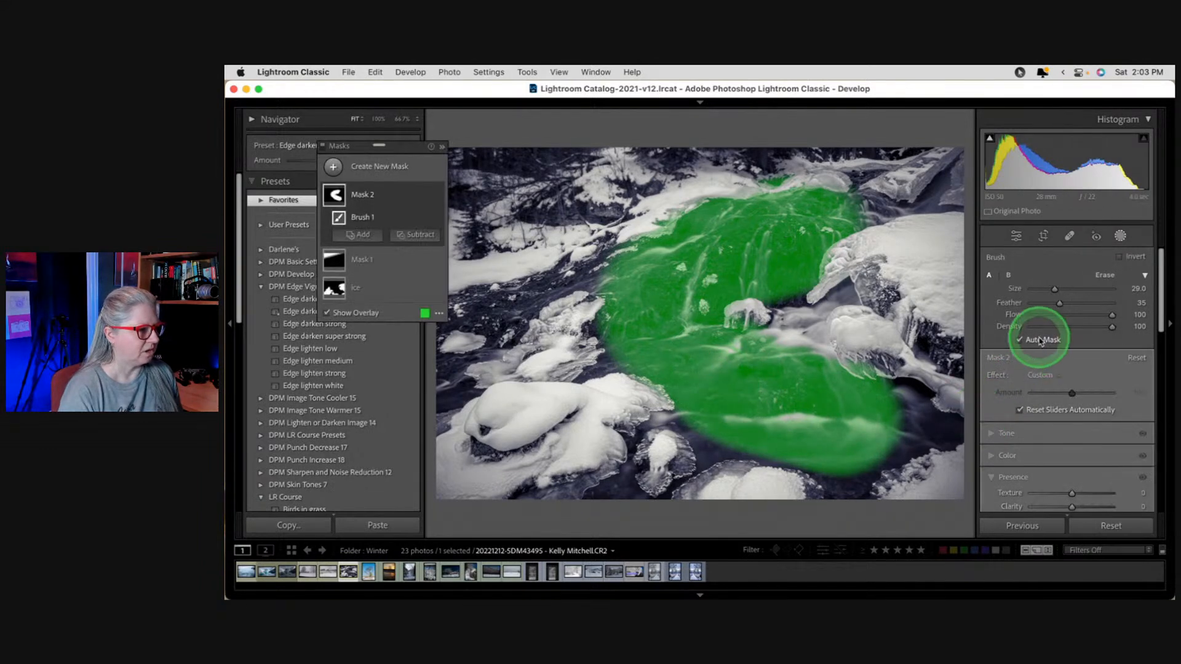
Adjust the Whites and Blacks of the brushed waterfall mask and finish masking.
click(992, 415)
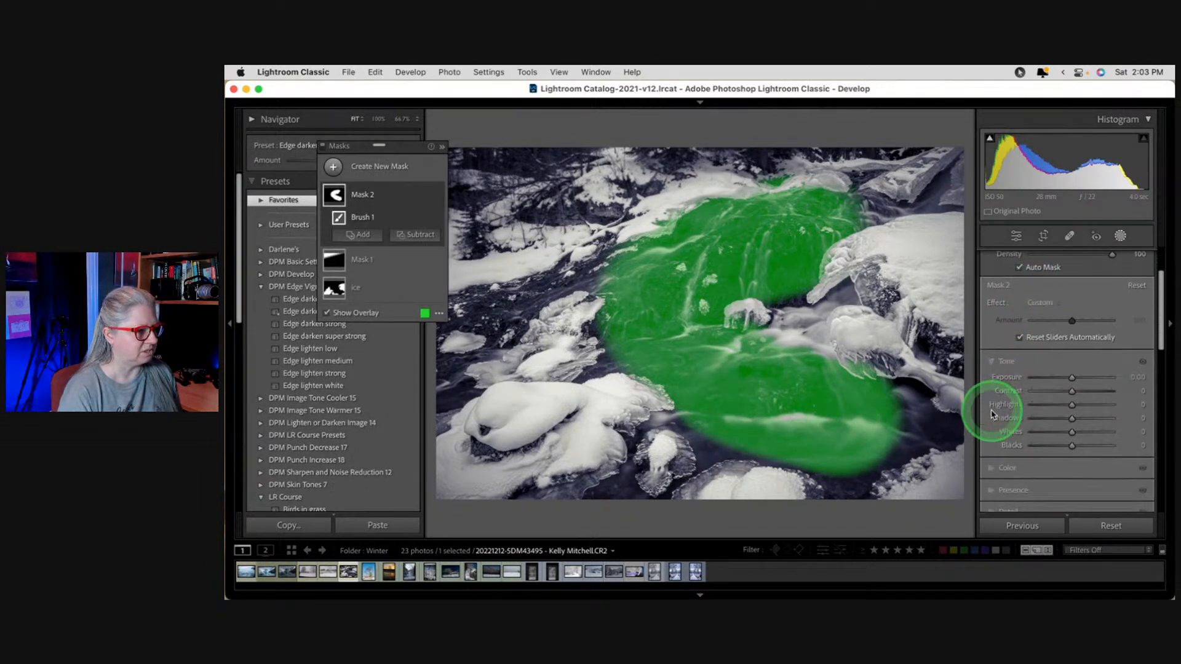
mouse_move(1072, 432)
mouse_down()
mouse_move(1099, 433)
mouse_move(1070, 451)
mouse_up()
click(1072, 445)
click(1120, 236)
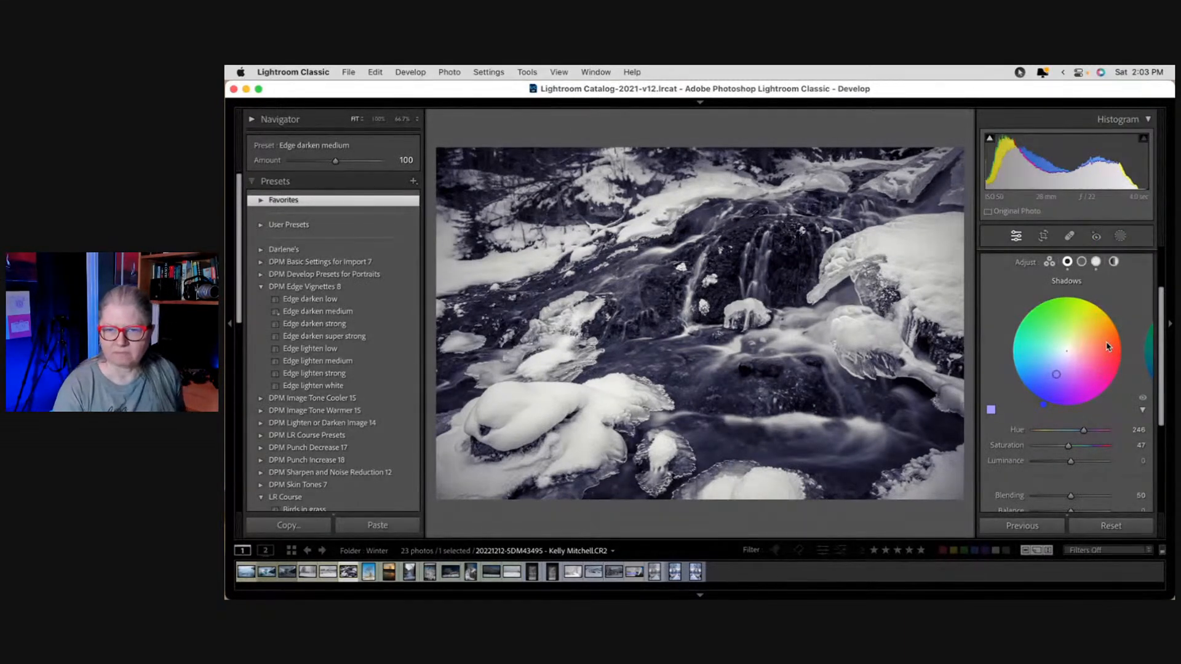
Return to the Library grid and compare the two dark porch-door photos, IMG_0166 and IMG_0167, in enlarged view.
click(746, 337)
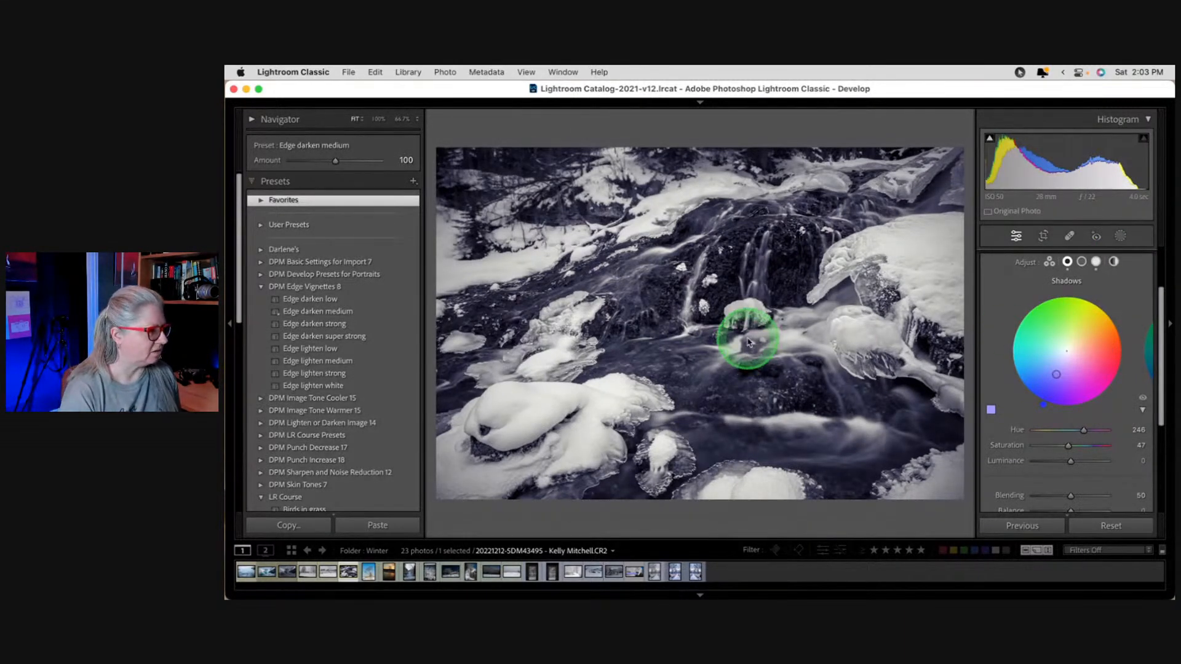
key(g)
scroll(743, 318, down, 1)
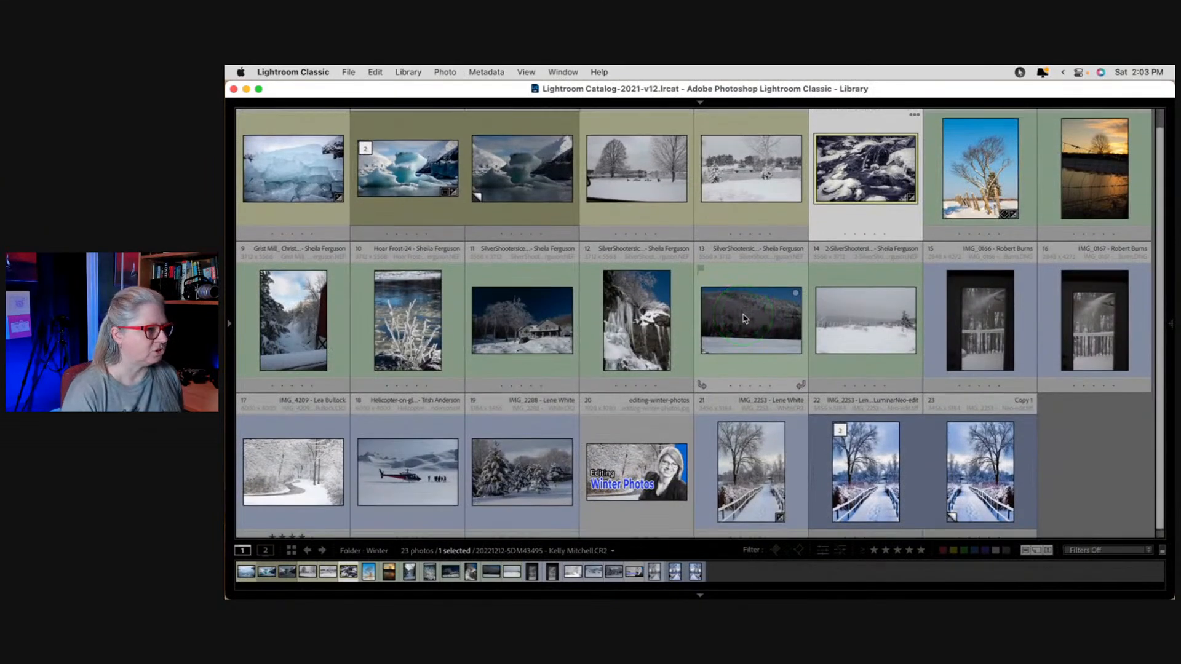
double_click(1012, 338)
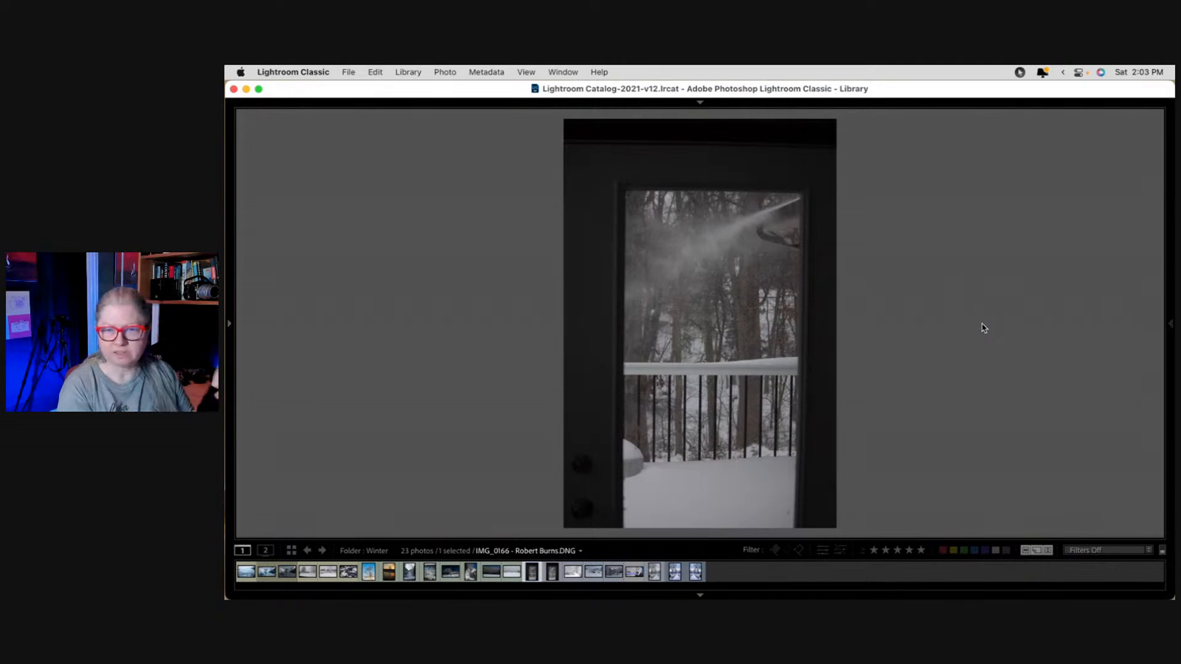
key(Right)
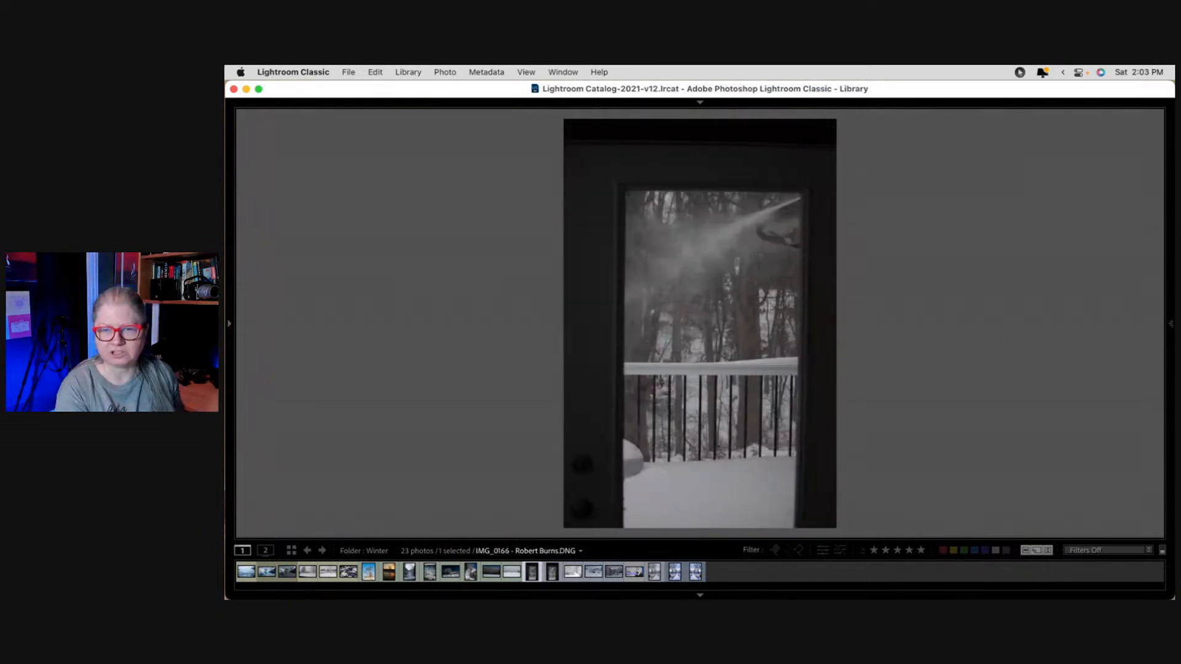
key(Right)
key(Left)
key(Right)
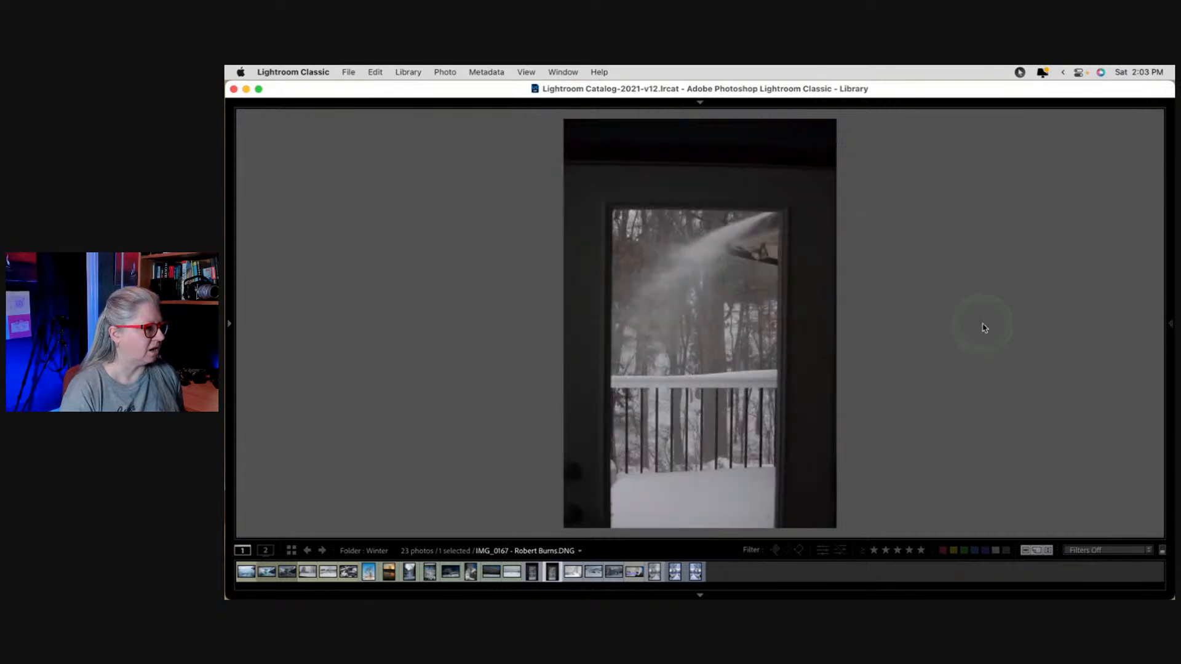
click(1034, 329)
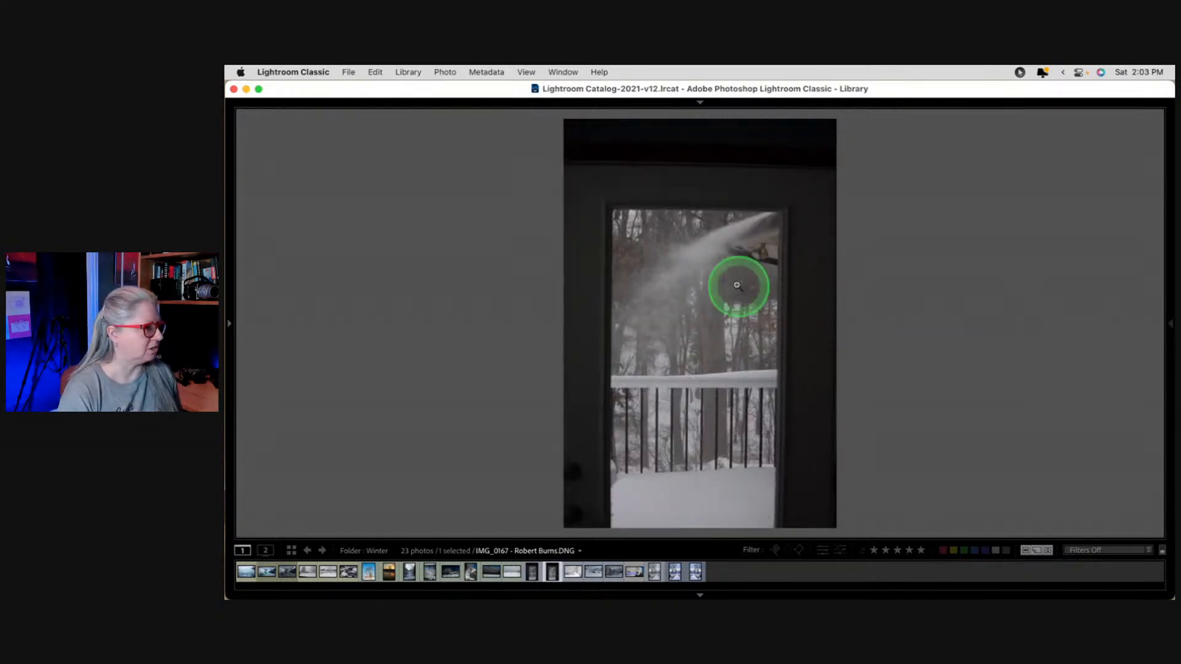
Open the source file of the dark porch-door photo IMG_0167 in Luminar Neo and show its editing tools.
right_click(709, 264)
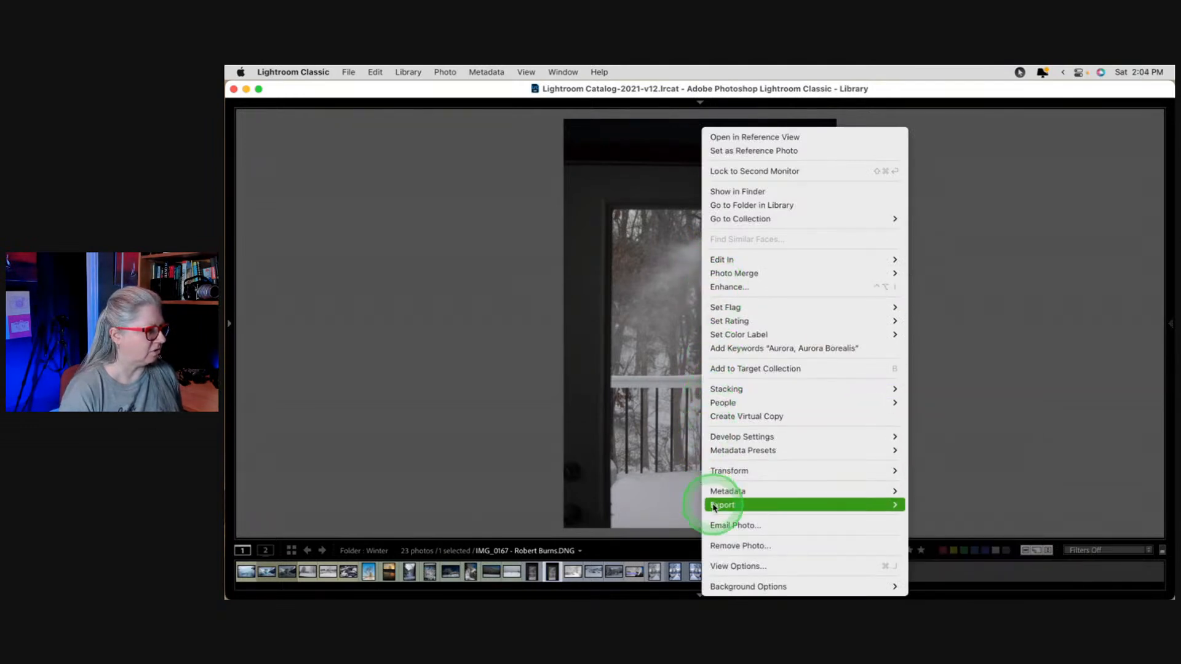
mouse_move(723, 505)
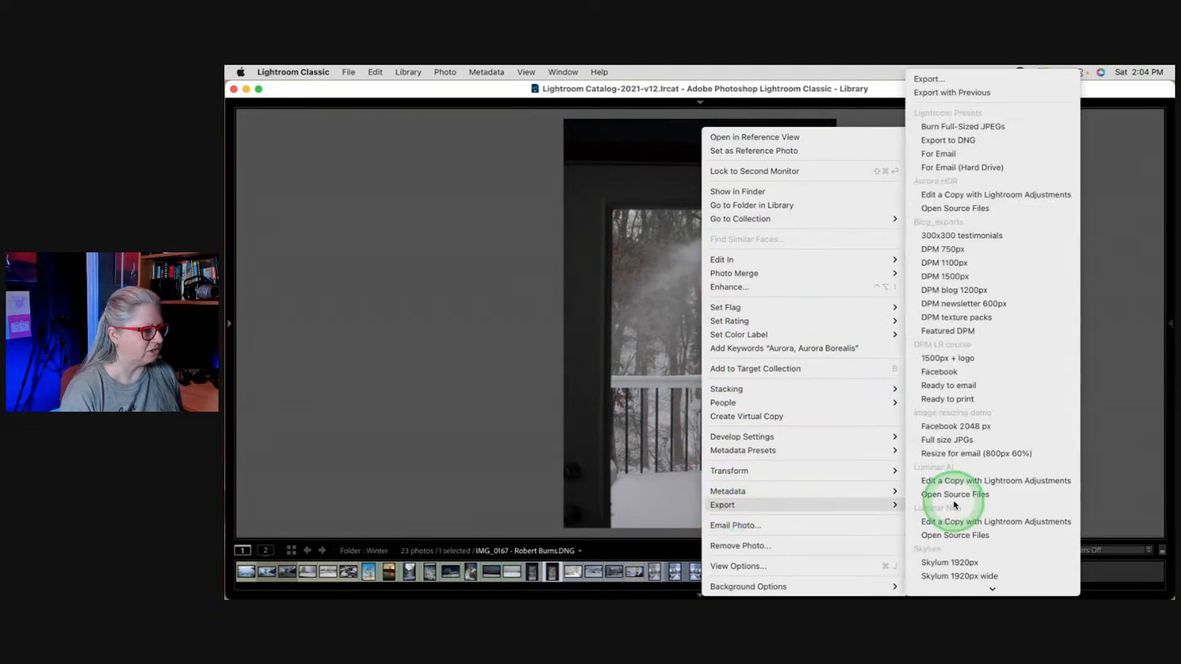
click(954, 532)
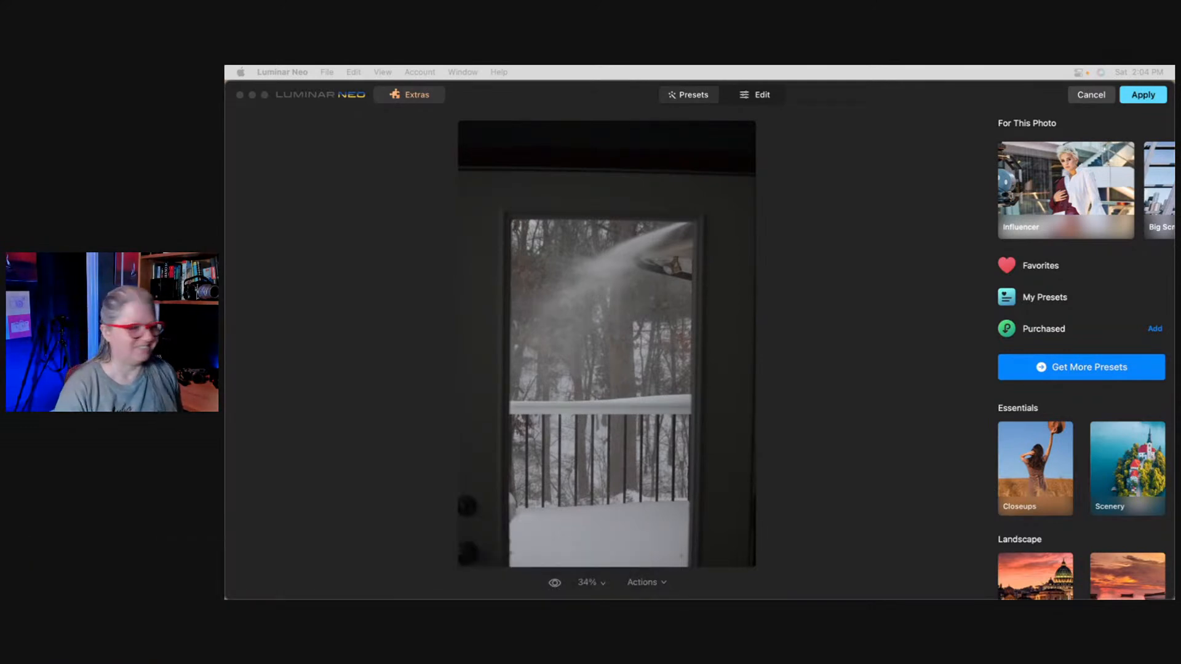
click(854, 358)
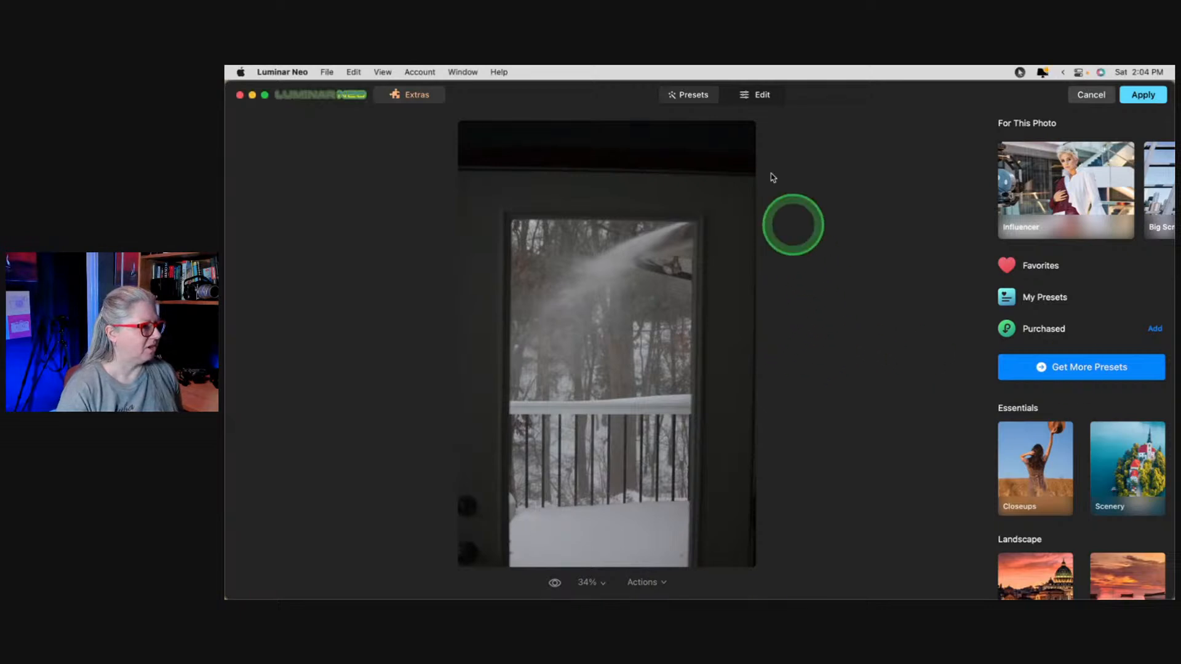
click(762, 102)
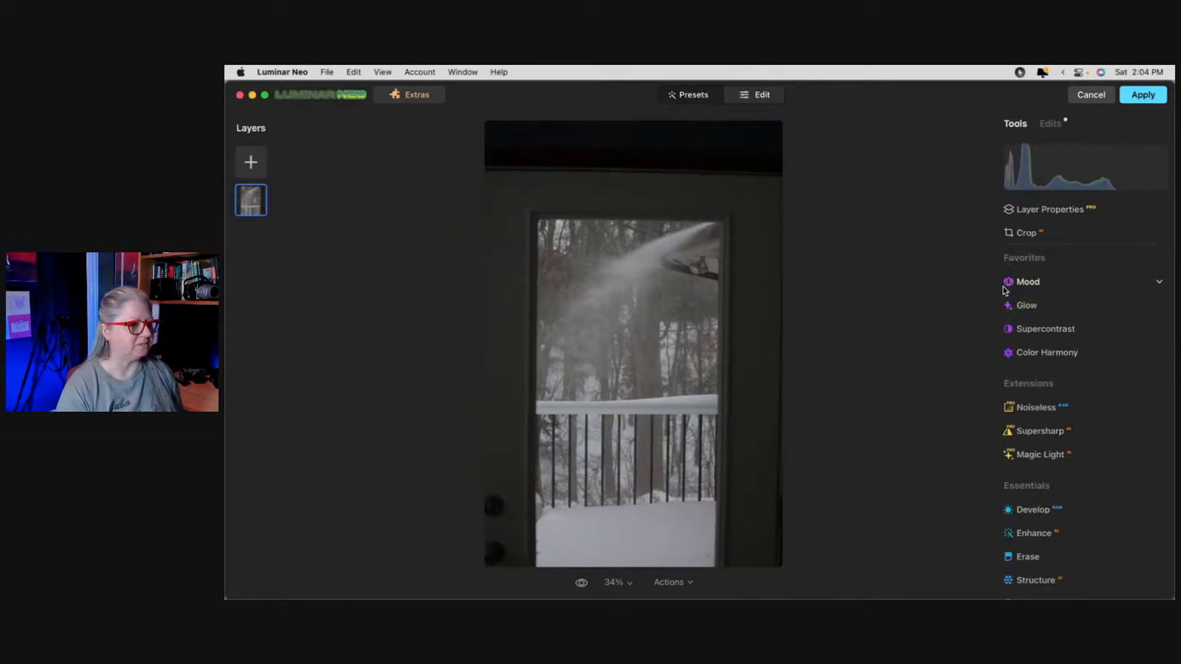
Try flipping the door photo horizontally and vertically within the Crop tool, returning it to its original orientation.
click(1058, 233)
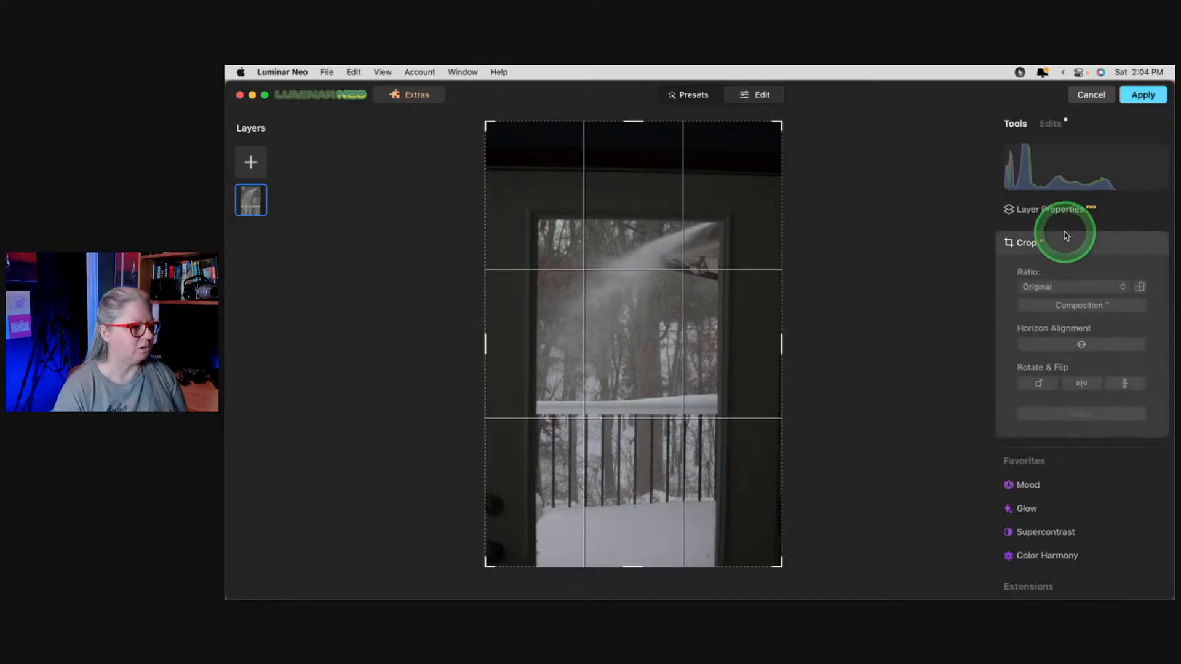
click(1082, 384)
click(1081, 383)
click(1082, 383)
click(1081, 383)
click(1122, 383)
click(1121, 384)
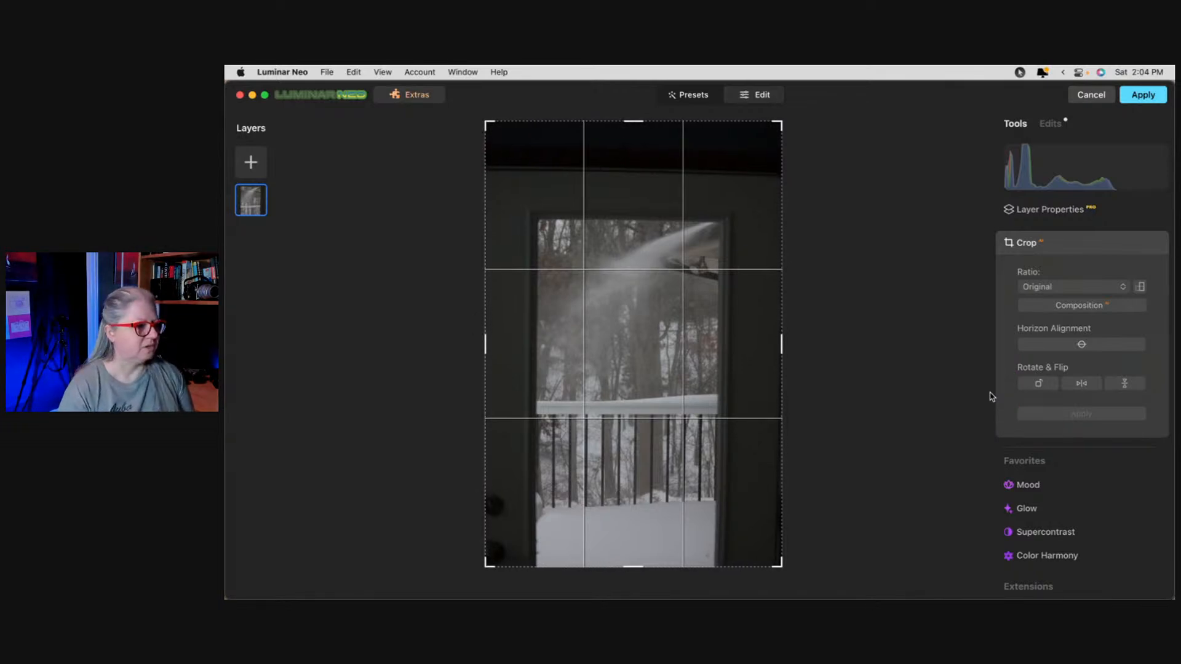
Try automatic horizon alignment on the door photo, reset the crop and close the Crop tool.
click(1082, 344)
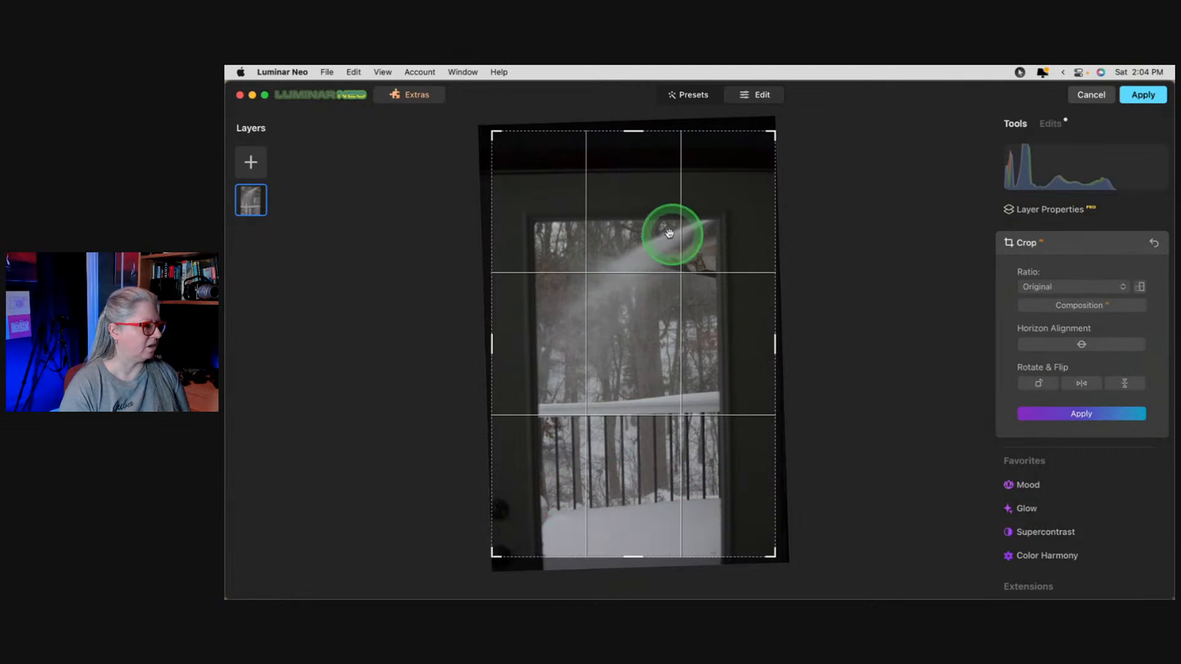
click(1154, 245)
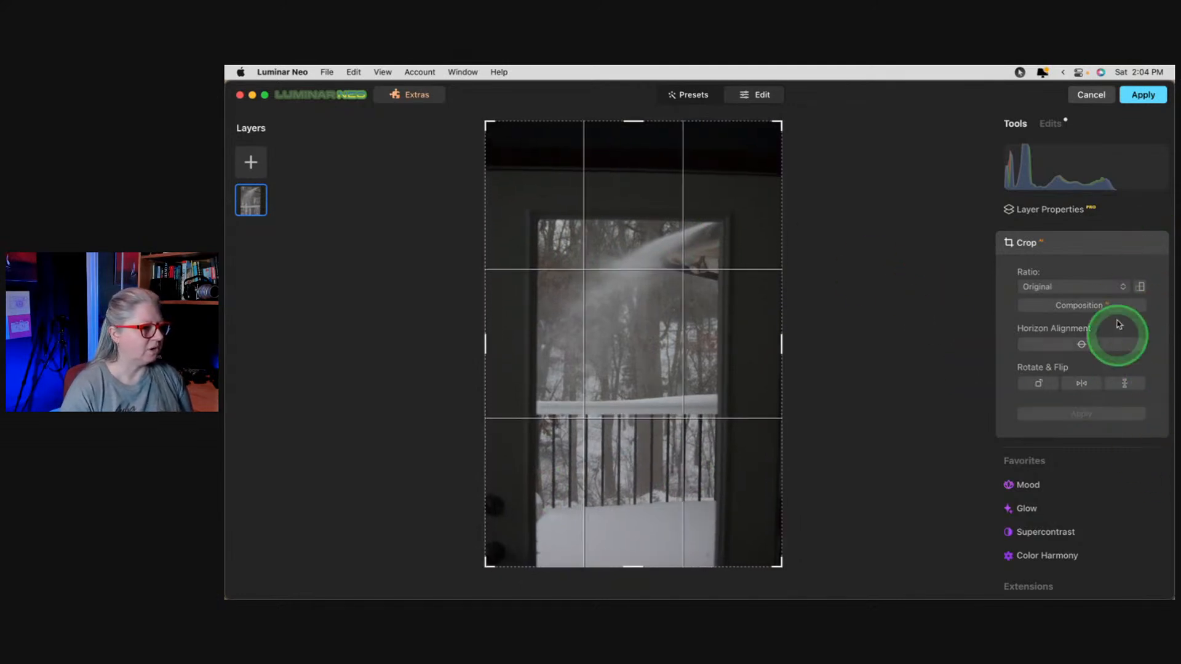
click(1070, 244)
Apply automatic perspective correction to the door photo in the Develop tool's Transform settings, comparing it with the uncorrected version.
scroll(1071, 349, down, 4)
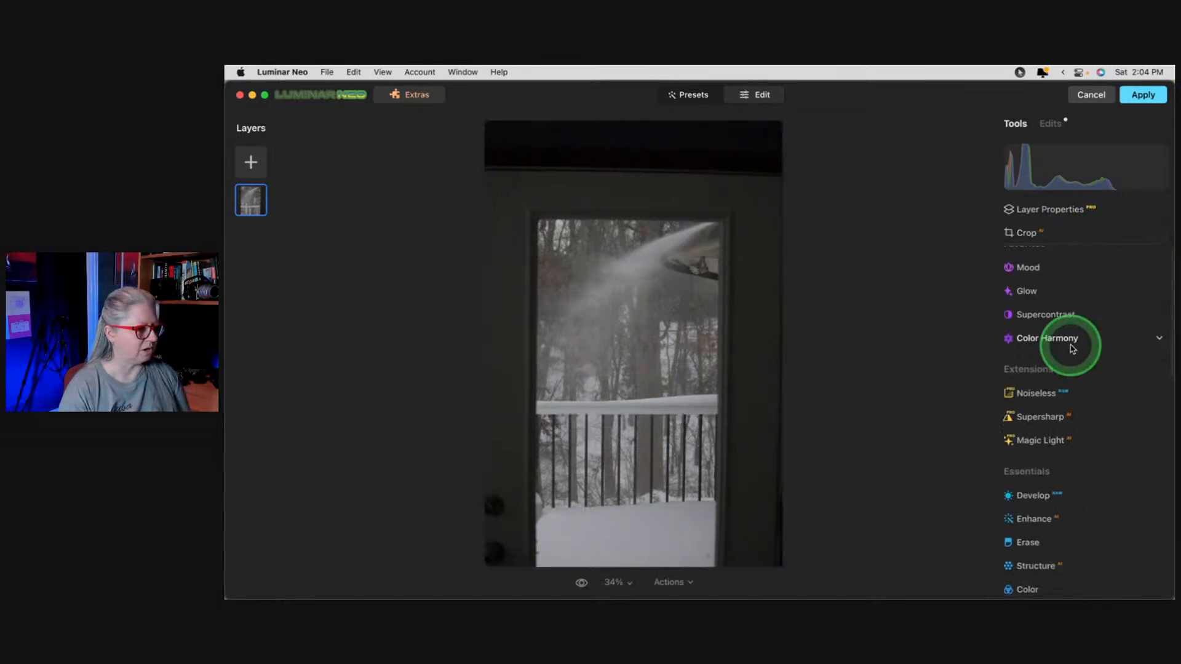
click(1047, 381)
scroll(1044, 377, down, 2)
click(1020, 478)
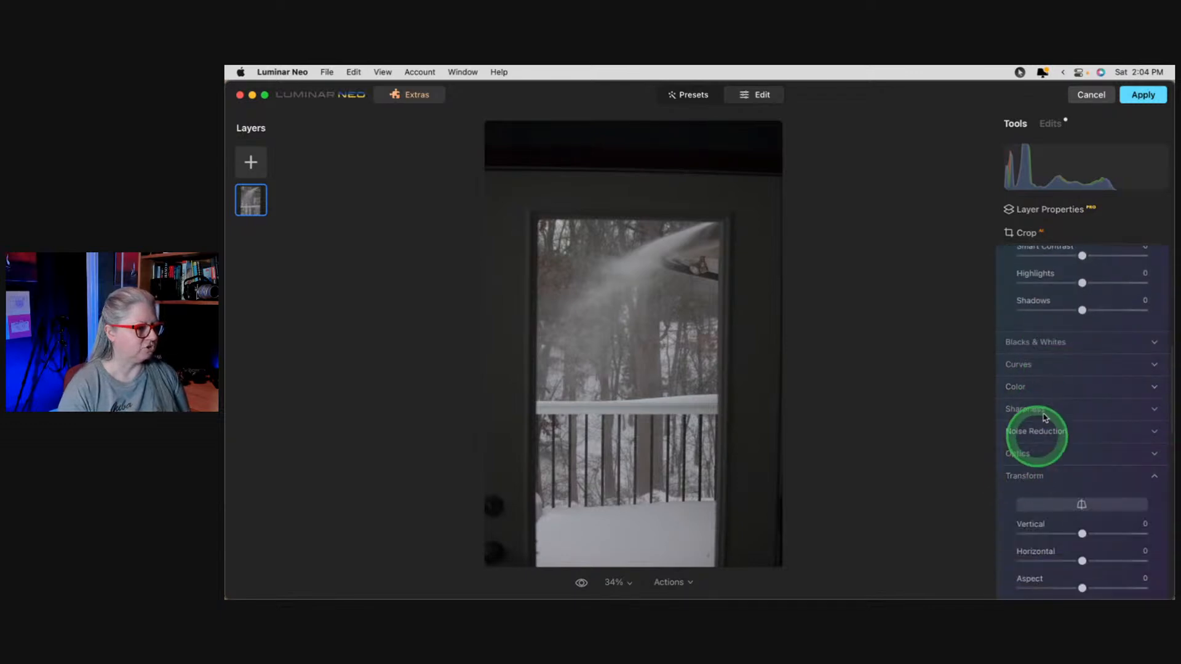
scroll(1028, 454, down, 4)
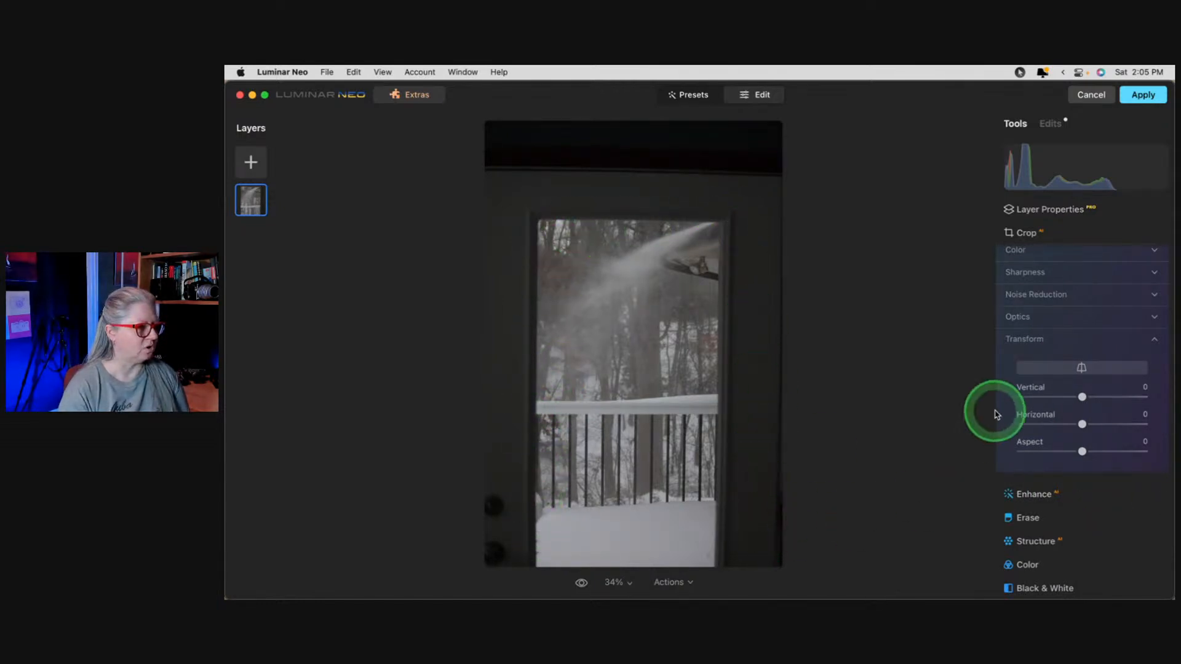
click(1084, 367)
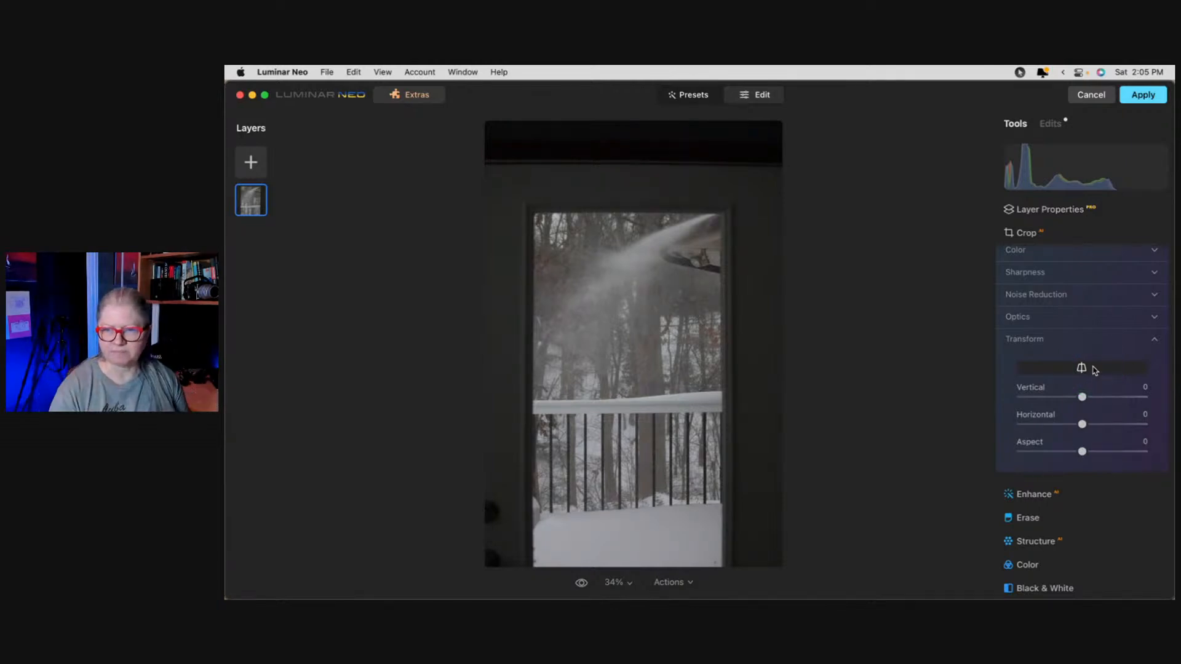
click(1095, 370)
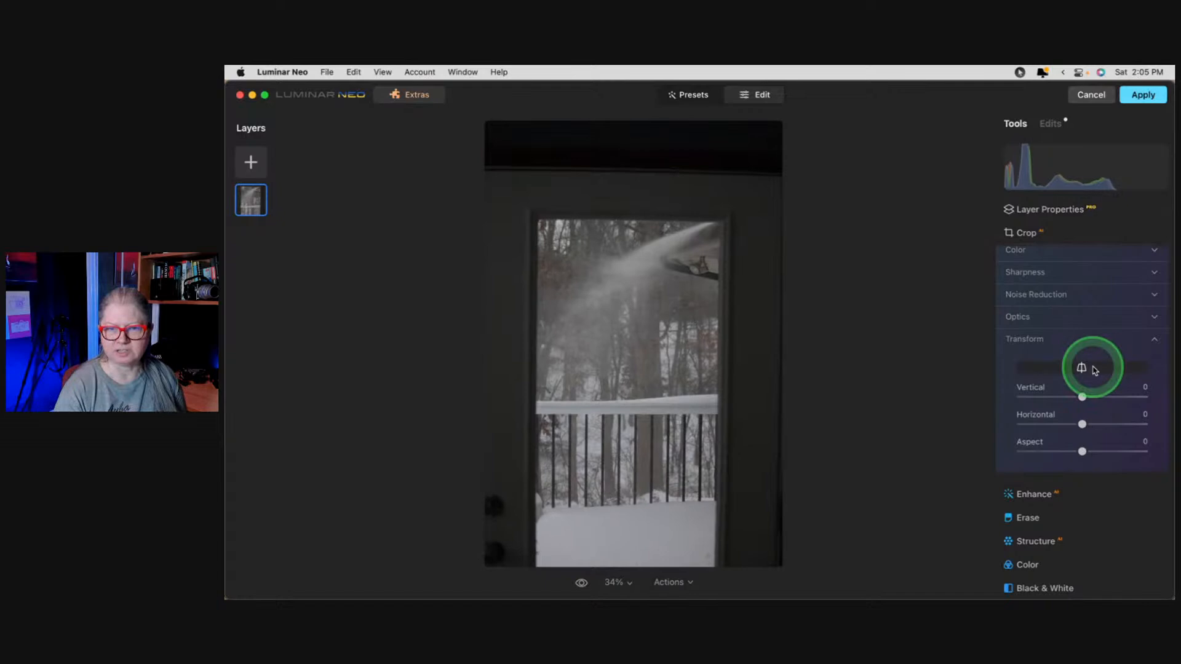
click(1094, 369)
click(1094, 368)
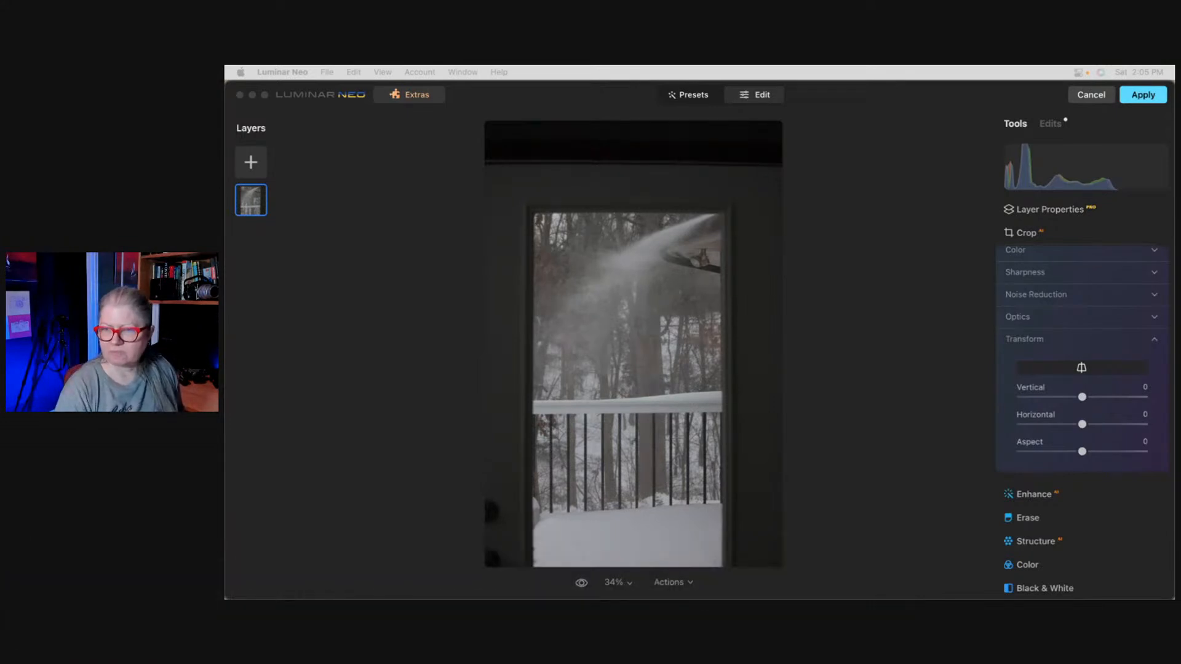
click(870, 314)
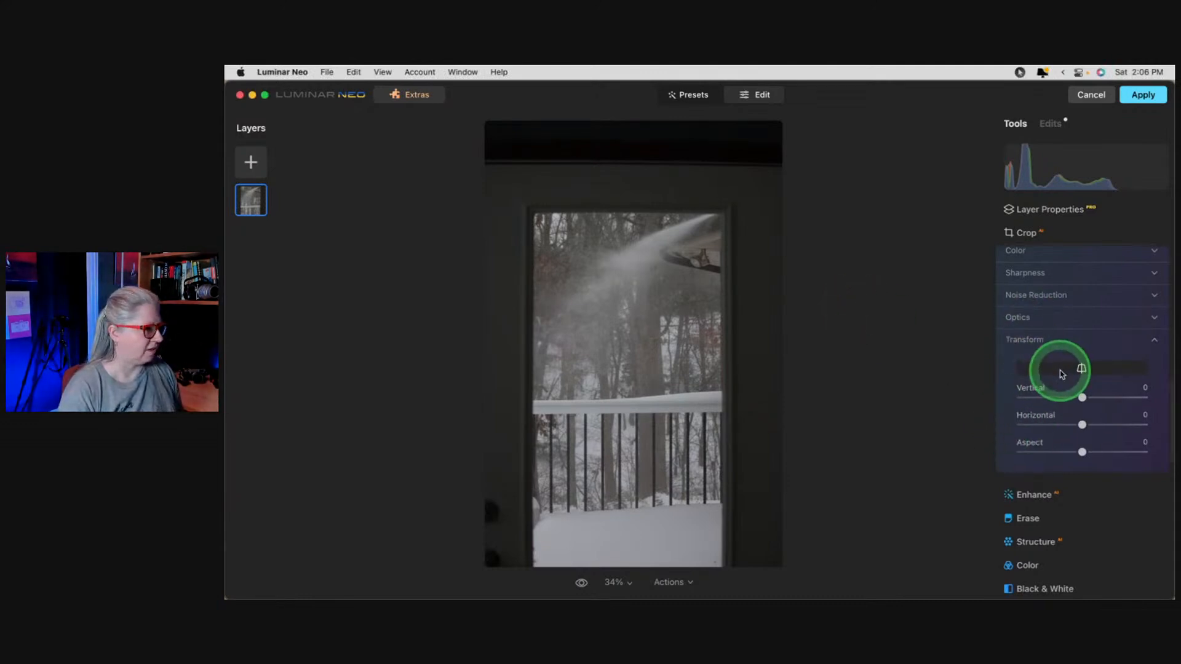
Pull the white point of the main Develop curve inward and set Exposure to 0.39 to brighten the photo.
scroll(1061, 374, up, 10)
scroll(1061, 374, up, 3)
scroll(1064, 377, down, 7)
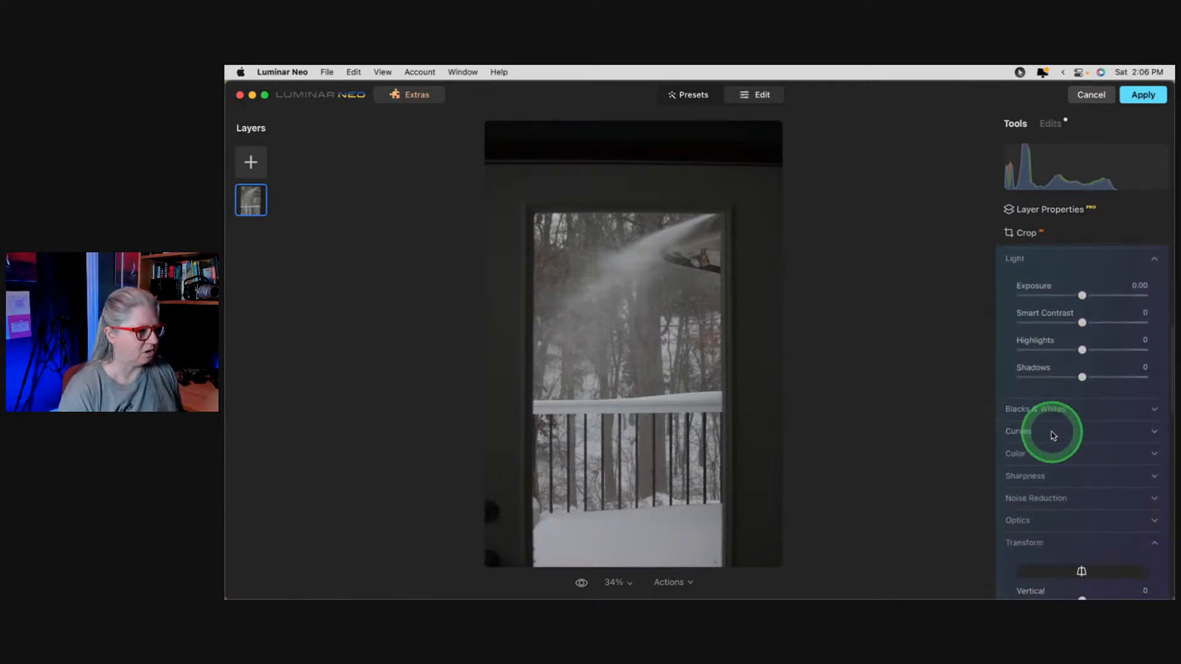
click(1053, 435)
scroll(1040, 428, down, 3)
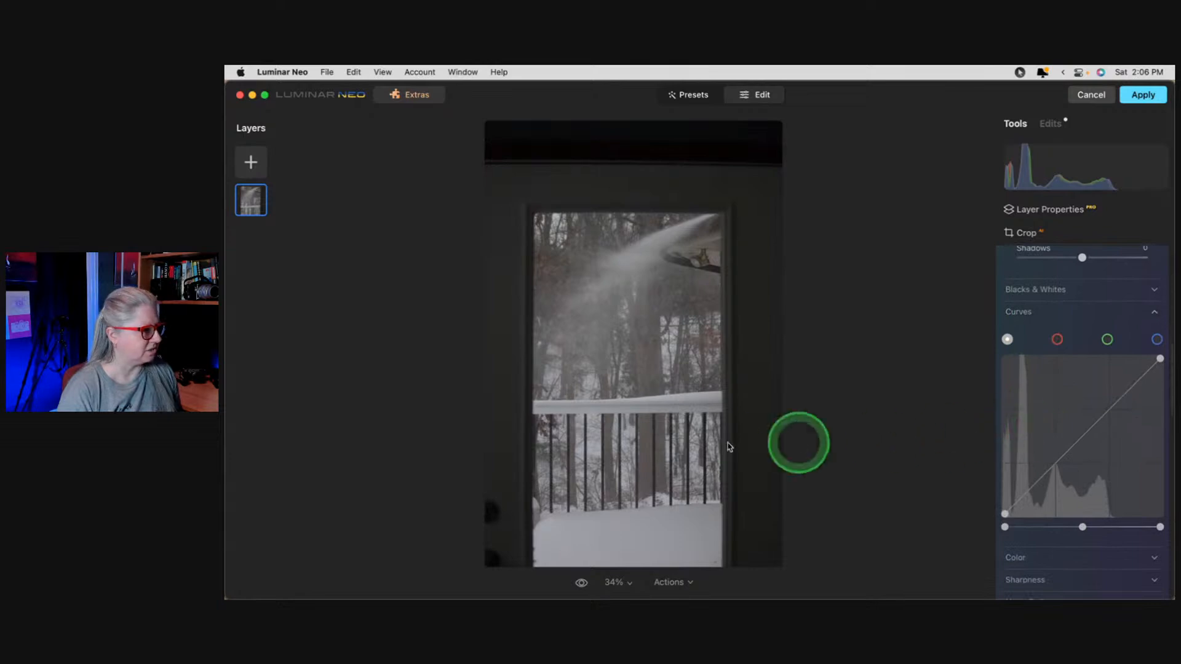
drag(1160, 527, 1134, 526)
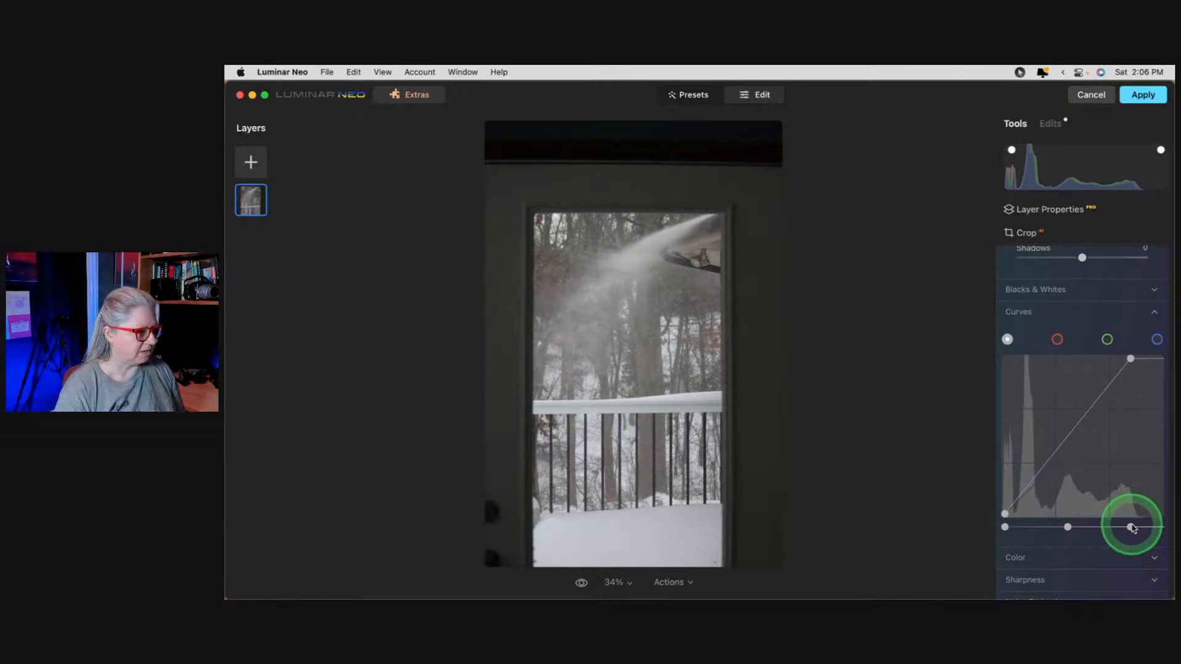
mouse_move(1127, 527)
mouse_down()
mouse_move(1107, 528)
mouse_move(1135, 527)
mouse_up()
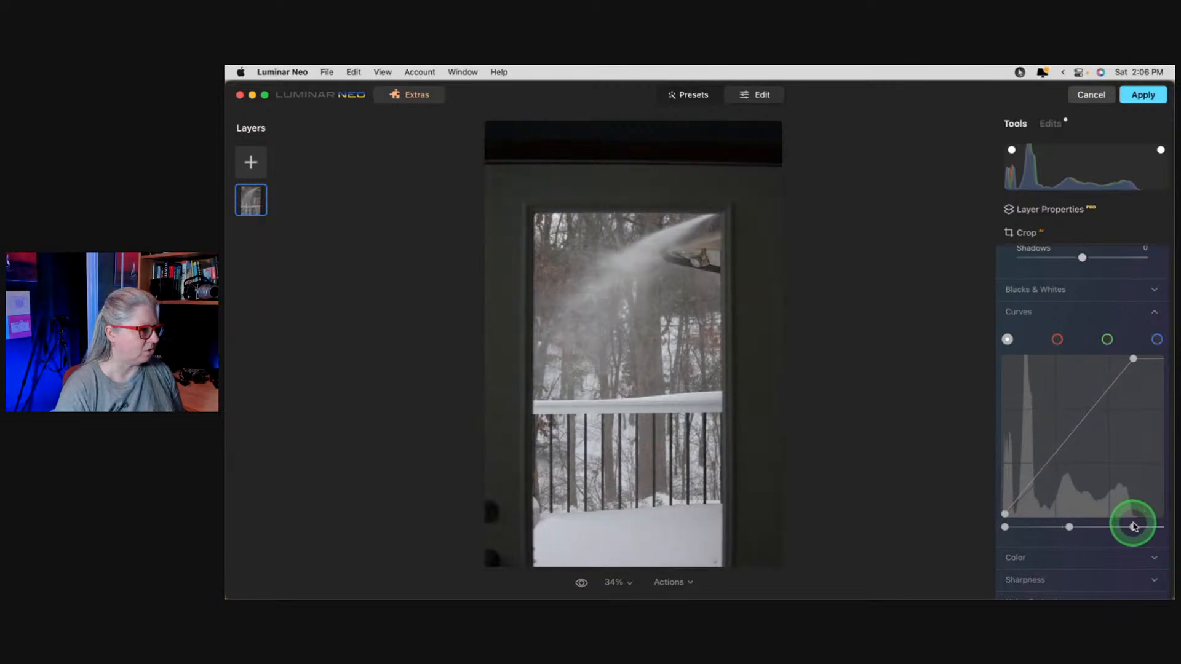
scroll(1083, 449, up, 5)
drag(1082, 341, 1087, 341)
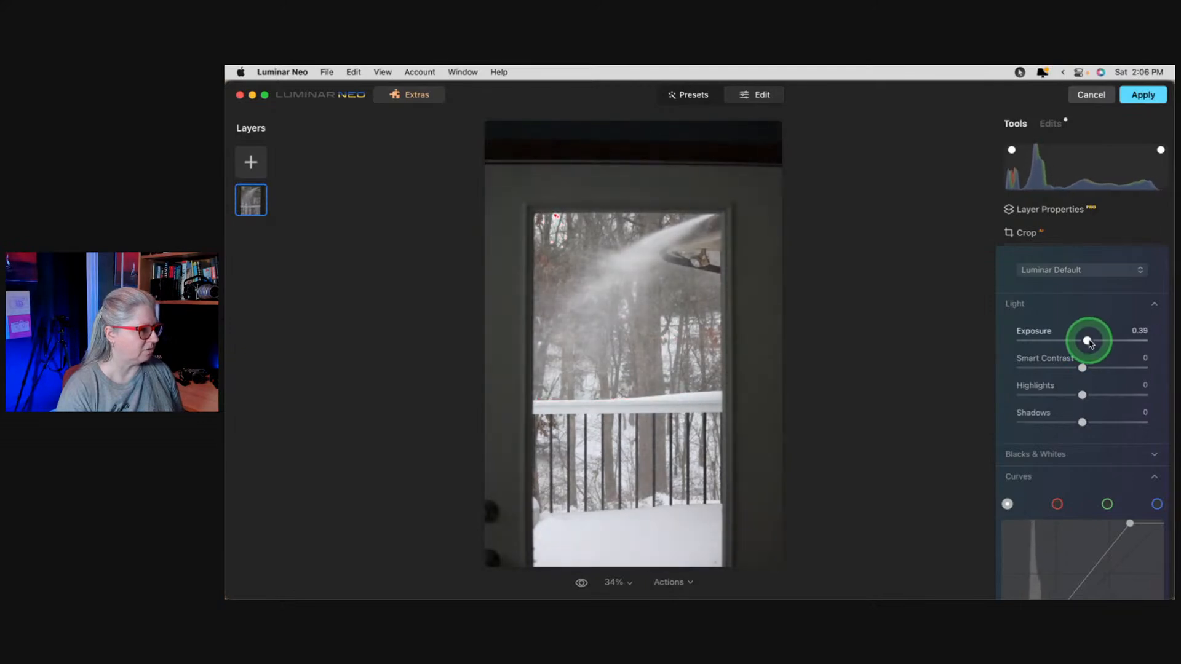
Move the curve's black point inward to darken the door, check the clipping warnings and finish with Curves.
scroll(1079, 406, down, 5)
drag(1005, 542, 1019, 542)
click(1019, 542)
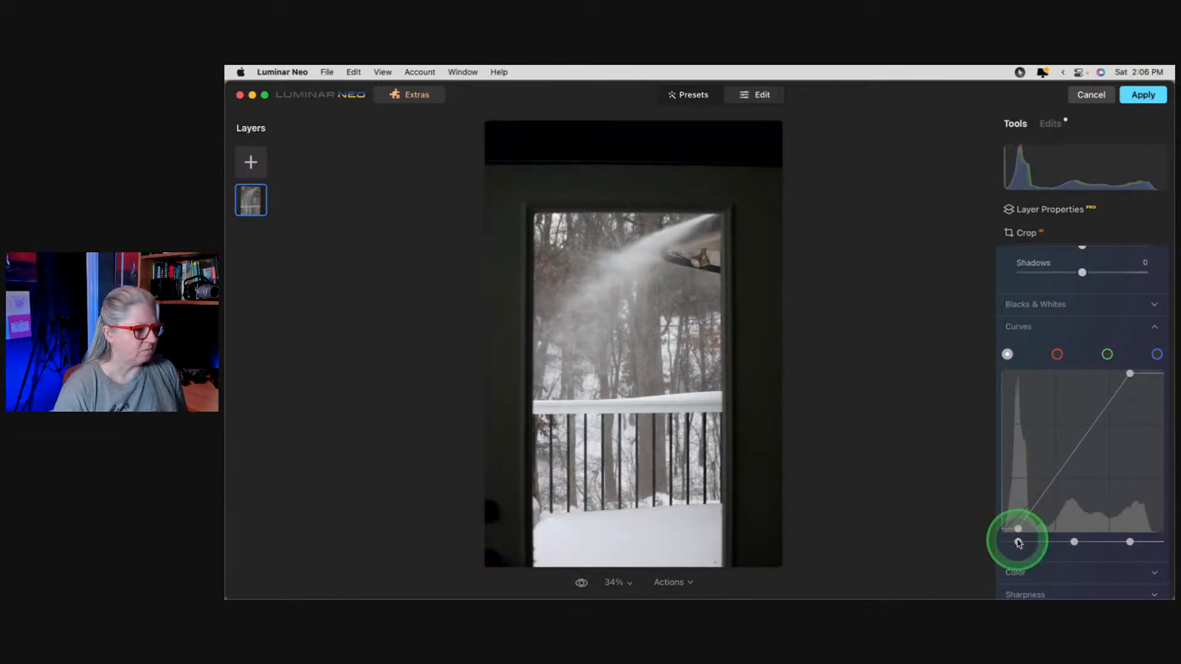
drag(1018, 542, 1018, 542)
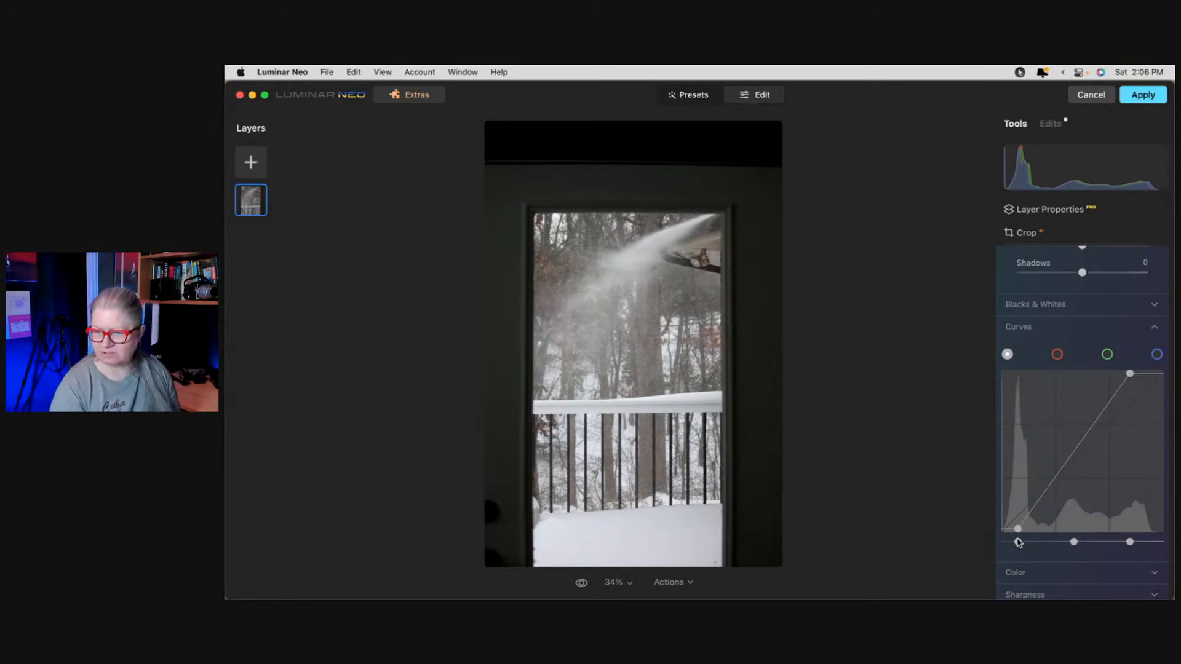
key(j)
key(j)
drag(1018, 541, 1065, 443)
scroll(1065, 442, up, 10)
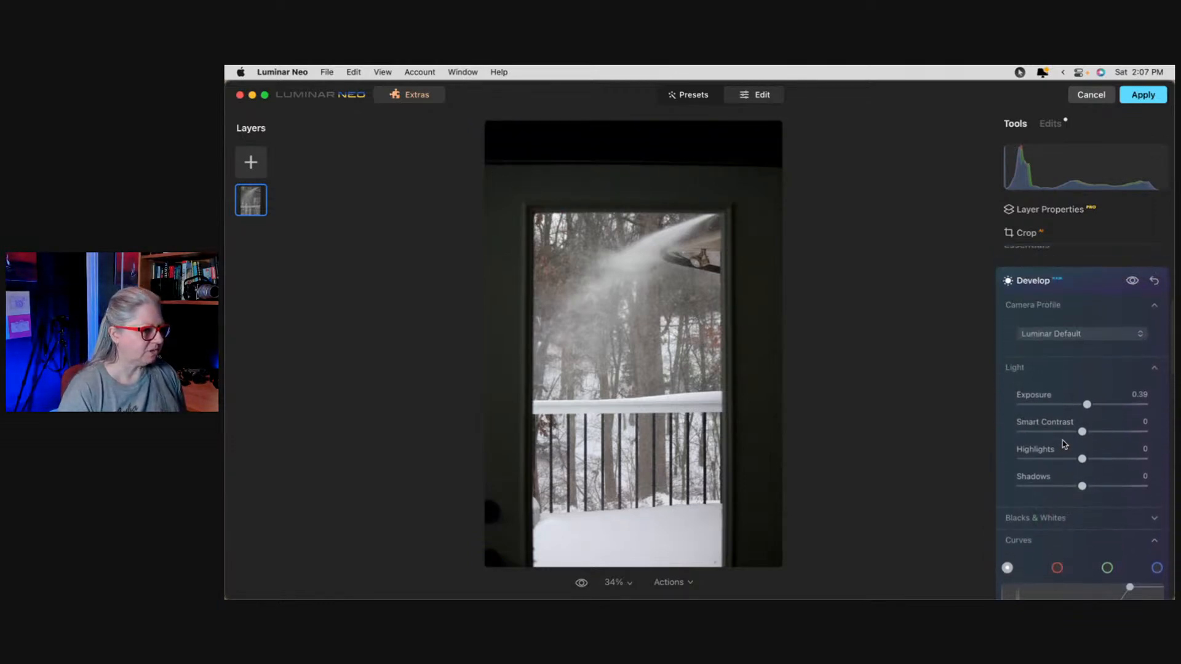
scroll(1064, 443, down, 5)
click(1058, 448)
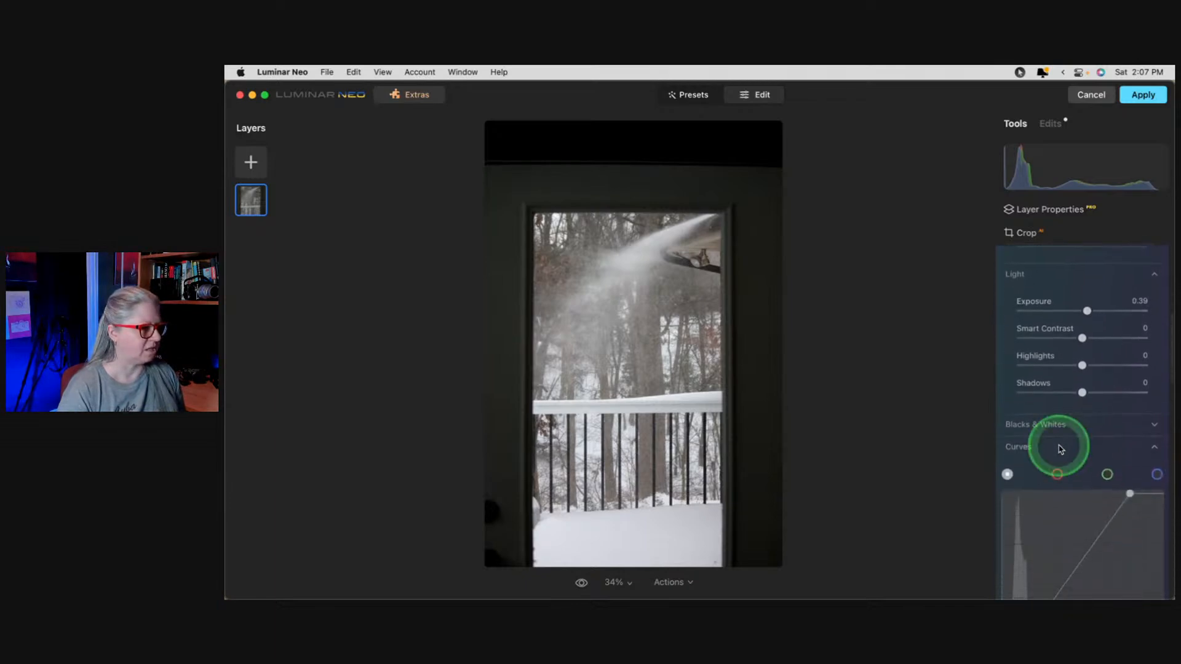
Sample a white balance from the snowy deck at the foot of the railing in Develop's Color settings.
scroll(1046, 434, down, 2)
click(1028, 418)
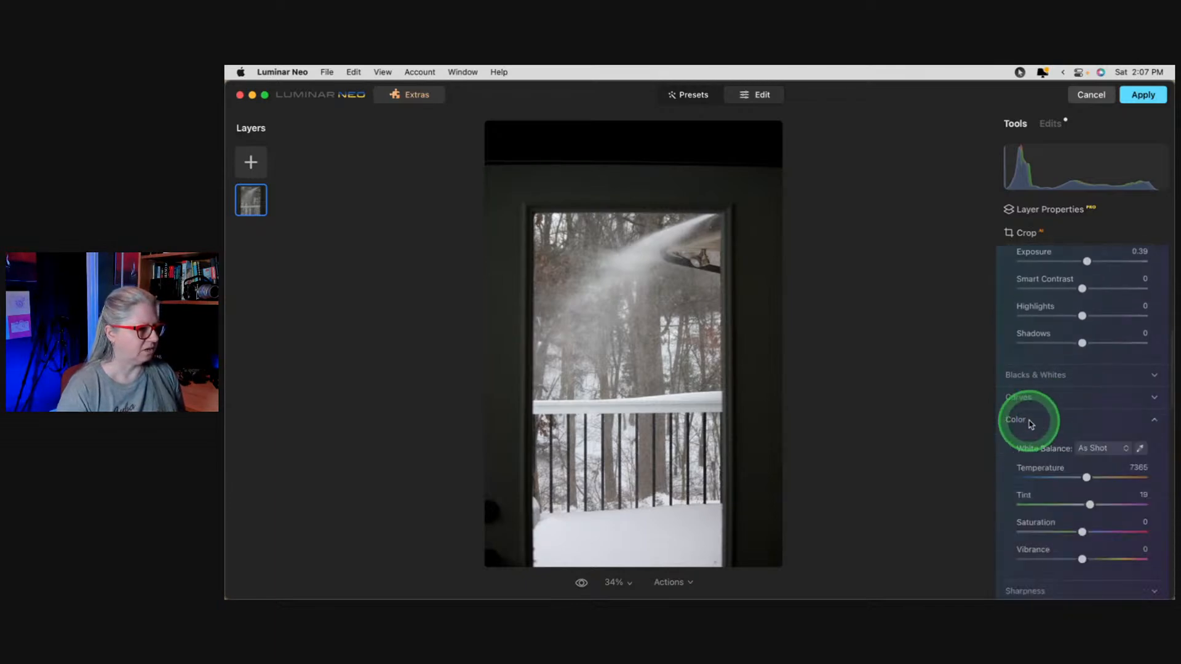
scroll(1031, 424, down, 3)
click(1031, 425)
click(1140, 370)
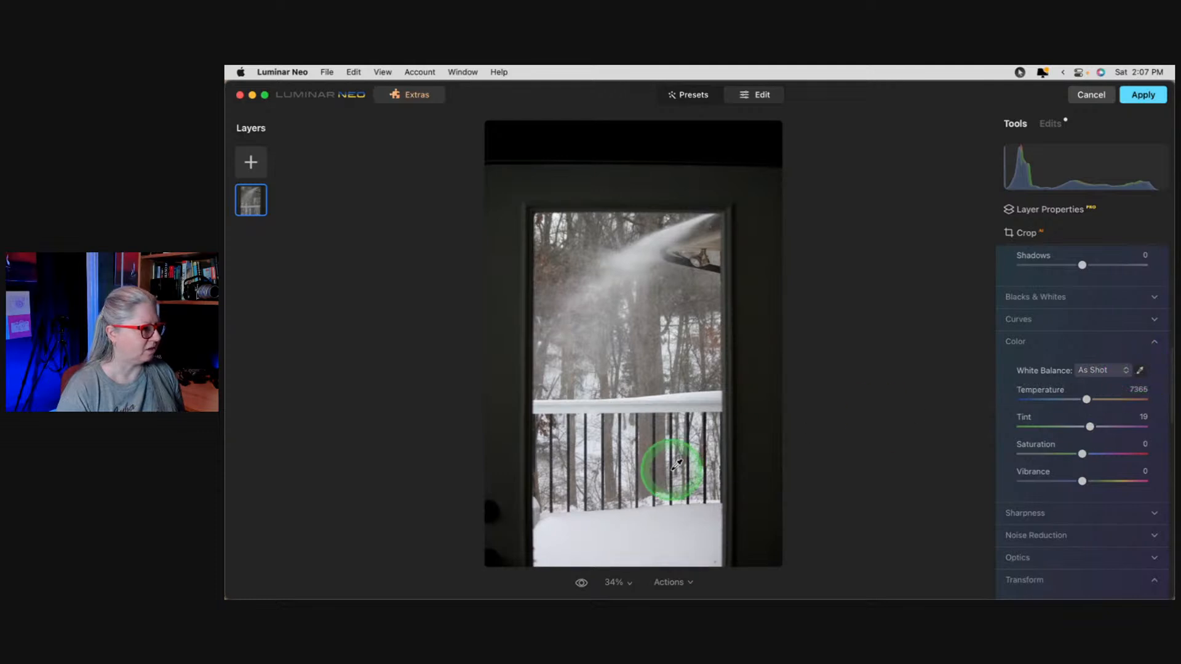
click(676, 507)
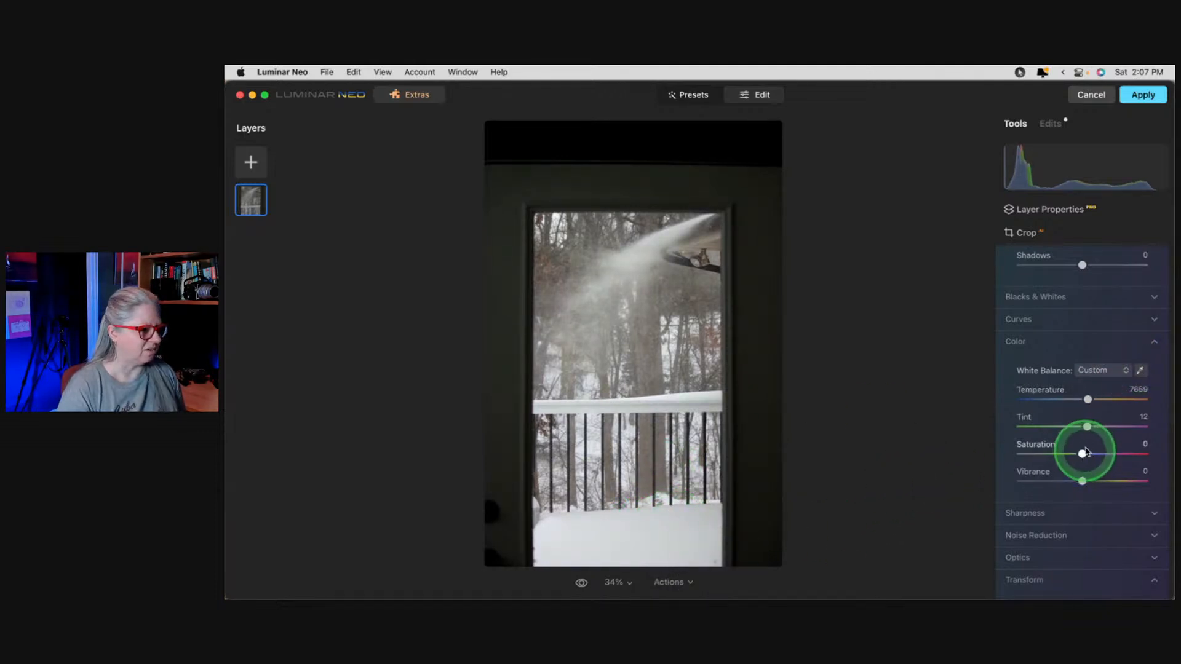
Try the Daylight white balance preset and return the white balance to As Shot.
click(1093, 370)
click(1099, 409)
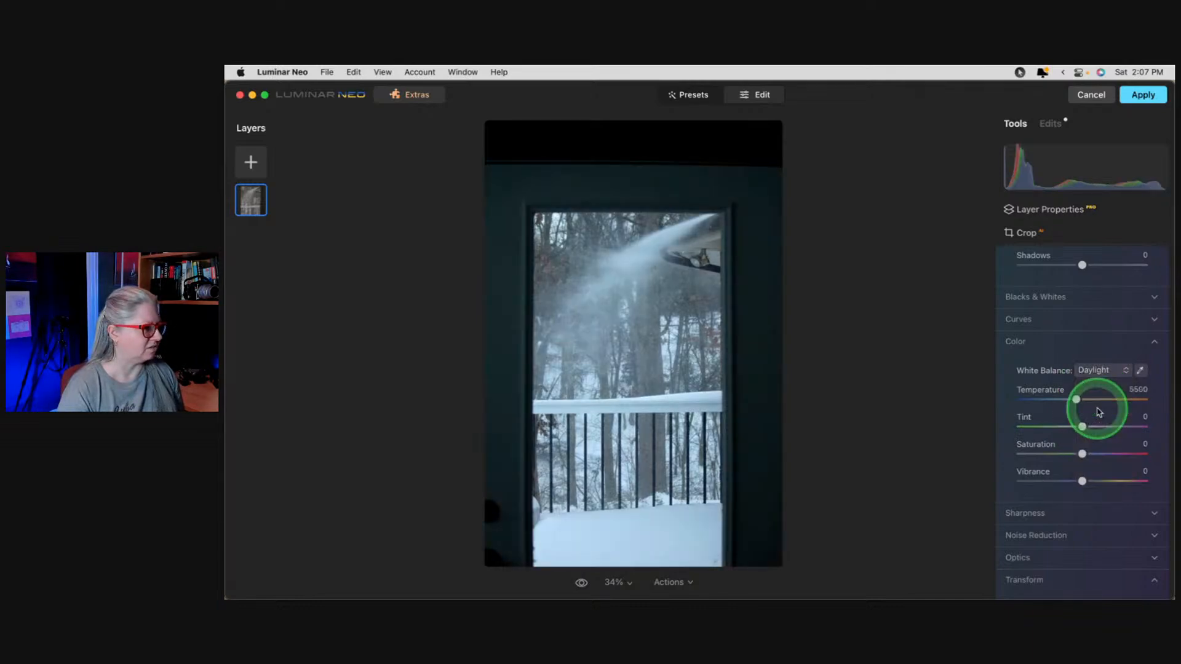
click(1096, 370)
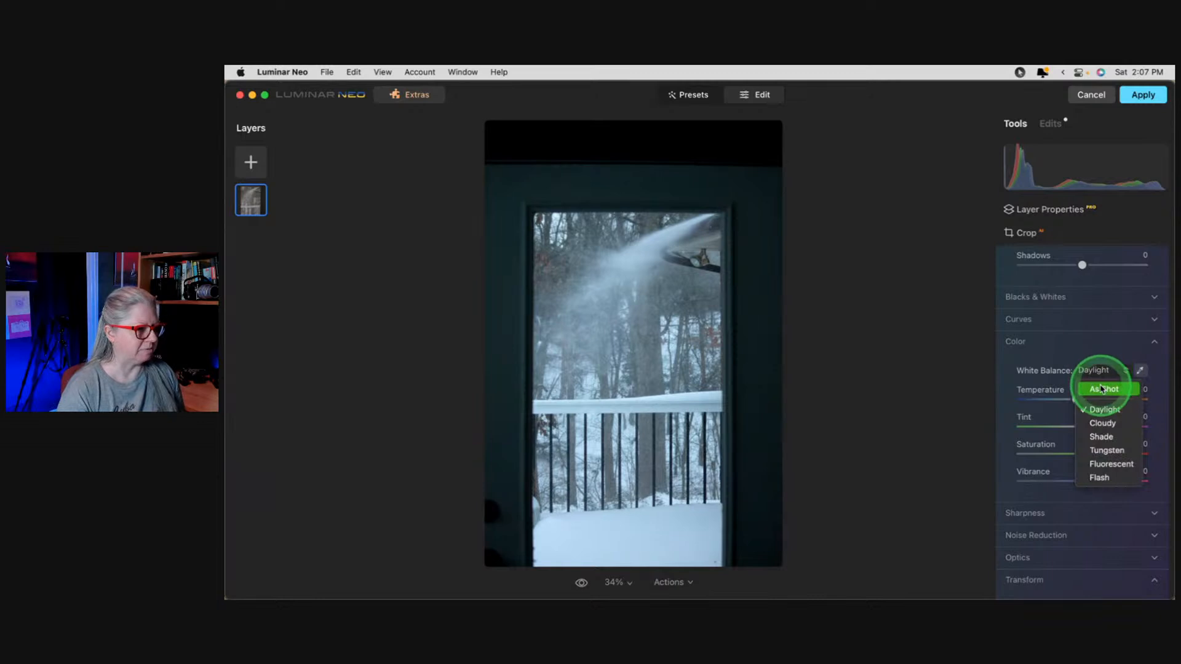
click(1101, 389)
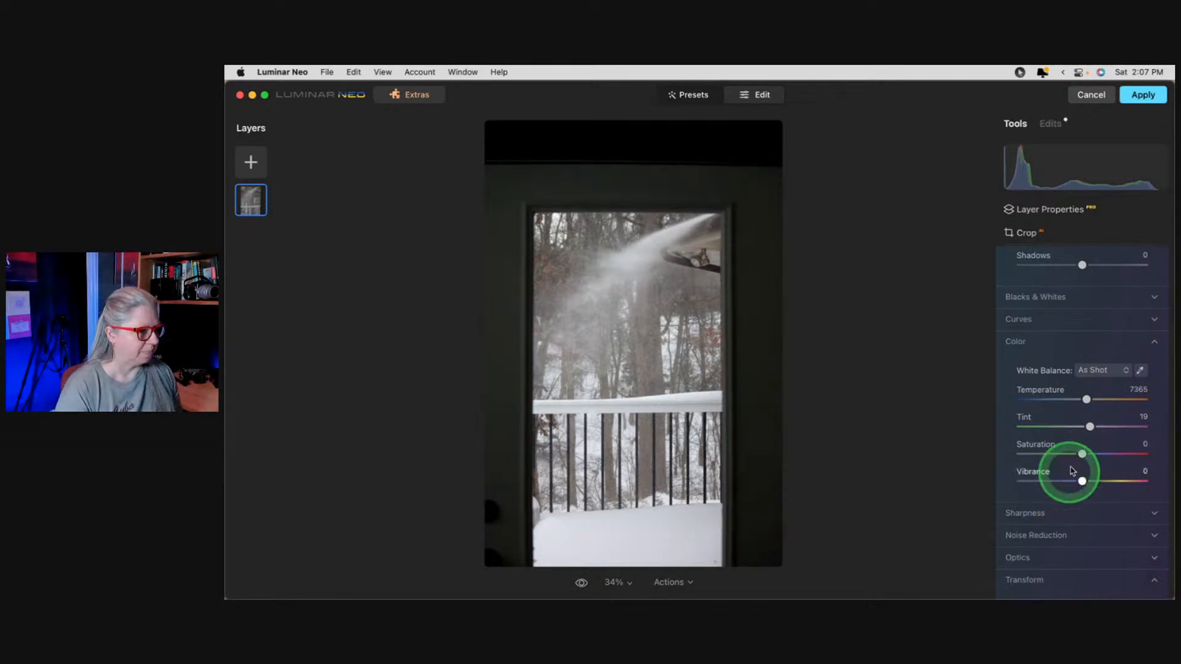
Set the photo's Tint to 23 and close the Develop tool.
drag(1090, 426, 1093, 427)
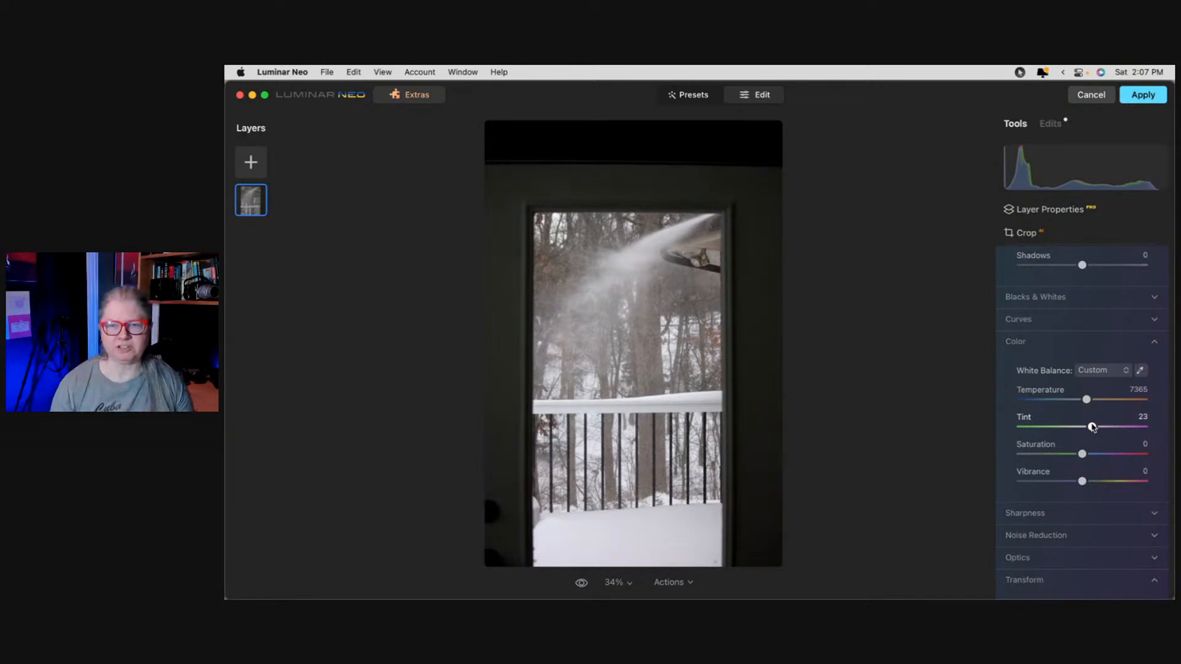
scroll(1081, 377, up, 5)
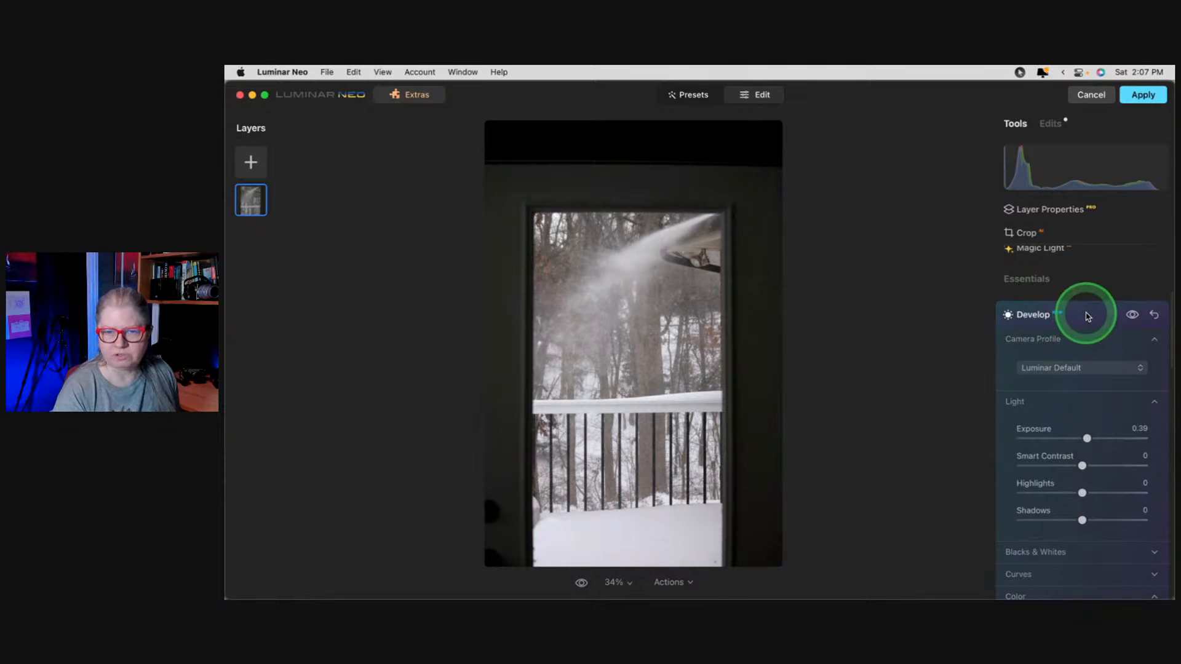
click(1083, 313)
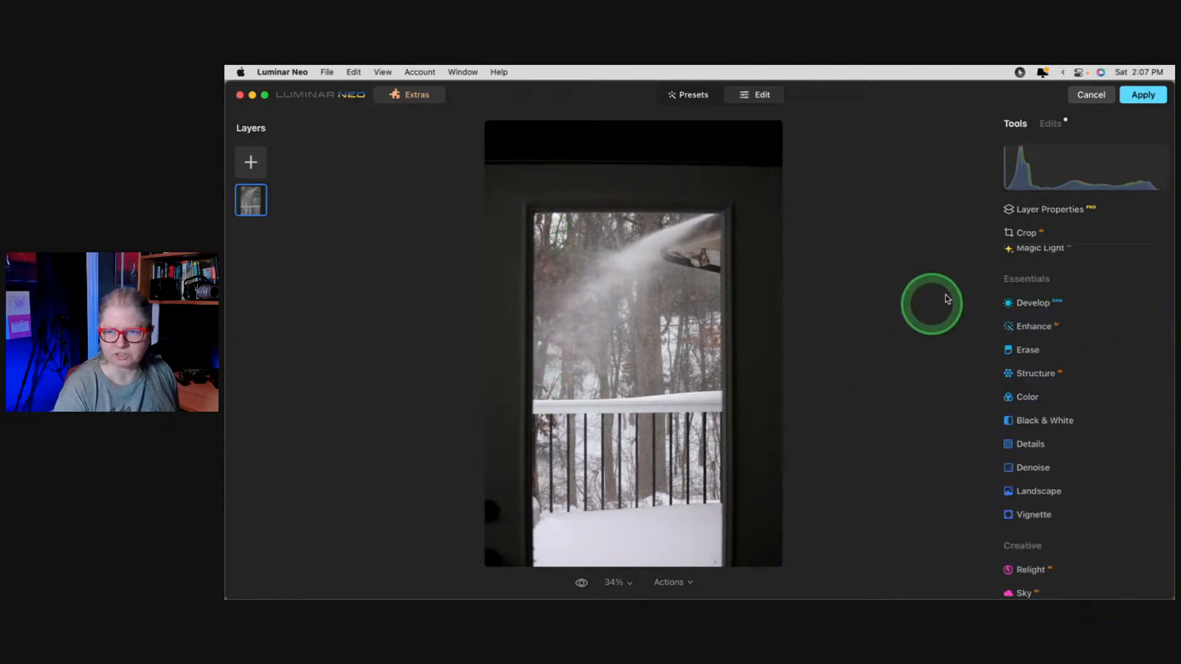
Crop the porch-door photo, trimming the black band above the door and narrow strips from both sides.
click(1037, 234)
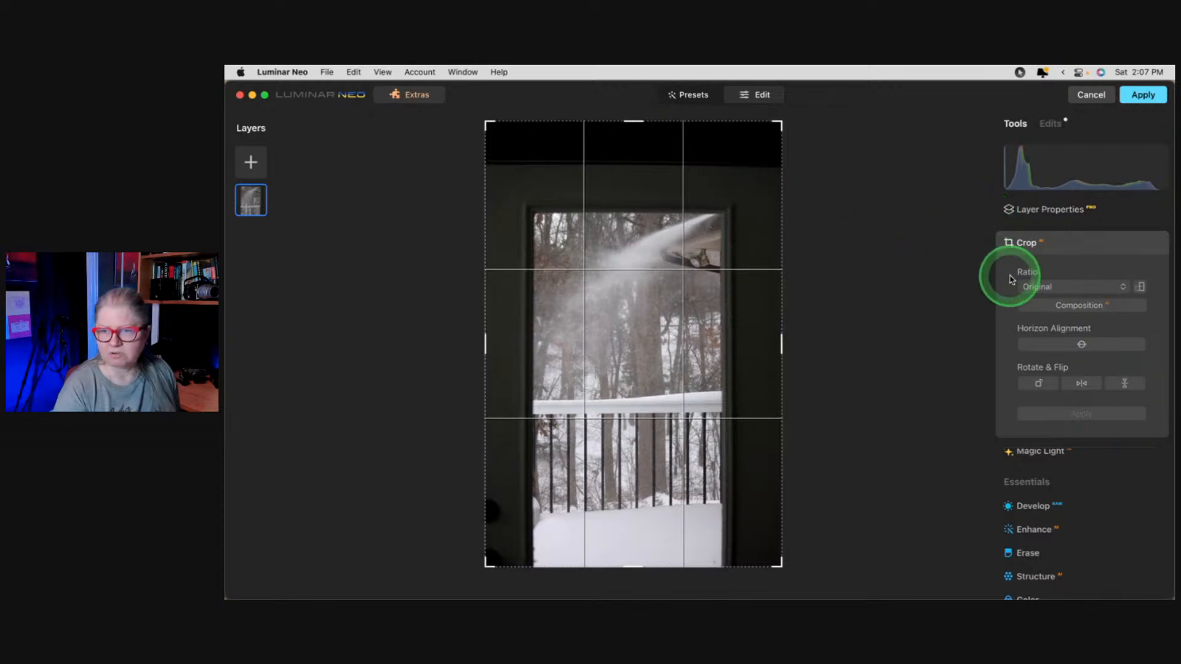
click(1034, 287)
click(1039, 267)
drag(632, 121, 636, 173)
drag(781, 338, 773, 342)
drag(487, 325, 494, 325)
drag(635, 146, 638, 148)
drag(774, 341, 765, 342)
key(Return)
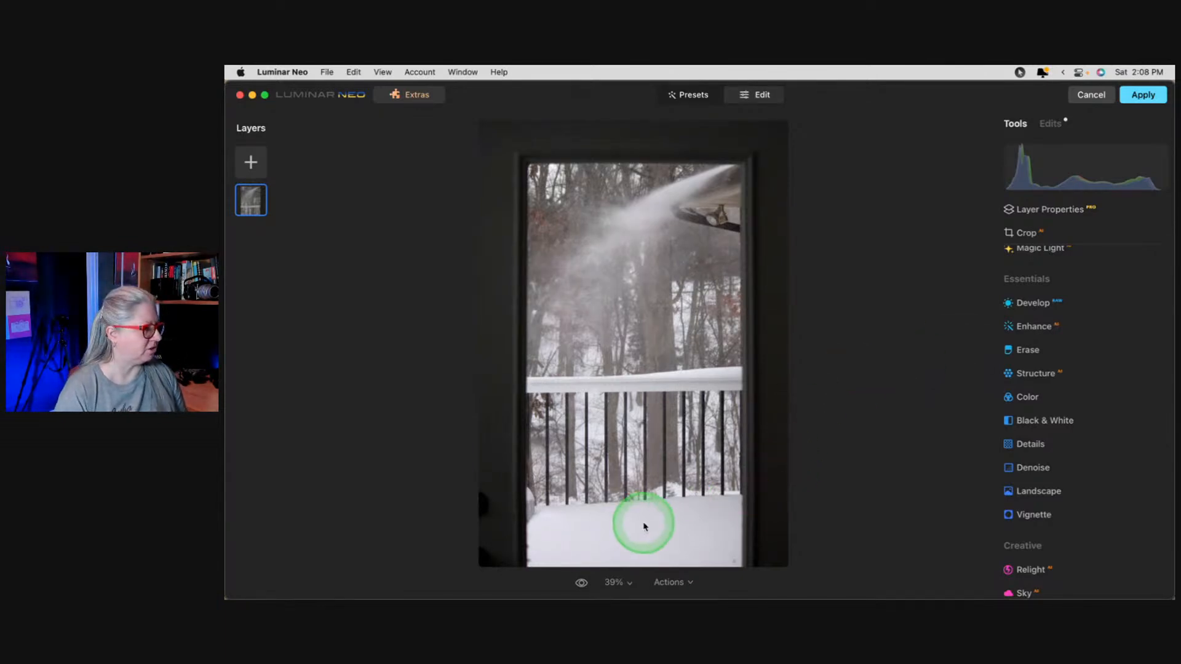
Try Structure with Amount and Boost at 100 and inspect the railing and snow at full size.
click(611, 528)
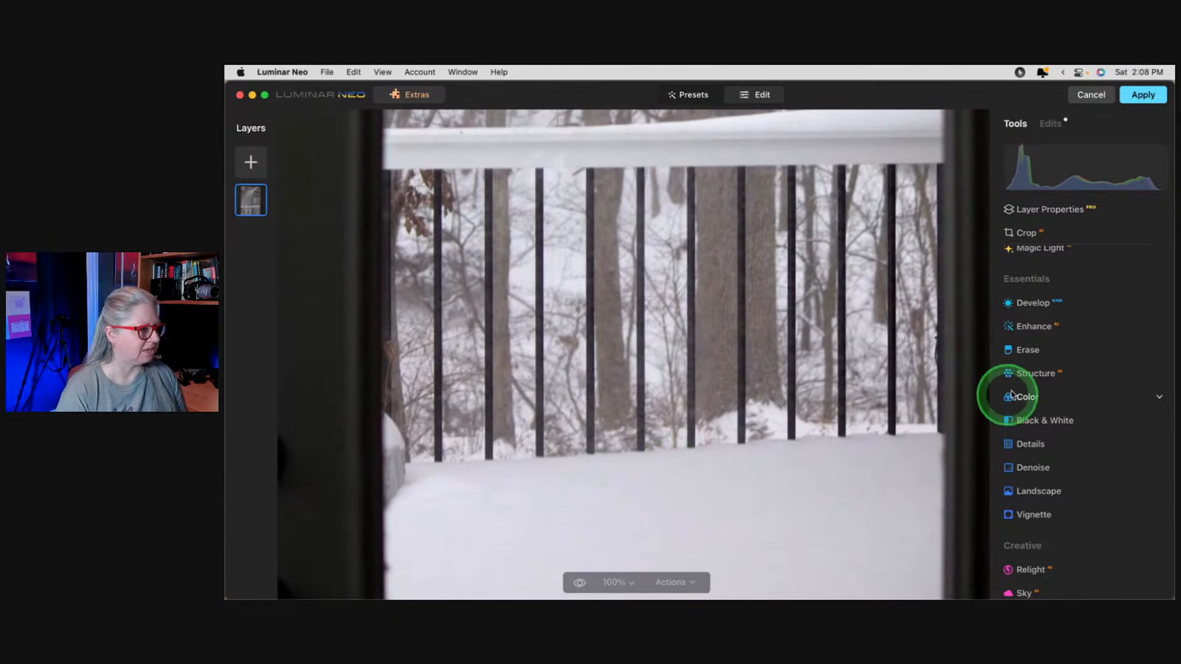
click(1025, 373)
drag(1081, 427, 1135, 448)
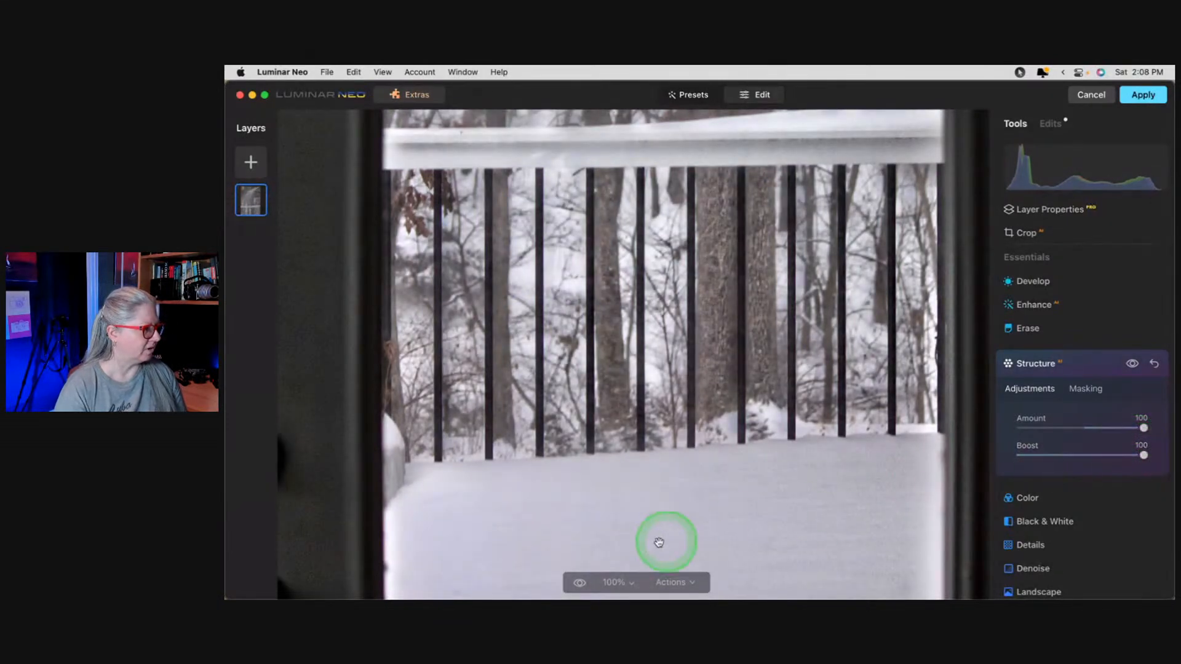
drag(780, 517, 776, 447)
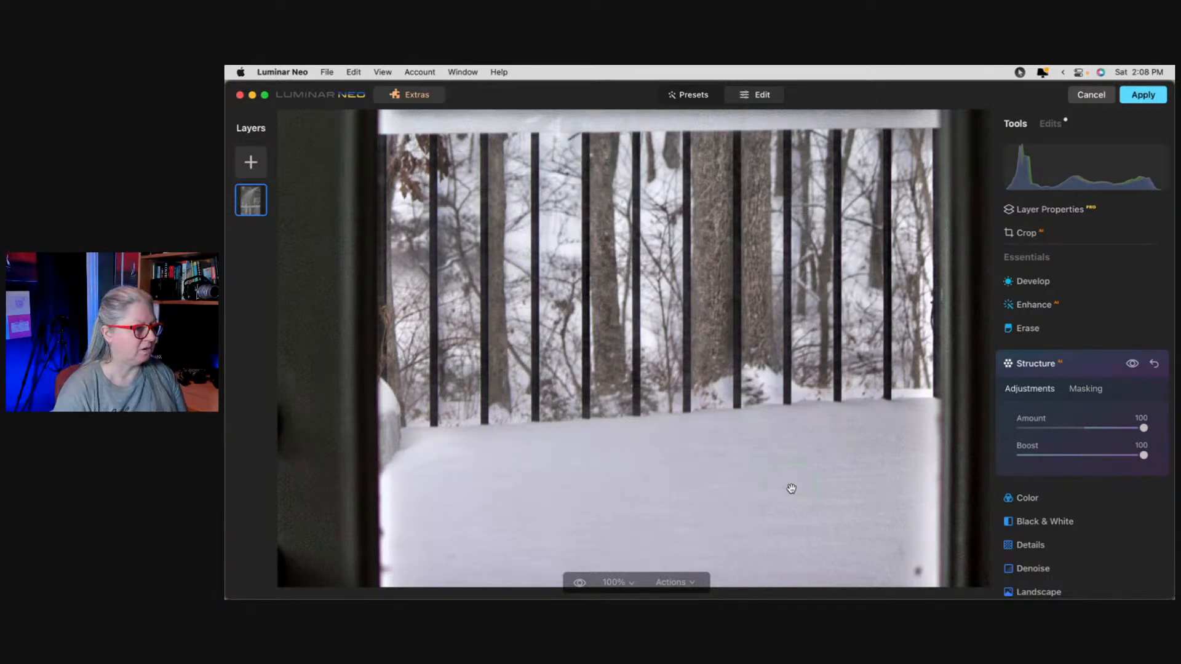
Reduce Structure's Boost and Amount to a milder effect and close the tool with the whole photo in view.
click(1038, 456)
click(1108, 429)
click(1090, 364)
click(665, 333)
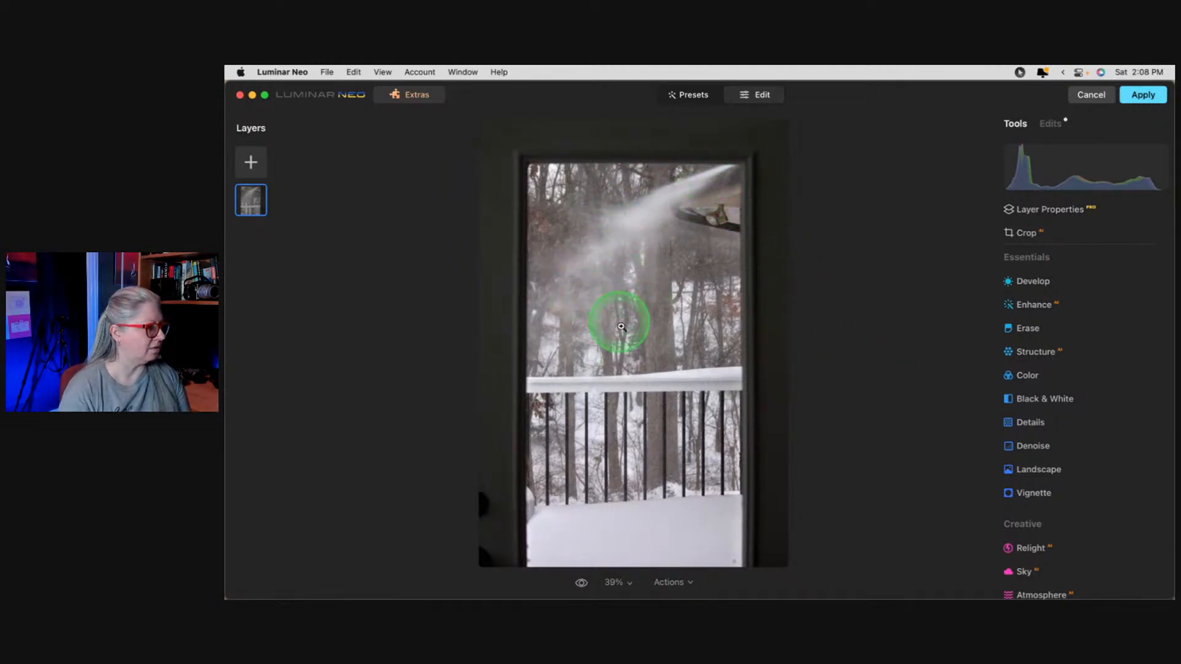
Lighten the blowing snow spray in Dodge & Burn with a size 52 brush at strength 11.
scroll(1097, 385, down, 15)
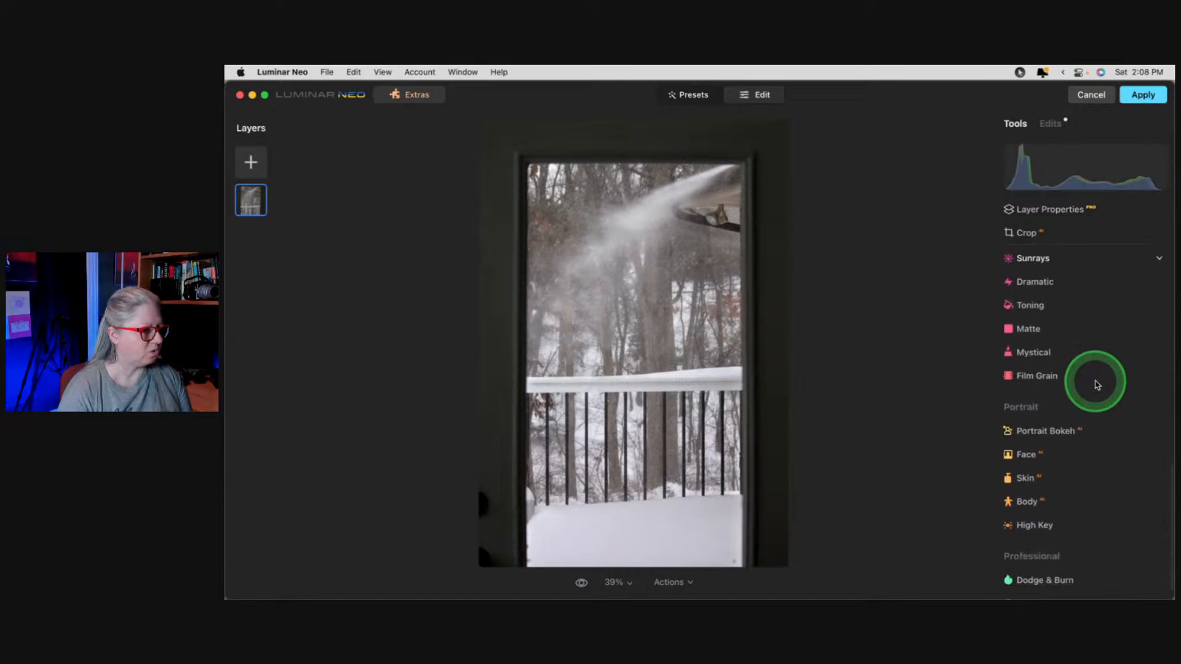
click(1055, 556)
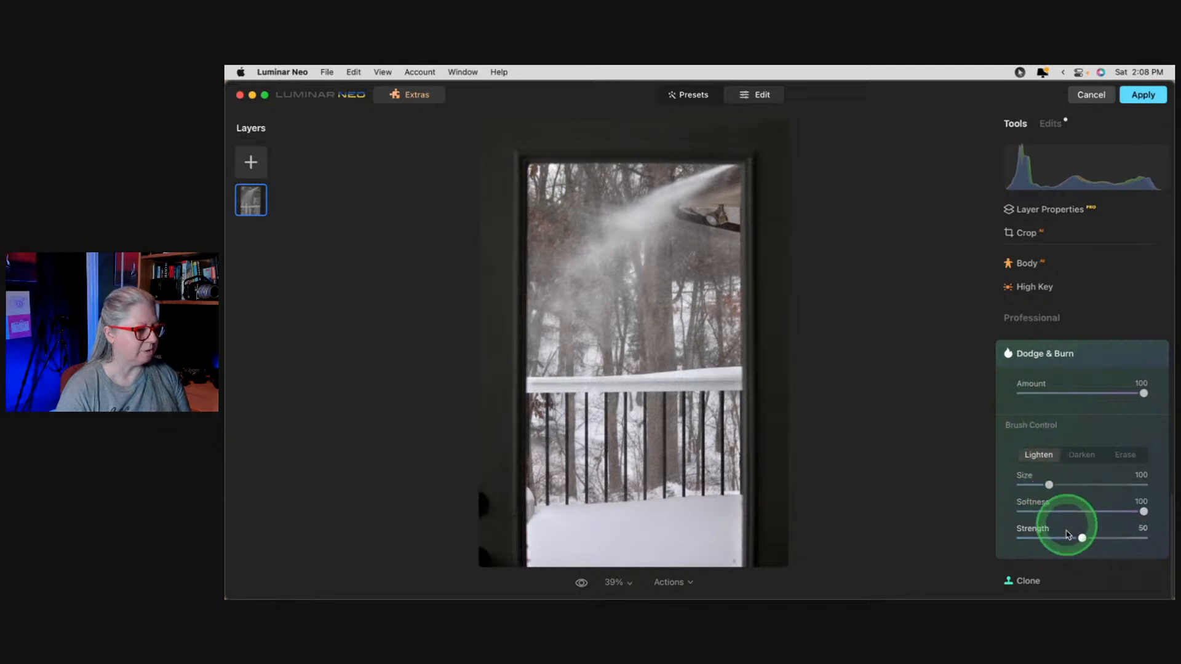
drag(1081, 538, 1033, 538)
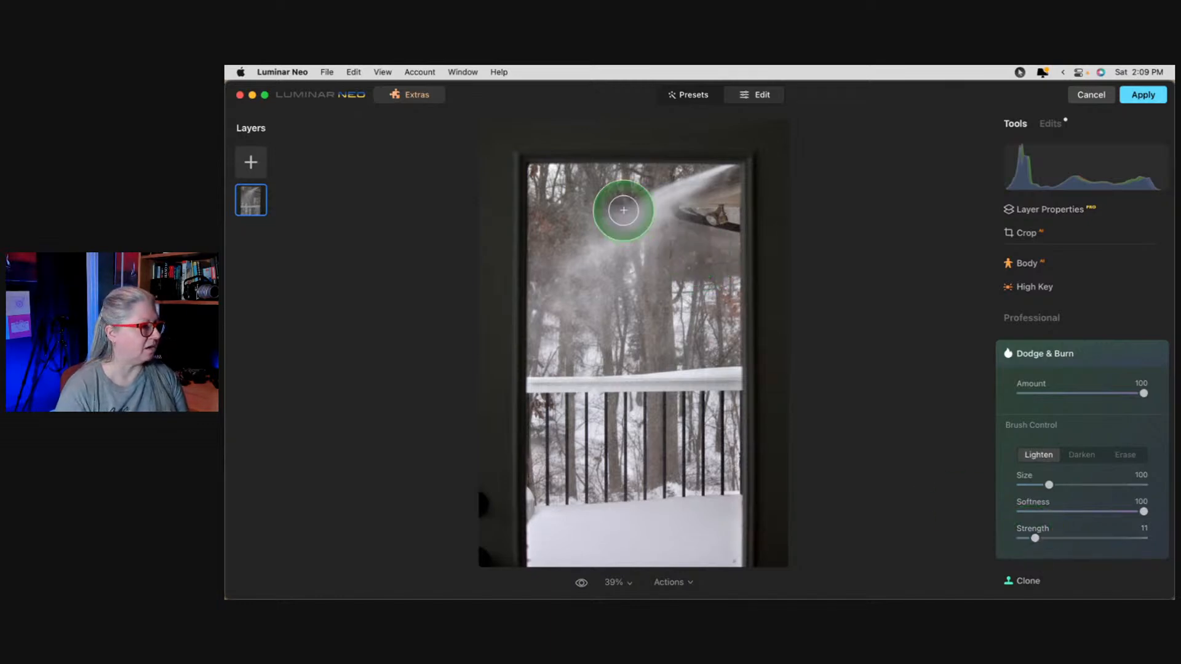
key(bracketleft)
key(bracketleft)
key(bracketleft)
key(bracketleft)
key(bracketleft)
mouse_move(642, 214)
mouse_down()
mouse_move(707, 179)
mouse_move(614, 240)
mouse_move(562, 297)
mouse_move(625, 268)
mouse_move(614, 250)
mouse_move(657, 211)
mouse_move(629, 233)
mouse_move(693, 185)
mouse_move(604, 286)
mouse_up()
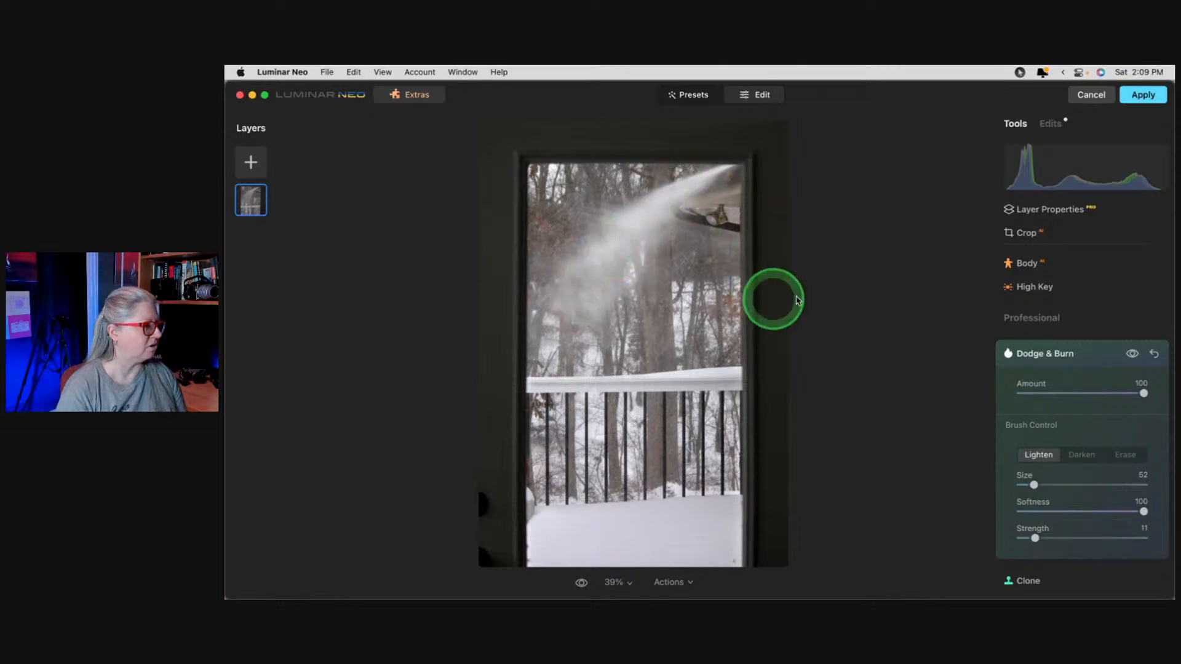
mouse_move(636, 221)
mouse_down()
mouse_move(689, 189)
mouse_move(662, 225)
mouse_up()
Darken the trees around the spray at strength 10 and lighten the spray further with a size 34 brush.
click(1081, 454)
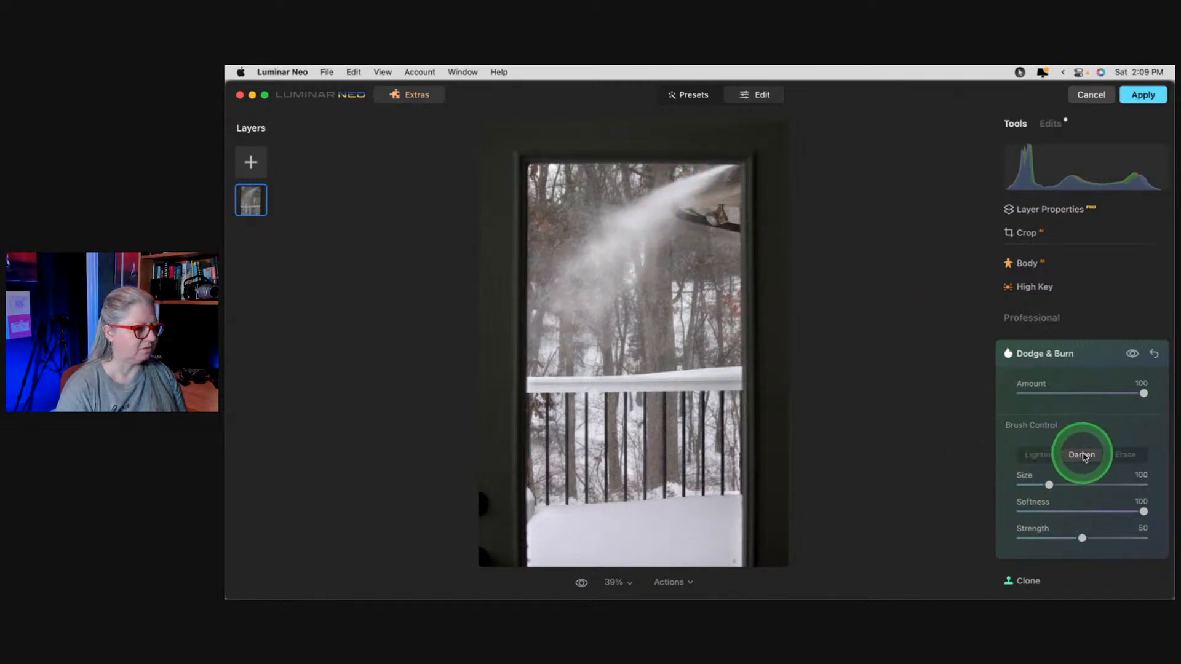
drag(1081, 538, 1034, 539)
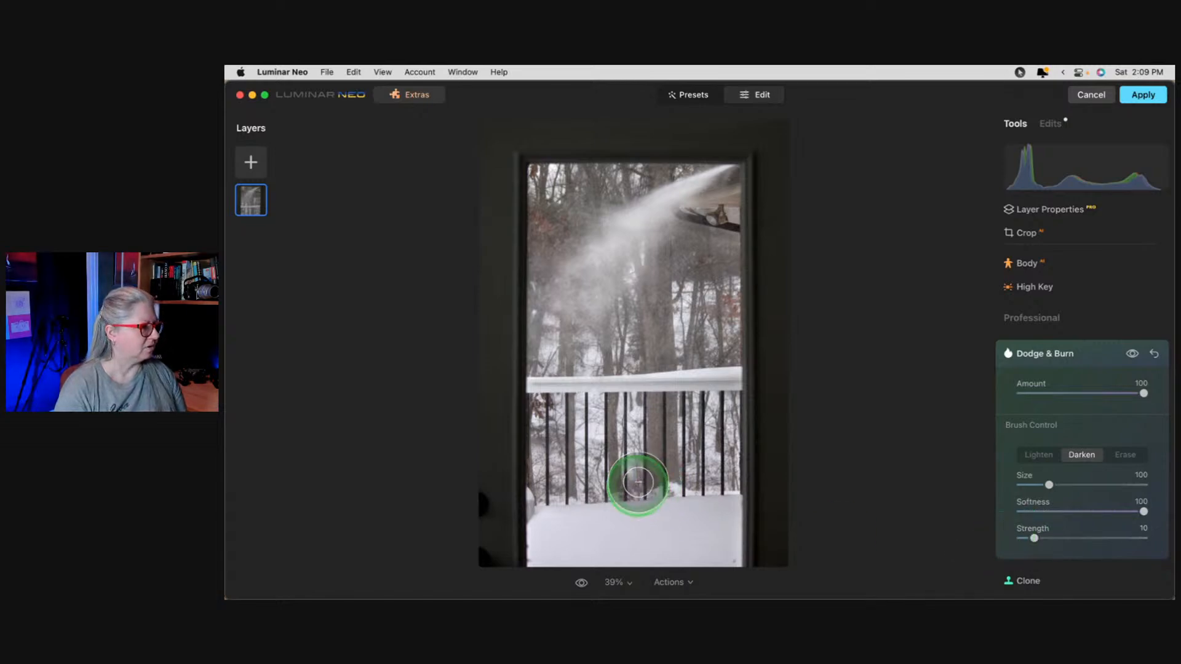
mouse_move(654, 347)
mouse_down()
mouse_move(656, 286)
mouse_move(702, 309)
mouse_move(727, 264)
mouse_move(731, 350)
mouse_move(699, 297)
mouse_move(646, 337)
mouse_move(555, 357)
mouse_move(550, 175)
mouse_move(550, 212)
mouse_move(647, 174)
mouse_move(532, 187)
mouse_move(531, 244)
mouse_move(545, 225)
mouse_move(563, 382)
mouse_move(688, 225)
mouse_move(738, 201)
mouse_move(741, 182)
mouse_move(742, 197)
mouse_move(598, 377)
mouse_move(562, 394)
mouse_move(564, 461)
mouse_move(586, 443)
mouse_move(596, 466)
mouse_move(619, 415)
mouse_move(675, 413)
mouse_move(693, 465)
mouse_move(734, 379)
mouse_move(545, 389)
mouse_move(529, 404)
mouse_move(678, 382)
mouse_move(730, 329)
mouse_move(643, 356)
mouse_move(699, 261)
mouse_move(681, 265)
mouse_move(713, 256)
mouse_move(559, 493)
mouse_move(652, 490)
mouse_move(728, 466)
mouse_move(556, 454)
mouse_move(547, 422)
mouse_move(743, 433)
mouse_move(692, 326)
mouse_move(670, 328)
mouse_move(666, 264)
mouse_move(714, 247)
mouse_move(727, 269)
mouse_move(627, 362)
mouse_move(575, 341)
mouse_move(572, 350)
mouse_move(582, 210)
mouse_up()
click(1035, 455)
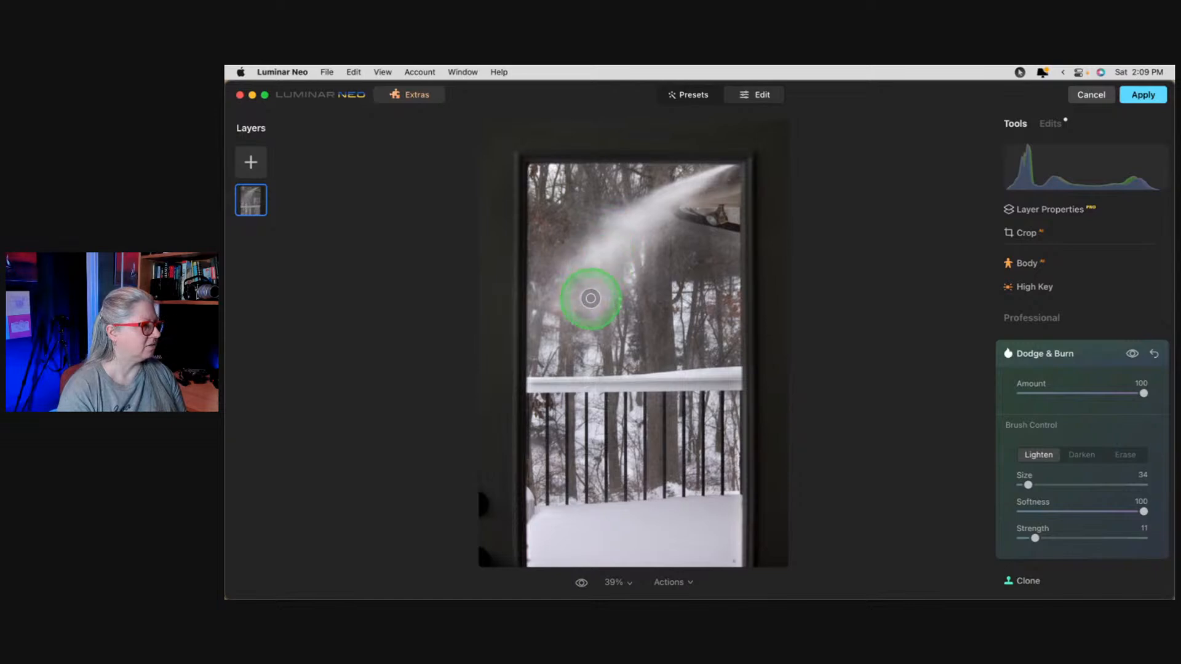
mouse_move(583, 270)
mouse_down()
mouse_move(639, 212)
mouse_move(725, 190)
mouse_up()
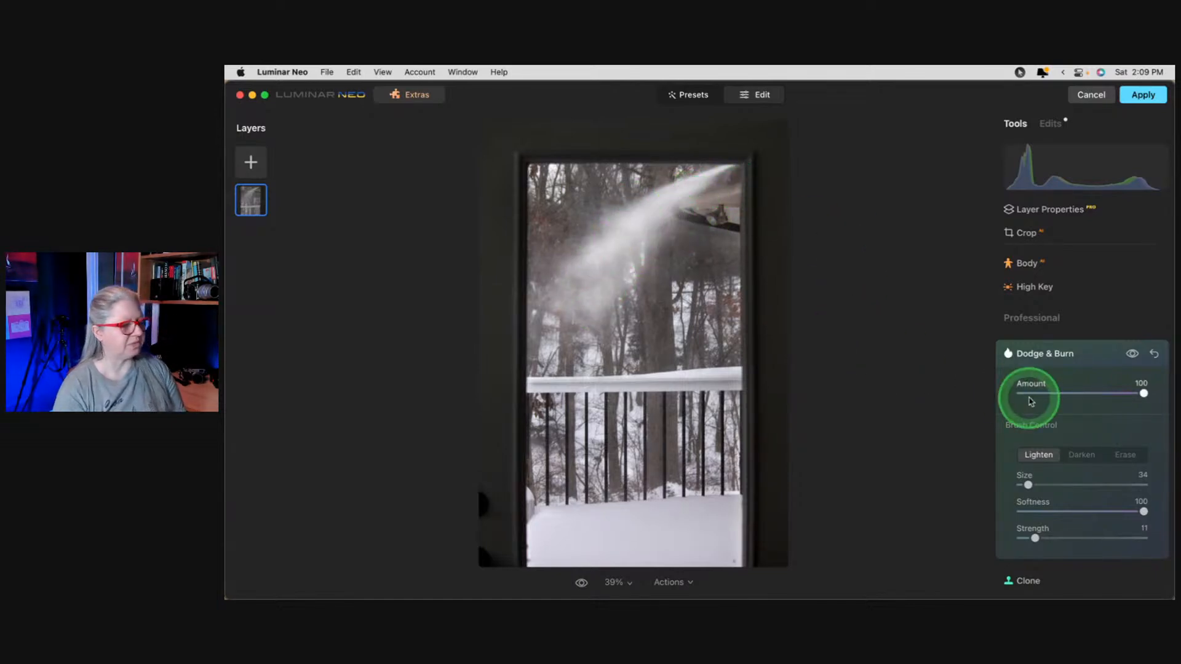
Compare the photo with and without Dodge & Burn, then apply the edits and return to the Lightroom Classic photo grid.
click(1132, 356)
click(1131, 356)
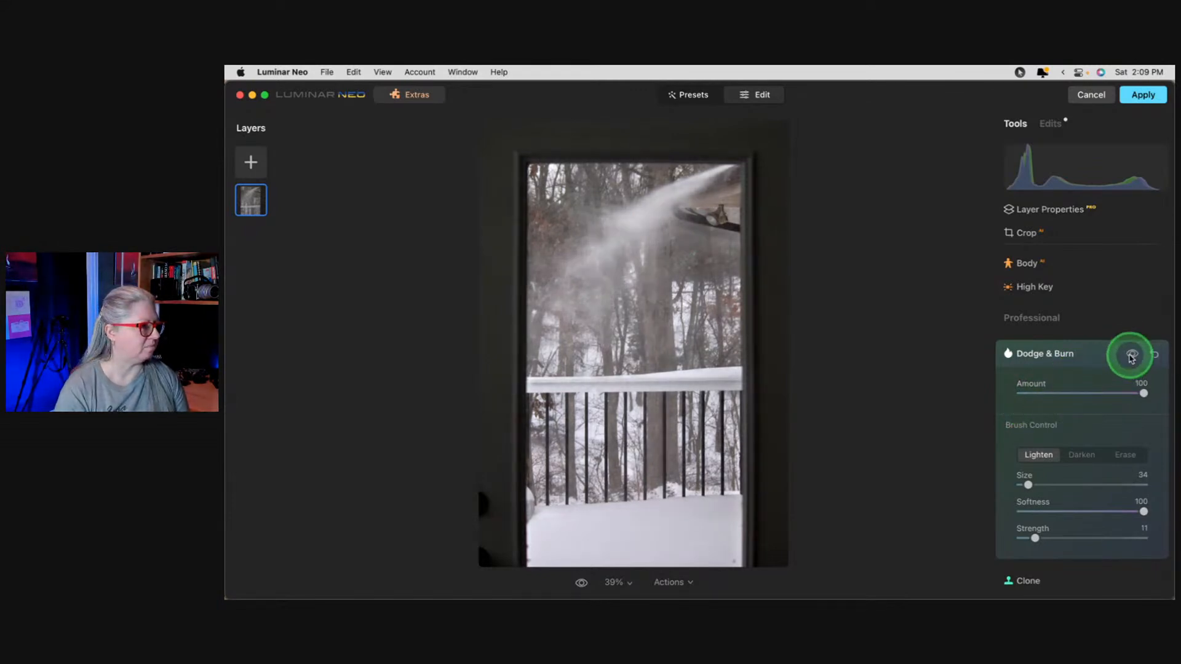
click(1132, 356)
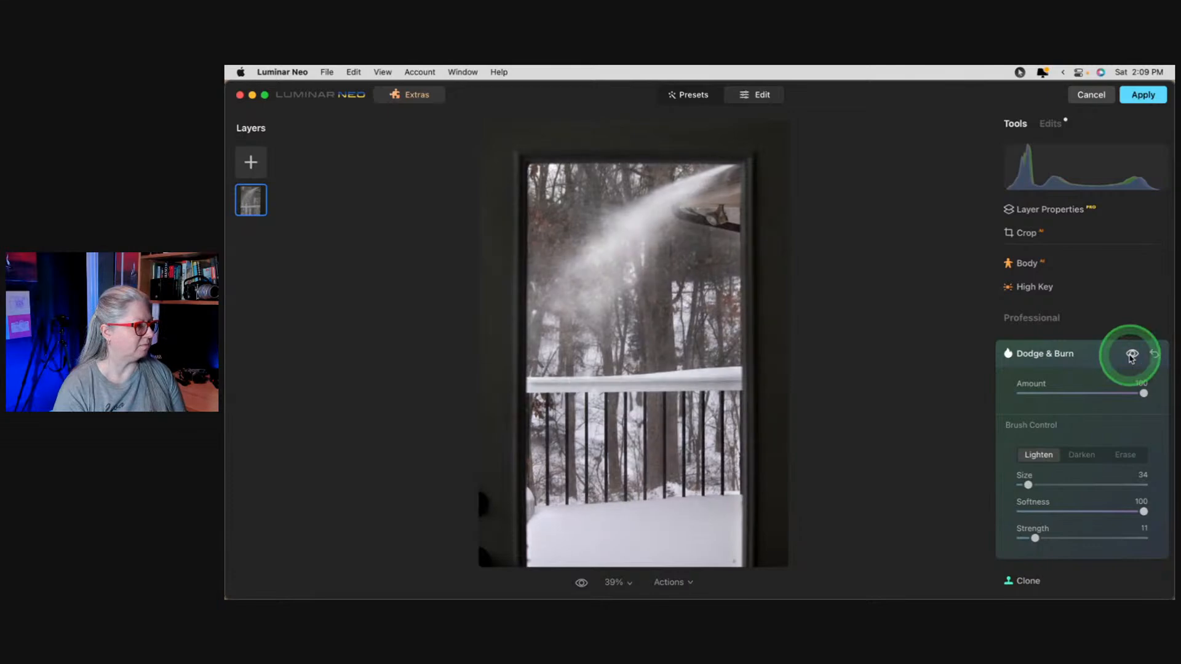
click(1094, 357)
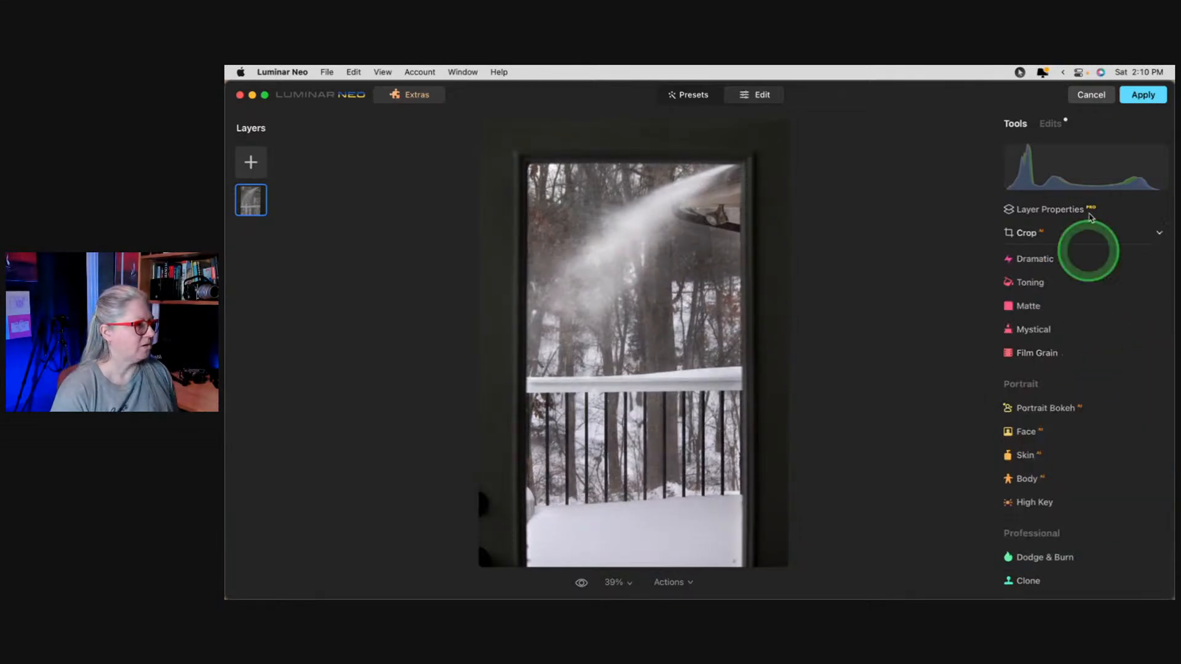
click(1142, 95)
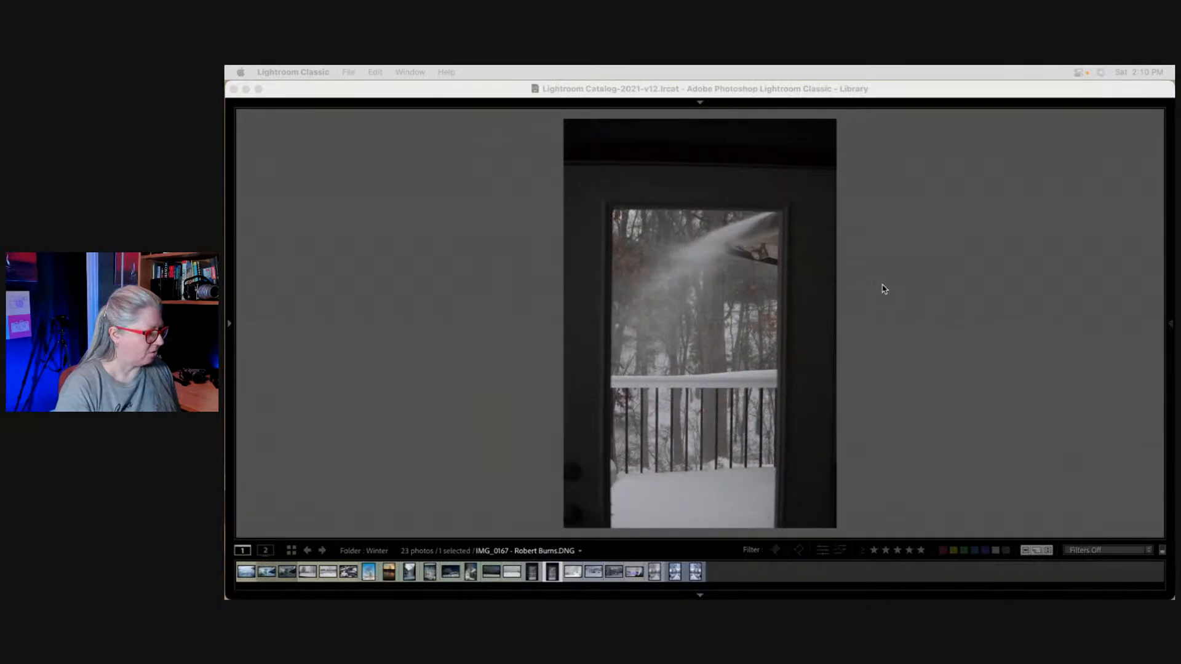
click(884, 290)
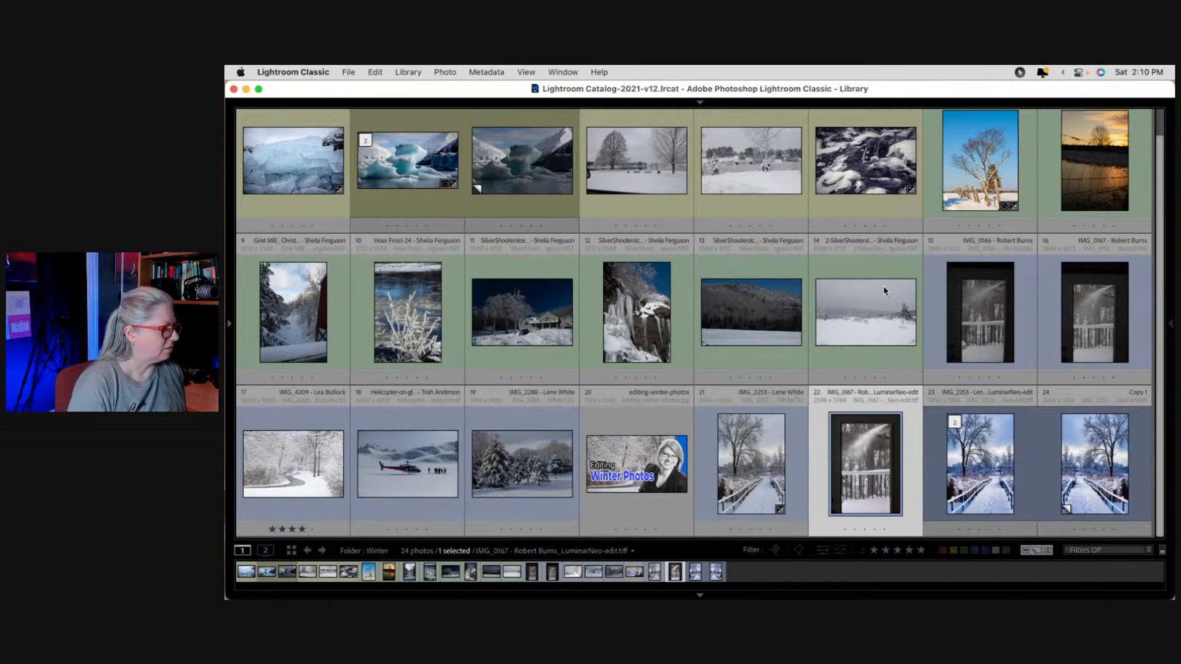
Open the source file of the snow-covered evergreens photo IMG_2288 in Luminar Neo.
double_click(535, 450)
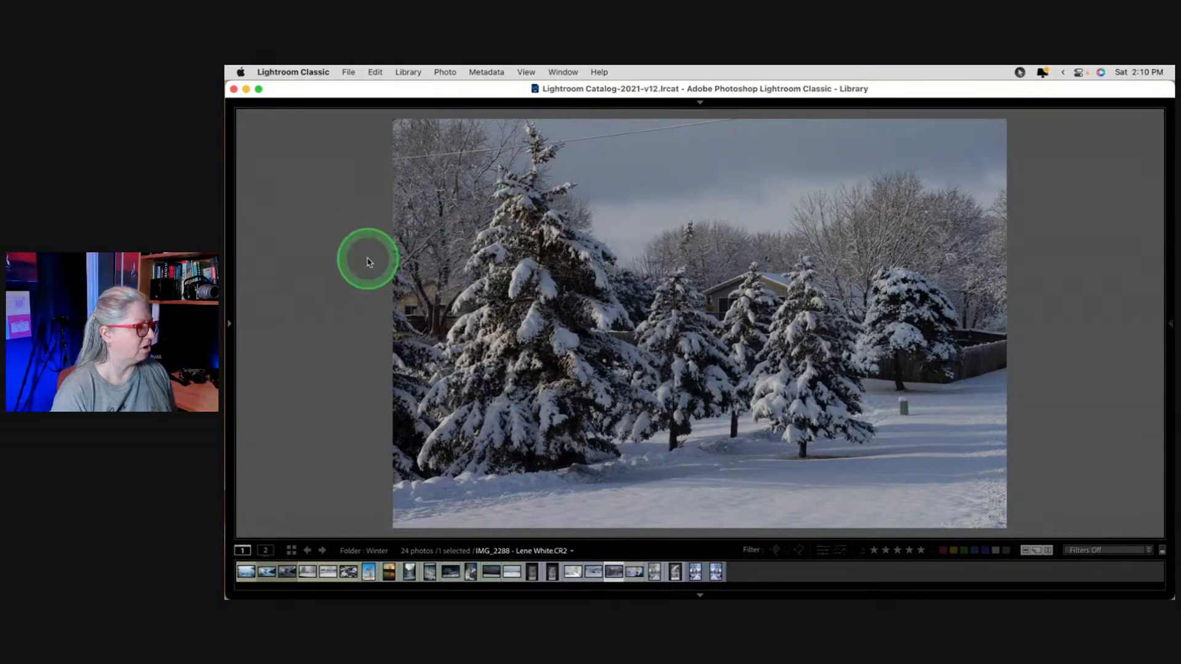
right_click(640, 256)
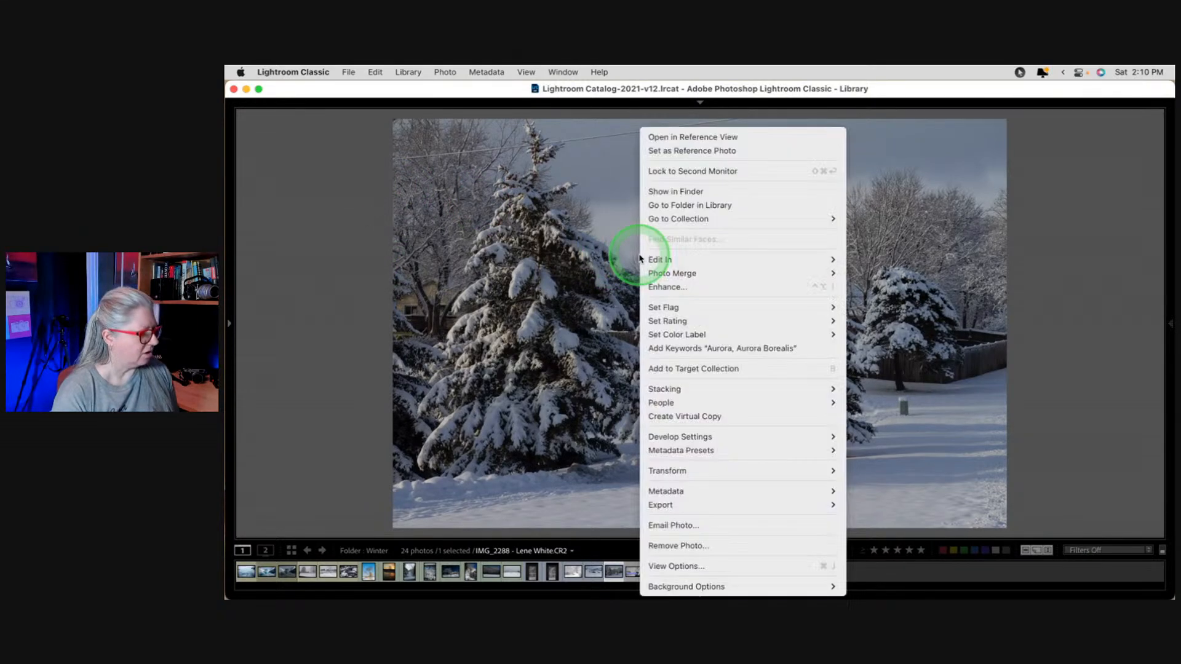
mouse_move(658, 262)
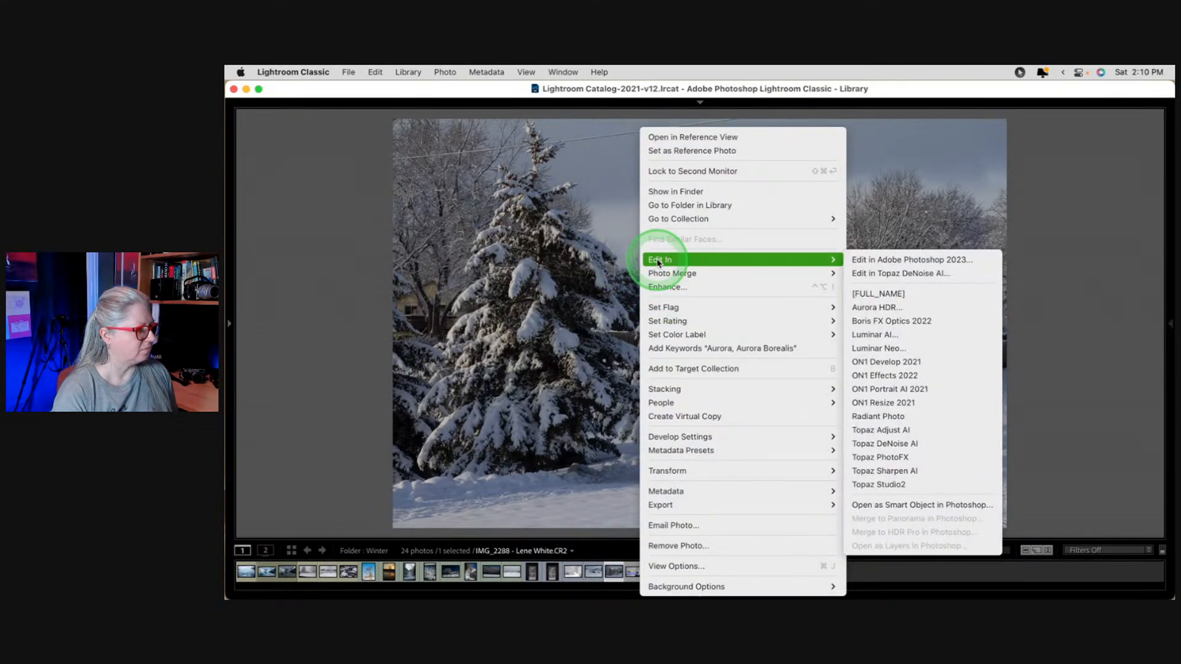
mouse_move(670, 506)
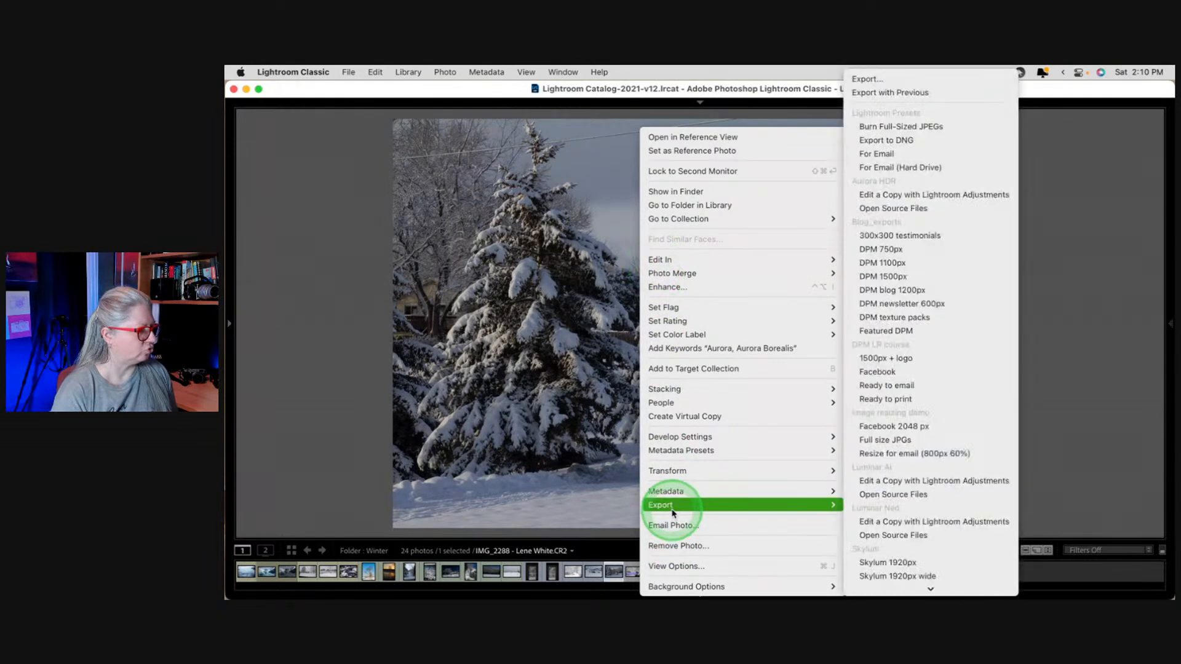
click(899, 537)
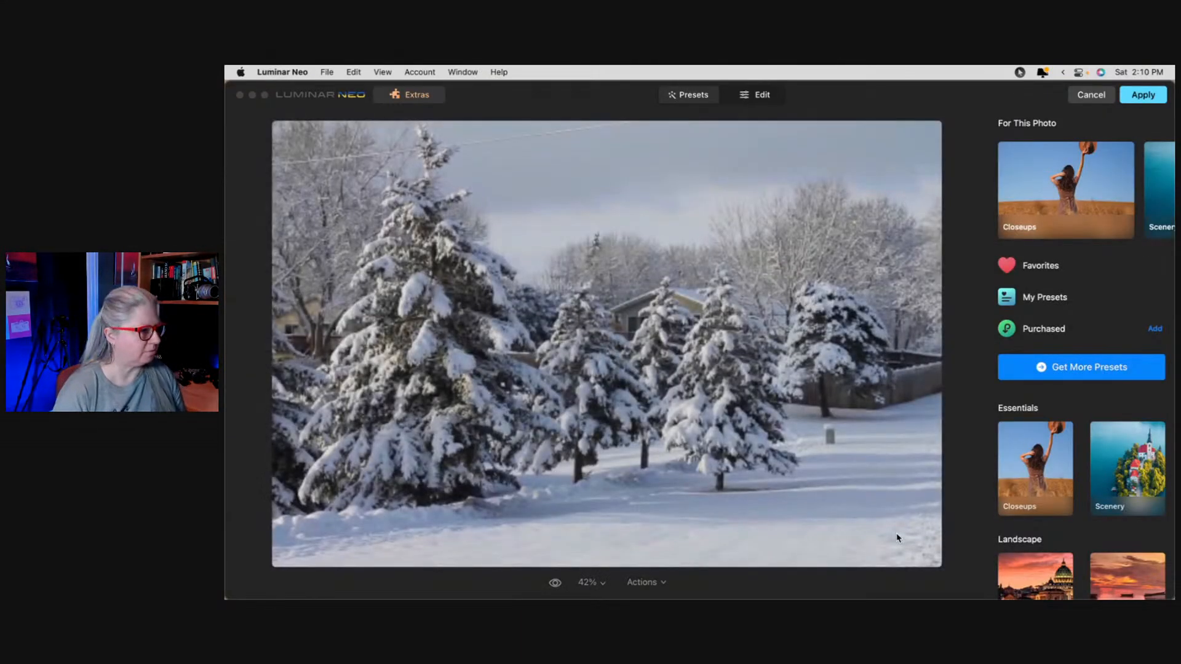
Apply the Camera Landscape camera profile to the evergreens photo in the Develop tool.
click(761, 95)
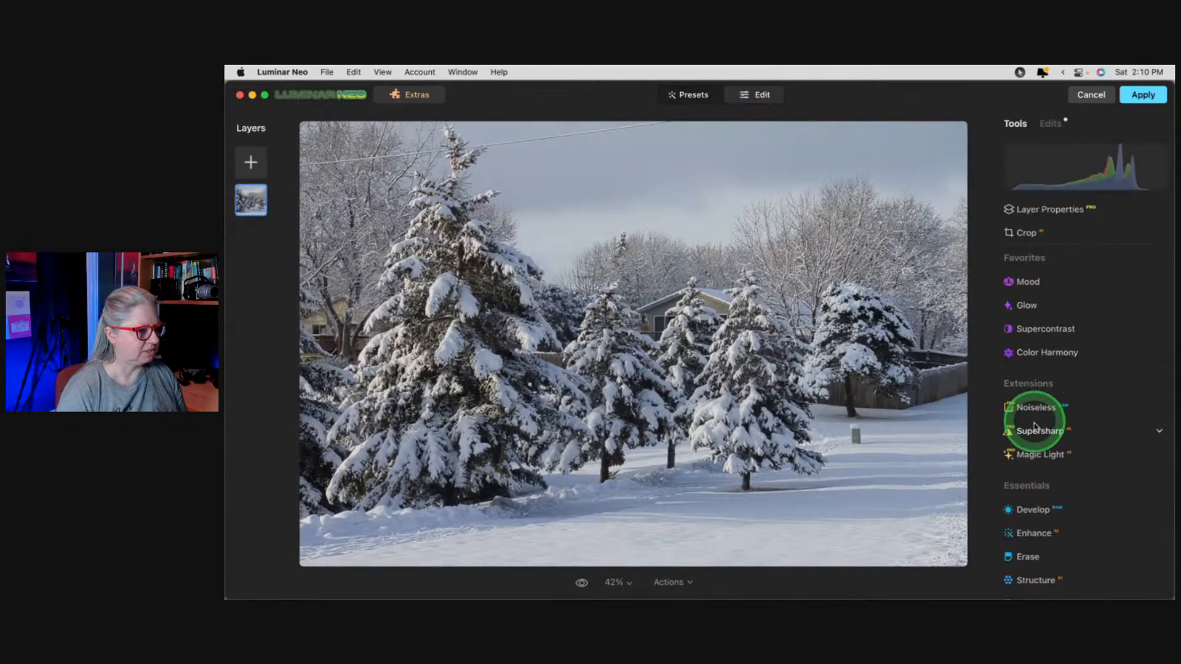
click(1034, 511)
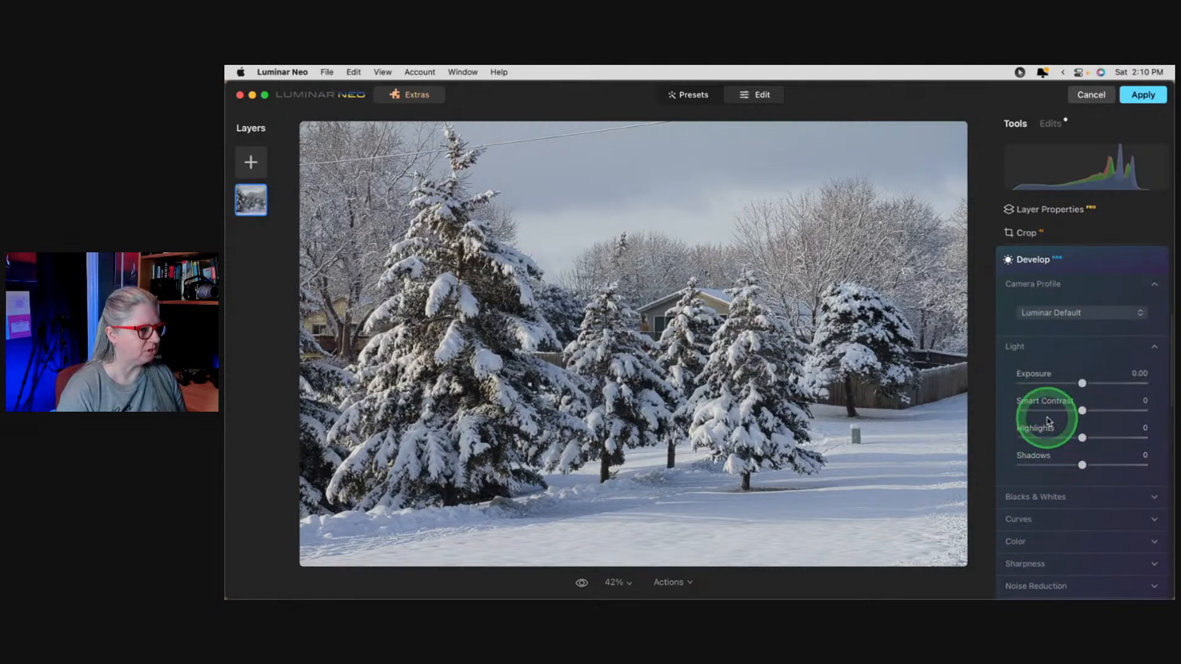
click(1049, 312)
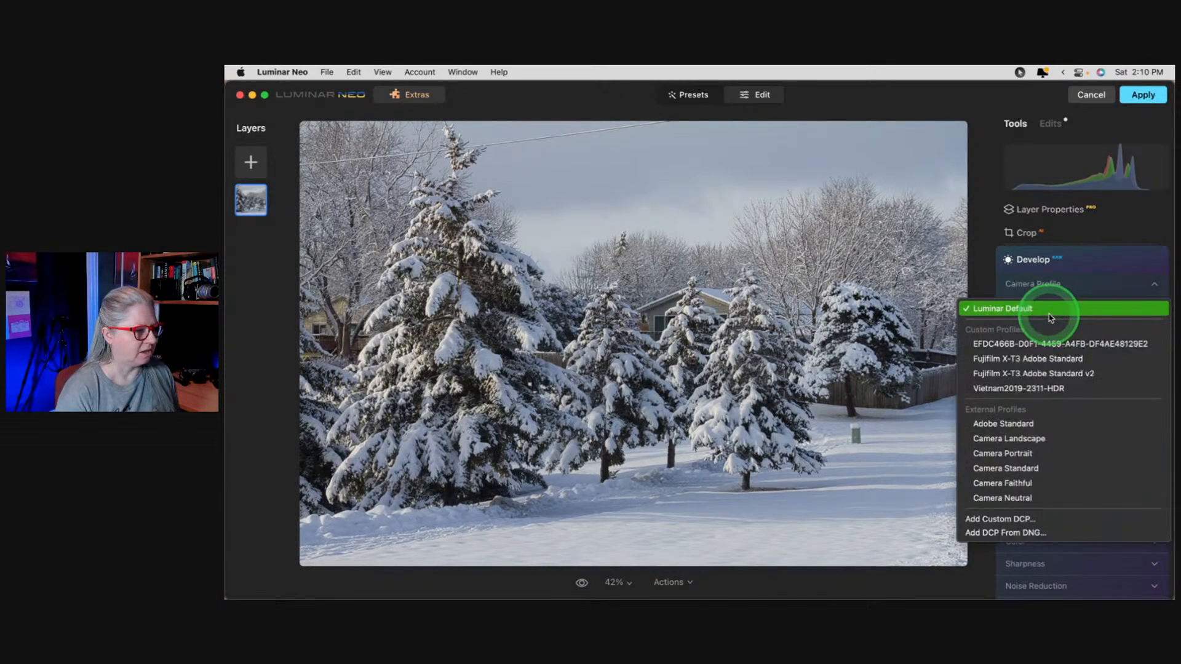
click(1024, 438)
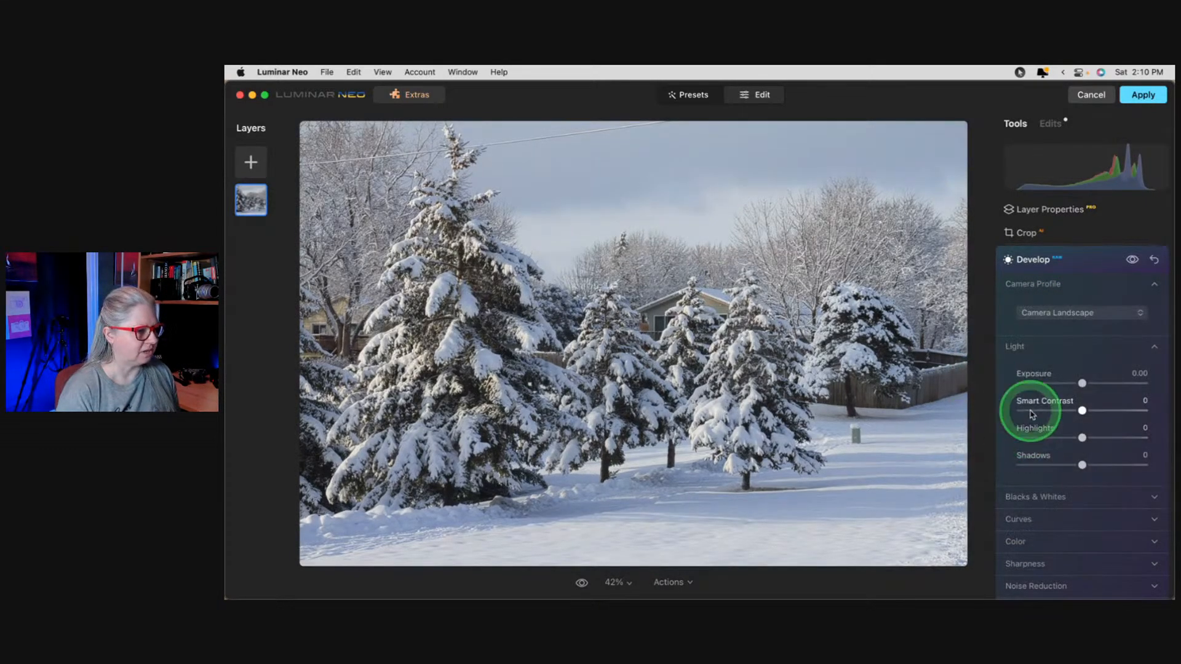
Open Curves, look for histogram view options and turn on the clipping warnings to check the curve's white end.
click(1021, 519)
scroll(1046, 400, down, 3)
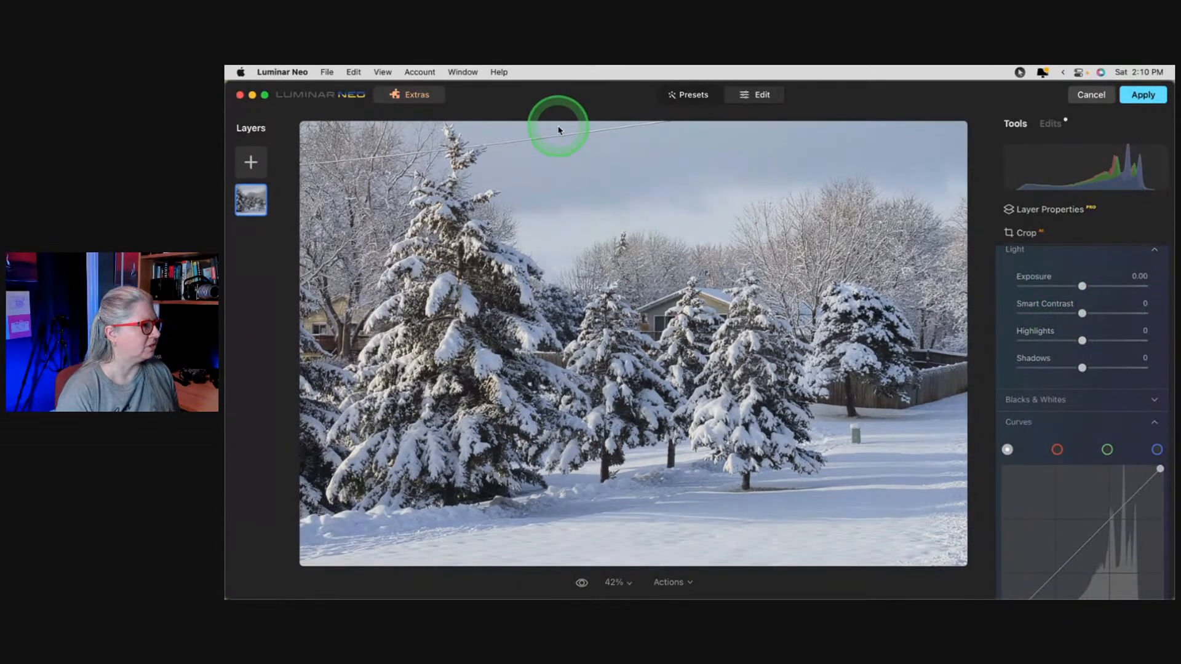
click(383, 73)
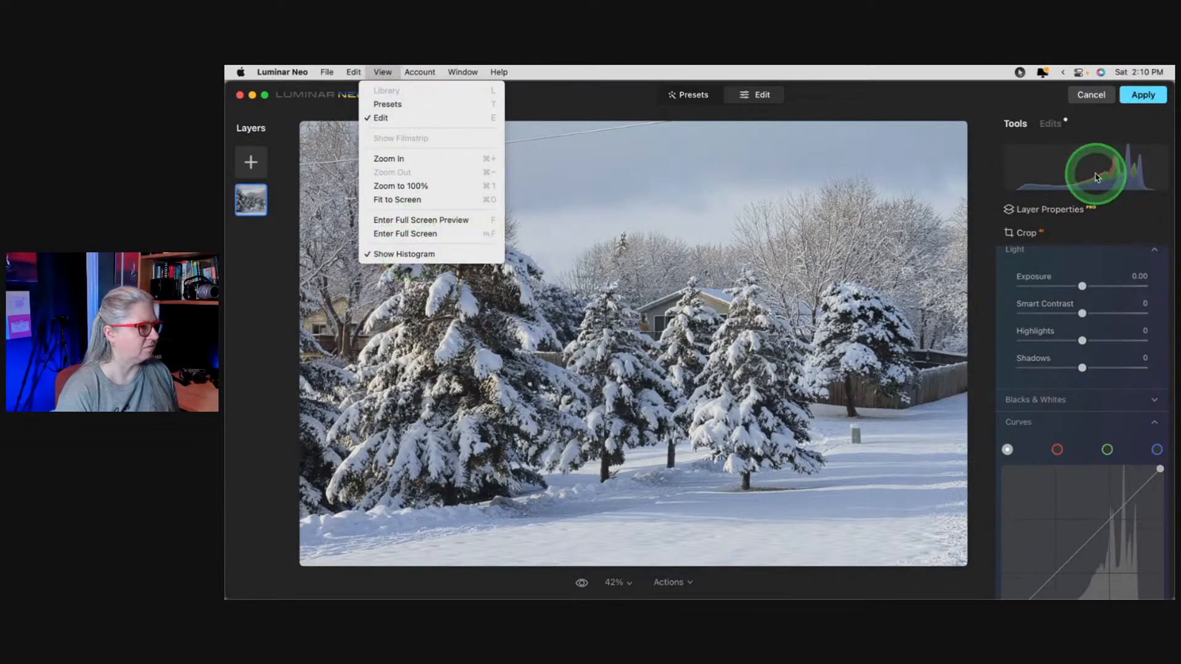
click(978, 143)
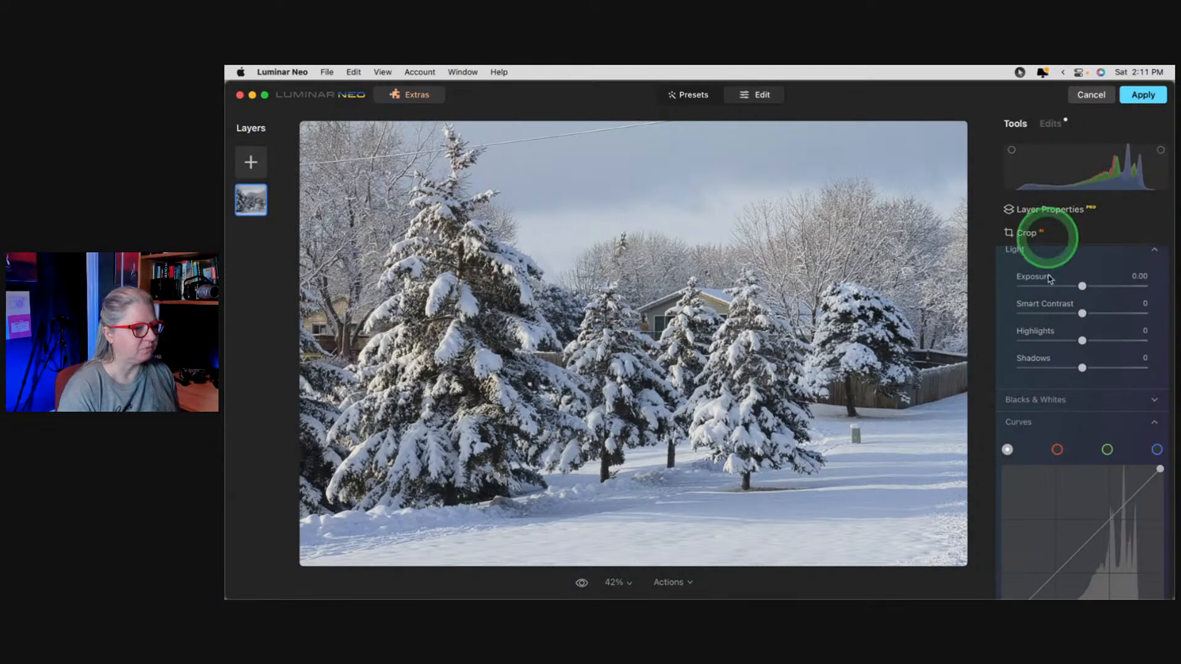
scroll(1056, 423, down, 2)
scroll(1057, 423, down, 3)
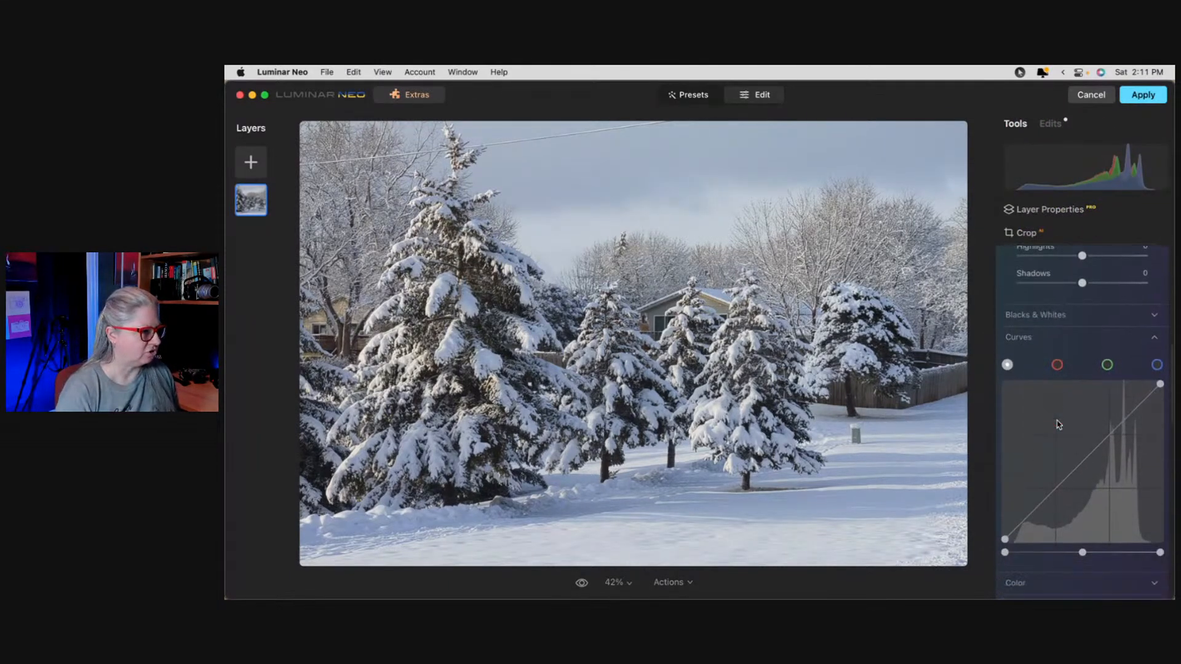
mouse_move(1160, 520)
mouse_down()
mouse_move(1139, 519)
mouse_move(1165, 519)
mouse_up()
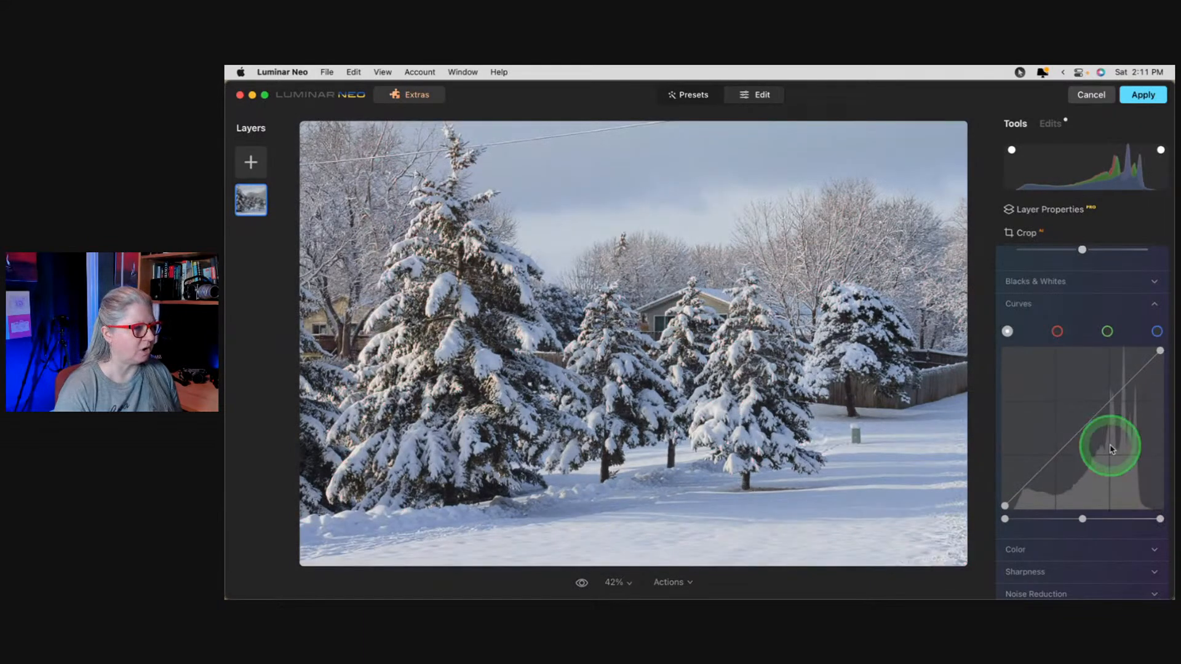
Raise the Whites to 73 to brighten the snow.
scroll(1107, 443, up, 5)
click(1036, 362)
click(1083, 428)
drag(1083, 429, 1120, 432)
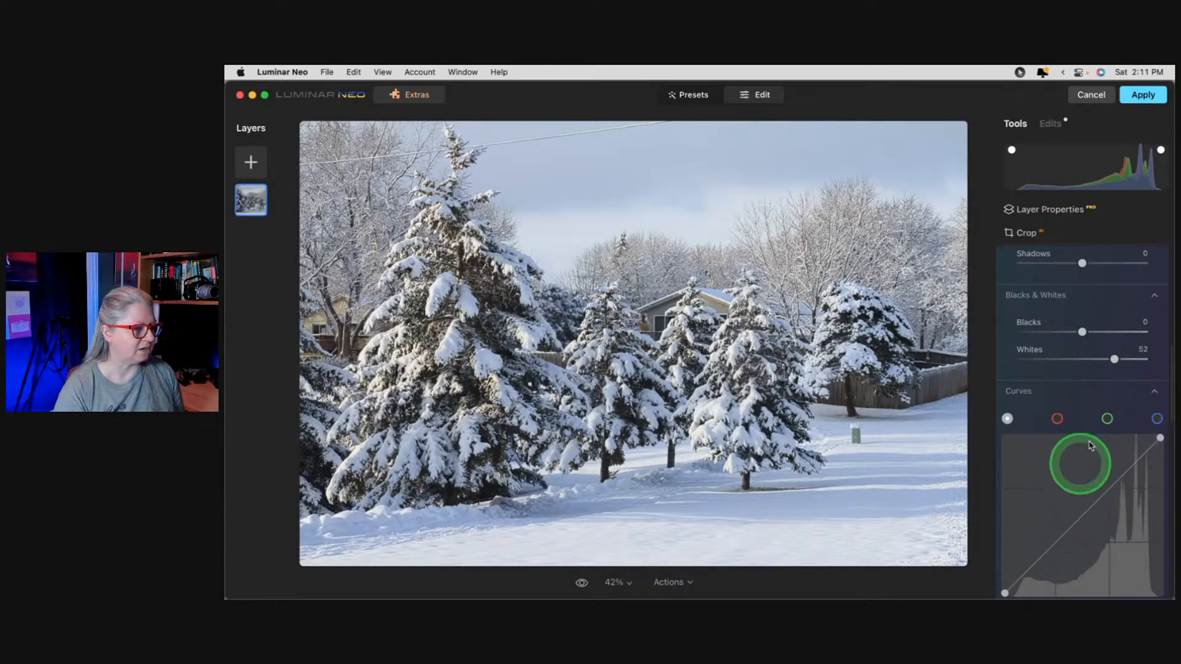
scroll(1083, 468, up, 5)
mouse_move(1114, 523)
mouse_down()
mouse_move(1139, 521)
mouse_move(1065, 521)
mouse_move(1171, 520)
mouse_move(1127, 523)
mouse_up()
Set the Blacks to -41 and the Highlights to -24.
drag(1082, 495, 1057, 493)
drag(1082, 399, 1068, 400)
scroll(1088, 450, up, 1)
scroll(1088, 450, up, 1)
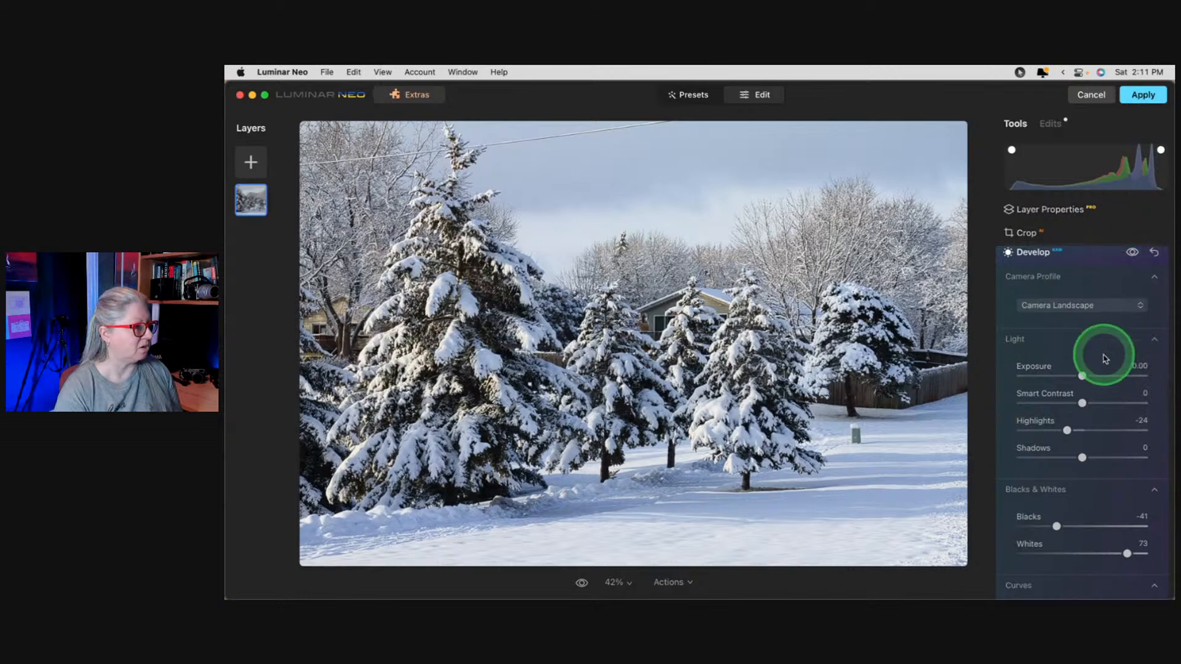
Raise the Exposure to 0.07 and try a custom white balance sampled from the shaded snow near the trees.
drag(1082, 376, 1083, 377)
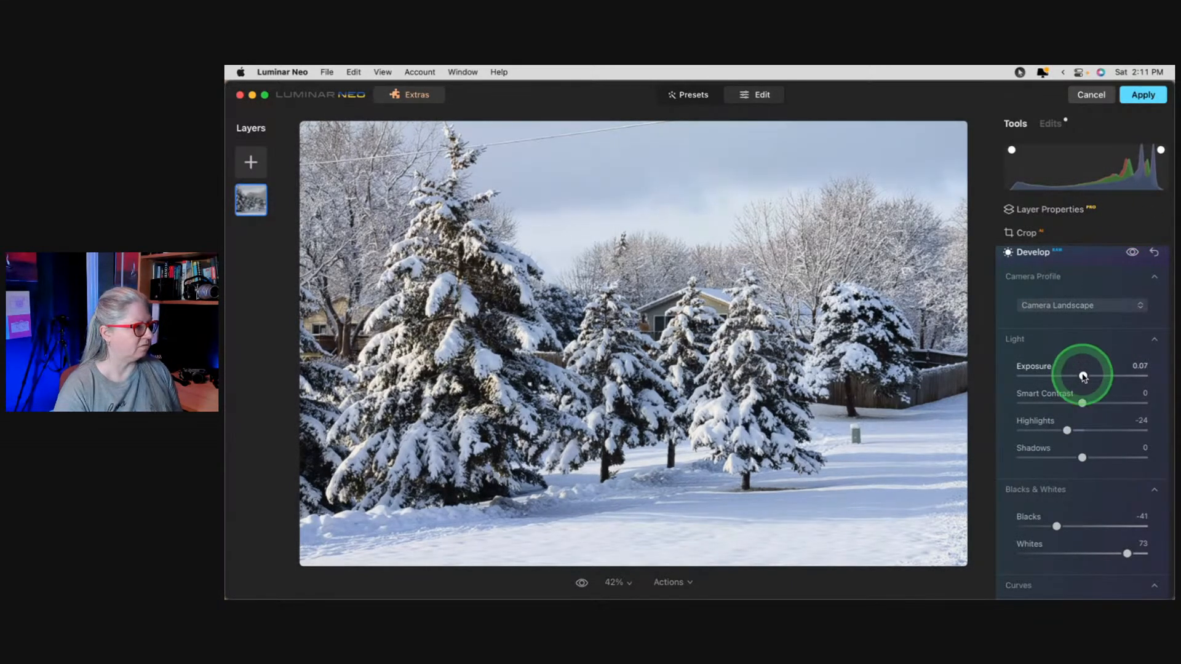
scroll(1083, 377, down, 6)
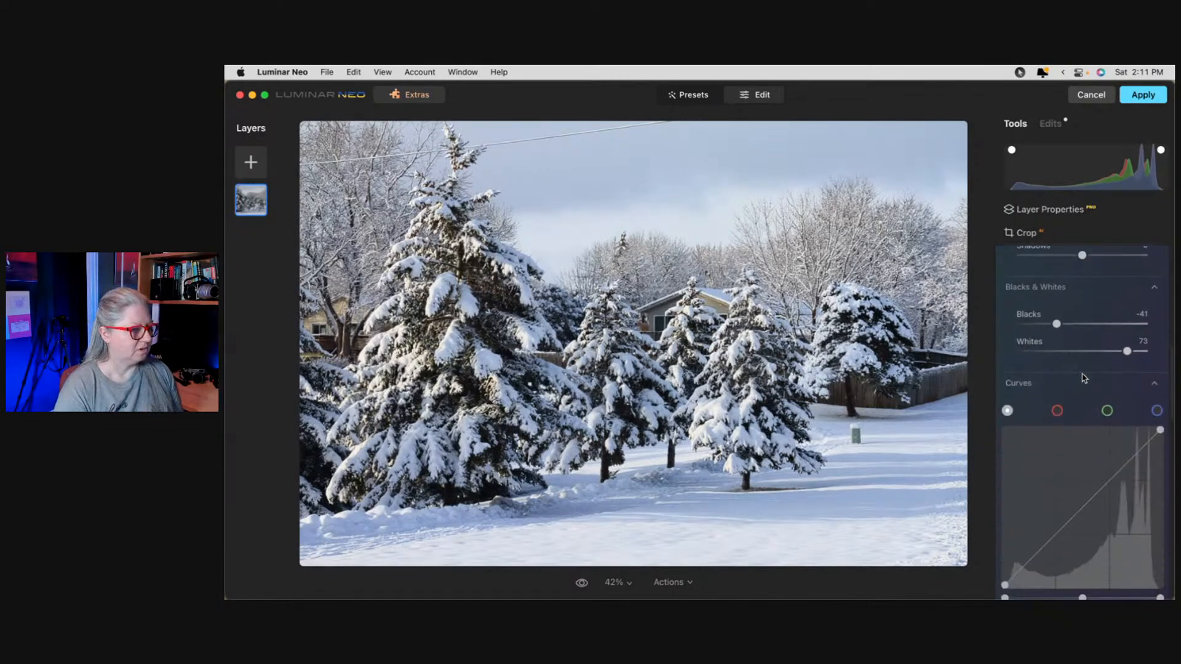
scroll(1083, 377, down, 4)
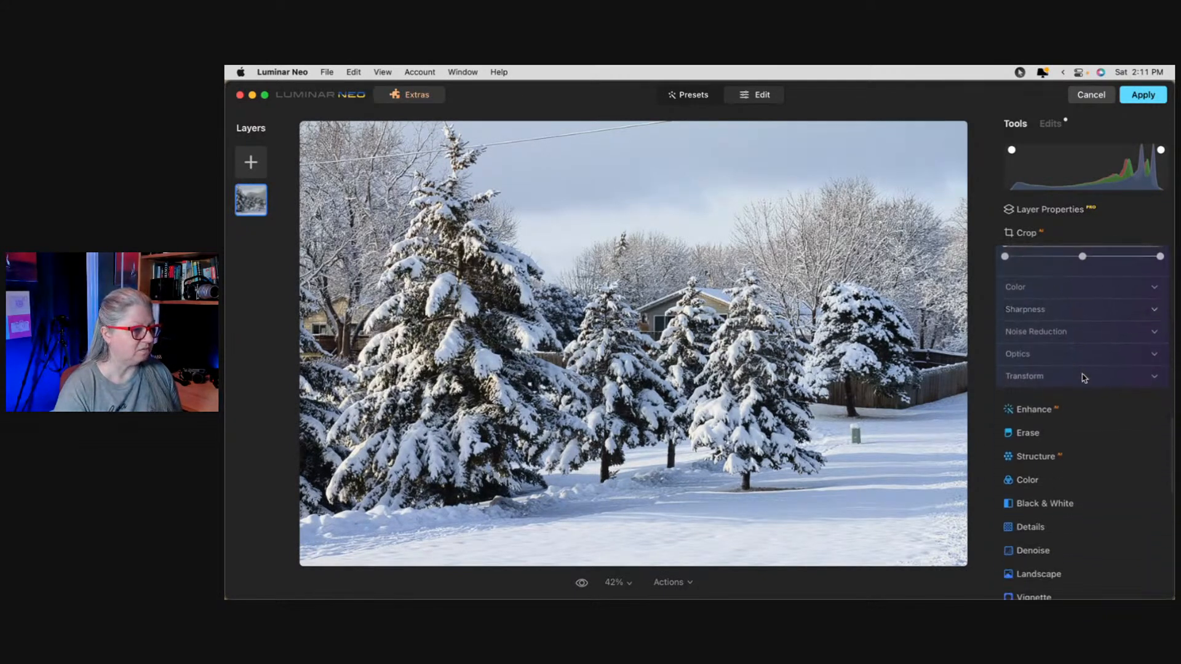
scroll(1064, 375, up, 3)
click(1016, 381)
scroll(1071, 375, down, 2)
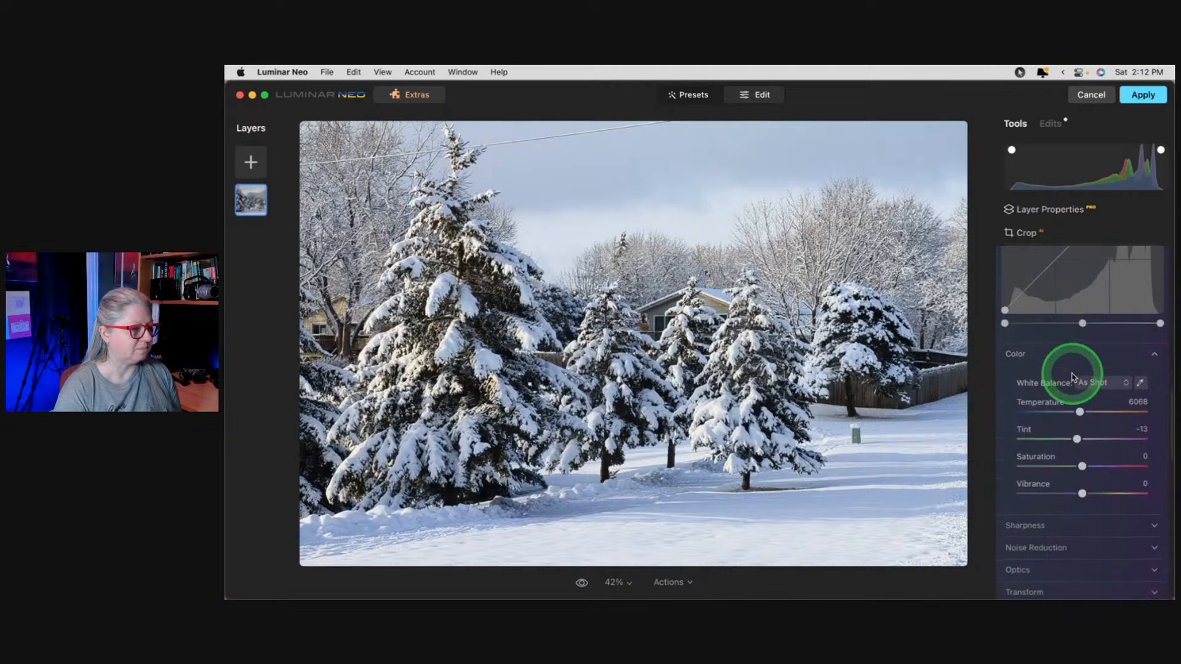
click(1141, 348)
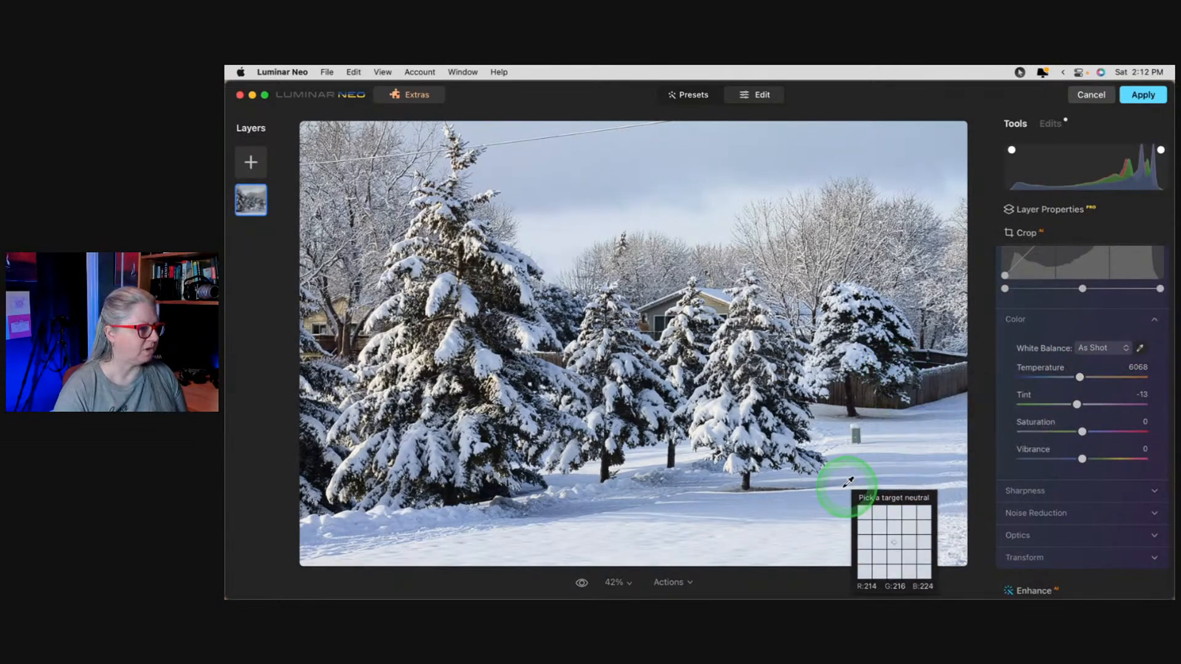
click(799, 498)
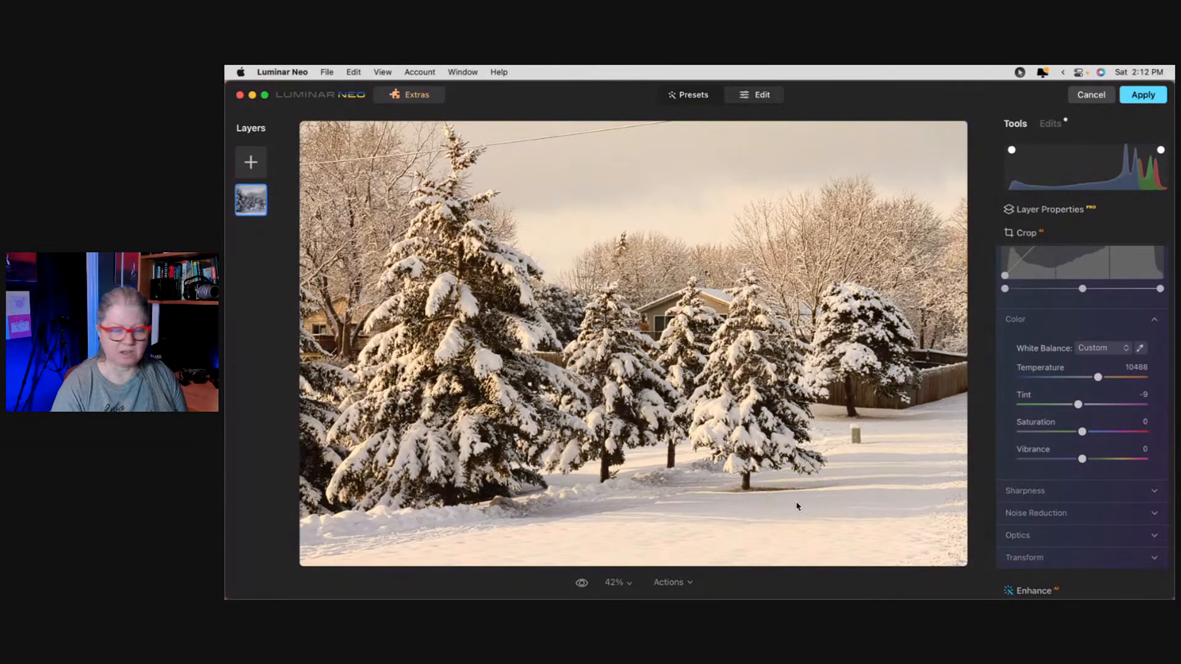
Resample the white balance from the brighter foreground snow, then warm the Temperature to 7260.
click(1140, 348)
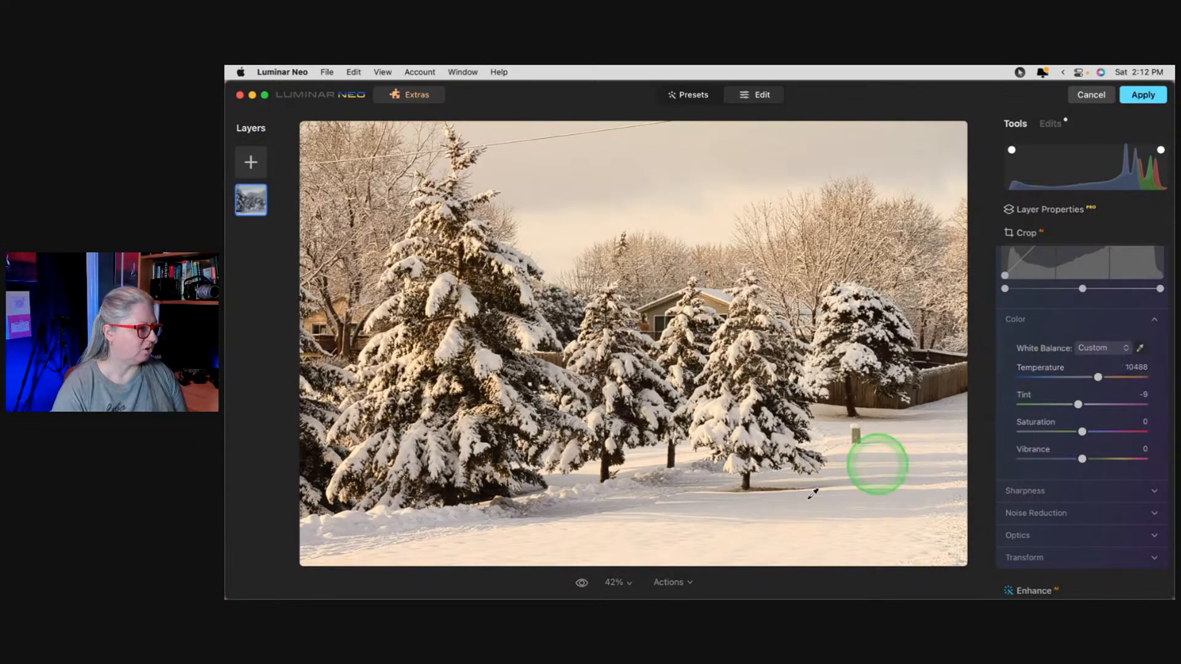
click(735, 535)
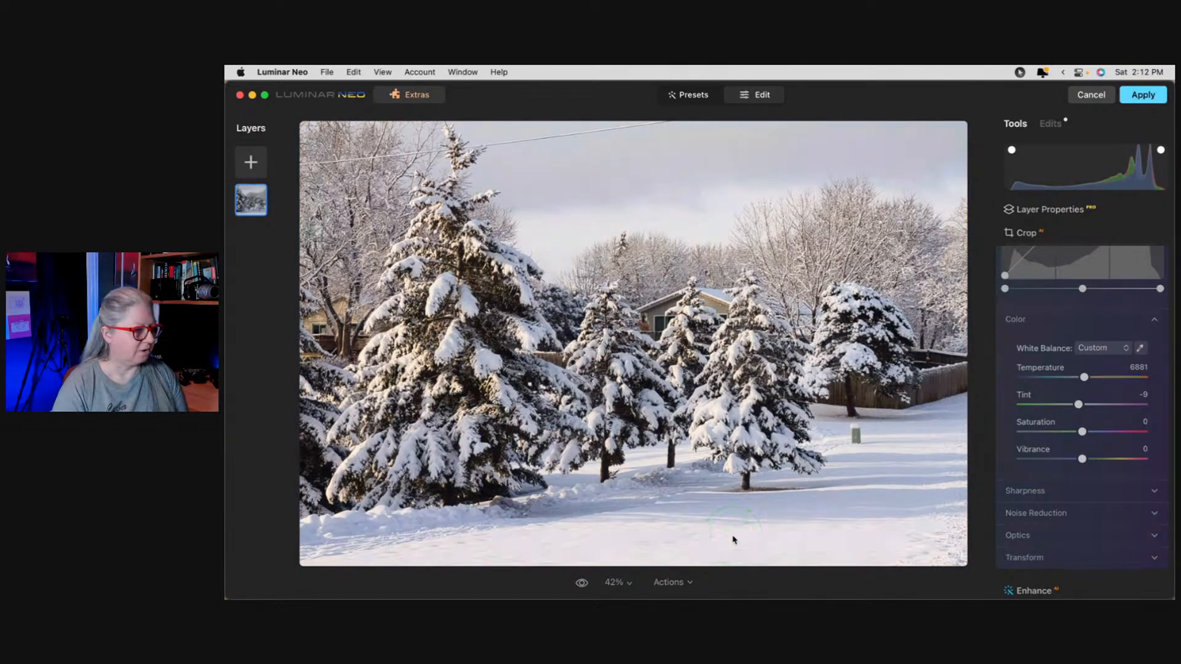
click(837, 500)
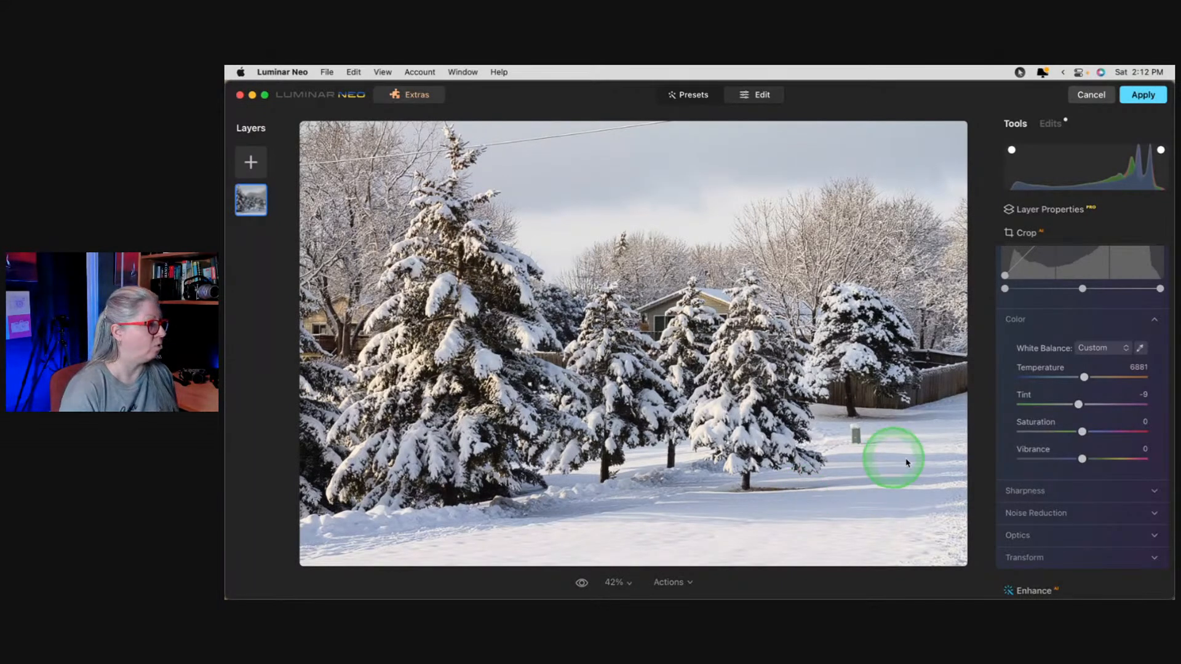
drag(1084, 376, 1086, 378)
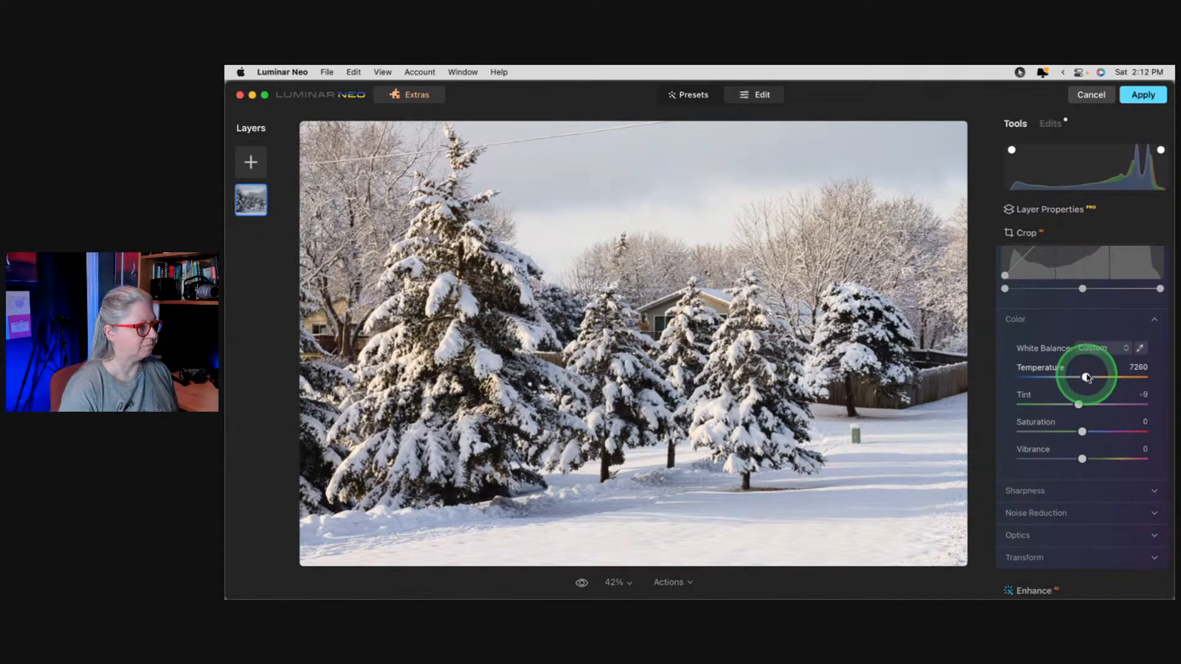
Lower the Exposure to -0.09 in the Develop tool's Light settings.
scroll(1086, 378, up, 4)
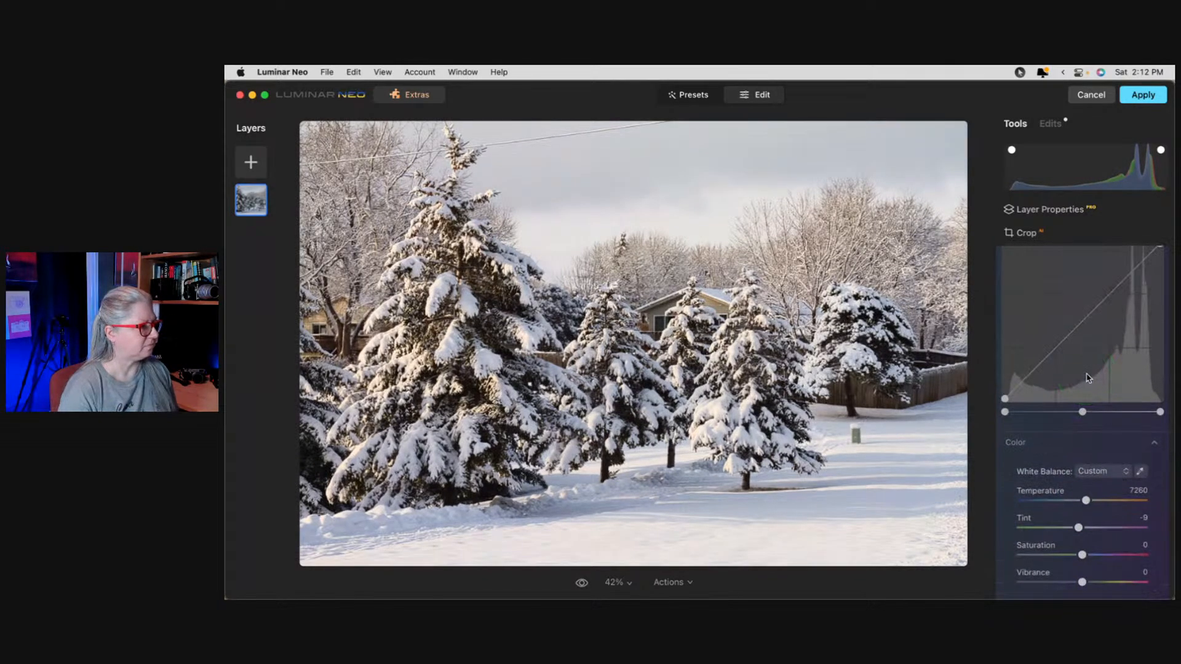
scroll(1086, 377, up, 5)
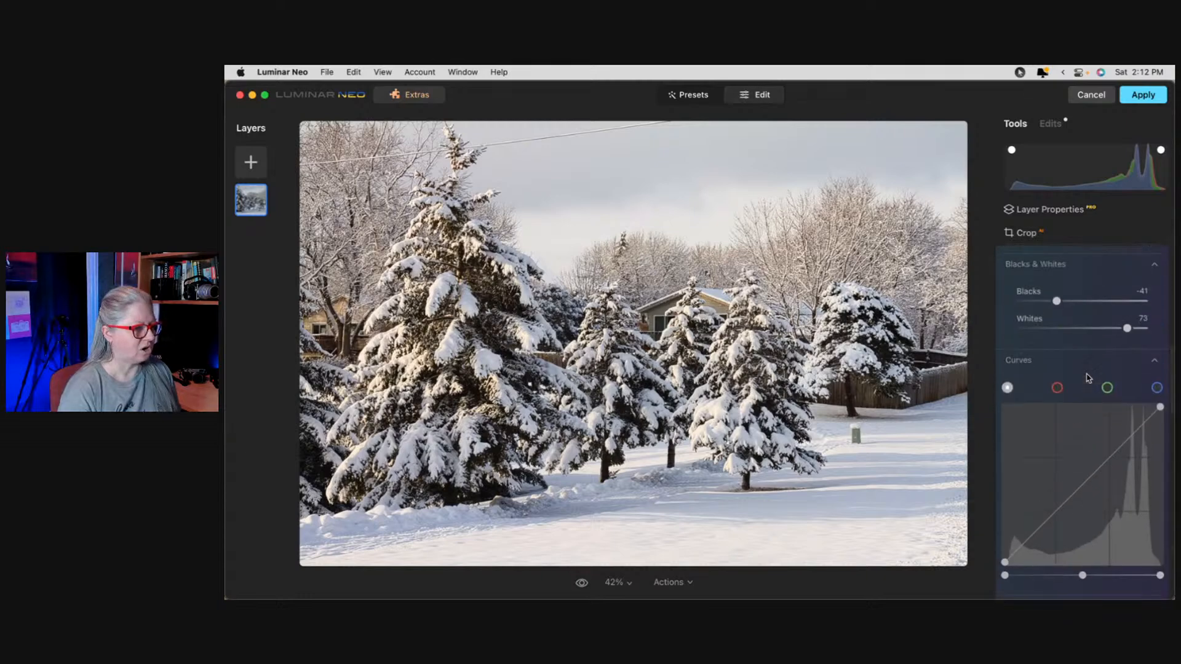
scroll(1086, 378, up, 7)
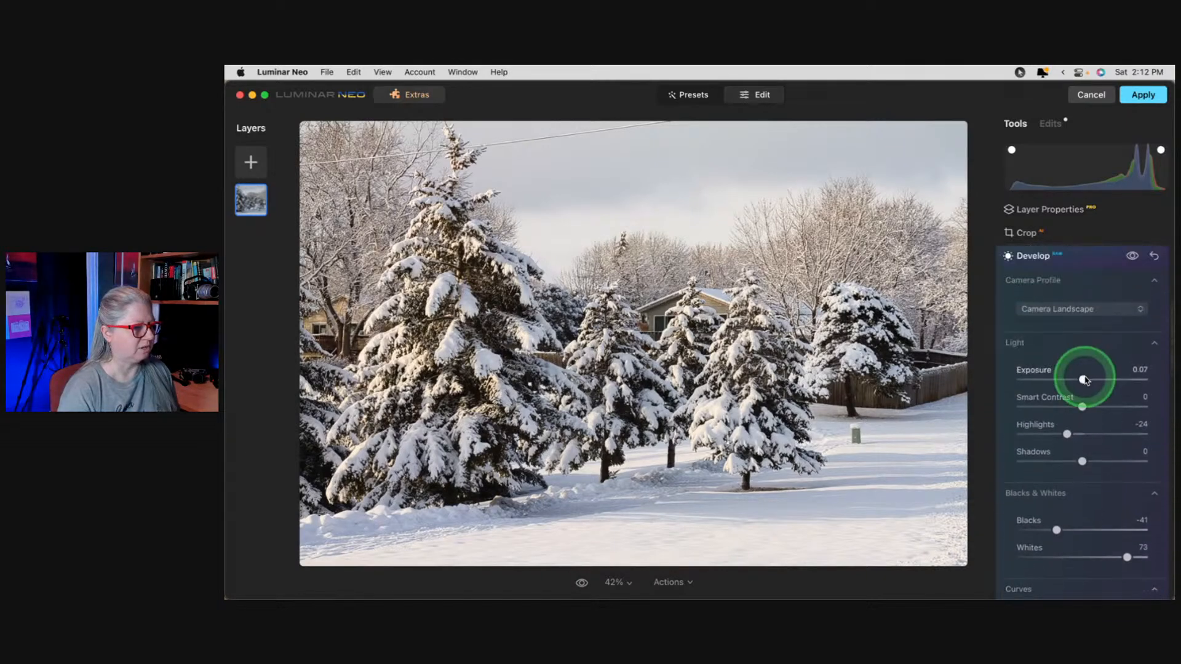
drag(1085, 381, 1085, 380)
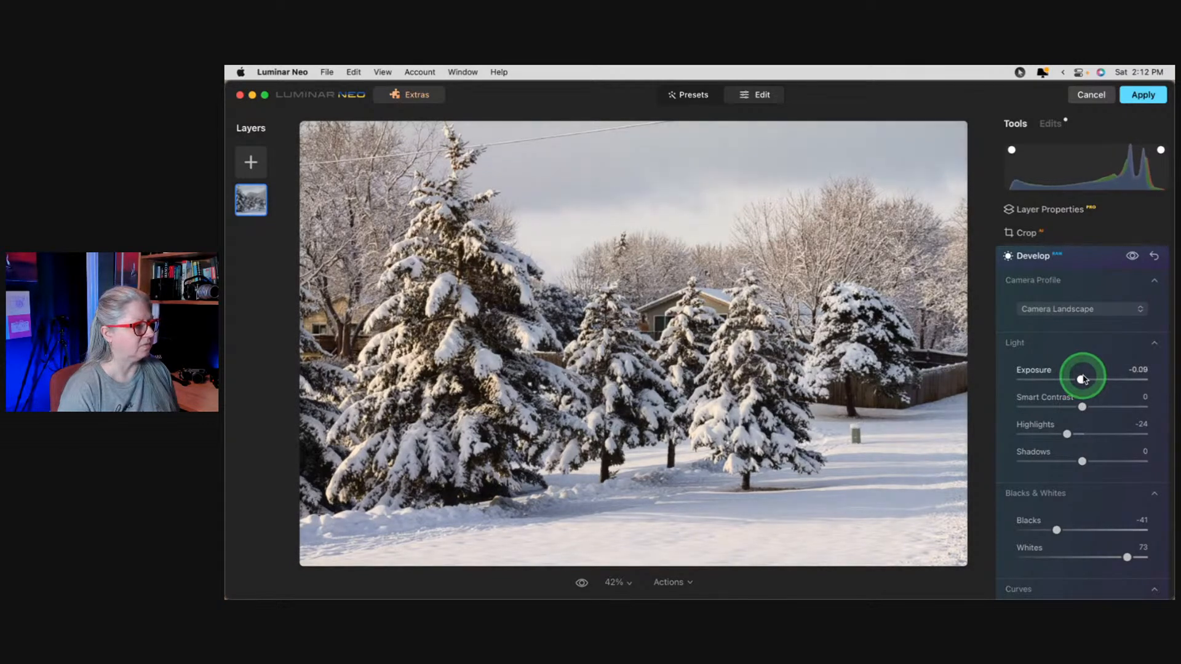
Switch from Develop to the Erase tool and run its automatic powerline removal.
click(1080, 258)
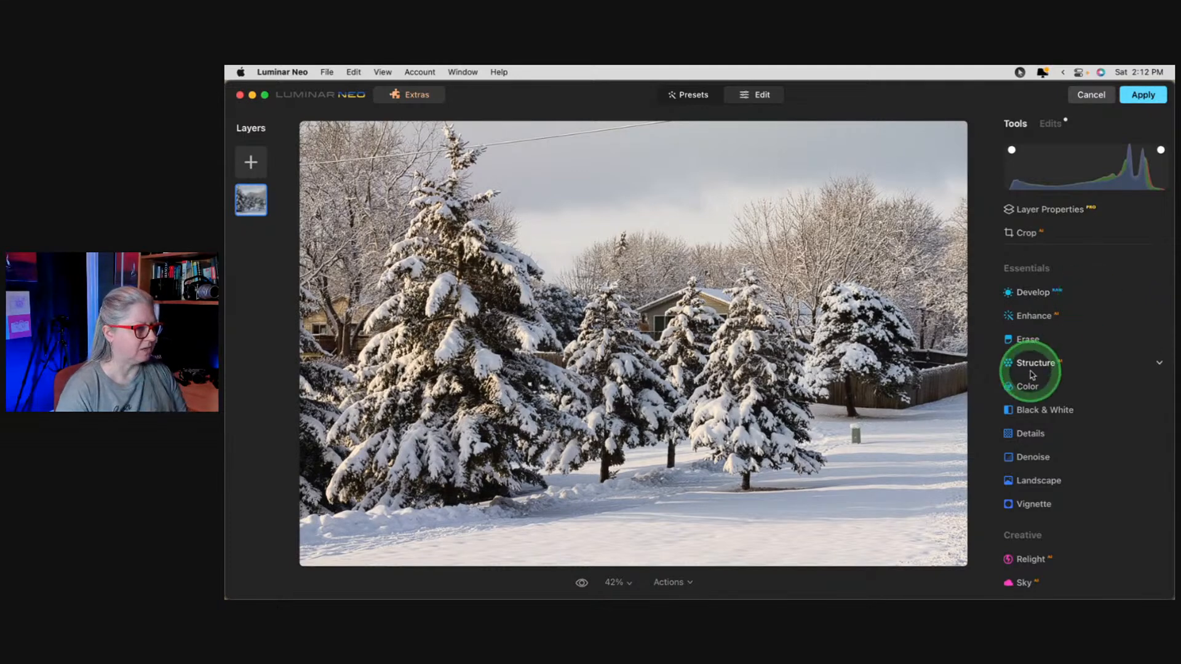
click(1044, 341)
click(1079, 497)
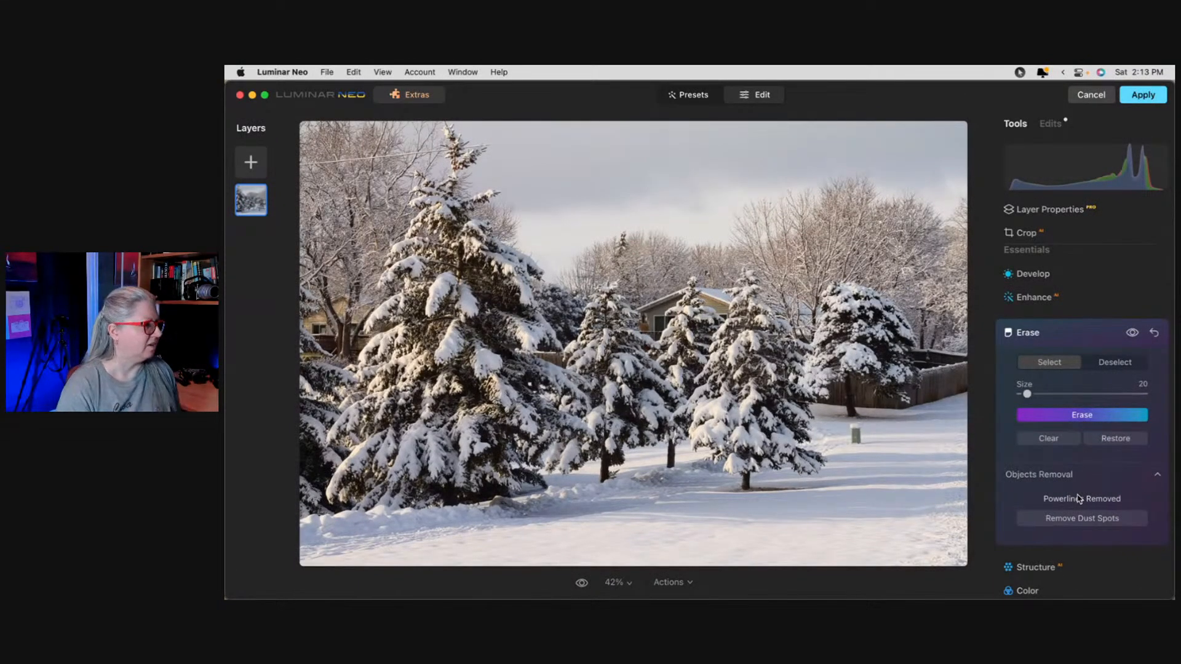
Try to erase the wire segment between the bare trees and the tall spruce's tip using a size 20 brush.
key(z)
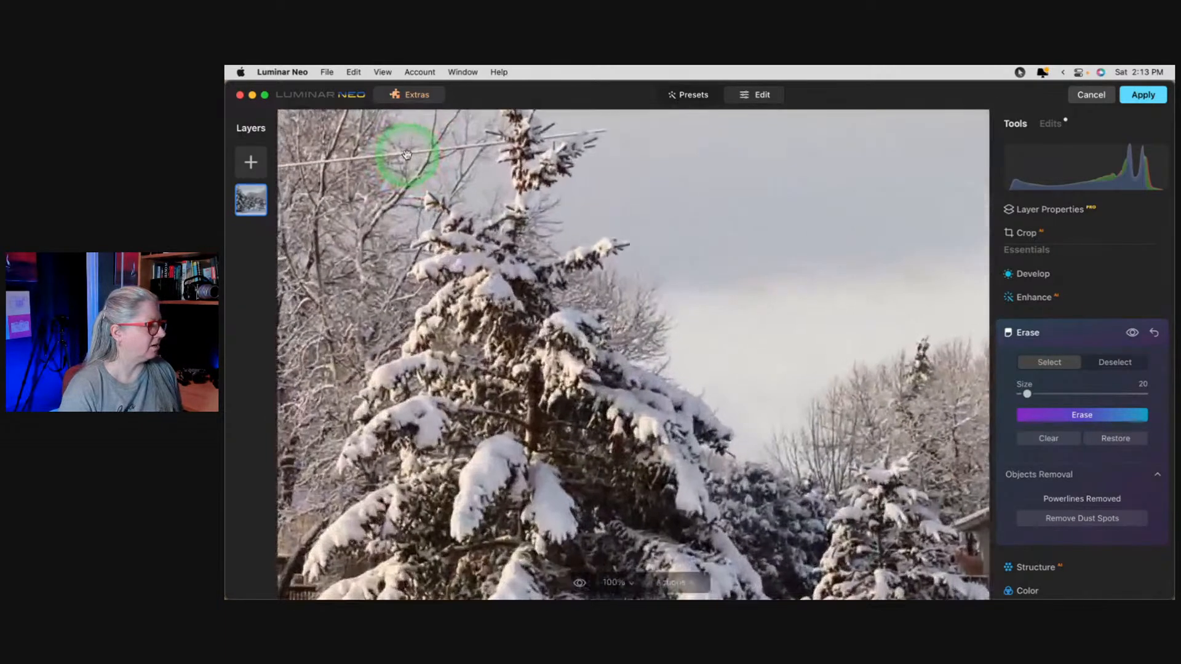
drag(409, 177, 641, 332)
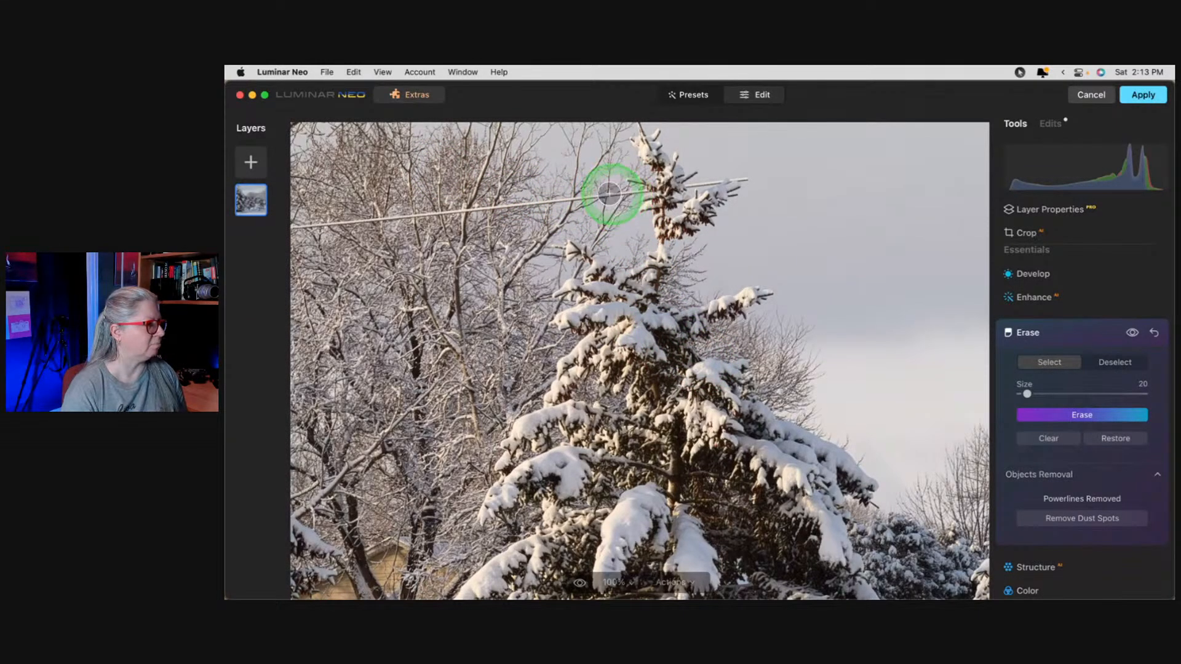
drag(609, 194, 520, 202)
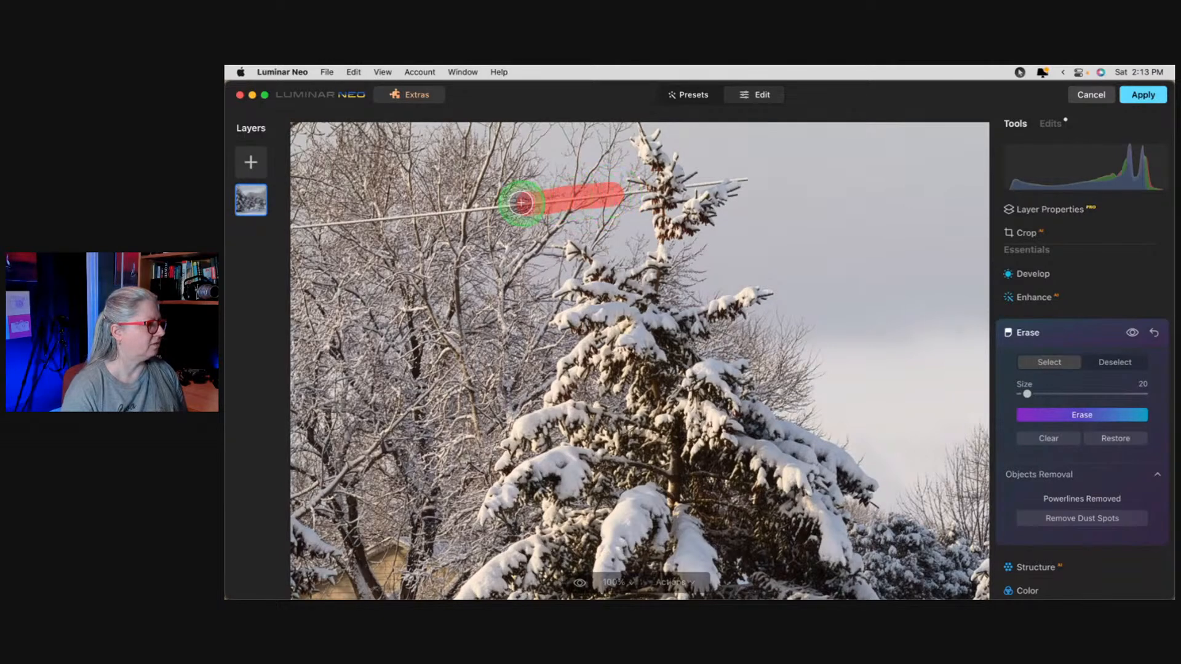
click(1087, 416)
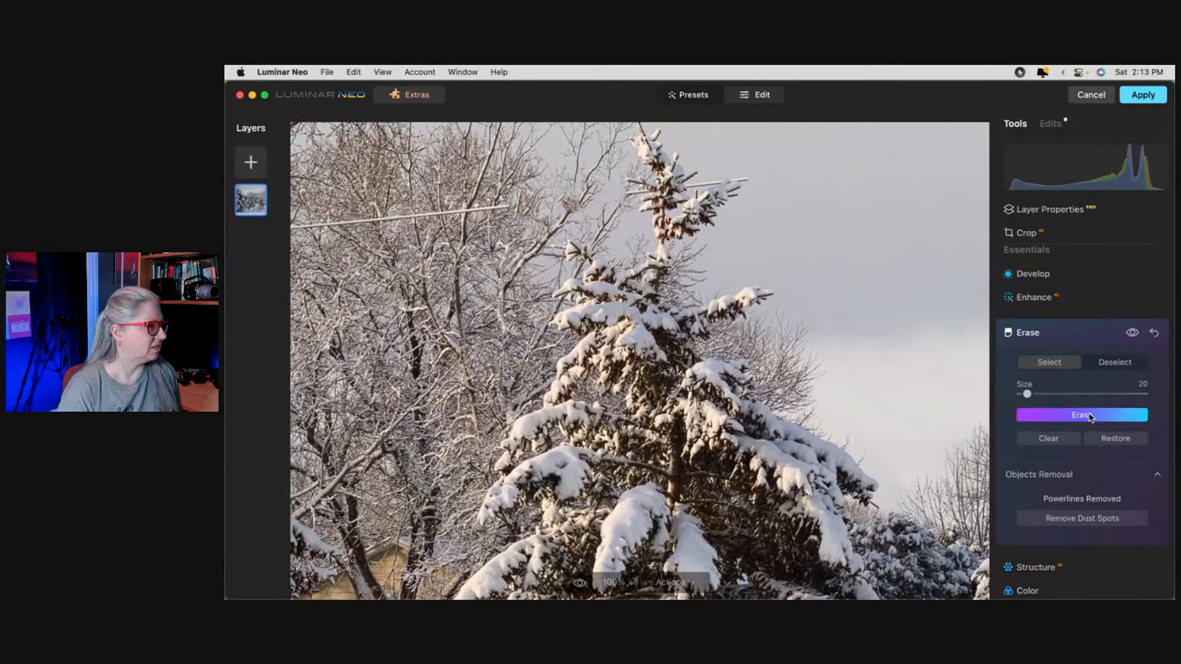
mouse_move(615, 195)
mouse_down()
mouse_move(516, 206)
mouse_move(586, 183)
mouse_up()
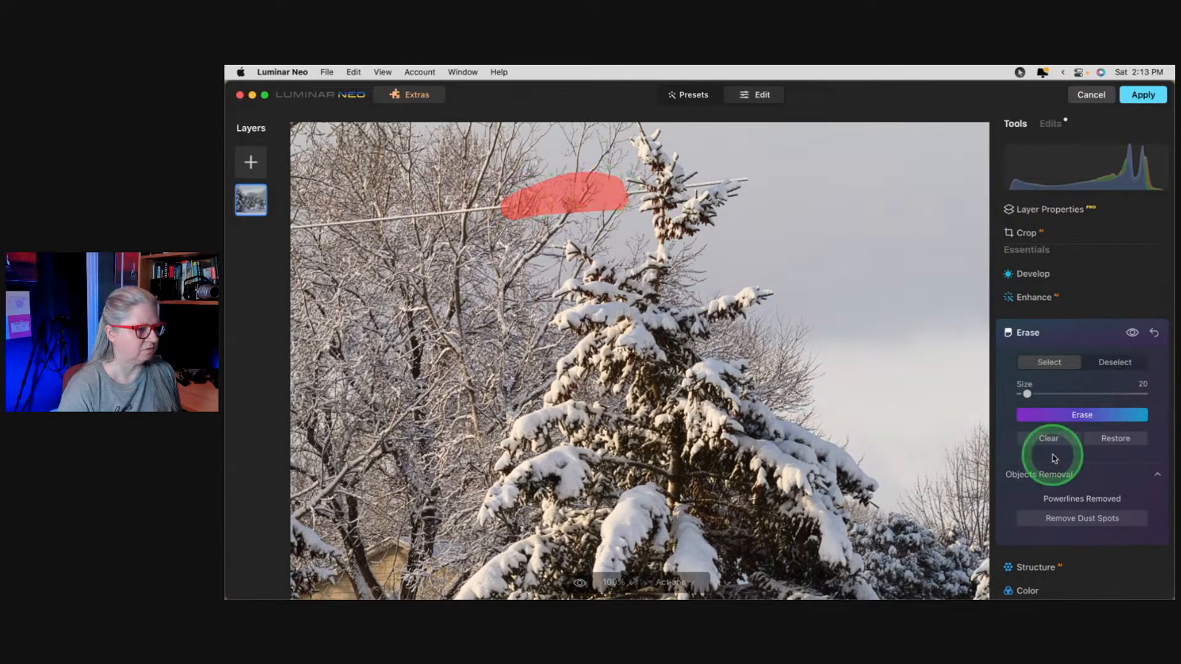
click(1101, 415)
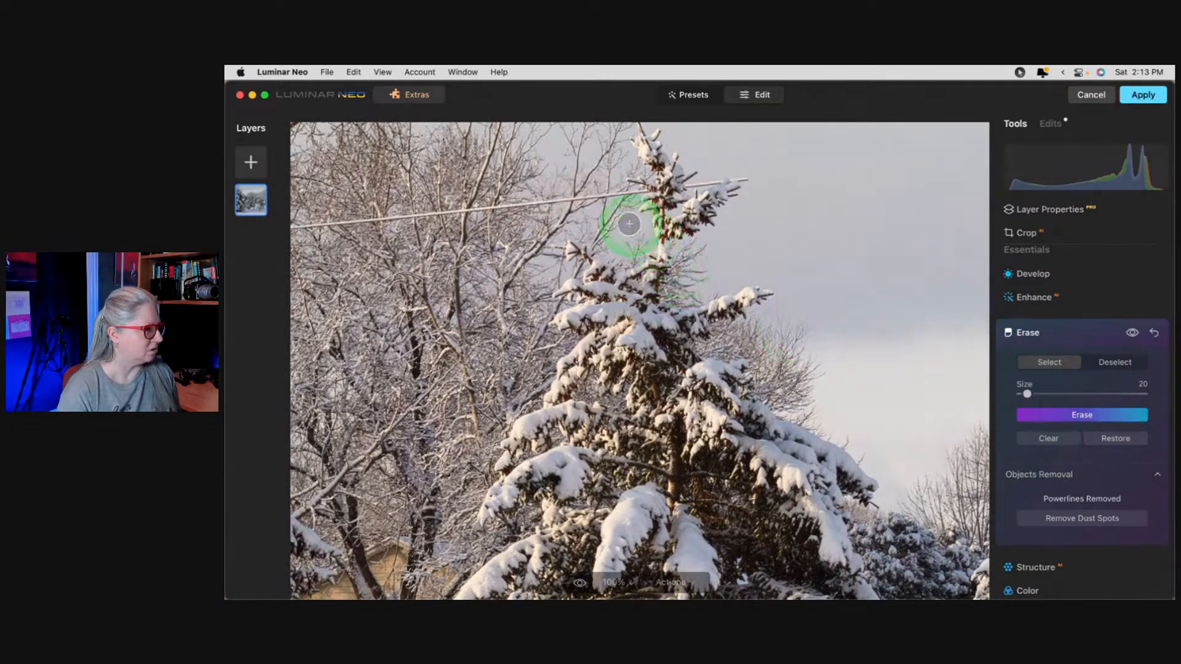
Reduce the Erase brush size to 10 and try erasing a short piece of wire beside the spruce's tip.
key([)
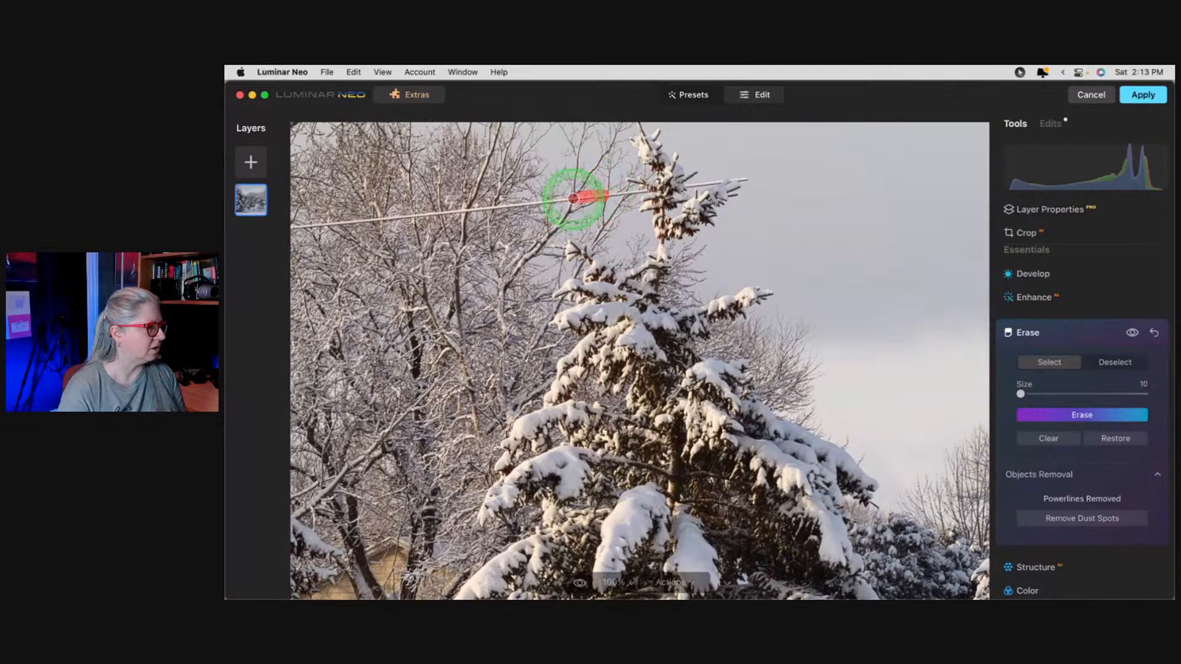
click(1067, 412)
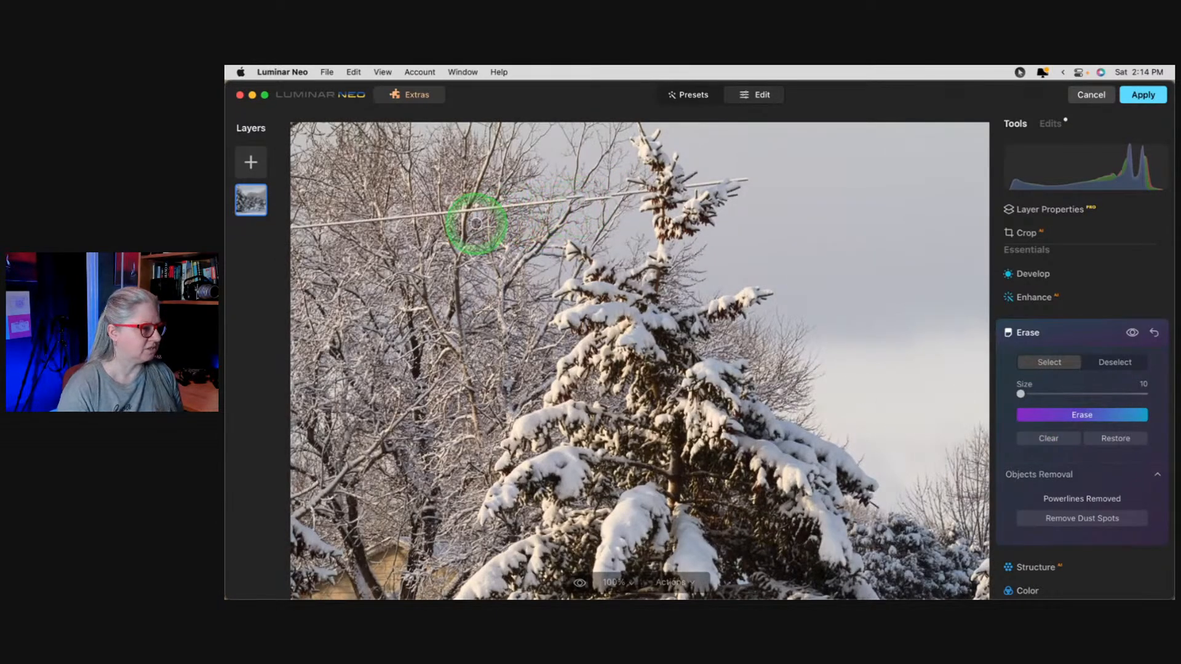
drag(611, 196, 571, 200)
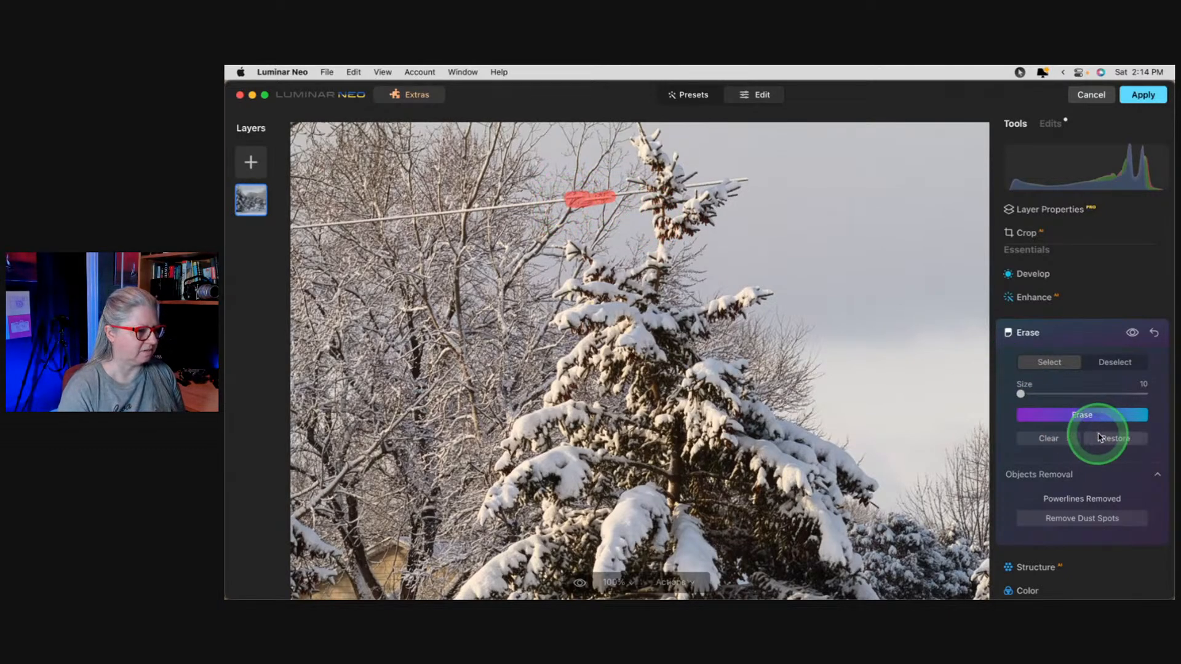
Erase the wire end in the open sky and the short piece between the spruce's top branches.
drag(751, 179, 727, 181)
click(1063, 414)
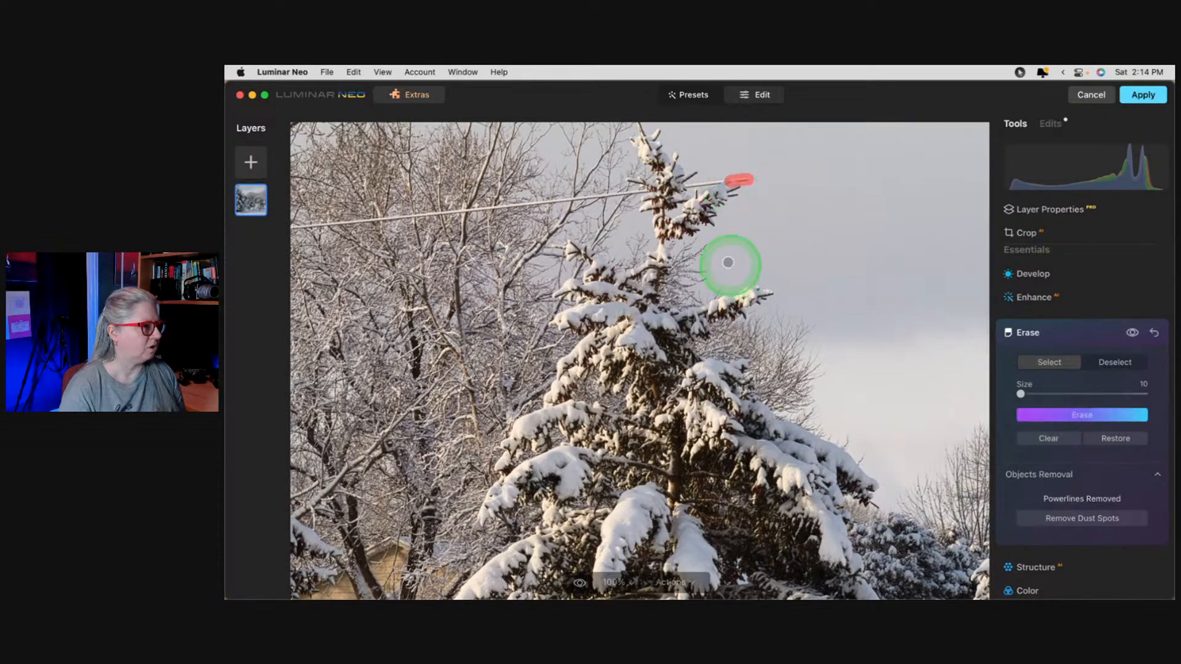
drag(693, 184, 712, 184)
click(1060, 414)
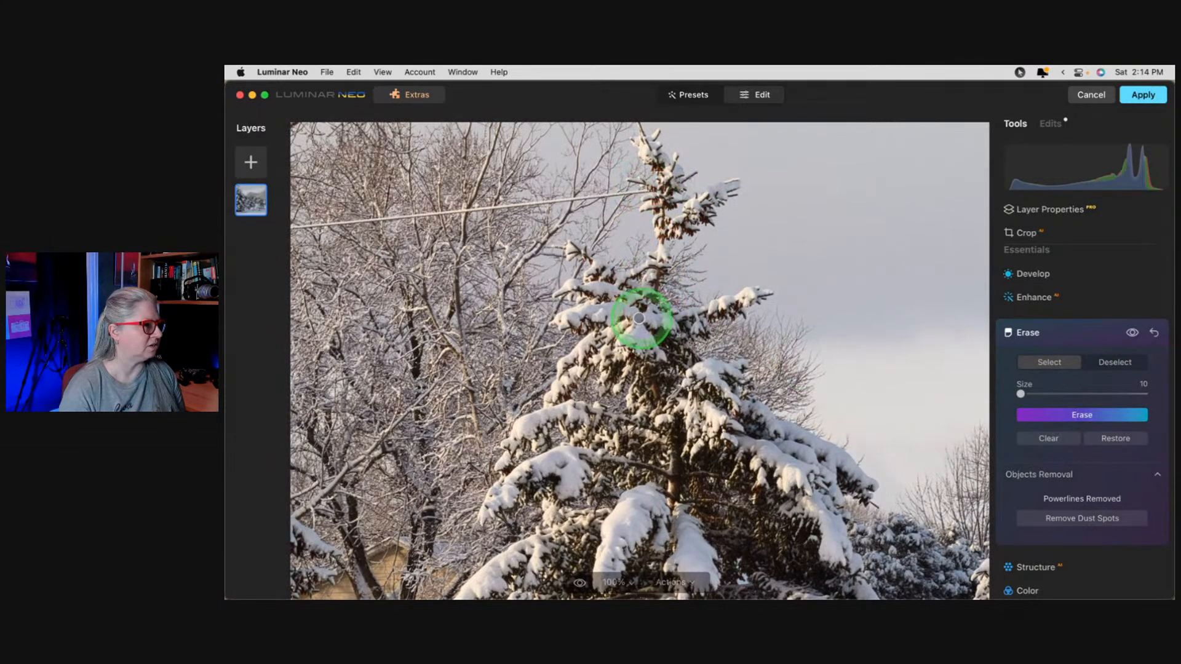
Erase the wire in short pieces from the spruce's trunk tip toward the bare trees.
drag(637, 193, 630, 192)
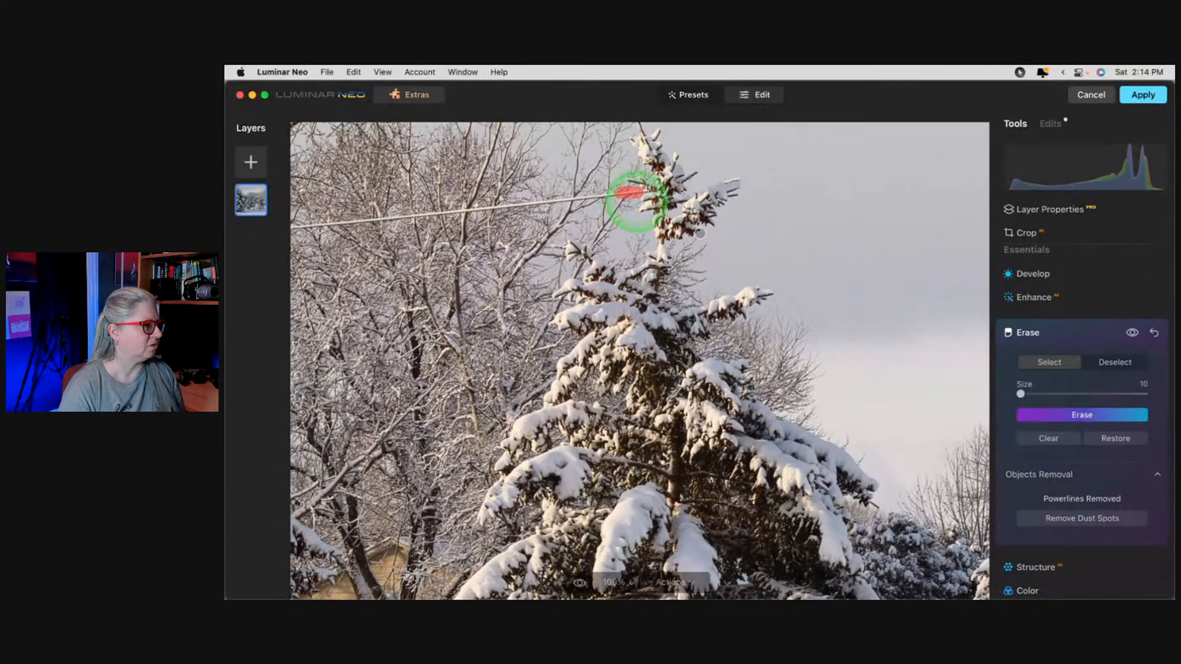
click(1058, 414)
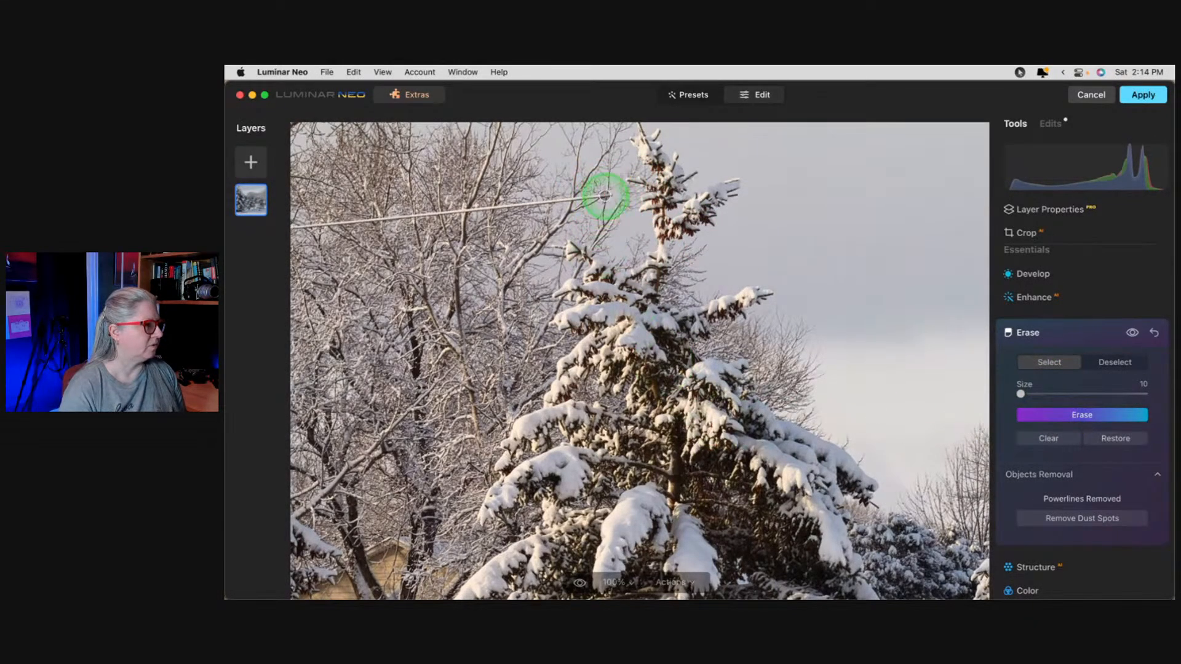
click(1063, 409)
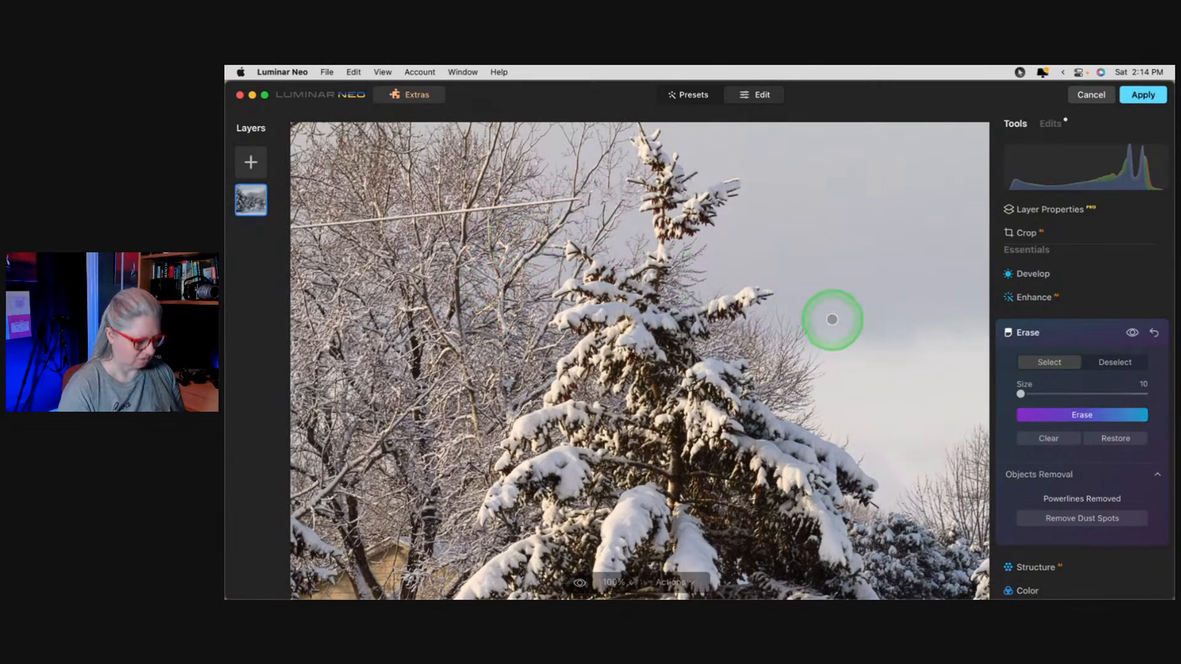
Enlarge the Erase brush to size 22 and erase the remaining wire across the bare trees.
key(bracketright)
key(bracketright)
key(bracketright)
drag(572, 198, 296, 232)
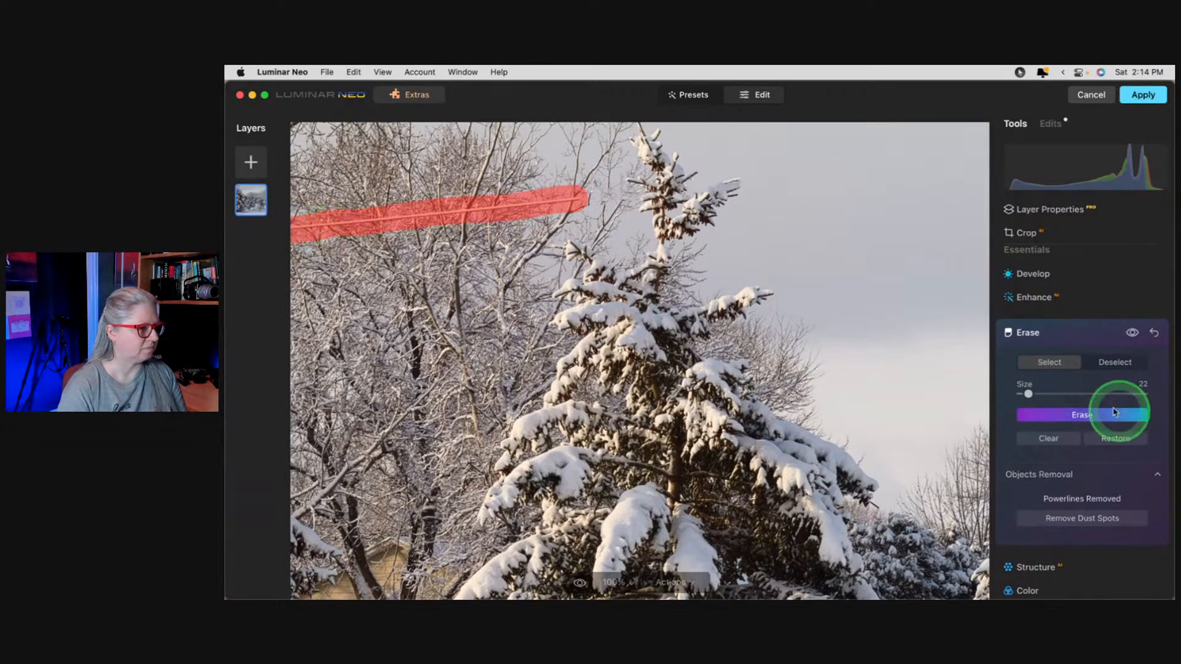
click(1083, 414)
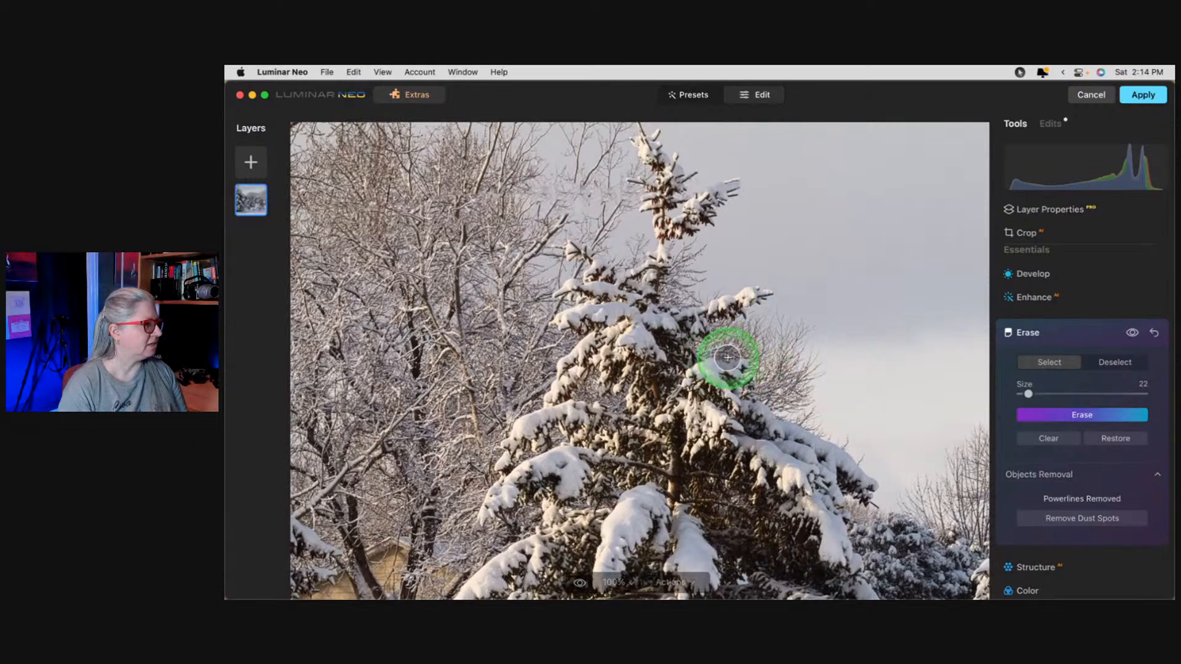
Reduce the Erase brush to size 10 and erase the leftover artifacts and stray branch beside the spruce's tip.
key(bracketleft)
key(bracketleft)
key(bracketleft)
key(bracketleft)
key(bracketleft)
key(bracketleft)
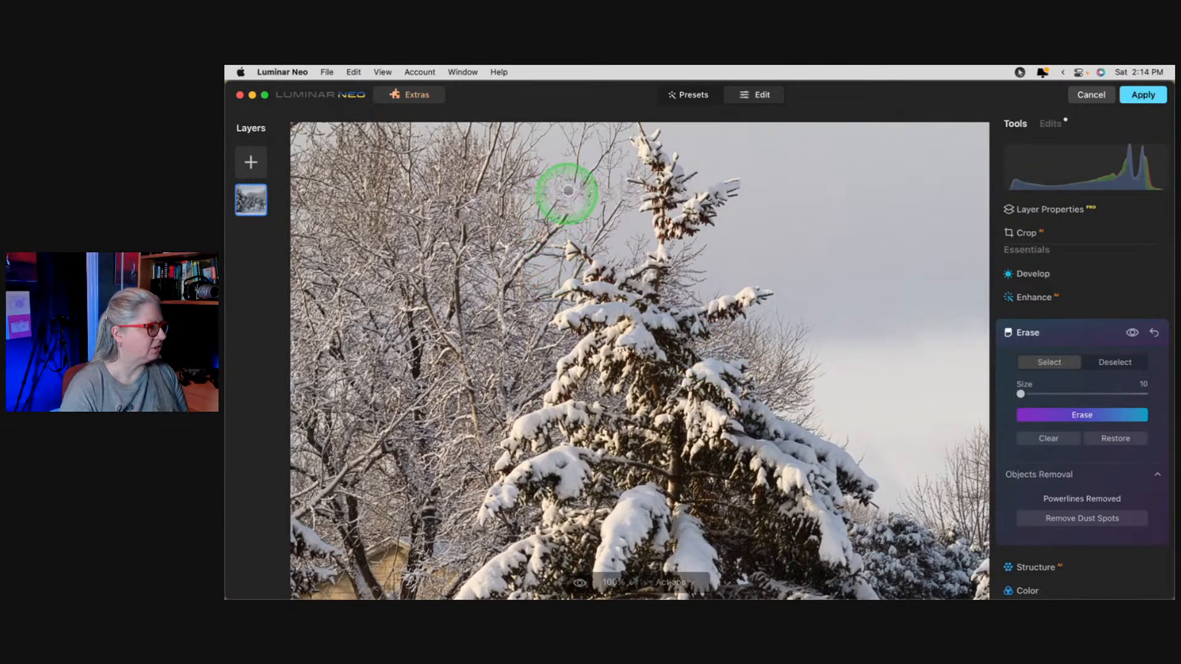
mouse_move(583, 182)
mouse_down()
mouse_move(562, 211)
mouse_move(575, 190)
mouse_move(567, 197)
mouse_up()
click(1042, 415)
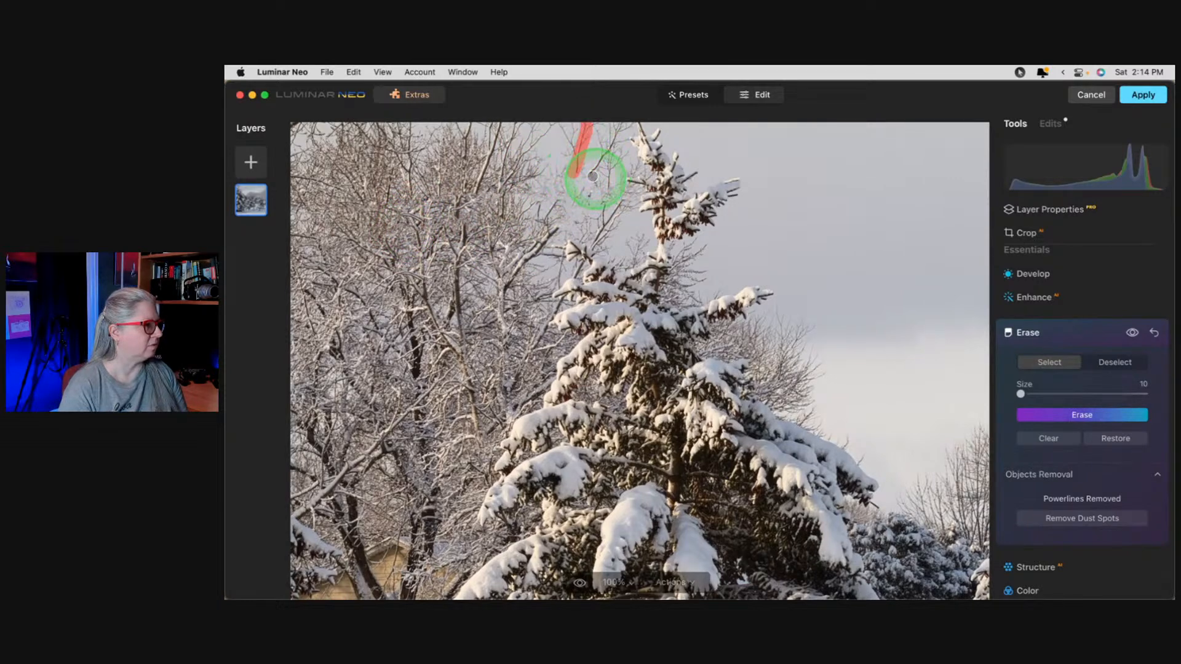
click(1071, 414)
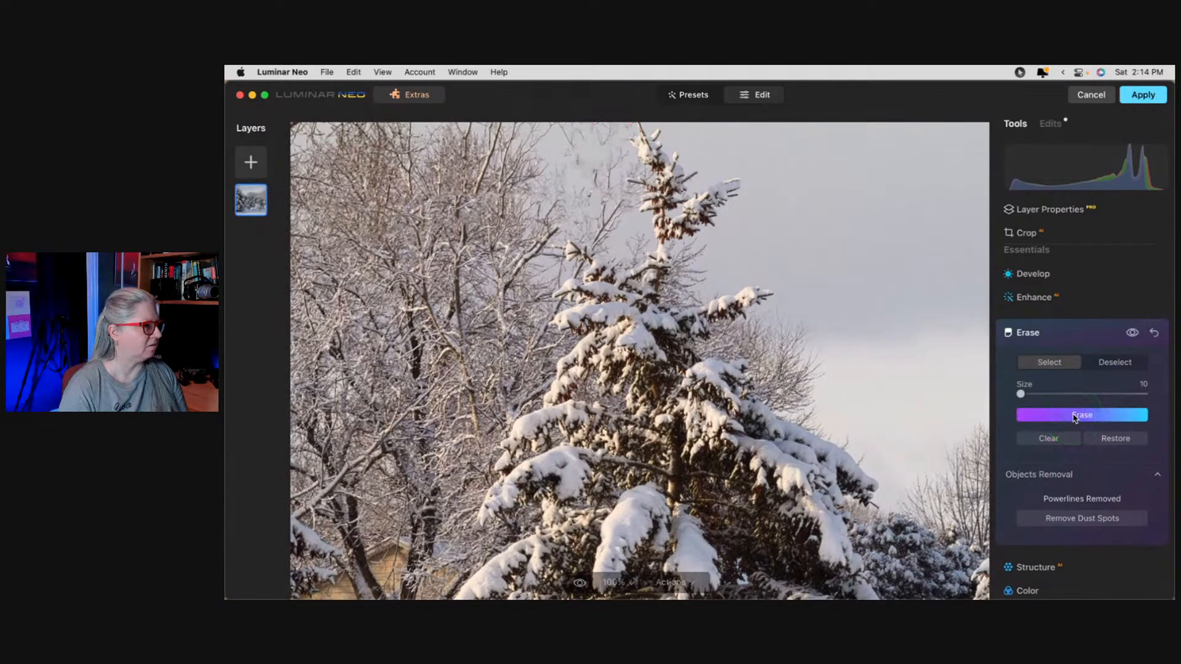
Enlarge the Erase brush to size 22 and erase the leftover artifacts among the bare branches beside the spruce's tip.
key(bracketright)
key(bracketright)
key(bracketright)
mouse_move(609, 134)
mouse_down()
mouse_move(600, 182)
mouse_move(570, 140)
mouse_move(554, 196)
mouse_up()
click(1101, 416)
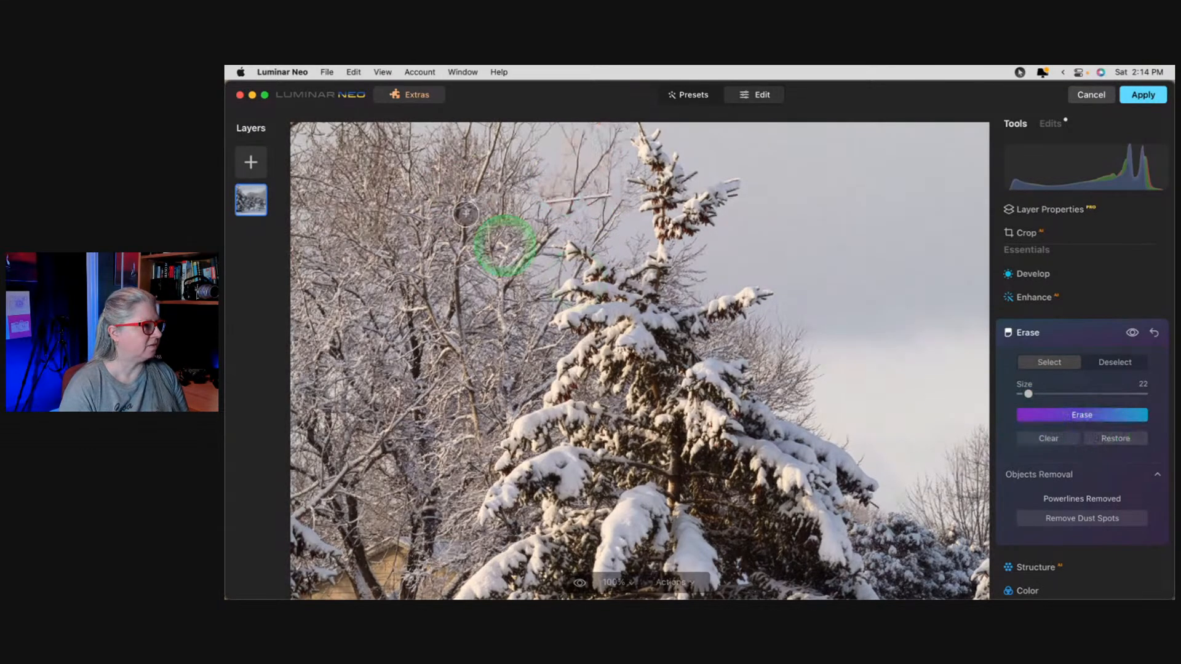
drag(587, 132, 573, 139)
click(1092, 415)
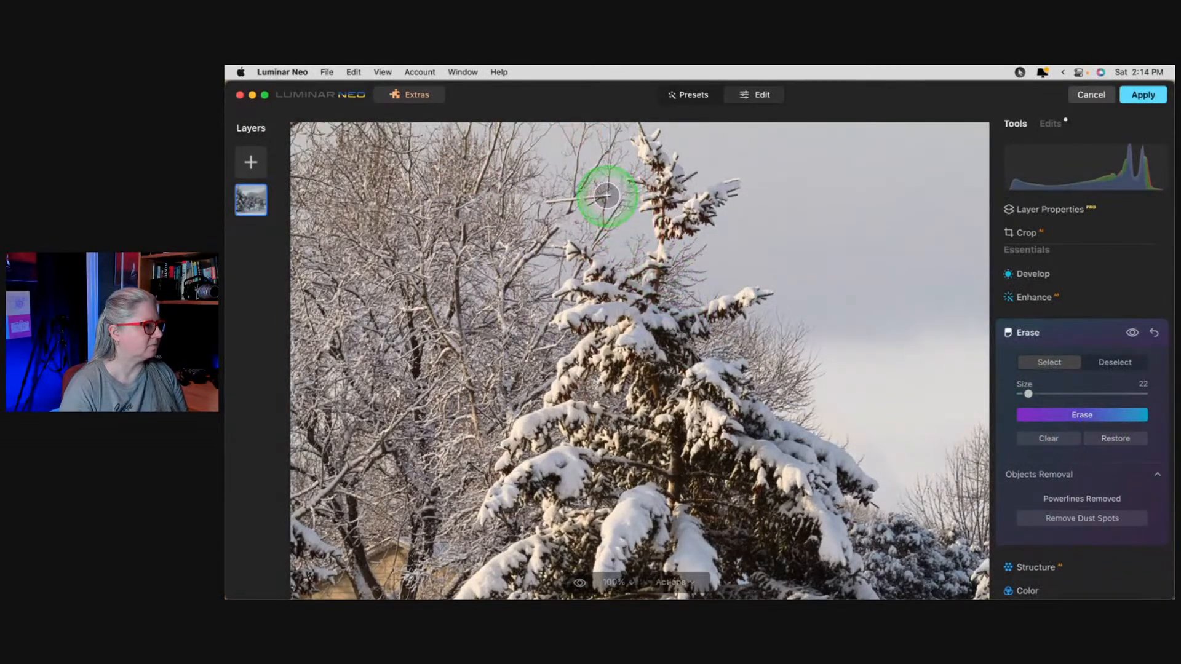
click(1047, 414)
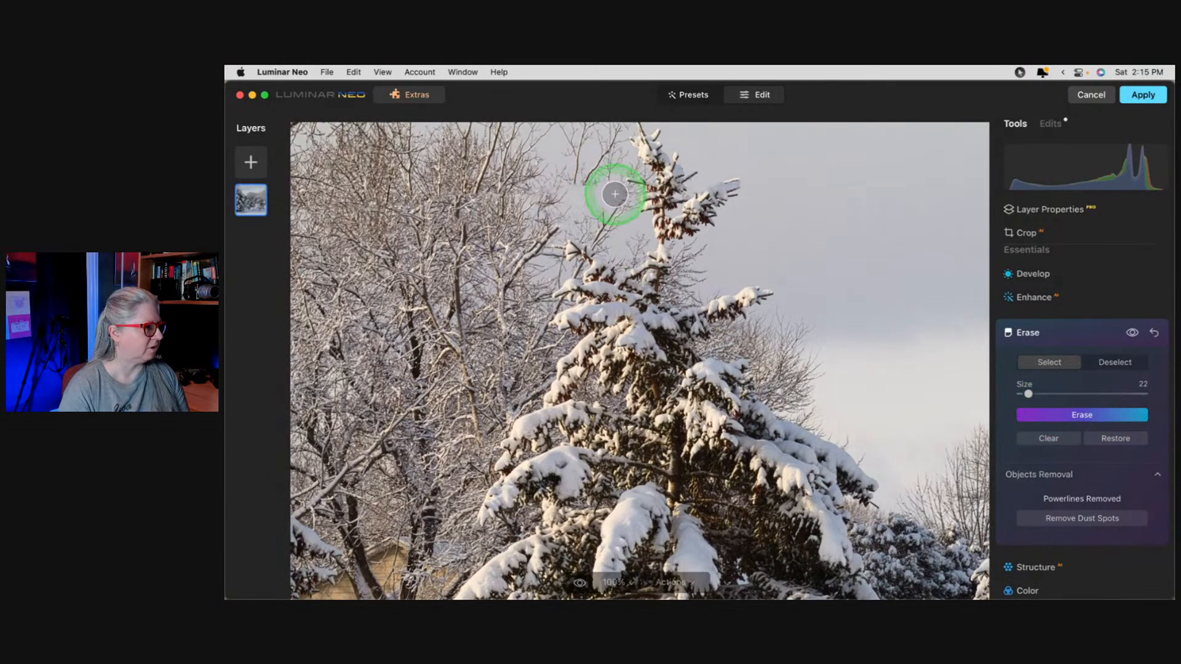
drag(563, 197, 574, 190)
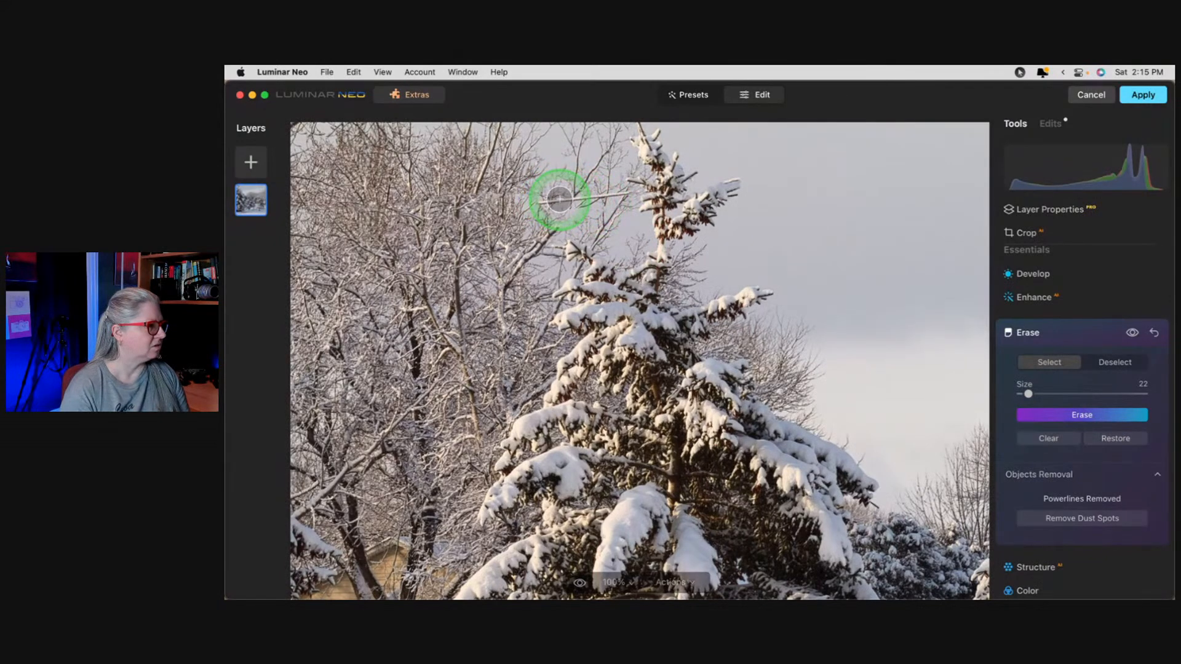
click(1089, 415)
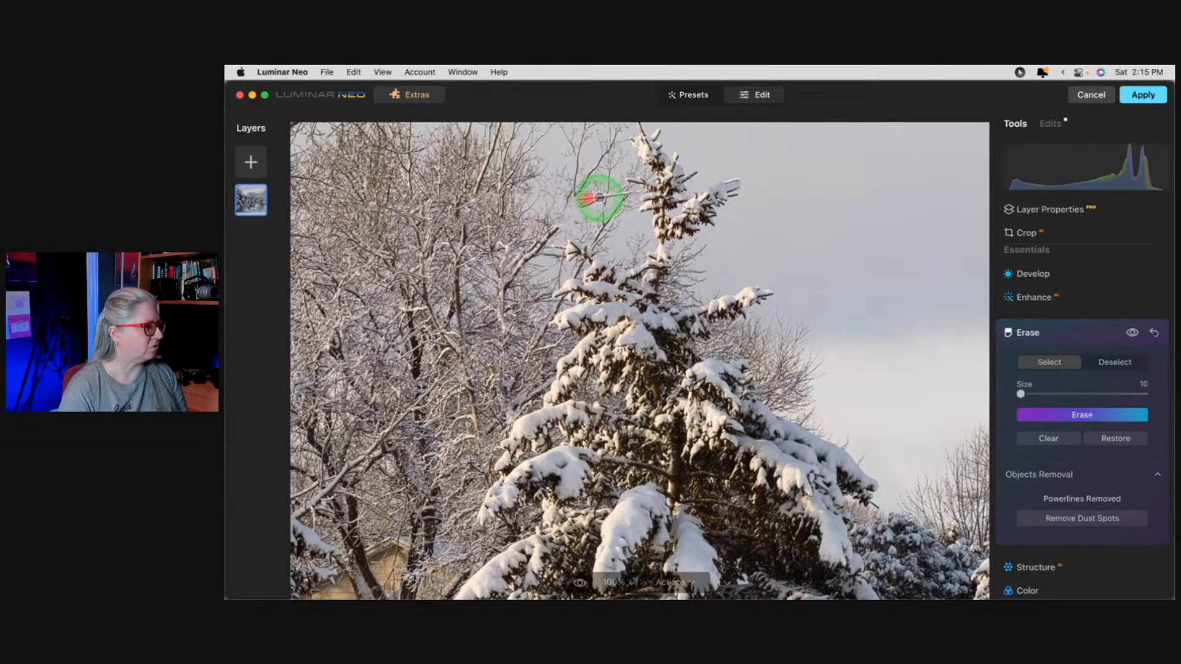
Reduce the Erase brush to size 10 and erase the remaining line fragments and stray branch piece beside the spruce's tip.
click(1052, 413)
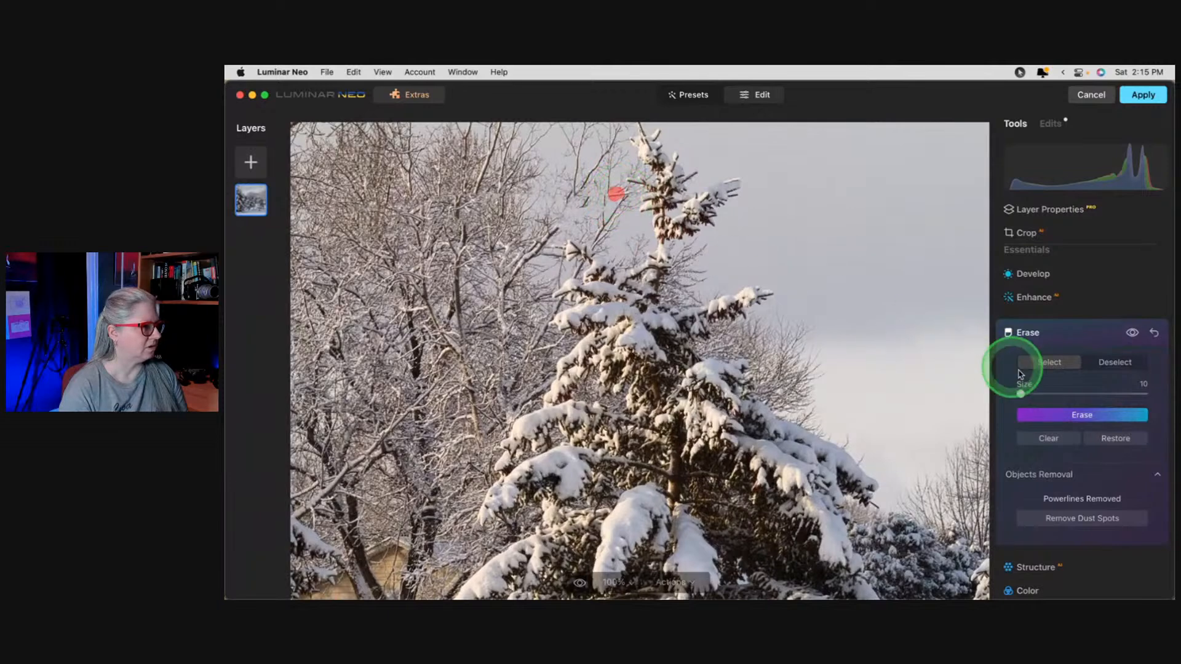
click(1064, 416)
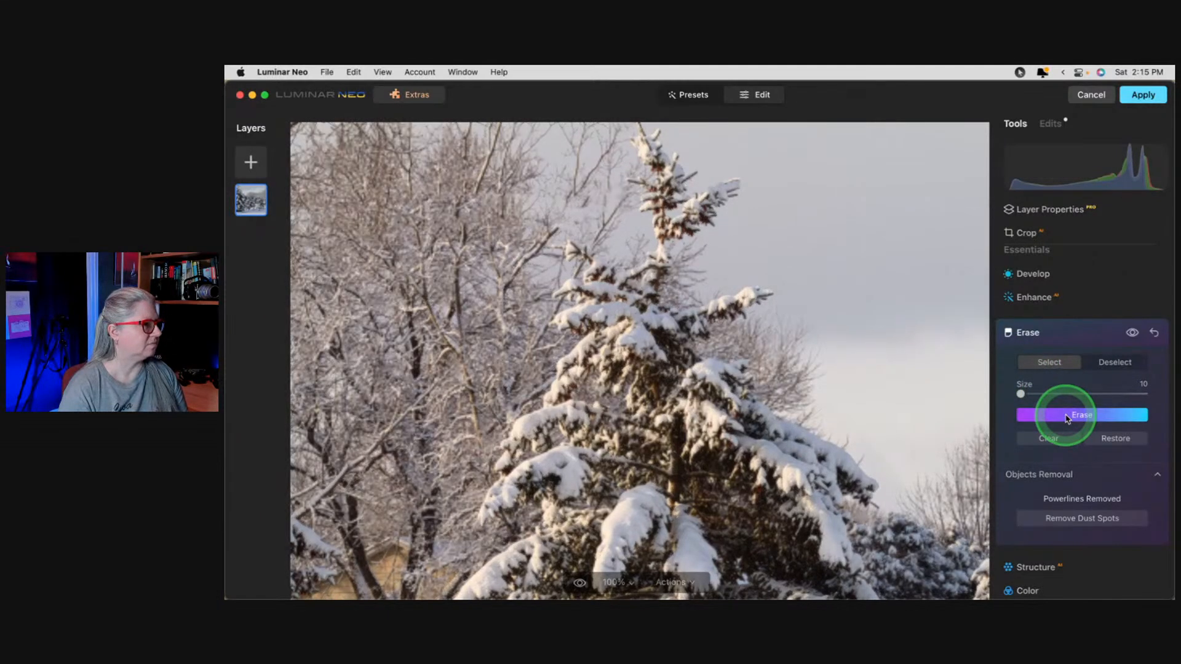
drag(580, 206, 591, 195)
click(1053, 415)
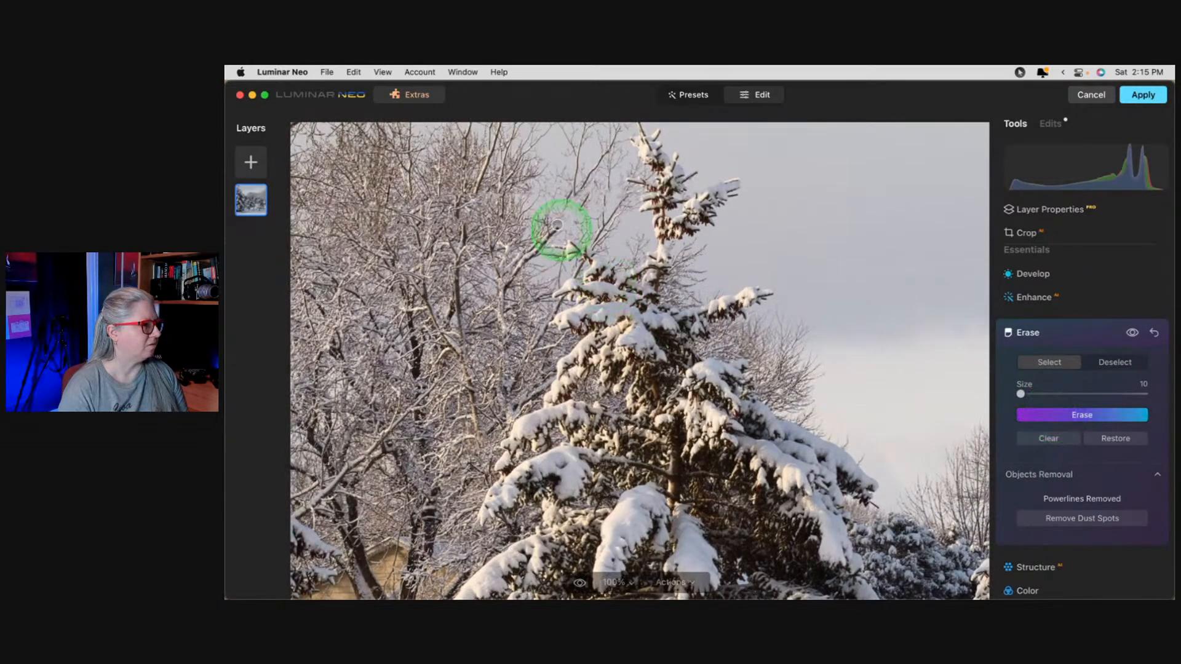
click(1070, 413)
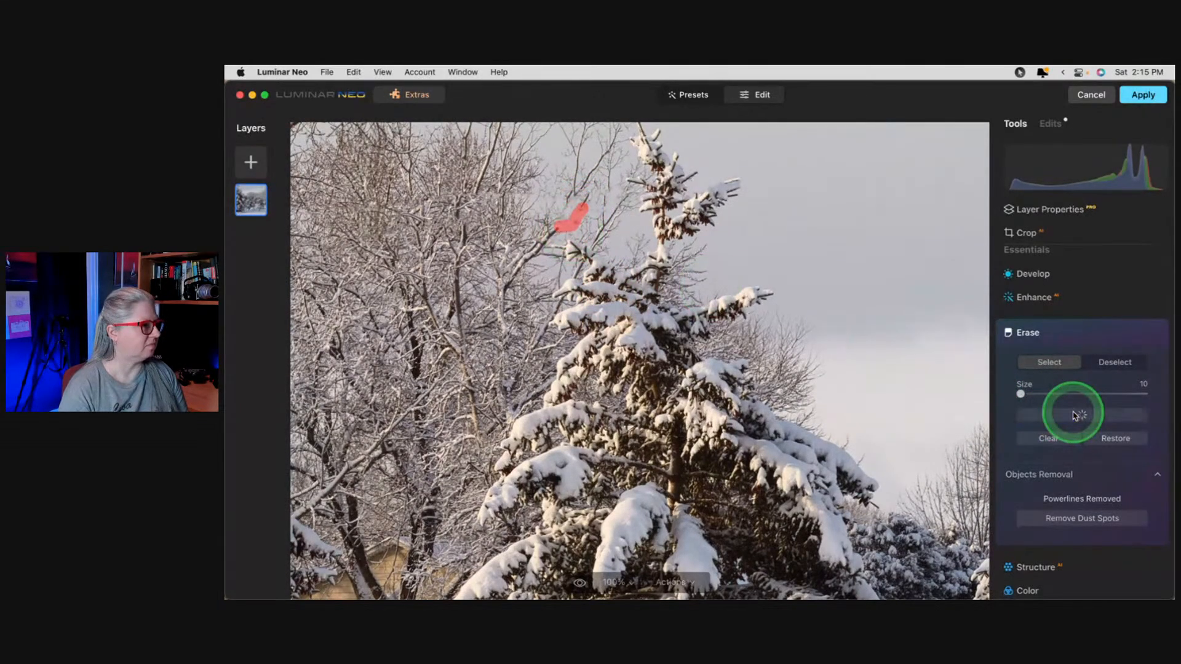
Close the Erase tool and compare the whole photo before and after the edits.
click(1078, 329)
double_click(670, 333)
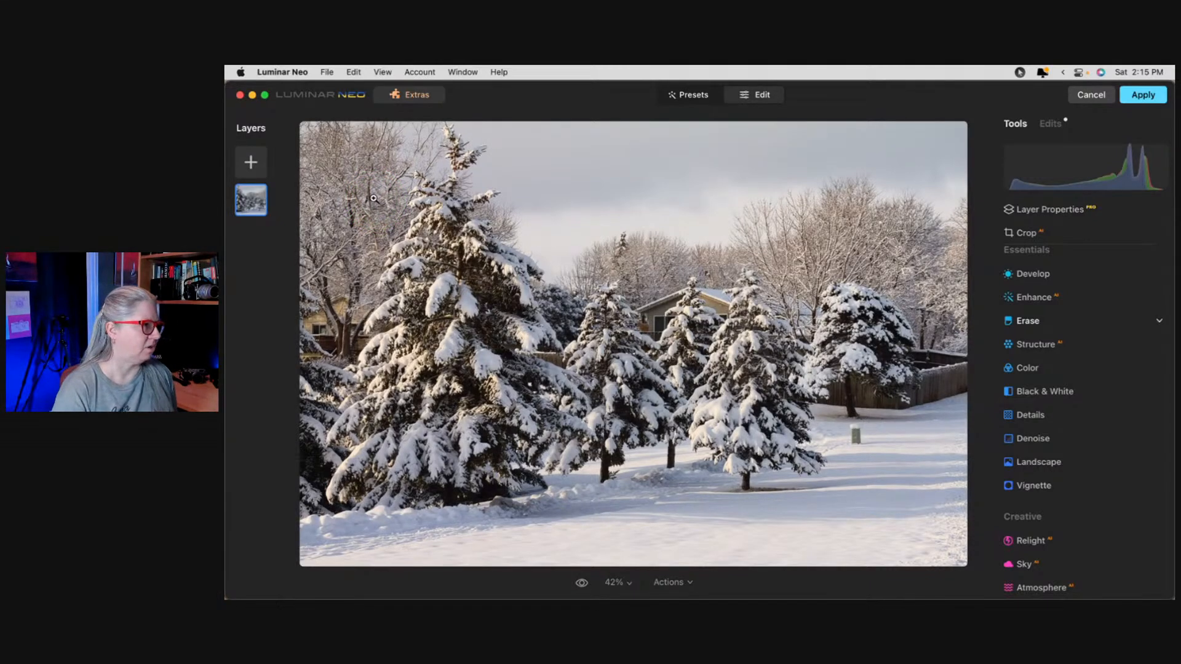
key(backslash)
key(backslash)
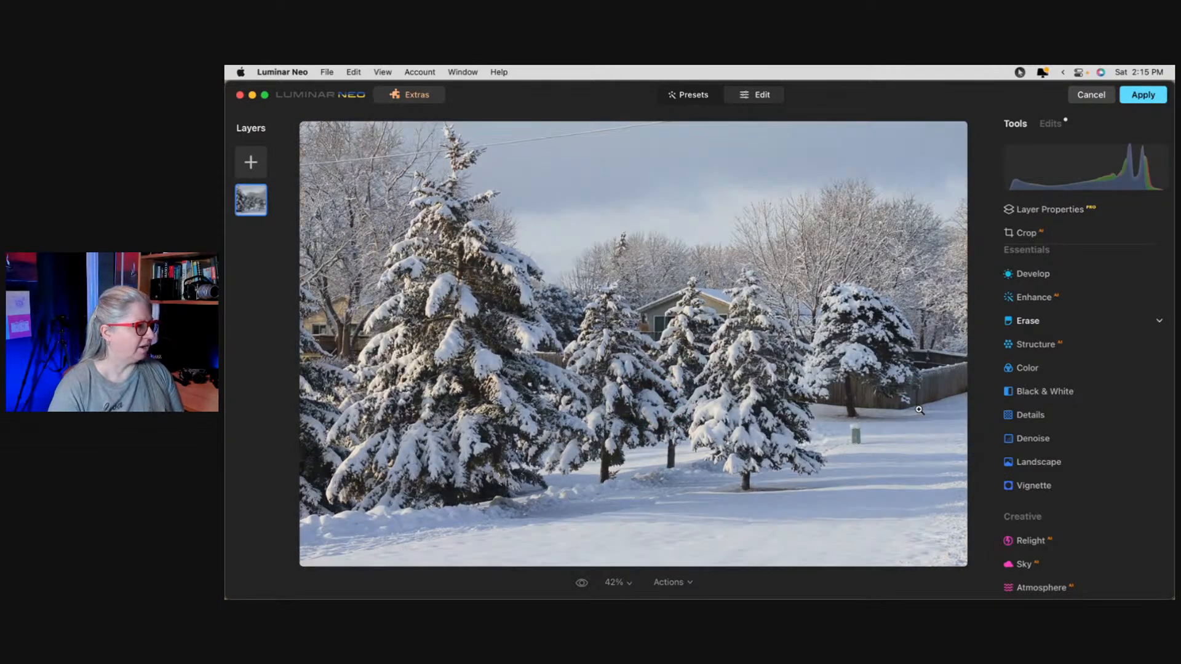
key(backslash)
key(backslash)
key(backslash)
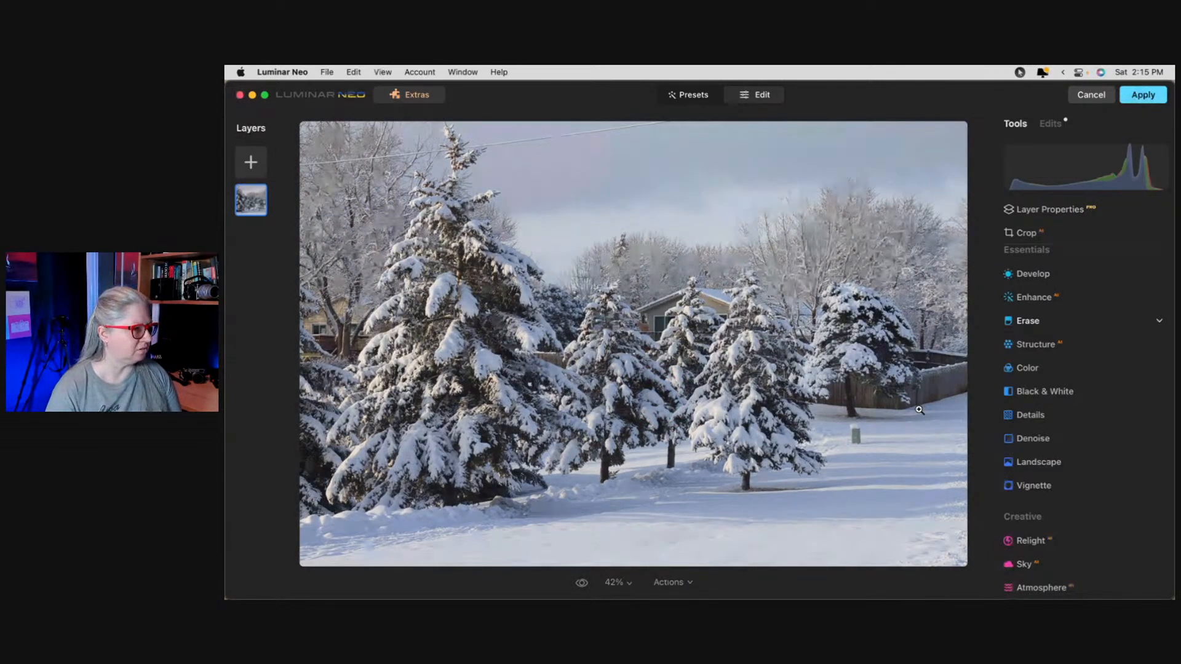
Open the Mood tool and look through its Custom LUTs and Cinematic Toning choices.
scroll(1118, 395, up, 5)
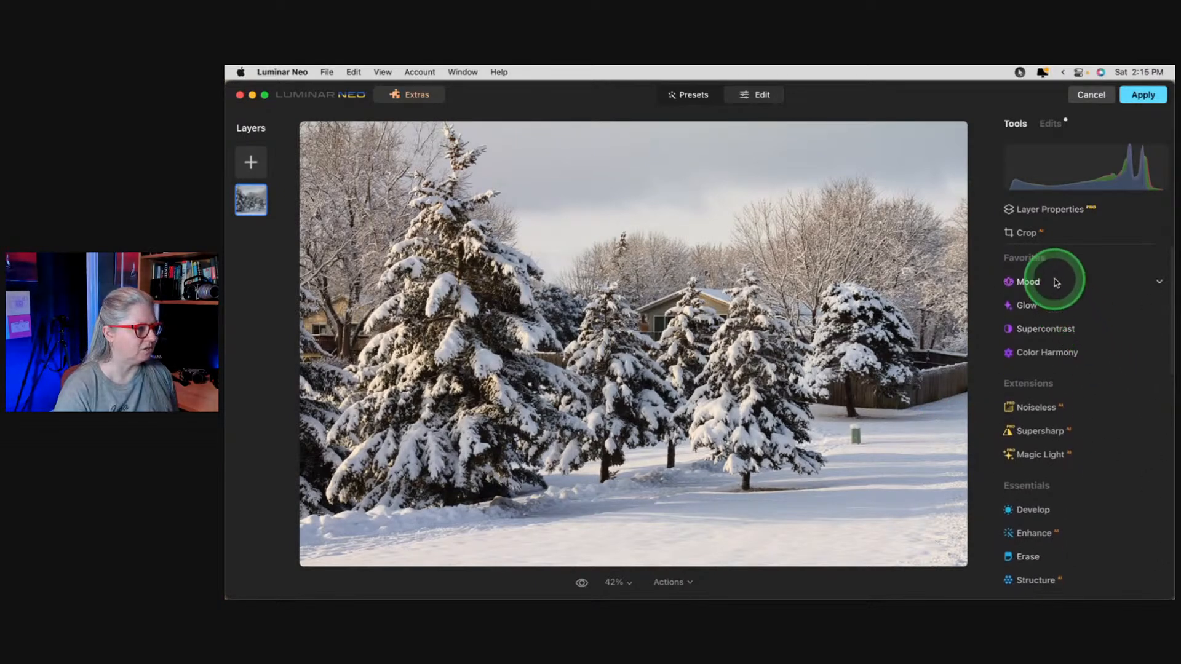
click(1052, 281)
click(1055, 320)
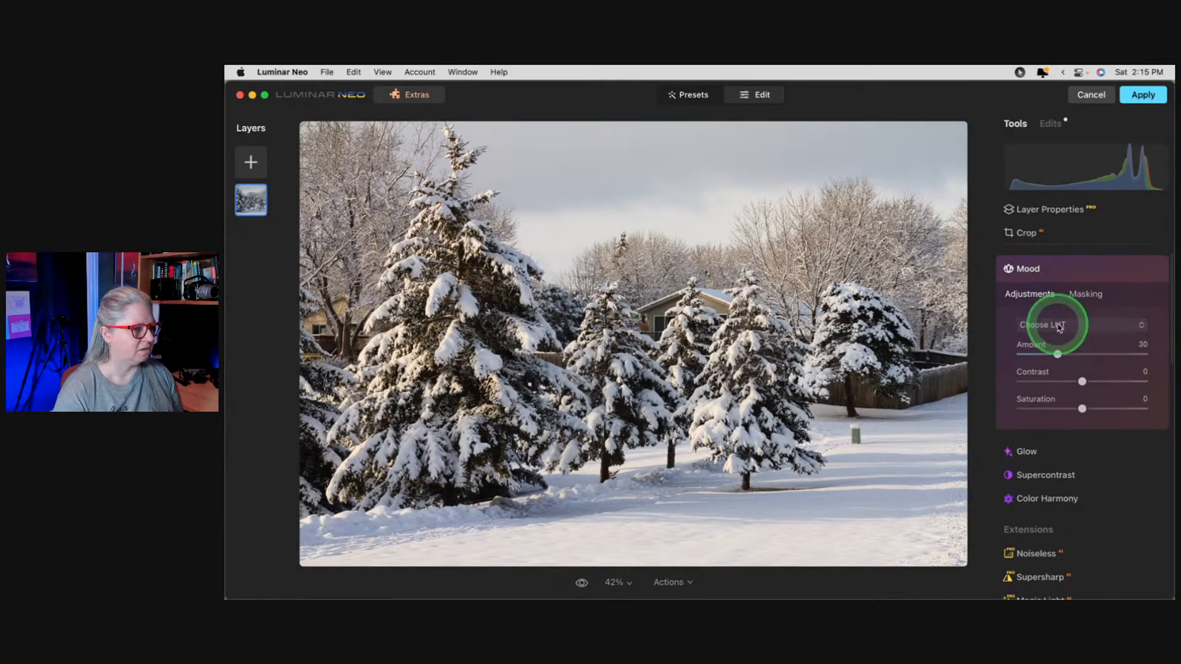
click(1063, 386)
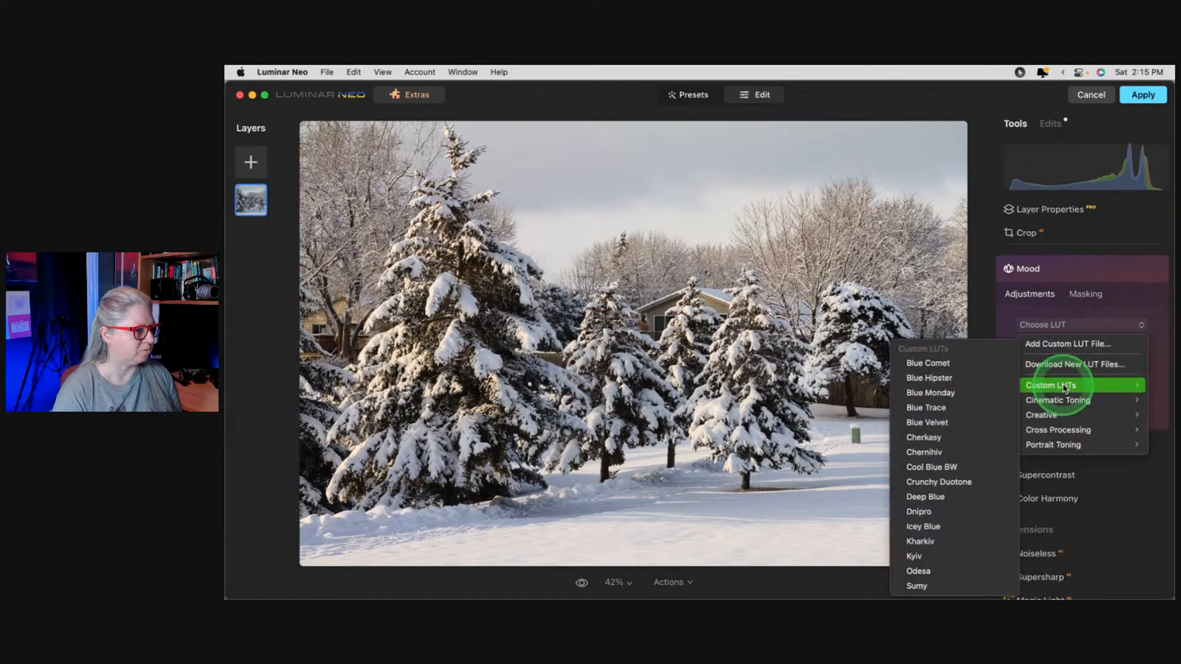
click(1074, 400)
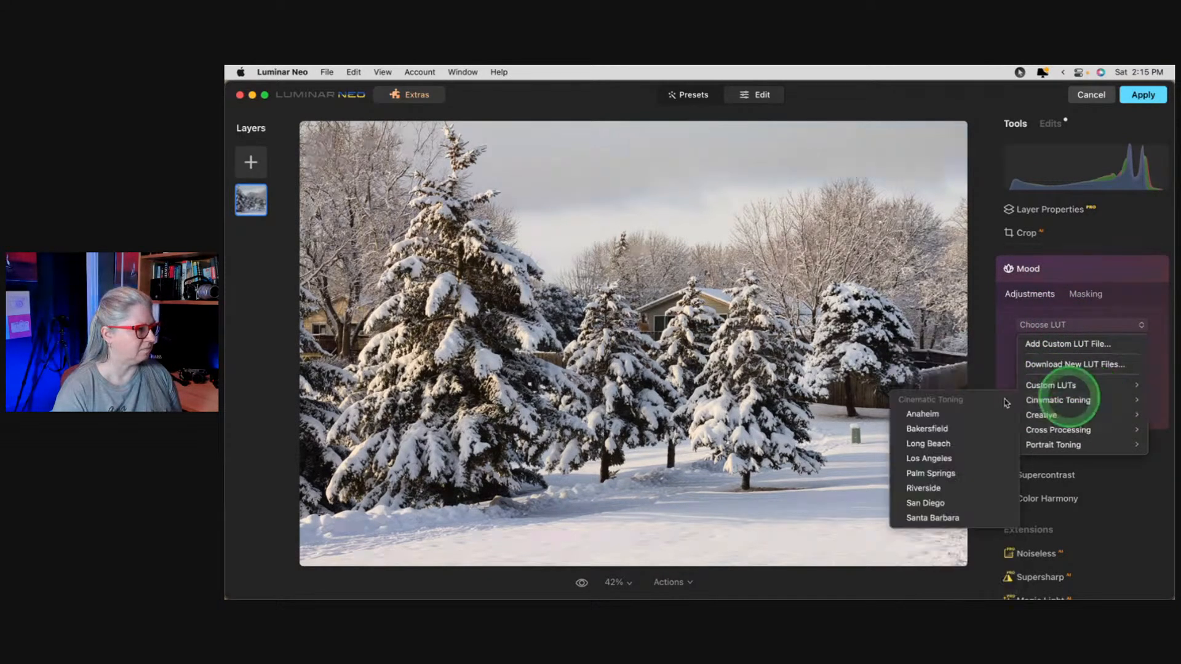
Try the Blue Comet custom LUT on the winter photo with the Mood amount set to 69.
mouse_move(1071, 387)
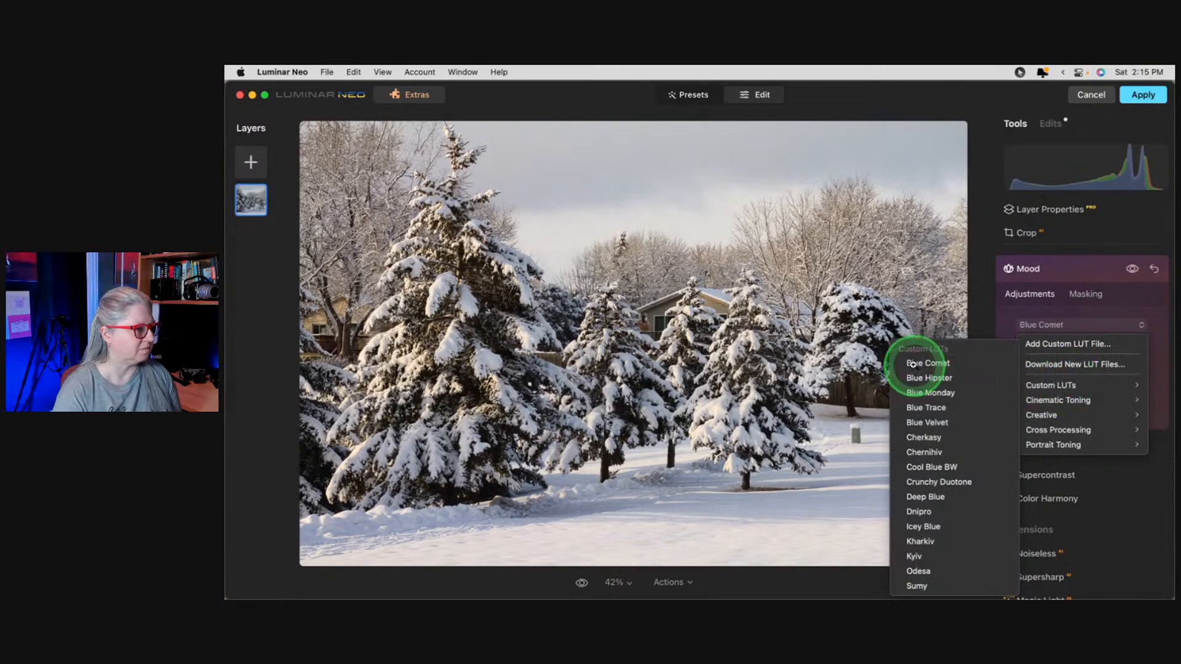
click(916, 365)
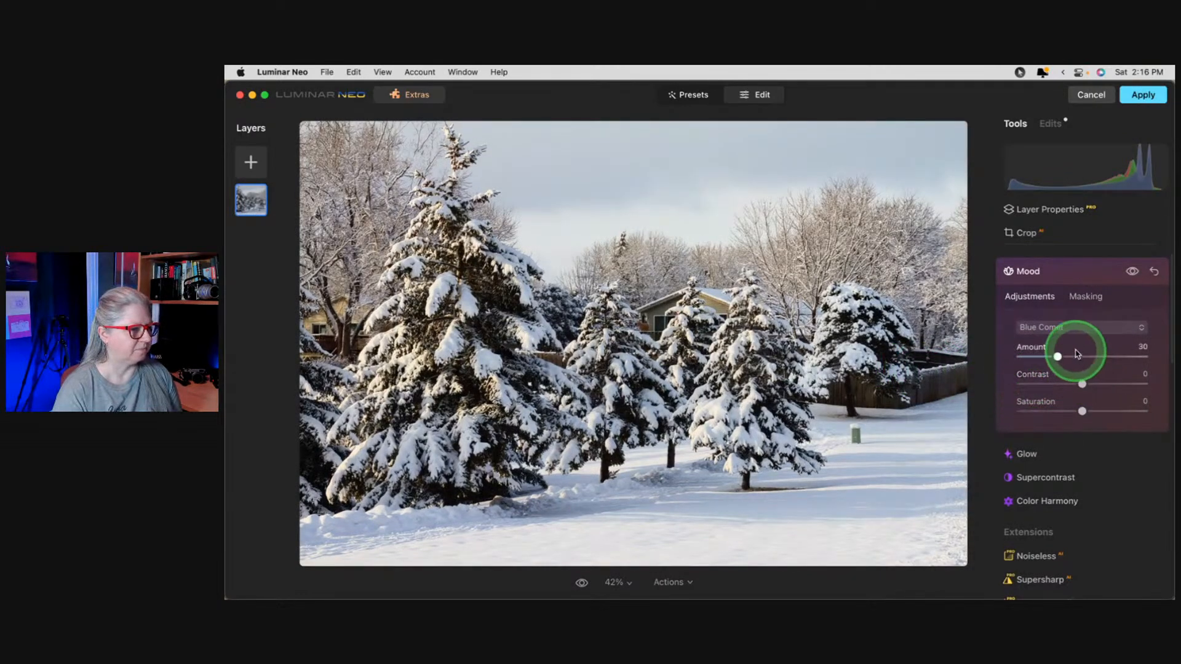
drag(1059, 357, 1094, 359)
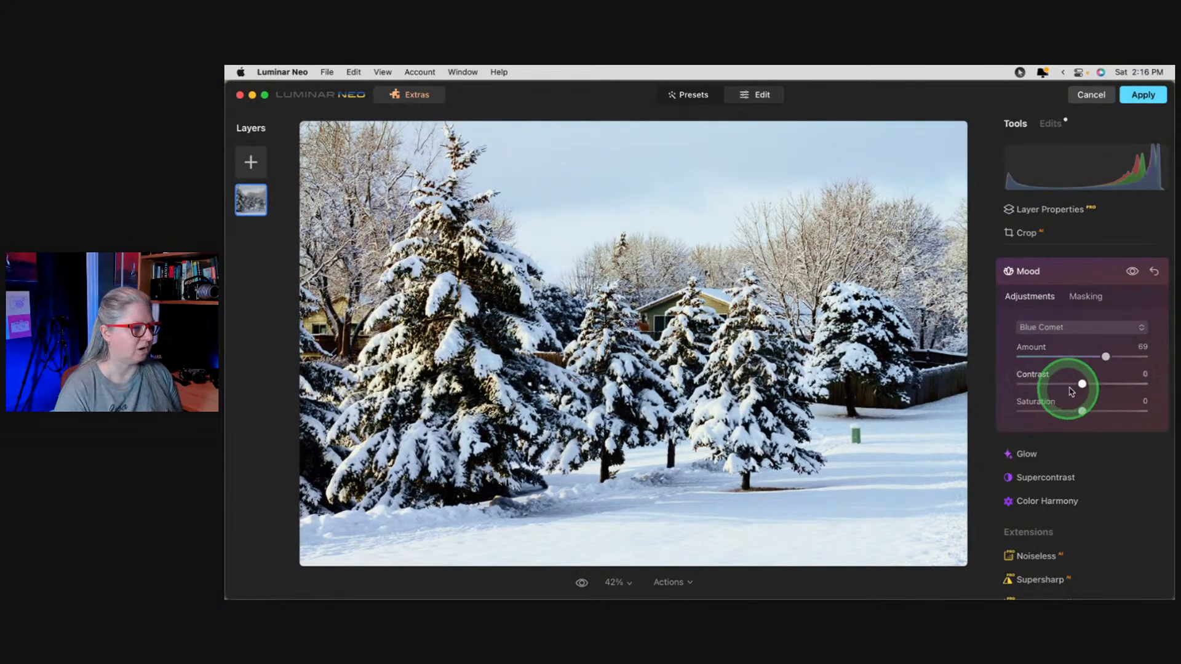
Try the Blue Hipster custom LUT with the Mood contrast lowered to -38.
click(1057, 329)
mouse_move(1053, 399)
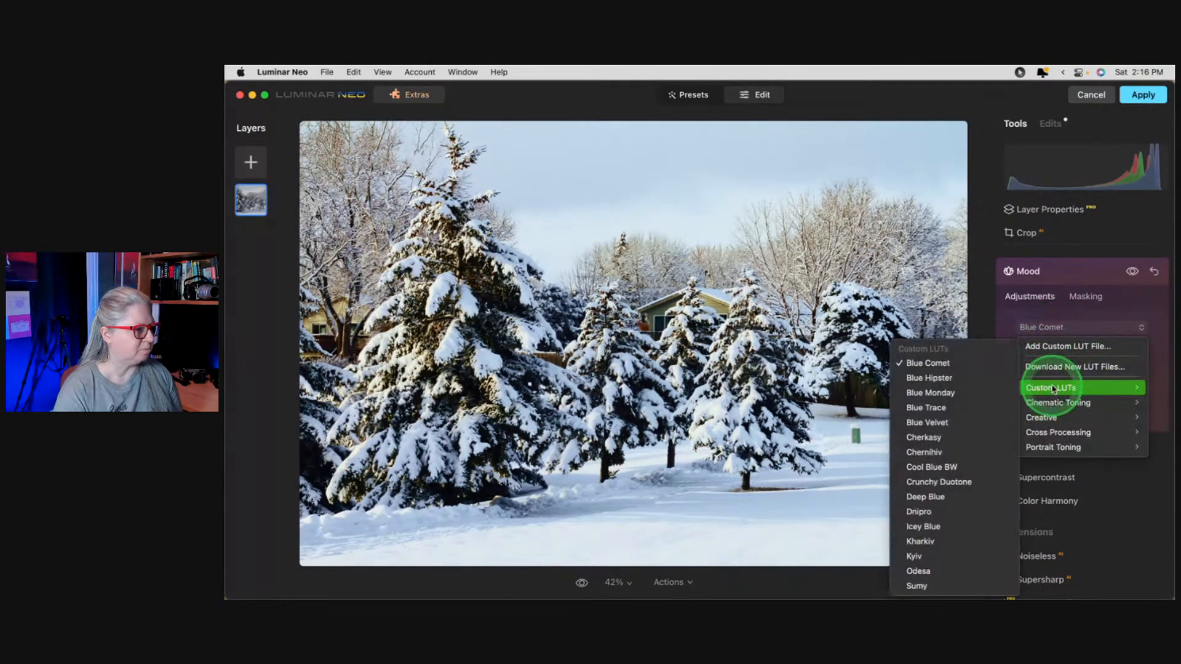
click(960, 377)
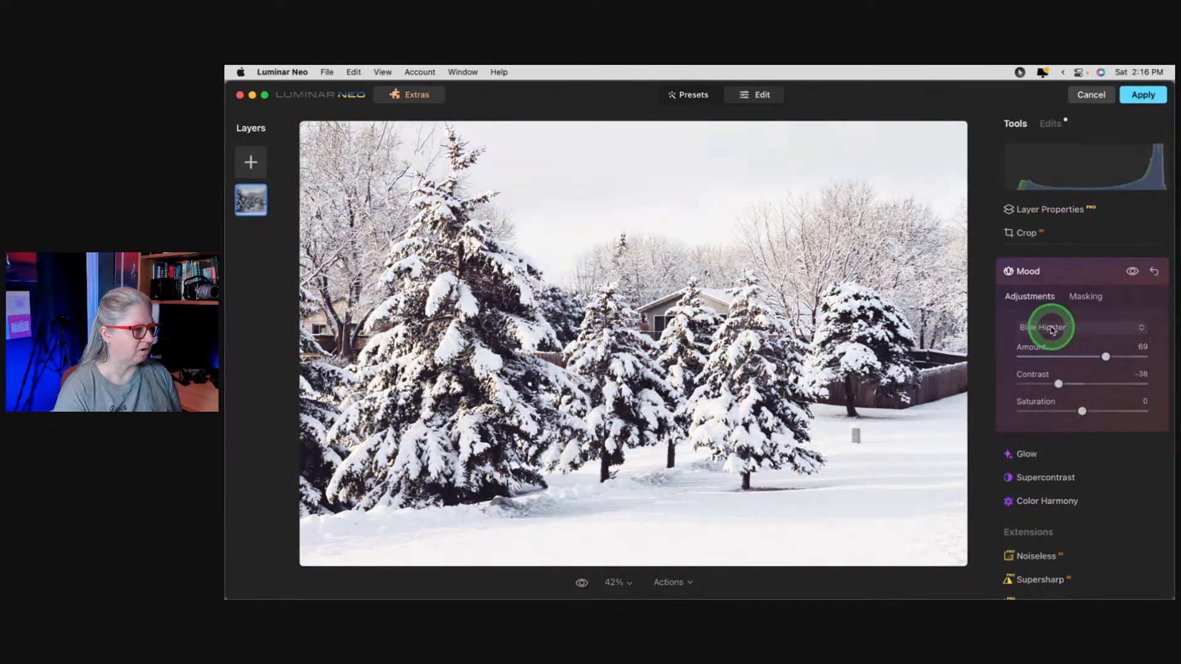
Try the Blue Monday and Blue Trace custom LUTs on the photo.
click(1052, 329)
mouse_move(1041, 385)
click(960, 394)
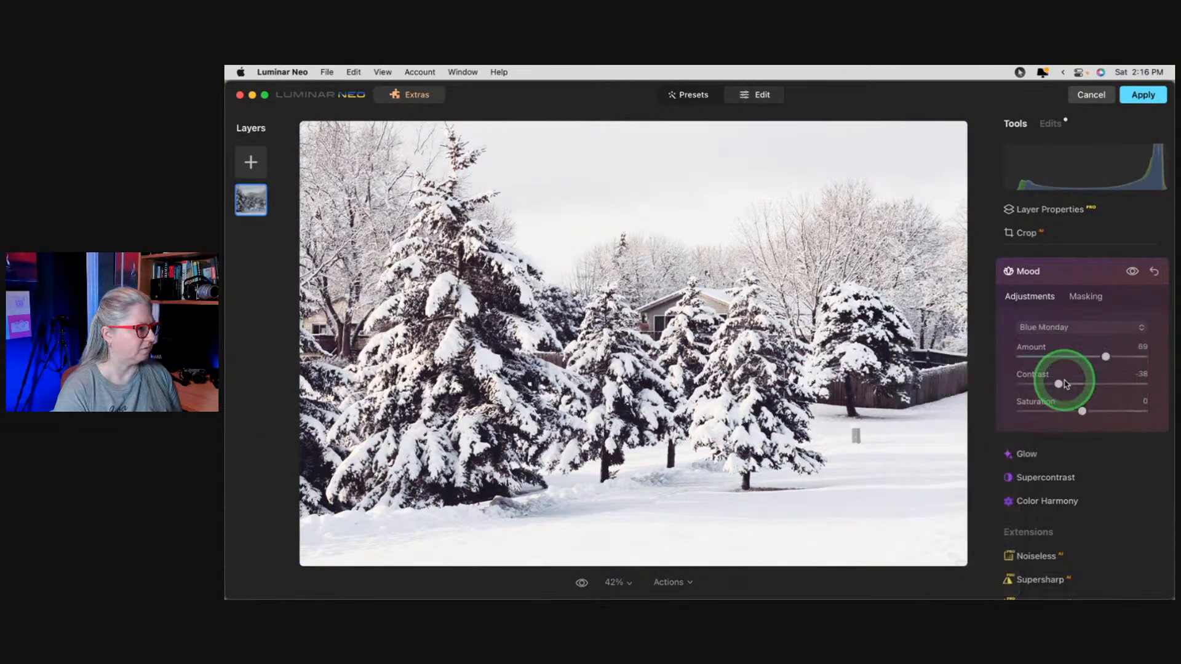
click(1068, 329)
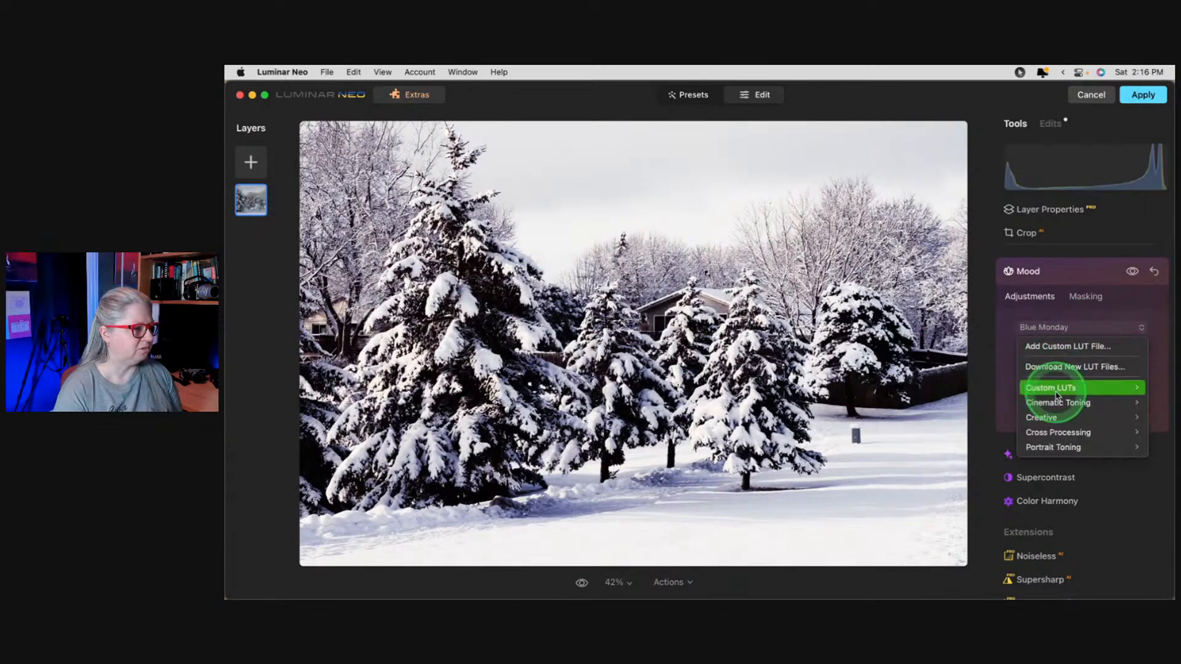
mouse_move(1040, 388)
click(938, 406)
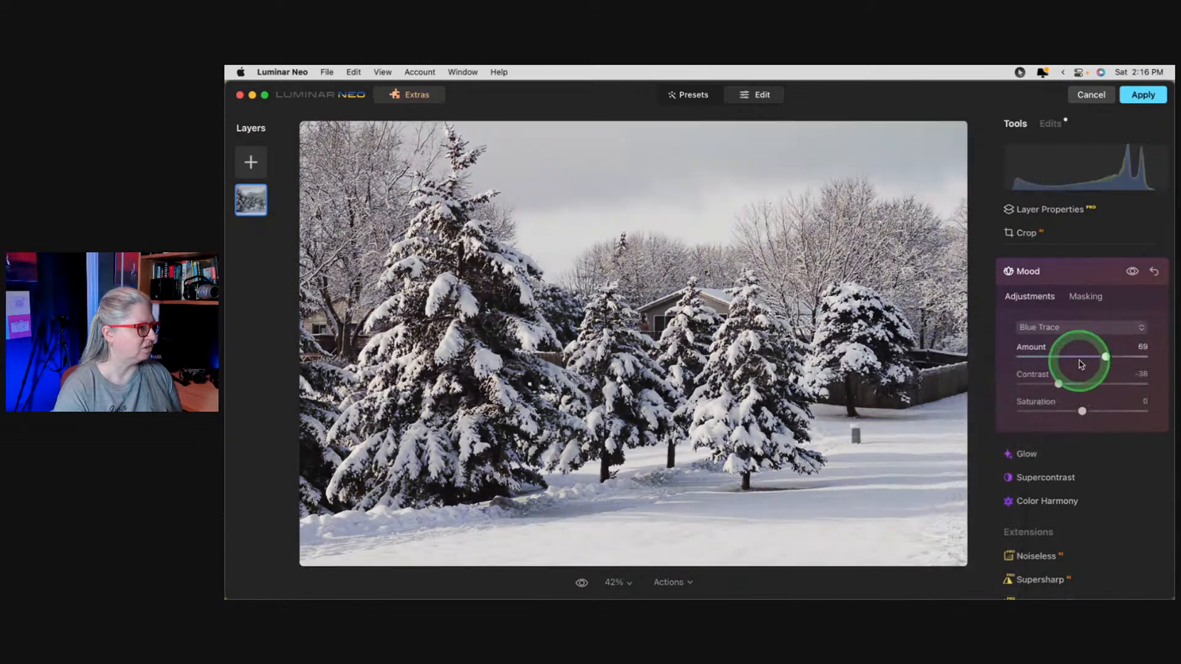
Apply the Blue Velvet custom LUT with the Mood amount at 43 and contrast at -41.
click(1070, 329)
mouse_move(1049, 390)
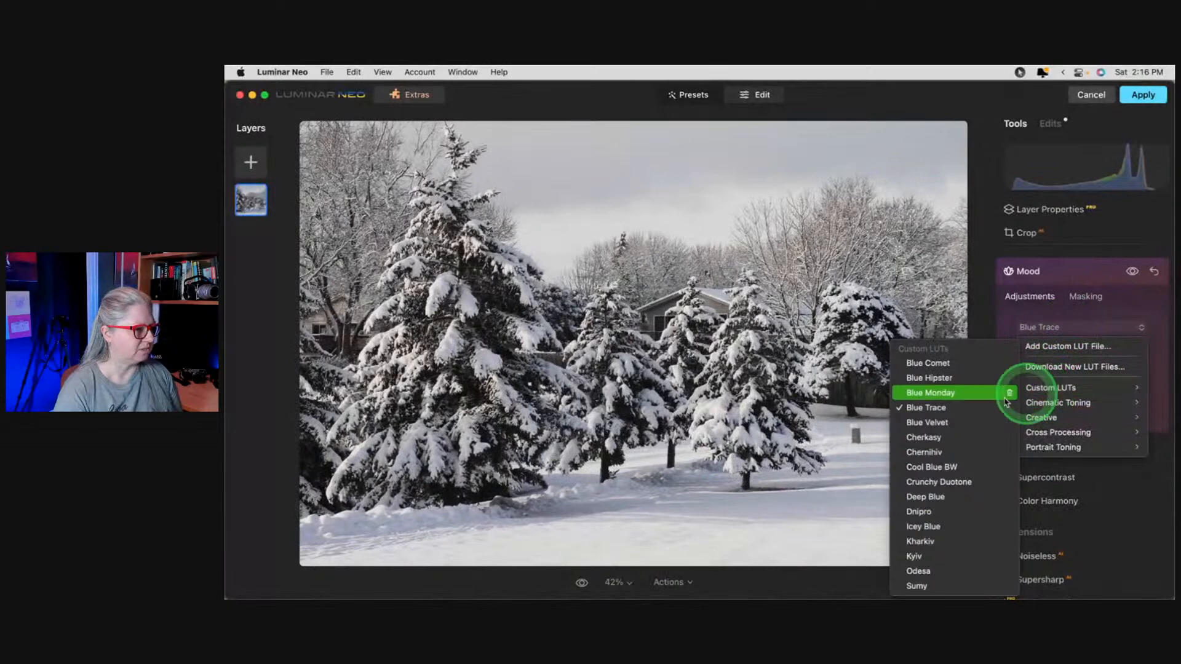
click(925, 419)
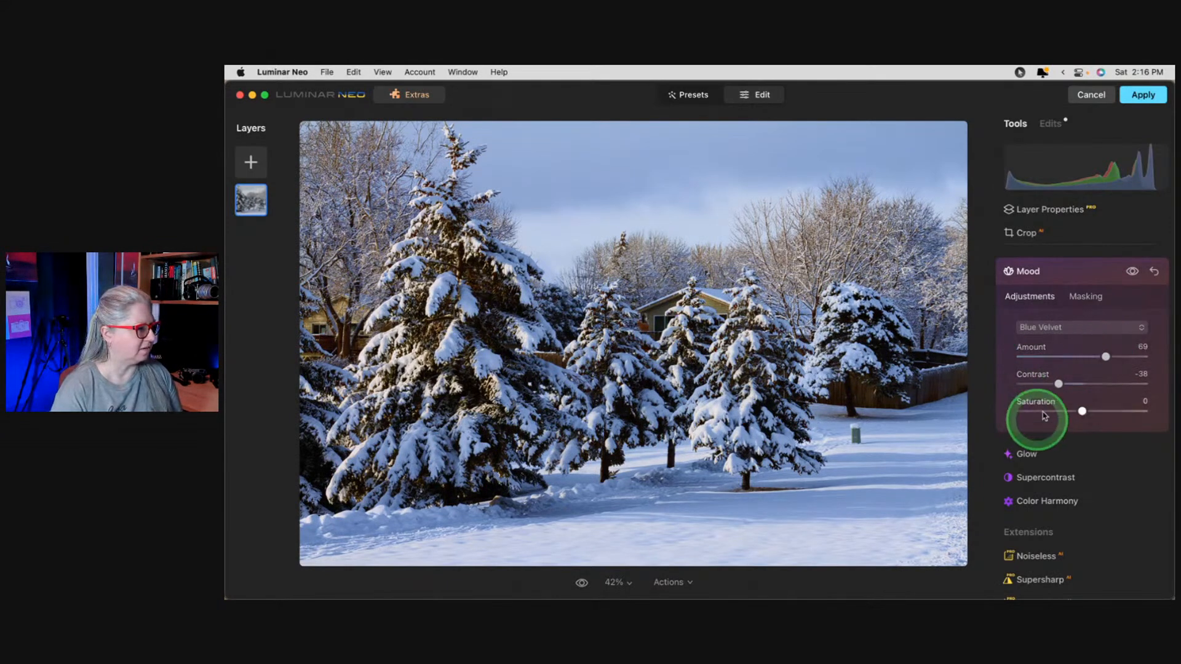
drag(1105, 356, 1056, 383)
Compare the photo with and without the Mood effect, finishing with the effect on and the tool collapsed.
click(1132, 273)
click(1132, 273)
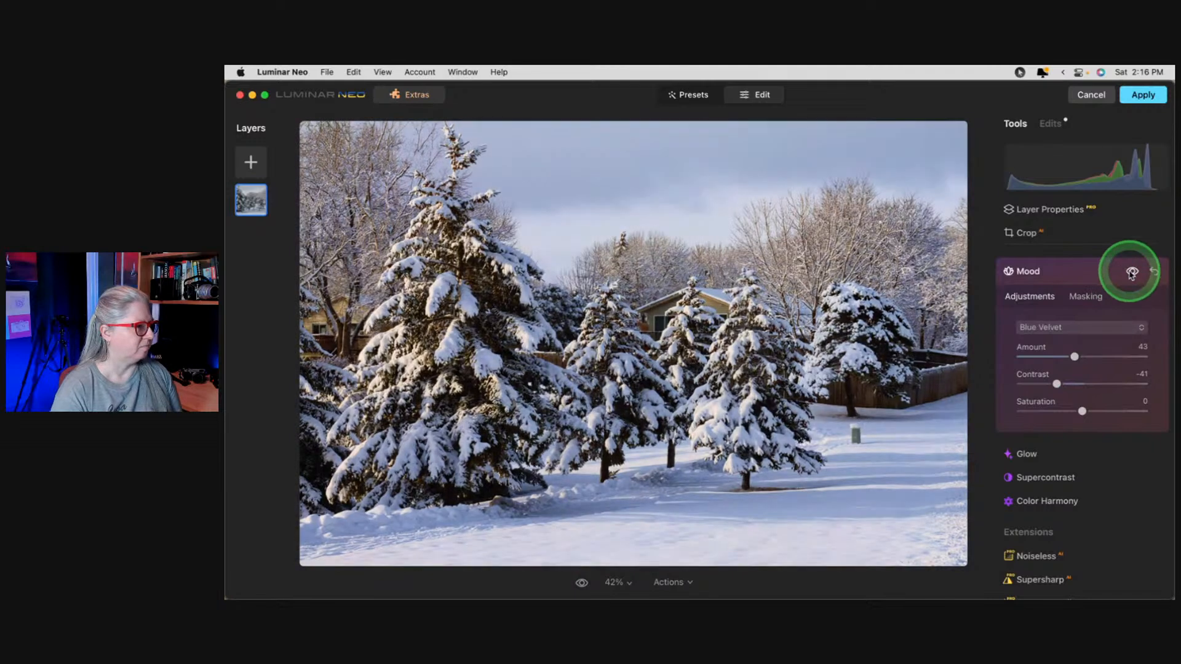
click(1132, 272)
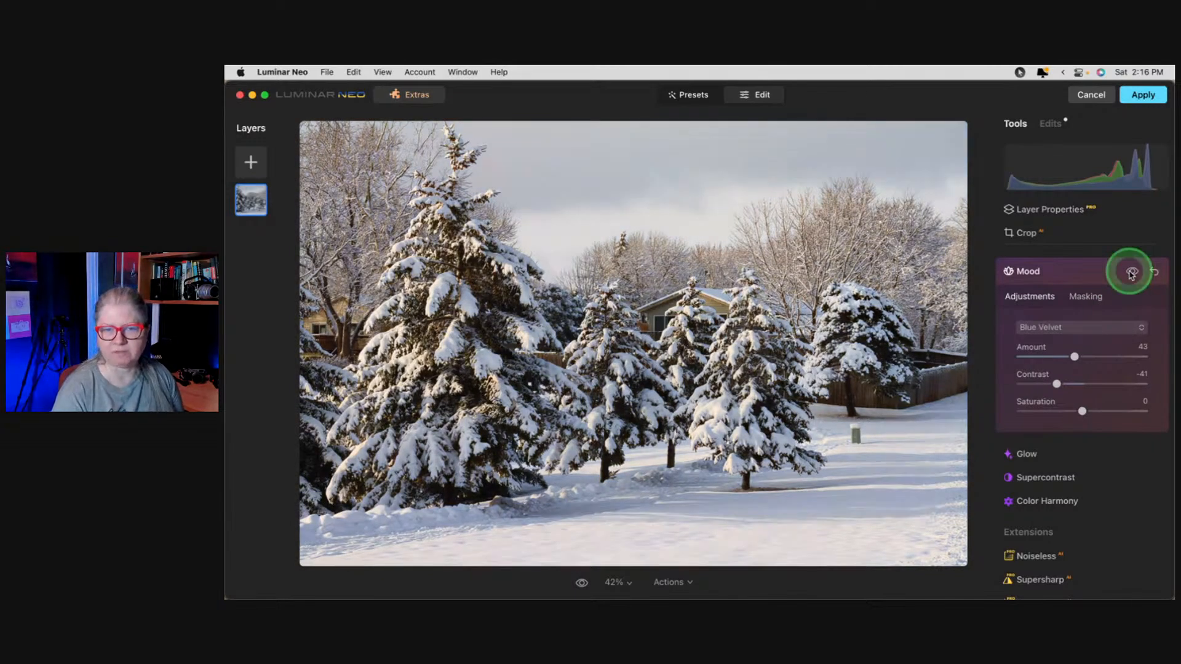
click(1132, 272)
click(1132, 273)
click(1131, 273)
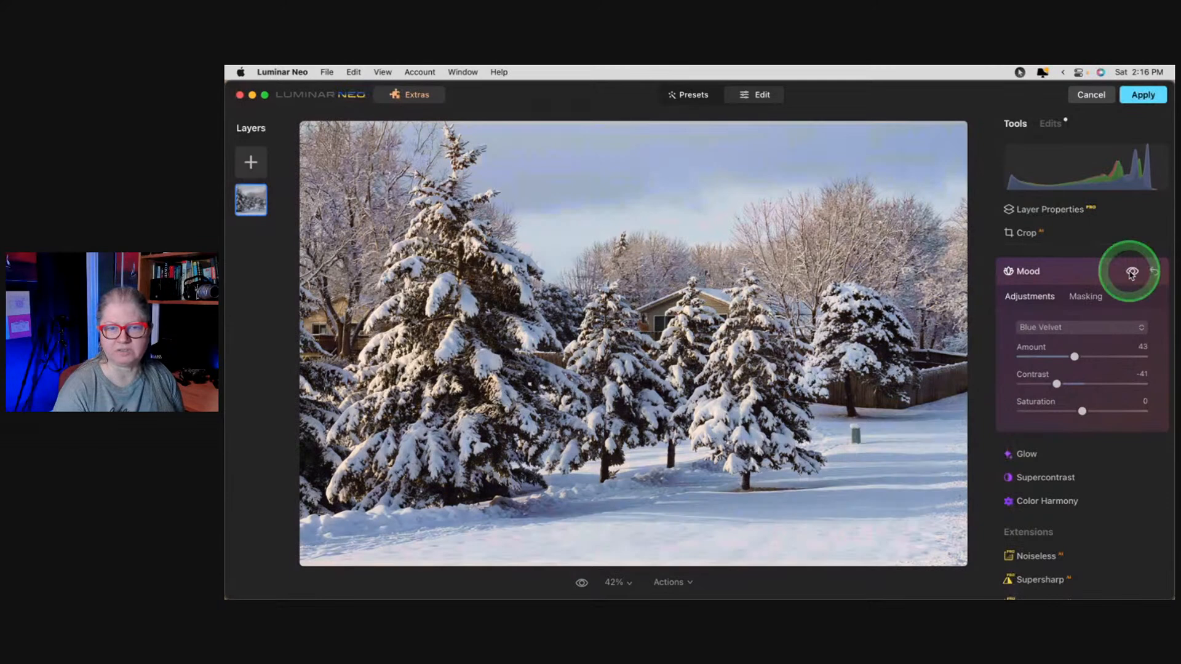
click(1132, 272)
click(1132, 273)
click(1092, 277)
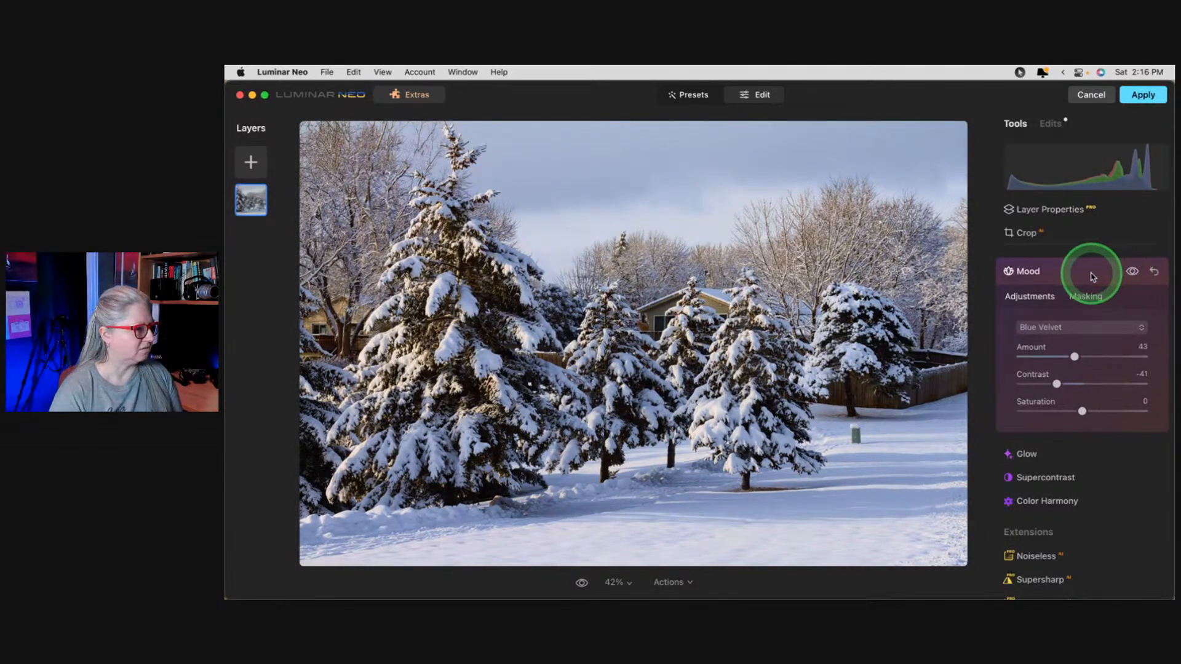
click(1090, 275)
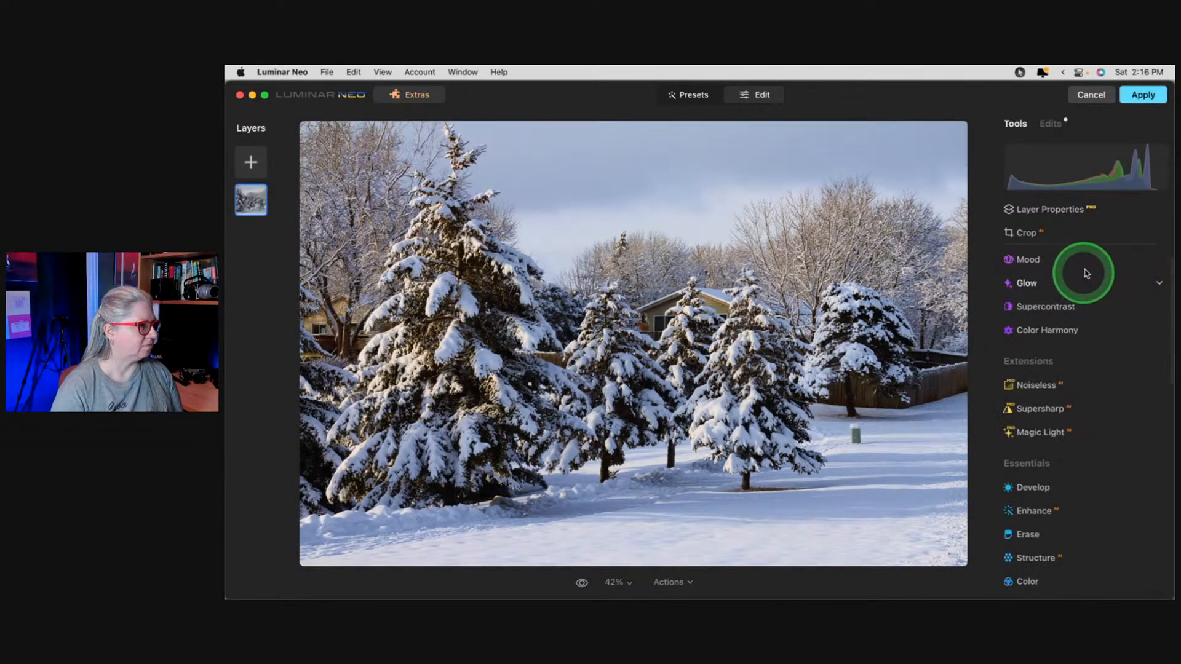
click(1141, 97)
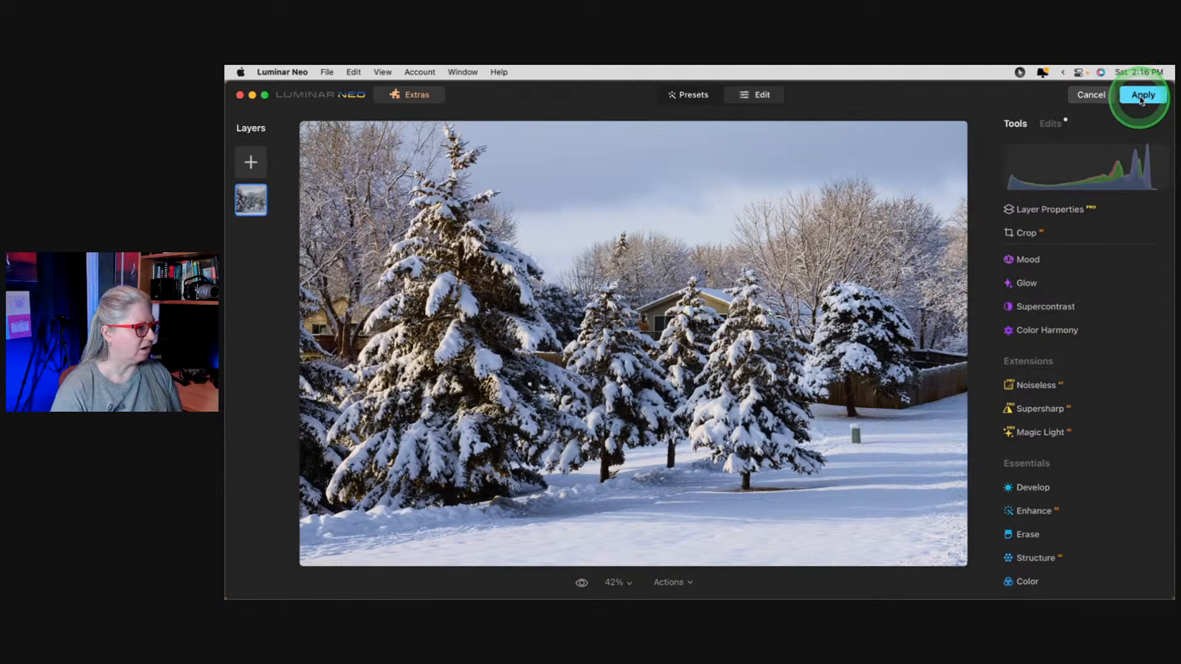
Raise the photo's Structure amount to 72 and its boost to about 70.
scroll(1055, 450, down, 5)
click(1030, 449)
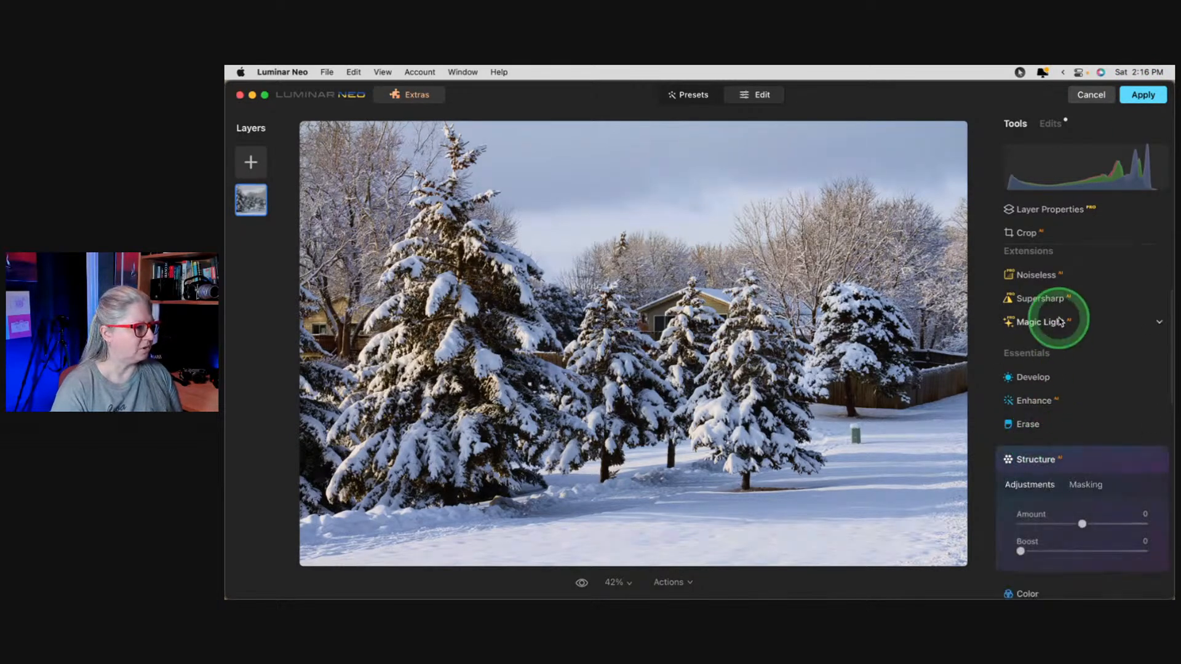
scroll(1055, 317, down, 5)
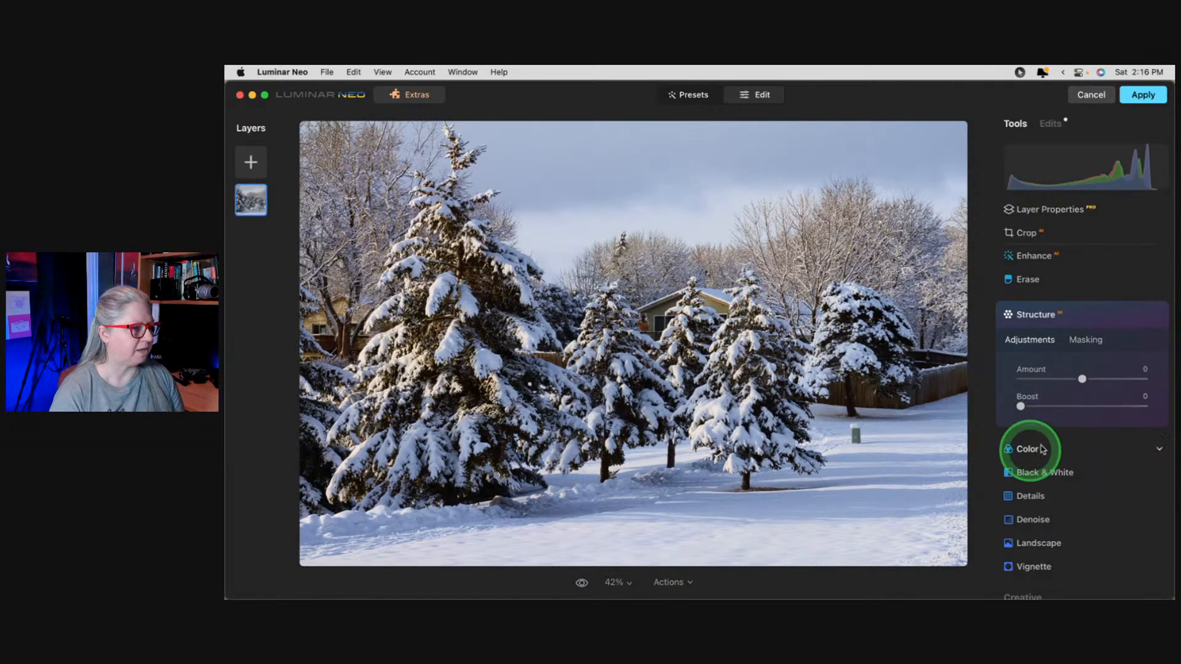
drag(1082, 380, 1124, 381)
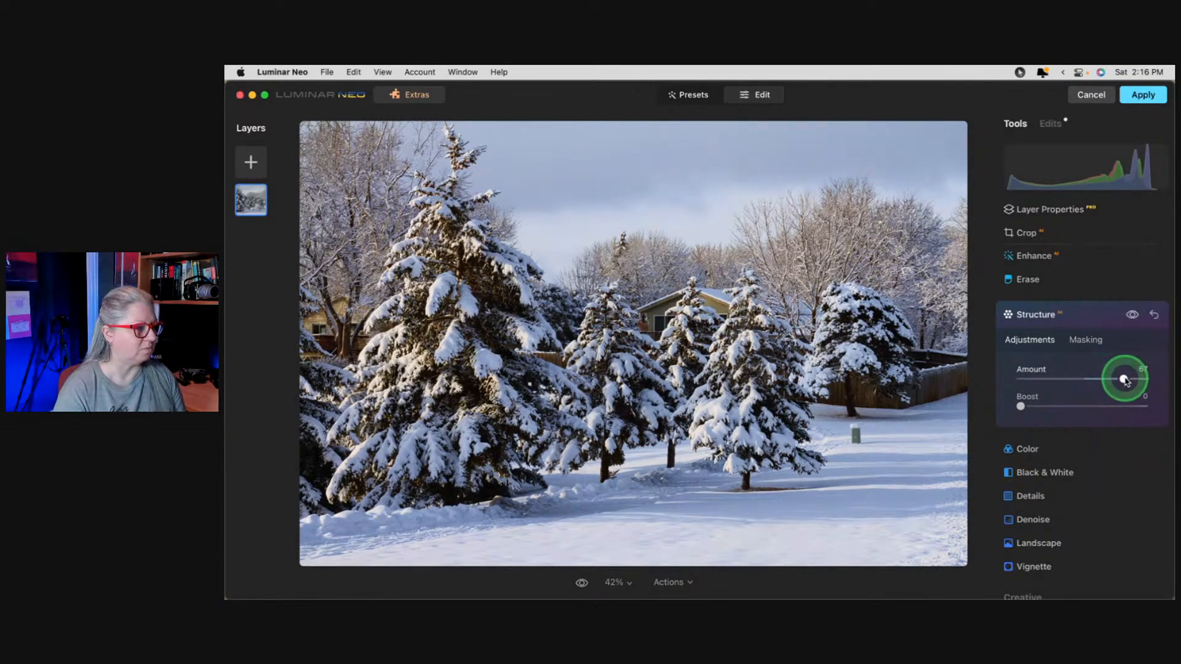
drag(1021, 406, 1117, 404)
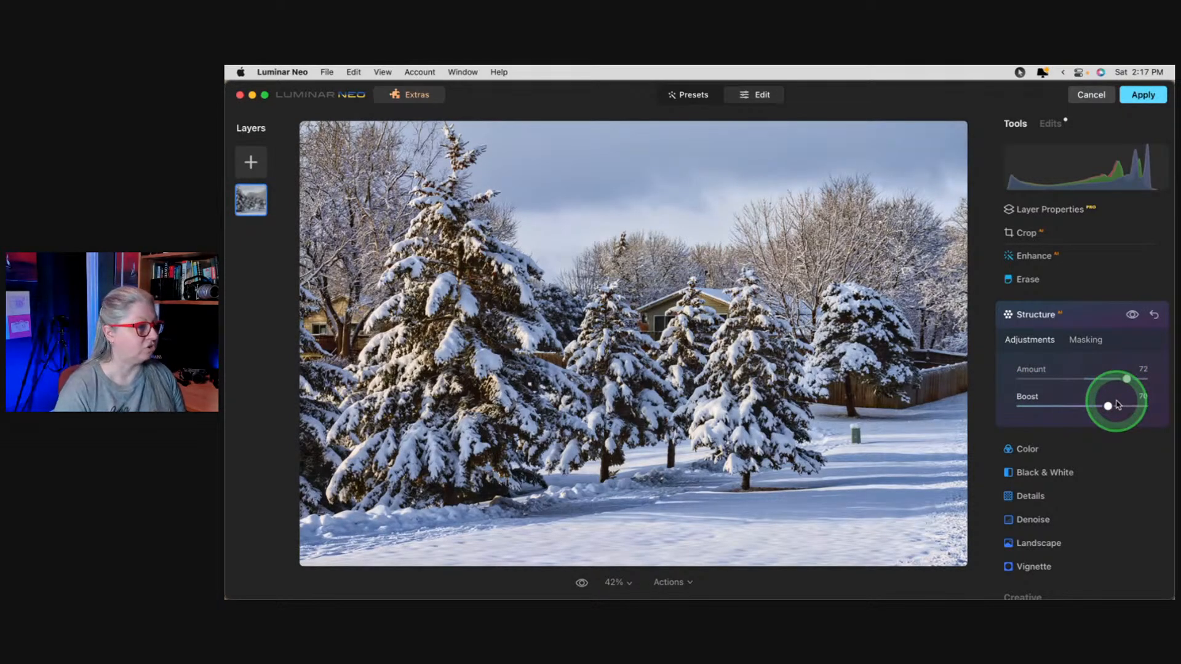
Paint a brush mask over the snow-covered evergreens and the ground beneath them to confine the Structure effect, resizing the brush as needed.
click(1085, 340)
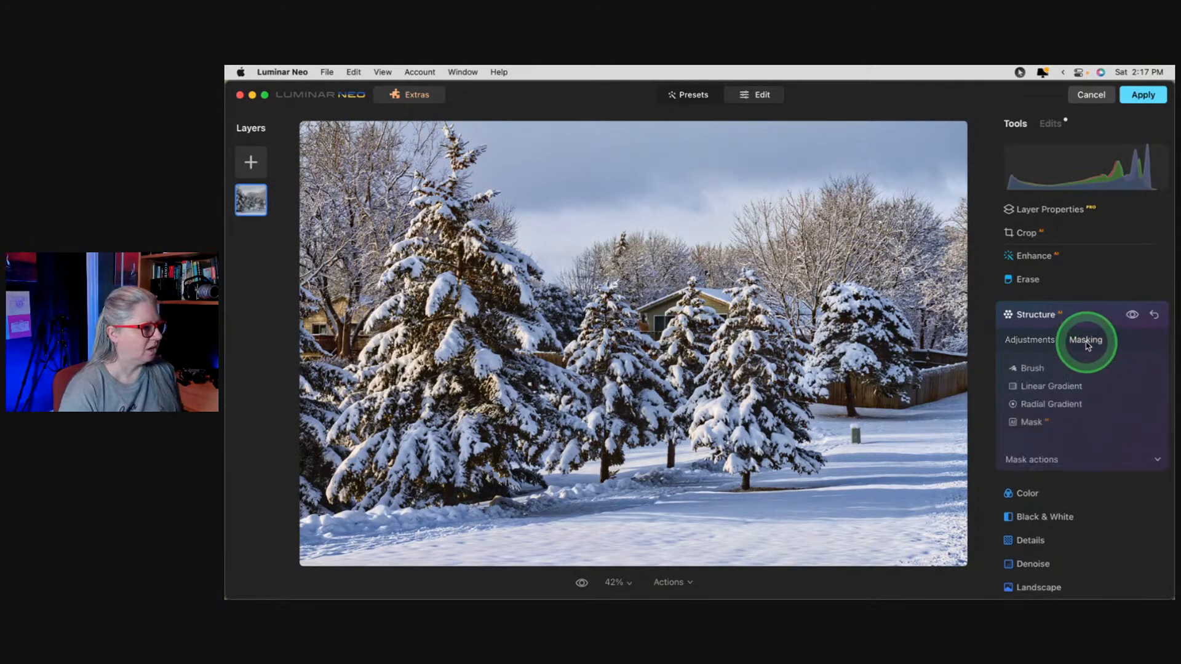
click(1031, 369)
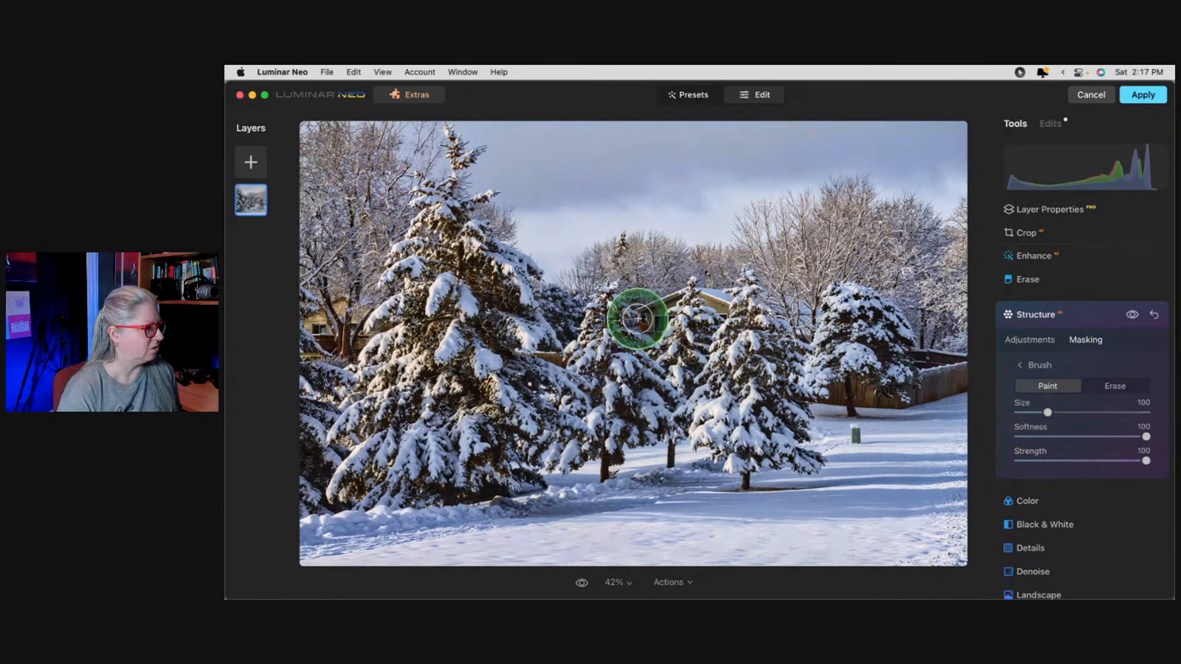
key(bracketright)
key(bracketright)
key(bracketright)
mouse_move(448, 248)
mouse_down()
mouse_move(527, 414)
mouse_move(456, 448)
mouse_move(596, 416)
mouse_move(596, 330)
mouse_move(695, 346)
mouse_move(746, 414)
mouse_move(873, 338)
mouse_move(848, 359)
mouse_move(583, 375)
mouse_up()
key(bracketleft)
key(bracketleft)
key(bracketleft)
mouse_move(657, 473)
mouse_down()
mouse_move(817, 443)
mouse_move(401, 496)
mouse_move(809, 427)
mouse_move(400, 506)
mouse_up()
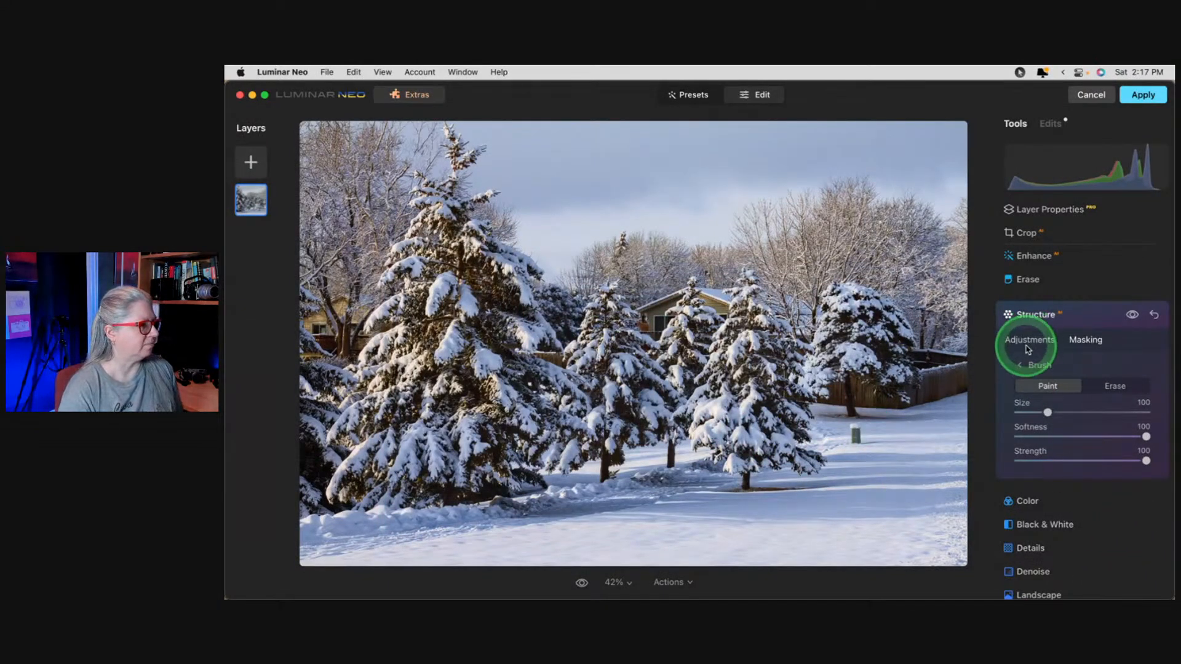
Compare the photo with and without the masked Structure effect, finishing with the effect on and the tool collapsed.
click(1132, 315)
click(1132, 315)
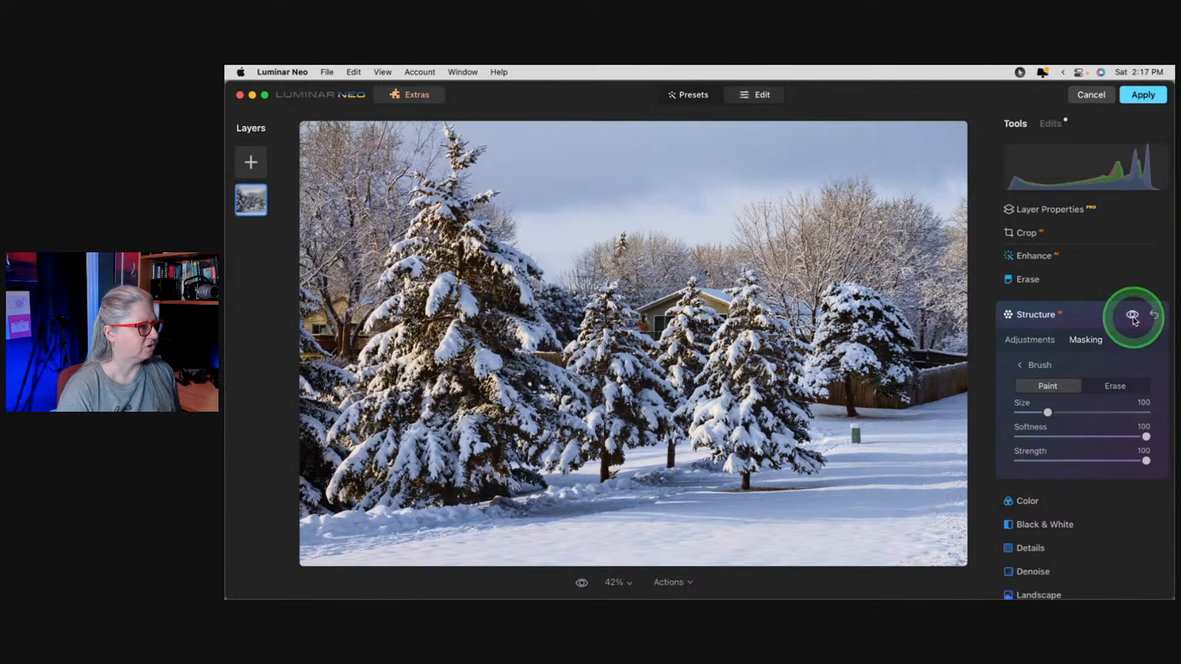
click(1133, 316)
click(1133, 316)
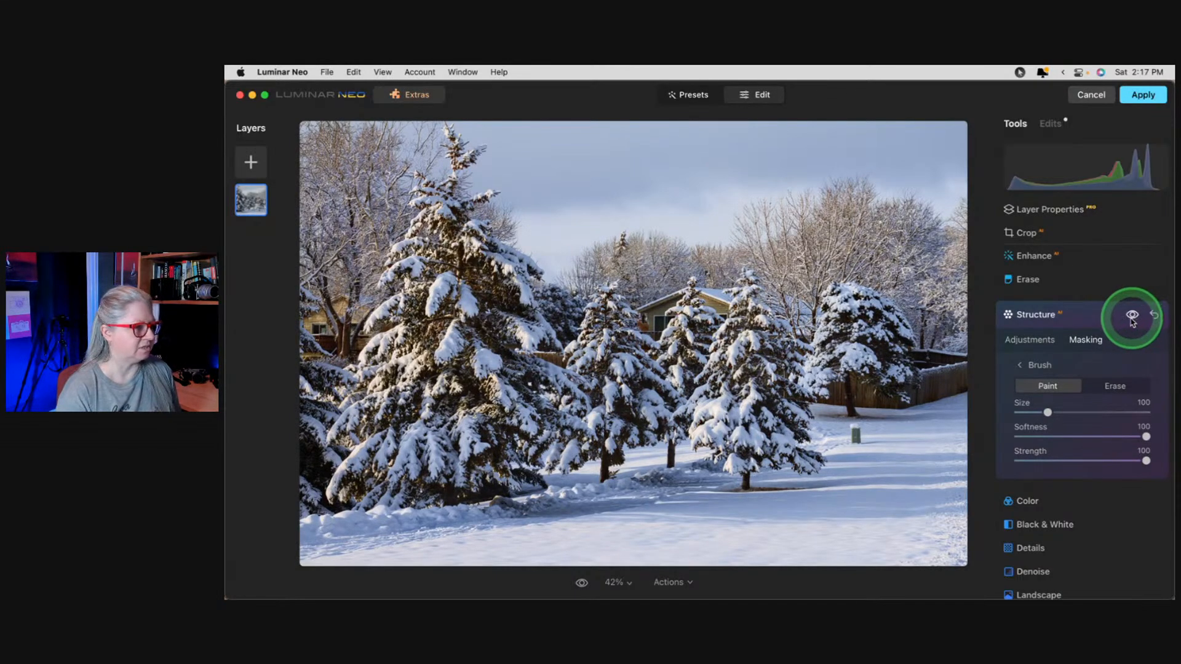
click(1089, 316)
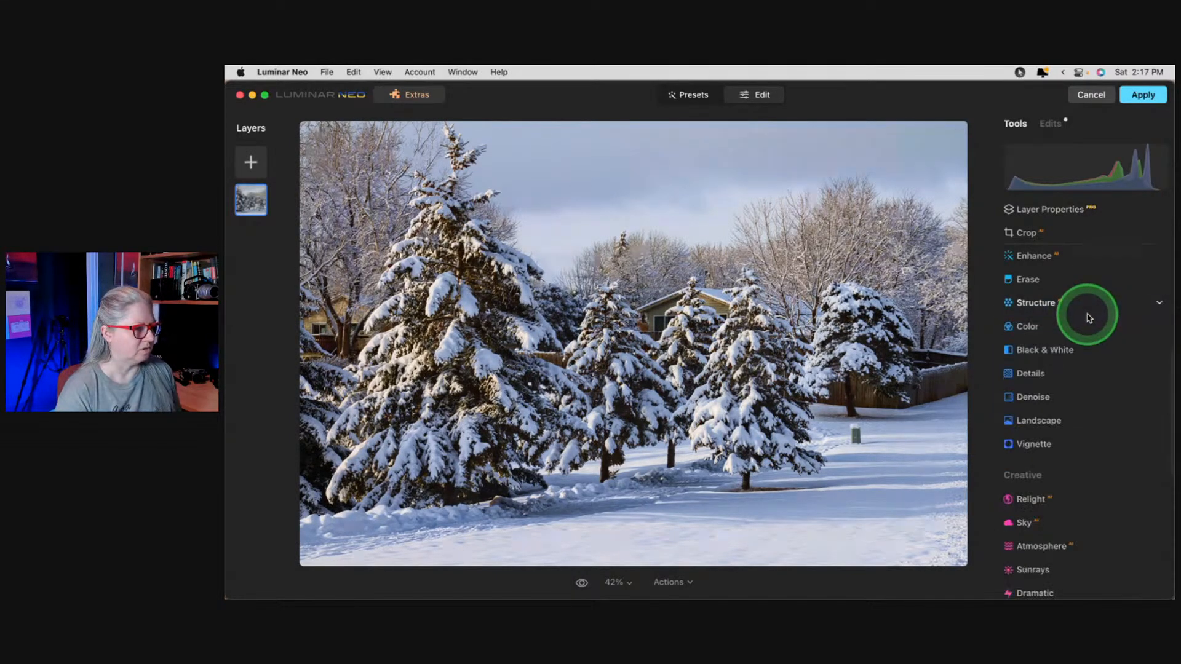
Erase the small utility box standing in the snow near the fence, using an eraser size of 20.
click(1027, 279)
key(z)
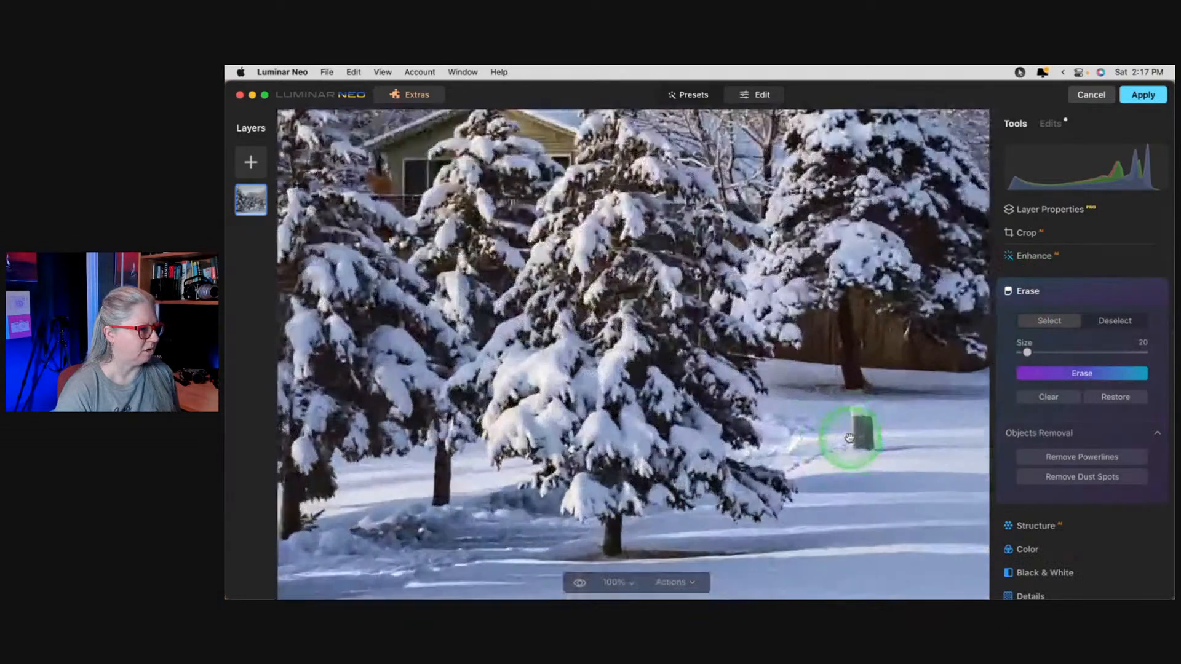
mouse_move(860, 410)
mouse_down()
mouse_move(879, 430)
mouse_move(878, 451)
mouse_move(856, 447)
mouse_up()
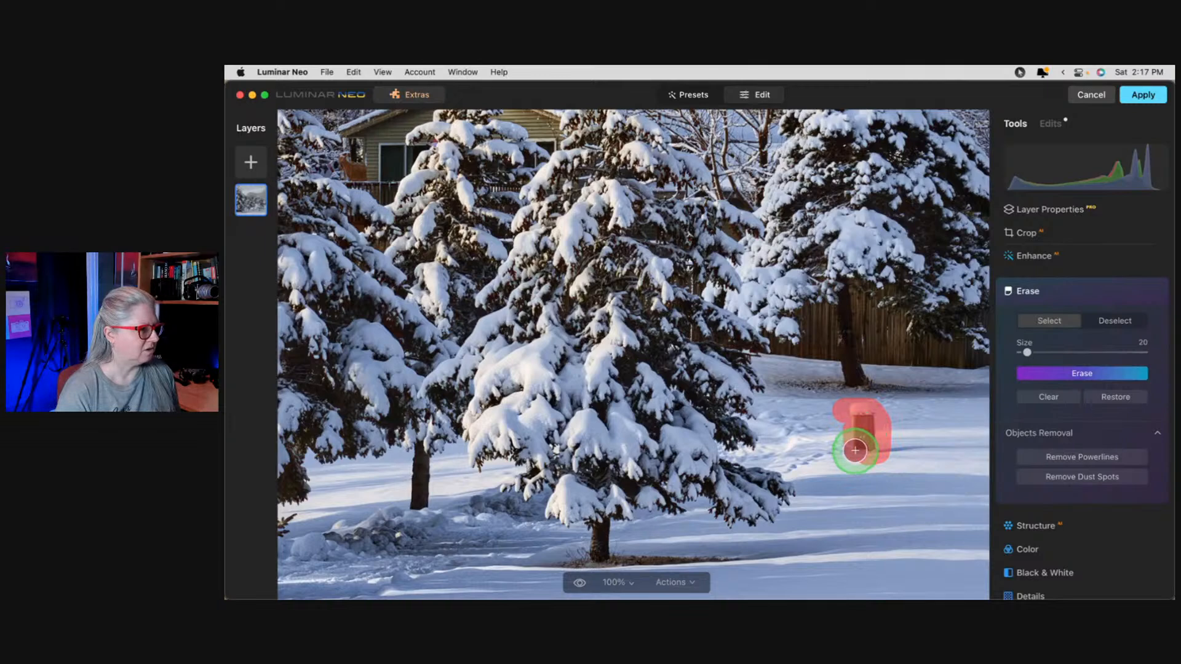
click(1036, 373)
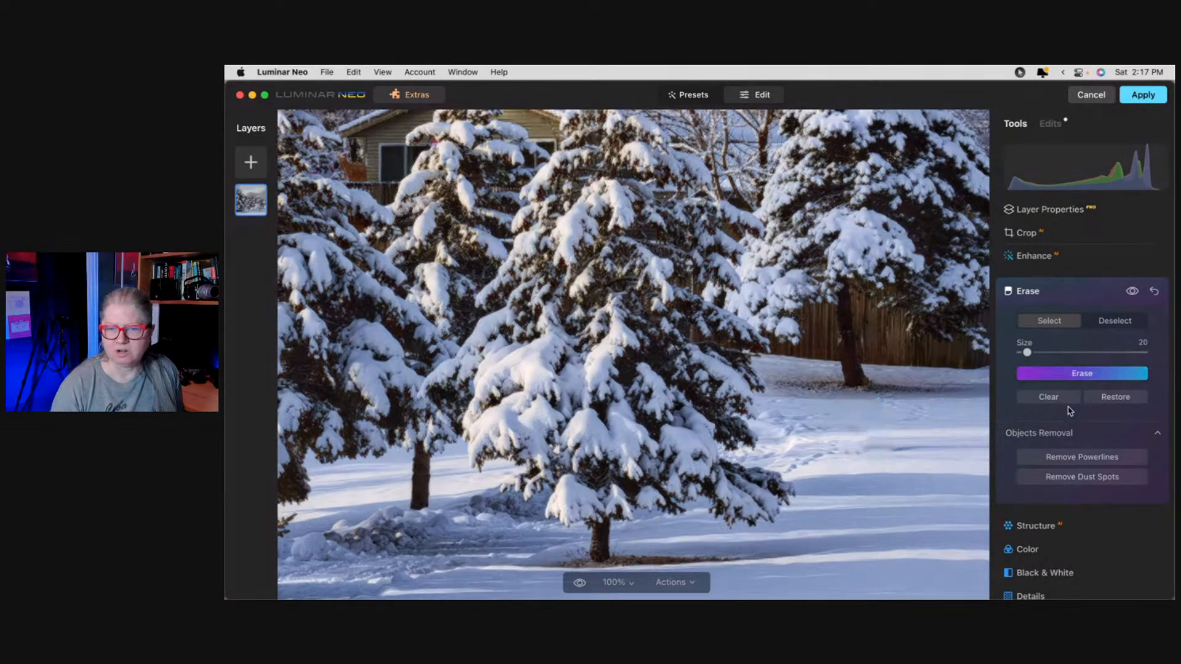
Erase the leftover shadow on the snow where the utility box stood.
drag(932, 448, 856, 449)
click(1066, 403)
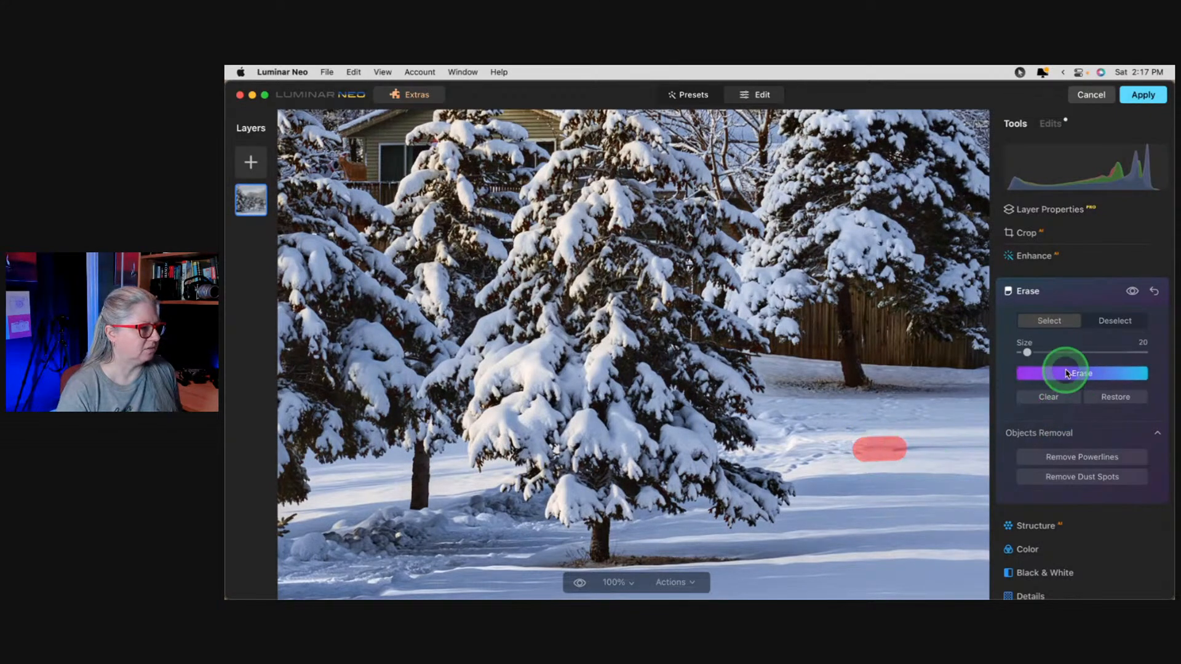
click(1071, 374)
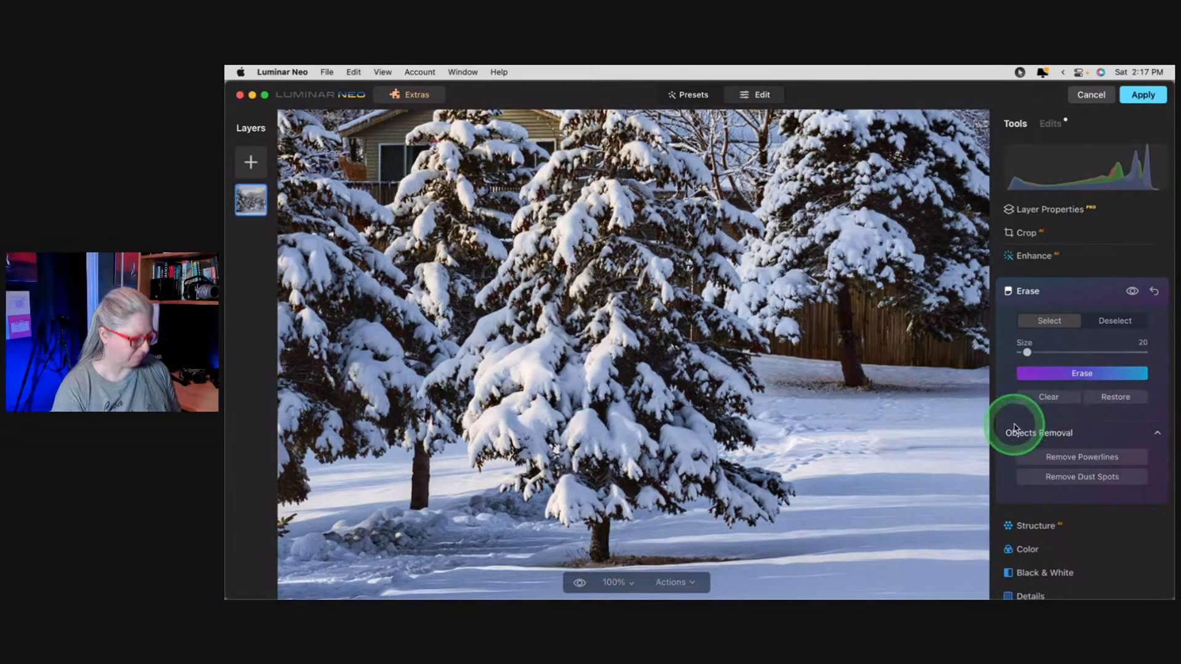
Erase the small leftover mark on the open snow with an eraser size of 10 and close the Erase tool.
key(bracketleft)
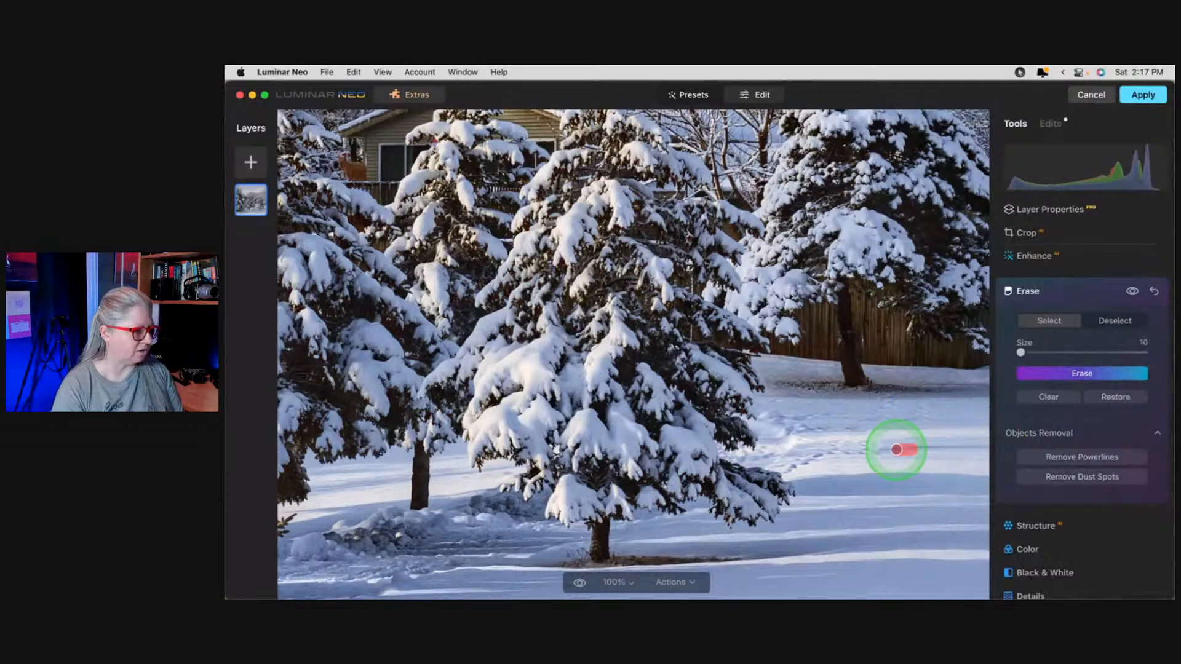
click(1049, 374)
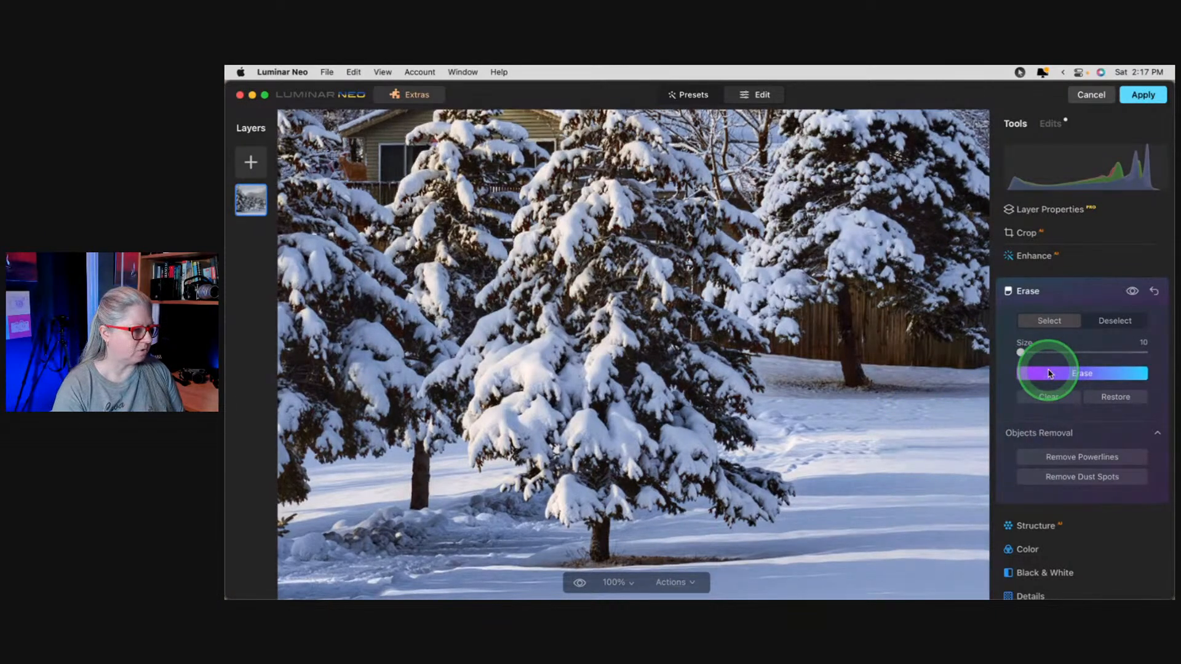
click(1090, 290)
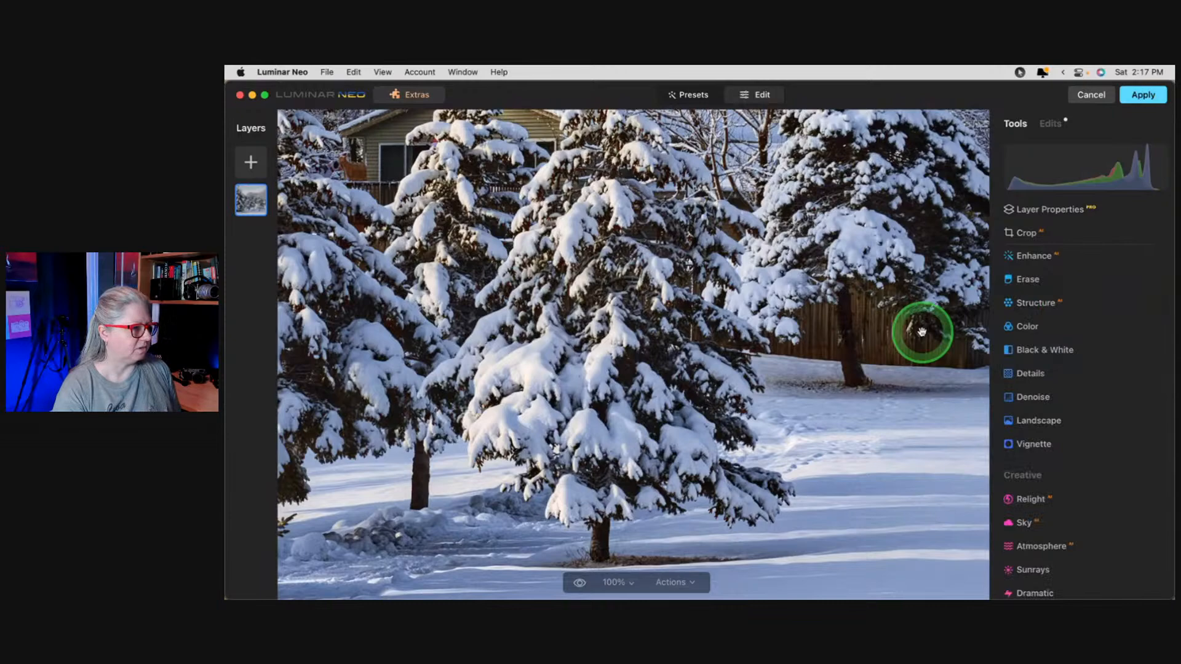
click(939, 397)
Try a Glow of type Orton Effect at amount 47 and expand its advanced settings.
click(1094, 405)
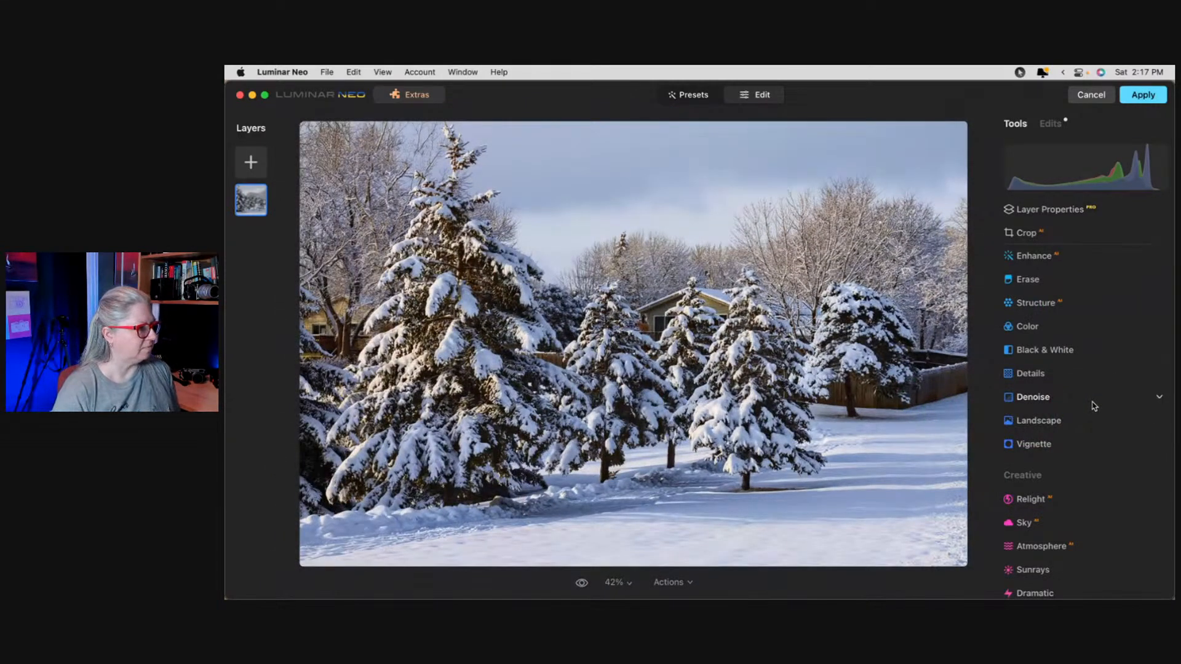
scroll(1095, 404, down, 10)
click(1042, 308)
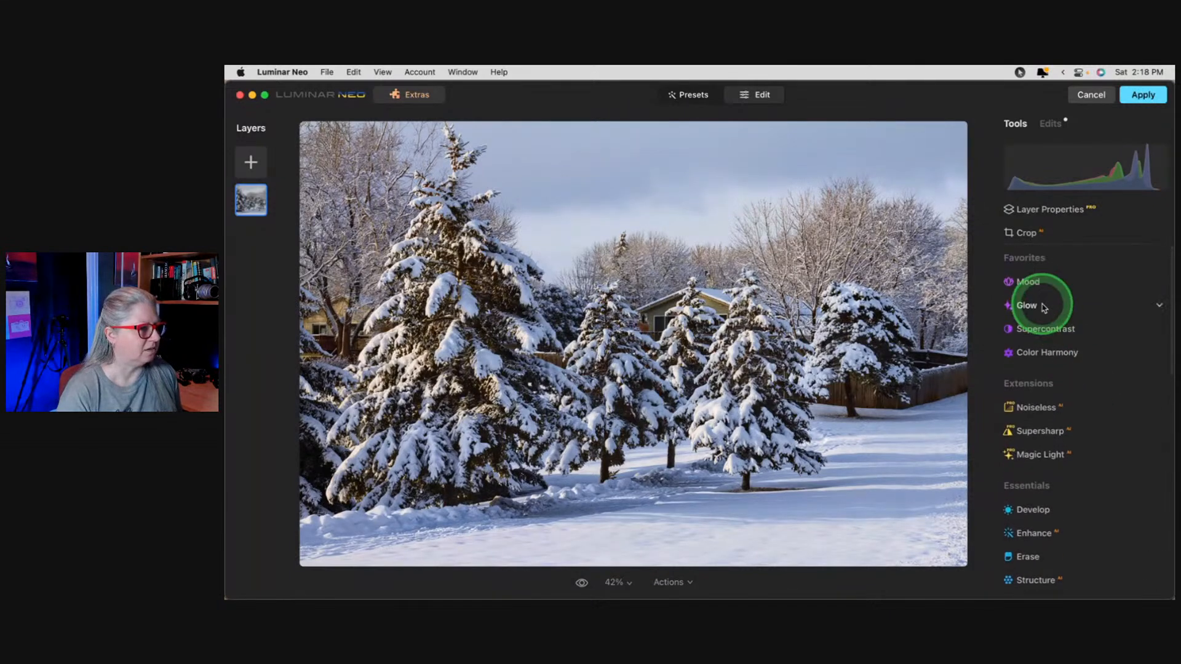
click(1055, 372)
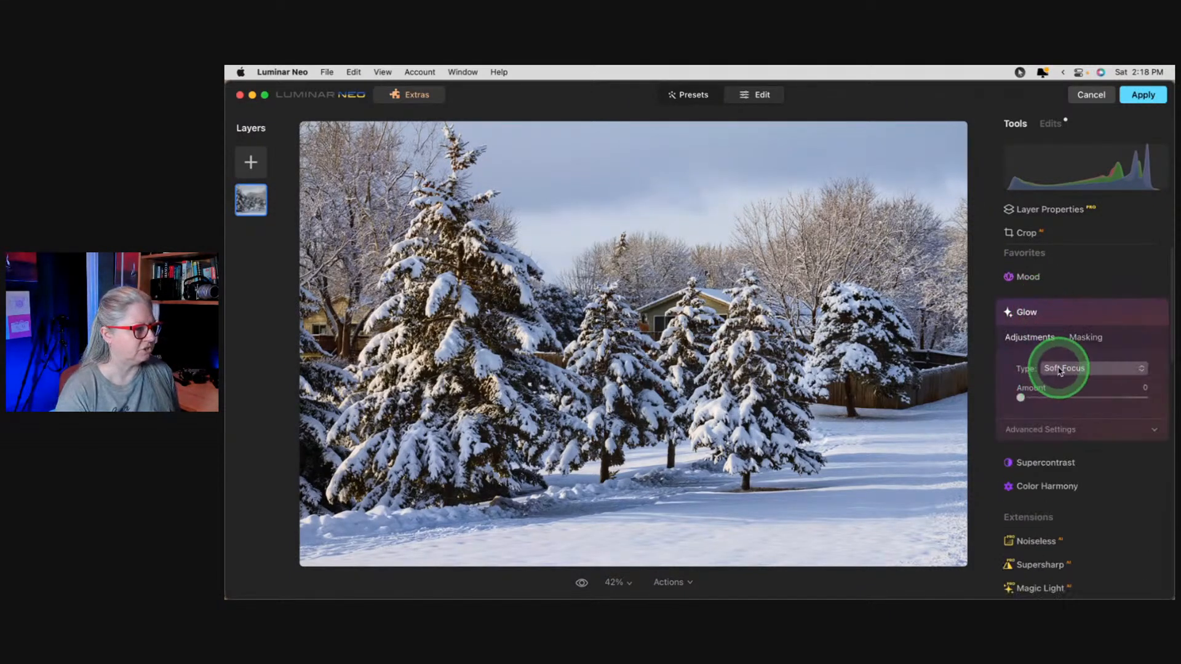
click(1059, 370)
click(1065, 413)
drag(1021, 397, 1079, 398)
click(1059, 430)
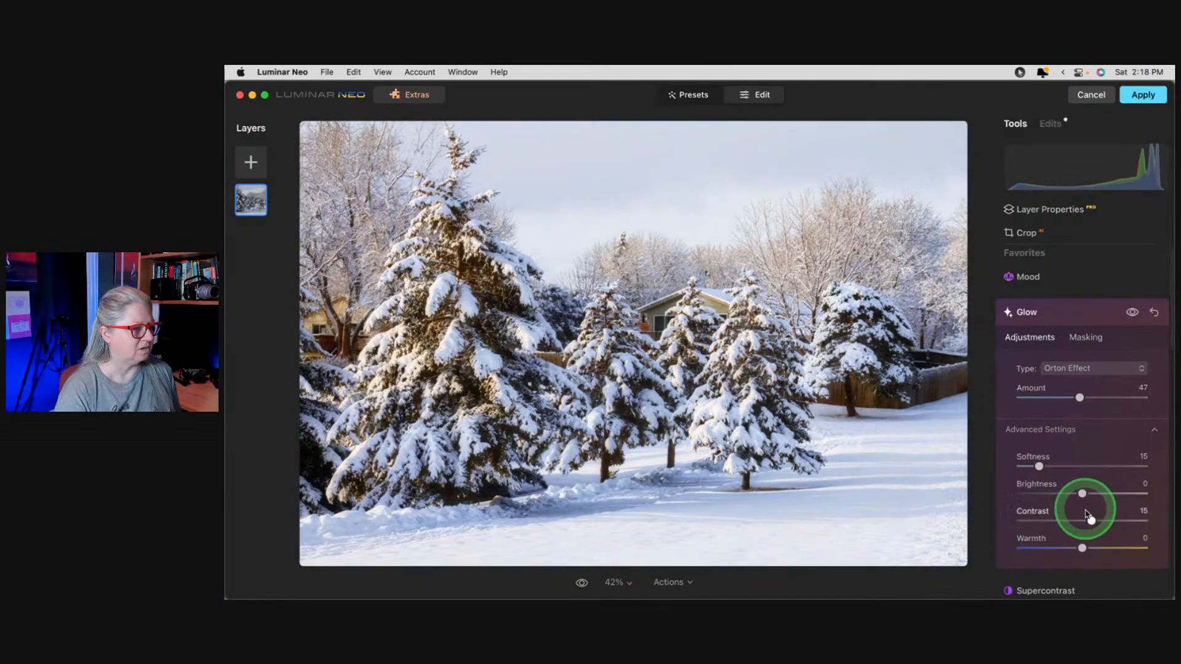
Set Glow's brightness to -65, contrast to -11 and amount to 39, and switch its type to Orton Effect Soft.
drag(1082, 493, 1075, 520)
mouse_move(1079, 398)
mouse_down()
mouse_move(1035, 397)
mouse_move(1141, 397)
mouse_move(1026, 398)
mouse_move(1067, 382)
mouse_up()
click(1067, 368)
click(1067, 428)
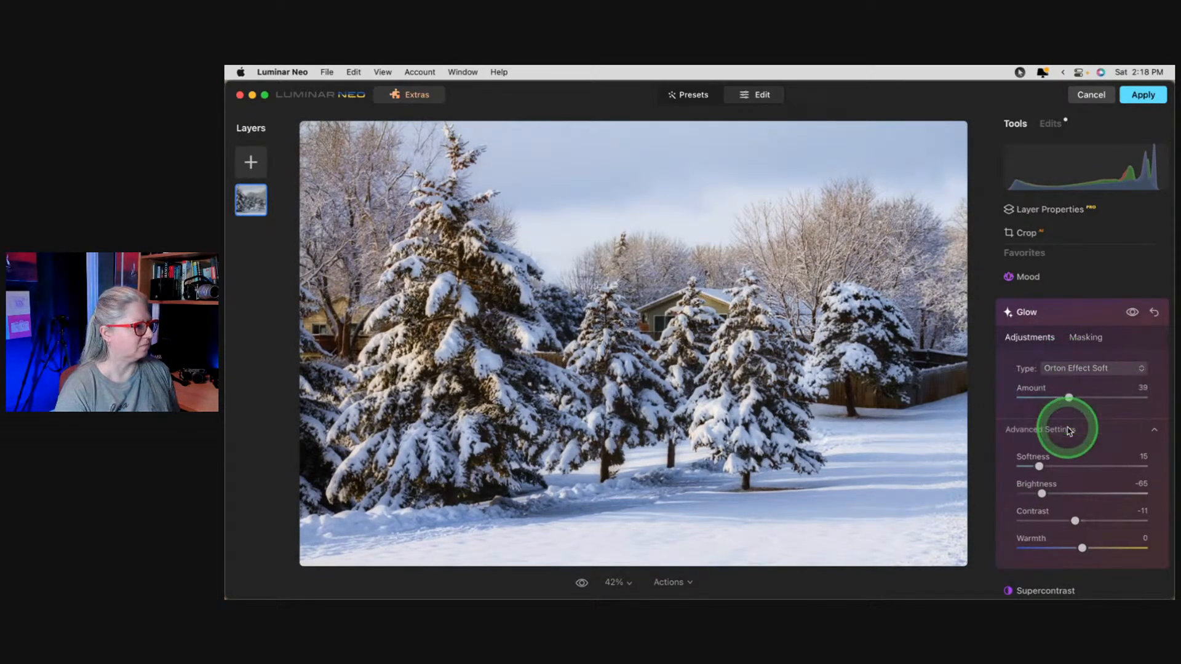
Switch the Glow effect's type to Glow with amount 74 and brightness -57, and collapse the tool.
click(1051, 369)
click(1064, 397)
drag(1064, 397, 1112, 398)
mouse_move(1041, 493)
mouse_down()
mouse_move(1141, 493)
mouse_move(1047, 493)
mouse_up()
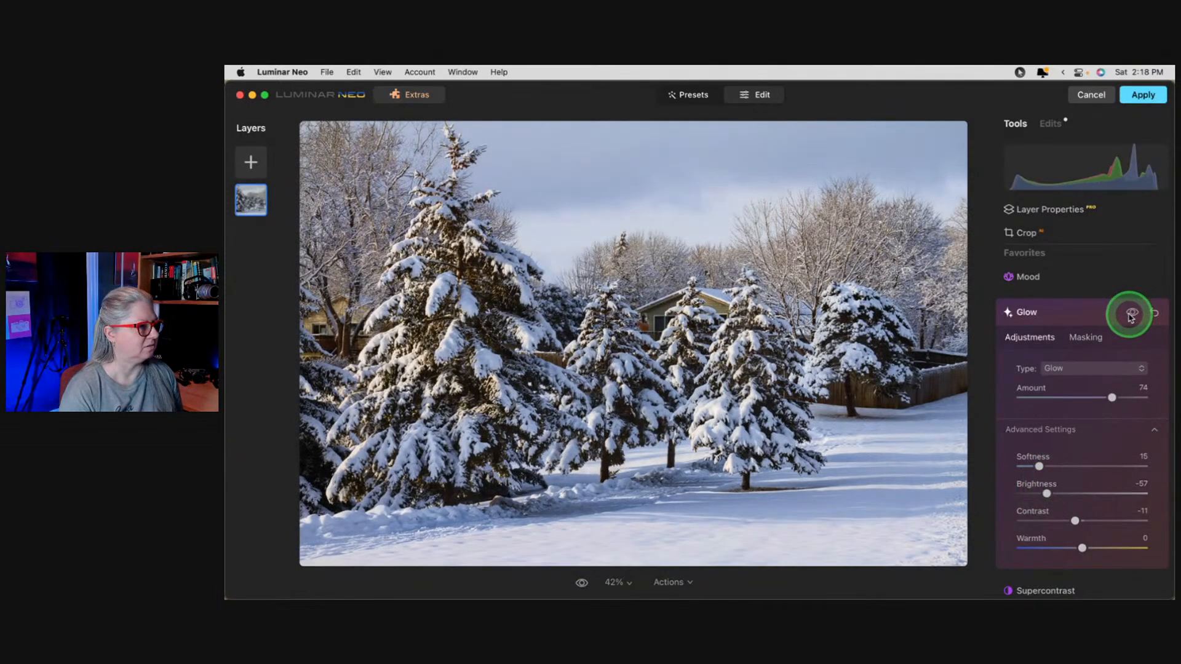
click(1063, 312)
Try the Atmosphere effect in Fog mode at amount 67 and in Layered Fog mode with depth 26.
scroll(1066, 319, down, 10)
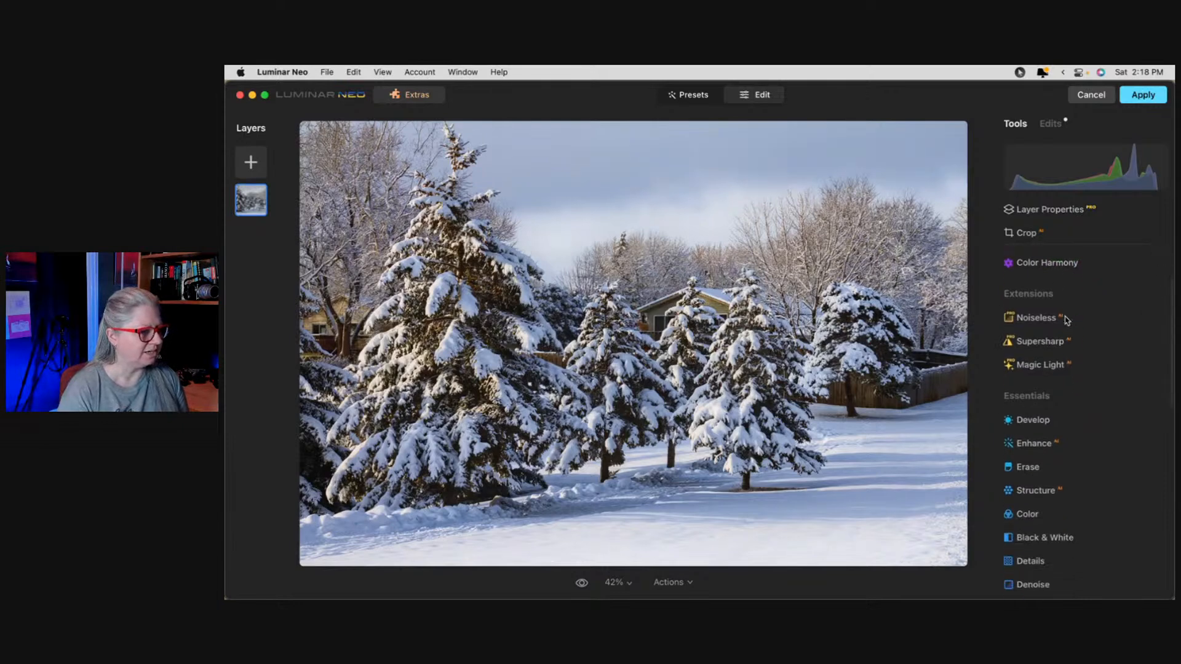
scroll(1066, 319, down, 4)
click(1036, 415)
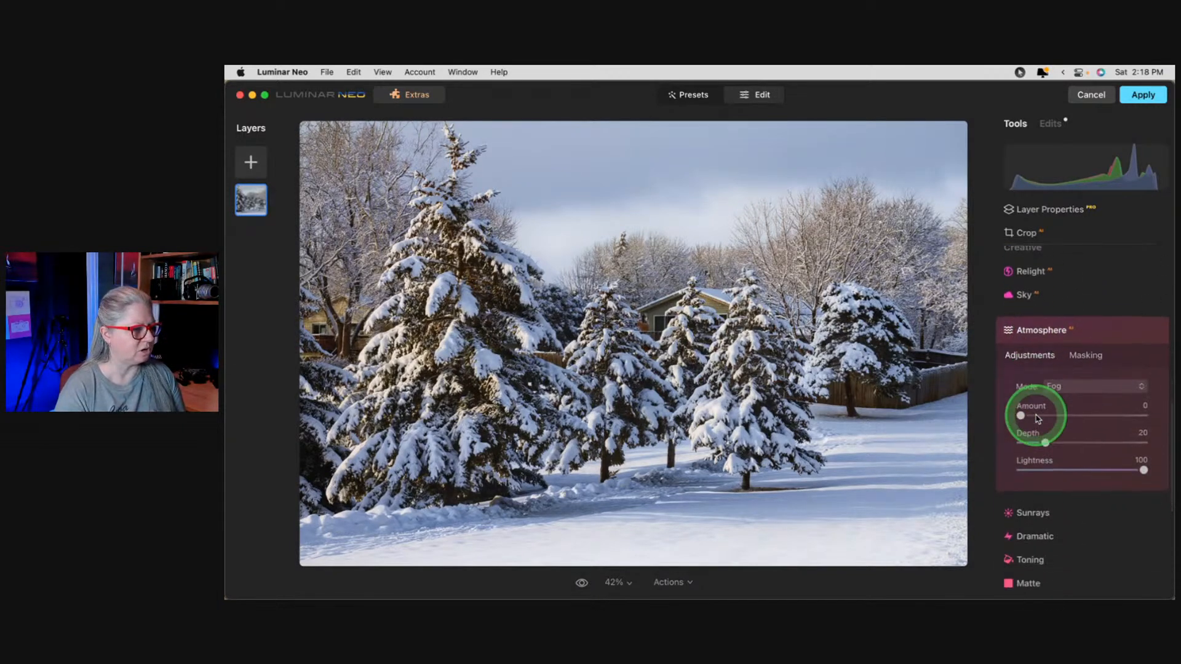
drag(1022, 390, 1105, 390)
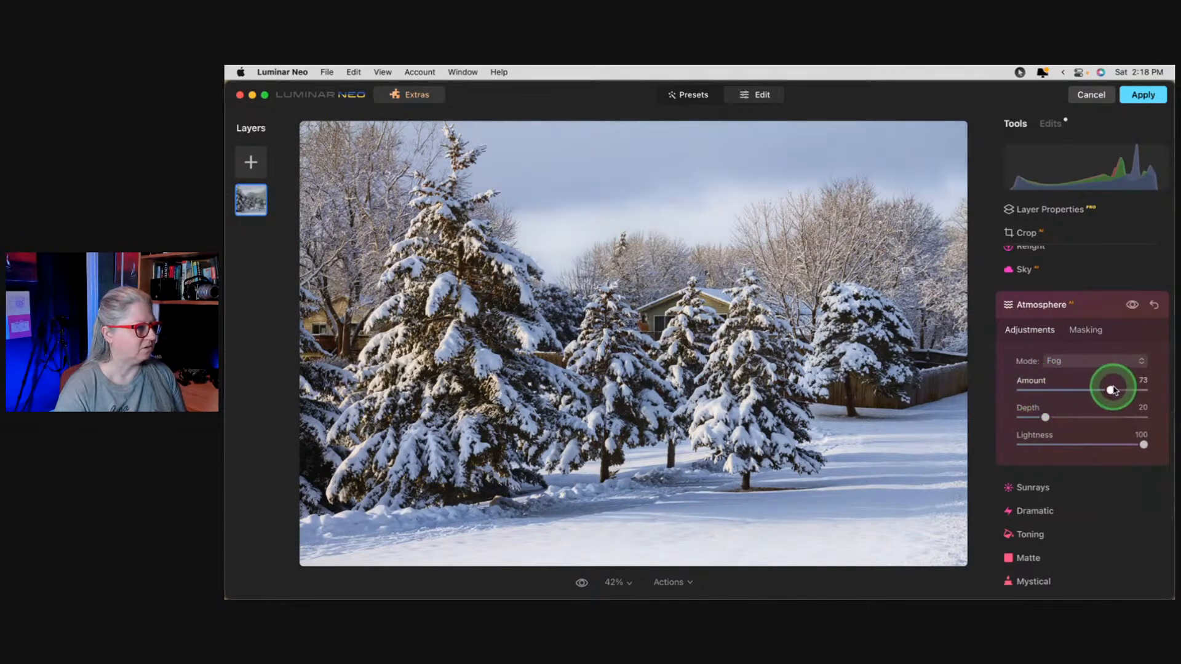
click(1071, 367)
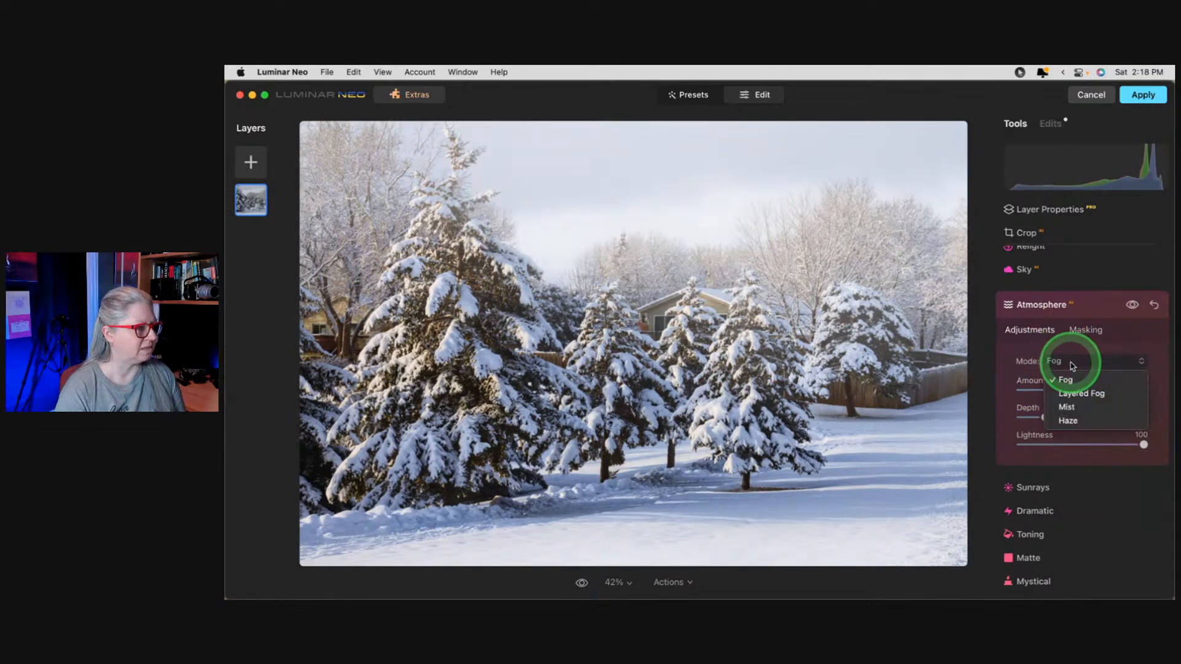
click(1068, 395)
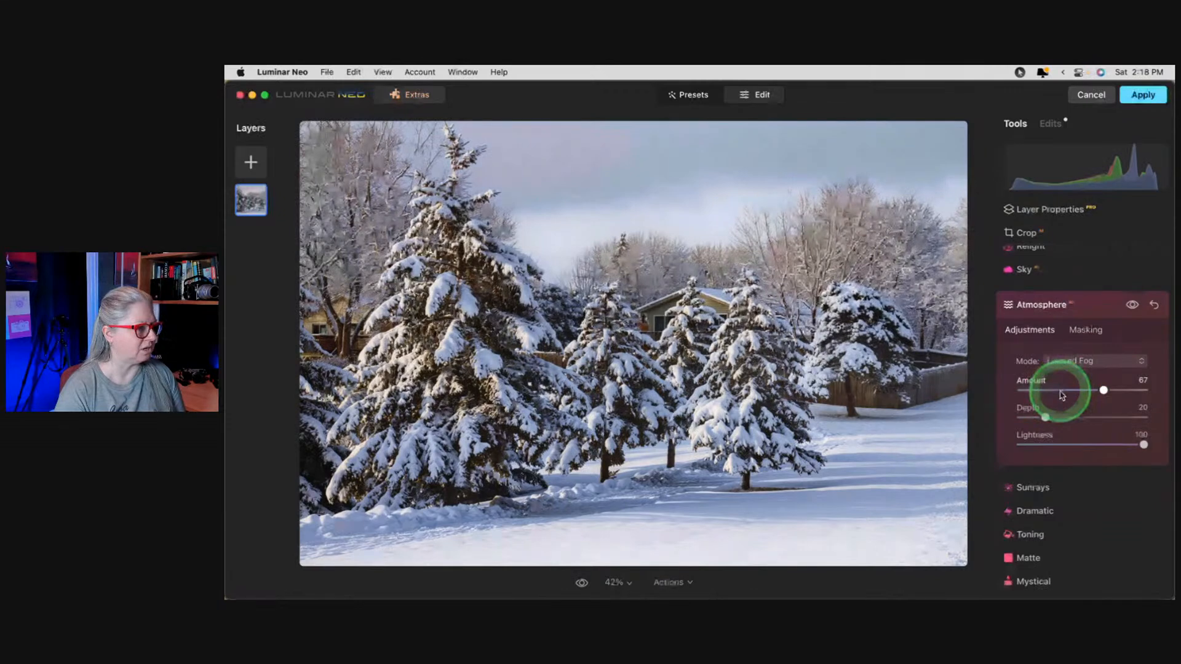
mouse_move(1045, 417)
mouse_down()
mouse_move(1134, 417)
mouse_move(1023, 417)
mouse_move(1068, 417)
mouse_move(1051, 418)
mouse_up()
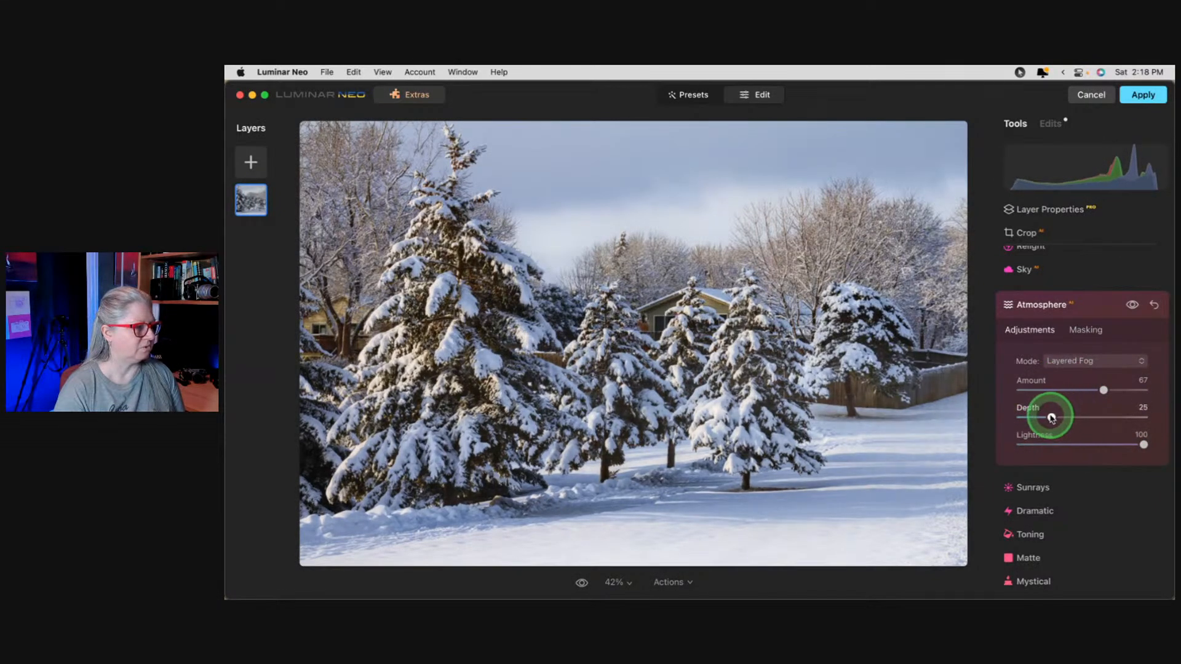
Try Atmosphere's Mist mode and its Haze mode with depth 31, and collapse the tool.
click(1067, 362)
click(1066, 407)
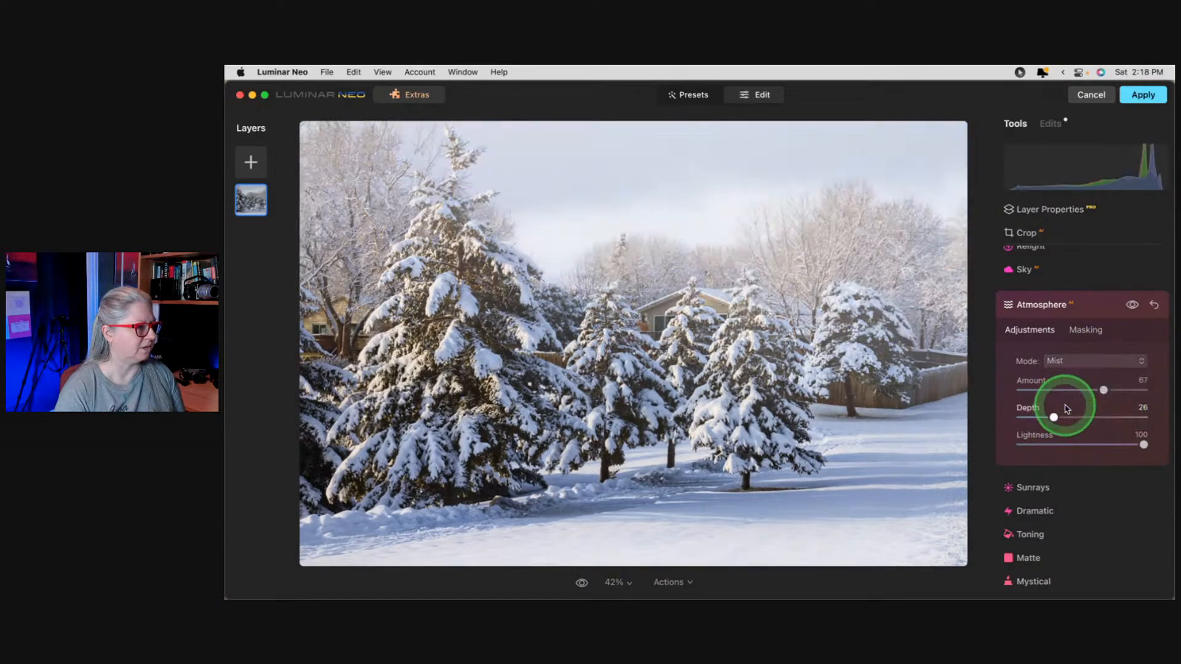
mouse_move(1052, 417)
mouse_down()
mouse_move(1124, 419)
mouse_move(1046, 417)
mouse_up()
click(1063, 361)
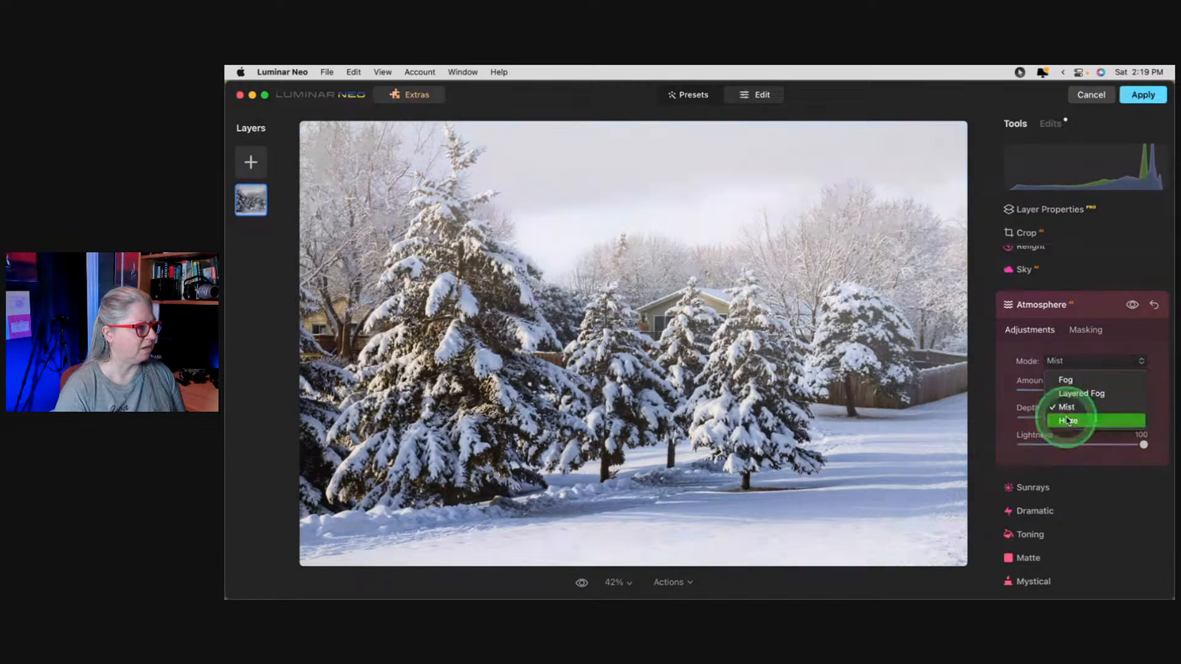
click(1066, 421)
mouse_move(1047, 417)
mouse_down()
mouse_move(1120, 417)
mouse_move(1039, 417)
mouse_move(1059, 416)
mouse_up()
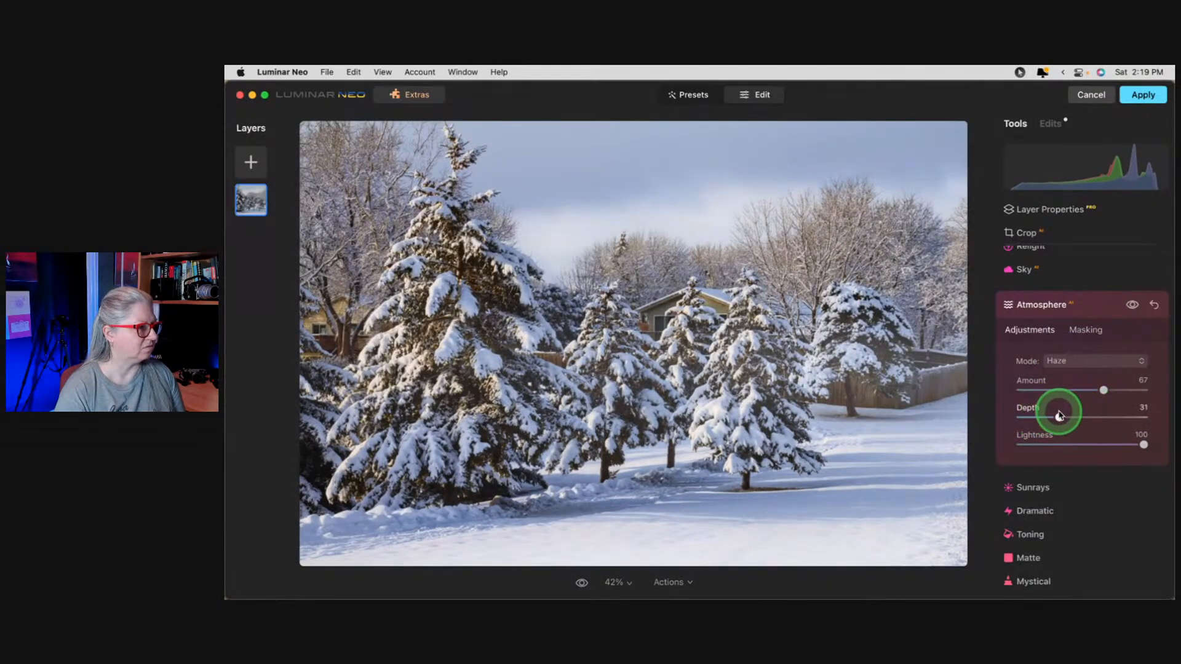
click(1094, 311)
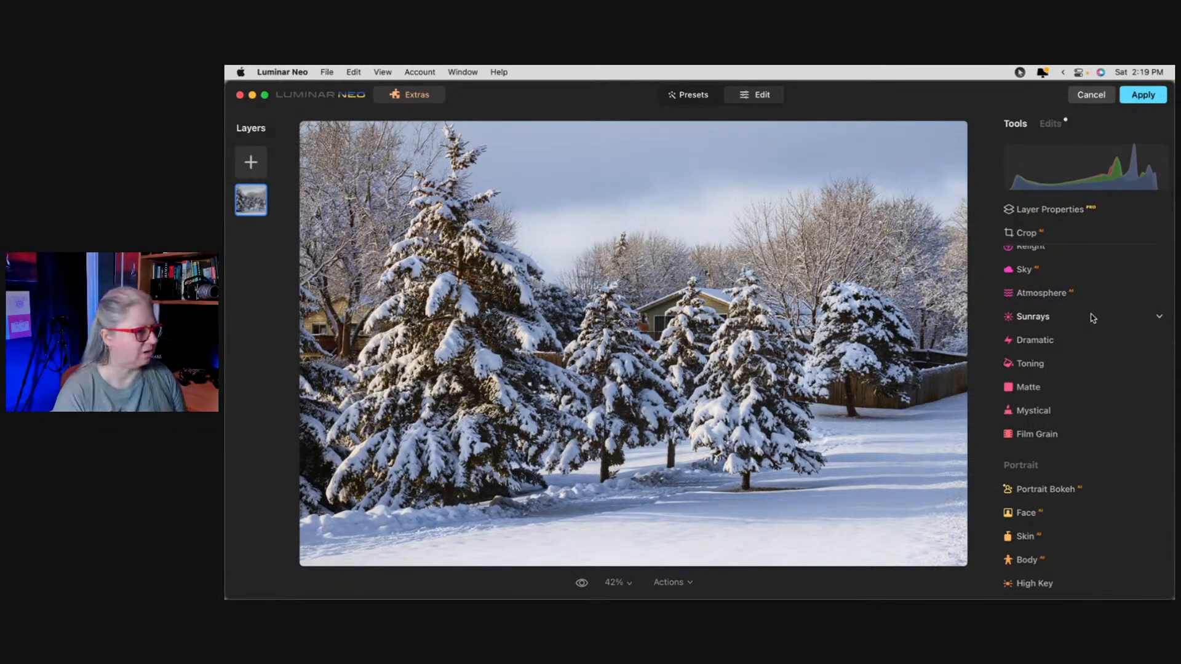
Add a light Mystical effect to the photo and apply all edits to send it back to Lightroom Classic.
scroll(1083, 332, down, 1)
click(1047, 391)
drag(1021, 466, 1050, 464)
click(1063, 407)
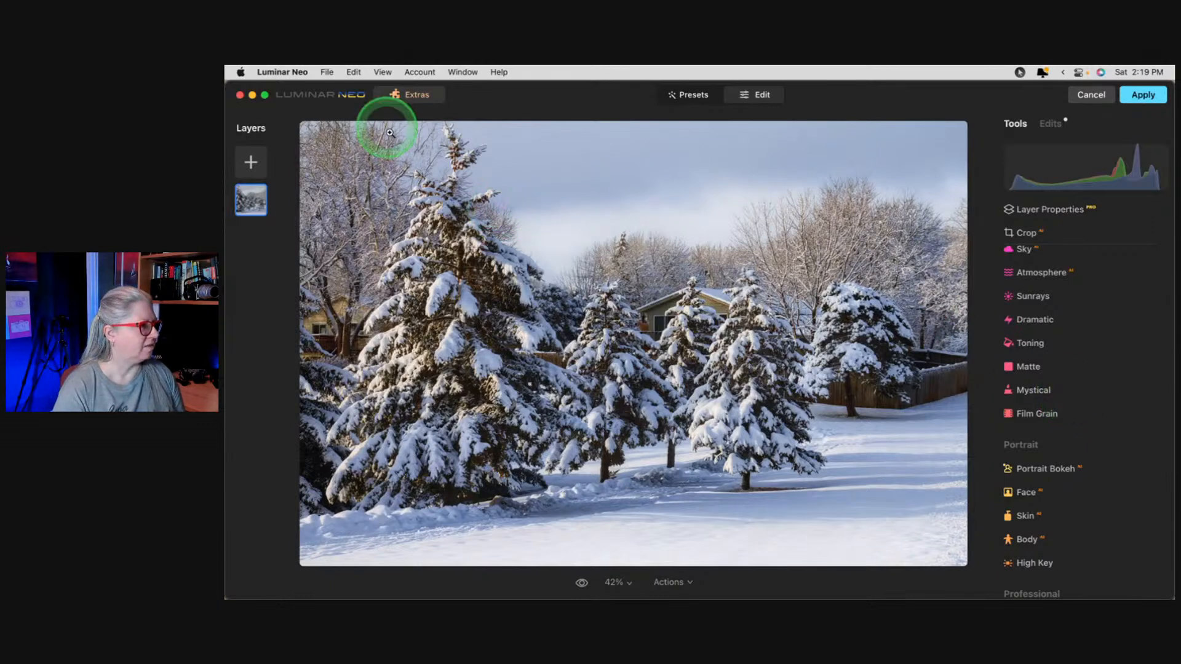
click(1143, 96)
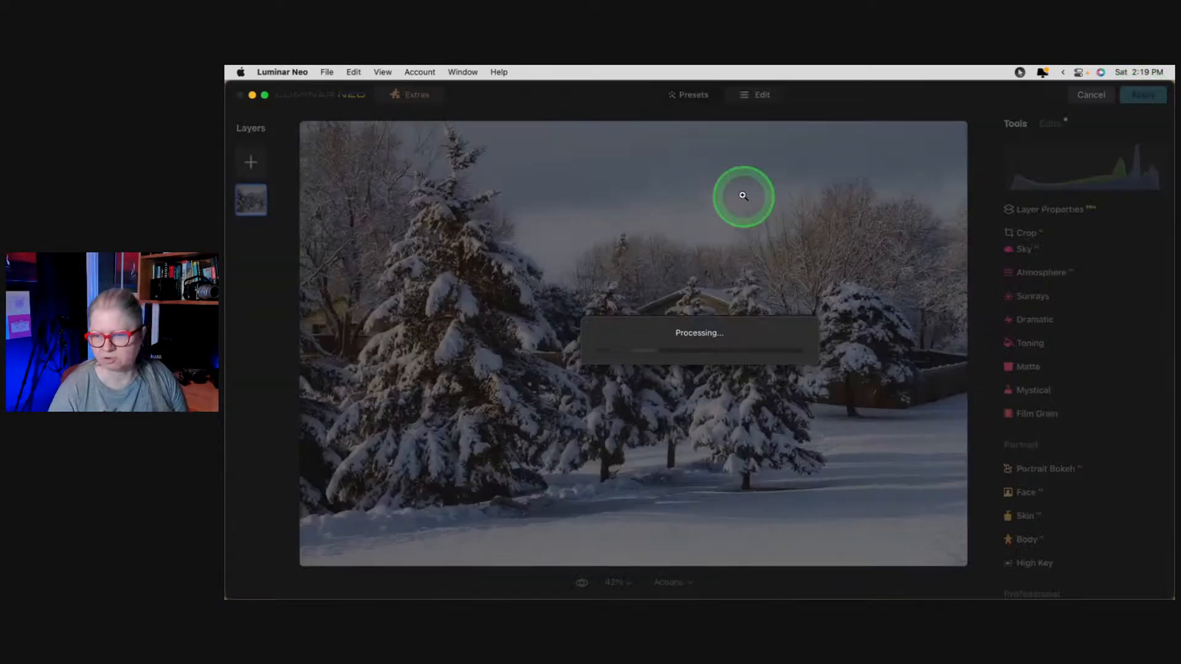
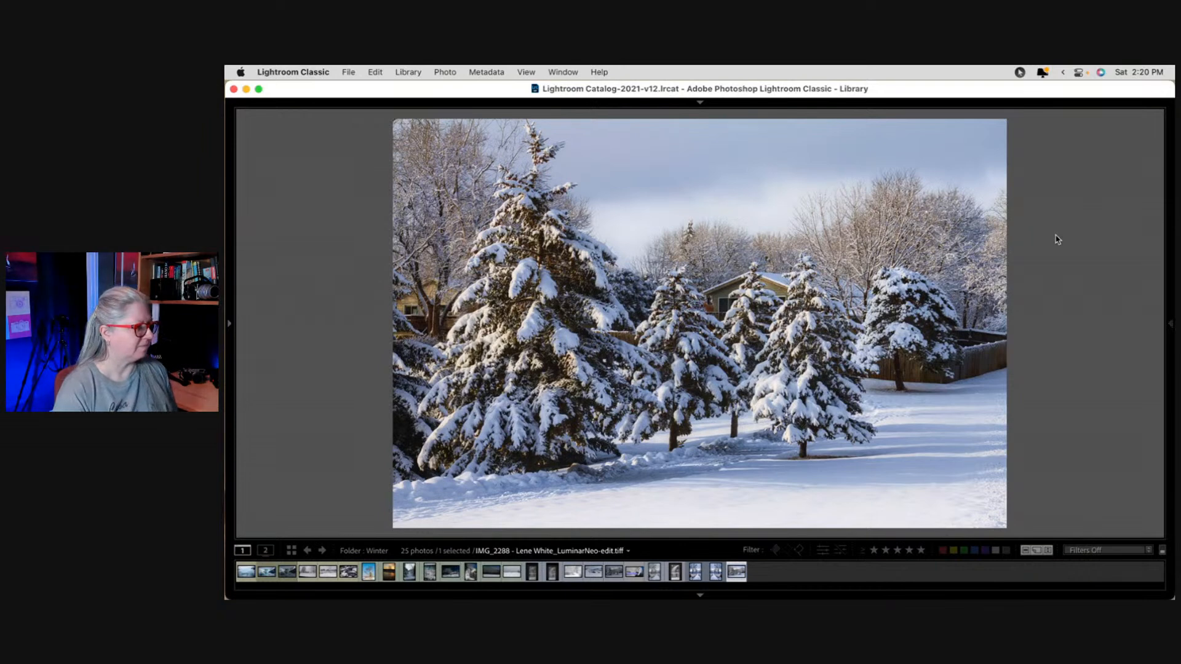
Move the edited evergreen TIFF beside its original in the Library grid and compare the two versions enlarged.
key(g)
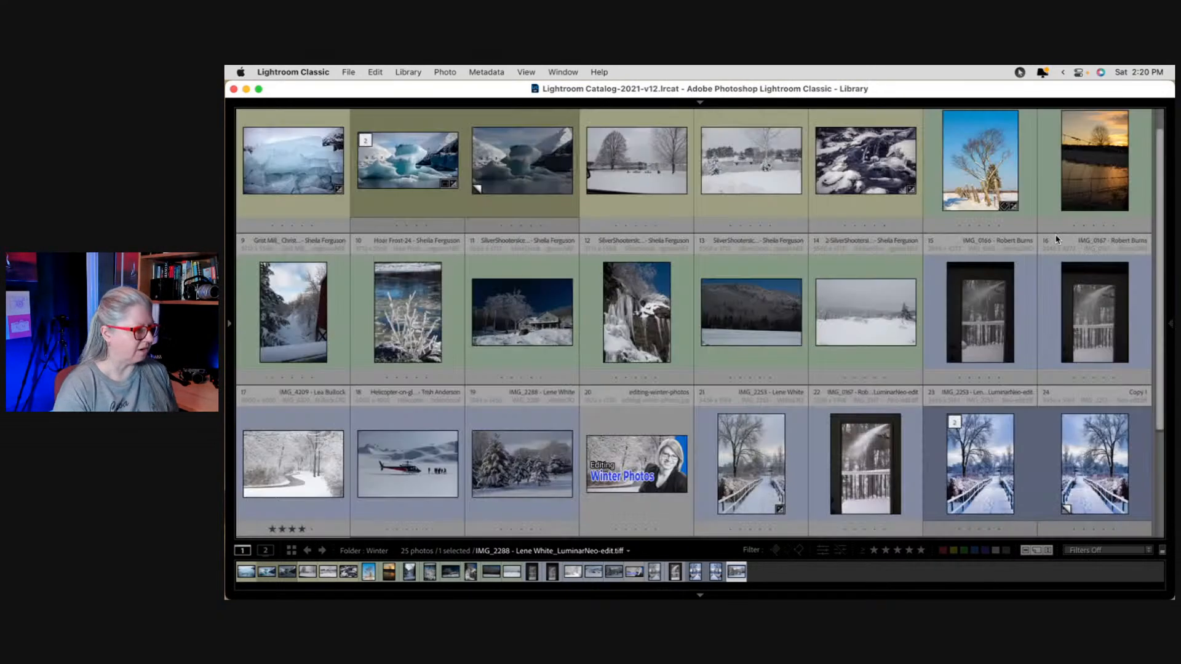
drag(296, 465, 522, 322)
double_click(527, 324)
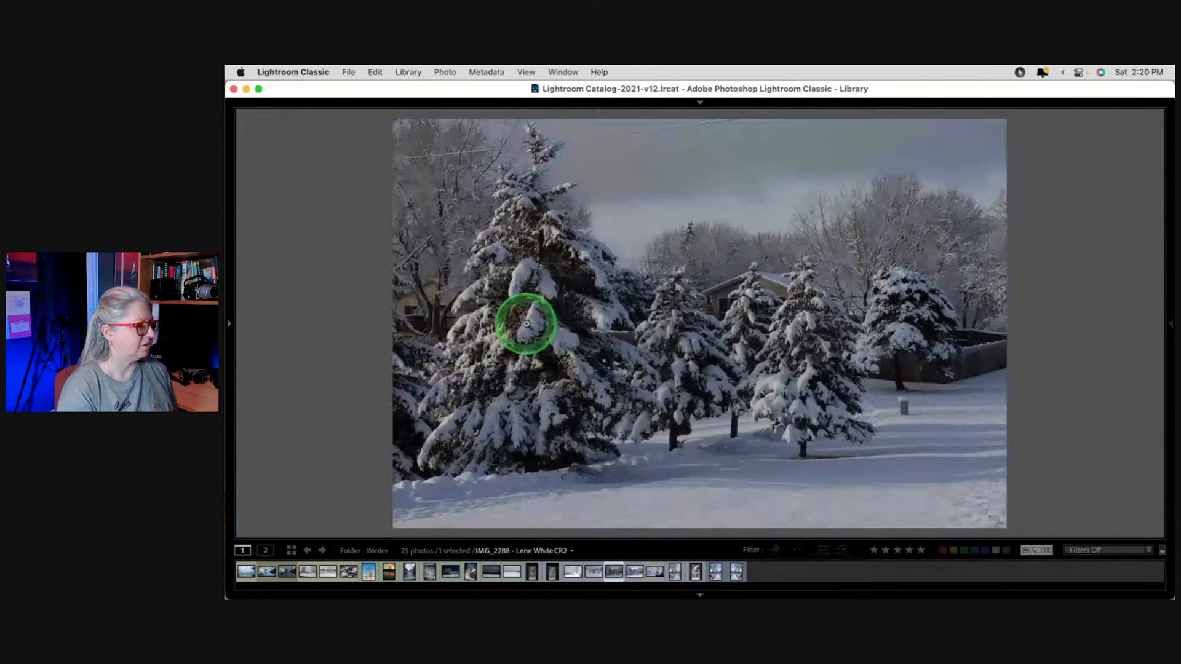
key(Right)
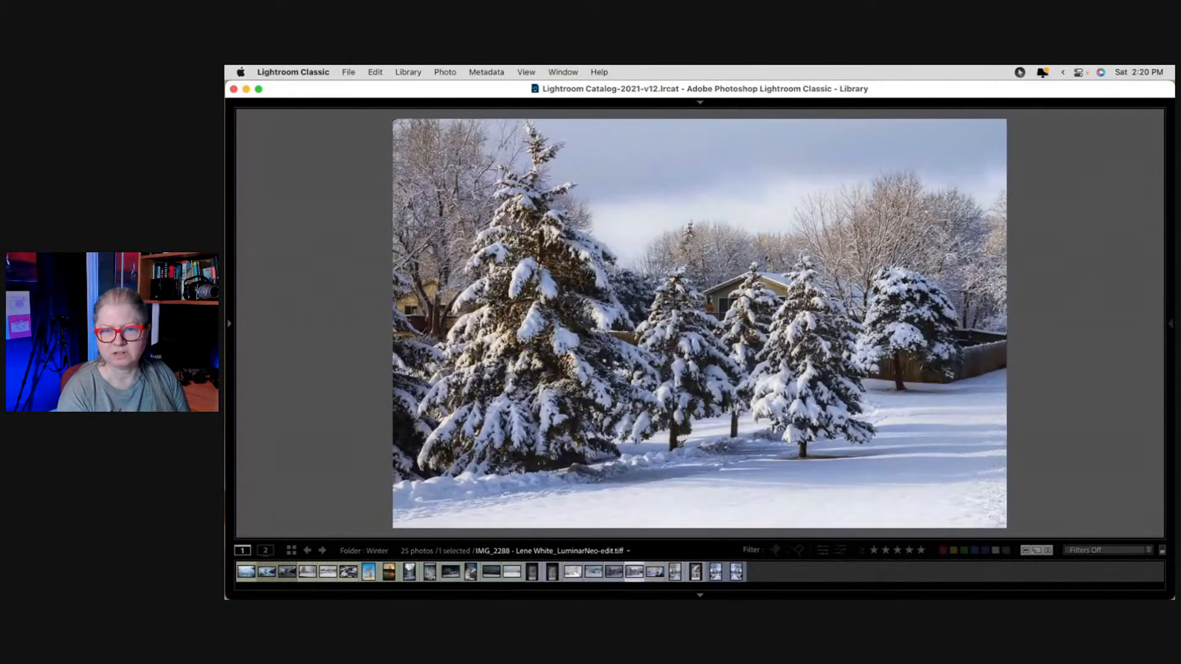
key(Right)
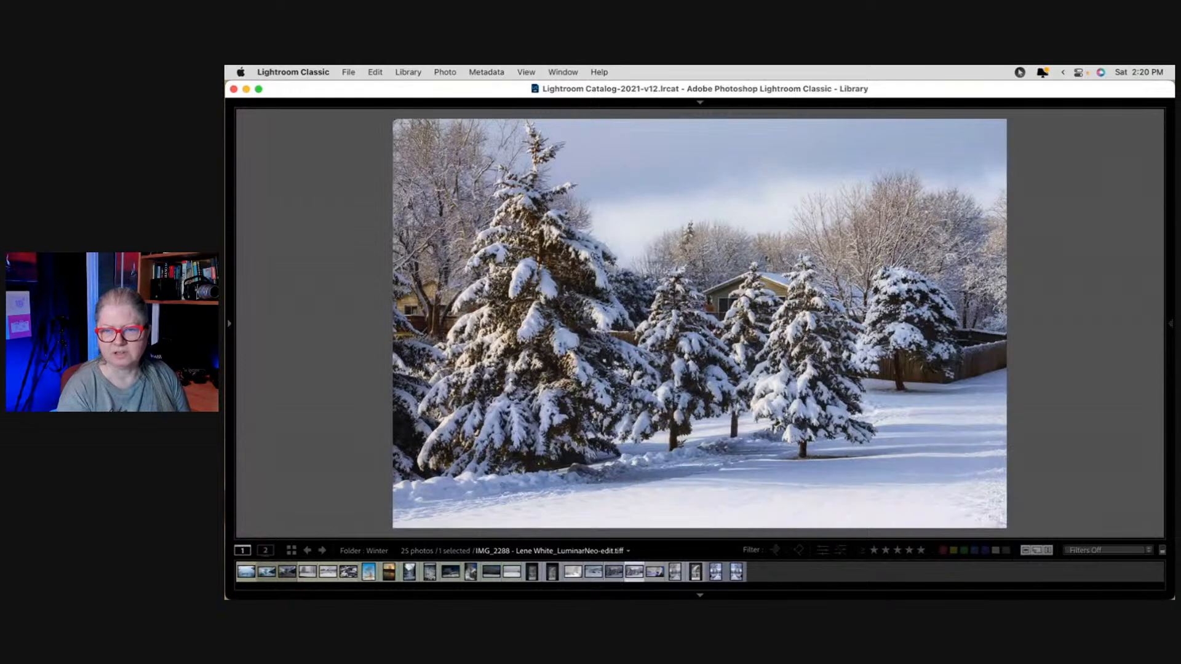
key(Right)
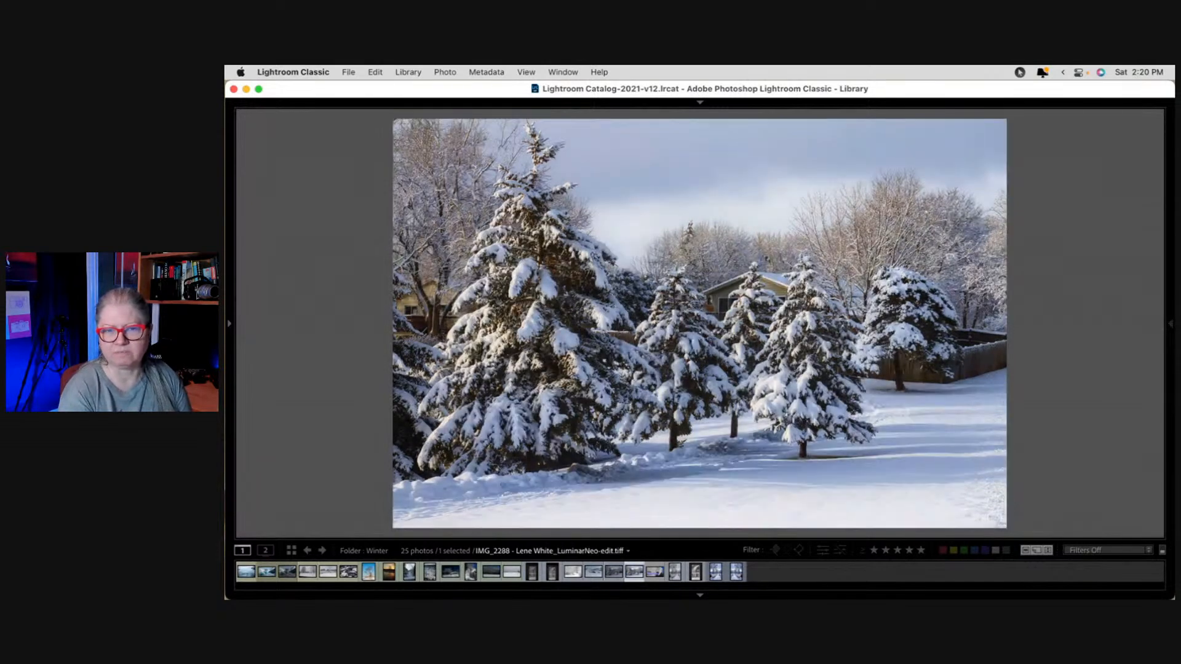
key(g)
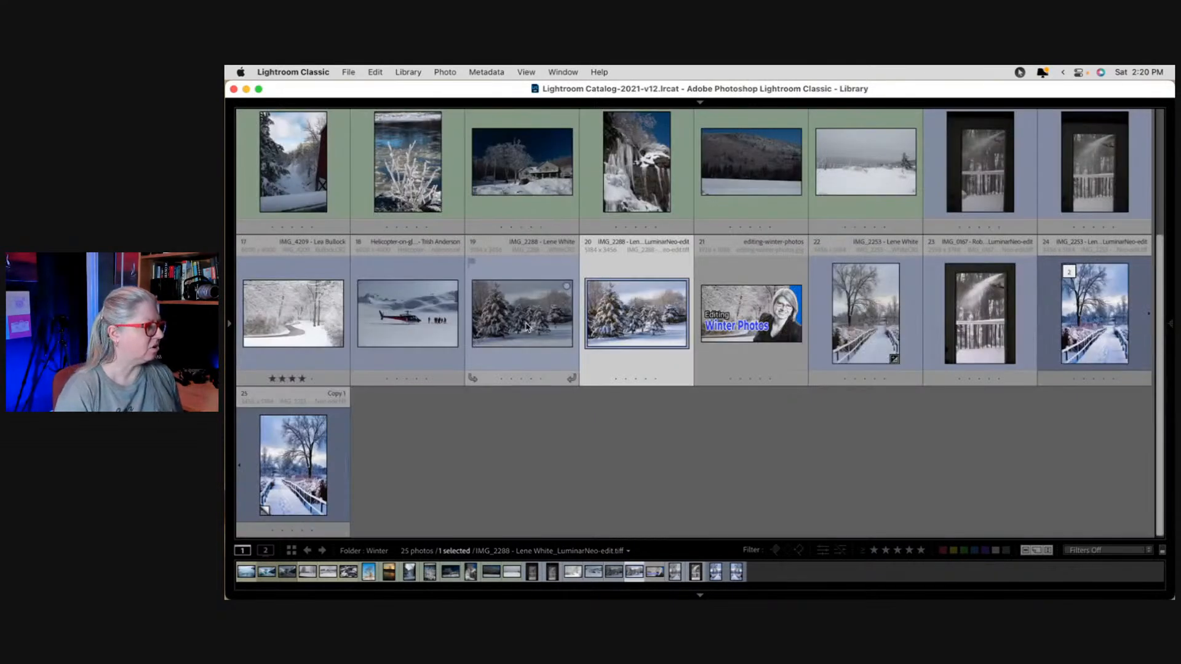
Give the Red label to both evergreen photos, the three snowy footbridge photos and the three dark-framed forest photos.
super+click(524, 320)
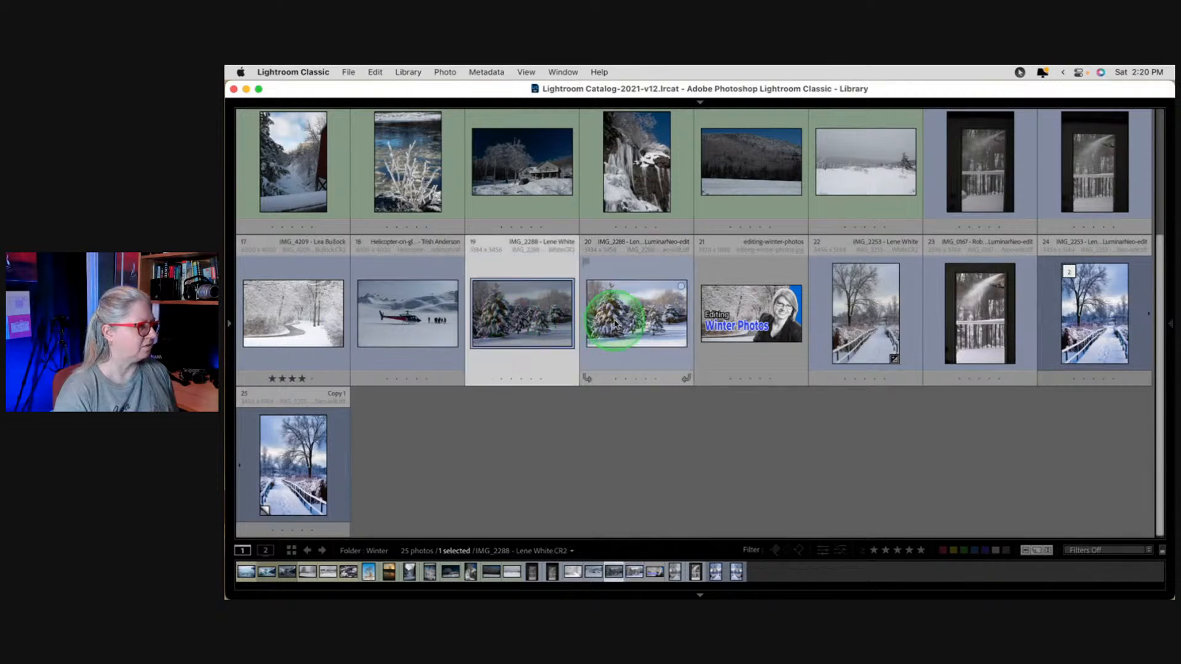
super+click(870, 325)
super+click(997, 316)
super+click(1068, 316)
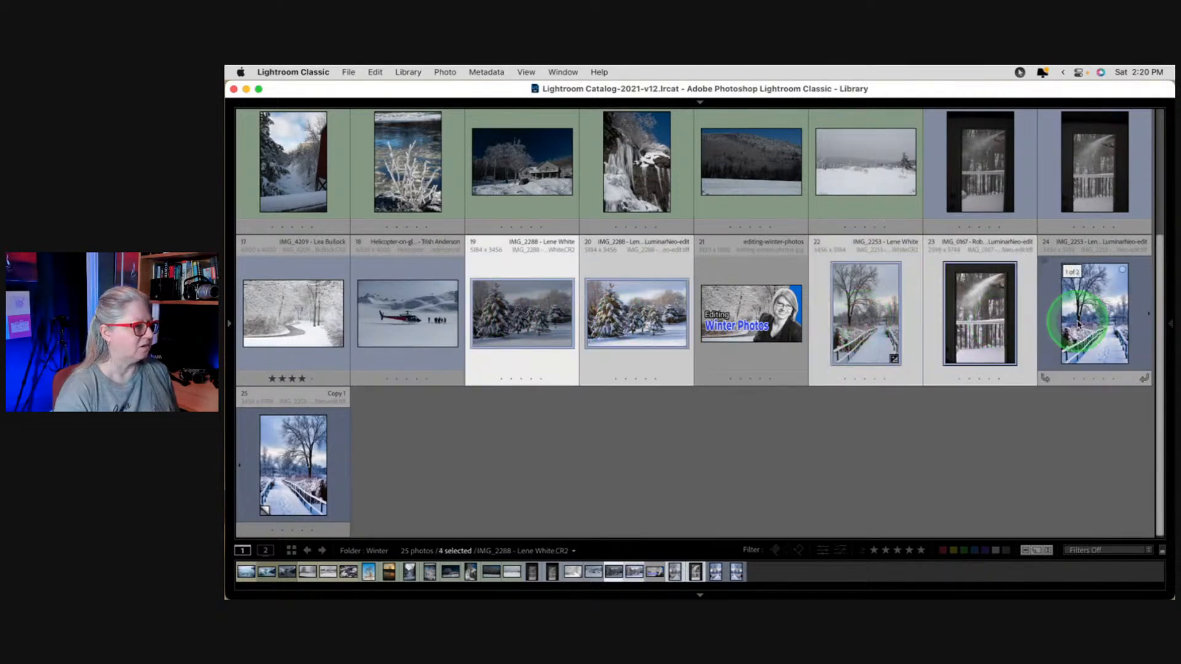
super+click(320, 465)
super+click(981, 168)
super+click(1086, 173)
key(6)
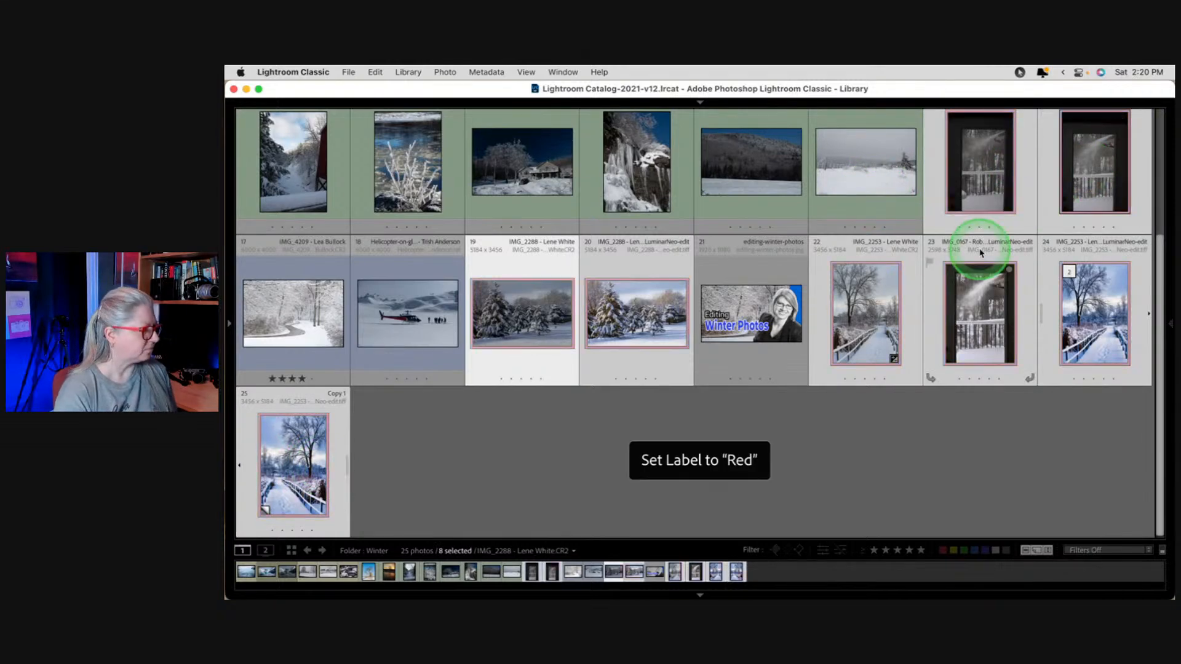
Give the Red label to the three iceberg photos and the snowy rocky stream photo.
scroll(981, 251, up, 3)
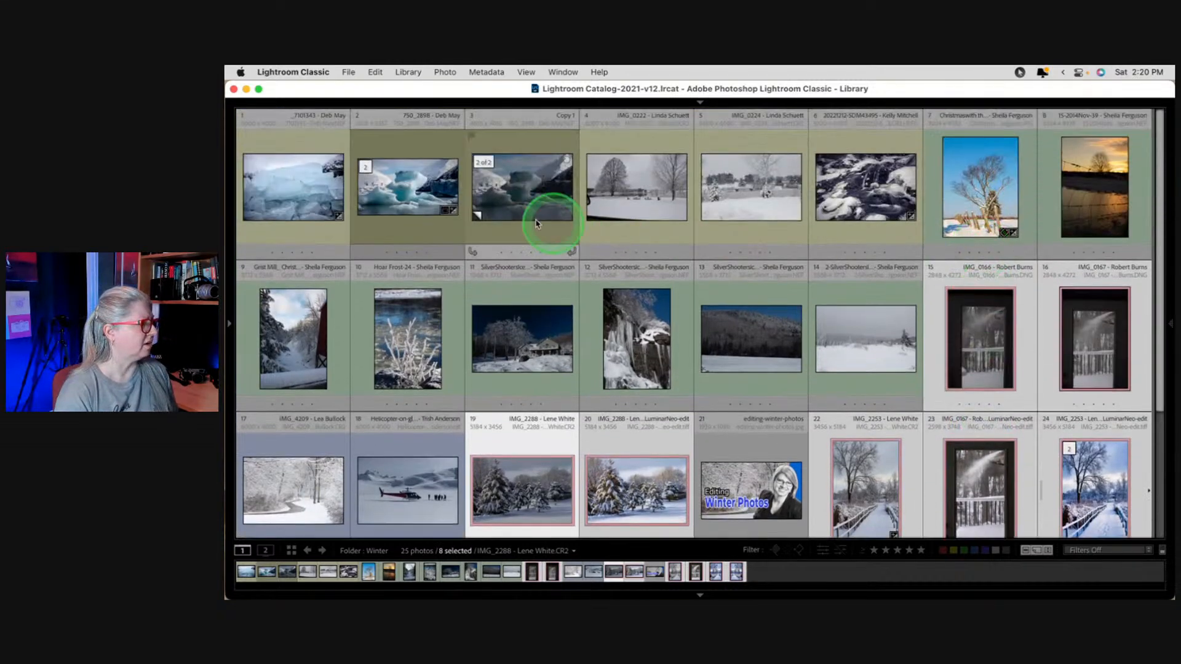
click(304, 196)
super+click(390, 196)
super+click(519, 194)
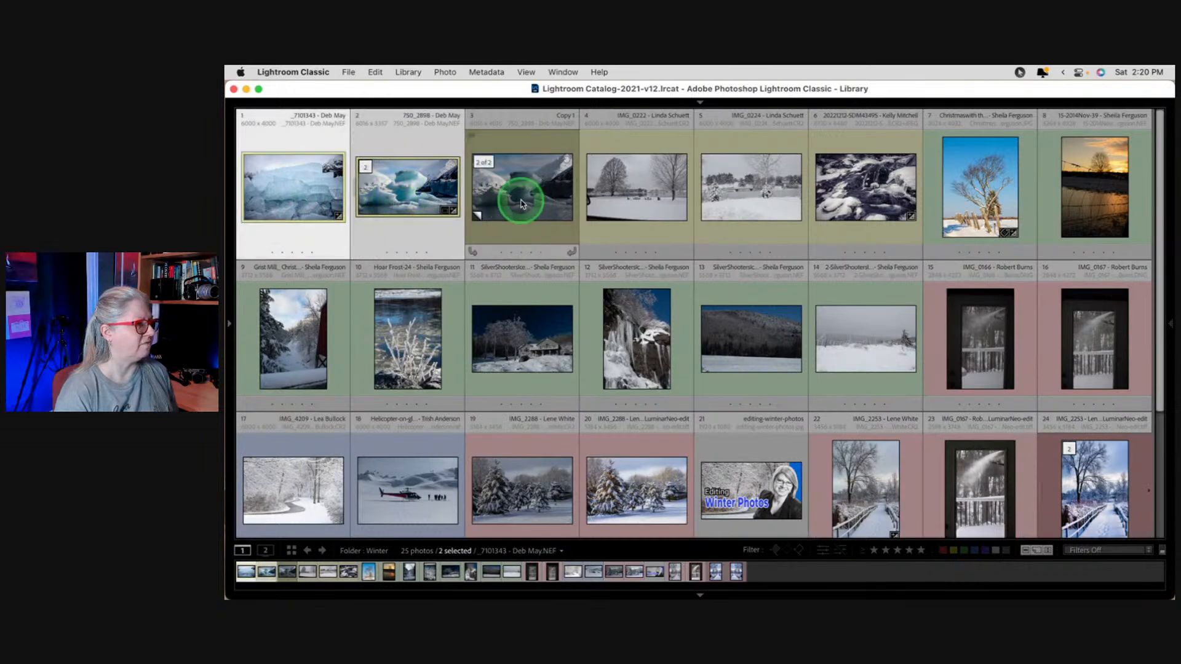
super+click(893, 206)
key(6)
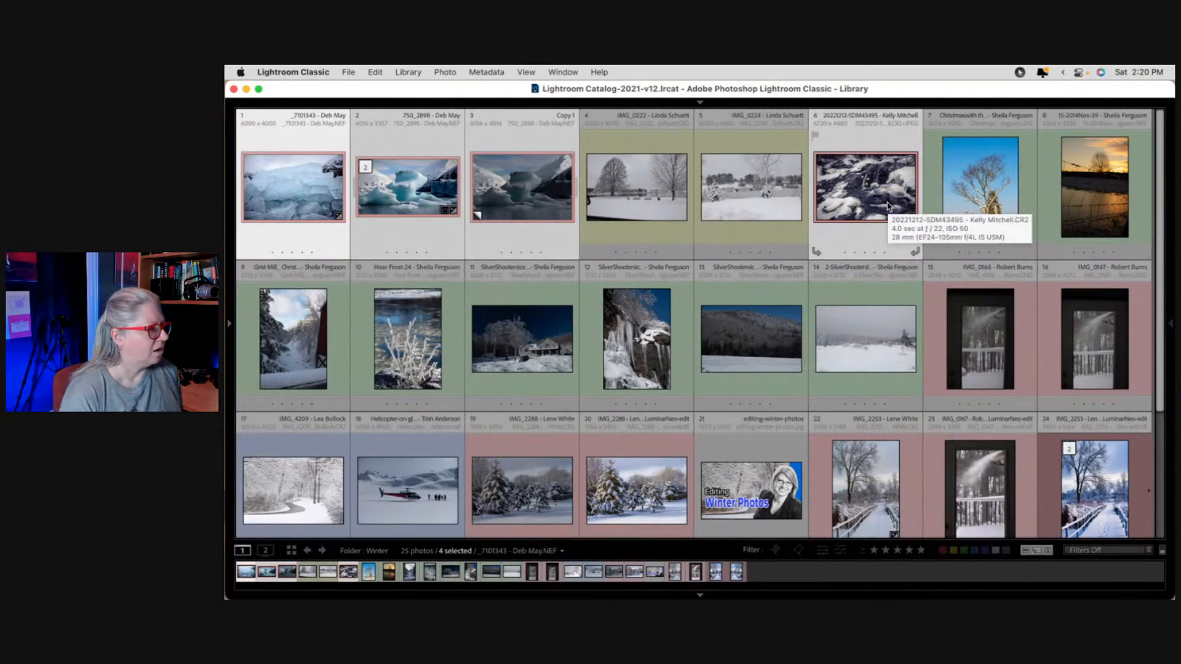
Select the eight green-labeled photos, from the blue-sky tree through the foggy fence scene, and show them together in Survey view.
click(984, 195)
shift+click(864, 346)
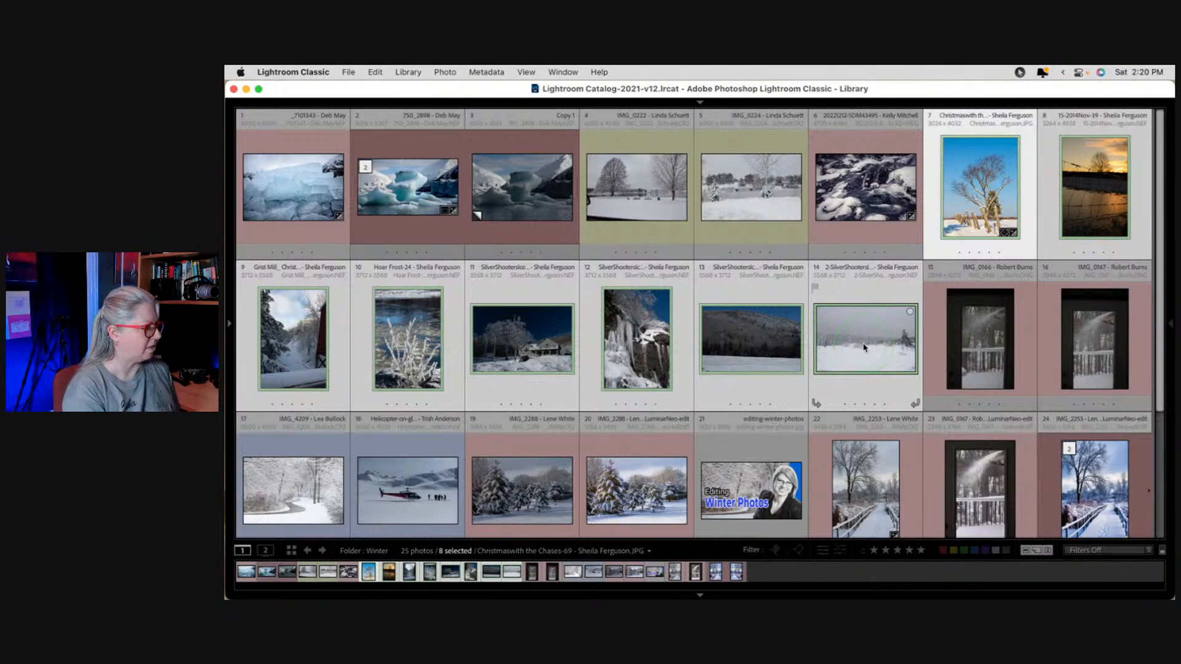
key(n)
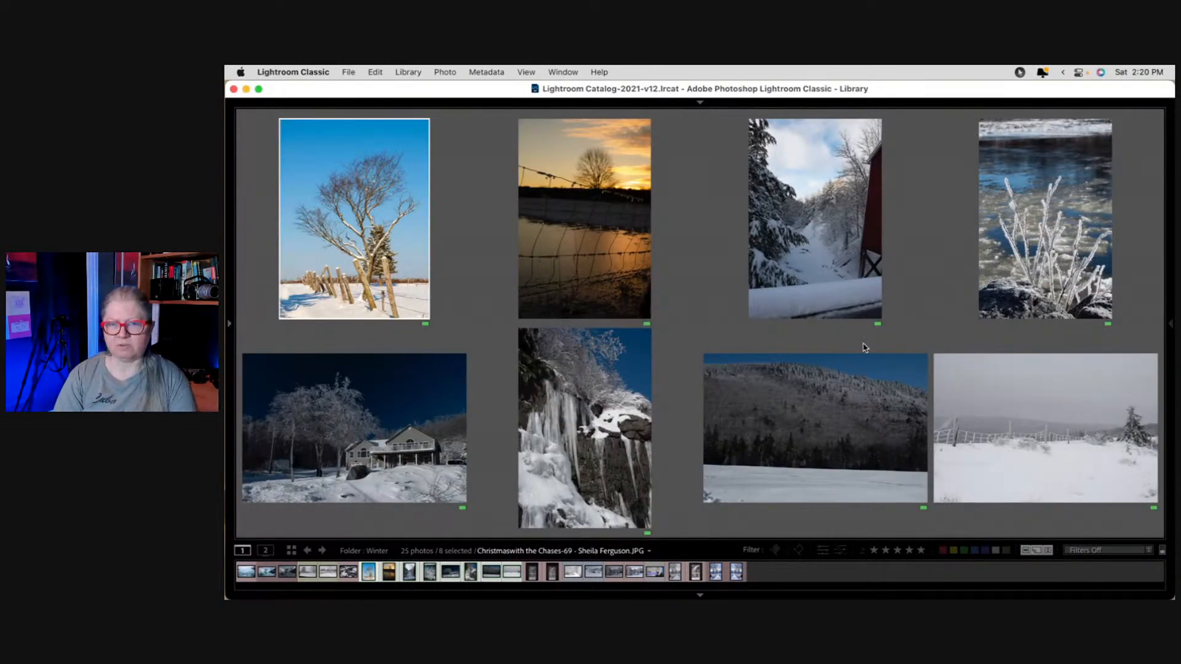
Enlarge the sunset wire fence photo to examine the ice on the wires, and return to the survey of all eight photos.
click(617, 270)
double_click(615, 274)
click(623, 294)
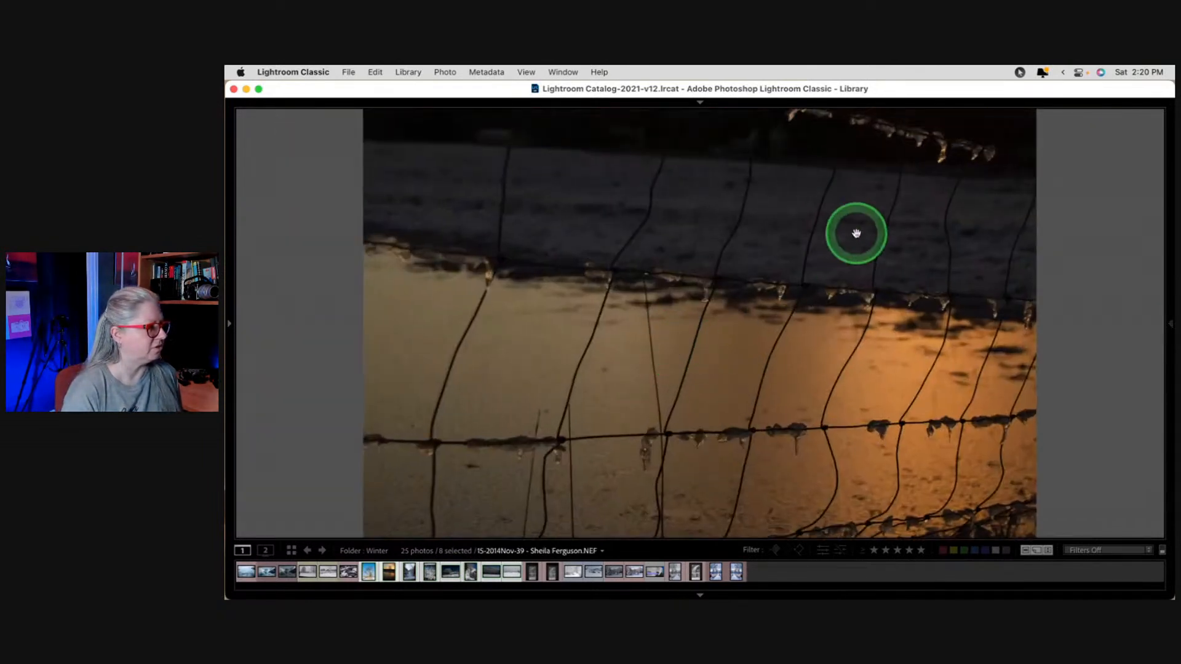
drag(854, 232, 812, 305)
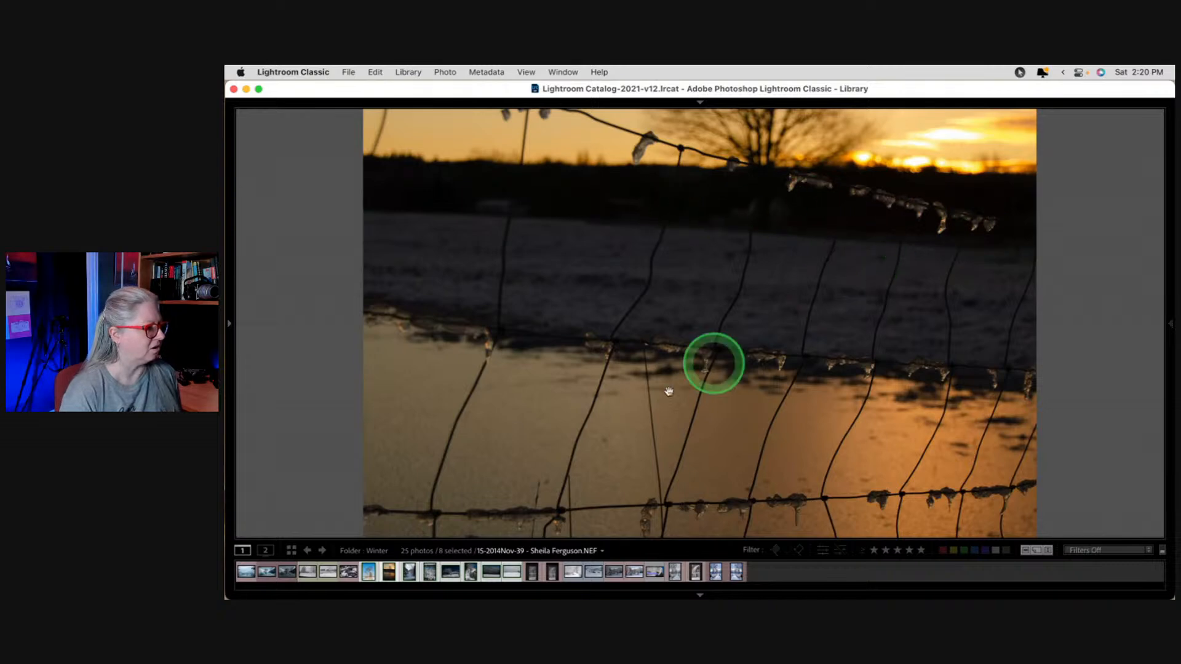
click(638, 407)
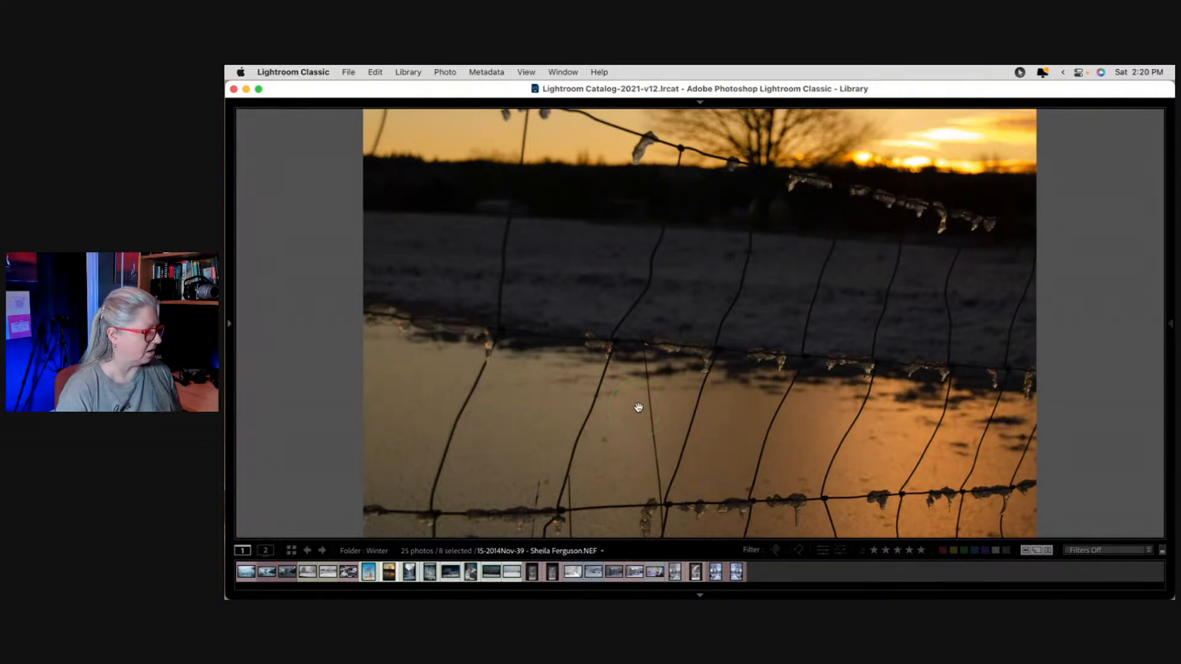
key(g)
key(n)
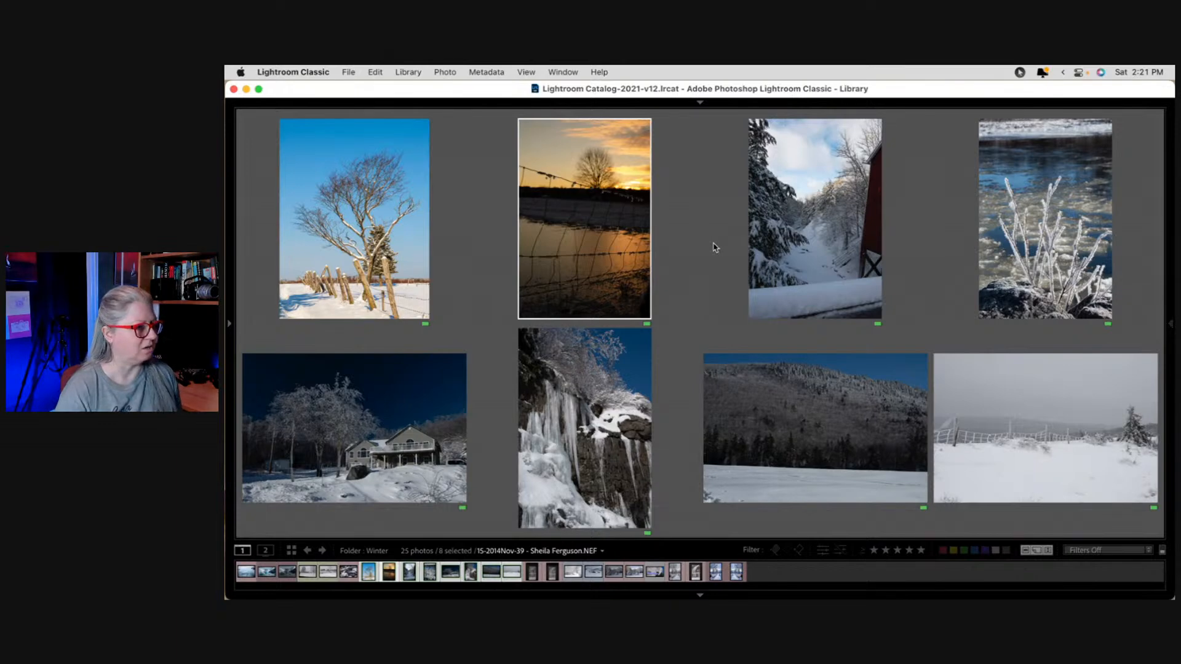
View the eight green-labeled photos enlarged one by one, from the blue-sky tree to the foggy fence scene.
double_click(311, 249)
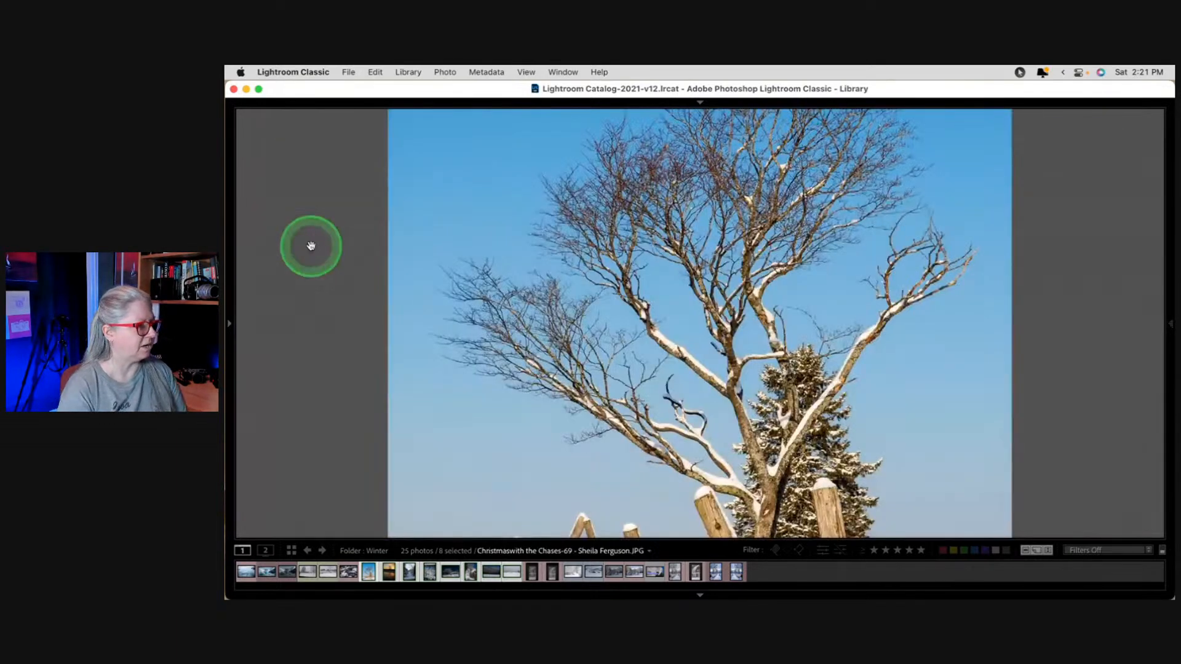
key(Right)
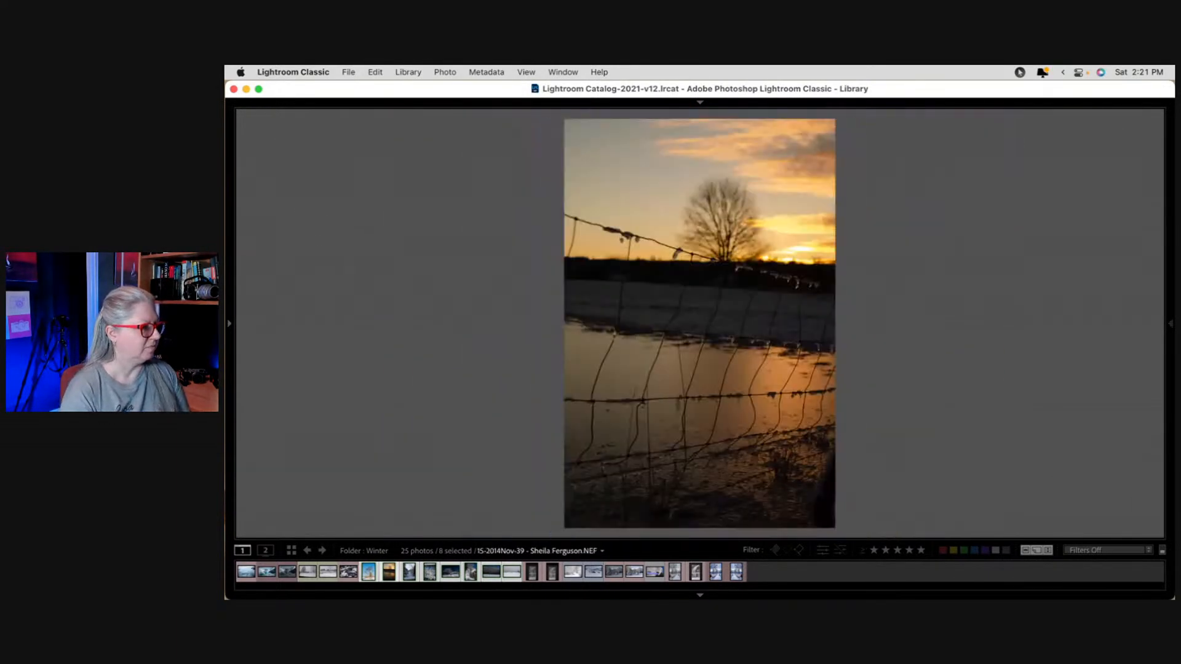
key(Right)
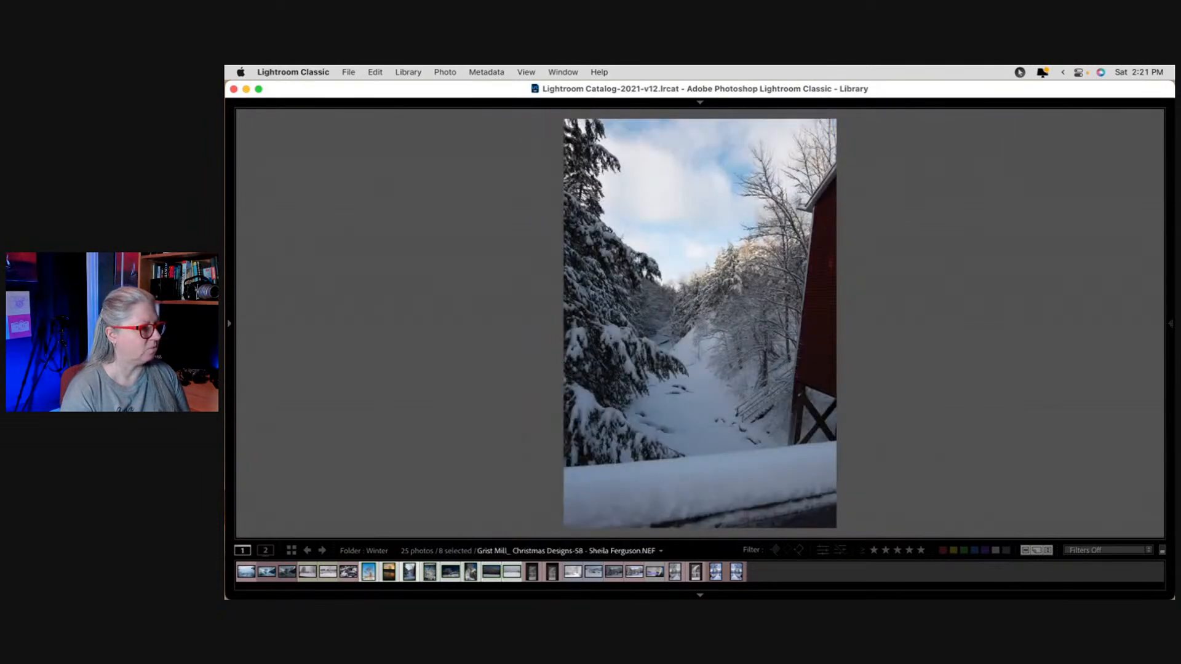
key(Right)
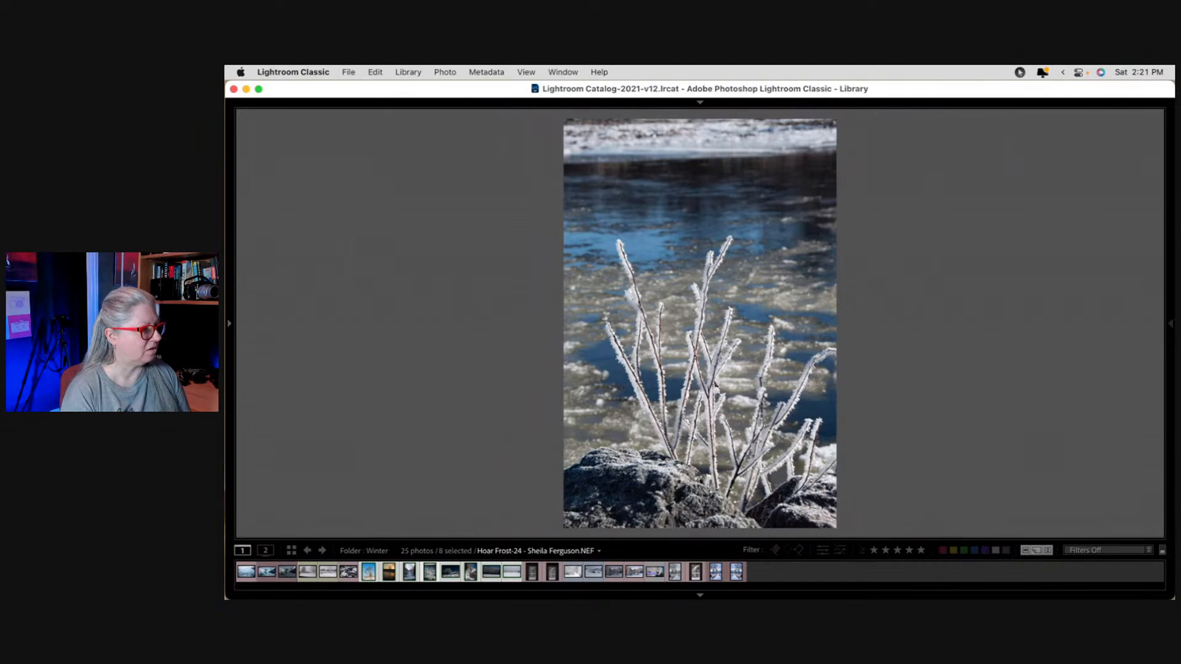
key(Right)
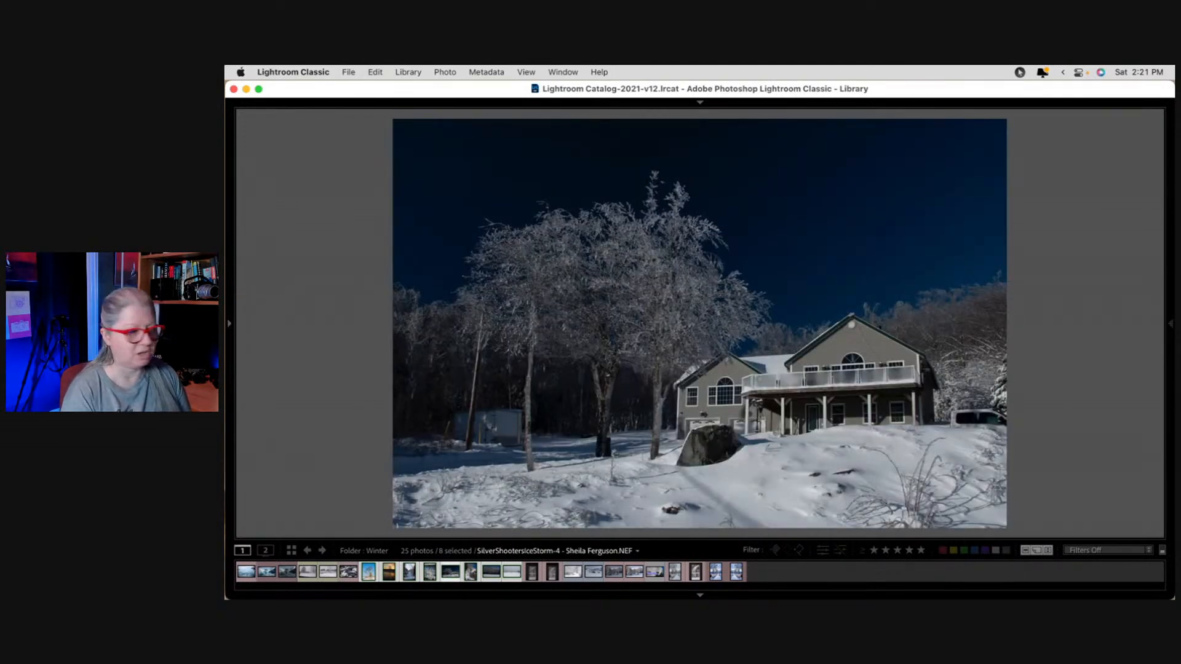
key(Right)
key(Right)
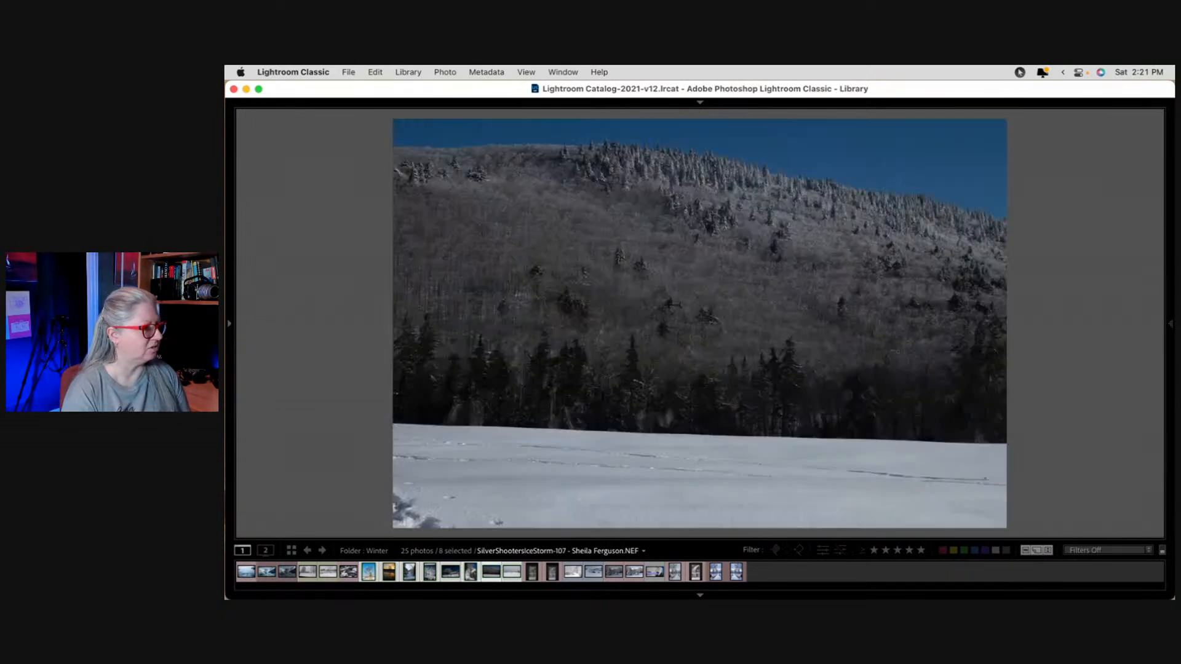
key(Right)
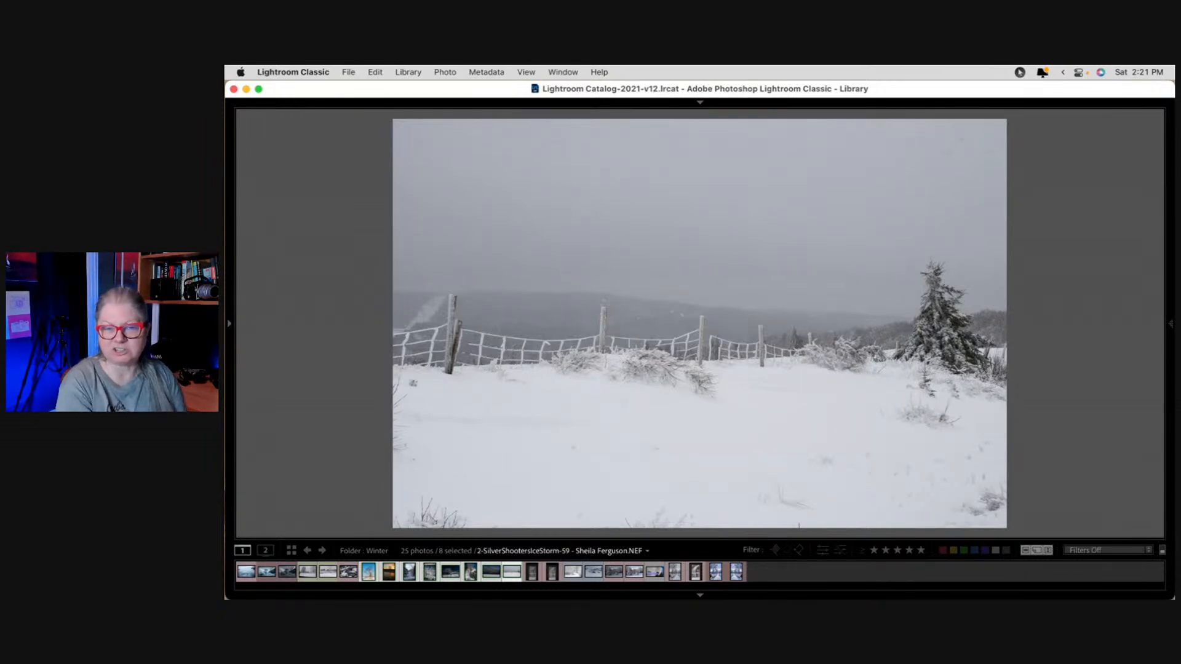
Go back to the hoar frost branches photo and examine its frost detail zoomed in.
key(Left)
key(Left)
key(Left)
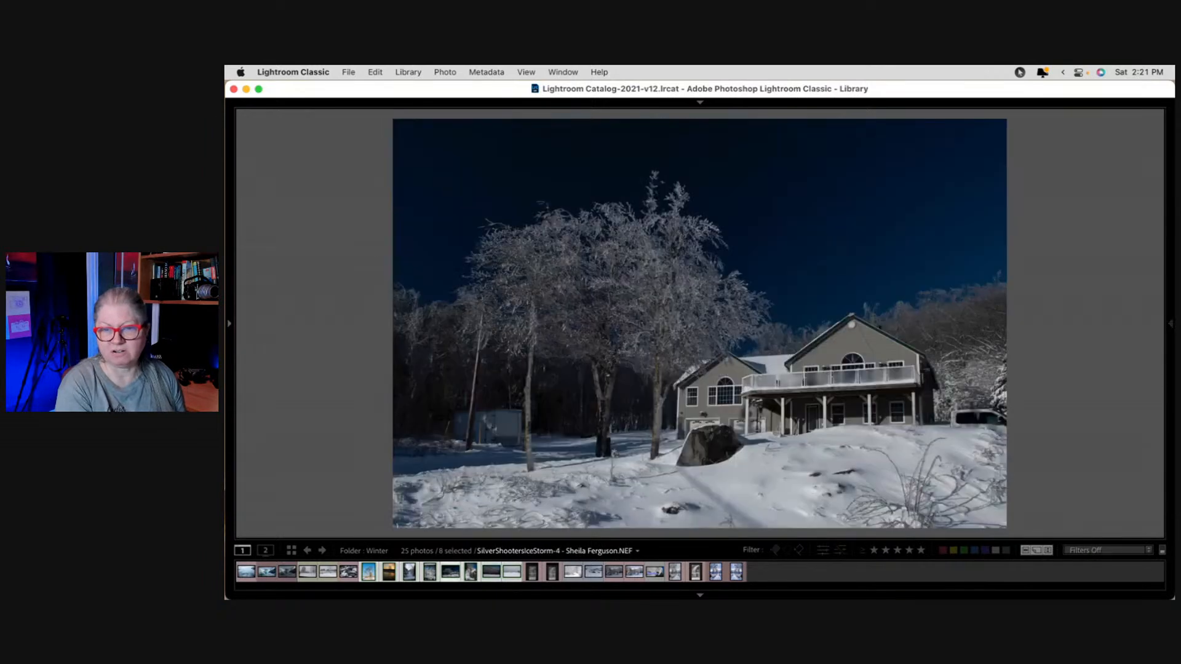
key(Left)
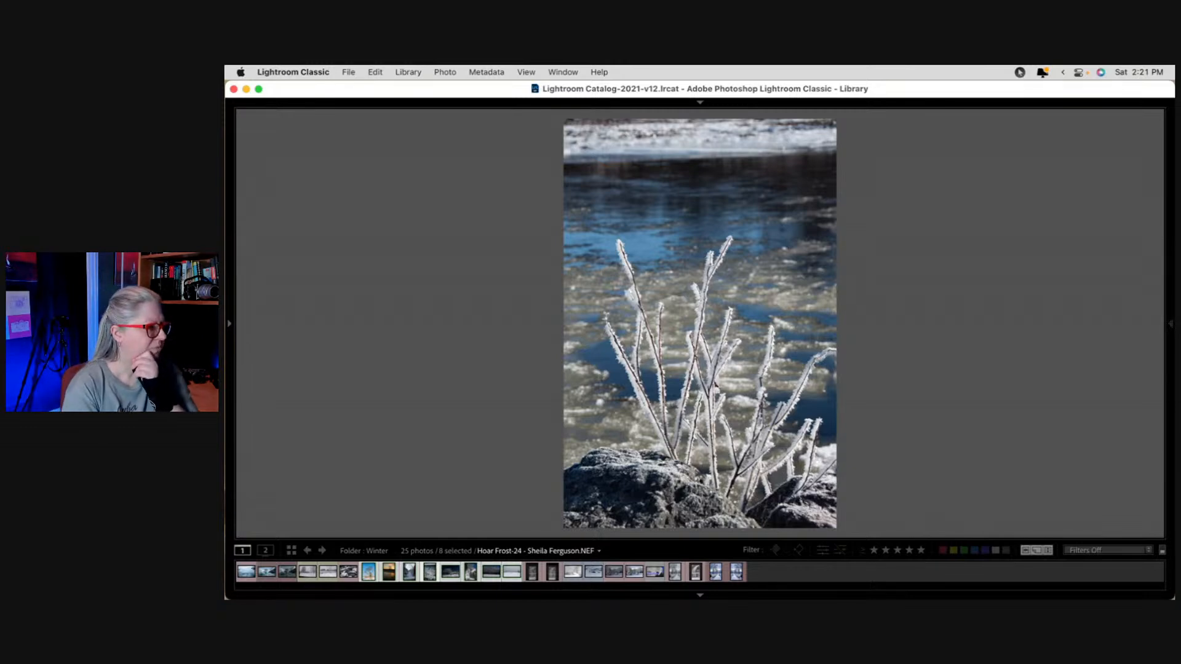
click(707, 404)
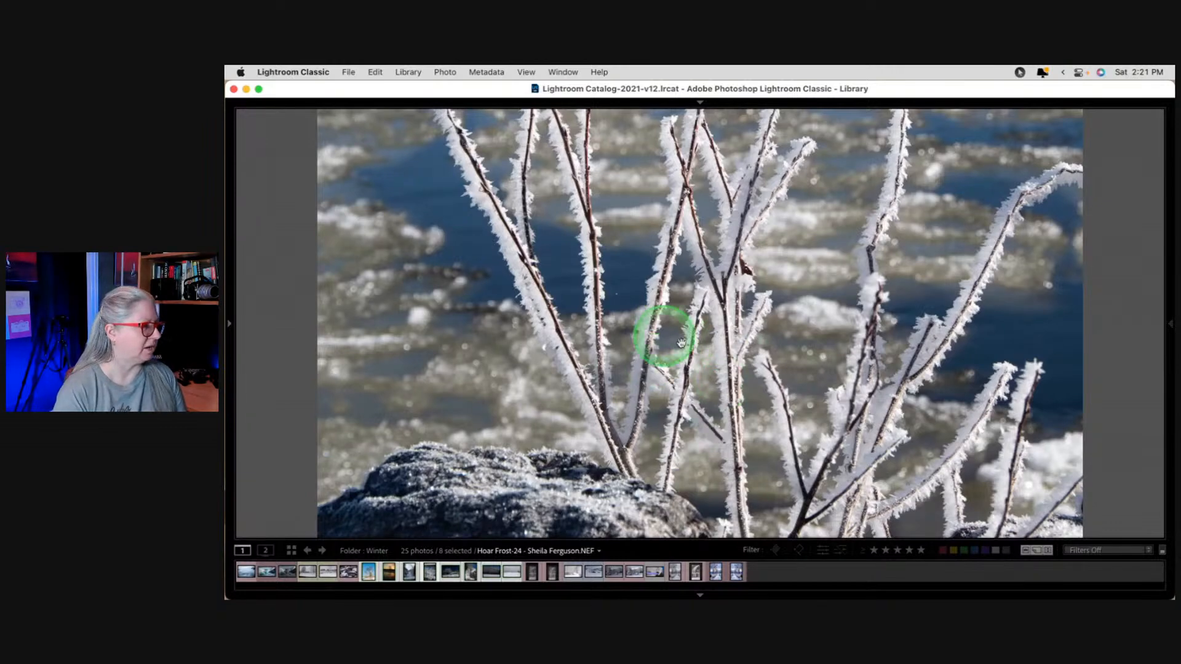
click(607, 381)
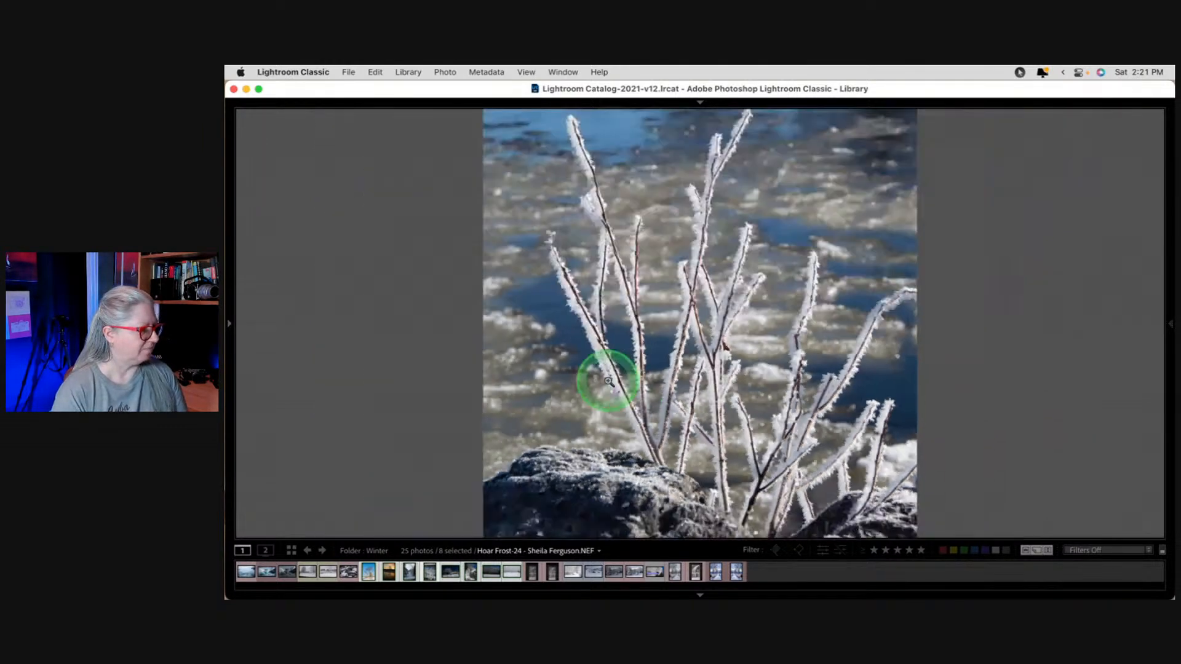
Select only the hoar frost photo in the grid and open it in Develop with the Basic adjustments in view.
key(g)
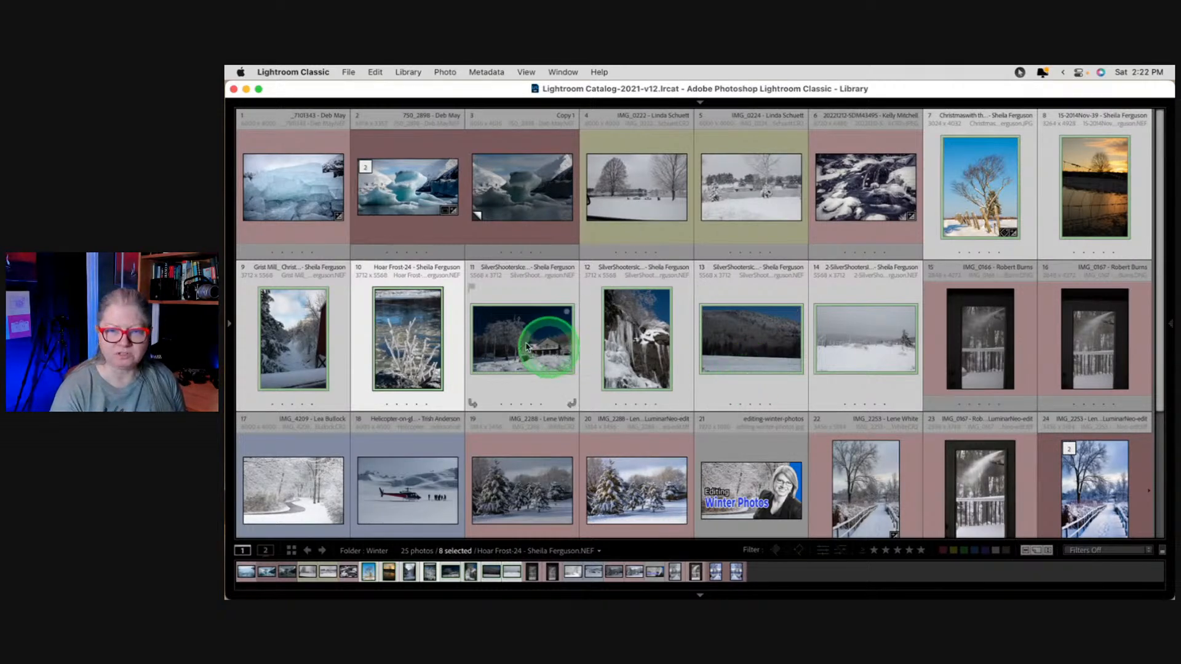
click(459, 334)
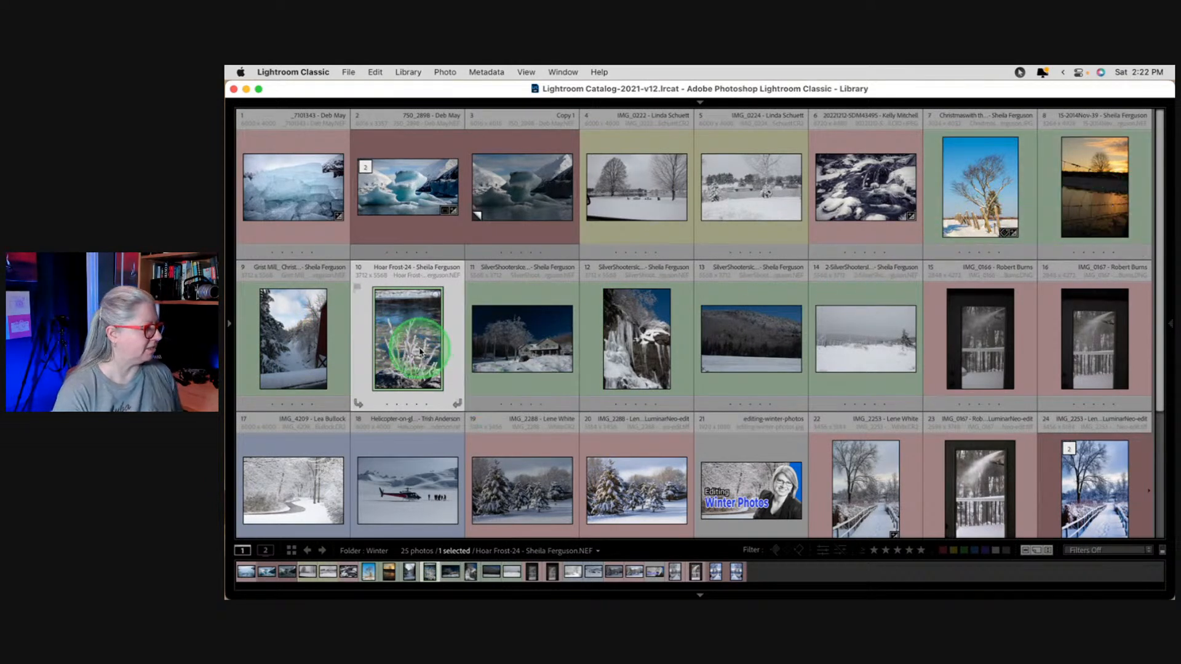
key(d)
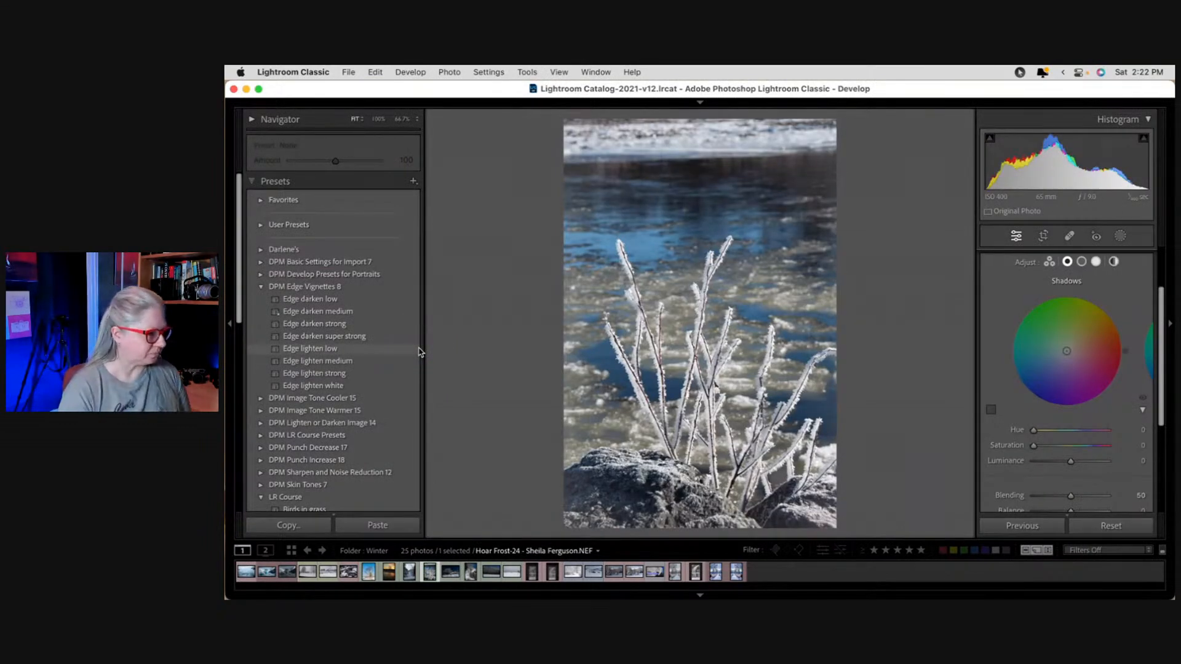
click(422, 345)
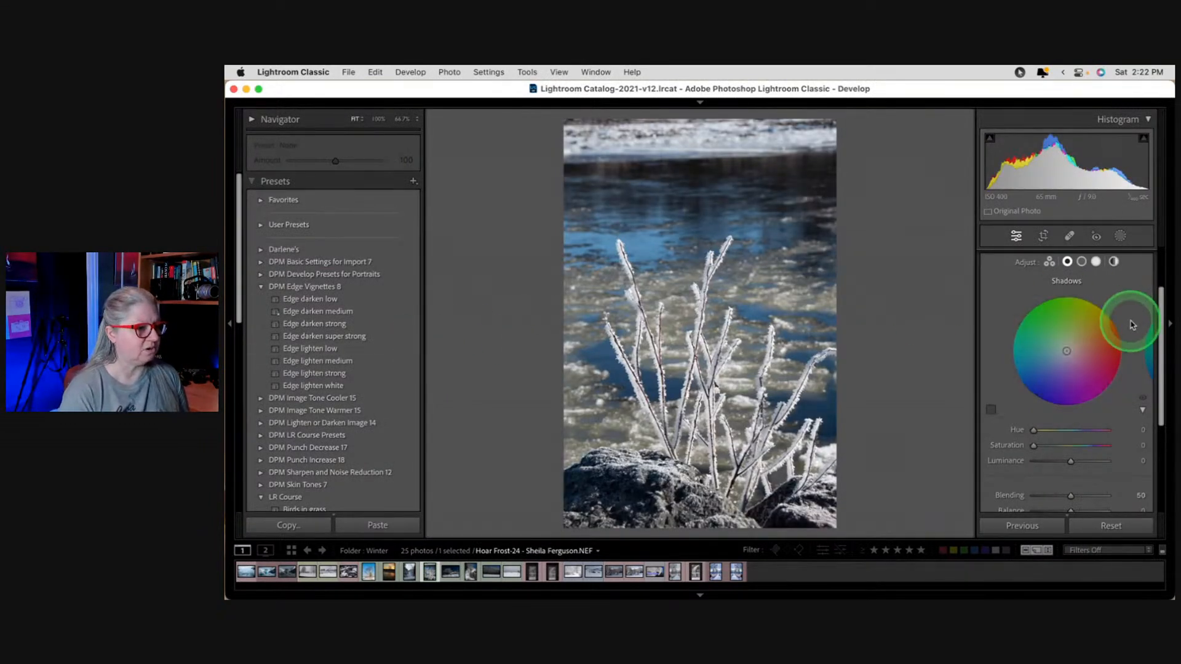
scroll(1130, 322, up, 4)
click(1127, 258)
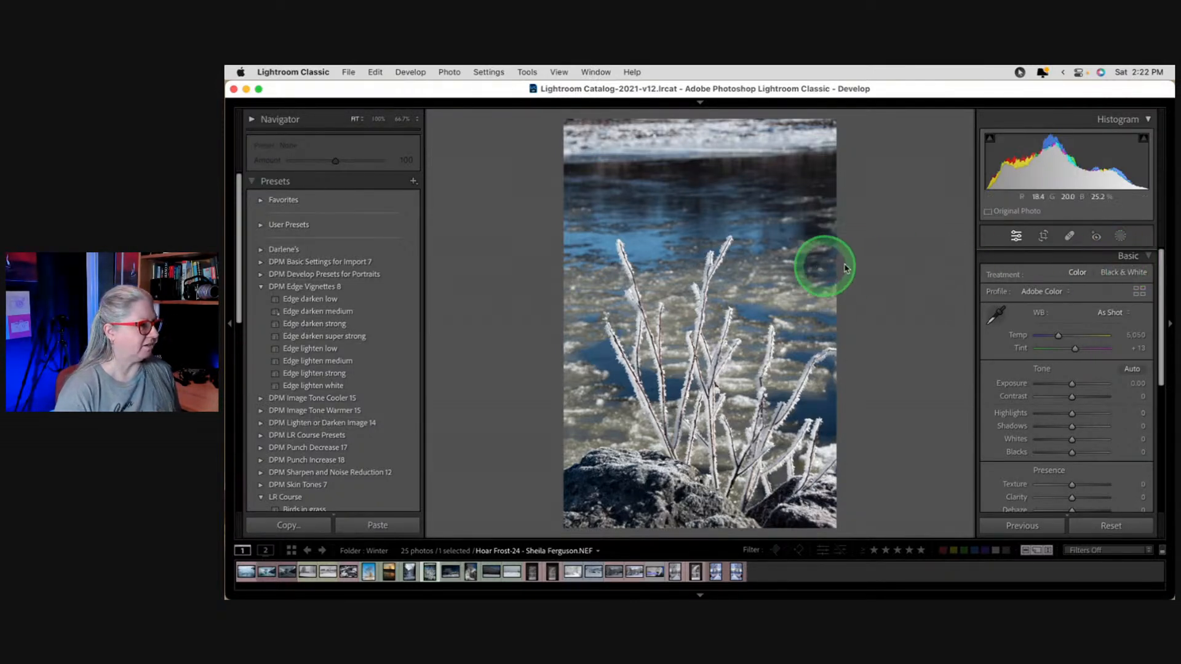
Rotate the hoar frost photo by 1.30 degrees and crop the snowy far bank off its upper edge.
key(r)
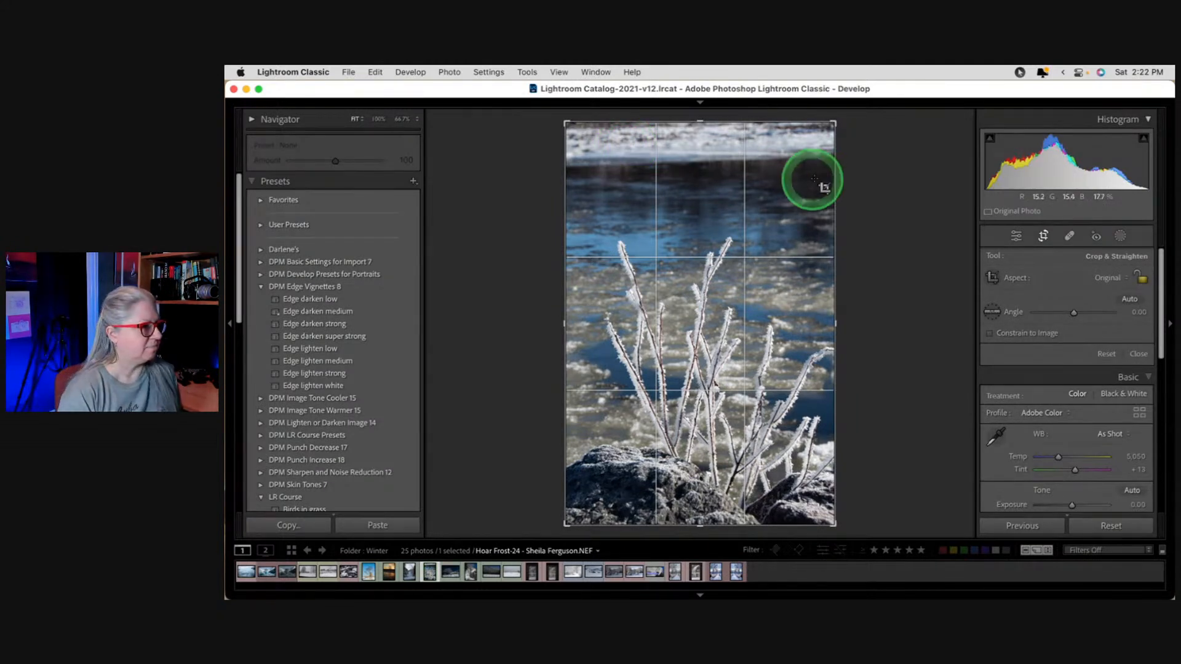
key(o)
drag(902, 150, 905, 157)
drag(695, 130, 700, 148)
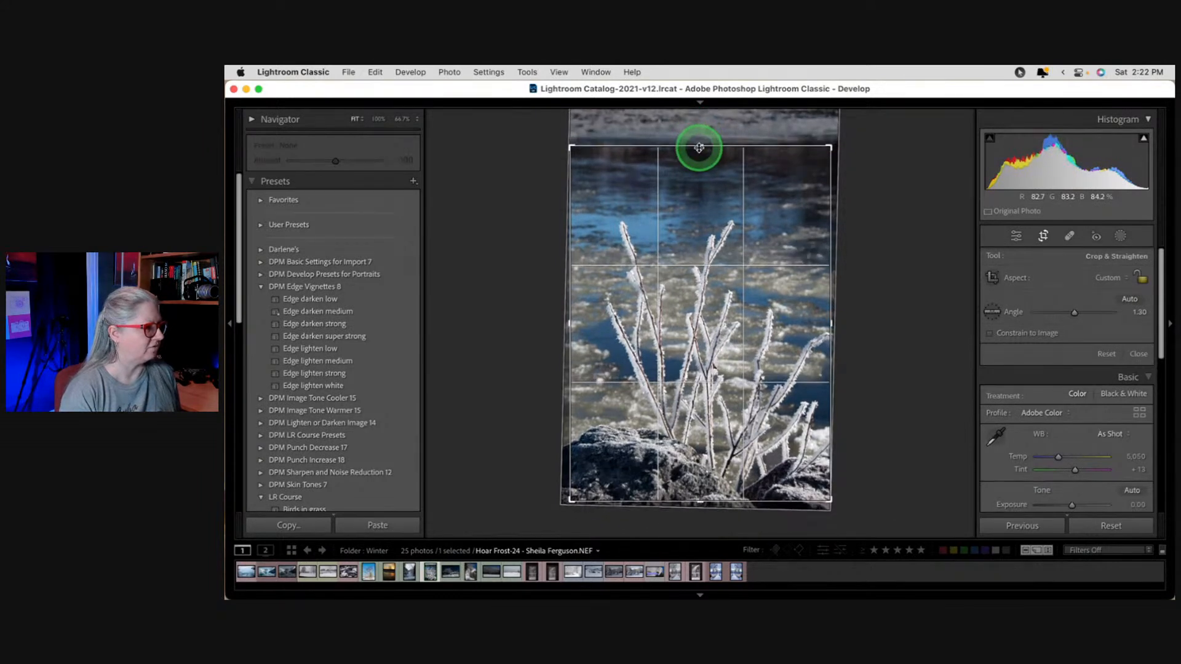
drag(573, 193, 707, 241)
key(Return)
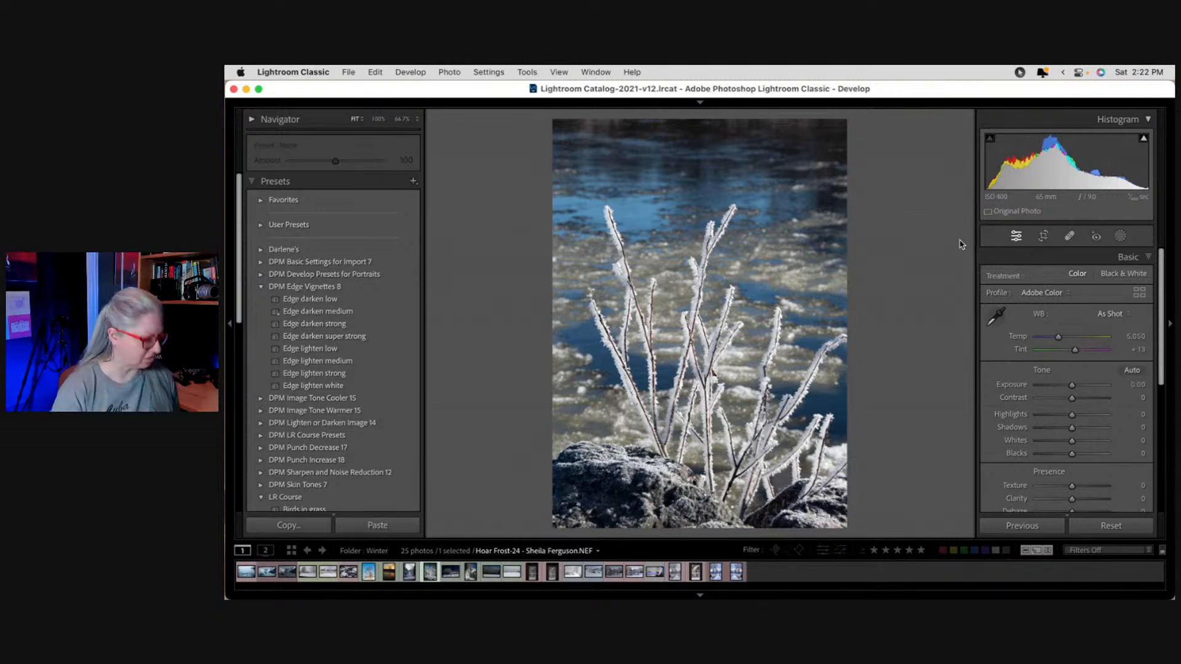
Set the crop angle to 0, reposition the photo within the crop frame and apply the crop.
key(r)
click(1132, 300)
click(1138, 311)
text(0)
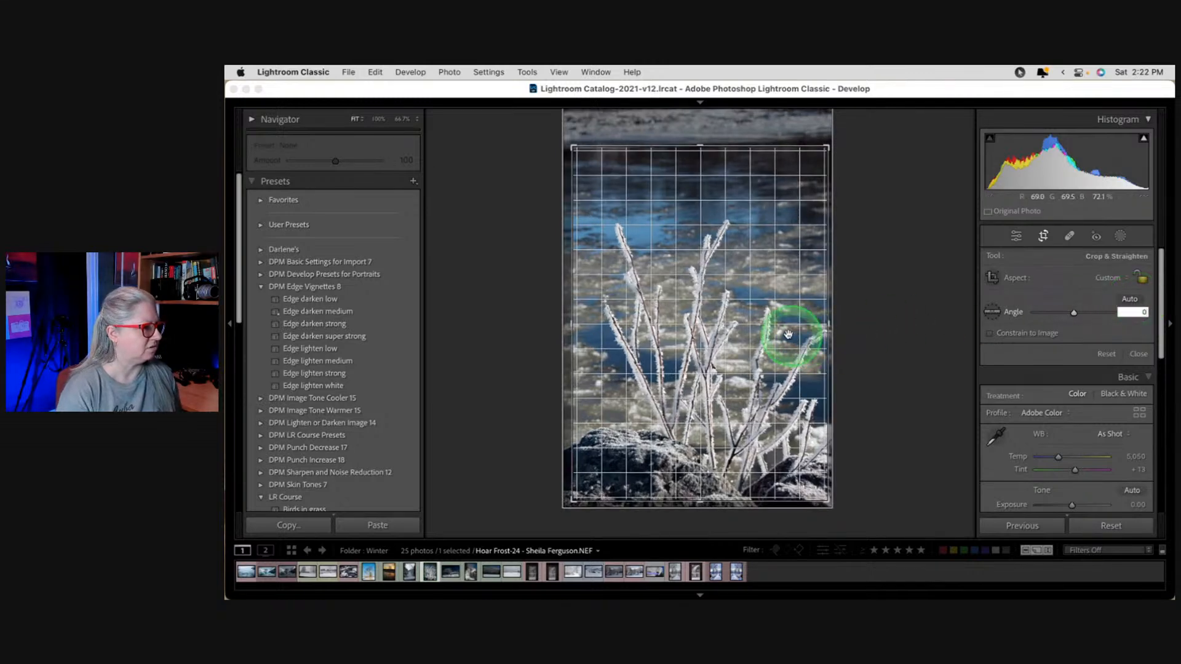
key(Return)
drag(783, 327, 652, 282)
key(Return)
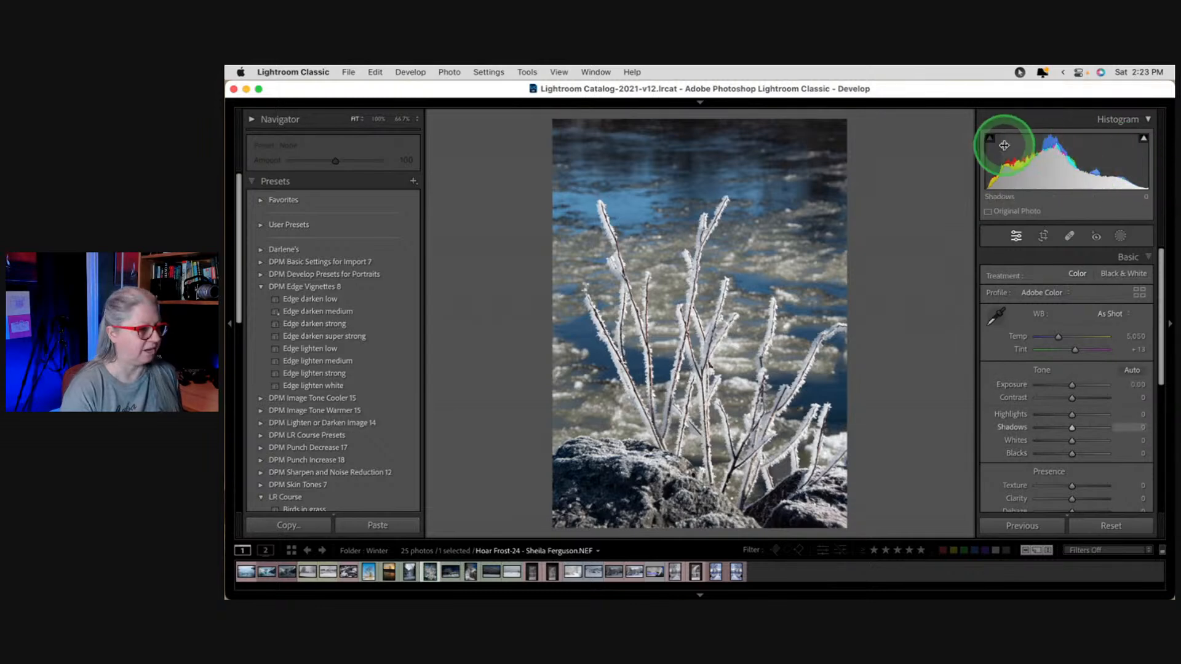
Apply the Camera Landscape profile to the hoar frost photo.
click(1135, 293)
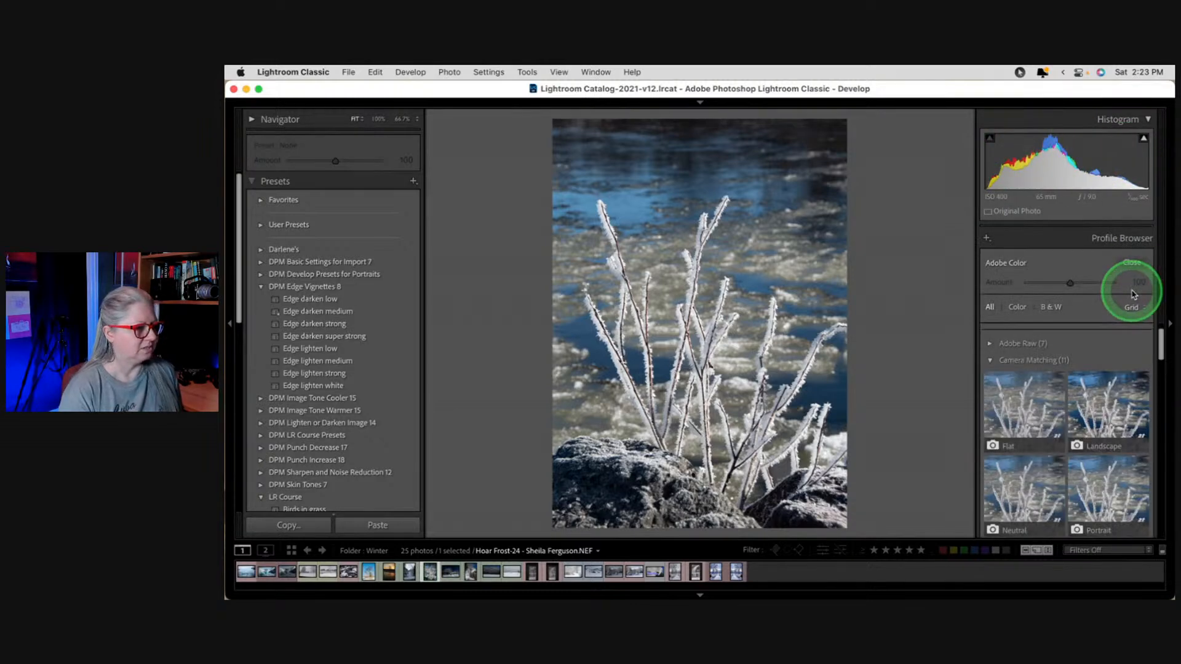
click(1109, 408)
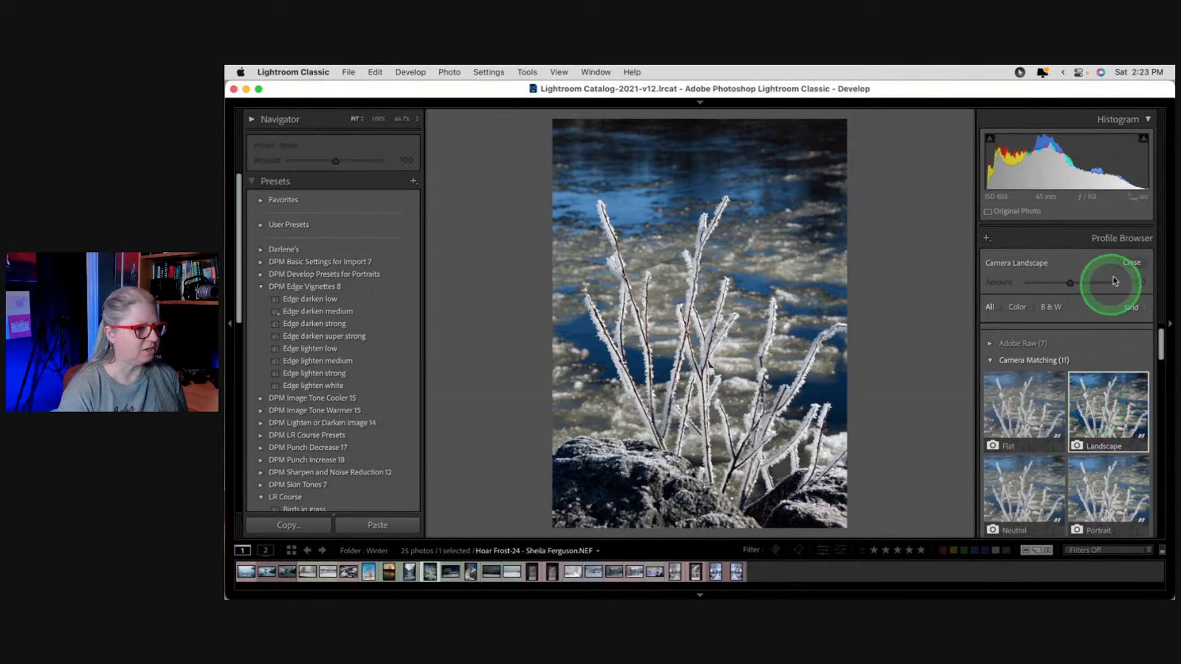
click(1130, 263)
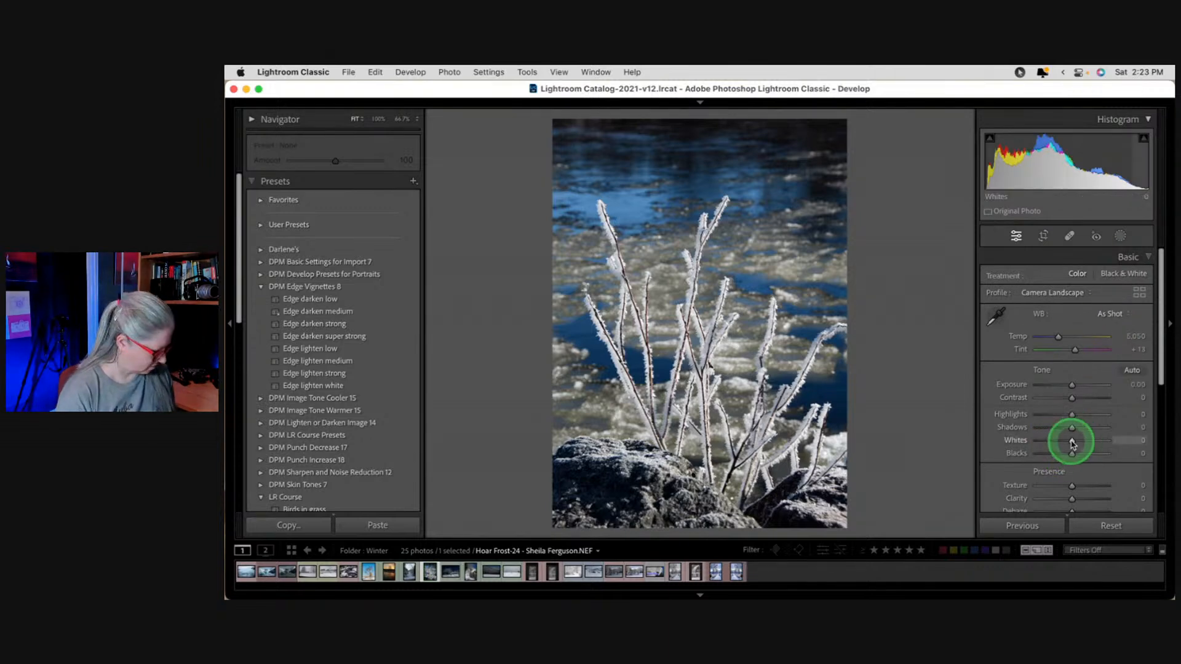
Set the Blacks to -33 and the Whites to 0, checking the whites for clipping.
drag(1072, 443, 1018, 456)
shift+double_click(1017, 455)
click(1067, 440)
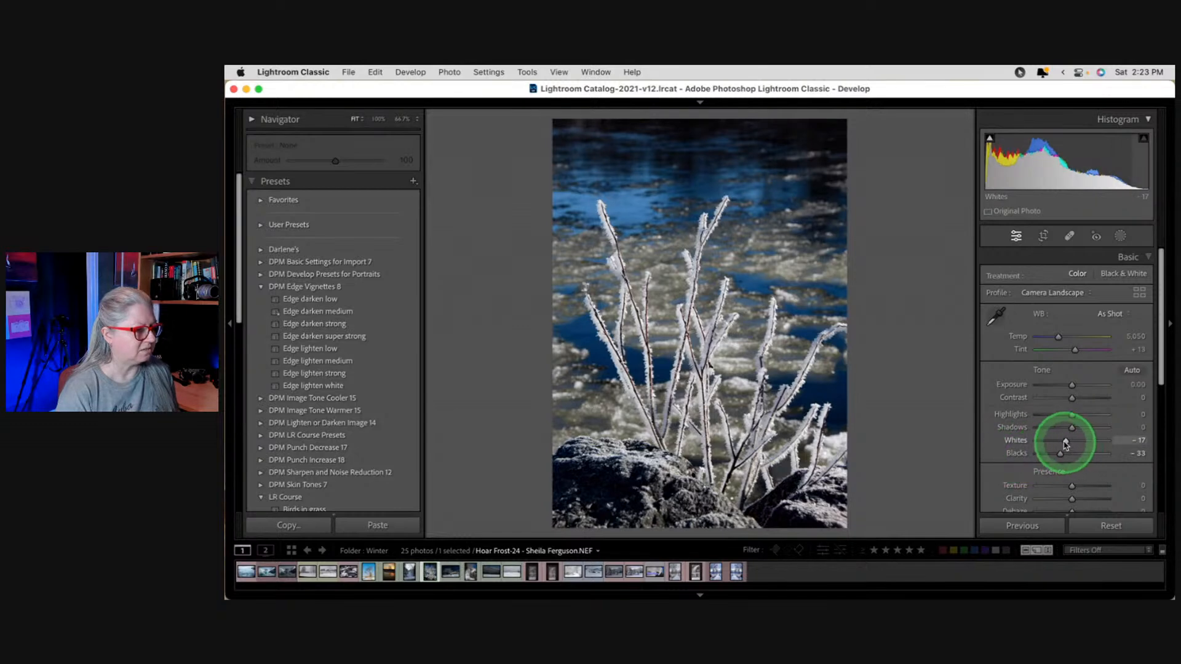
alt+click(1067, 441)
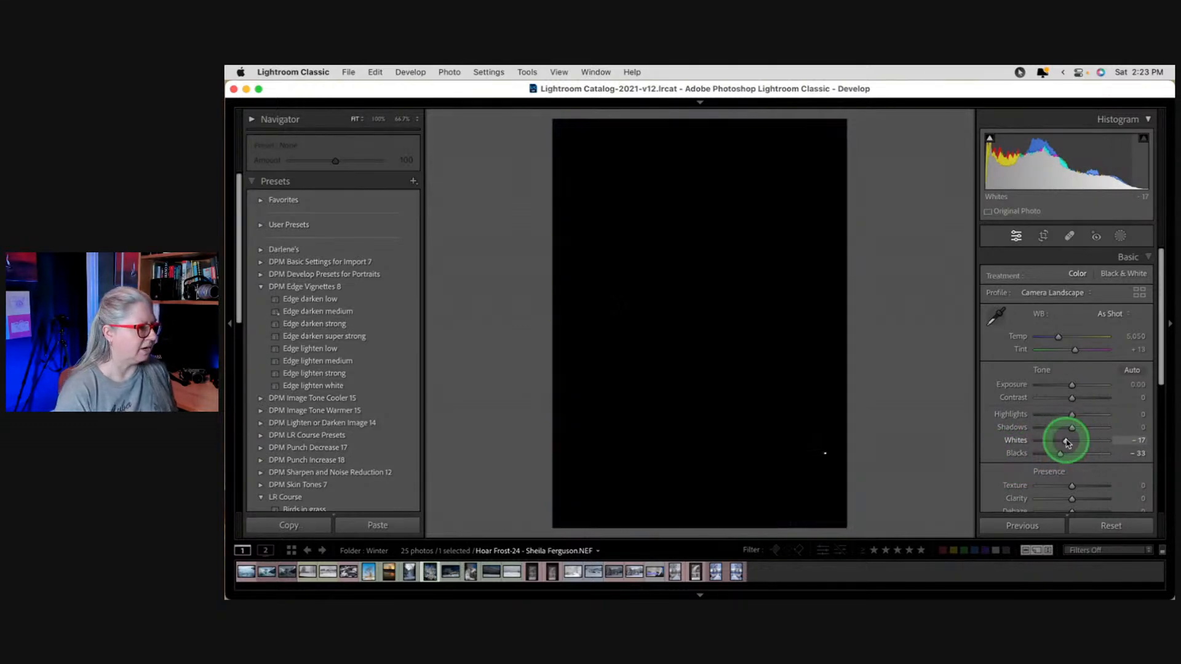
drag(1067, 442, 1073, 442)
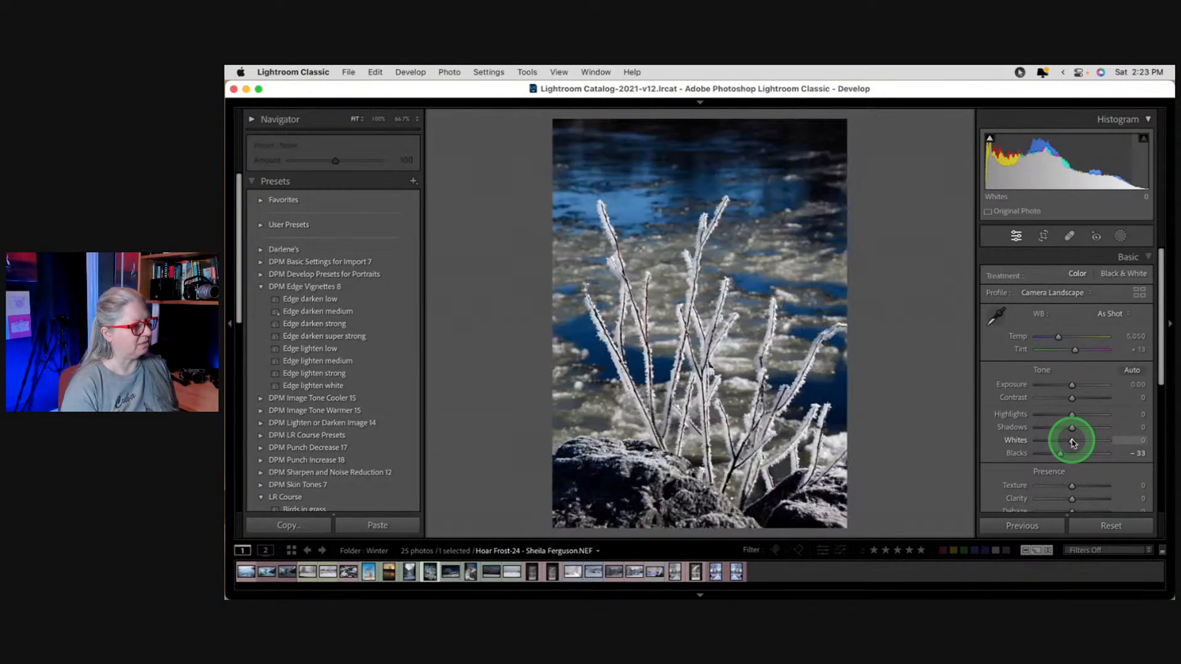
Set Exposure to +0.50, Shadows to +24, Highlights to -39 and Blacks to -35.
drag(1068, 388, 1075, 386)
drag(1059, 453, 1058, 416)
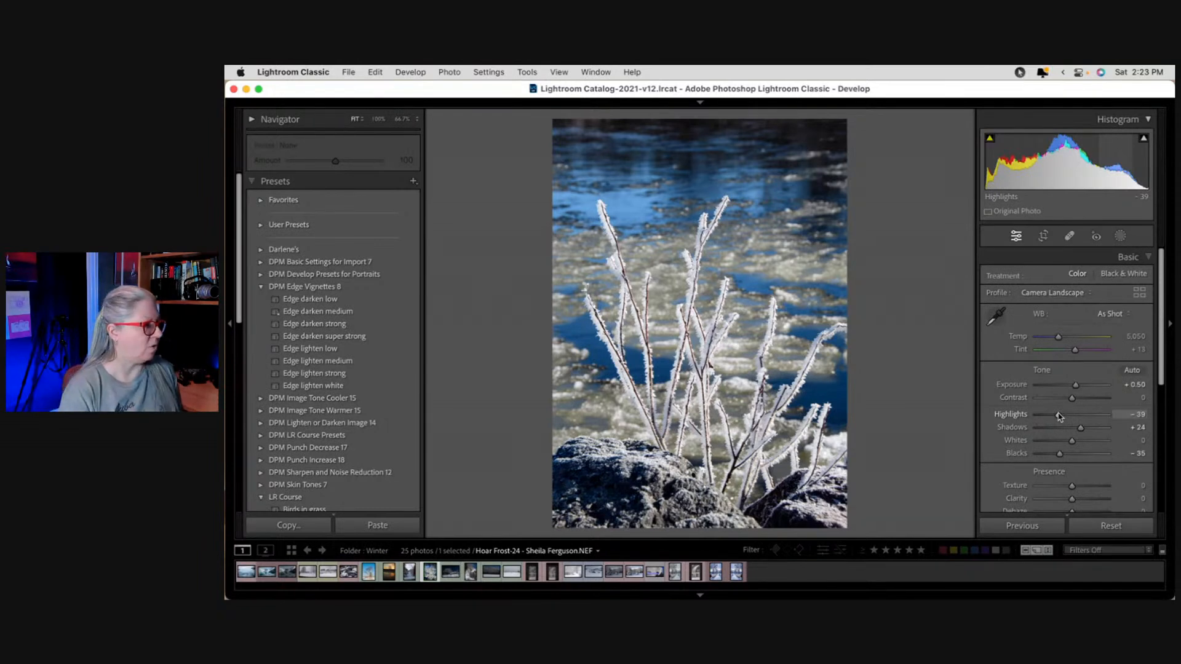
click(1059, 416)
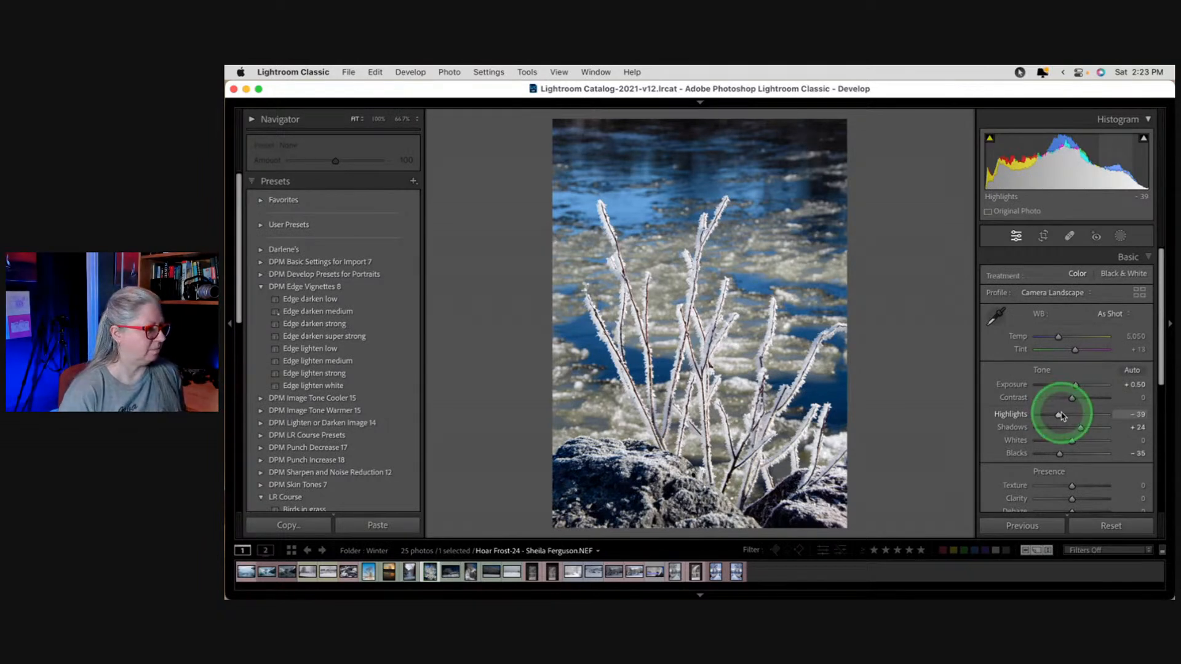
Apply the Edge darken medium vignette preset, and set Shadows to +52 and Blacks to -18.
click(329, 314)
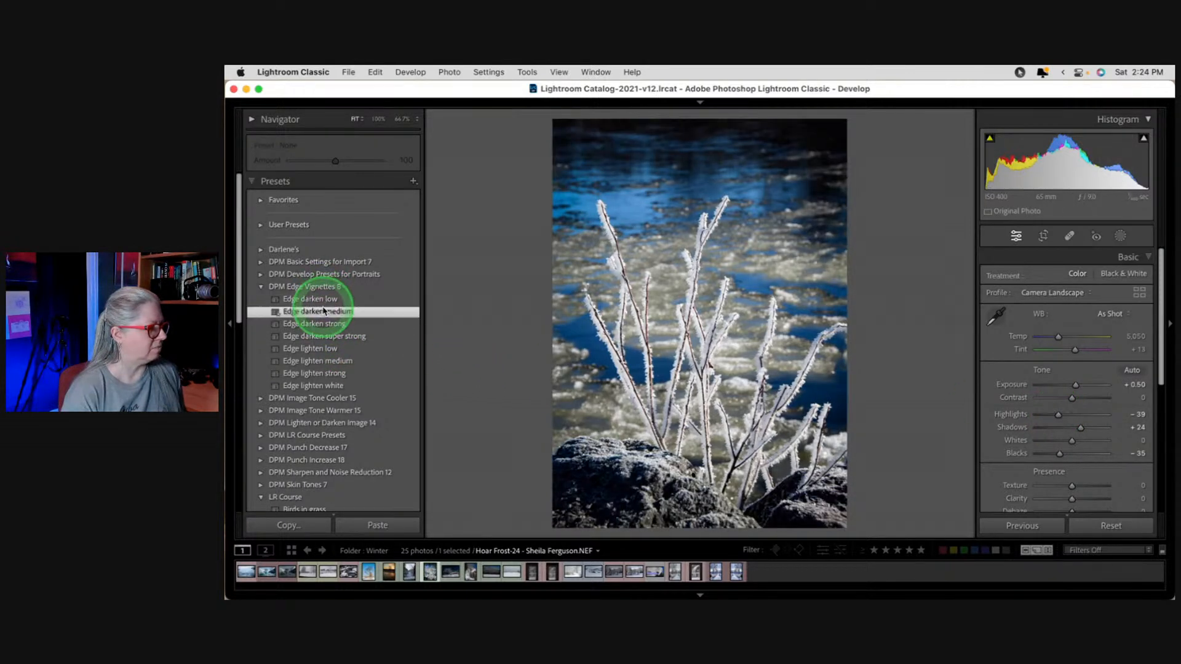
click(1107, 416)
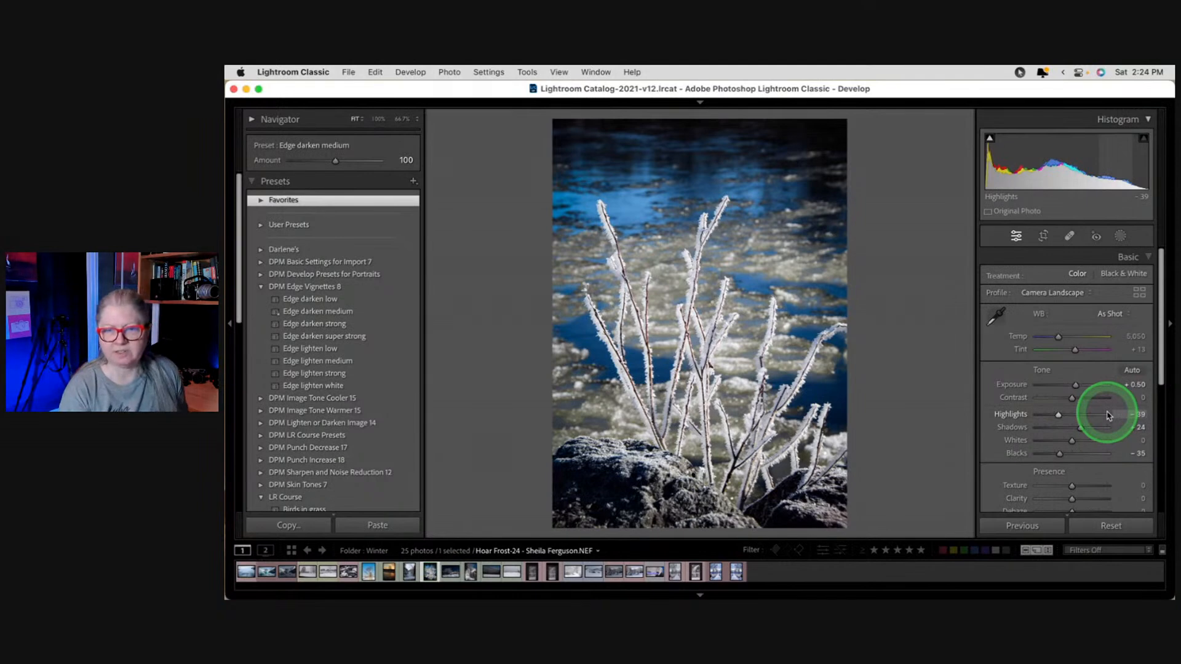
click(1086, 393)
drag(1058, 454, 1089, 428)
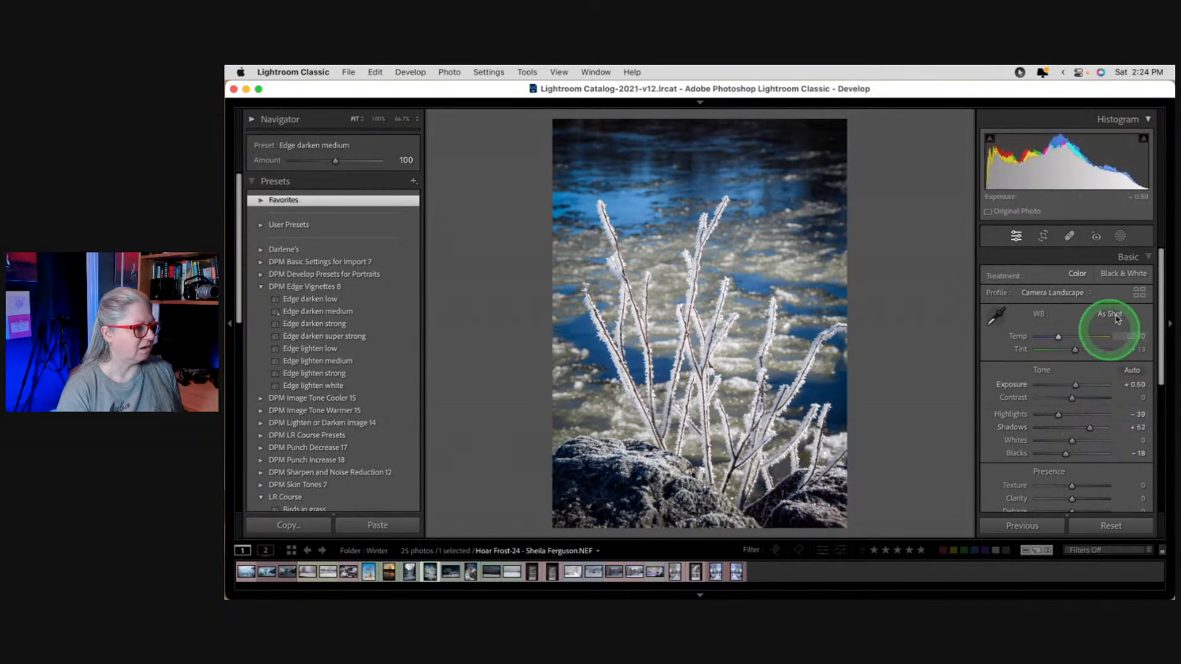
Switch the profile to Camera Standard, and set Shadows to +40 and Blacks to -37.
click(1138, 292)
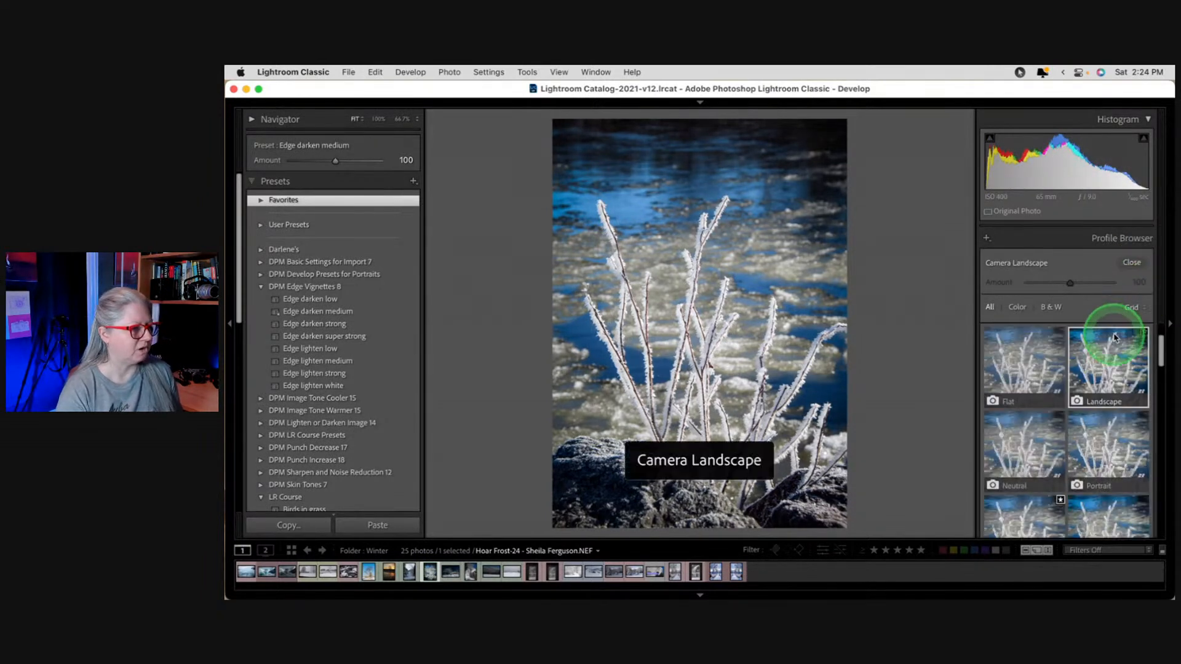
scroll(1101, 418, down, 3)
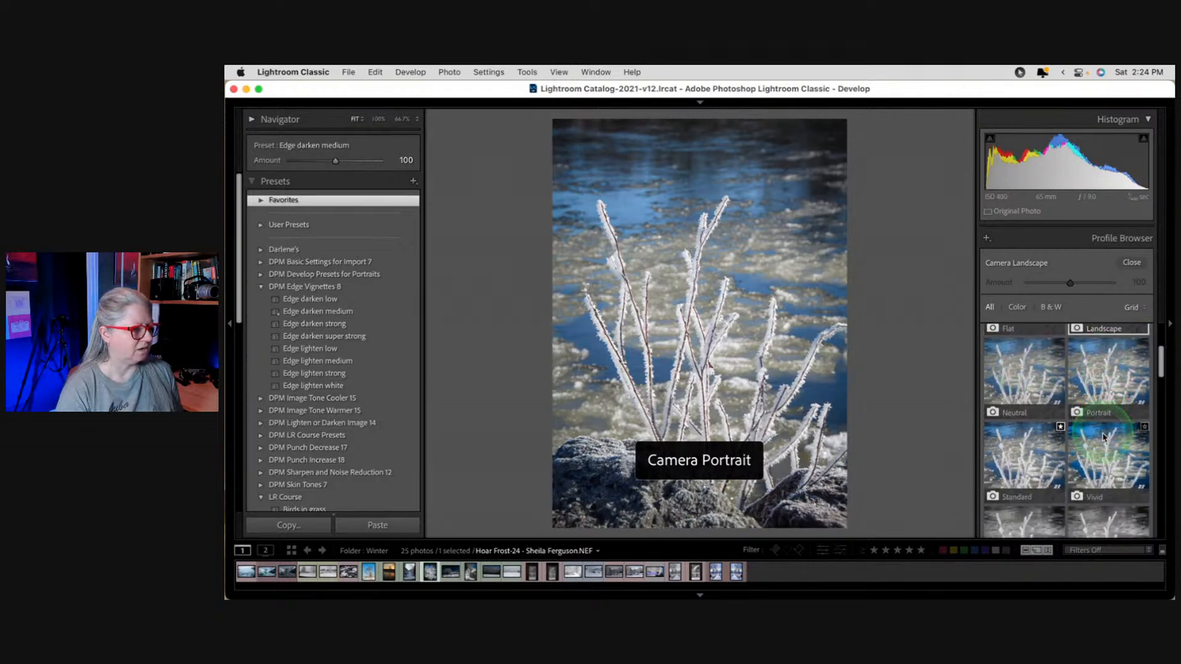
click(1032, 457)
click(1130, 262)
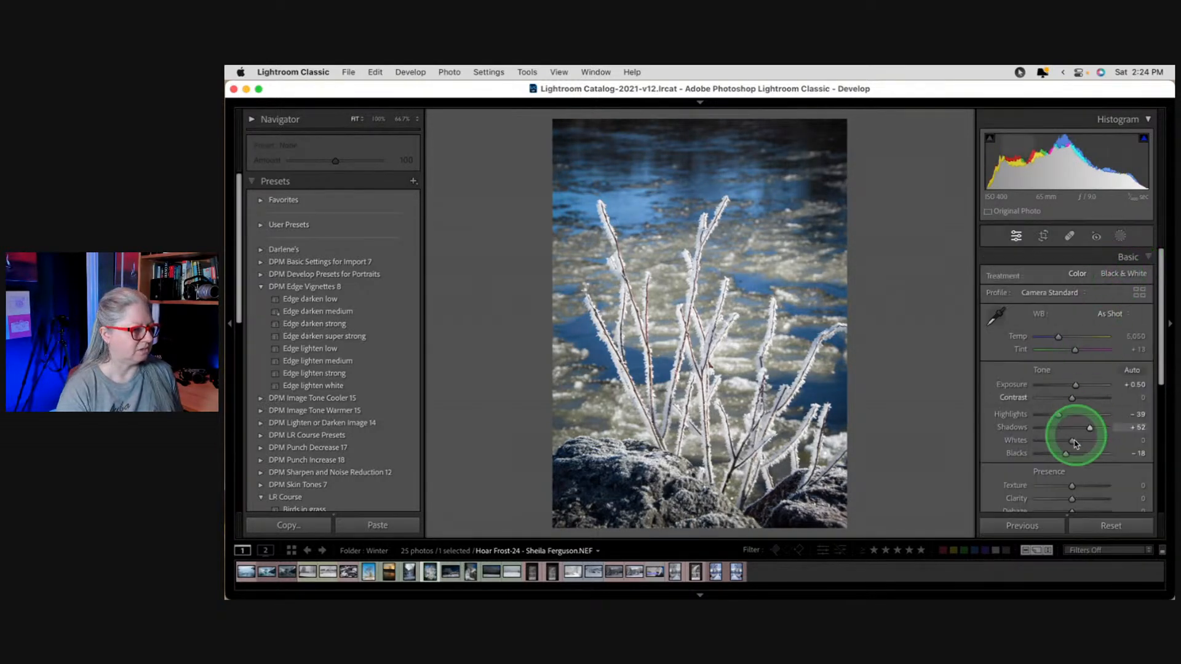
drag(1090, 428, 1057, 455)
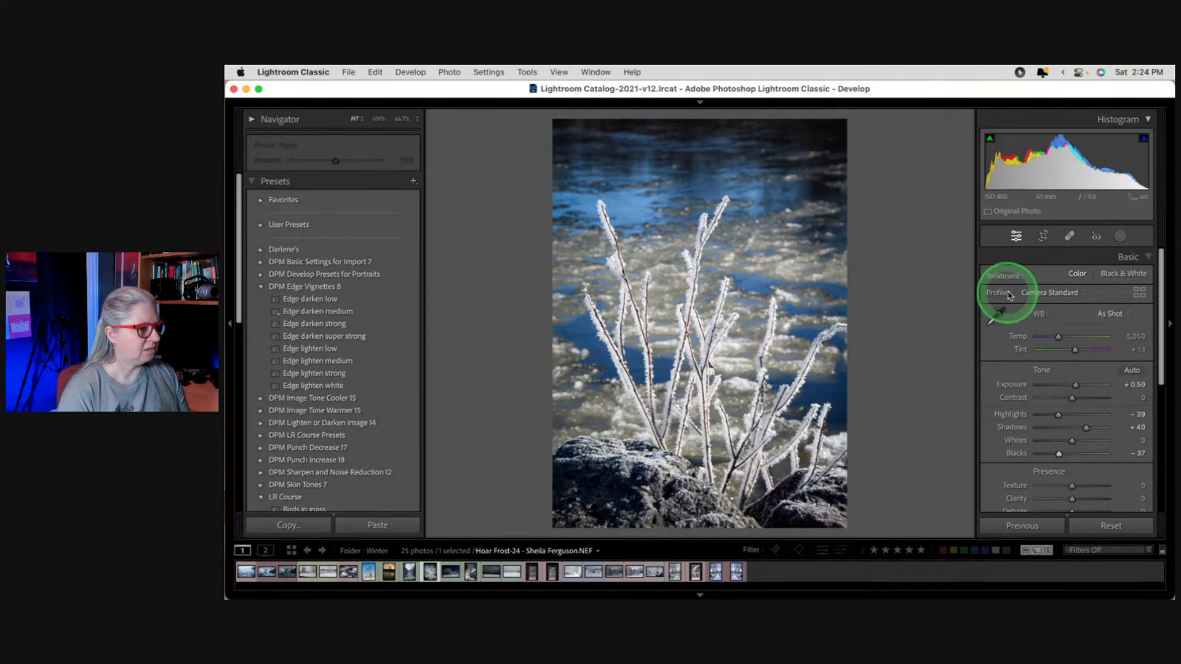
Try the Auto and Daylight white balance settings, undoing each one.
click(1110, 313)
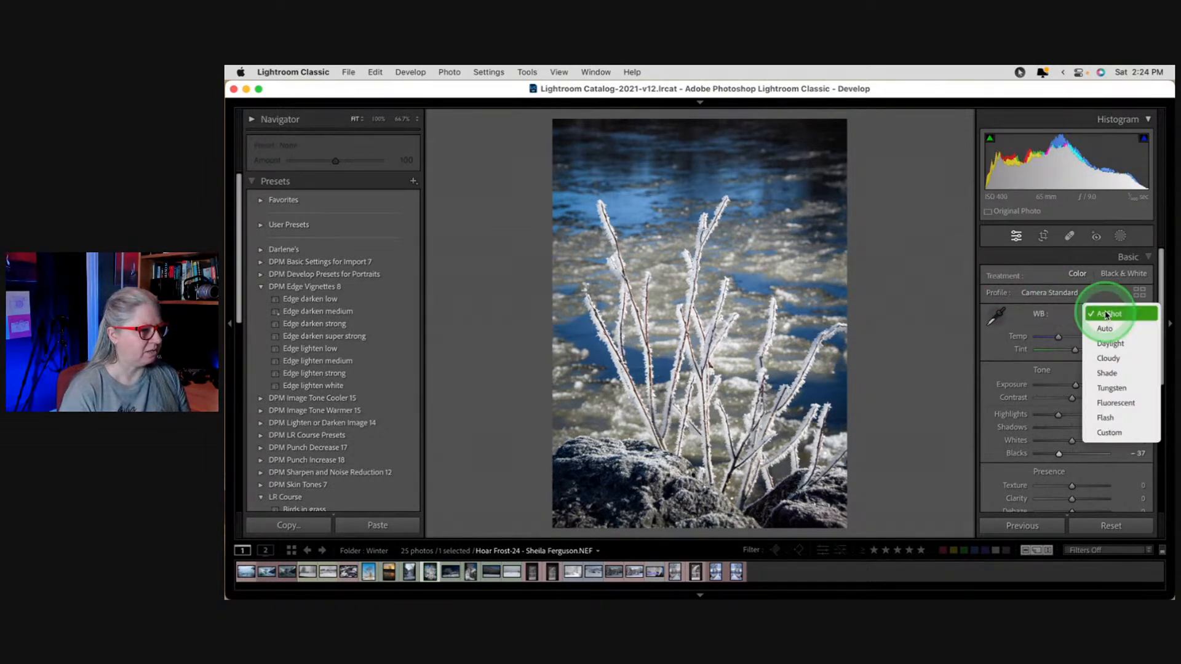
click(1106, 329)
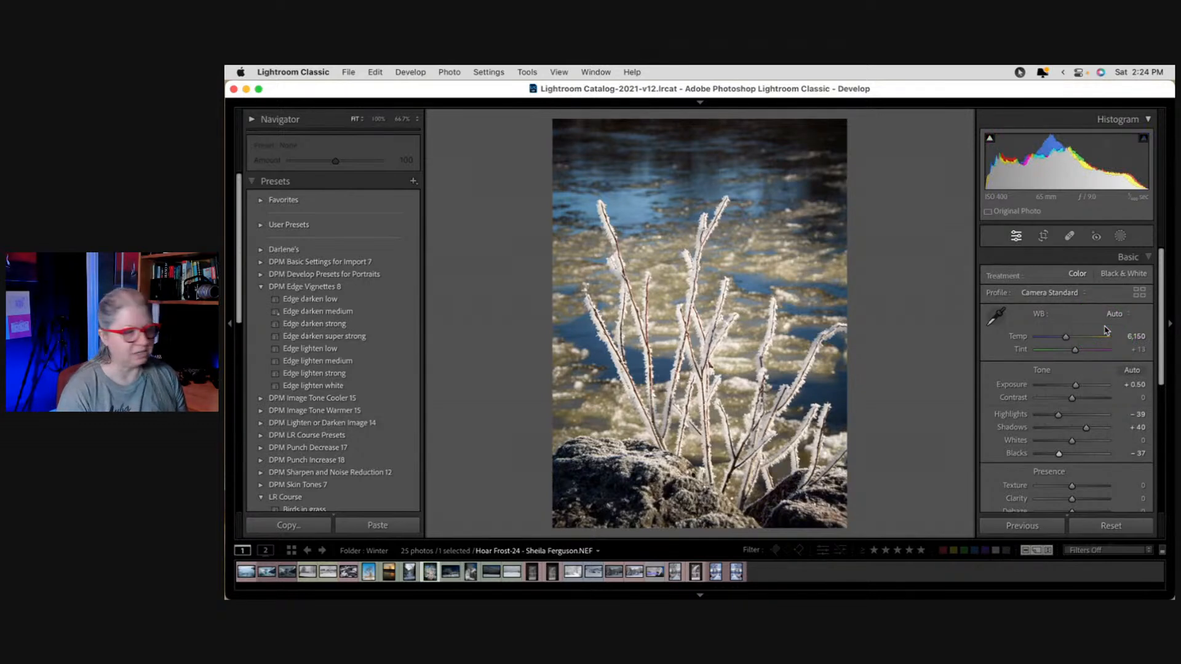
key(super+z)
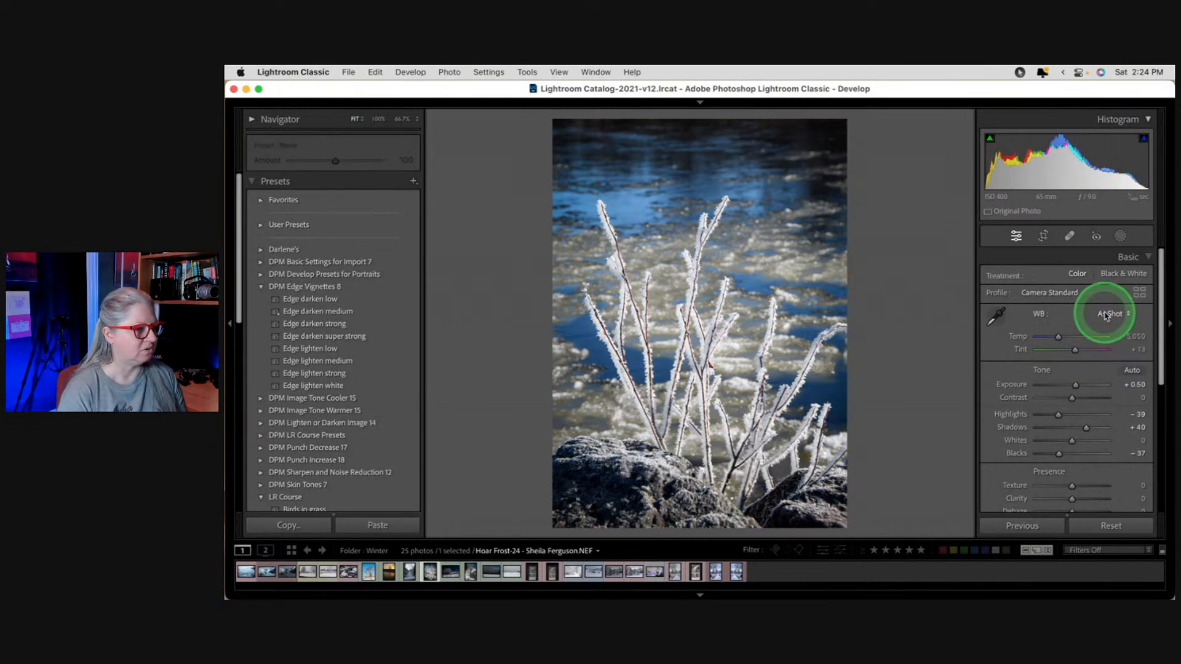
click(1106, 314)
click(1110, 346)
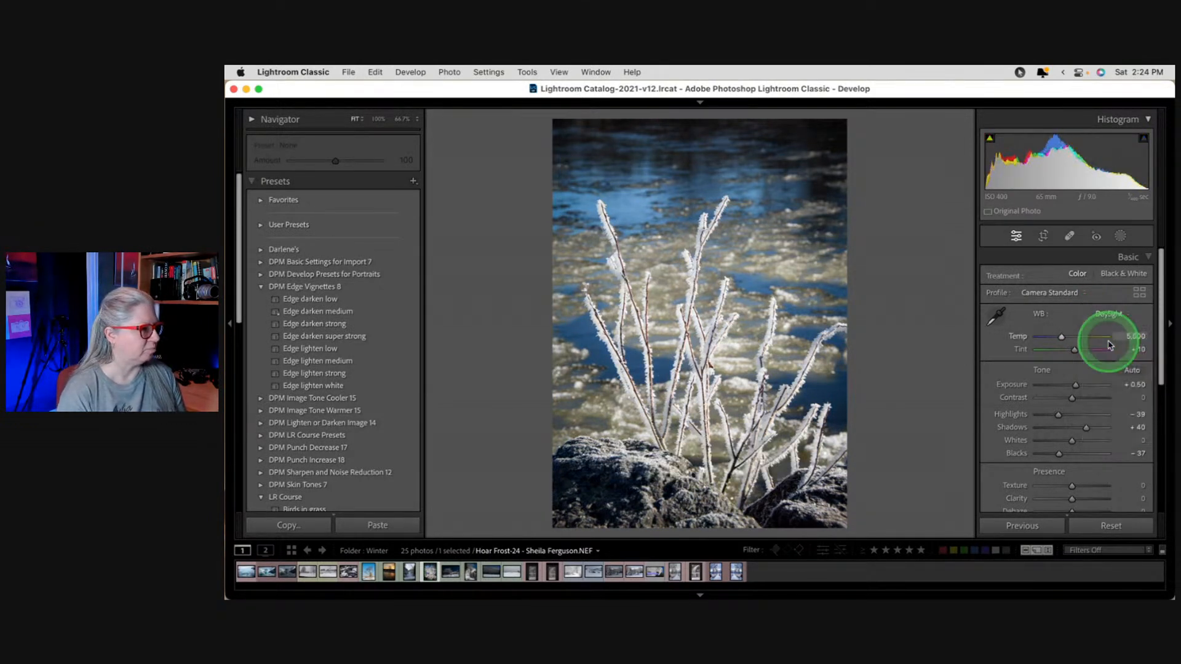
key(super+z)
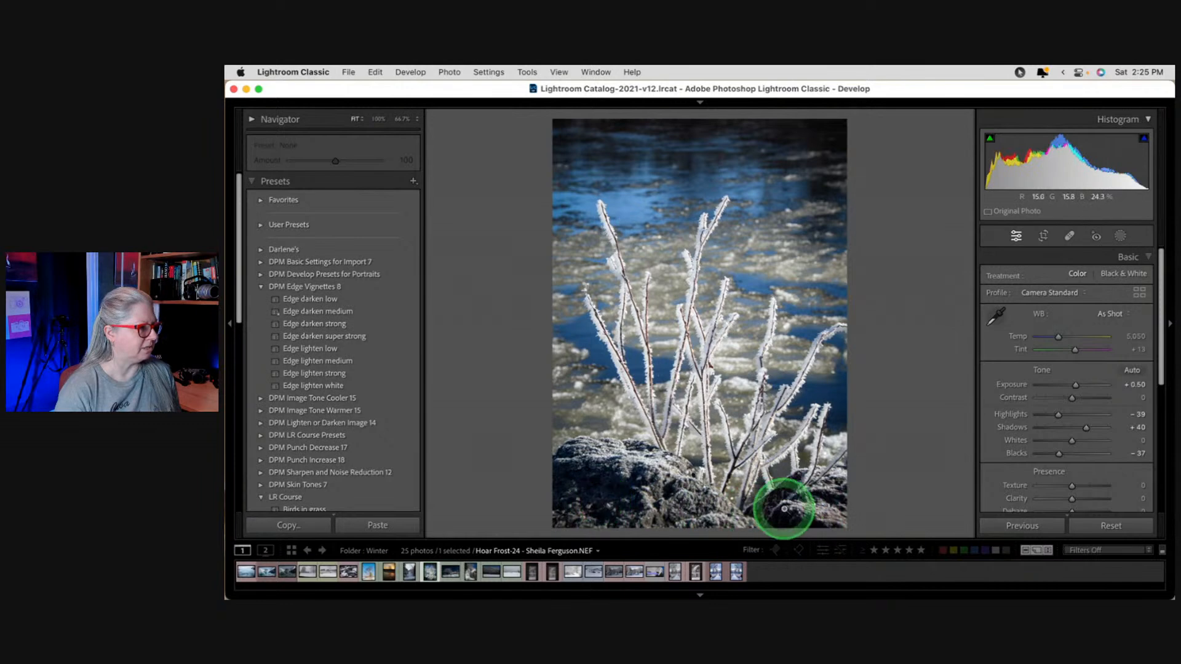
Try masking the frosted branches with the automatic Subject selection, and undo the mask.
click(1120, 237)
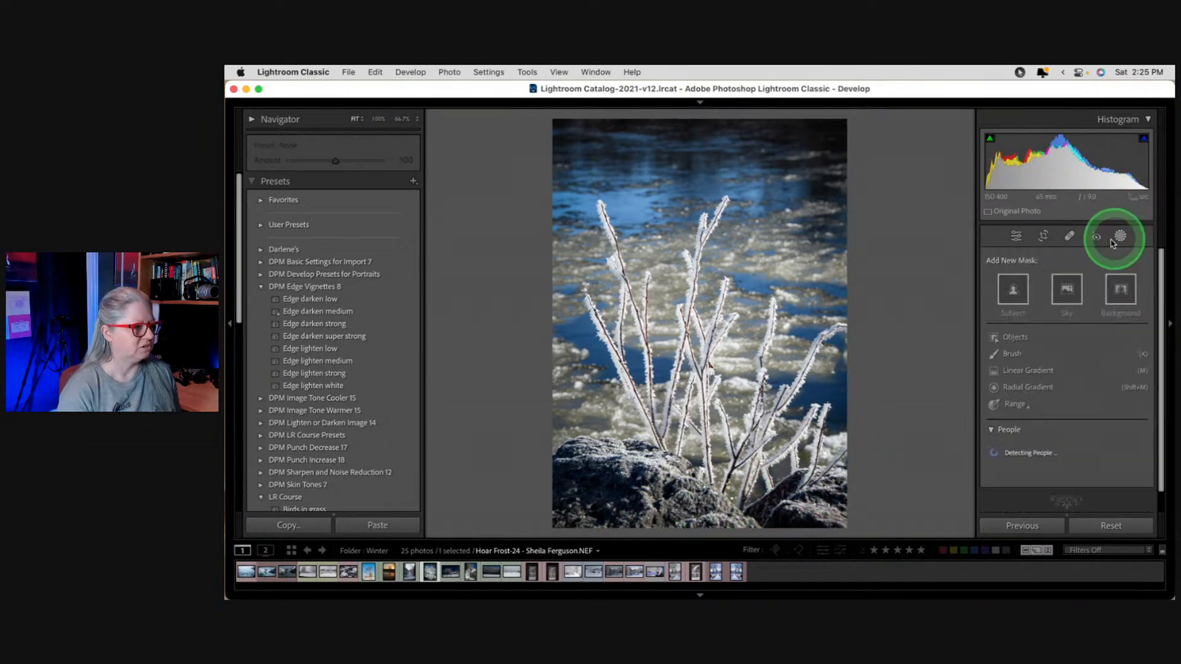
click(1013, 289)
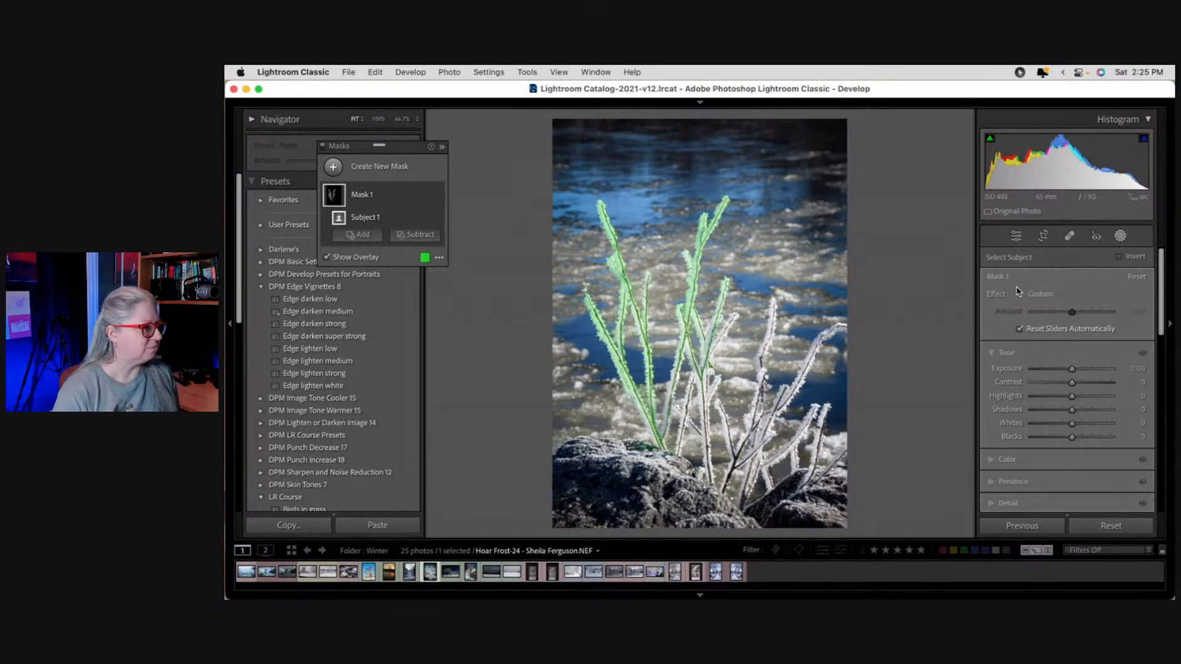
click(1001, 282)
click(1086, 269)
key(super+z)
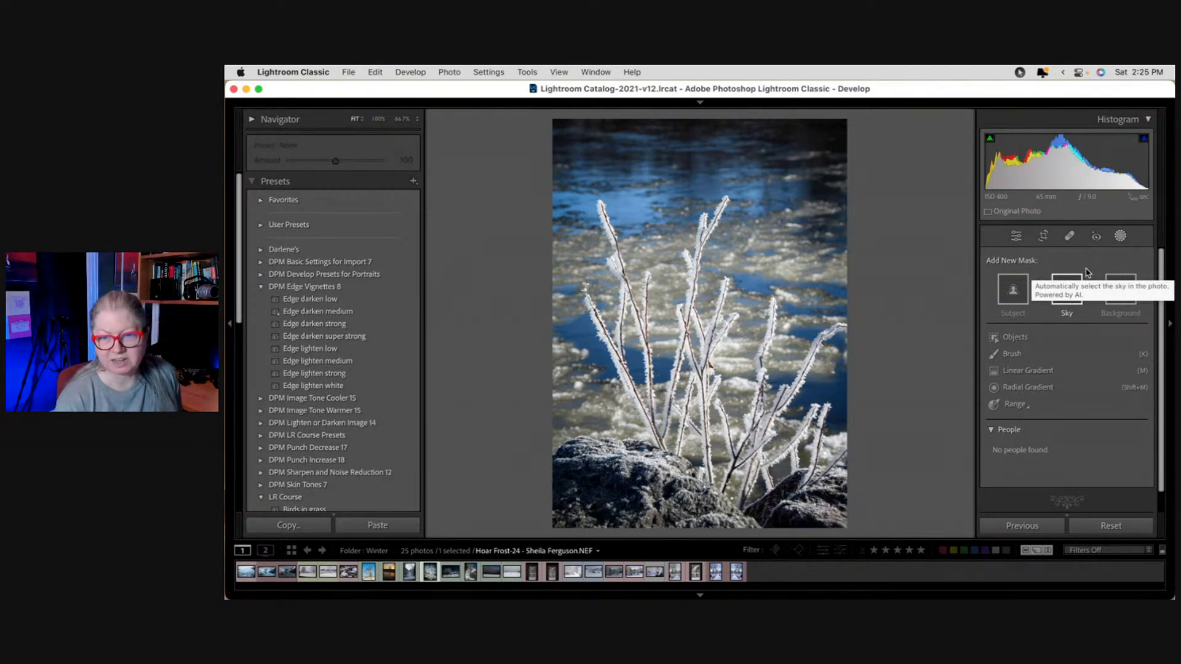
Try an Objects mask with a rectangular selection around all the frosted branches, and undo it.
click(1006, 338)
click(1033, 280)
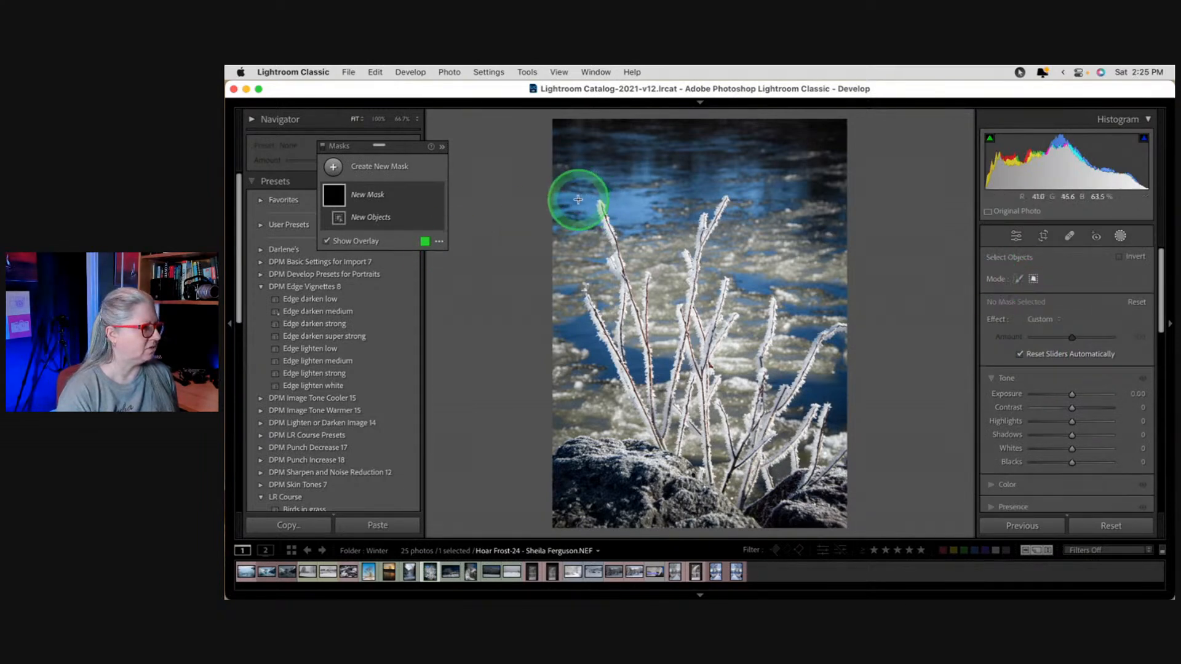
mouse_move(575, 195)
mouse_down()
mouse_move(680, 289)
mouse_move(743, 400)
mouse_move(847, 490)
mouse_up()
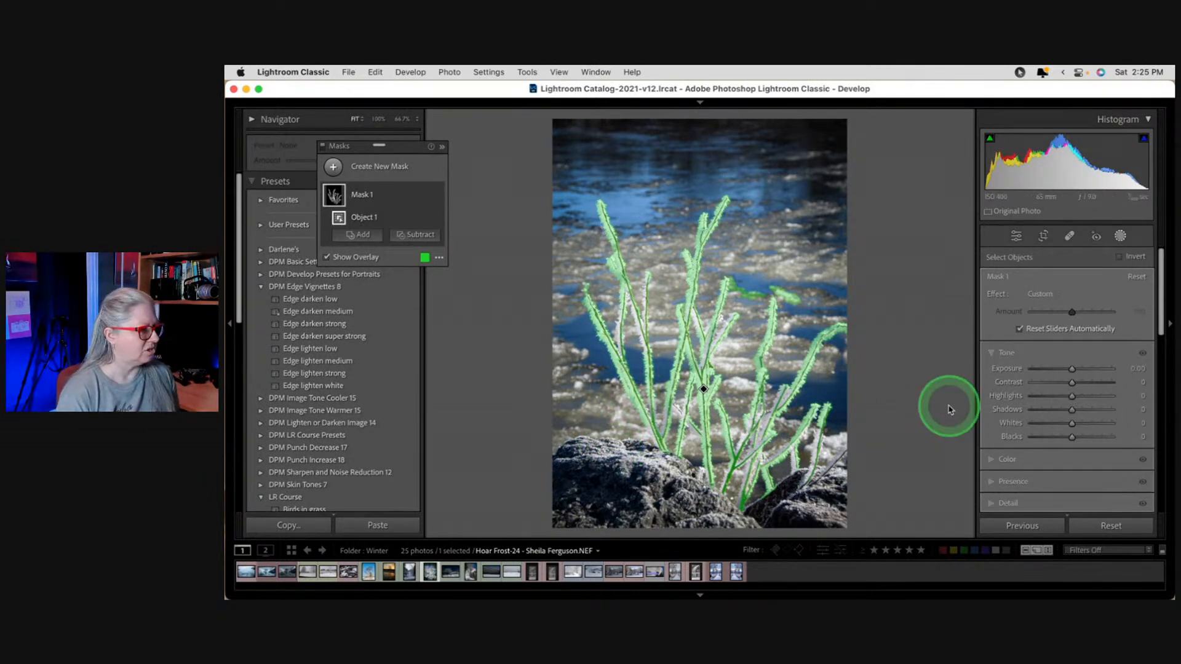
key(super+z)
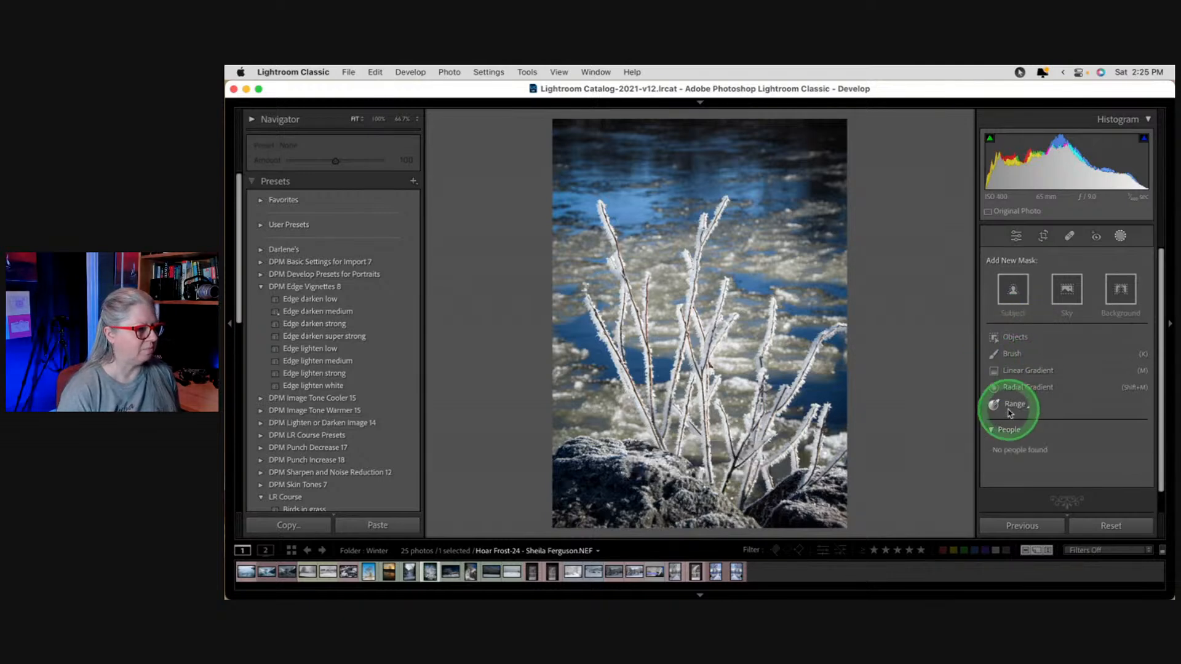
Create a Luminance Range mask sampled from the white frost on a branch, narrowing its lower limit to 79/92.
click(1012, 408)
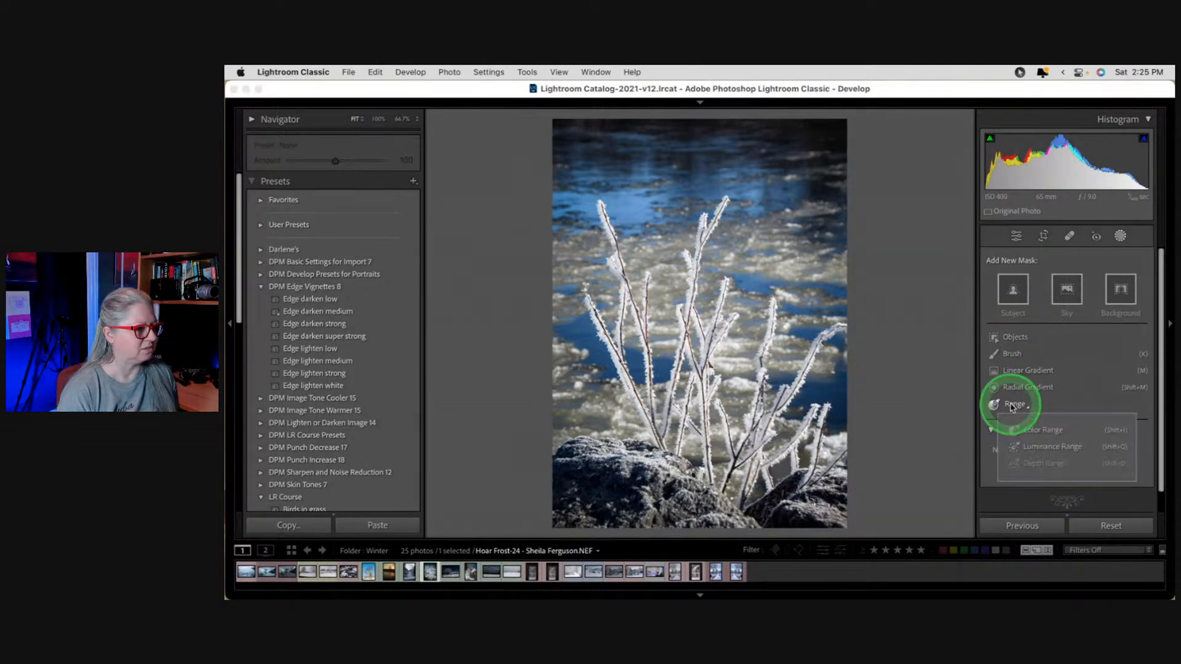
click(1031, 447)
click(692, 336)
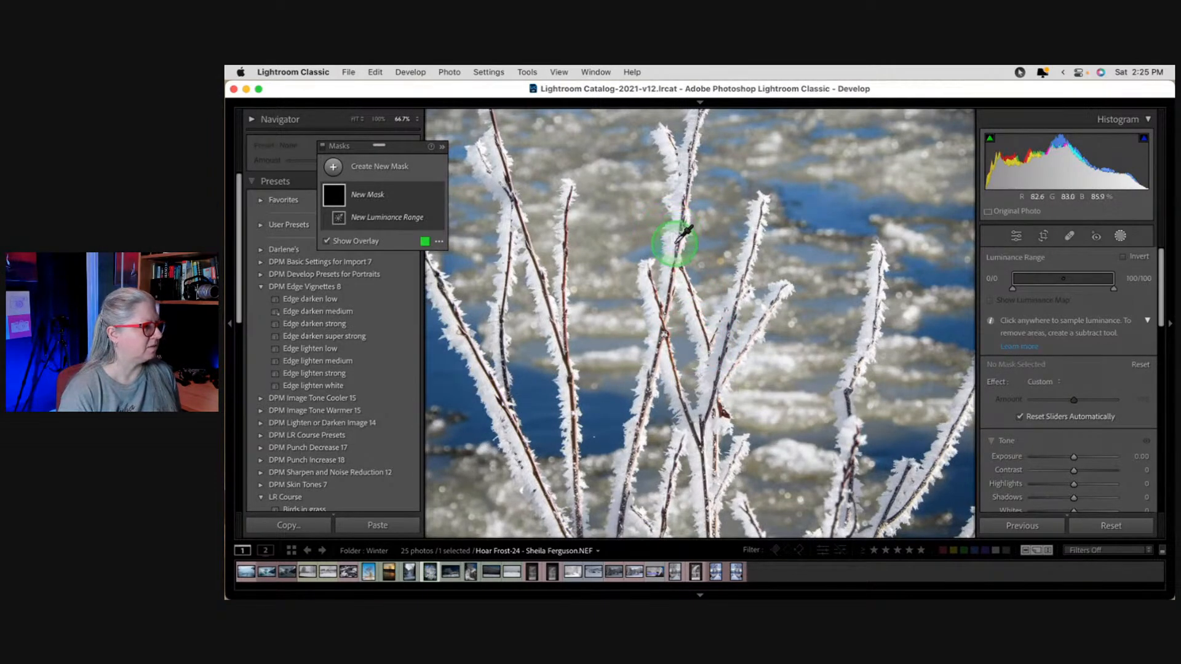
click(704, 326)
key(z)
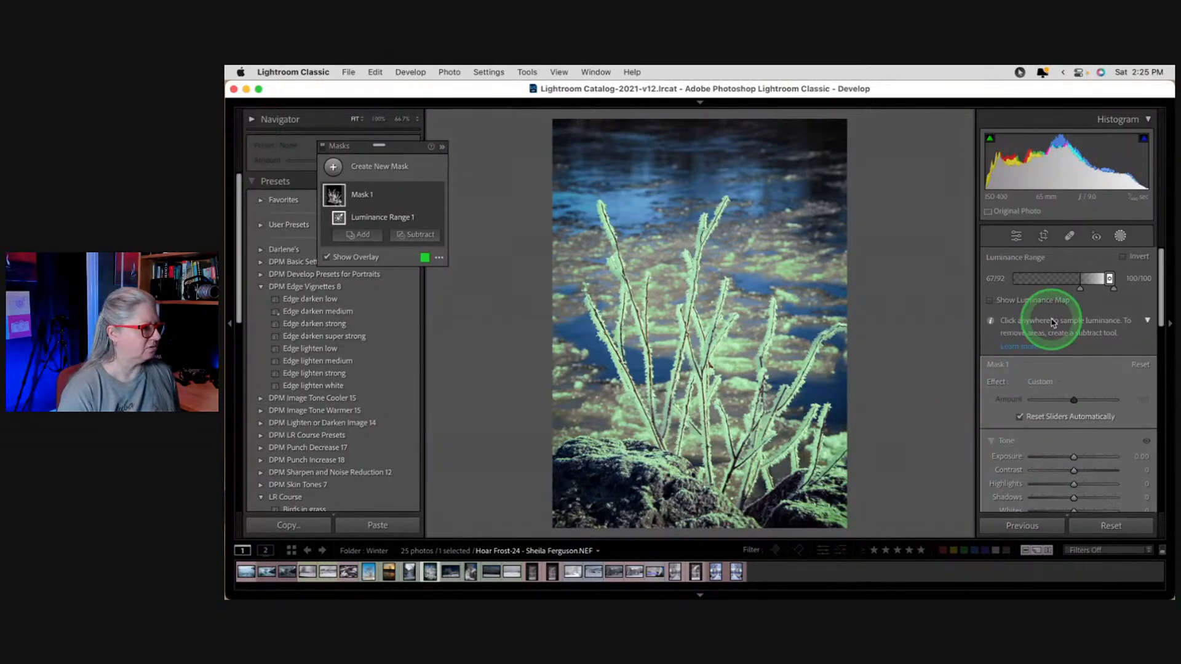
drag(1080, 288, 1094, 291)
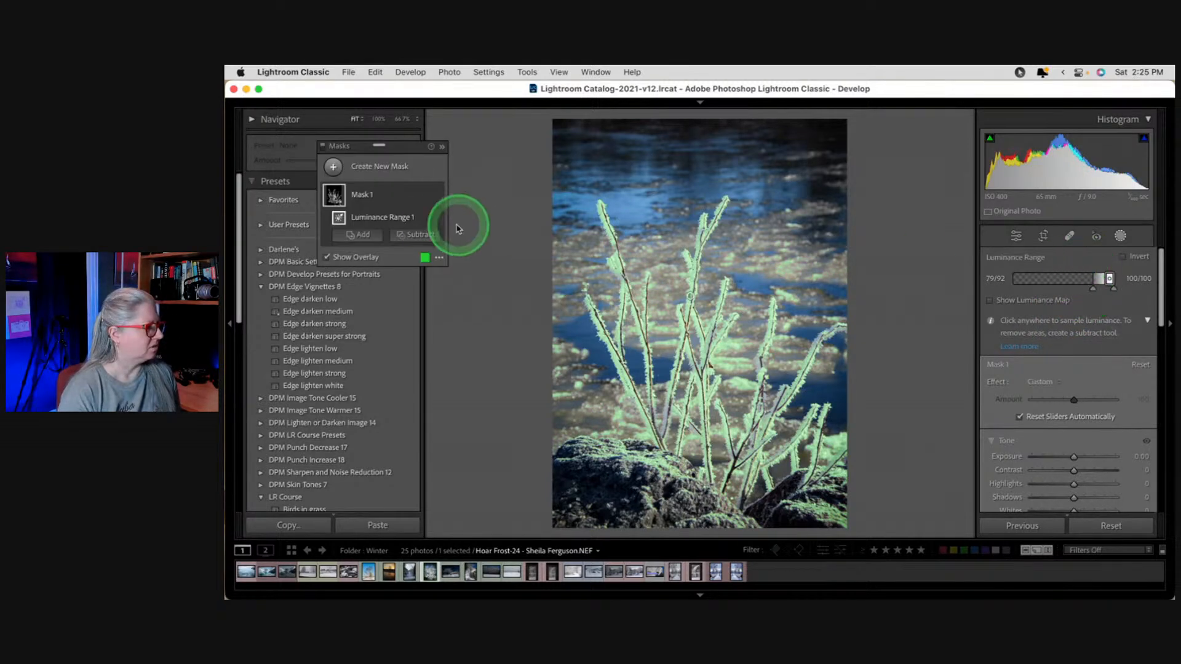
Try subtracting the automatically selected background from the luminance mask, and undo the subtraction.
click(419, 234)
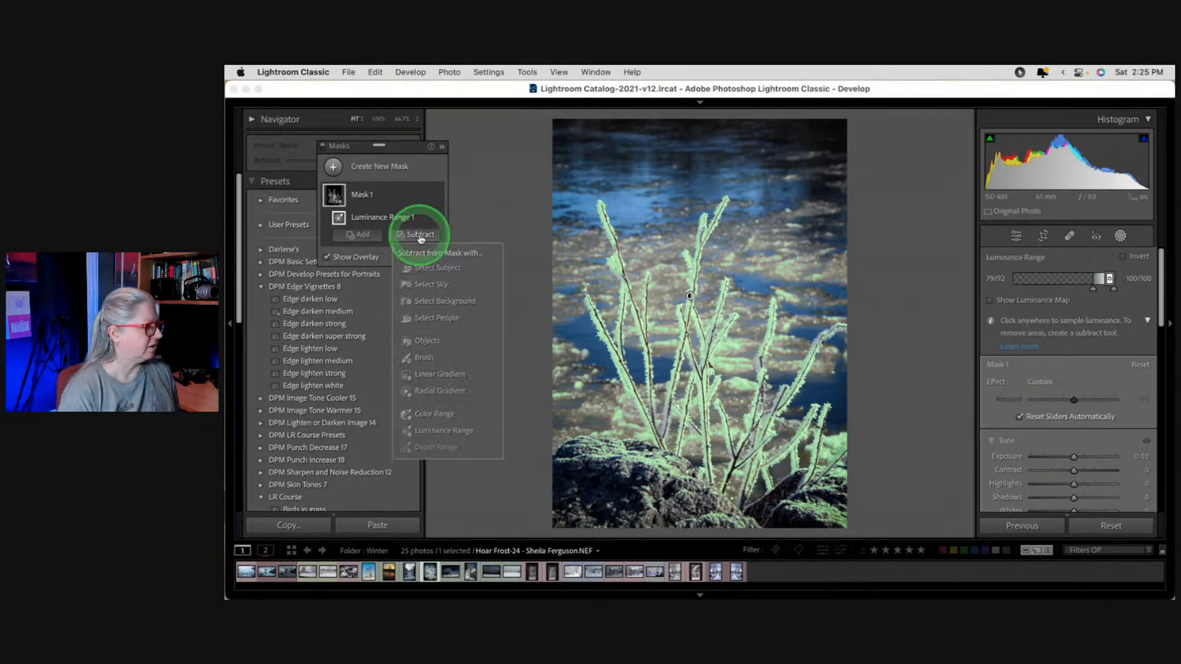
click(423, 302)
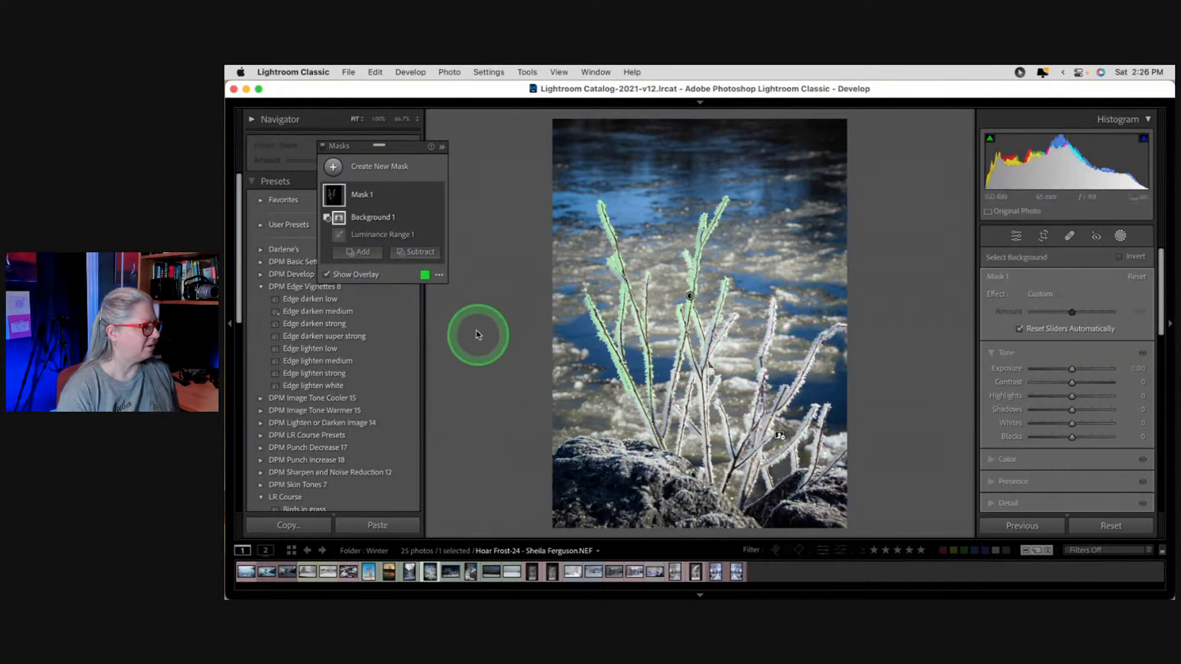
key(super+z)
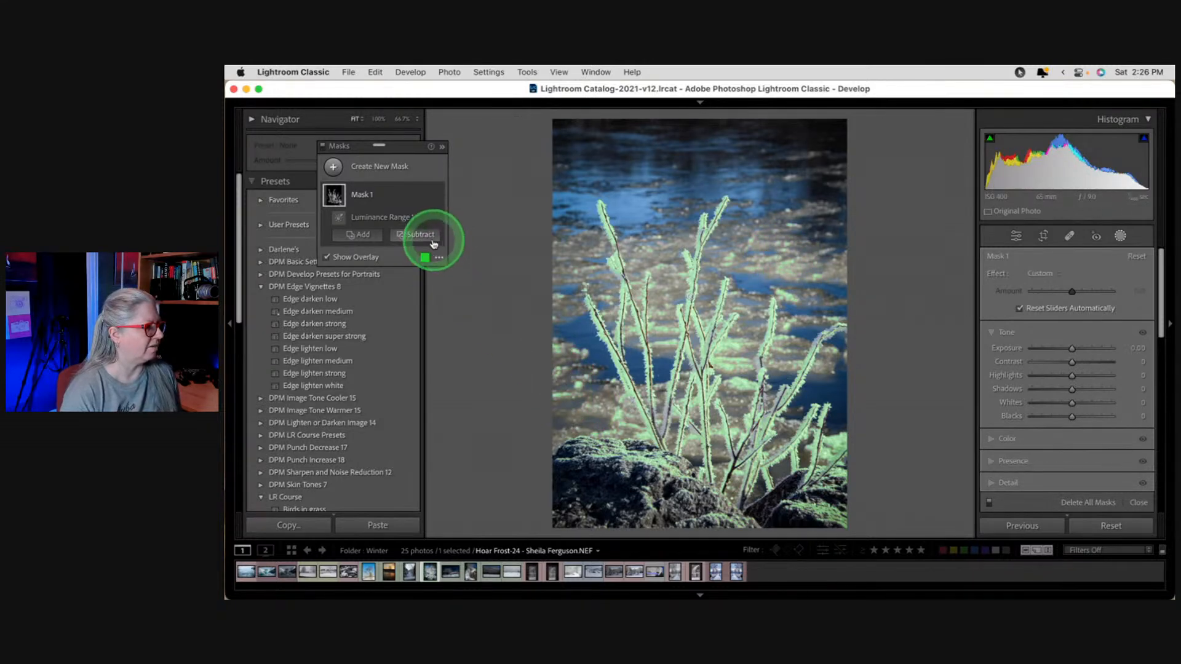
Subtract the water and ice beside the upper-right branches from the luminance mask with a brush, Auto Mask off.
click(419, 236)
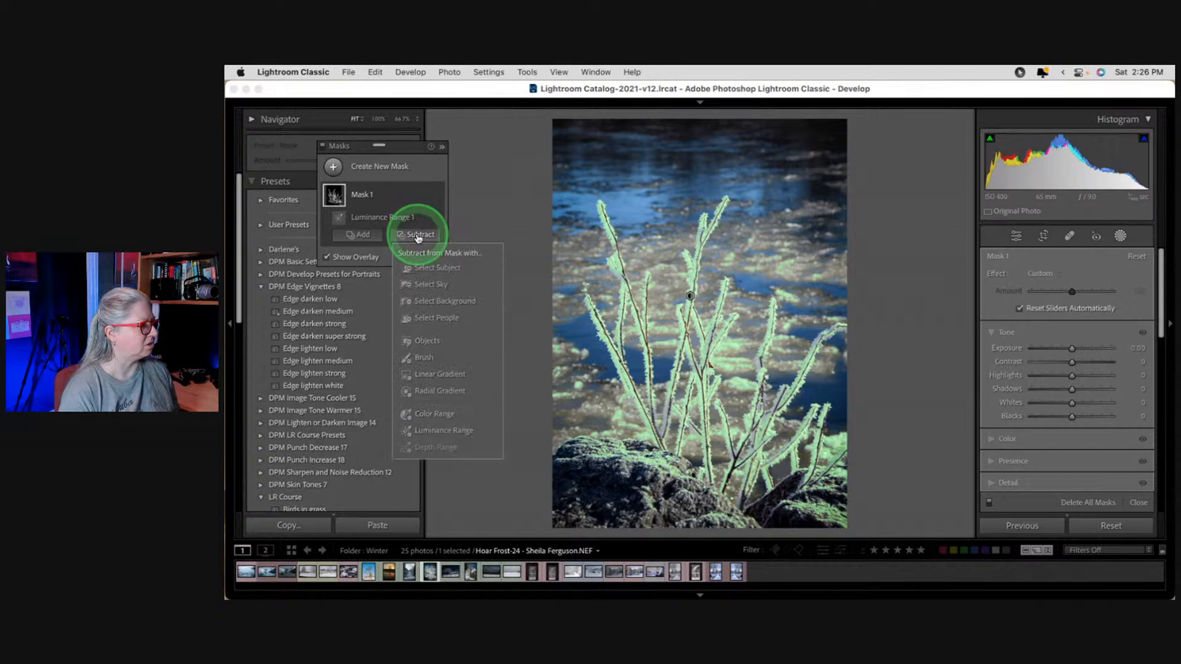
click(416, 358)
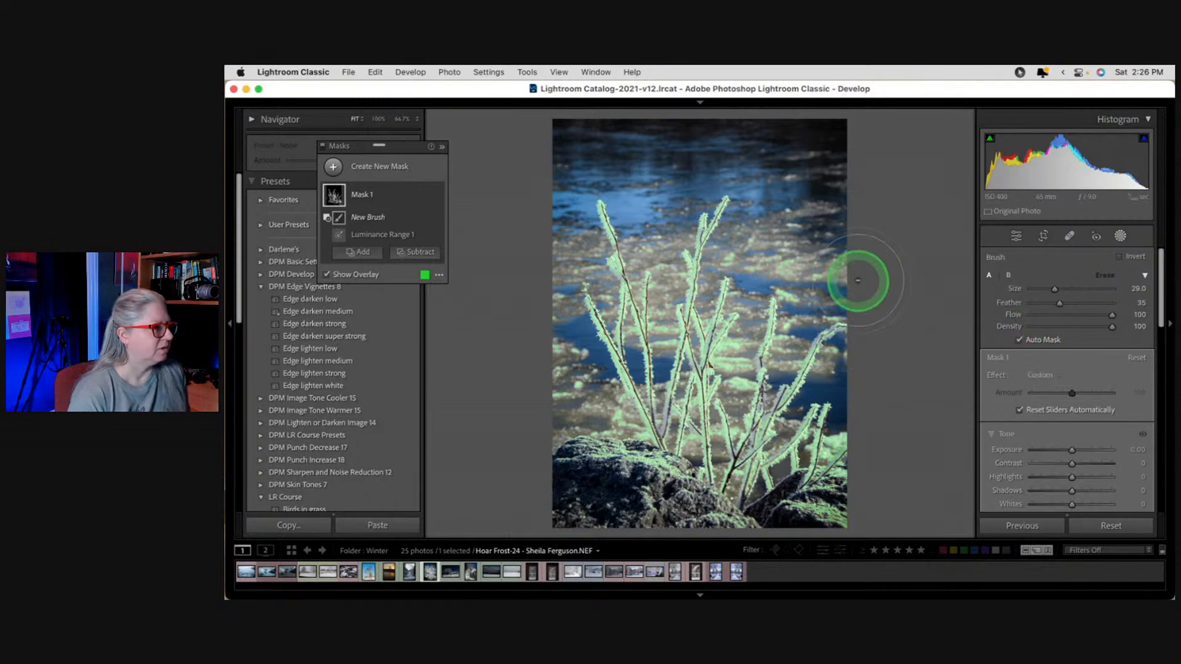
click(1019, 340)
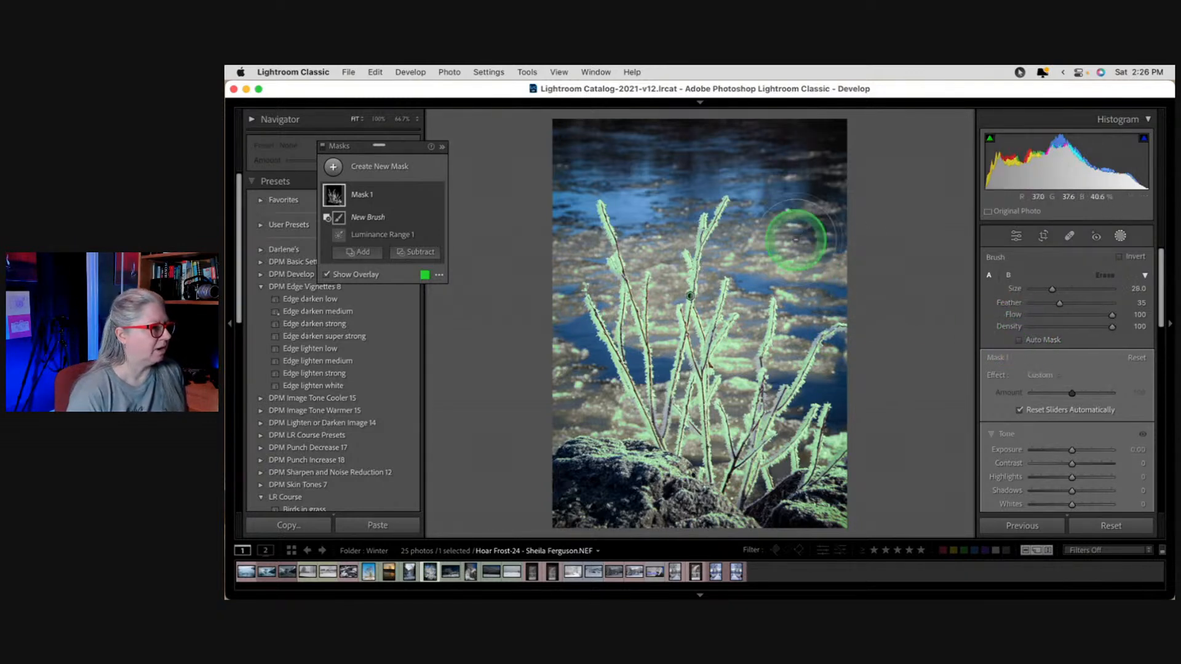
mouse_move(787, 216)
mouse_down()
mouse_move(804, 217)
mouse_move(791, 165)
mouse_move(753, 234)
mouse_move(729, 250)
mouse_move(800, 258)
mouse_move(814, 281)
mouse_move(790, 310)
mouse_move(794, 335)
mouse_move(852, 290)
mouse_up()
drag(841, 376, 849, 359)
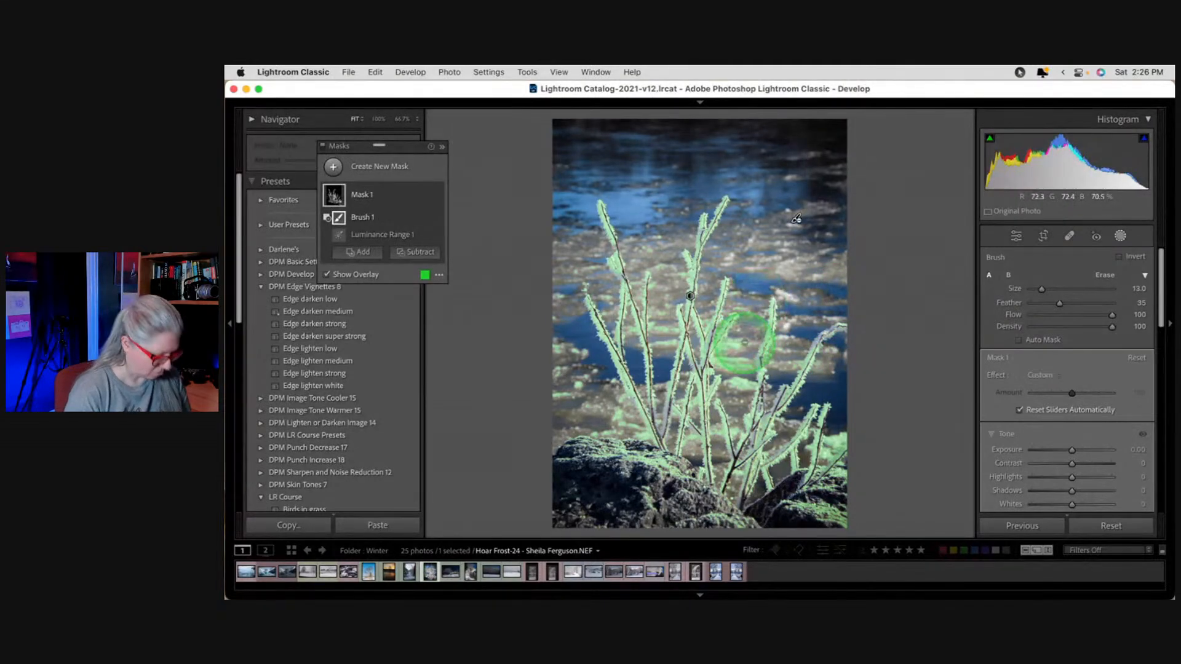
Brush the ice patches between and around the branches out of the mask, reducing the brush size down to 4.
mouse_move(736, 355)
mouse_down()
mouse_move(740, 345)
mouse_move(736, 371)
mouse_up()
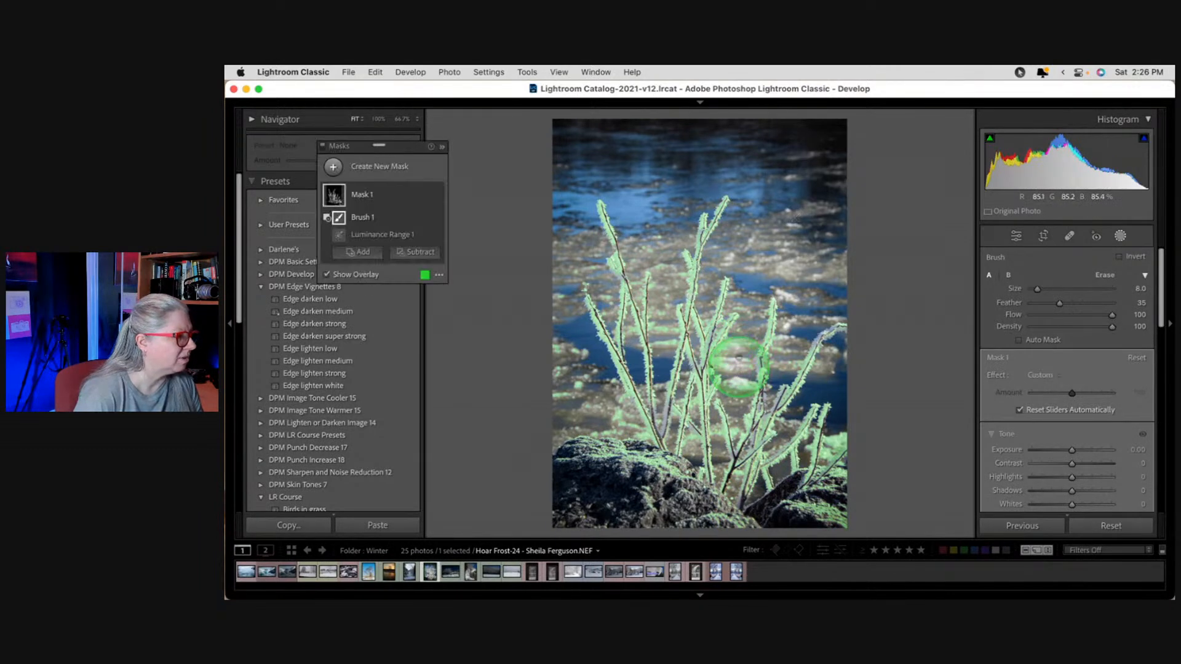
mouse_move(754, 313)
mouse_down()
mouse_move(755, 291)
mouse_move(740, 285)
mouse_up()
key(bracketleft)
key(bracketleft)
mouse_move(633, 241)
mouse_down()
mouse_move(671, 227)
mouse_move(677, 200)
mouse_move(664, 249)
mouse_up()
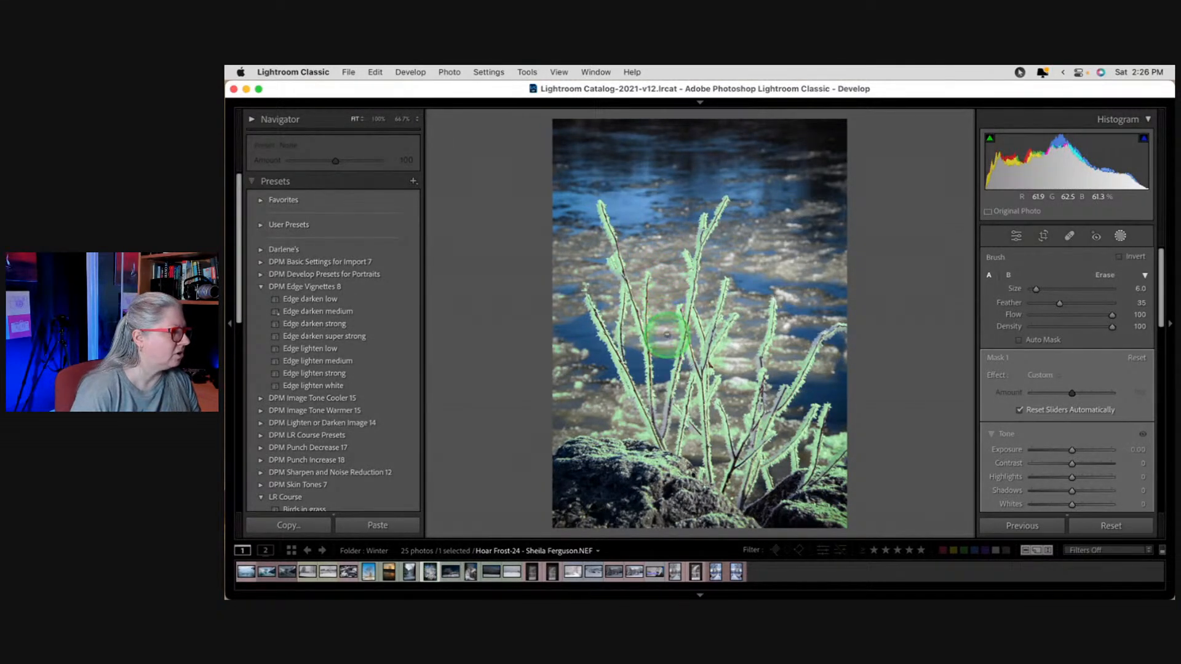
mouse_move(666, 331)
mouse_down()
mouse_move(566, 256)
mouse_move(605, 294)
mouse_move(540, 282)
mouse_up()
mouse_move(565, 370)
mouse_down()
mouse_move(568, 242)
mouse_move(582, 262)
mouse_move(563, 269)
mouse_move(557, 402)
mouse_move(585, 366)
mouse_move(571, 354)
mouse_move(625, 423)
mouse_move(602, 383)
mouse_move(615, 413)
mouse_move(564, 428)
mouse_move(634, 446)
mouse_up()
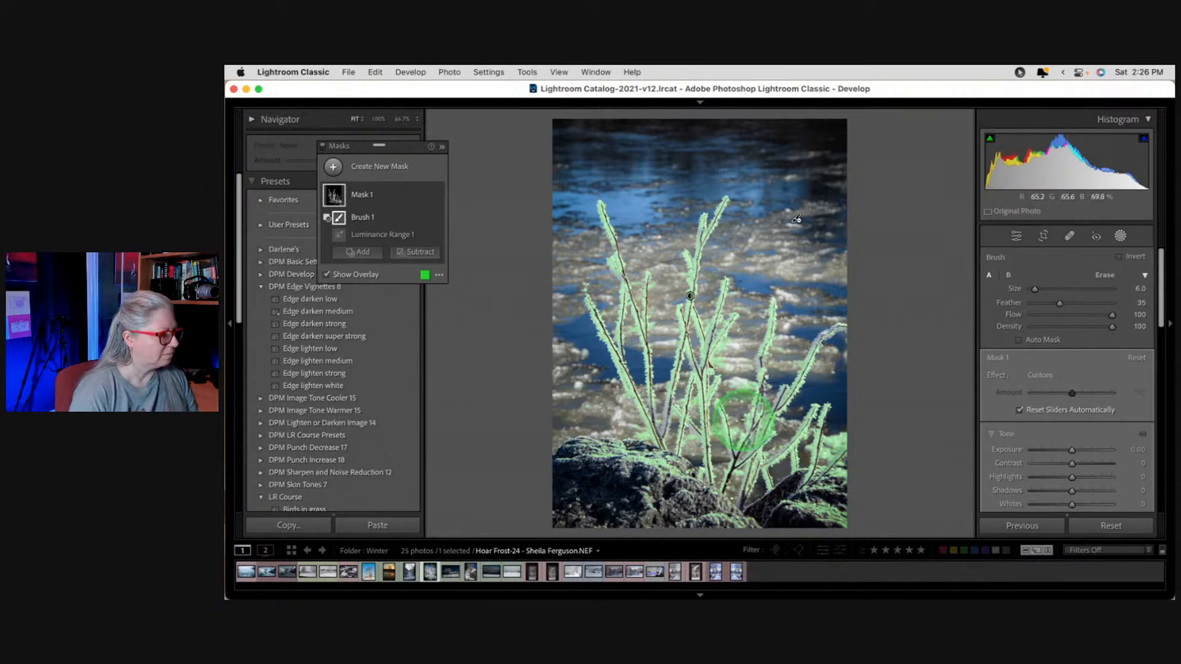
mouse_move(735, 431)
mouse_down()
mouse_move(748, 382)
mouse_move(600, 423)
mouse_up()
mouse_move(838, 430)
mouse_down()
mouse_move(829, 445)
mouse_move(861, 449)
mouse_up()
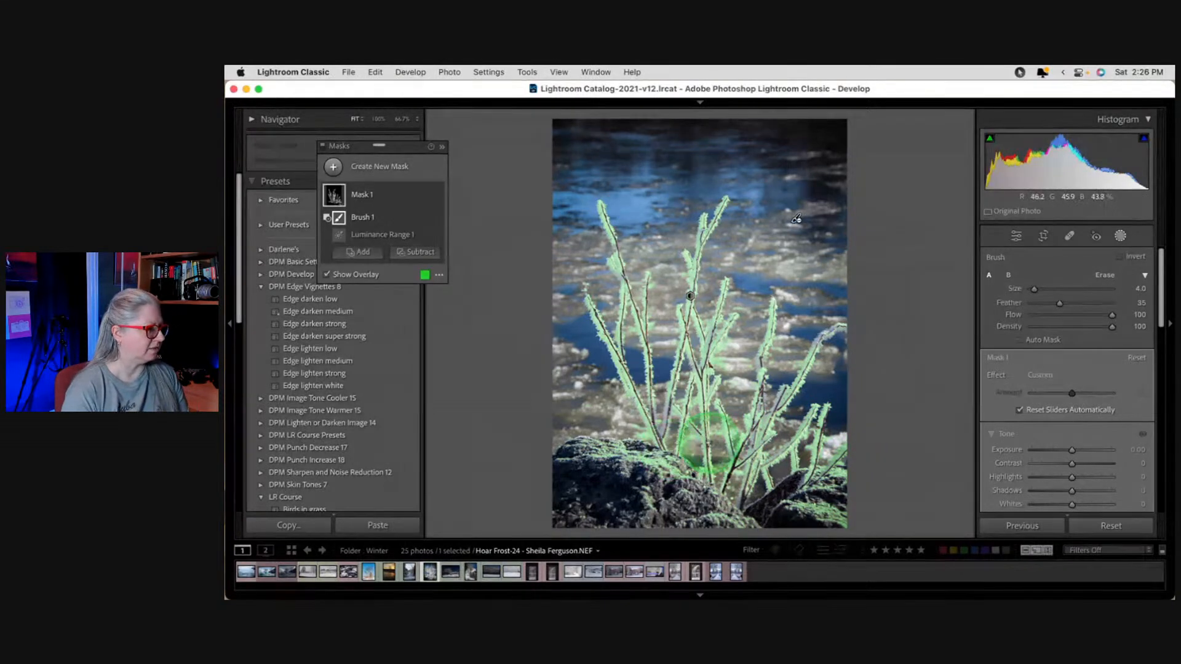
mouse_move(691, 449)
mouse_down()
mouse_move(717, 449)
mouse_move(716, 430)
mouse_move(720, 465)
mouse_move(737, 431)
mouse_up()
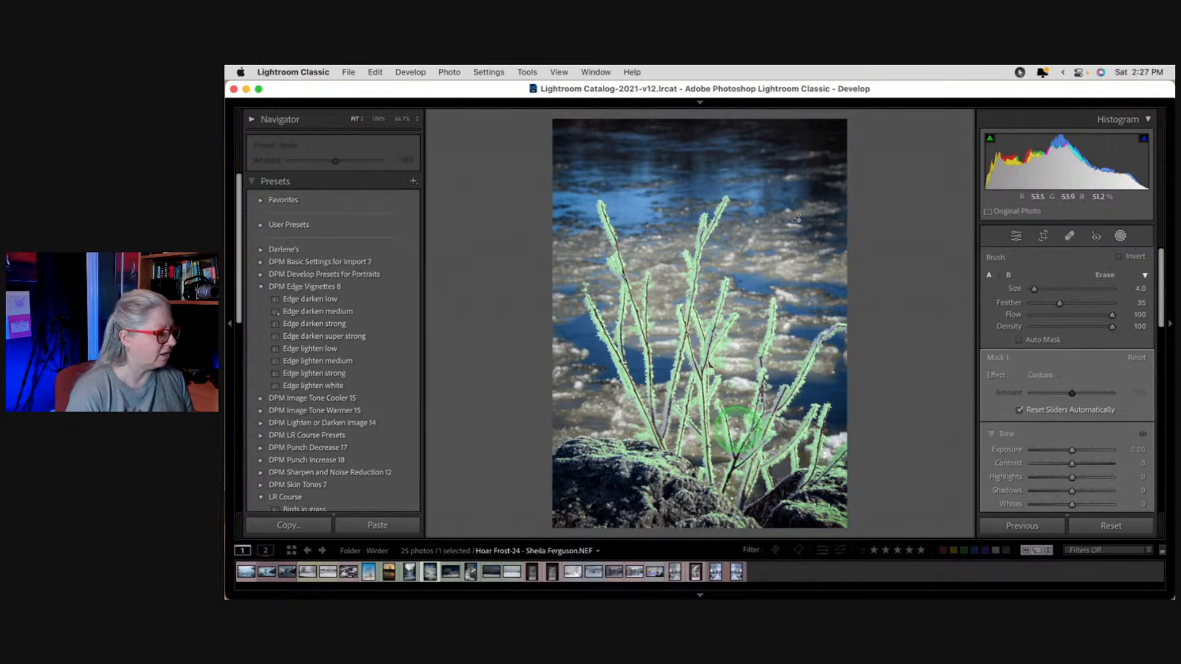
drag(736, 377, 733, 370)
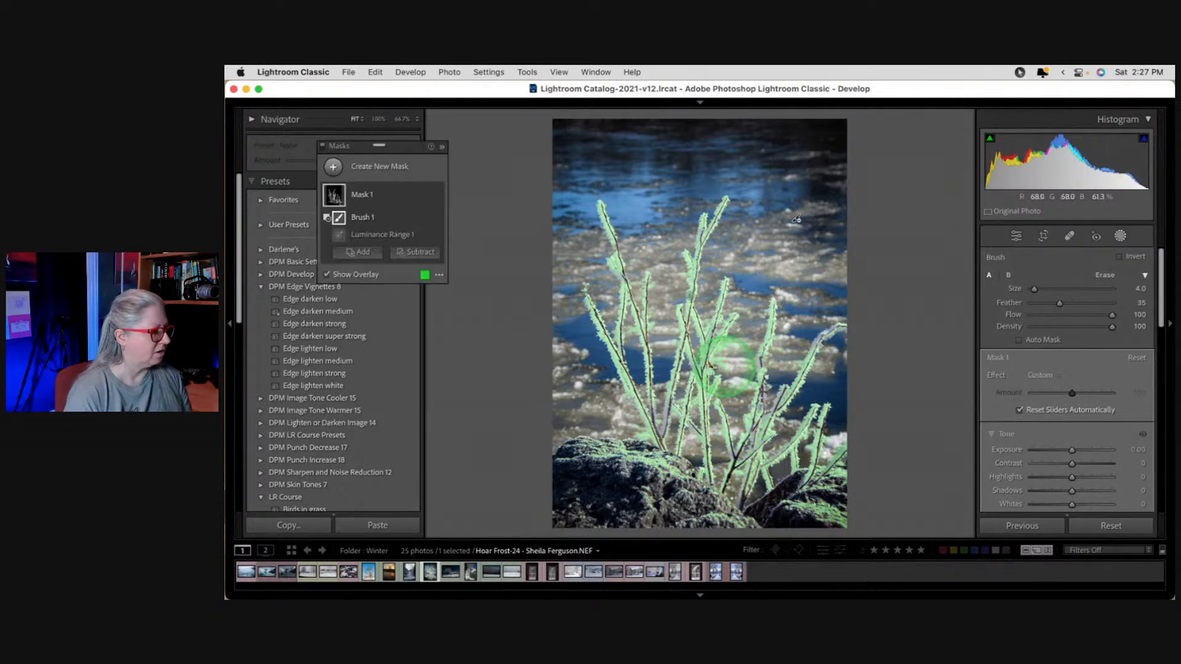
mouse_move(741, 501)
mouse_down()
mouse_move(737, 479)
mouse_move(732, 492)
mouse_up()
drag(599, 422, 633, 431)
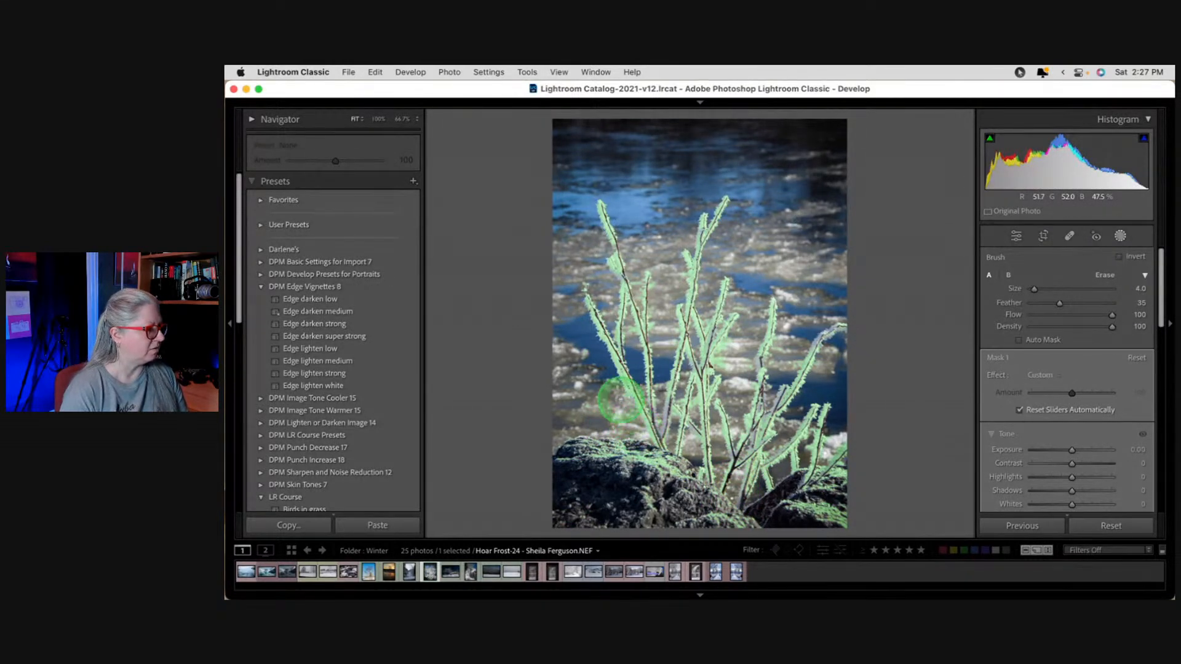
drag(604, 405, 600, 418)
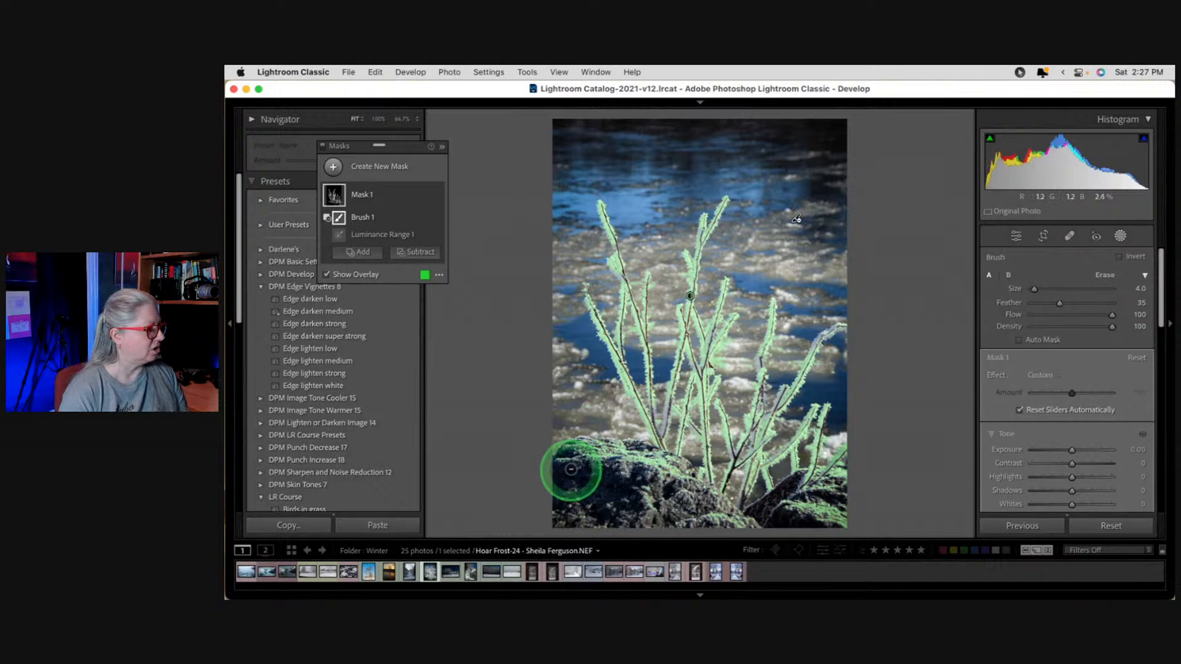
Partially subtract the frosted rock at the photo's lower left from the mask, using brush density 49 and a larger brush.
click(1070, 326)
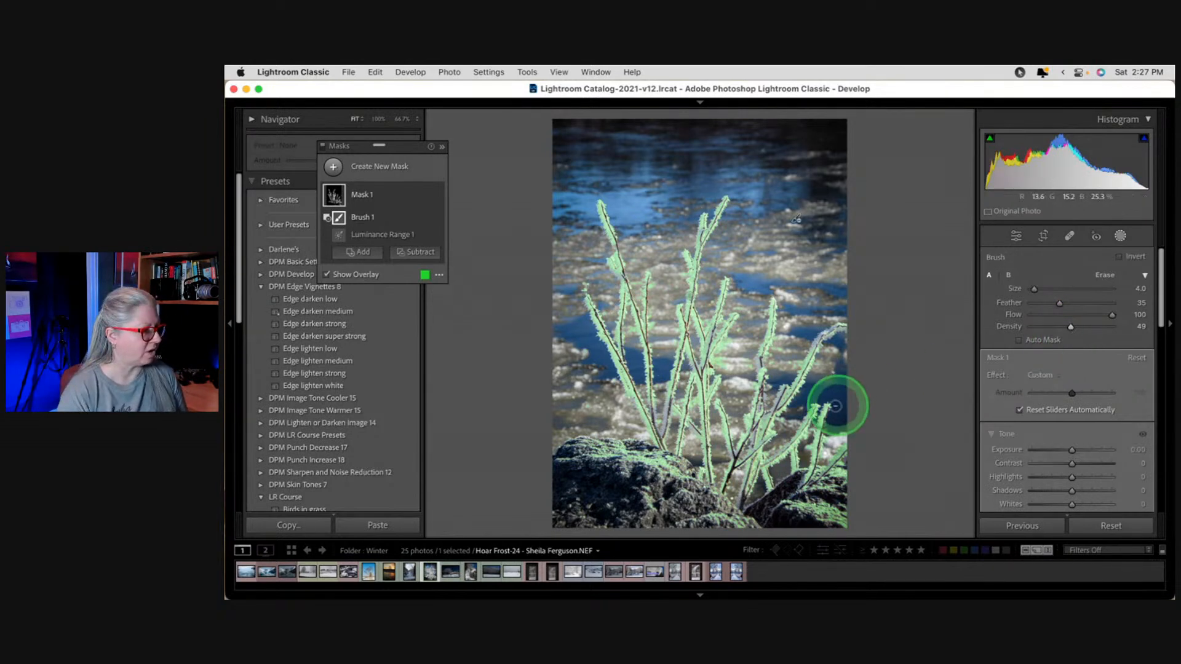
key(bracketright)
key(bracketright)
key(bracketright)
key(bracketright)
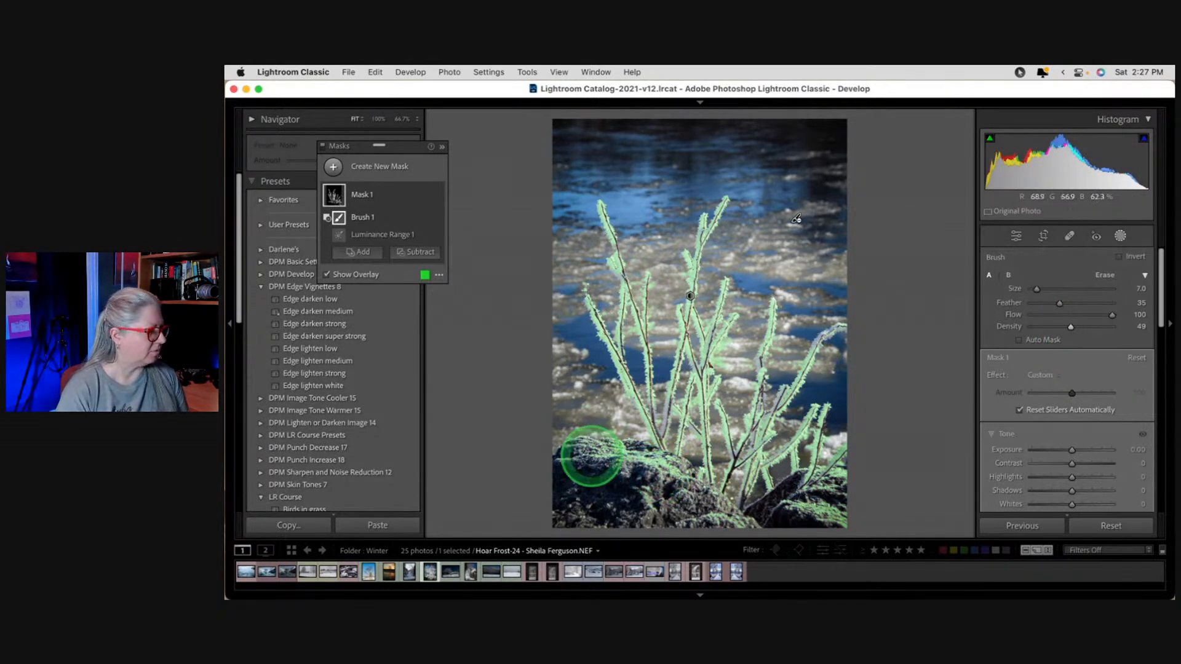
key(bracketright)
mouse_move(565, 461)
mouse_down()
mouse_move(662, 466)
mouse_move(739, 522)
mouse_move(589, 519)
mouse_move(678, 504)
mouse_move(668, 471)
mouse_move(647, 457)
mouse_move(790, 529)
mouse_move(840, 479)
mouse_move(846, 489)
mouse_move(835, 514)
mouse_move(559, 513)
mouse_move(585, 496)
mouse_up()
Set the branch mask's Texture to 66 and Clarity to 34.
scroll(1055, 345, down, 5)
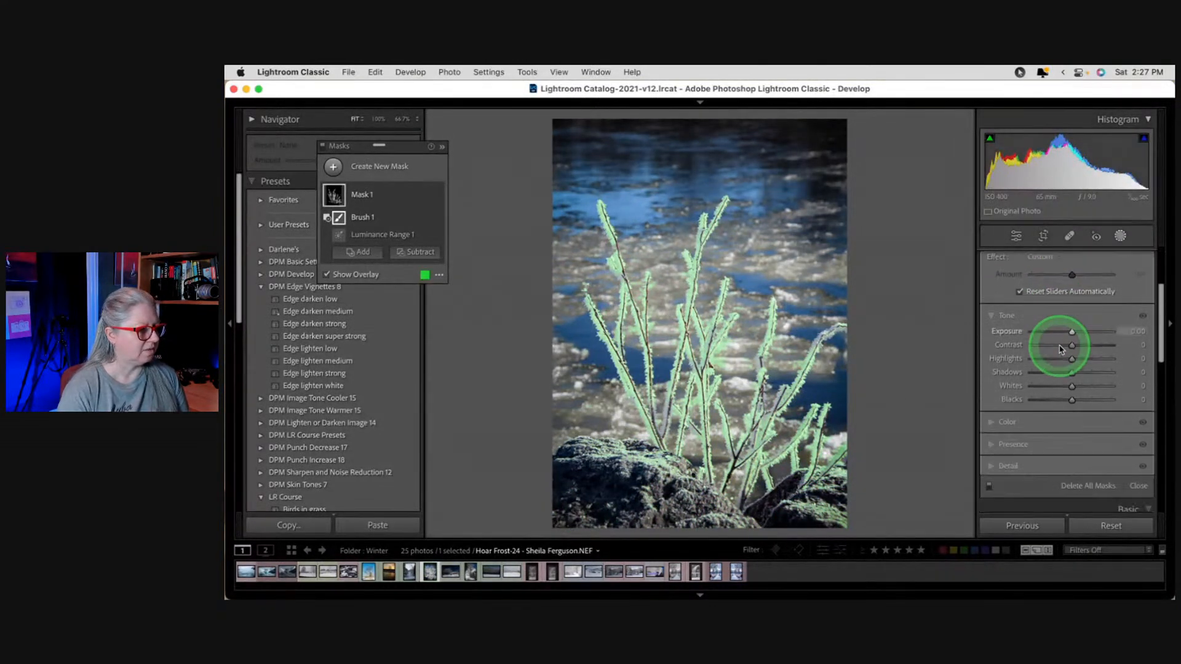
click(992, 409)
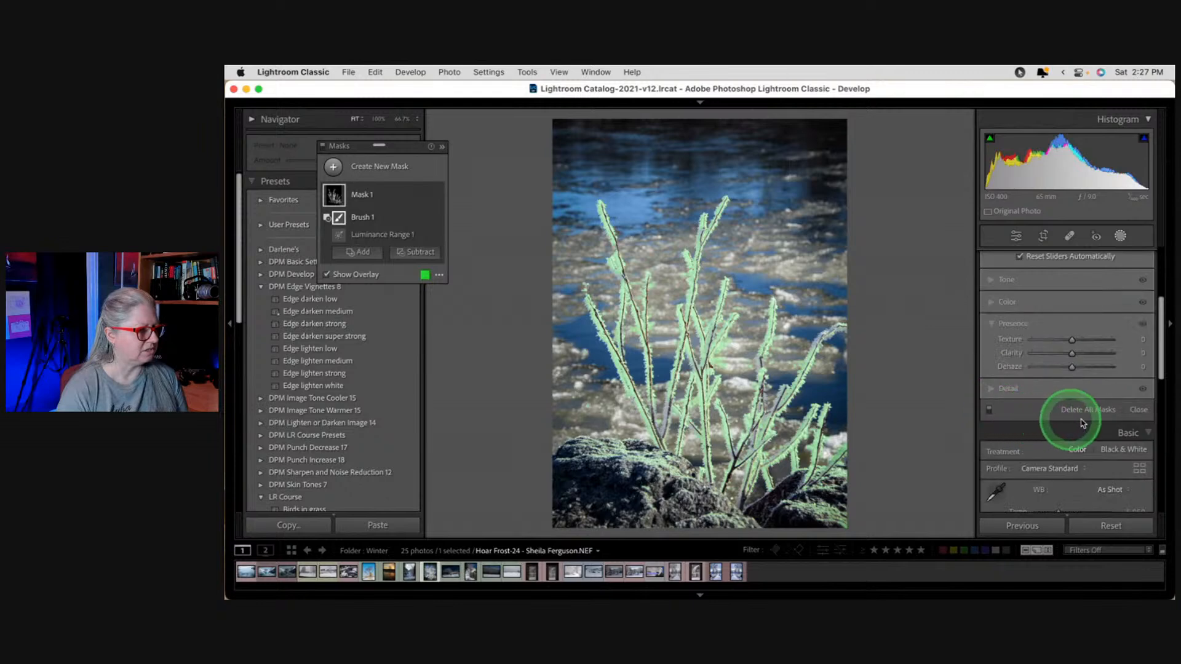
drag(1072, 343, 1099, 342)
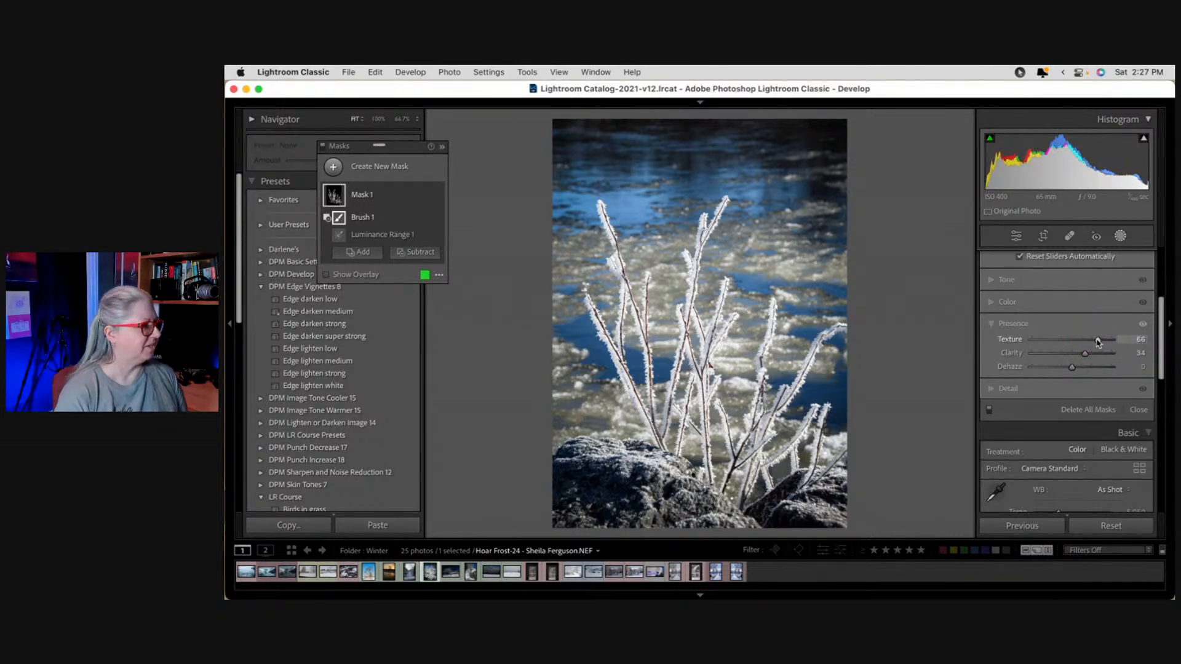
click(1099, 343)
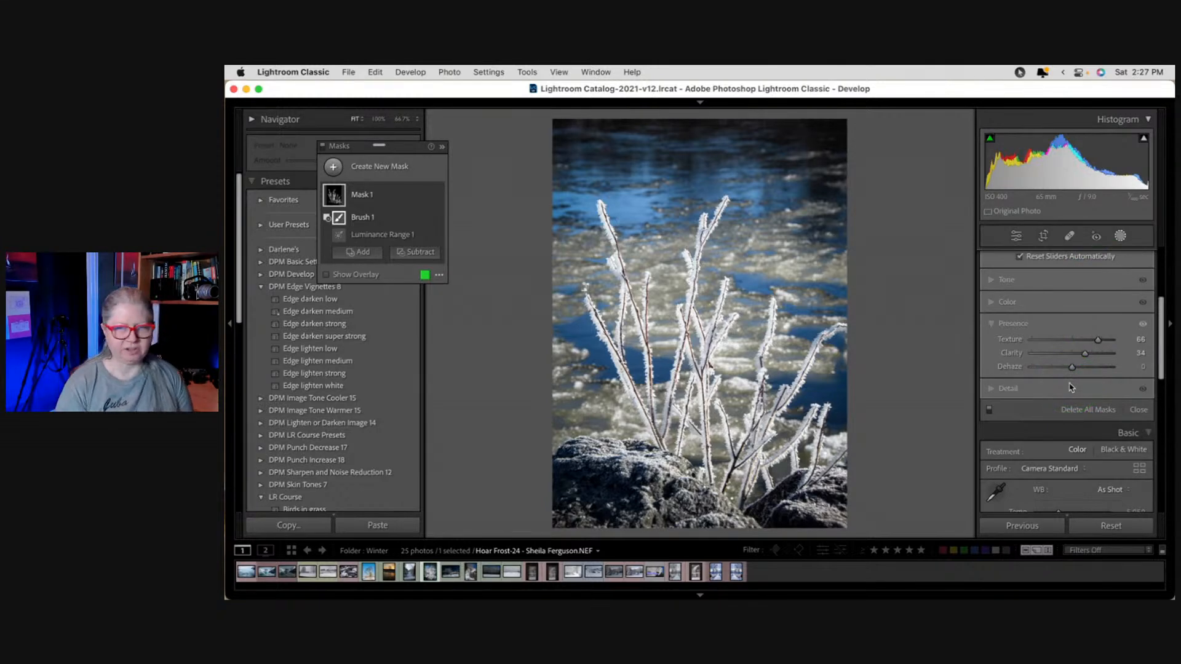
Rename the branch mask as "frost".
click(425, 194)
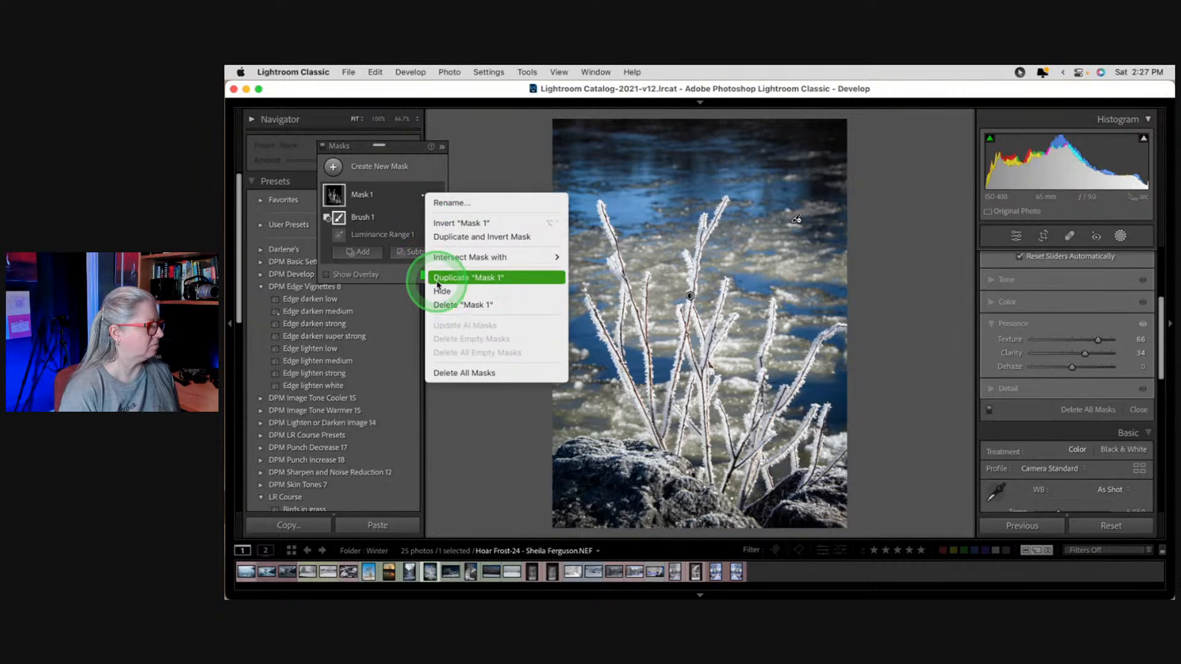
click(448, 209)
key(BackSpace)
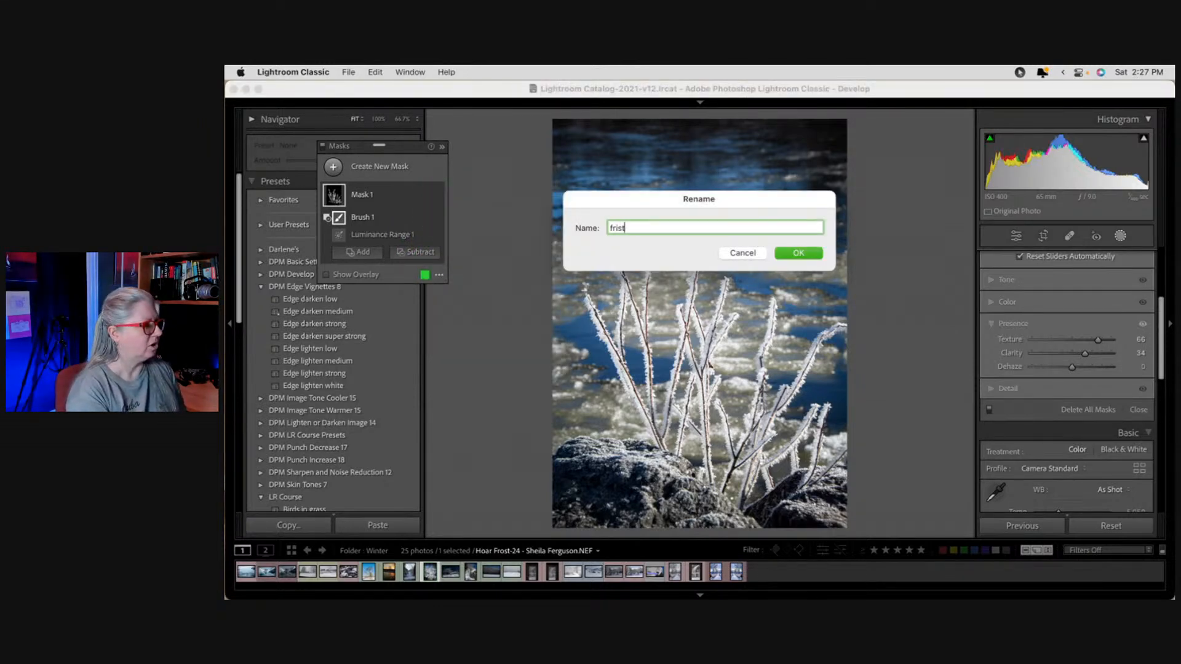
text(frost)
key(Return)
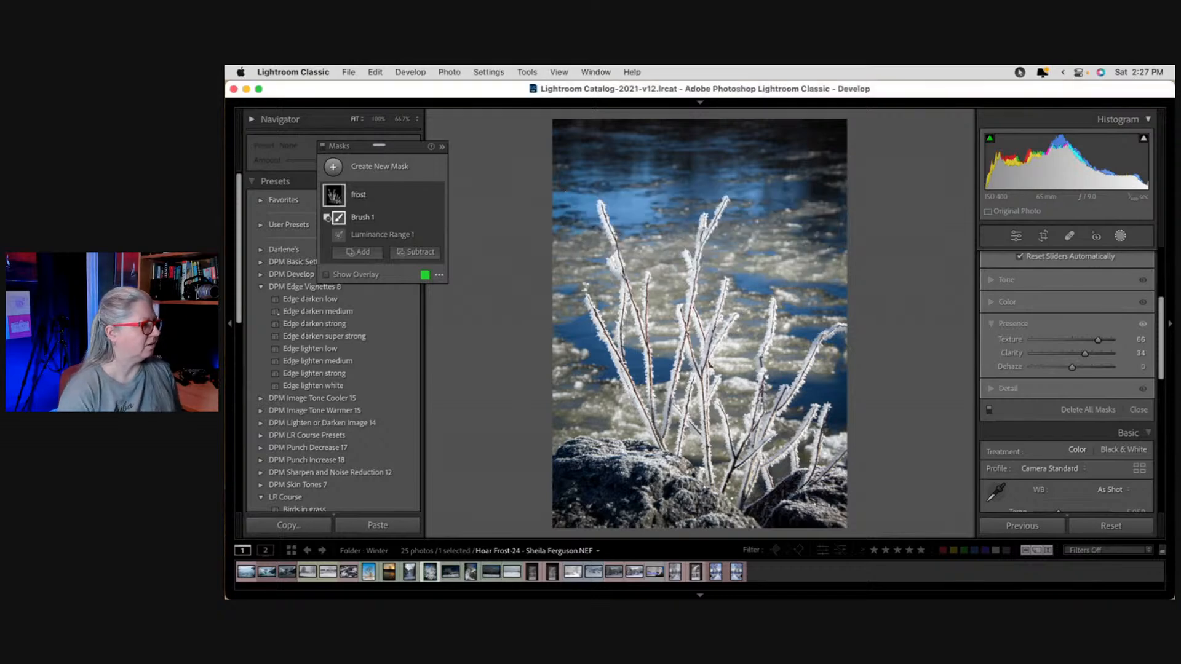
Compare the branches up close with the frost mask off and on, and set its Texture to 89 and Clarity to 60.
key(super+equal)
key(super+equal)
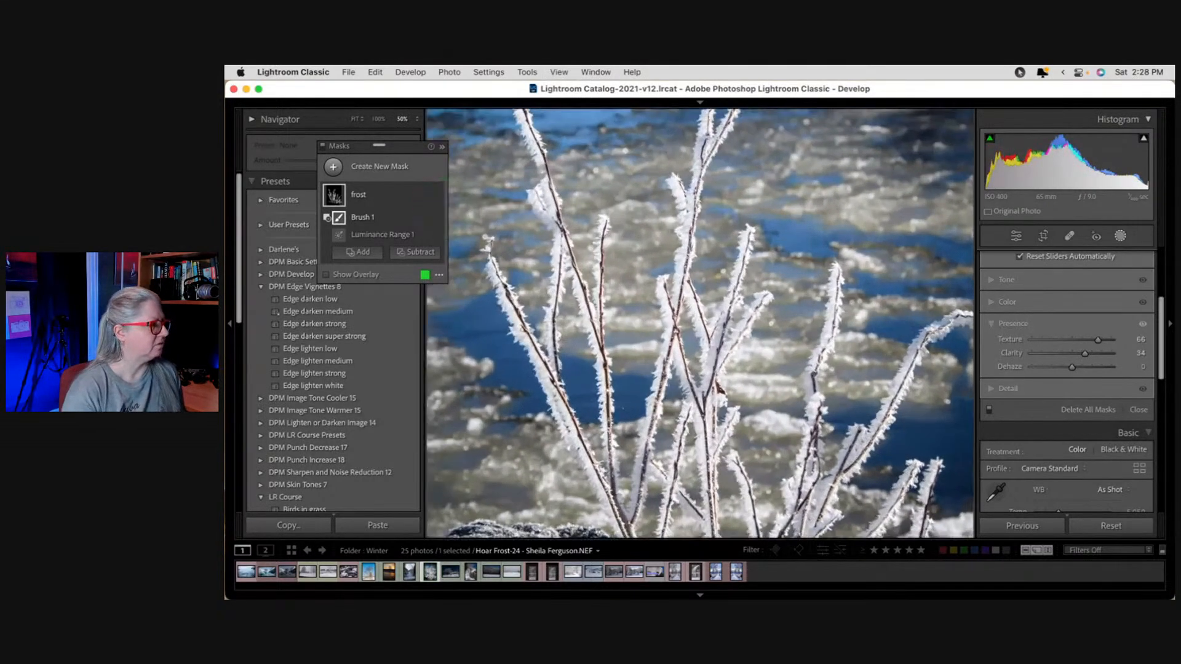
click(437, 197)
click(438, 198)
click(437, 196)
click(436, 197)
drag(1098, 340, 1087, 356)
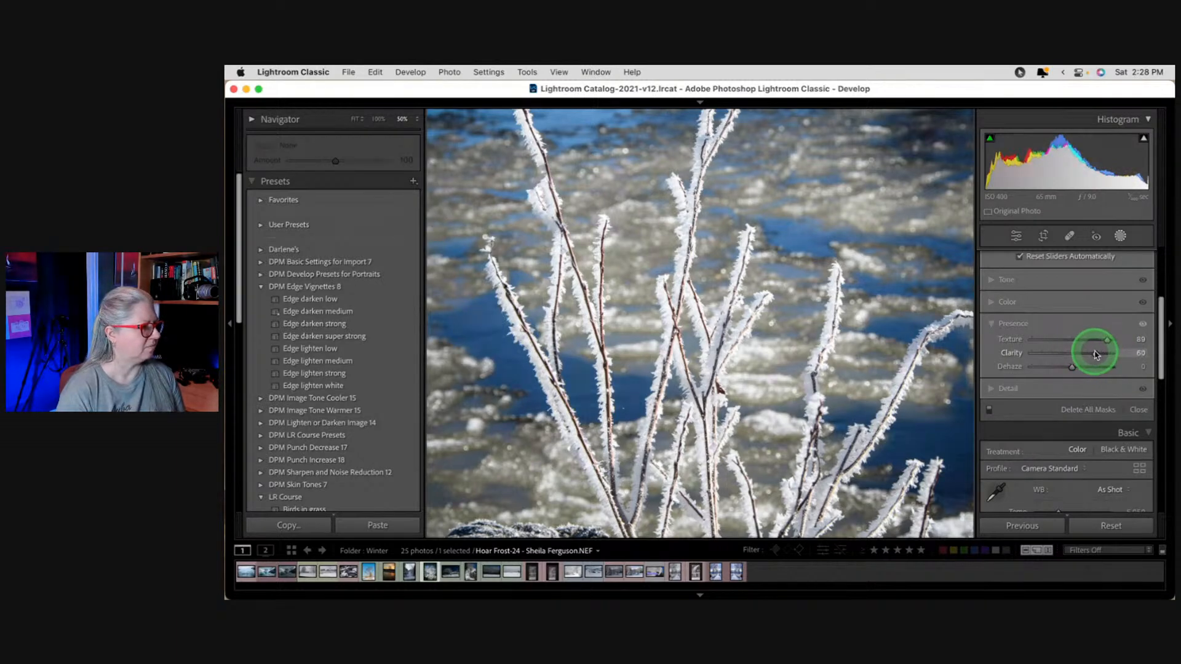
drag(1096, 354, 1097, 355)
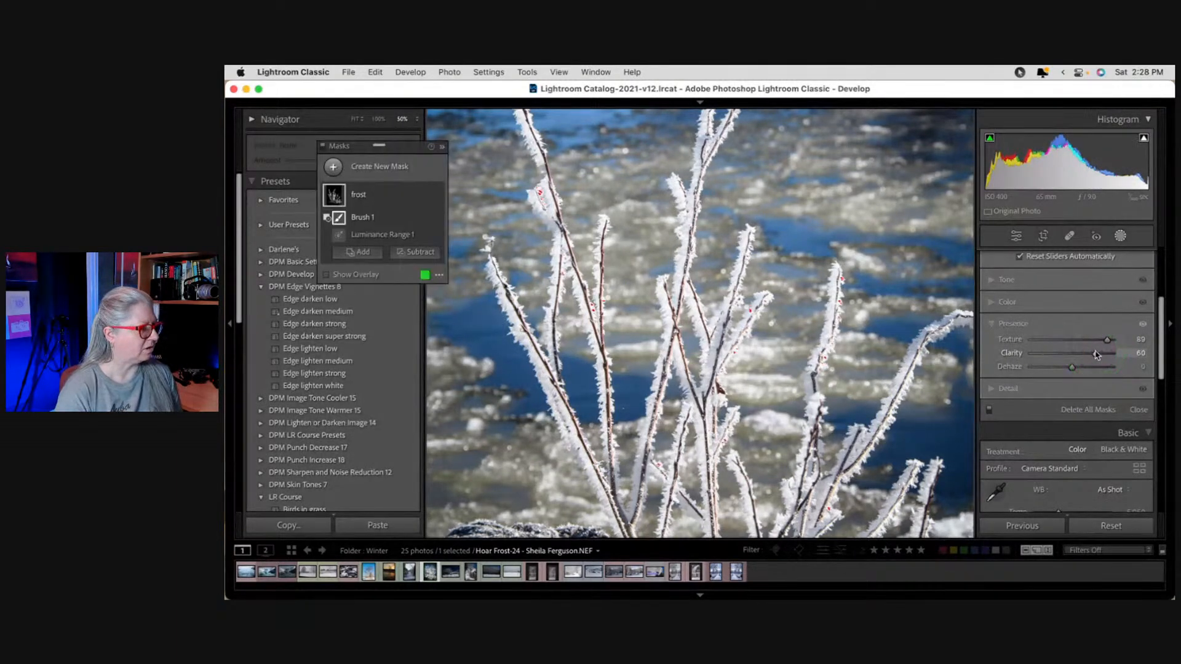
Lower the frost mask's Highlights to -26.
scroll(1077, 353, up, 3)
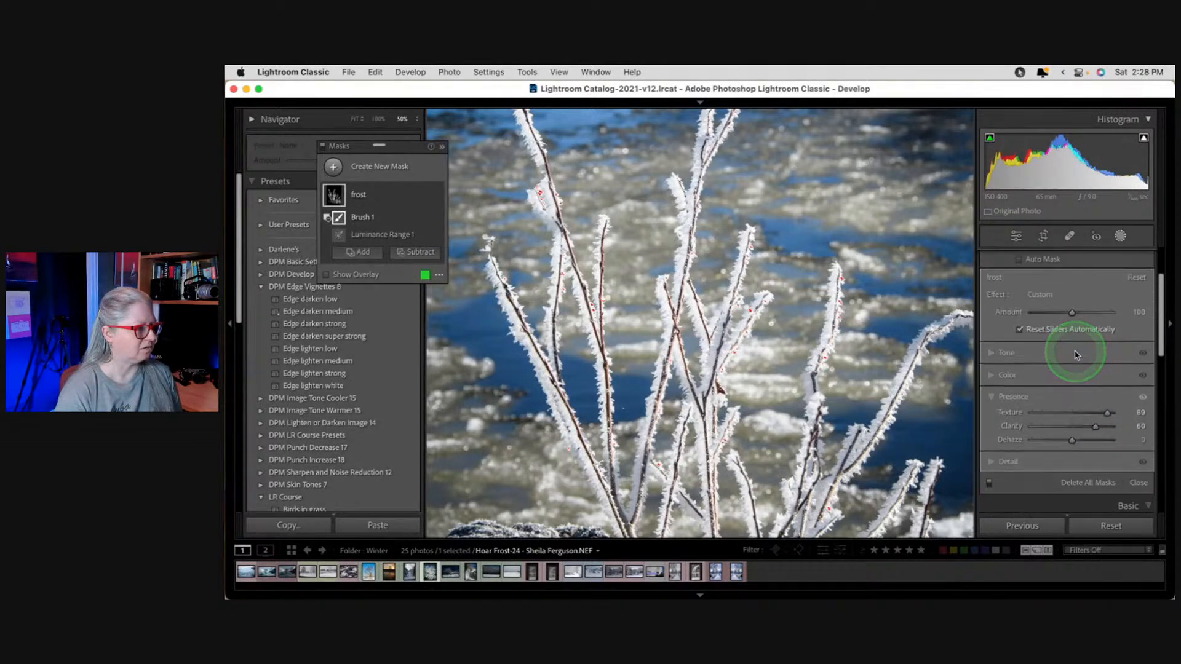
click(993, 354)
drag(1071, 398, 1072, 370)
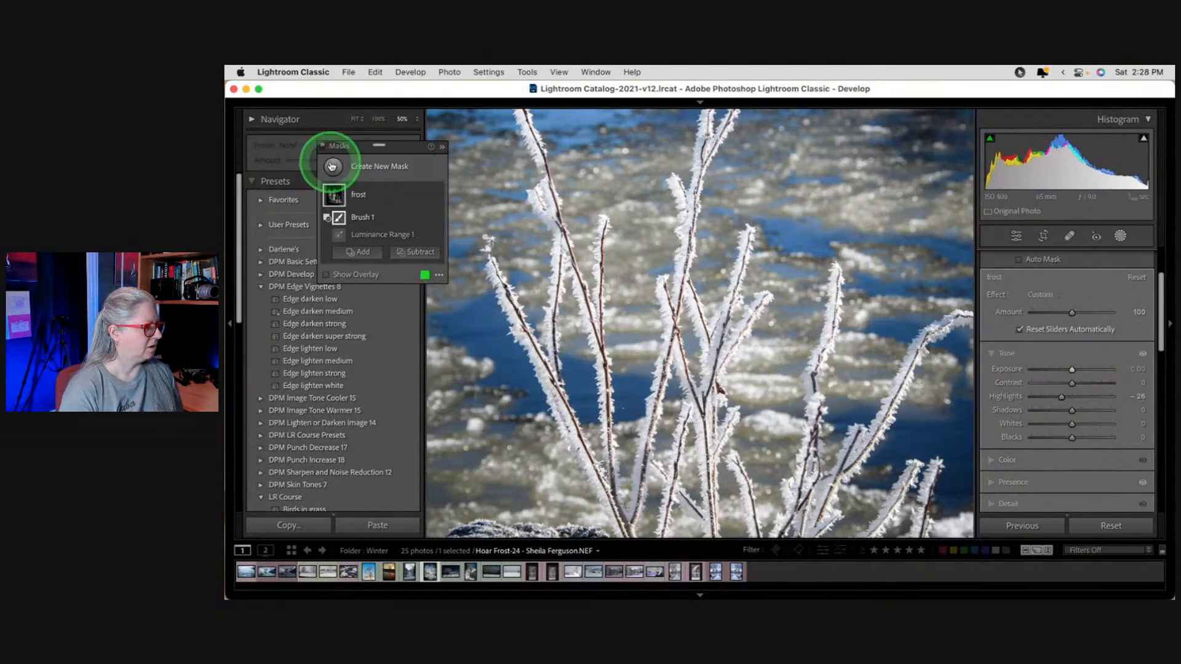
Create a Linear Gradient mask over the rocks in the photo's foreground, tilted to follow their slope.
key(z)
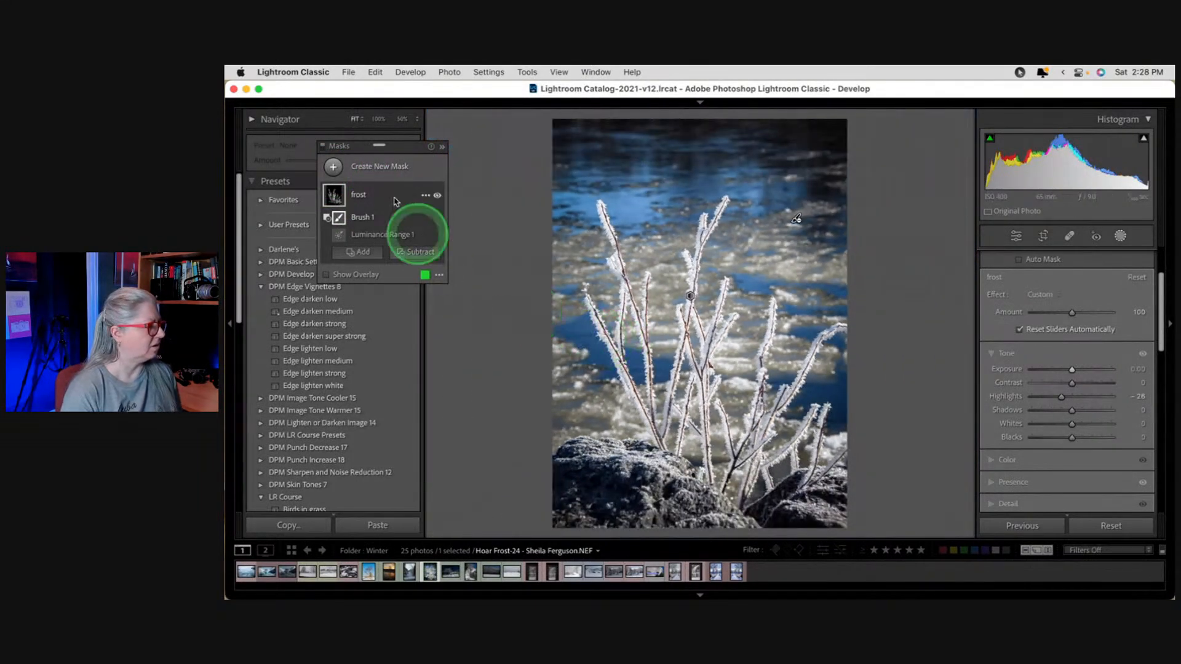
click(333, 166)
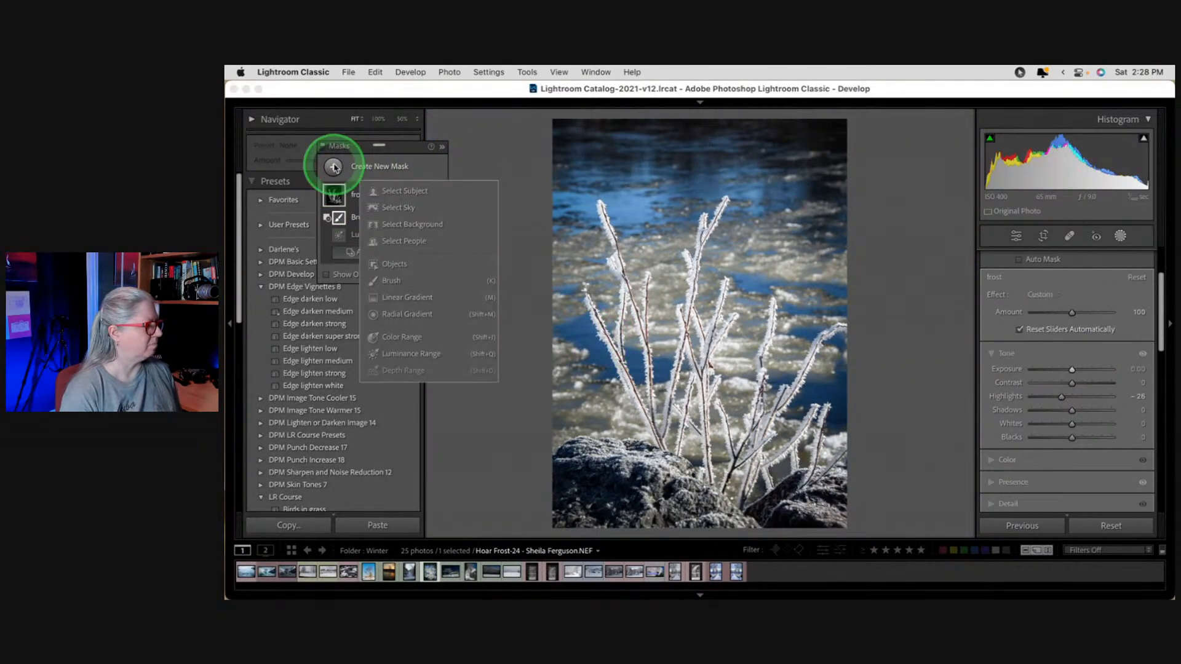
click(390, 299)
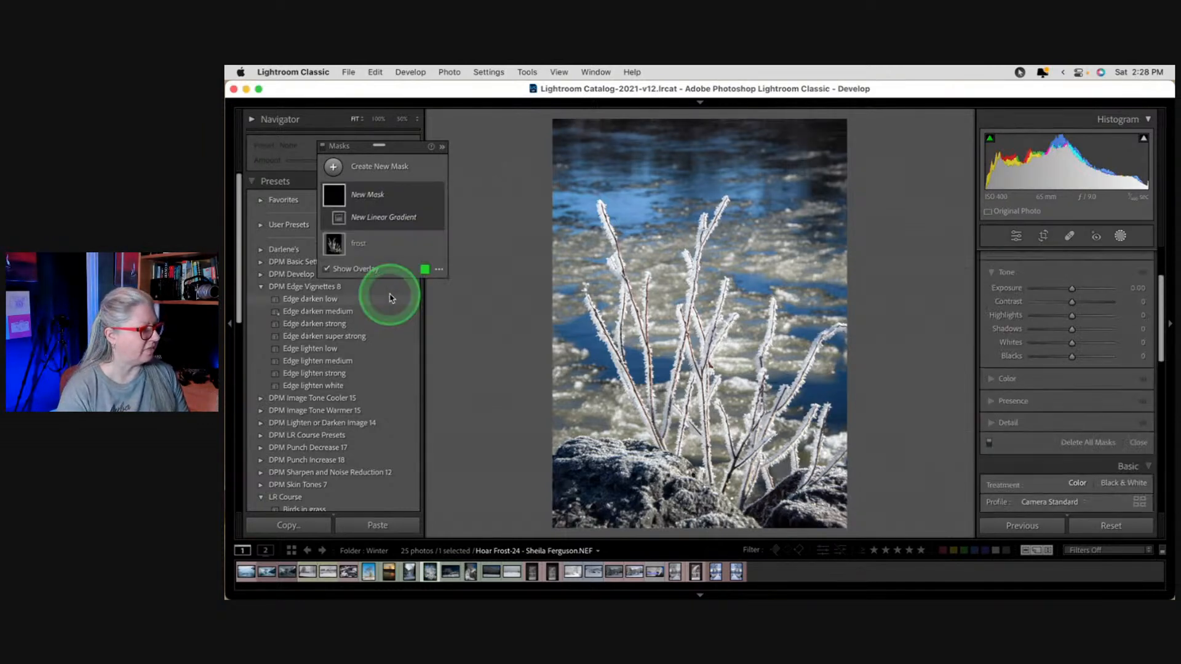
drag(694, 494, 716, 473)
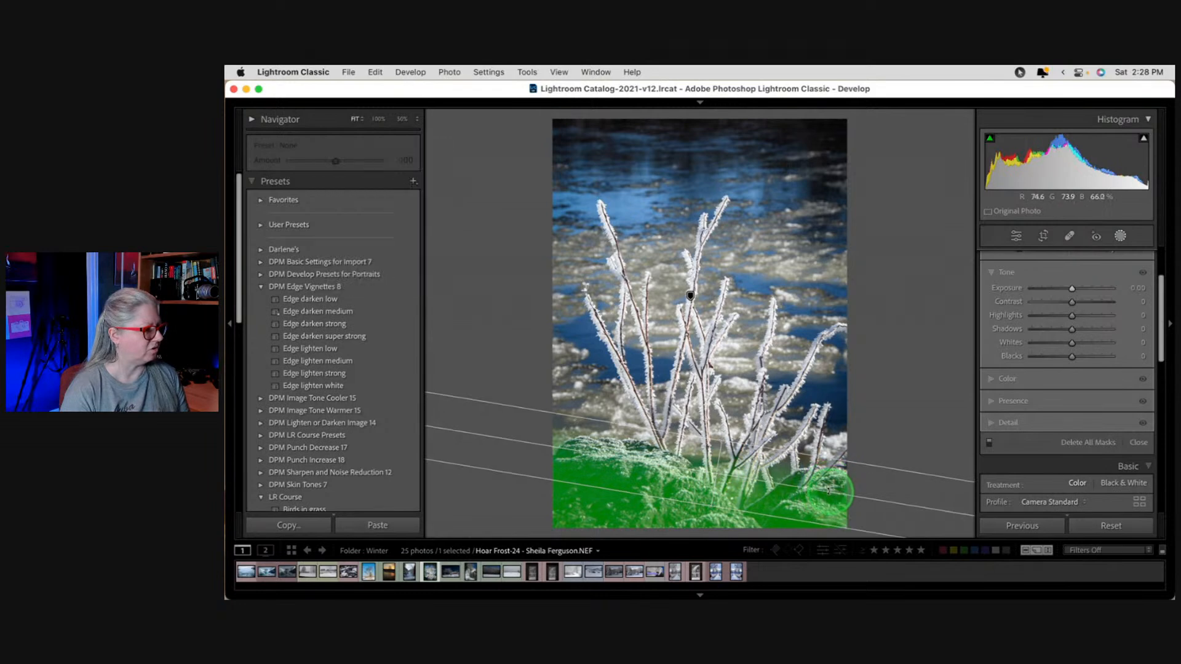
Darken the foreground gradient with Exposure -0.44 and Highlights -90, and adjust its position over the rocks.
drag(1073, 294, 1036, 314)
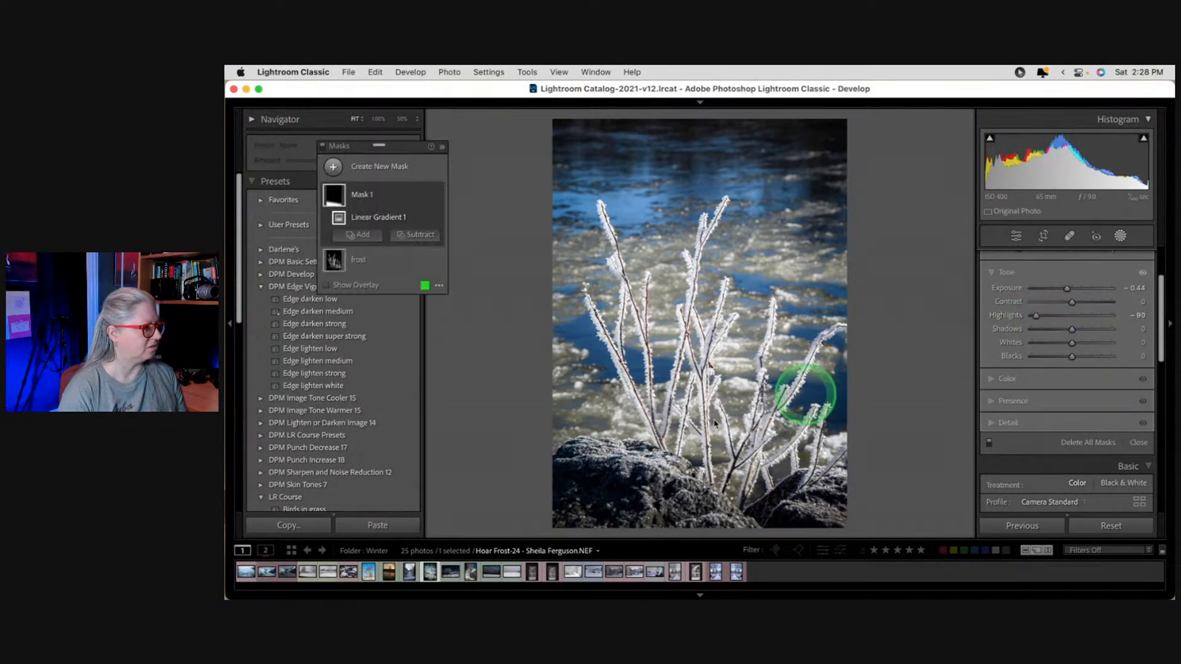
drag(703, 489, 705, 463)
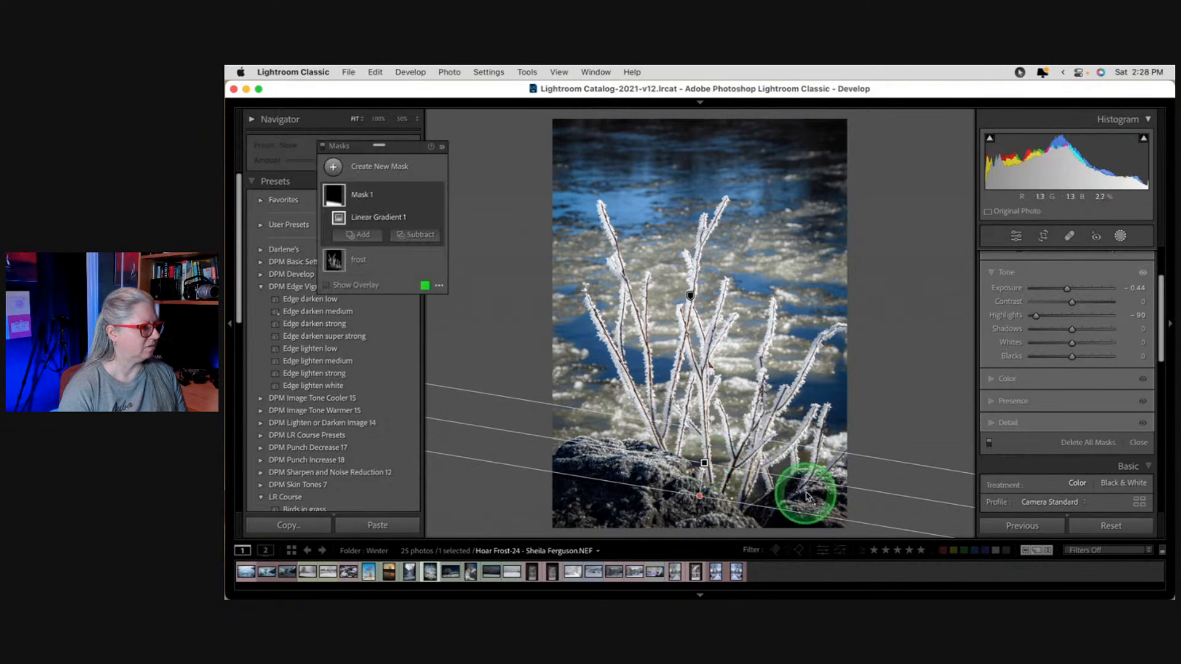
drag(817, 484, 823, 483)
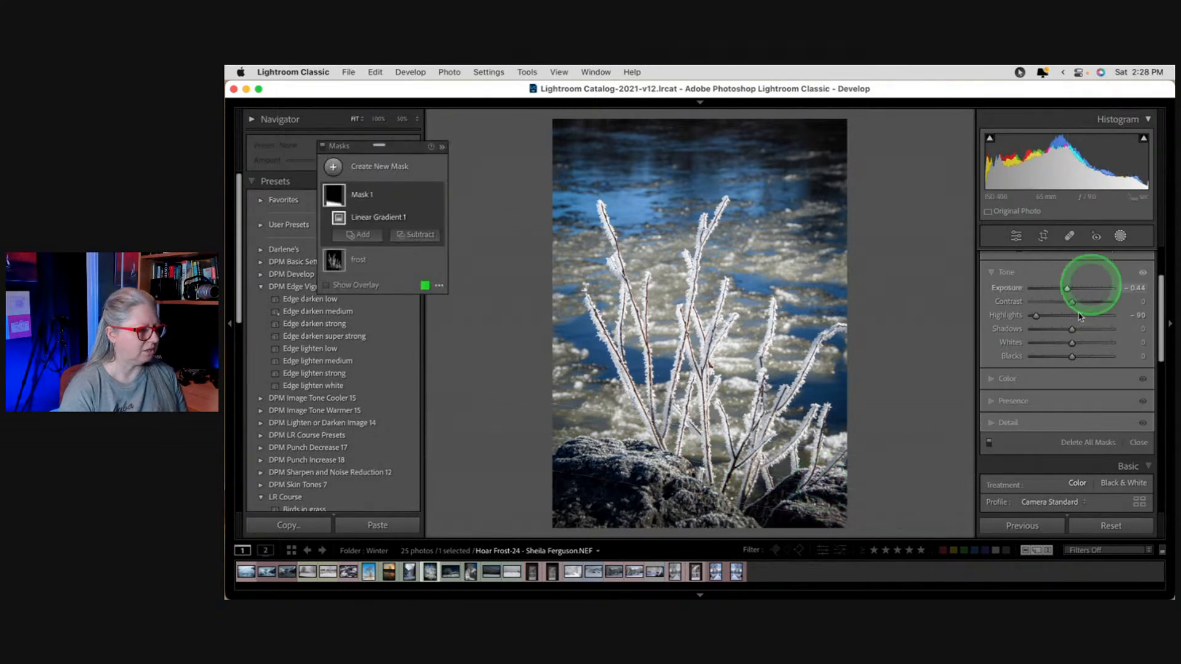
Close masking and compare the photo before and after all edits.
click(1138, 443)
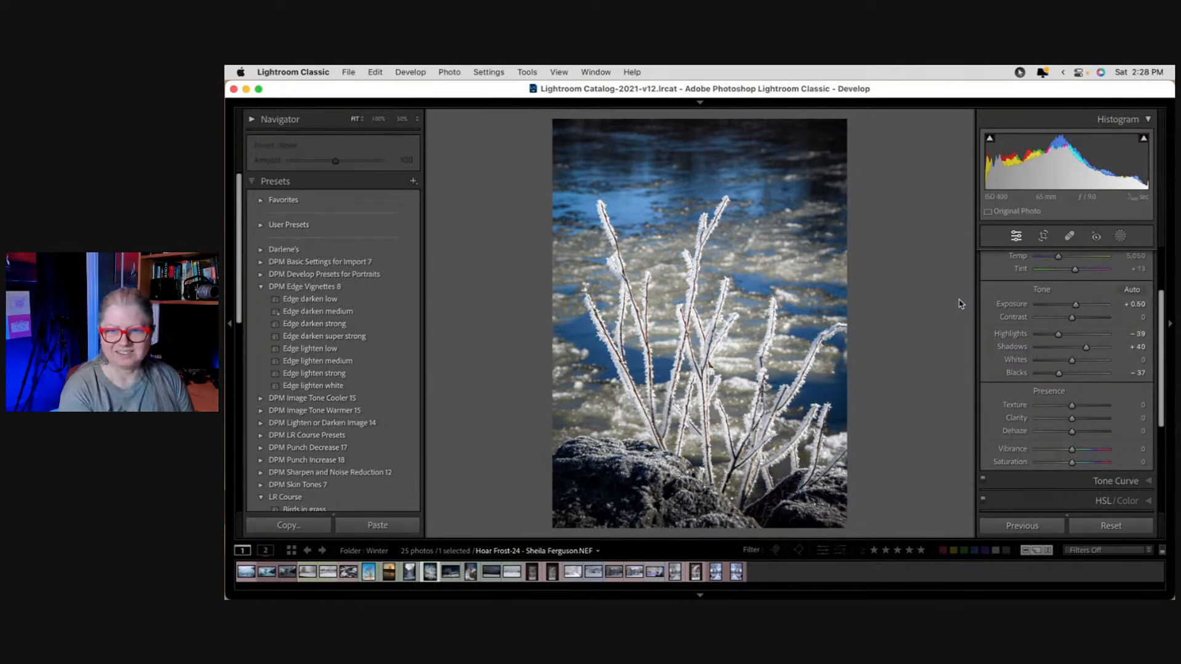
key(backslash)
key(backslash)
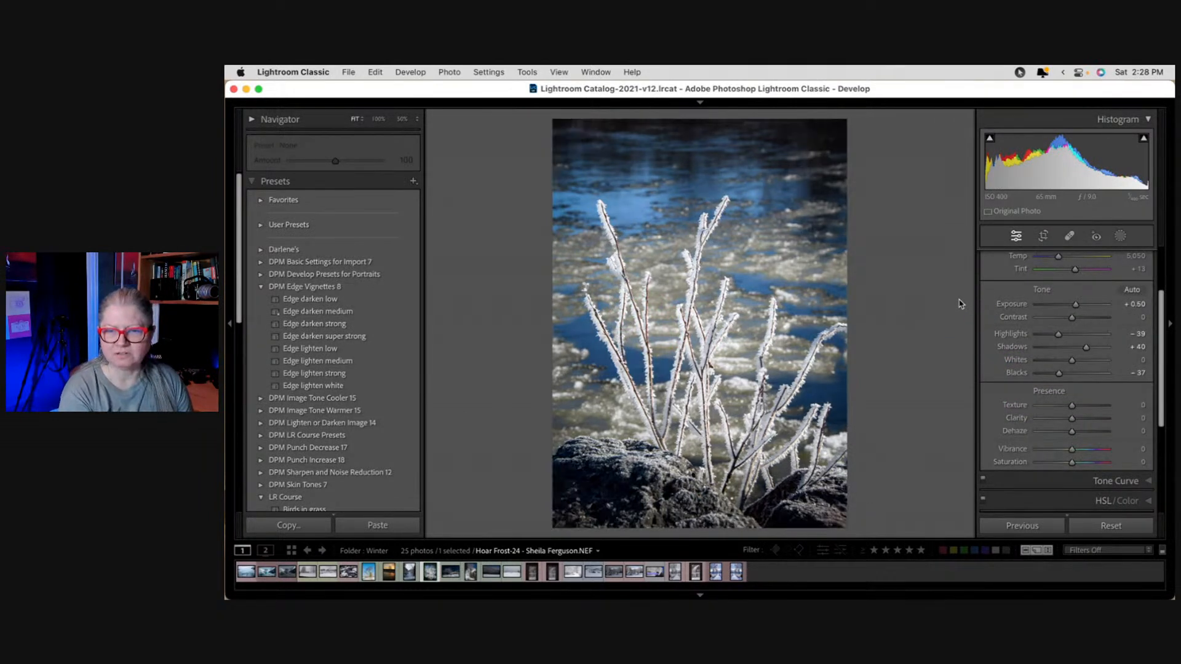
Toggle repeatedly between the edited hoar frost photo and its unedited version to judge the overall changes.
key(backslash)
key(backslash)
key(backslash)
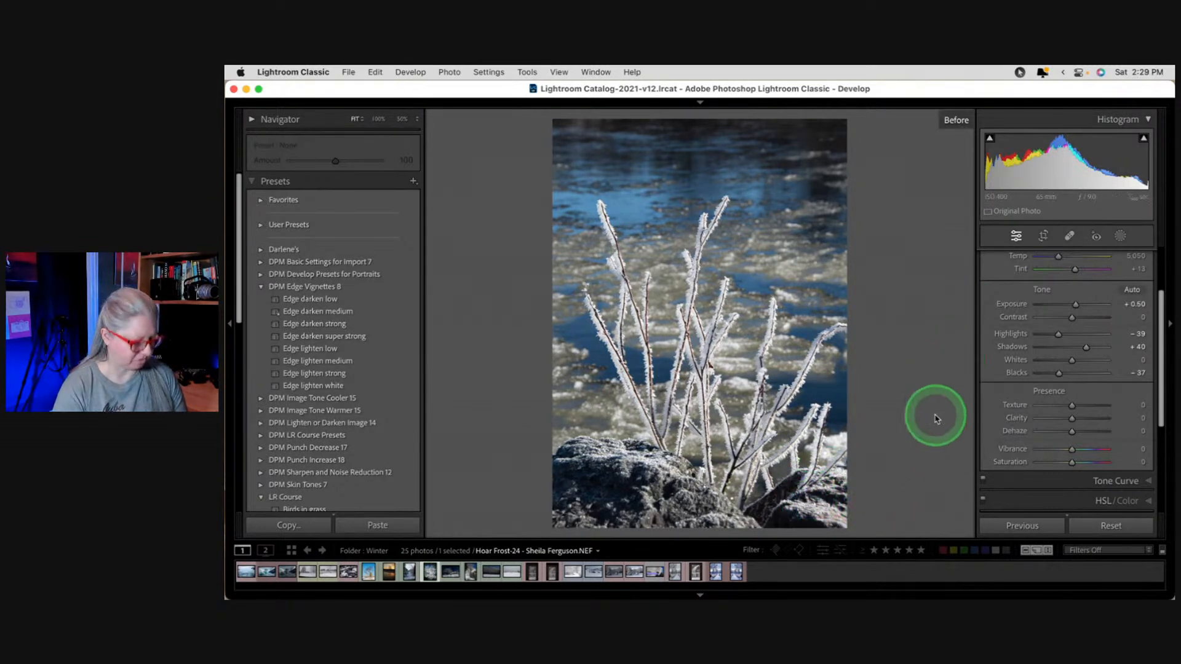
key(backslash)
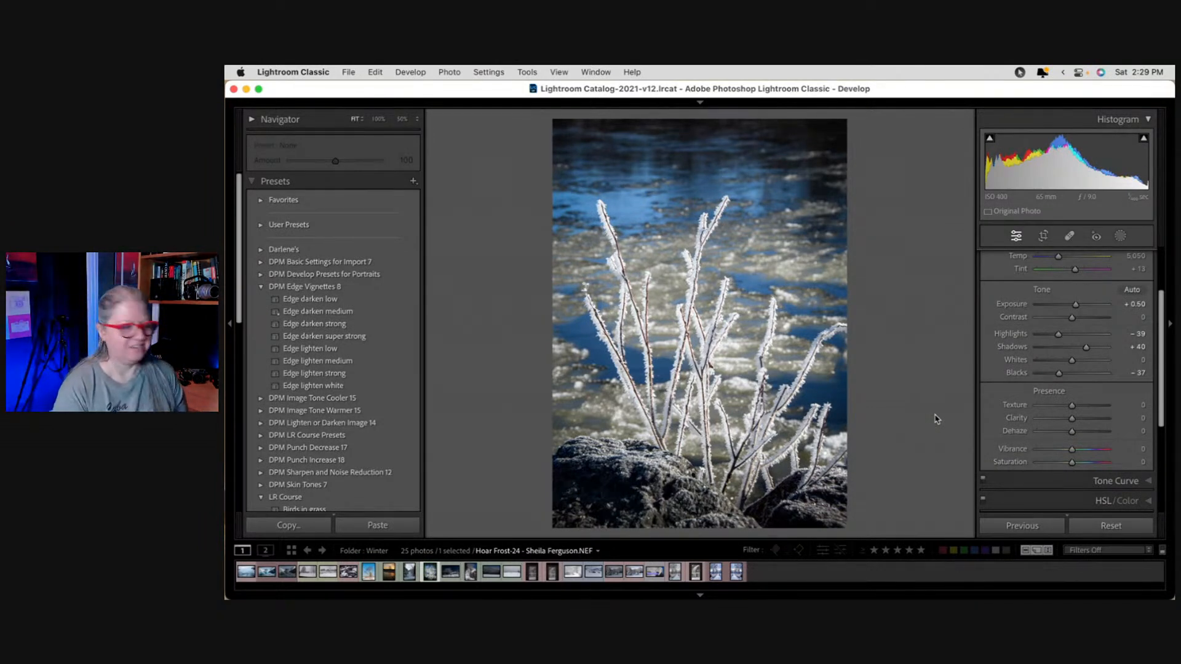
key(backslash)
key(backslash)
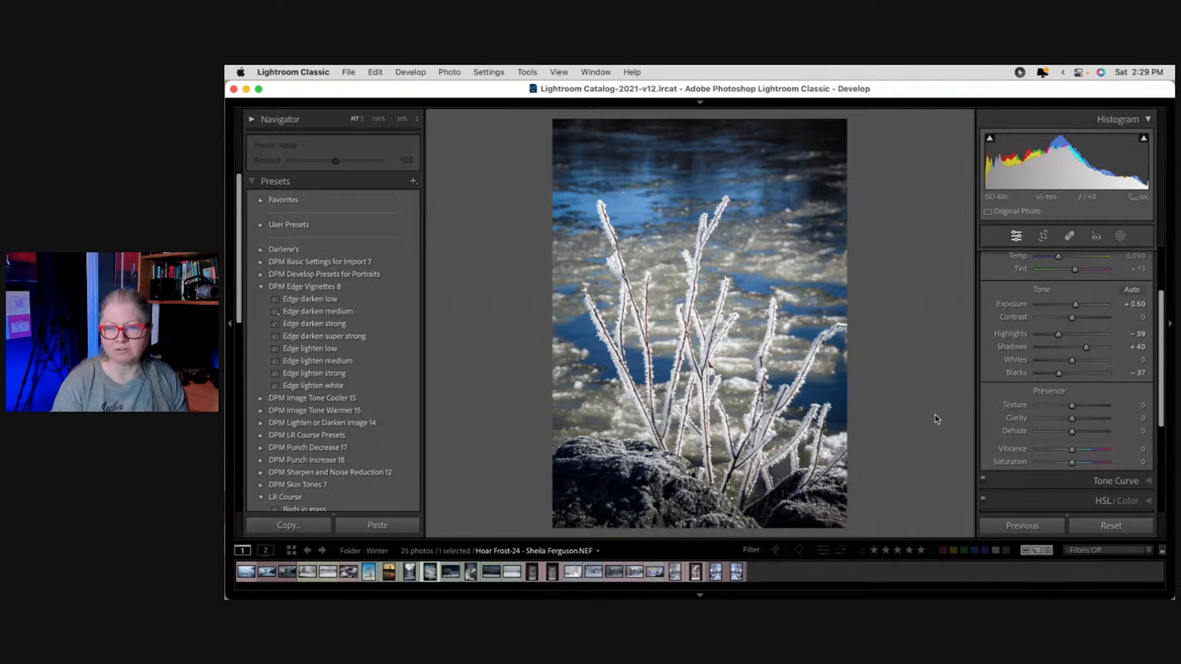
Duplicate and invert the frost mask to target everything except the frosted branches.
click(1121, 237)
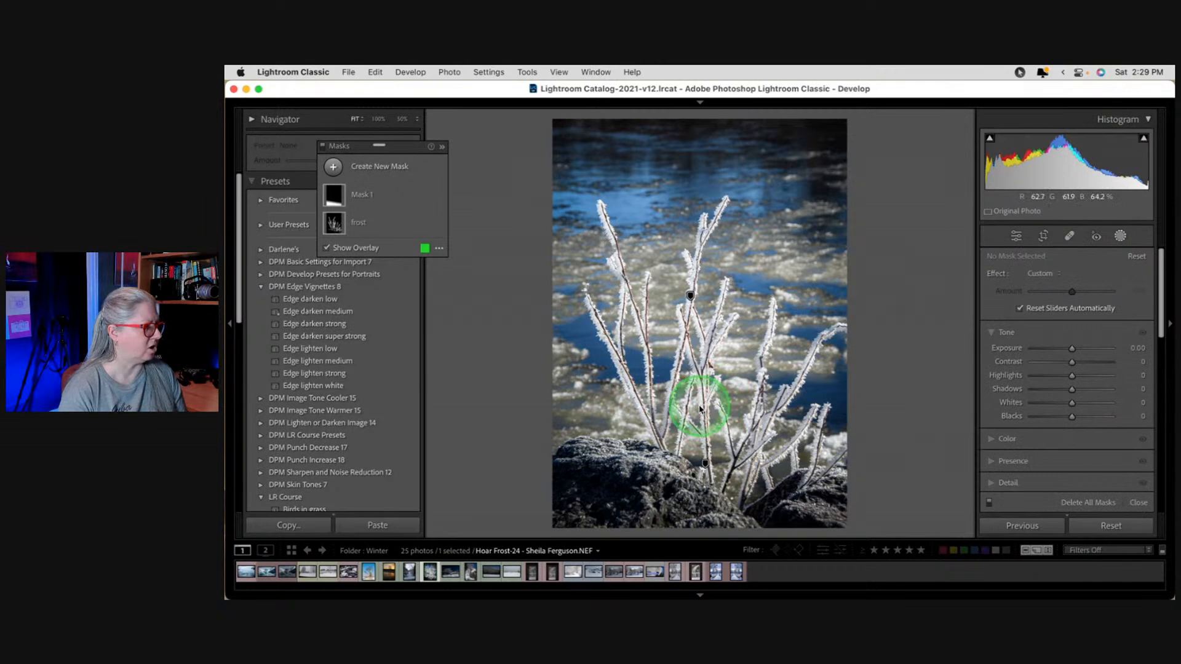
click(397, 224)
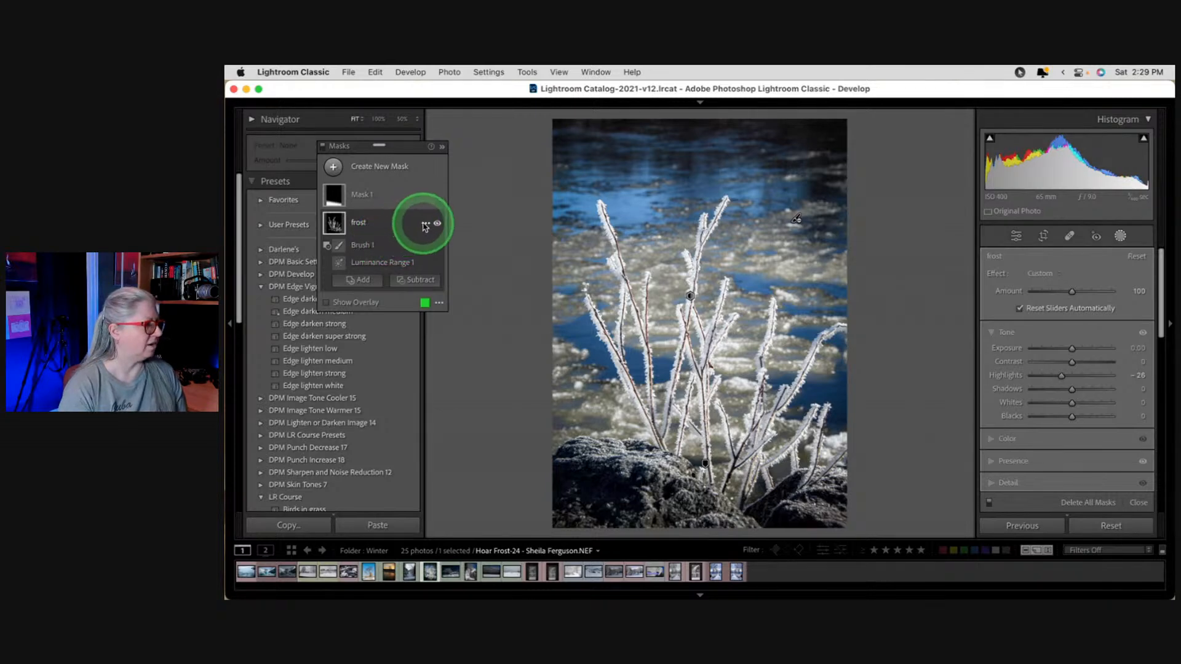
click(423, 223)
click(446, 268)
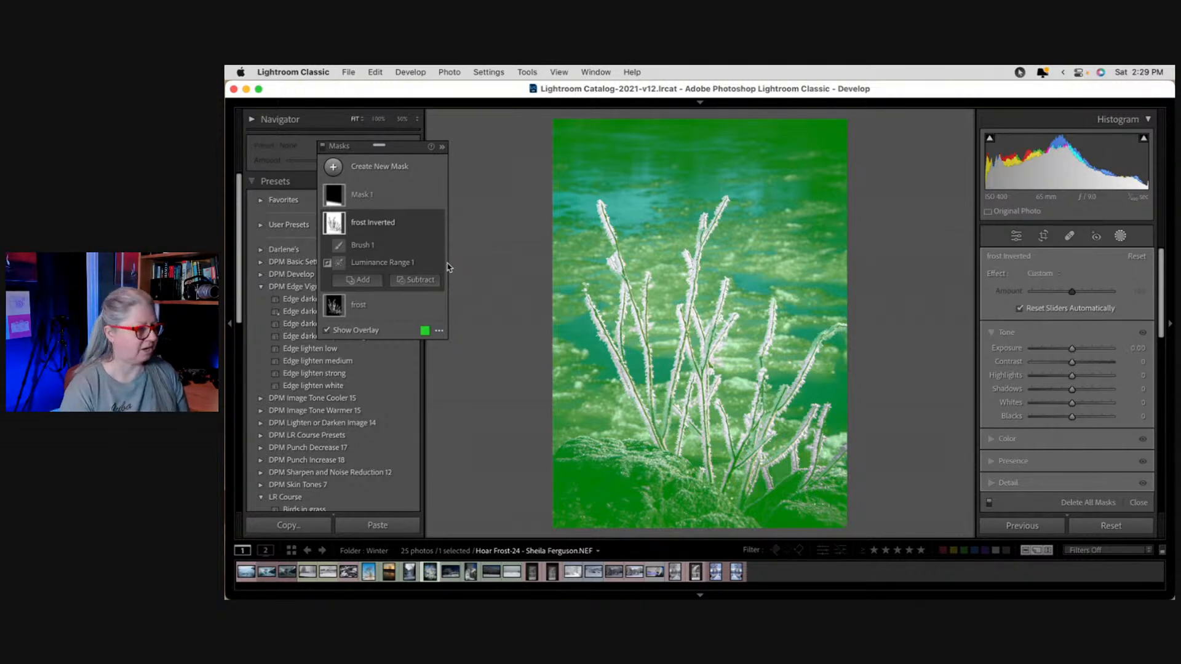
Soften the background through the inverted frost mask with Highlights -39, Texture -61 and Clarity -19.
mouse_move(1070, 376)
mouse_down()
mouse_move(1041, 374)
mouse_move(1147, 375)
mouse_move(1033, 373)
mouse_move(1152, 373)
mouse_move(1044, 375)
mouse_move(1059, 376)
mouse_up()
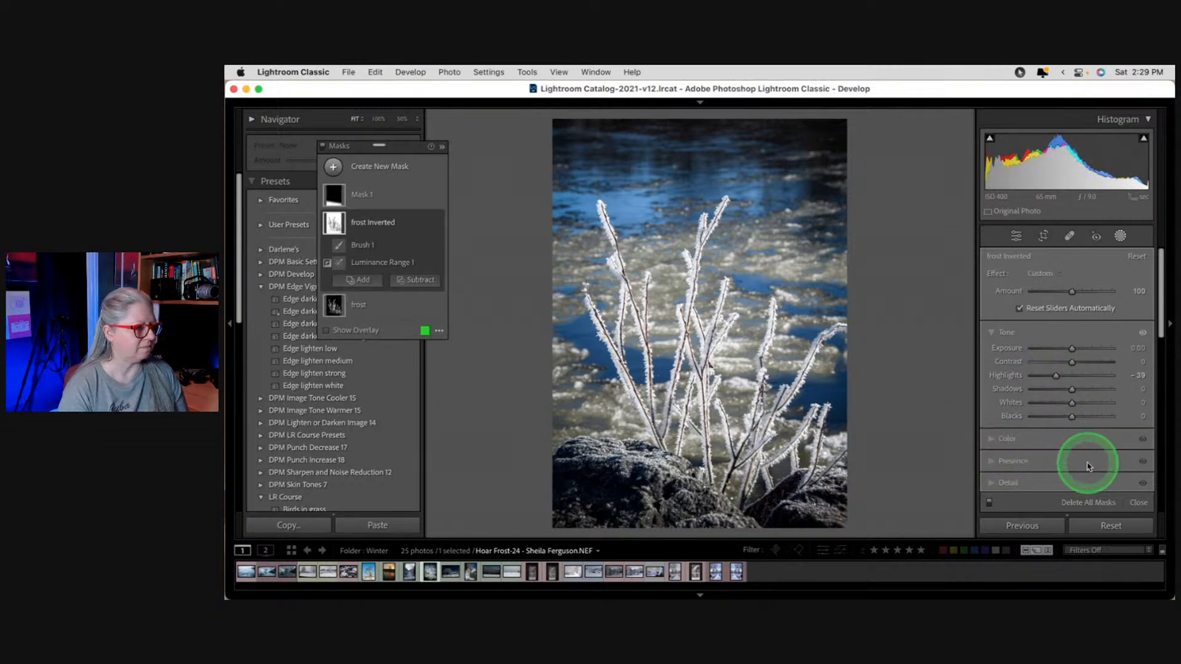
click(992, 461)
mouse_move(1072, 391)
mouse_down()
mouse_move(1050, 391)
mouse_move(1064, 405)
mouse_up()
Toggle the inverted frost mask's visibility several times to examine its effect on the background.
click(437, 225)
click(437, 225)
click(437, 226)
click(437, 225)
click(437, 225)
click(438, 225)
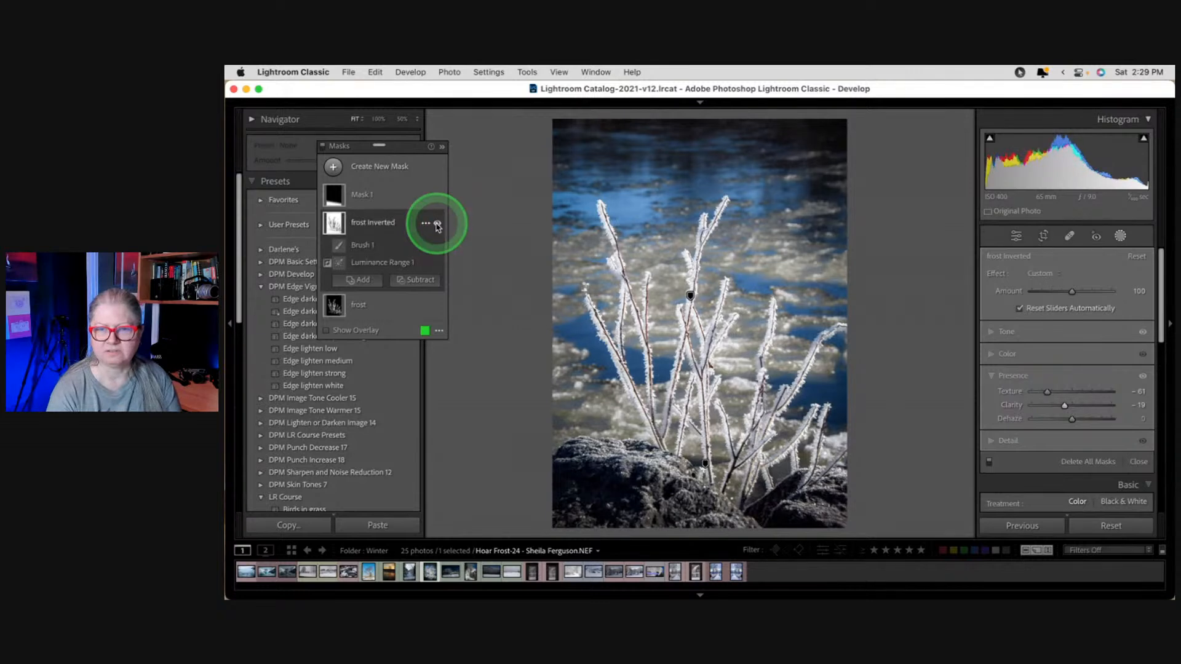
click(437, 225)
click(438, 225)
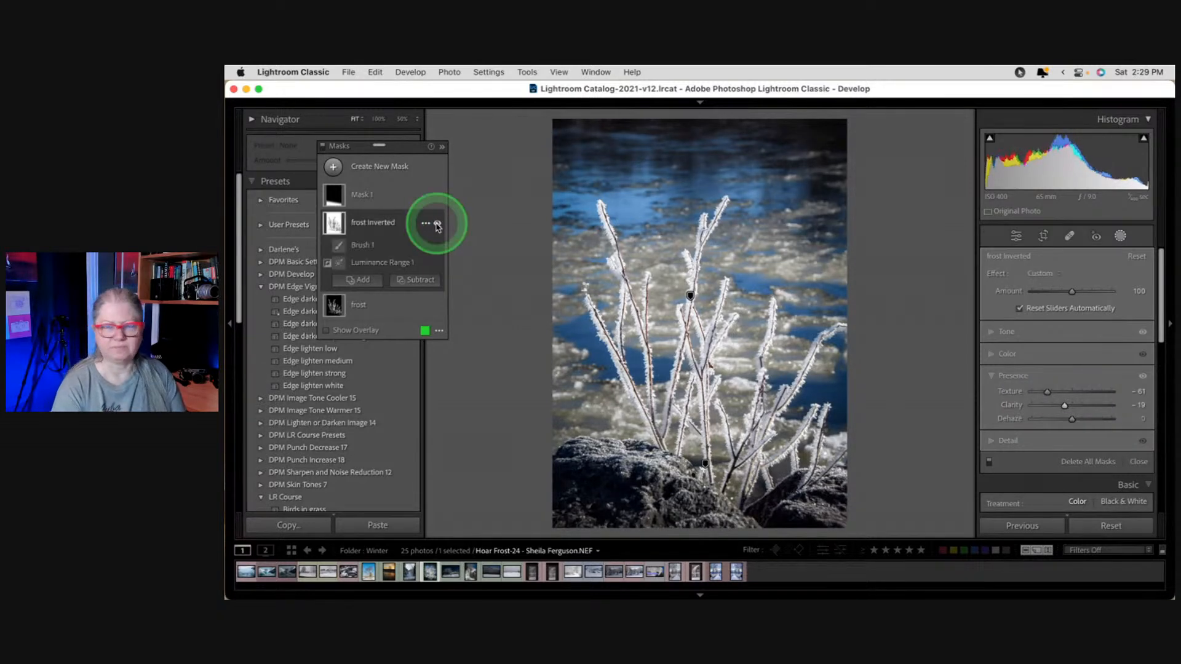
Set the inverted frost mask's Temp to -5 and Tint to 7, close masking and compare the photo before and after.
click(991, 355)
mouse_move(1070, 372)
mouse_down()
mouse_move(1060, 368)
mouse_move(1102, 369)
mouse_move(1071, 372)
mouse_move(1074, 383)
mouse_up()
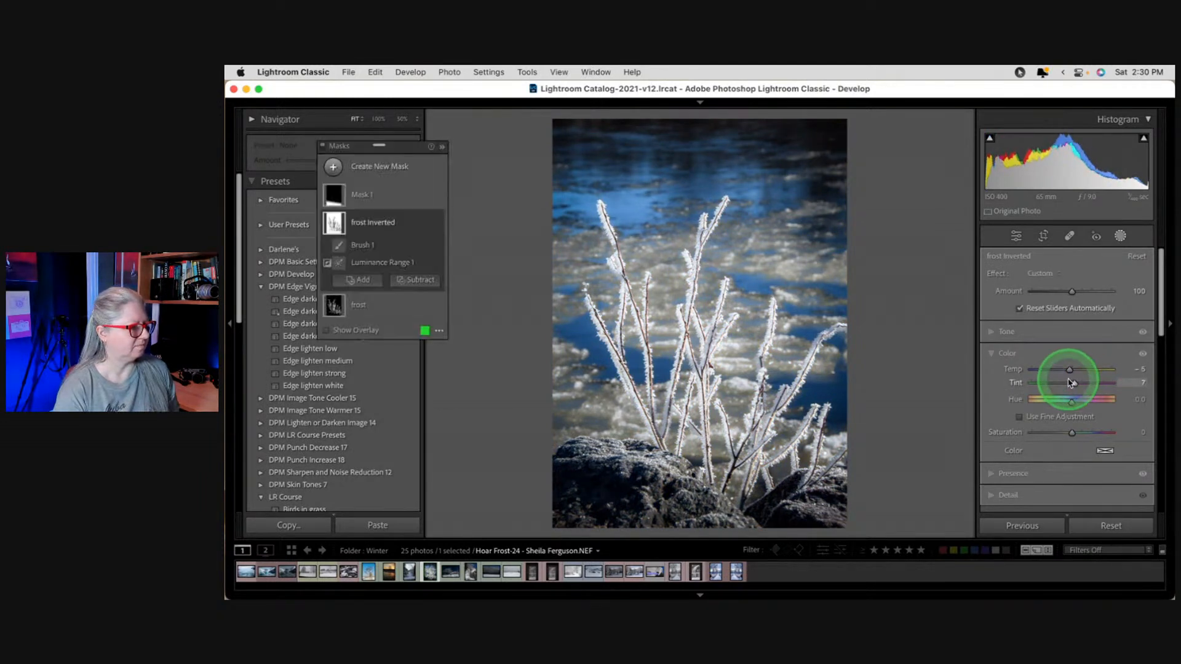
click(1121, 237)
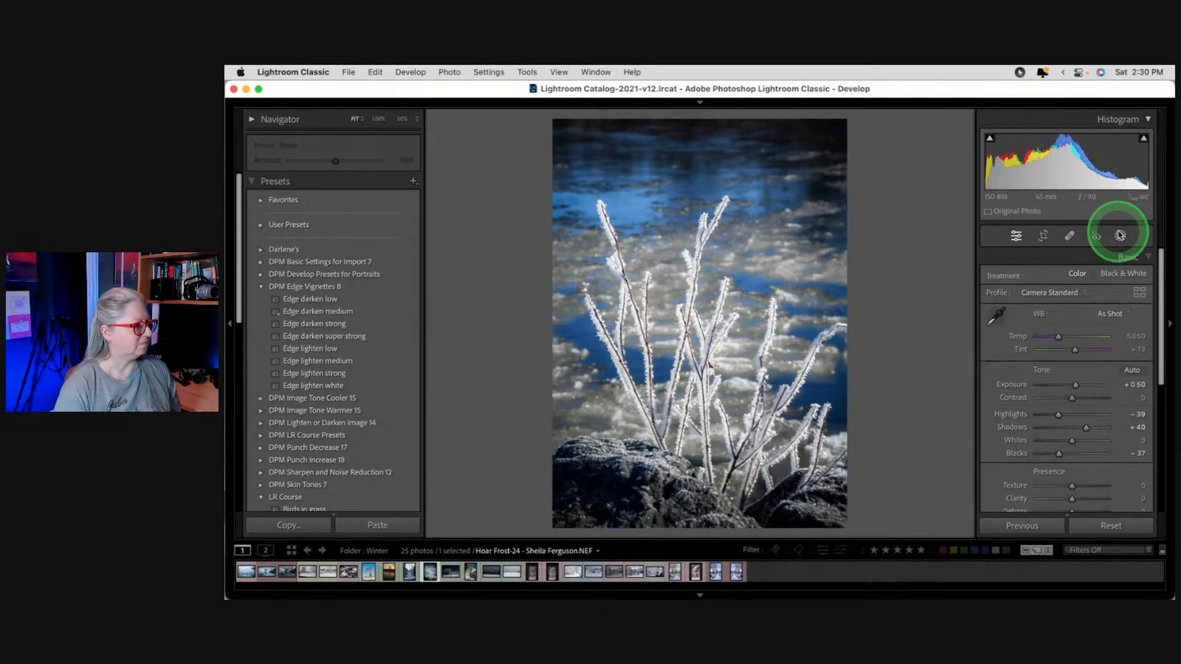
key(backslash)
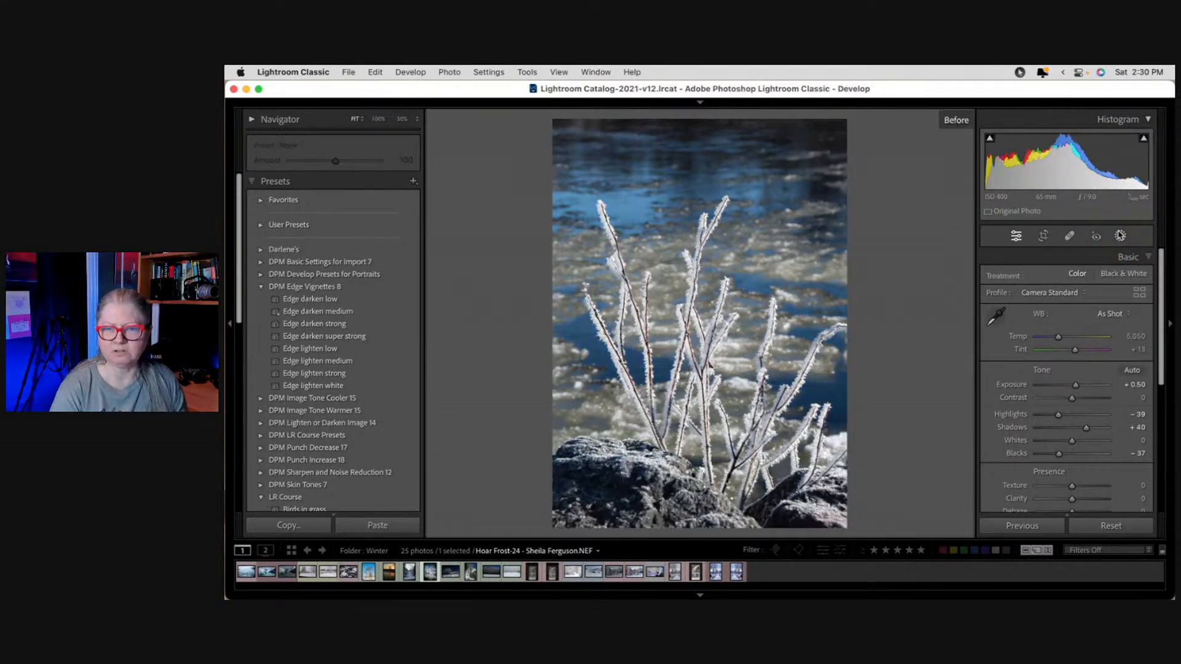
key(backslash)
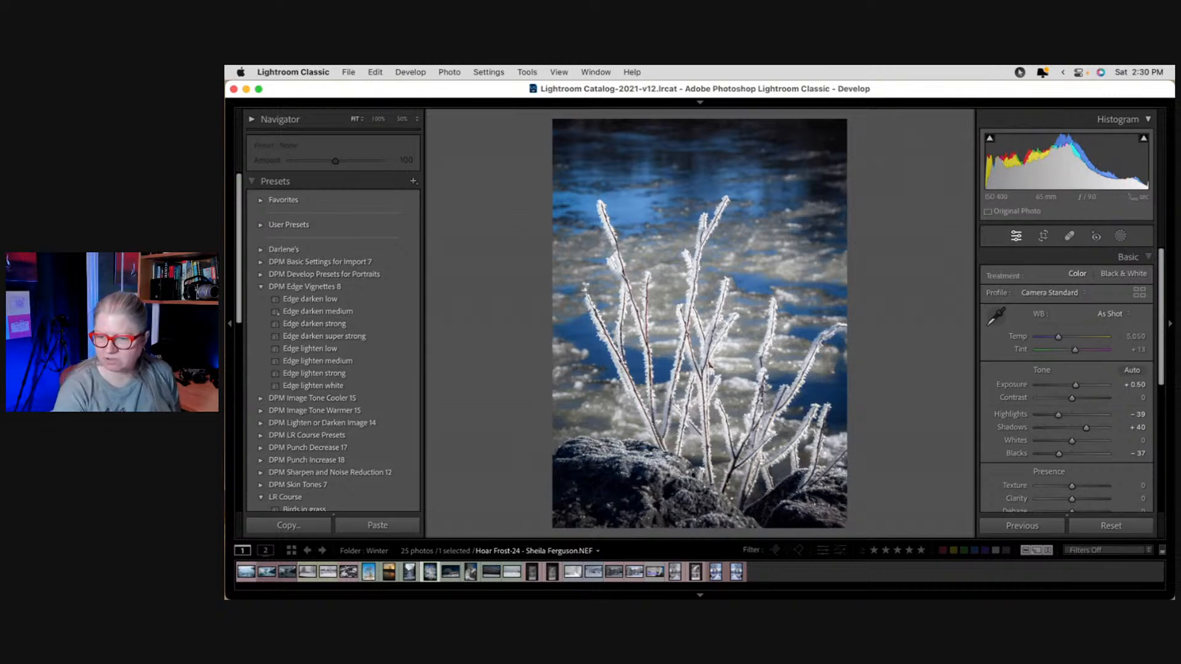
Return to the Library grid and assign the Red color label to the hoar frost photo.
key(super+shift+e)
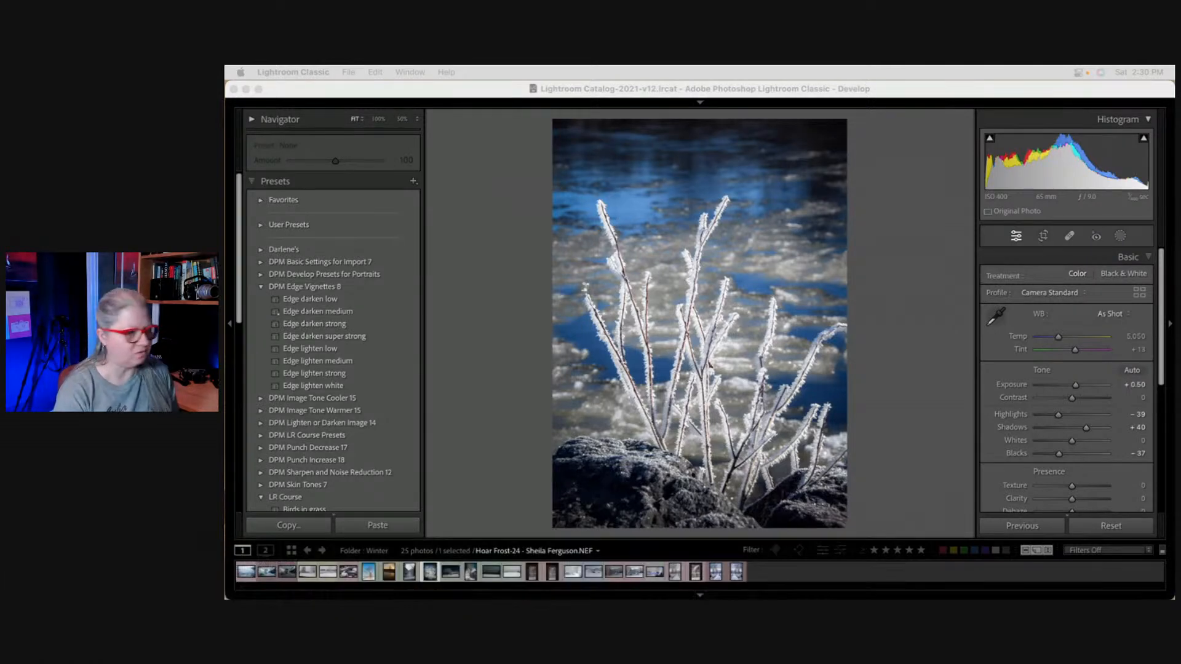
click(916, 328)
key(g)
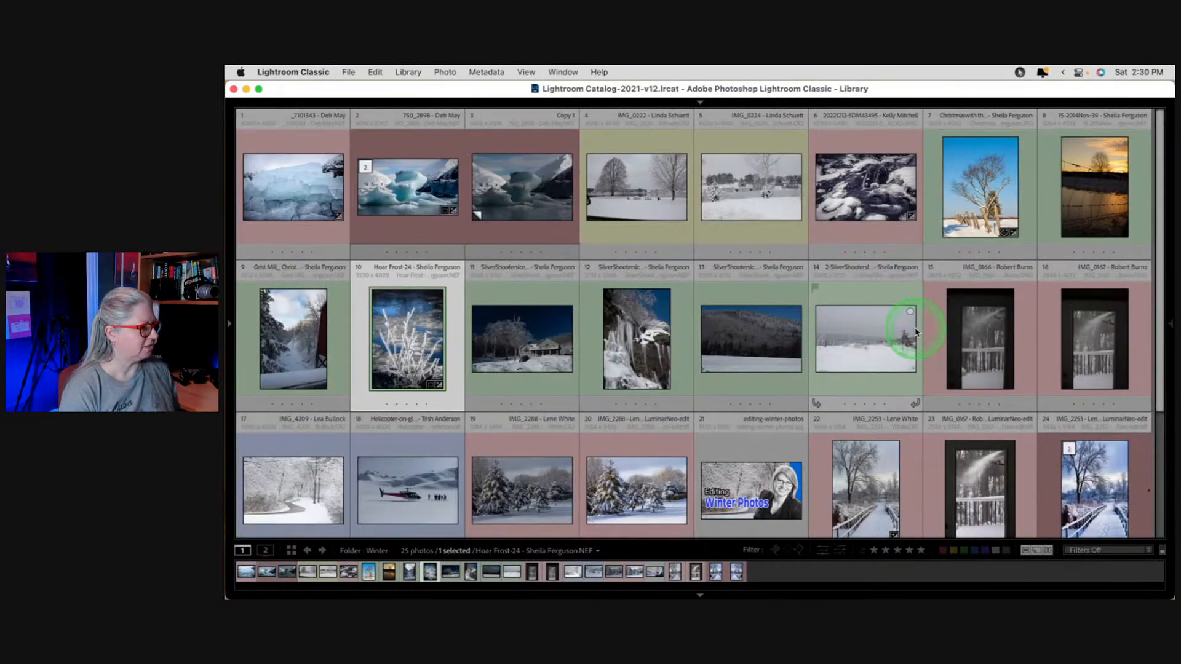
key(6)
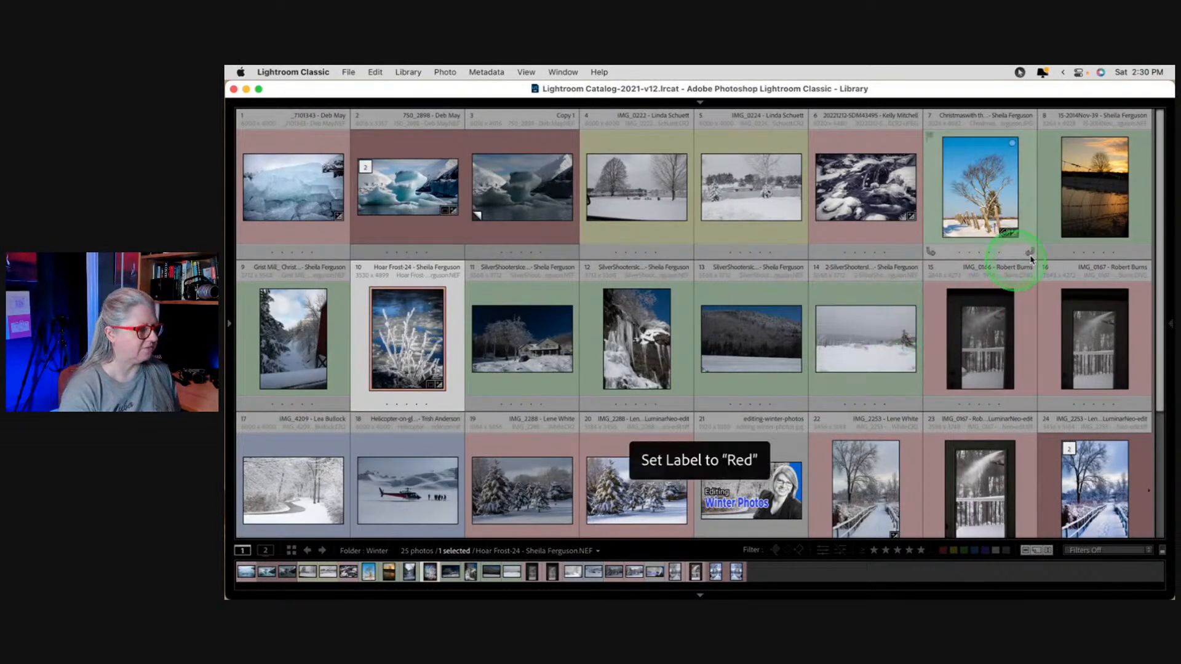
Open the sunset wire fence photo and send its source file to Luminar Neo with Open Source Files.
double_click(1086, 213)
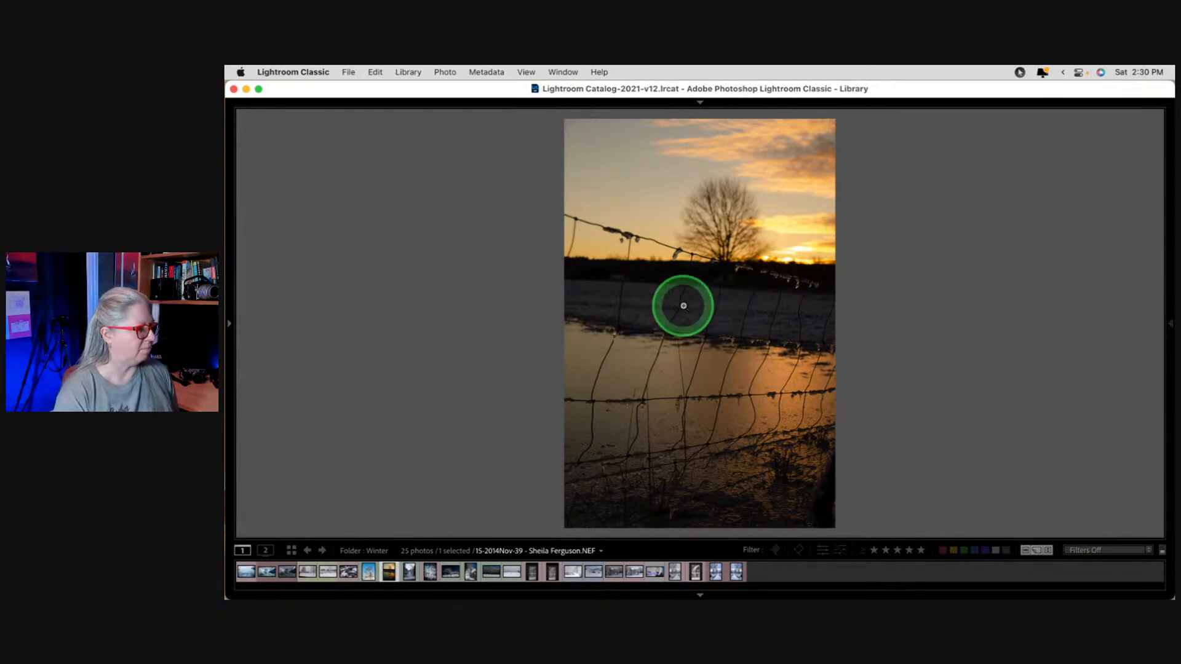
right_click(684, 305)
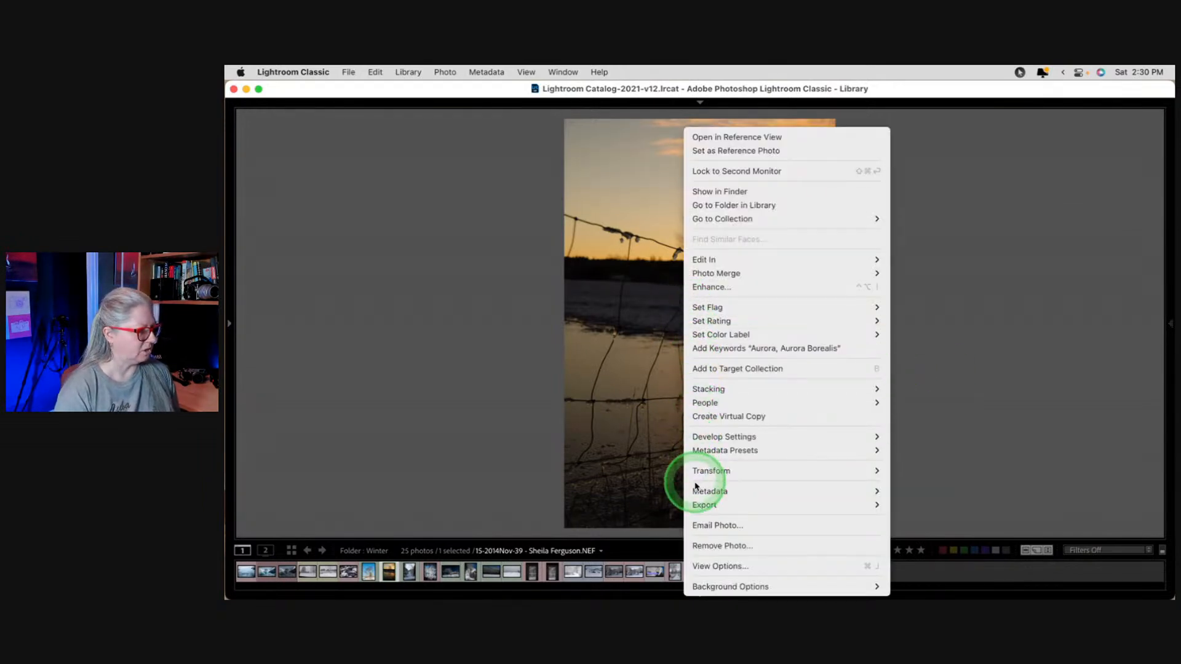
mouse_move(708, 505)
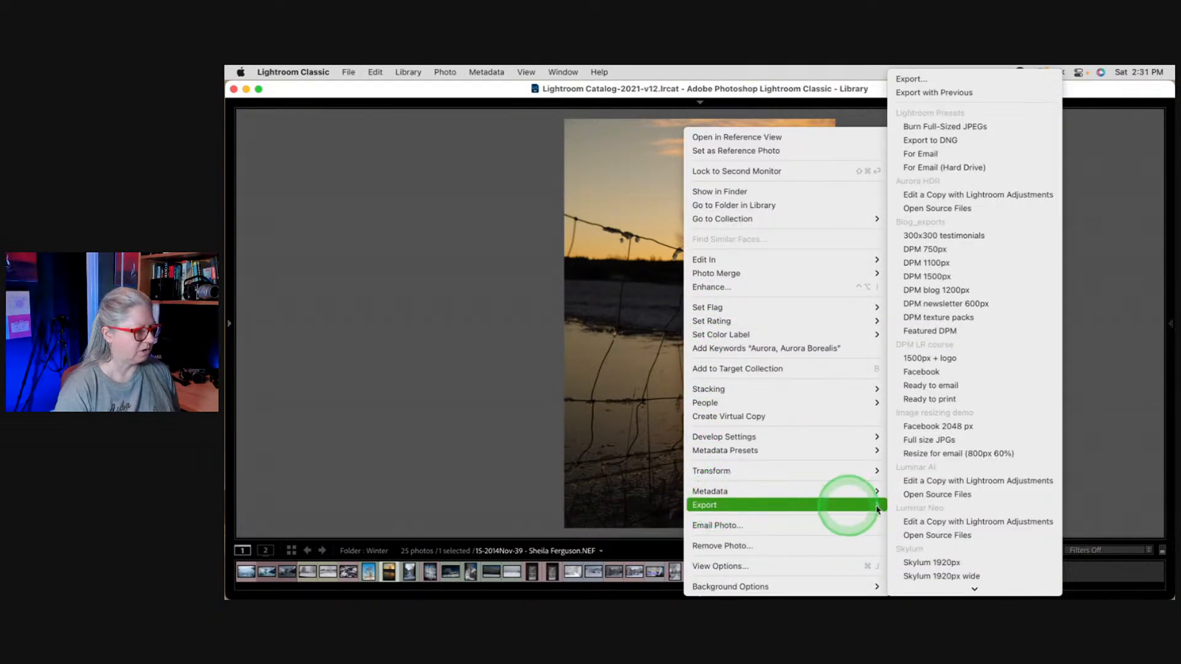
click(929, 536)
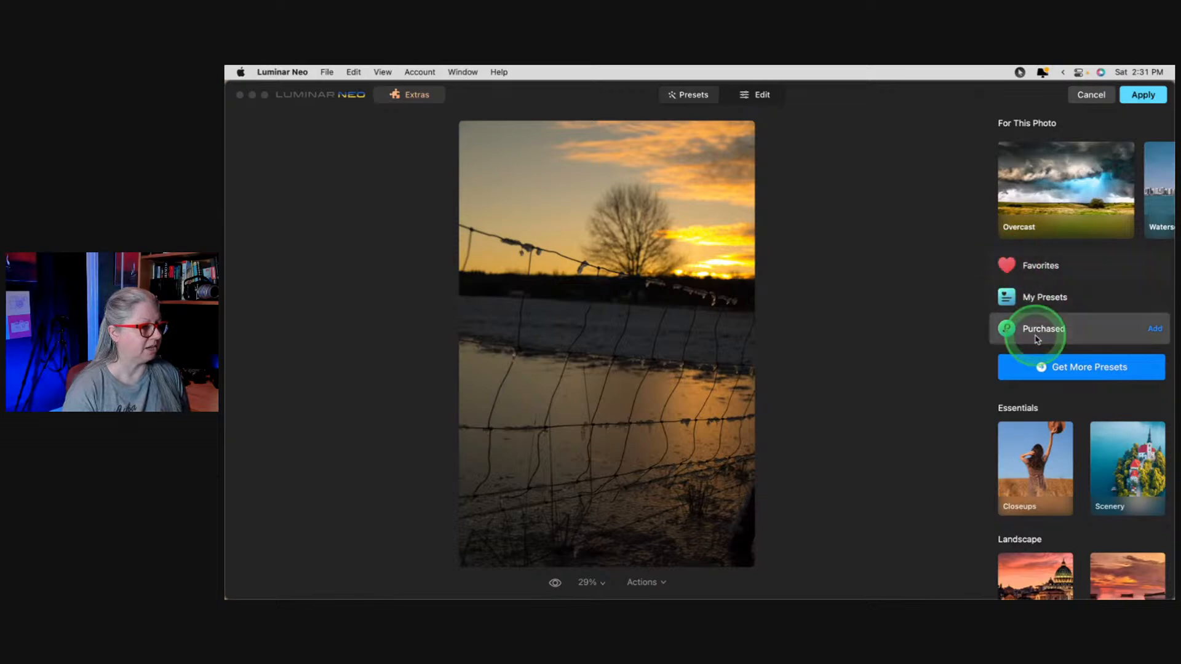
Try the favorite presets Night's Thunder, Warming Sun and Deep Focus on the sunset fence photo.
click(1043, 270)
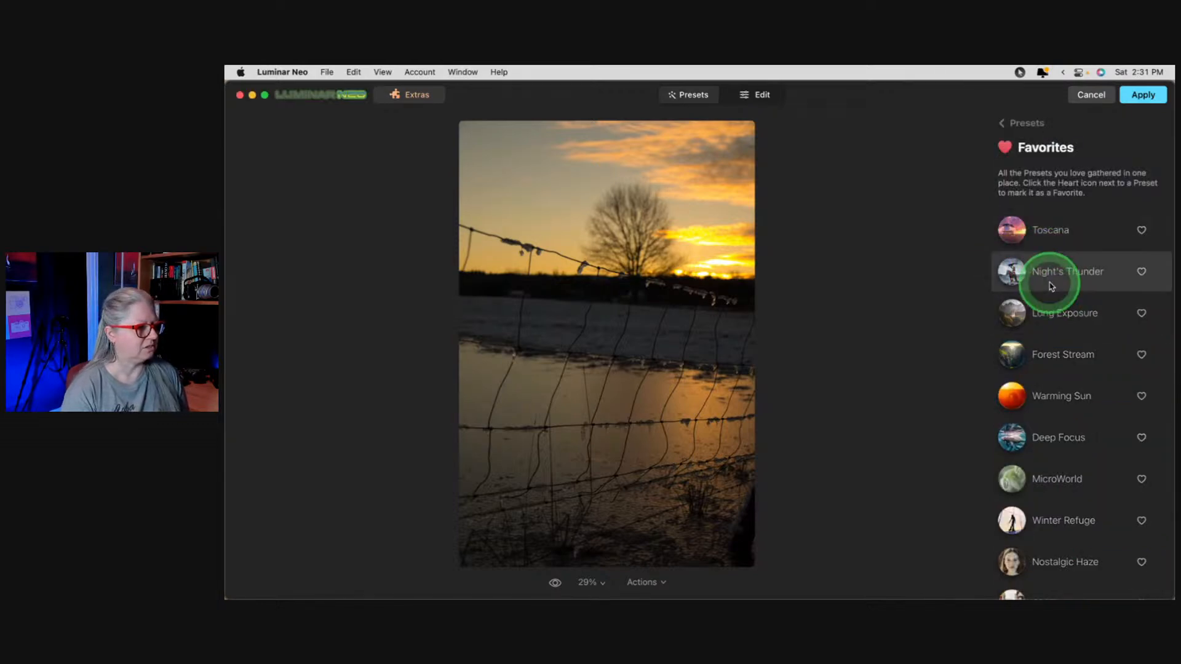
click(1057, 283)
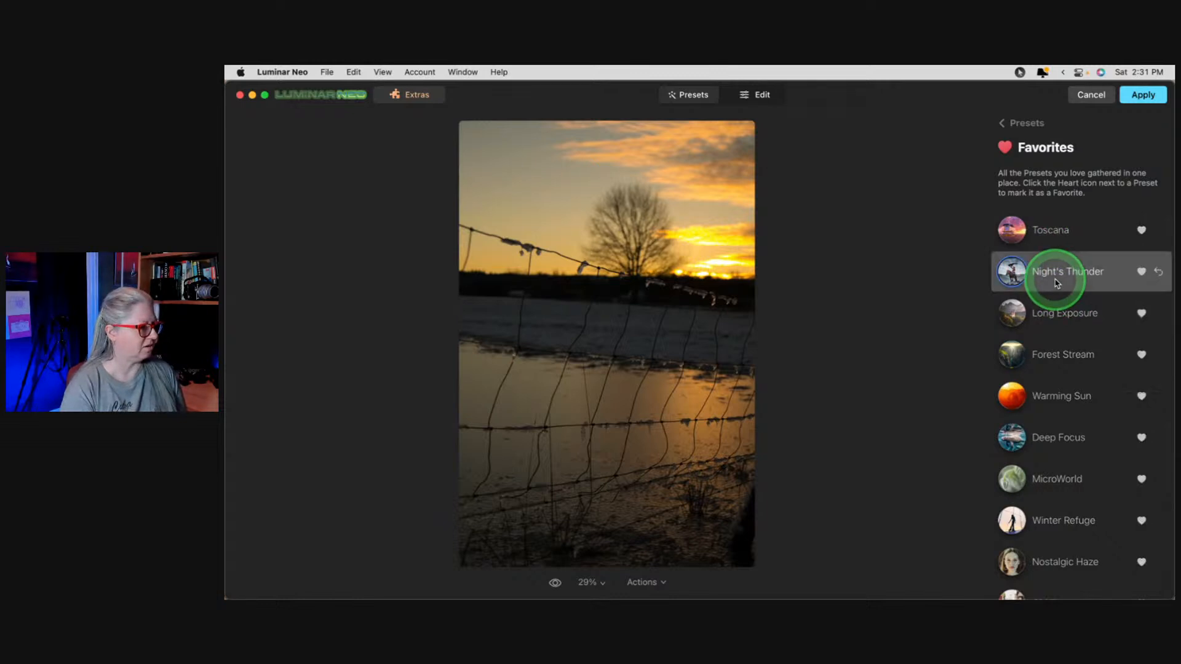
click(1058, 283)
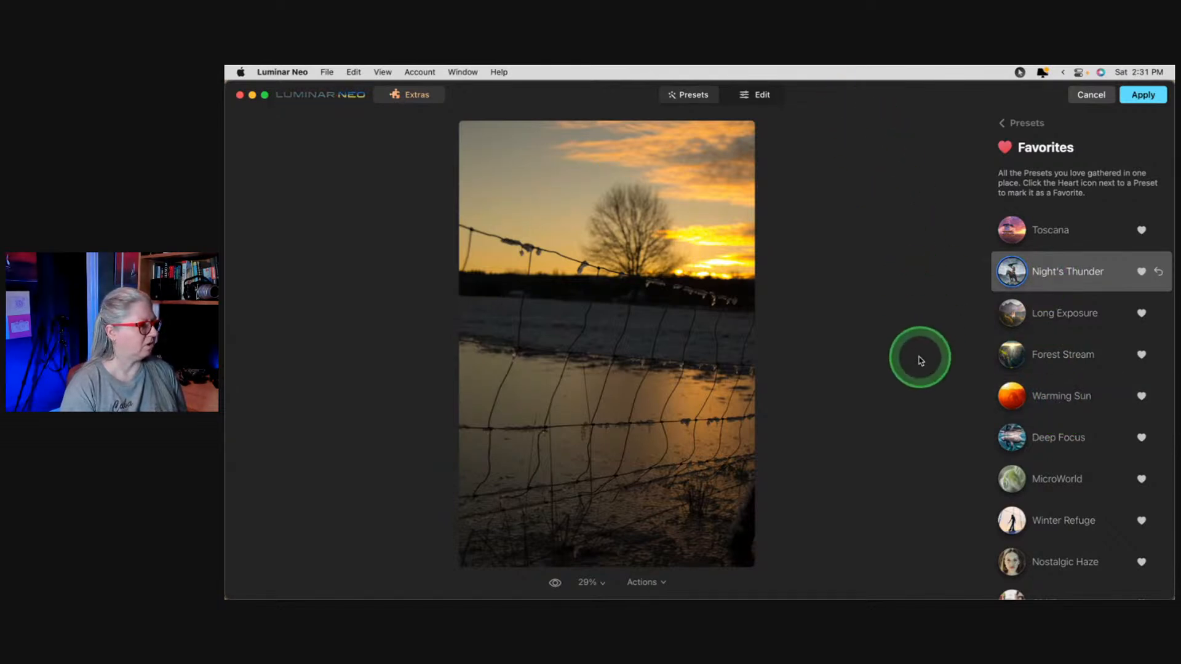
click(1058, 404)
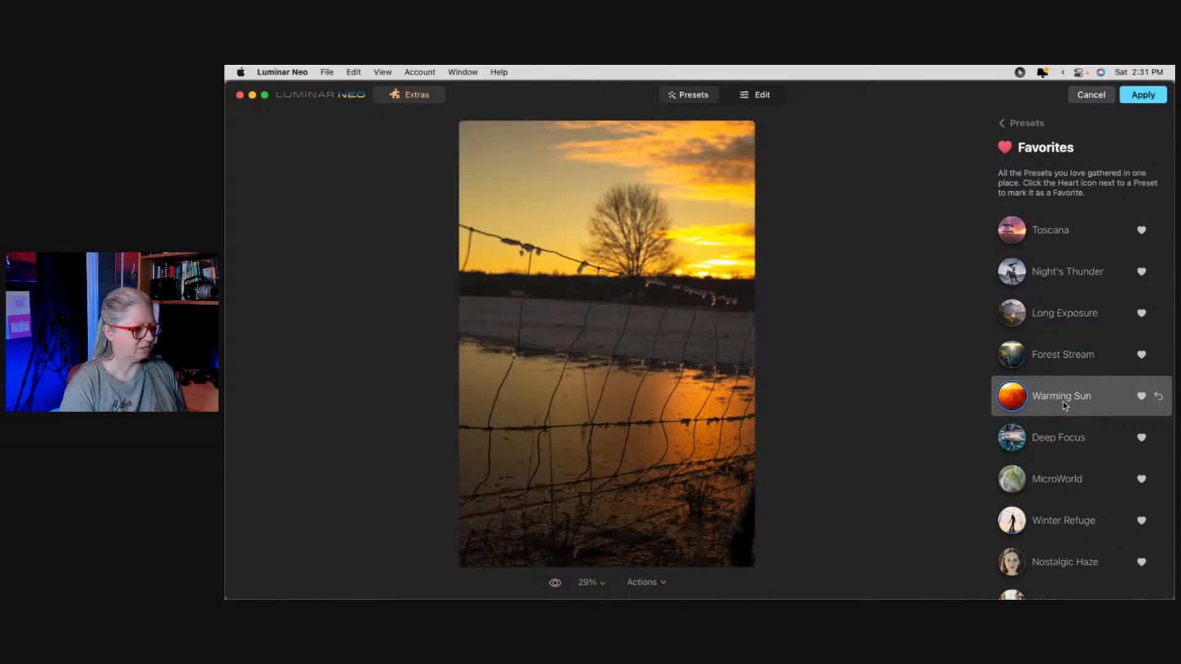
click(1056, 444)
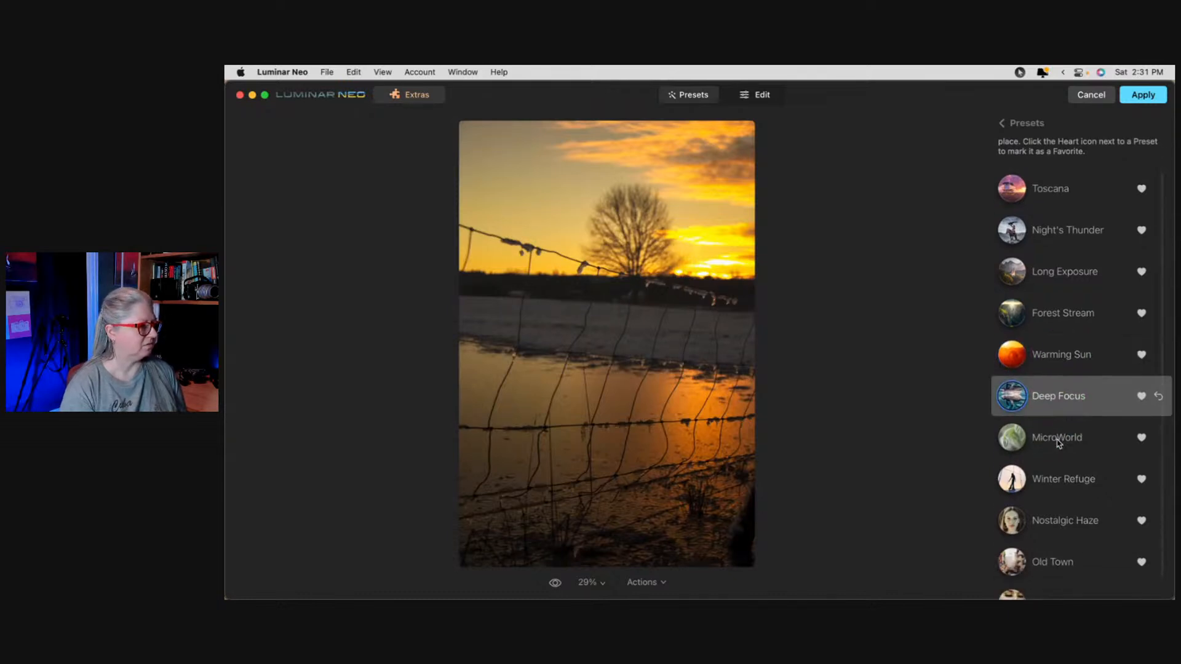
scroll(1058, 443, down, 1)
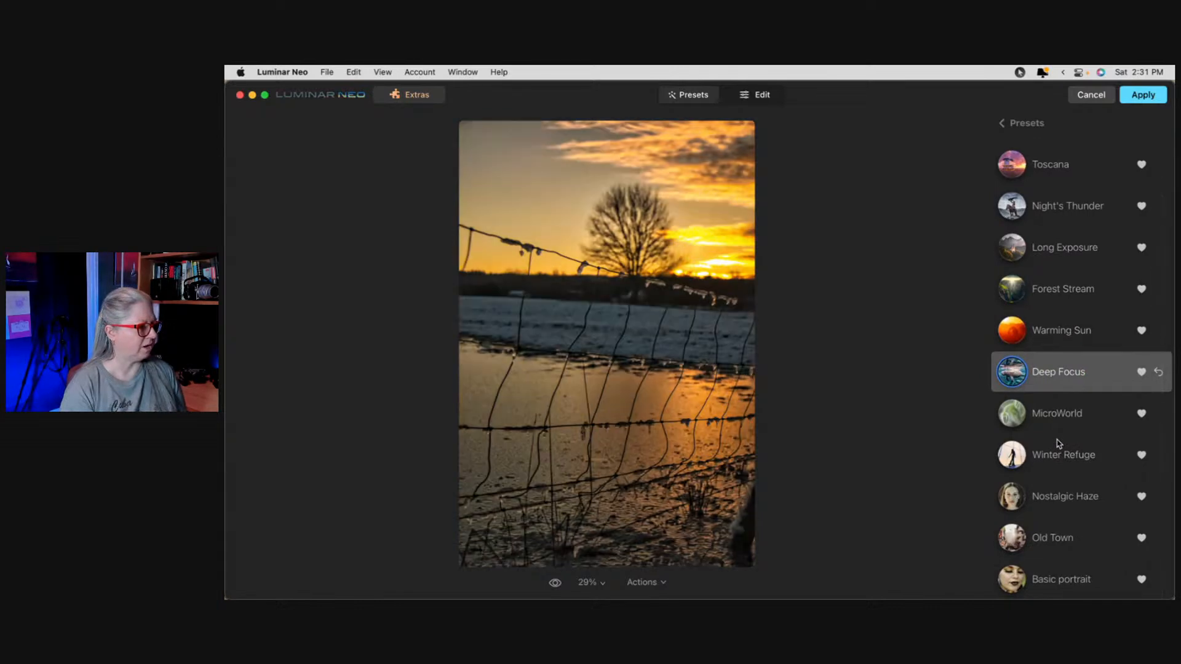
scroll(1058, 443, up, 1)
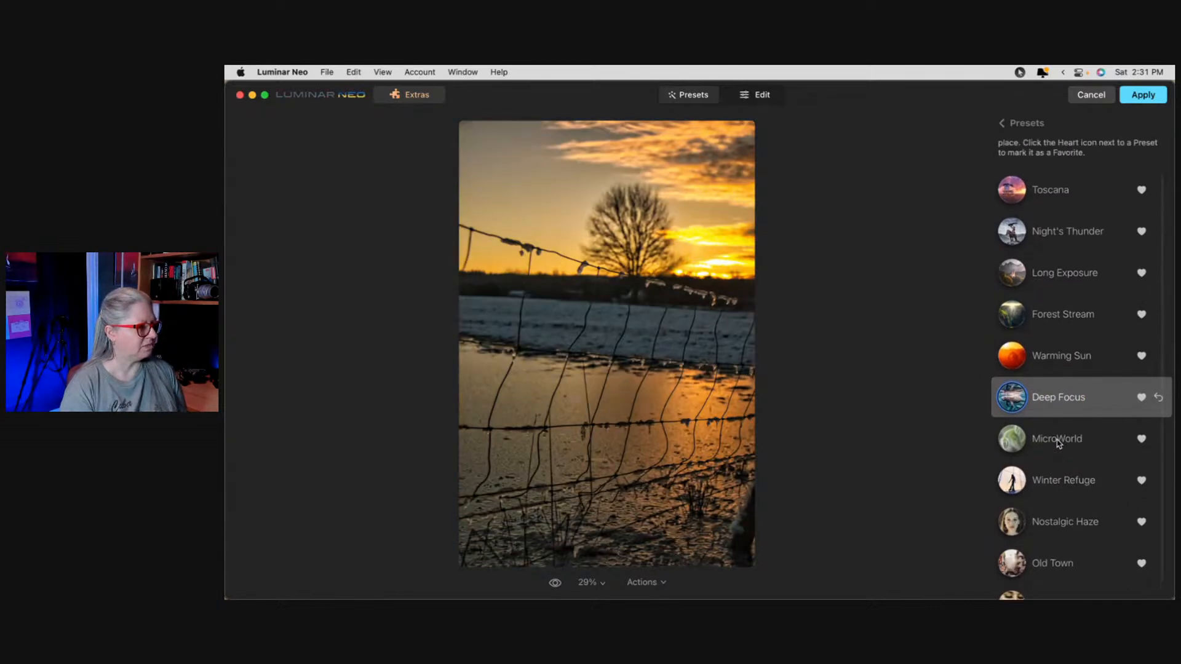
scroll(1058, 442, down, 1)
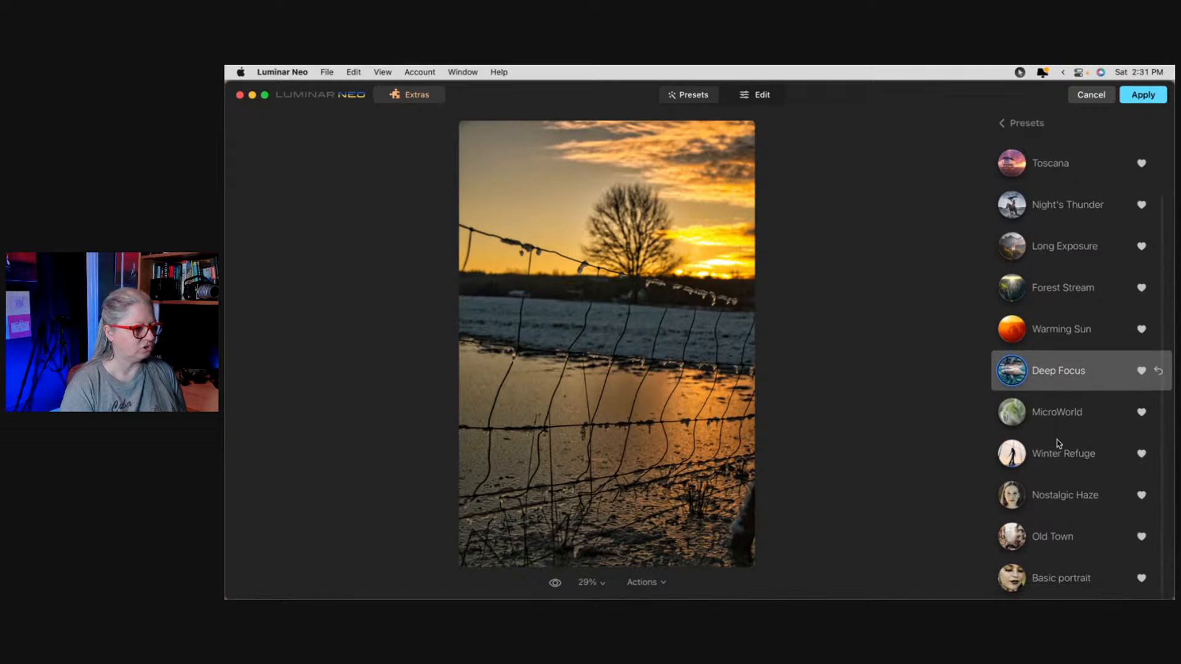
Try the Winter Refuge preset, compare it with the original photo and remove the preset.
click(1064, 463)
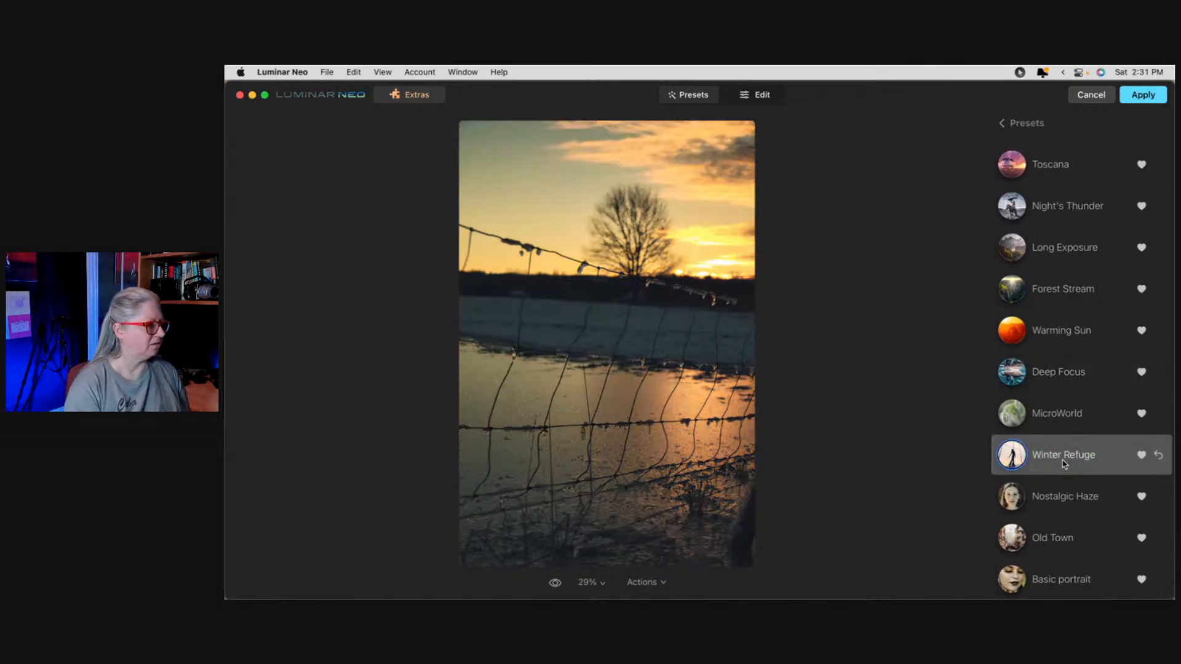
click(1129, 462)
click(1052, 456)
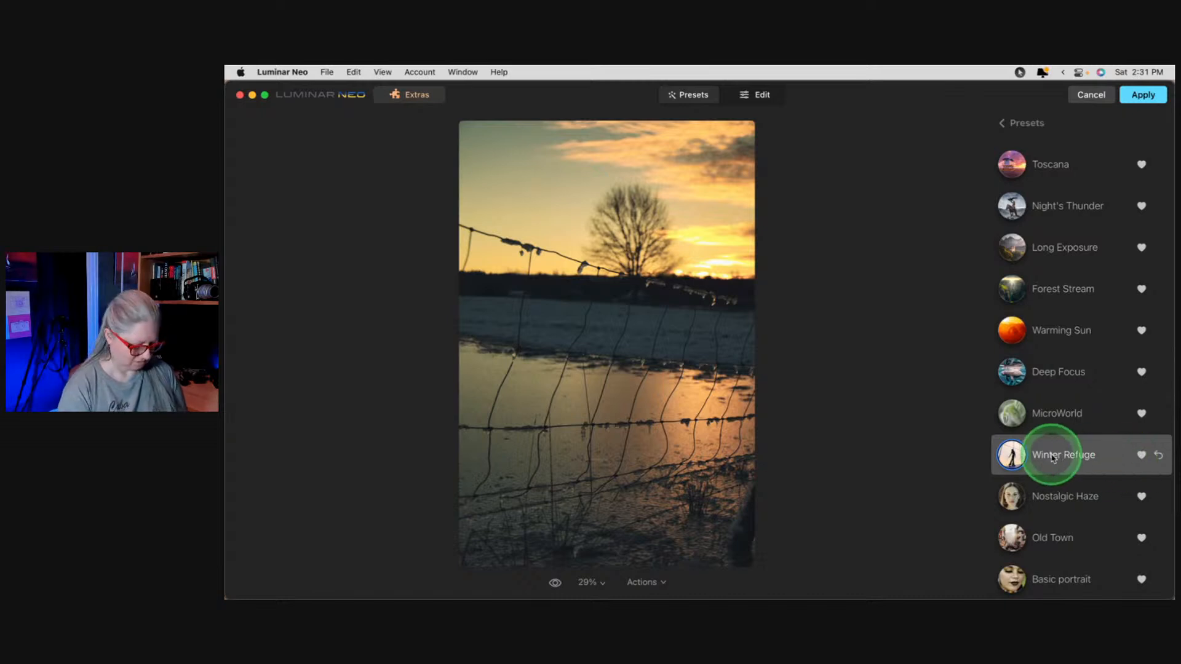
key(backslash)
key(backslash)
key(backslash)
key(backslash)
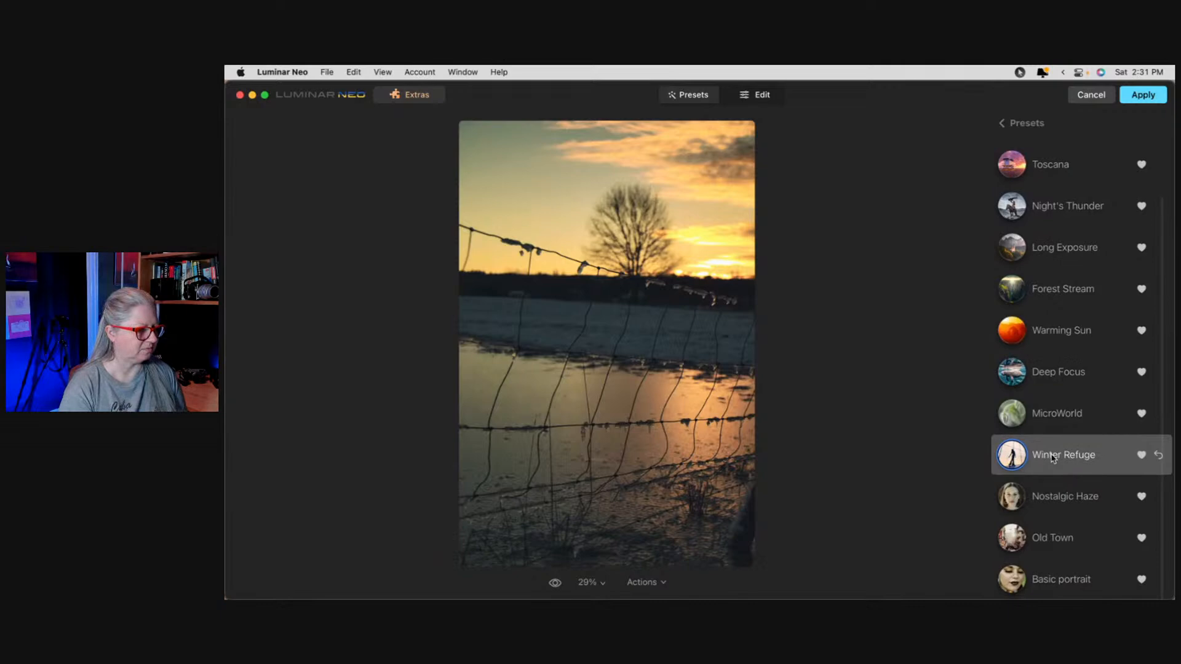
click(1158, 455)
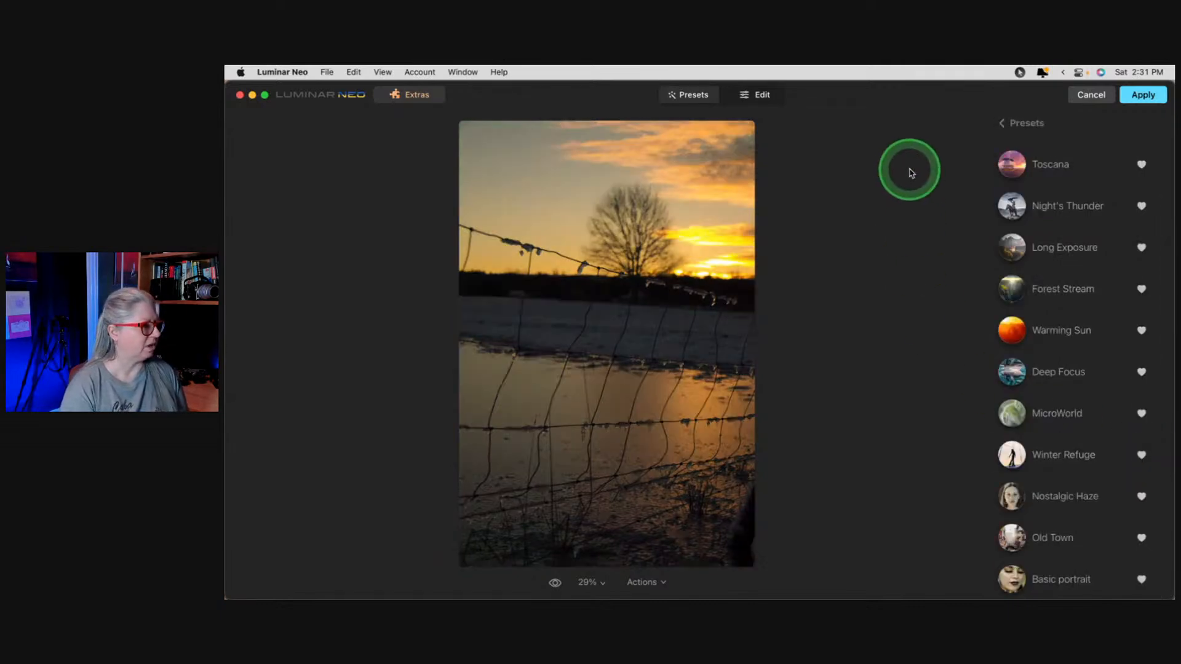
Switch the sunset photo to Edit mode and display its list of applied edits.
click(657, 581)
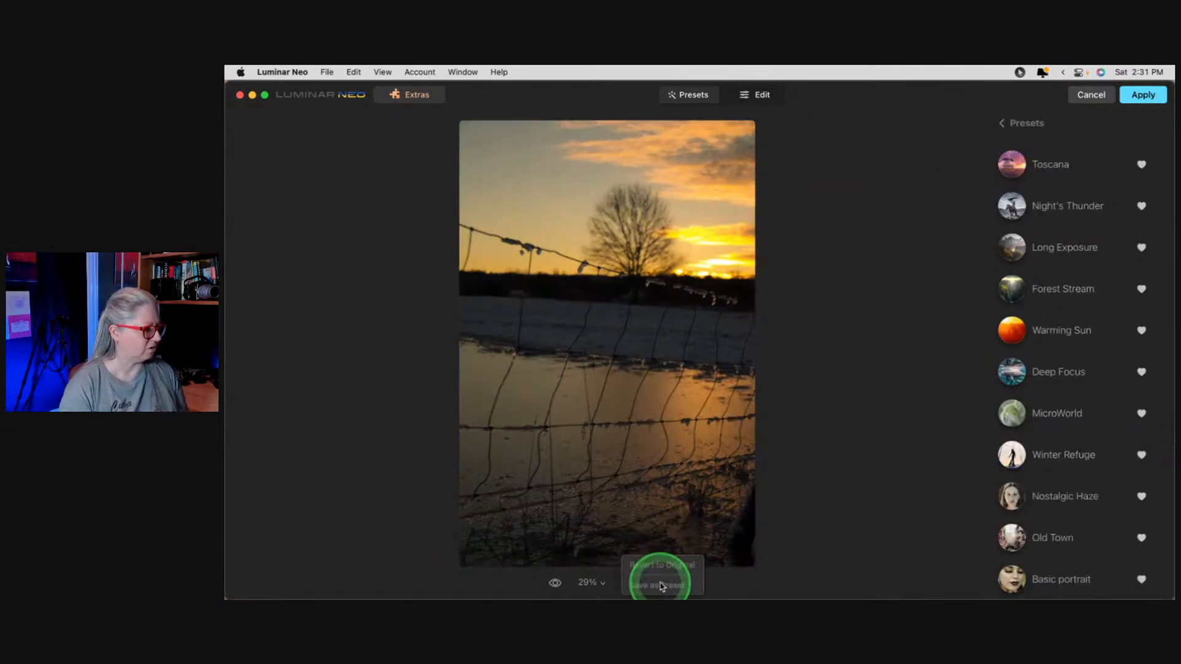
click(872, 303)
click(758, 95)
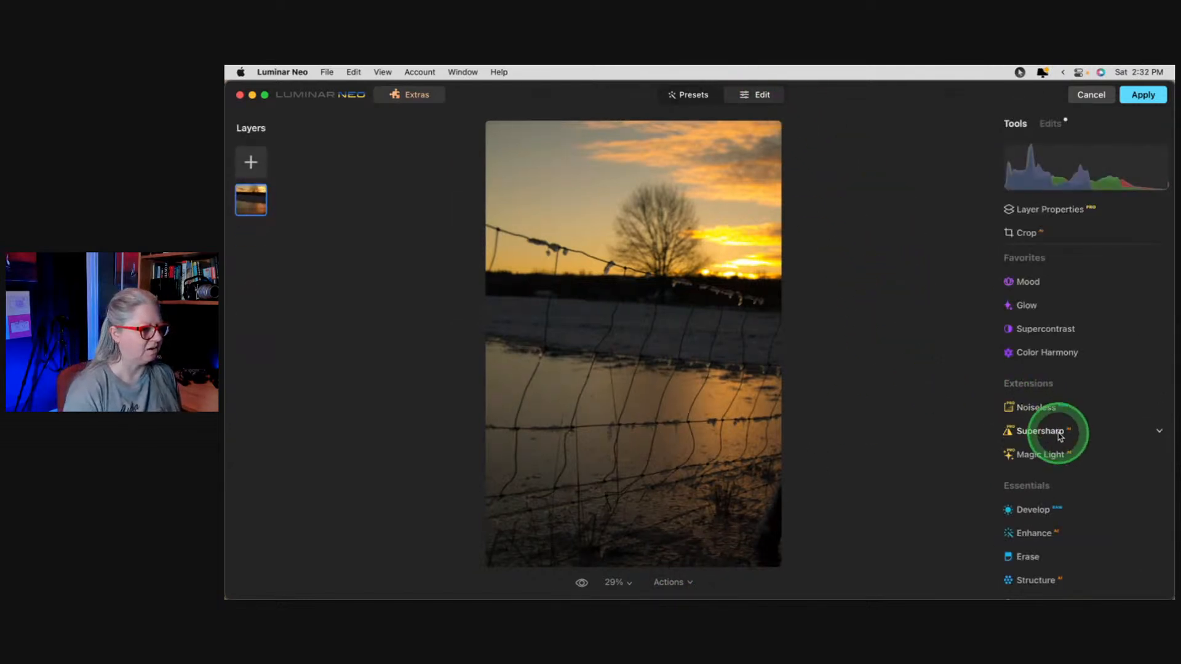
click(1049, 123)
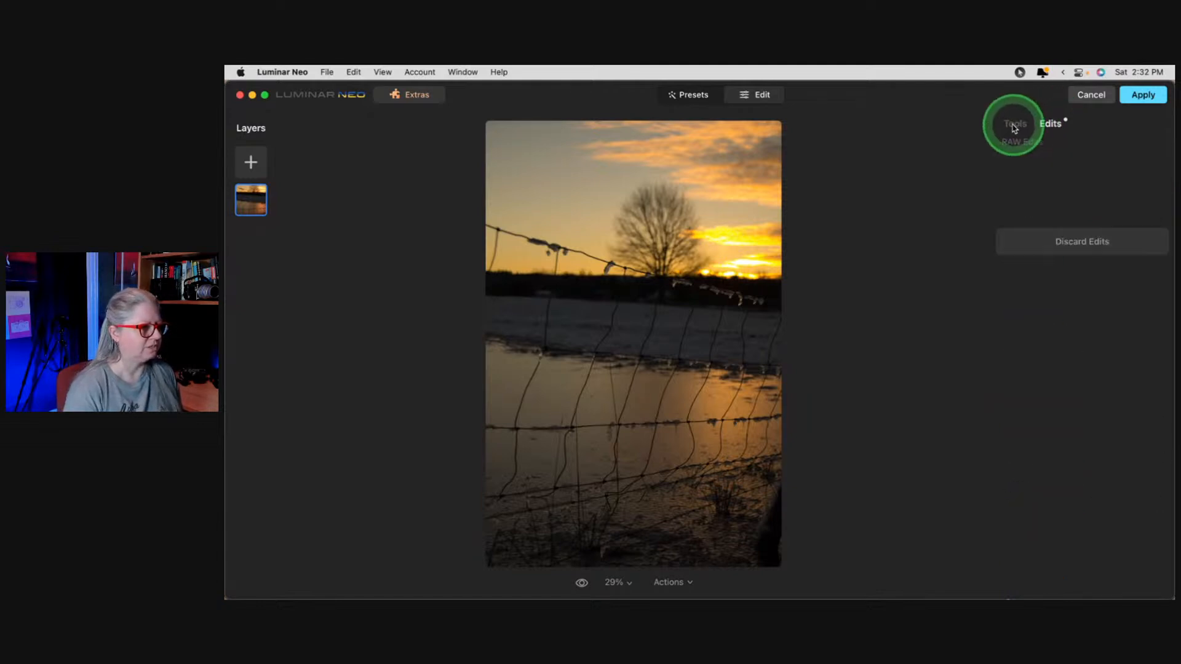
Open the Develop adjustments for the sunset fence photo.
click(1015, 126)
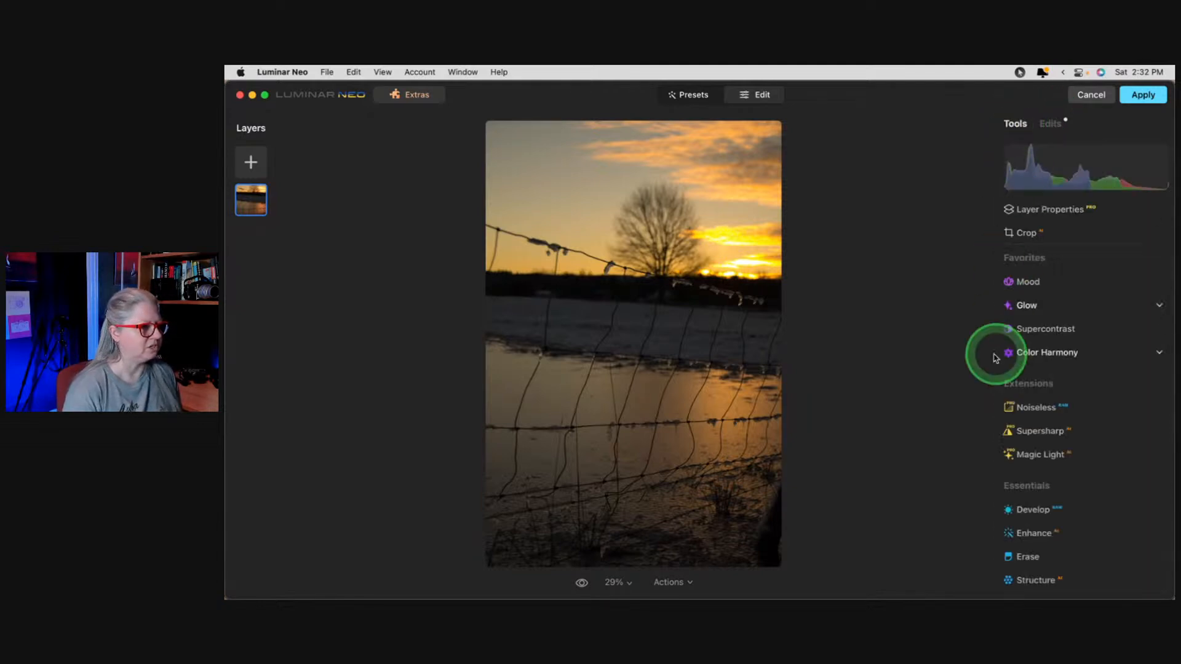
click(1030, 505)
scroll(1026, 371, down, 4)
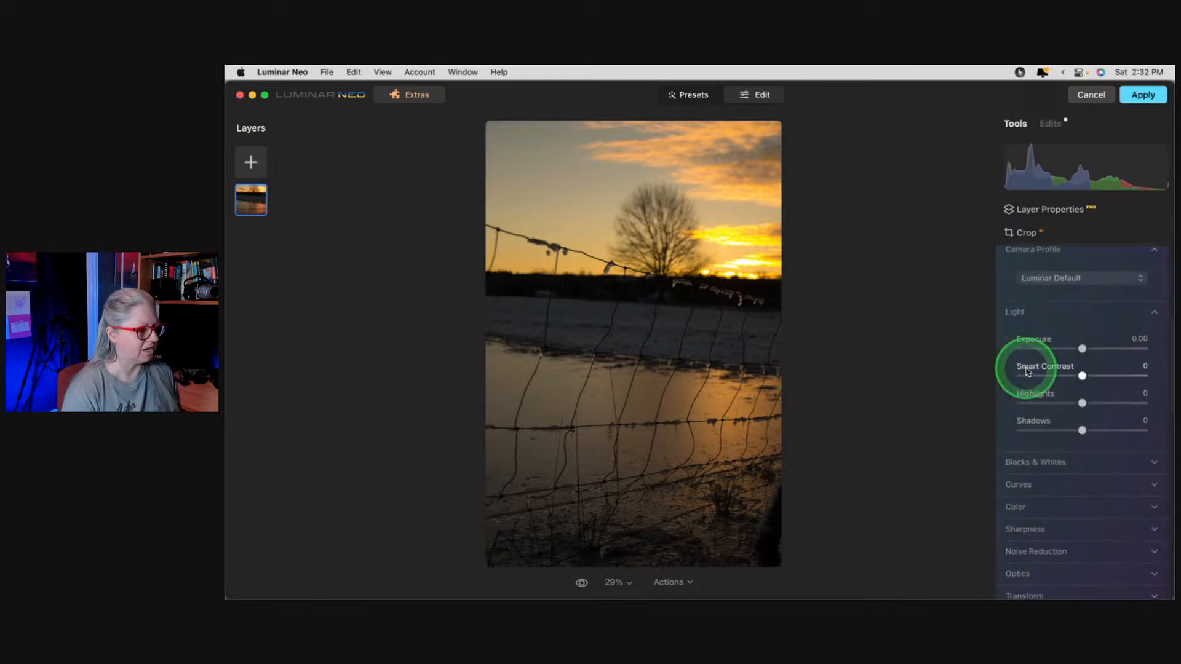
Try the Camera Landscape, Adobe Standard and Camera Neutral profiles on the photo and return to Luminar Default.
click(1061, 280)
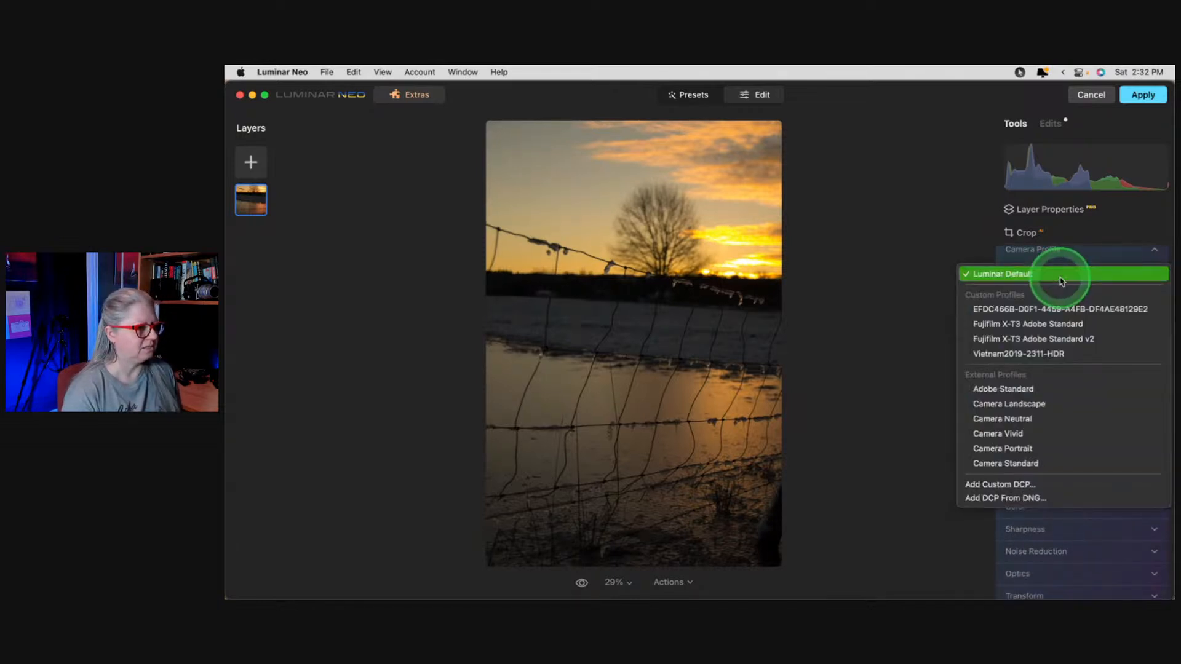
click(990, 403)
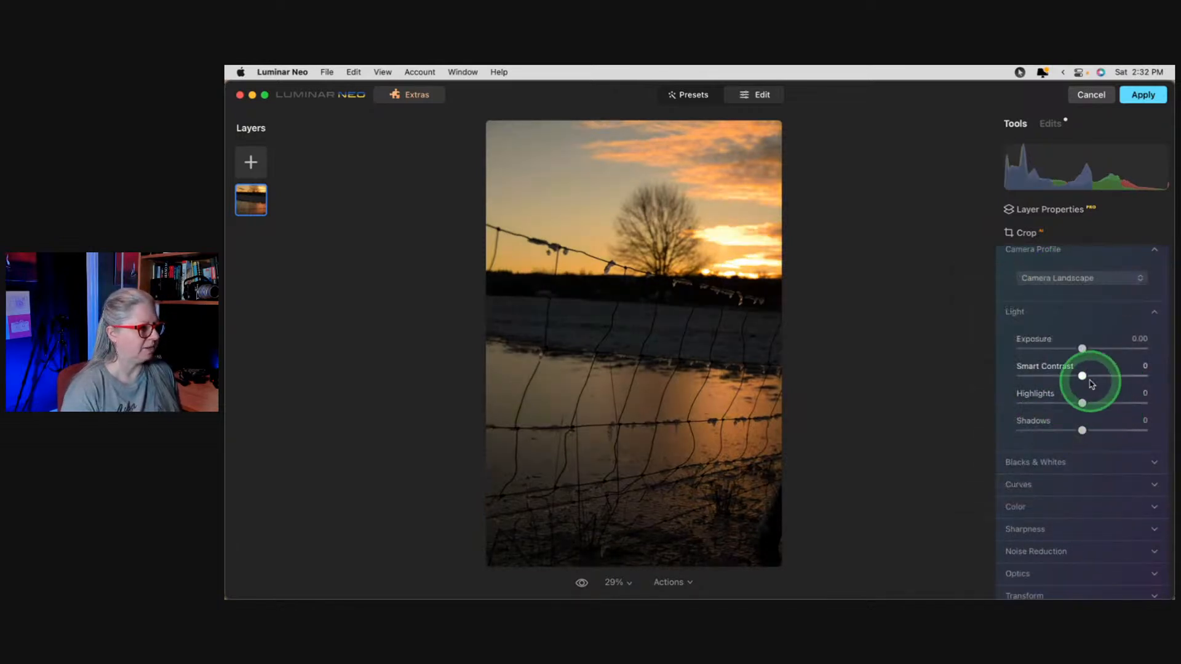
click(1048, 281)
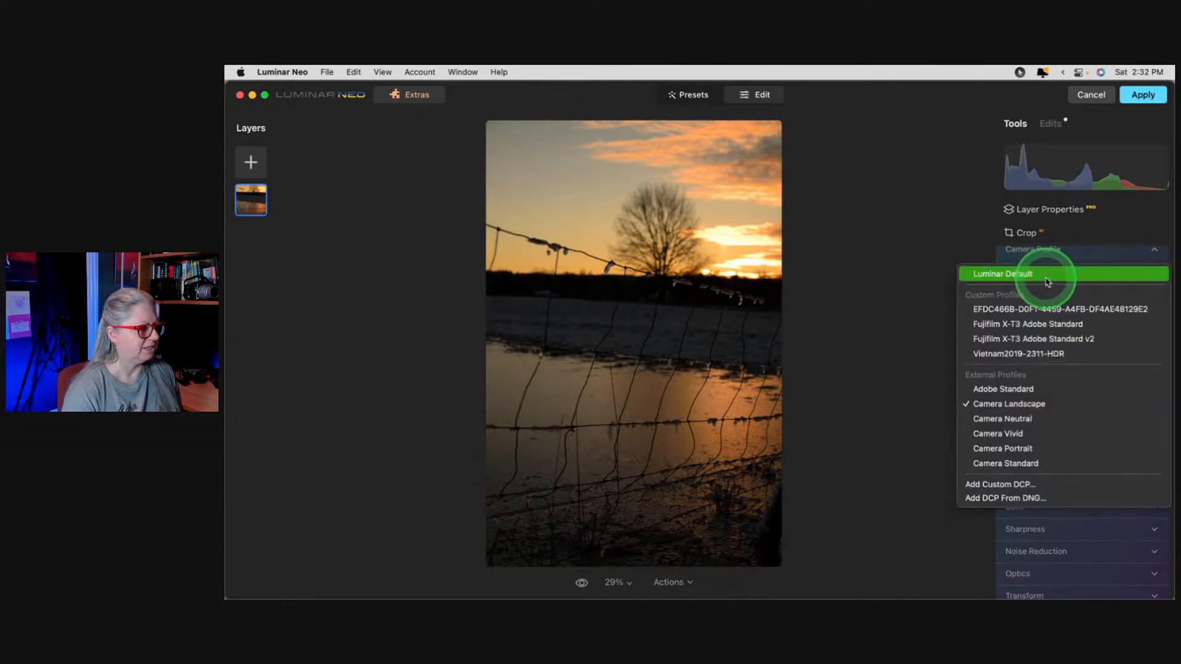
click(1015, 385)
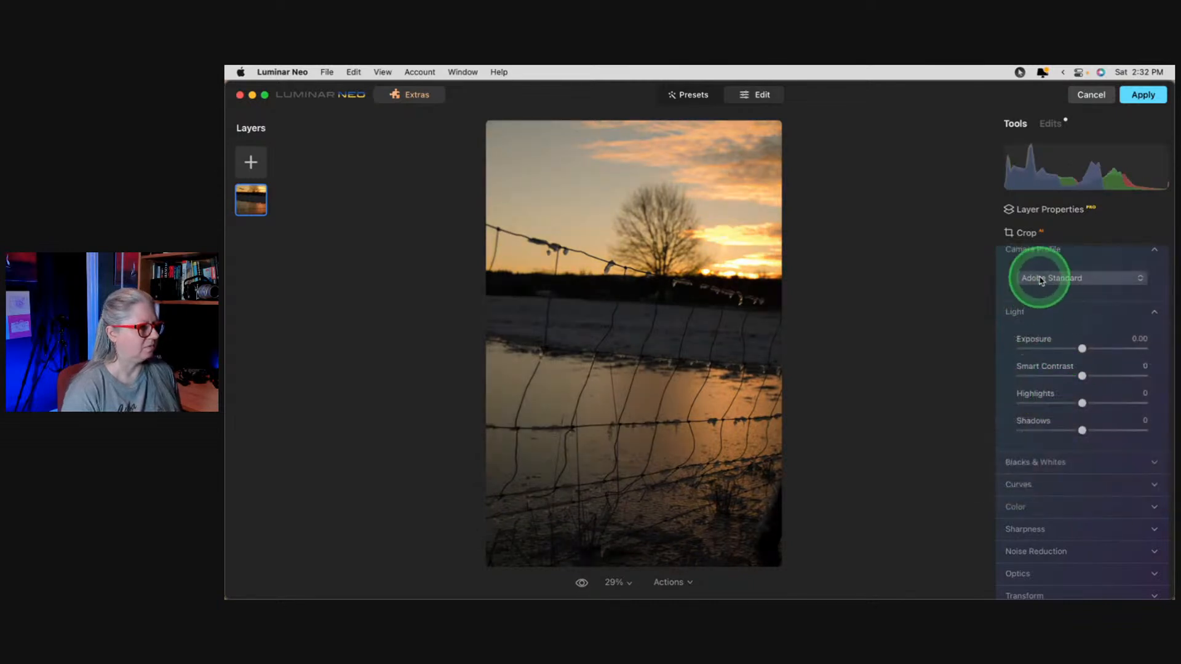
click(1037, 277)
click(1018, 421)
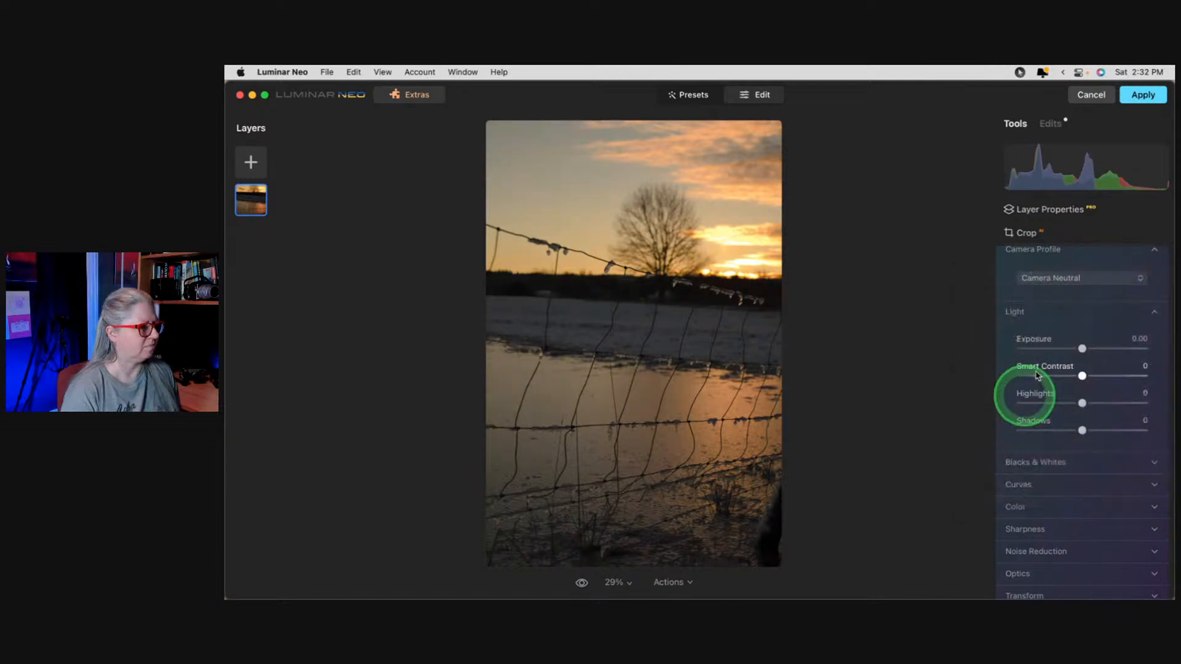
click(1047, 278)
click(1039, 277)
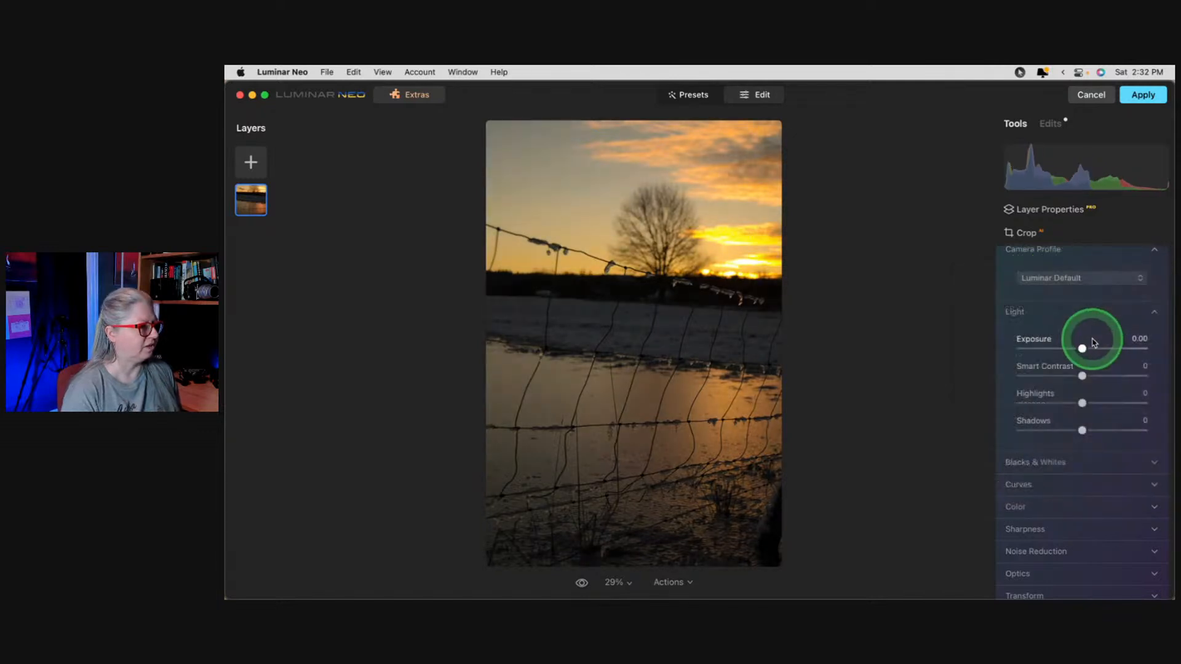
Raise the photo's Shadows to 24 and Exposure to 0.44 in Develop, checking the icy fence wire up close.
click(1021, 484)
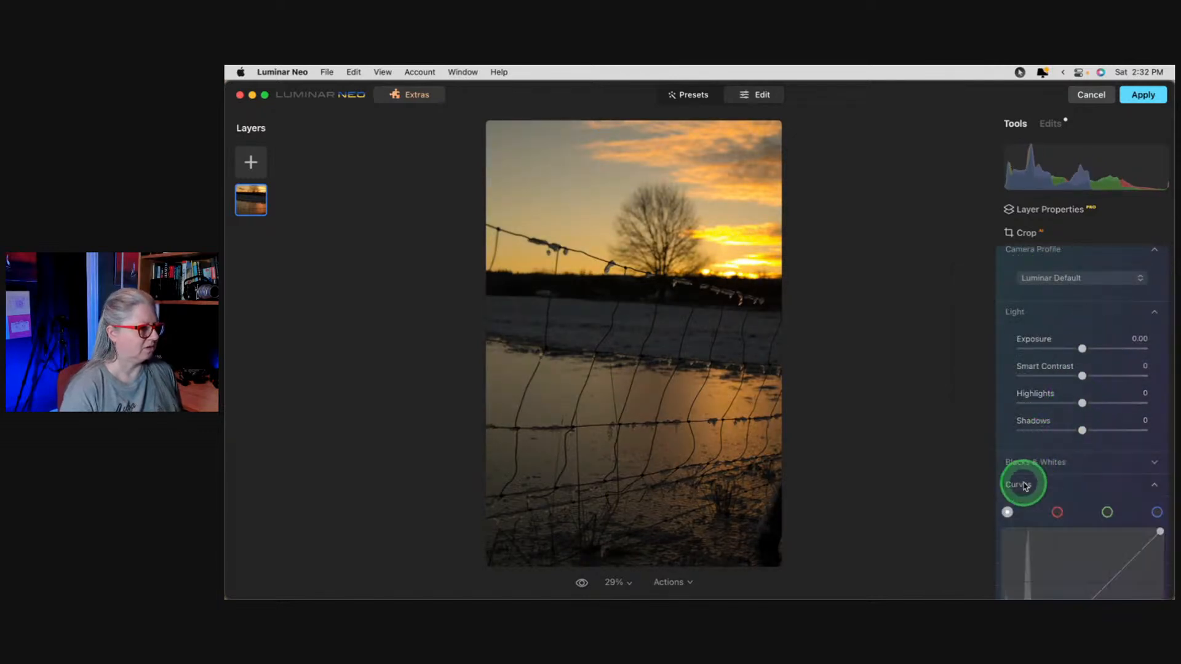
scroll(1093, 516, down, 1)
scroll(1092, 510, down, 5)
scroll(1092, 504, up, 6)
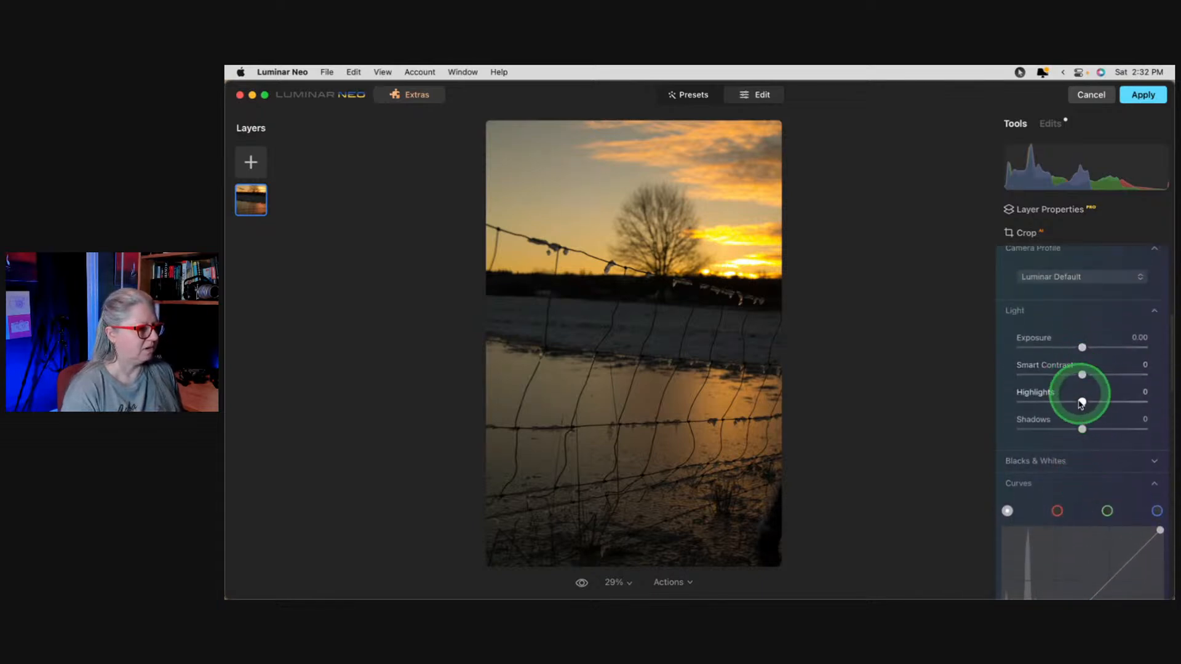
mouse_move(1083, 429)
mouse_down()
mouse_move(1107, 429)
mouse_move(1093, 428)
mouse_up()
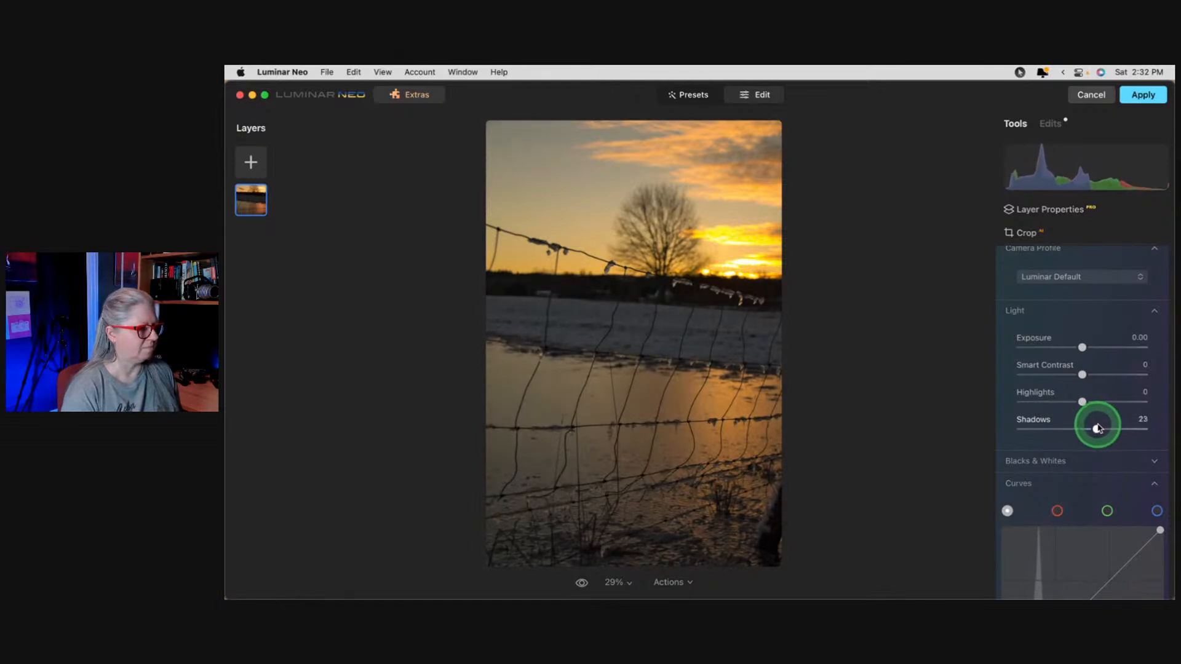
drag(1082, 347, 1088, 347)
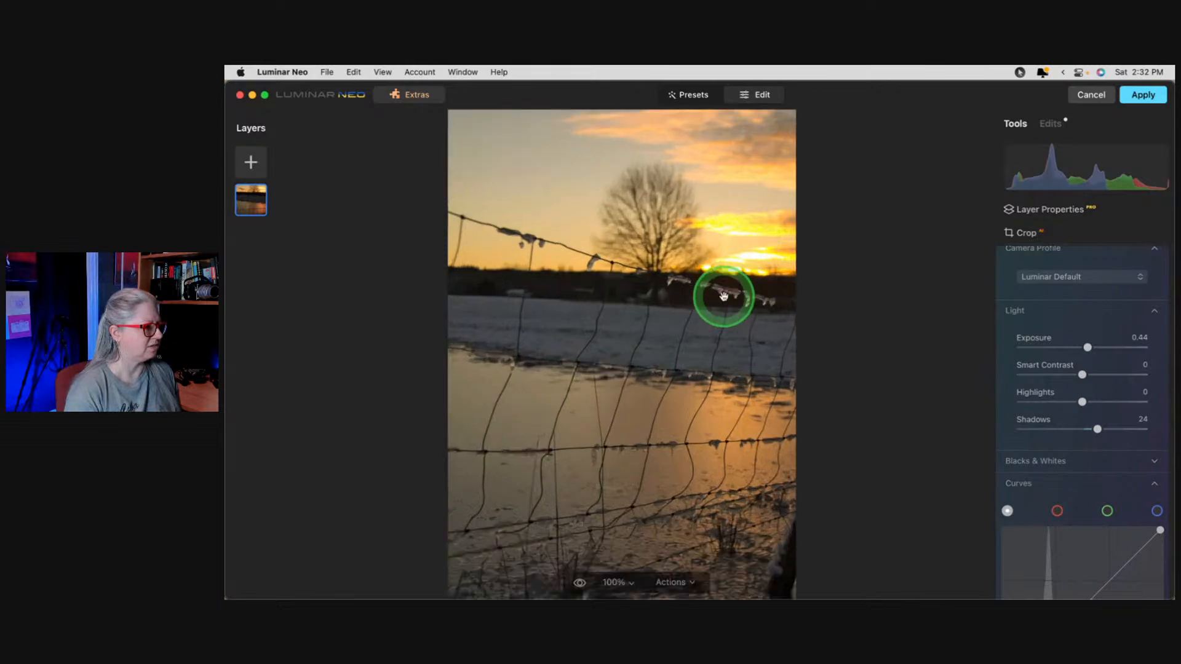
double_click(722, 296)
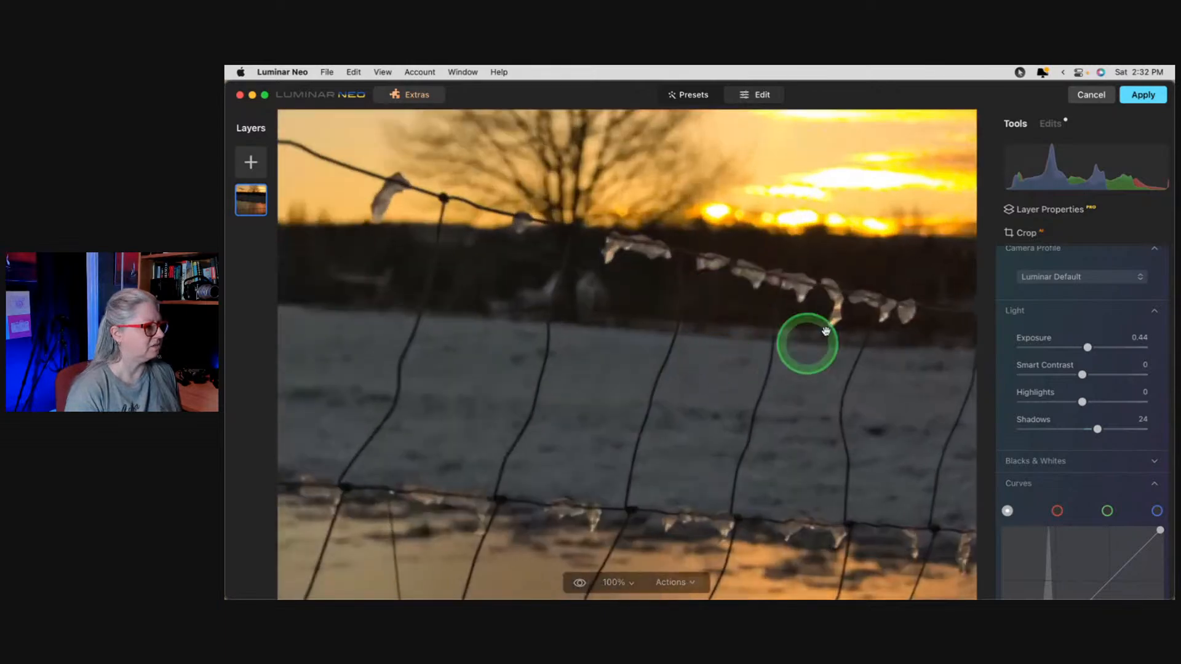
double_click(832, 369)
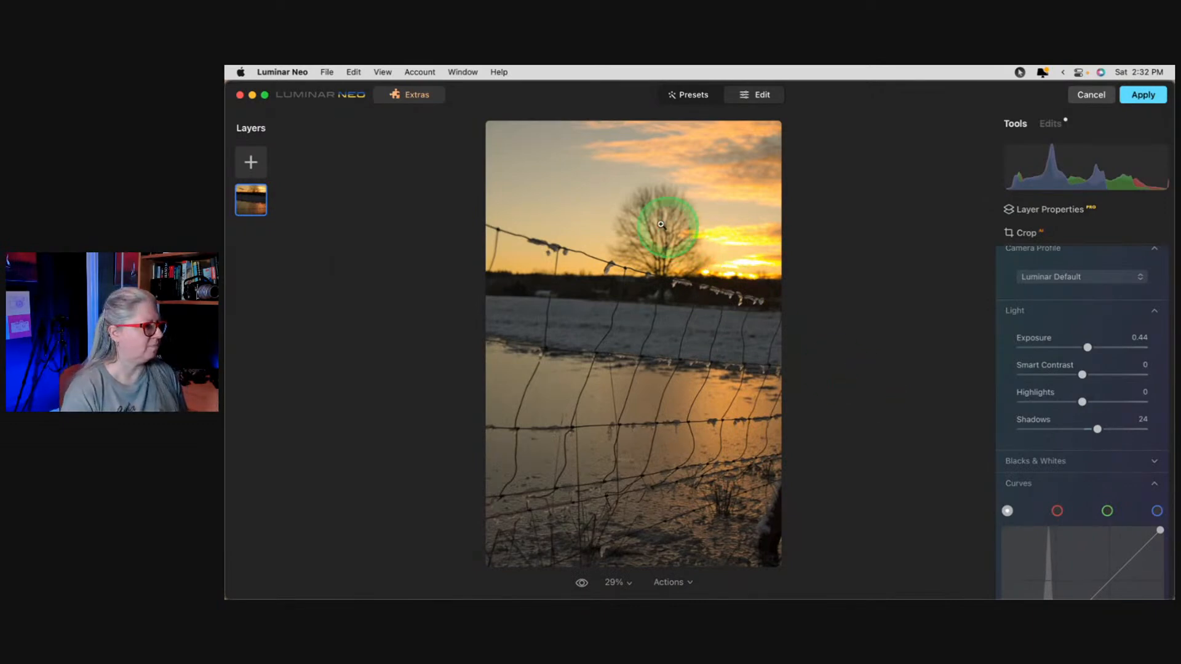
Collapse the Curves settings and lower the photo's Highlights to -43.
click(1022, 484)
scroll(1055, 354, up, 1)
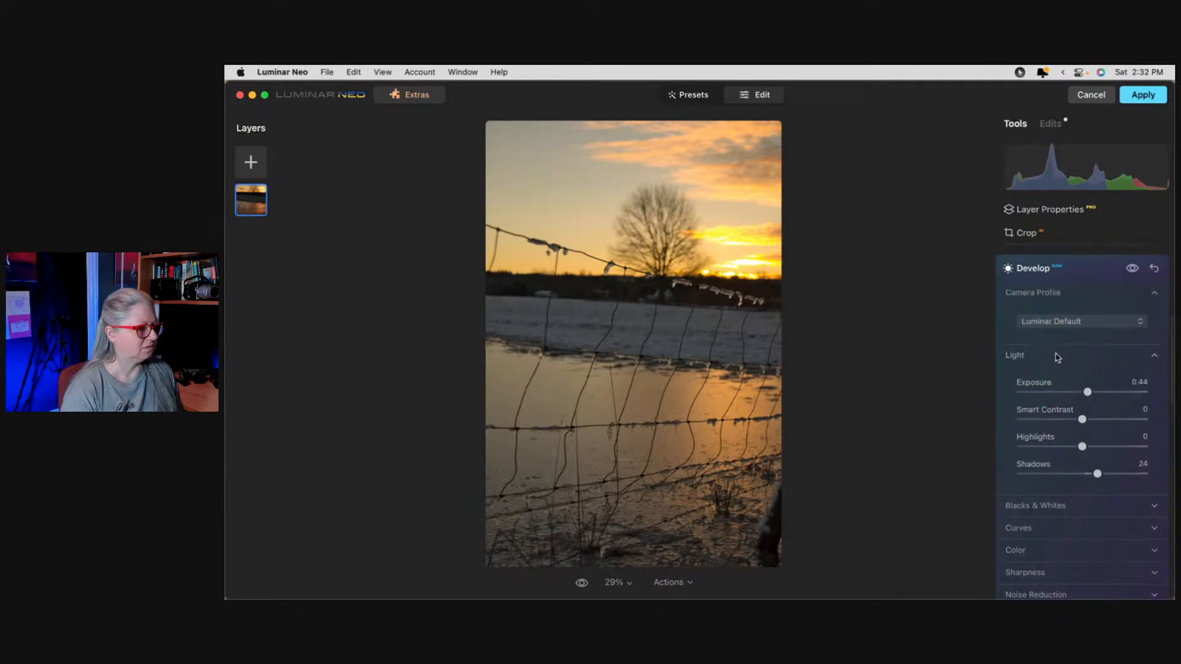
click(1050, 446)
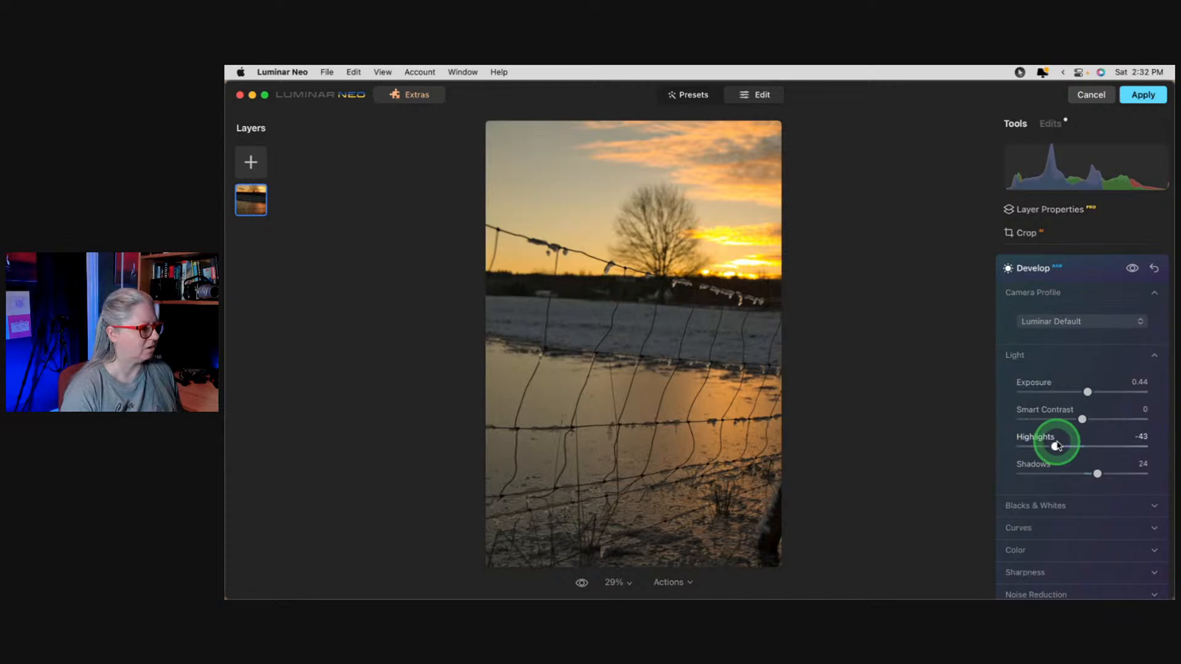
Set the white balance Temperature to 6523 and Tint to 9, and close the Develop tool.
scroll(1055, 444, down, 3)
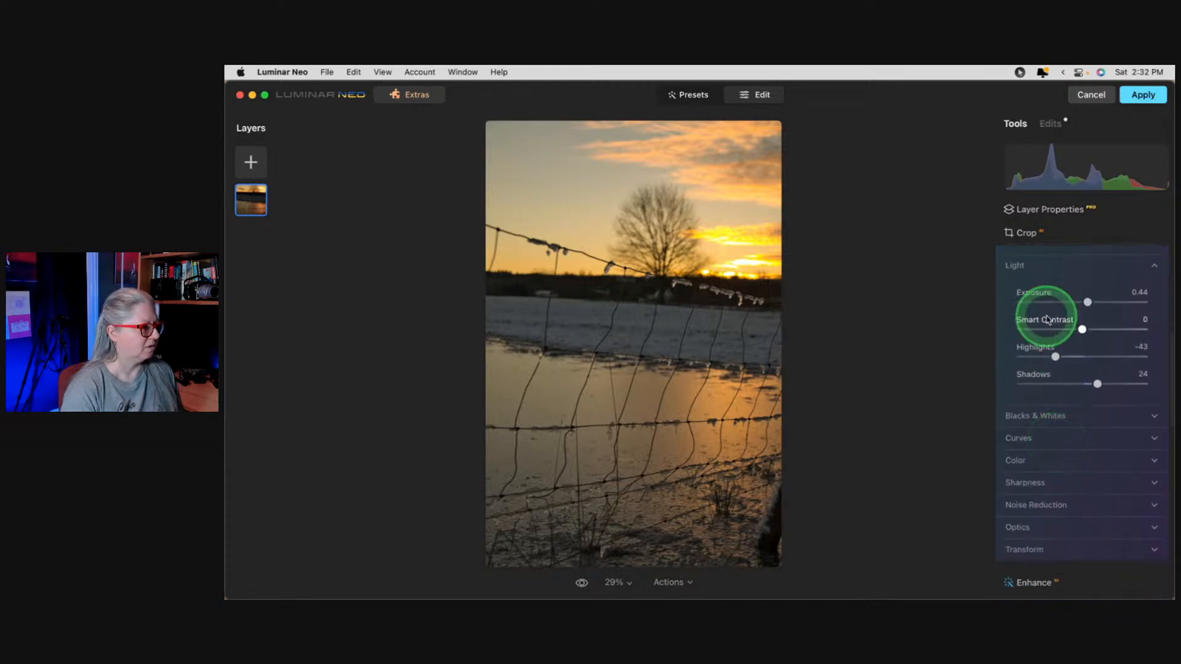
scroll(1046, 317, up, 4)
scroll(1067, 422, down, 3)
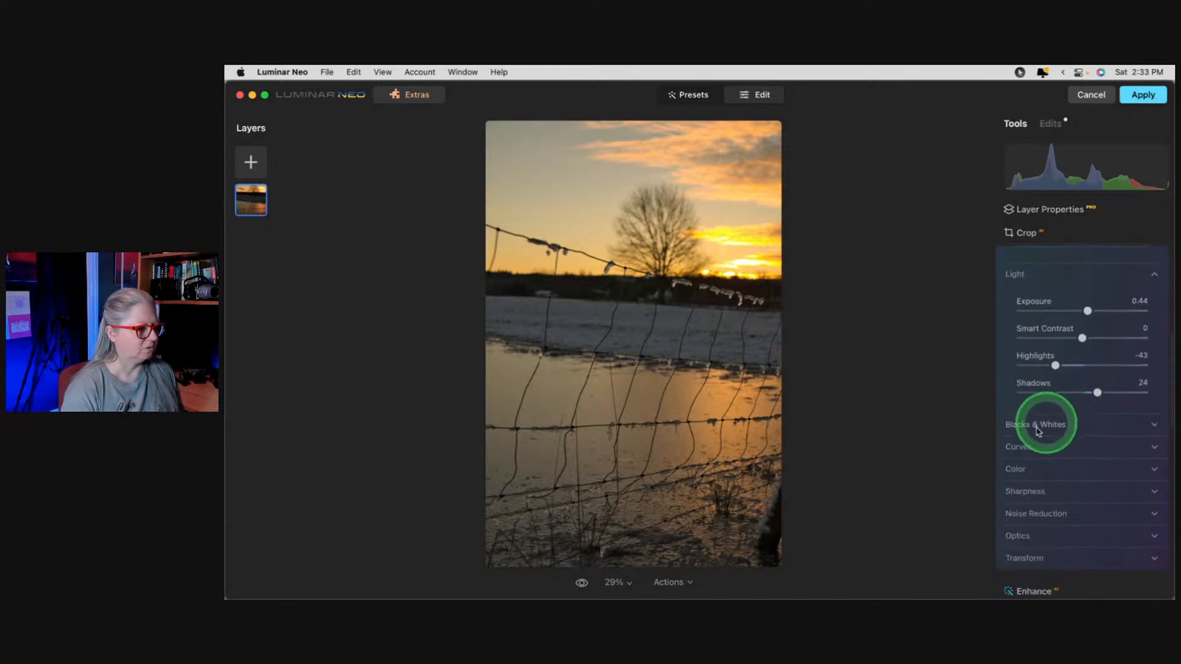
click(1019, 470)
scroll(1018, 471, down, 2)
click(1089, 442)
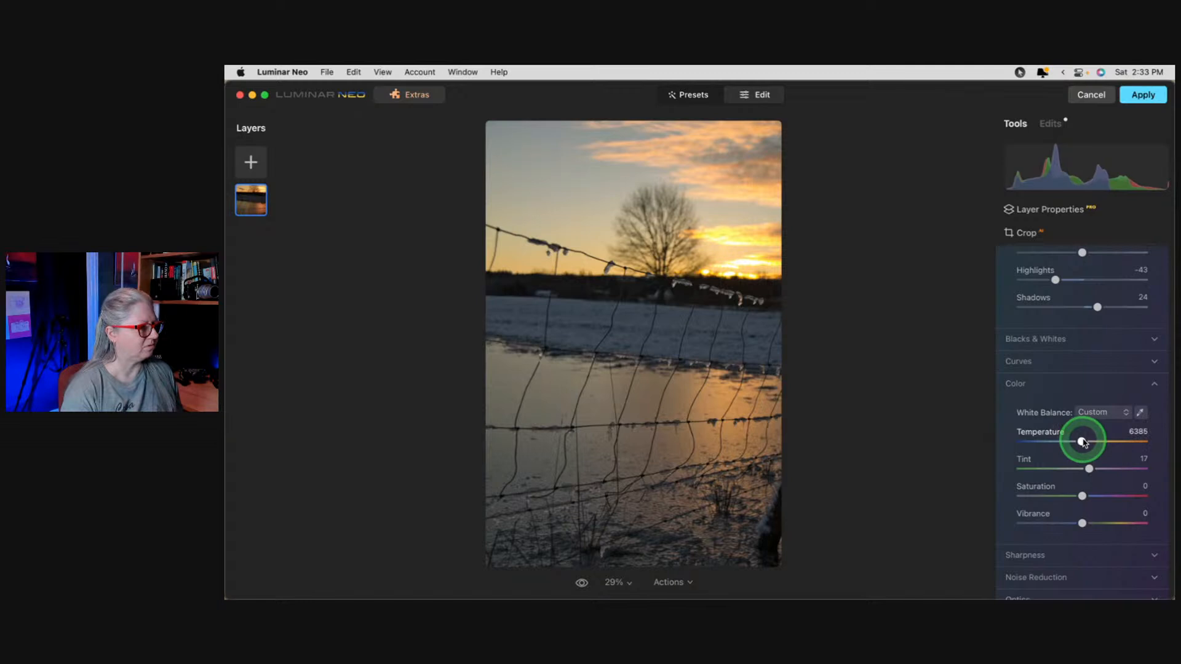
drag(1090, 469, 1085, 469)
scroll(1086, 462, up, 5)
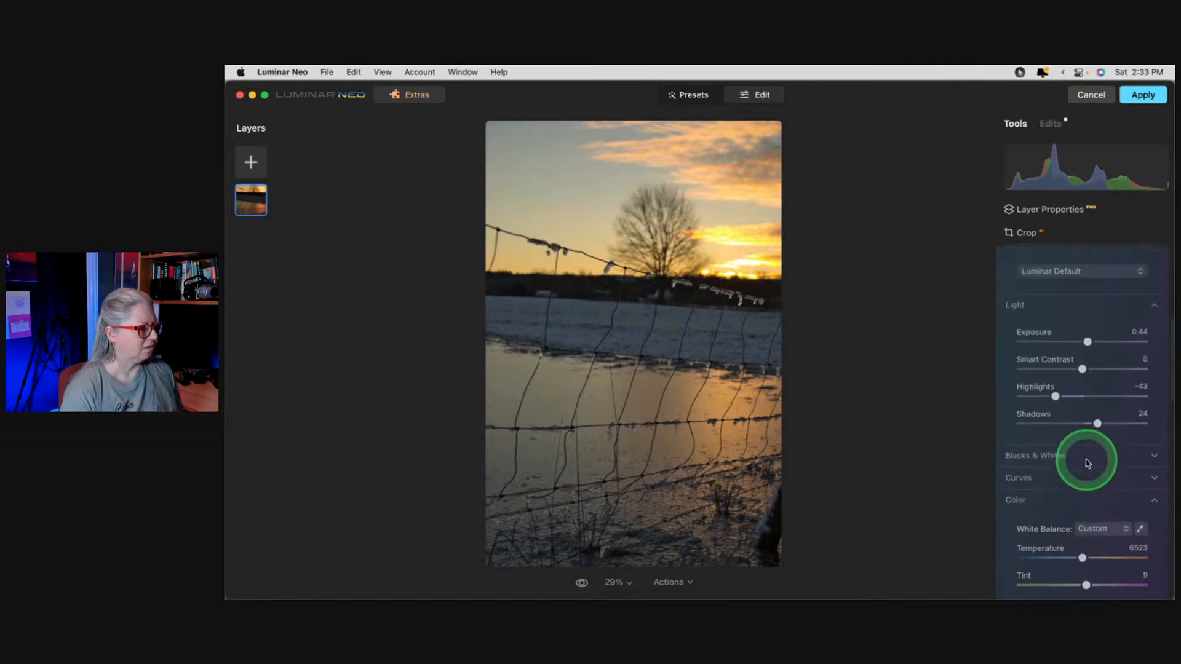
click(1087, 306)
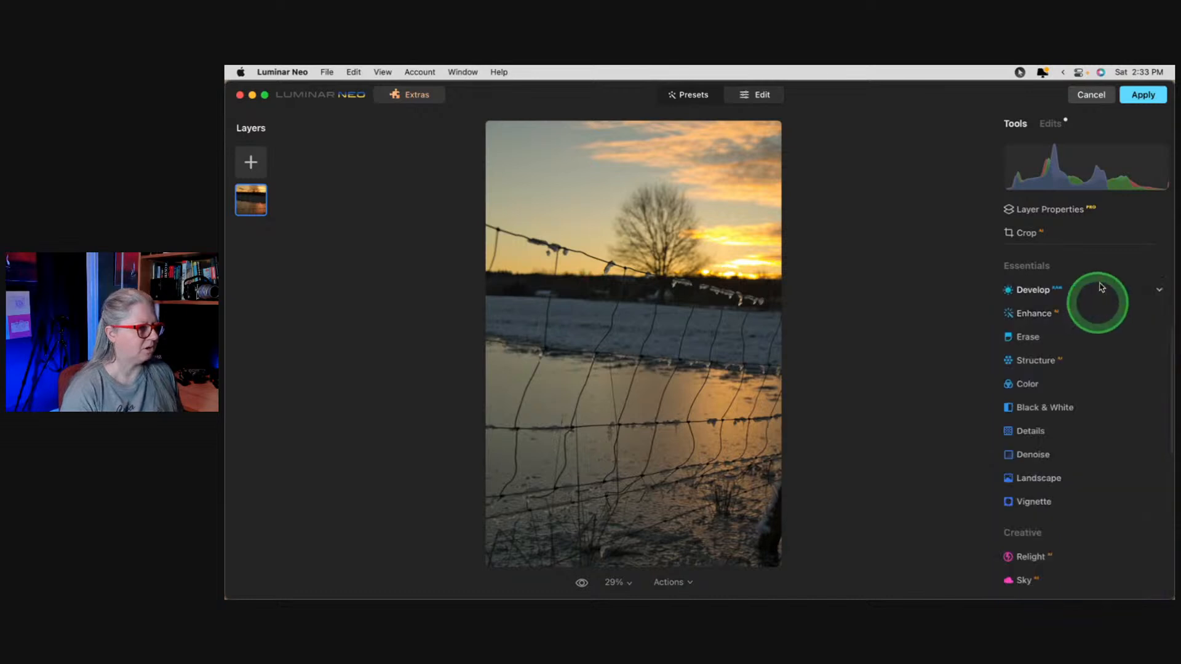
Crop the photo with a Free ratio, keeping the full width around the tree, horizon and icy upper wires and trimming the lower foreground.
click(1077, 232)
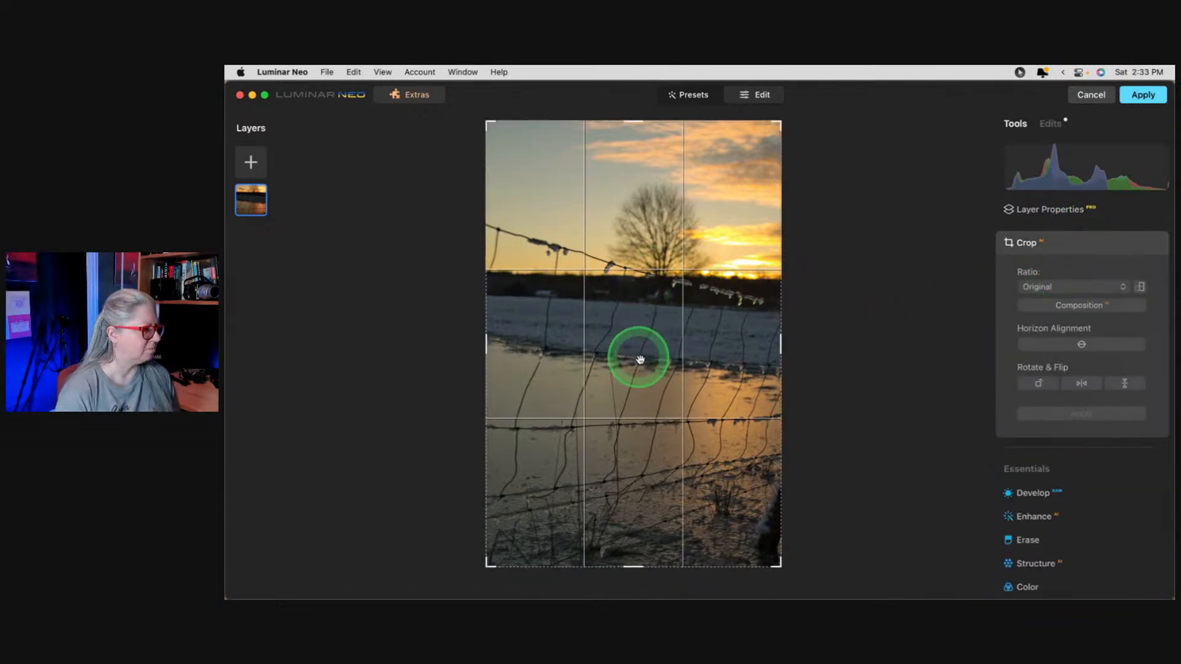
click(631, 566)
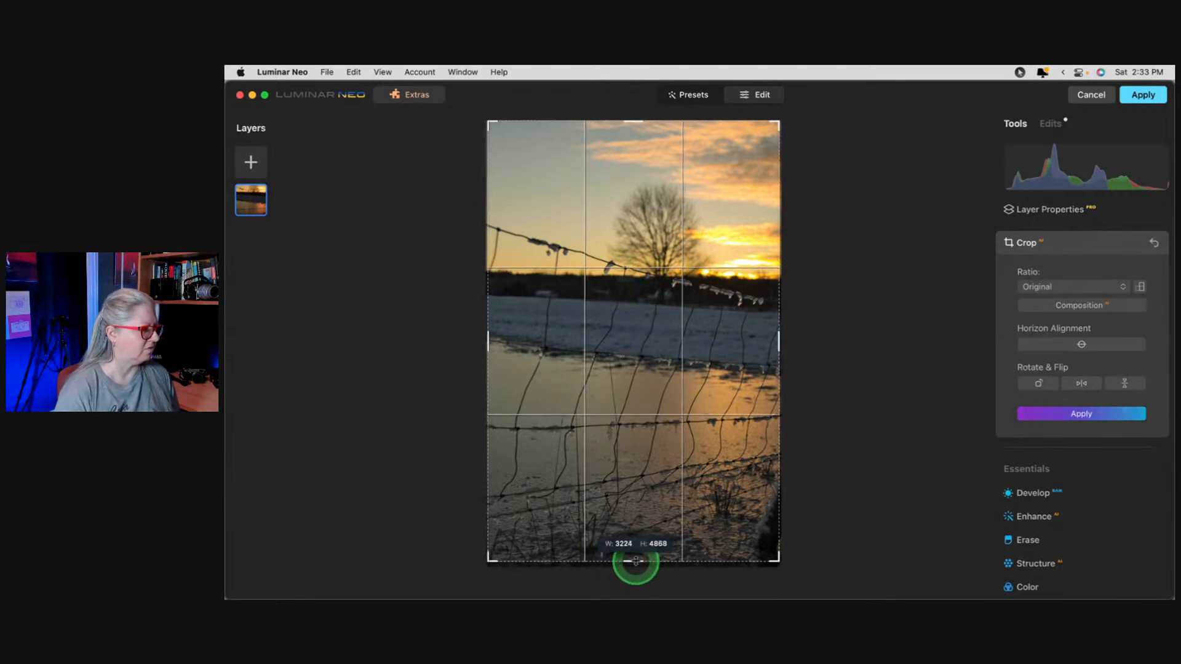
click(1053, 287)
click(1040, 267)
click(637, 564)
drag(637, 563, 666, 408)
drag(665, 203, 628, 291)
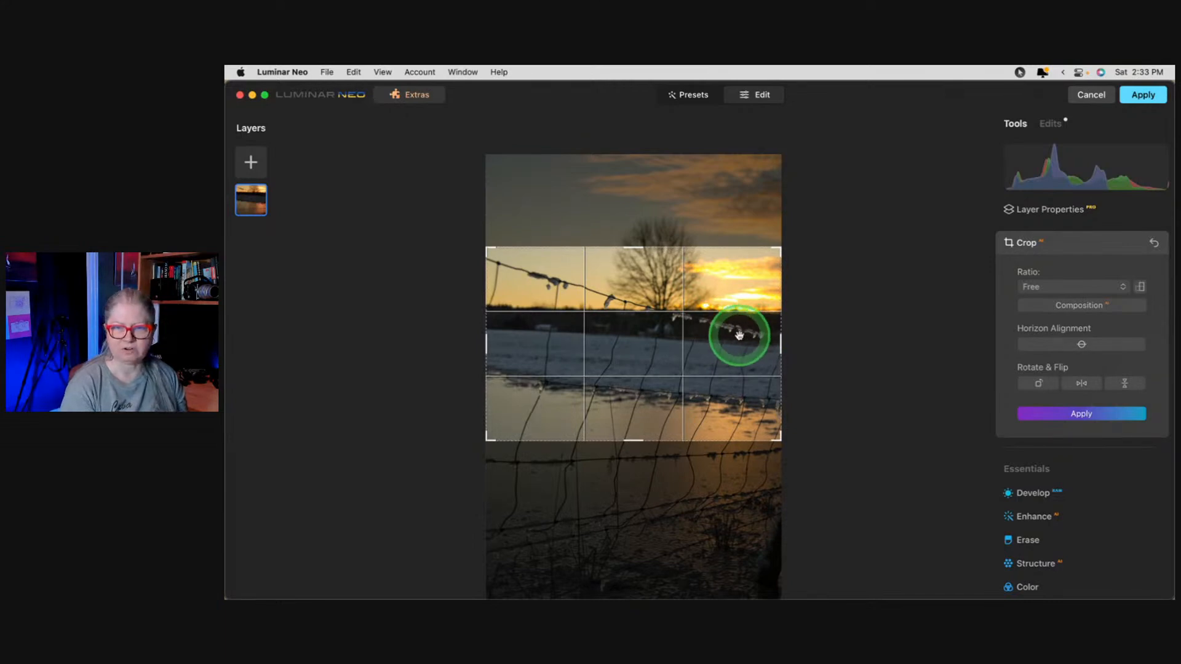
drag(627, 246, 626, 183)
click(908, 326)
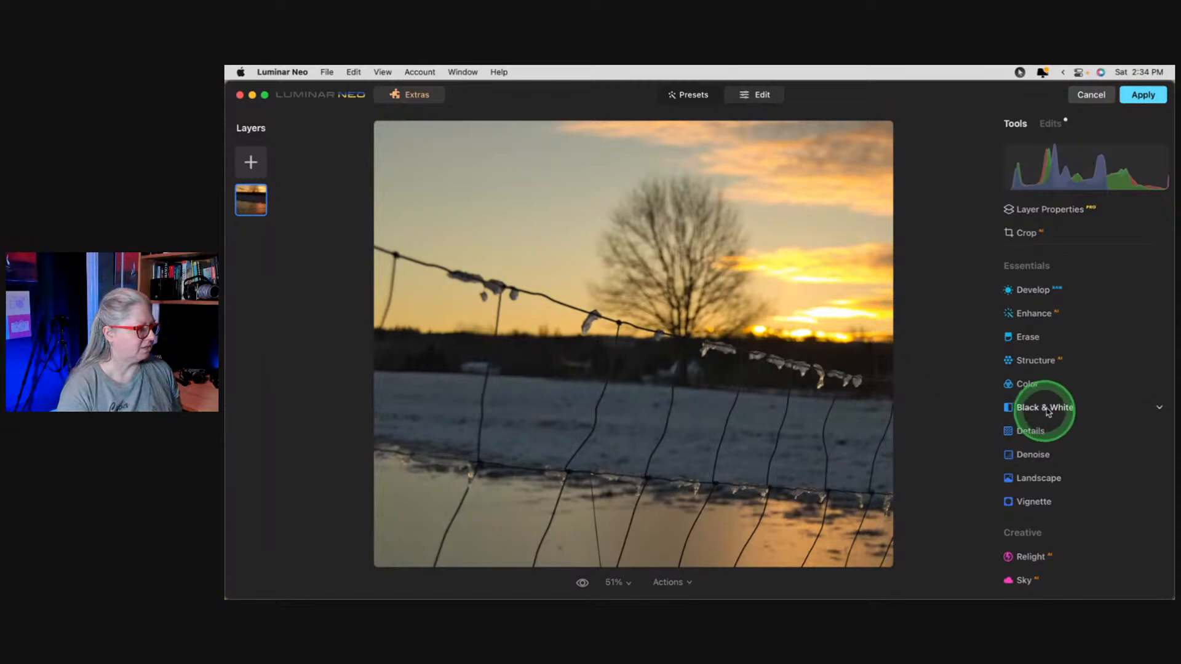
Enhance the cropped photo with Accent at 44 and Sky Enhancer at 22.
scroll(1052, 407, down, 1)
scroll(1051, 407, up, 2)
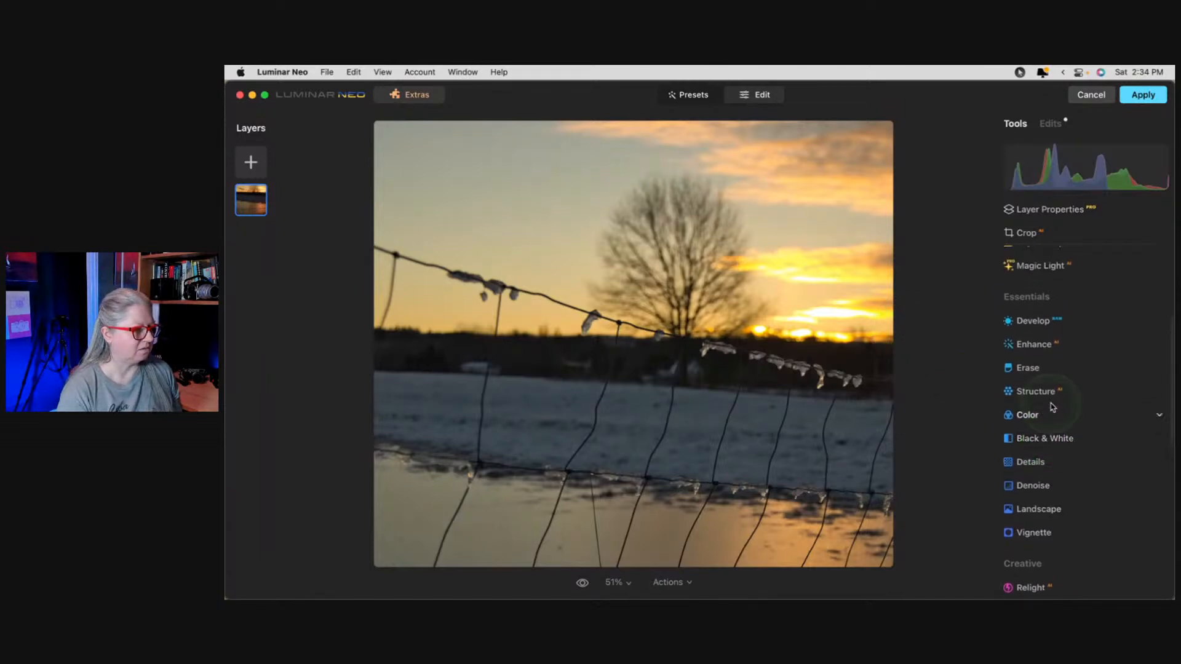
scroll(1026, 321, up, 5)
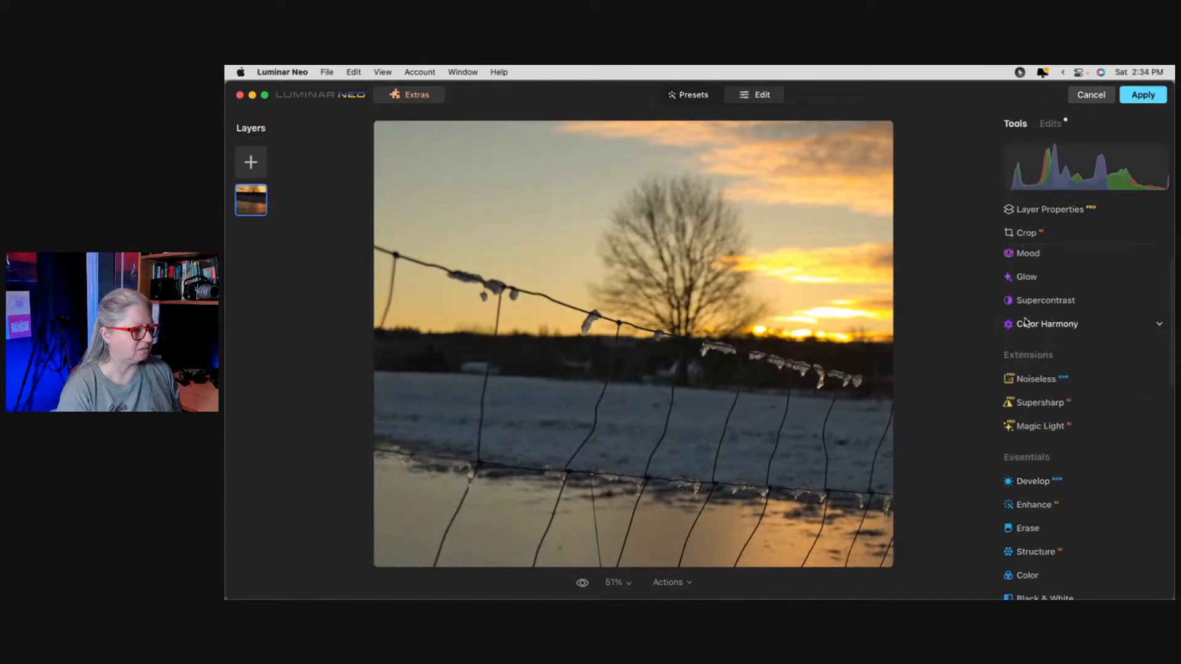
scroll(1027, 345, down, 2)
click(1041, 430)
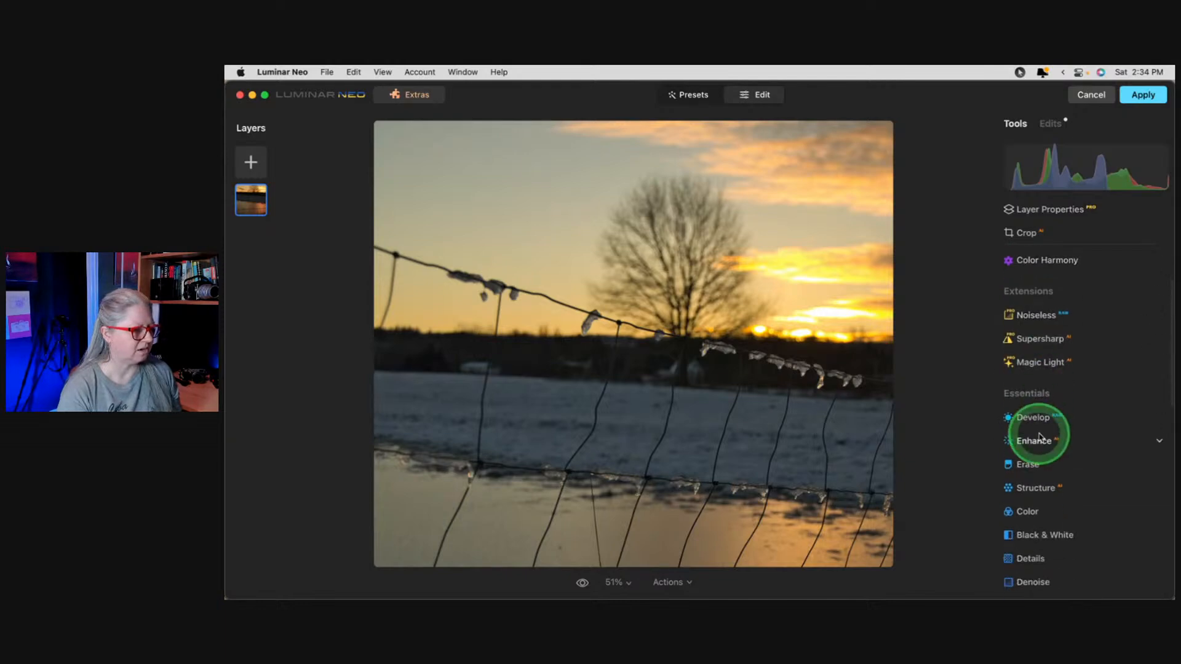
drag(1021, 493, 1075, 460)
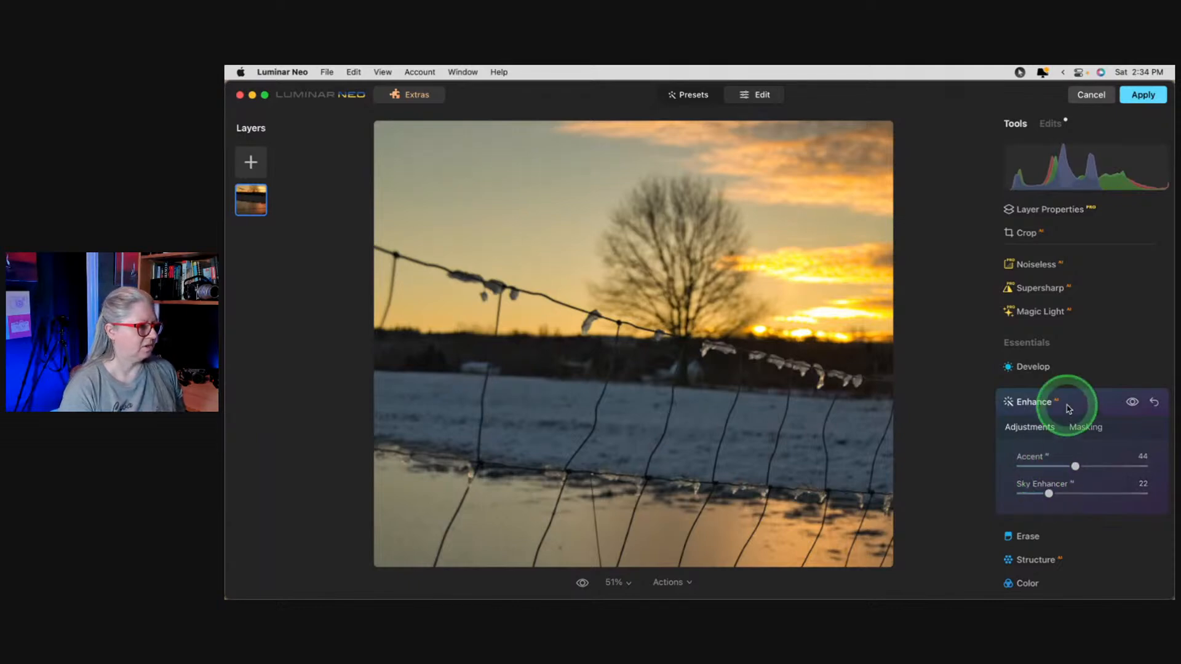
click(1085, 400)
Add a dark vignette with Amount at -88 and Feather at -100.
scroll(1088, 404, down, 3)
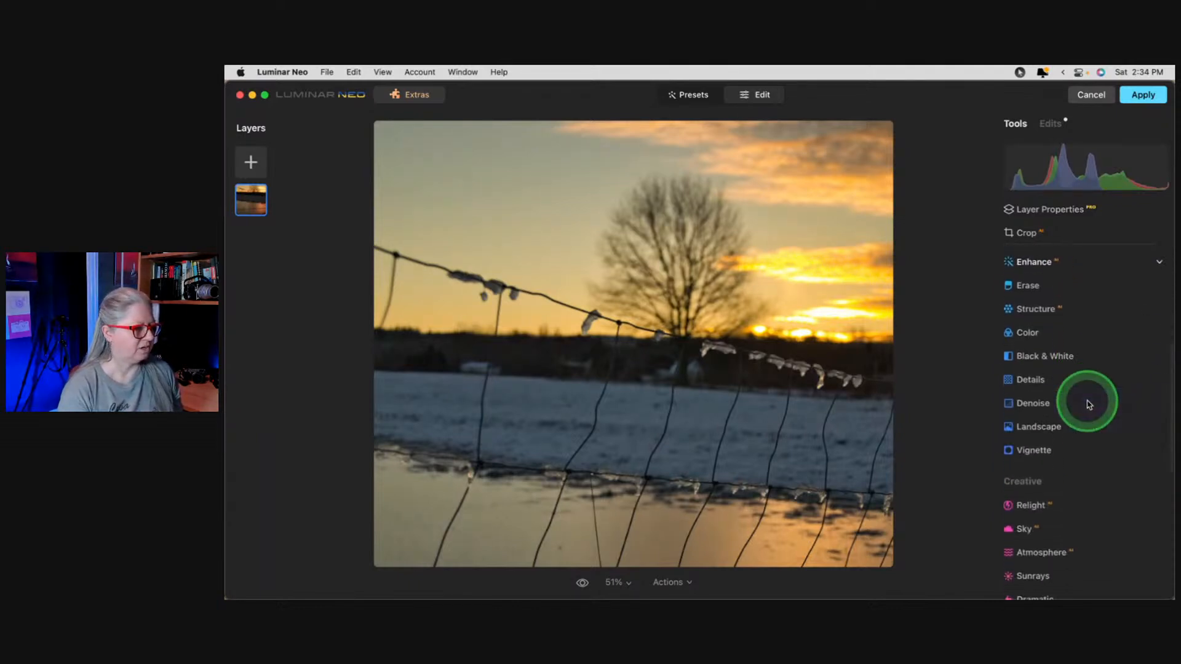
click(1039, 444)
click(1046, 495)
drag(1083, 429, 1026, 428)
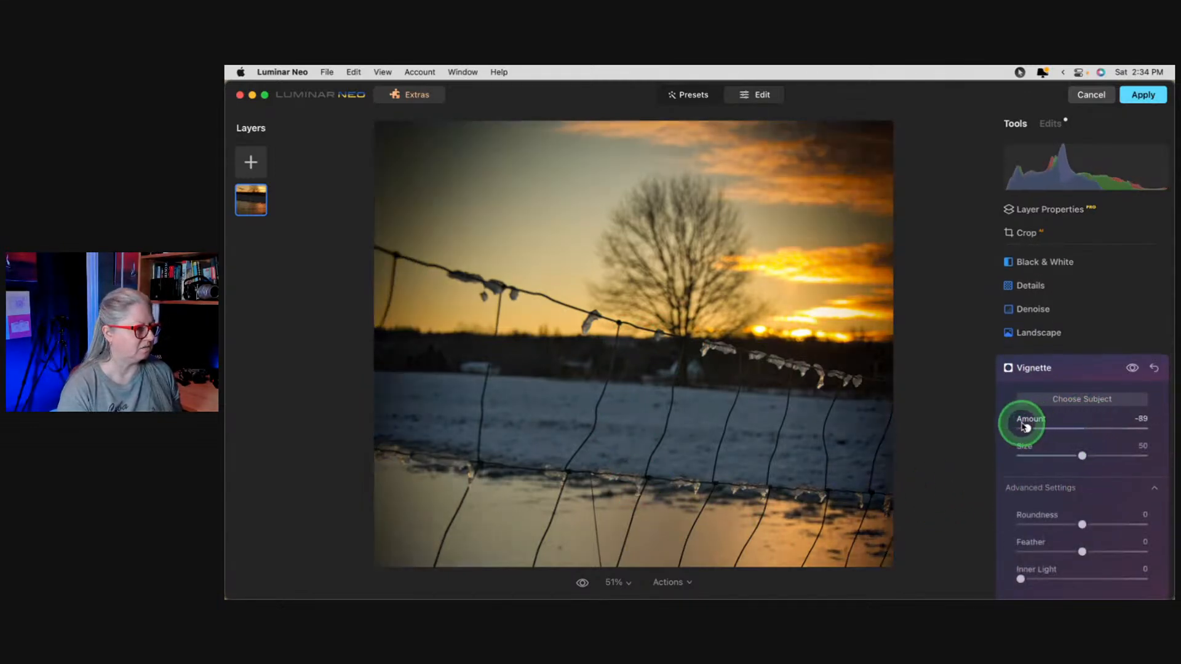
drag(1082, 552, 993, 547)
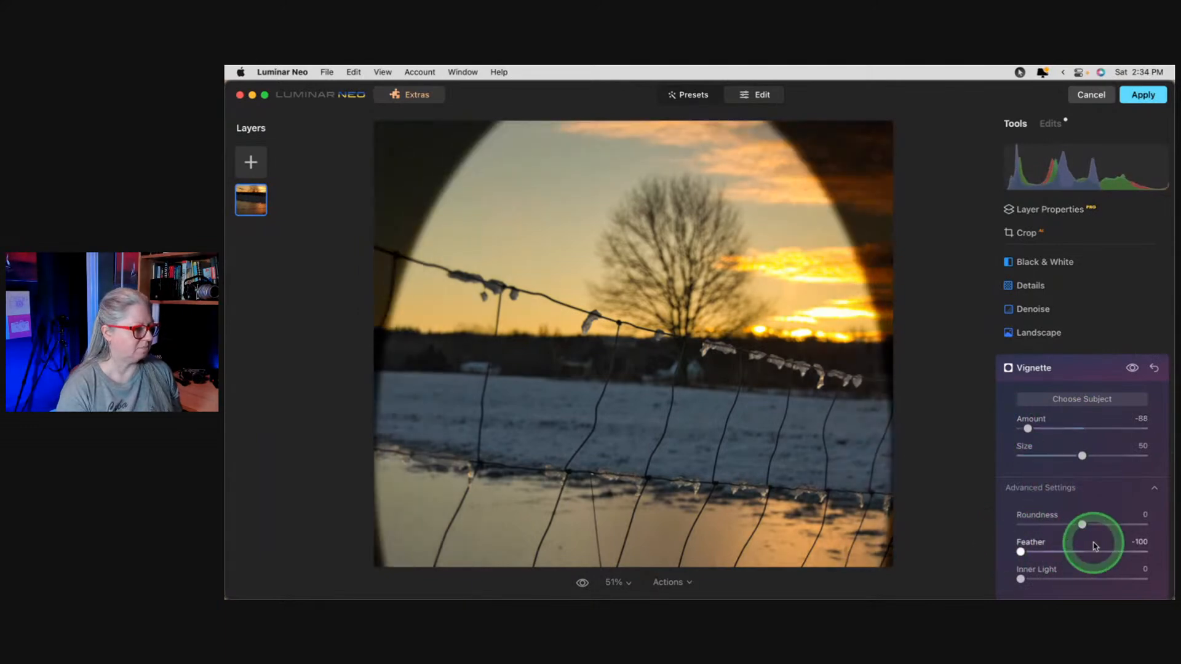
Set the vignette's Roundness to 100 and Size to 0, and center it on the base of the tree.
scroll(1090, 506, down, 1)
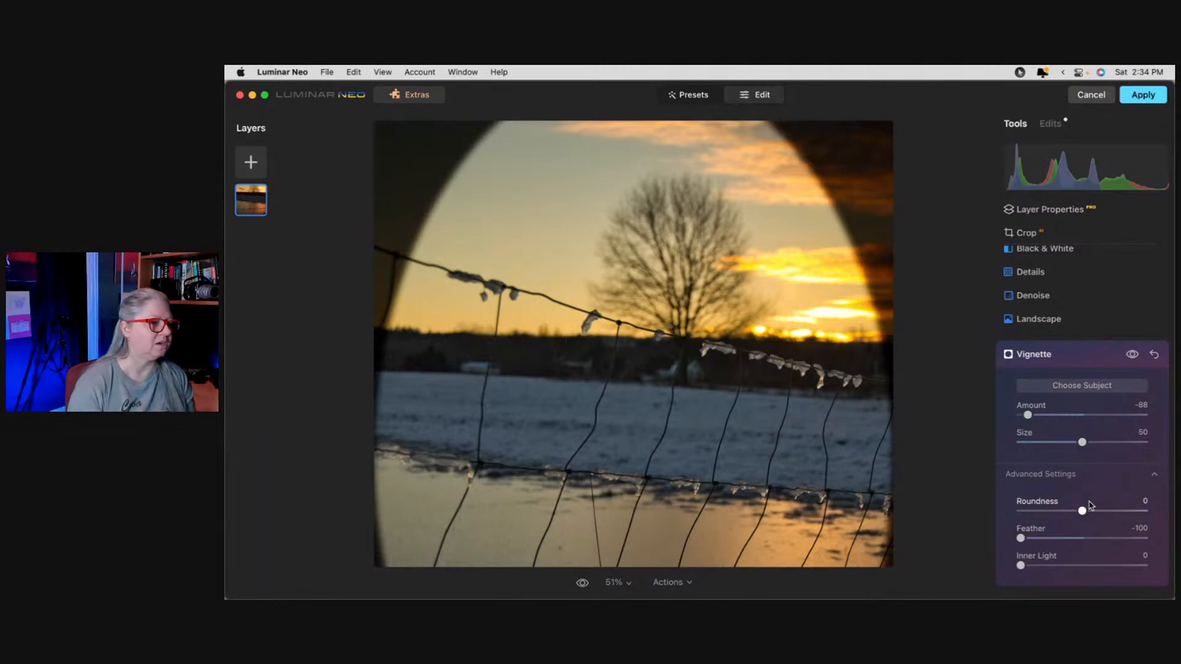
drag(1084, 509, 1160, 506)
click(1083, 443)
drag(1083, 442, 965, 437)
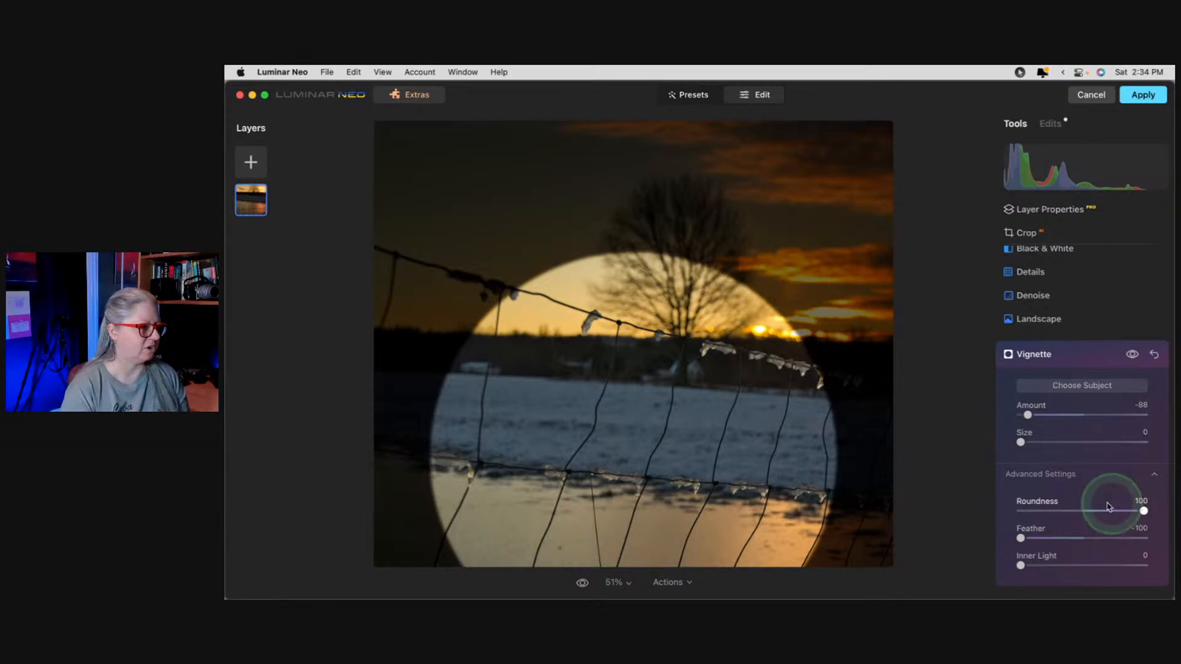
click(1082, 388)
click(678, 345)
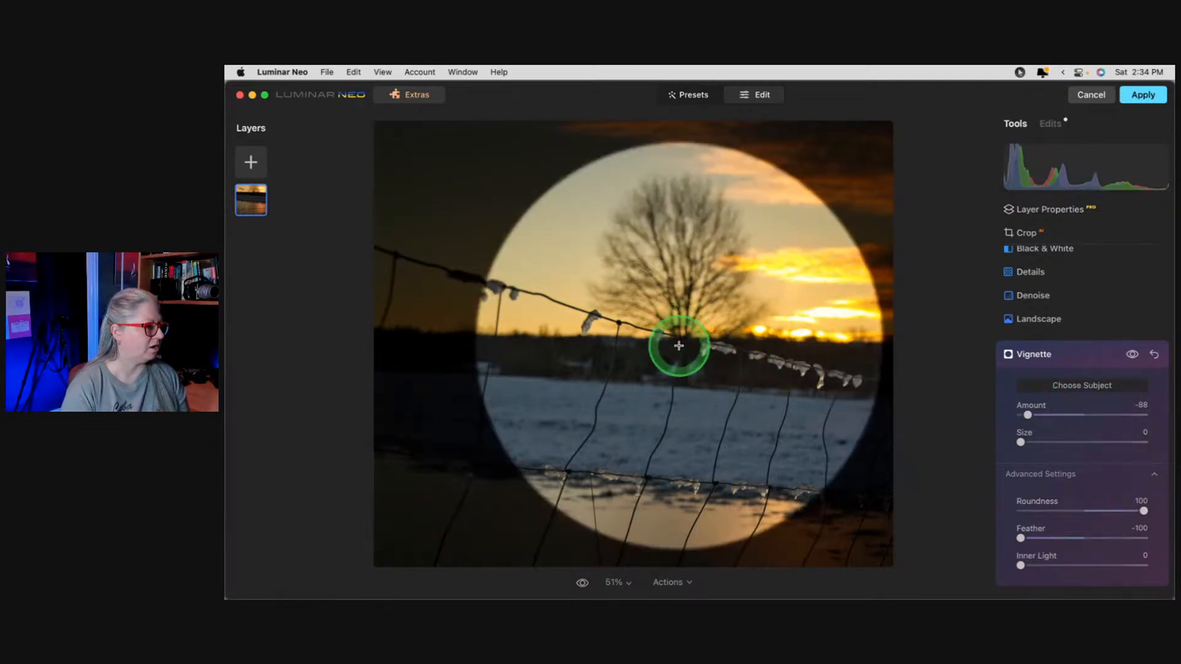
Center the vignette just below the tree's base and set its Roundness to 88 and Feather to 77.
click(722, 370)
click(671, 357)
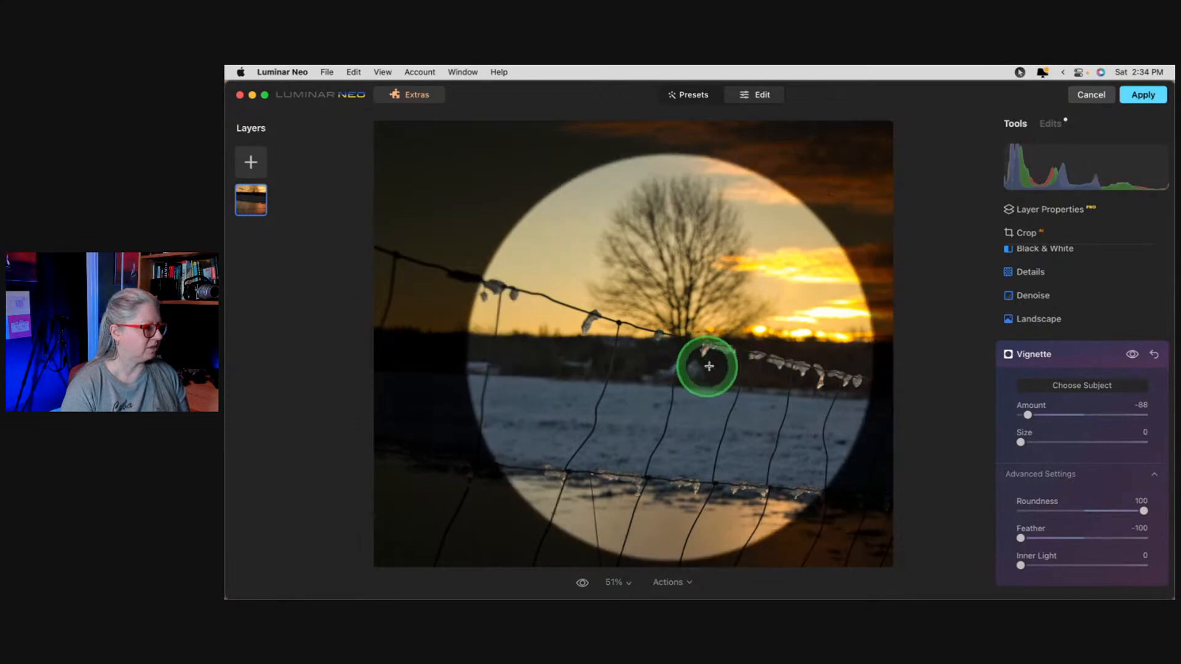
mouse_move(1144, 512)
mouse_down()
mouse_move(1037, 501)
mouse_move(1136, 510)
mouse_up()
click(1021, 539)
drag(1021, 539, 1130, 538)
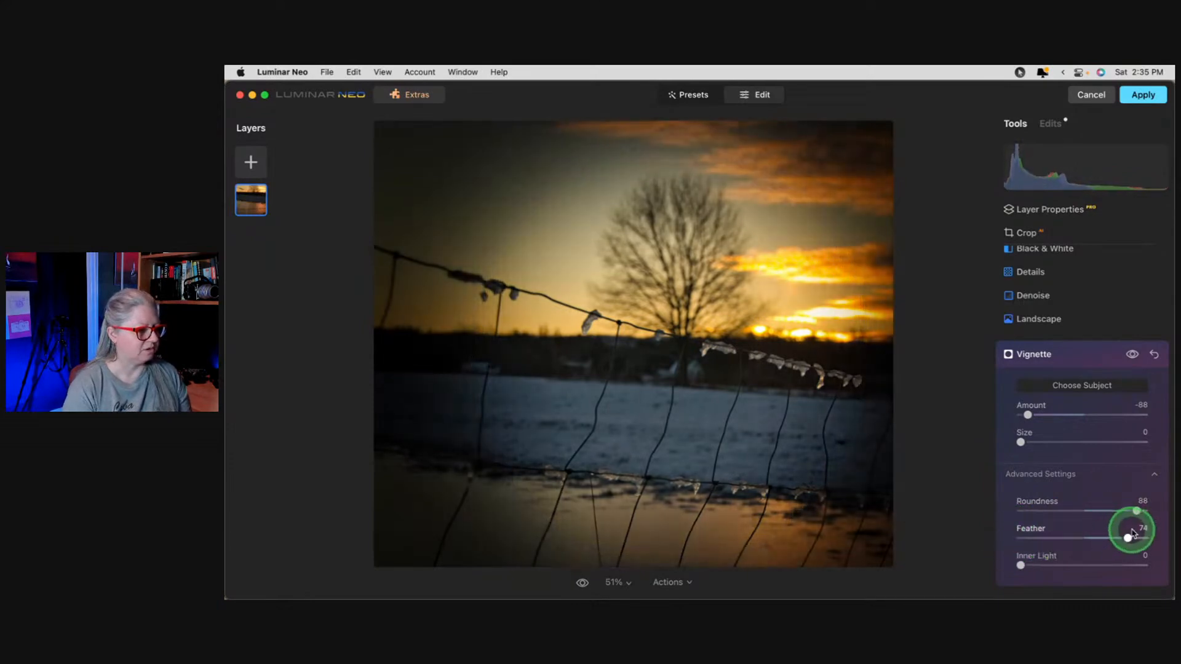
Lighten the vignette with Amount at -59 and Inner Light at 26.
click(1028, 416)
mouse_move(1031, 418)
mouse_down()
mouse_move(1085, 409)
mouse_move(1049, 408)
mouse_up()
drag(1021, 565, 1035, 566)
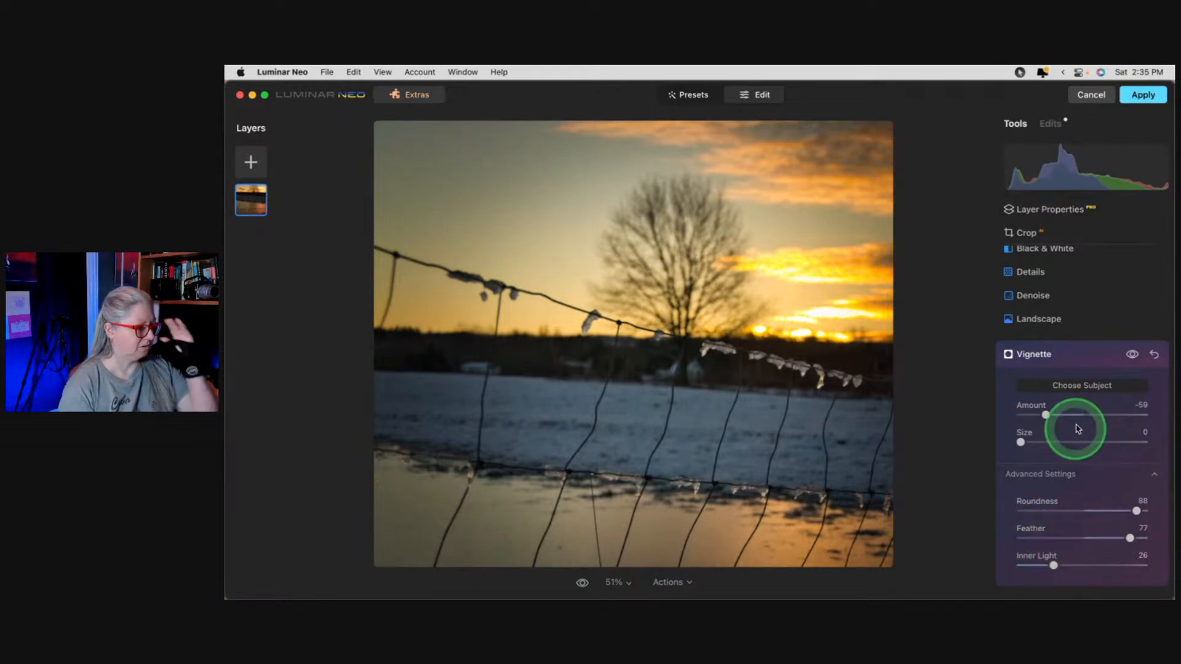
click(1077, 357)
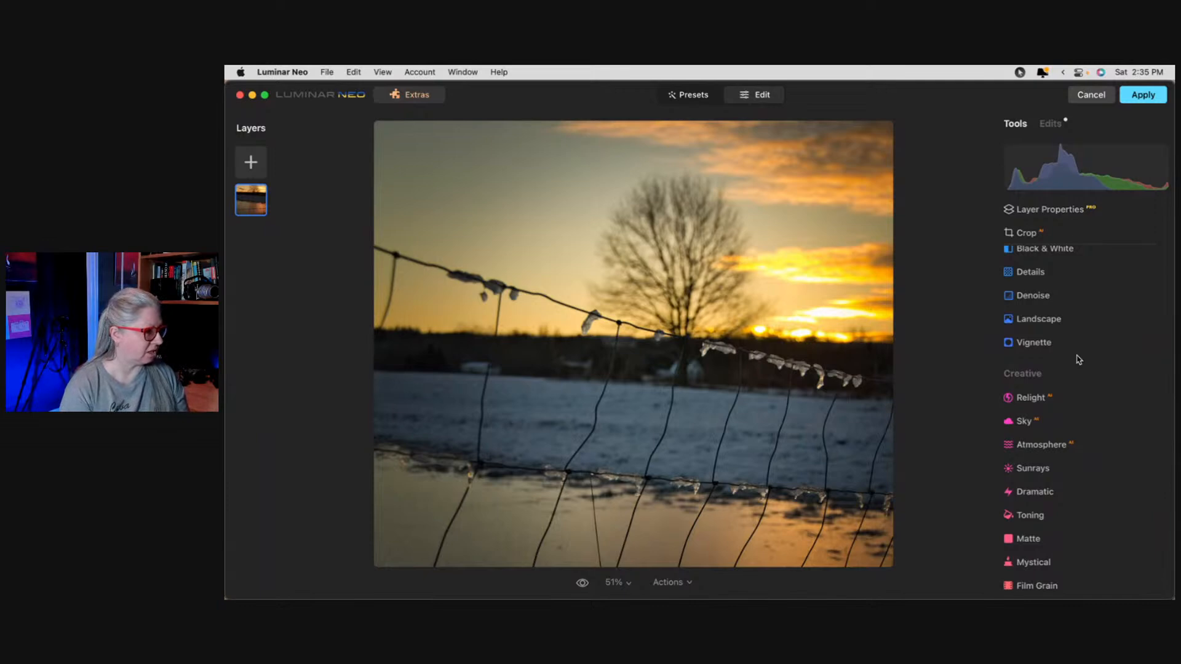
Add Structure to the photo with Amount at 59 and Boost at 67.
scroll(1079, 359, down, 3)
scroll(1078, 360, up, 6)
click(1037, 329)
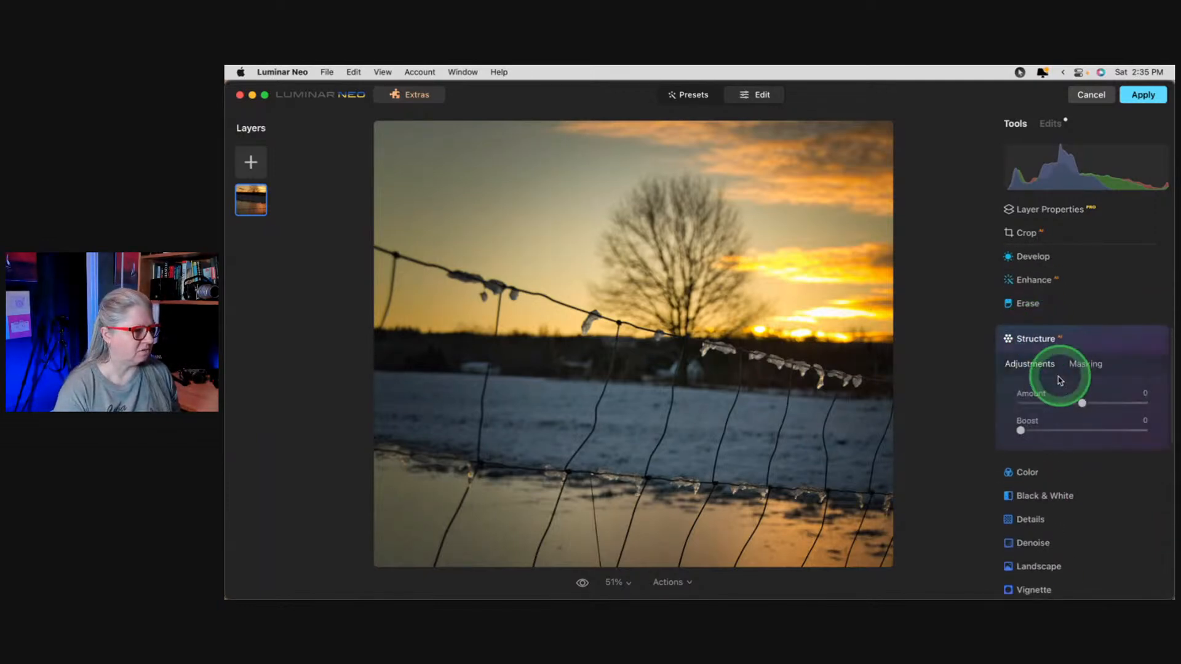
click(1120, 403)
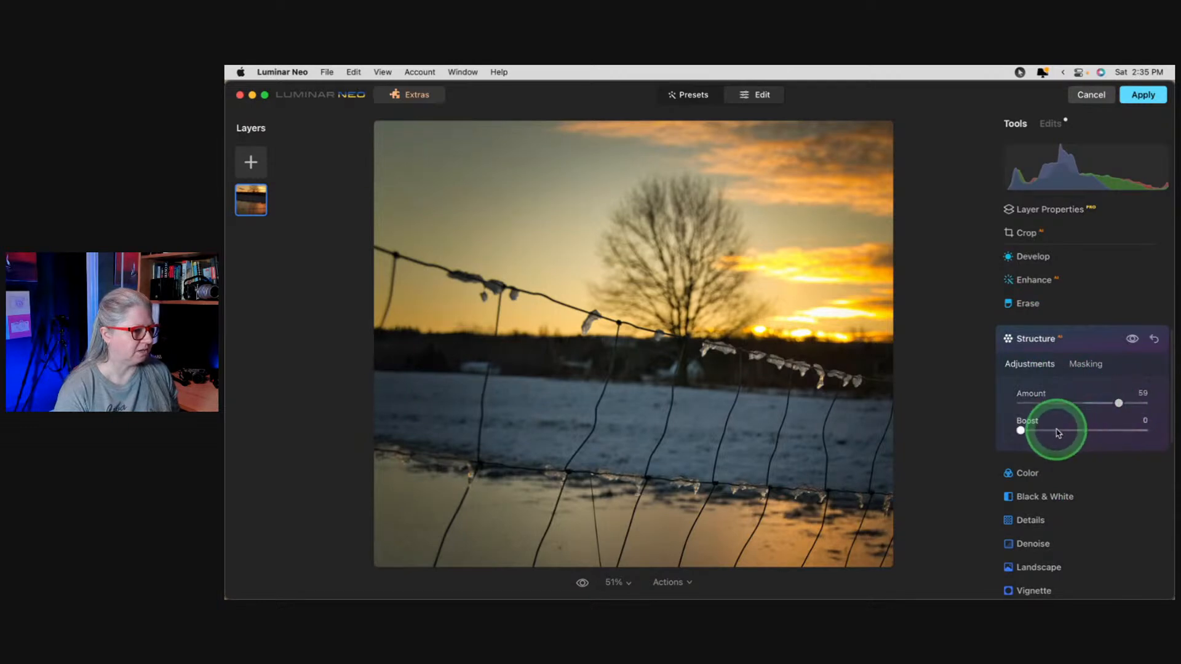
click(1105, 430)
Brush a Structure mask over the ice along the upper and lower fence wires, reducing the brush size to 28.
click(1065, 373)
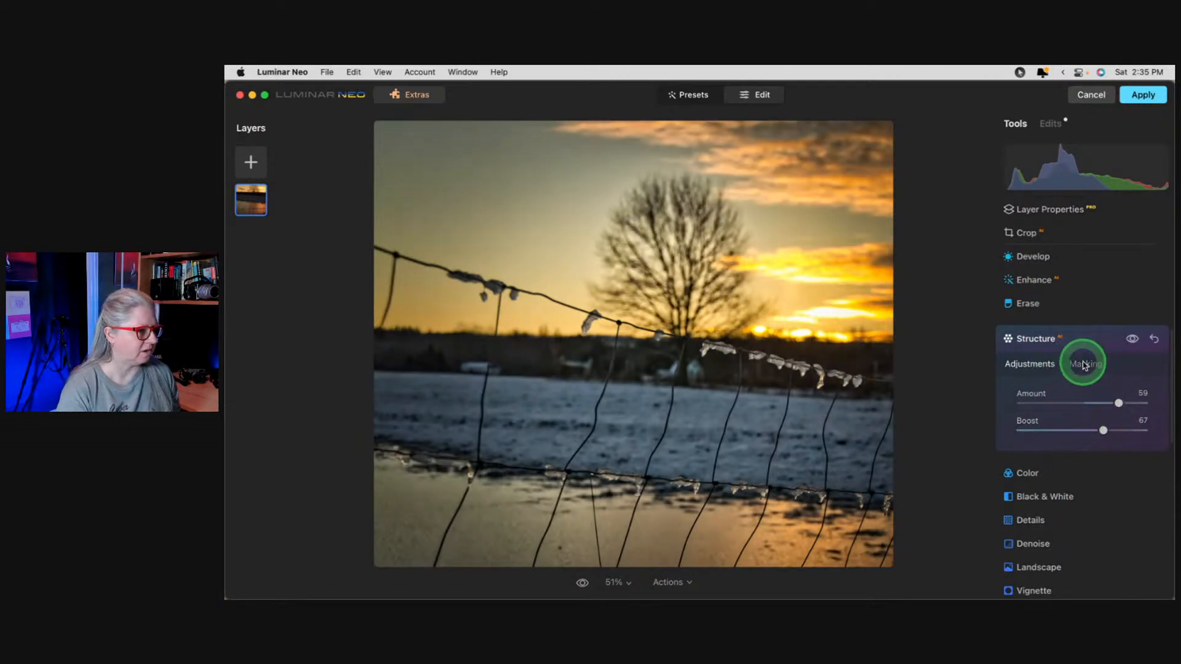
click(1024, 389)
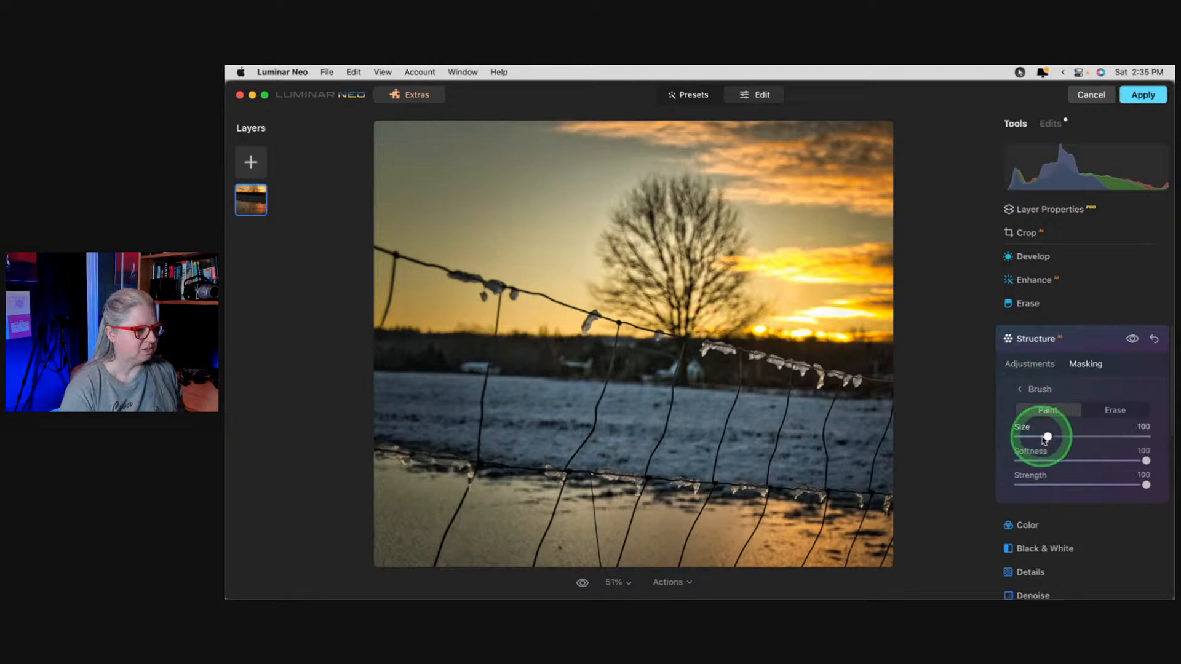
key(bracketleft)
key(bracketleft)
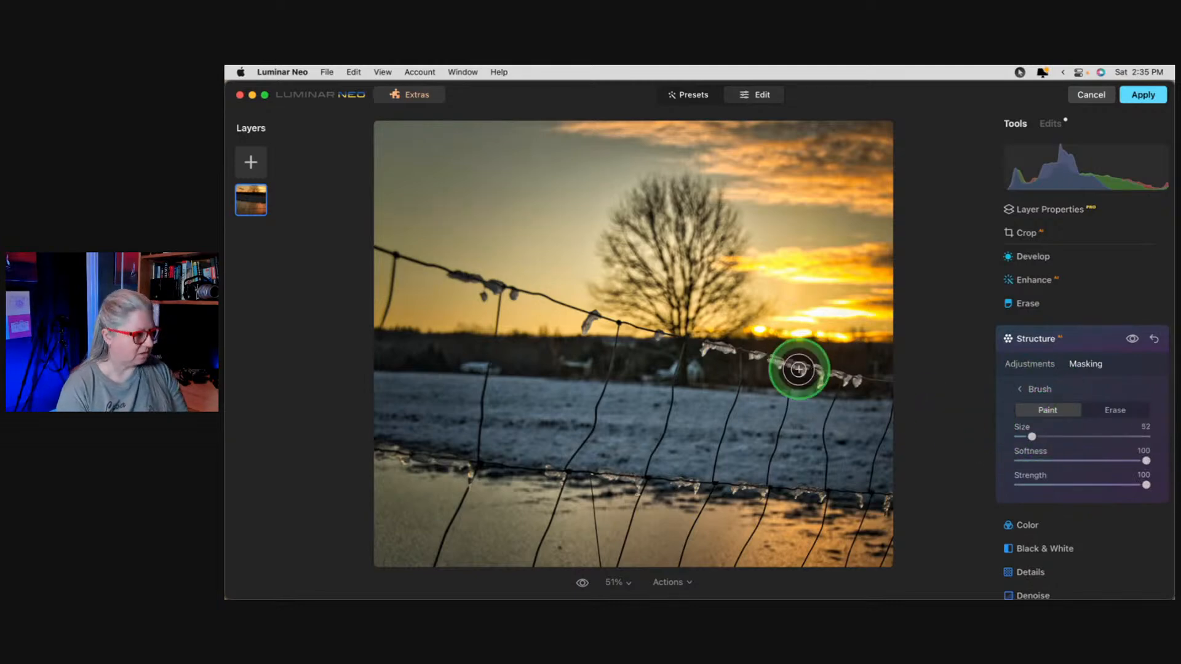
drag(702, 348, 862, 380)
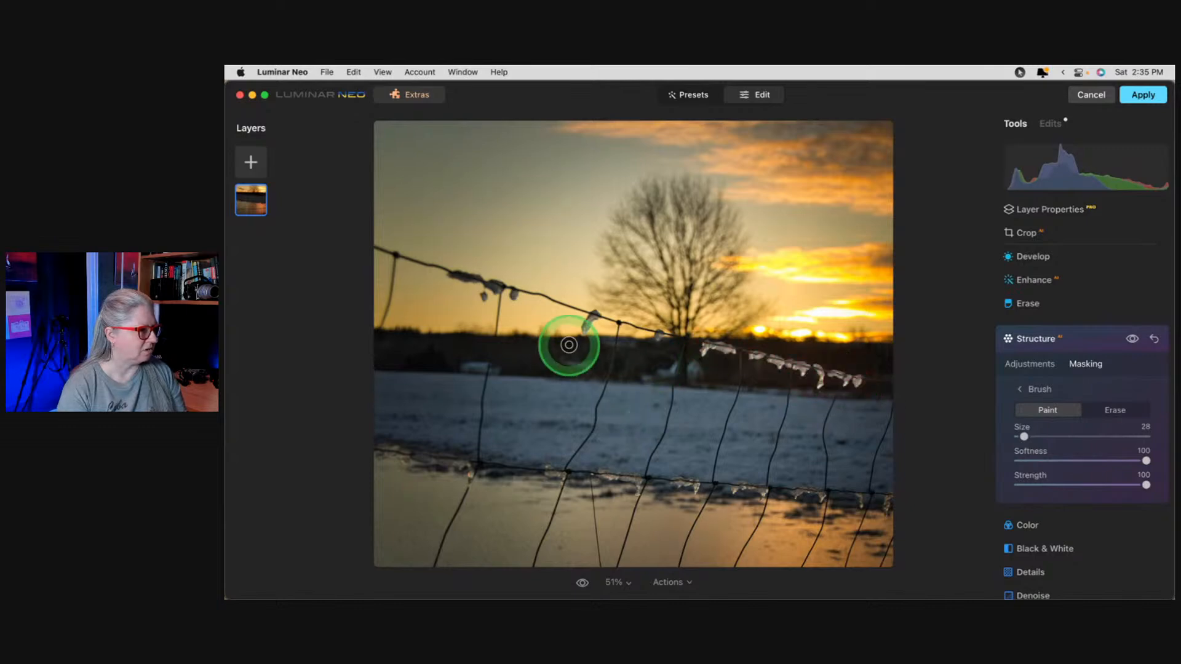
mouse_move(673, 485)
mouse_down()
mouse_move(890, 500)
mouse_move(702, 492)
mouse_move(467, 461)
mouse_up()
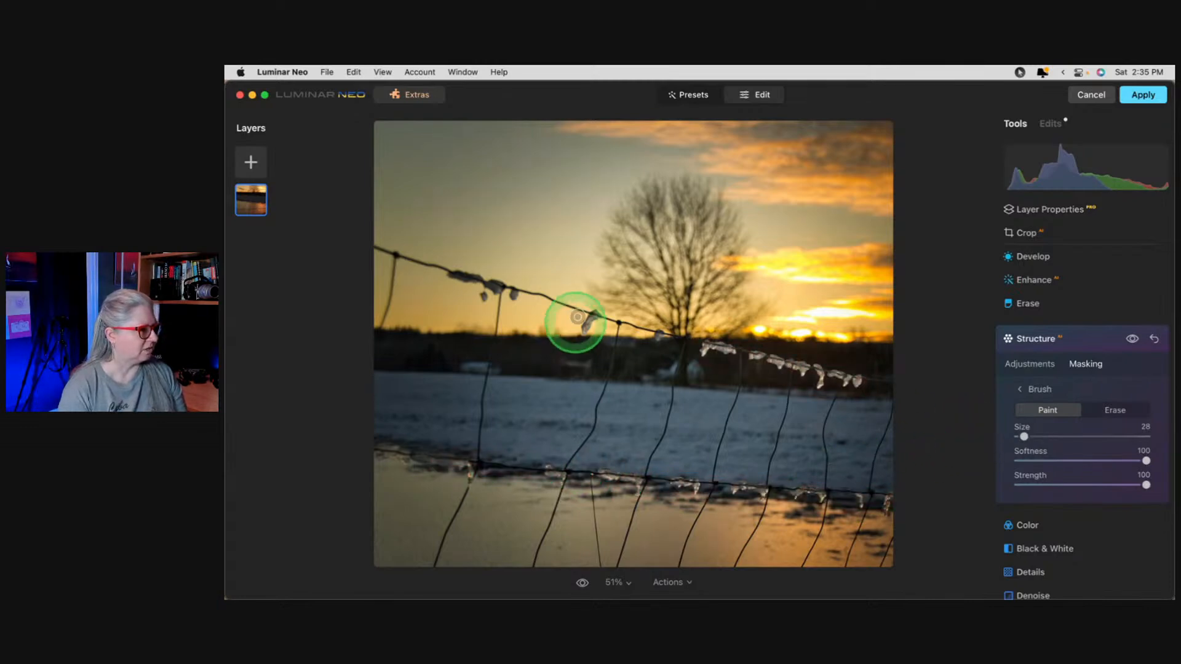
drag(590, 316, 593, 318)
drag(658, 335, 652, 332)
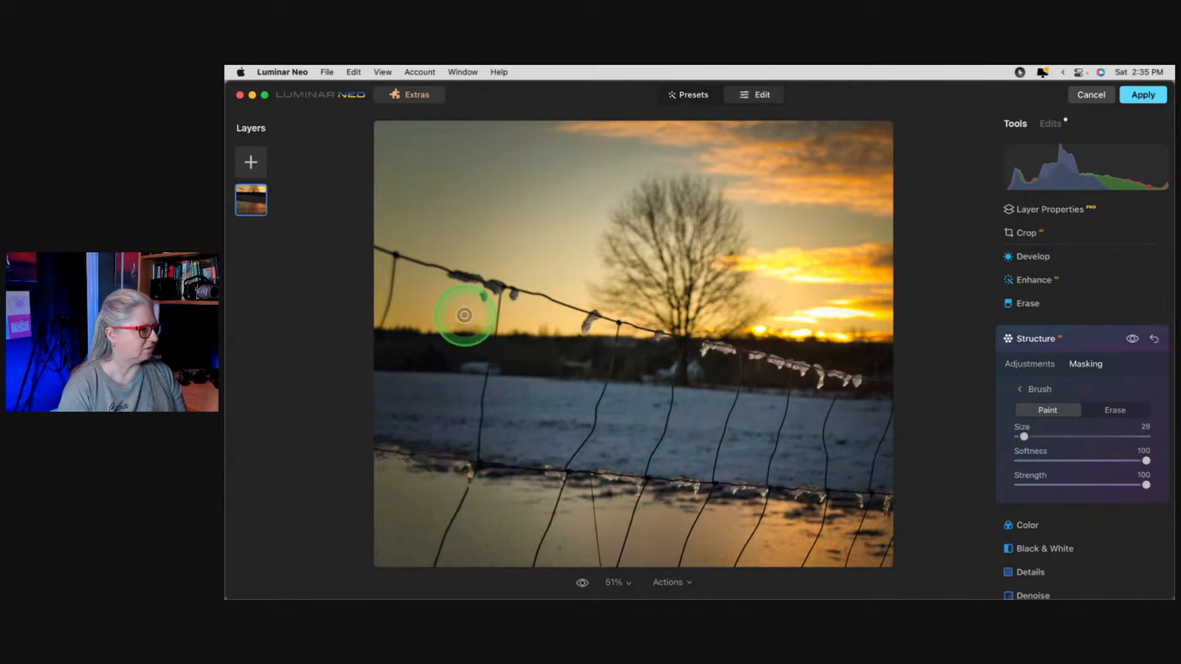
mouse_move(482, 288)
mouse_down()
mouse_move(561, 304)
mouse_move(419, 283)
mouse_up()
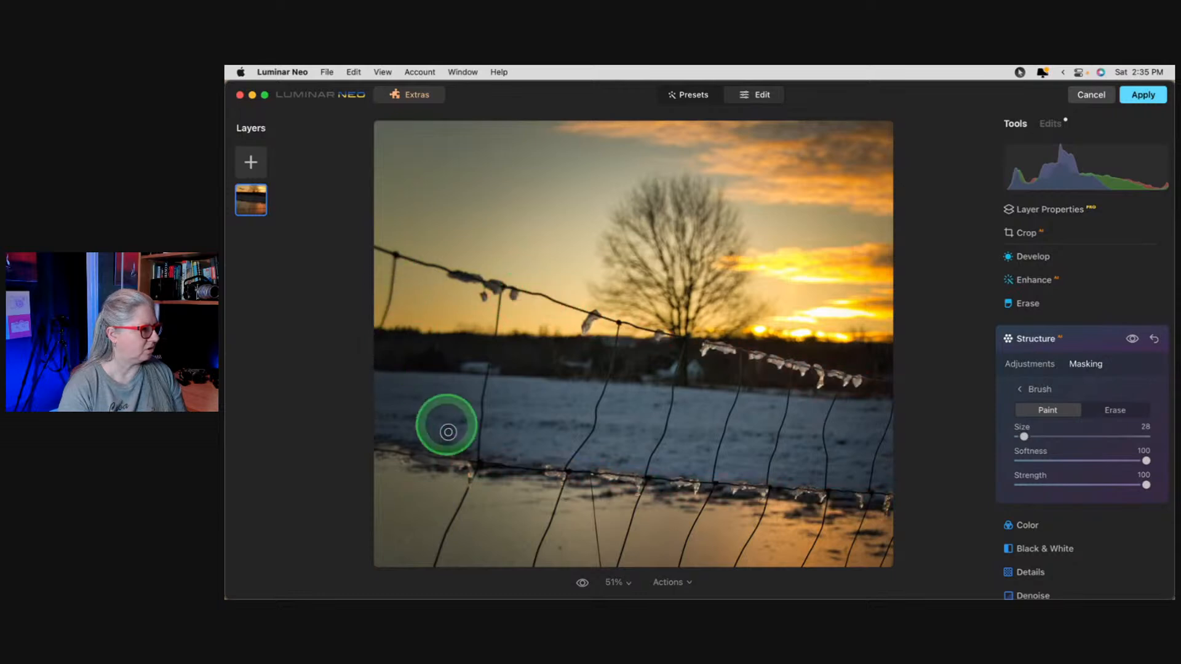
Compare the photo with and without Structure, and copy the Structure mask.
click(1131, 340)
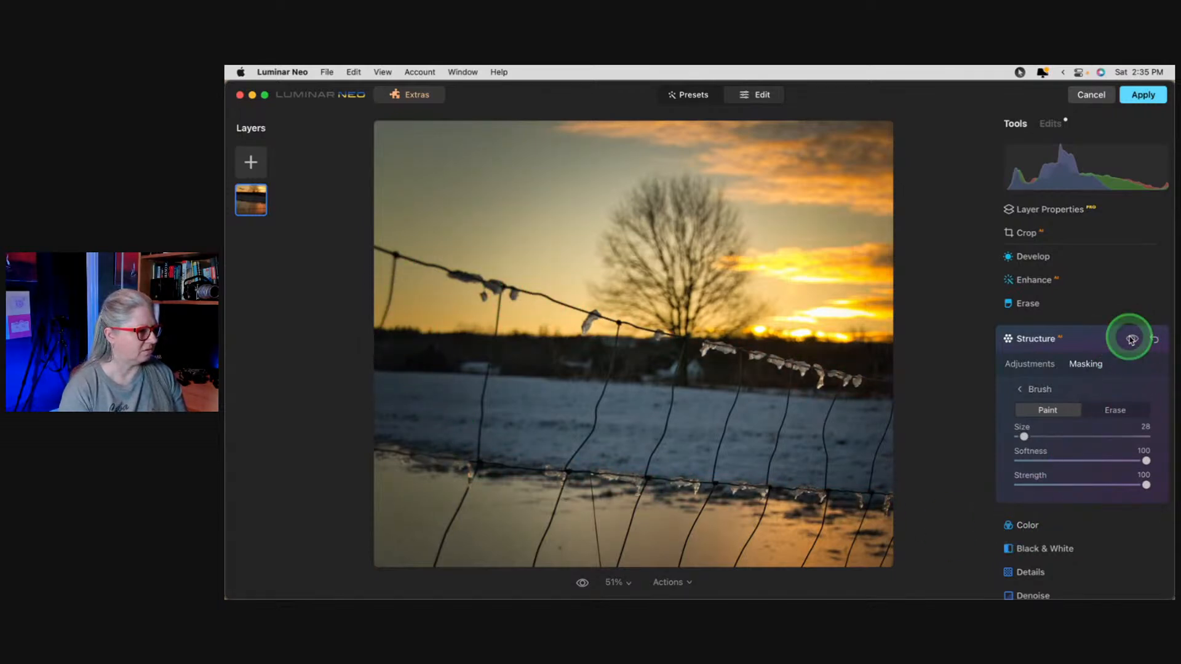
click(1132, 340)
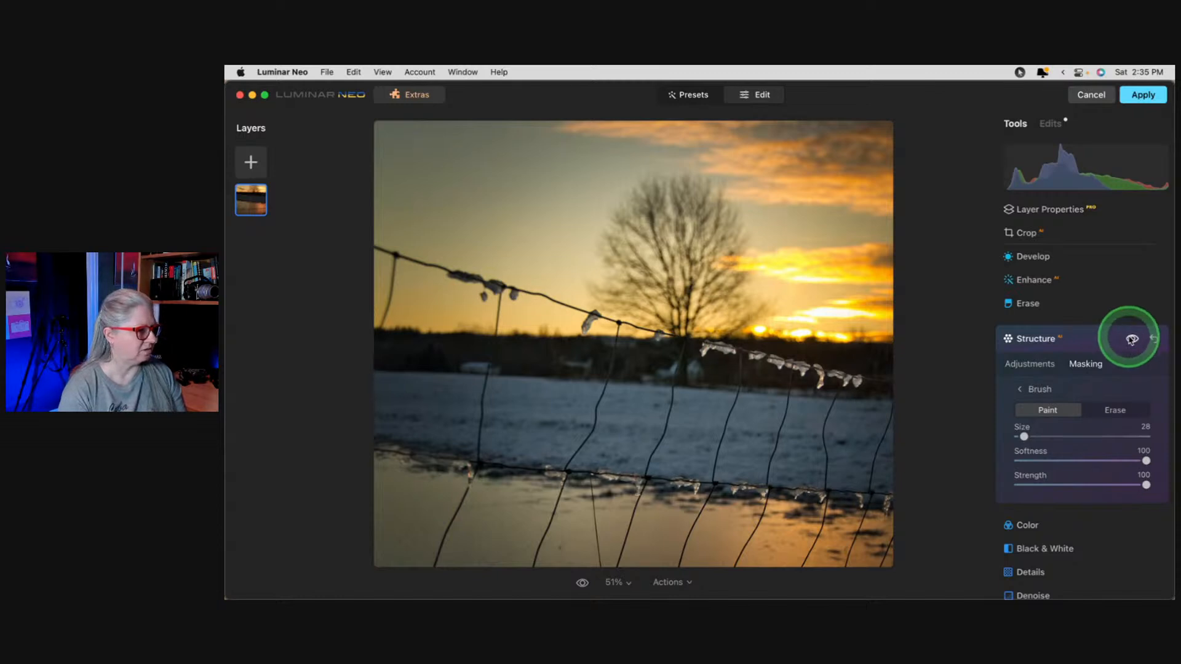
click(1087, 369)
click(1040, 388)
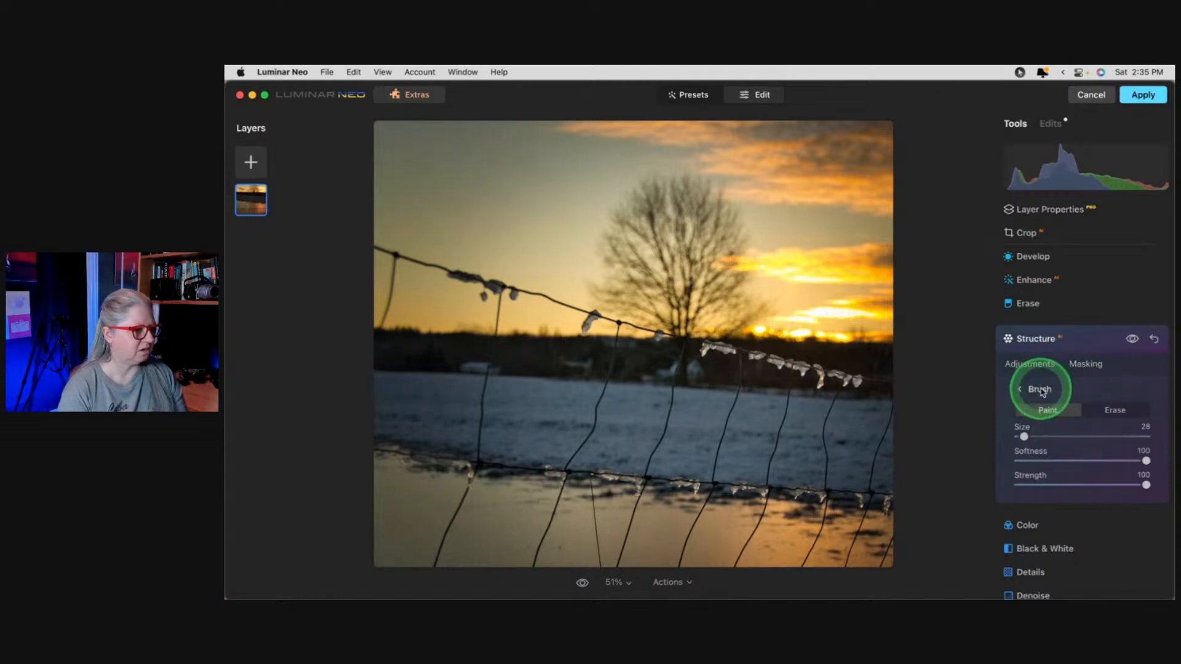
click(1042, 490)
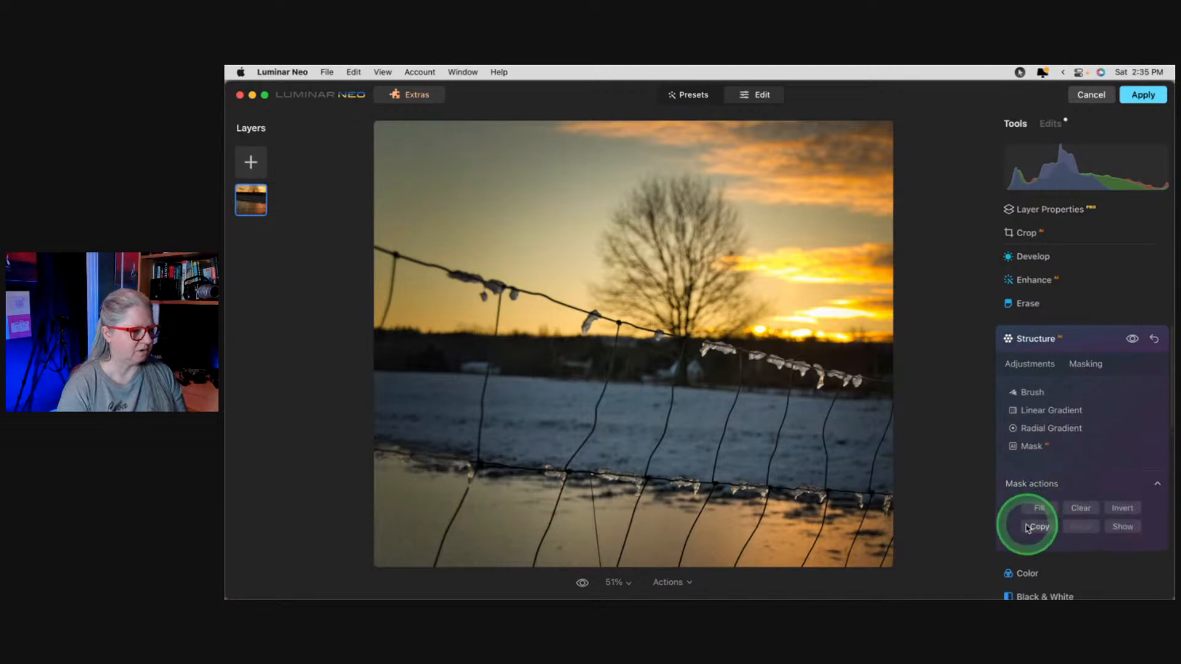
click(1075, 342)
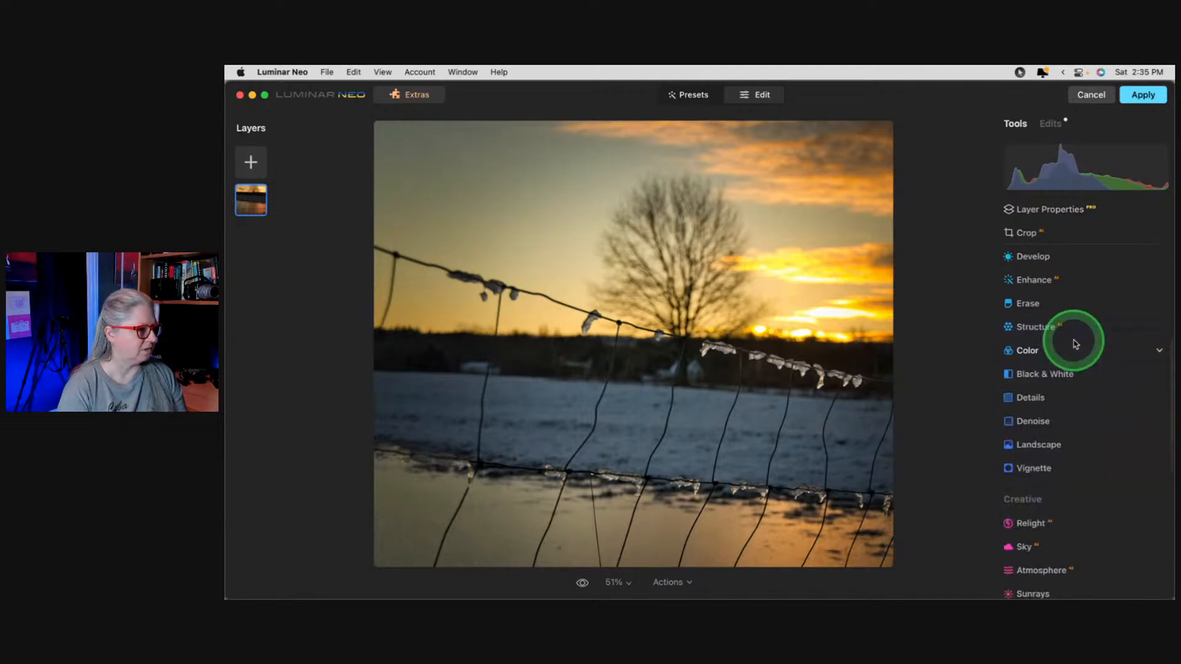
Sharpen the photo with Small Details at 47, Medium Details at 51 and Sharpen at 24.
click(1040, 397)
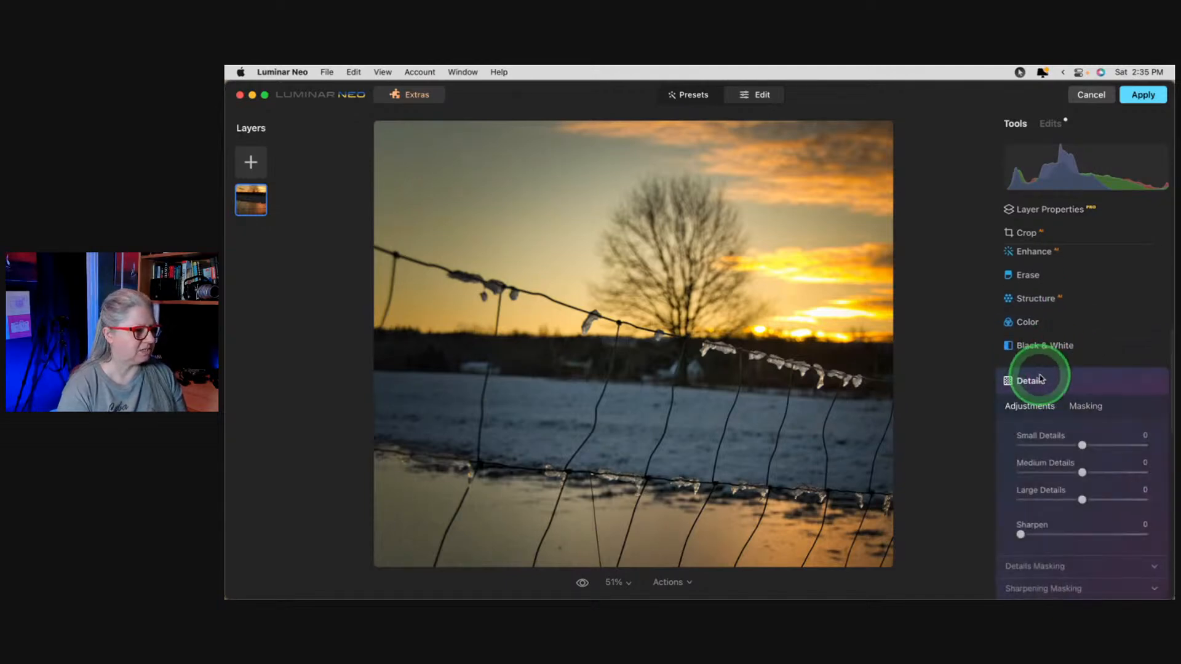
drag(1070, 471, 1110, 444)
drag(1021, 534, 1036, 533)
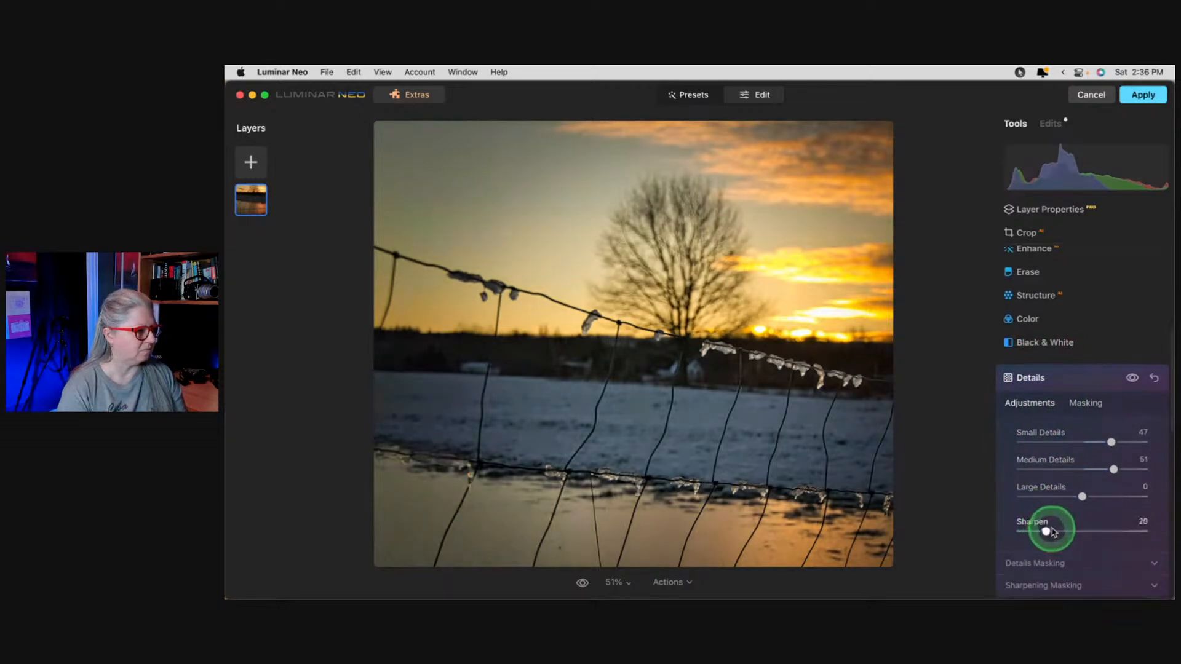
Paste the copied ice mask onto the Details adjustment.
click(1085, 402)
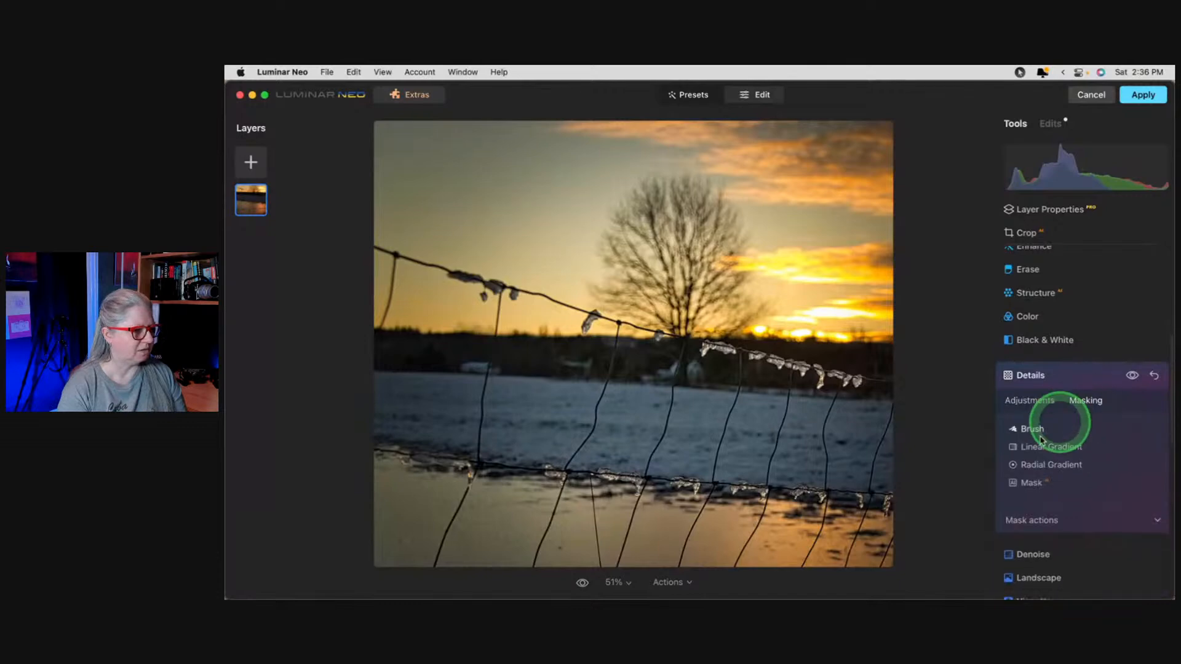
click(1026, 522)
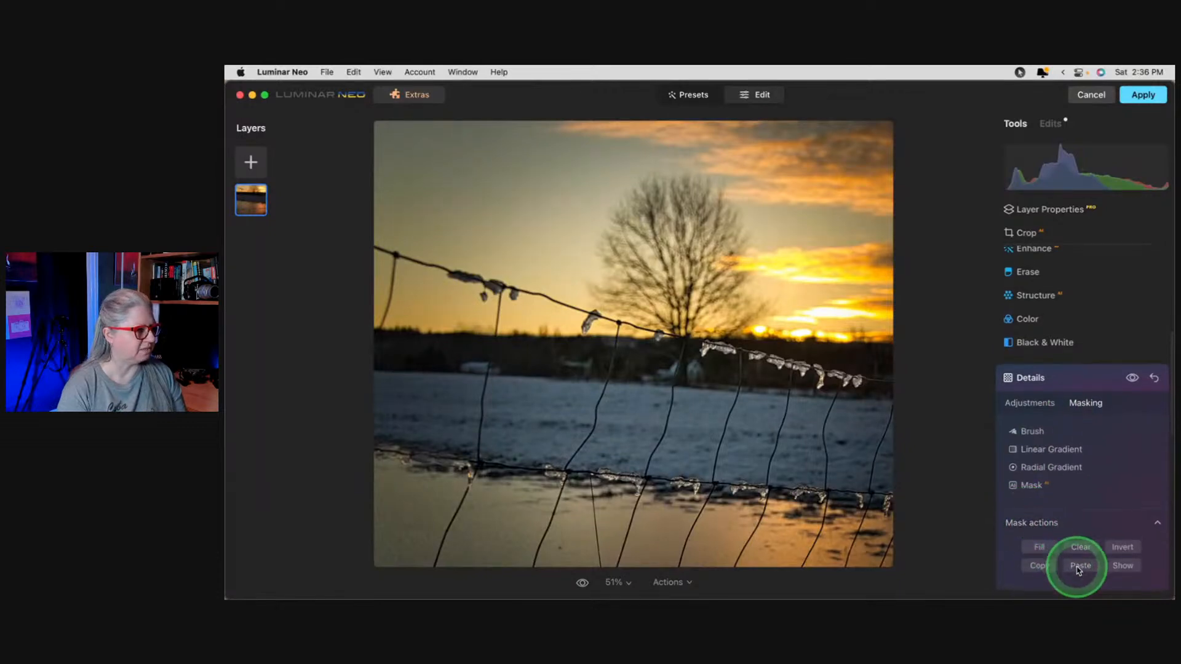
click(1027, 402)
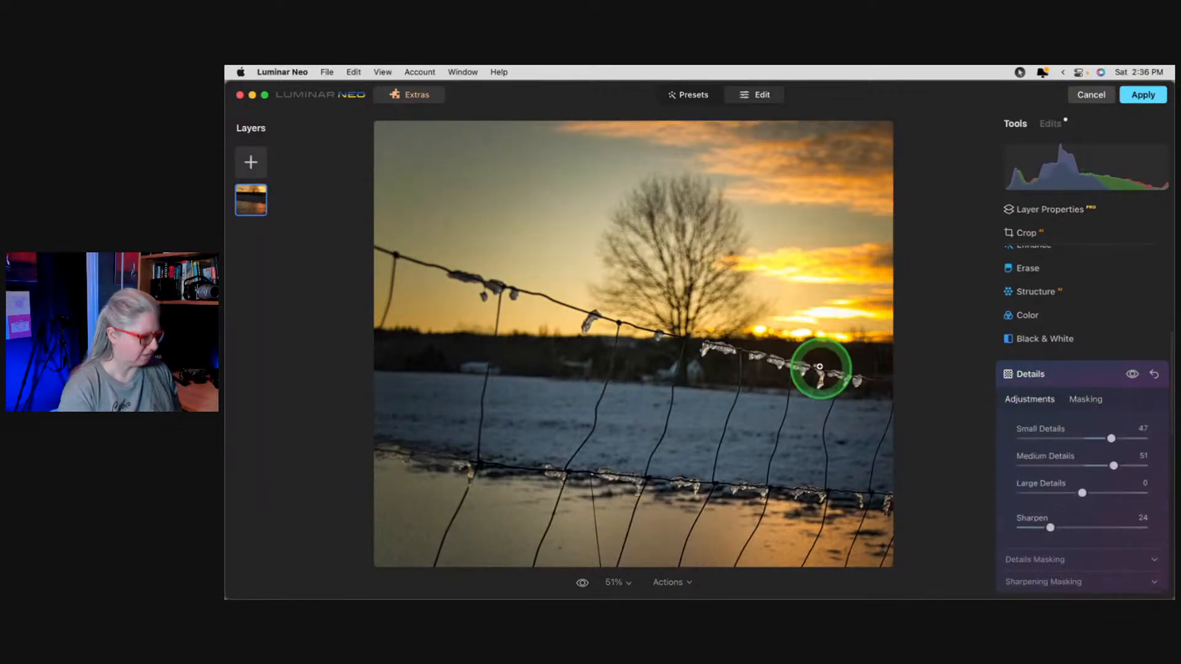
Examine the Details mask overlay on the icy wires at 100% and compare the ice with and without Details.
click(820, 367)
drag(836, 385, 688, 377)
click(1086, 399)
click(1058, 524)
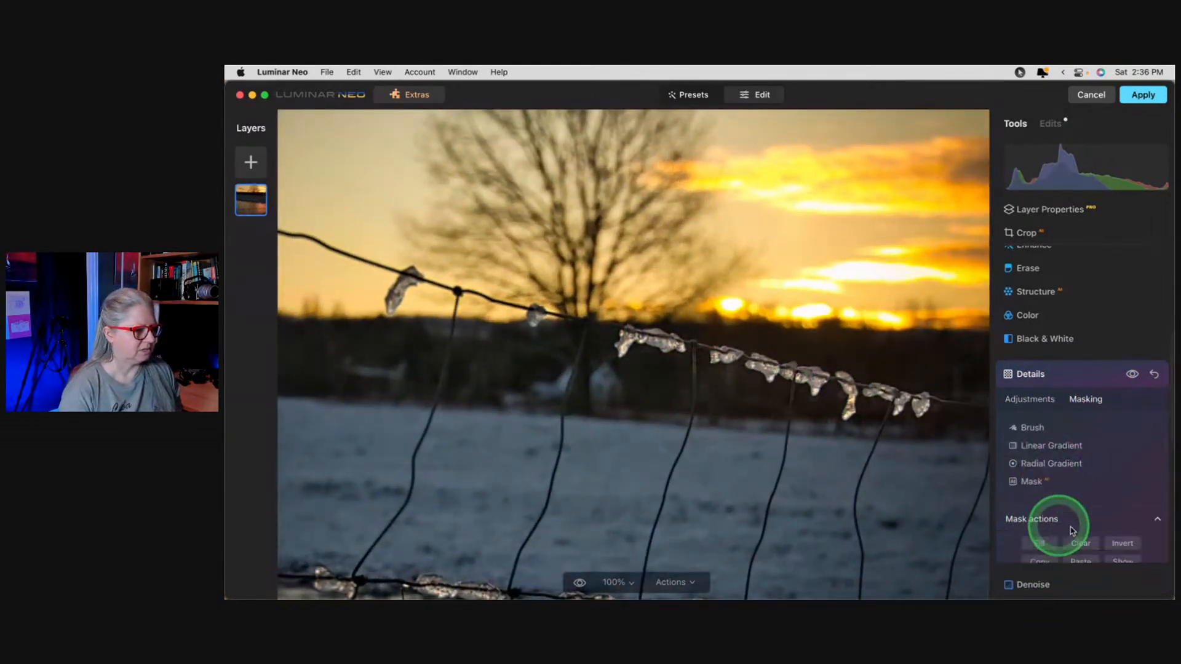
click(1123, 562)
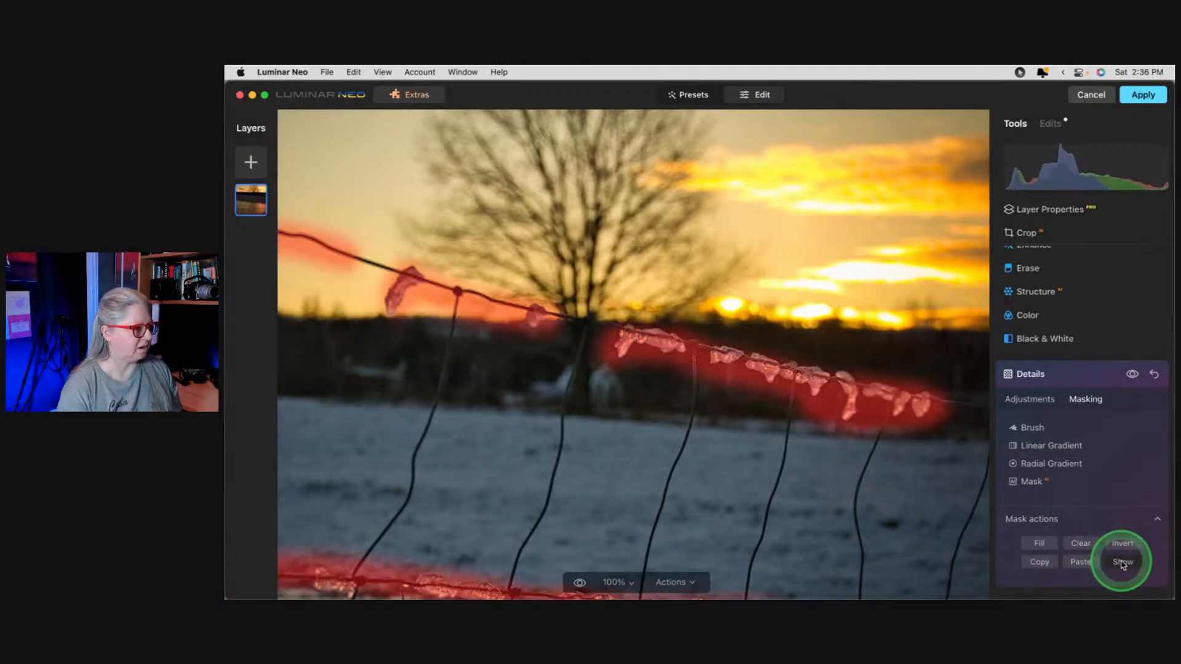
click(1028, 427)
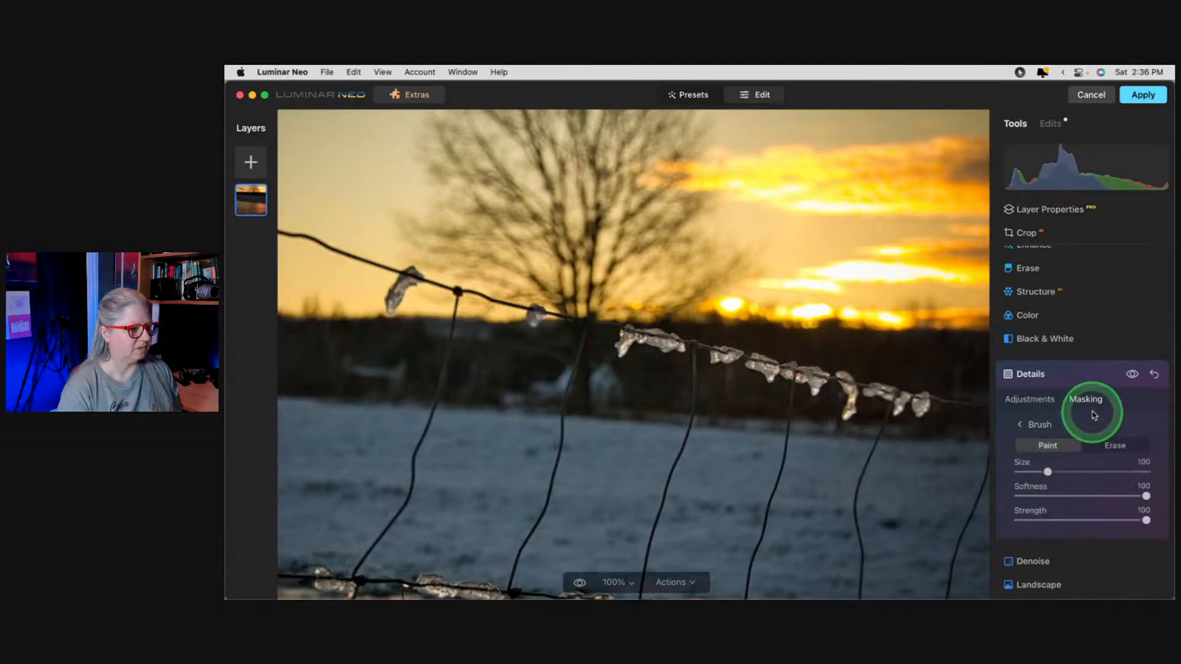
click(1018, 397)
click(1132, 374)
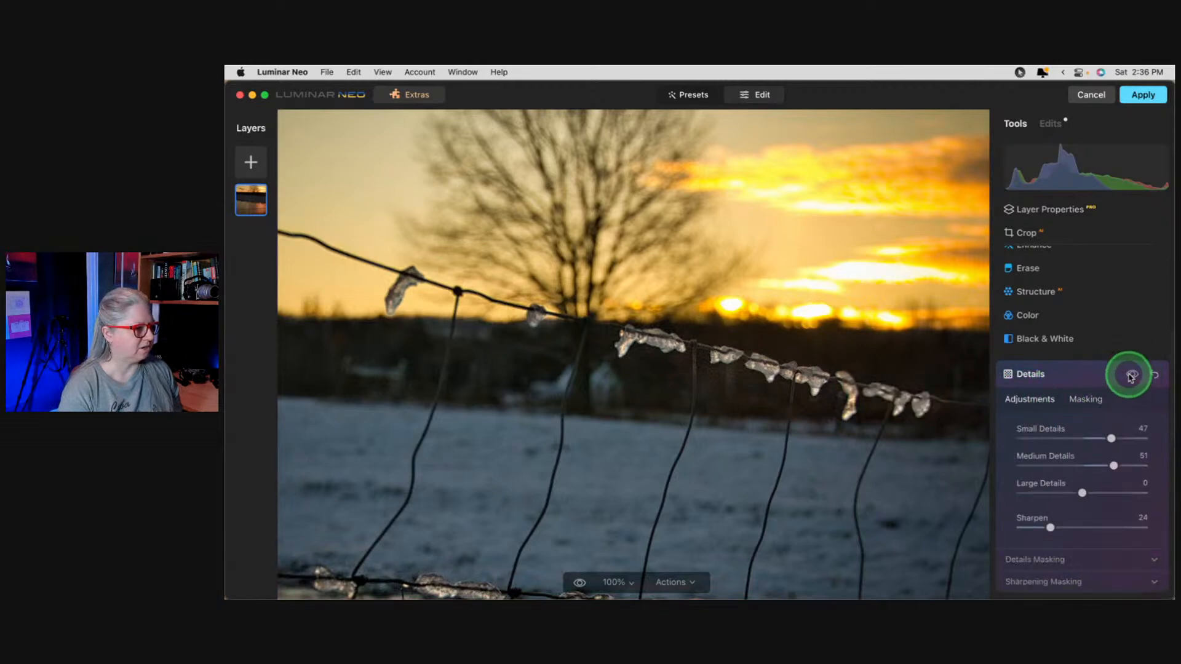
click(1130, 376)
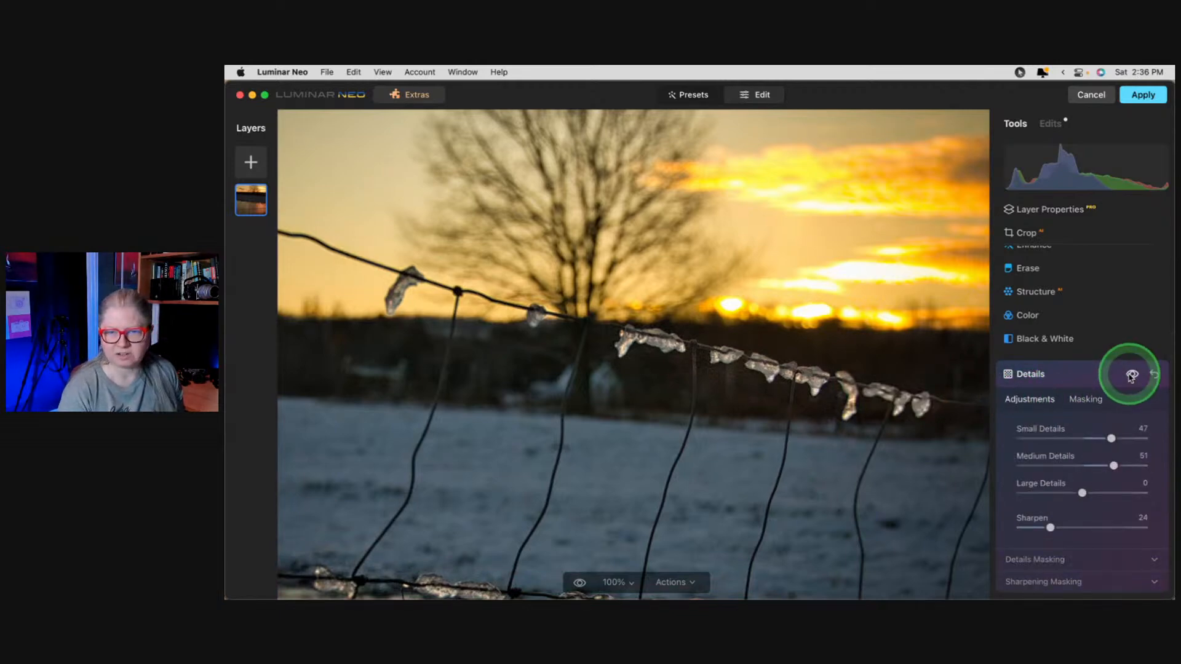
click(1070, 374)
click(545, 345)
click(626, 365)
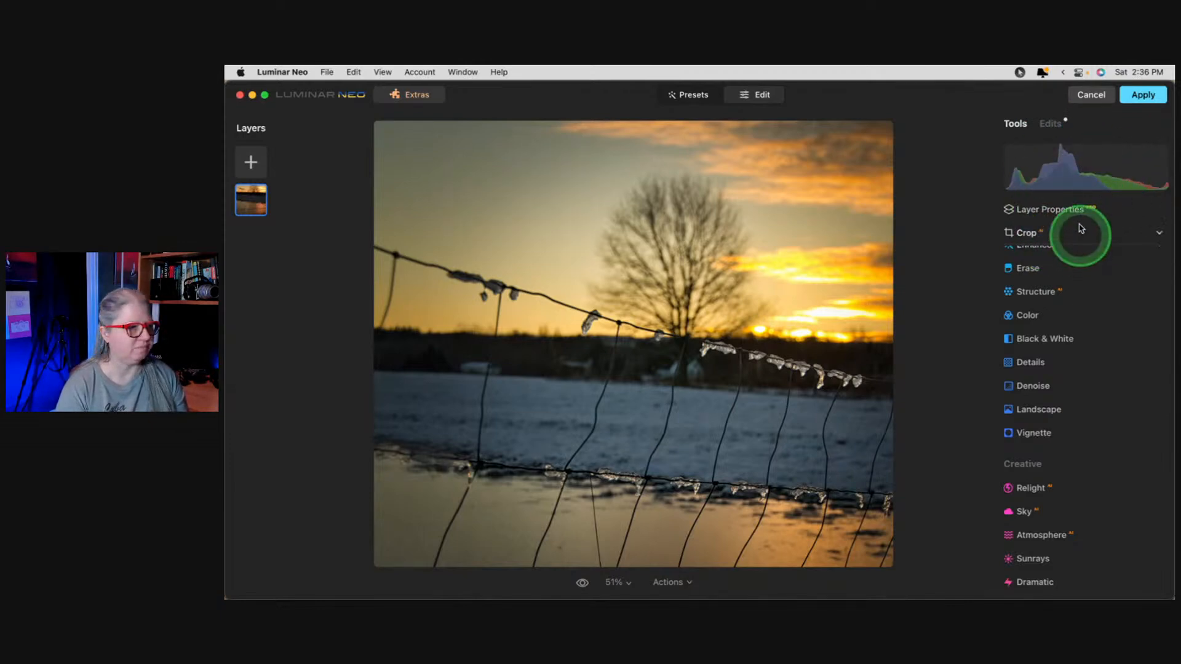
Reopen the RAW Develop edit, check for clipping, and set the white balance Temperature to 5260.
click(1049, 124)
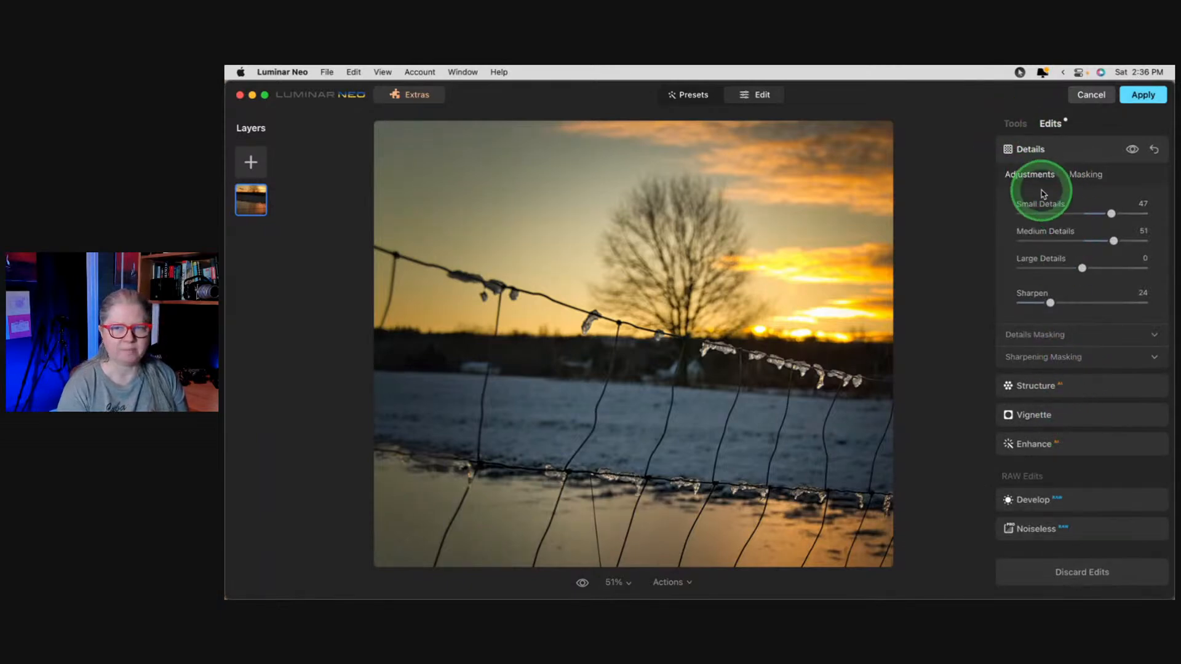
click(1084, 501)
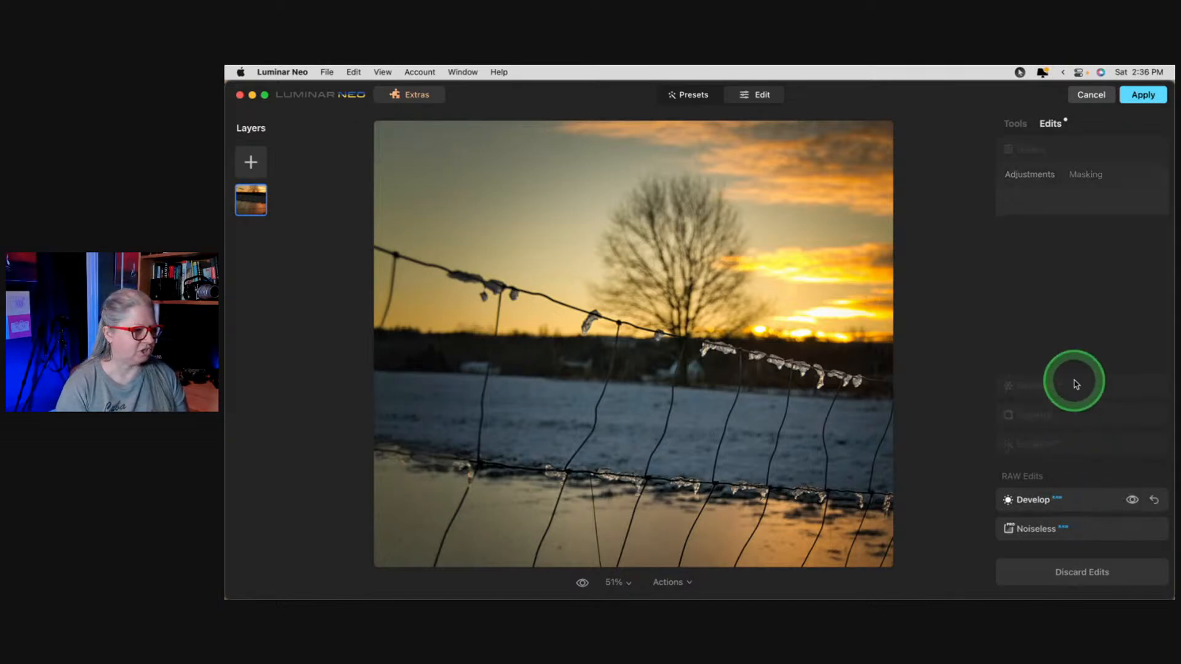
click(1021, 416)
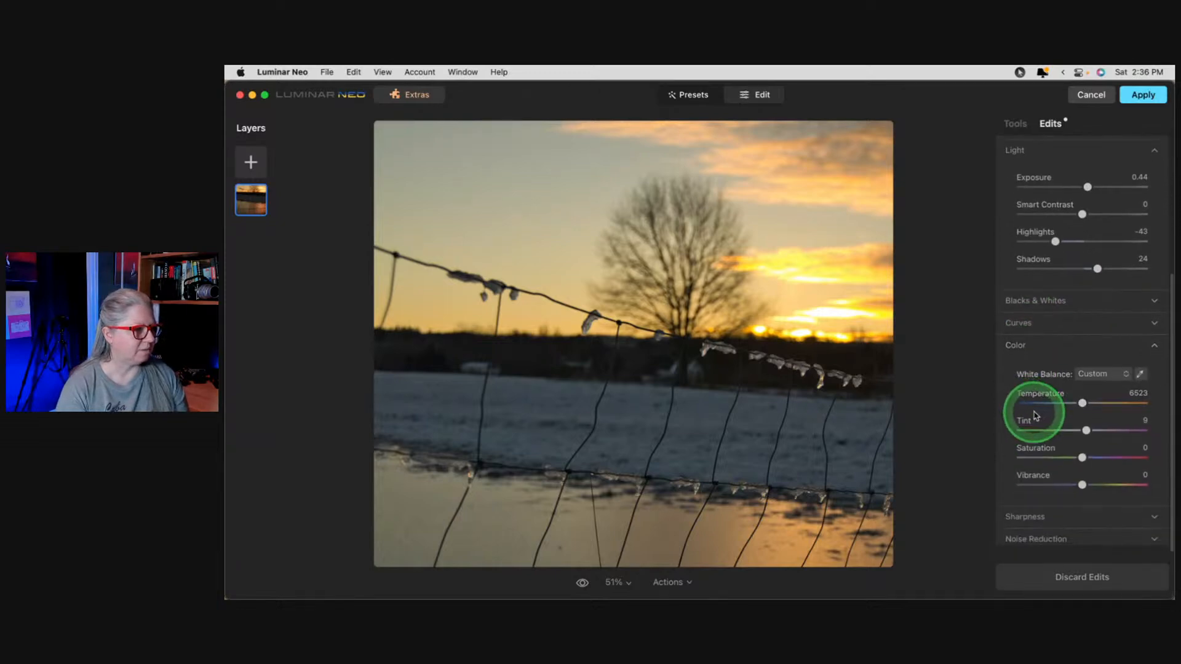
key(j)
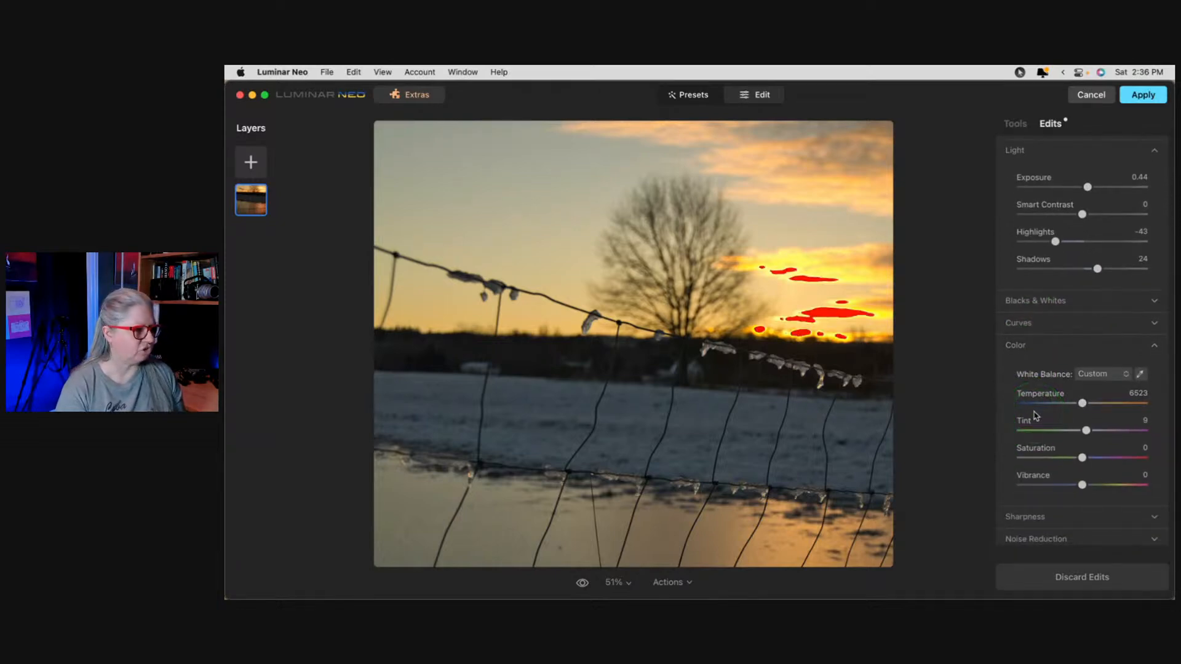
drag(1054, 408, 1082, 403)
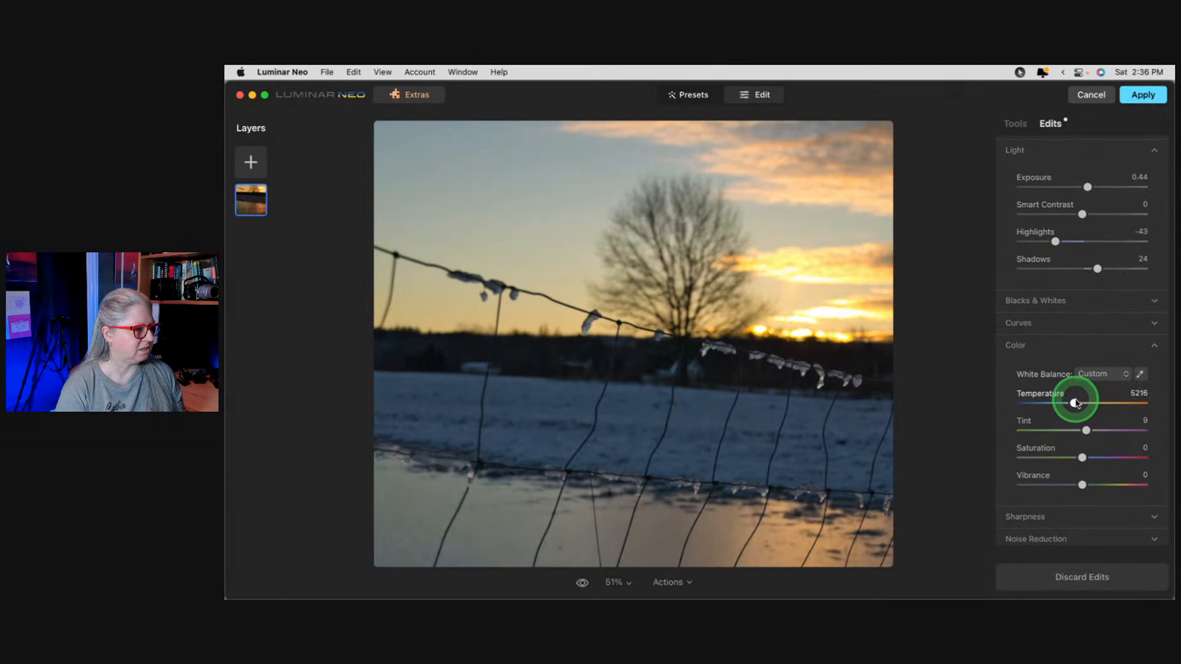
scroll(1074, 402, up, 3)
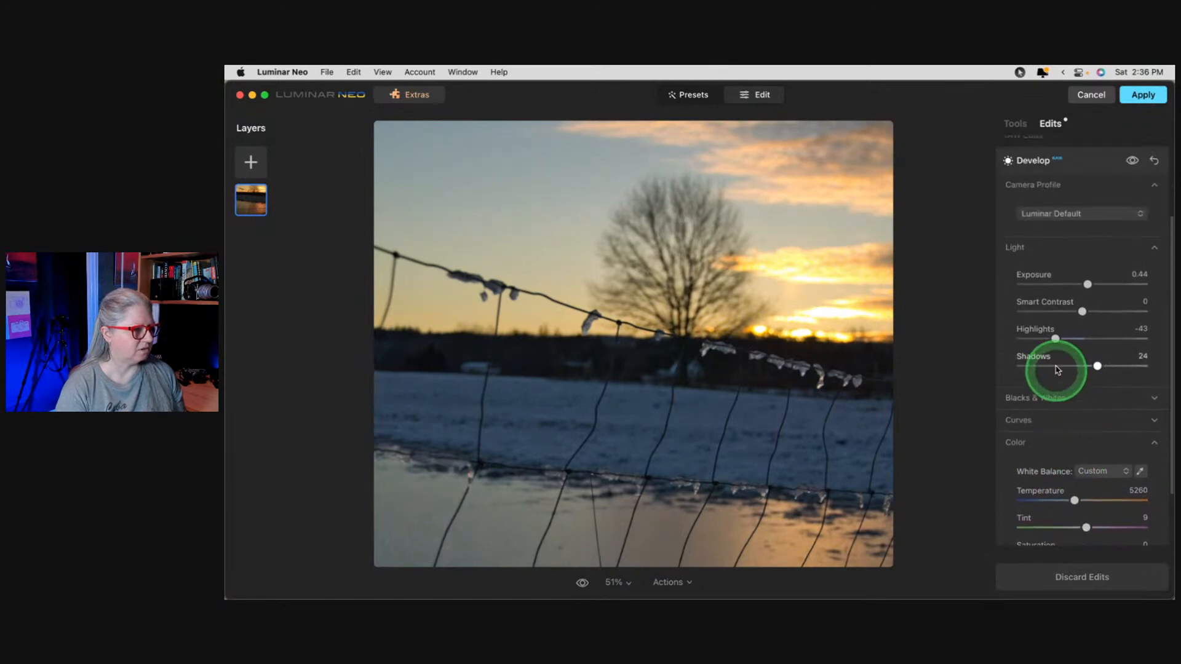
Lower the Highlights in the RAW Develop edit to -55.
drag(1048, 341, 1054, 343)
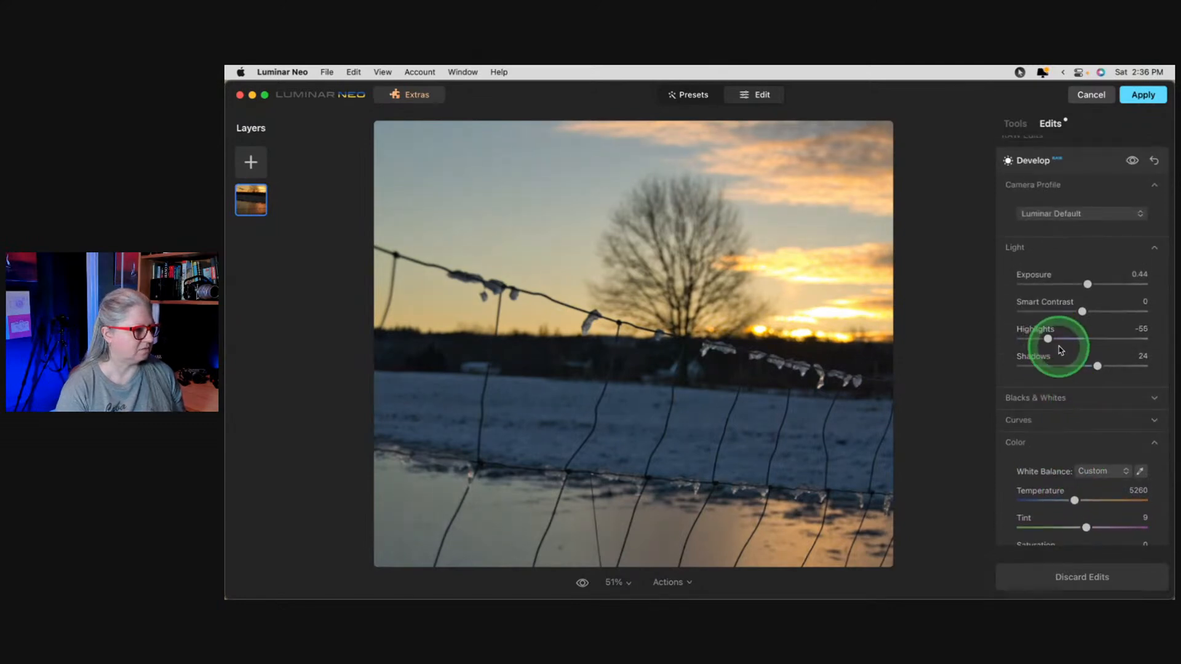
scroll(1054, 343, up, 4)
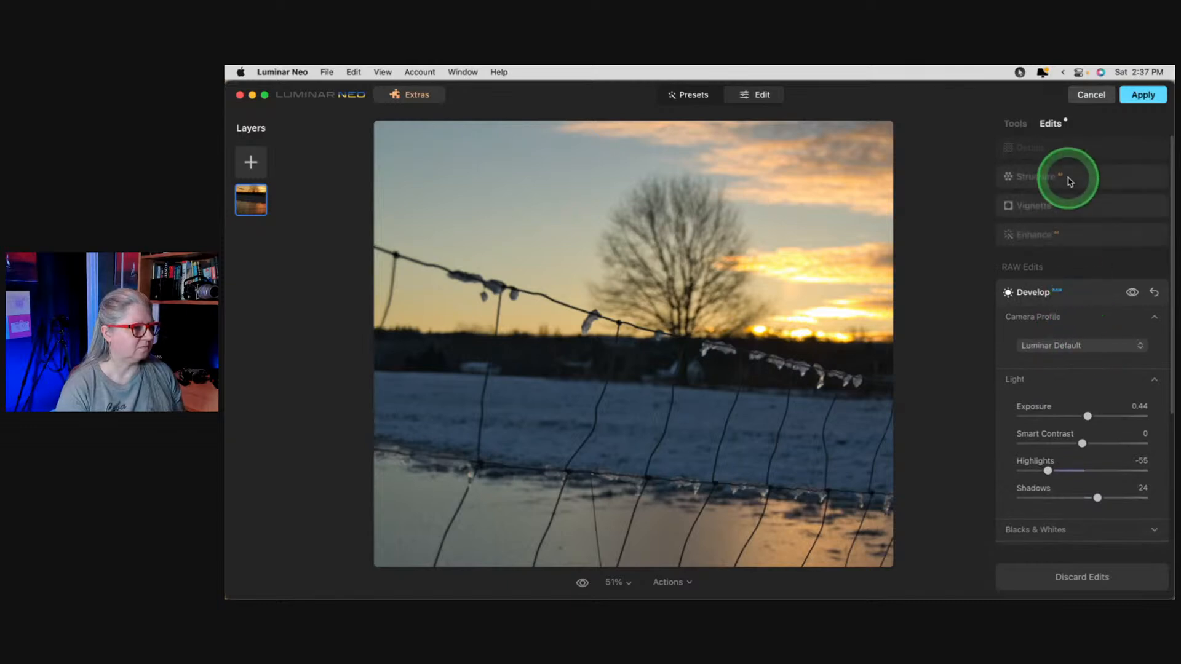
click(1022, 142)
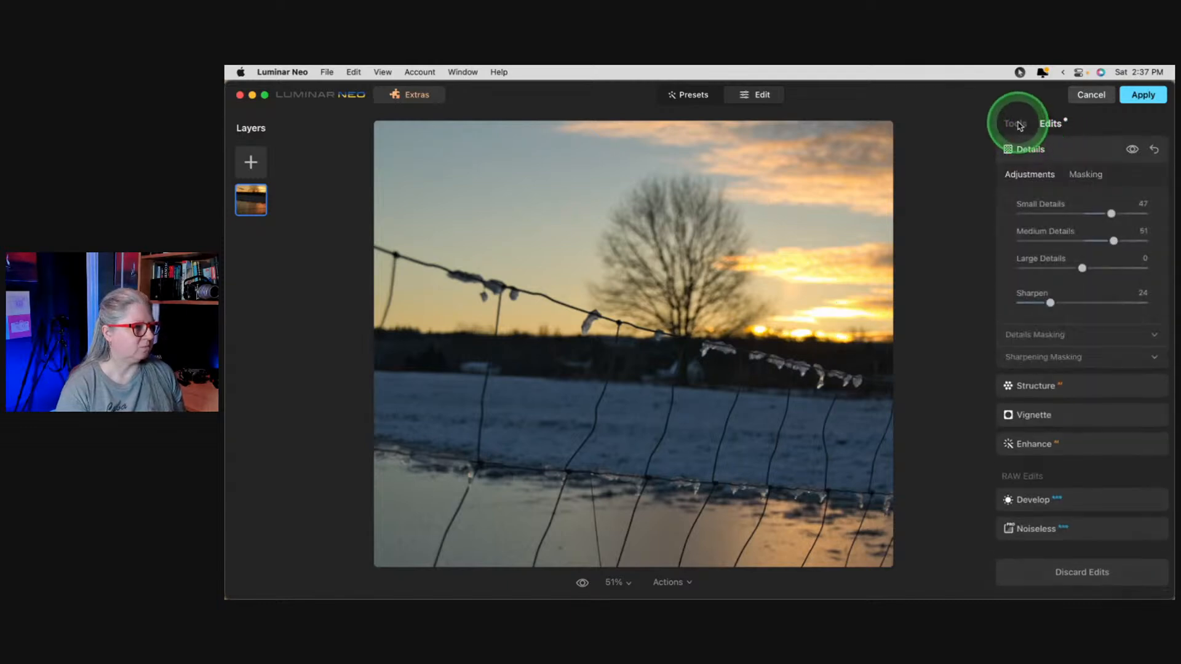
click(1016, 124)
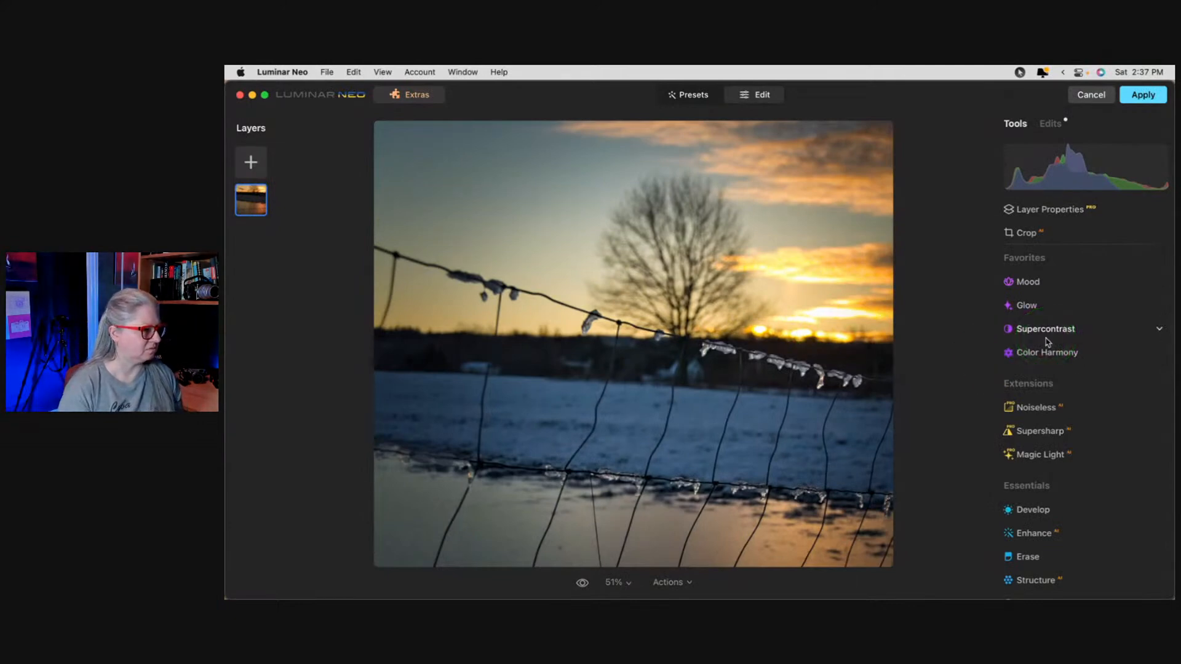
click(1051, 124)
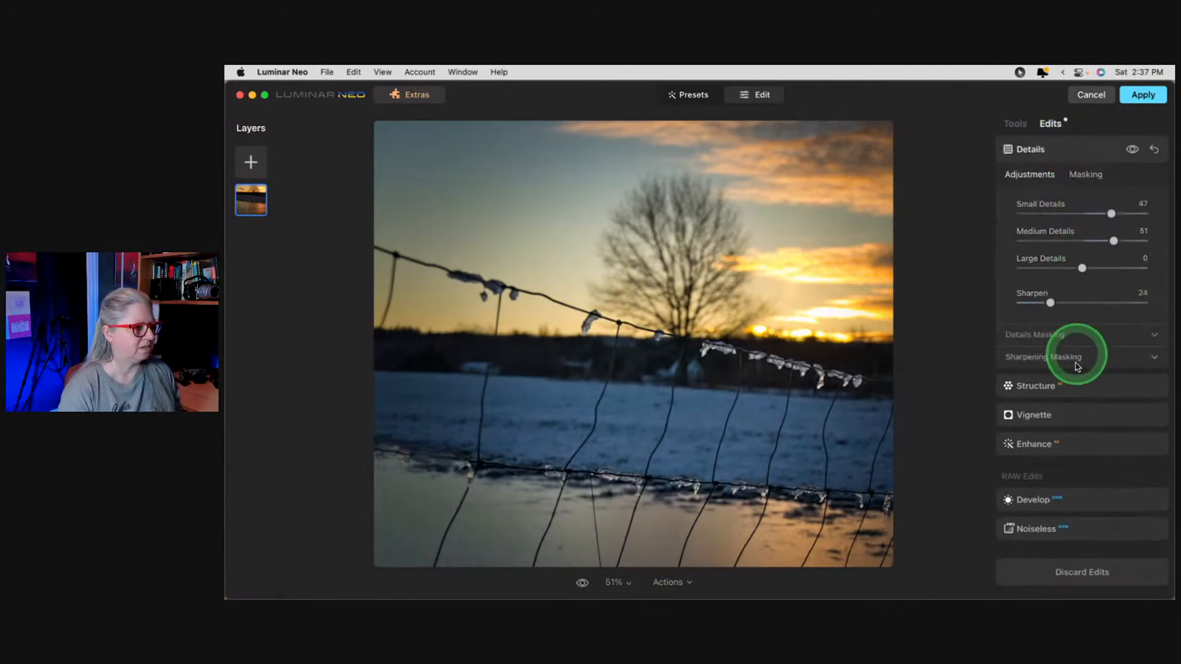
Reopen the Vignette edit and brighten the photo's edges with Amount at 59 and Feather at 83.
click(1080, 415)
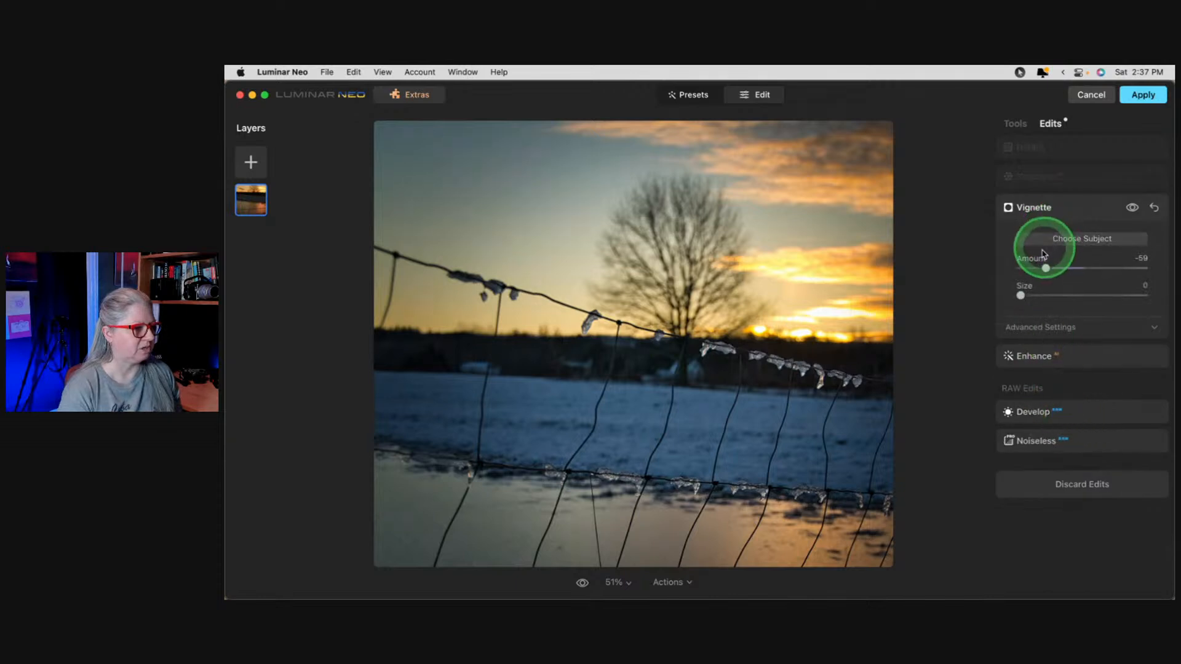
drag(1046, 268, 1128, 268)
click(1077, 150)
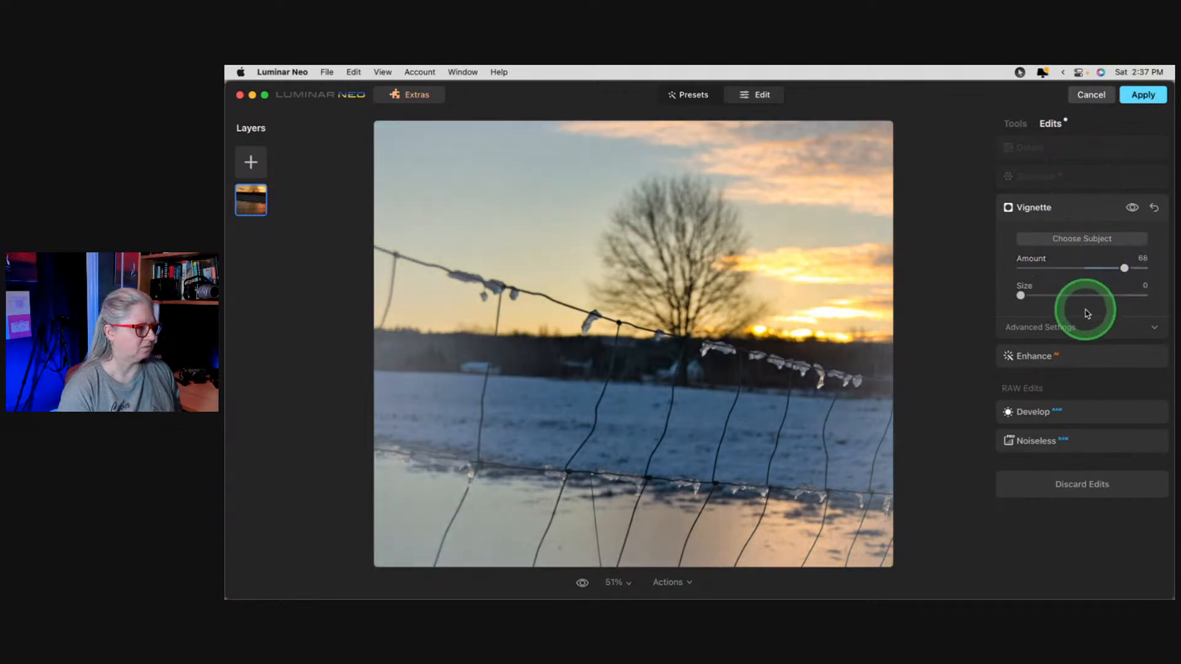
click(1081, 327)
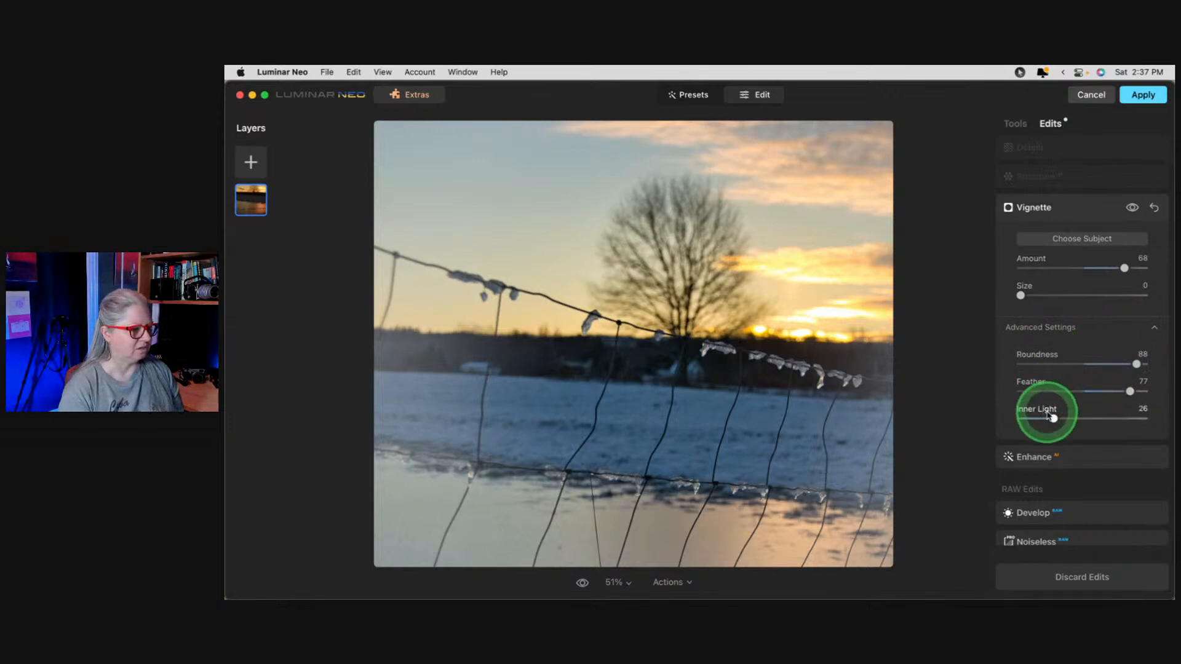
drag(1062, 392, 980, 387)
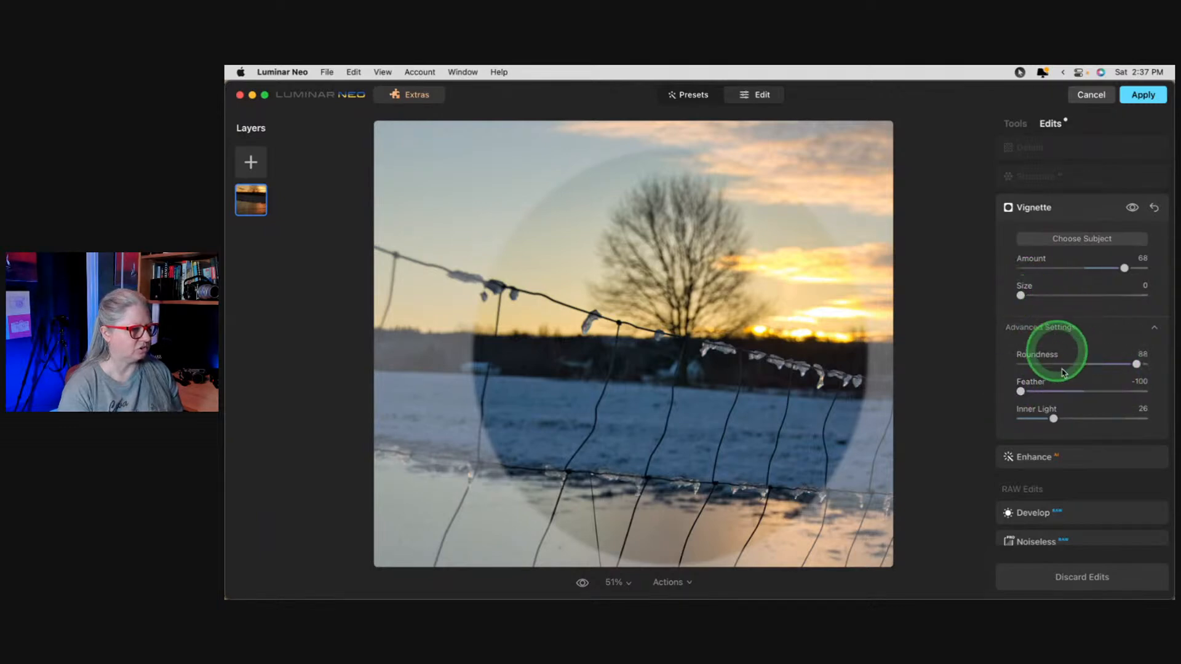
drag(1114, 399, 1134, 391)
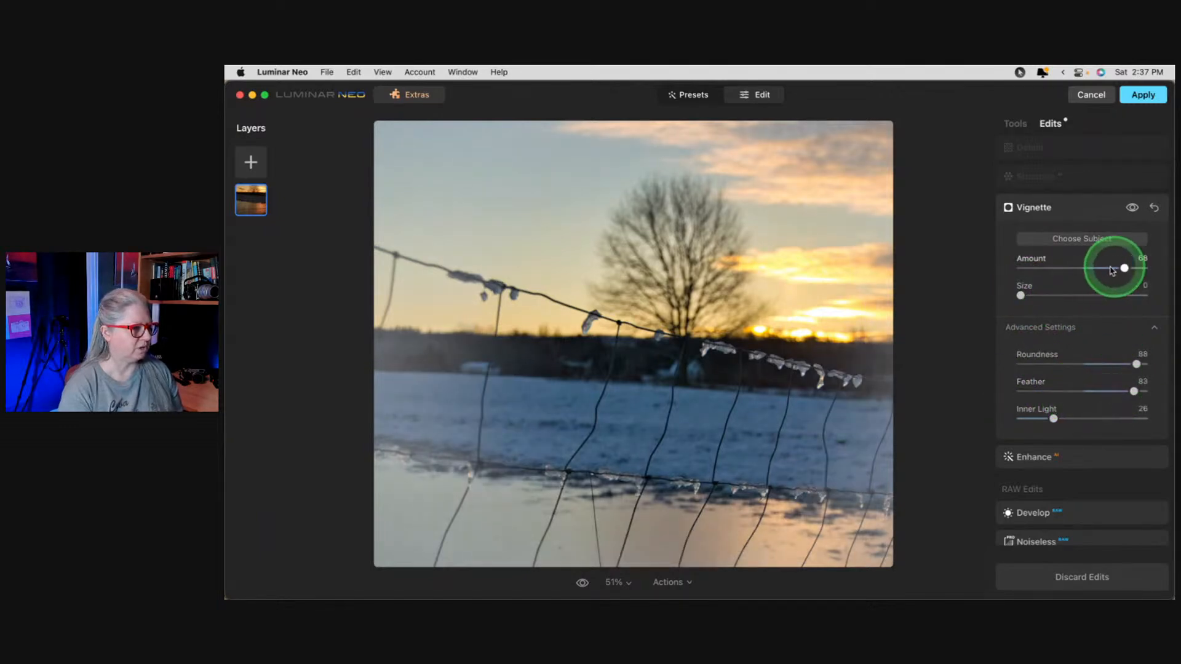
drag(1124, 269, 1123, 267)
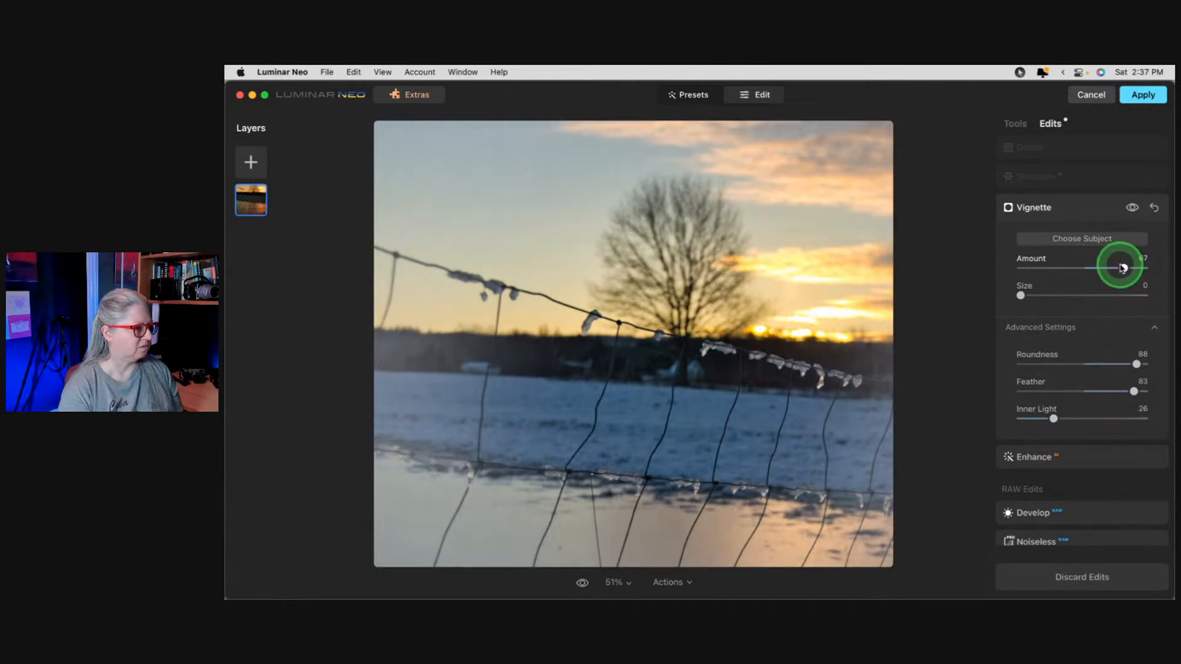
drag(1123, 267, 1118, 267)
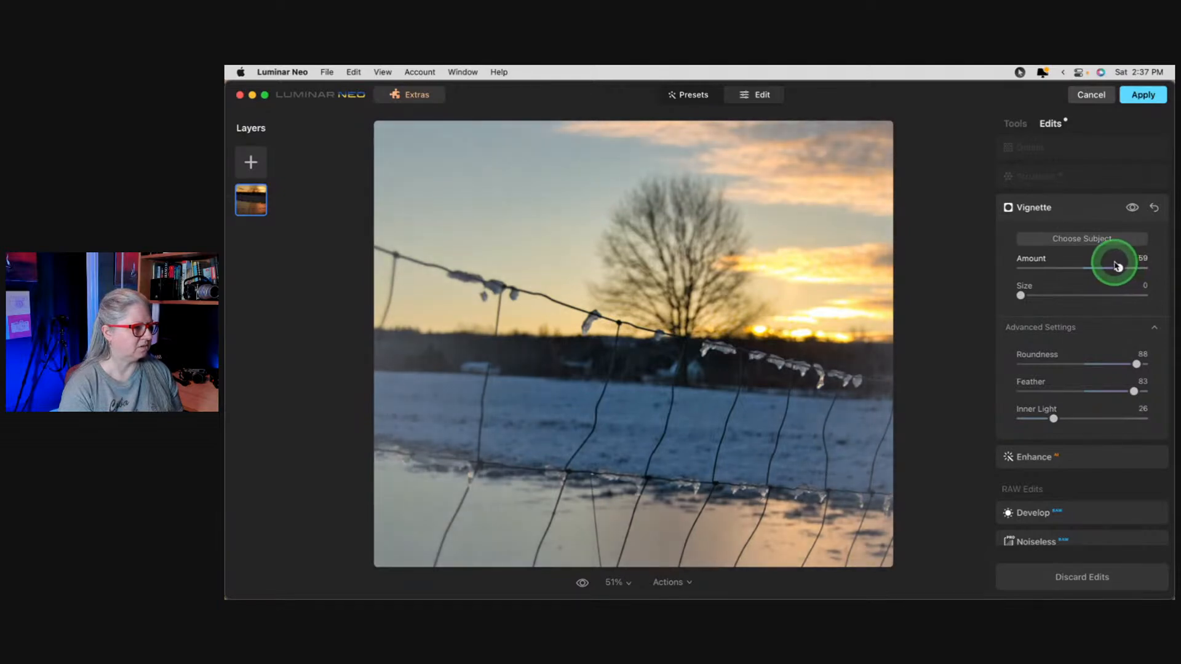
click(1090, 149)
Try the Atmosphere tool in Fog mode with Amount at 35 and a higher Depth.
click(1024, 125)
scroll(1049, 309, down, 10)
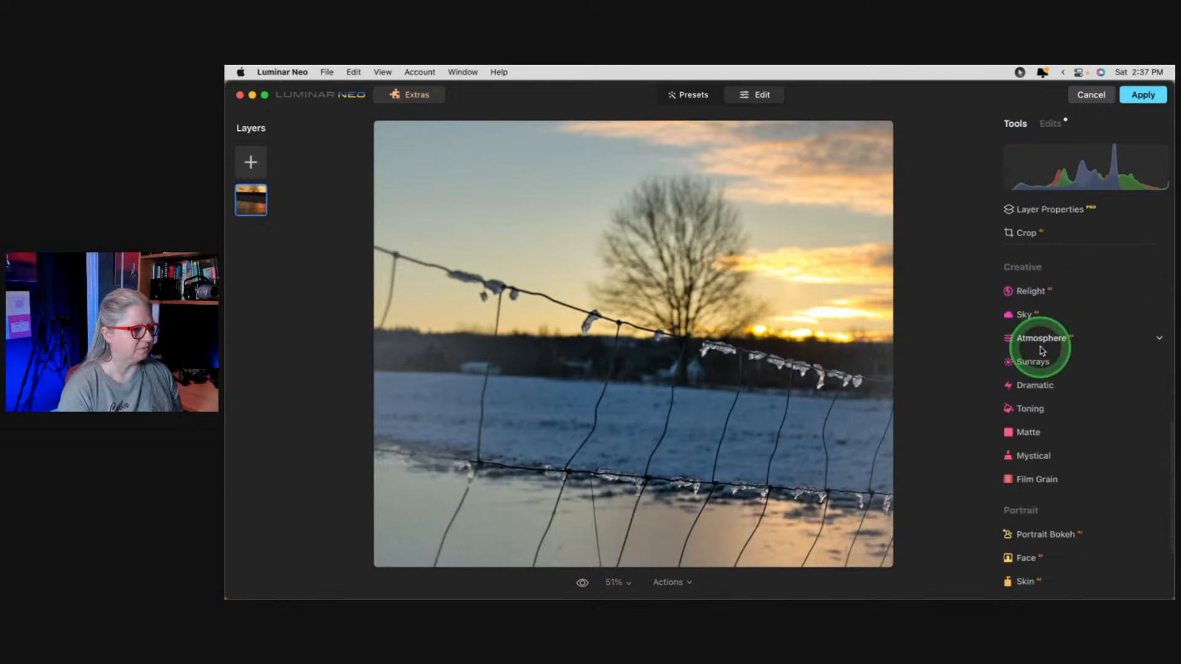
click(1041, 339)
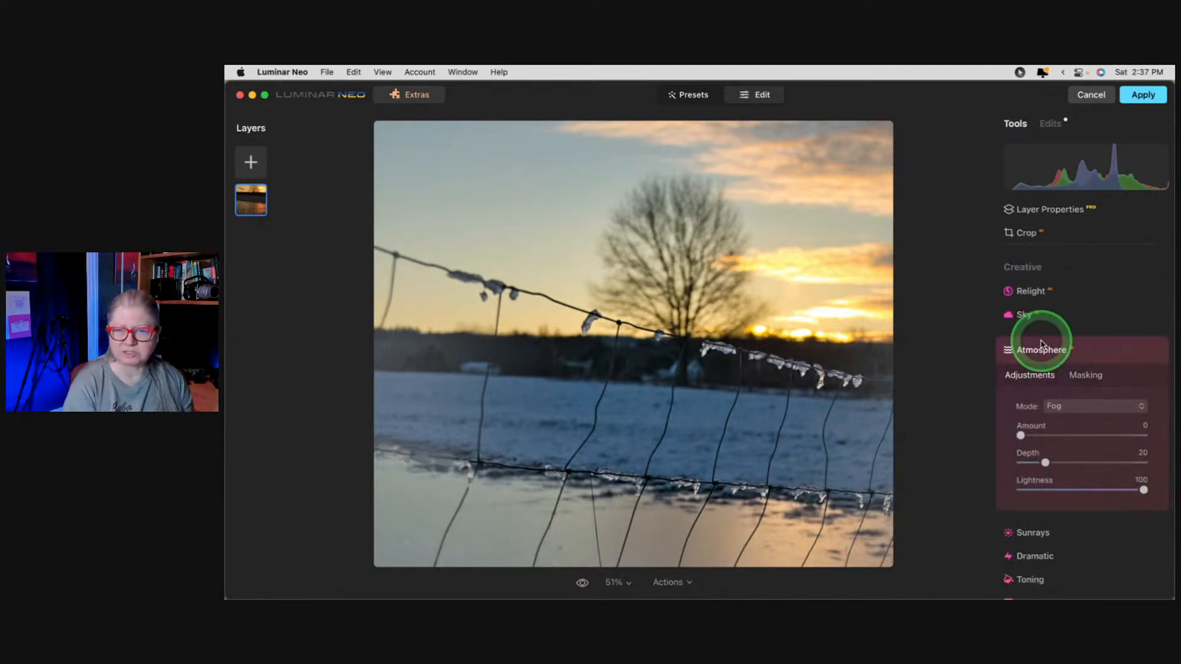
scroll(1043, 346, down, 2)
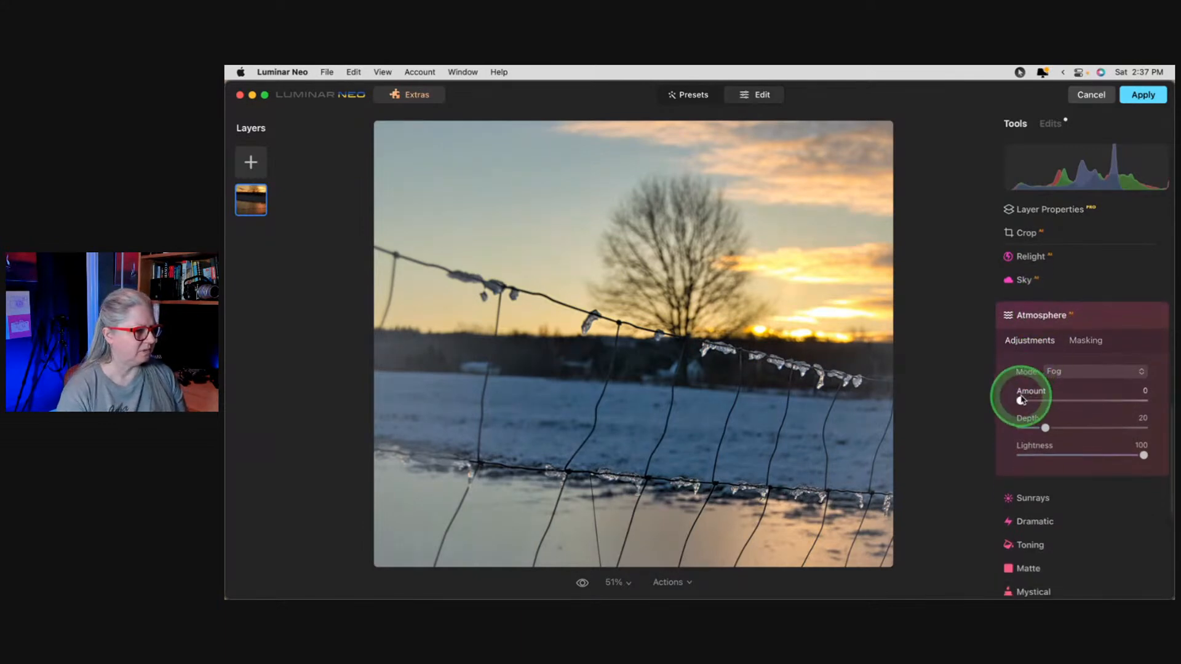
drag(1022, 400, 1070, 401)
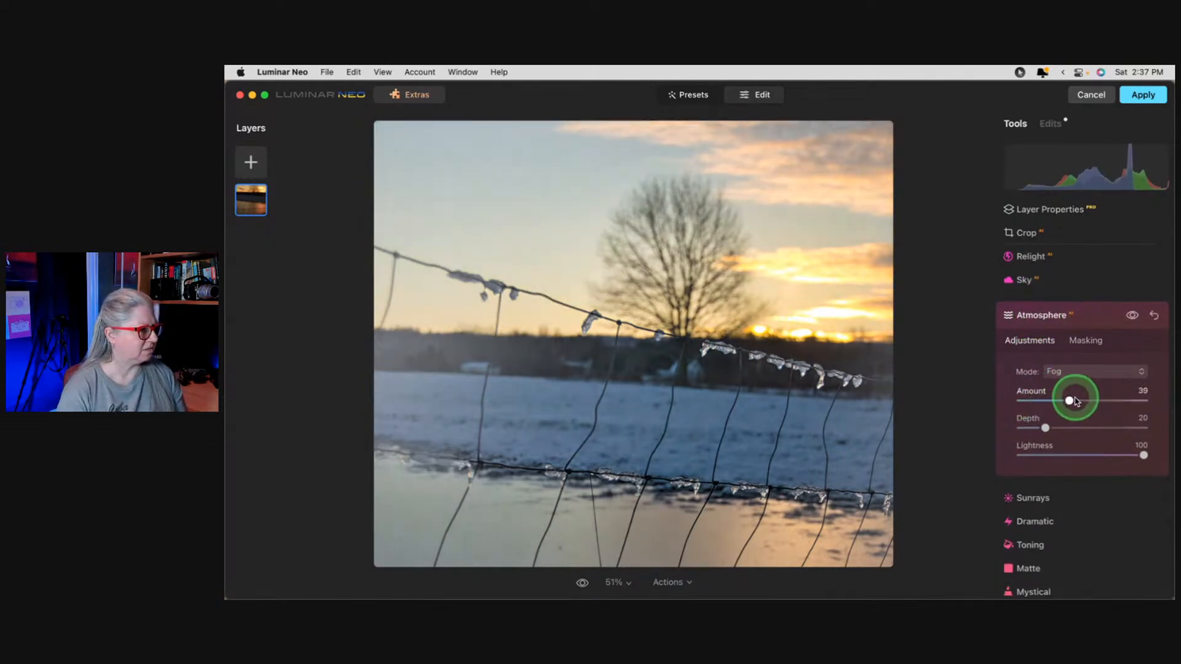
click(1040, 427)
mouse_move(1137, 424)
mouse_down()
mouse_move(1039, 424)
mouse_move(1136, 423)
mouse_up()
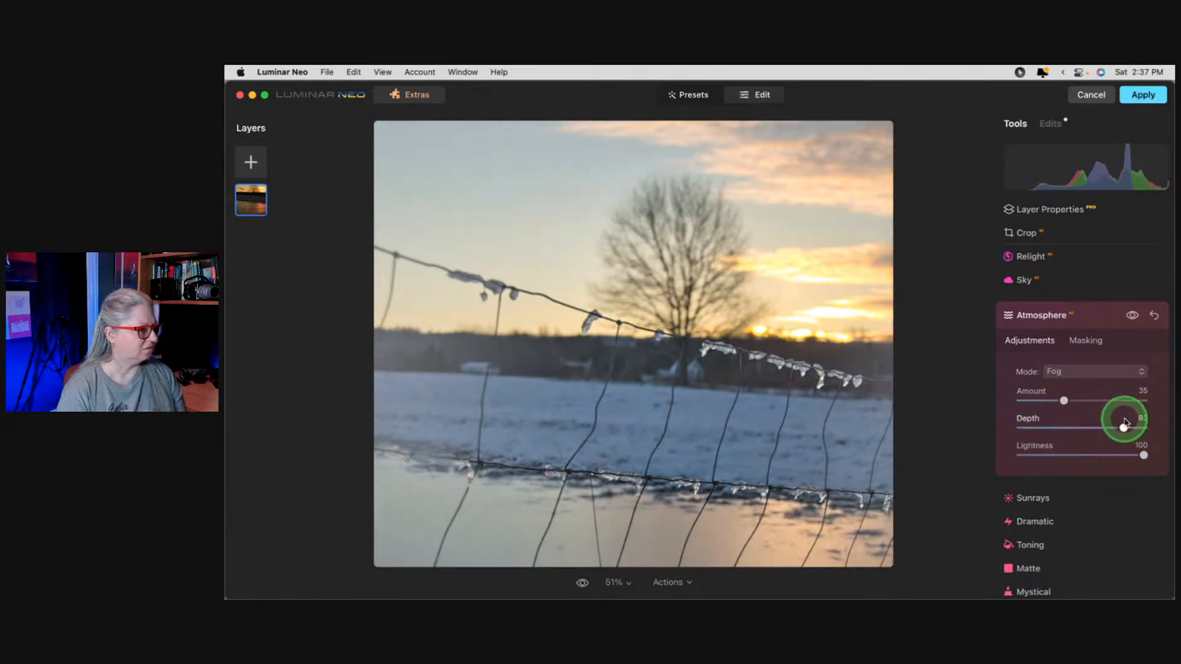
Try the Layered Fog, Mist and Haze atmosphere modes at different Amount and Depth settings.
click(1057, 371)
click(1071, 404)
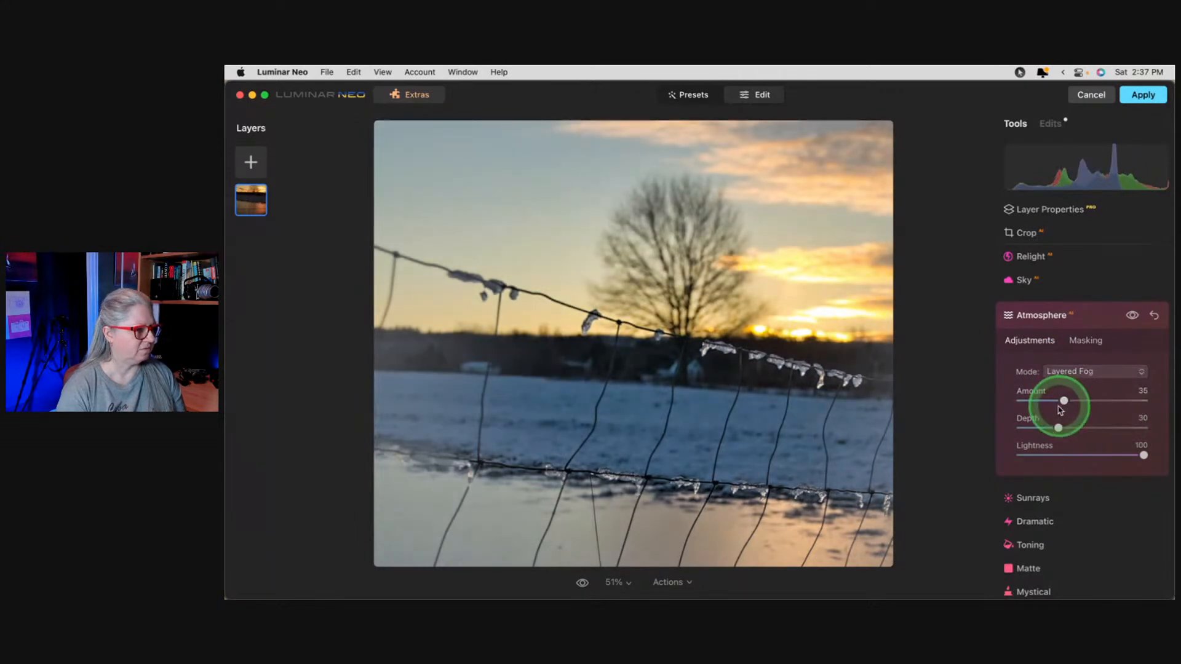
mouse_move(1059, 429)
mouse_down()
mouse_move(1134, 422)
mouse_move(983, 417)
mouse_move(1139, 416)
mouse_move(1039, 417)
mouse_up()
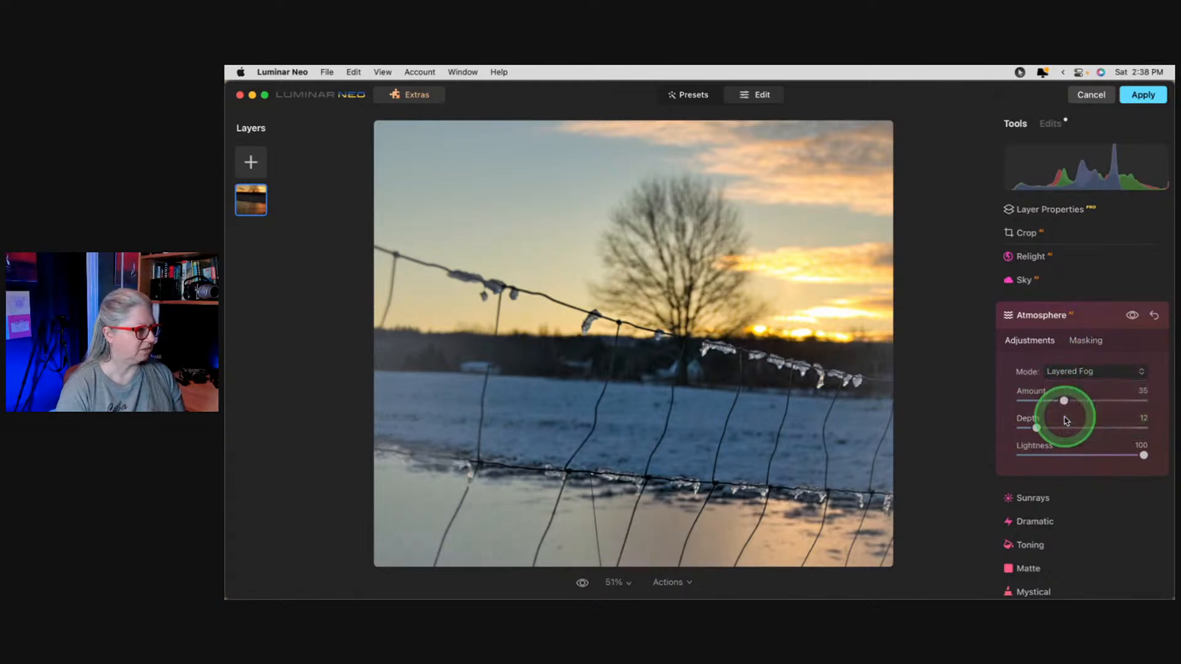
drag(1096, 427, 1119, 427)
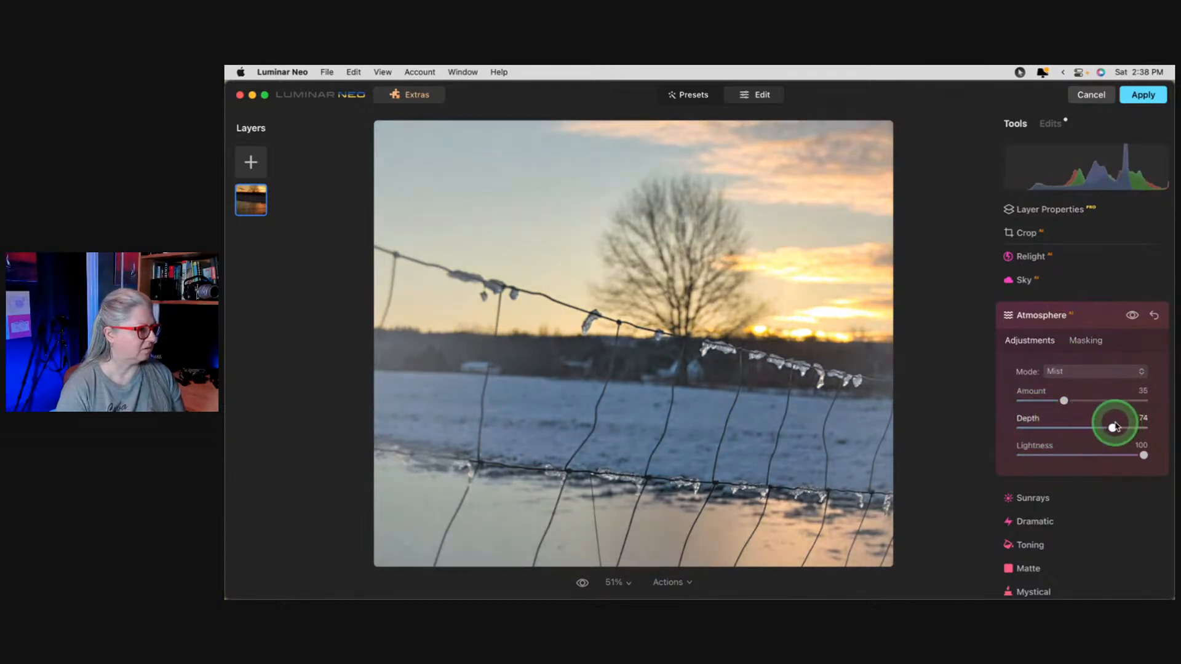
drag(1044, 425, 1106, 425)
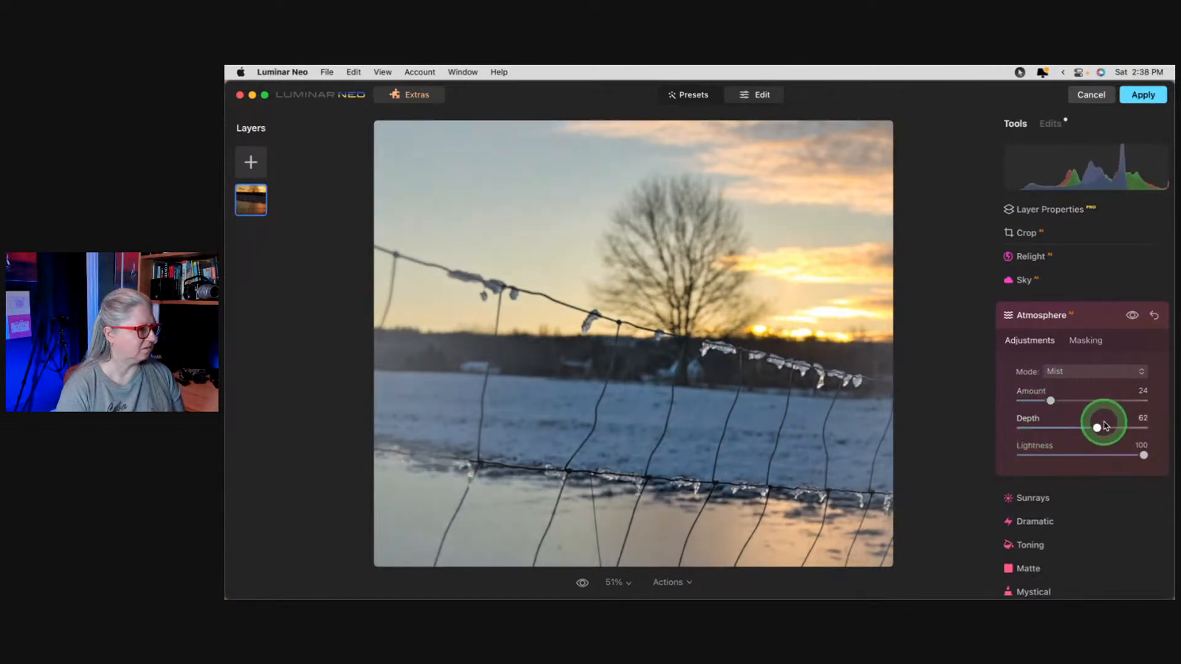
click(1066, 372)
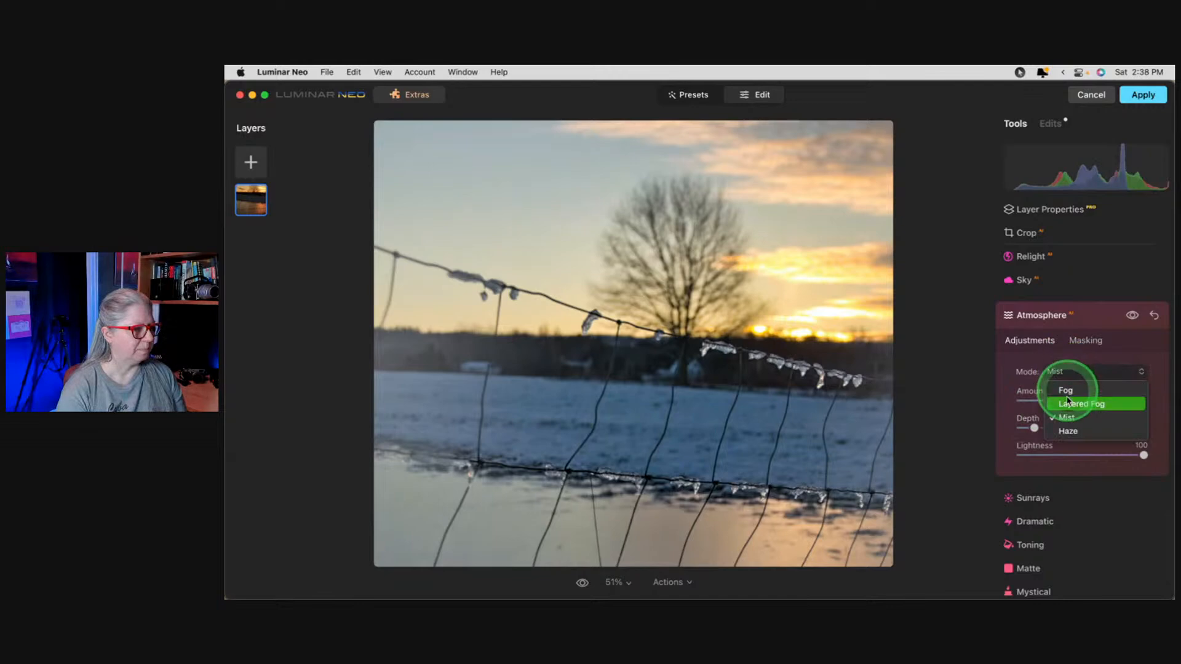
drag(1118, 426, 1050, 426)
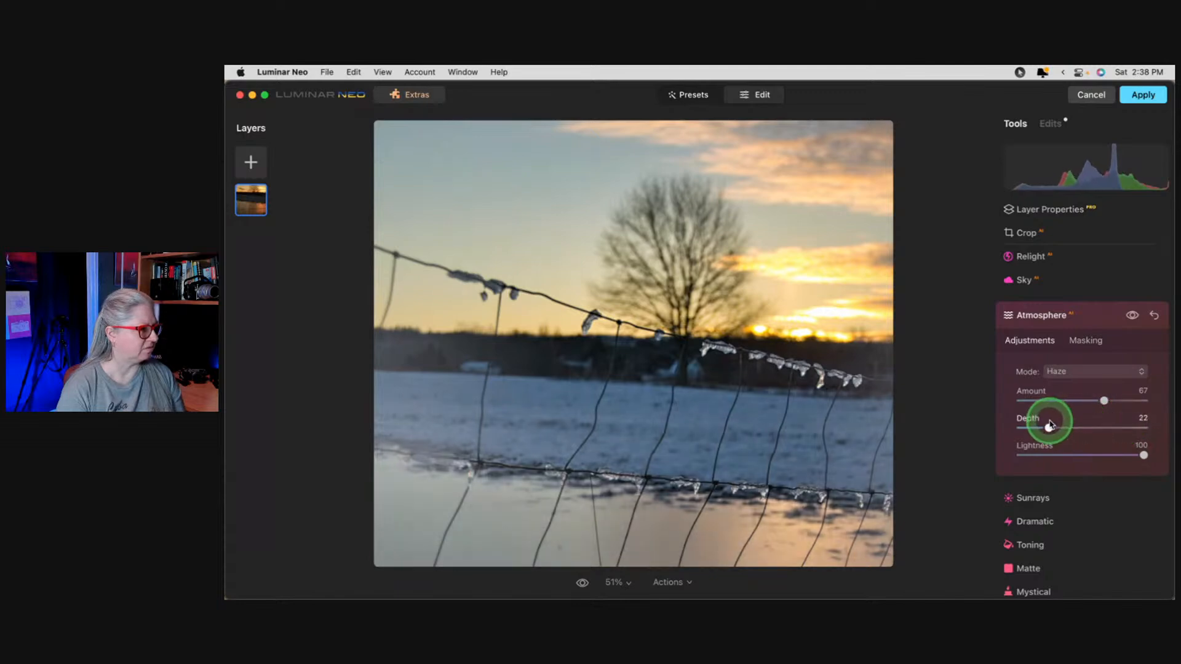
Add Mist atmosphere with Depth at 34 and Amount at 12, comparing the photo with and without it.
click(1062, 371)
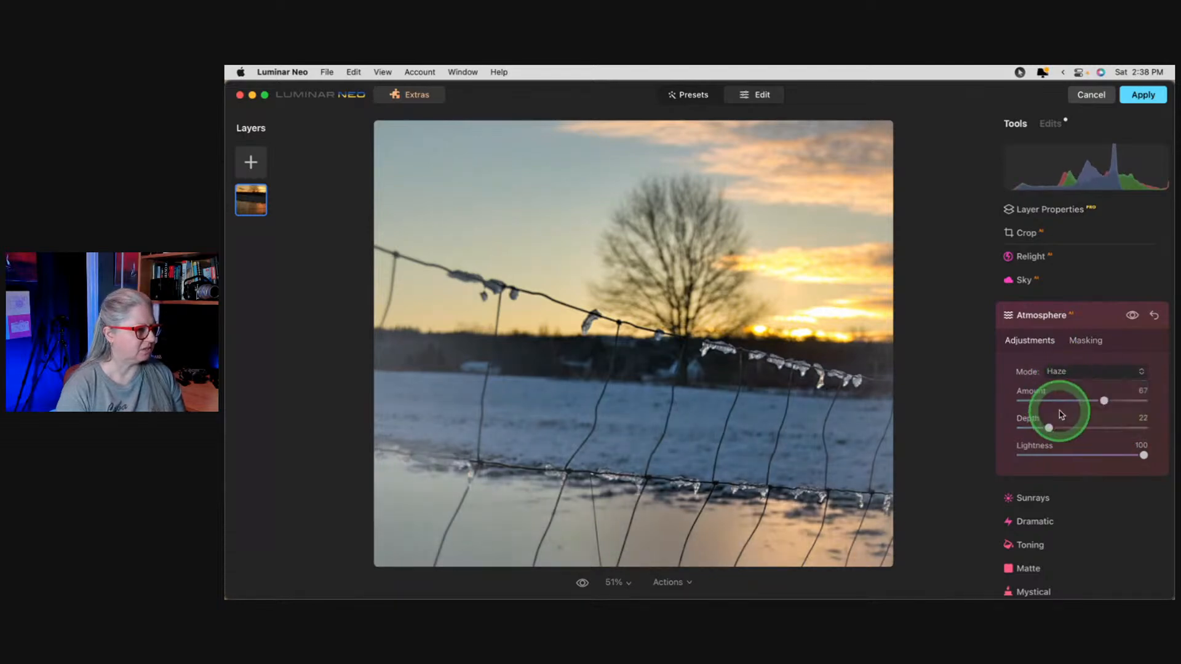
click(1111, 401)
drag(1090, 401, 1093, 426)
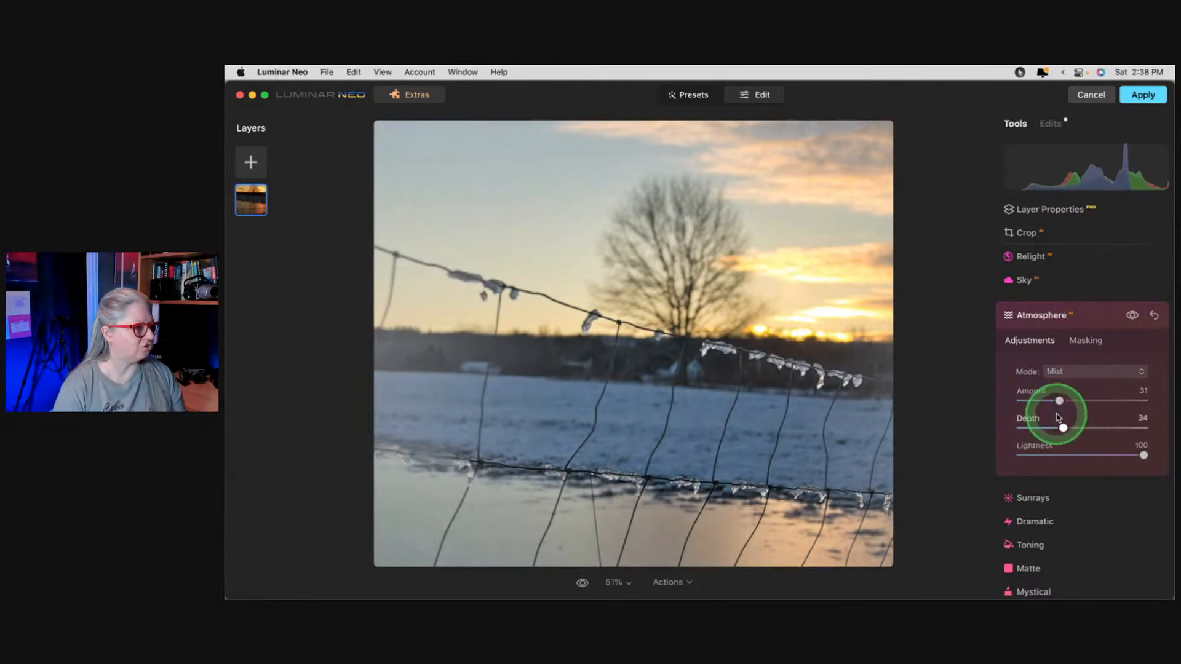
click(1132, 316)
click(1132, 316)
click(1131, 317)
drag(1059, 401, 1044, 401)
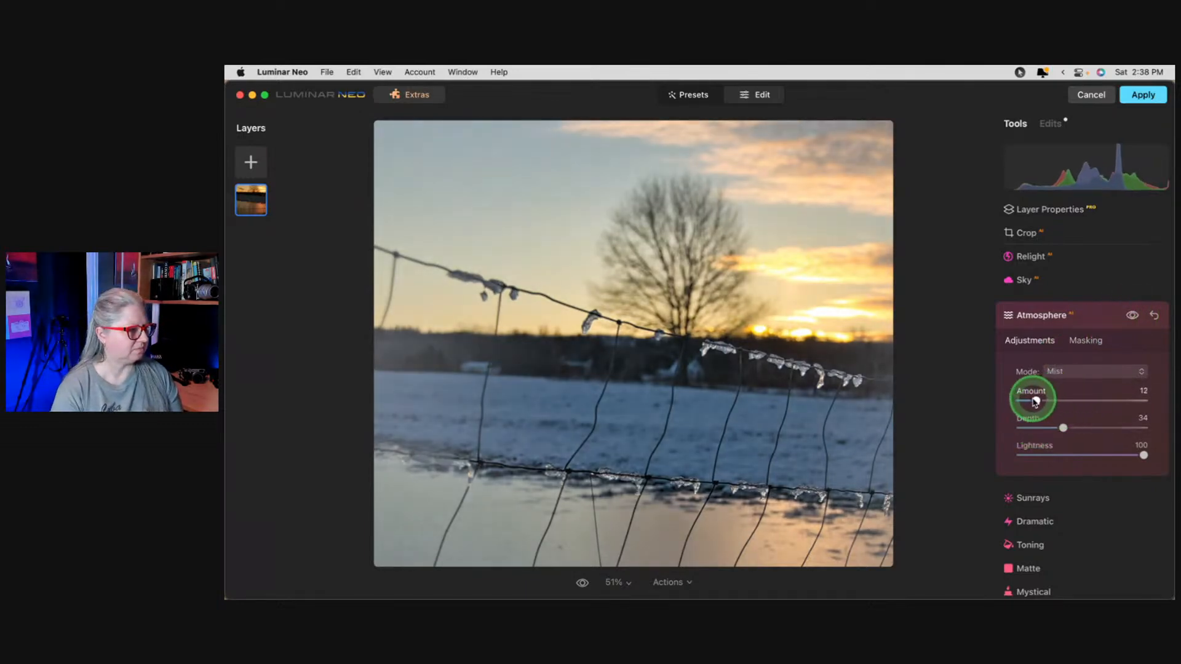
click(1086, 320)
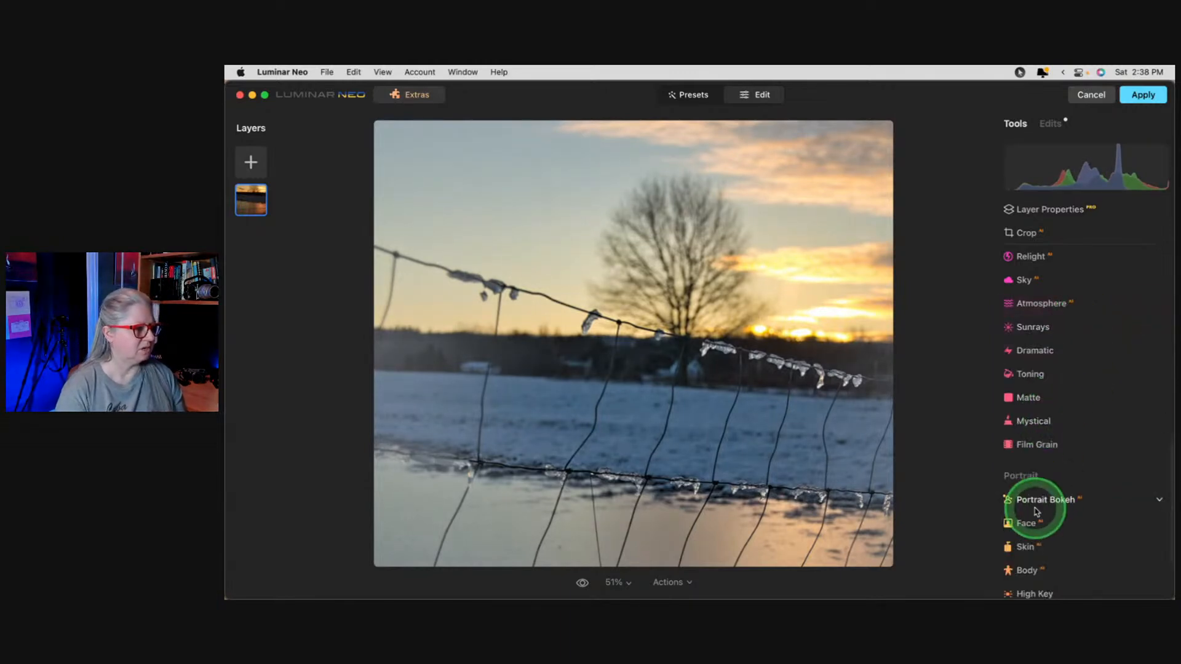
Add Sunrays with Amount at 39 and place the sun center on the horizon to the right of the tree.
scroll(1036, 486, down, 1)
scroll(1031, 350, up, 1)
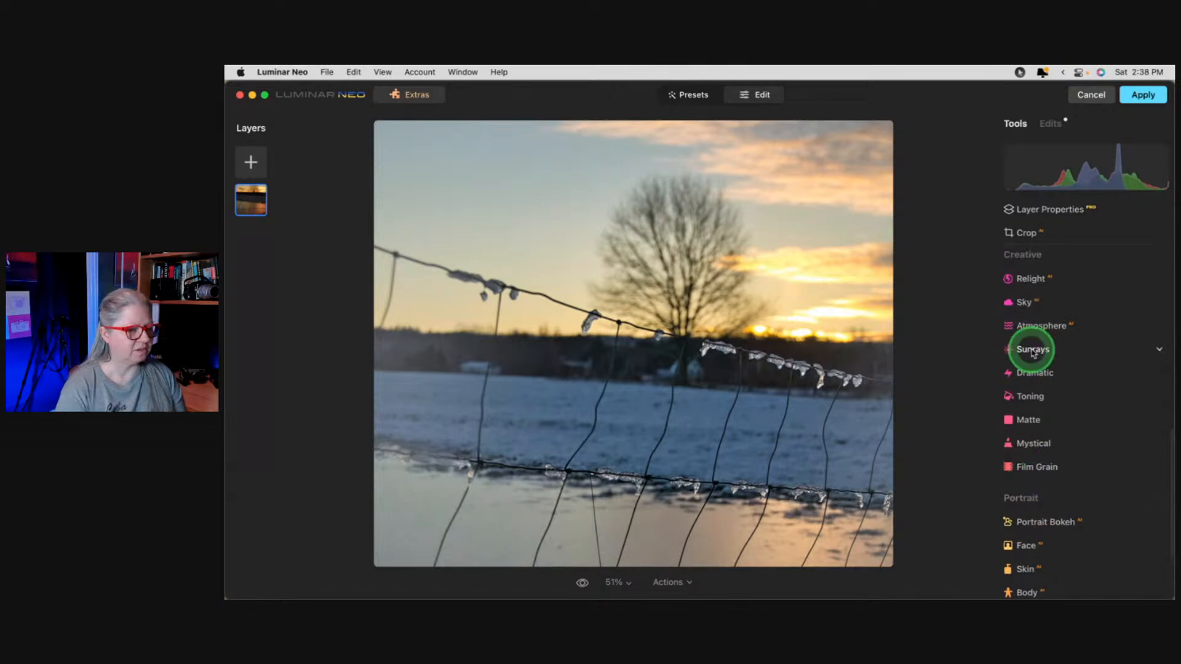
click(1031, 347)
drag(1021, 375, 1069, 374)
click(1081, 347)
click(528, 209)
drag(529, 210, 804, 337)
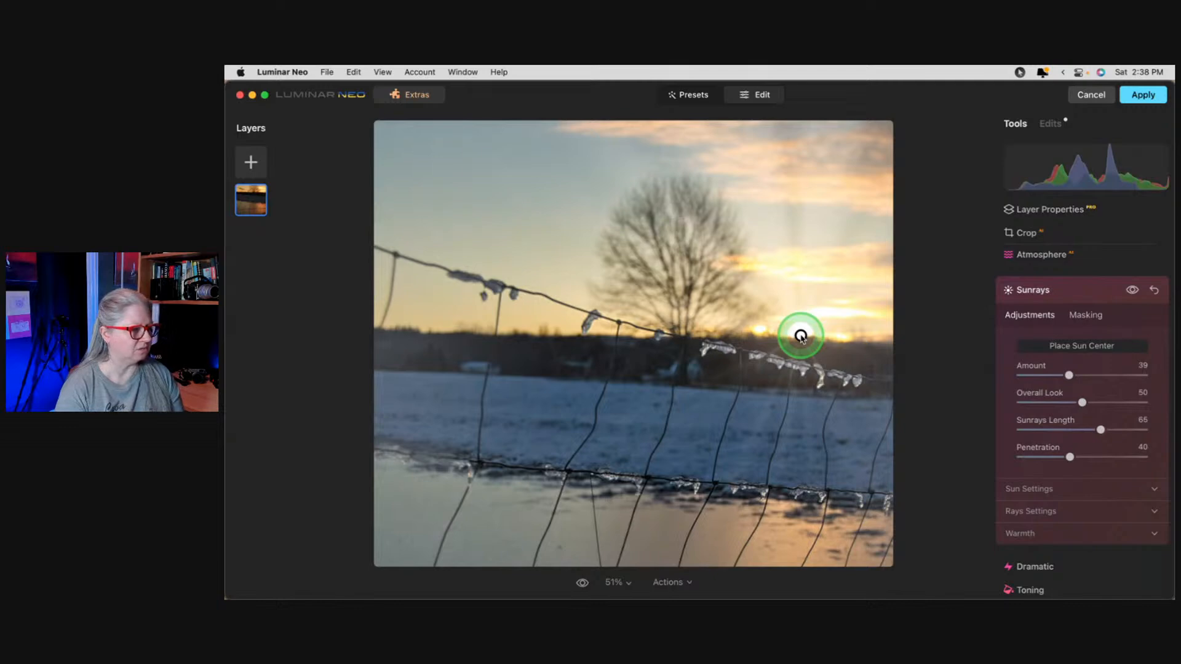
Shorten the sunrays to a length of 26, lower their Penetration to 29, and open their rays settings.
drag(1101, 430, 1056, 434)
scroll(1055, 456, down, 1)
click(1022, 487)
scroll(1023, 474, down, 3)
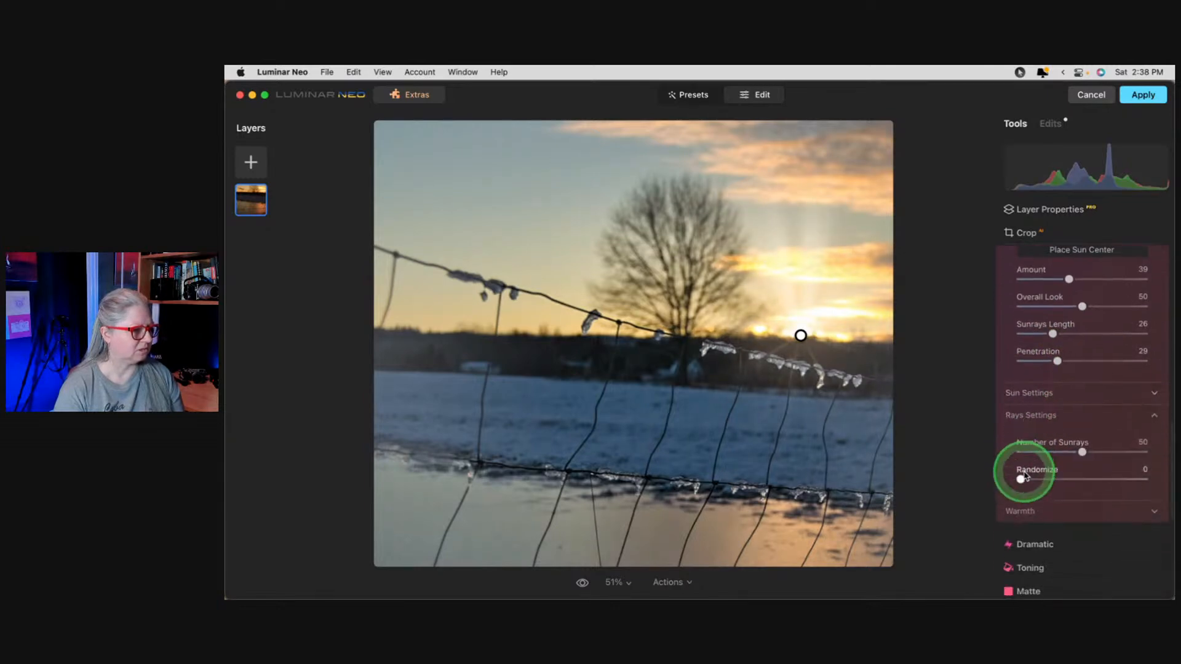
Warm the light by setting Sun Warmth to 55 and Sunrays Warmth to 54.
click(1015, 511)
scroll(1016, 514, down, 3)
click(1047, 469)
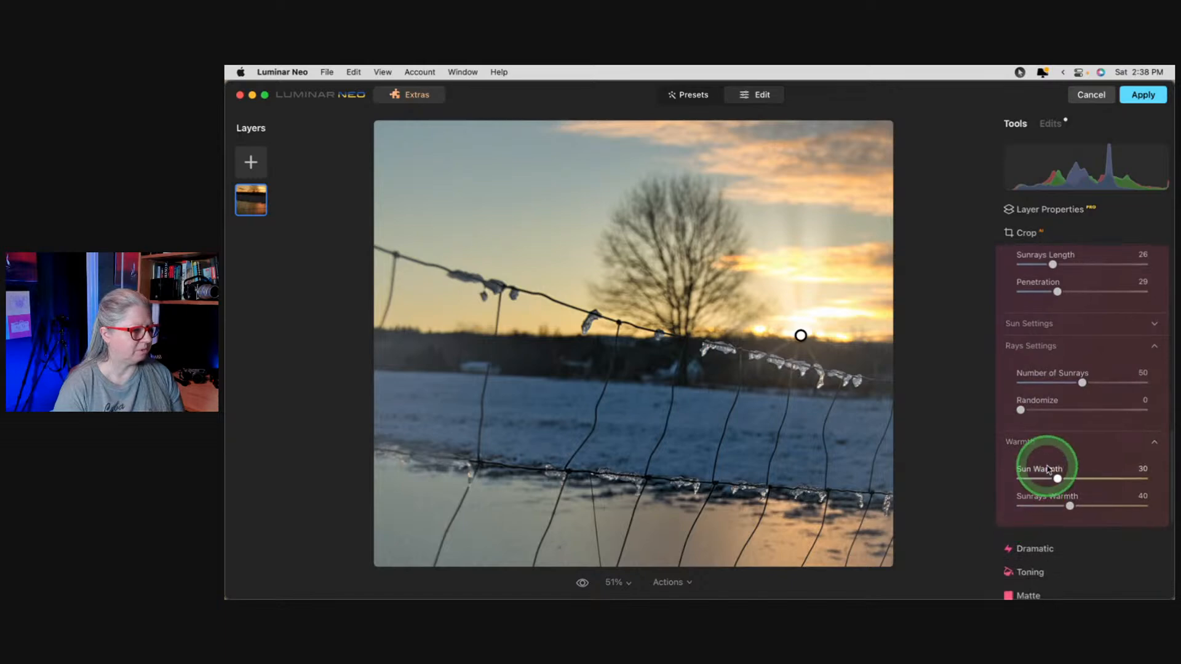
drag(1057, 479, 1085, 507)
click(1075, 505)
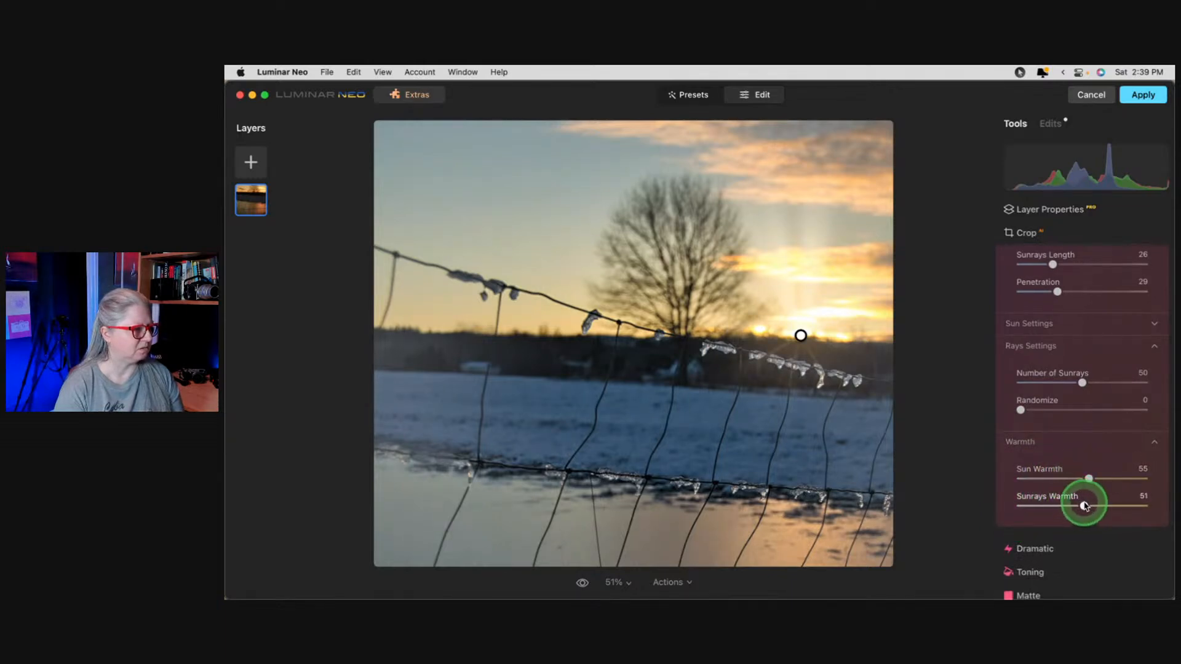
Set the Sun Radius to 51 and the Sun Glow Amount to 72.
click(1023, 324)
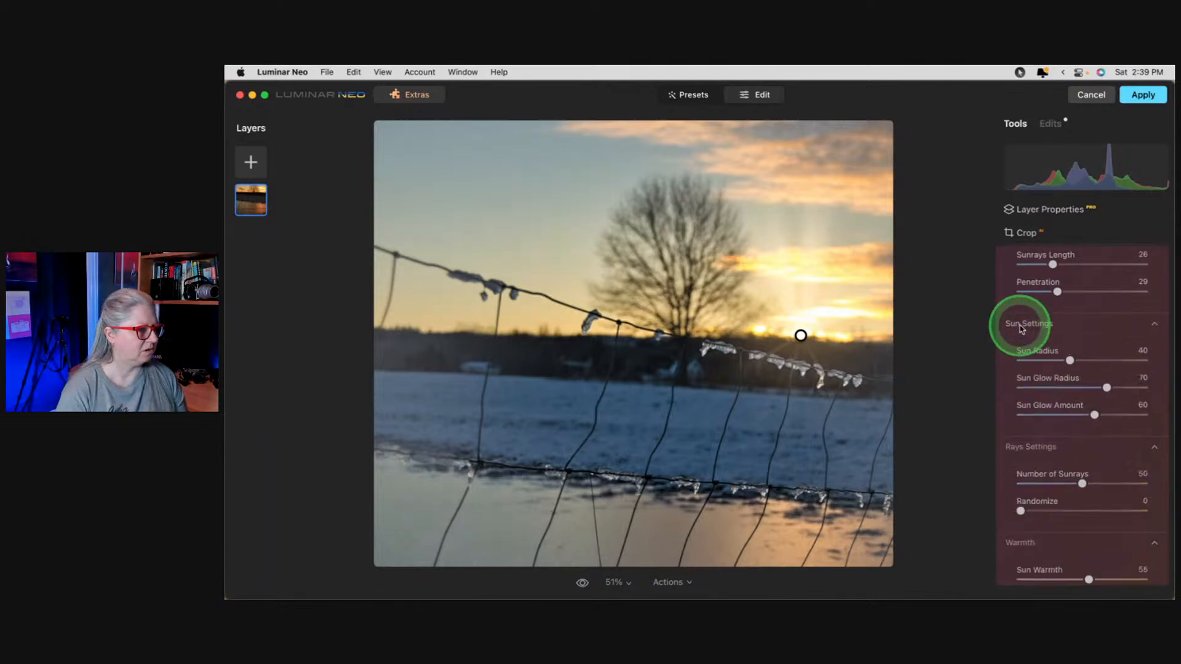
drag(1070, 360, 1104, 360)
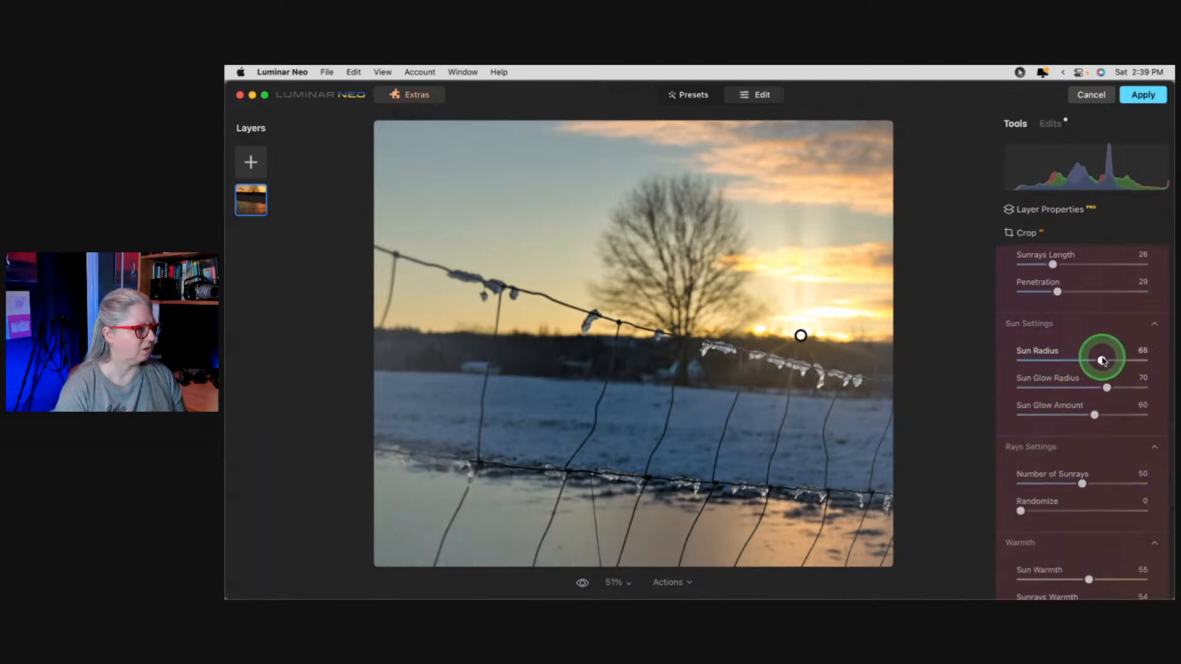
drag(1094, 414, 1111, 413)
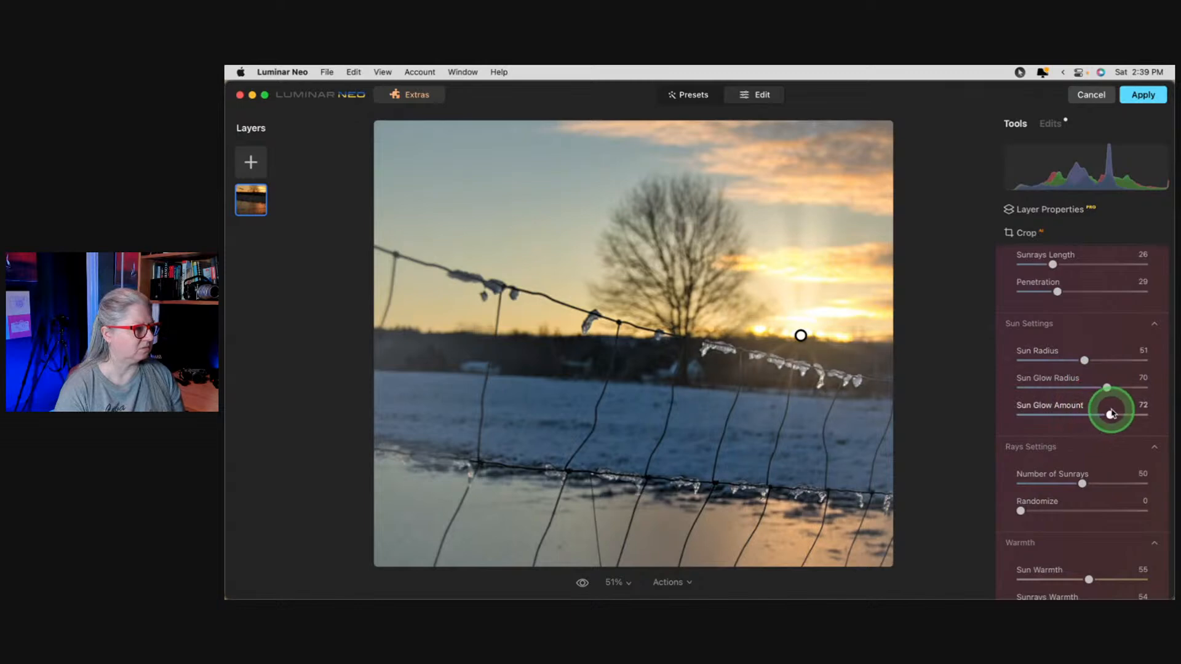
Set the Sunrays Length to 37 and move the sun center to the horizon beside the tree's lower right branches.
scroll(1073, 333, up, 2)
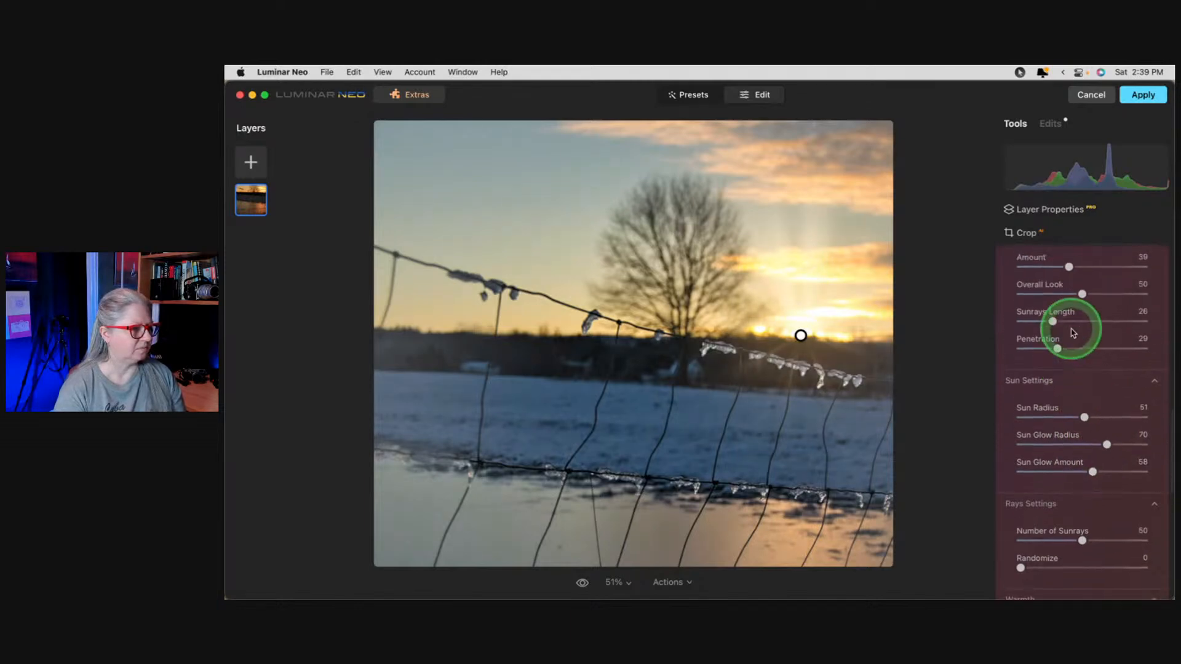
drag(1053, 322, 1068, 323)
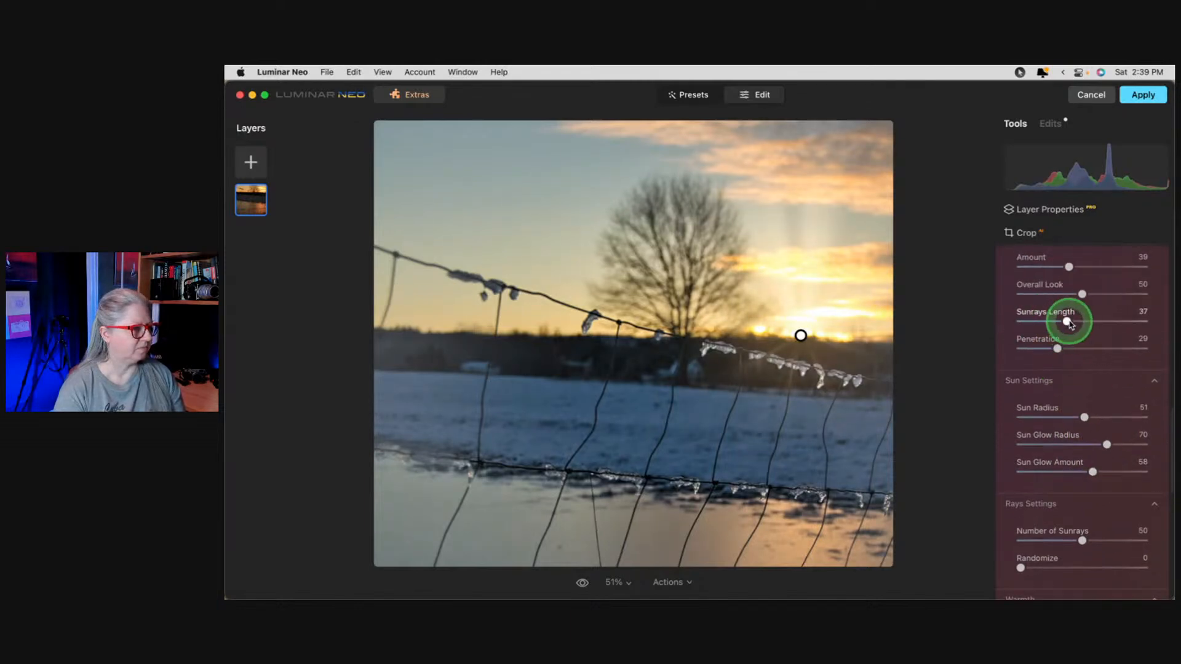
scroll(1069, 277, up, 2)
click(1056, 293)
mouse_move(800, 335)
mouse_down()
mouse_move(832, 346)
mouse_move(796, 341)
mouse_move(807, 351)
mouse_up()
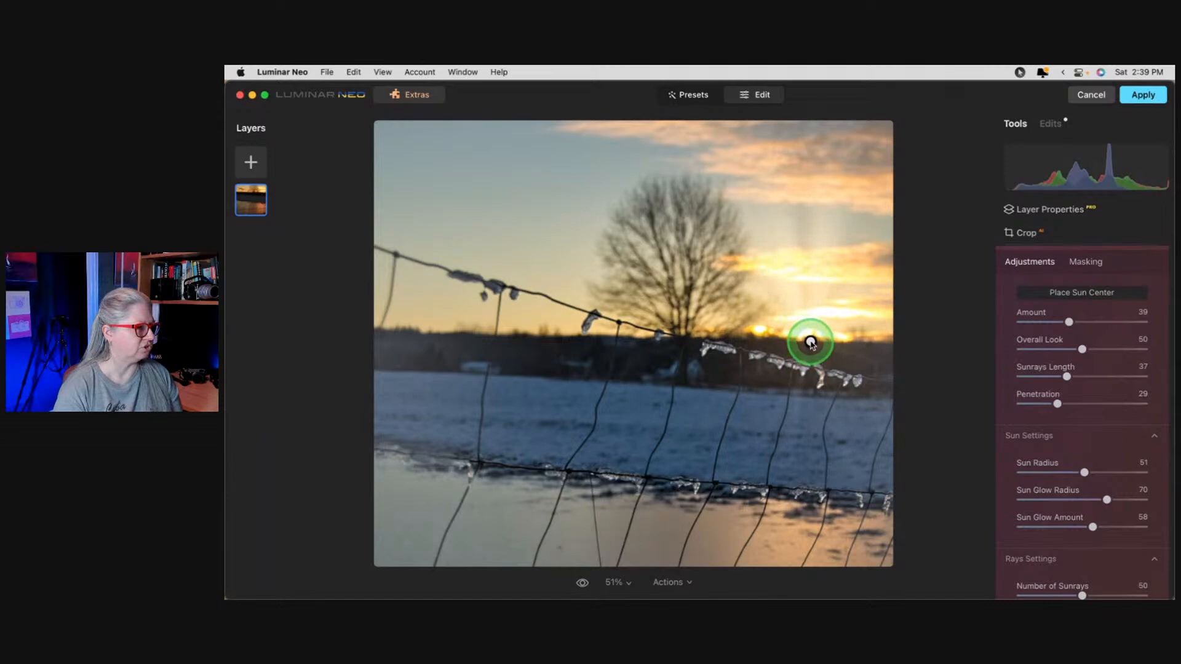
click(1046, 293)
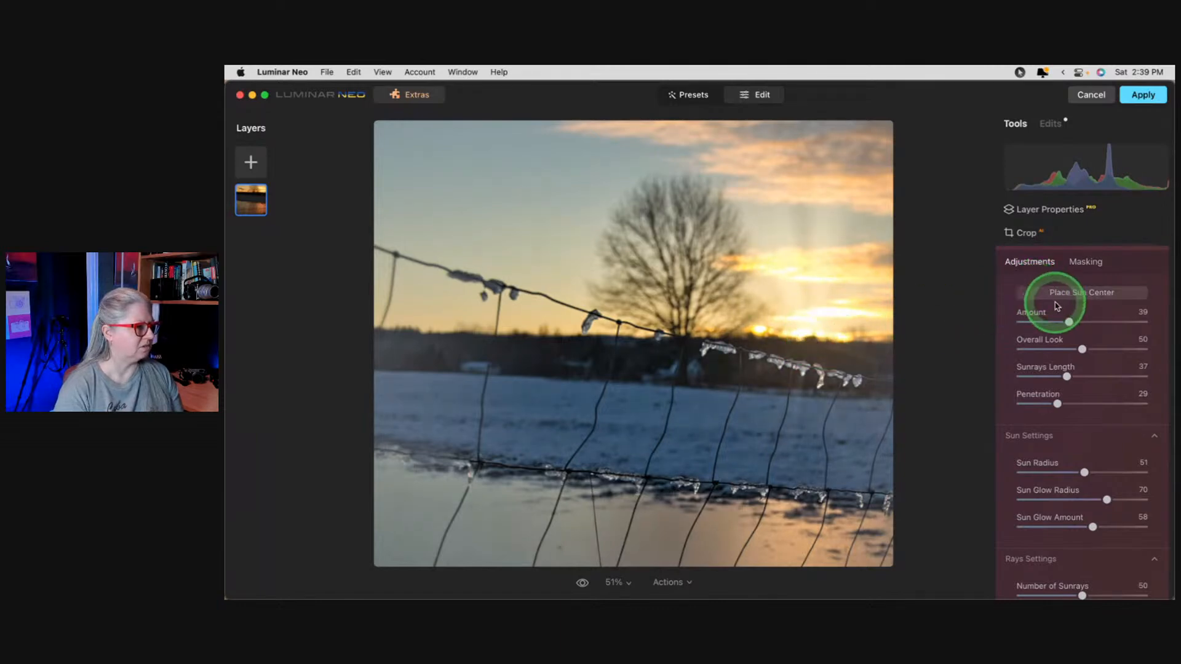
click(1081, 291)
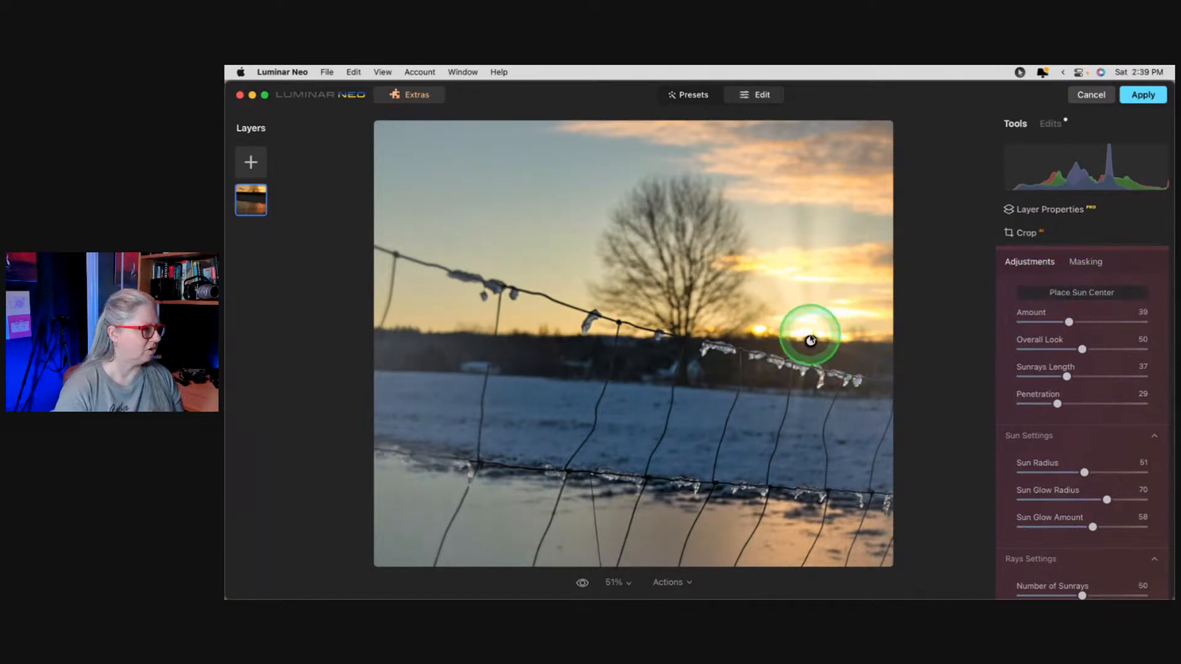
mouse_move(810, 342)
mouse_down()
mouse_move(716, 320)
mouse_move(746, 316)
mouse_up()
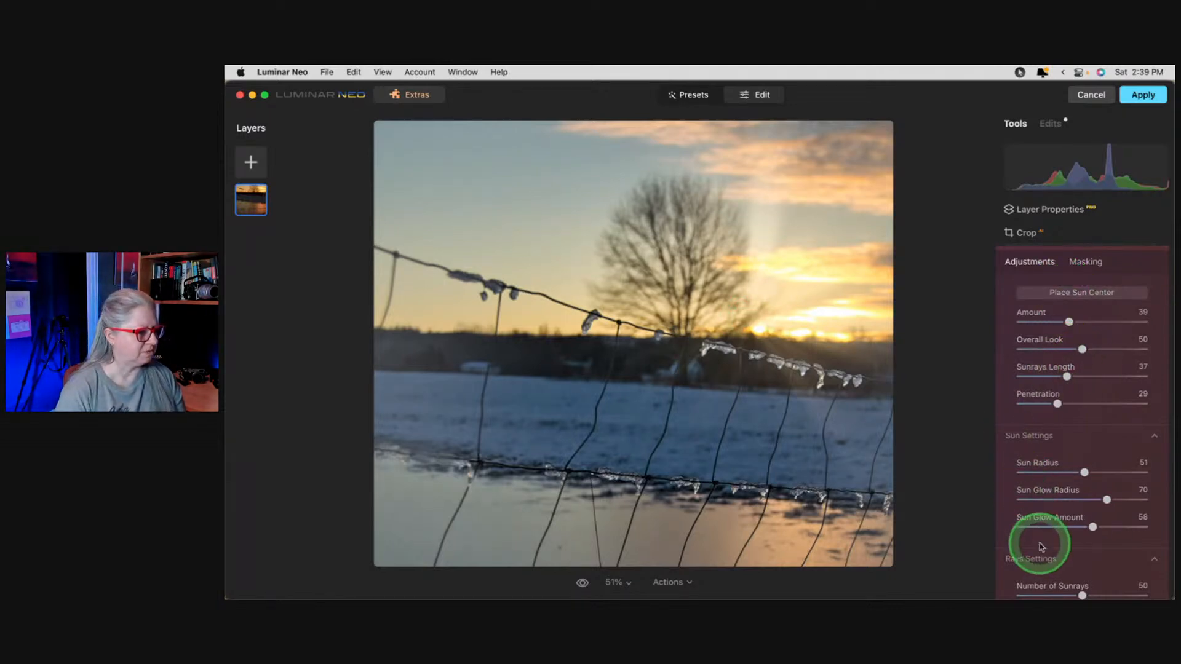
Set Randomize to 11 in the sunrays' rays settings.
scroll(1041, 544, down, 2)
scroll(1041, 545, down, 1)
drag(1023, 501, 1038, 507)
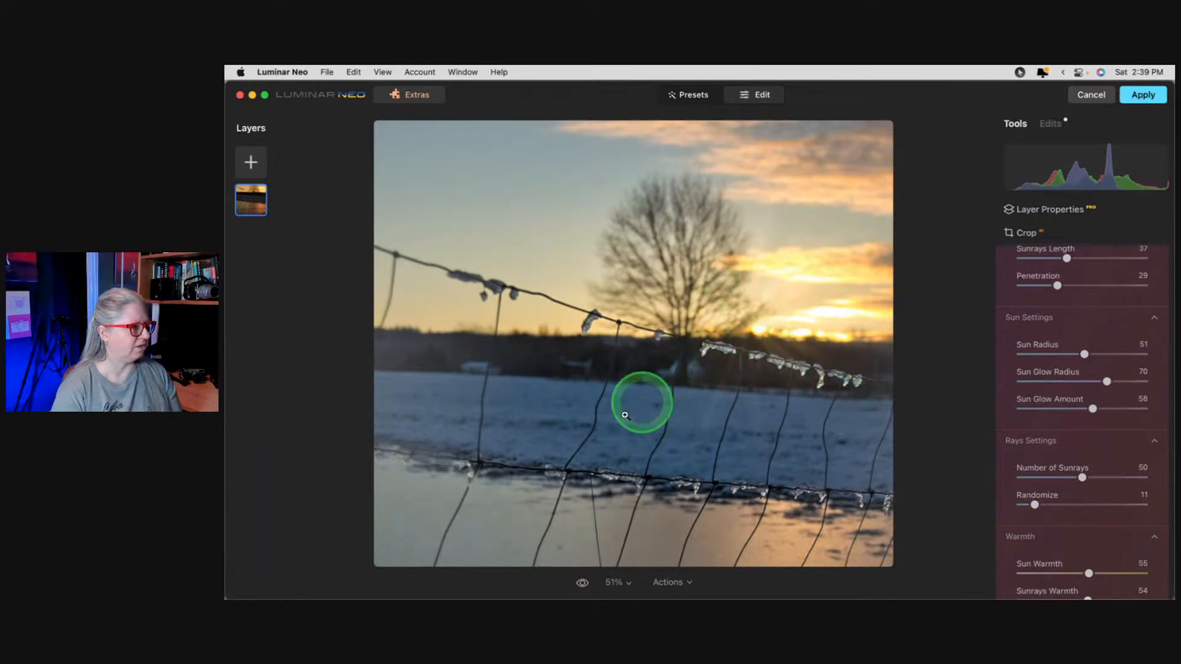
Strengthen the sunrays with Amount at 66 and Overall Look at 68, and lower their Penetration to 26.
scroll(1035, 357, up, 1)
scroll(1049, 320, up, 5)
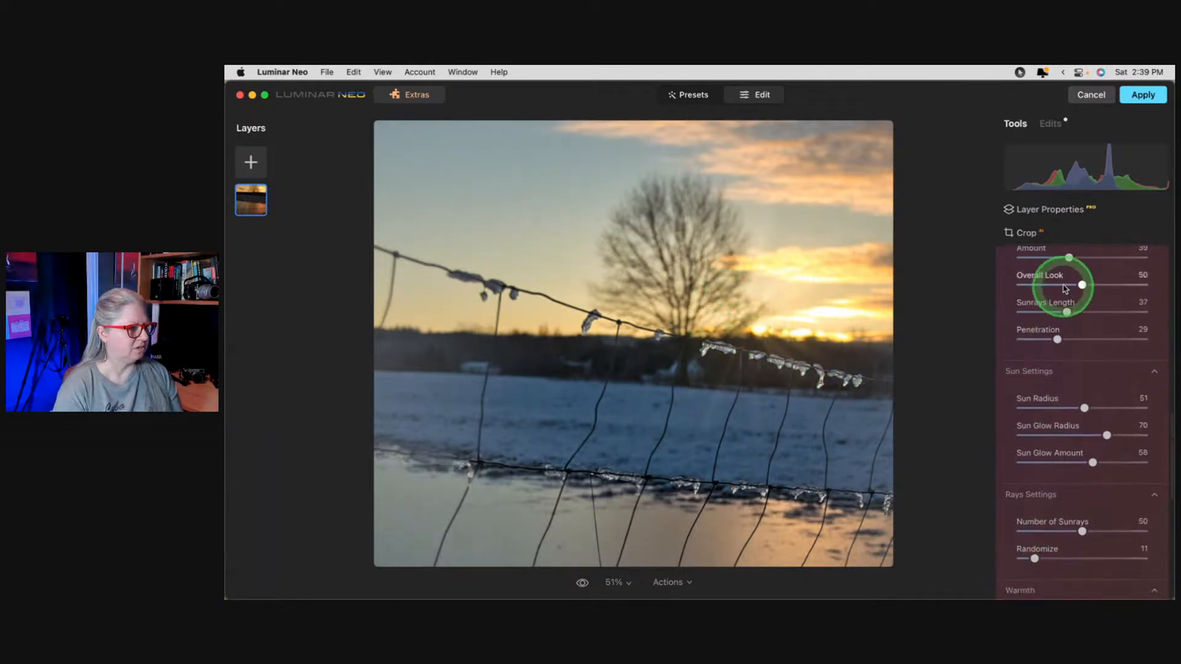
drag(1092, 291, 1108, 318)
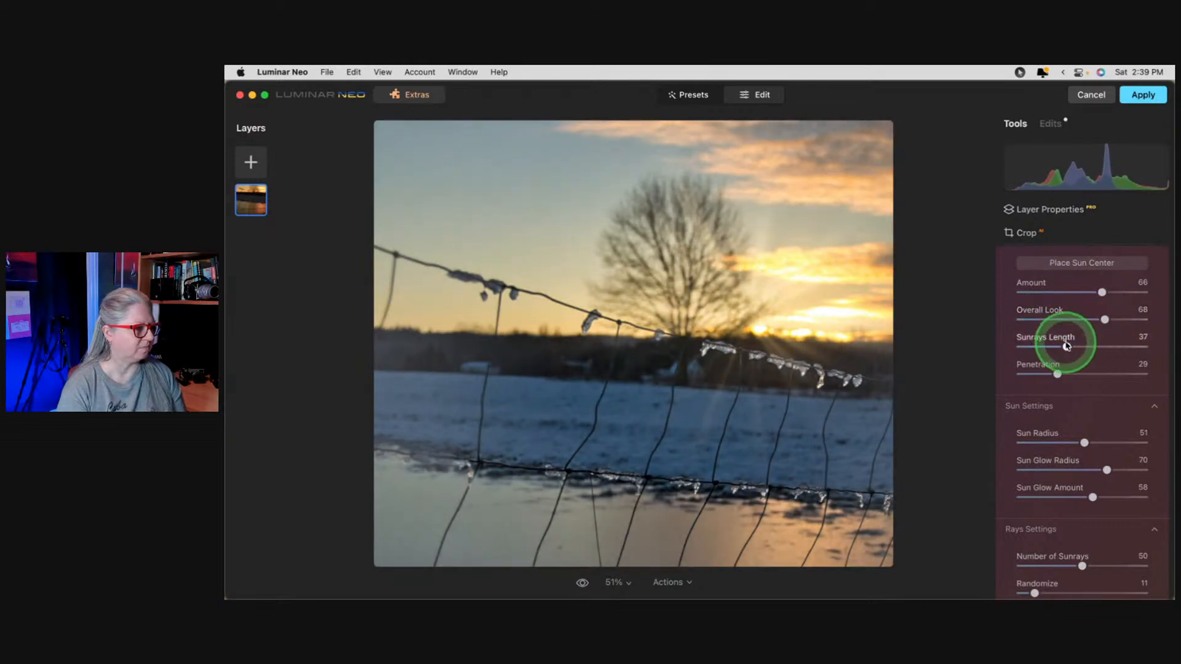
mouse_move(1058, 373)
mouse_down()
mouse_move(1067, 373)
mouse_move(1051, 373)
mouse_up()
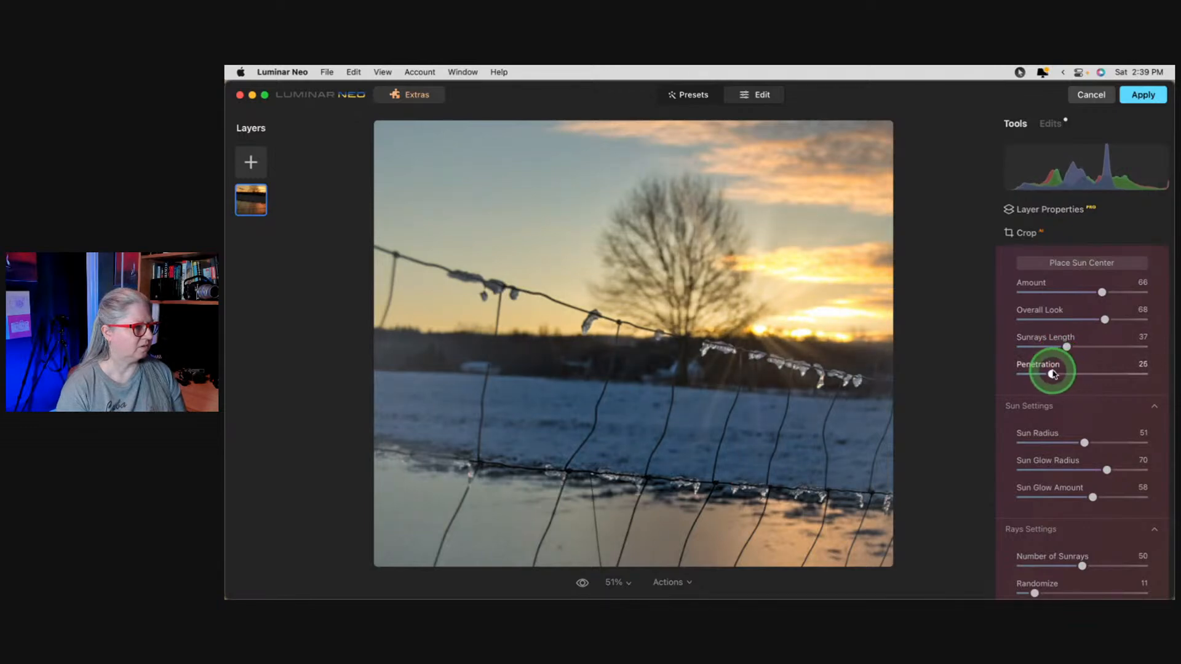
Compare the photo with and without the Sunrays effect.
scroll(1053, 374, up, 3)
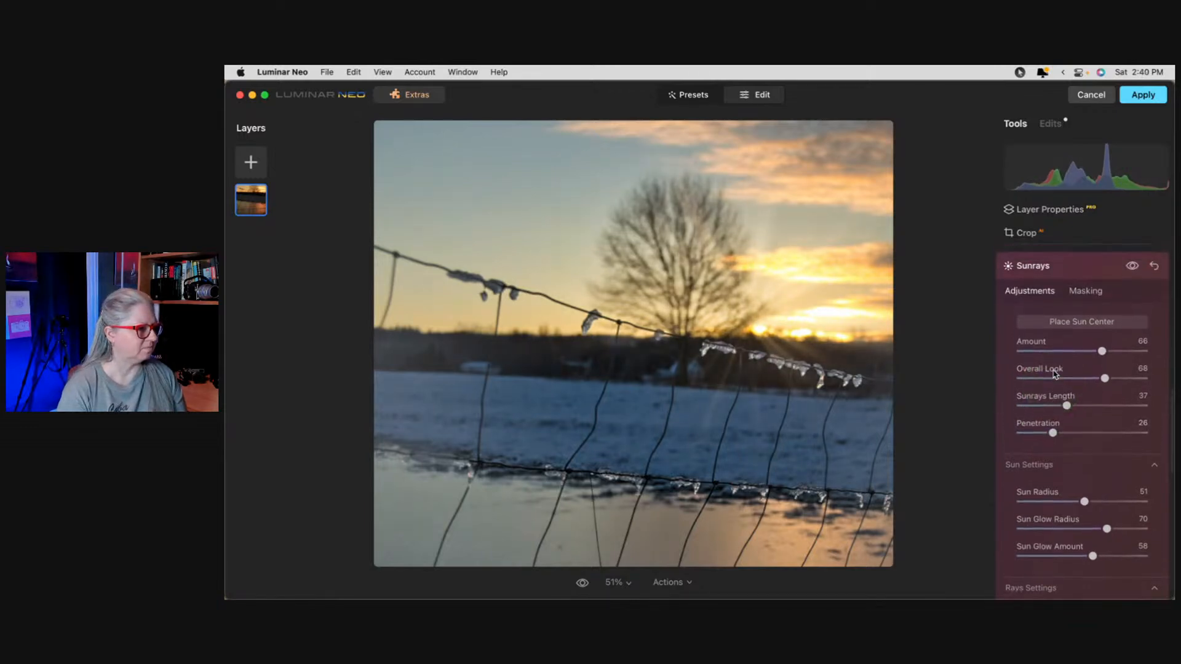
click(1133, 266)
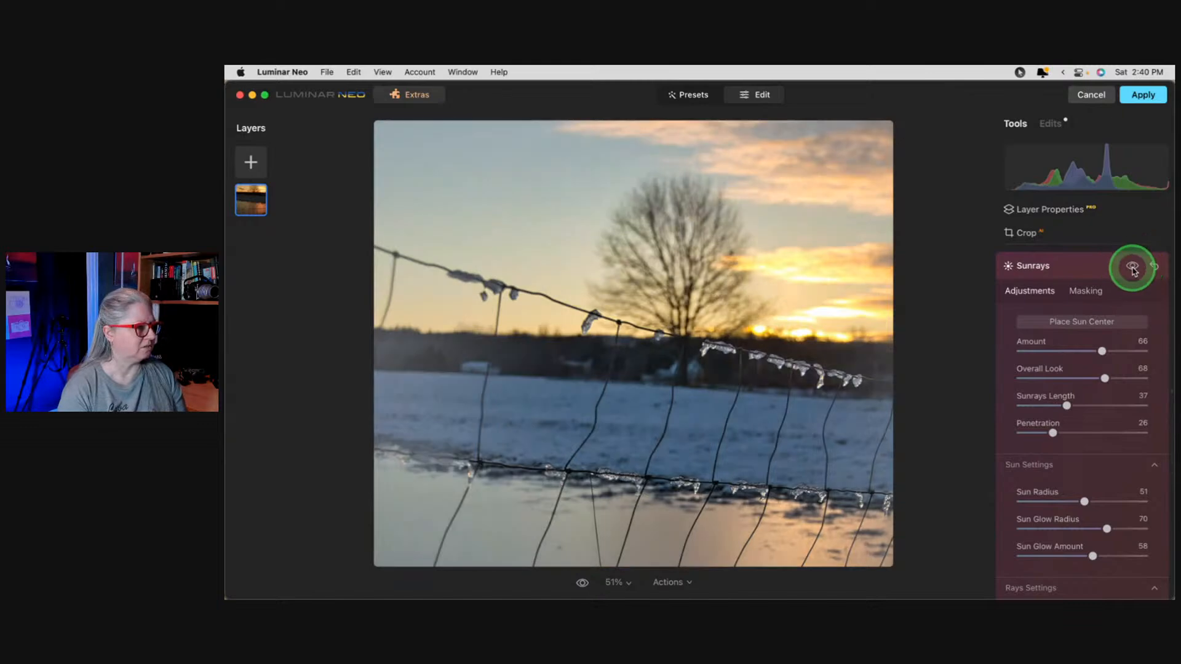
click(1133, 267)
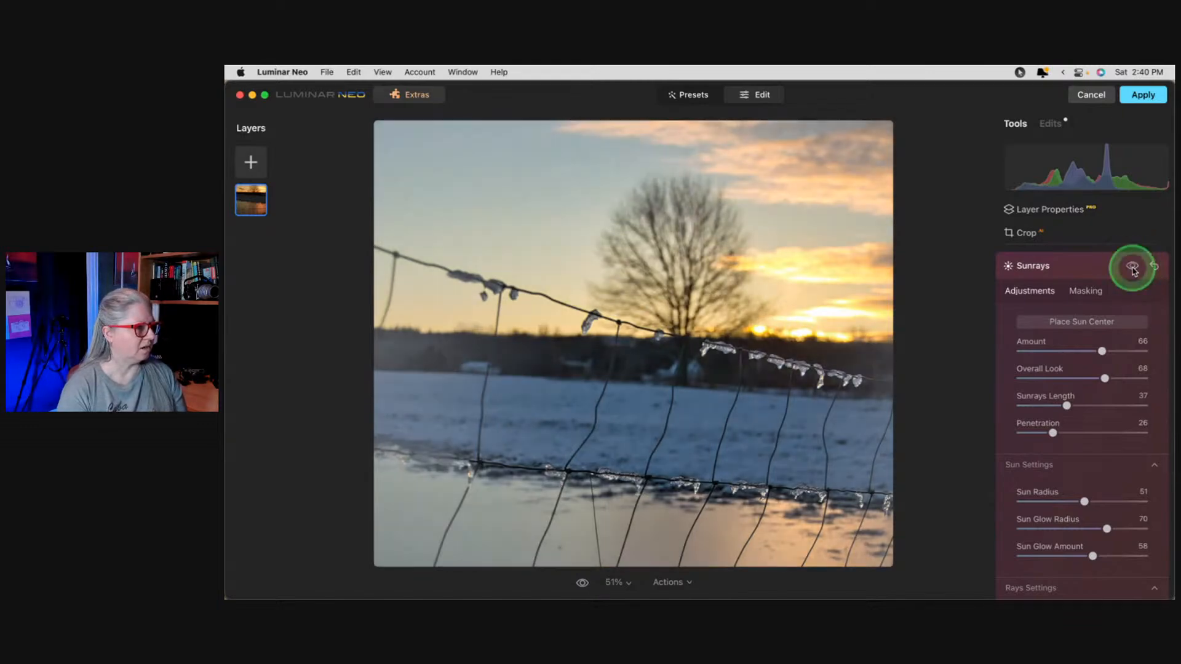
Mask the Sunrays with a tilted linear gradient covering the horizon and foreground, and close the Sunrays settings.
click(1086, 290)
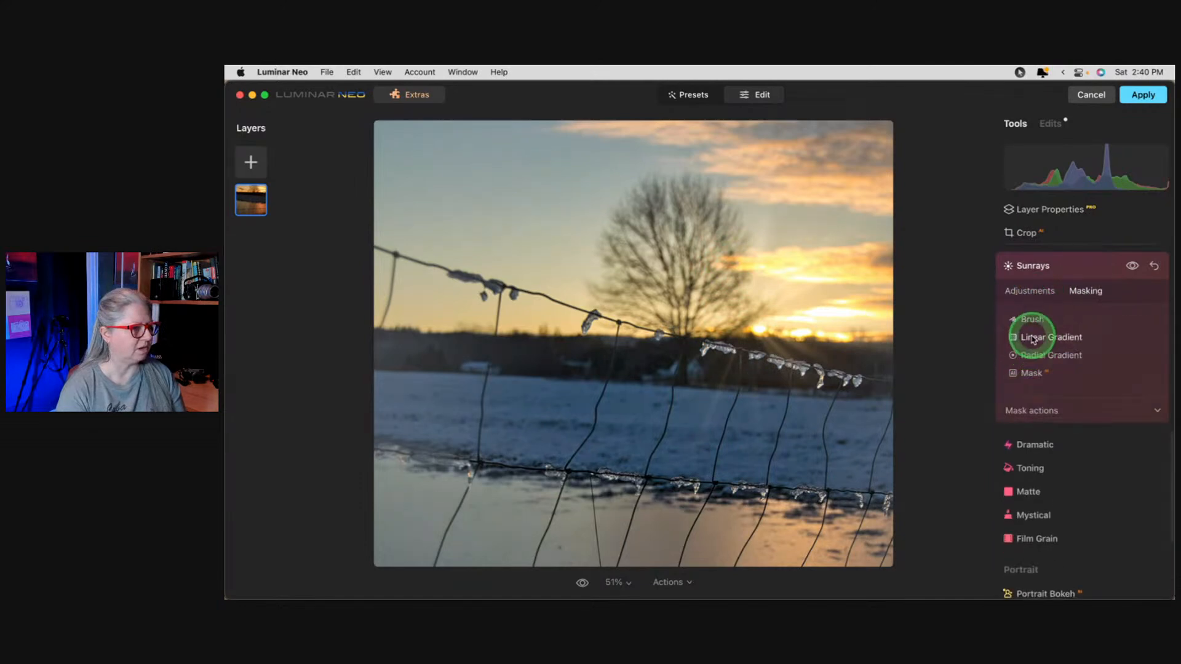
click(1033, 338)
drag(746, 250, 759, 298)
drag(870, 298, 614, 298)
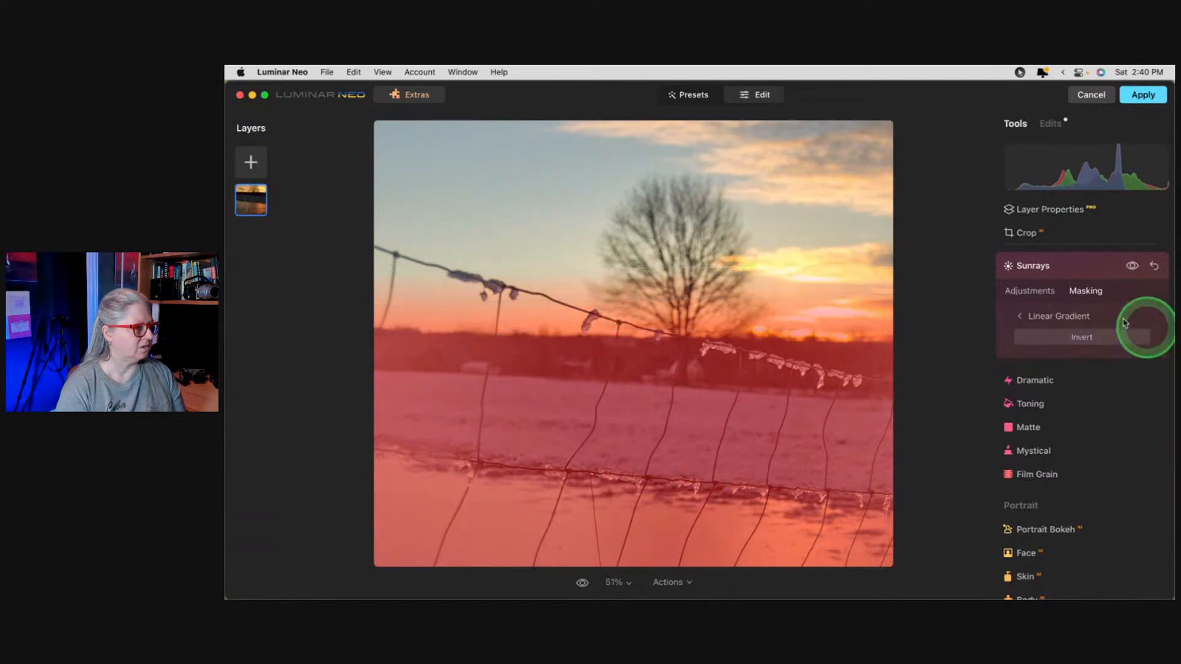
click(1025, 293)
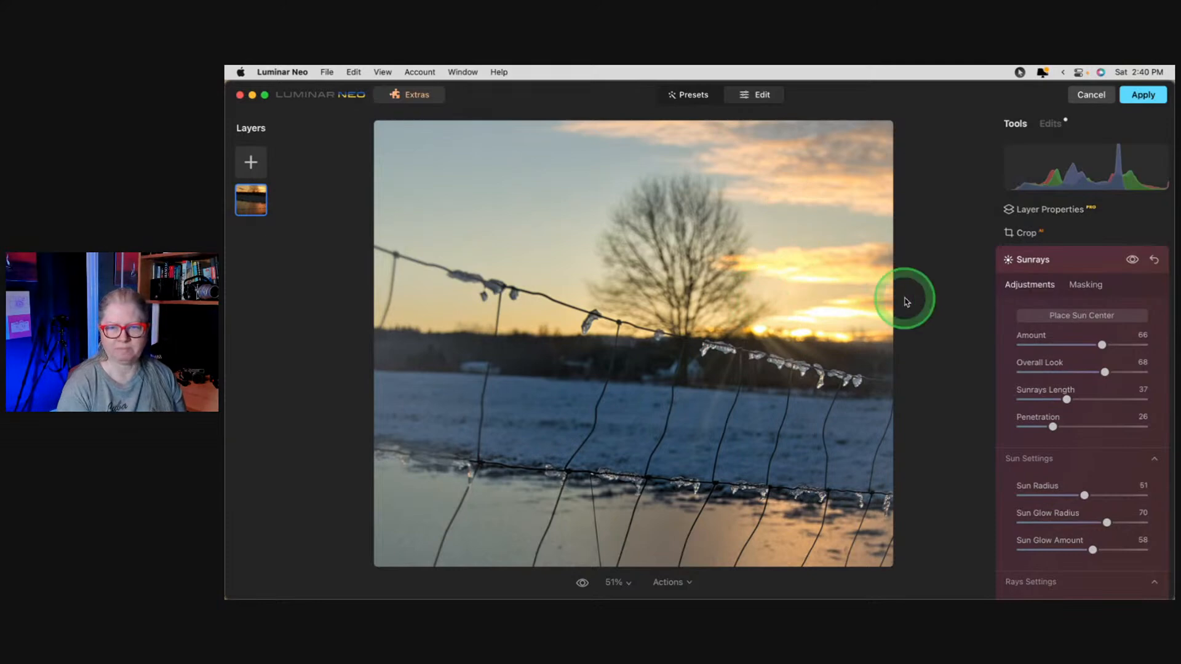
click(1086, 266)
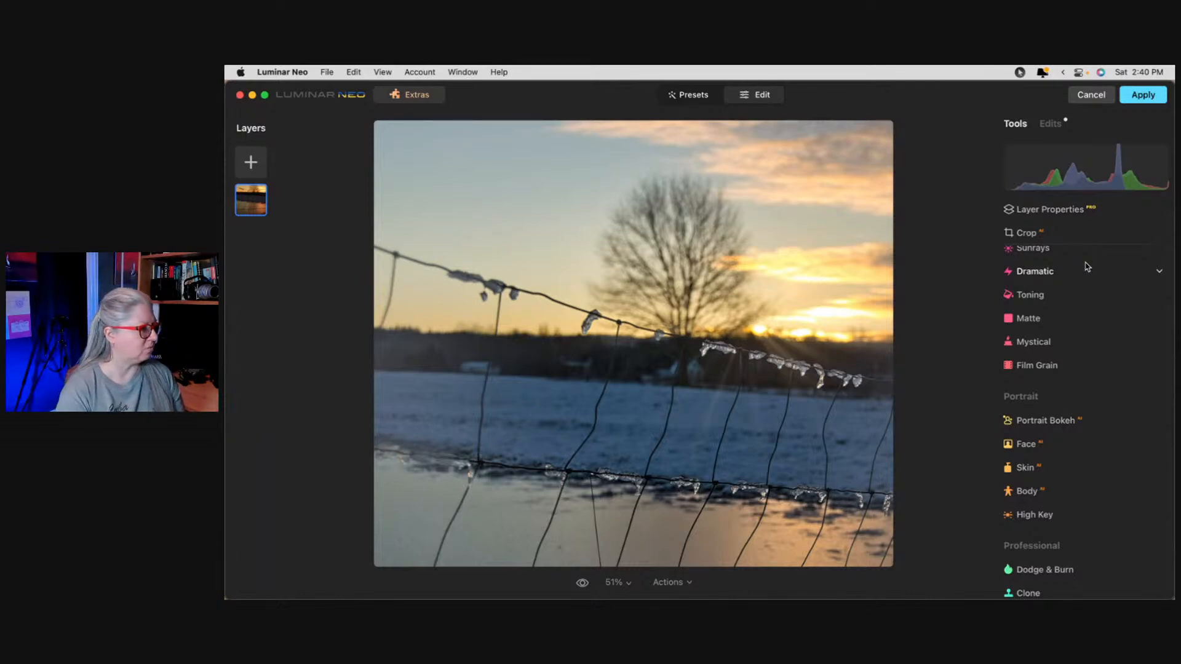
Reopen the applied Vignette edit and darken its Amount to -32.
click(1050, 124)
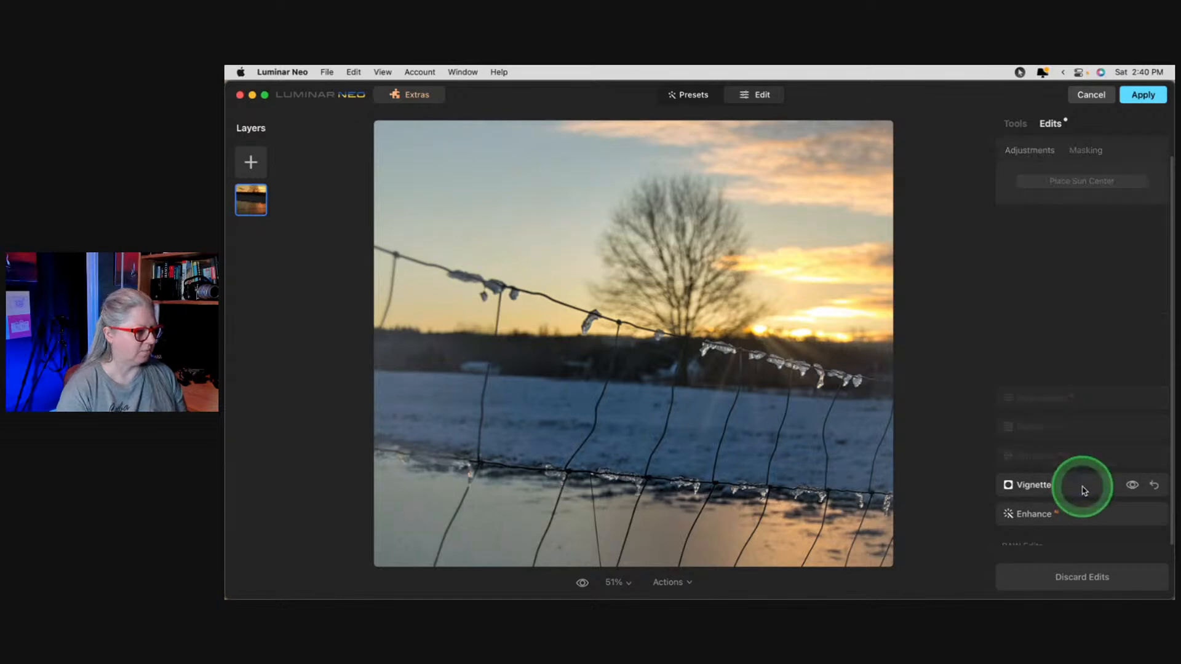
click(1081, 489)
drag(1117, 326, 1072, 329)
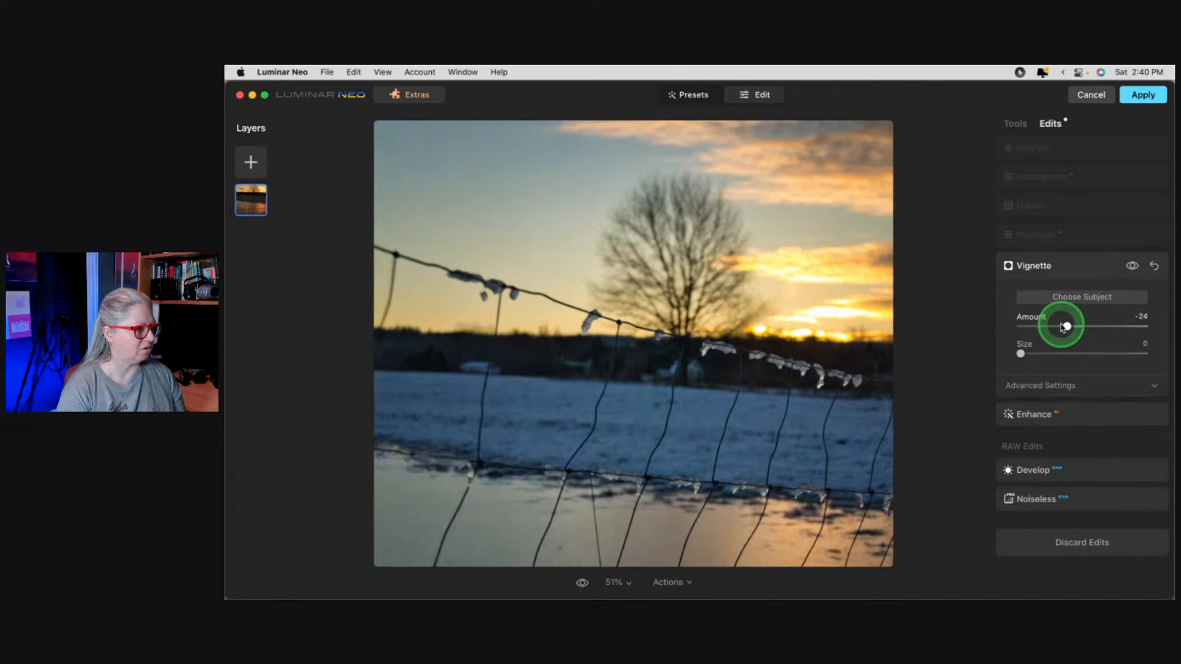
drag(1067, 327, 1062, 326)
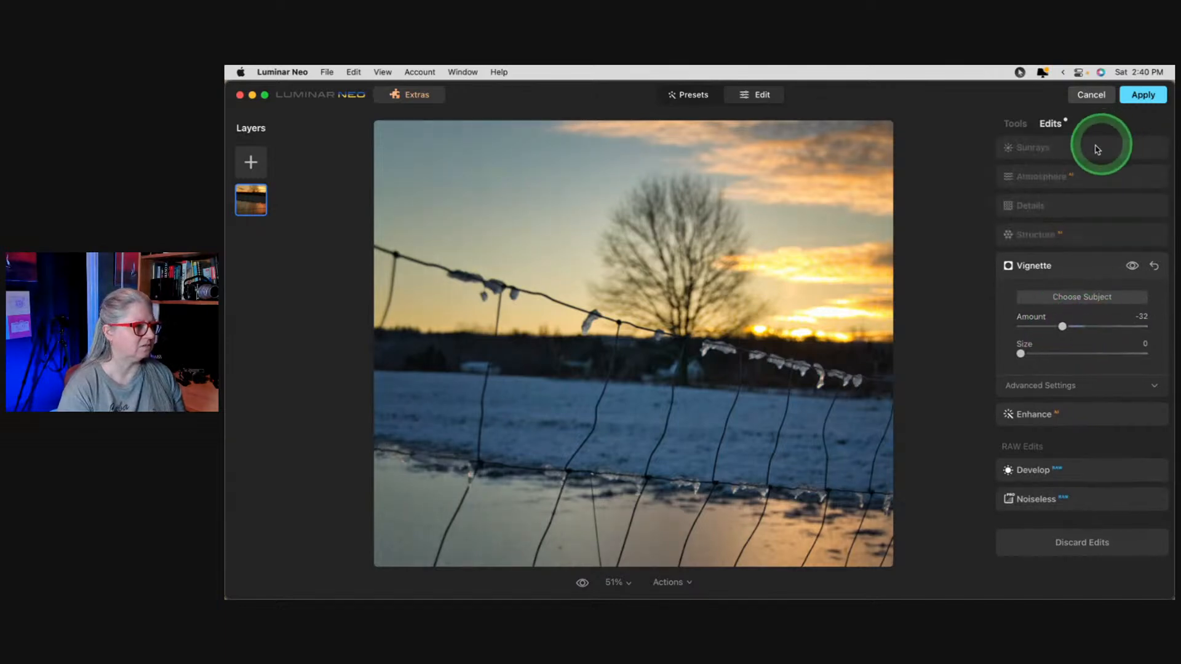
Reopen the applied Sunrays edit and set Amount to 76, Overall Look to 63 and Penetration to 36.
click(1085, 176)
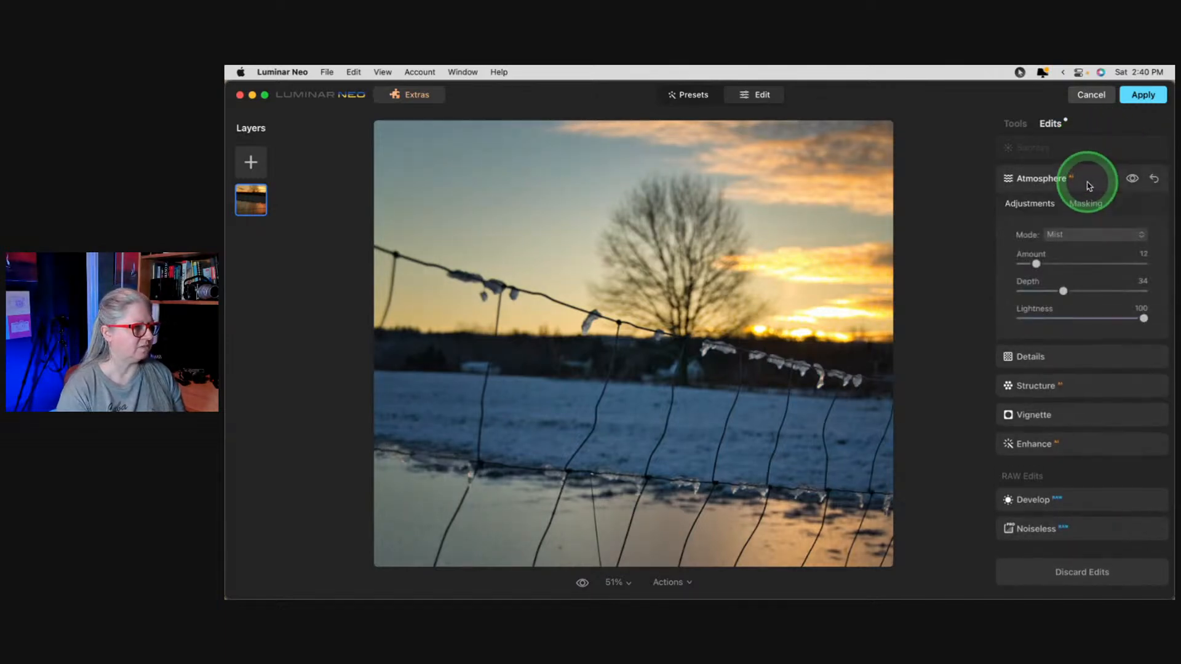
click(1076, 149)
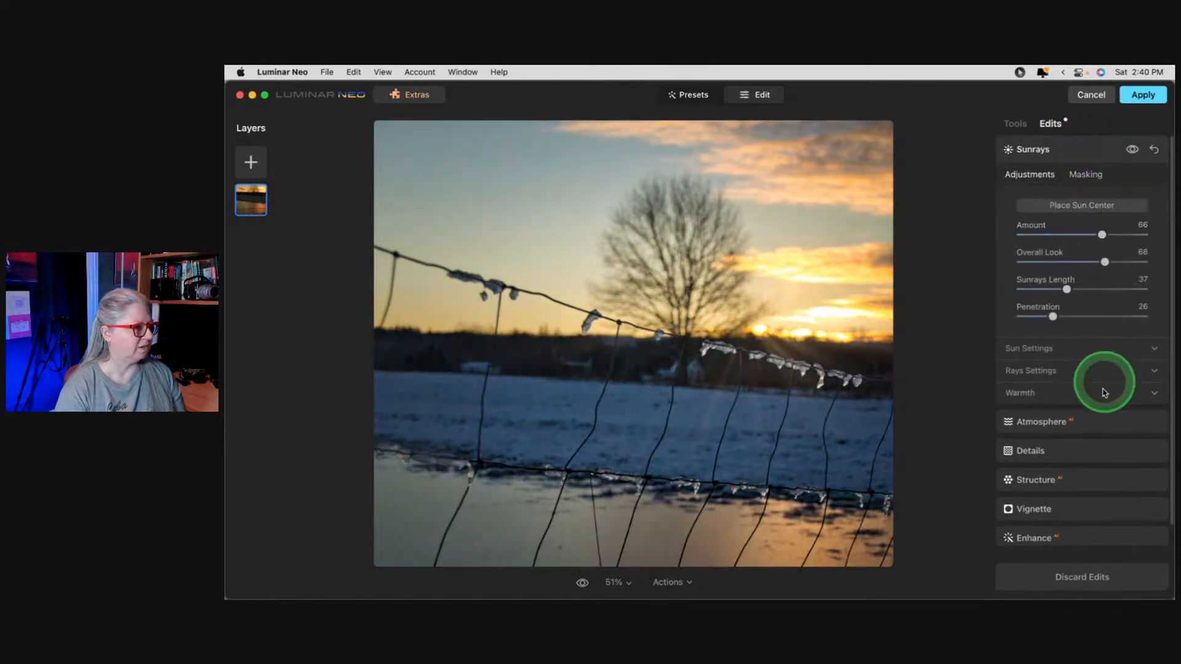
drag(1105, 262, 1116, 233)
mouse_move(1052, 316)
mouse_down()
mouse_move(1106, 316)
mouse_move(1071, 314)
mouse_up()
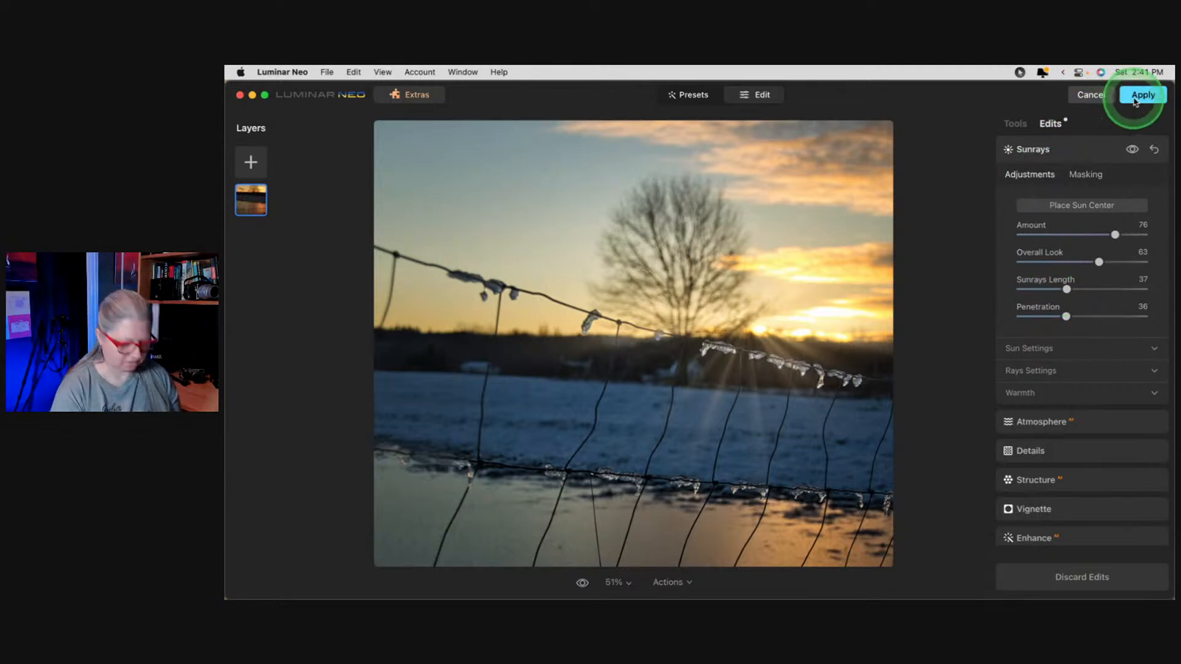
Try a tight horizontal crop around the iced wire and the sun, cutting away the upper sky, left side and water.
click(1014, 124)
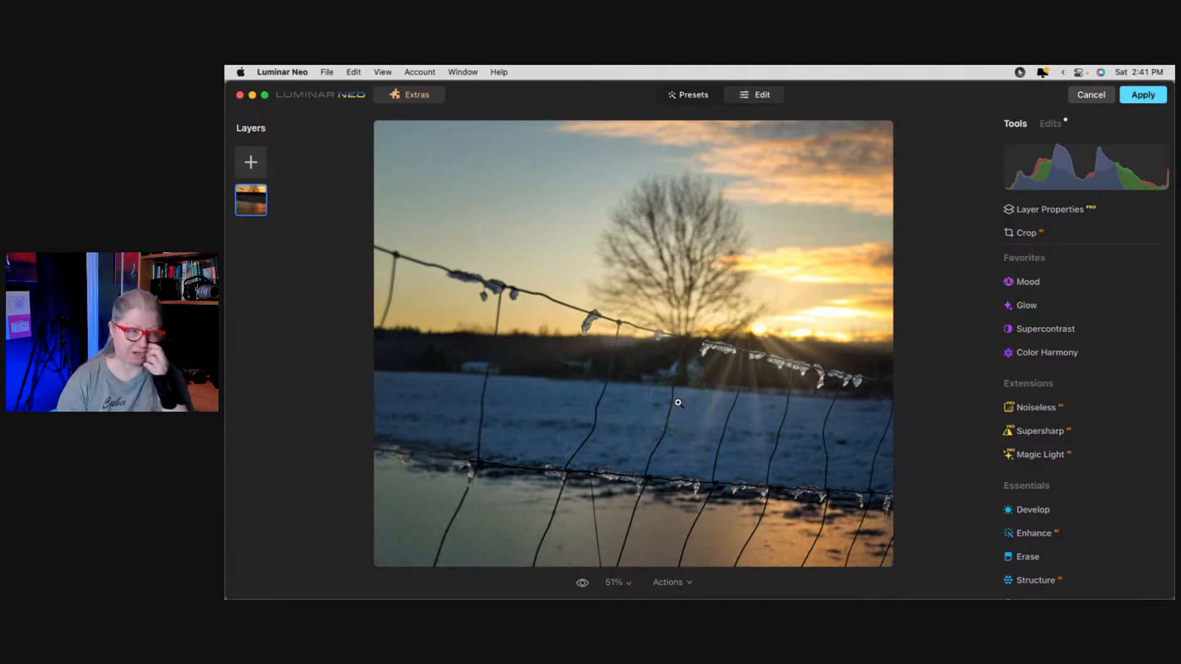
key(c)
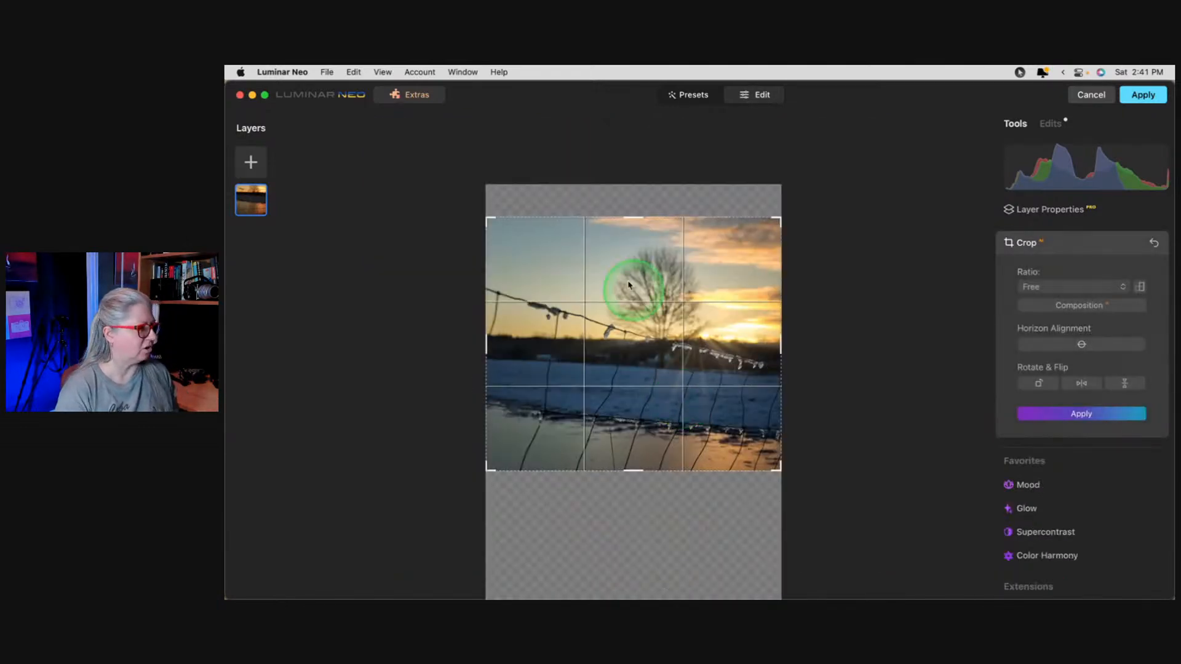
drag(631, 219, 624, 305)
drag(633, 451, 633, 382)
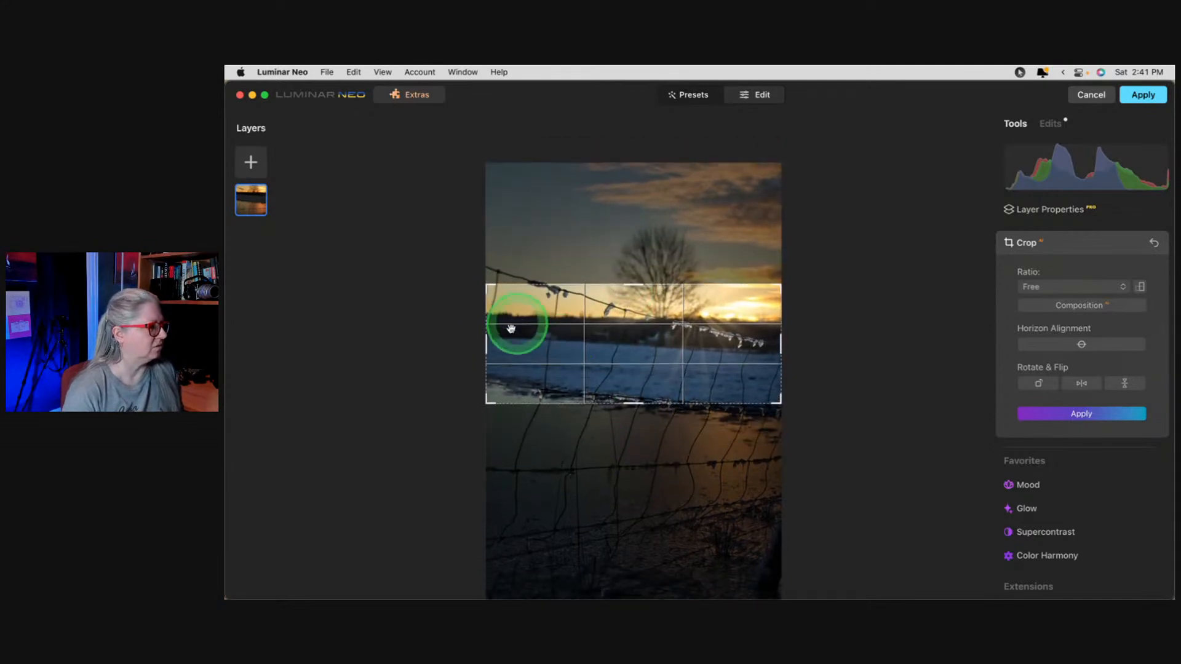
drag(485, 345, 578, 340)
drag(621, 403, 621, 388)
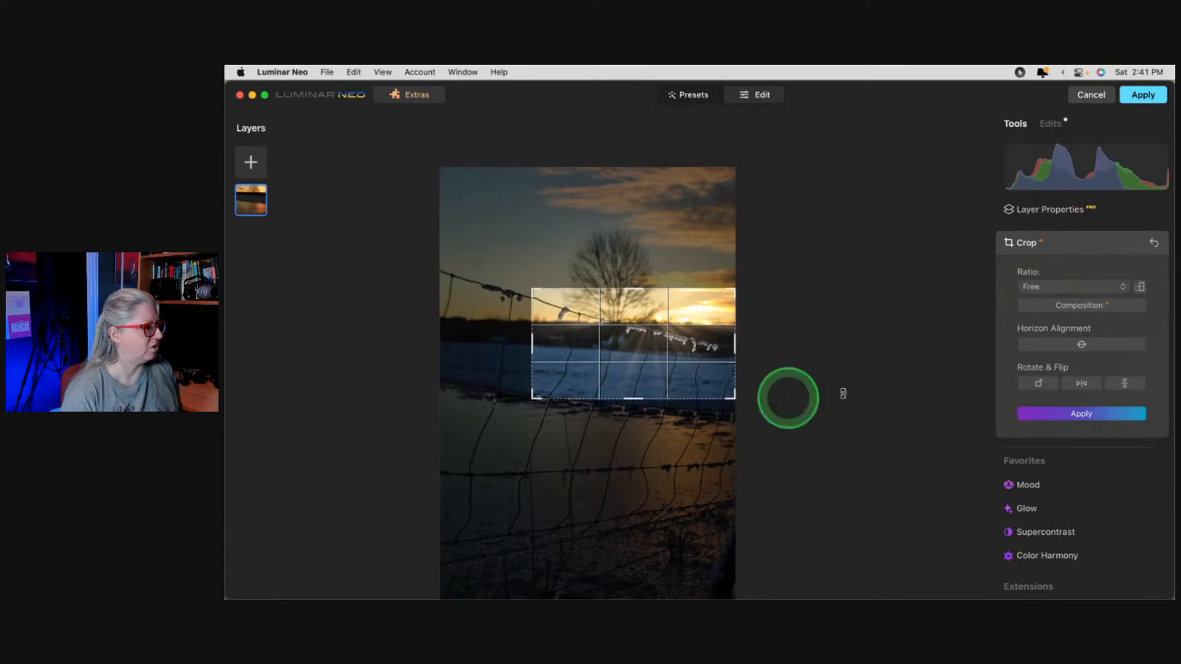
click(901, 358)
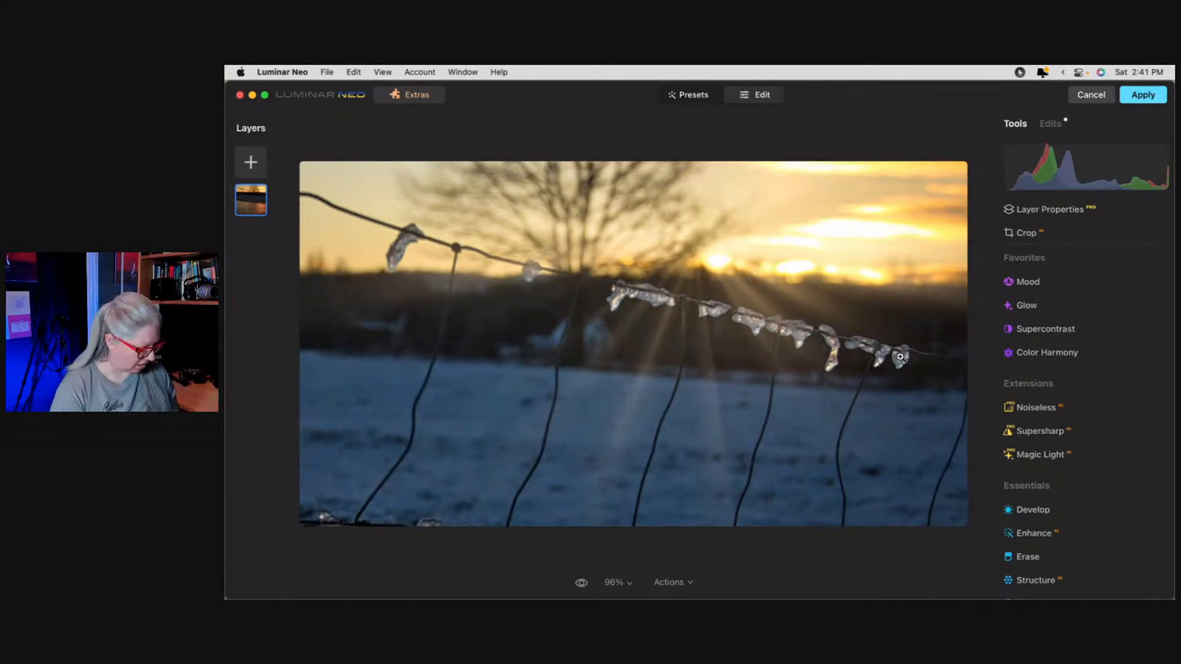
Enlarge the crop downward to include the lower wire and water, and extend it to the left and slightly upward.
key(c)
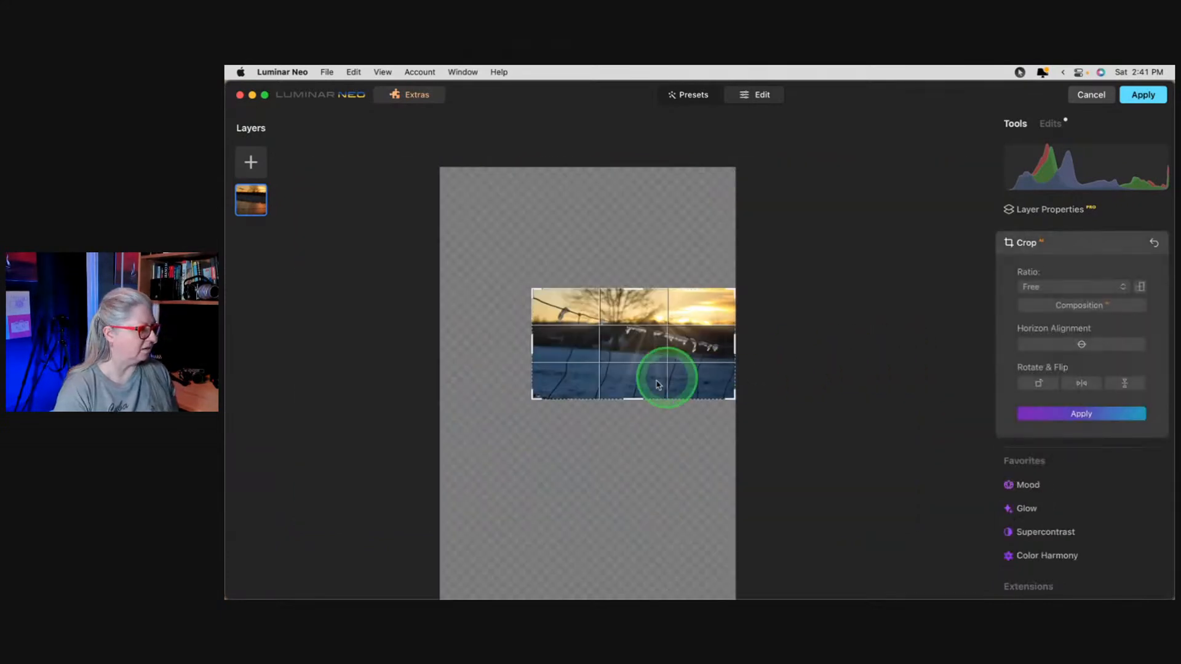
drag(636, 399, 633, 455)
drag(534, 335, 485, 330)
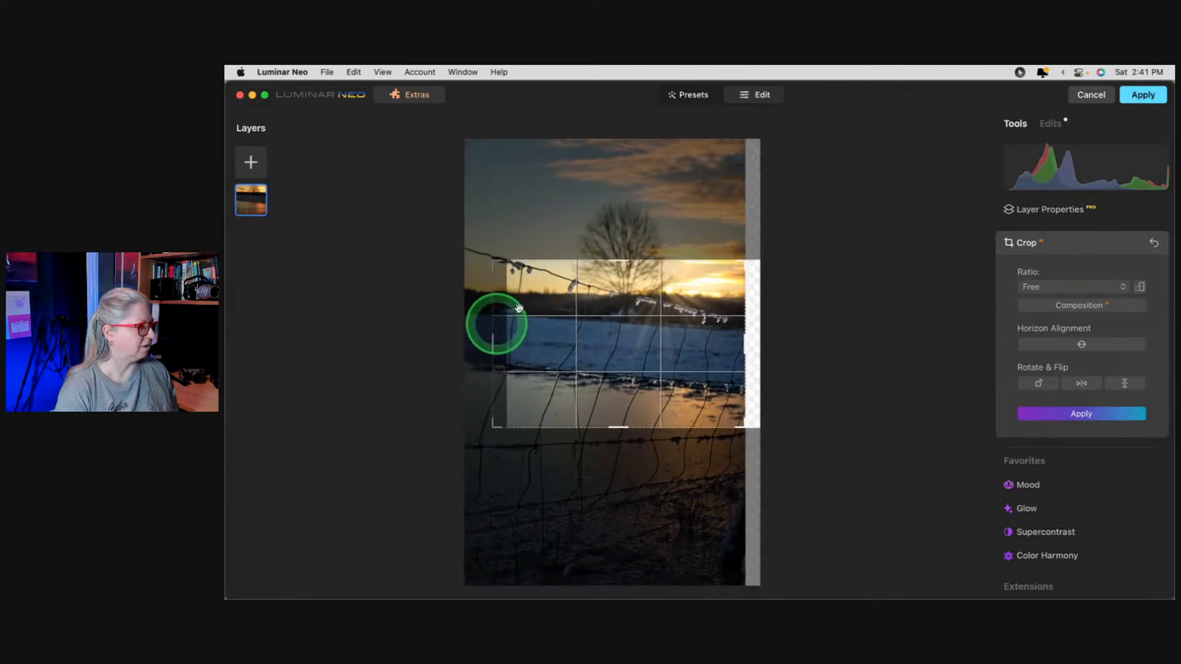
drag(632, 265, 636, 236)
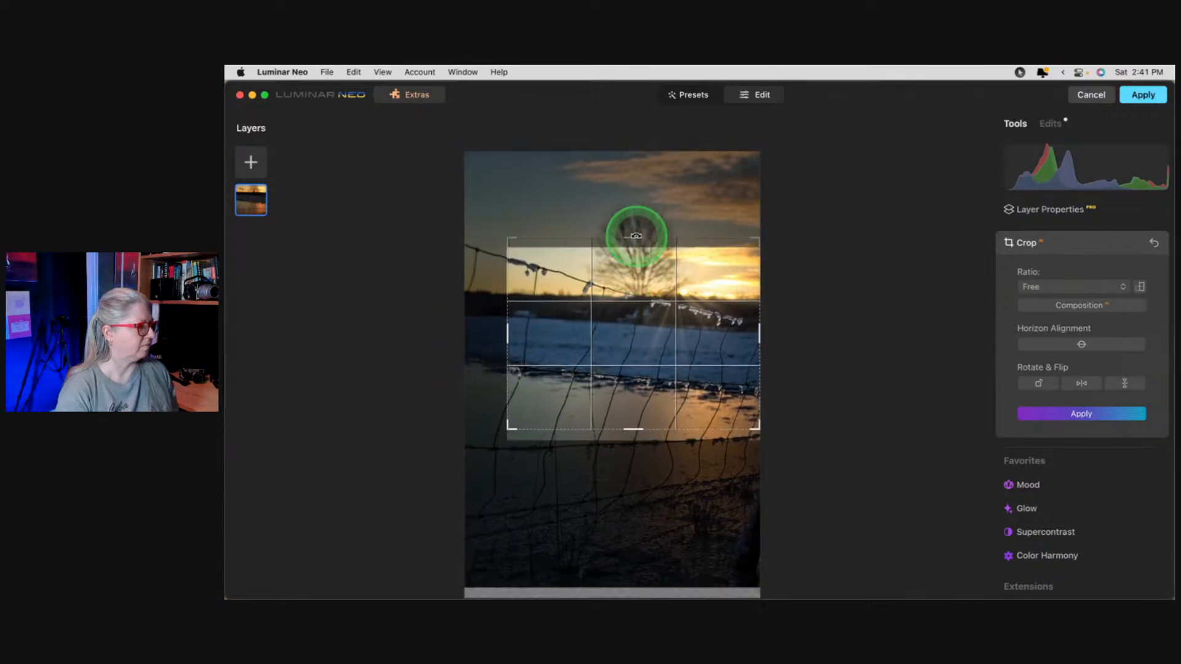
double_click(539, 271)
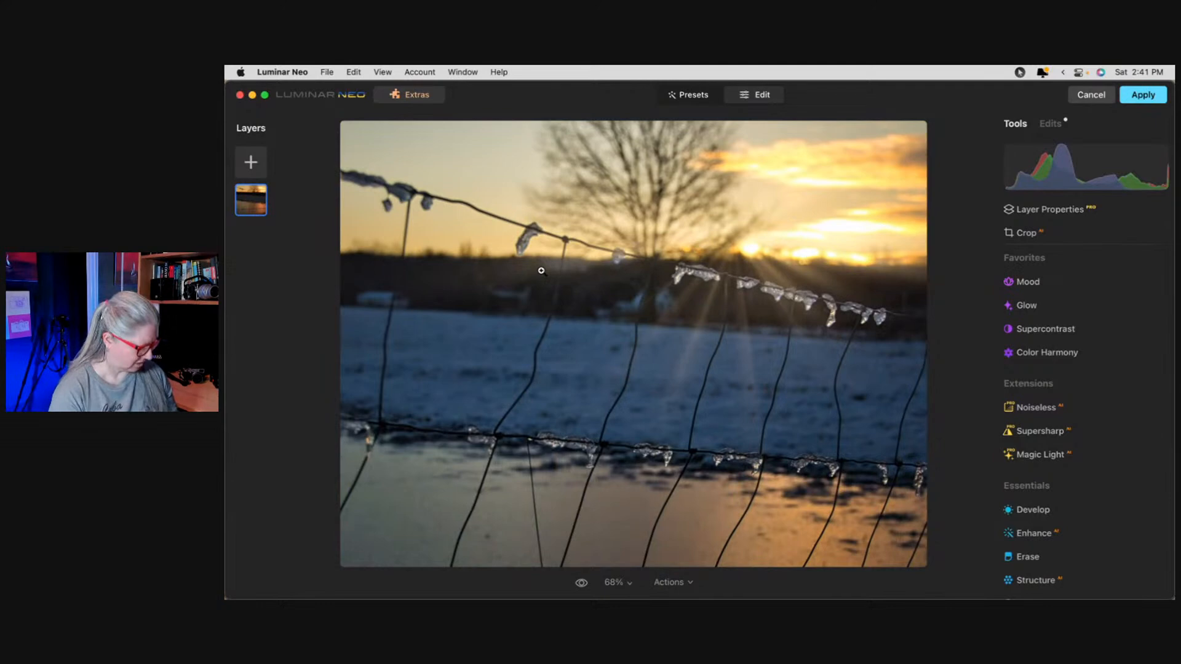
Extend the crop upward to include the whole tree and outward to the photo's full width, and apply it.
key(c)
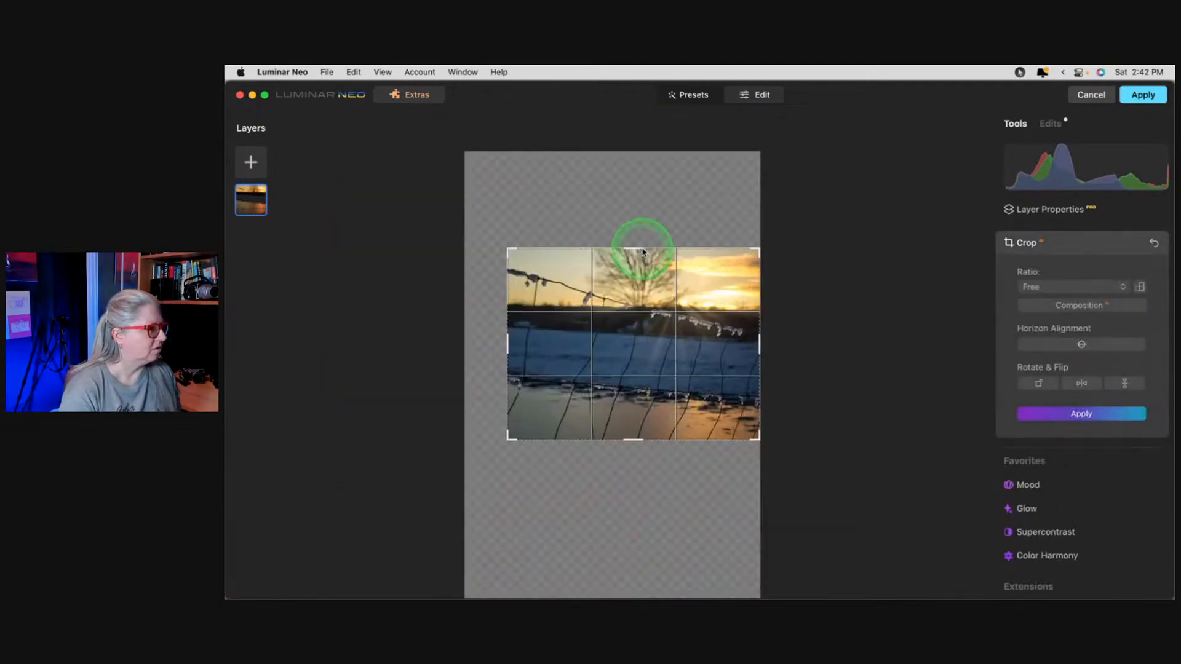
drag(636, 250, 625, 206)
drag(514, 349, 452, 338)
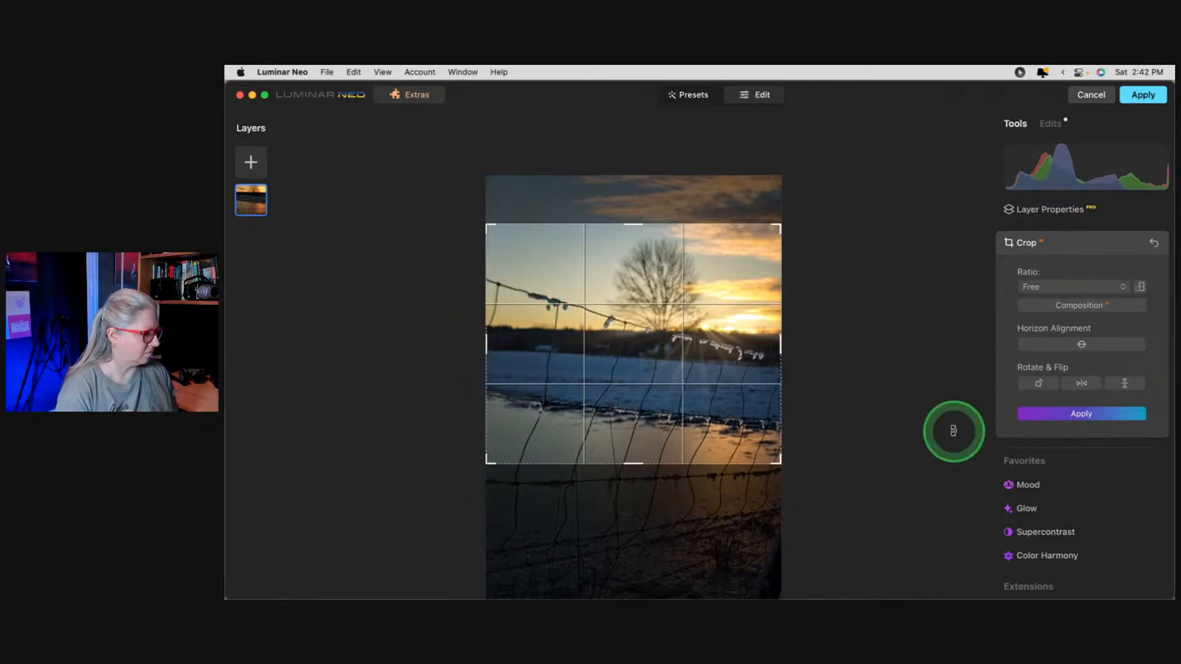
key(Return)
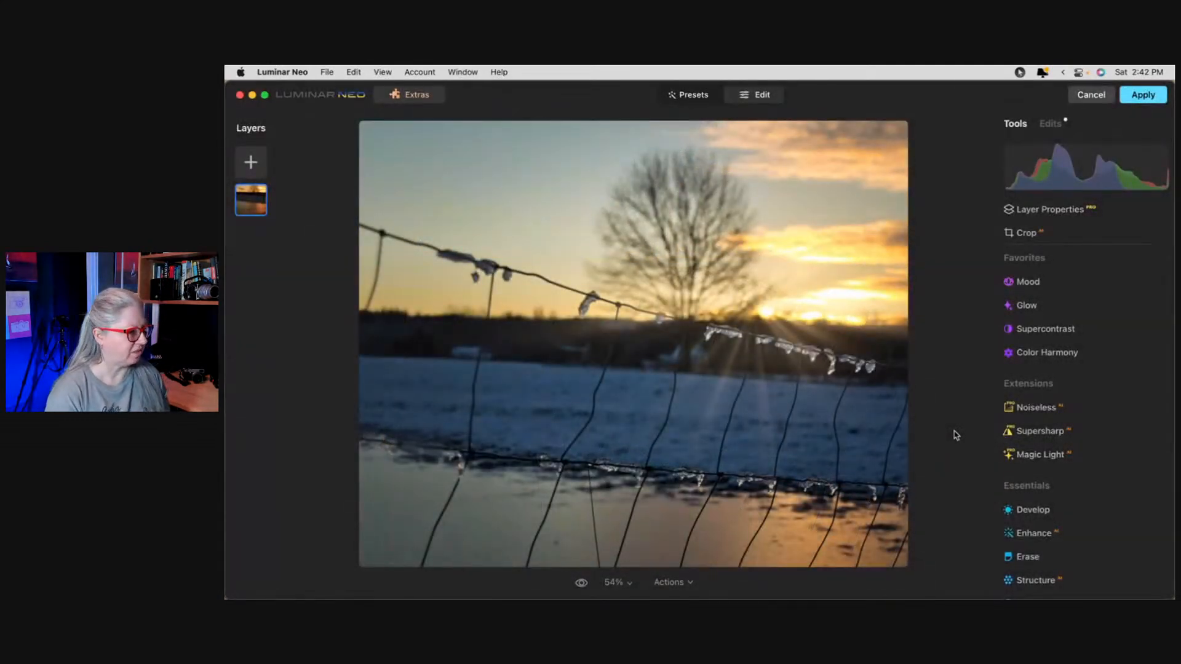
Reopen the crop of the fence photo, extend it downward to include the lowest fence wire, and apply it.
key(c)
drag(671, 464, 627, 497)
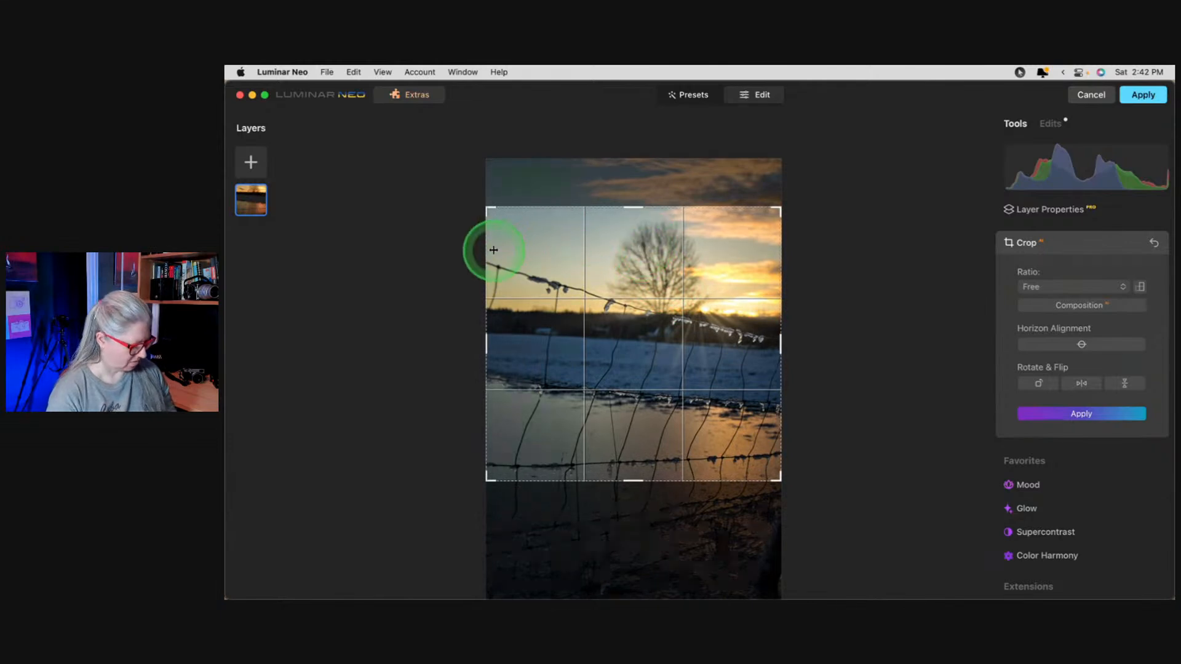
key(Return)
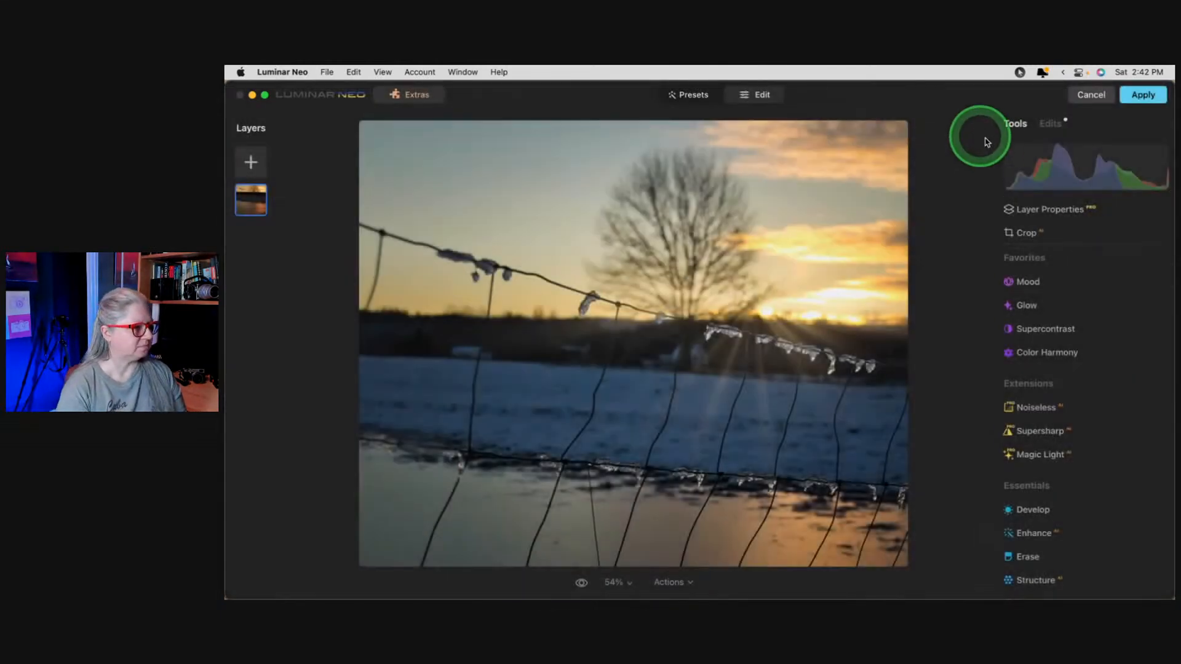
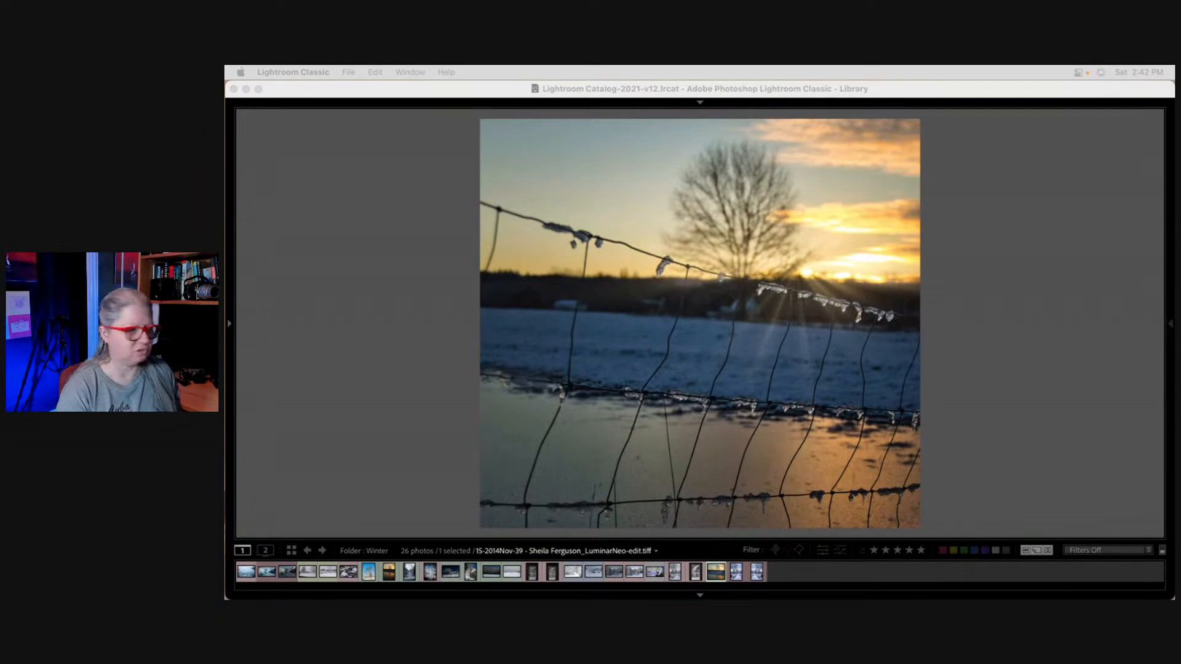
Switch to the Library grid in Lightroom Classic and place the edited fence photo directly after its original.
click(1041, 352)
key(g)
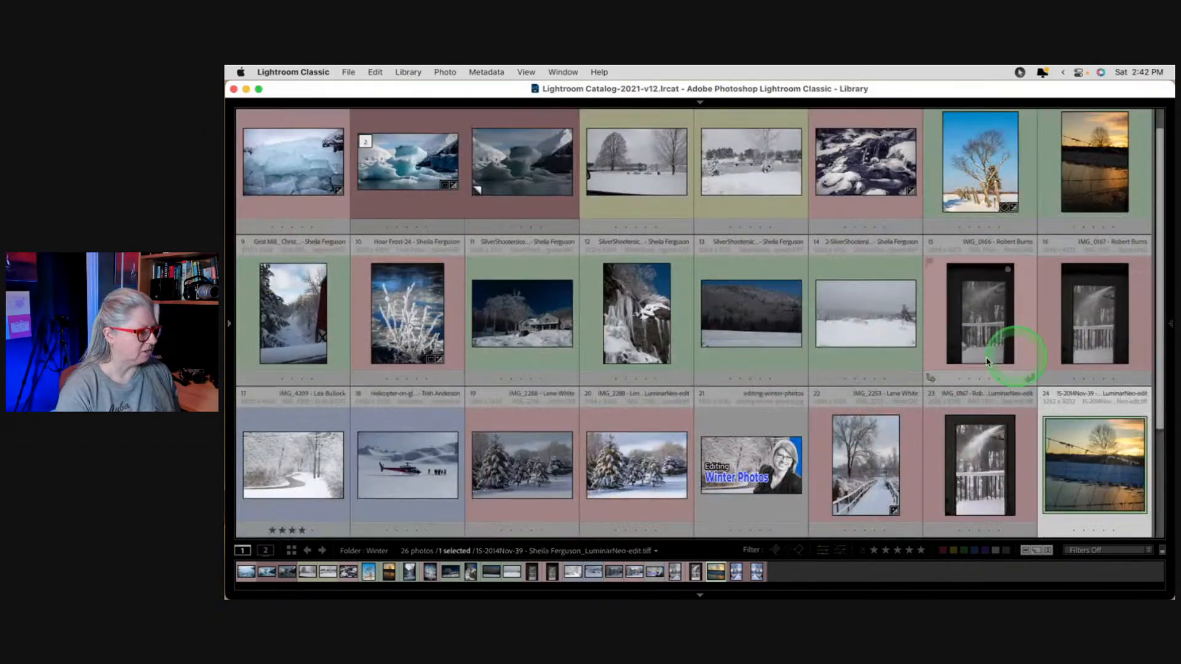
scroll(917, 388, down, 3)
scroll(921, 382, up, 4)
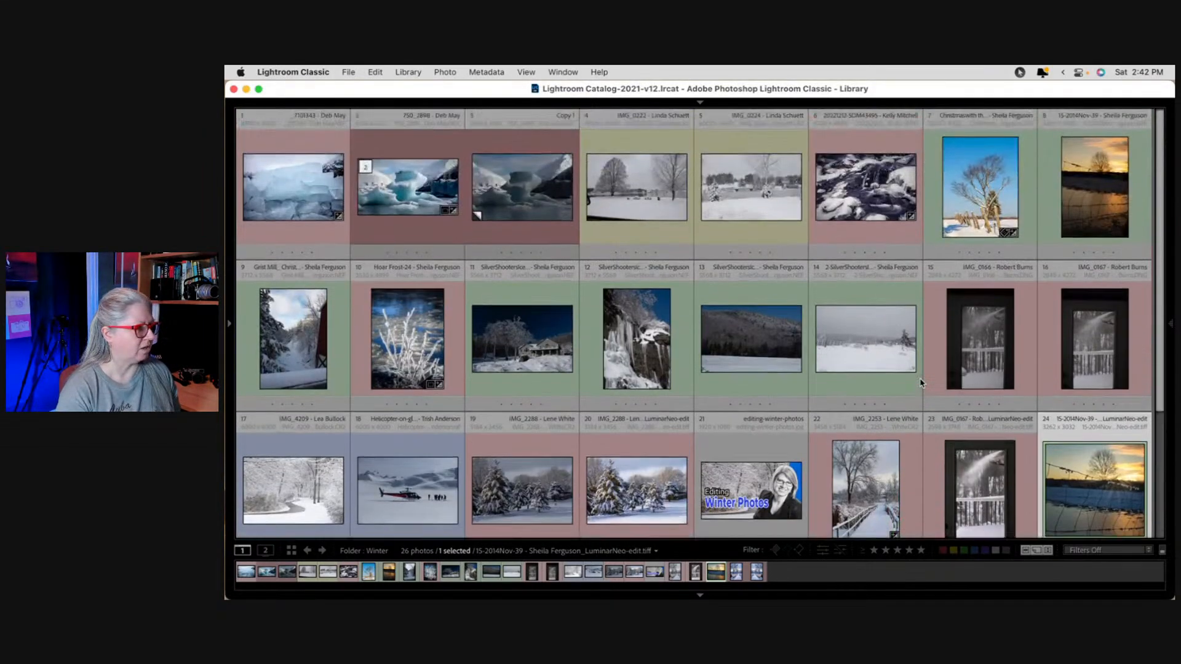
scroll(921, 383, down, 1)
drag(1098, 439, 1023, 169)
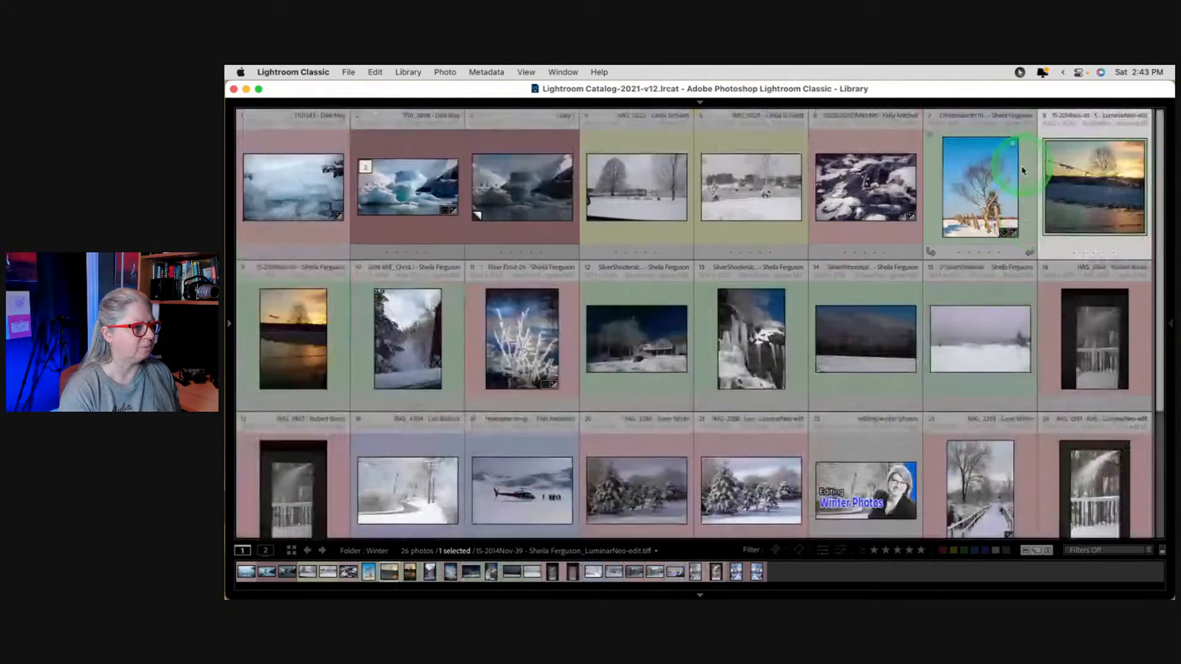
drag(283, 278, 1000, 222)
Select the original and edited fence photos together and compare them side by side.
super+click(292, 347)
key(c)
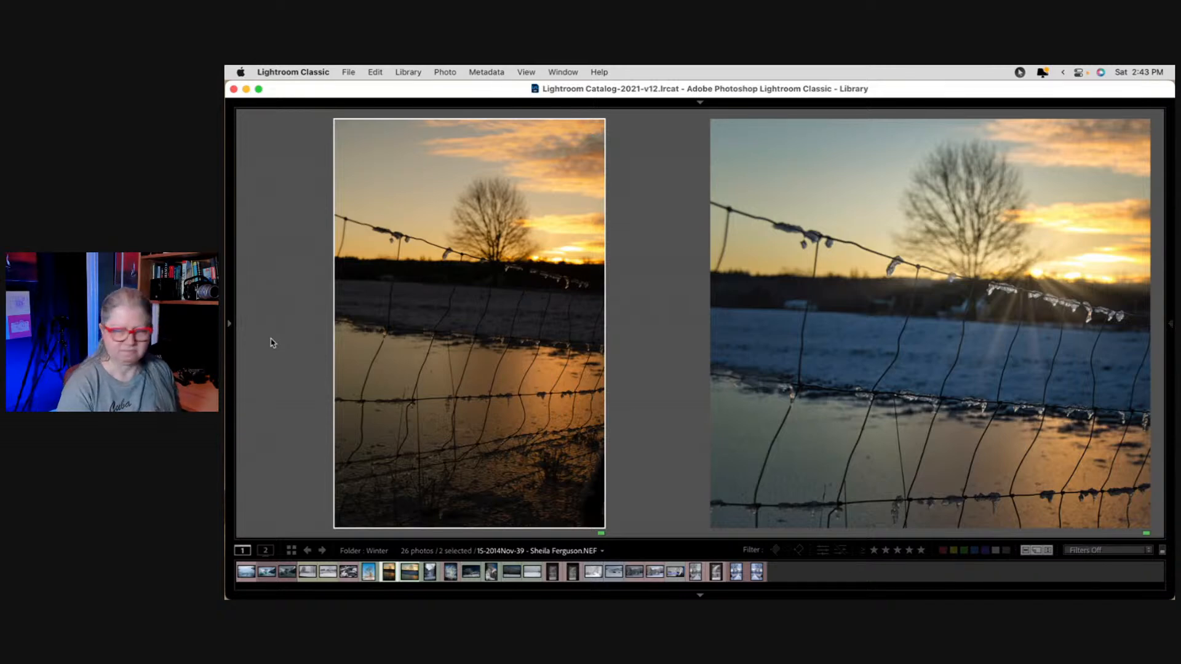
click(269, 343)
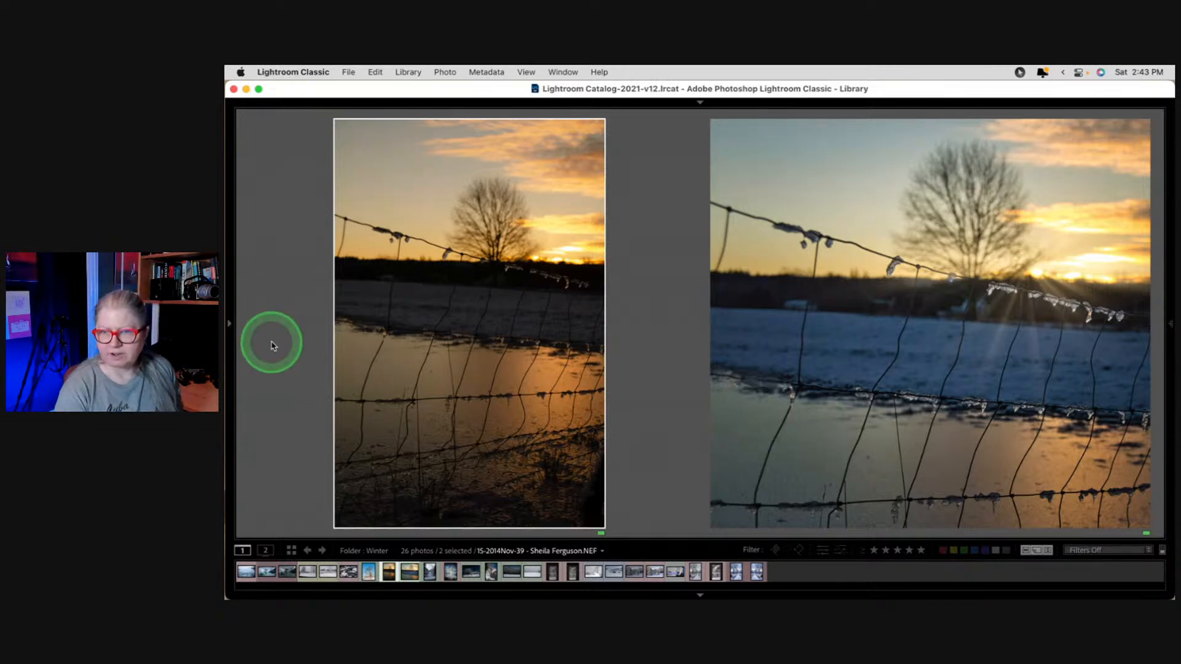
click(274, 344)
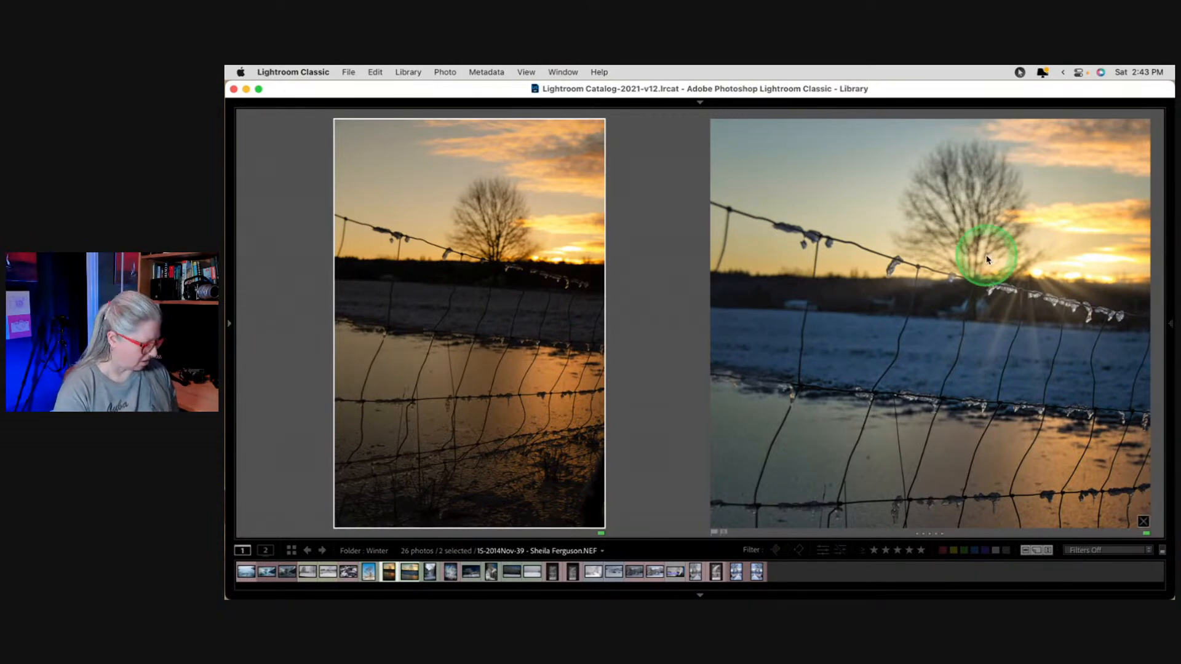
Try removing the bare tree from the edited fence photo with the Remove tool in Develop, and undo it.
click(802, 249)
key(d)
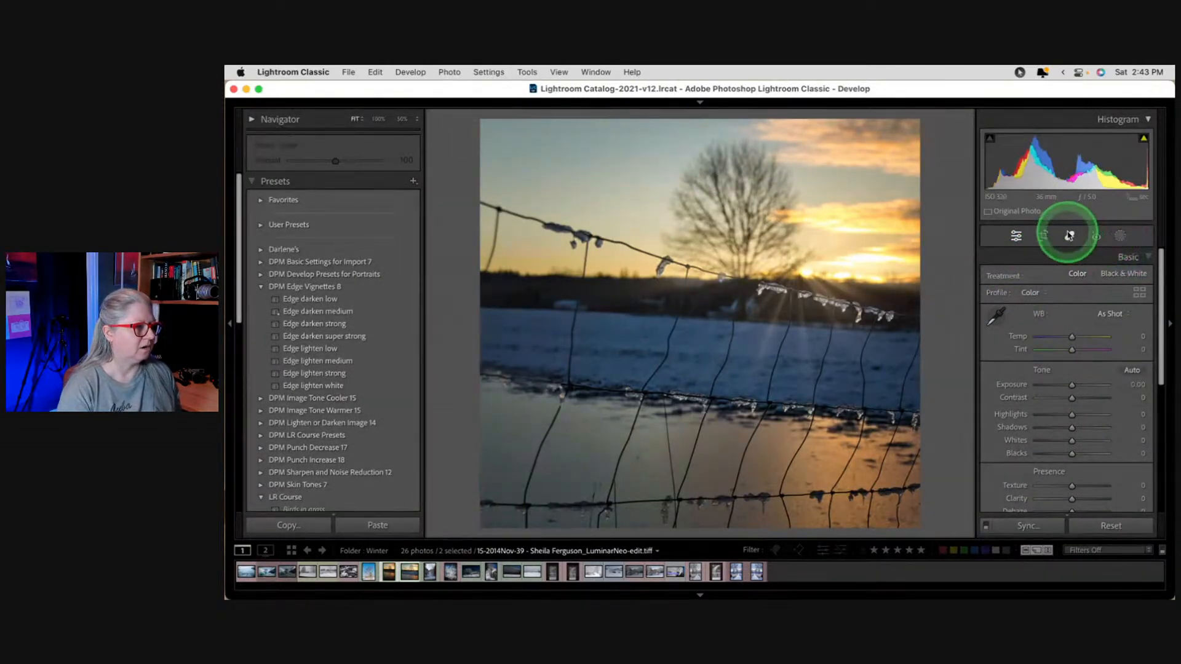
click(1069, 235)
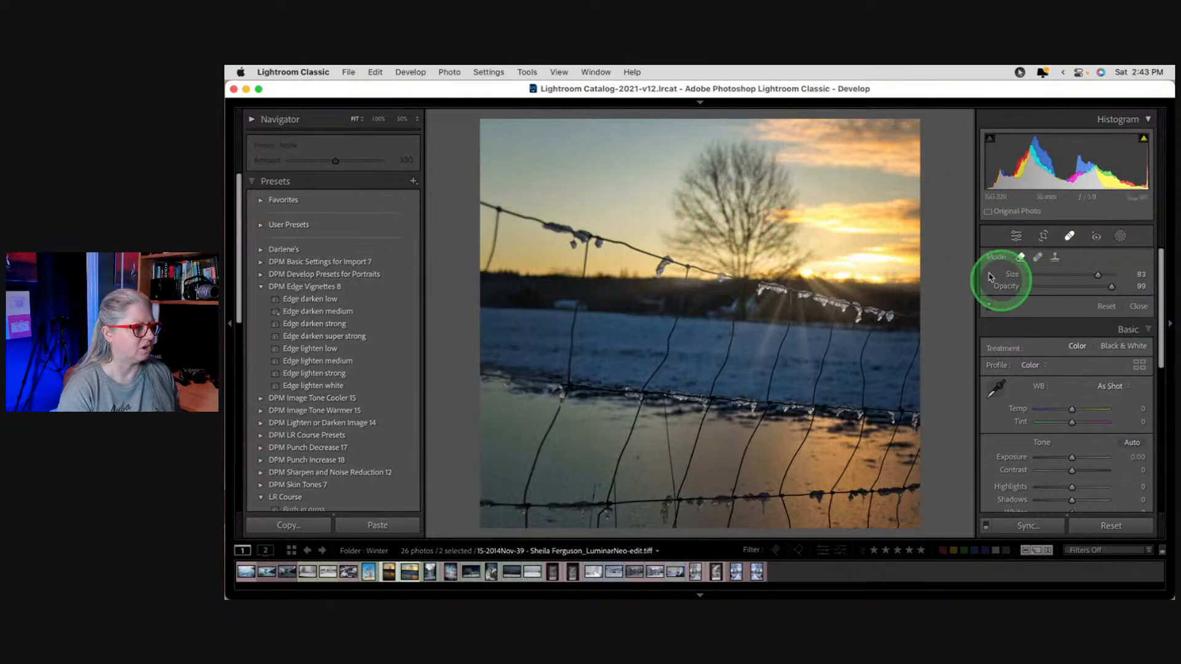
mouse_move(682, 199)
mouse_down()
mouse_move(693, 161)
mouse_move(744, 155)
mouse_move(778, 168)
mouse_move(792, 213)
mouse_move(773, 232)
mouse_move(673, 227)
mouse_move(756, 196)
mouse_move(701, 183)
mouse_up()
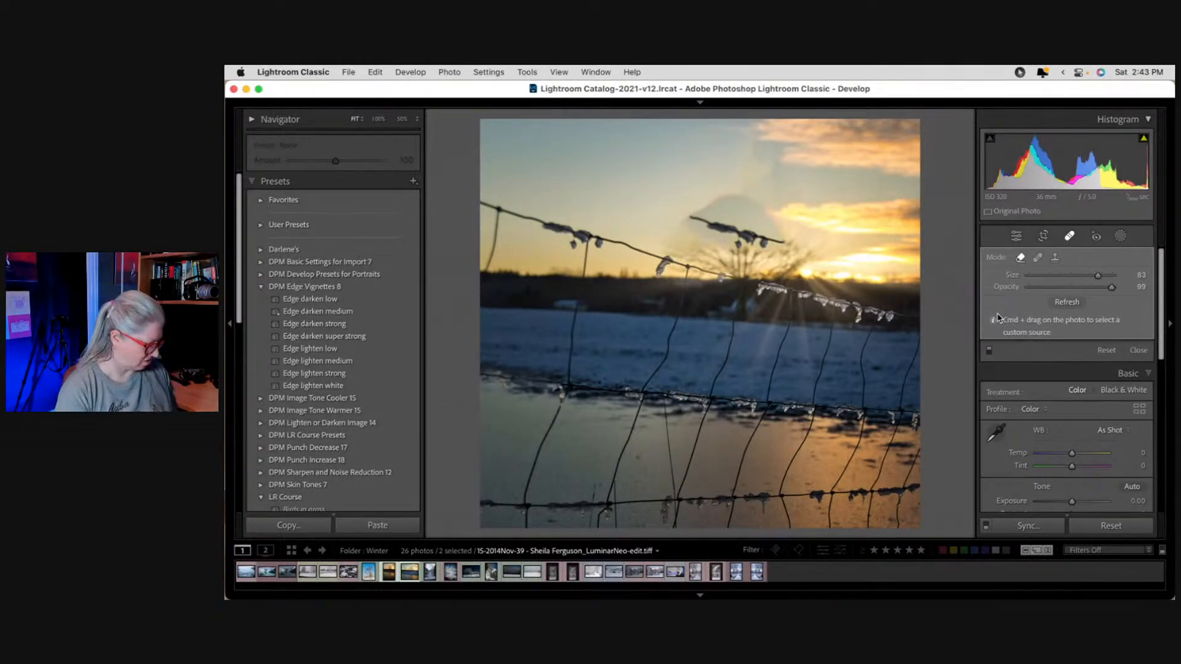
key(super+z)
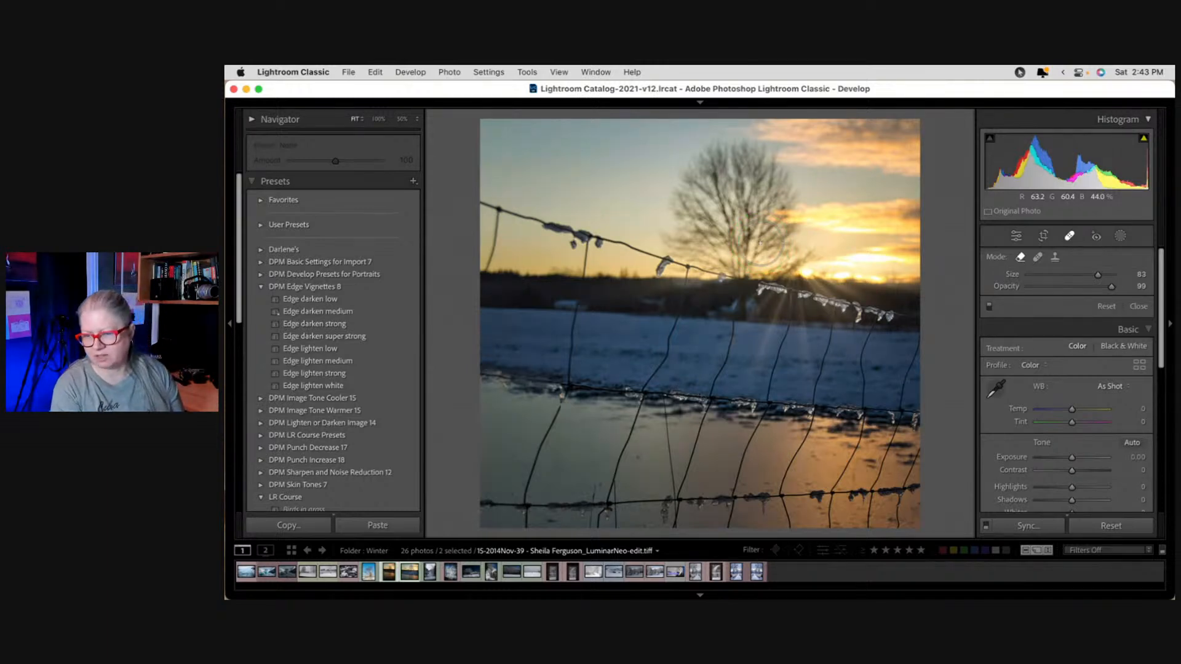
Return to the Library grid and look through the photos in the Night and Street or urban folders.
key(g)
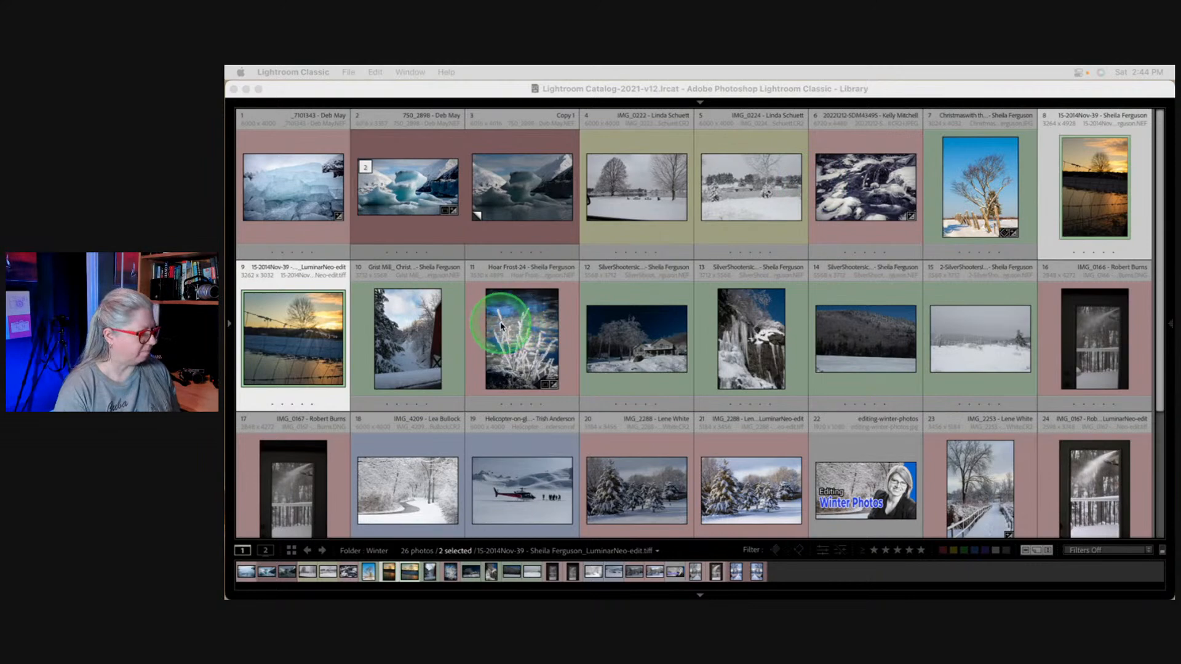
click(479, 308)
click(231, 321)
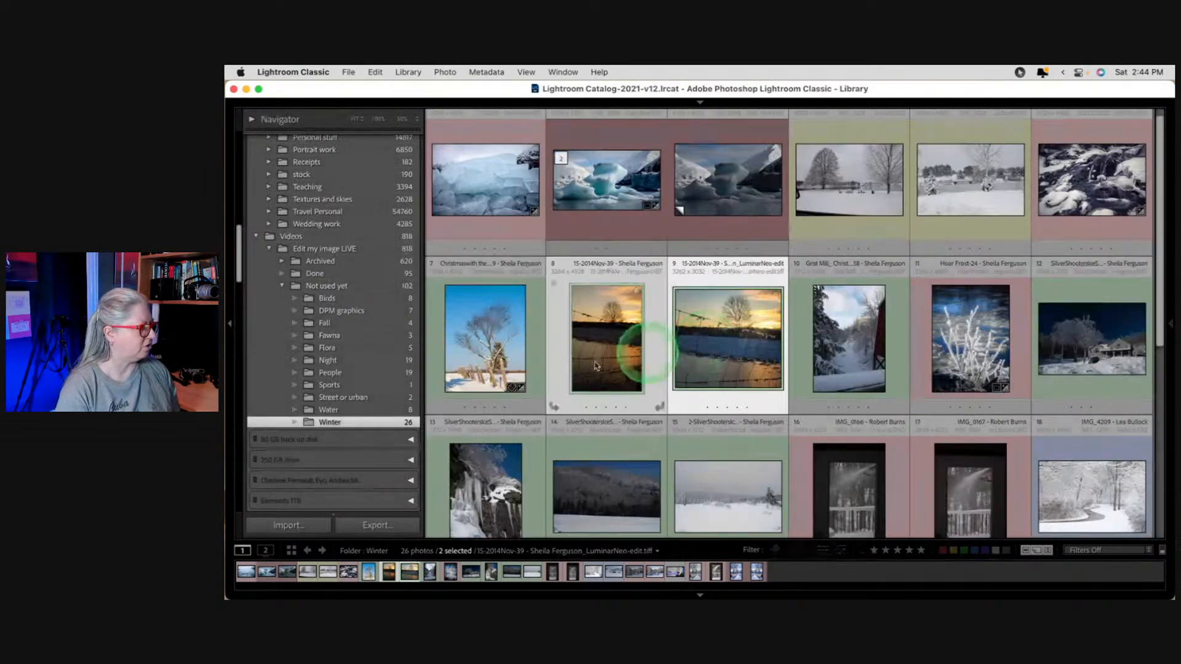
click(365, 361)
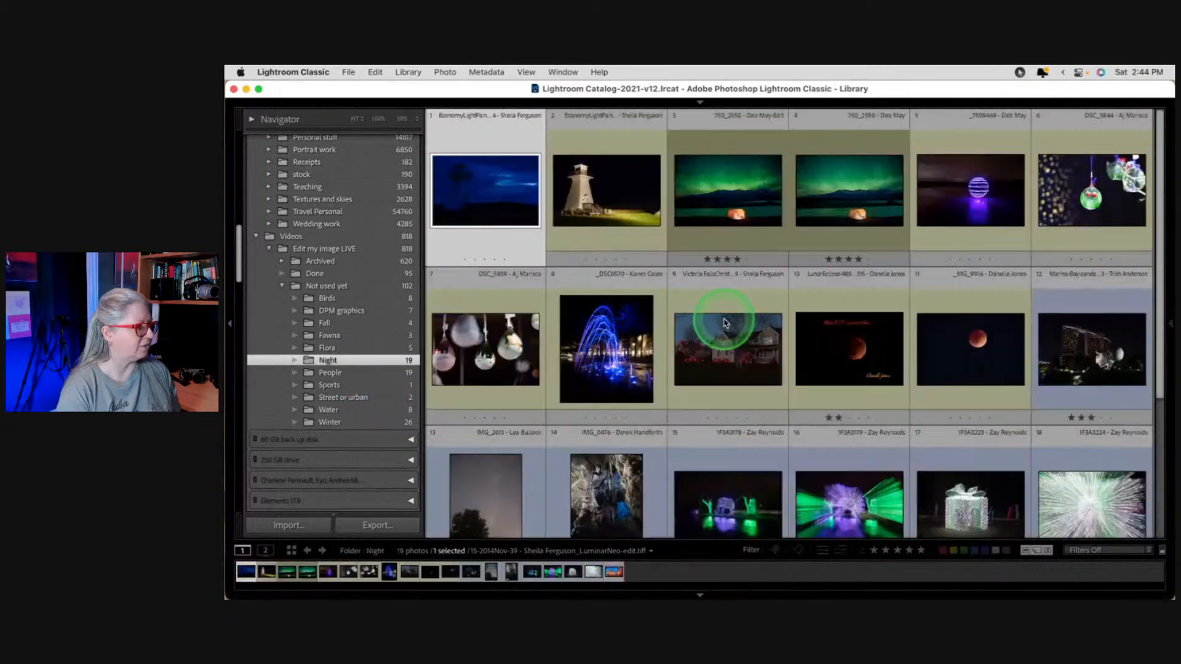
scroll(724, 322, down, 3)
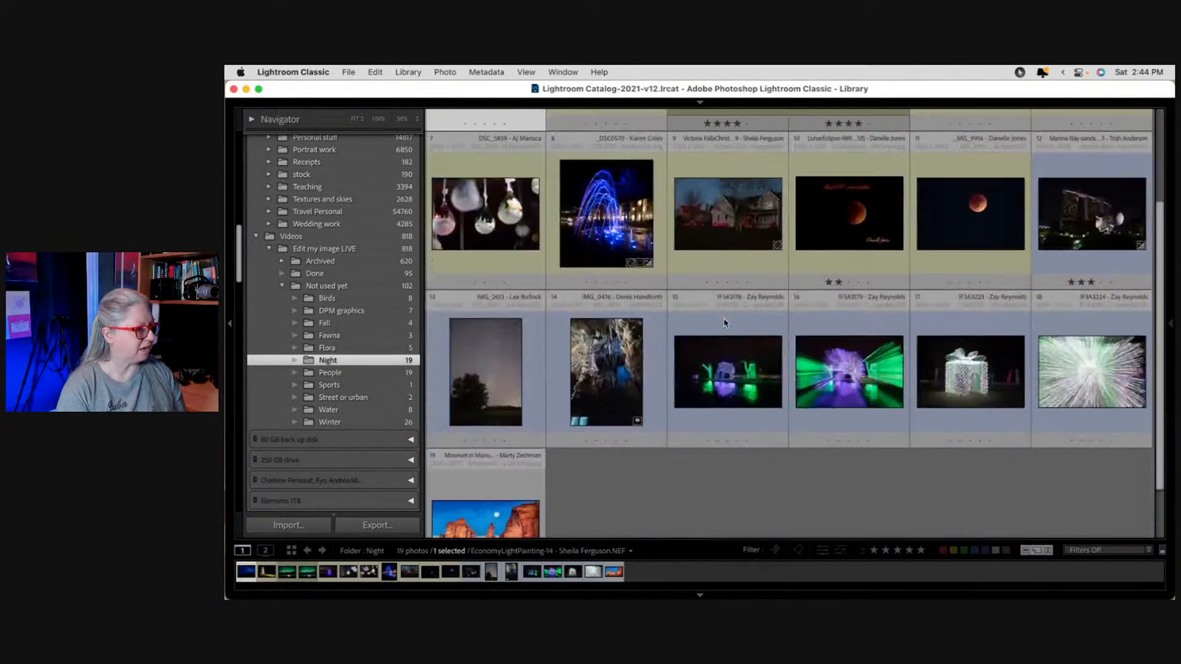
scroll(724, 322, up, 3)
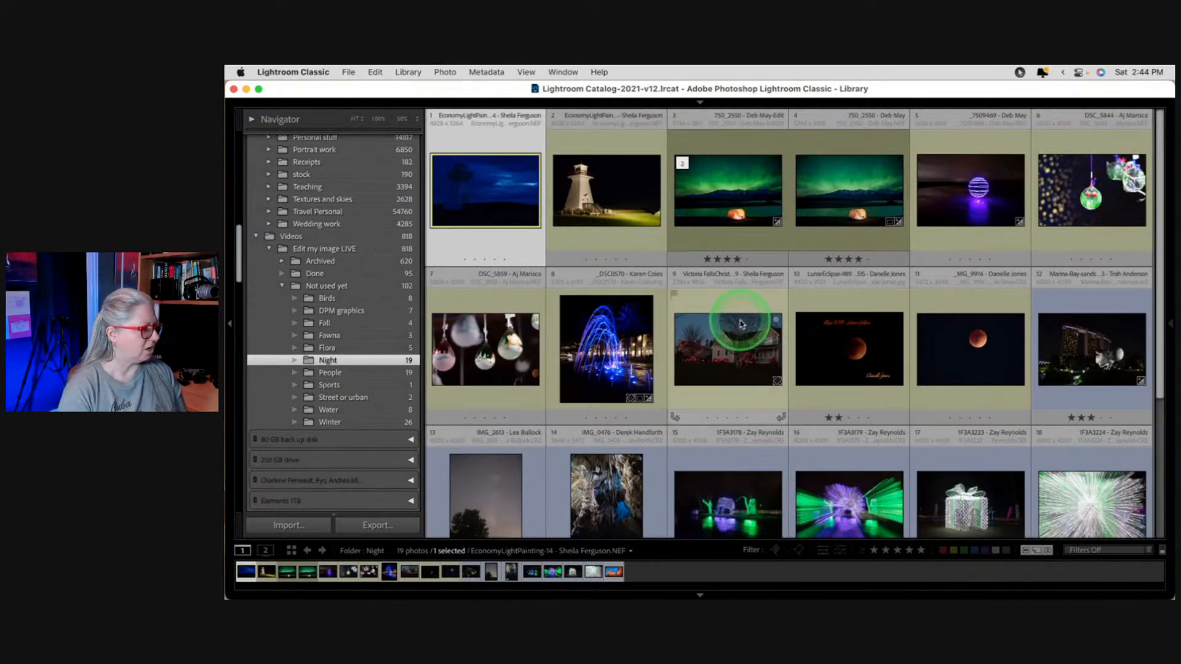
scroll(736, 320, down, 3)
scroll(736, 320, up, 1)
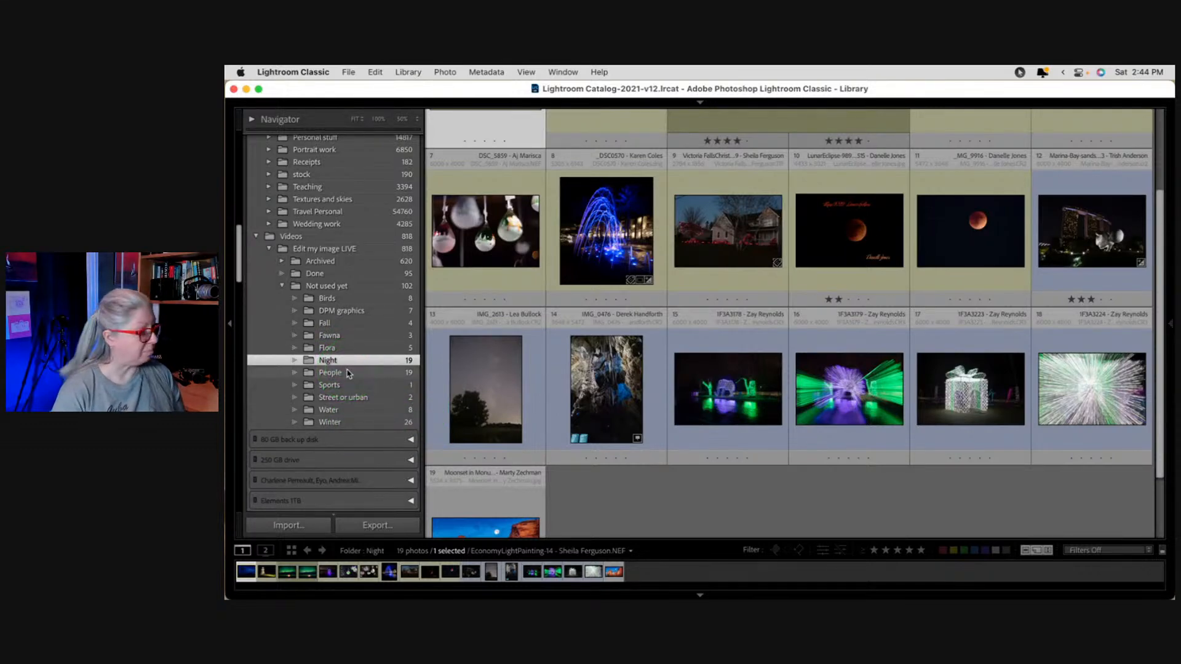
click(349, 397)
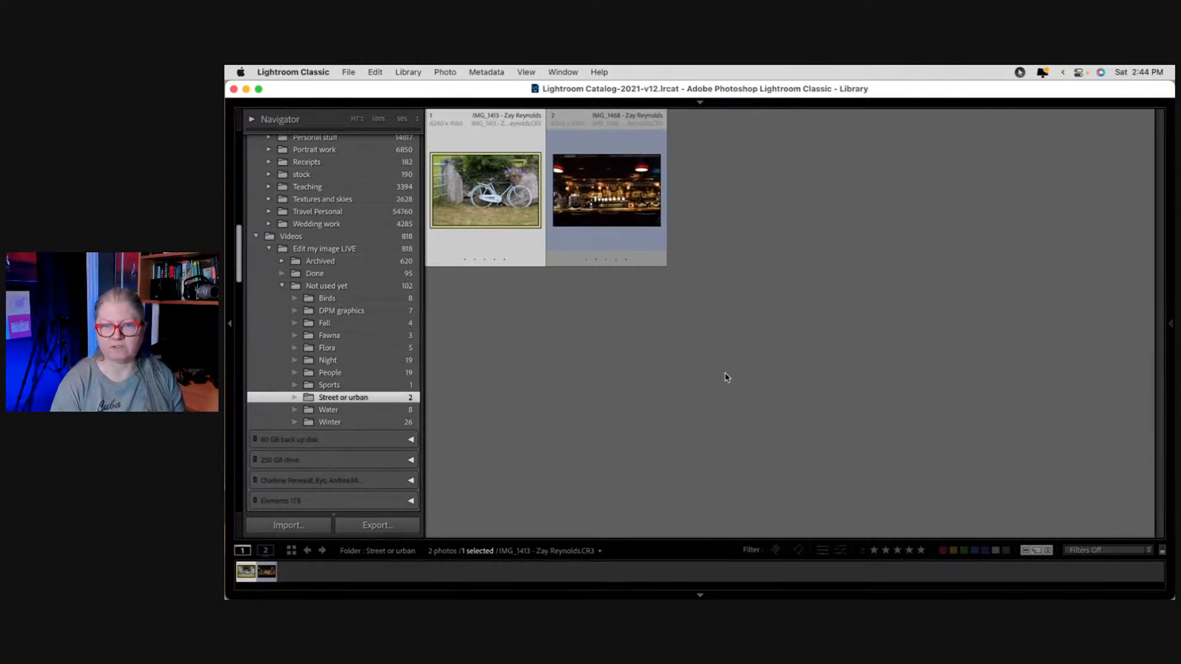
click(699, 366)
Open the Submit Your Photos graphic from the DPM graphics folder in a large view with all panels hidden.
click(369, 312)
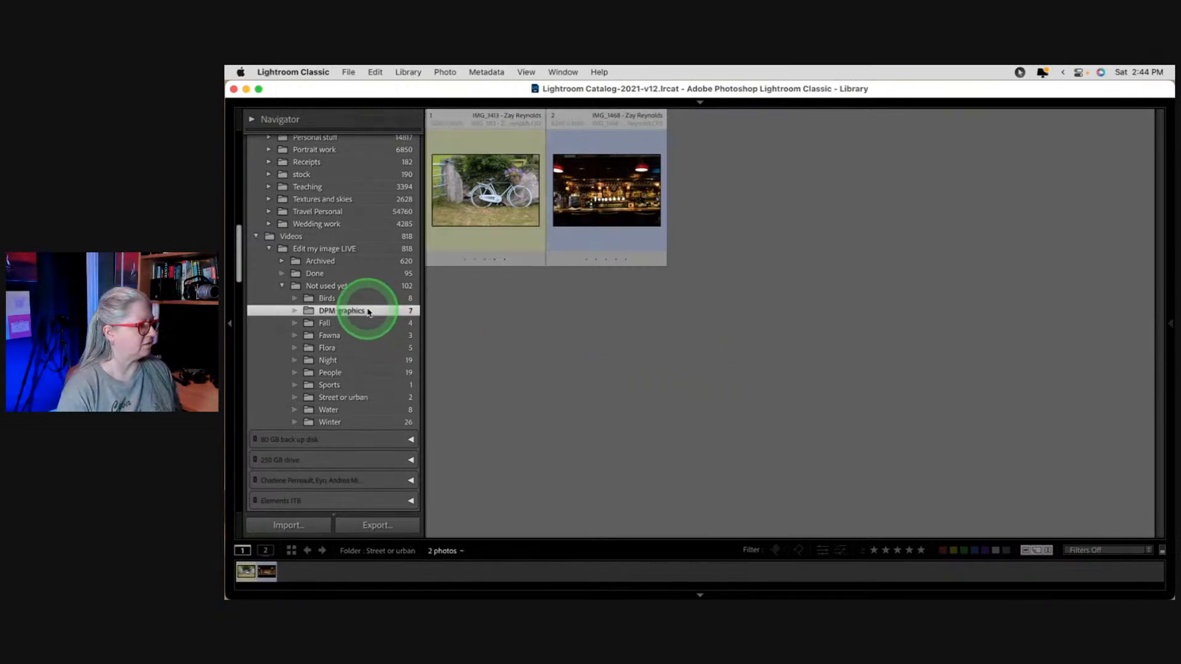
double_click(967, 207)
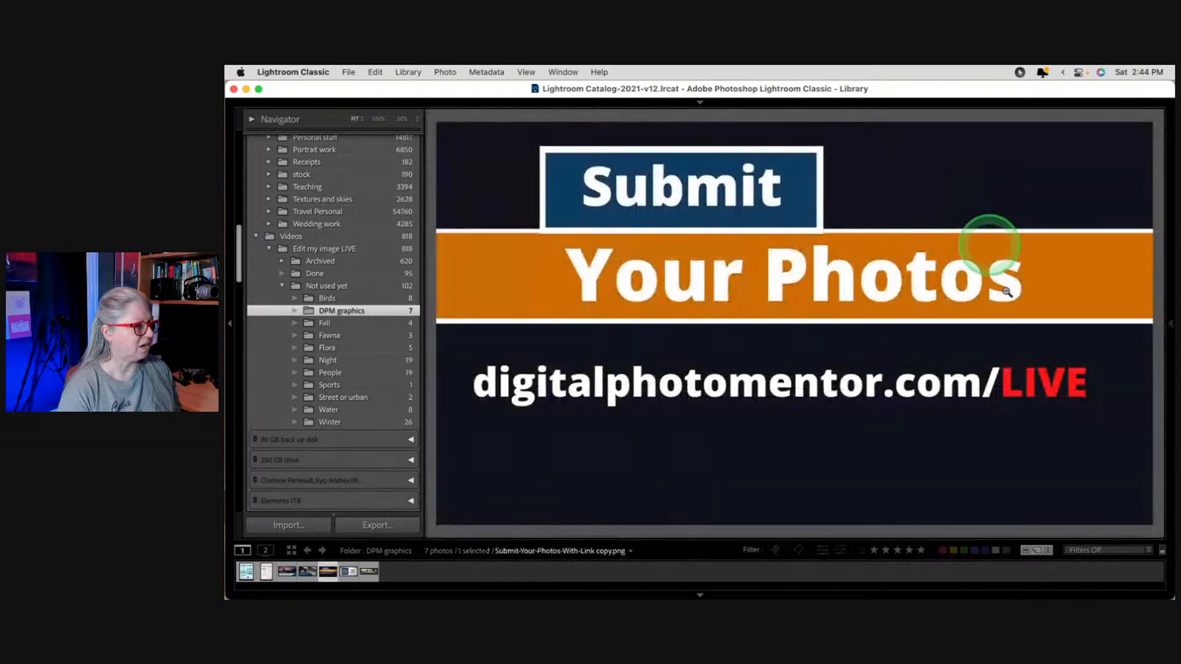
key(shift+Tab)
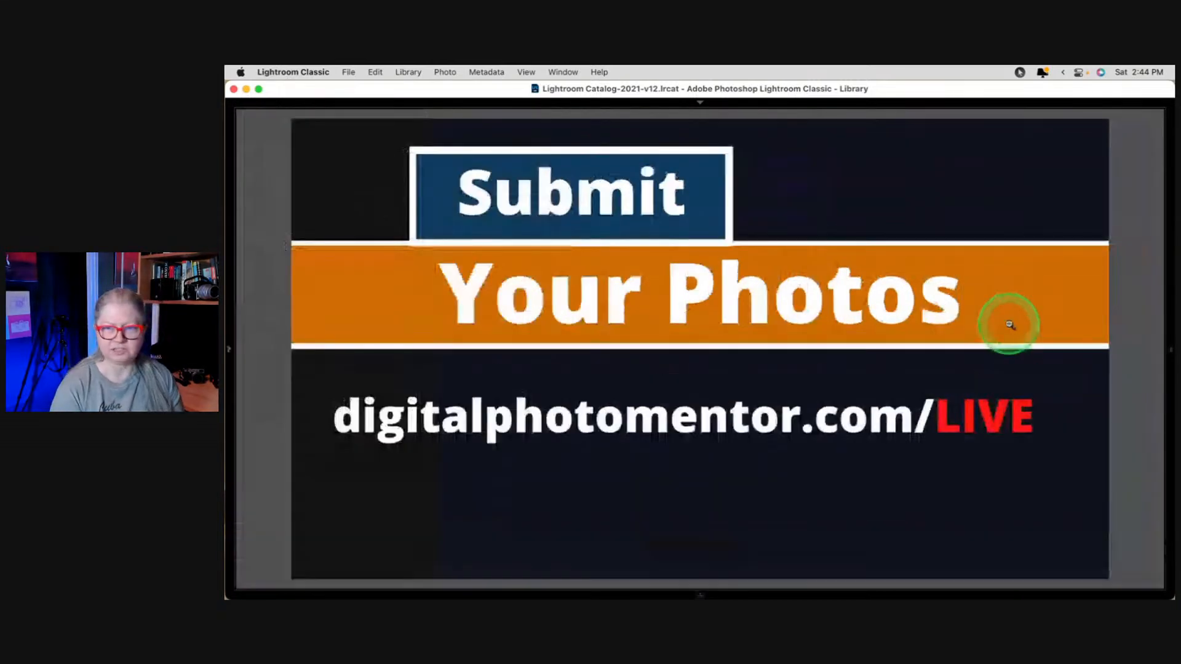